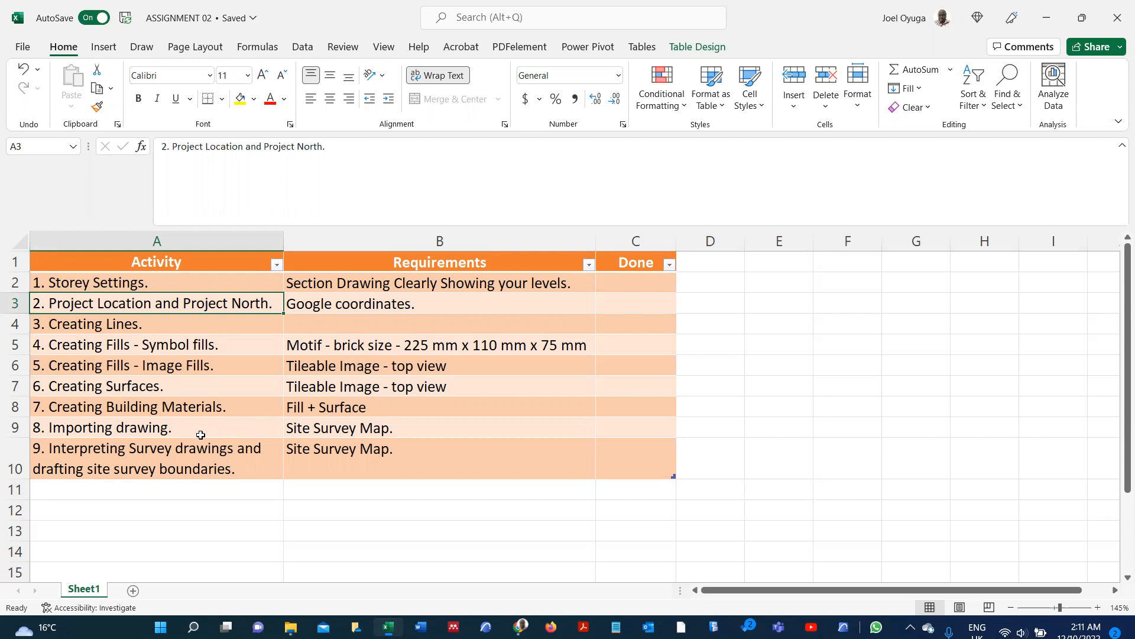
- Change the requirement for the "8. Importing drawing." activity to "Site Survey Map and Section"
left_click(319, 433)
left_click(264, 154)
key("BackSpace")
type("and Section")
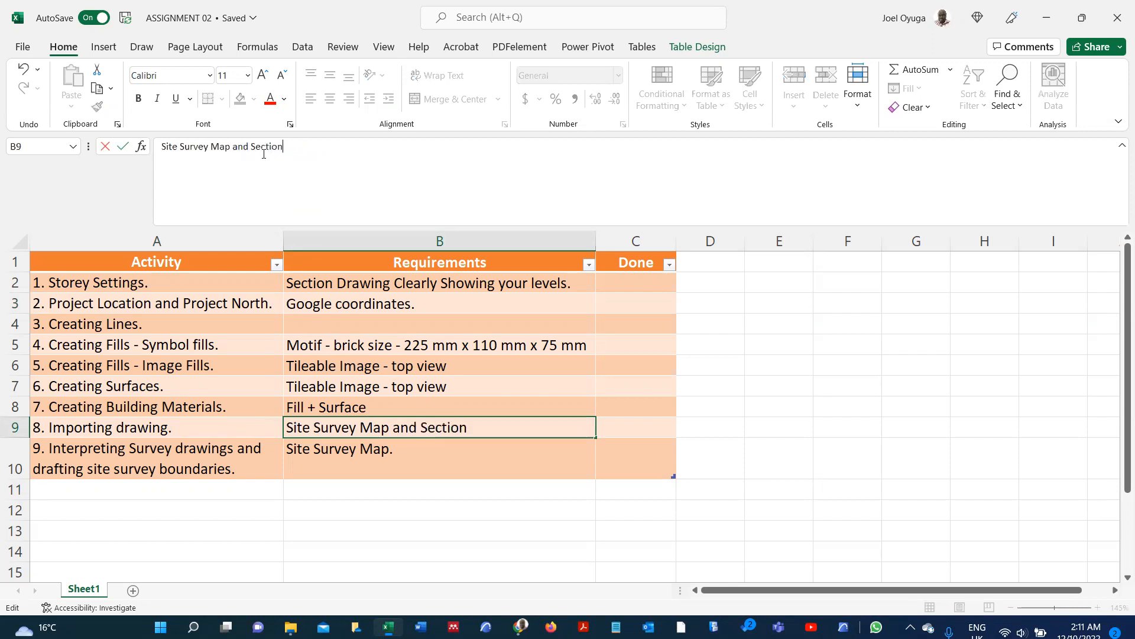
key("Return")
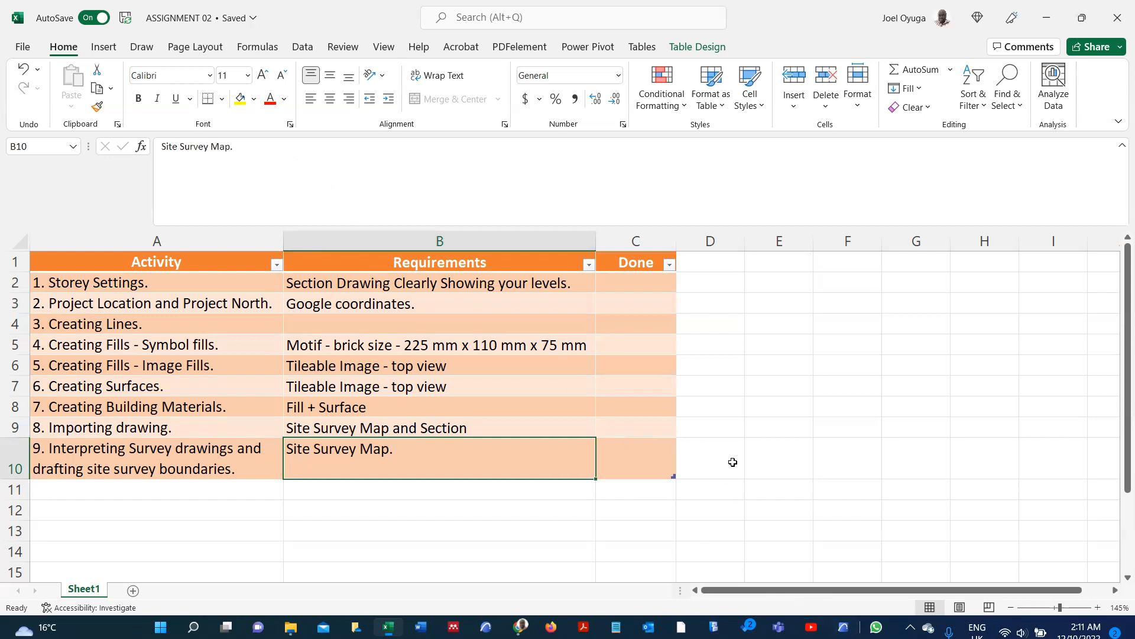
- Switch to the BOUNDARY WALL project in ARCHICAD 25
key("super+Tab")
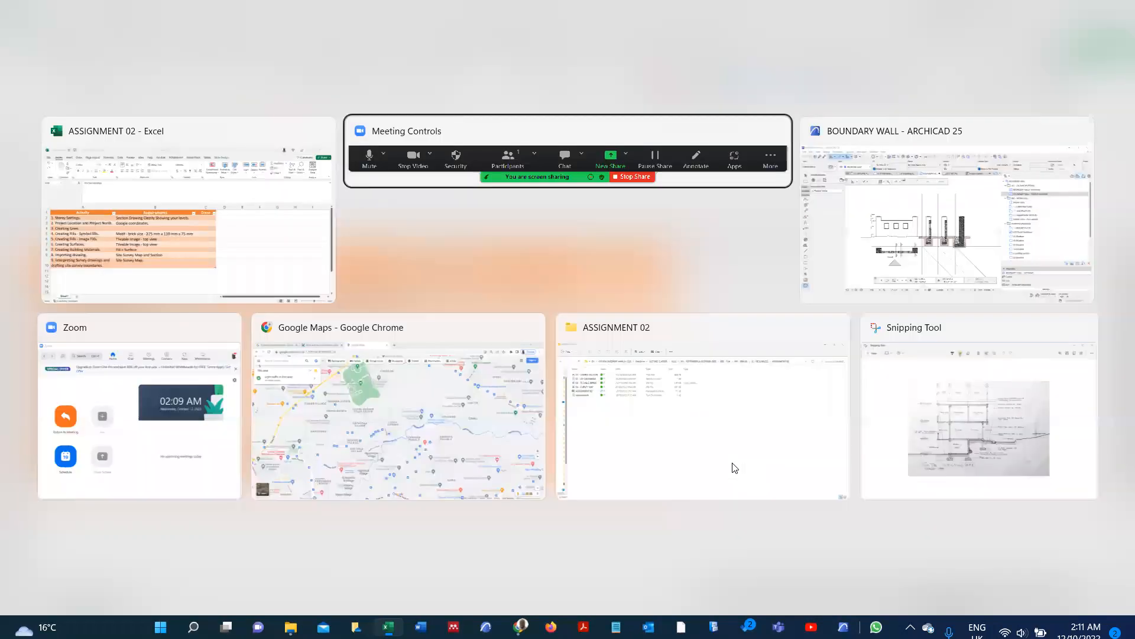
key("Right")
key("Return")
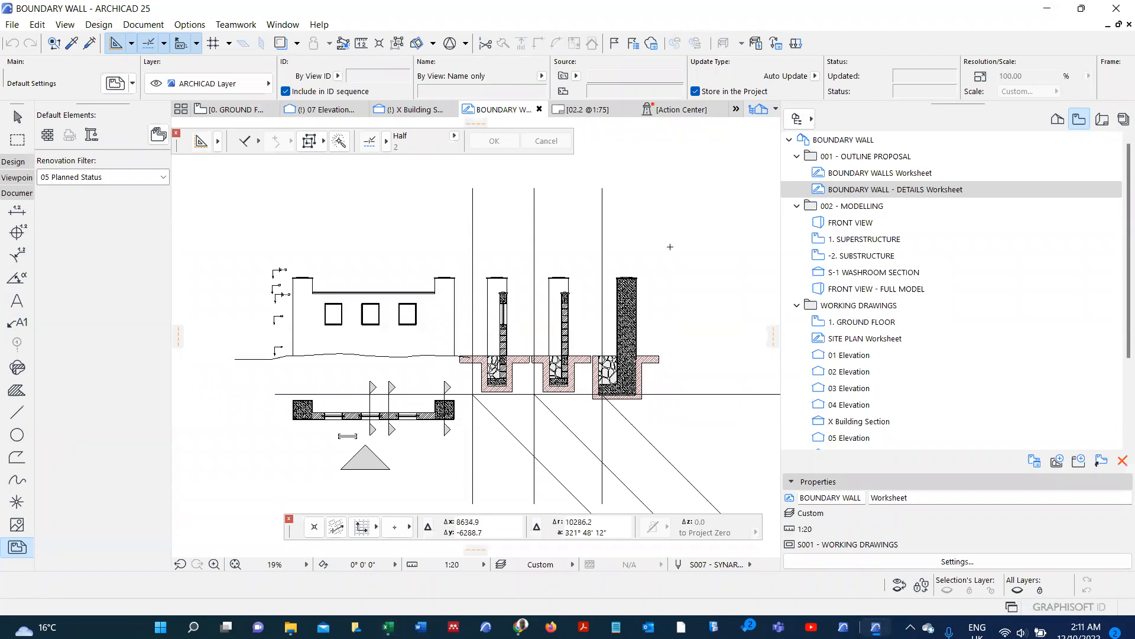
left_click(868, 160)
right_click(869, 158)
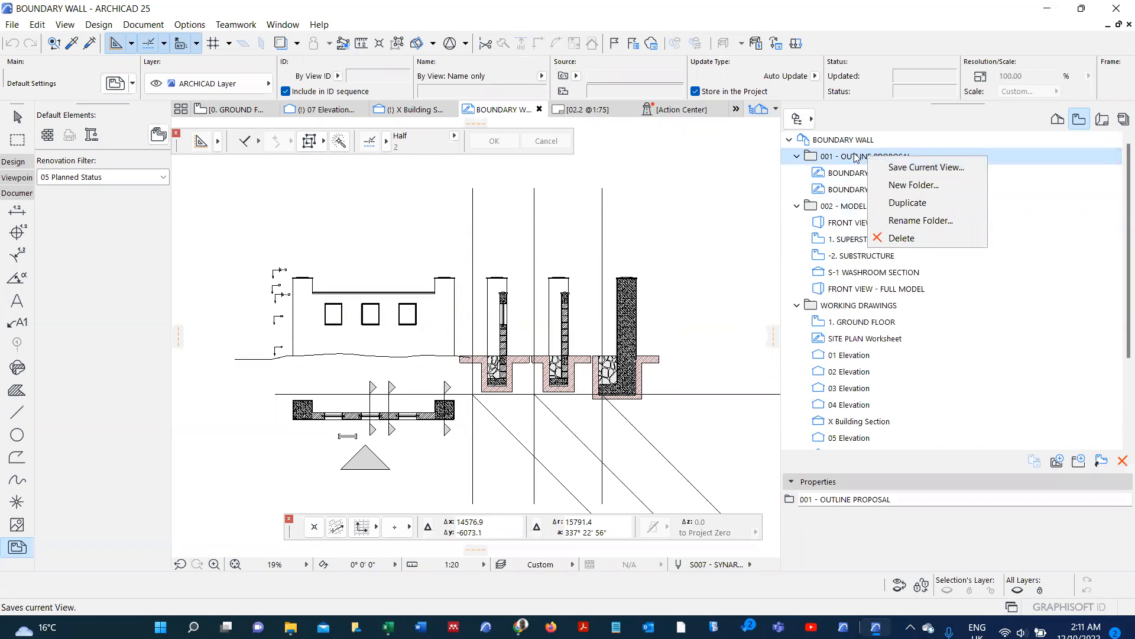
left_click(855, 157)
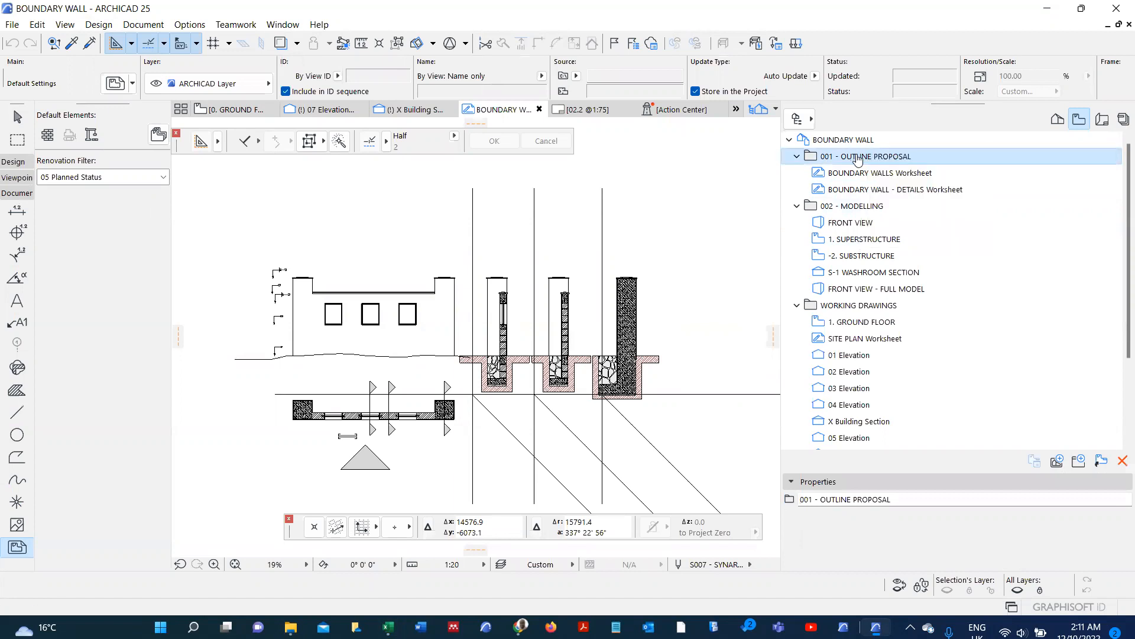
- Collapse the OUTLINE PROPOSAL, MODELLING, WORKING DRAWINGS, STUDIO SITE 02 and LIBRARY WALL view folders
left_click(797, 158)
left_click(797, 172)
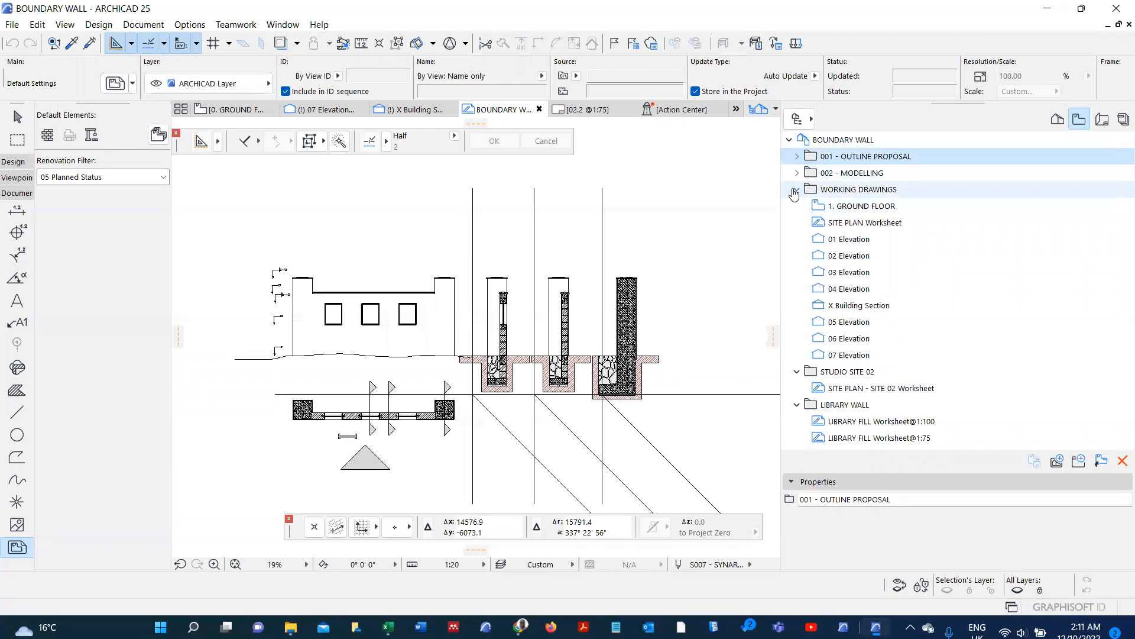
left_click(796, 190)
left_click(797, 206)
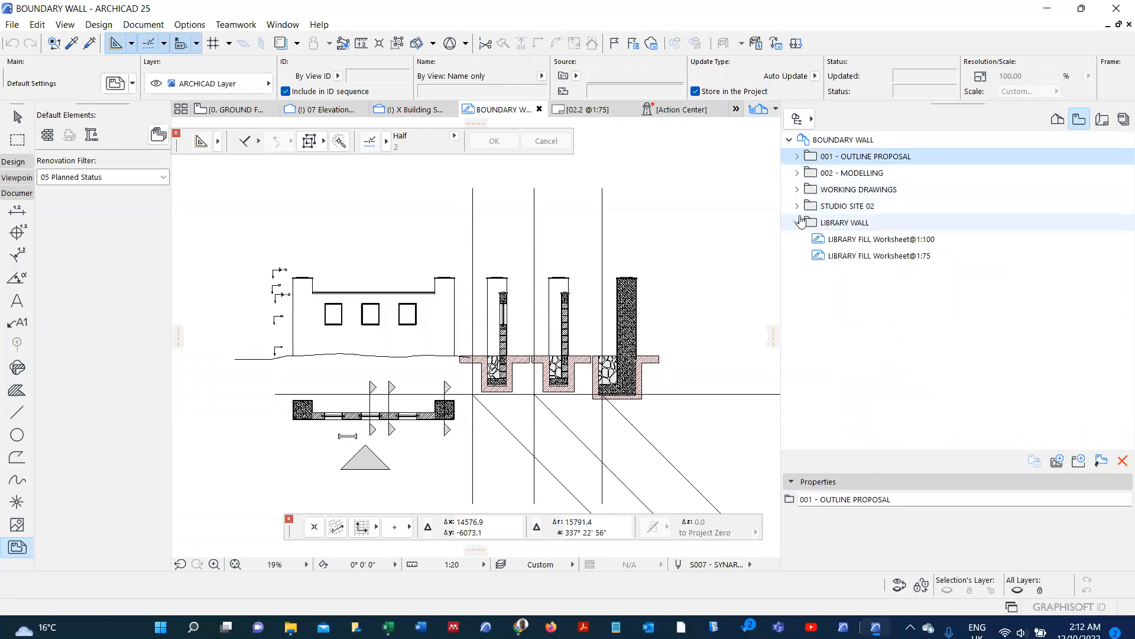
left_click(797, 222)
- Create a view folder named ASSIGNMENT 02 at the root of the BOUNDARY WALL view map
left_click(880, 144)
right_click(881, 145)
left_click(911, 152)
type("as")
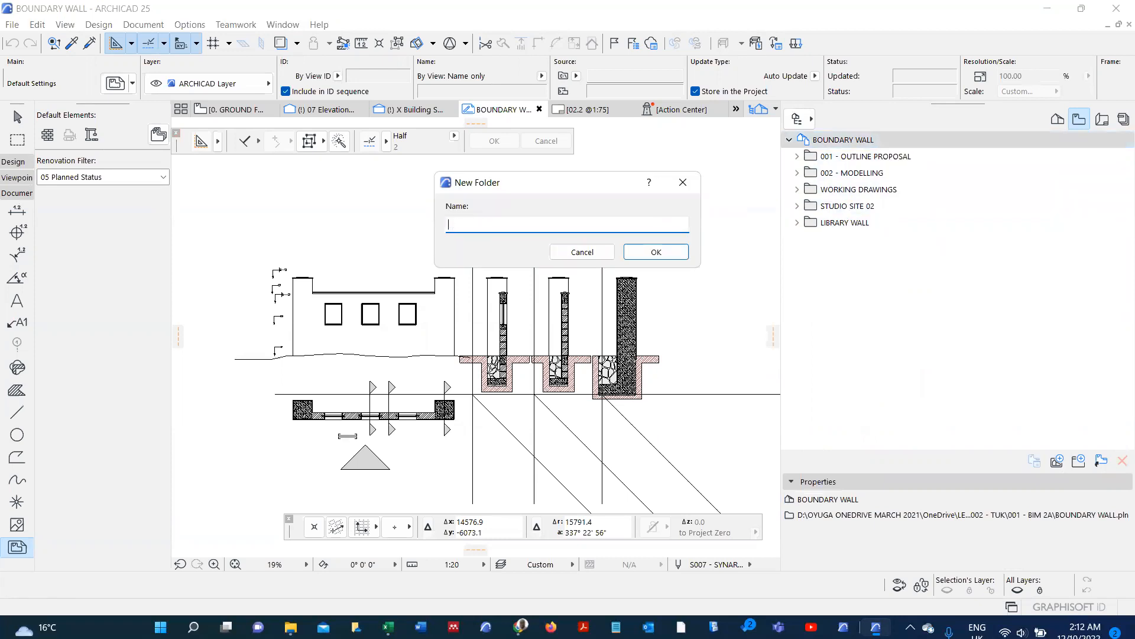
type("SIGNMENT 02")
left_click(655, 251)
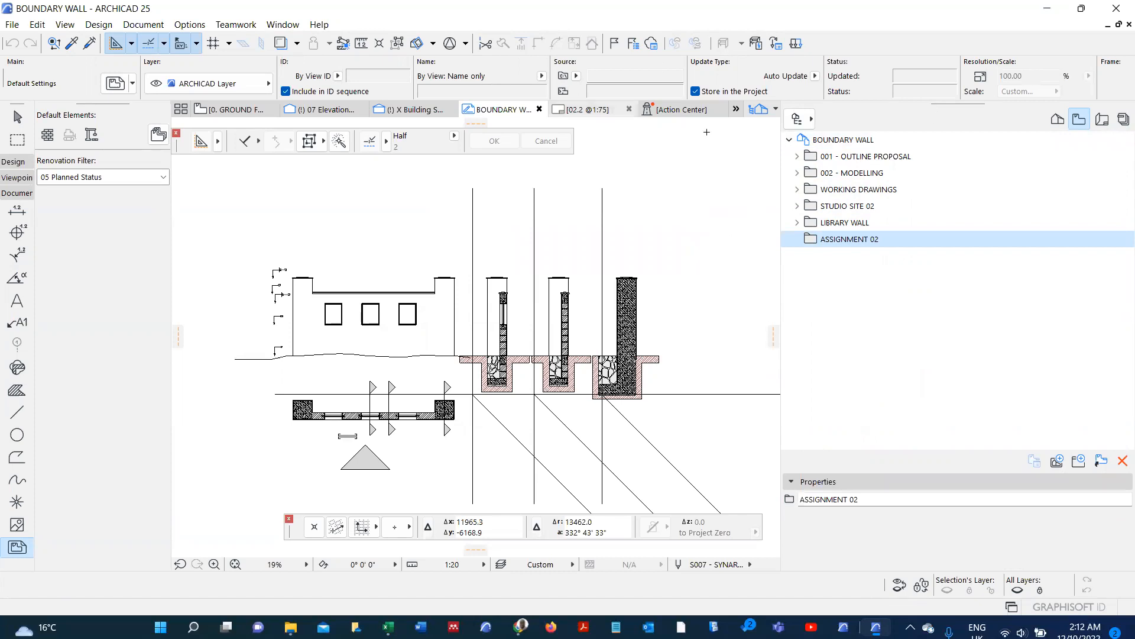
left_click(882, 123)
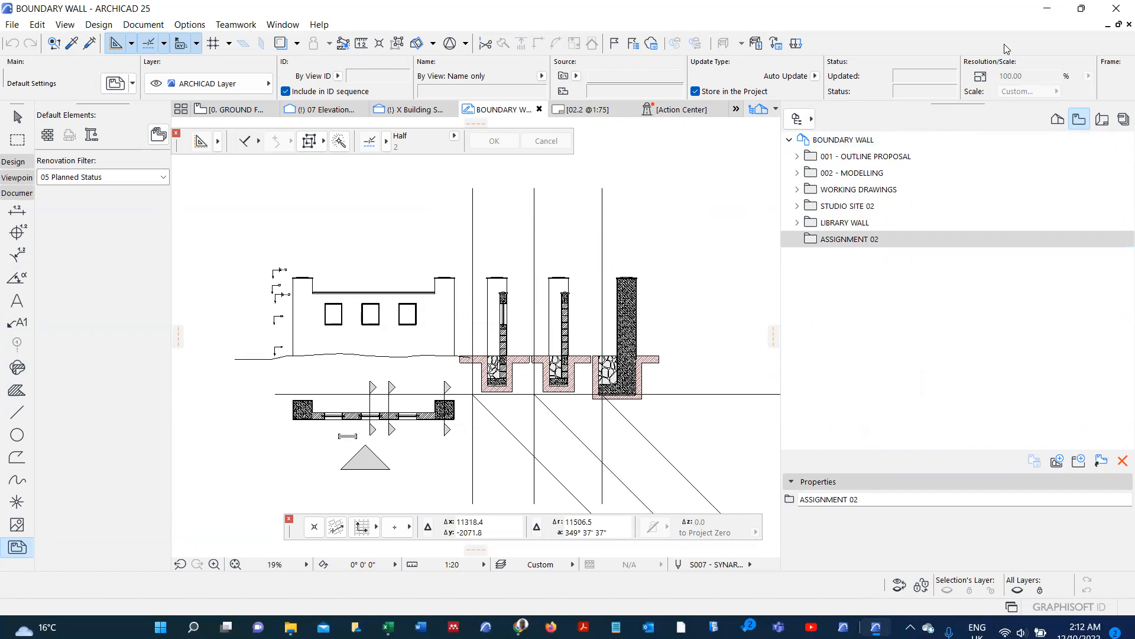
- Create a new independent worksheet in the project map with the reference ID BUILDING SECTION
left_click(1058, 119)
scroll(938, 278, "down", 5)
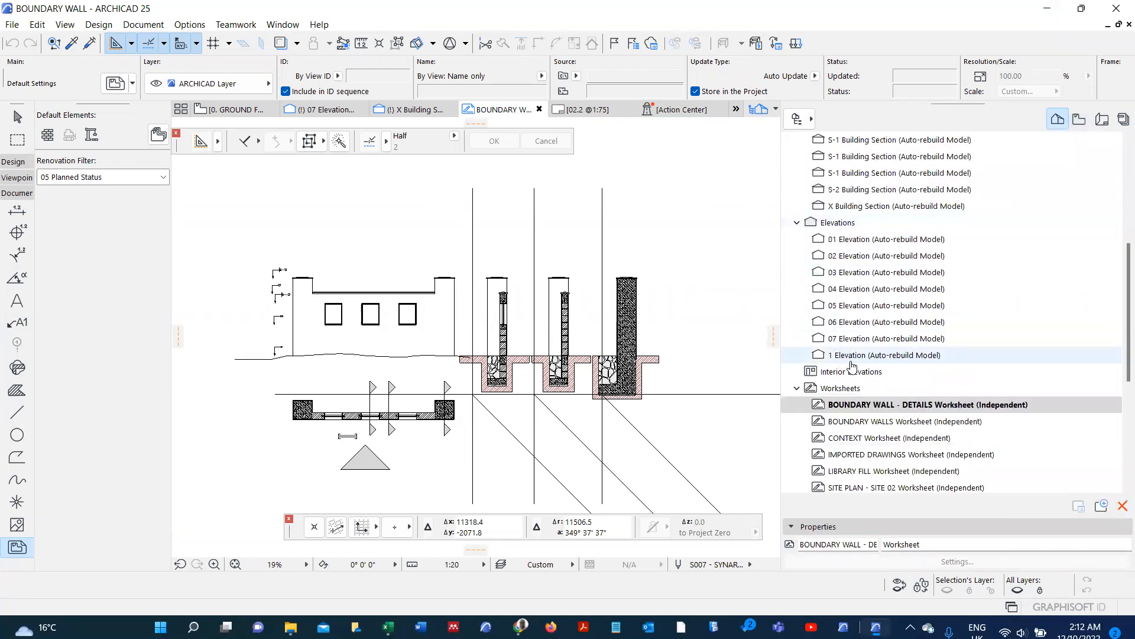
scroll(852, 367, "down", 1)
right_click(859, 342)
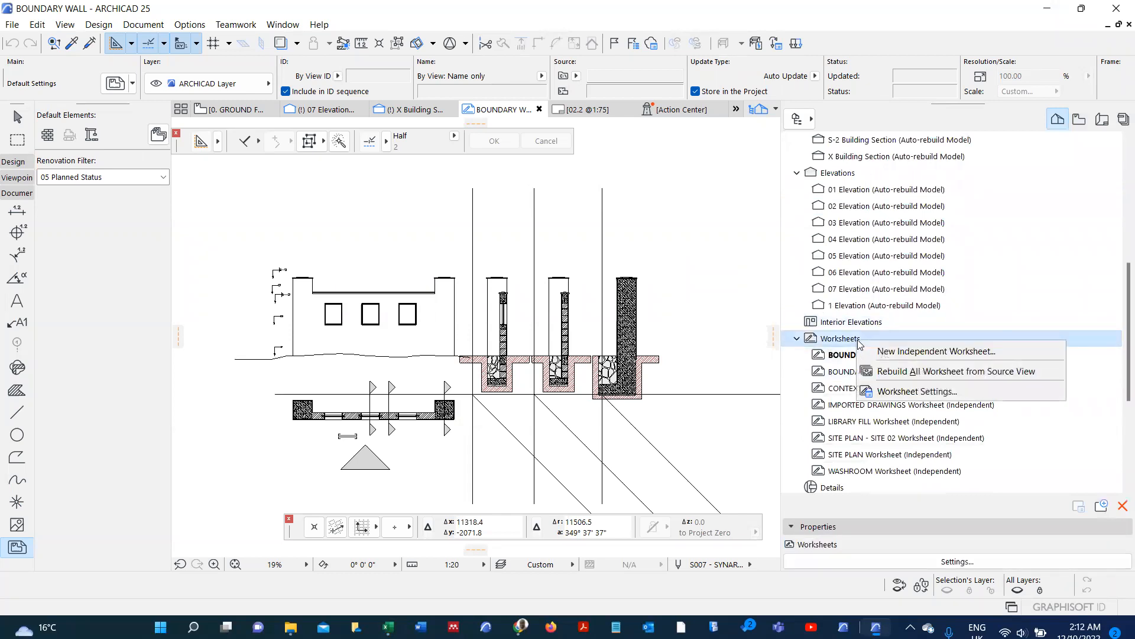
left_click(875, 351)
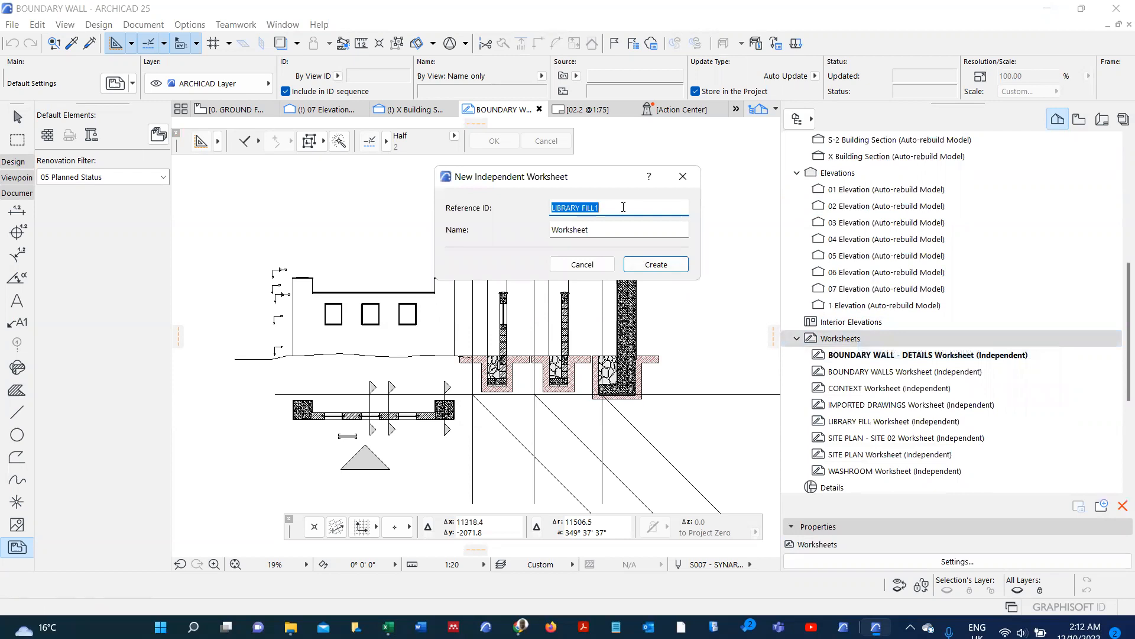
type("BUILDING SECTION")
left_click(668, 269)
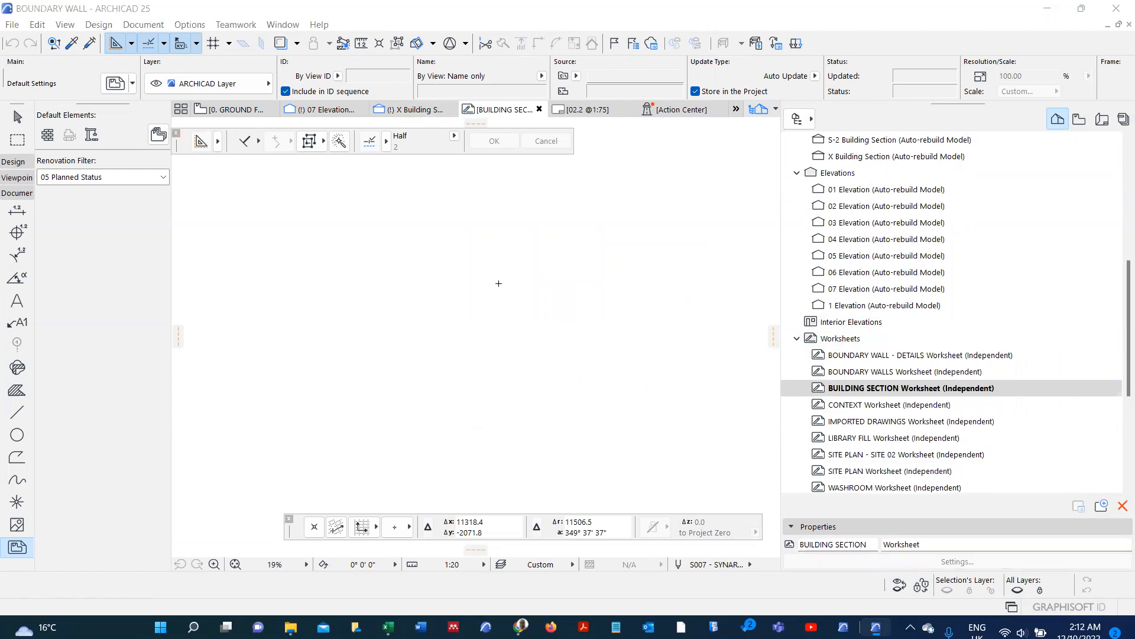
- Start placing a drawing at the origin of the BUILDING SECTION worksheet, linked from the local file system
scroll(361, 198, "down", 5)
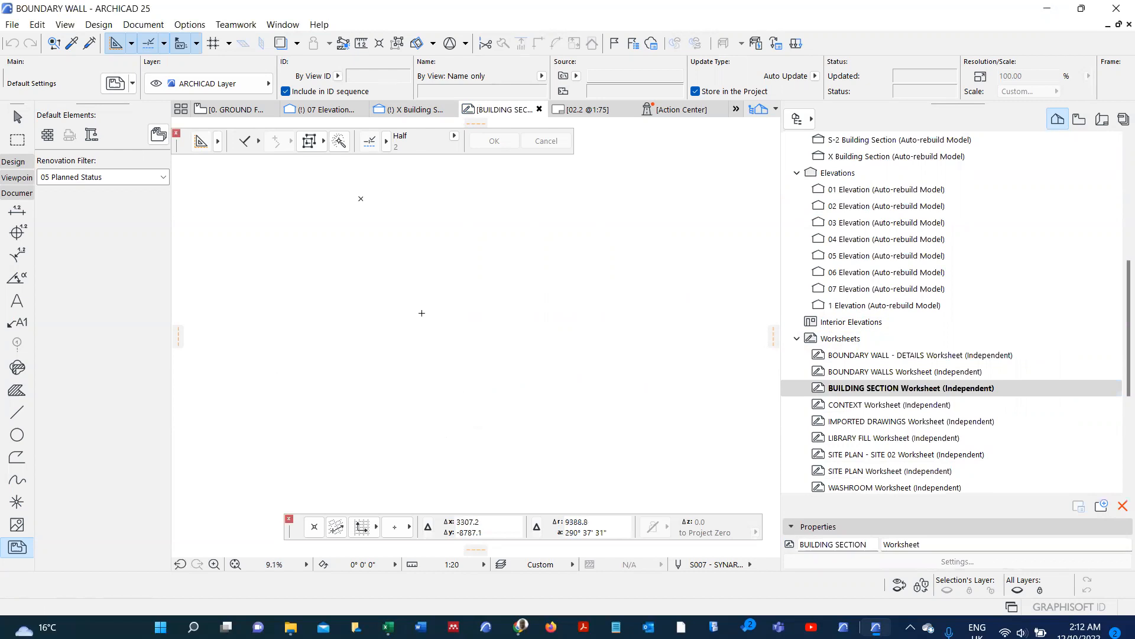
scroll(395, 245, "up", 1)
scroll(372, 224, "up", 3)
scroll(387, 232, "up", 3)
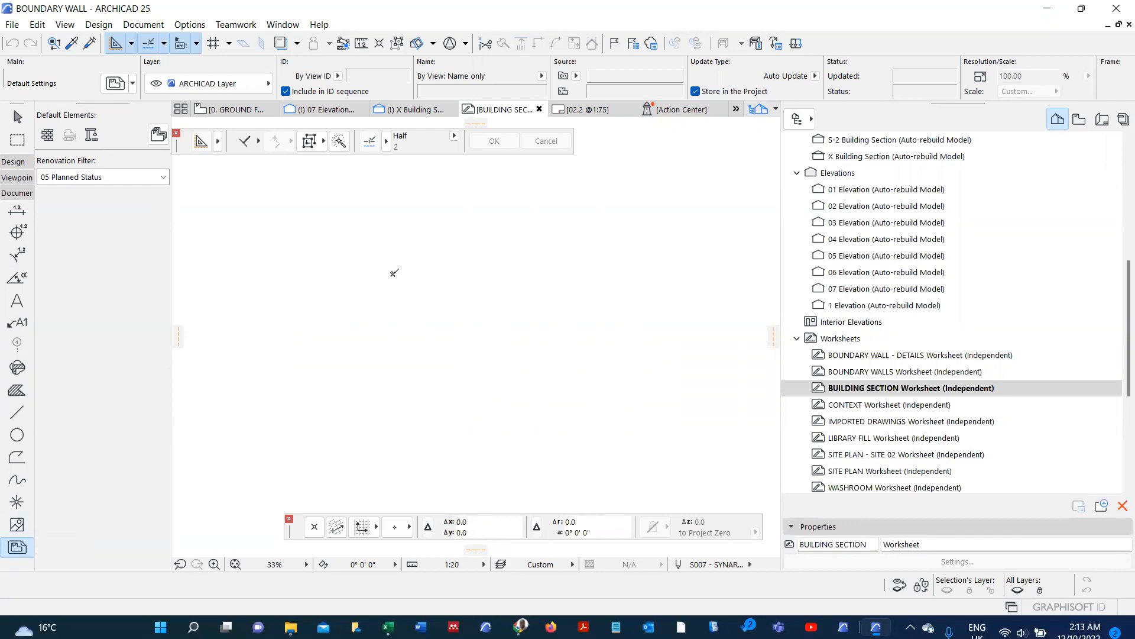
left_click(395, 273)
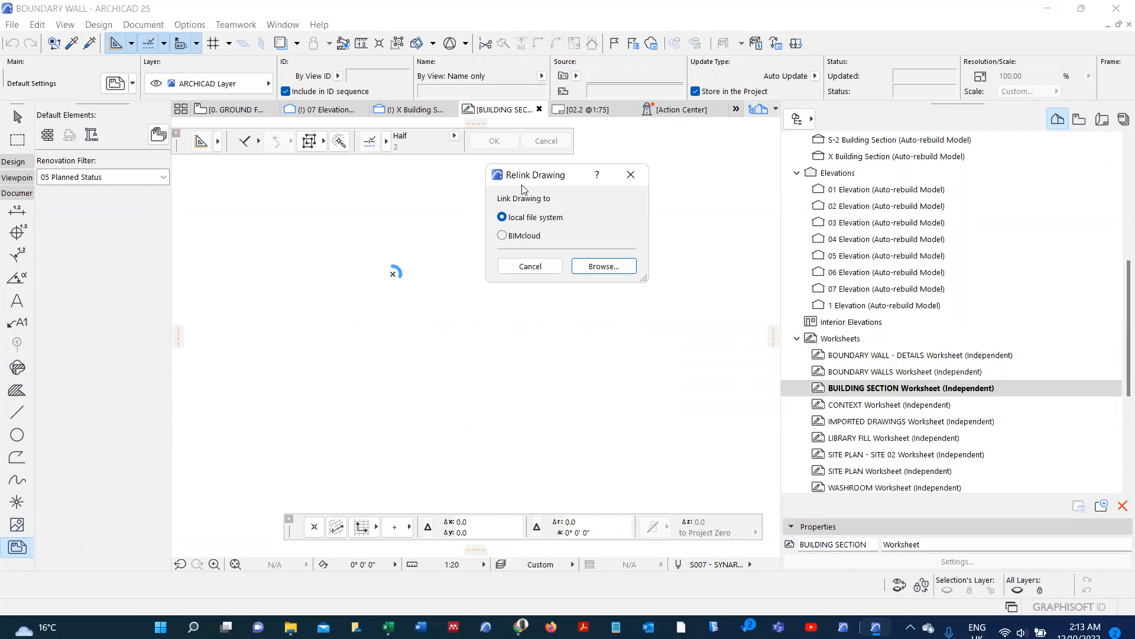
left_click(597, 266)
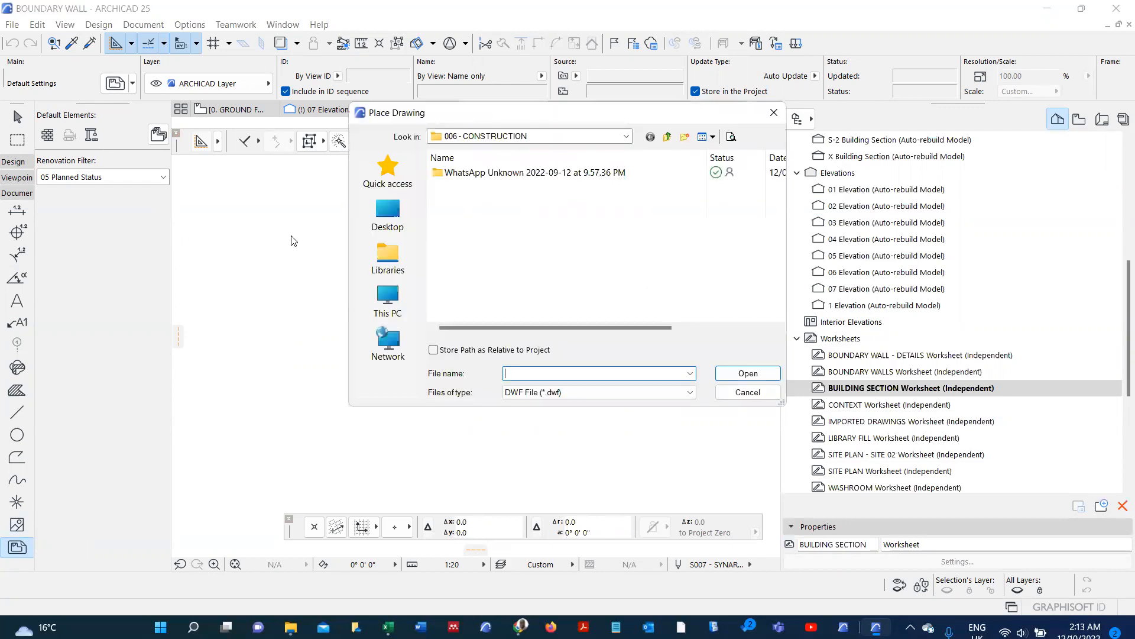
- Browse to the ASSIGNMENT 02 folder inside 001 - BIM 2A, 02 - RESOURCES for the drawing file
left_click(388, 170)
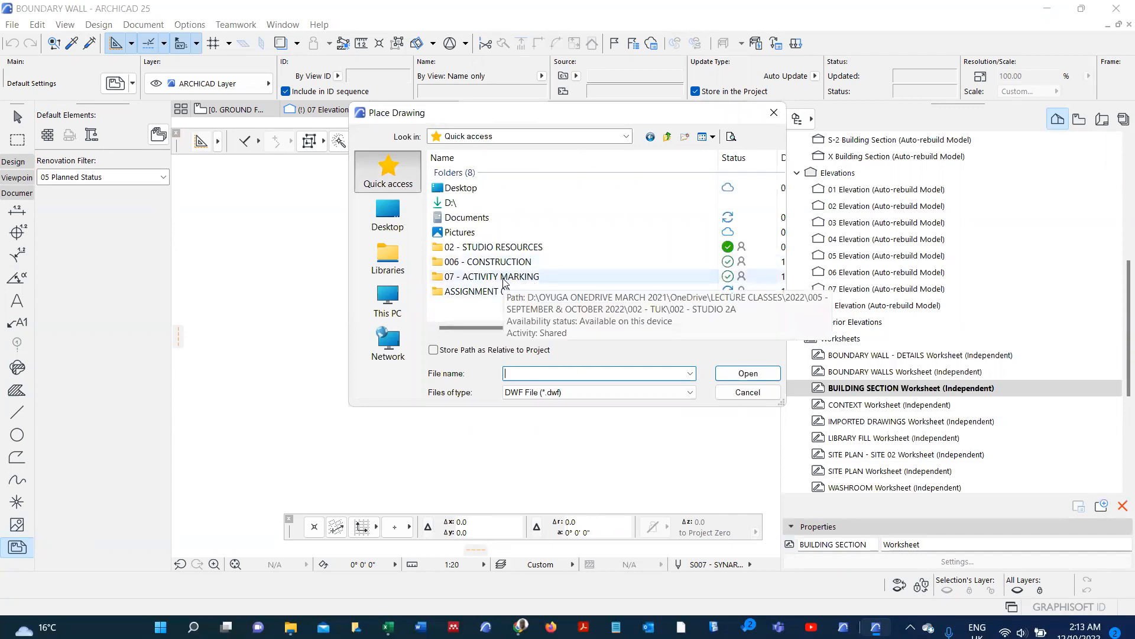
left_click(520, 247)
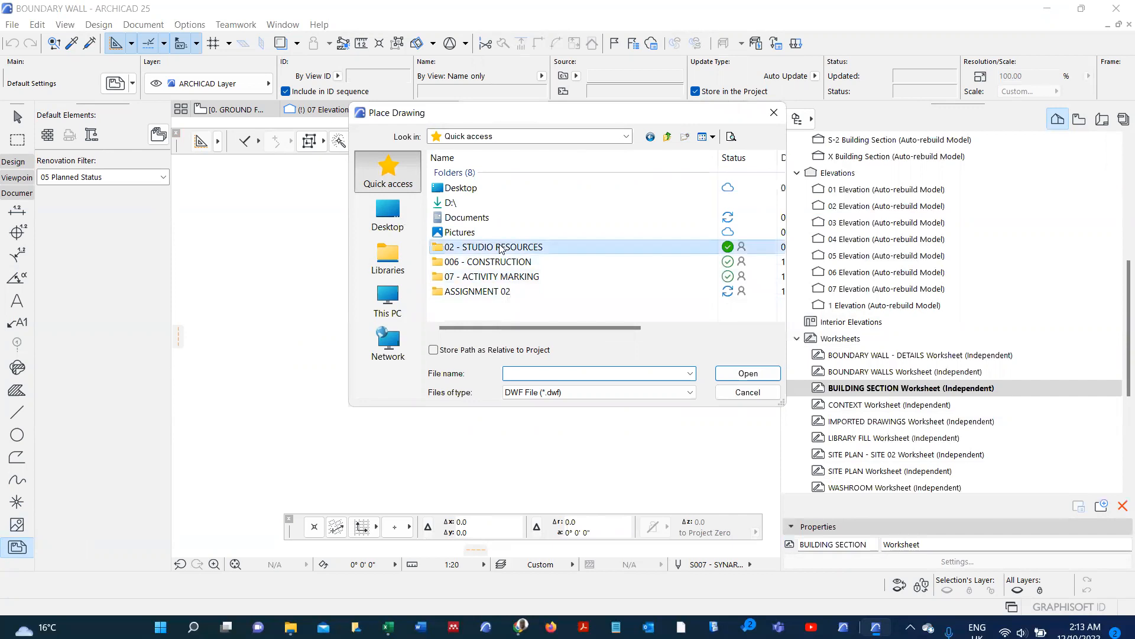
double_click(525, 247)
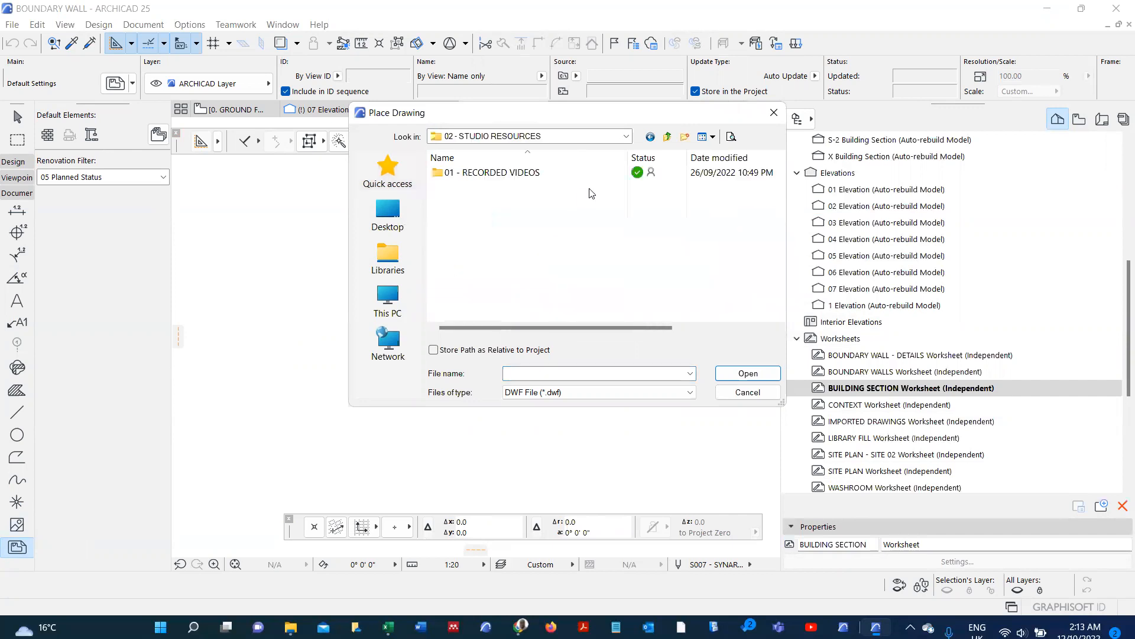
left_click(669, 138)
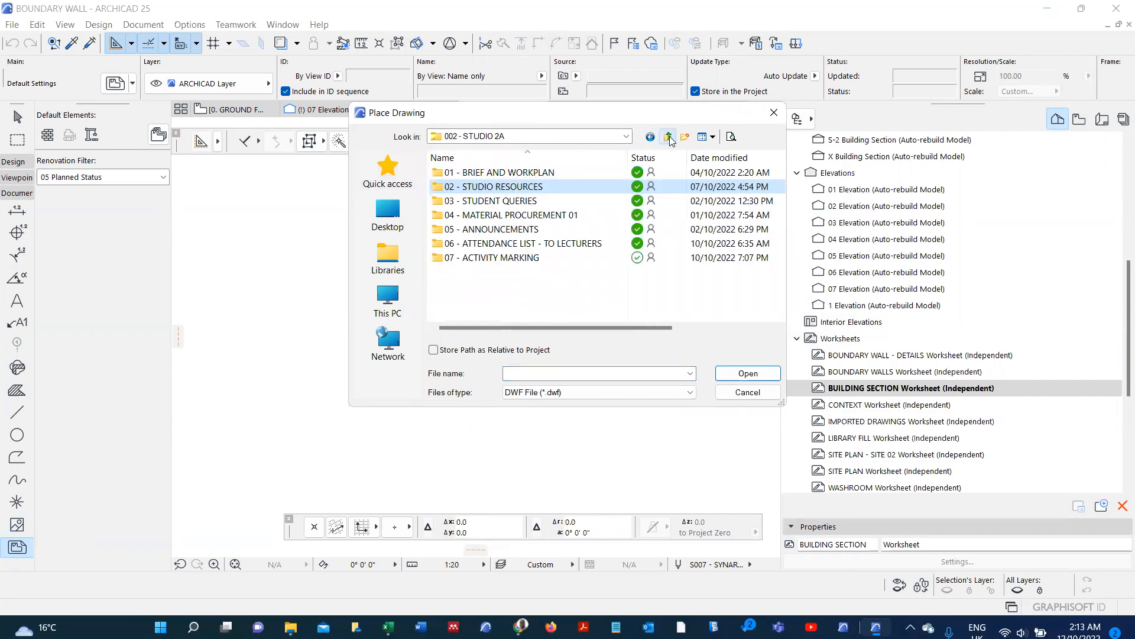
left_click(669, 138)
double_click(545, 172)
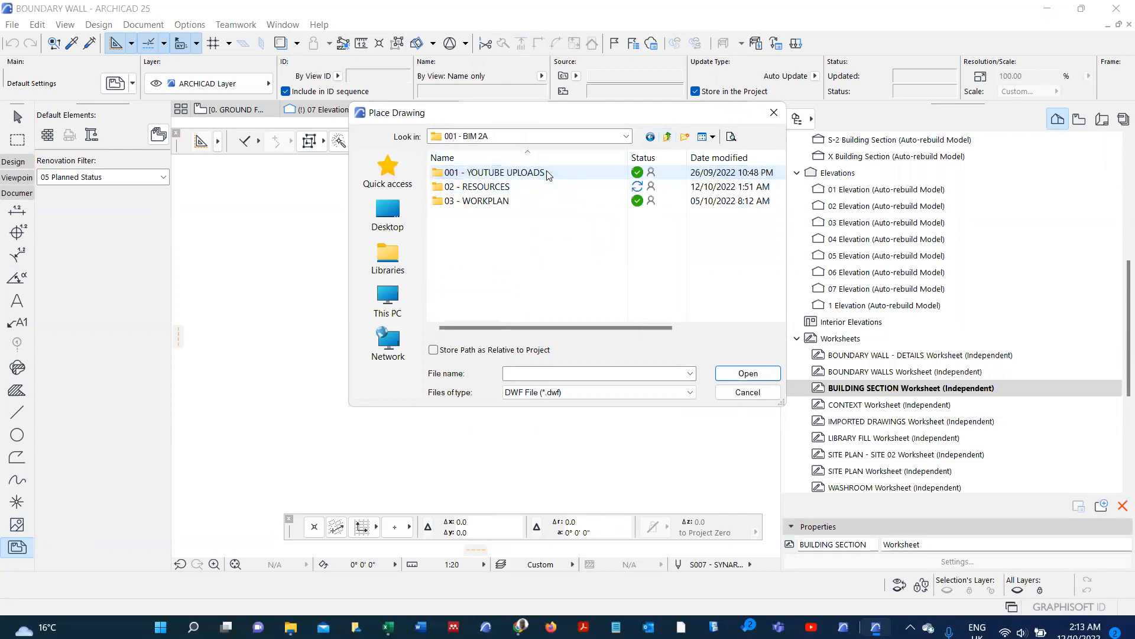
double_click(522, 187)
double_click(505, 172)
- Filter the files to All Images and place the 01 - SAMPLE SECTION image on the worksheet
left_click(547, 394)
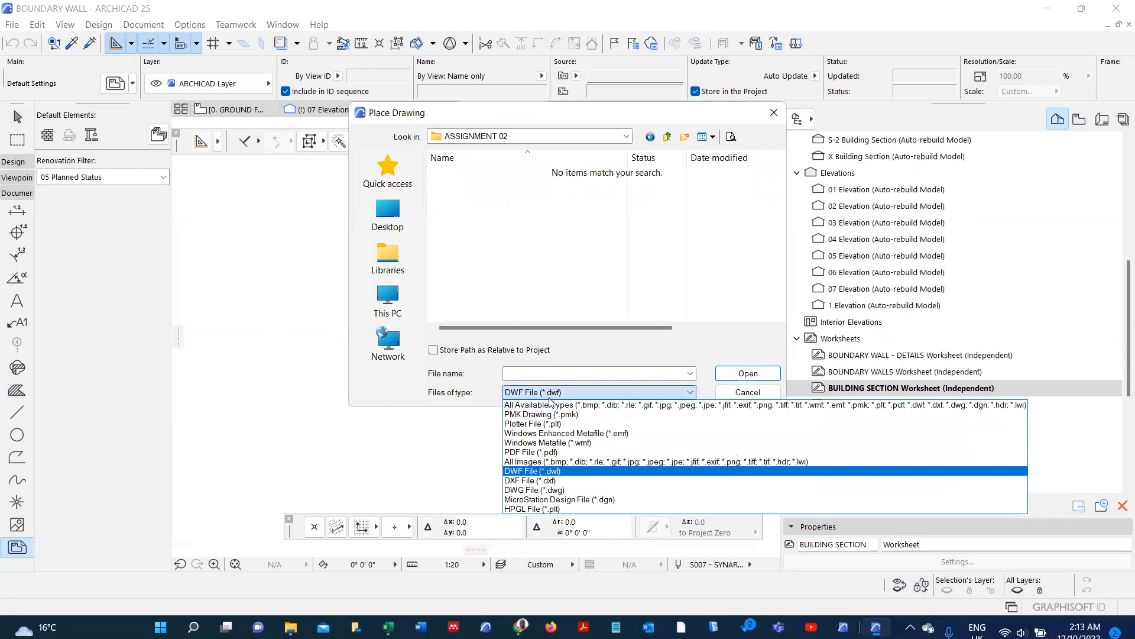
left_click(555, 461)
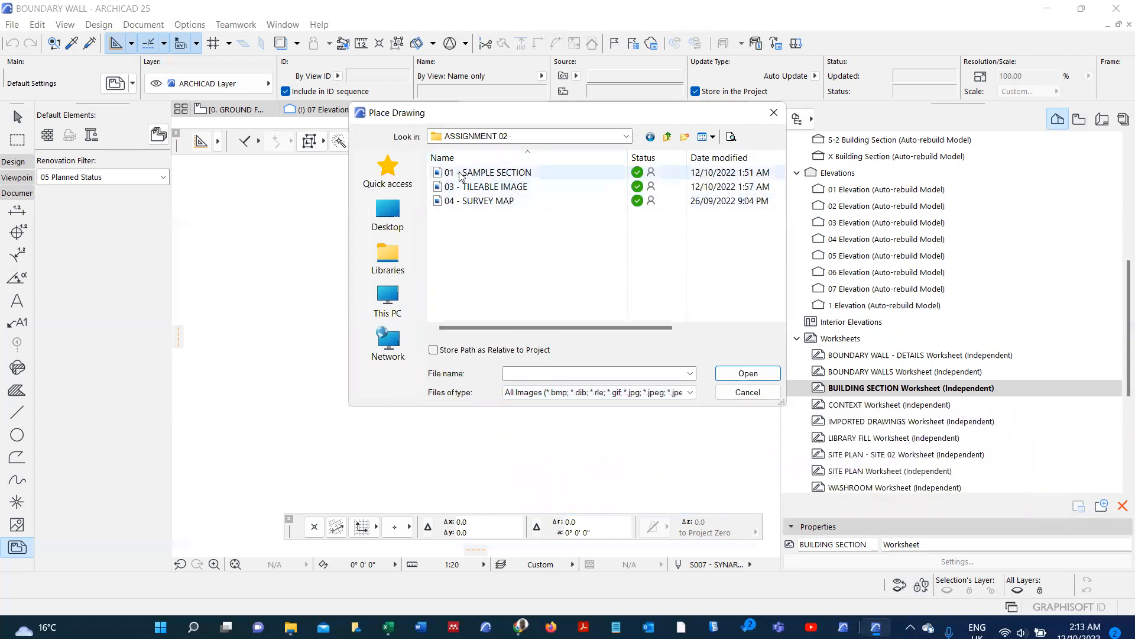
left_click(460, 173)
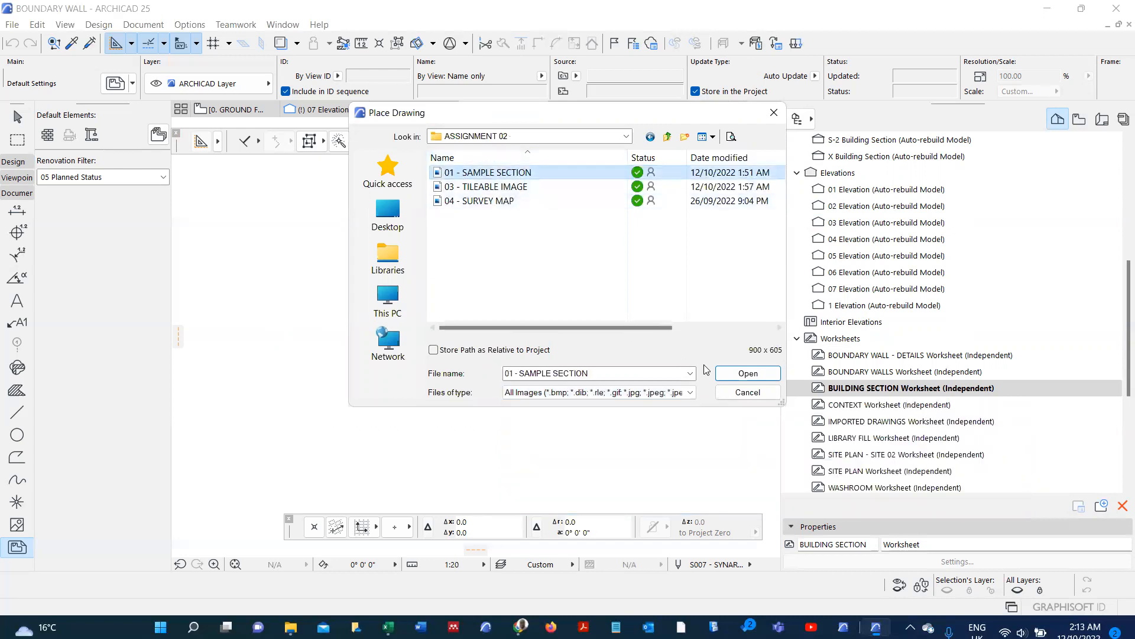
left_click(736, 377)
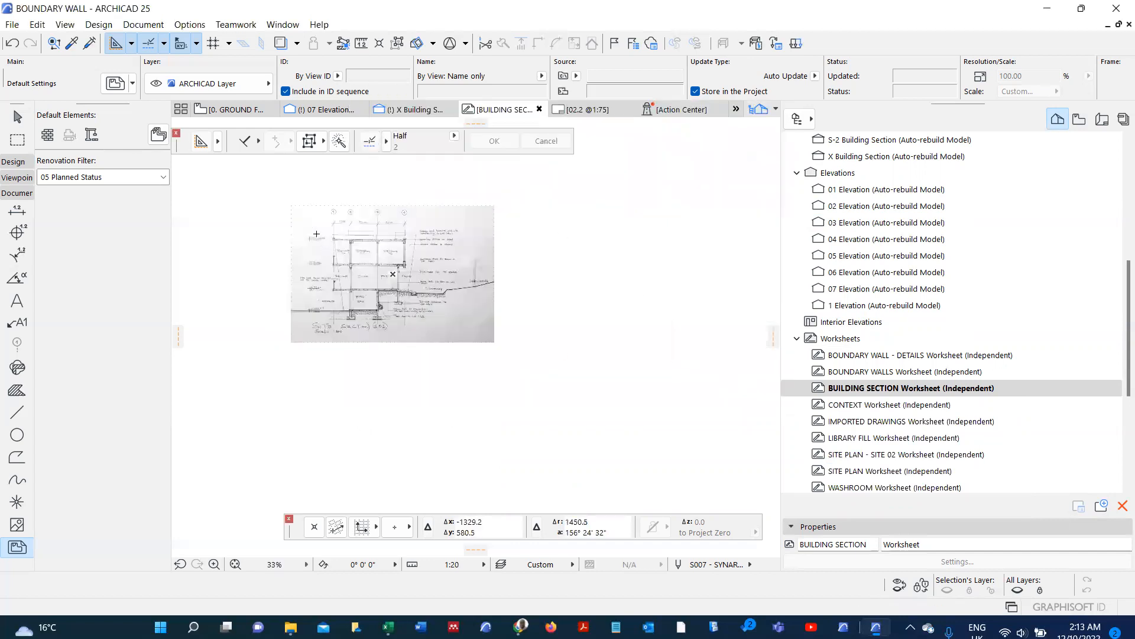
- Draw a single horizontal line along the driveway level, extending from the driveway's end across the whole sample section
scroll(316, 234, "up", 5)
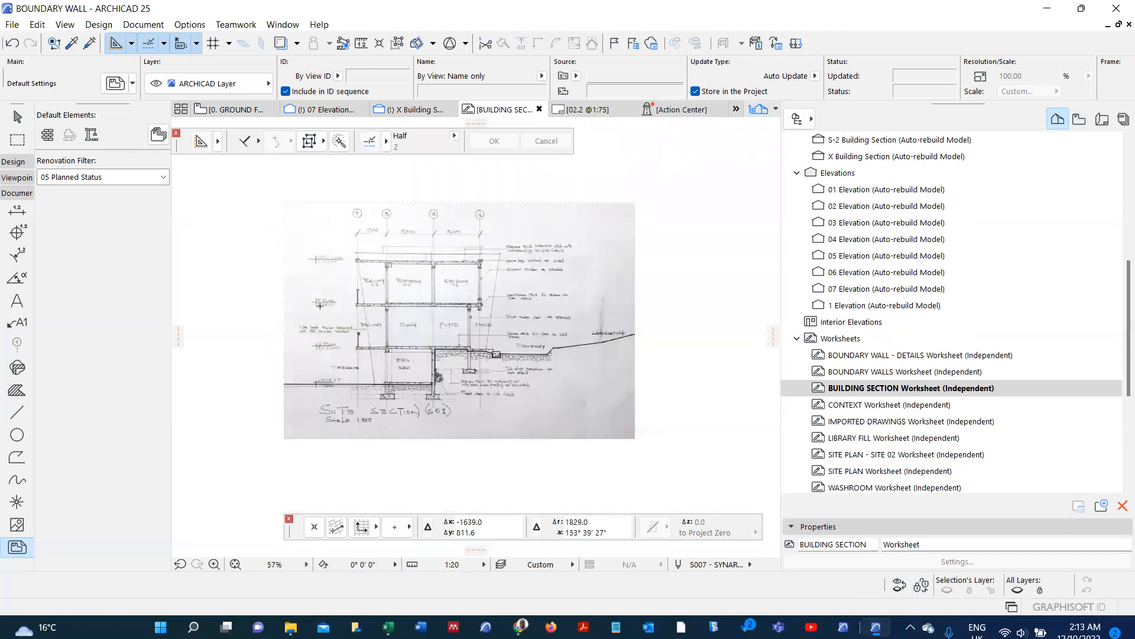
scroll(319, 306, "up", 3)
scroll(351, 391, "up", 8)
scroll(351, 391, "down", 7)
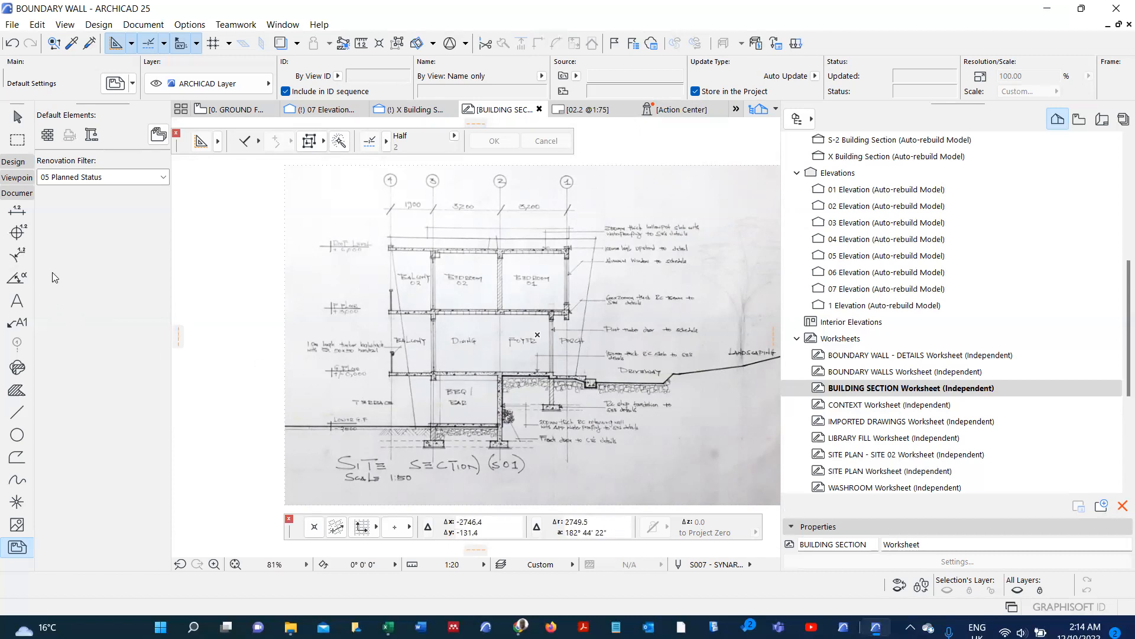
left_click(18, 413)
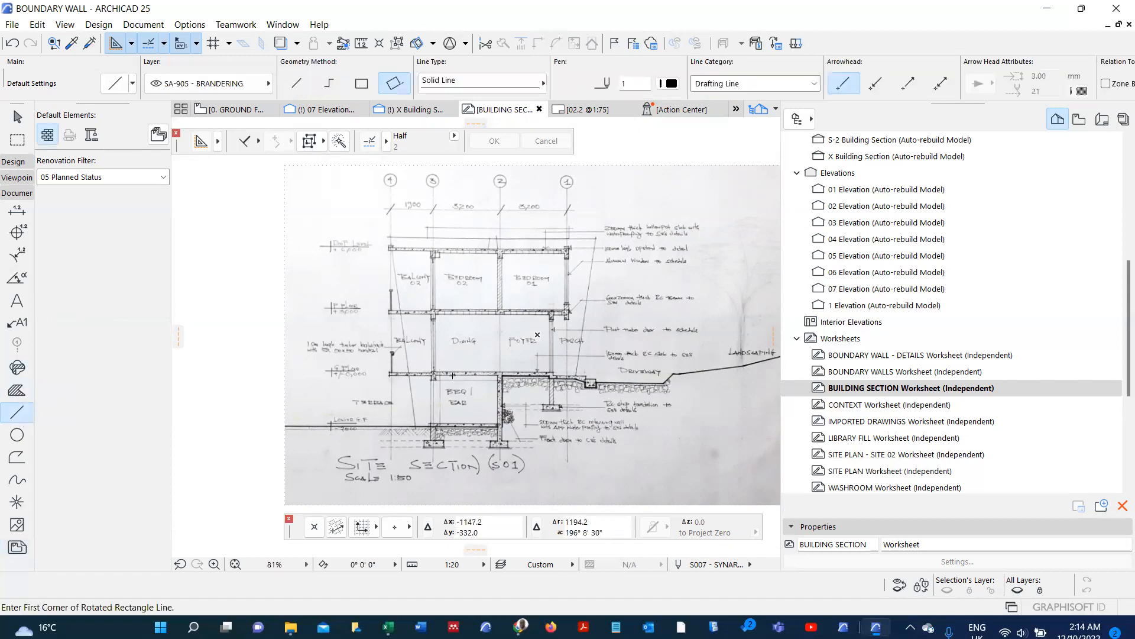
scroll(667, 383, "up", 4)
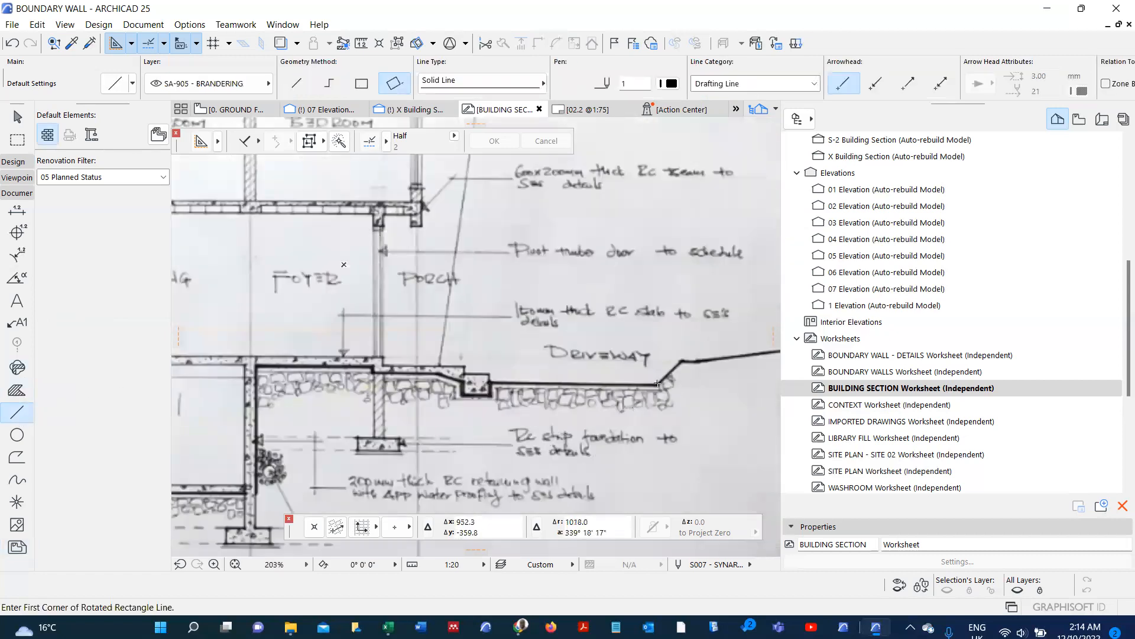
left_click(657, 383)
scroll(657, 384, "down", 5)
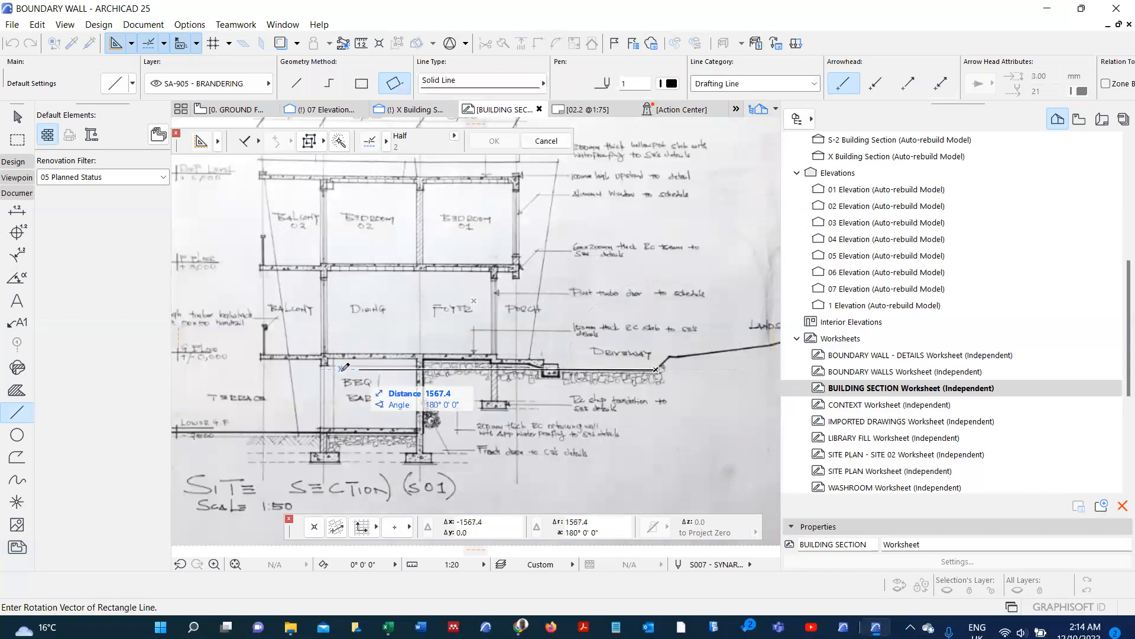
scroll(342, 359, "down", 4)
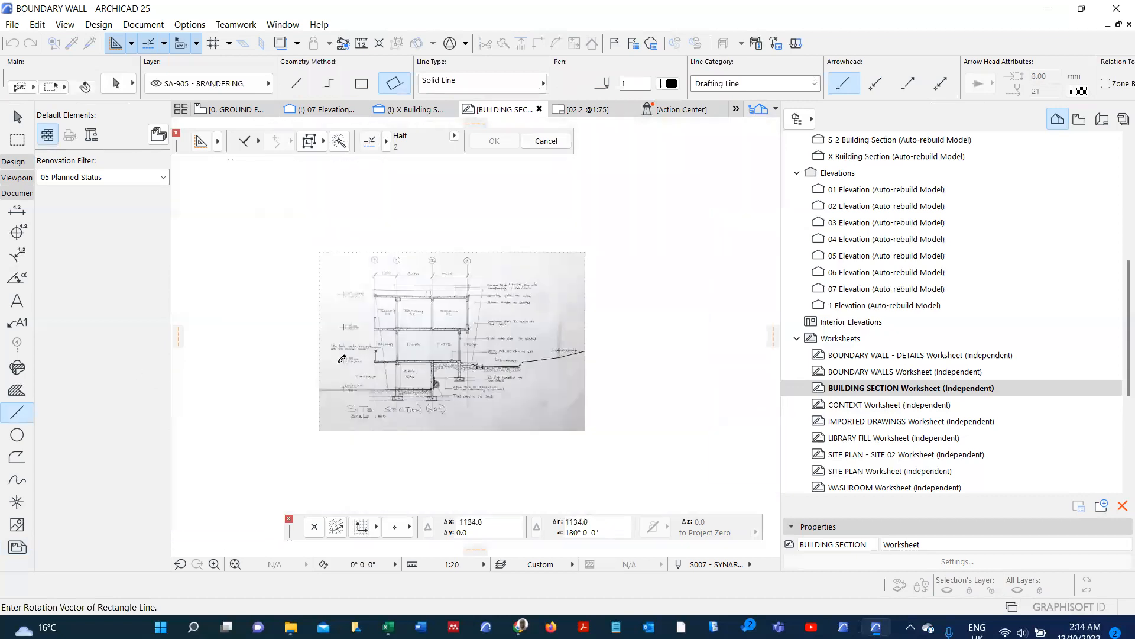
left_click(295, 366)
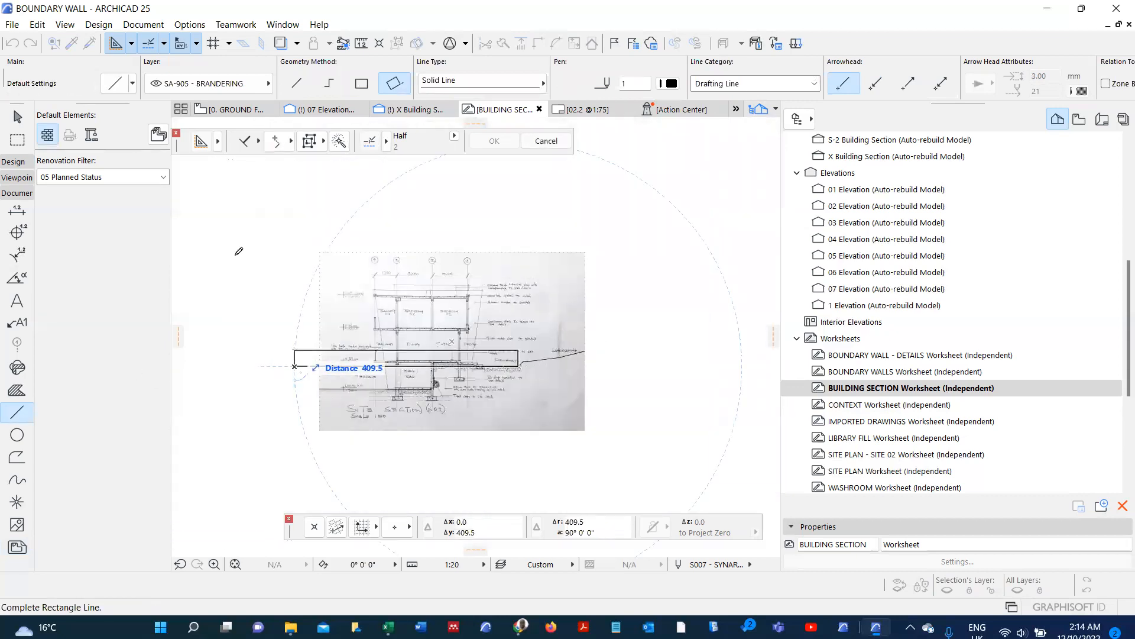
left_click(296, 83)
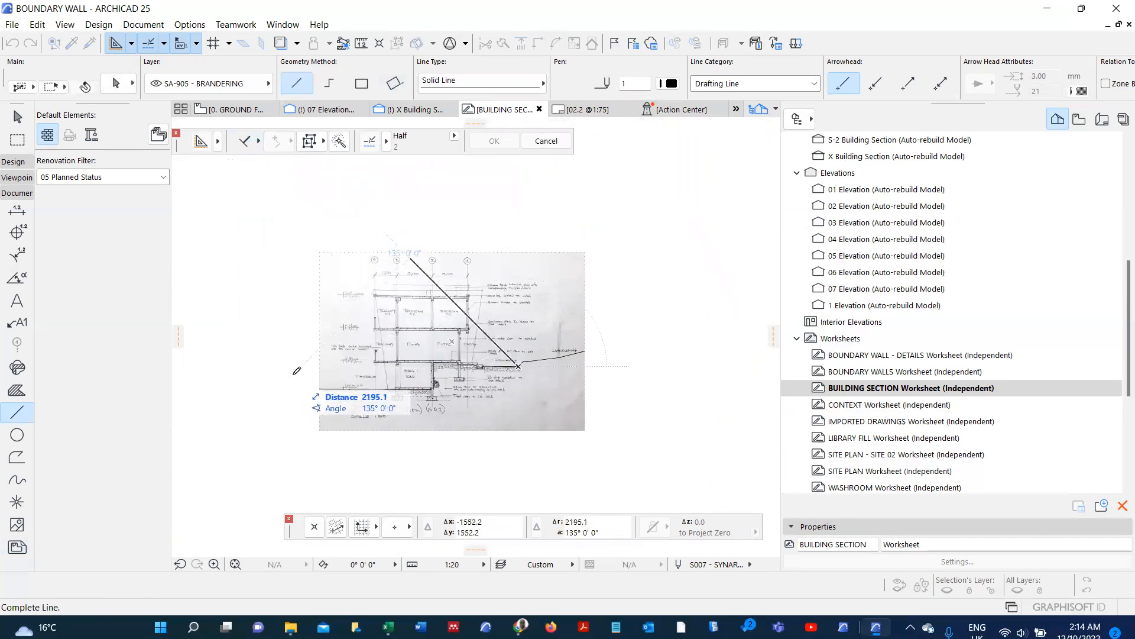
left_click(306, 366)
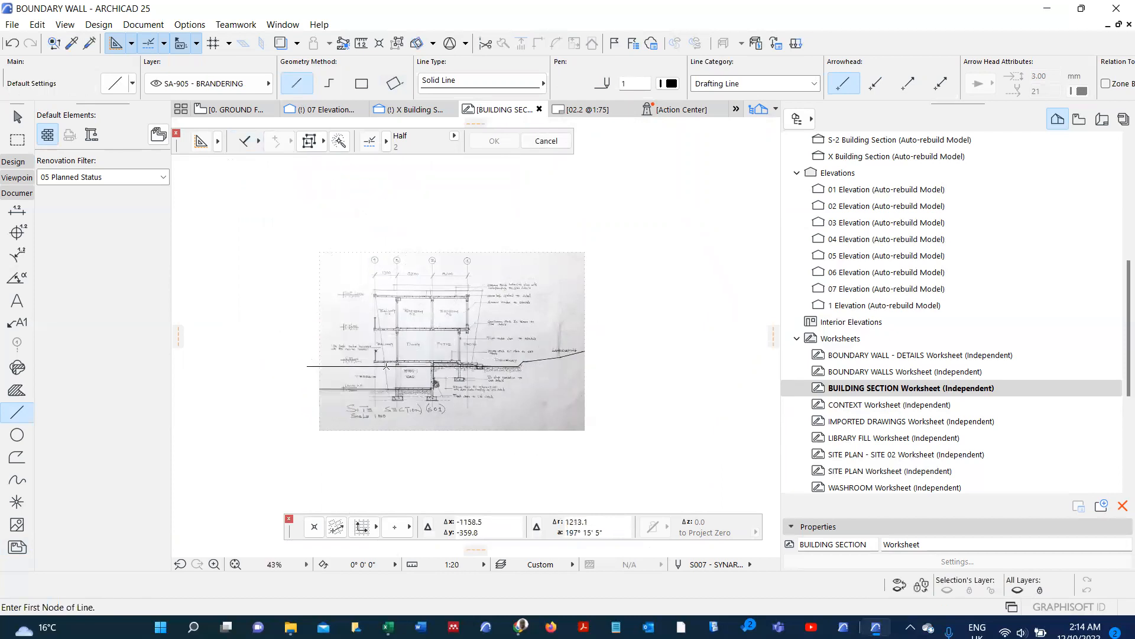
- Copy the driveway level line vertically up to the top of the ground floor slab
scroll(386, 366, "up", 6)
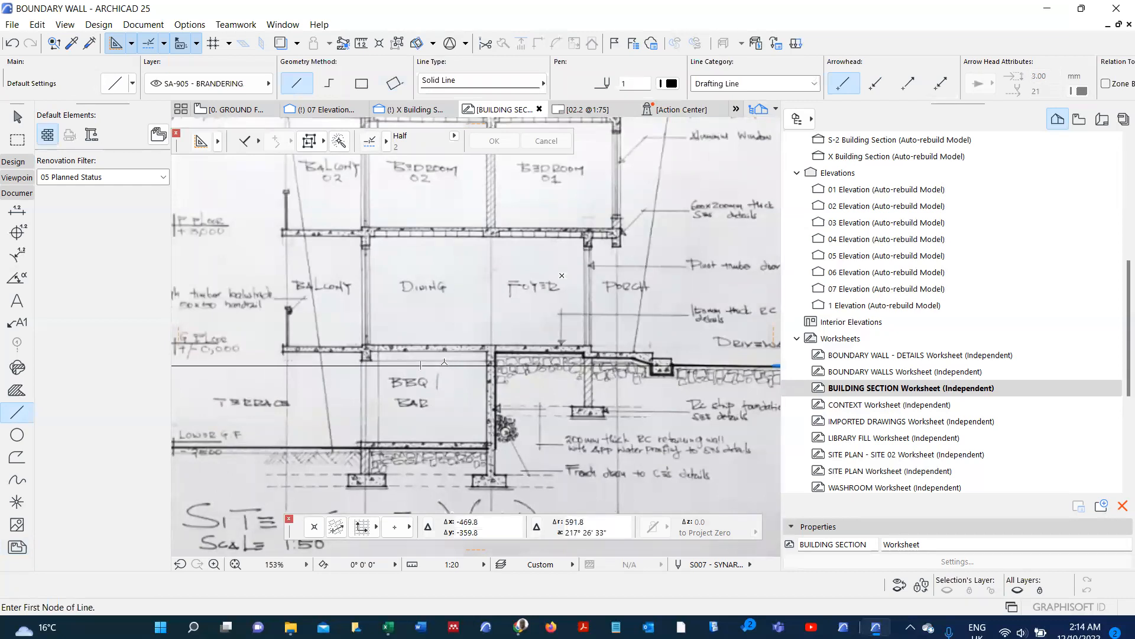
left_click(445, 365, "shift")
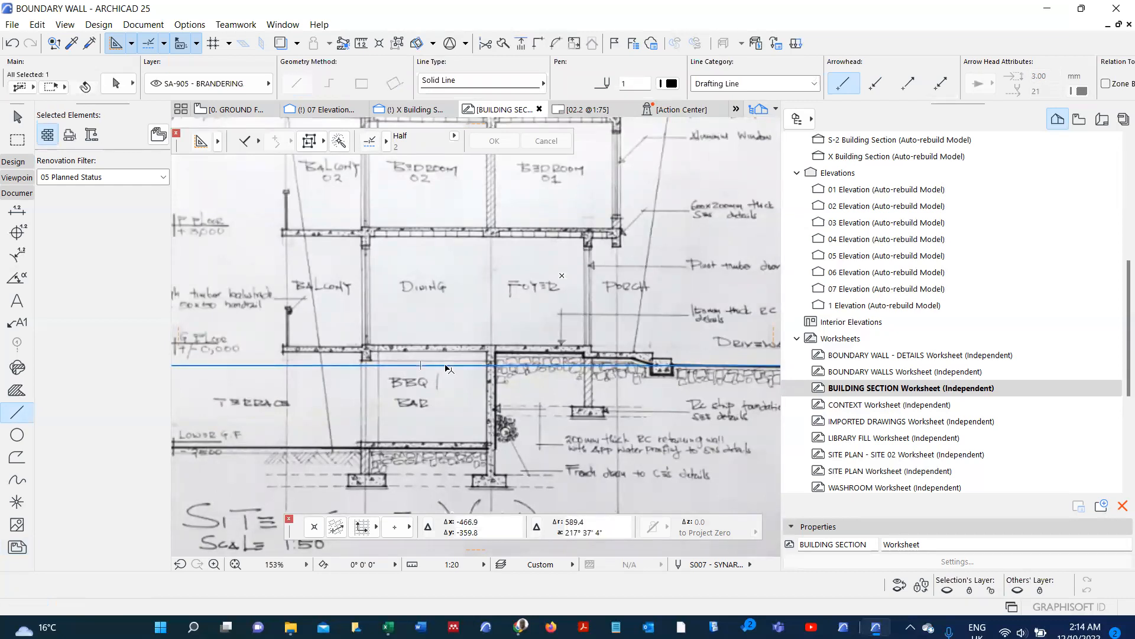
left_click(445, 365)
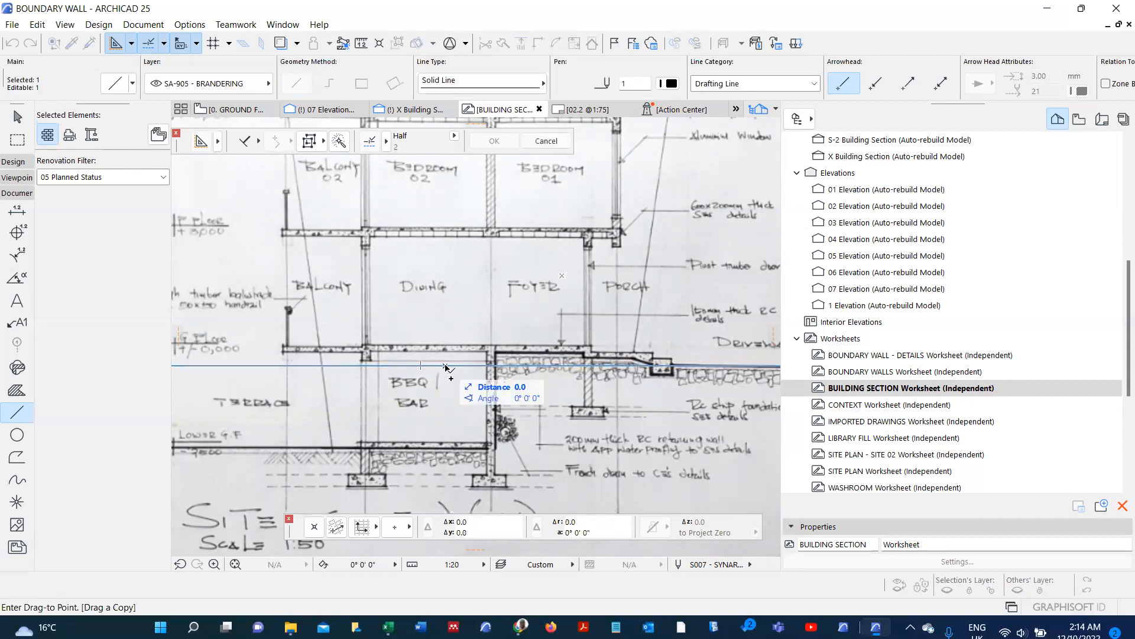
scroll(450, 337, "up", 5)
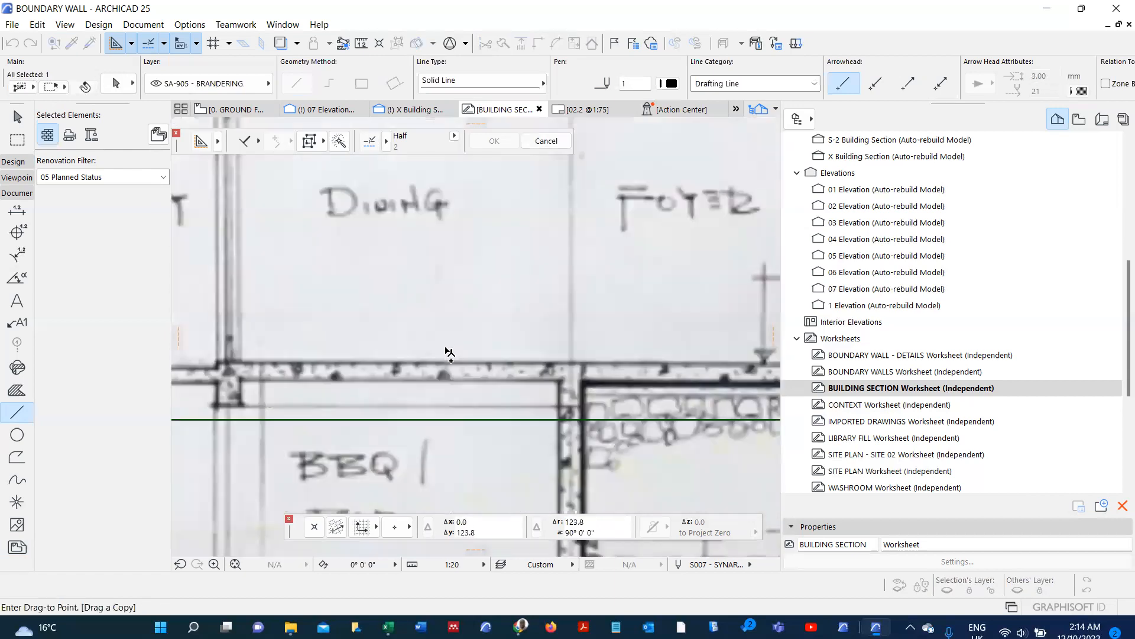
left_click(446, 365)
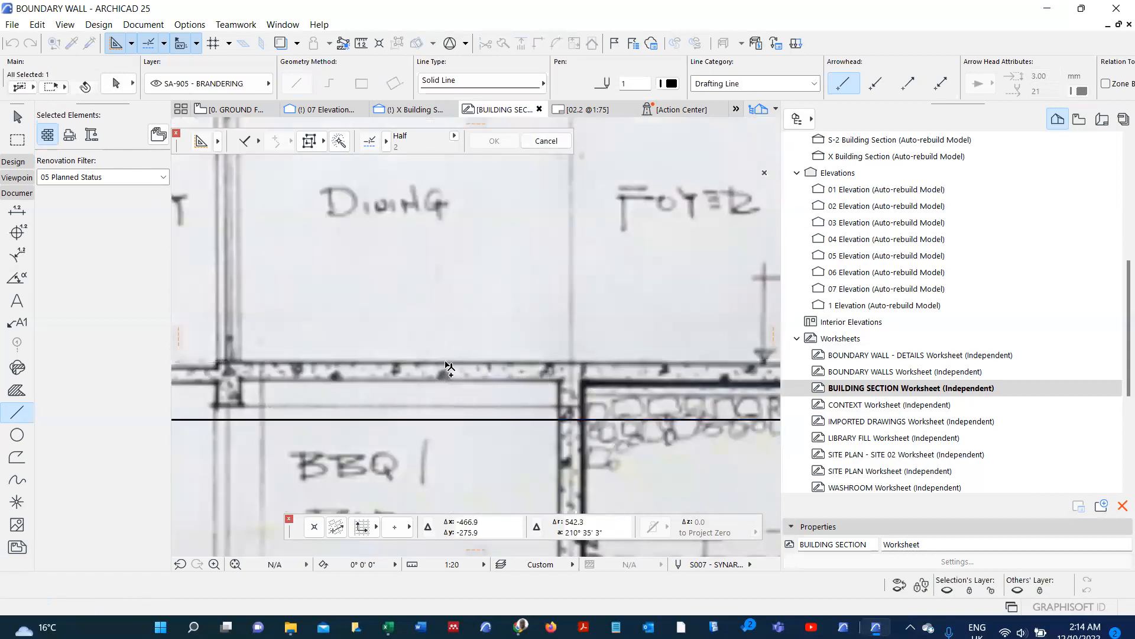
scroll(446, 362, "down", 5)
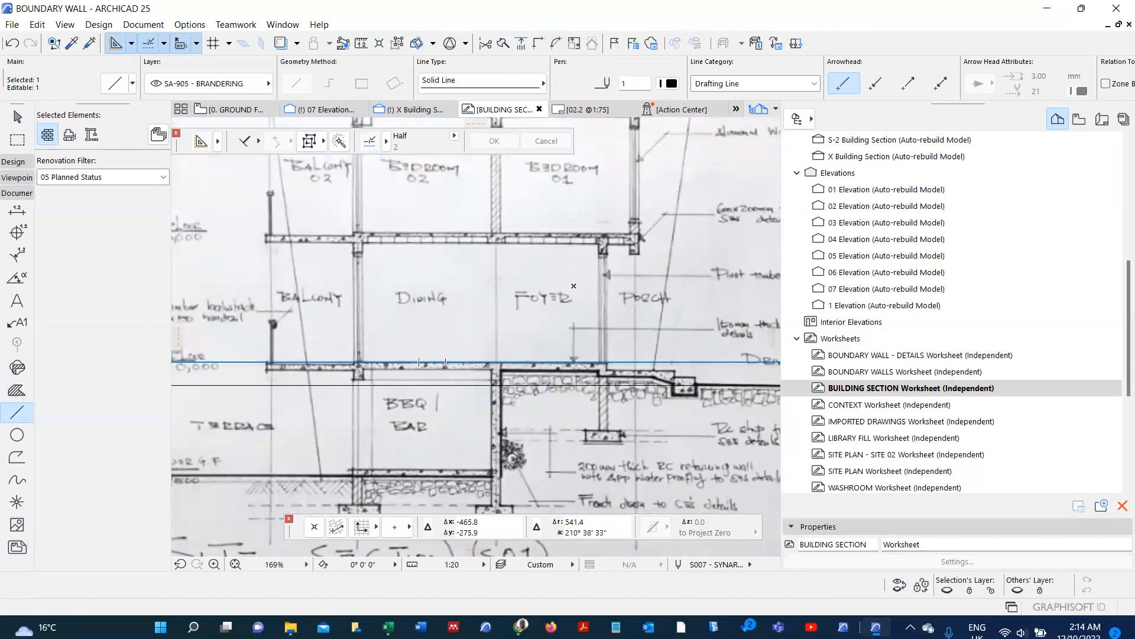
- Copy the ground floor line about 470 upward to the top of the first floor slab
key("ctrl+d")
left_click(446, 362)
scroll(447, 240, "up", 3)
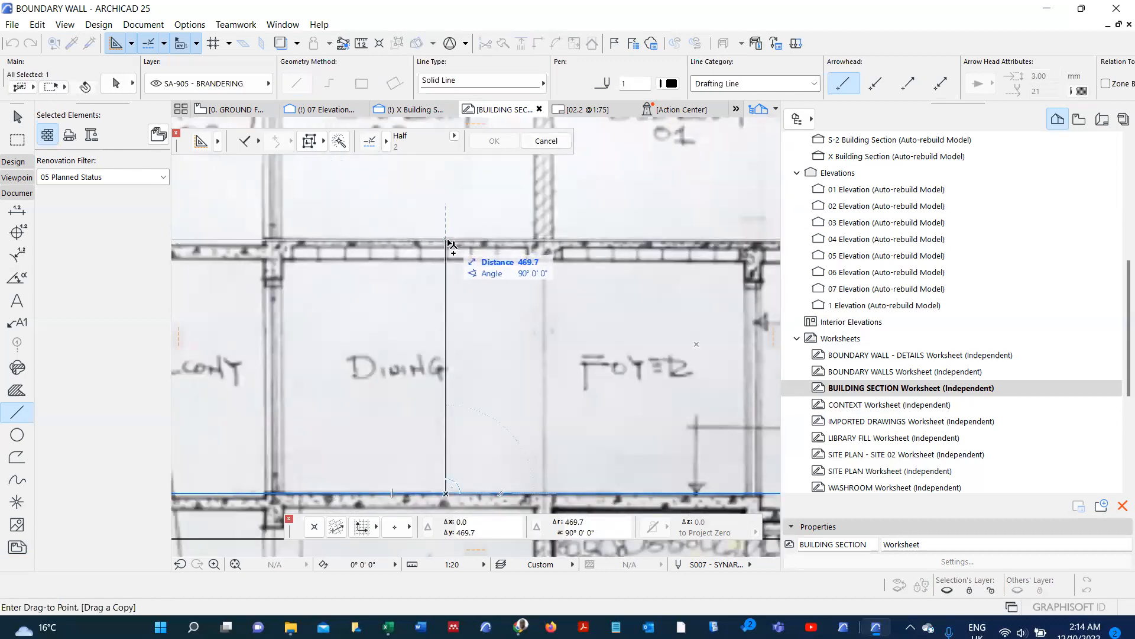
left_click(448, 240)
scroll(443, 376, "down", 2)
- Copy the first floor line vertically up to the roof level at the top of the roof slab
scroll(443, 377, "down", 3)
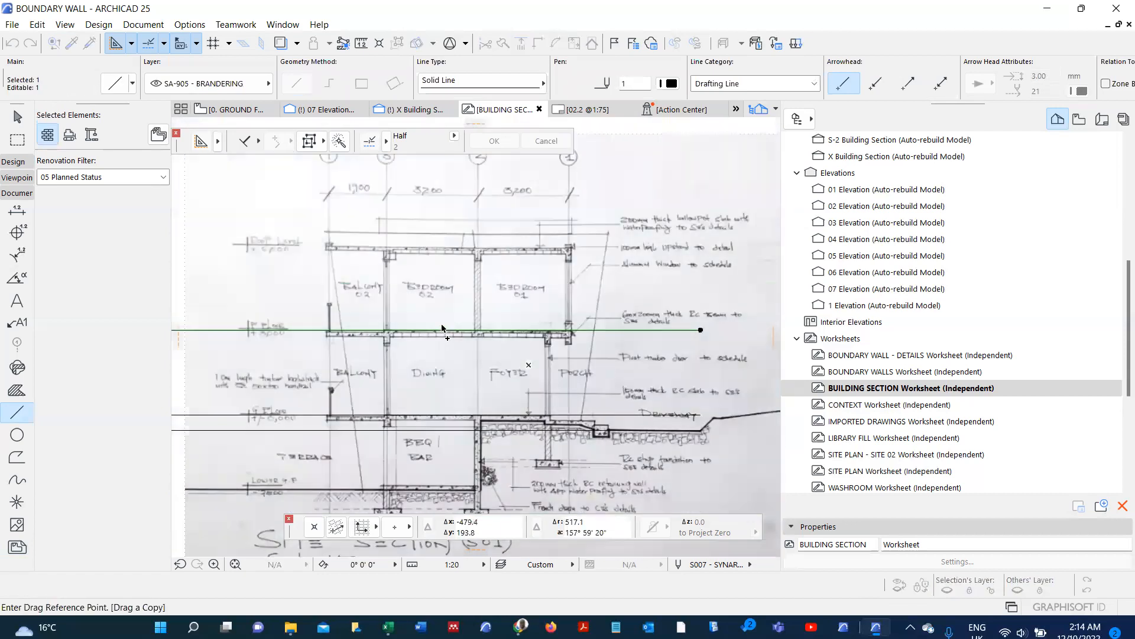
scroll(443, 331, "up", 2)
left_click(445, 332)
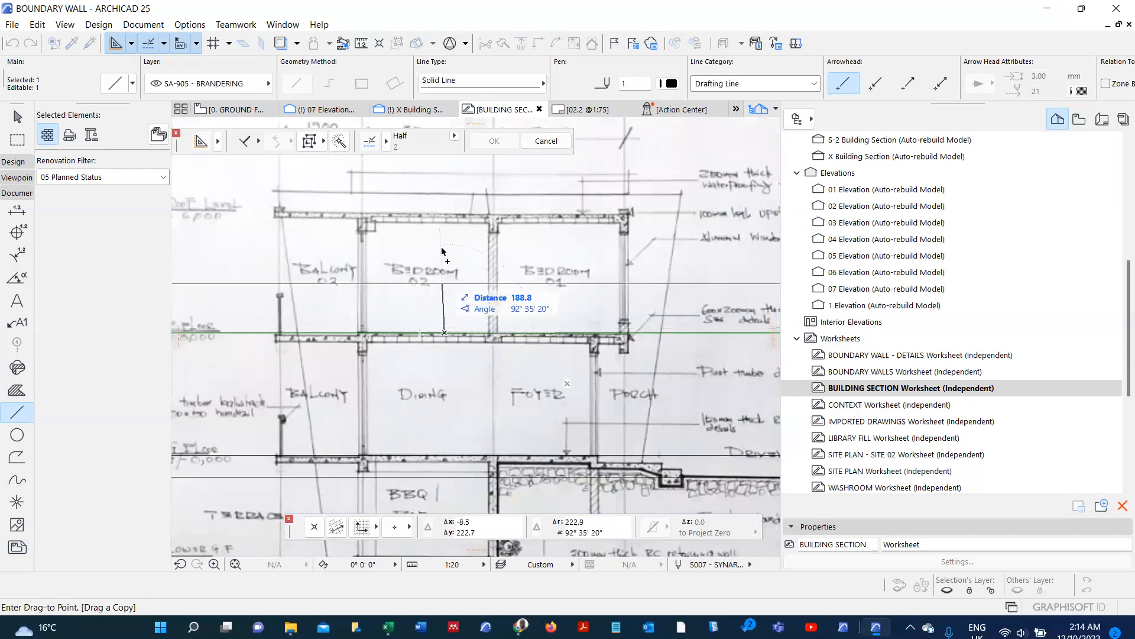
left_click(445, 215)
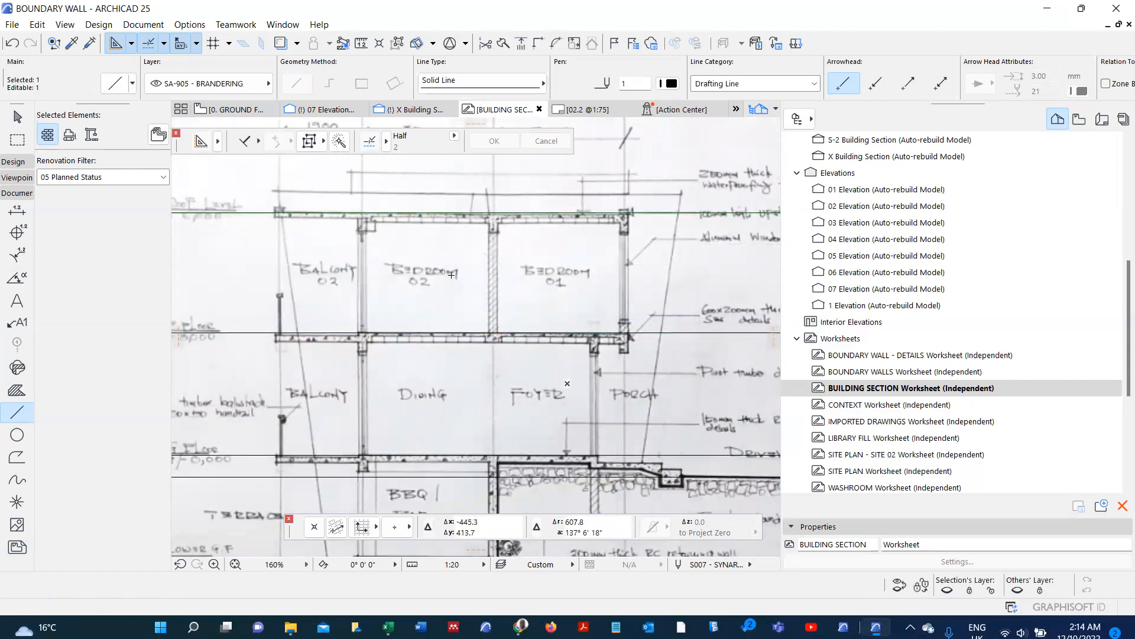
- Copy the ground floor line about 389 downward to the lower ground floor level beneath the BBQ / BAR
scroll(452, 275, "down", 3)
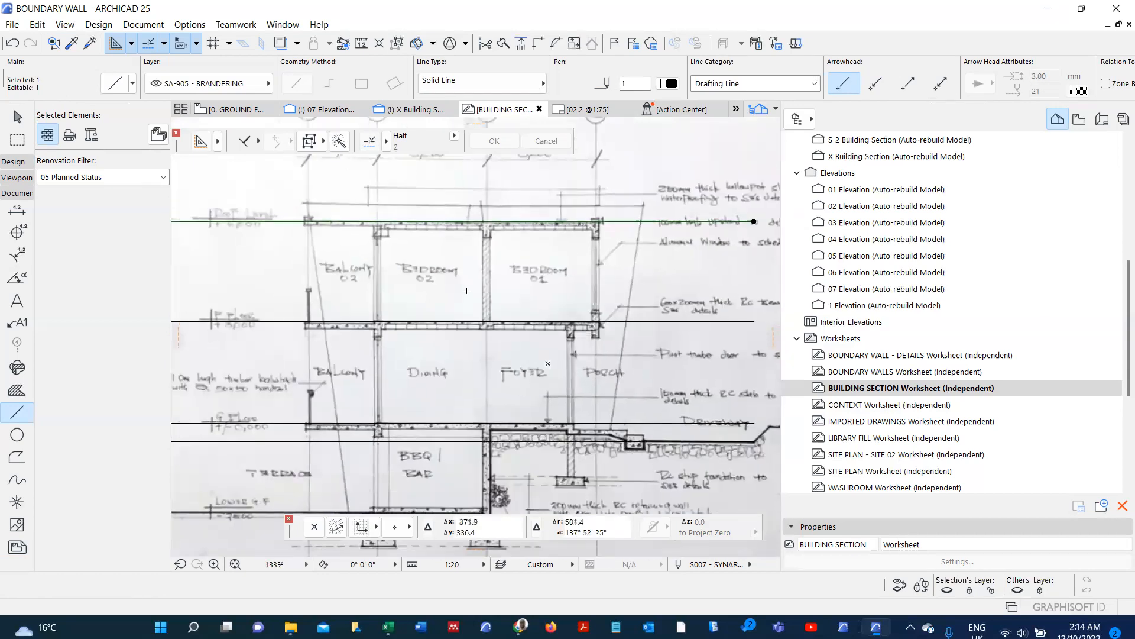
scroll(407, 312, "down", 1)
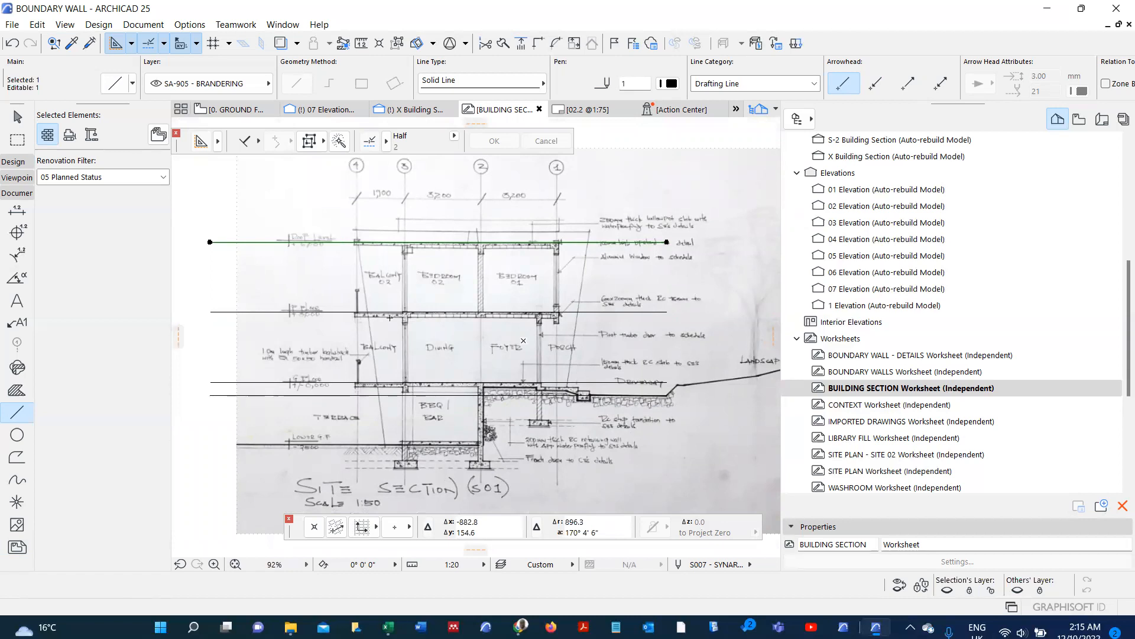
scroll(393, 312, "down", 2)
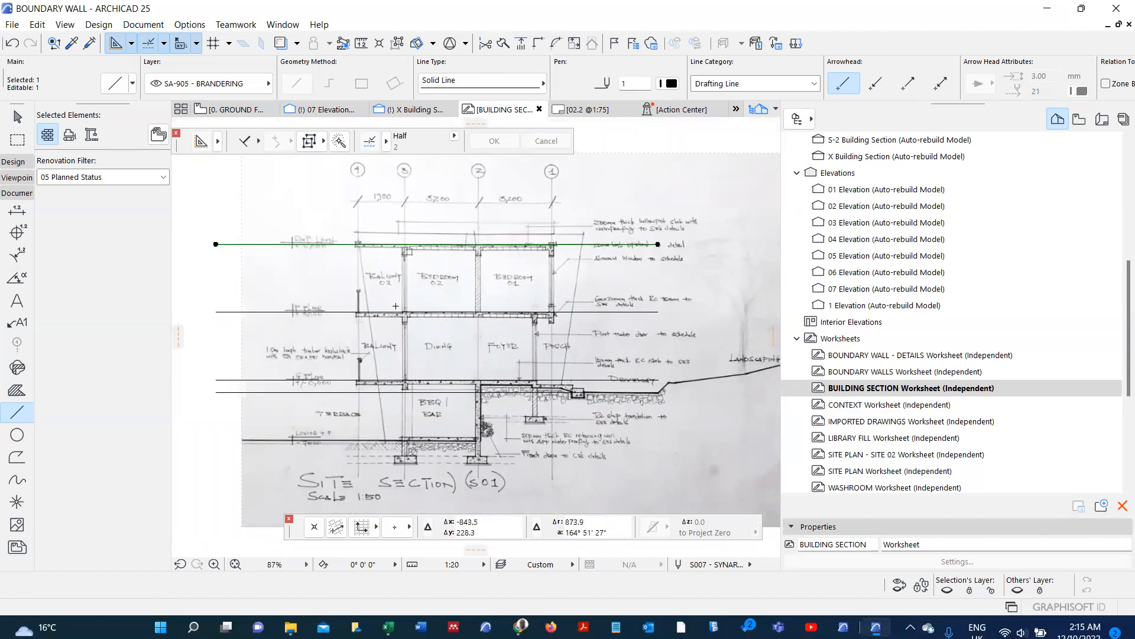
scroll(395, 395, "up", 4)
scroll(394, 395, "up", 3)
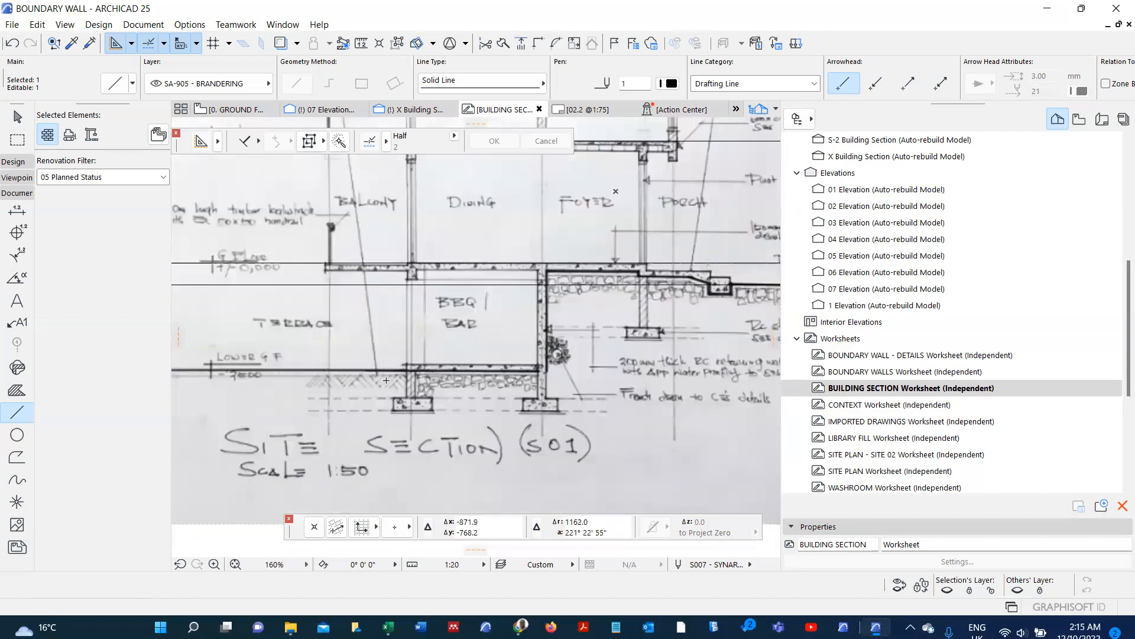
right_click(346, 263)
left_click(346, 264)
key("ctrl+shift+d")
left_click(346, 264)
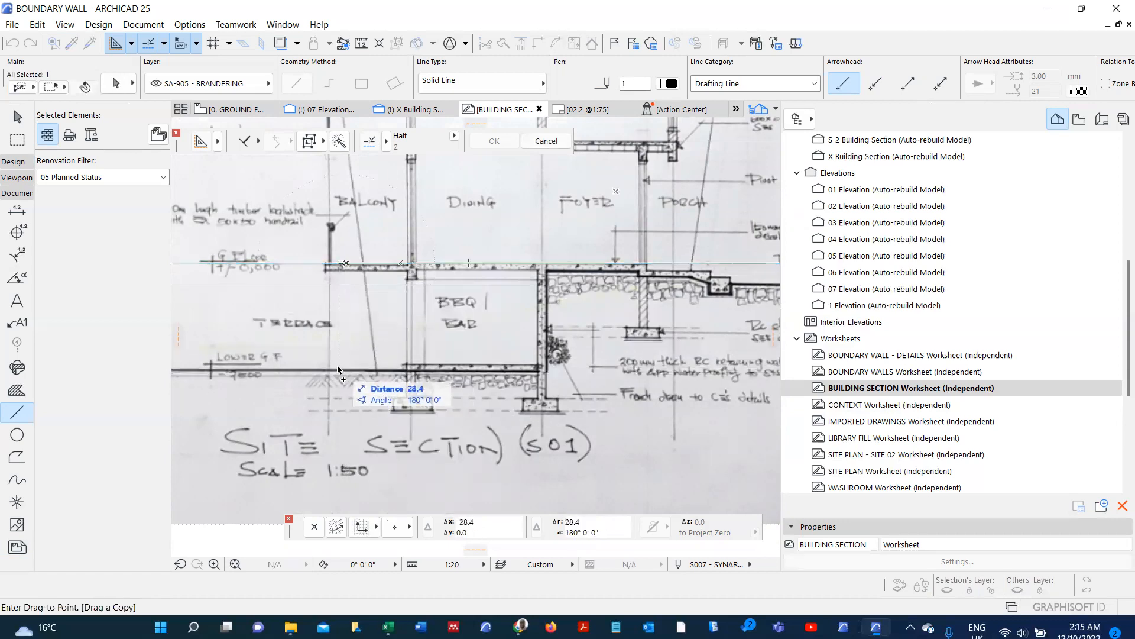
scroll(407, 368, "up", 5)
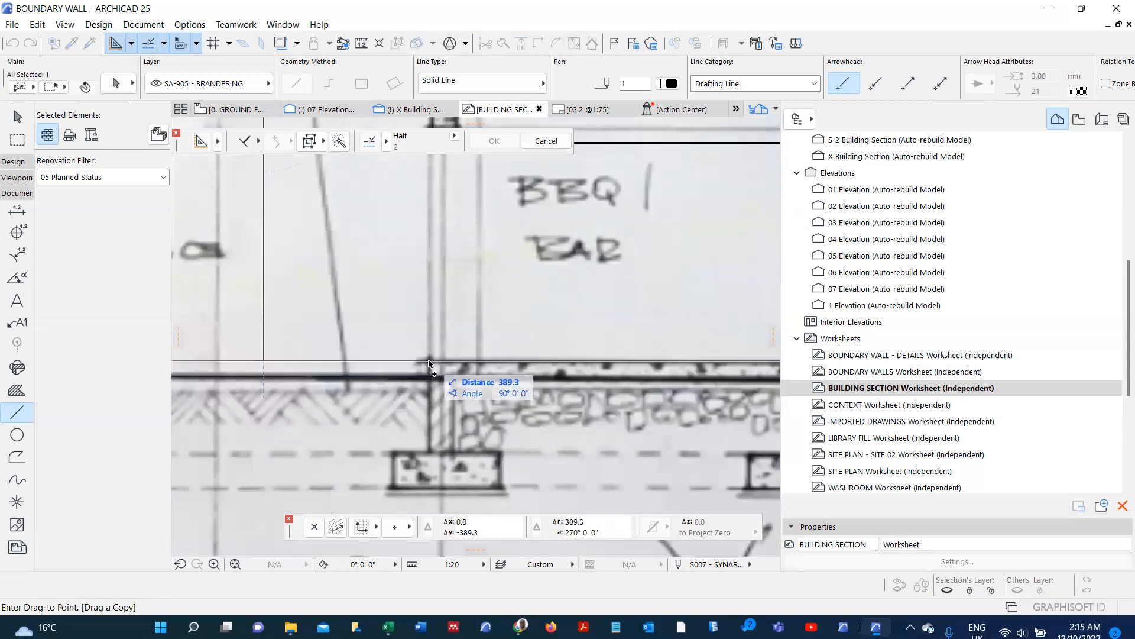
left_click(409, 375)
scroll(408, 385, "down", 6)
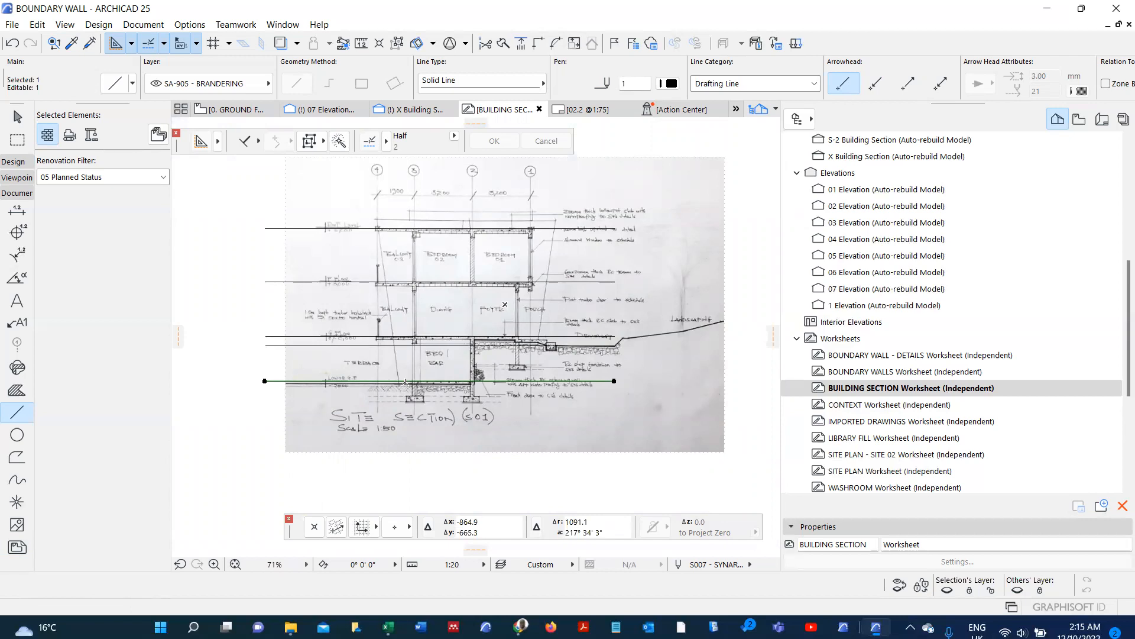
- Place a level dimension on the driveway level line at the drainage channel beside the porch
left_click(17, 232)
scroll(558, 356, "up", 6)
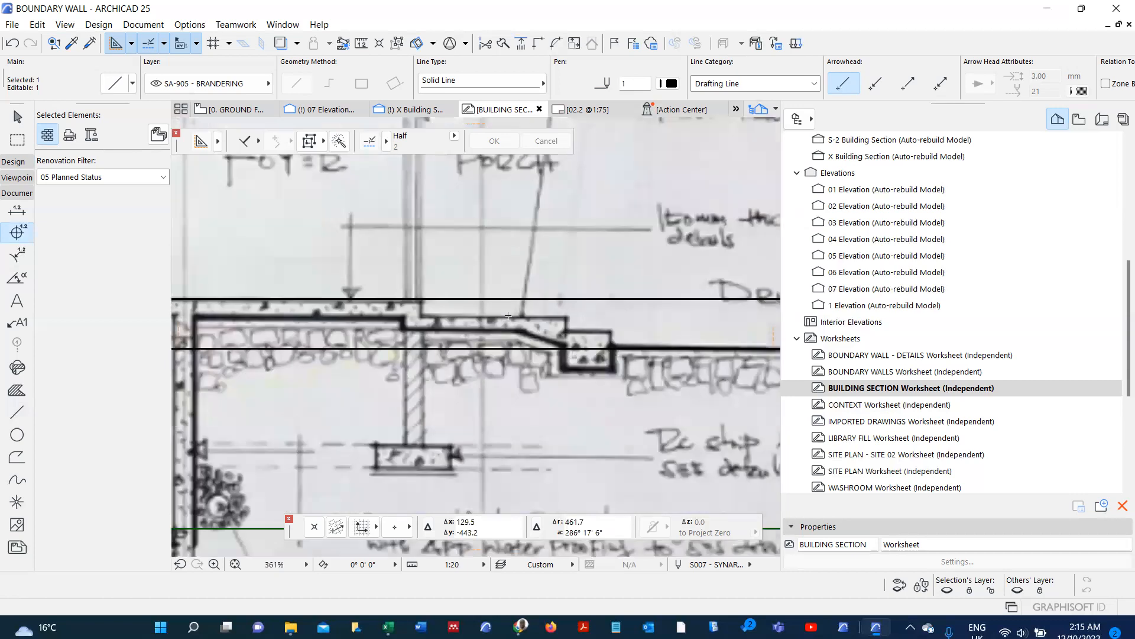
key("Escape")
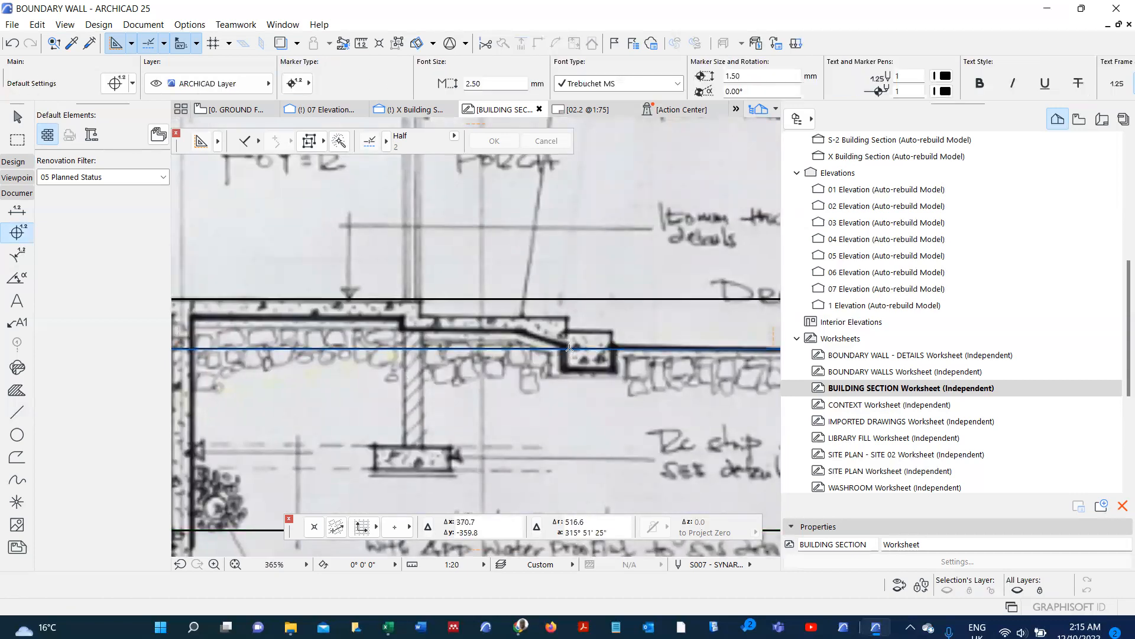
left_click(569, 347)
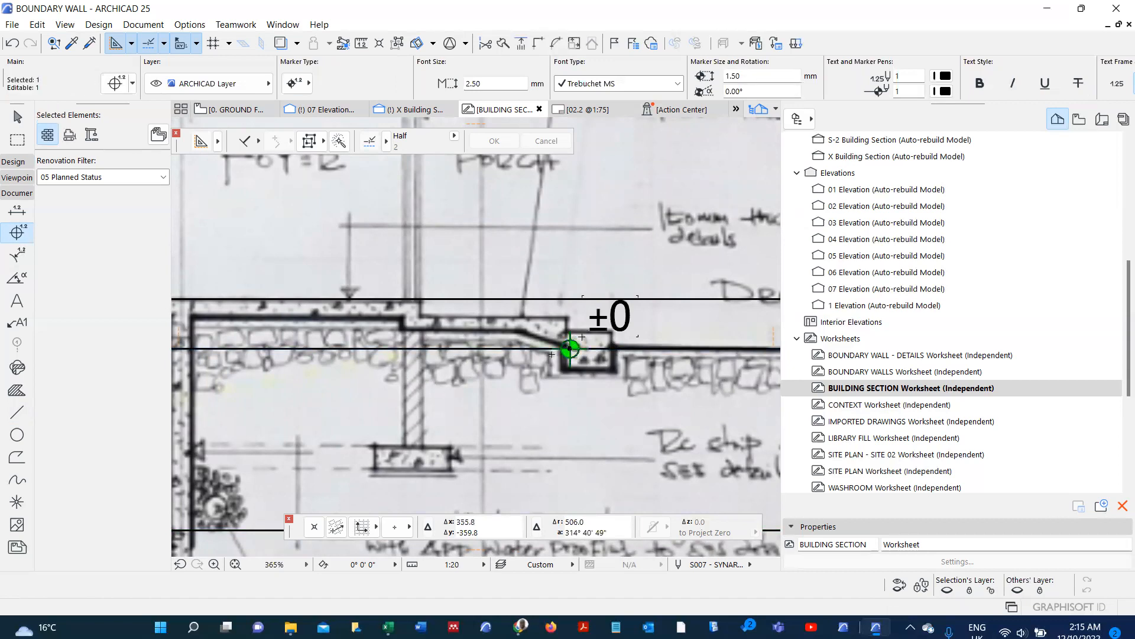
- Place a second level dimension on the ground floor line above the porch slab
scroll(564, 350, "down", 4)
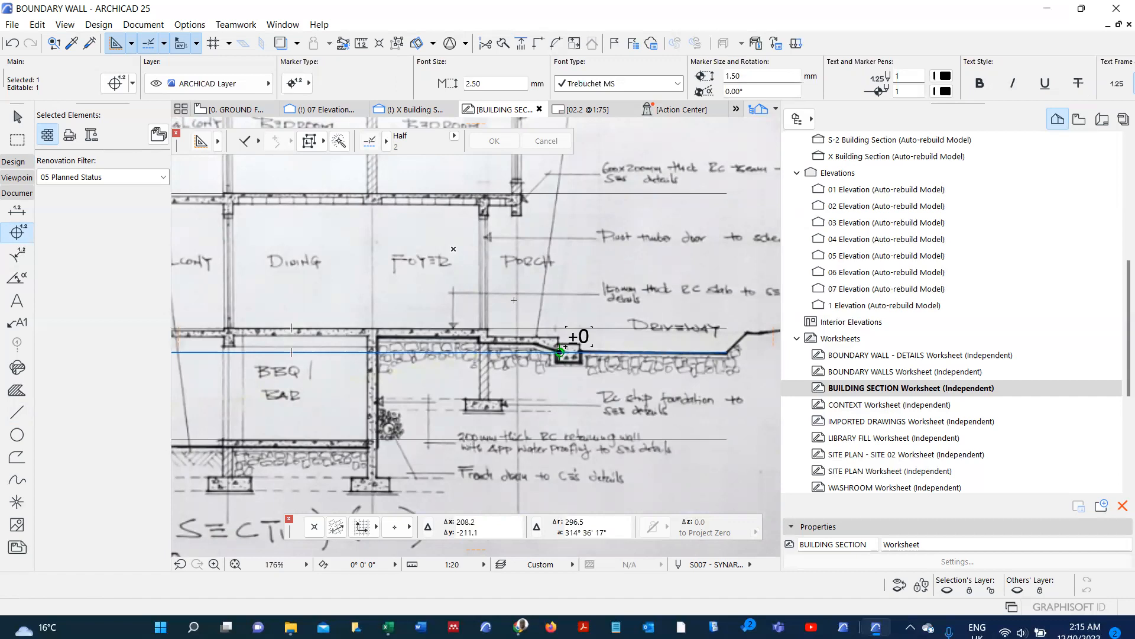
scroll(515, 354, "up", 3)
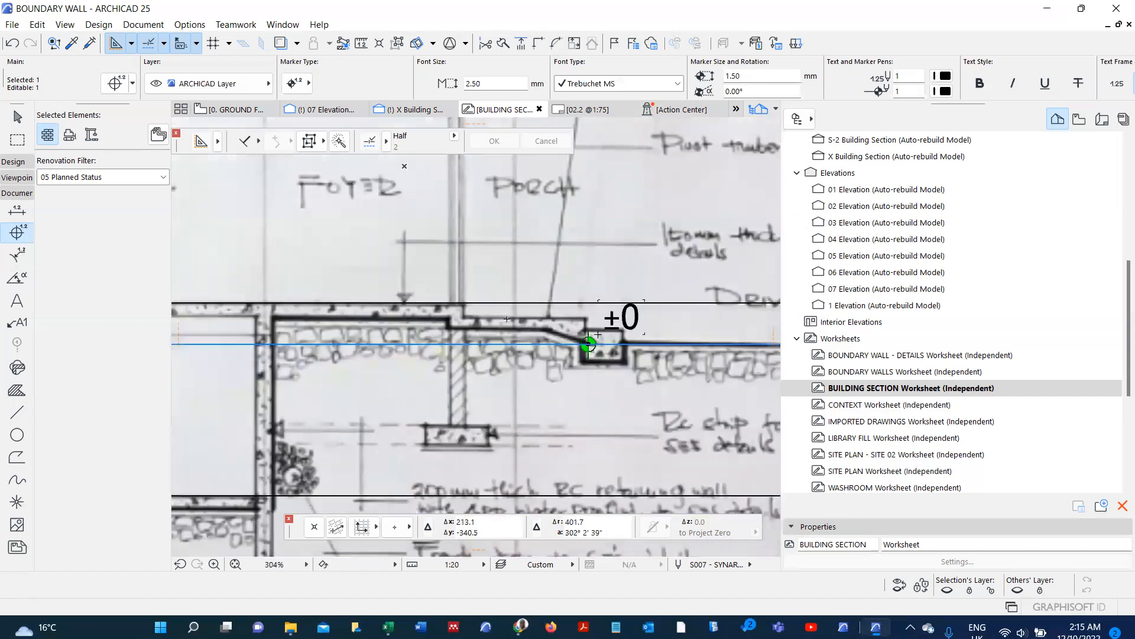
key("Escape")
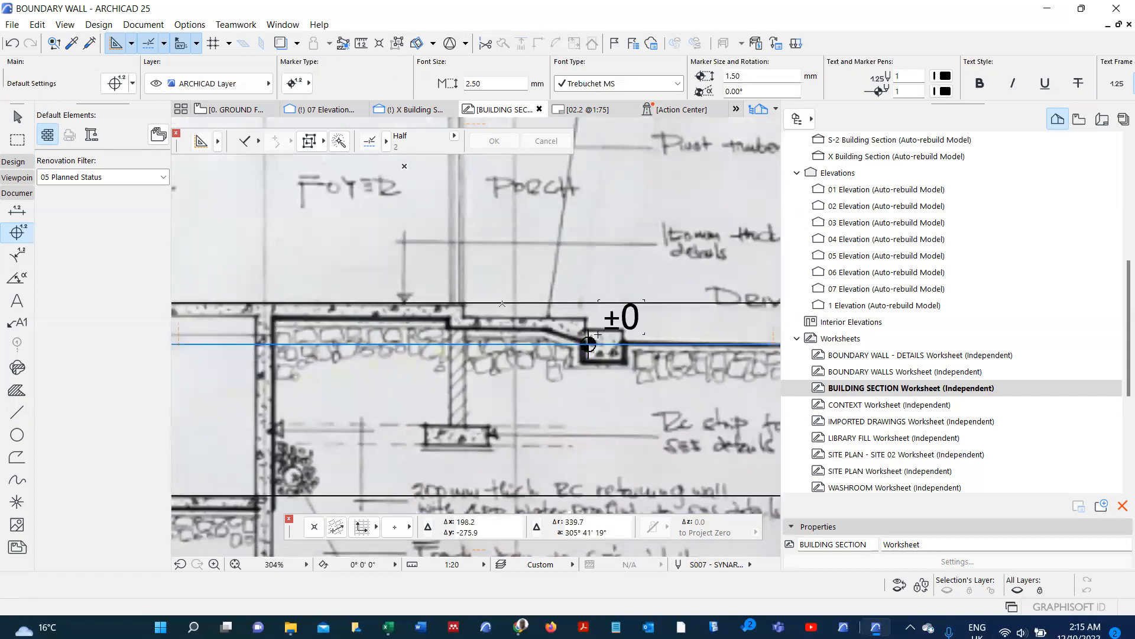
left_click(502, 304)
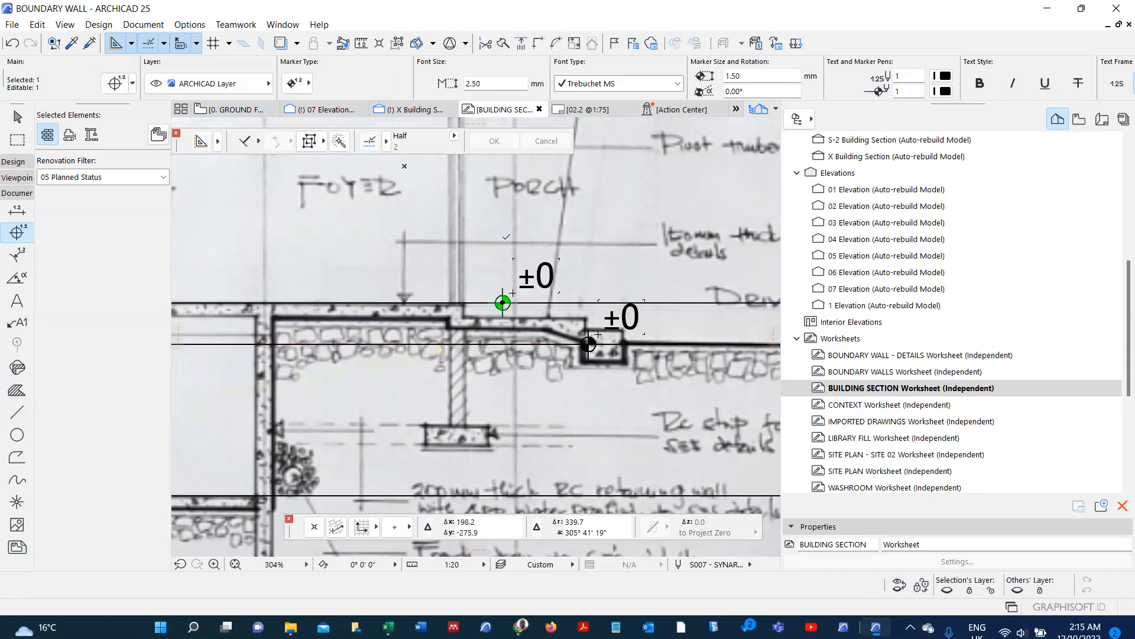
key("ctrl+t")
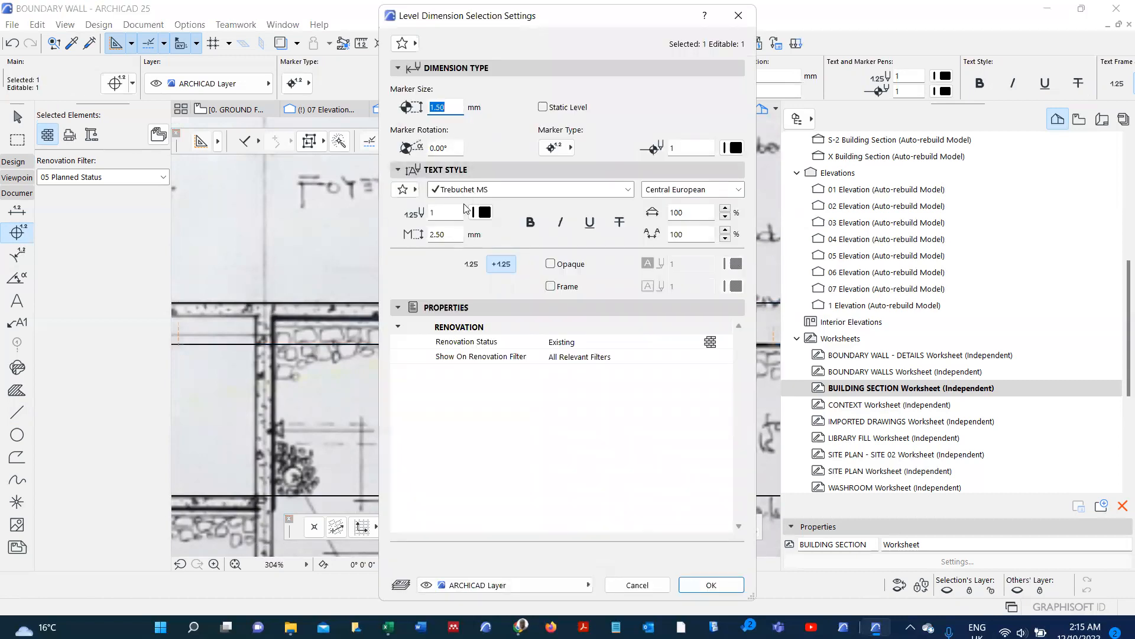
key("Escape")
key("Escape")
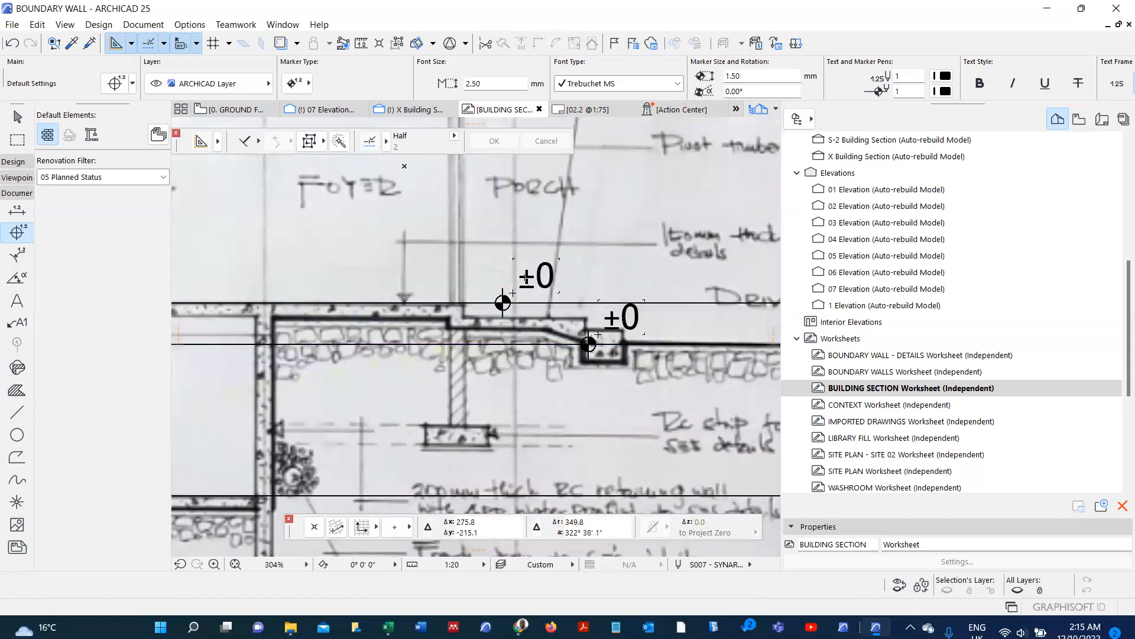
- Replace the measured value of the ground floor level dimension above the porch slab with the custom text +300
left_click(513, 290, "shift")
left_click(538, 282)
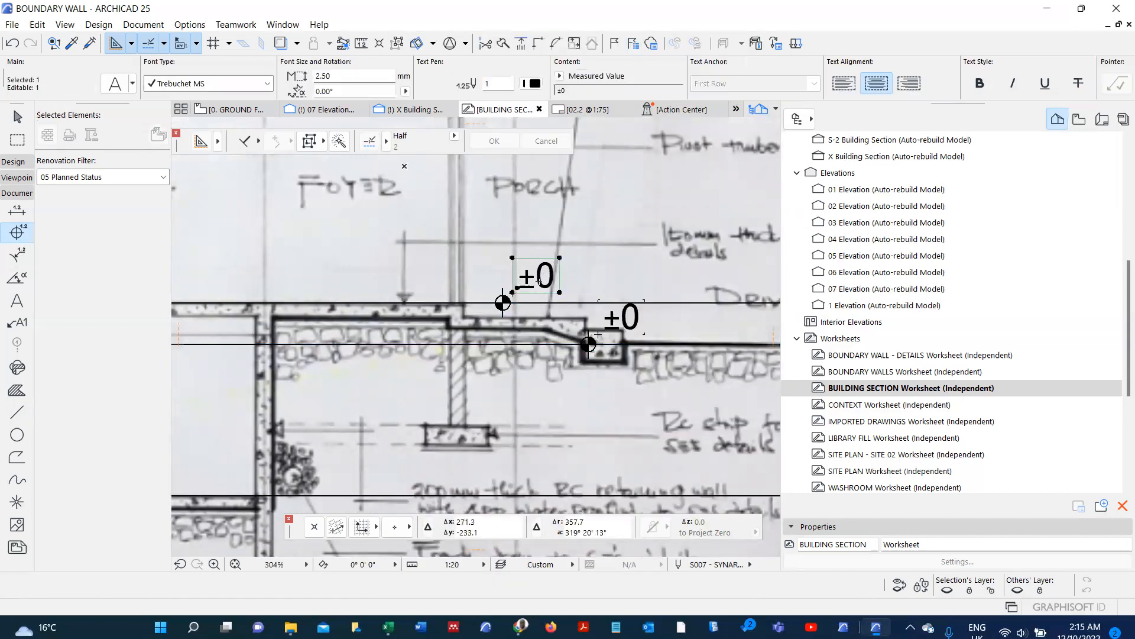
right_click(538, 281)
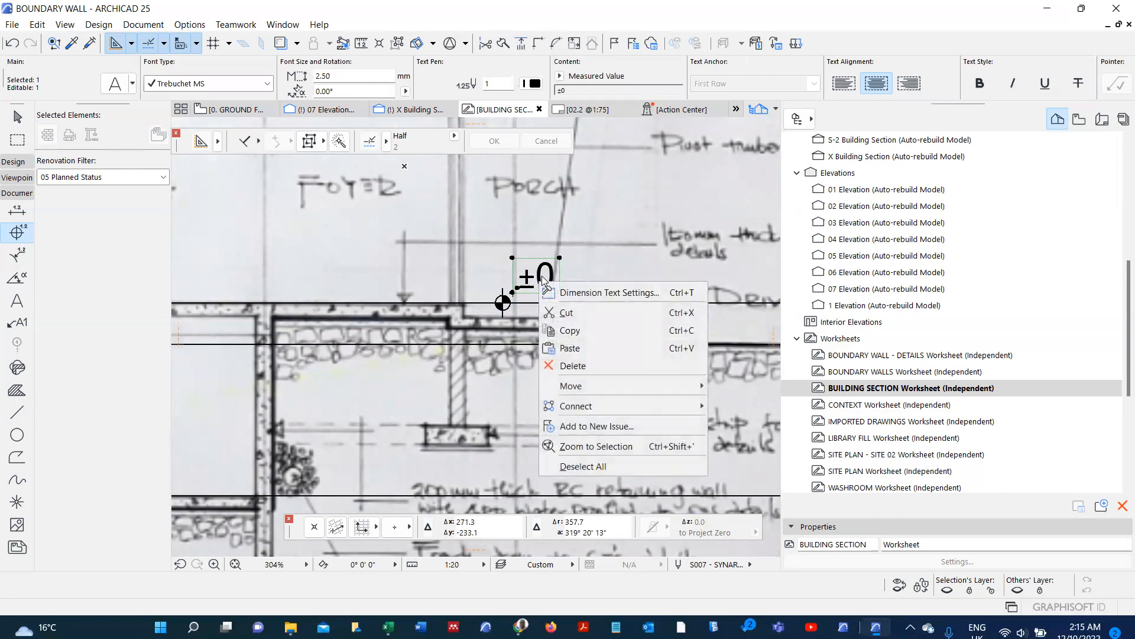
left_click(557, 291)
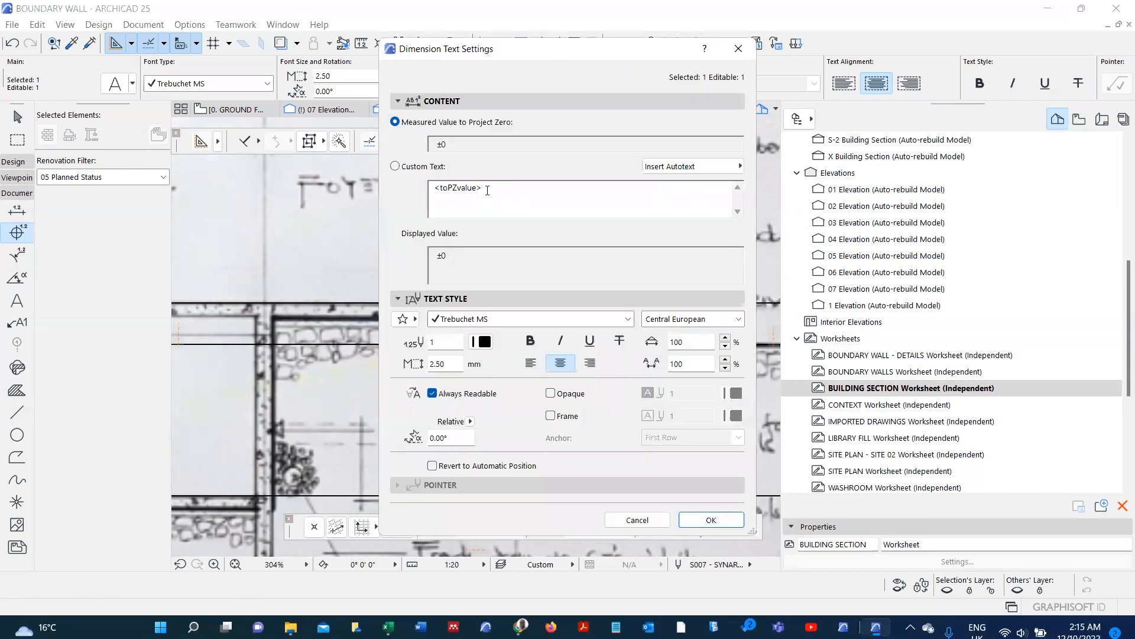
left_click_drag(487, 191, 430, 167)
type("+300")
left_click(711, 519)
- Copy the +300 level dimension from the ground floor line up to the first floor line beside the slab edge
scroll(571, 388, "down", 1)
scroll(571, 389, "down", 7)
scroll(311, 373, "up", 7)
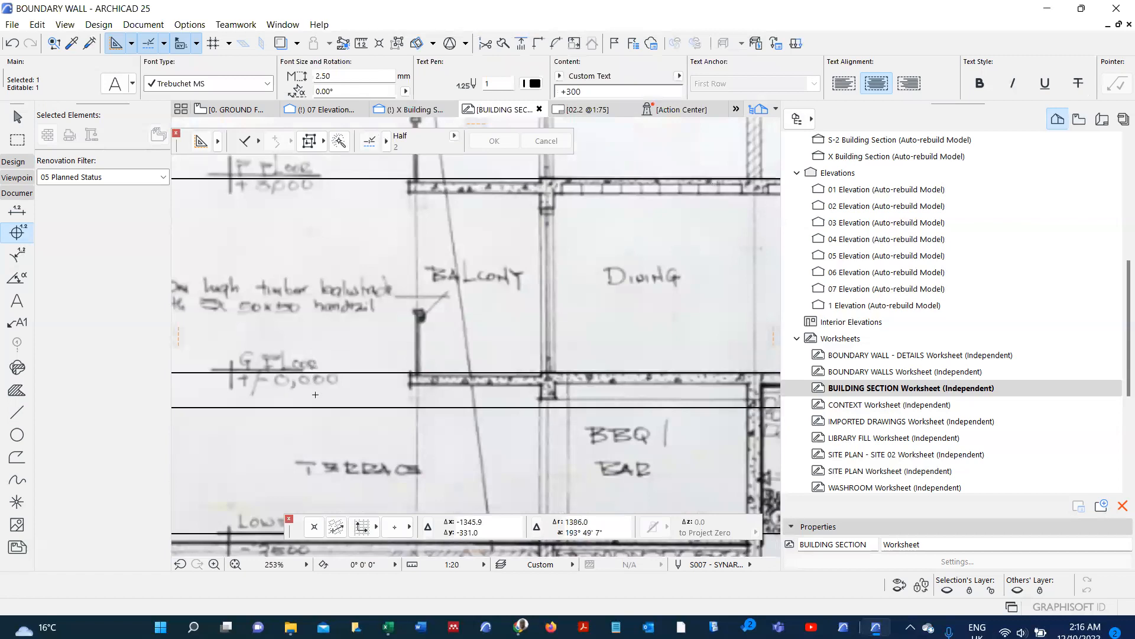
scroll(313, 379, "down", 6)
scroll(438, 383, "down", 8)
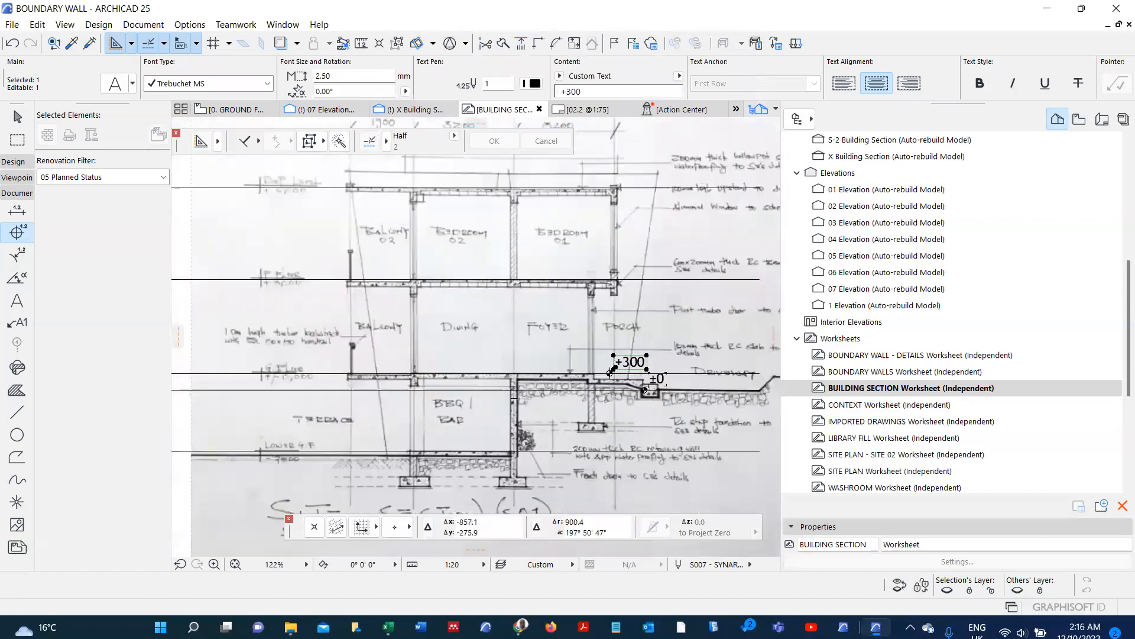
scroll(535, 384, "up", 9)
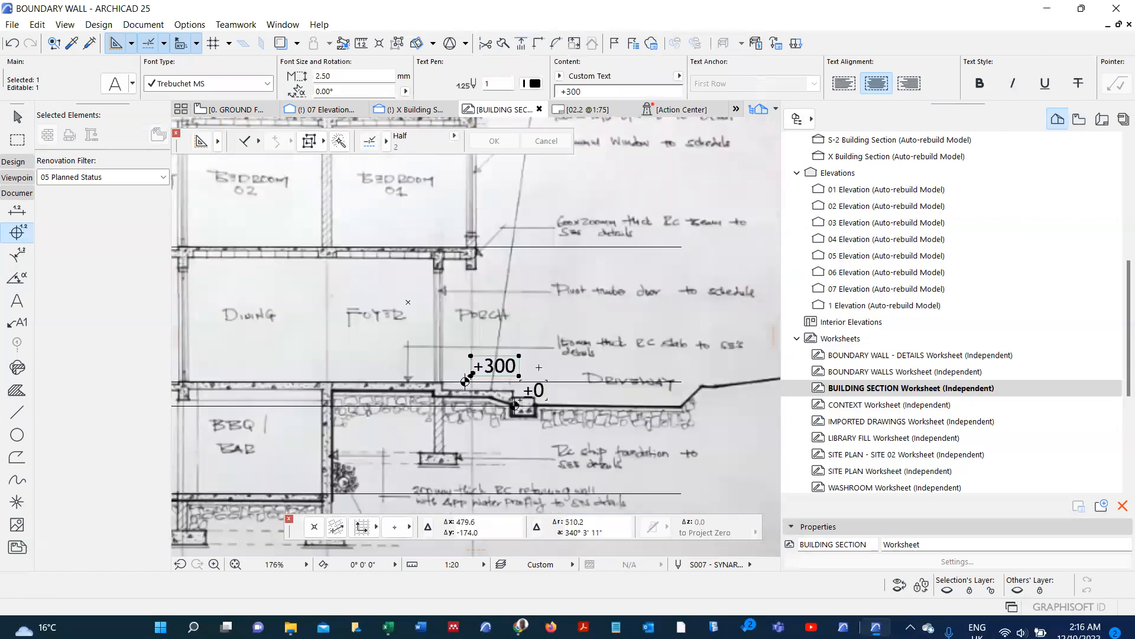
key("Escape")
left_click(468, 377)
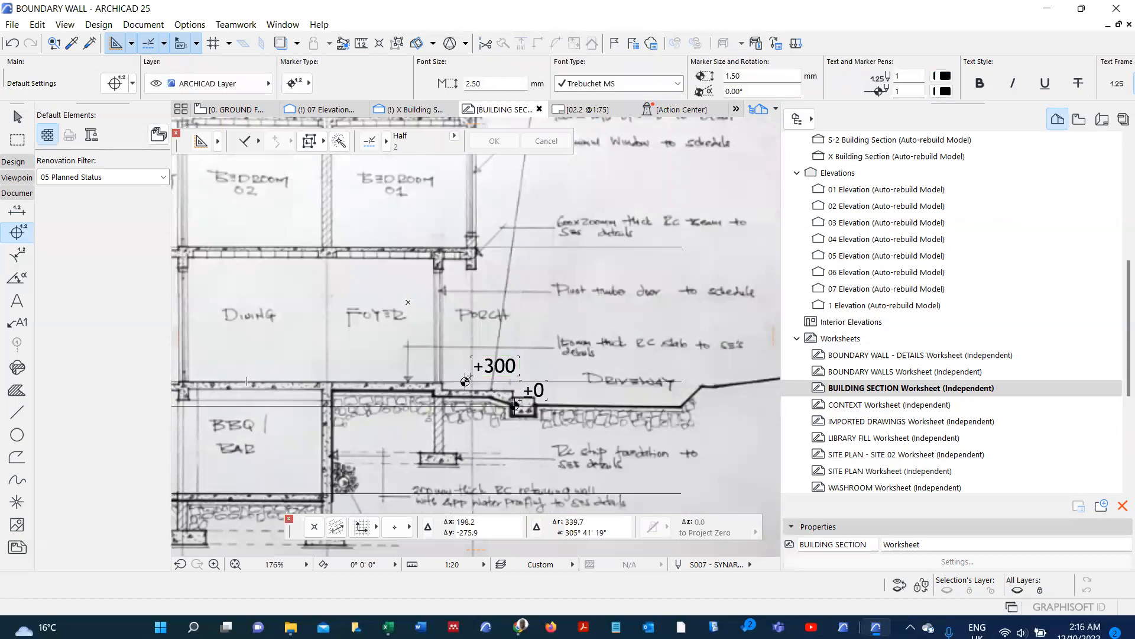
key("ctrl+d")
left_click(465, 381)
left_click(506, 247)
scroll(529, 236, "up", 10)
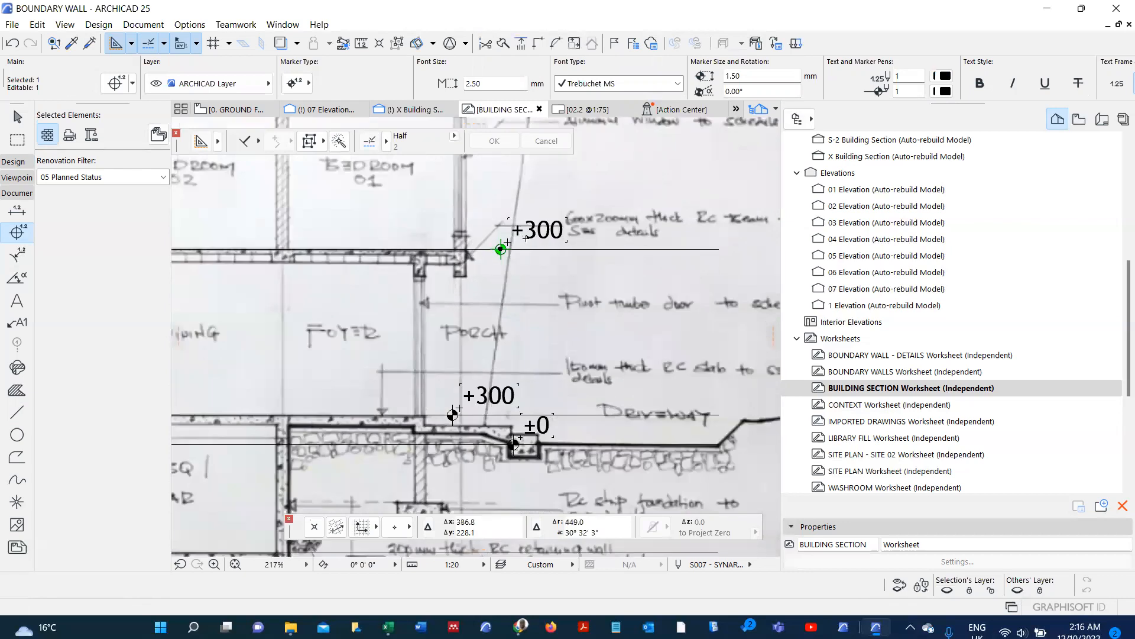
left_click(535, 233, "shift")
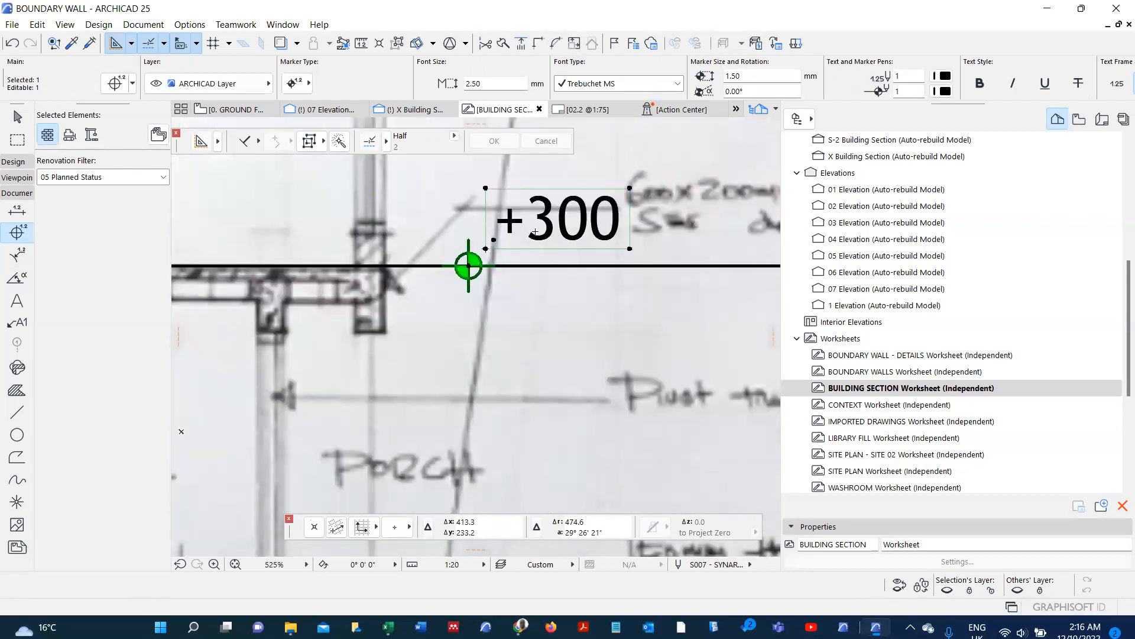
double_click(490, 195)
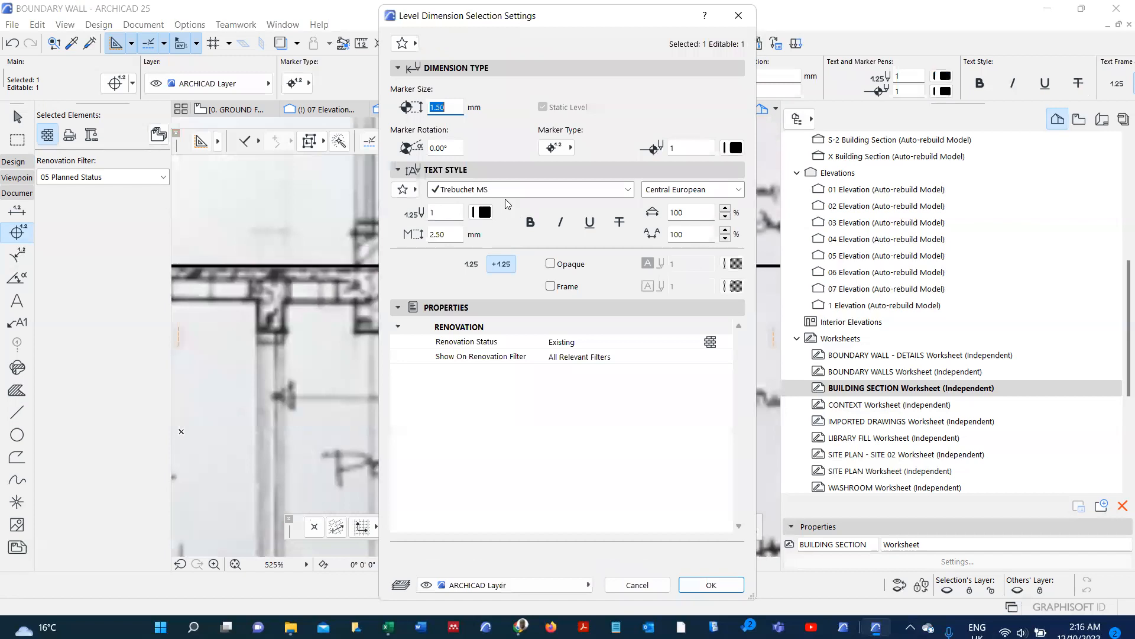
key("Escape")
key("Escape")
- Change the custom text of the level dimension on the first floor line to +3300
left_click(485, 249, "shift")
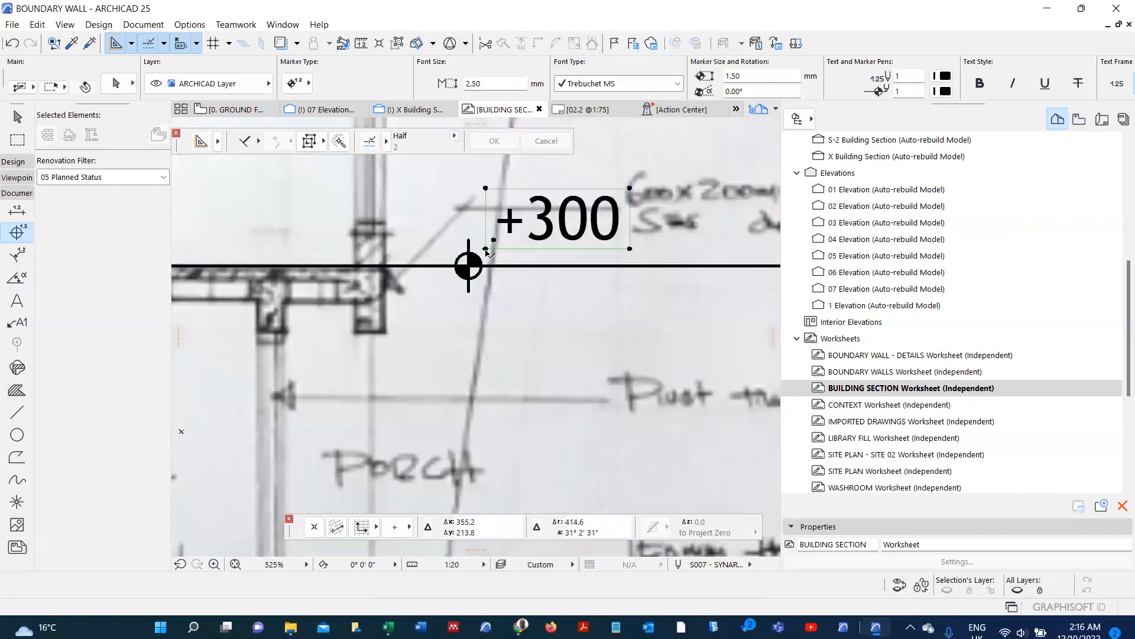
double_click(523, 249)
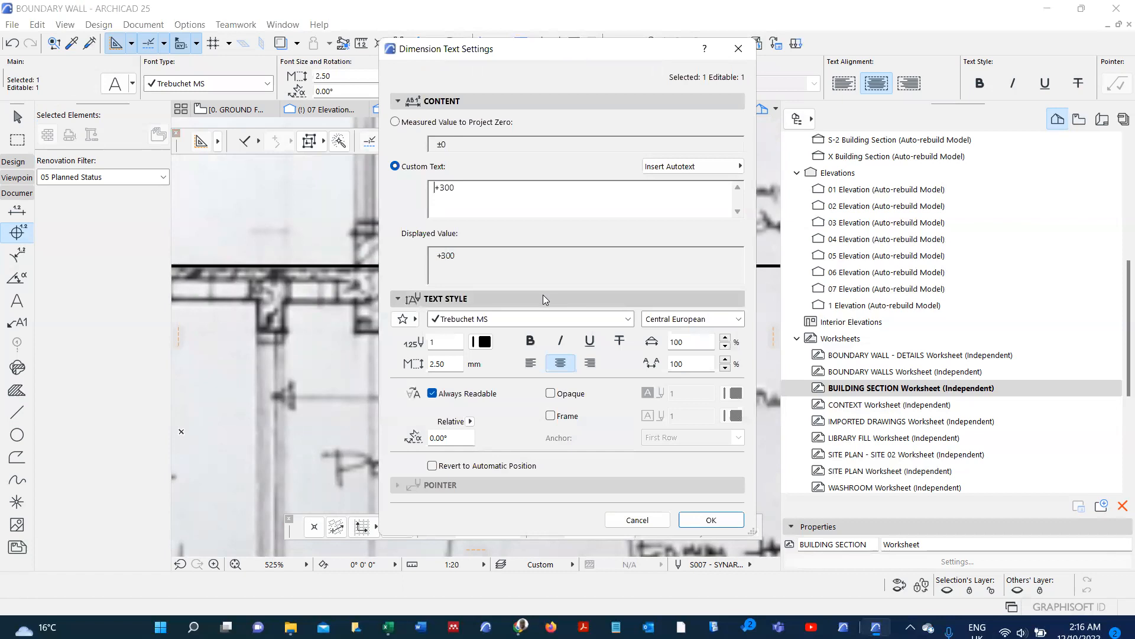
left_click(449, 188)
type("3")
left_click(699, 521)
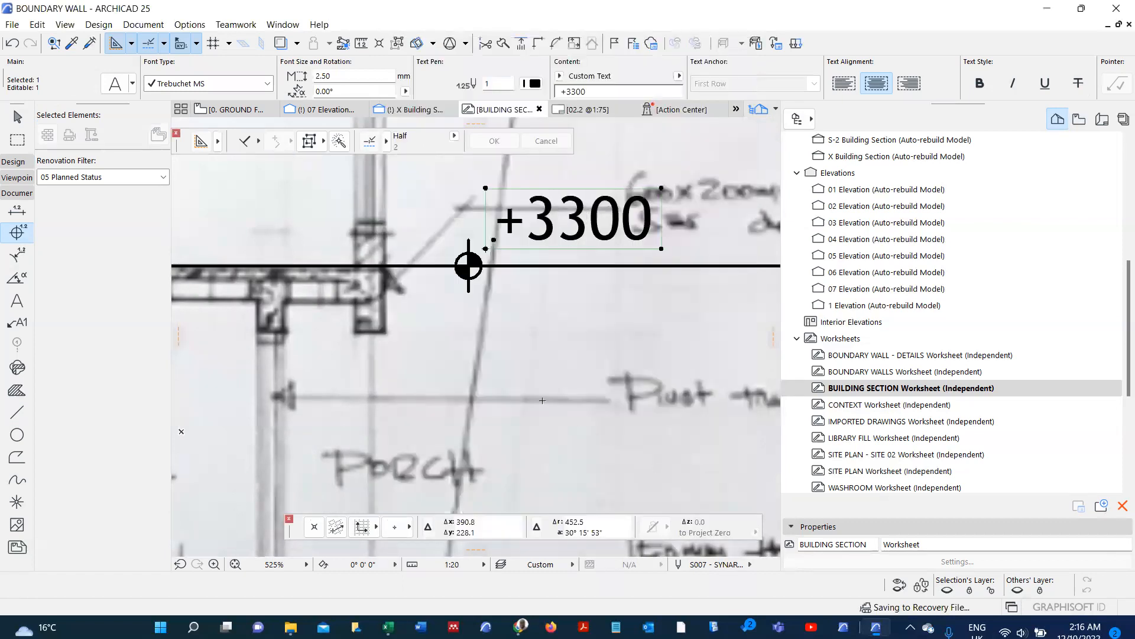
- Copy the +3300 level dimension vertically up to the roof level line
scroll(542, 401, "down", 5)
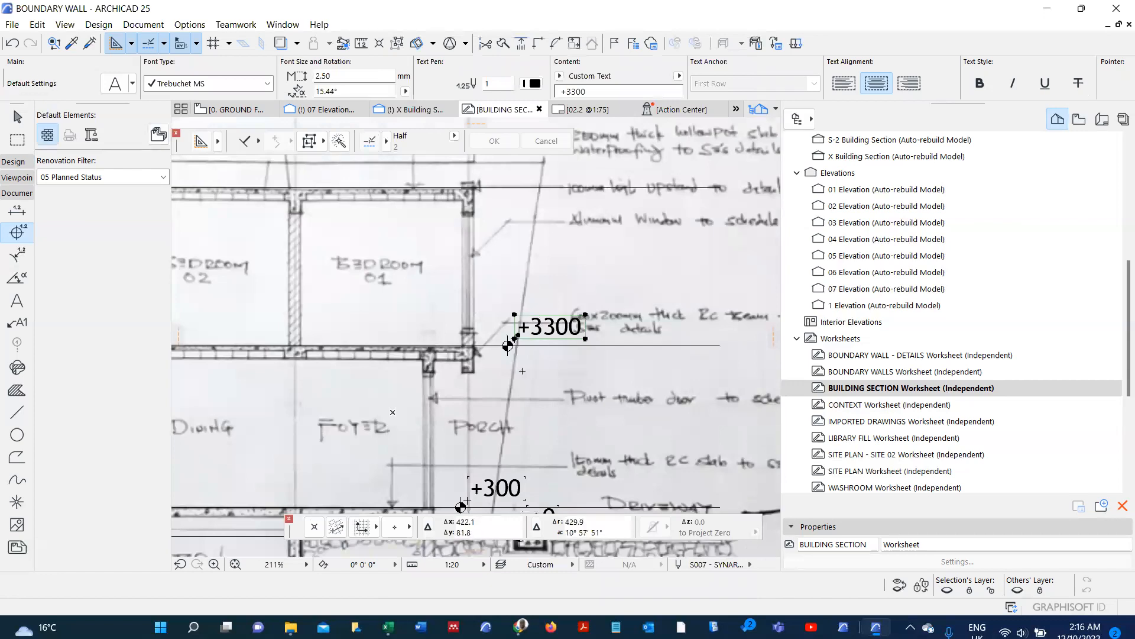
left_click(508, 346)
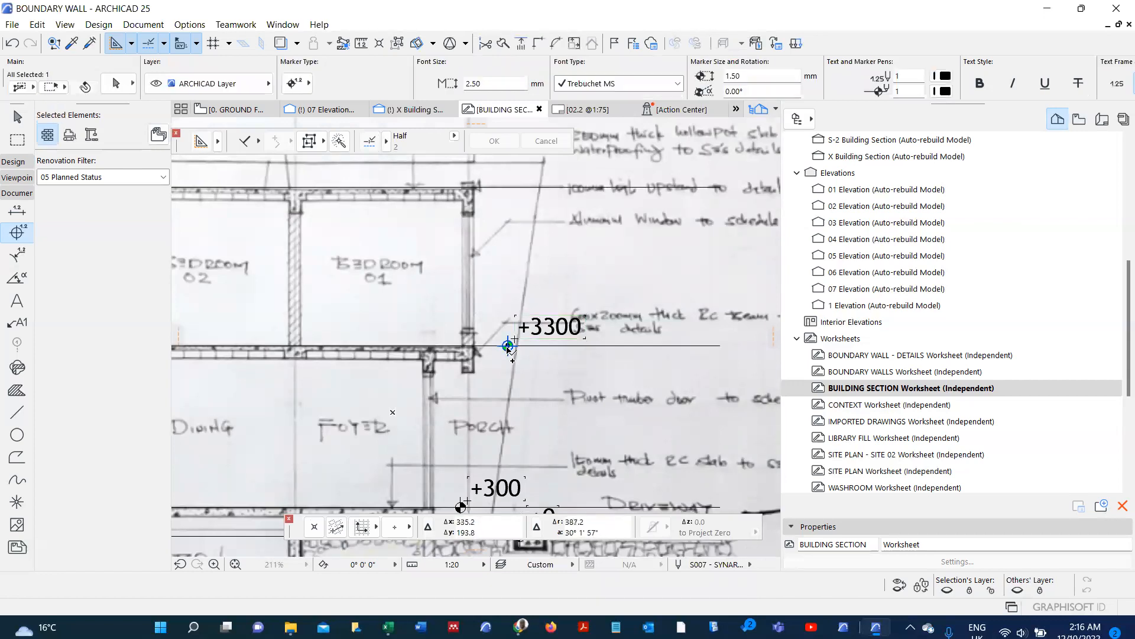
key("ctrl+shift+d")
left_click(507, 346)
left_click(507, 188)
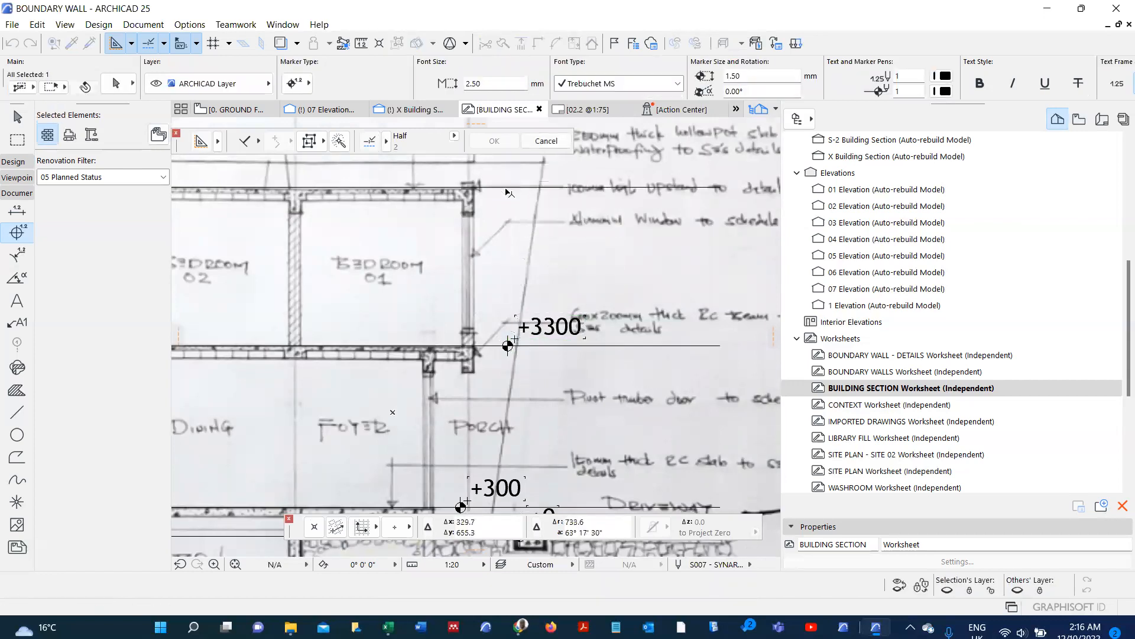
- Change the custom text of the level dimension on the roof level line to +6300
scroll(509, 192, "up", 3)
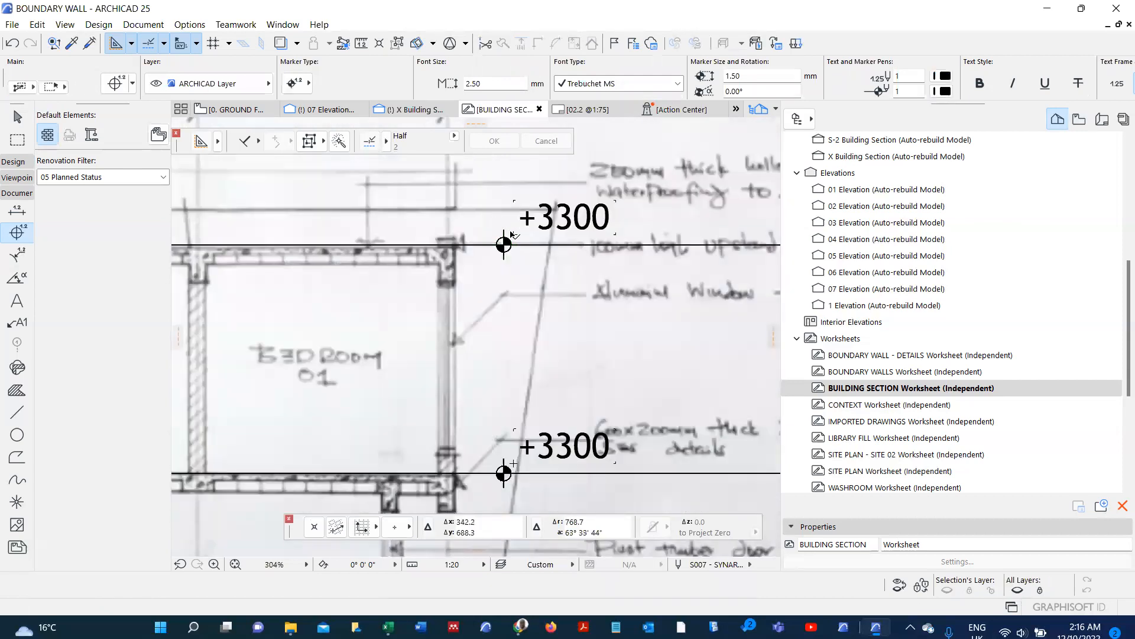
left_click(539, 225)
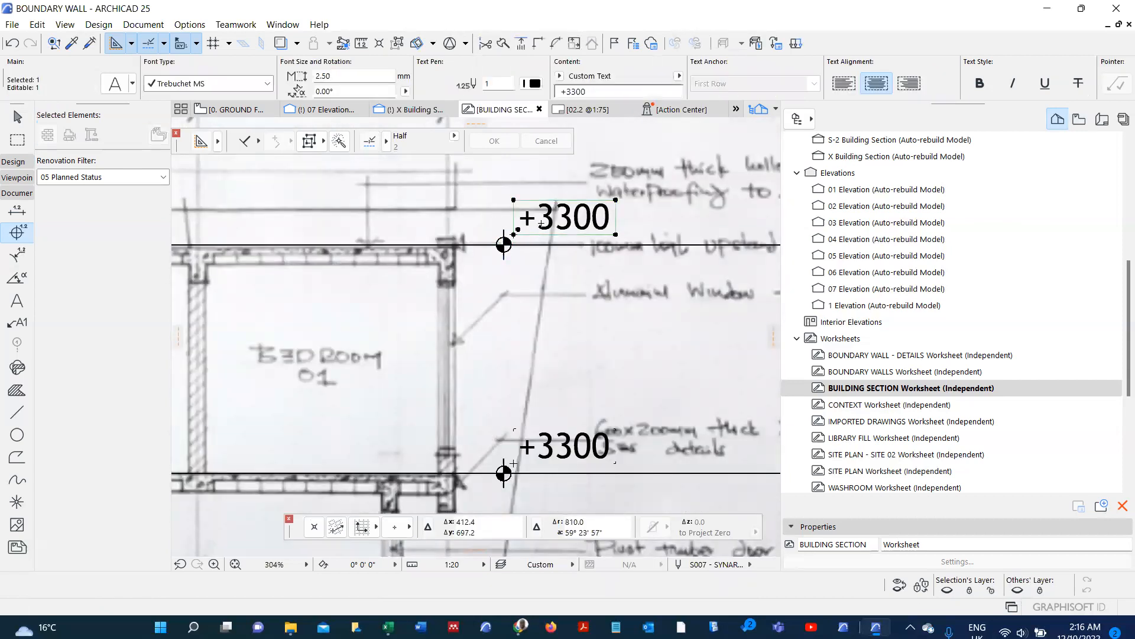
double_click(546, 223)
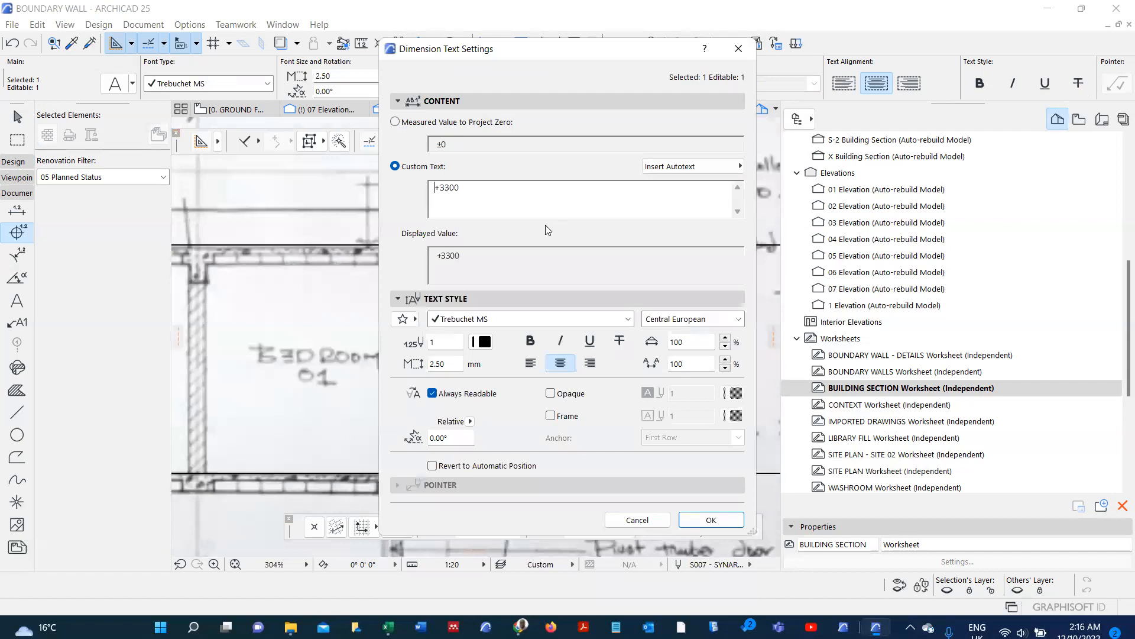
left_click(448, 198)
type("6")
left_click(712, 519)
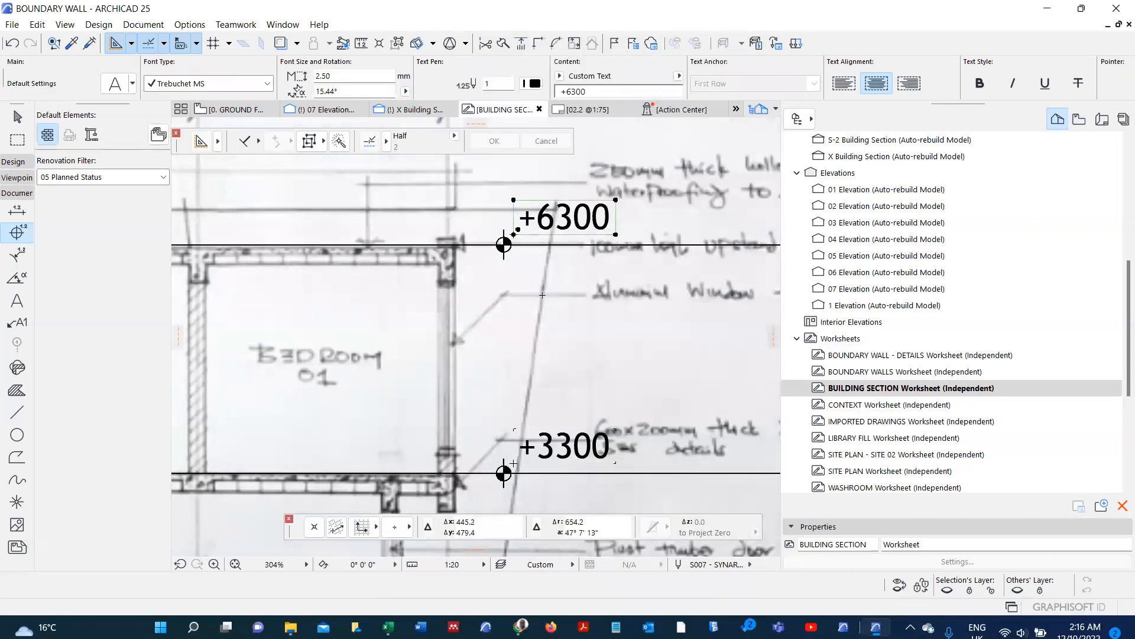
key("Escape")
- Copy the roof level line down about 38 to the roof slab's underside, and copy that line down to the underside of the beam
scroll(542, 294, "down", 8)
scroll(484, 270, "up", 3)
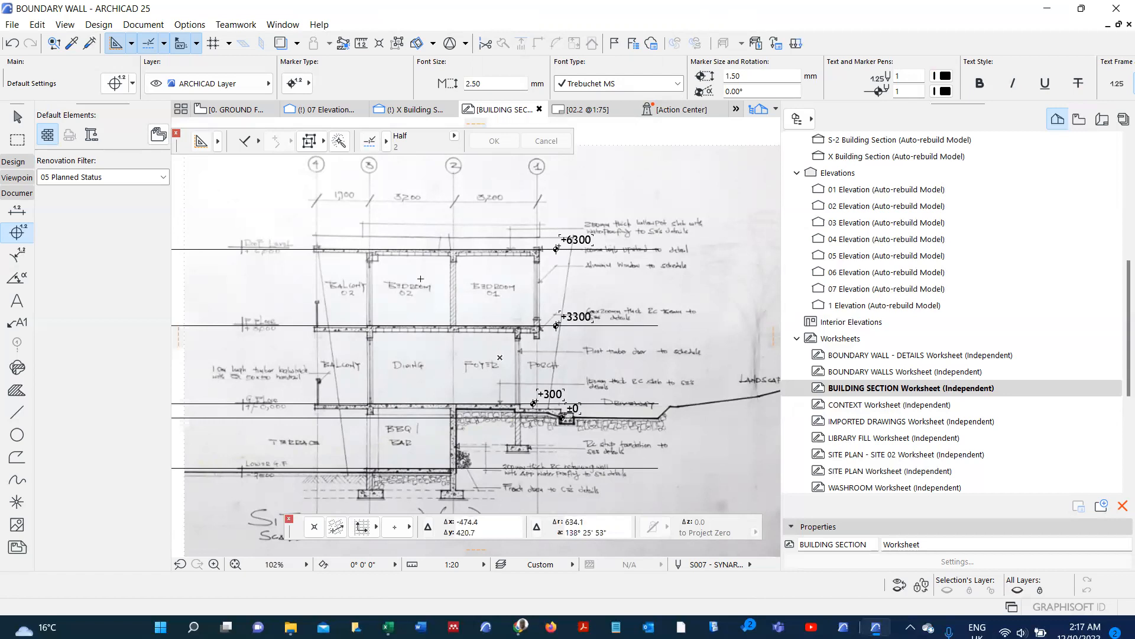
scroll(409, 249, "up", 4)
scroll(408, 249, "up", 1)
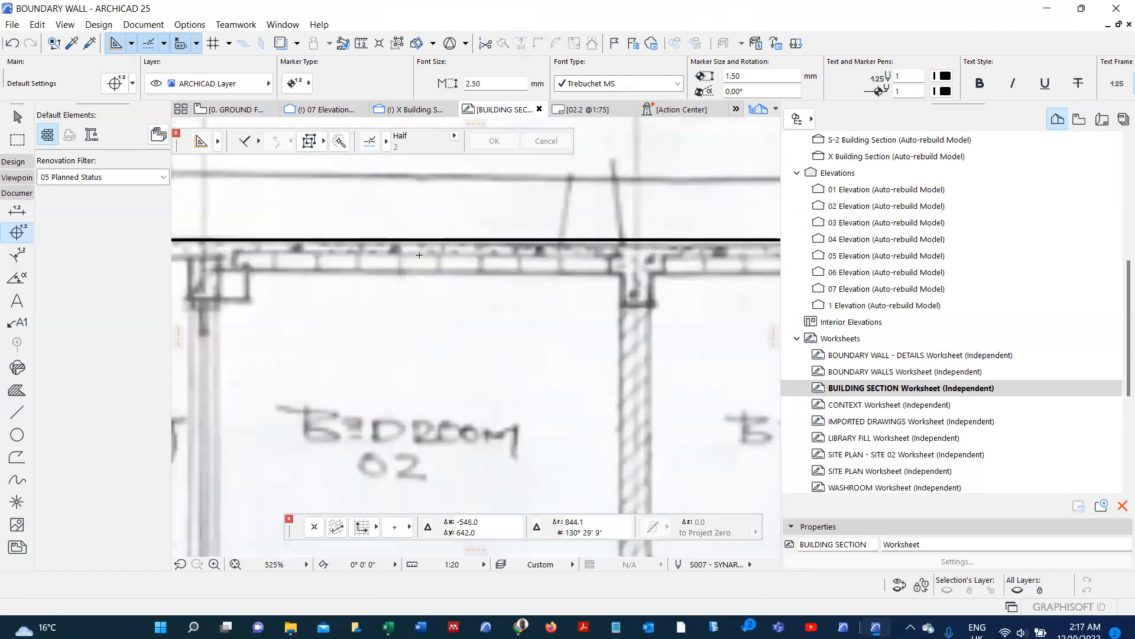
scroll(454, 243, "up", 1)
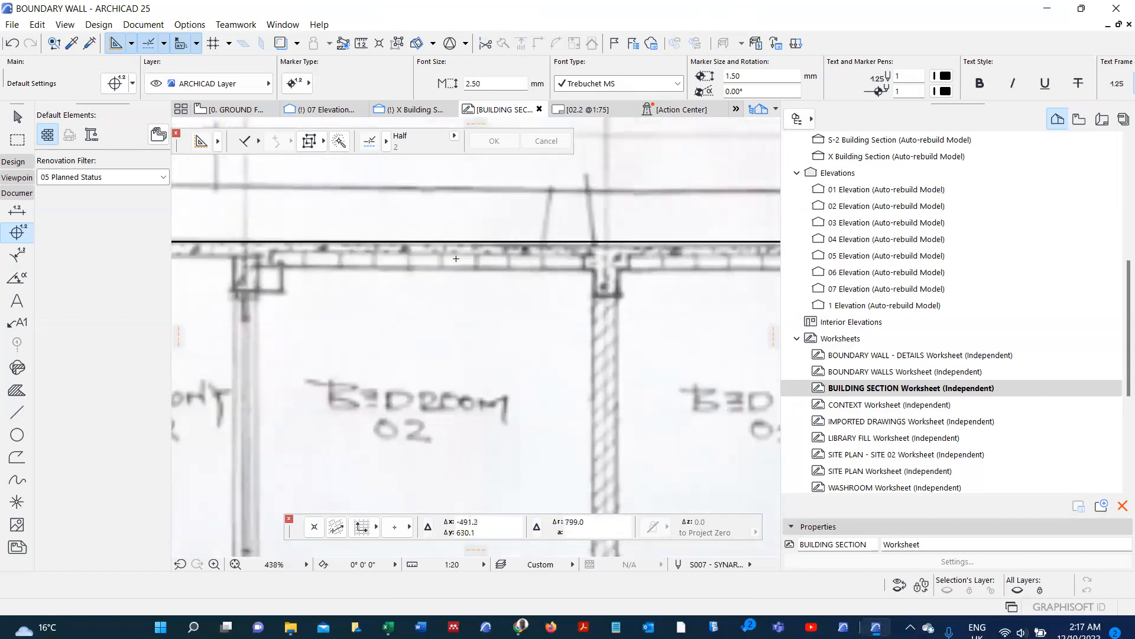
scroll(456, 254, "down", 1)
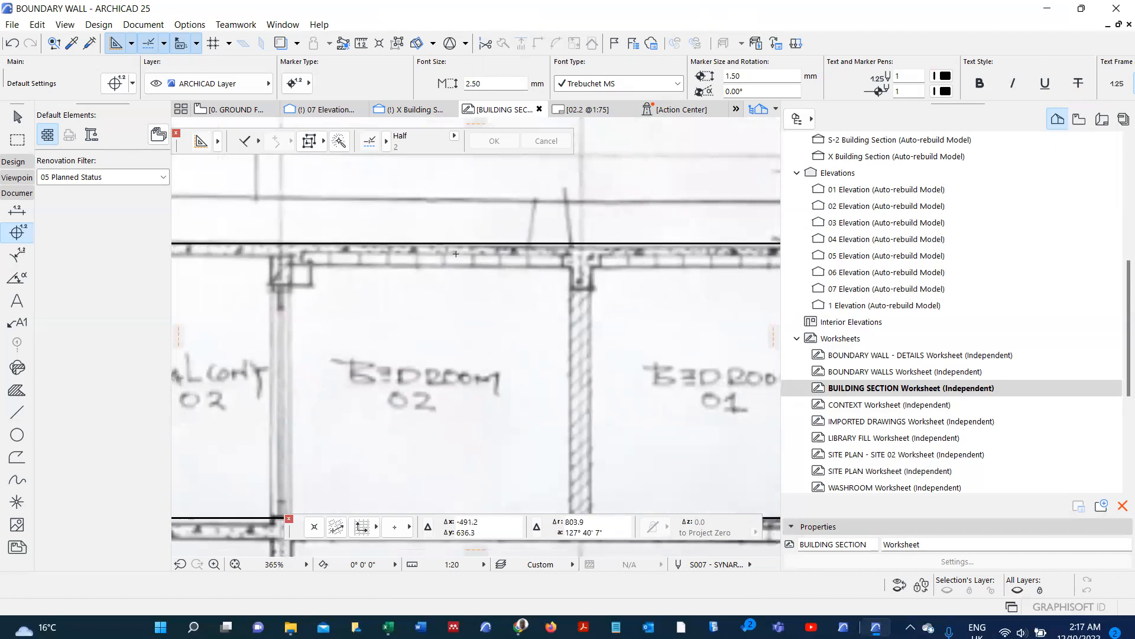
left_click(456, 243)
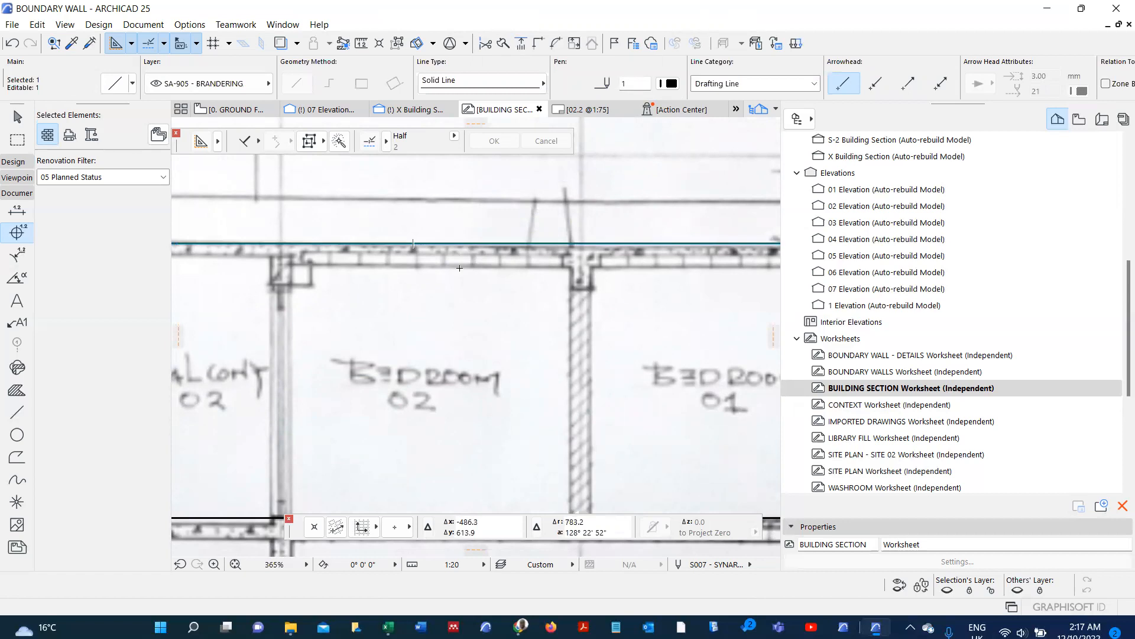
left_click(459, 244)
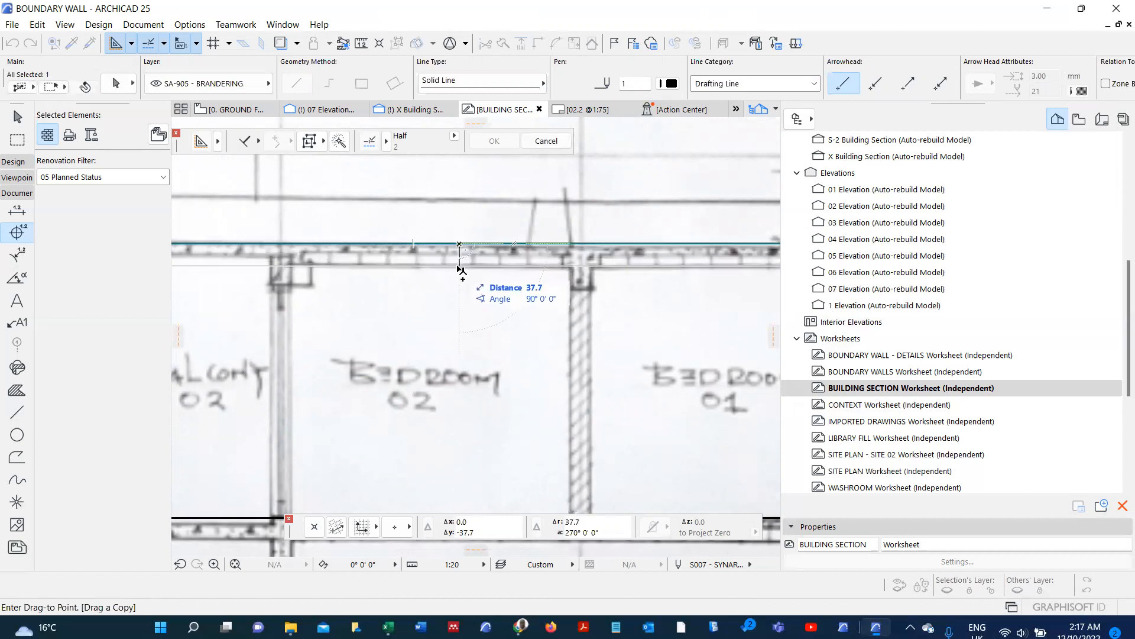
left_click(459, 266)
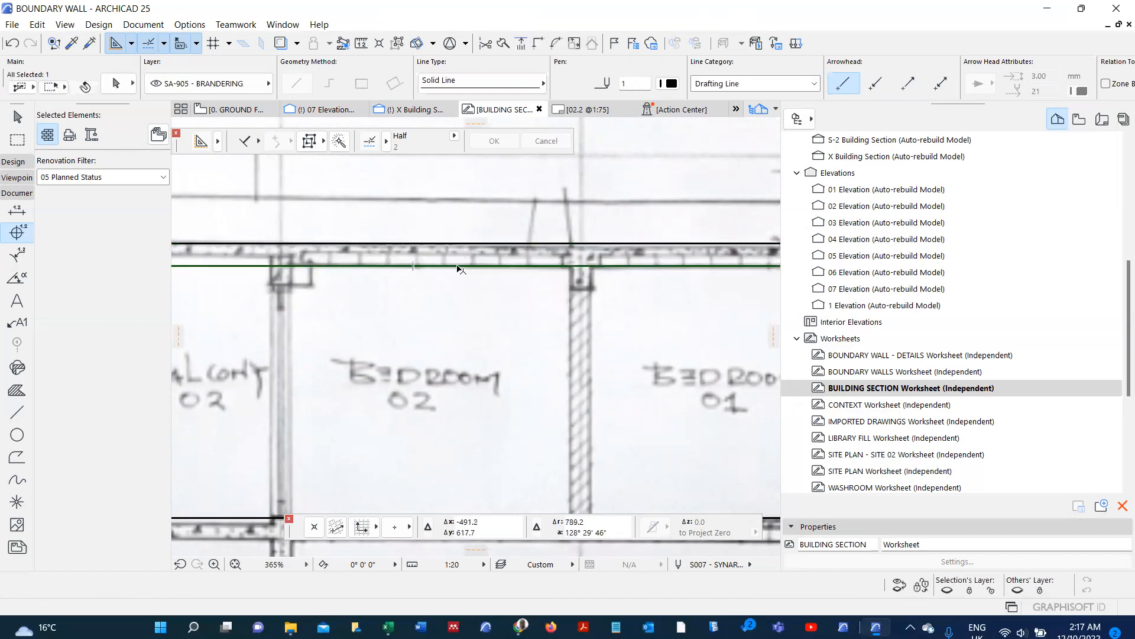
left_click(457, 266)
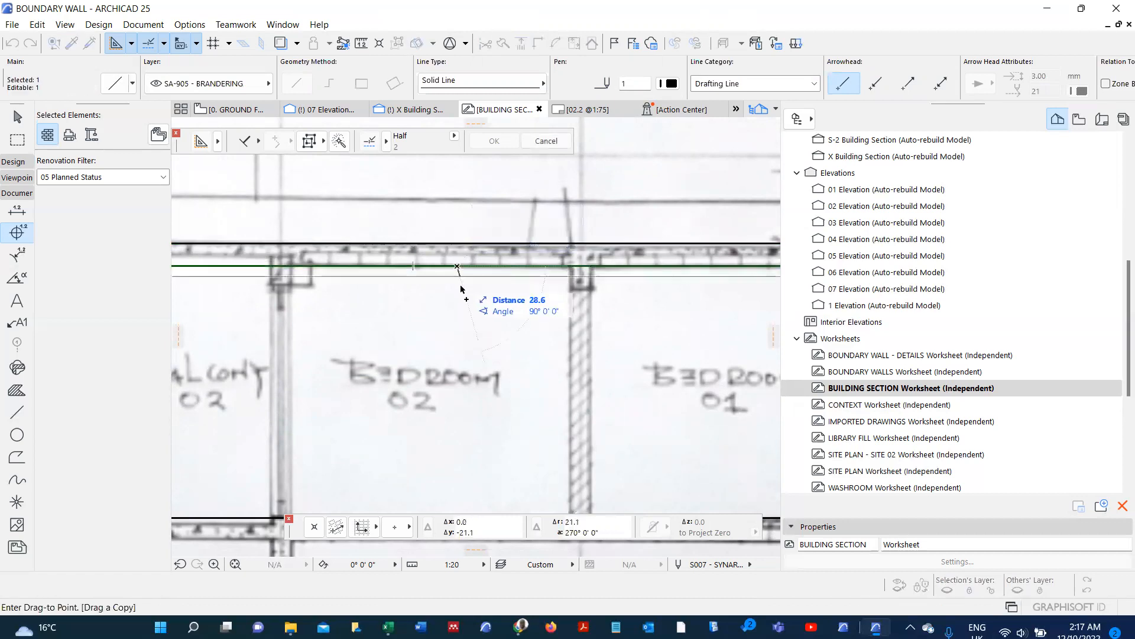
left_click(592, 292)
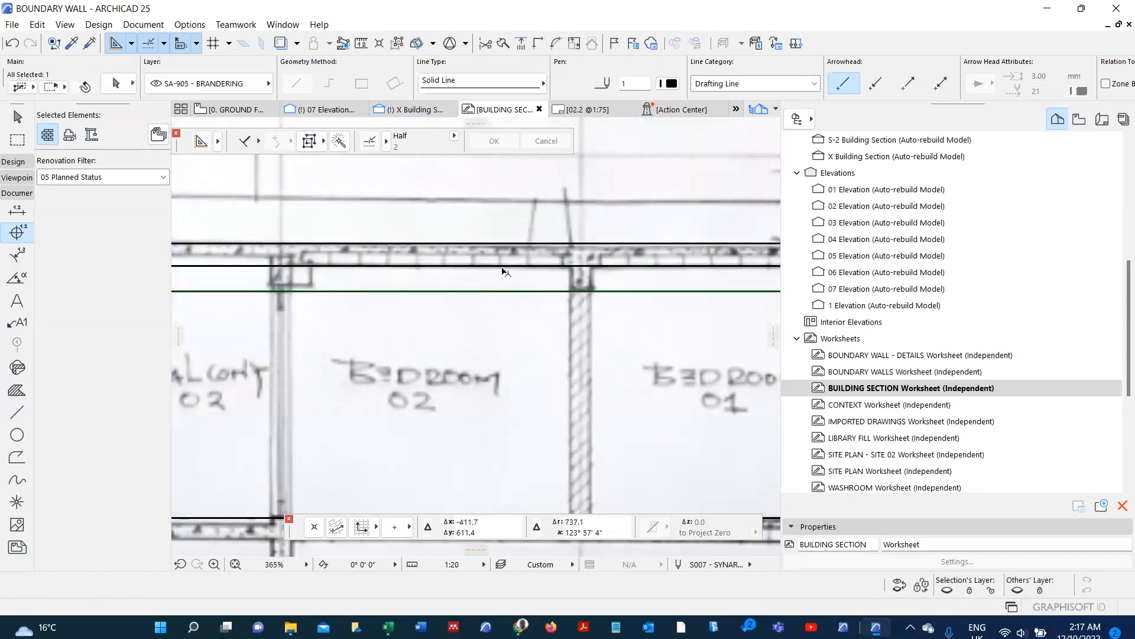
- Give the slab underside line a red pen and the beam underside line the yellow pen 41
left_click(669, 83)
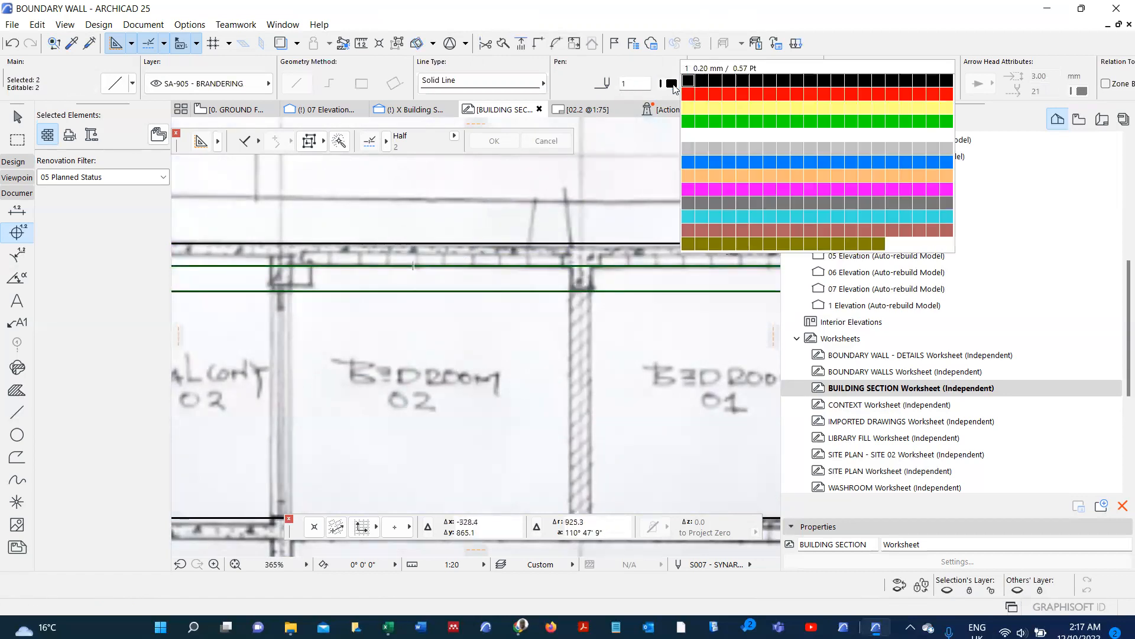
left_click(664, 81)
key("Escape")
left_click(513, 292, "shift")
left_click(669, 84)
left_click(693, 113)
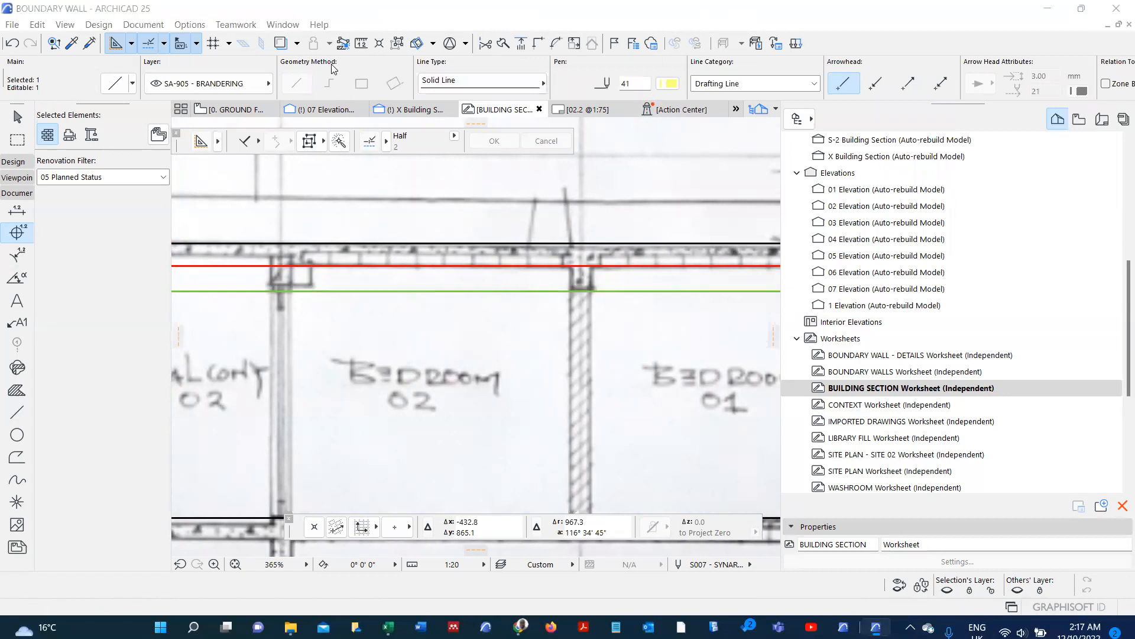
scroll(470, 289, "down", 3)
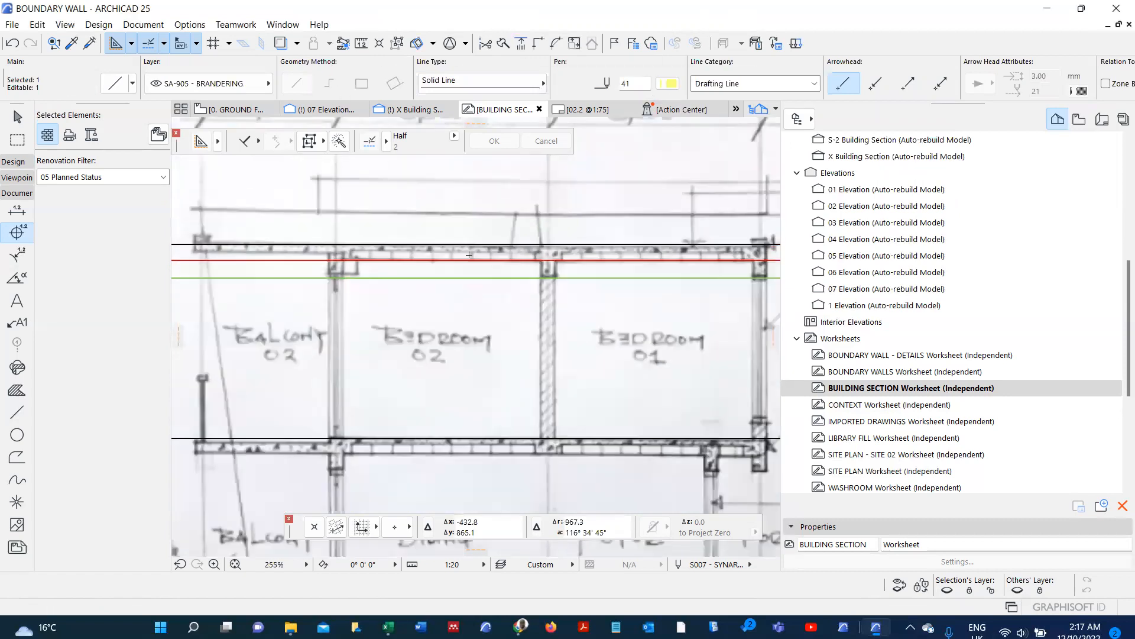
key("Escape")
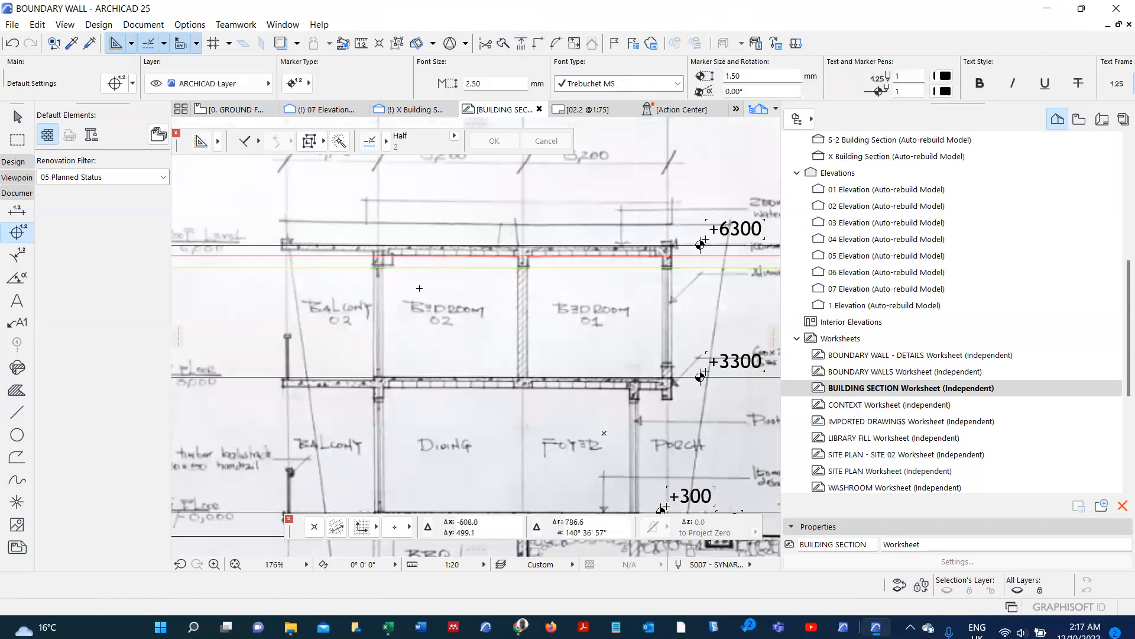
- Copy the +6300 level dimension down and across onto the red slab underside line below the roof level
scroll(394, 293, "down", 3)
scroll(525, 259, "up", 1)
scroll(525, 258, "up", 4)
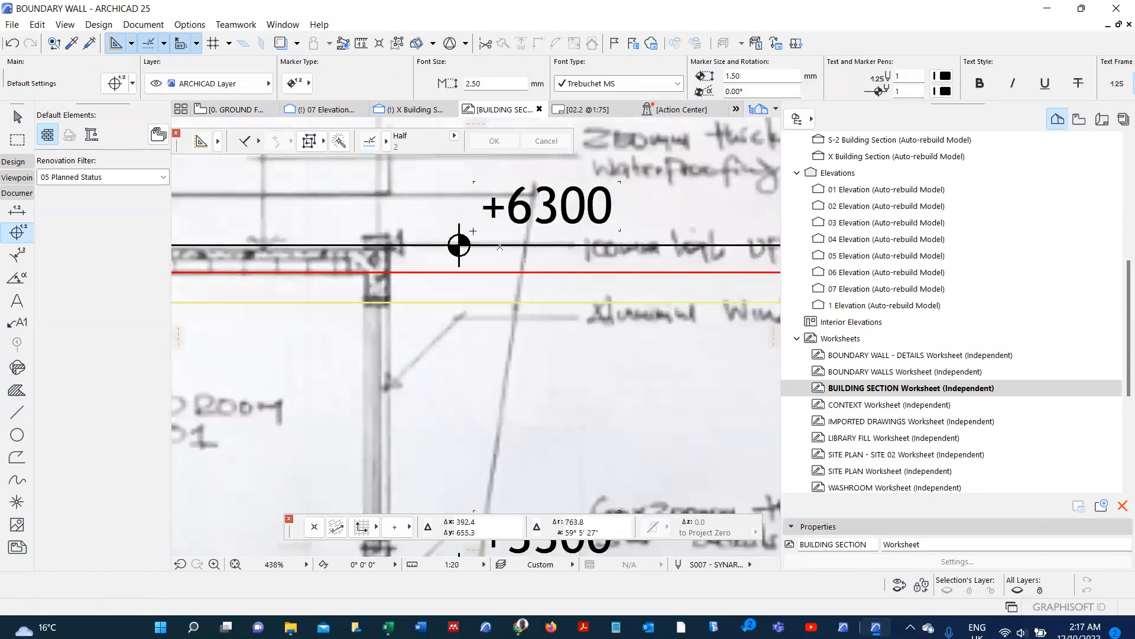
left_click(459, 244)
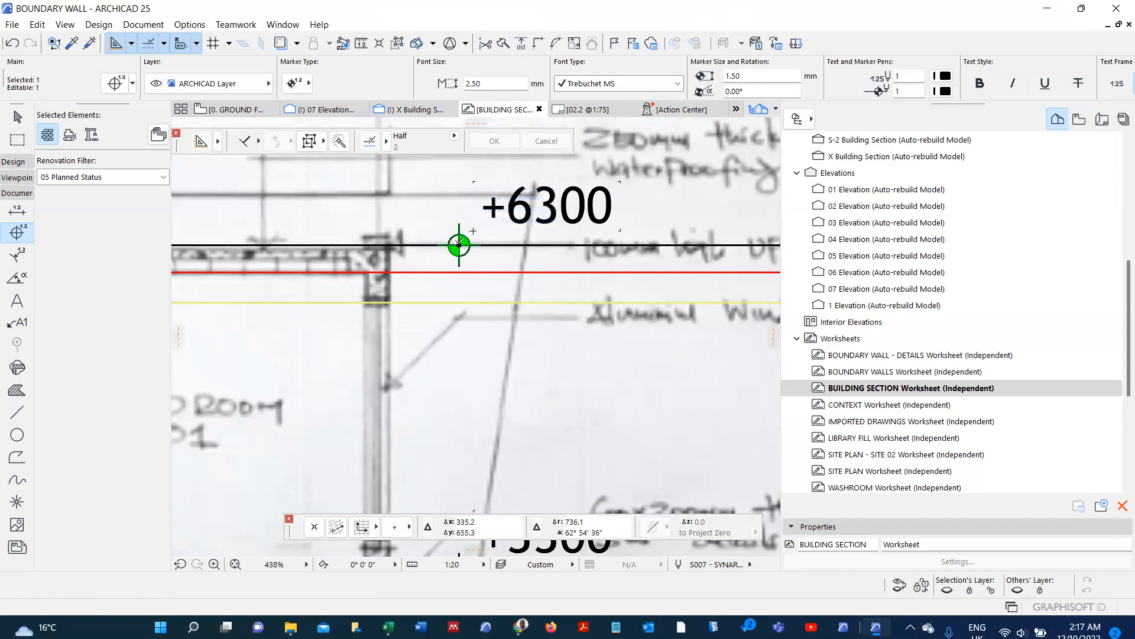
left_click(459, 244)
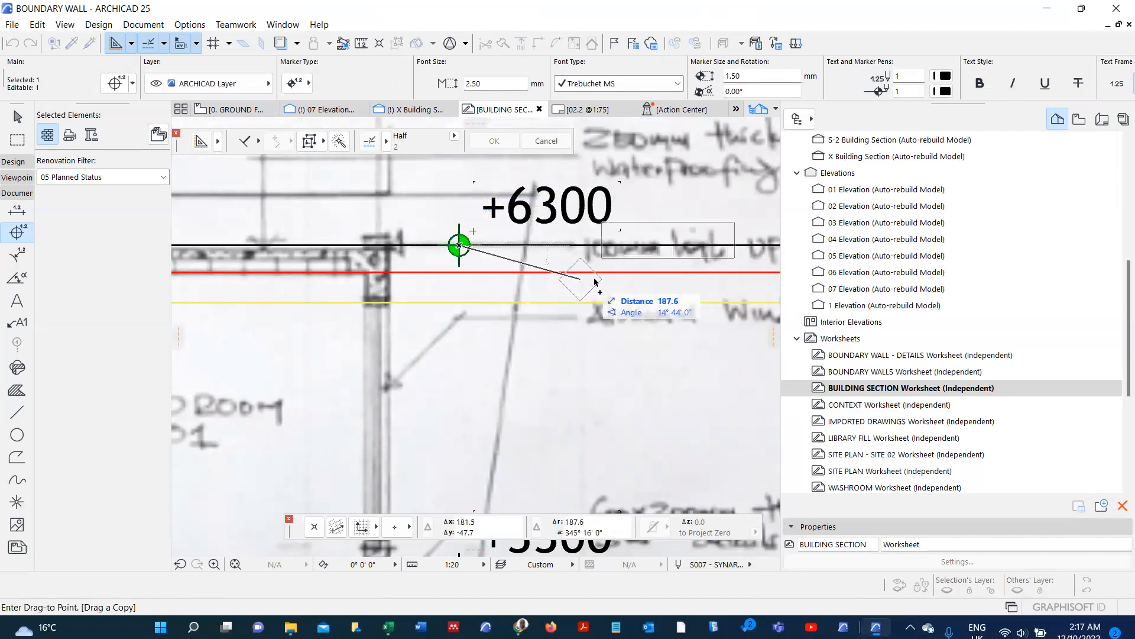
left_click(629, 273)
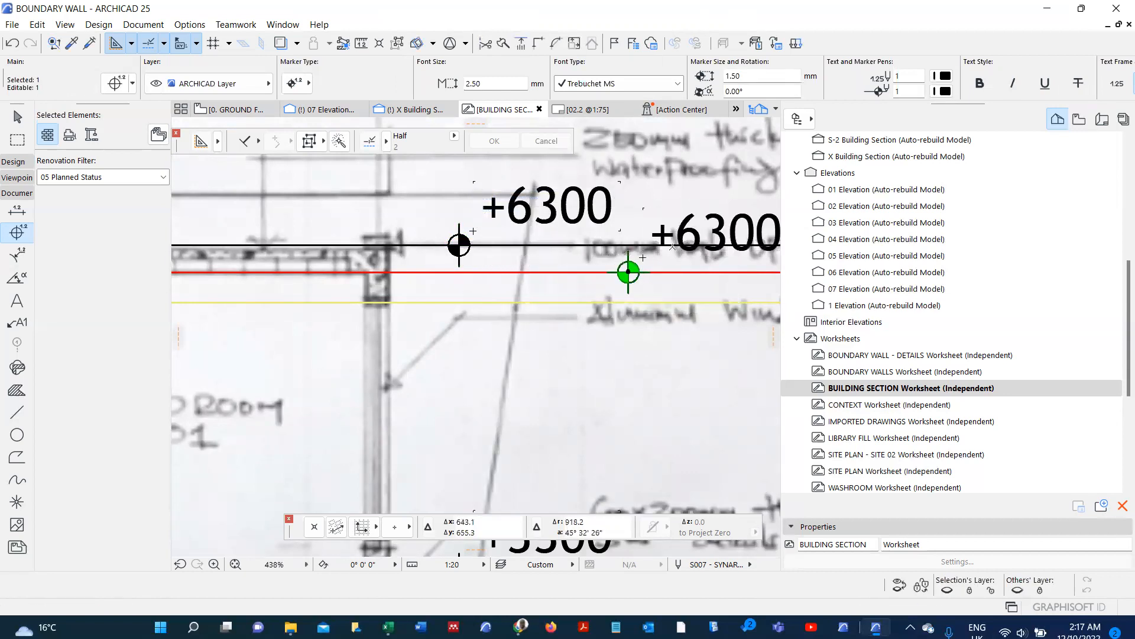
key("Escape")
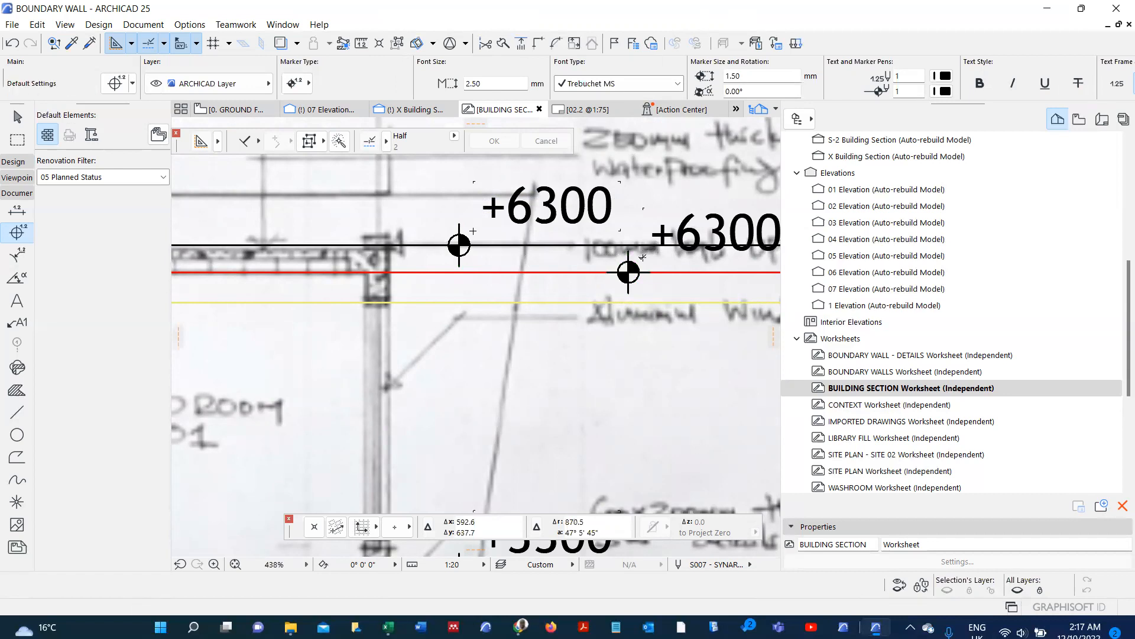
- Change the custom text of the level dimension on the upper red line to +6000
left_click(643, 258)
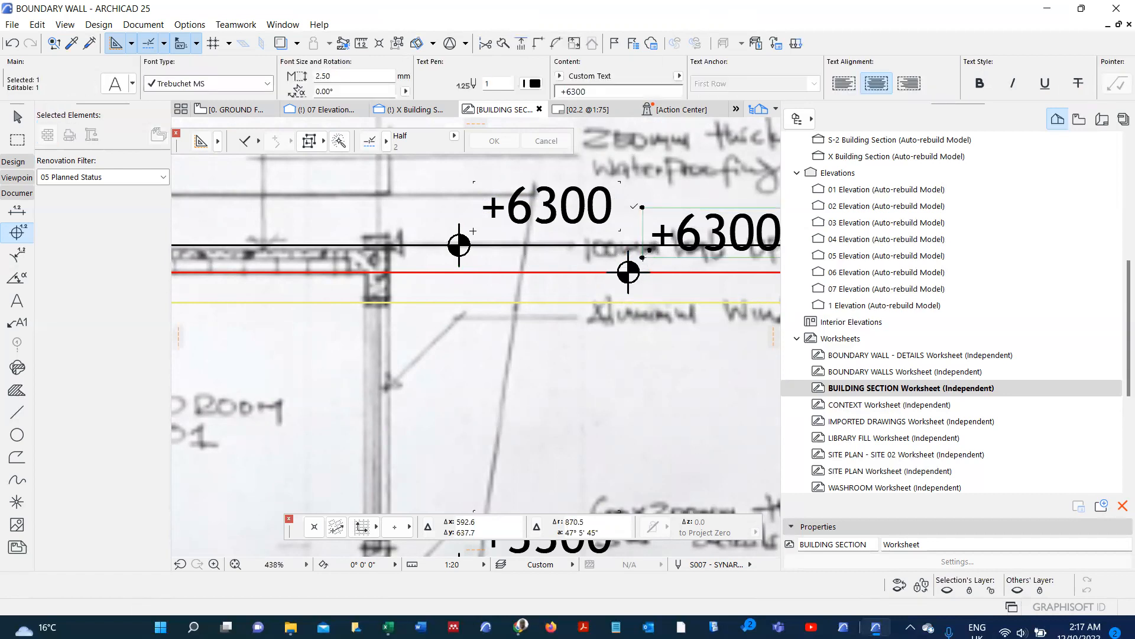
double_click(633, 206)
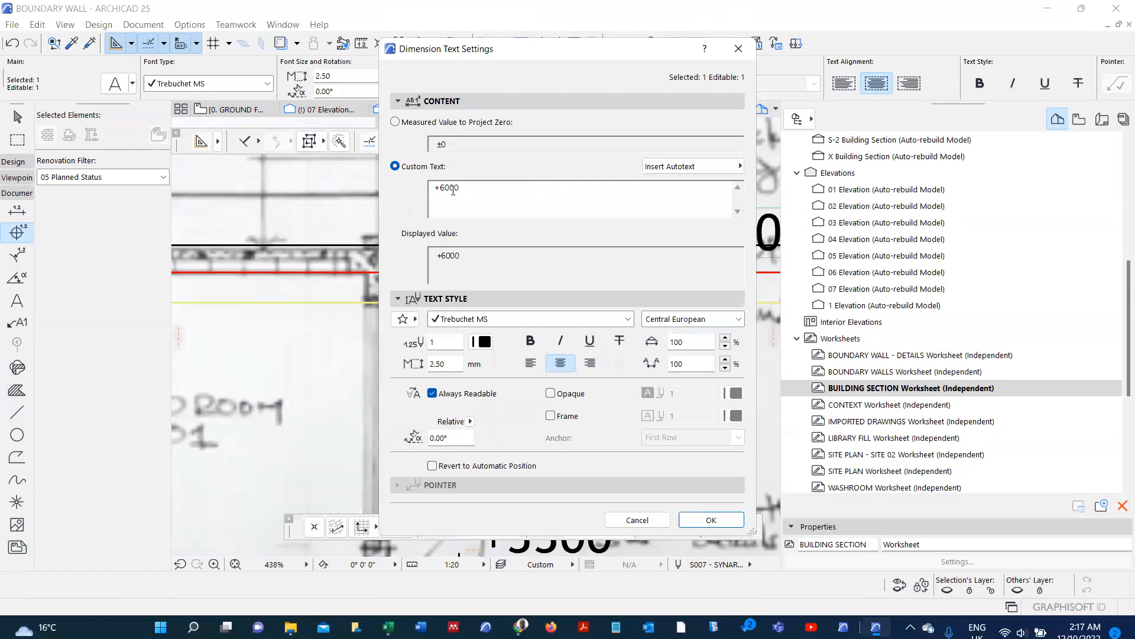
left_click(712, 520)
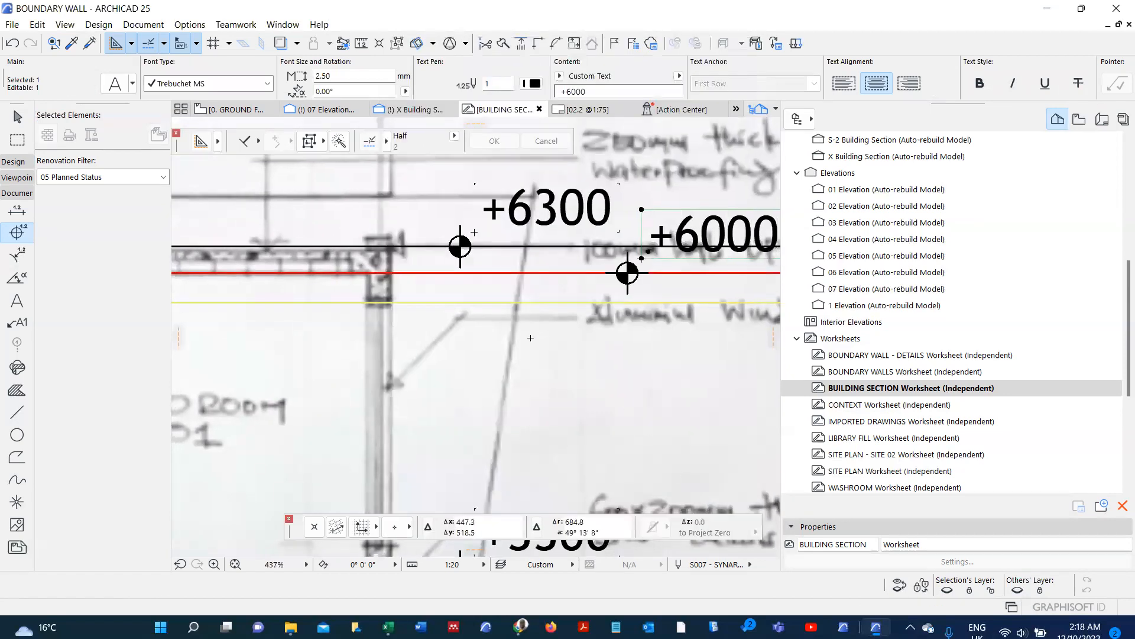
- Copy the +6000 level dimension onto the yellow beam underside line, offset sideways from the original
scroll(530, 338, "down", 3)
left_click(589, 301)
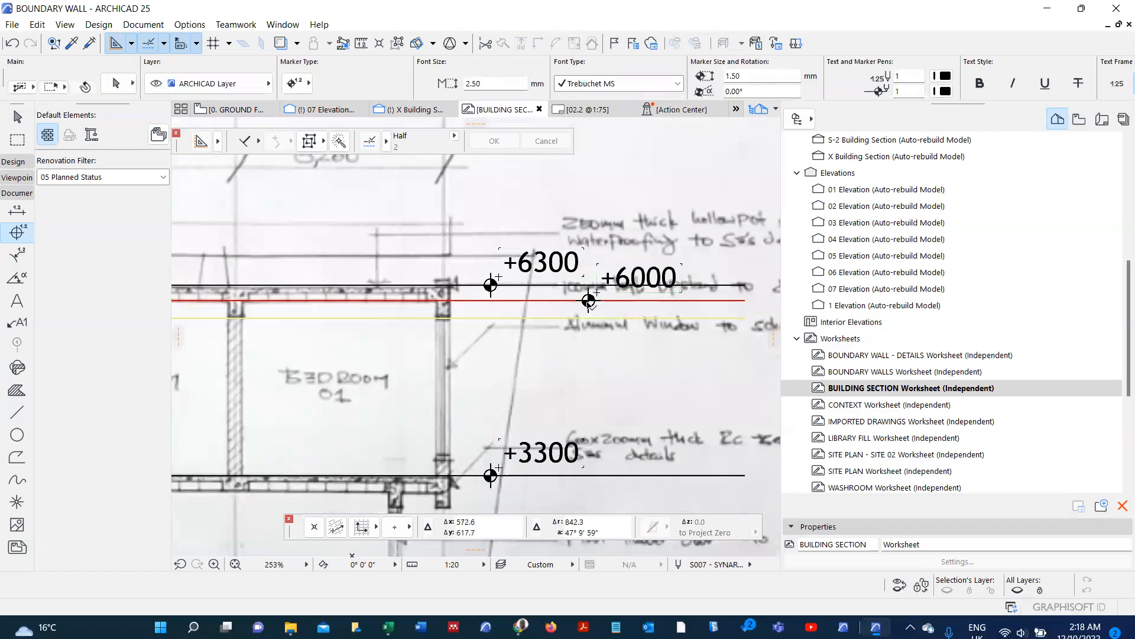
key("ctrl+shift+d")
left_click(588, 301)
left_click(686, 317)
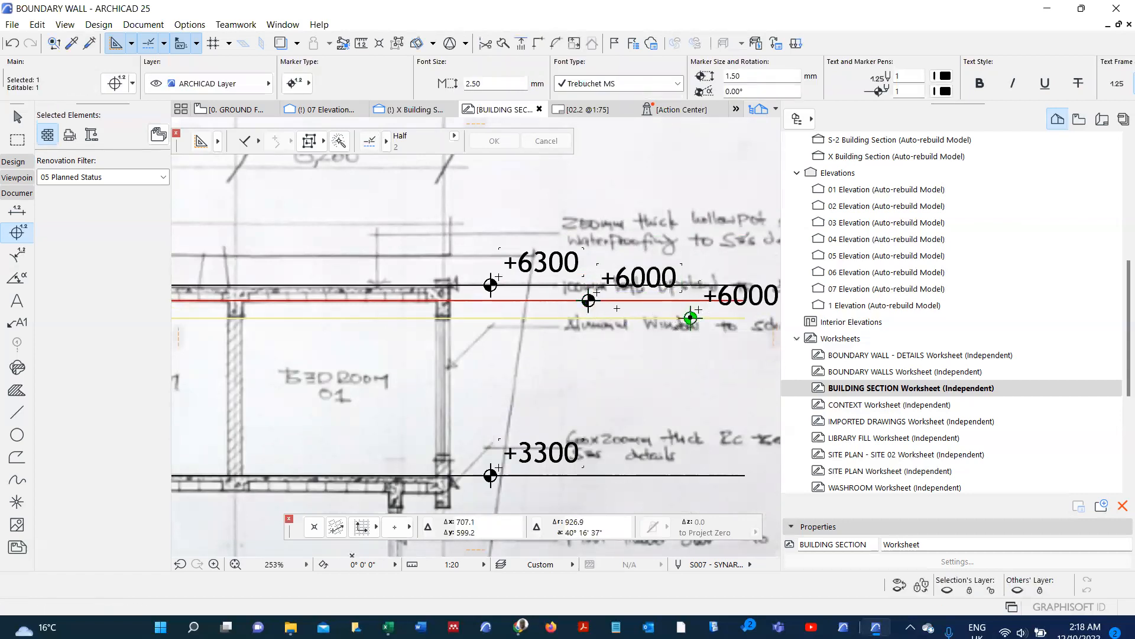
- Change the custom text of the level dimension on the upper yellow line to +5700
scroll(674, 316, "down", 4)
scroll(656, 313, "up", 7)
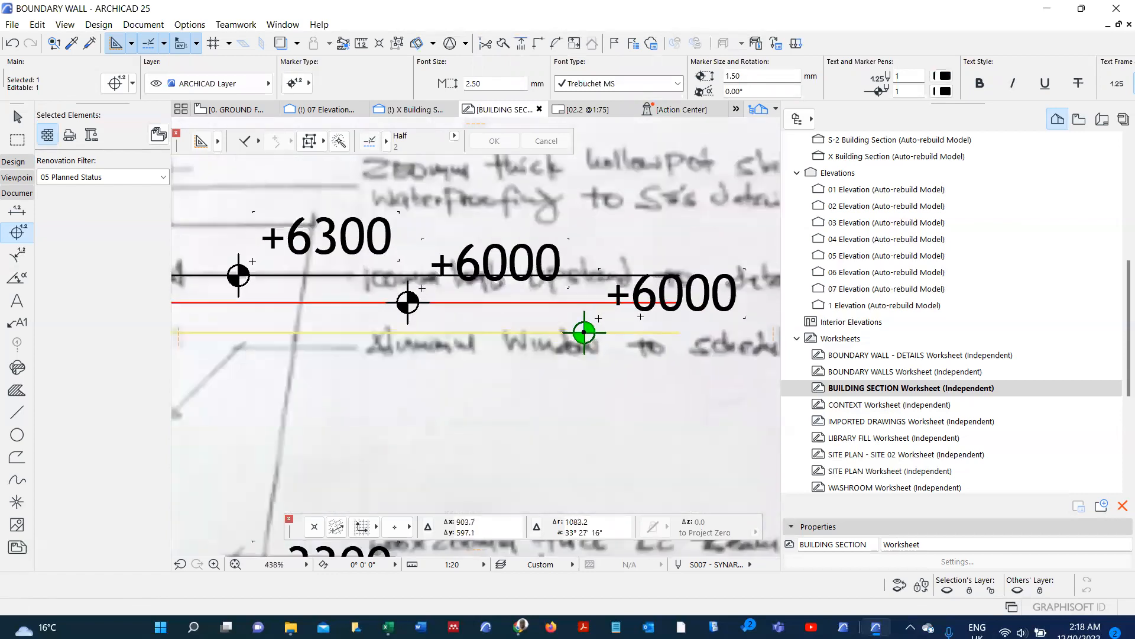
key("Escape")
left_click(602, 319, "shift")
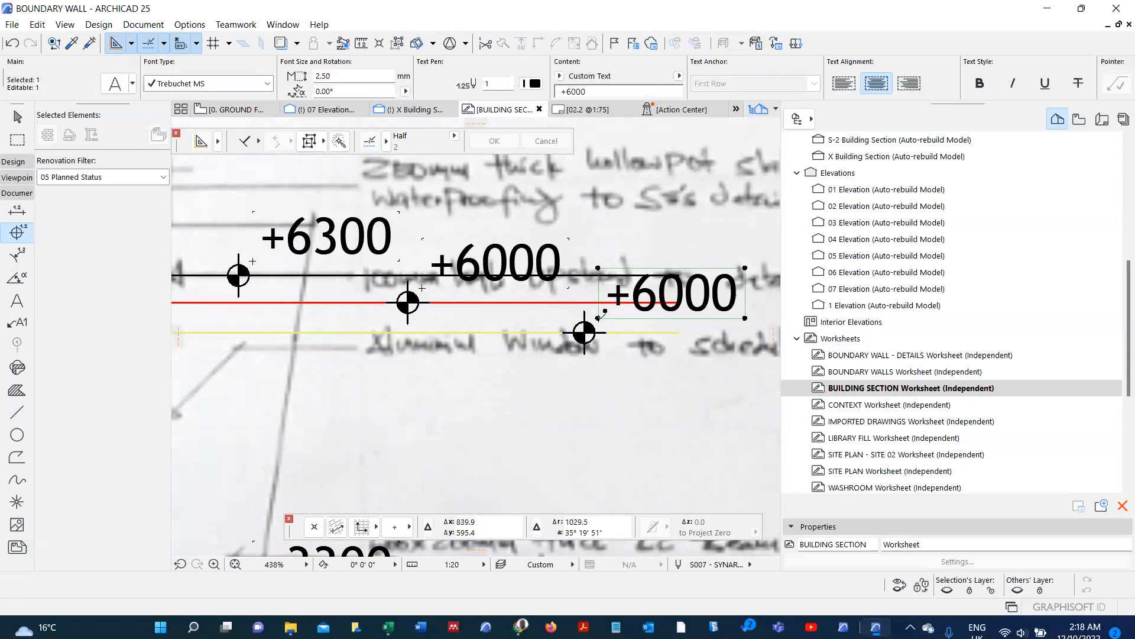
double_click(667, 293)
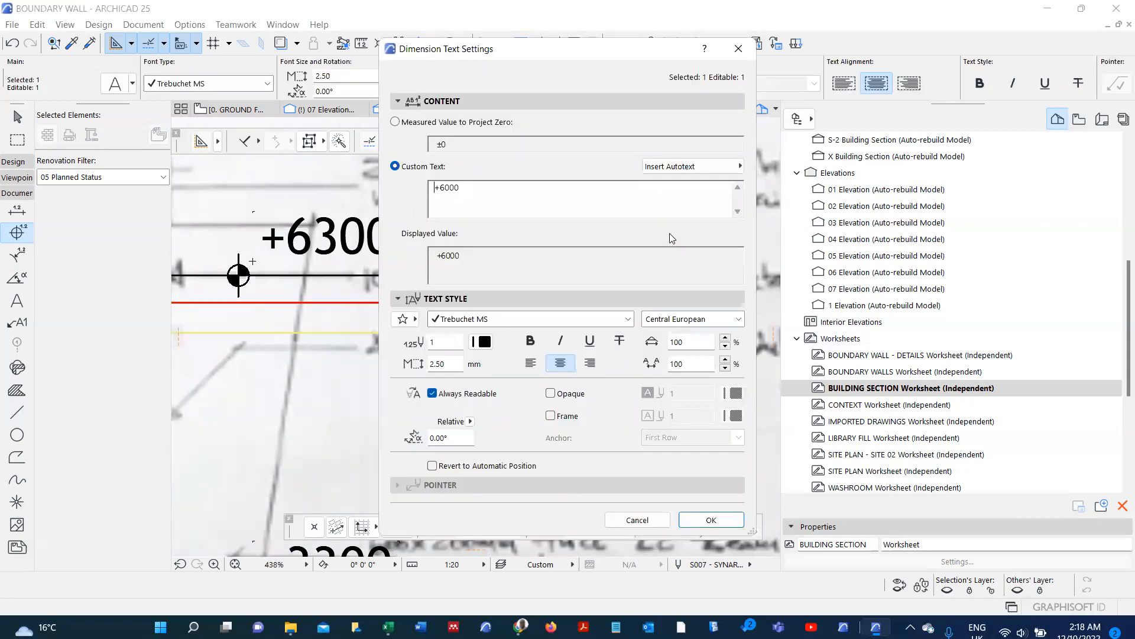
left_click(449, 188)
key("BackSpace")
key("BackSpace")
left_click(708, 518)
scroll(593, 301, "down", 2)
scroll(564, 270, "down", 4)
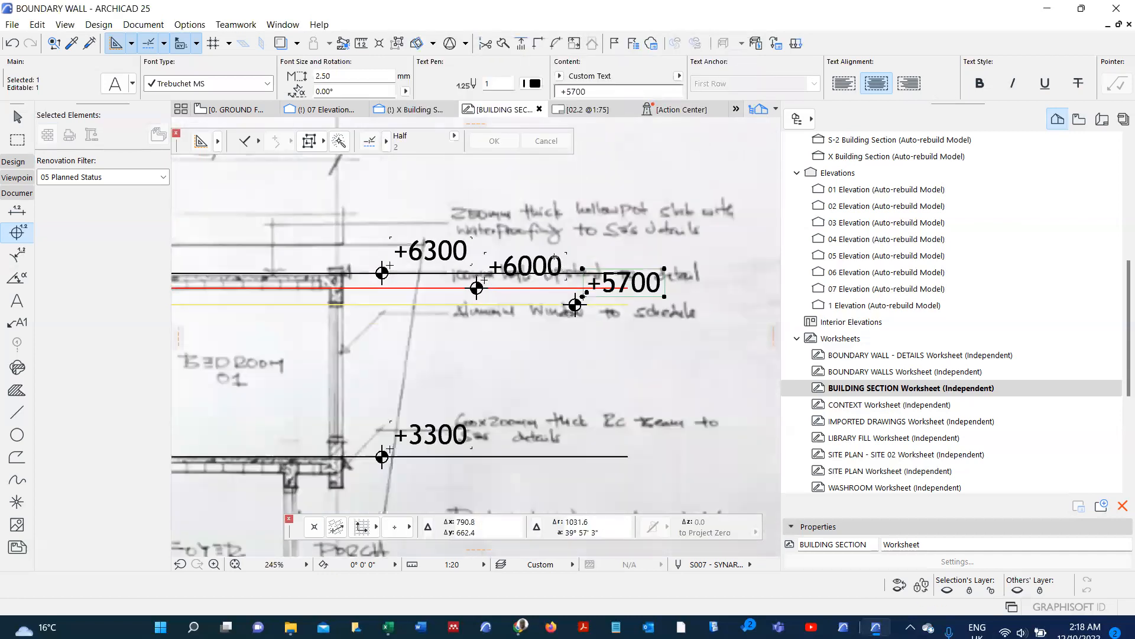
scroll(494, 302, "up", 3)
scroll(494, 302, "down", 2)
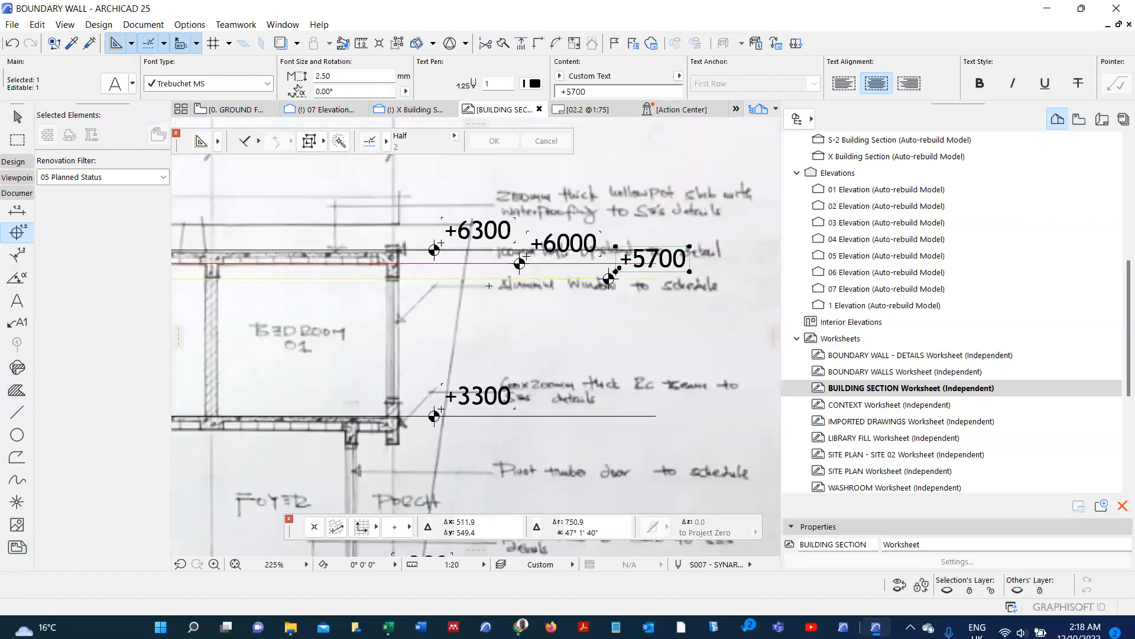
key("Escape")
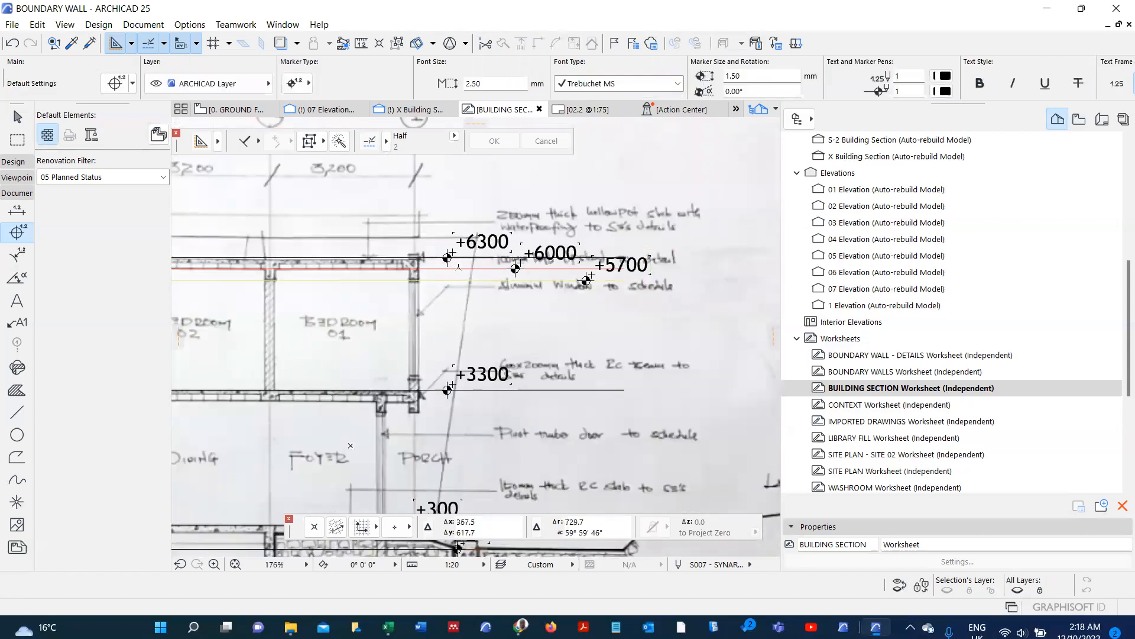
- Copy the red and yellow underside lines together straight down 461.6, from the roof level line to the +3300 floor line
left_click(460, 269, "shift")
left_click(461, 280, "shift")
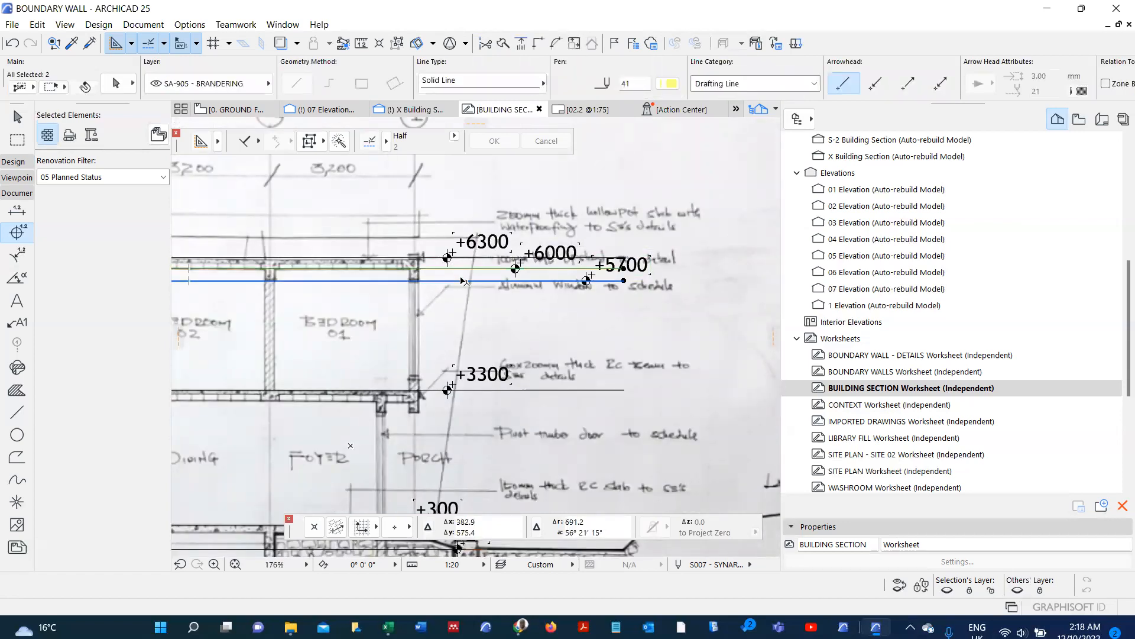
key("ctrl+d")
left_click(431, 258)
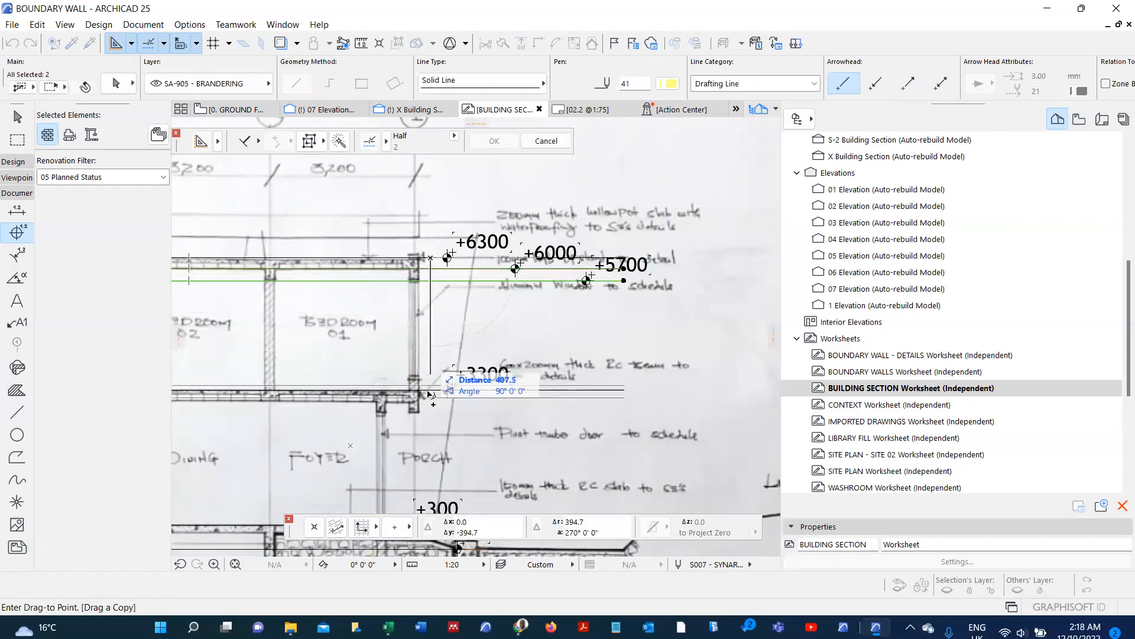
scroll(431, 373, "up", 4)
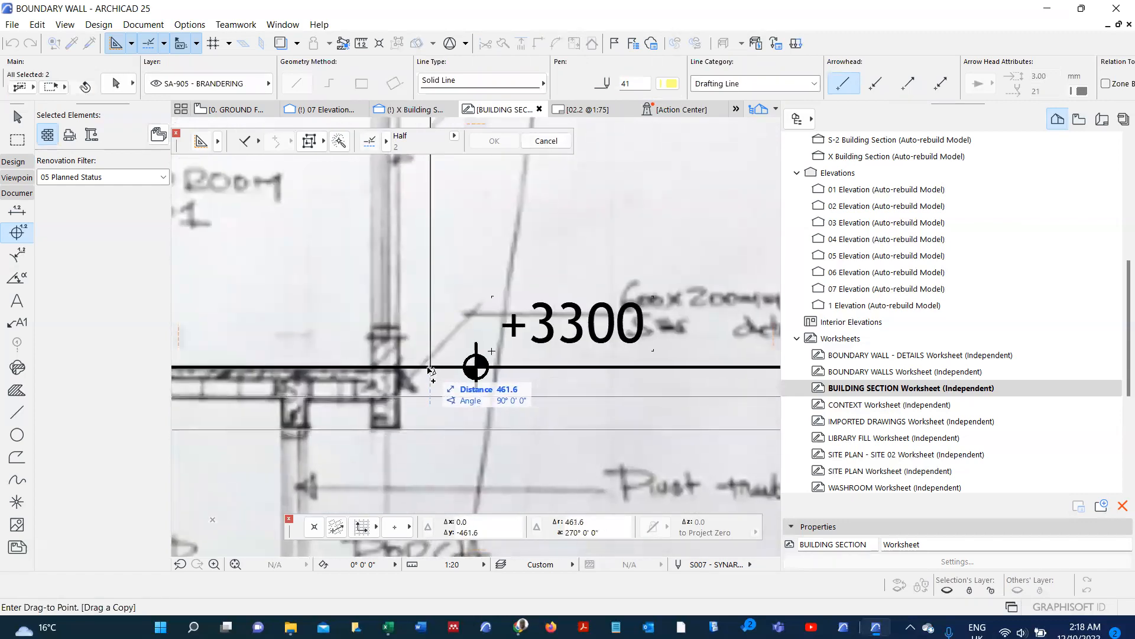
left_click(431, 370)
scroll(426, 396, "down", 4)
key("Escape")
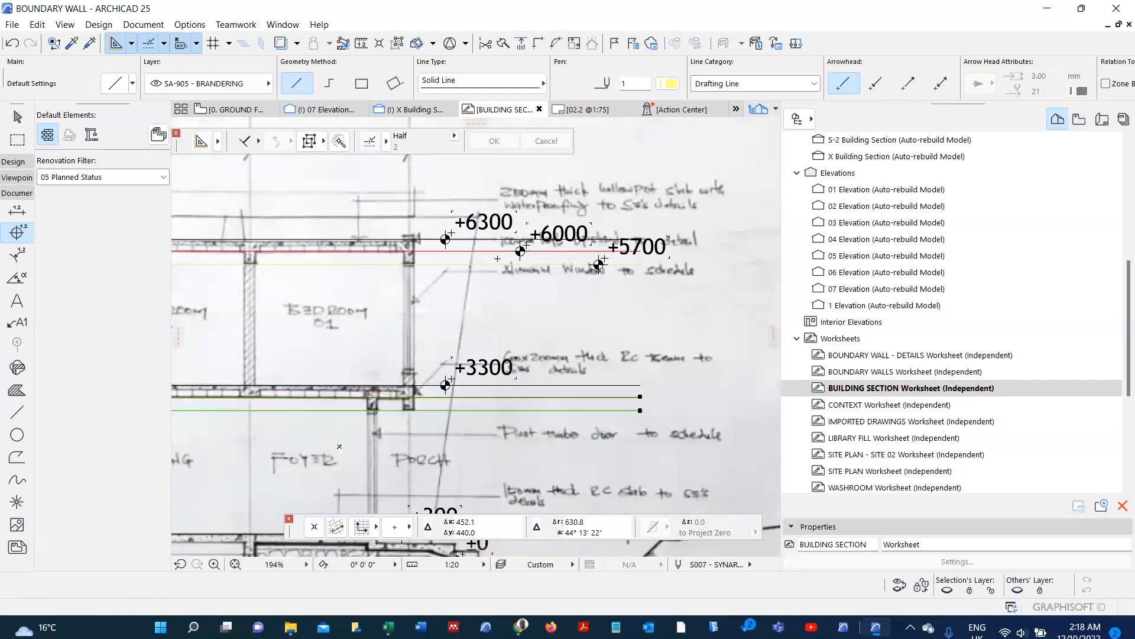
- Copy the +6000 level dimension vertically down onto the red slab underside line below the +3300 level
left_click(520, 252, "shift")
key("ctrl+shift+d")
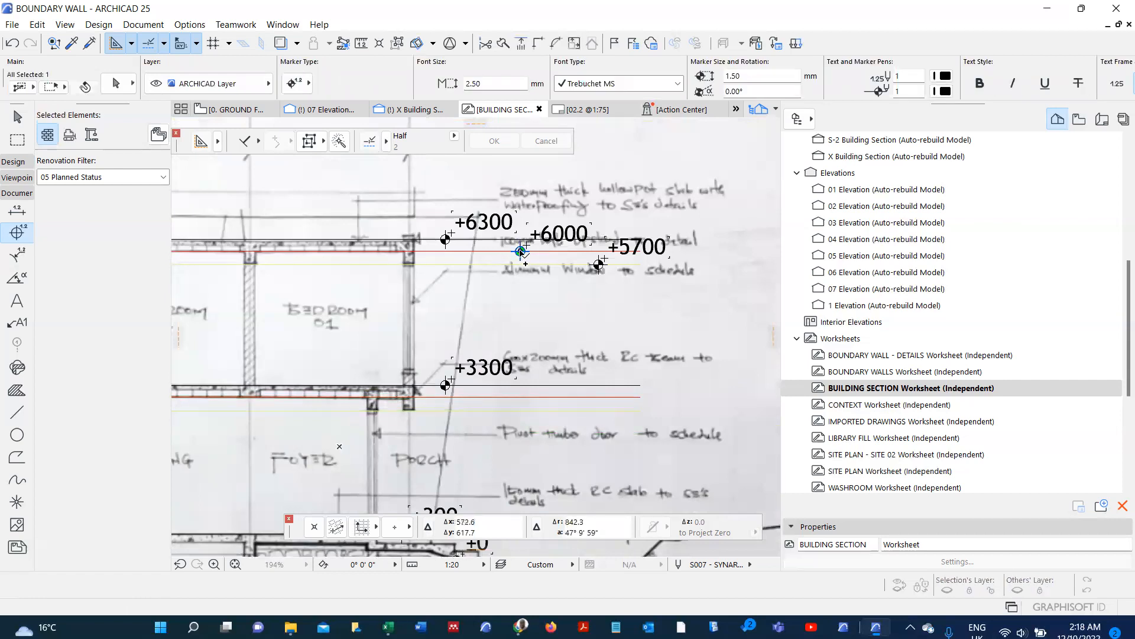
left_click(521, 251)
scroll(514, 386, "up", 2)
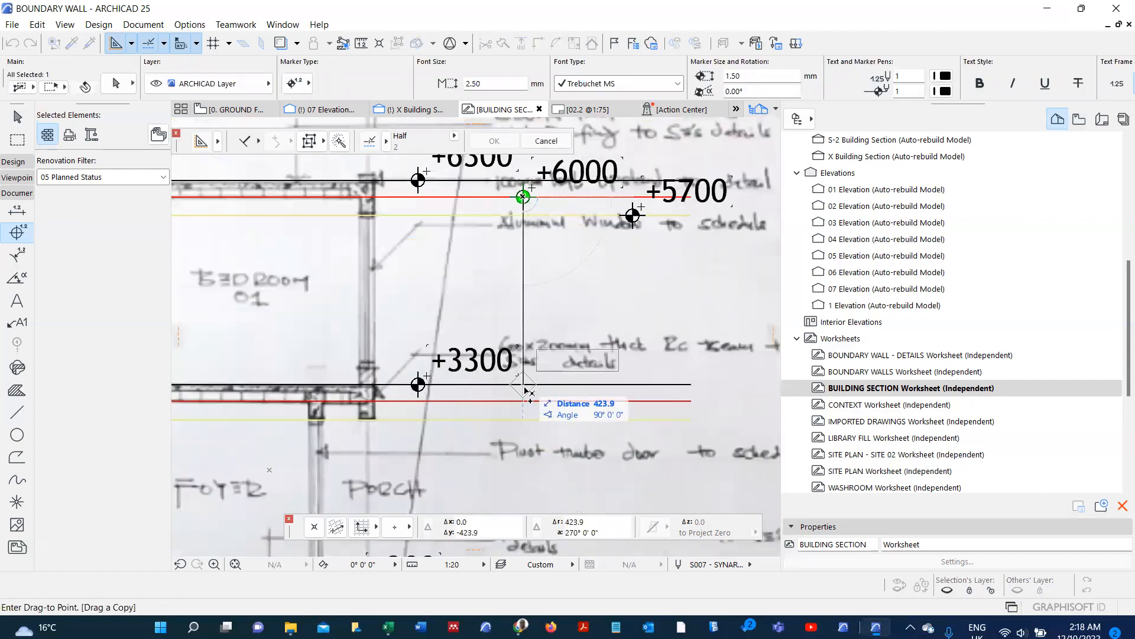
left_click(523, 401)
scroll(498, 357, "down", 3)
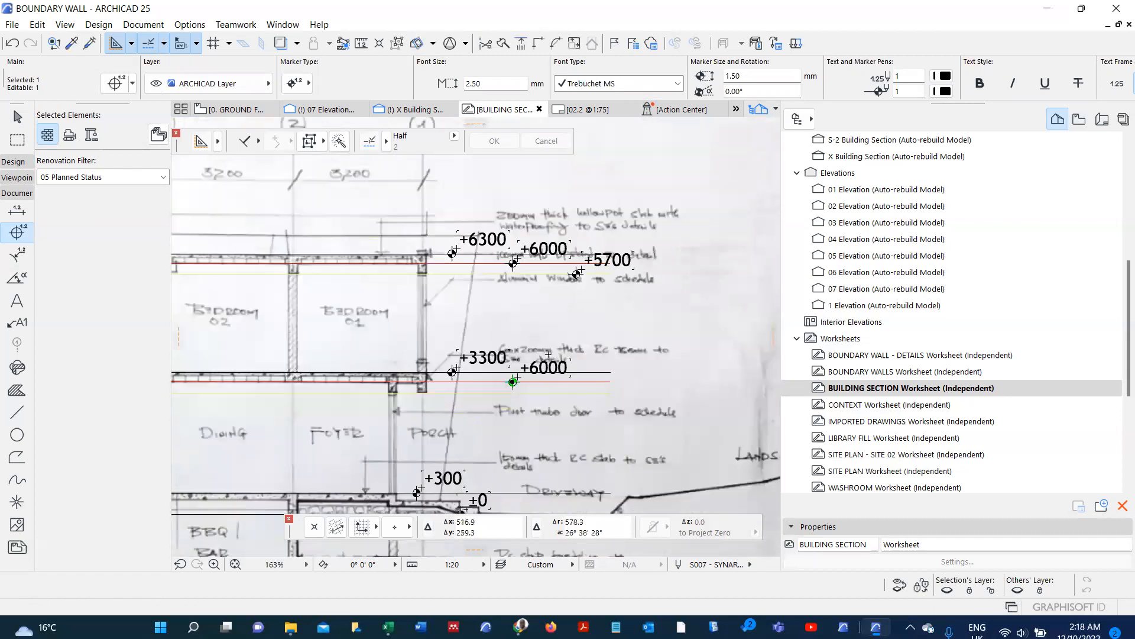
key("Escape")
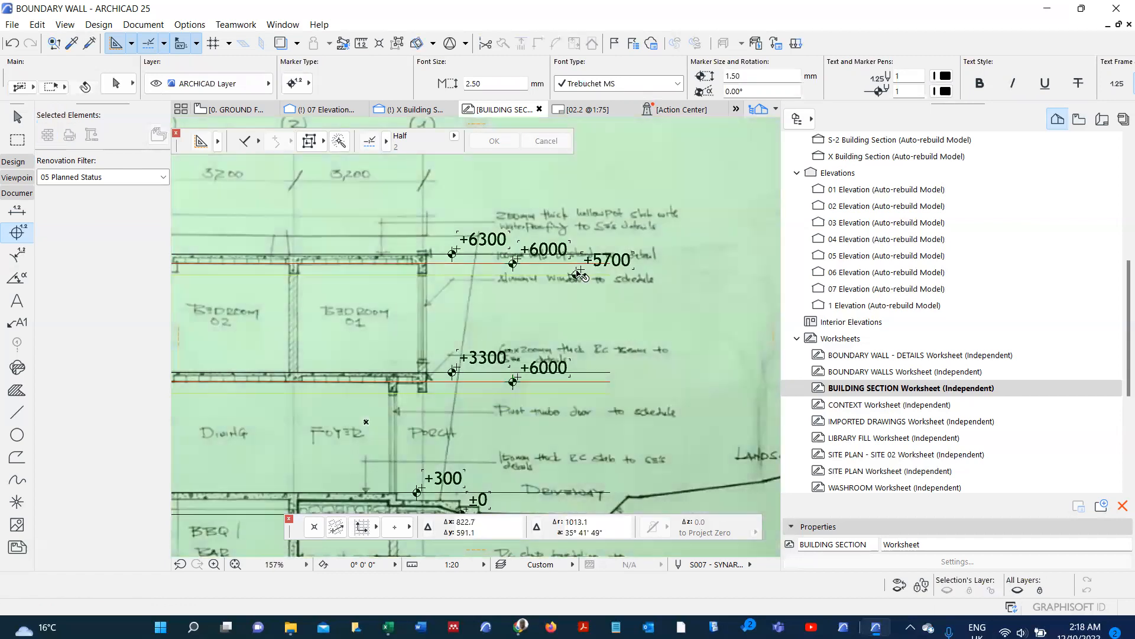
- Copy the +5700 level dimension vertically down onto the yellow beam underside line below the +3300 level
left_click(577, 274, "shift")
left_click(577, 274)
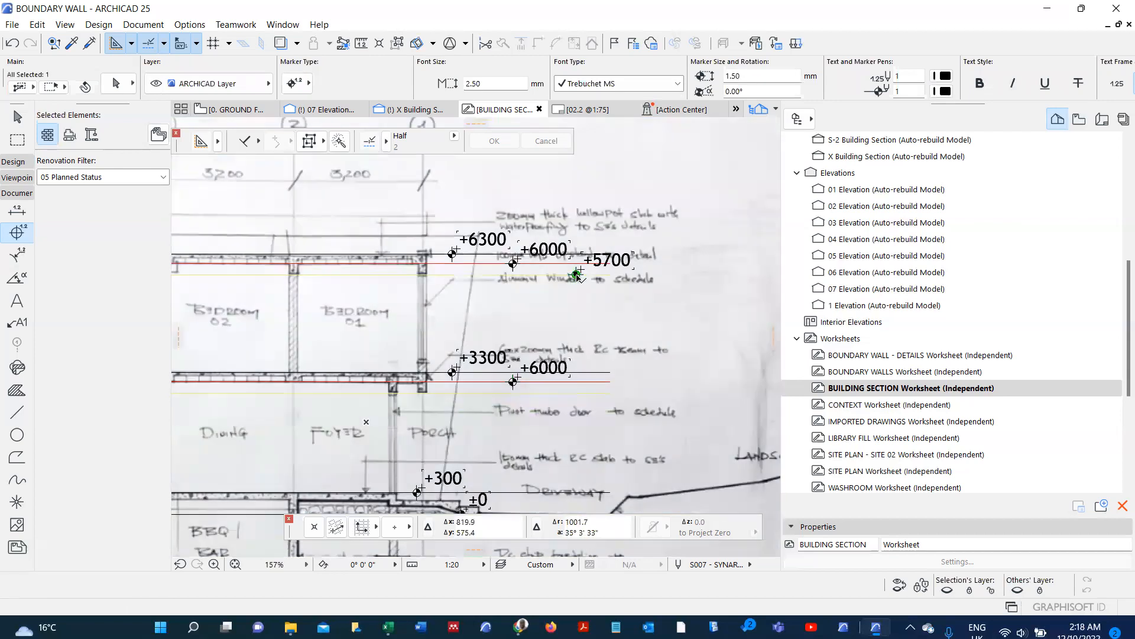
key("ctrl+shift+d")
left_click(577, 273)
scroll(585, 386, "up", 2)
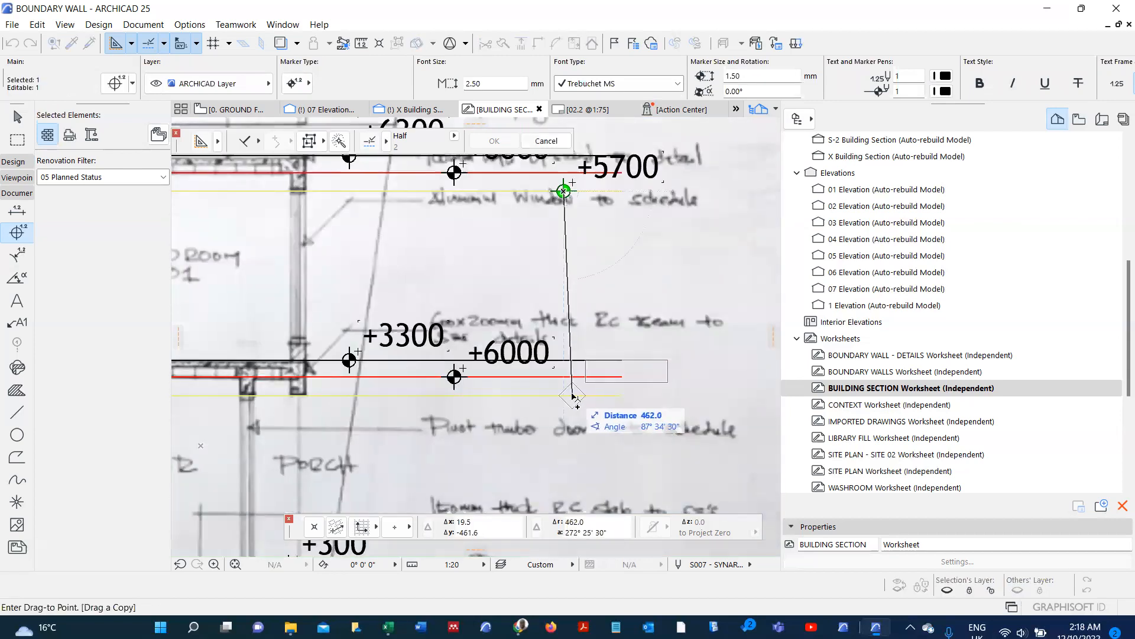
left_click(563, 395)
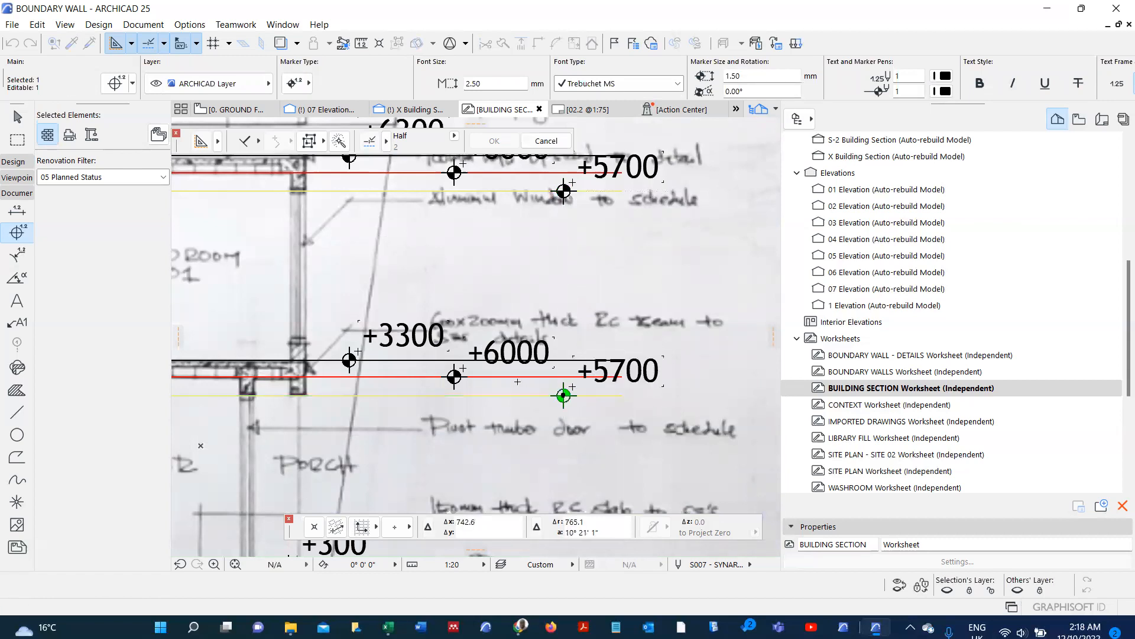
- Change the custom text of the level dimension on the lower yellow line to +2700
key("ctrl+t")
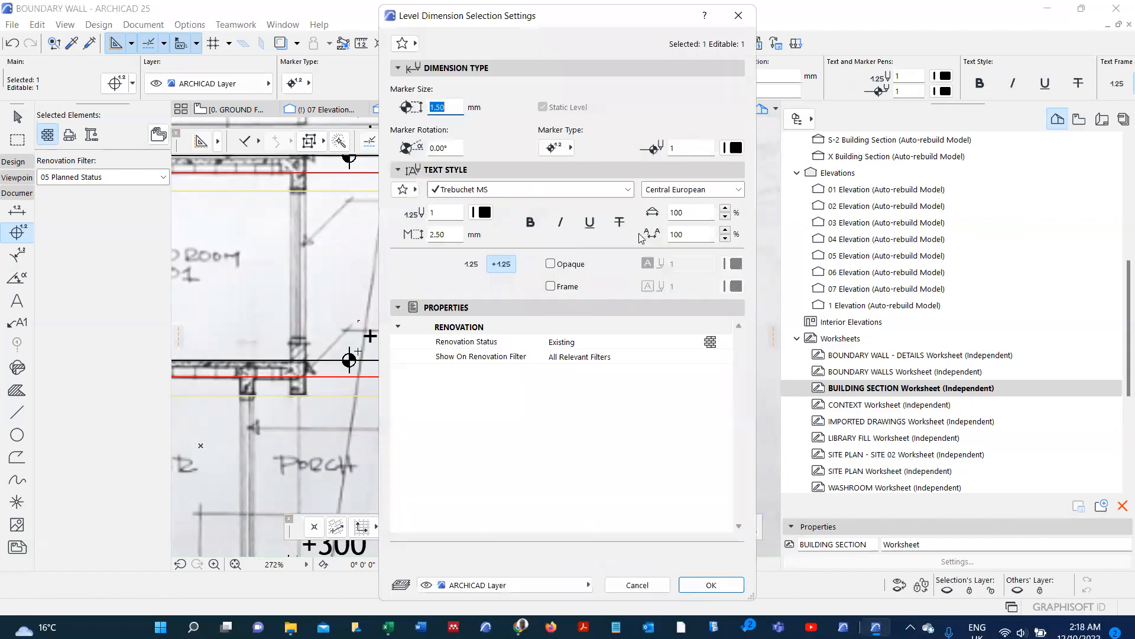
key("Escape")
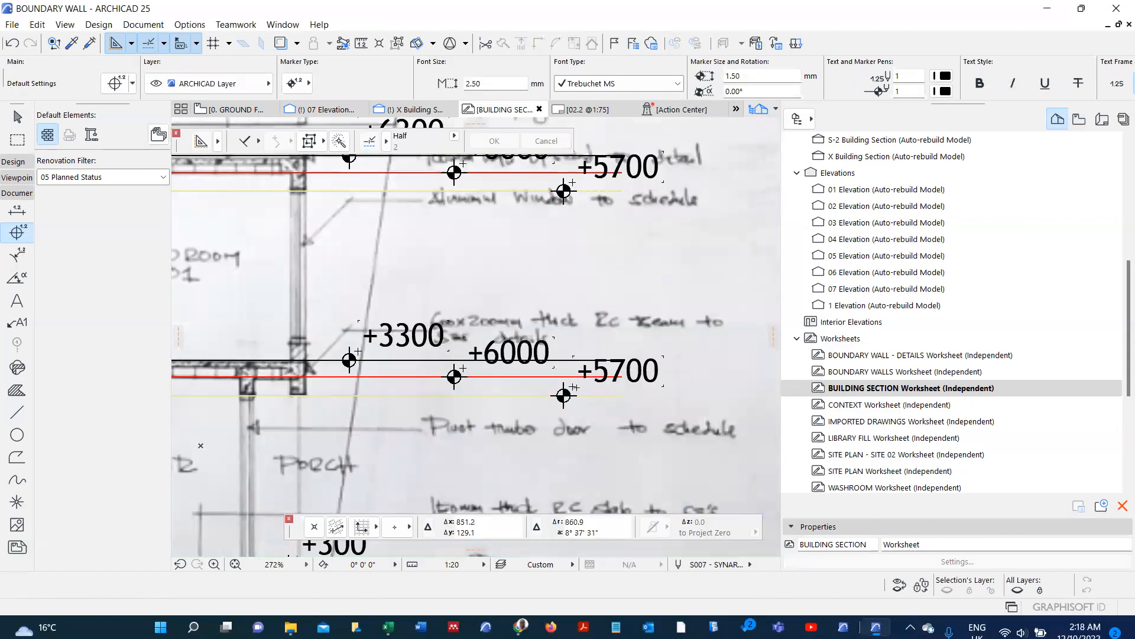
left_click(574, 384)
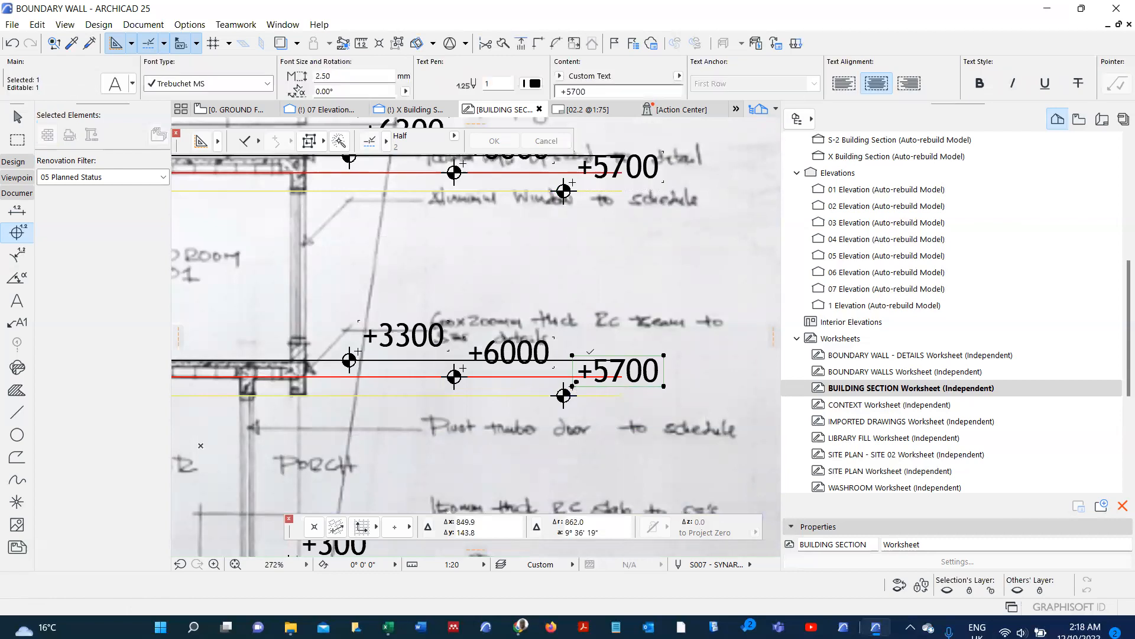
key("ctrl+t")
left_click(446, 188)
key("BackSpace")
type("2700")
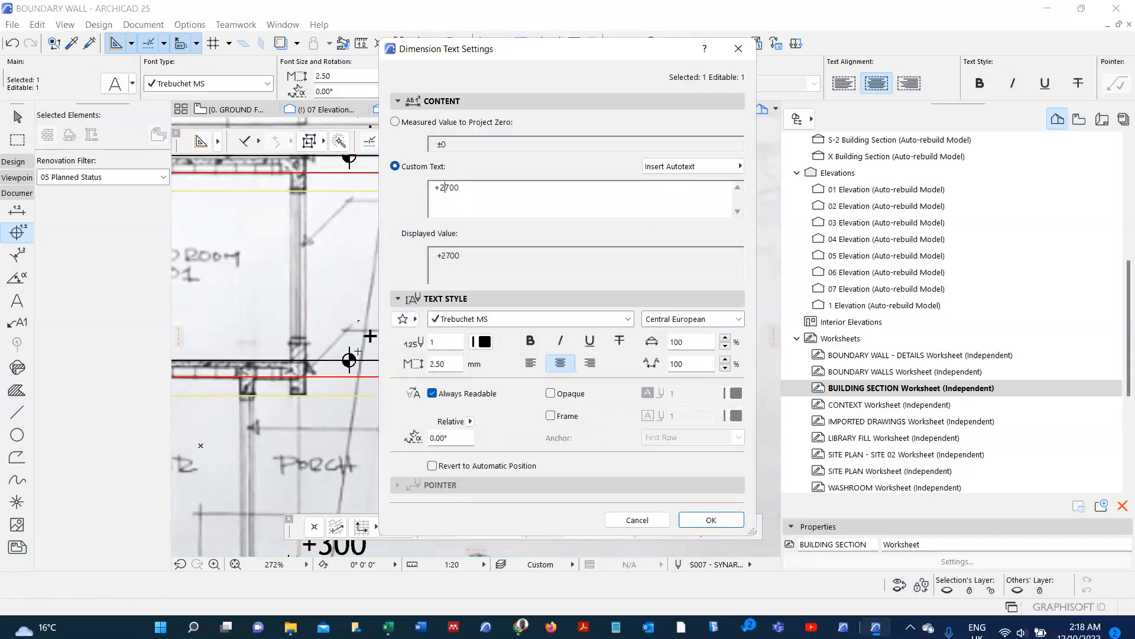
left_click(712, 519)
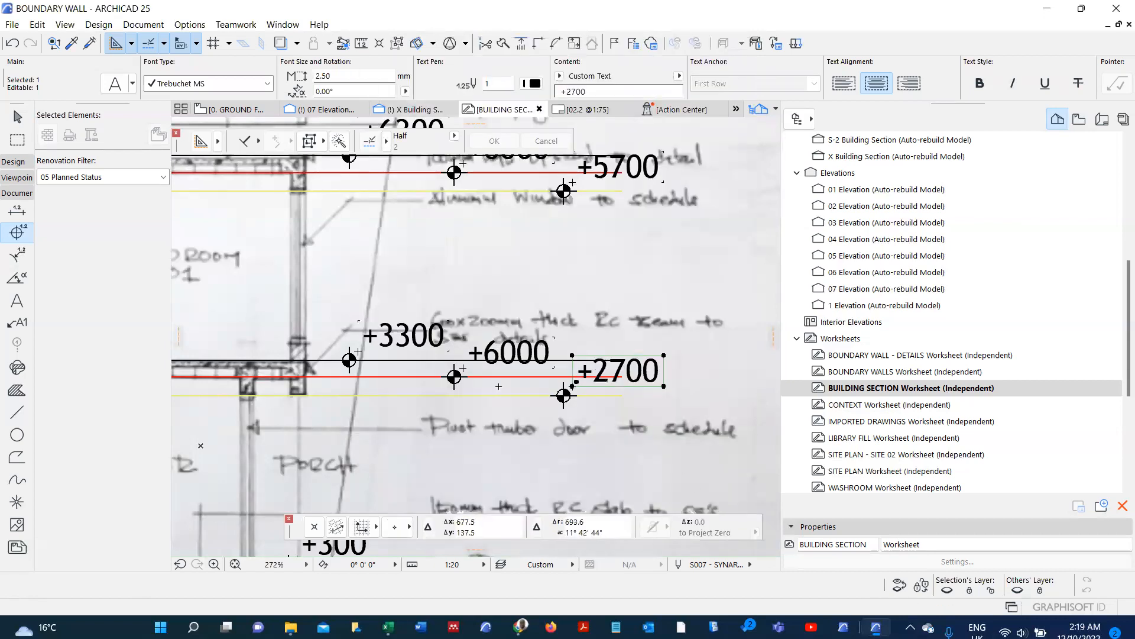
- Change the custom text of the level dimension on the lower red line to +3000
key("Escape")
left_click(467, 371)
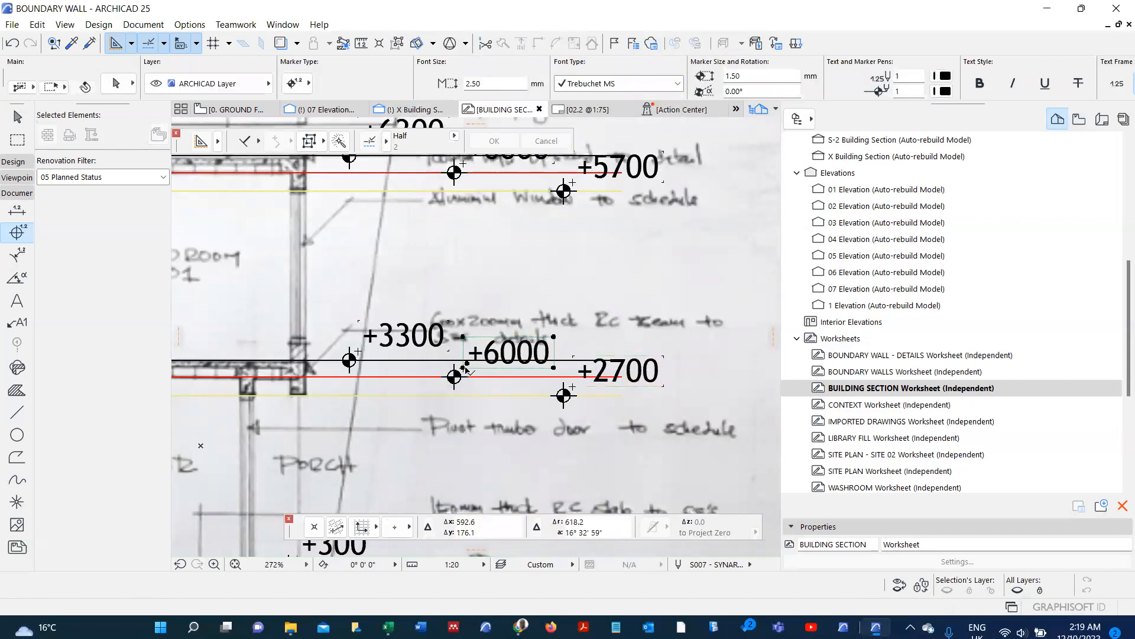
key("ctrl+t")
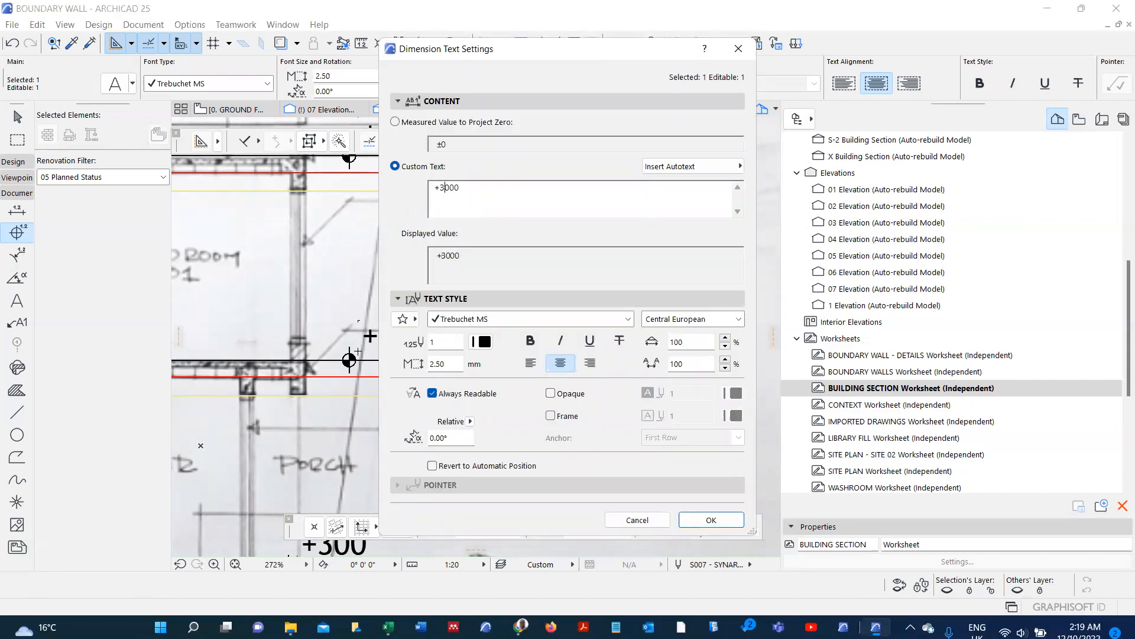
left_click(702, 518)
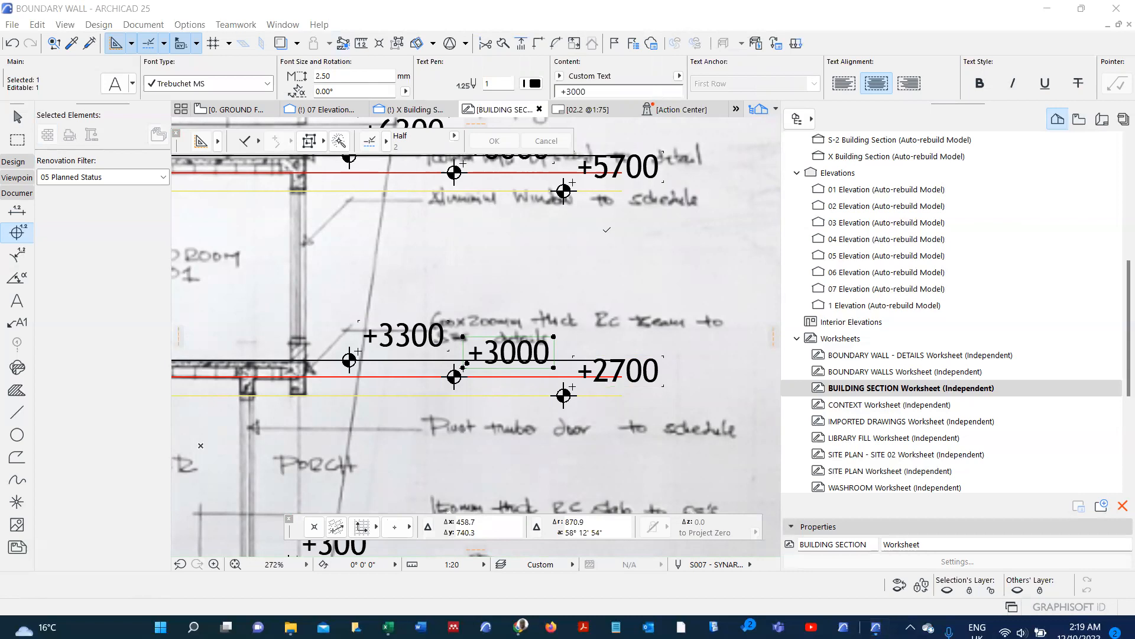
- Examine the ground floor slab and beam of the sample section between the balcony, foyer and porch around the +300 level
scroll(607, 230, "down", 4)
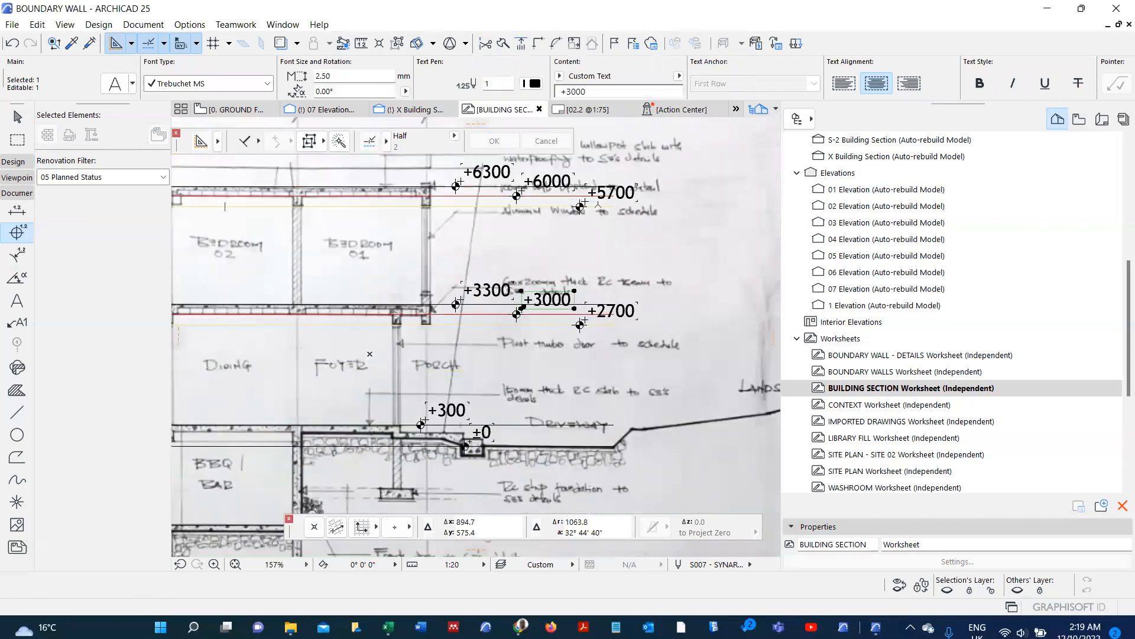
scroll(598, 205, "down", 2)
scroll(562, 317, "up", 2)
scroll(571, 317, "down", 2)
scroll(343, 351, "up", 2)
scroll(358, 362, "up", 3)
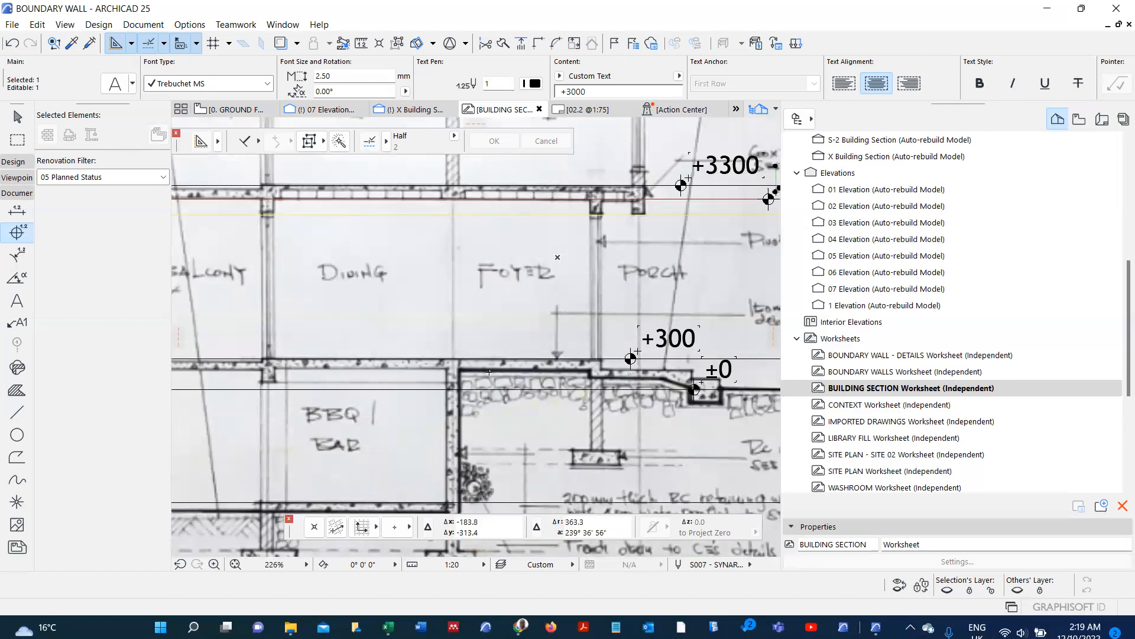
scroll(505, 368, "up", 2)
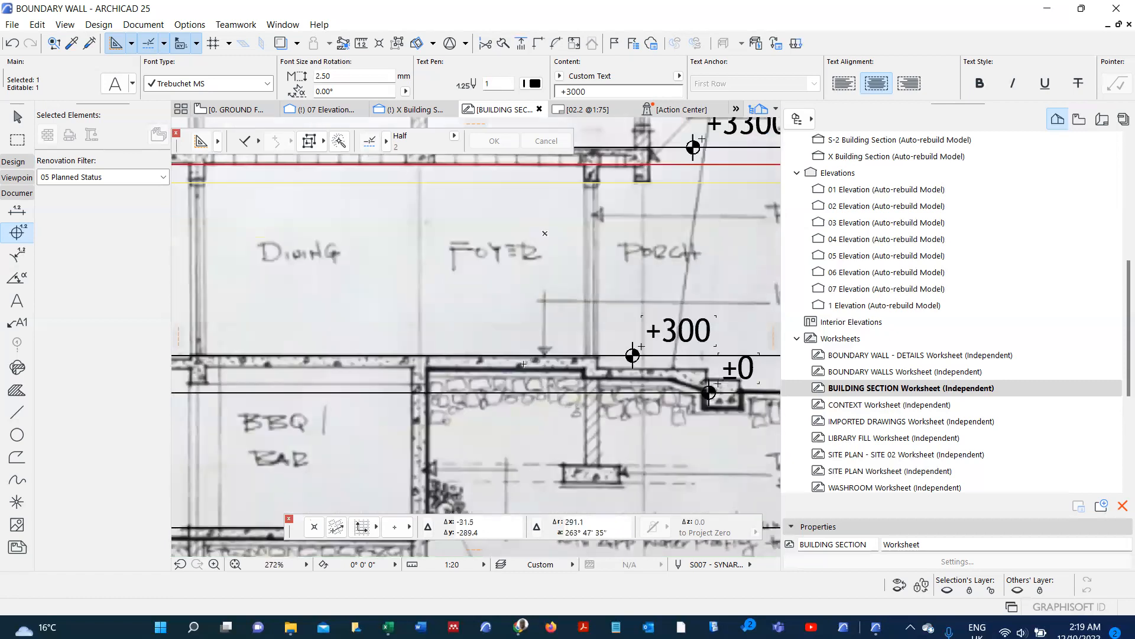
scroll(485, 370, "up", 3)
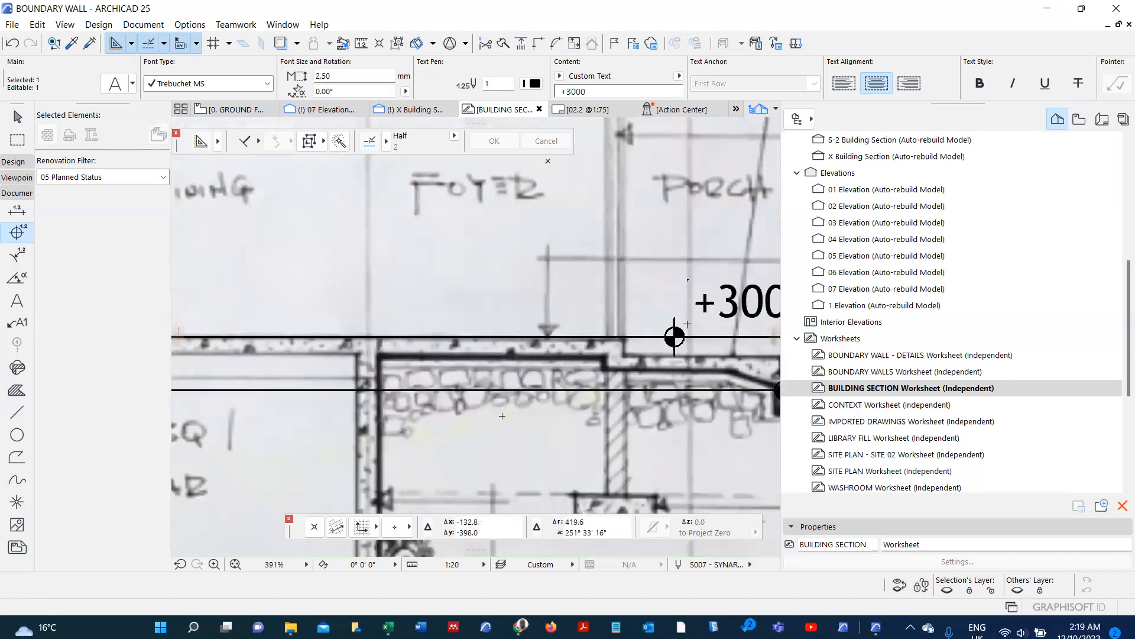
scroll(549, 363, "down", 5)
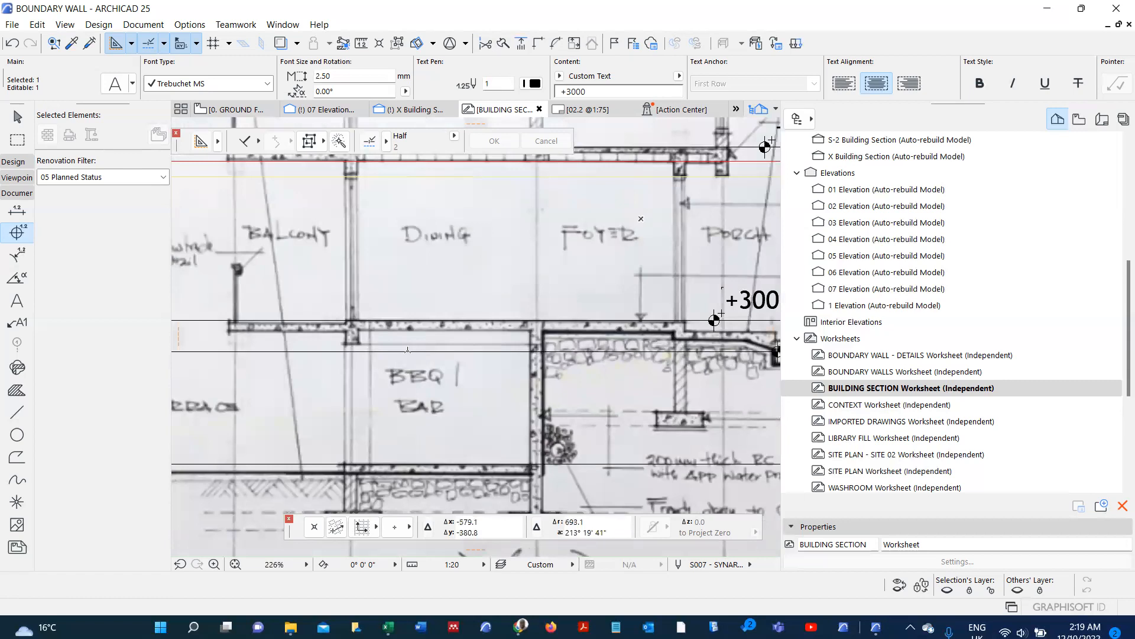
scroll(408, 350, "down", 2)
scroll(459, 349, "up", 4)
scroll(445, 332, "down", 2)
scroll(377, 340, "down", 2)
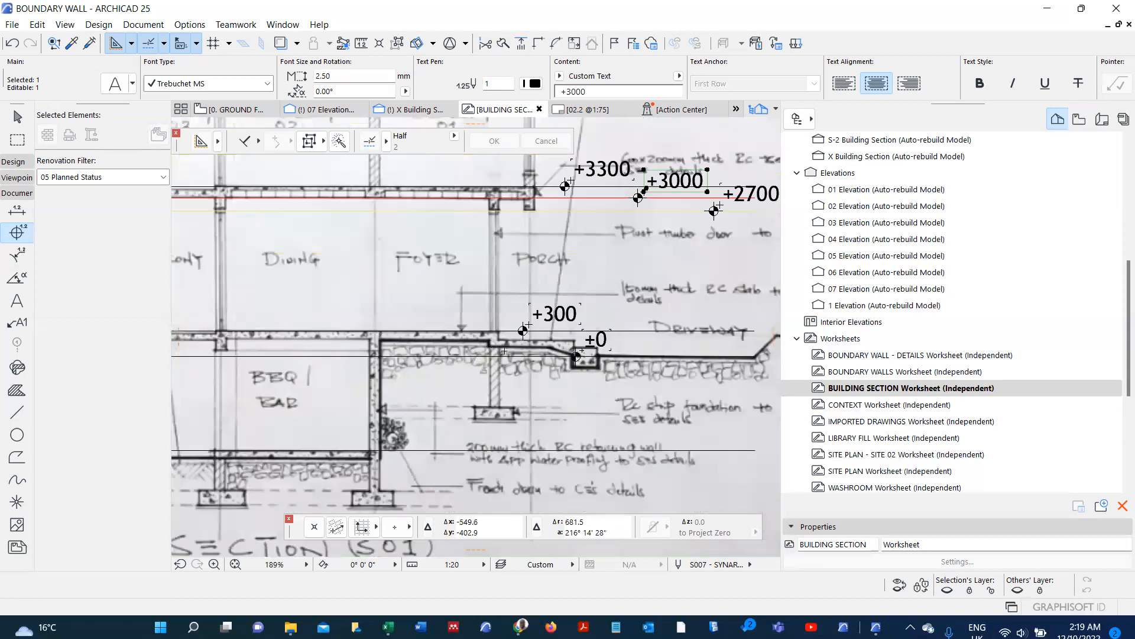
scroll(487, 365, "down", 2)
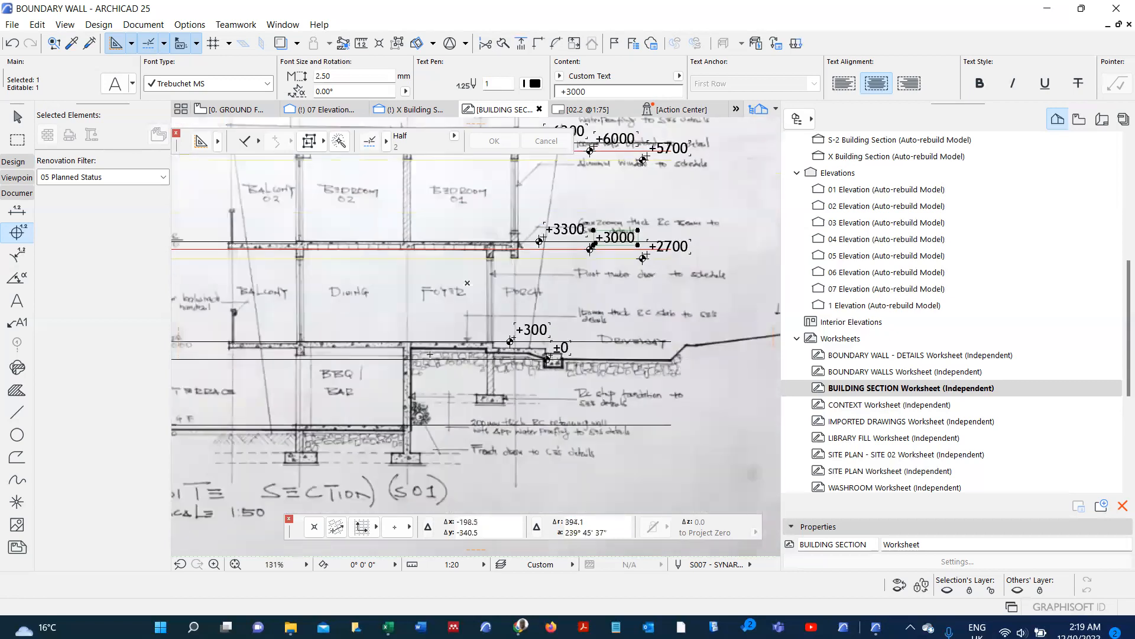
scroll(544, 258, "up", 2)
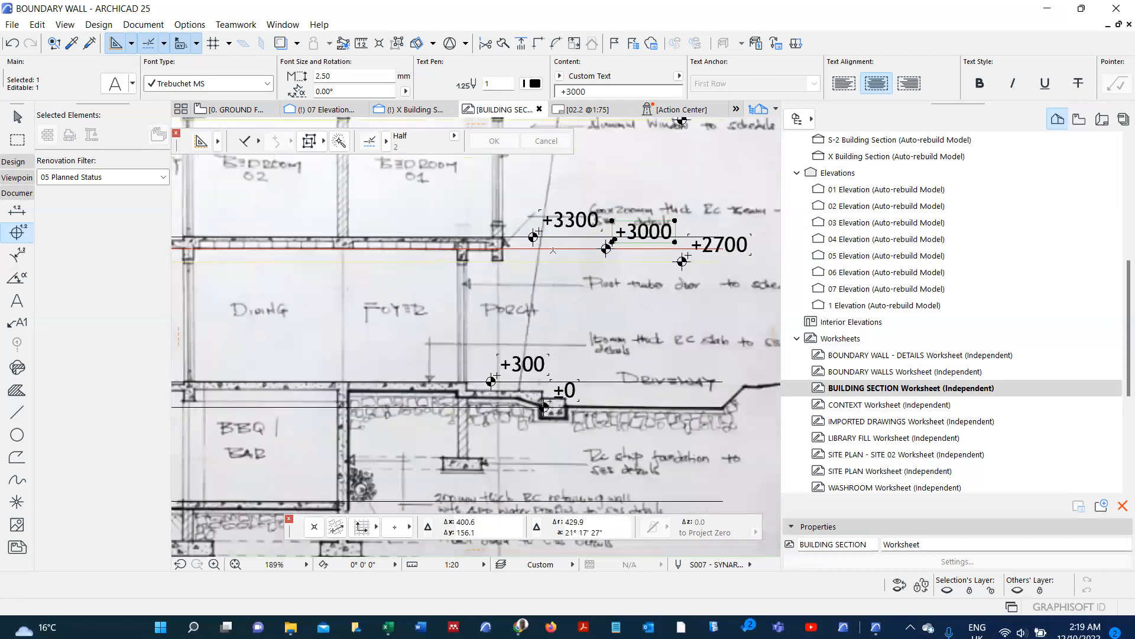
- Copy the yellow beam underside line vertically down, using the +3300 floor line as reference and the +300 floor line as destination
left_click(564, 261)
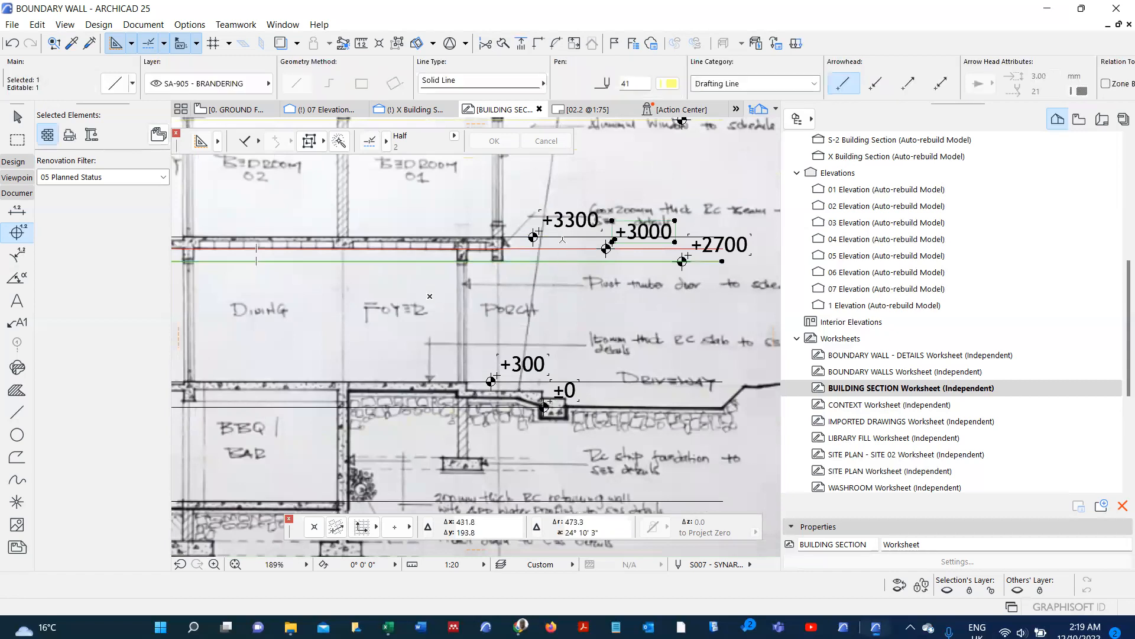
key("ctrl+shift+d")
left_click(569, 238)
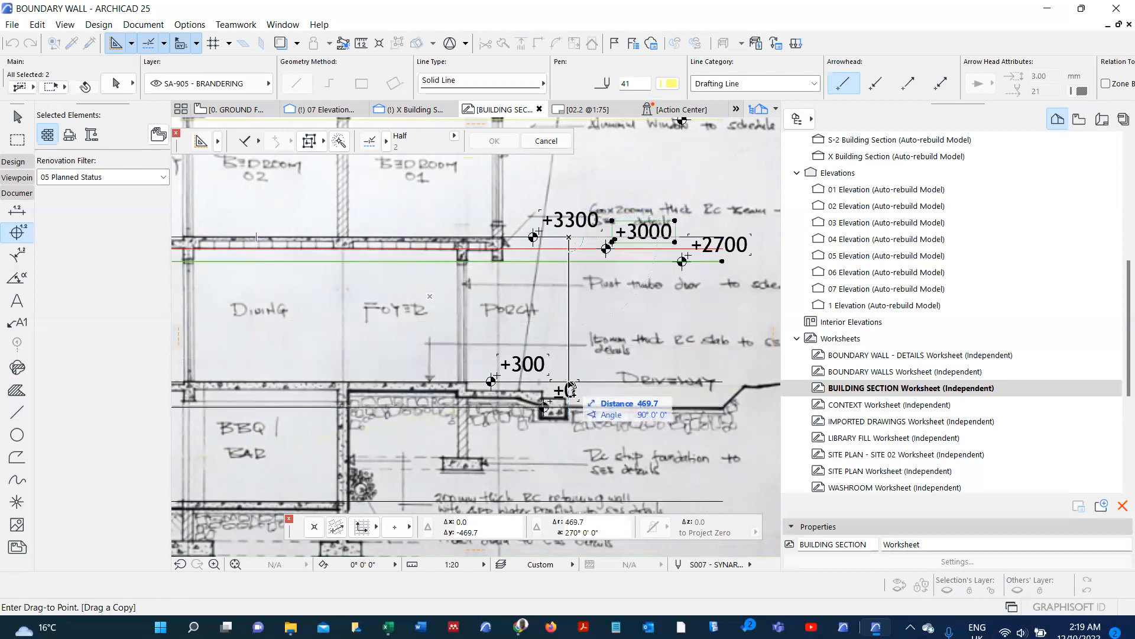
scroll(572, 388, "up", 1)
scroll(571, 383, "up", 3)
left_click(570, 382)
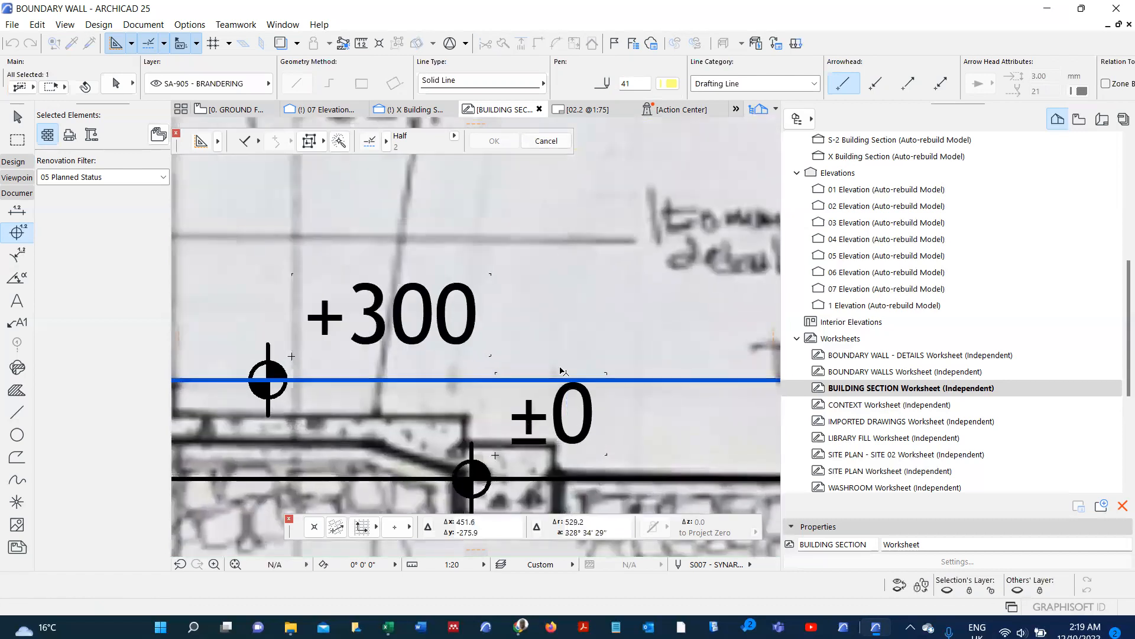
scroll(556, 364, "down", 2)
scroll(555, 363, "down", 4)
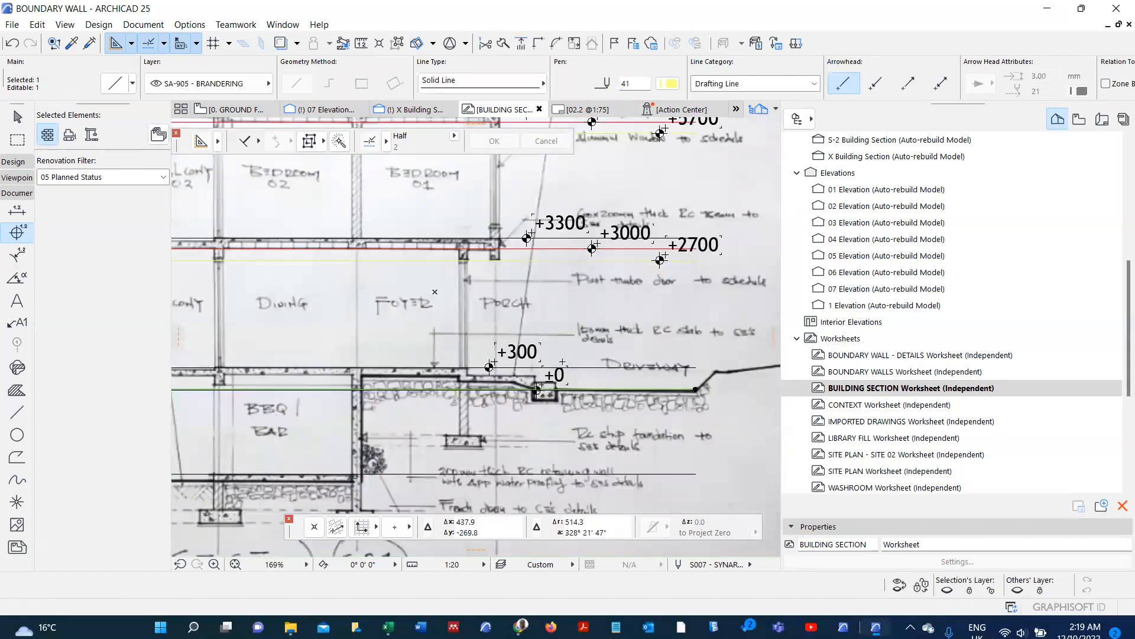
key("Escape")
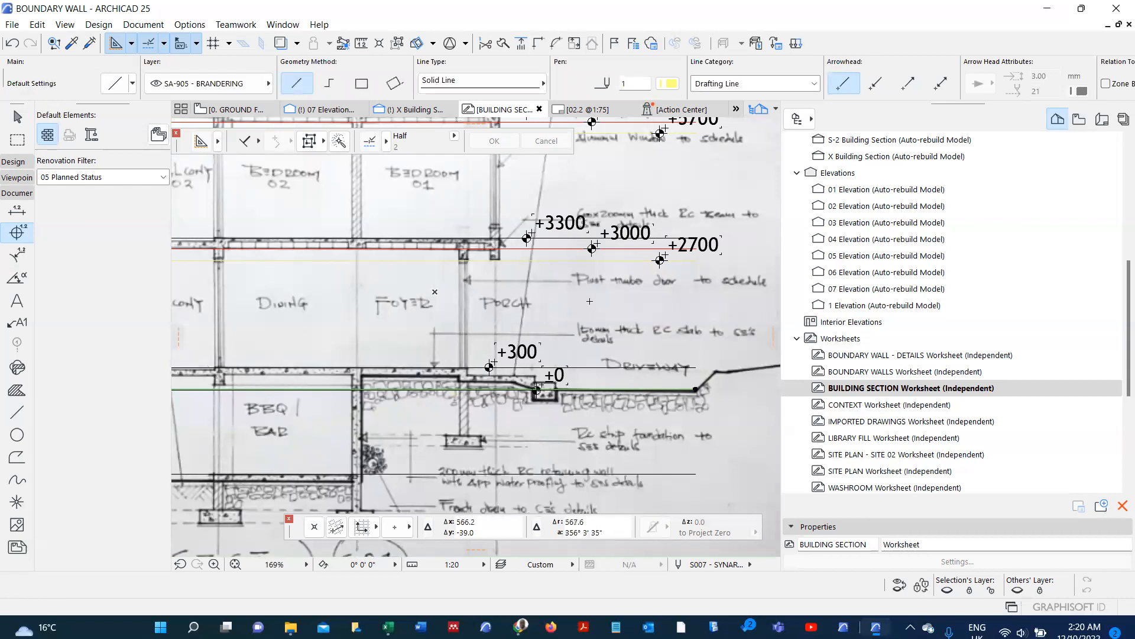
- Copy the +2700 level dimension vertically down onto the yellow beam underside line below the +300 level
scroll(596, 324, "up", 1)
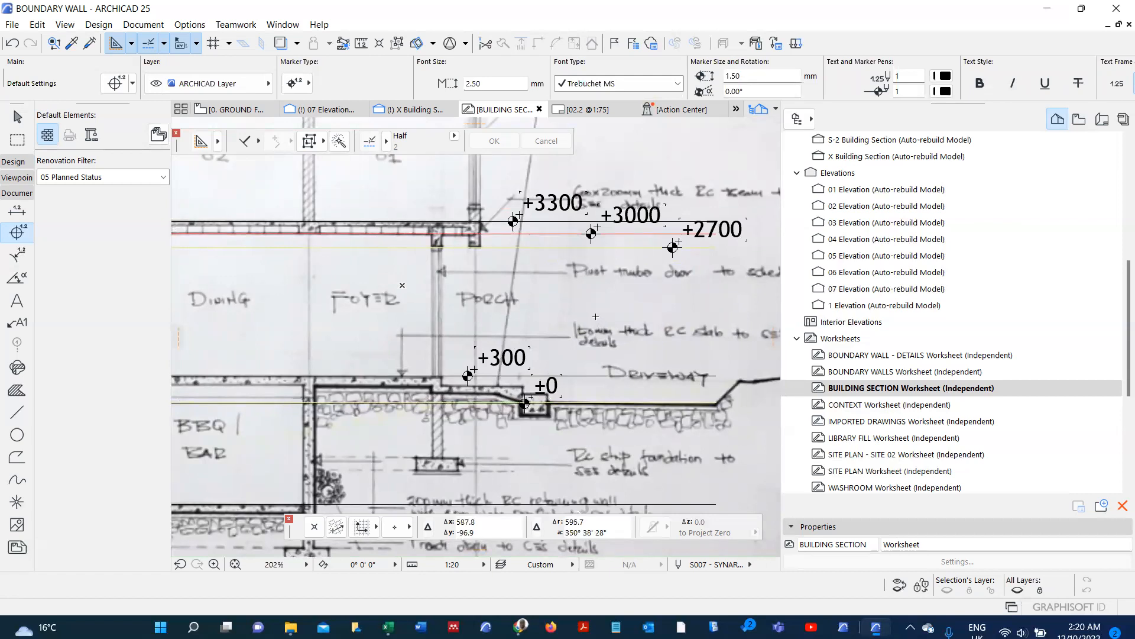
scroll(512, 390, "up", 2)
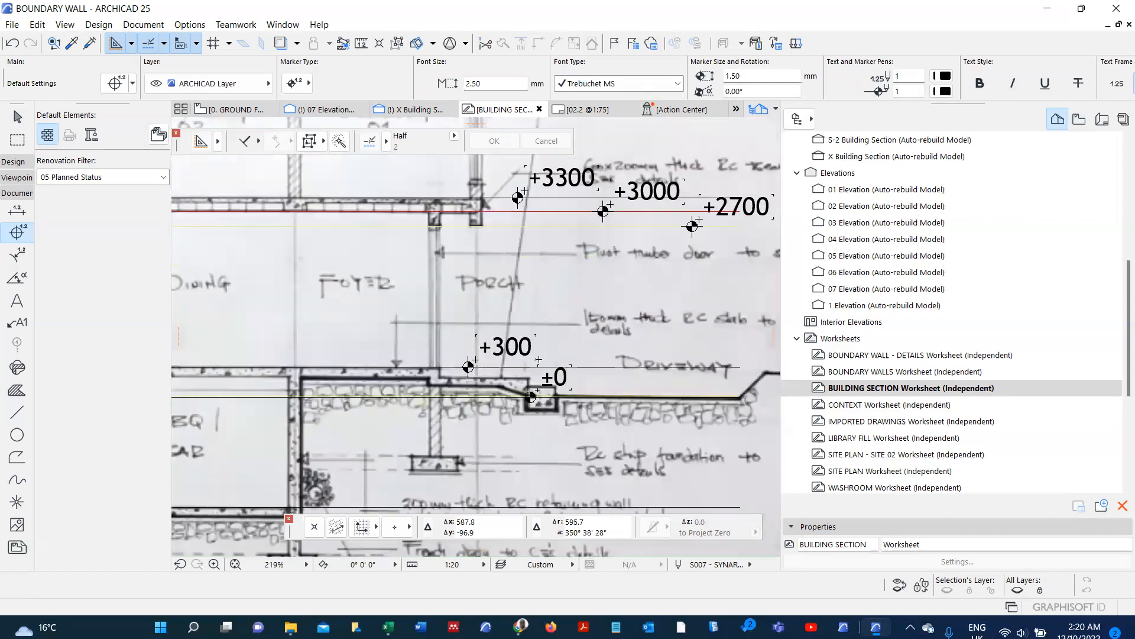
scroll(516, 386, "down", 2)
scroll(509, 382, "up", 2)
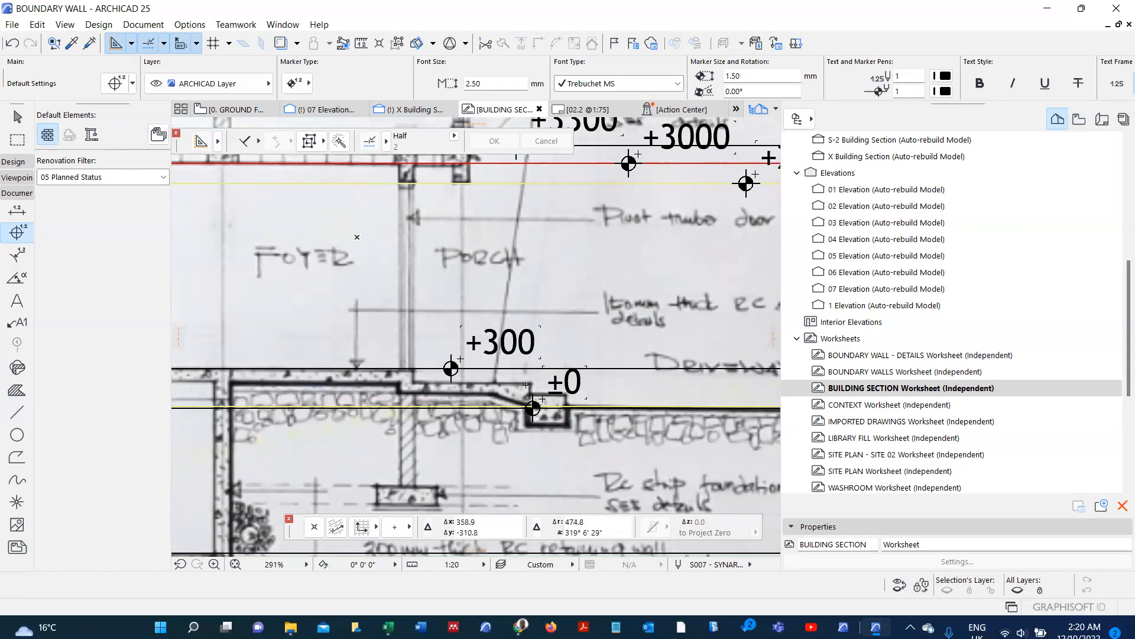
scroll(527, 385, "down", 3)
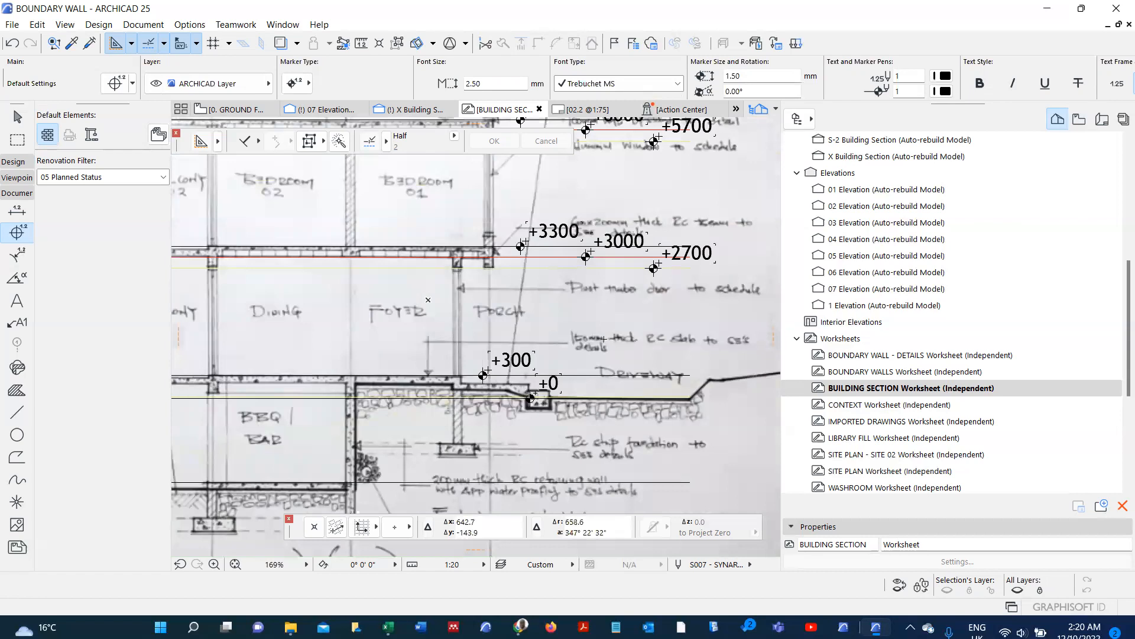
scroll(604, 338, "up", 1)
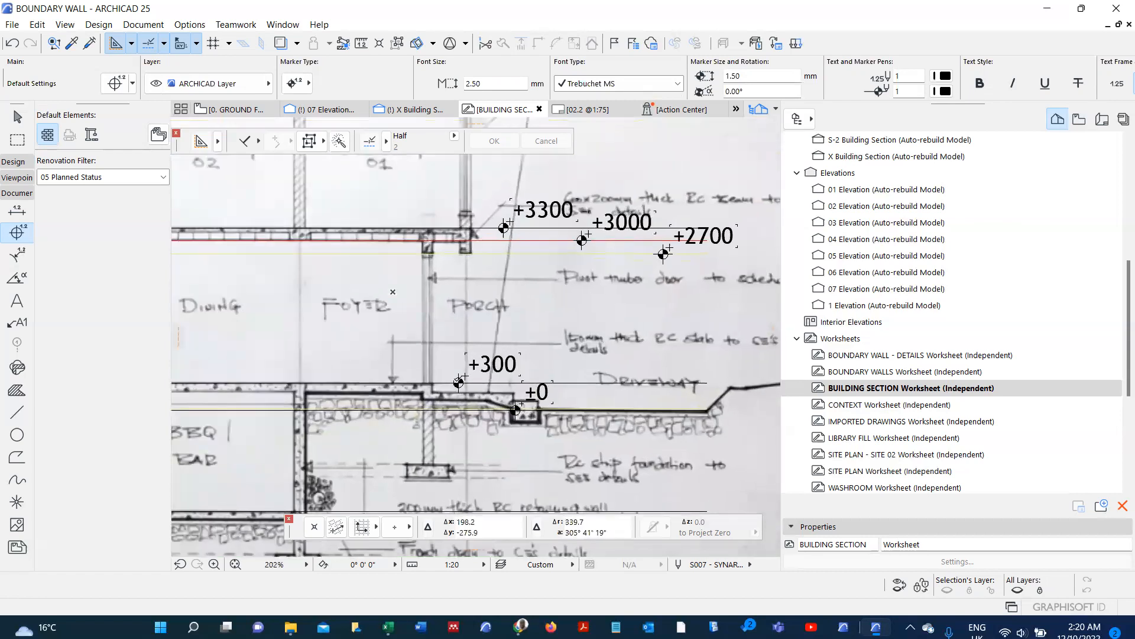
key("shift")
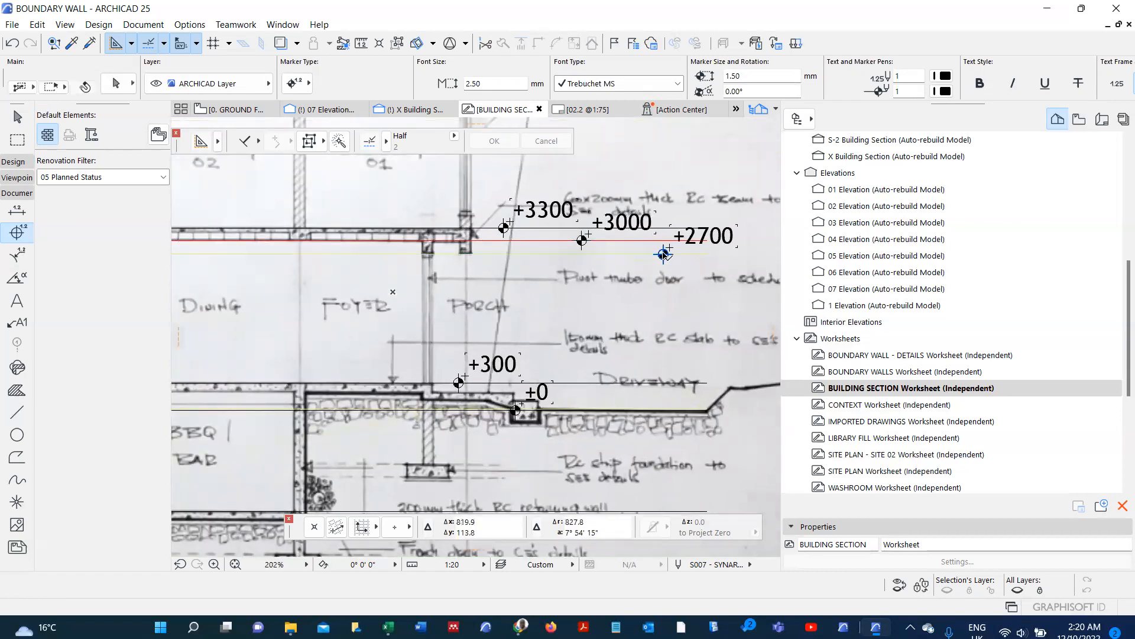
left_click(664, 254, "shift")
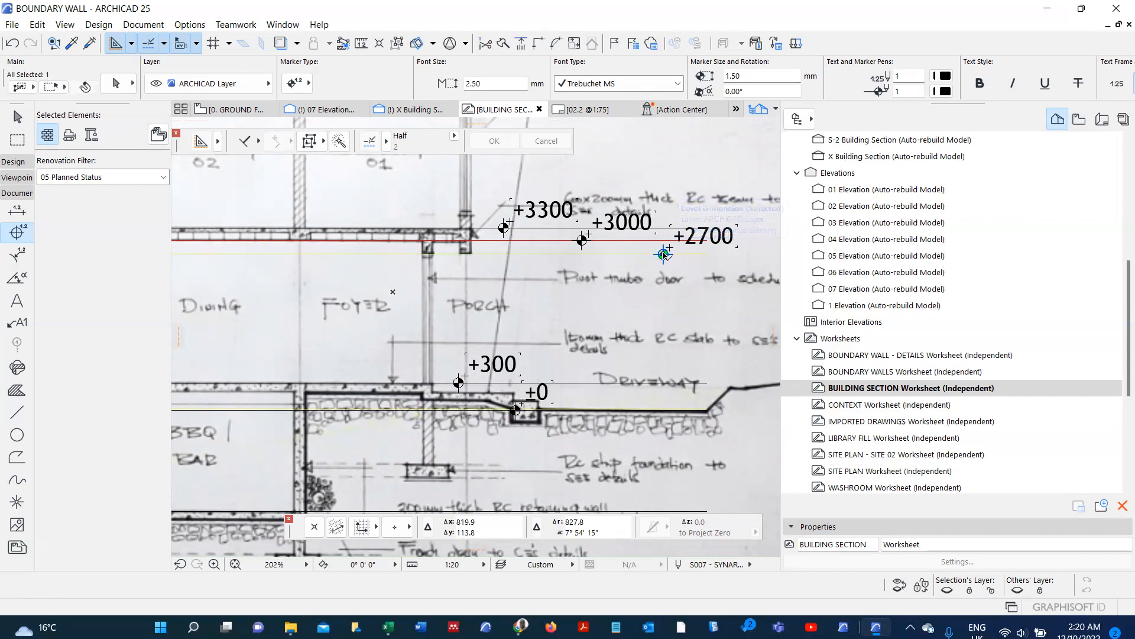
left_click(663, 255)
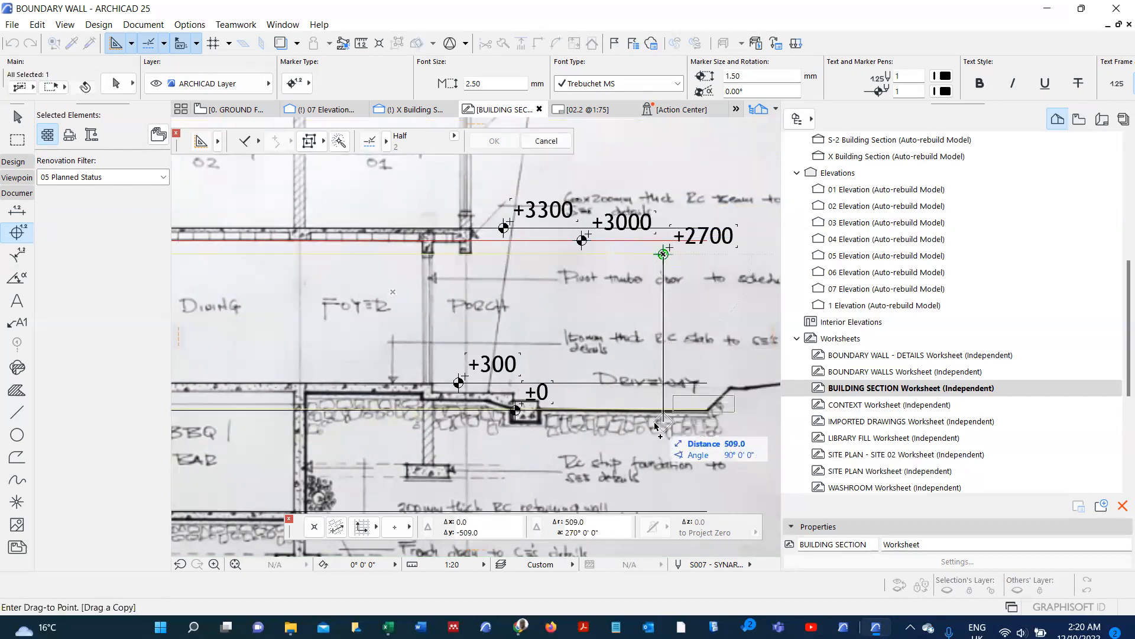
scroll(661, 422, "up", 2)
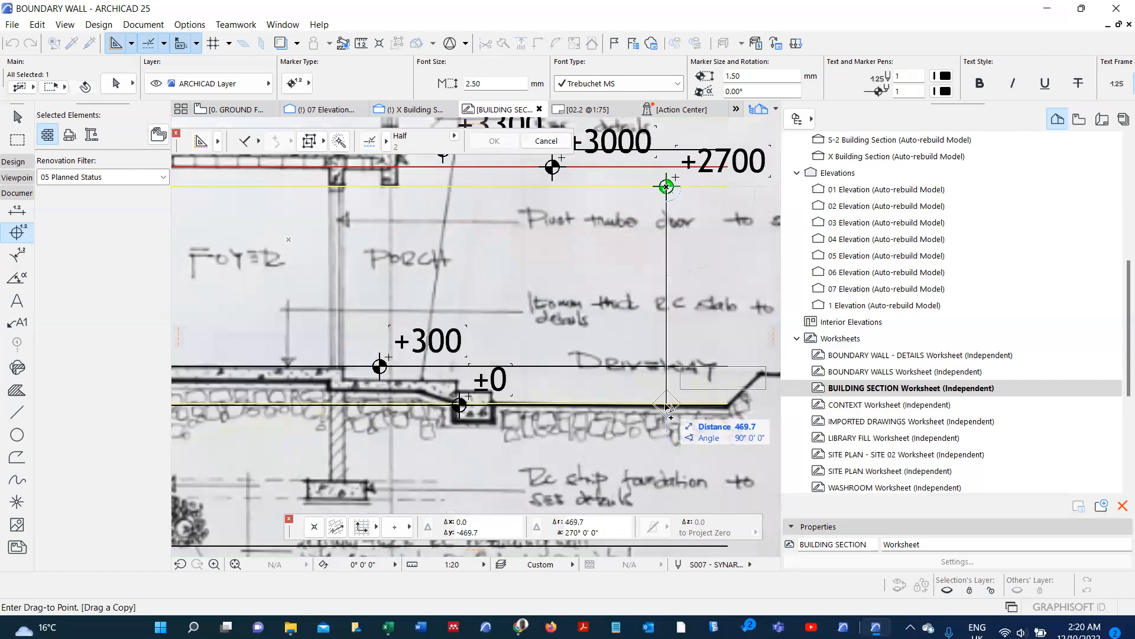
left_click(663, 404)
scroll(660, 396, "down", 2)
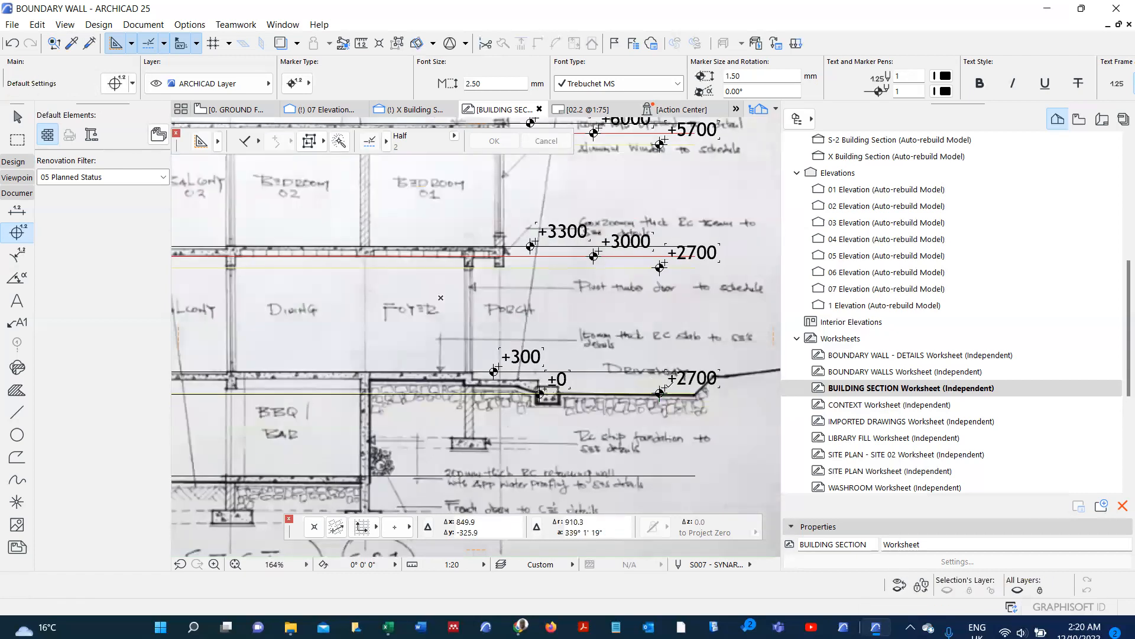
- Change the custom text of the level dimension on the yellow line below +300 to -300
left_click(667, 386)
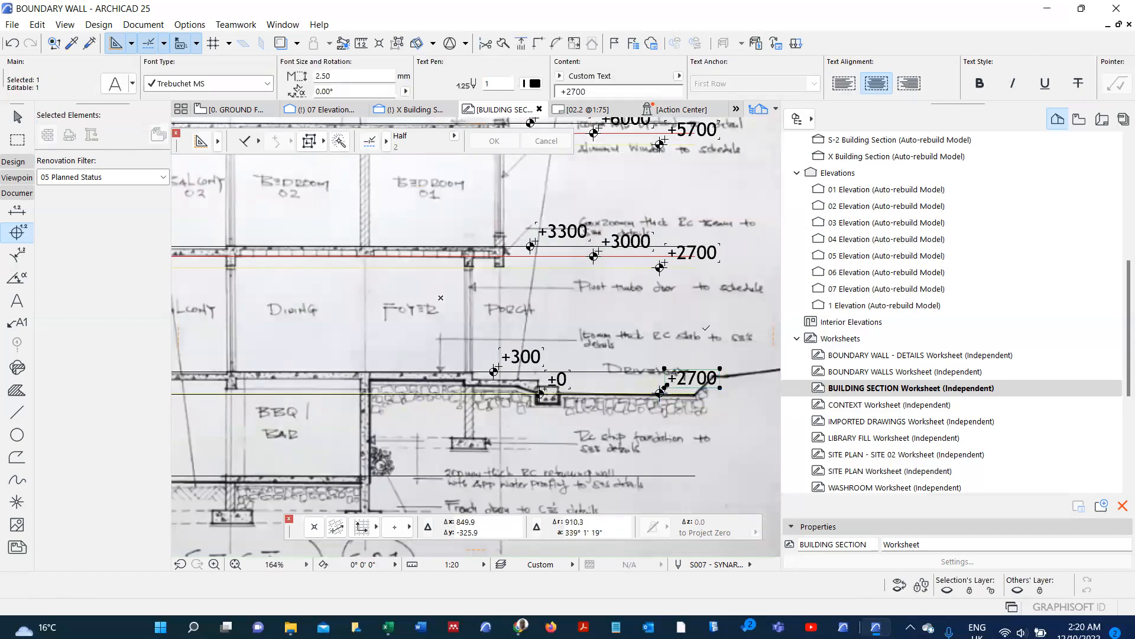
key("ctrl+t")
left_click_drag(467, 190, 424, 184)
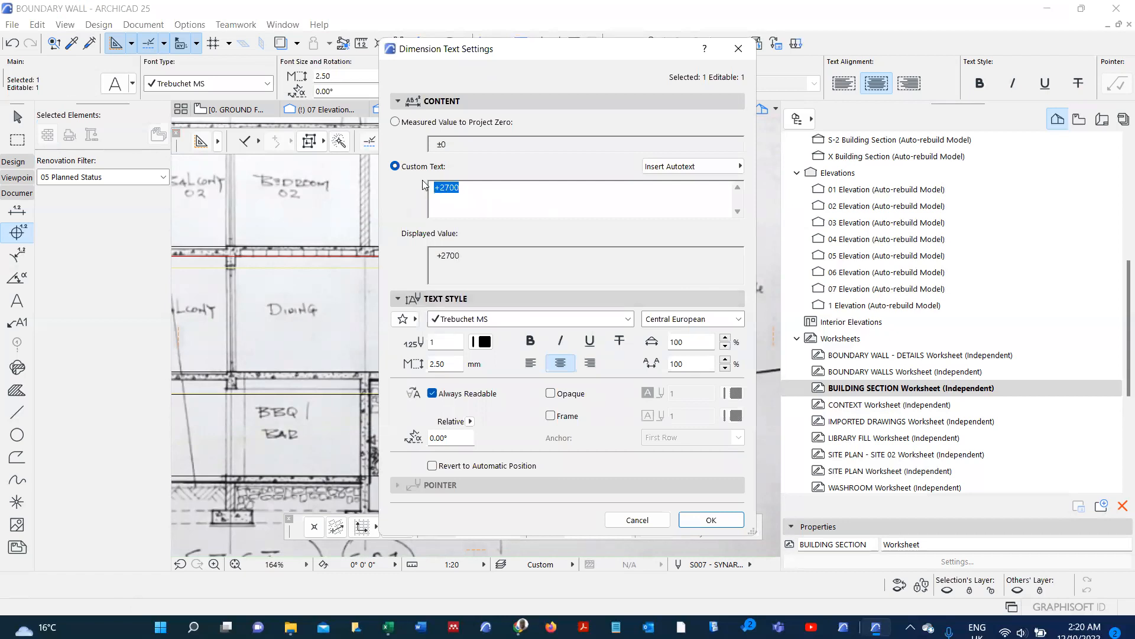
type("-300")
left_click(711, 519)
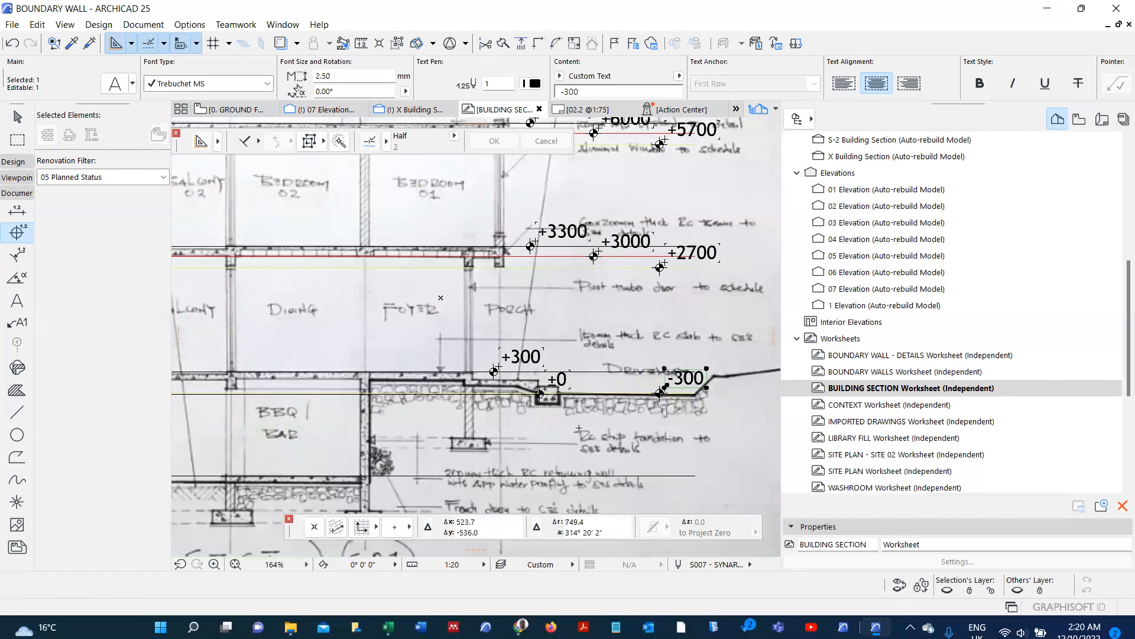
scroll(473, 395, "up", 7)
scroll(418, 363, "down", 4)
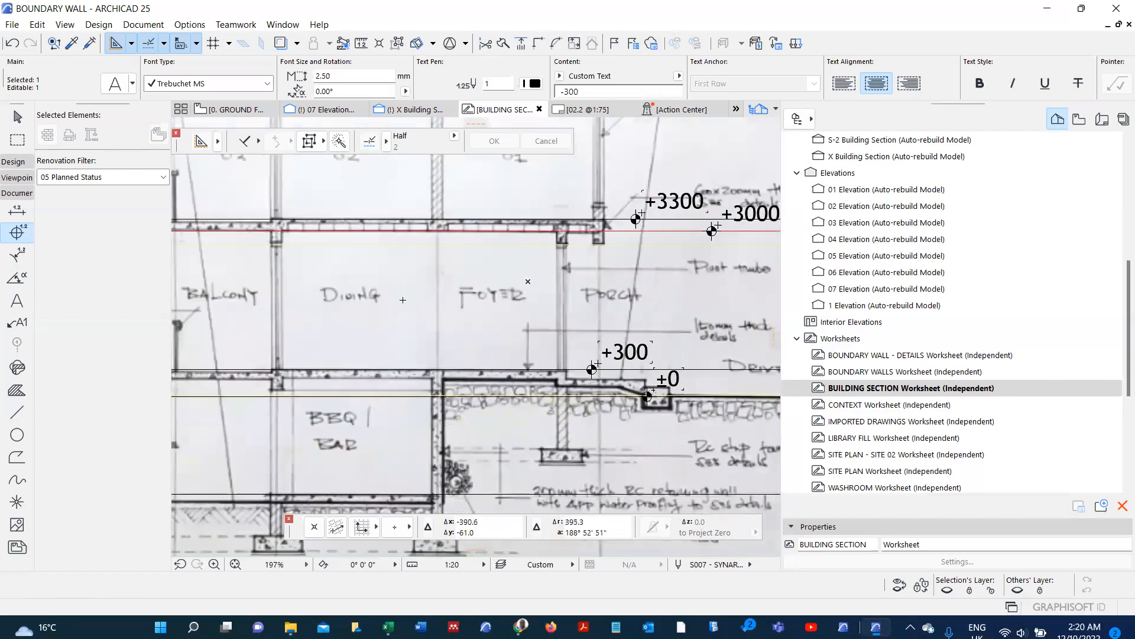
key("Escape")
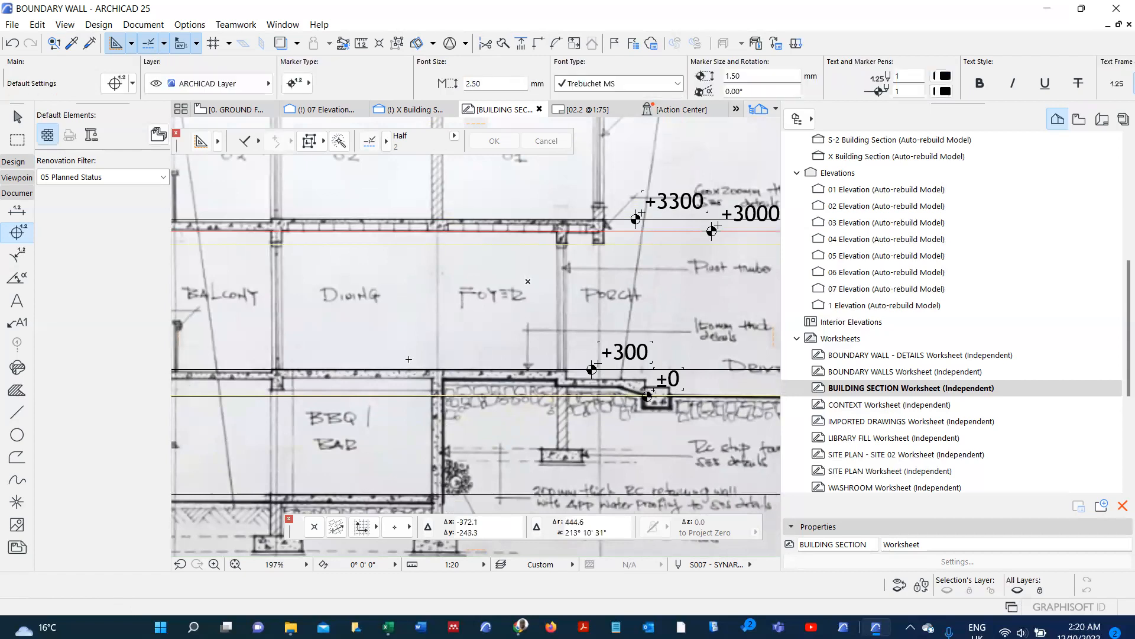
- Copy the red slab underside line vertically down, using the +3300 floor line as reference and the +300 floor line as destination
left_click(632, 231, "shift")
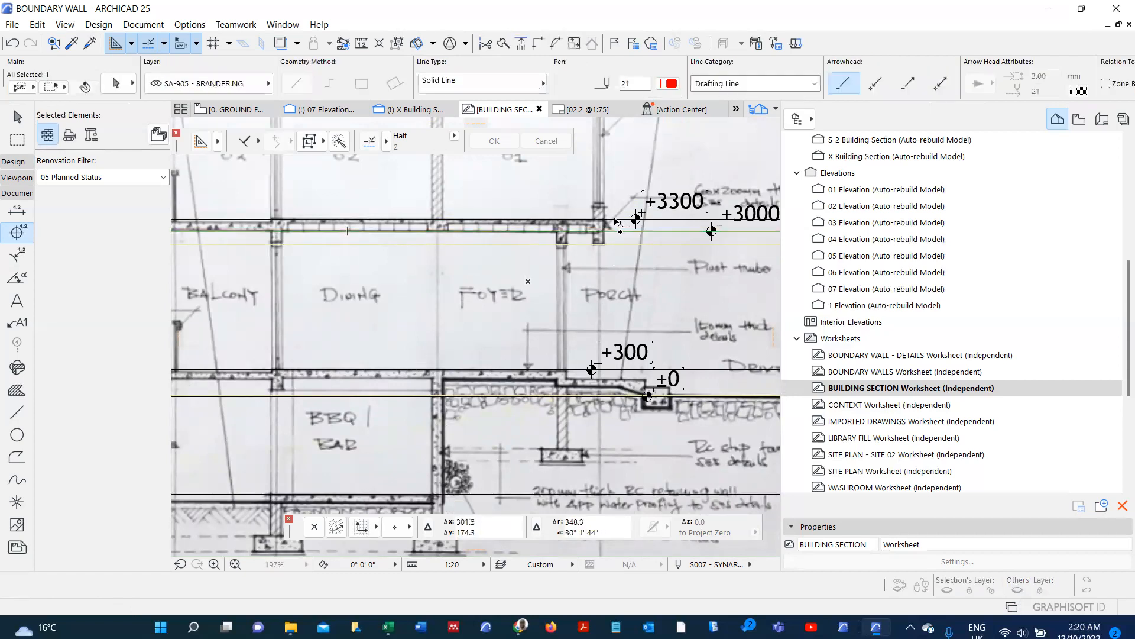
key("ctrl+shift+d")
left_click(614, 219)
scroll(617, 374, "up", 2)
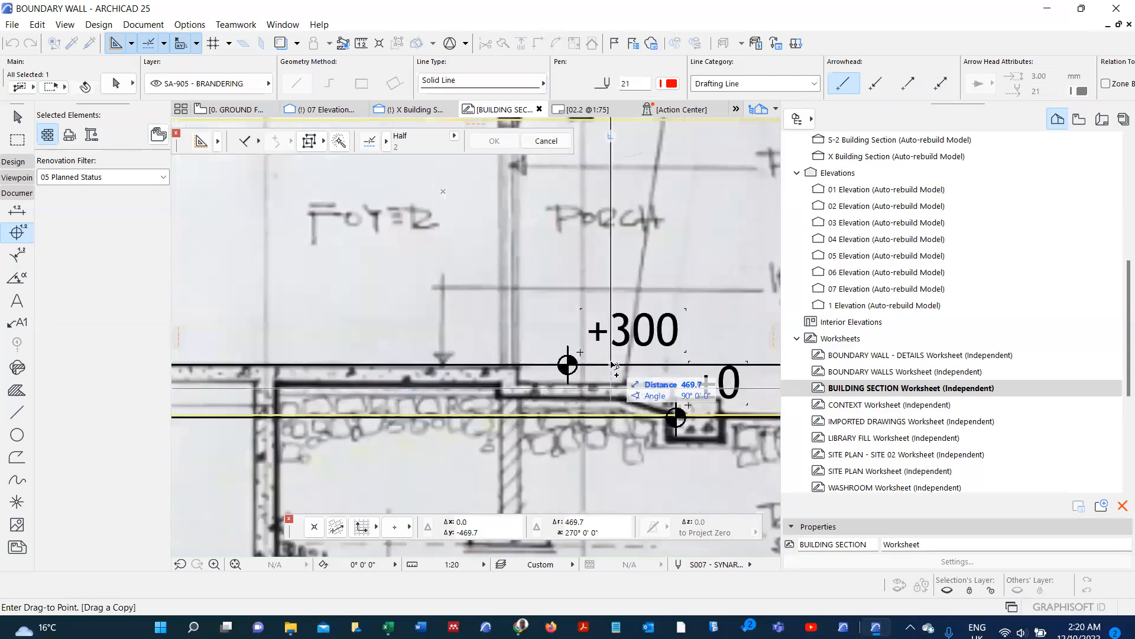
left_click(614, 368)
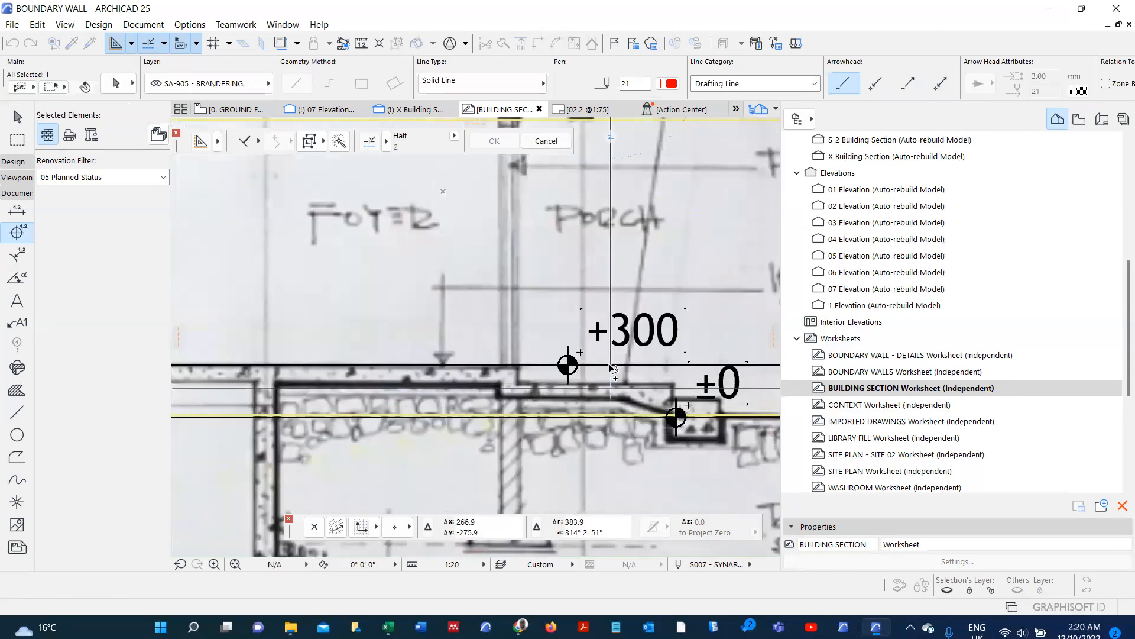
scroll(615, 368, "down", 2)
scroll(509, 382, "down", 1)
scroll(473, 382, "up", 2)
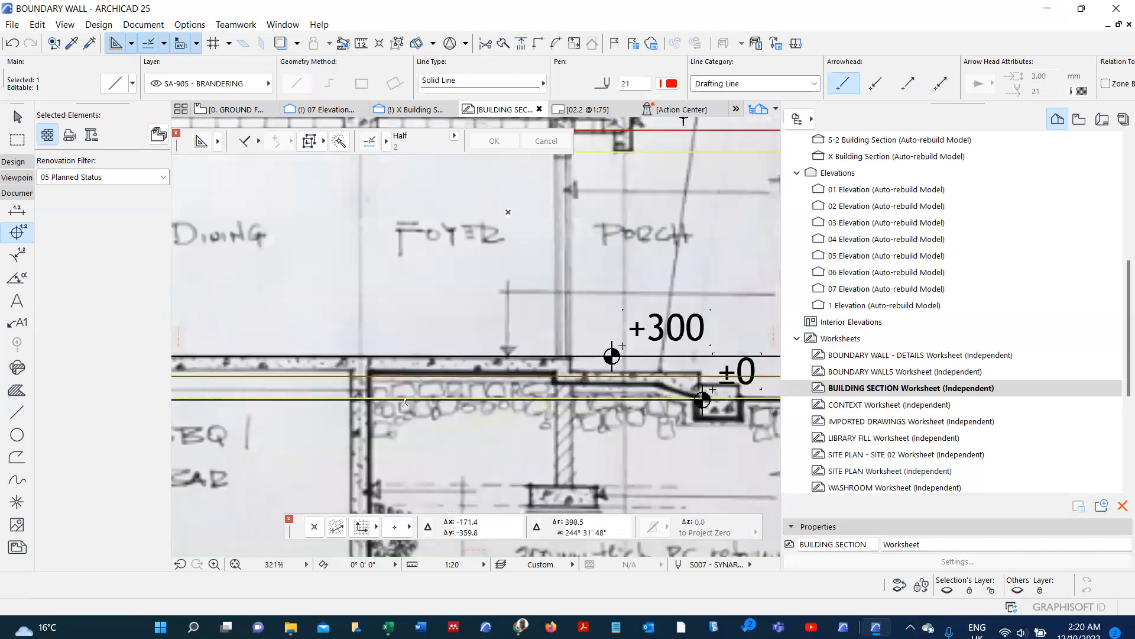
- Move the copied red line up by about 16 onto the underside of the sketched ground floor slab
key("ctrl+d")
scroll(362, 393, "up", 3)
left_click(348, 362)
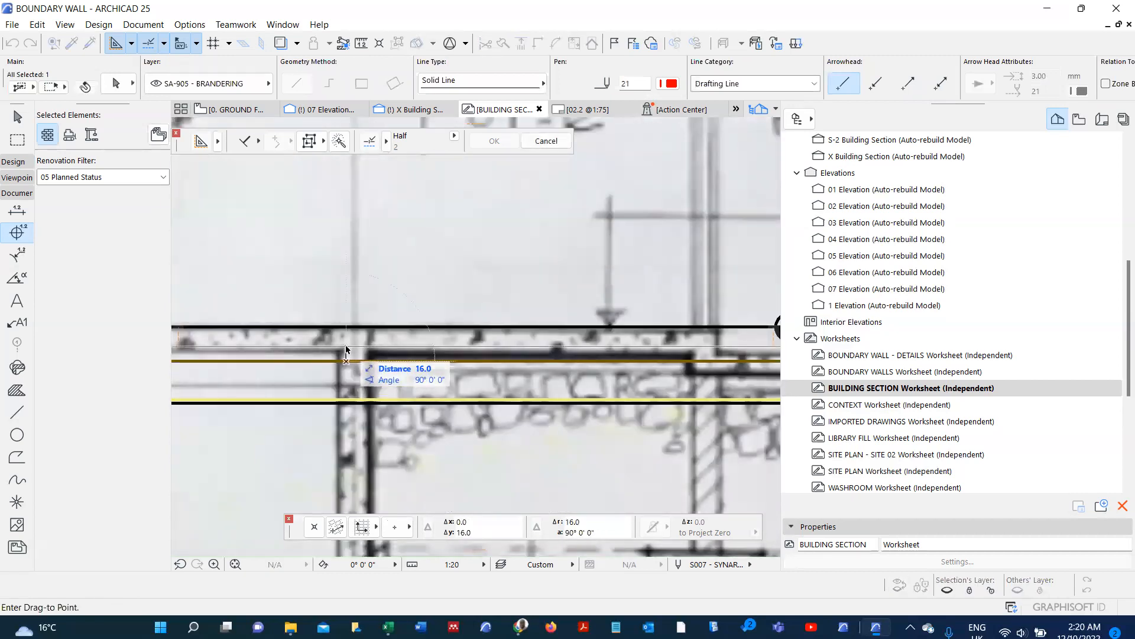
left_click(348, 349)
scroll(348, 349, "down", 4)
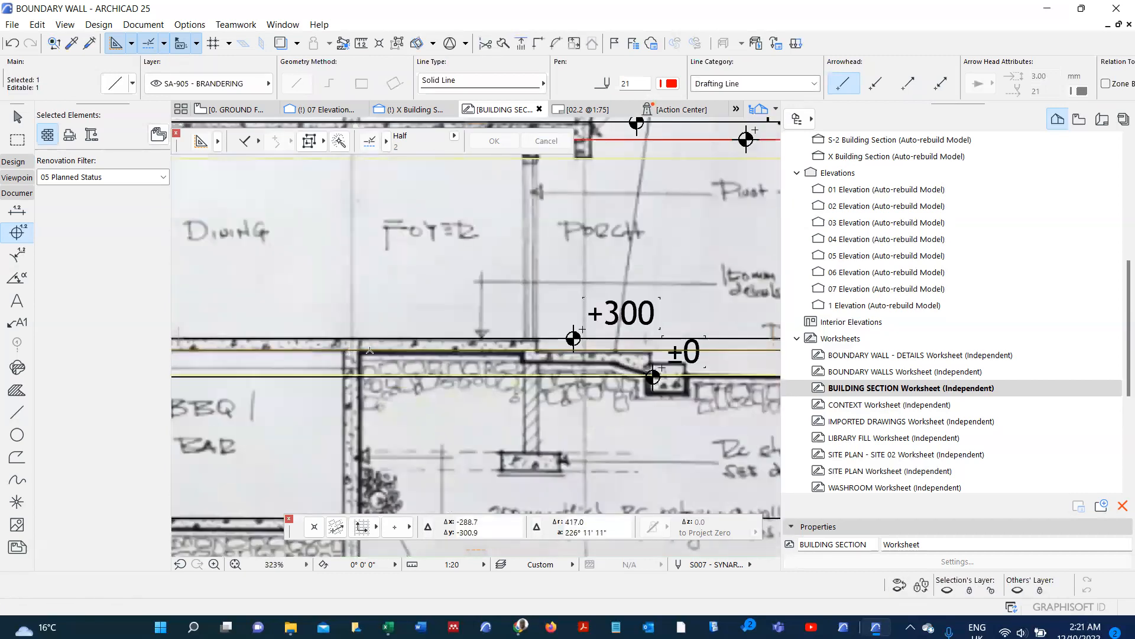
scroll(608, 339, "up", 3)
key("Escape")
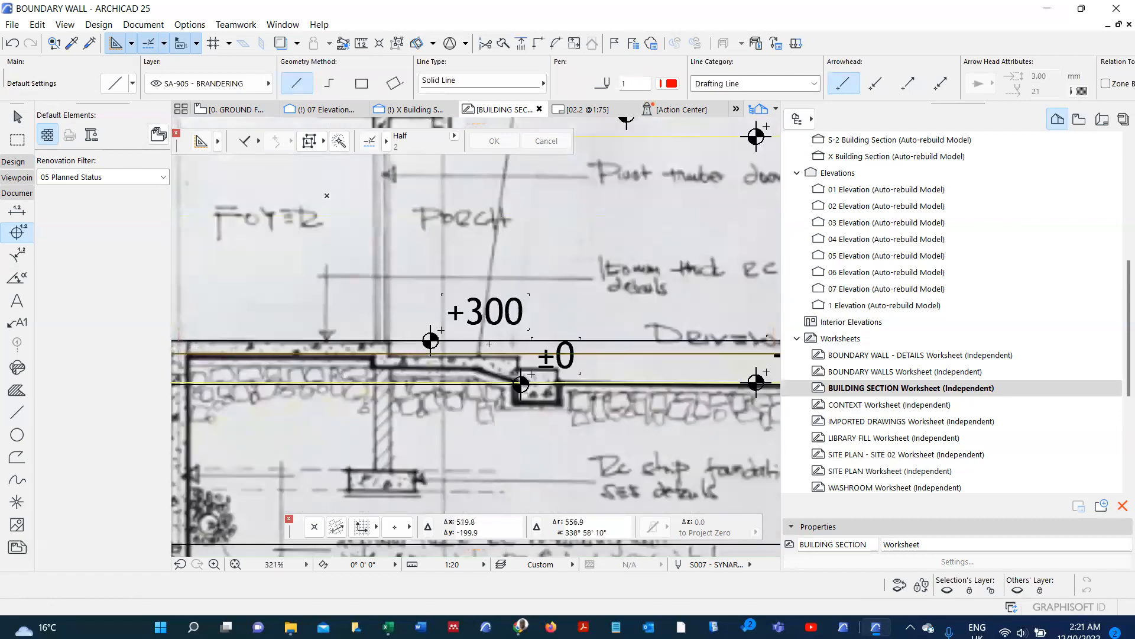
- Copy the +3000 level dimension vertically down onto the red slab underside line below the +300 level
scroll(484, 345, "down", 3)
left_click(553, 236, "shift")
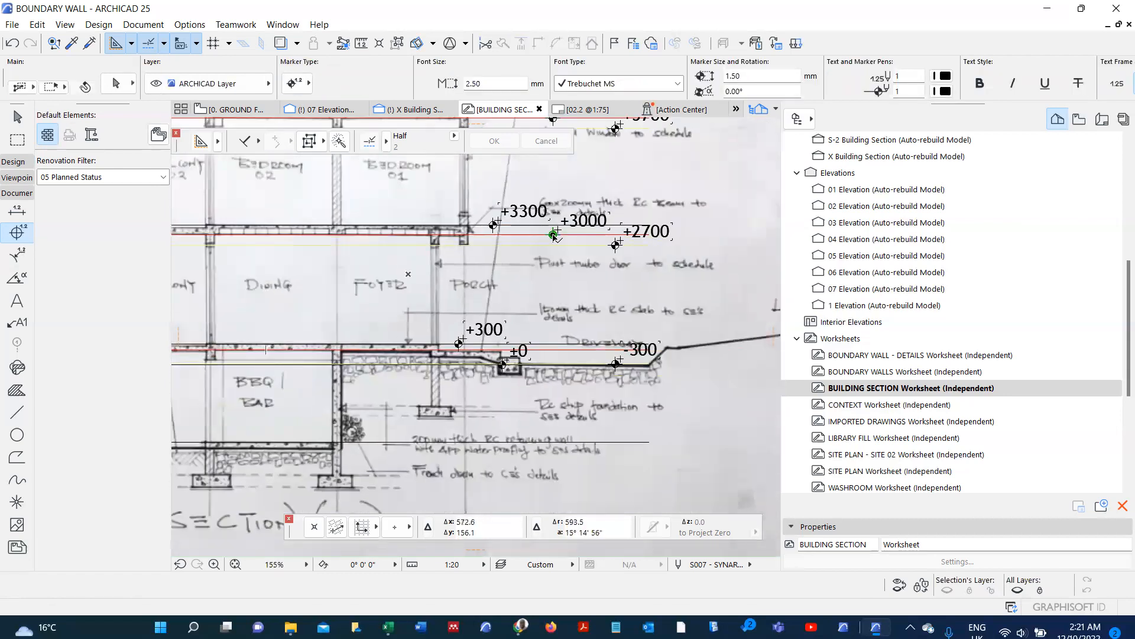
key("ctrl+shift+d")
left_click(552, 235)
scroll(553, 341, "up", 2)
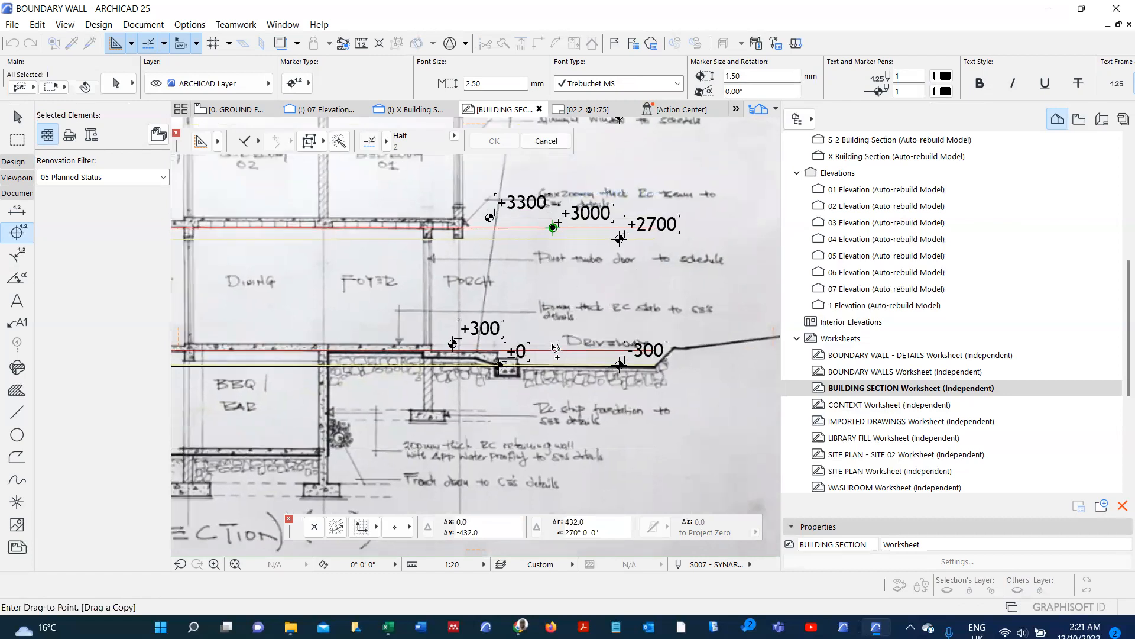
left_click(553, 356)
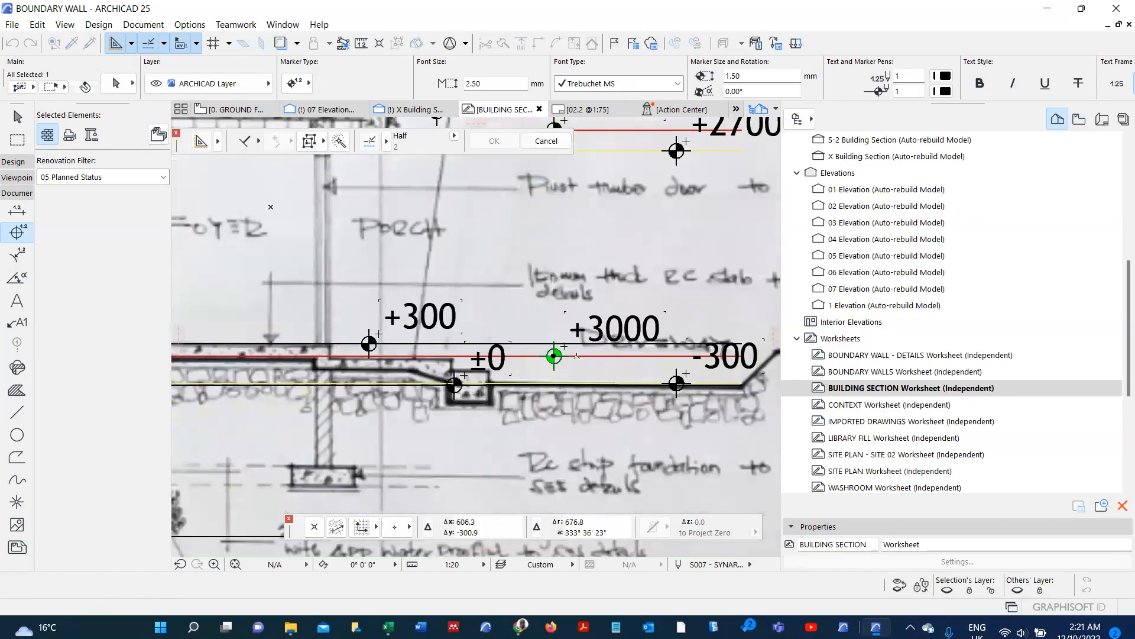
key("ctrl+t")
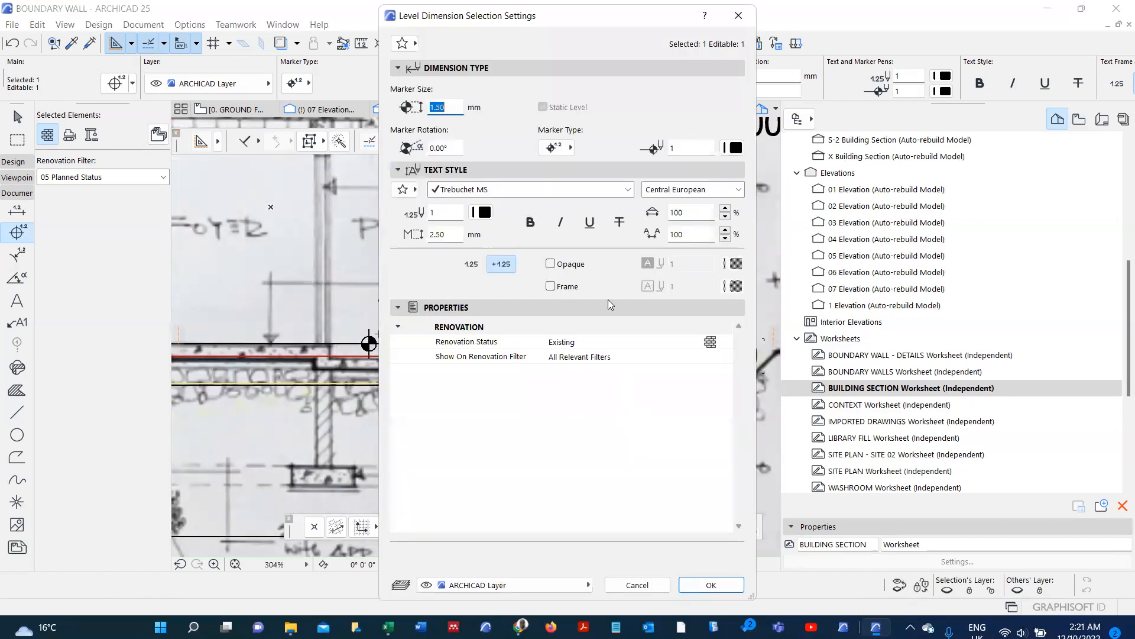
key("Return")
key("Escape")
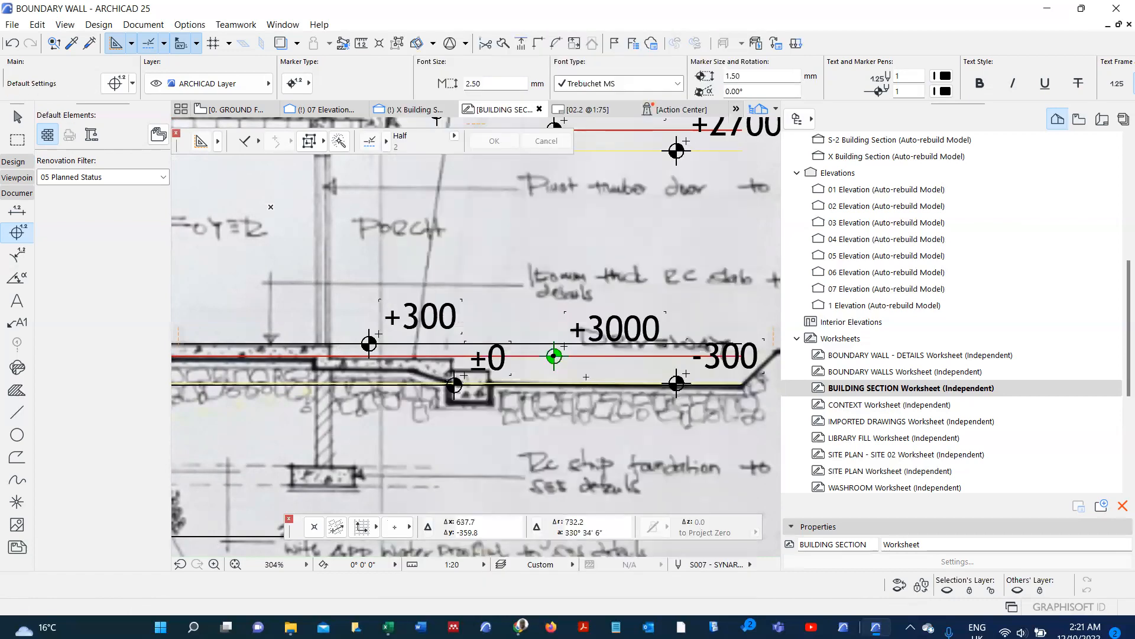
- Change the custom text of the copied level dimension on the ground floor slab underside line to +100
left_click(569, 345)
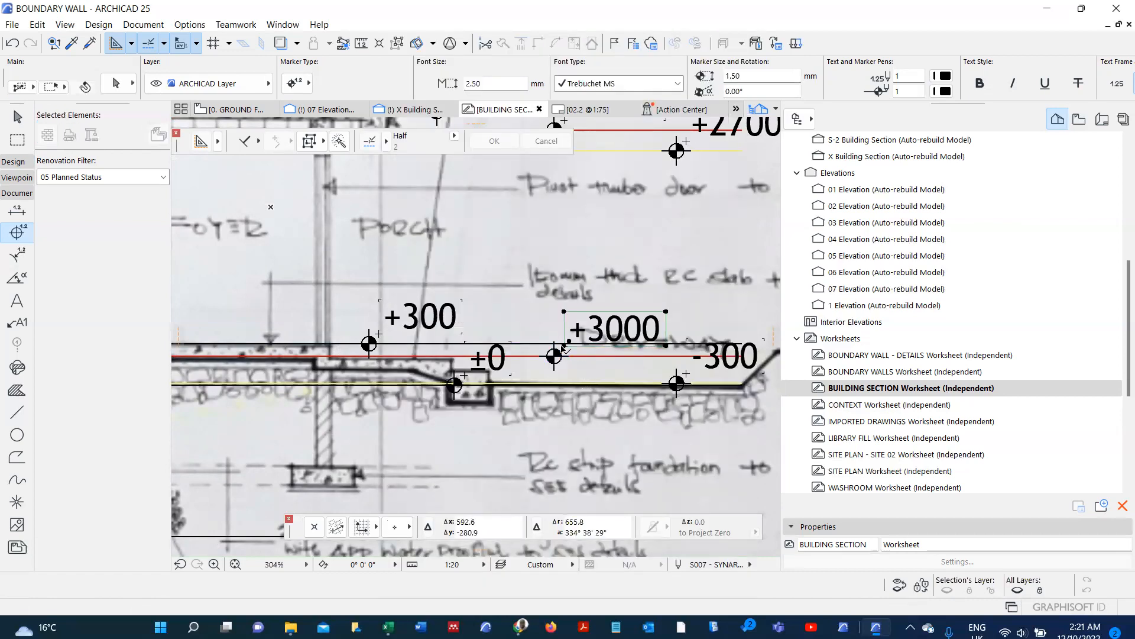
double_click(608, 322)
left_click_drag(461, 188, 445, 187)
type("100")
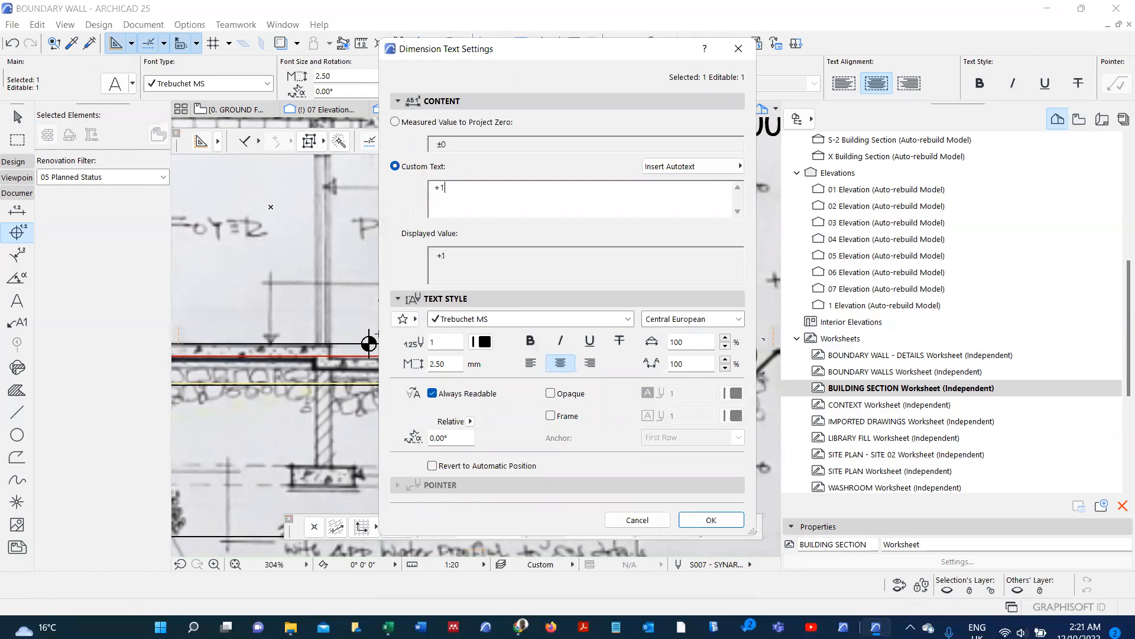
left_click(711, 520)
- Place a level dimension on the lower ground floor line in the terrace area of the section
scroll(504, 324, "down", 5)
scroll(504, 324, "down", 4)
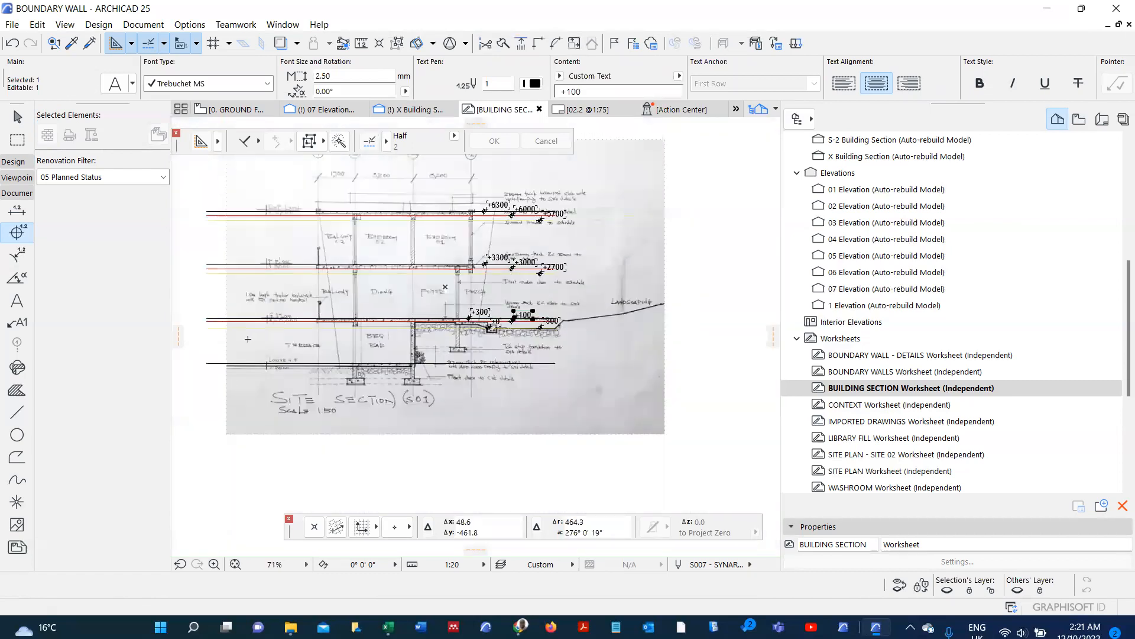
scroll(289, 337, "up", 5)
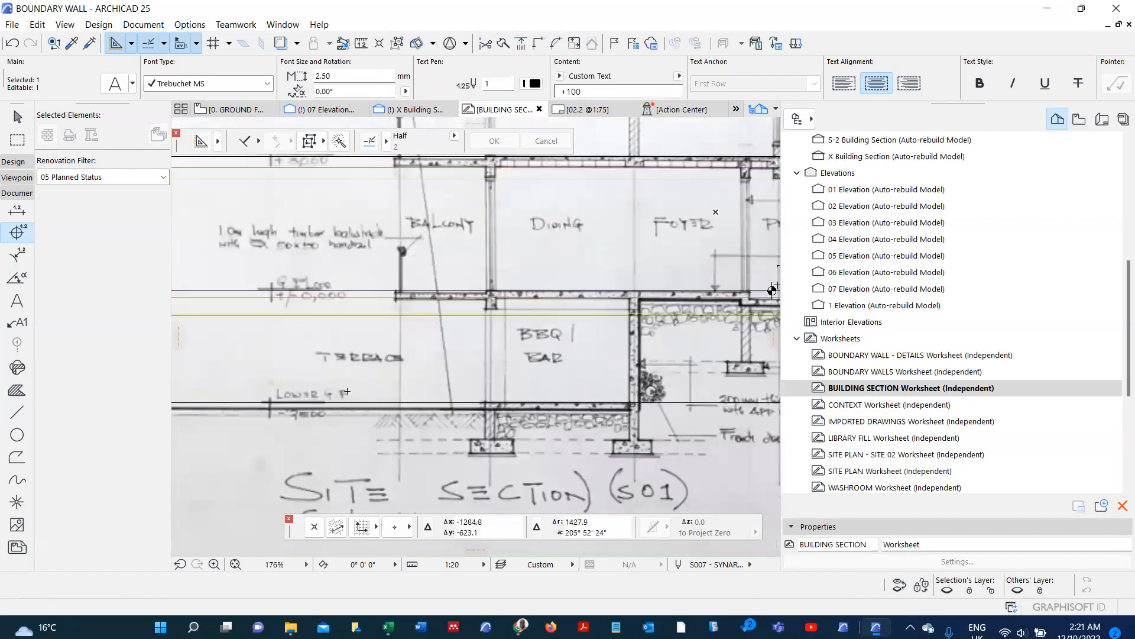
scroll(299, 348, "down", 1)
scroll(373, 352, "down", 2)
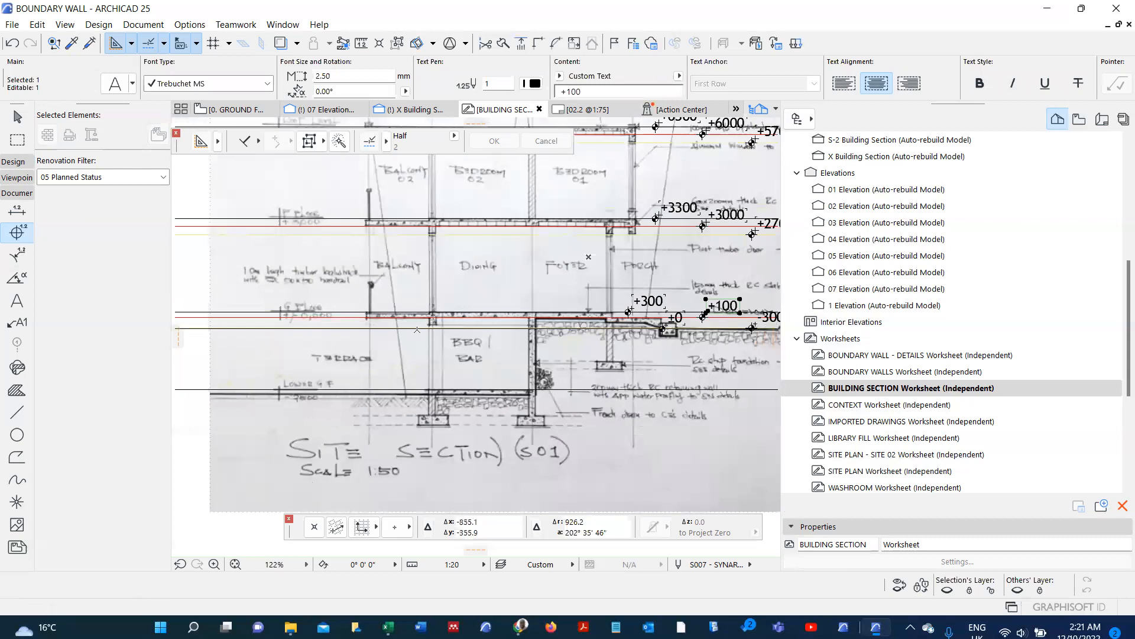
scroll(640, 320, "up", 5)
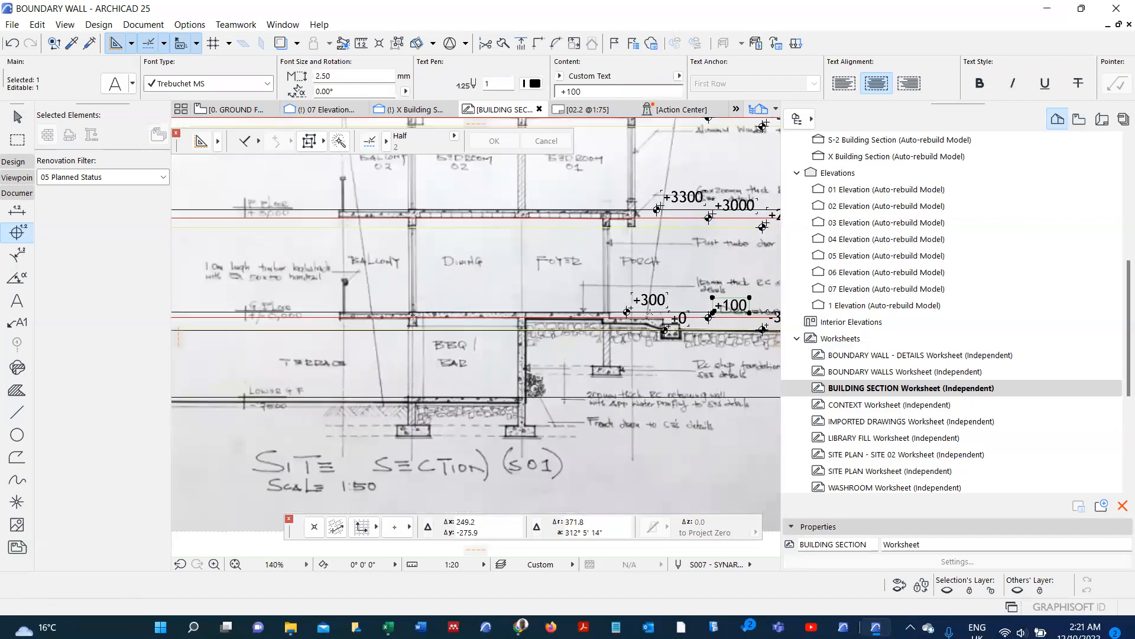
scroll(640, 320, "down", 3)
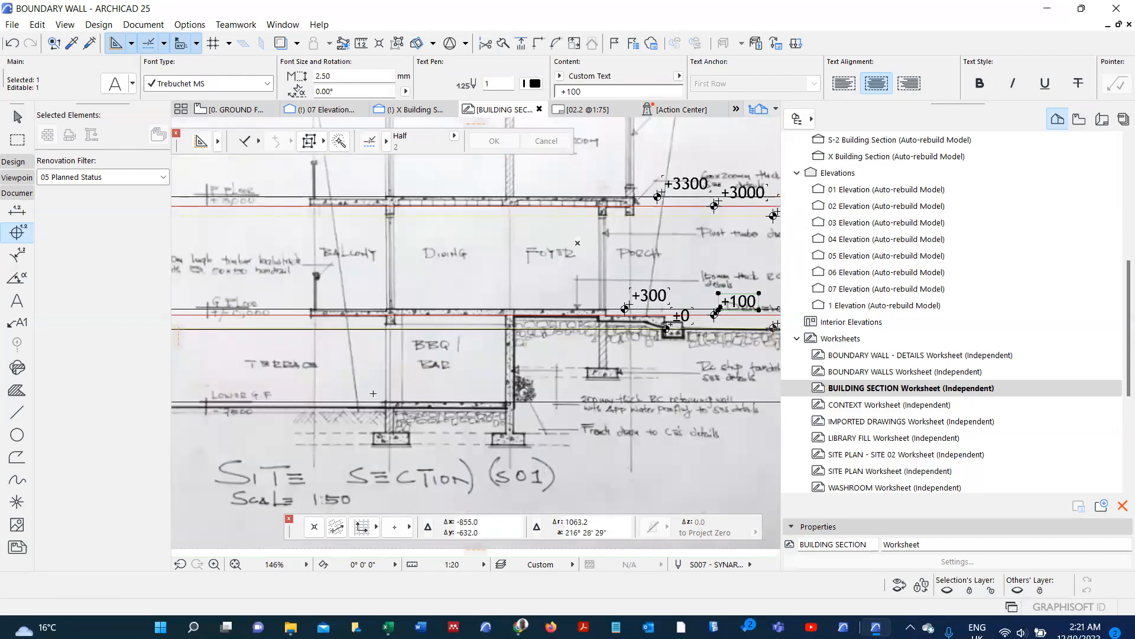
key("Escape")
scroll(325, 402, "up", 5)
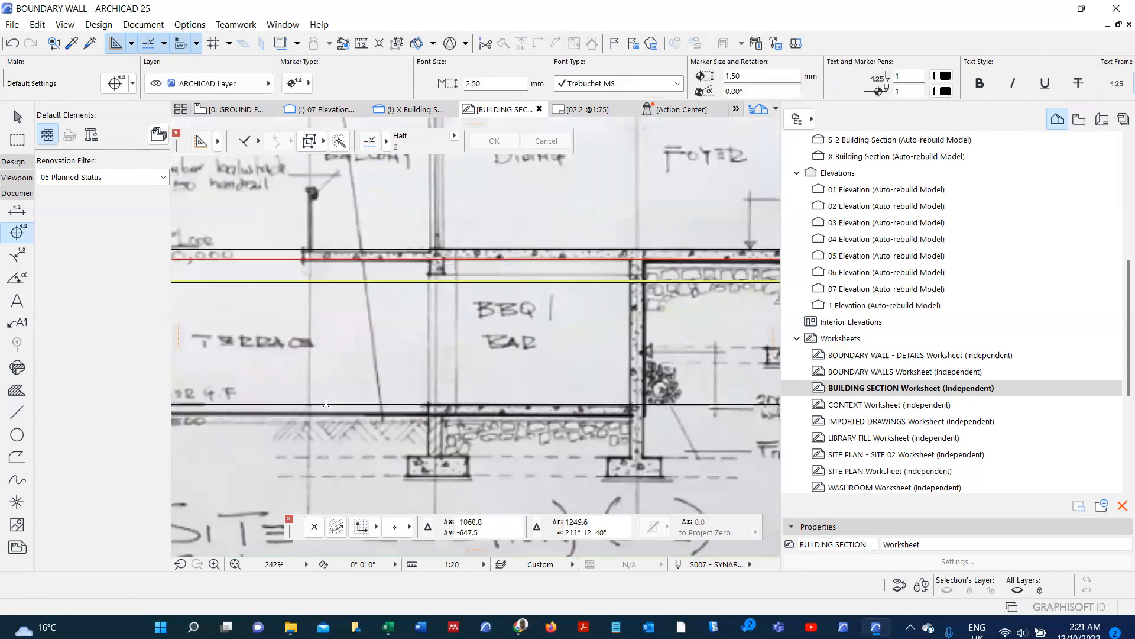
left_click(326, 404)
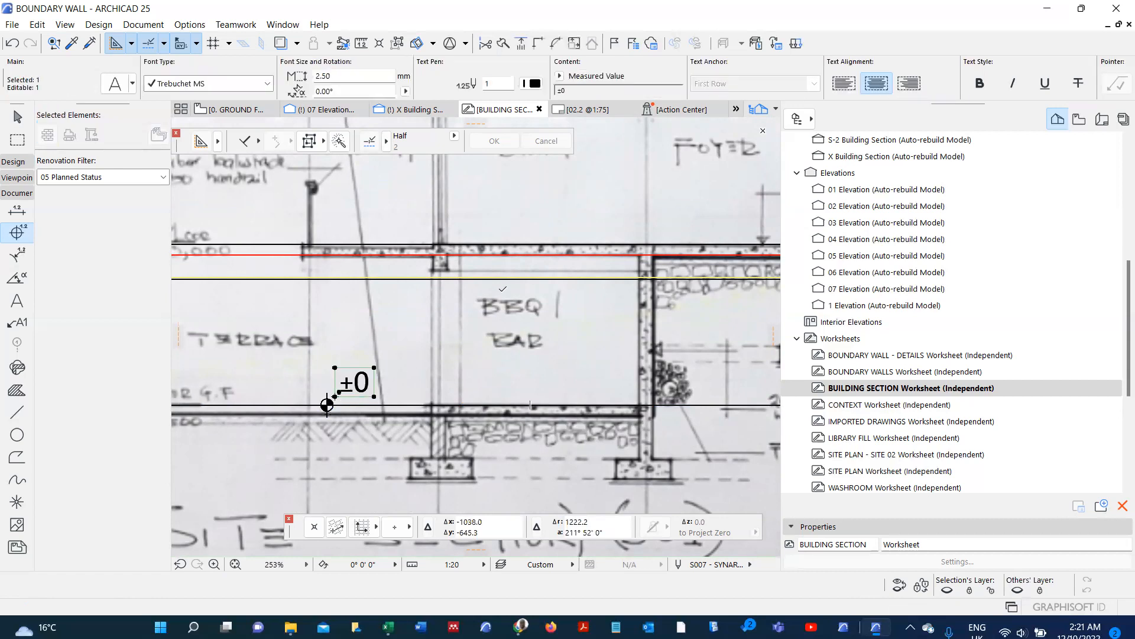
- Replace the measured value of the lower ground floor level dimension with the custom text -2700
key("ctrl+t")
double_click(467, 188)
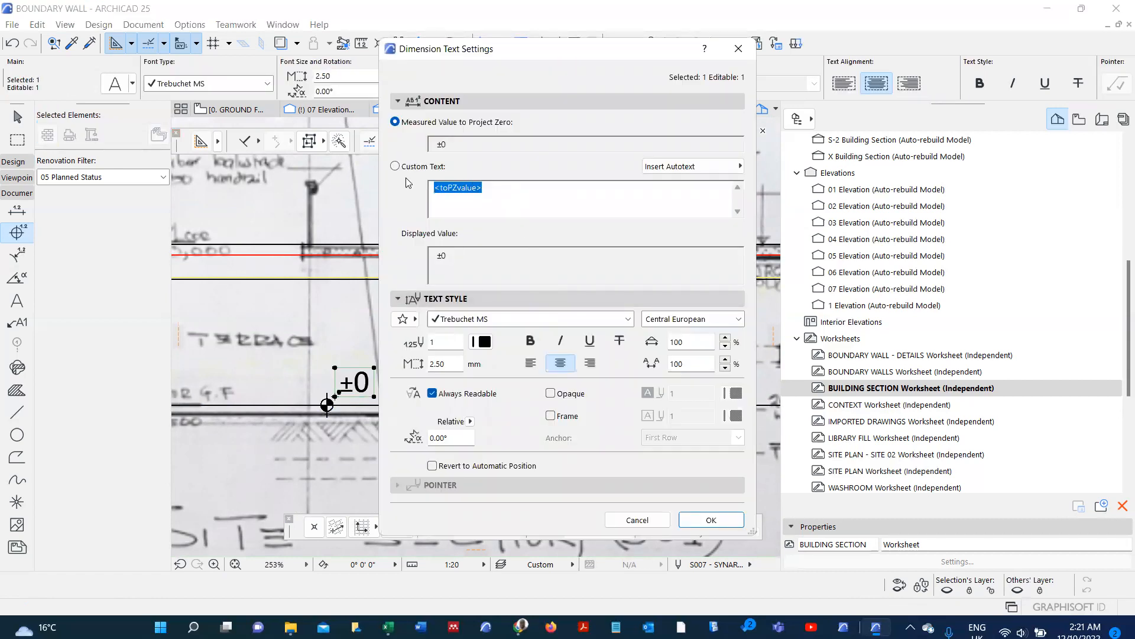
type("-270")
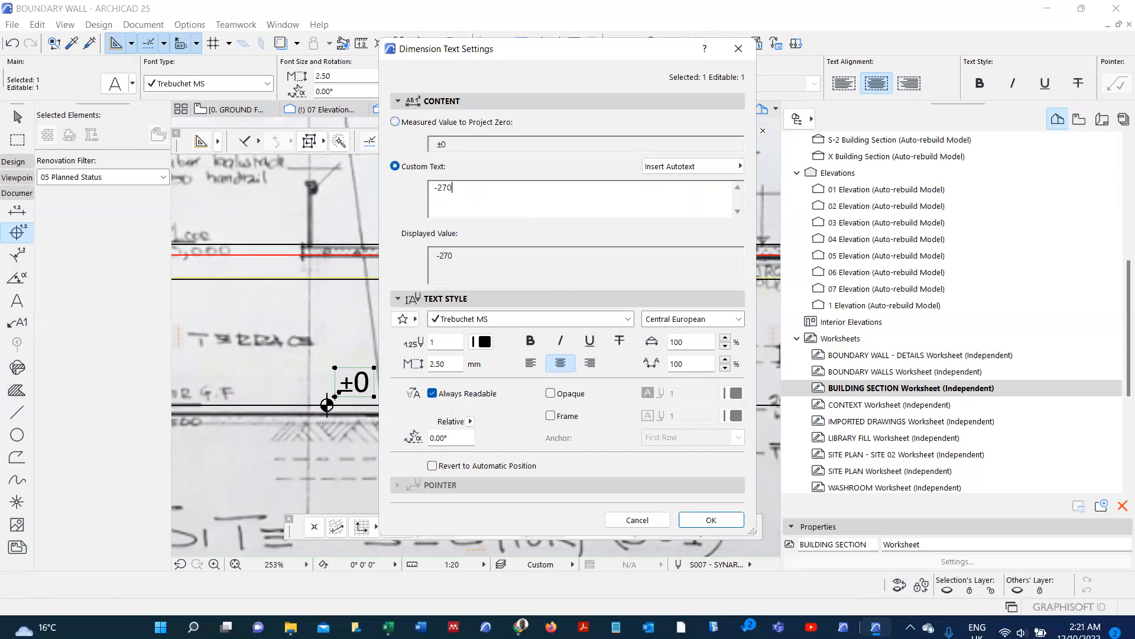
type("0")
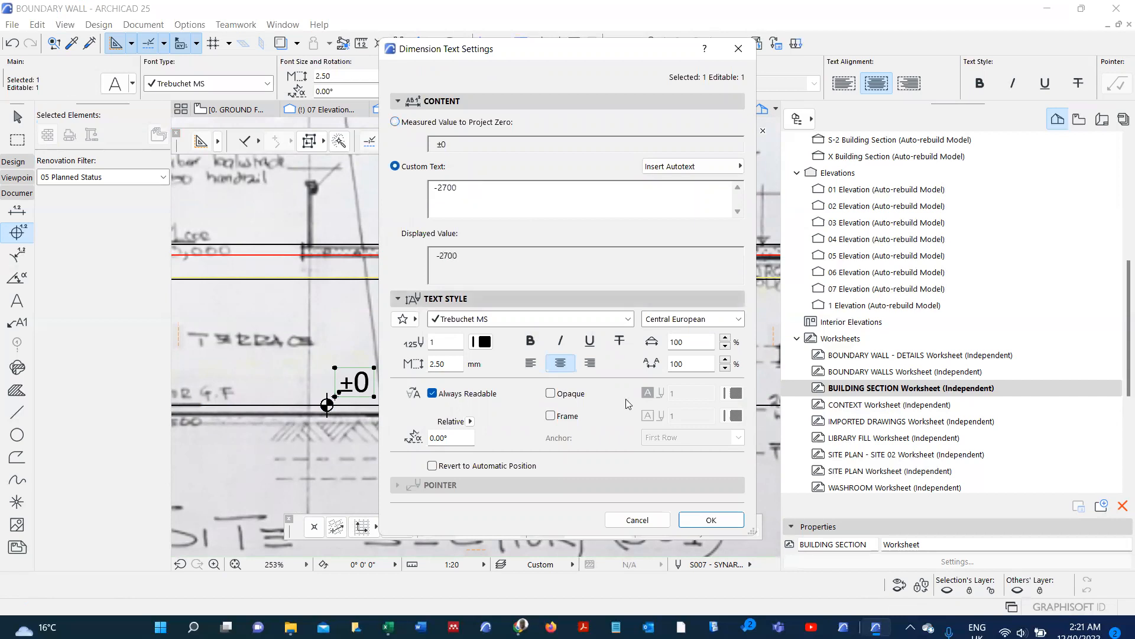
left_click(712, 520)
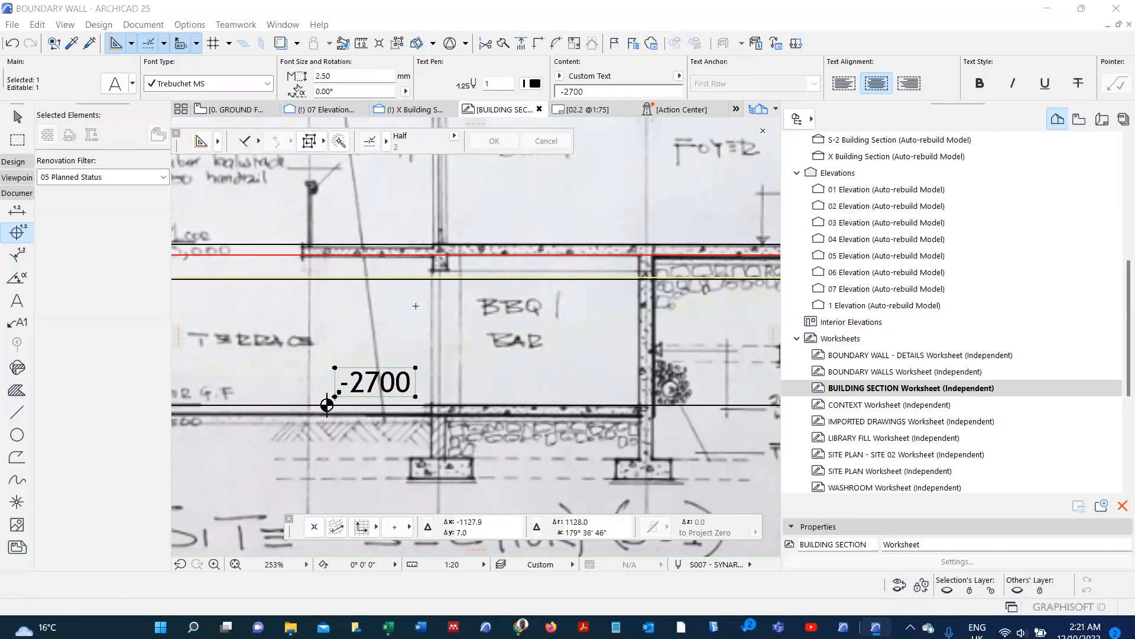
- Copy the -2700 floor line down onto the underside of the sketched lower ground floor slab
scroll(407, 340, "down", 4)
scroll(356, 395, "up", 5)
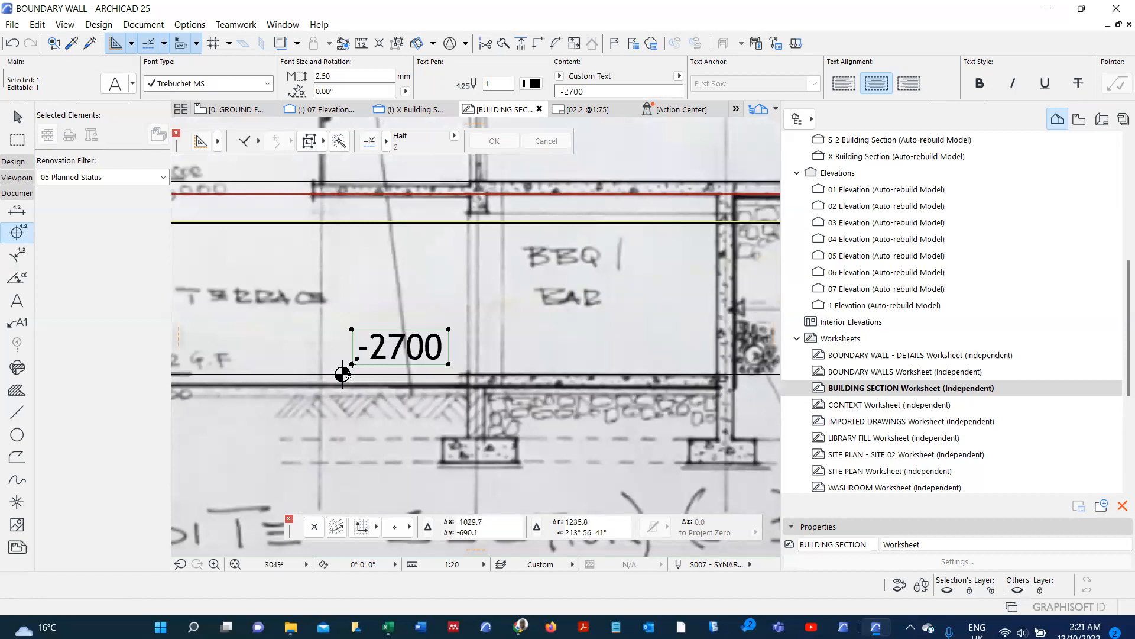
key("Escape")
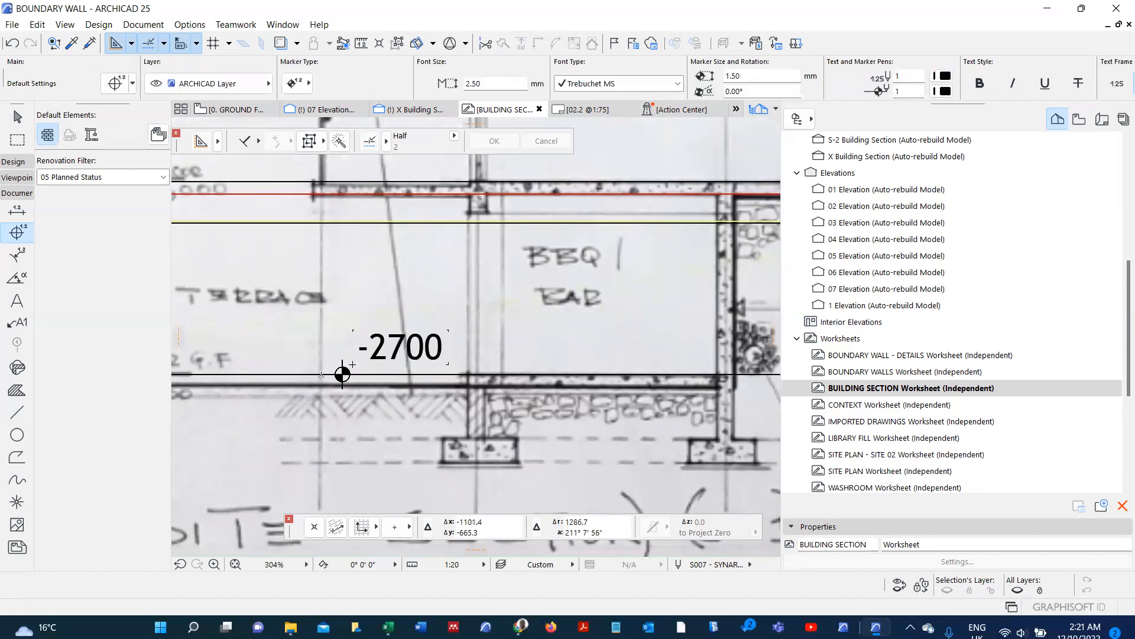
left_click(325, 379, "shift")
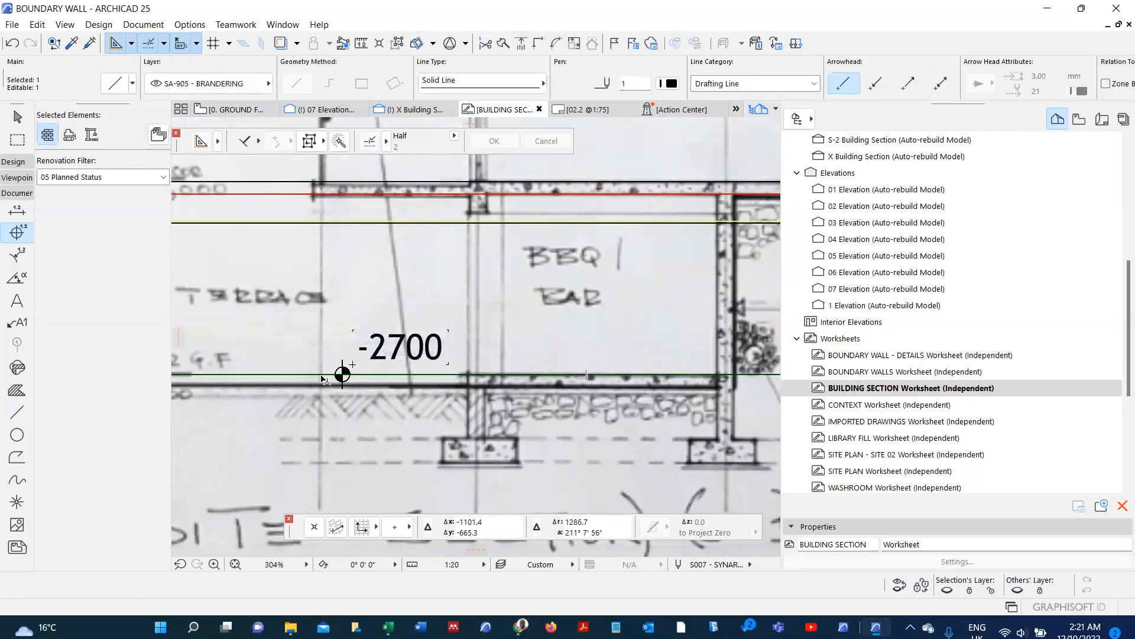
left_click(321, 375)
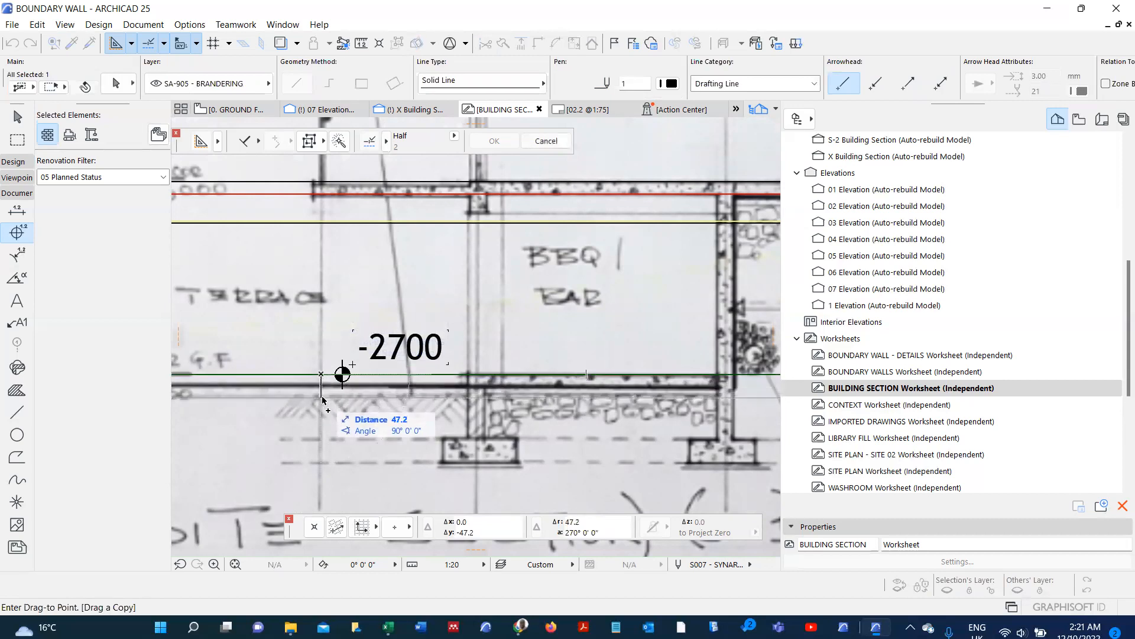
key("Tab")
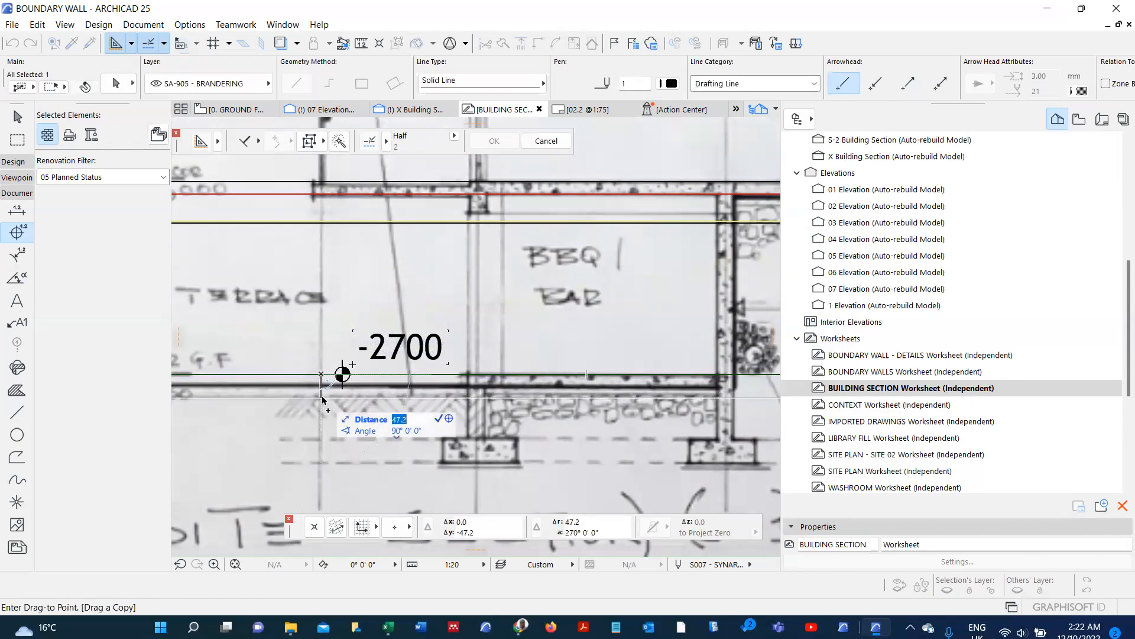
key("Escape")
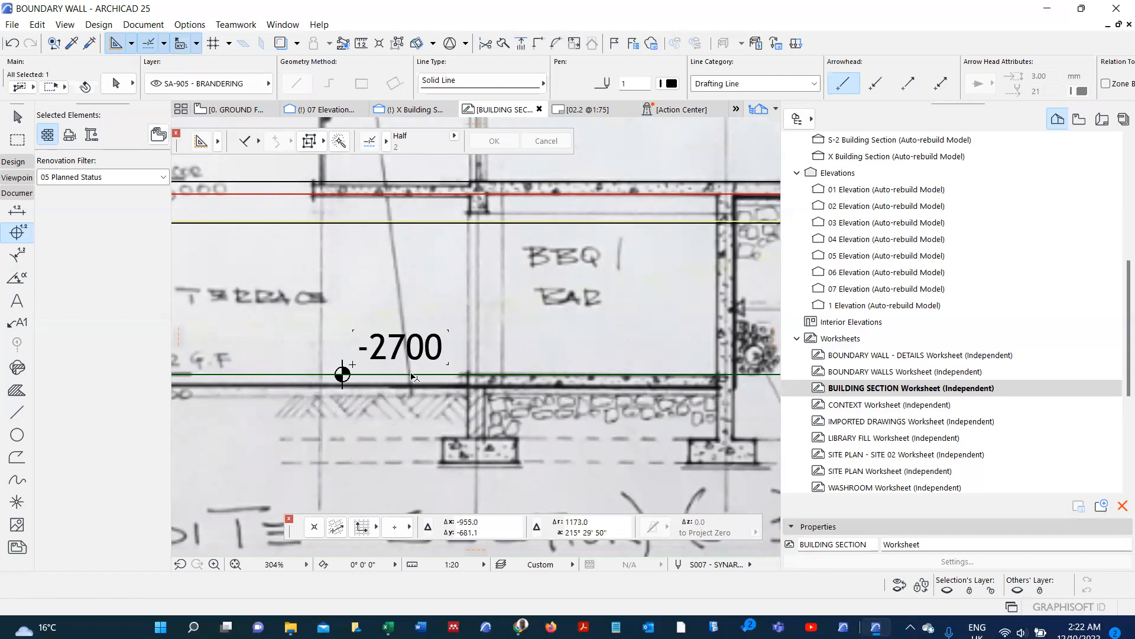
key("ctrl+shift+d")
left_click(428, 374)
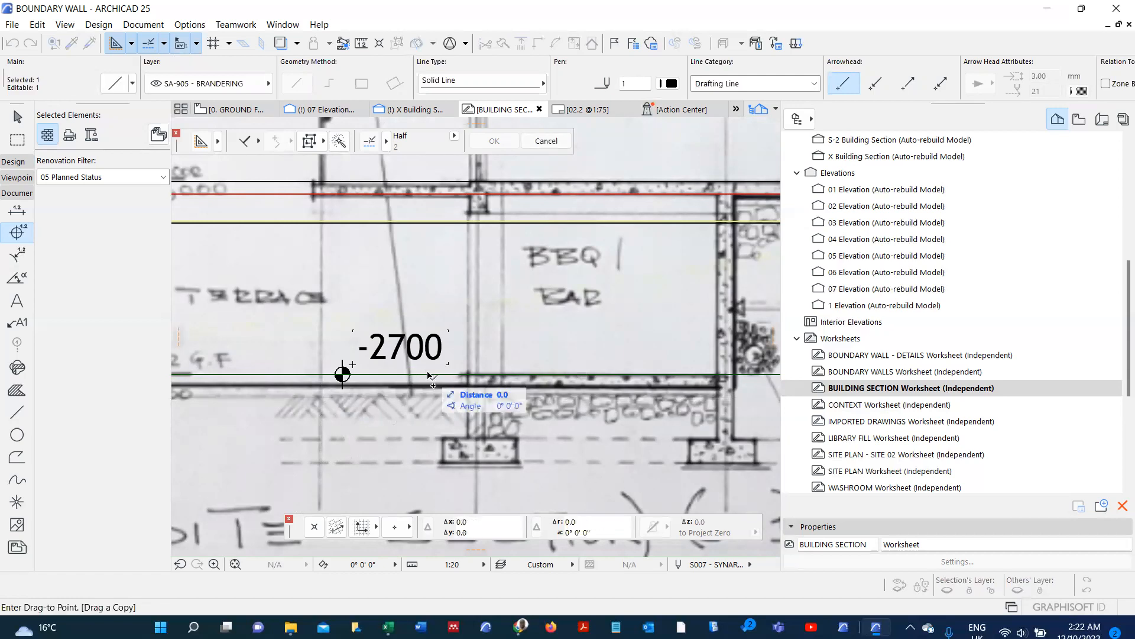
left_click(461, 391)
scroll(370, 404, "down", 3)
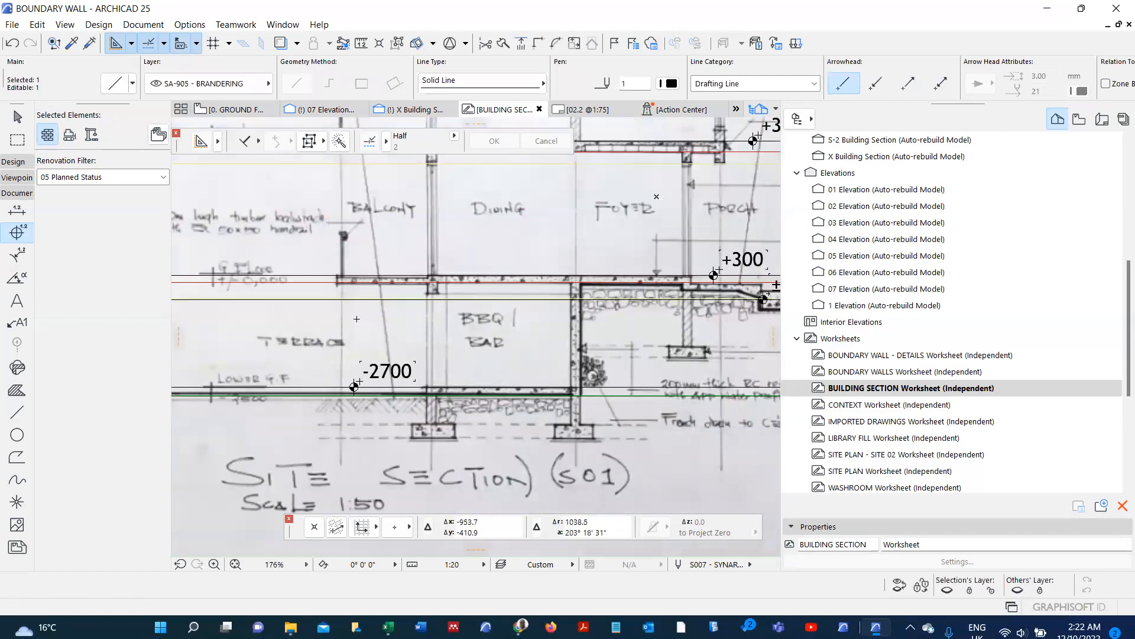
key("Escape")
- Transfer the settings of the red ground floor slab underside line to the copied line below the -2700 level
scroll(355, 387, "up", 4)
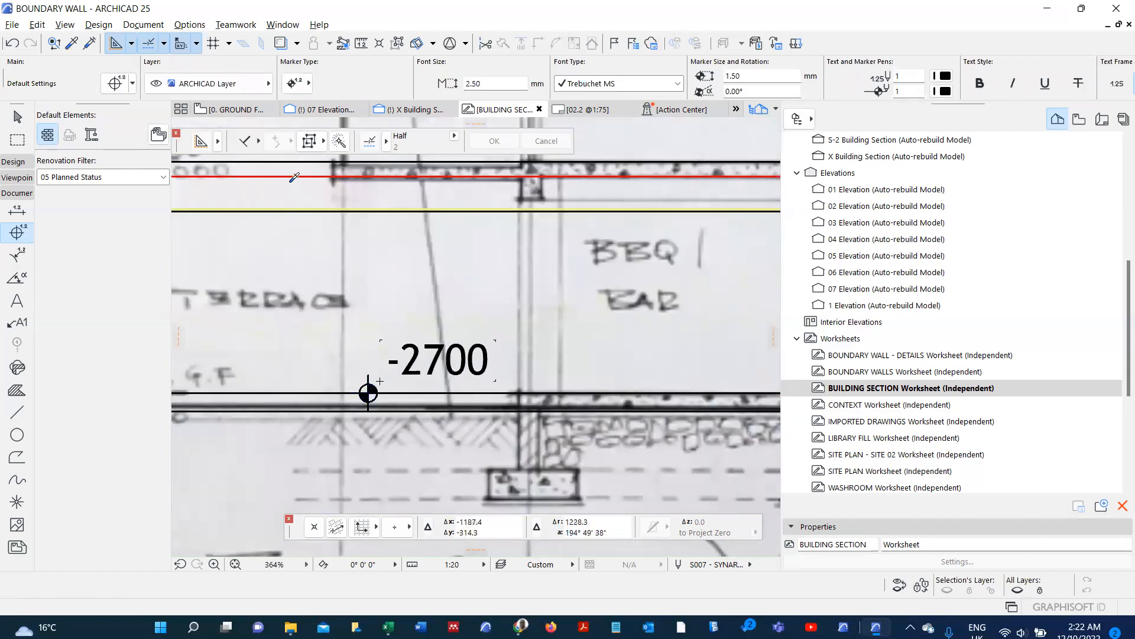
left_click(293, 173, "alt")
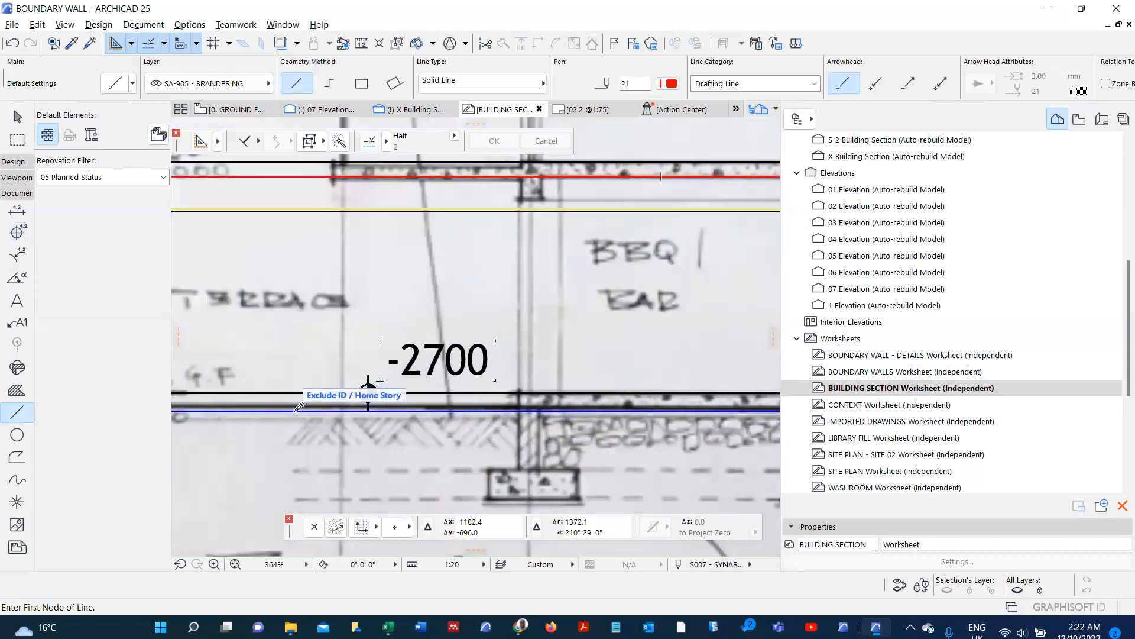
left_click(299, 408, "ctrl+alt")
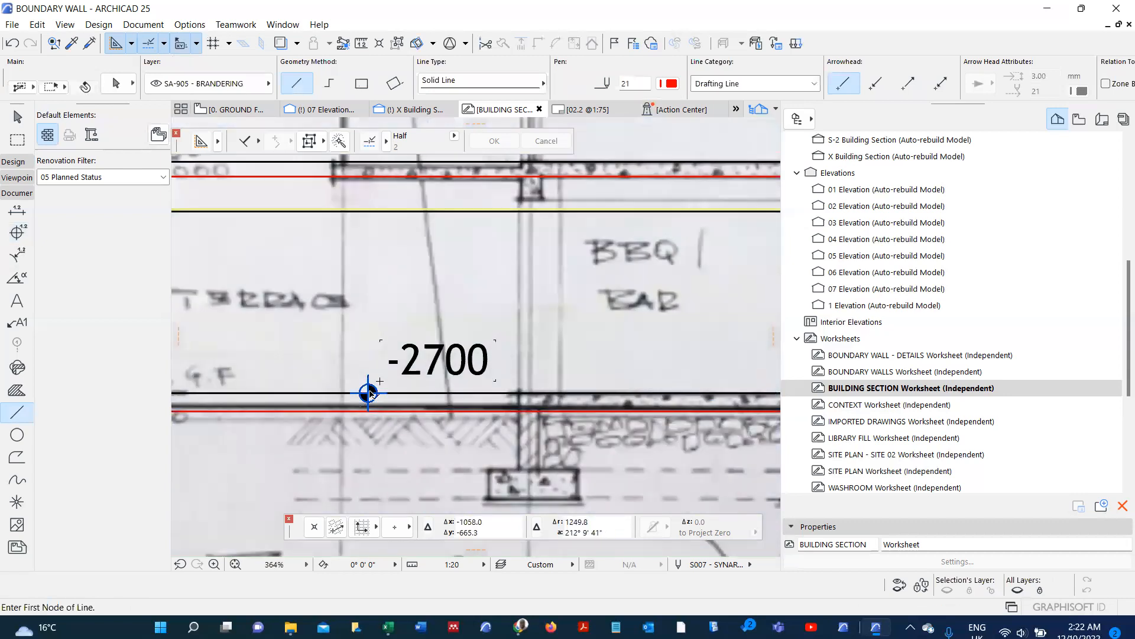
- Copy the -2700 level dimension onto the red lower ground floor slab underside line, to the left of the original marker
left_click(369, 393, "shift")
key("ctrl+shift+d")
left_click(369, 392)
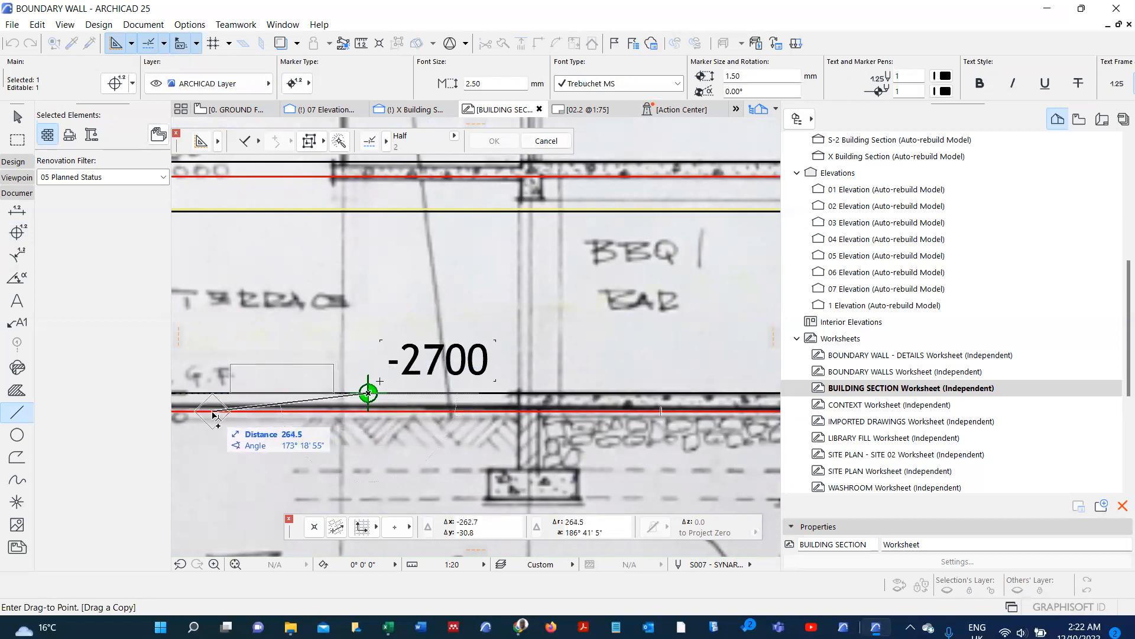
left_click(213, 411)
key("Escape")
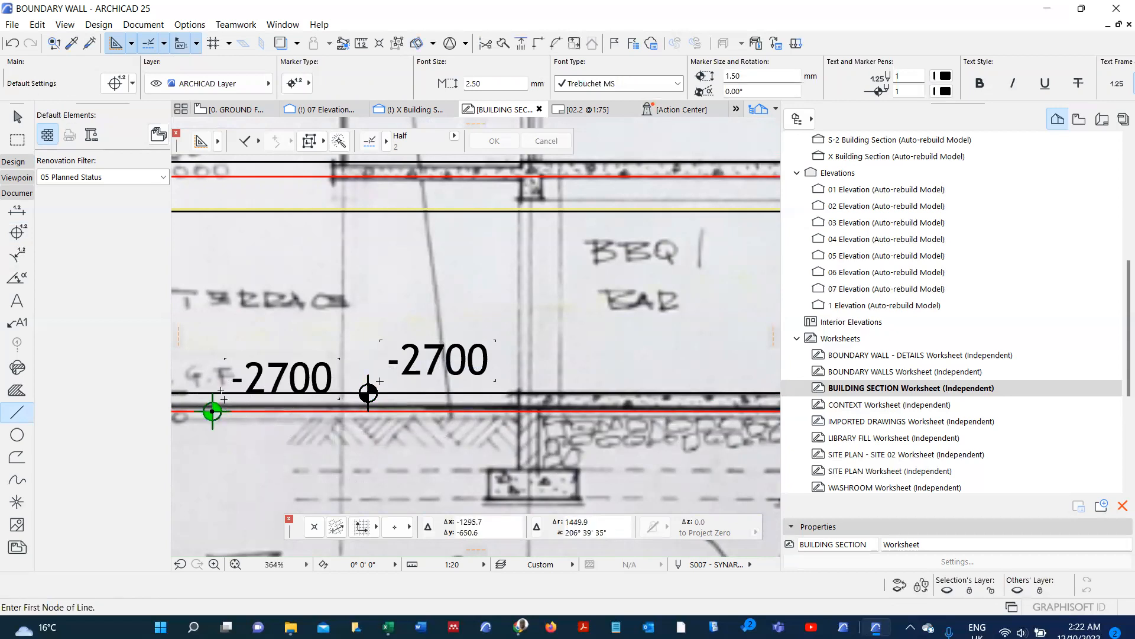
- Change the custom text of the level dimension on the lower ground floor slab underside line to -2900
left_click(229, 402, "shift")
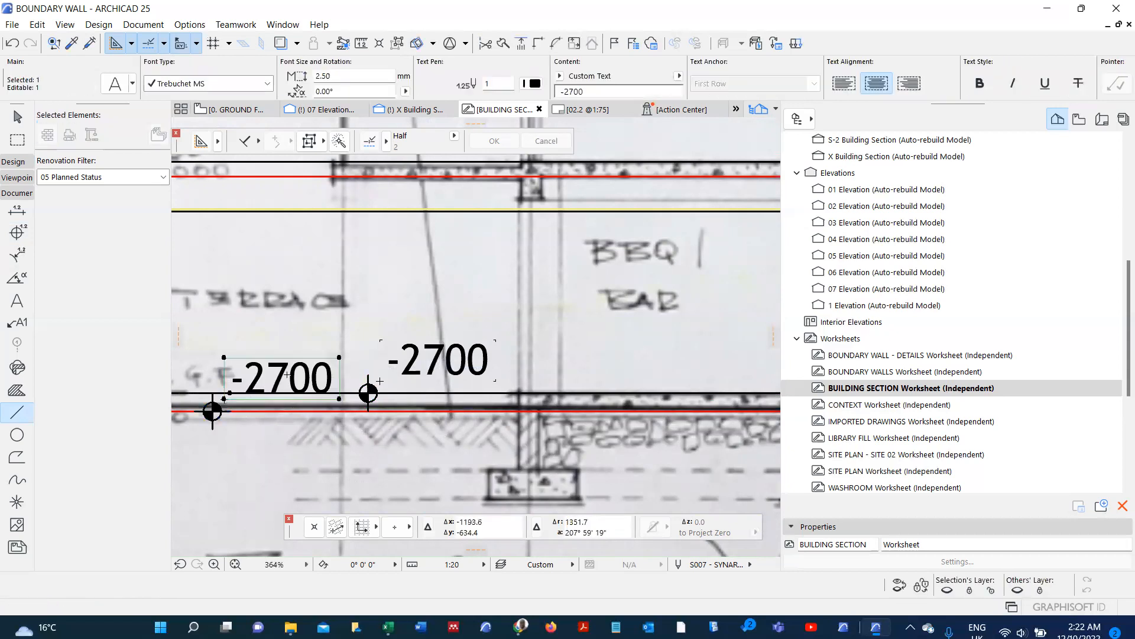
key("ctrl+t")
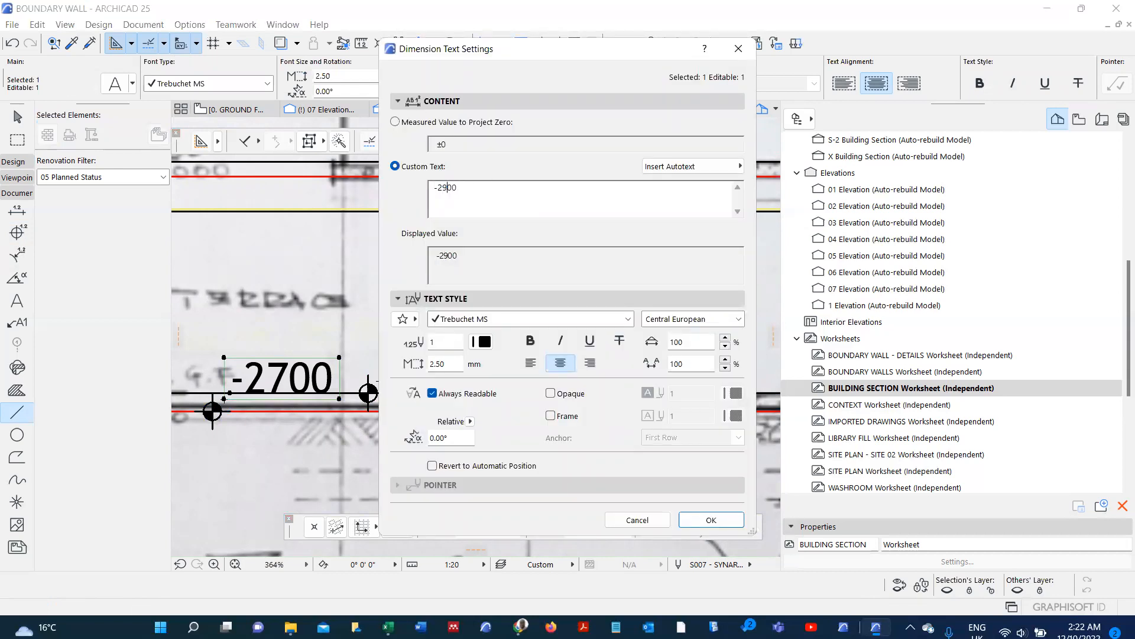
left_click(699, 521)
scroll(464, 360, "down", 3)
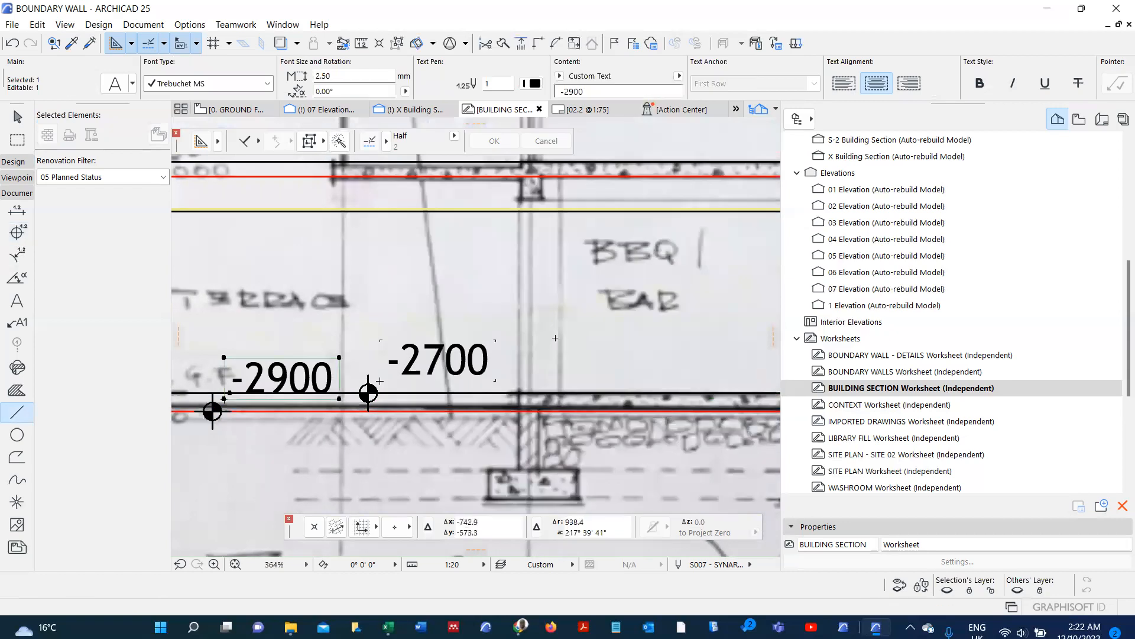
scroll(463, 359, "down", 2)
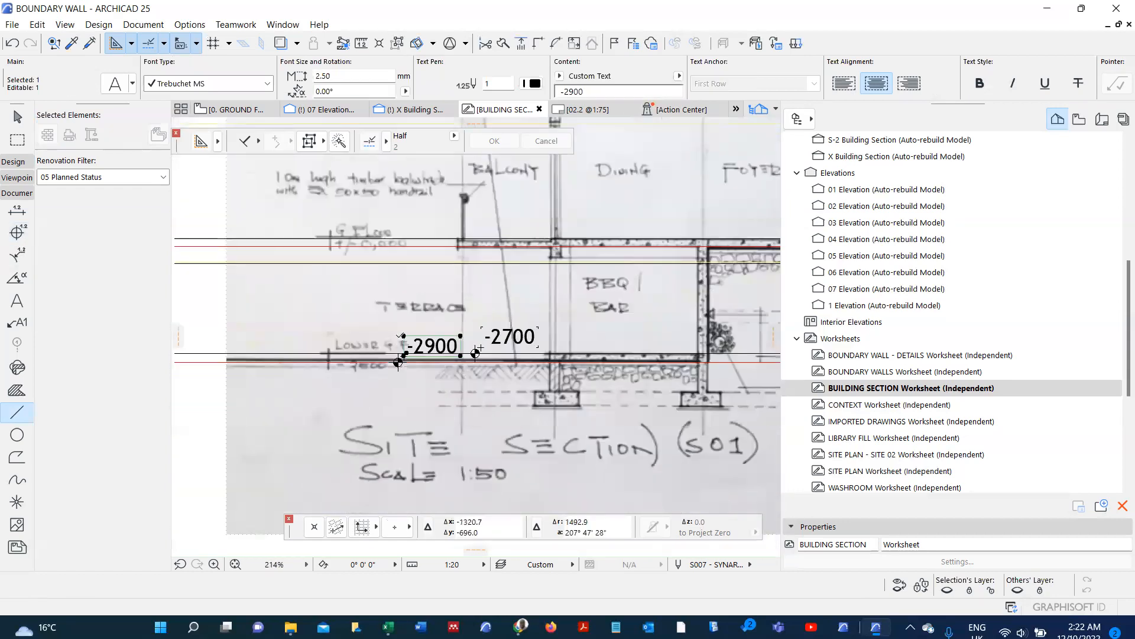
- Copy the -2700 floor line about 51 mm down, just below the red lower ground floor slab underside line
scroll(459, 350, "up", 3)
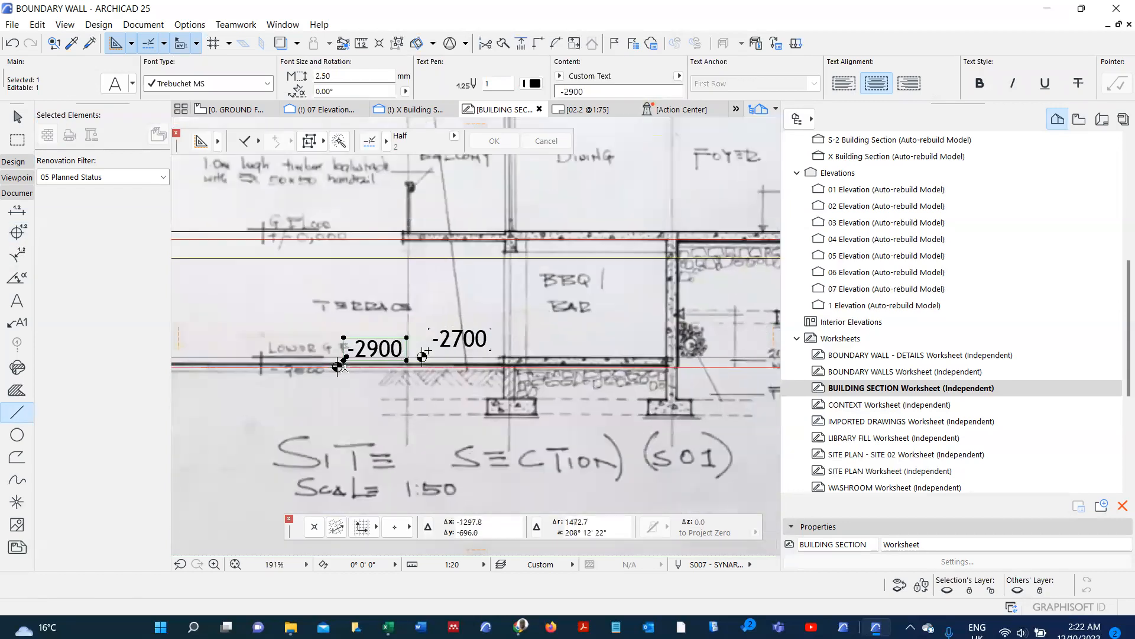
key("Escape")
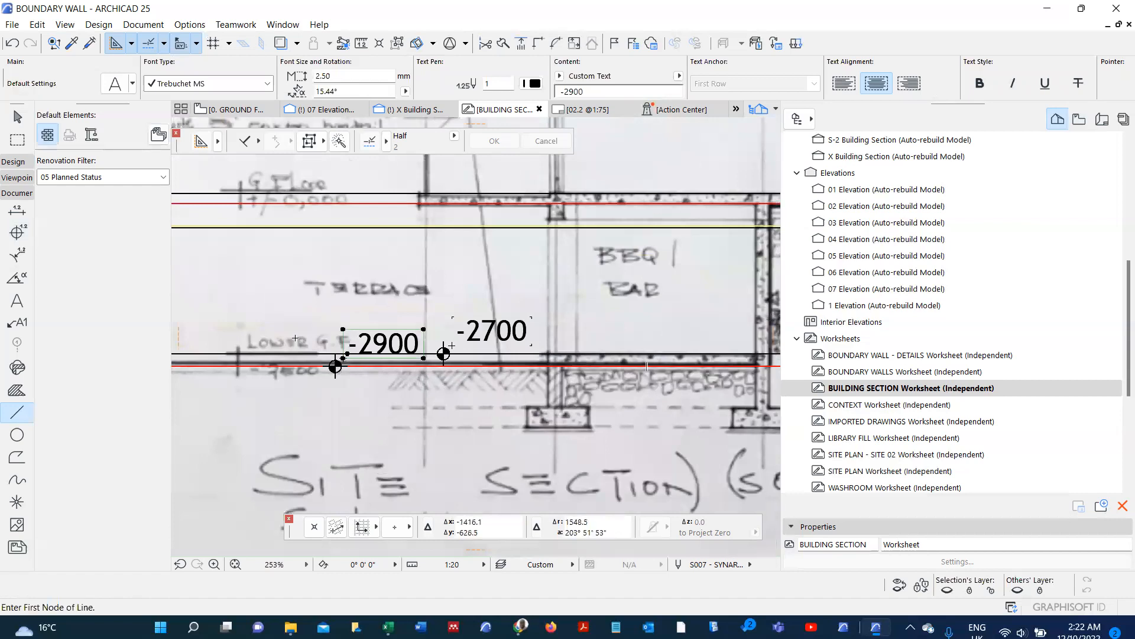
left_click(310, 354, "shift")
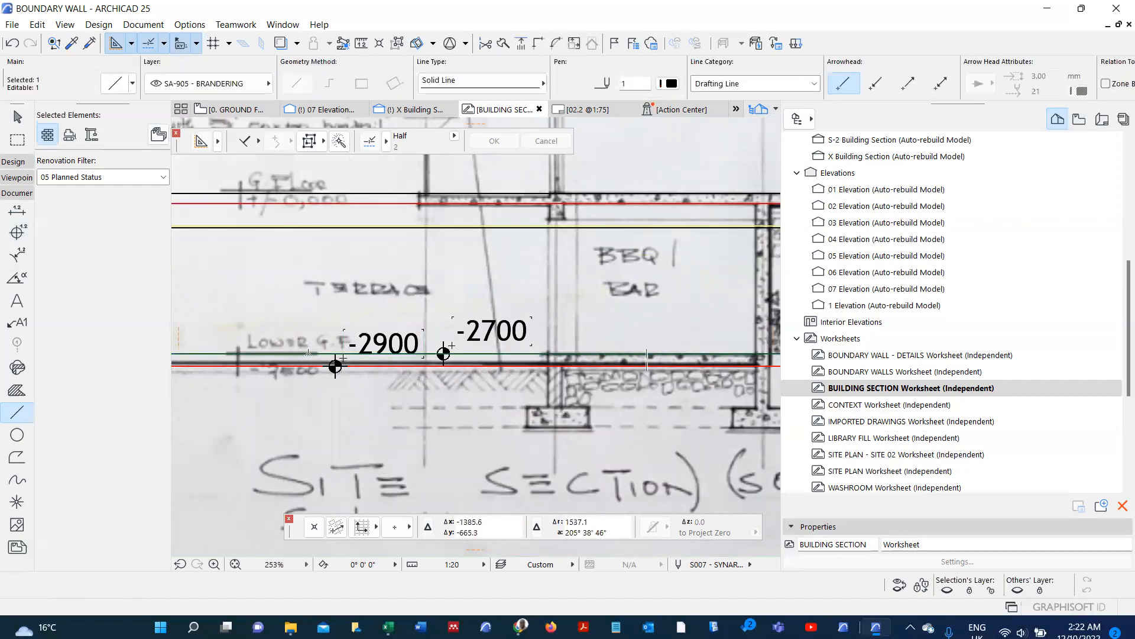
key("ctrl+shift+d")
left_click(308, 354)
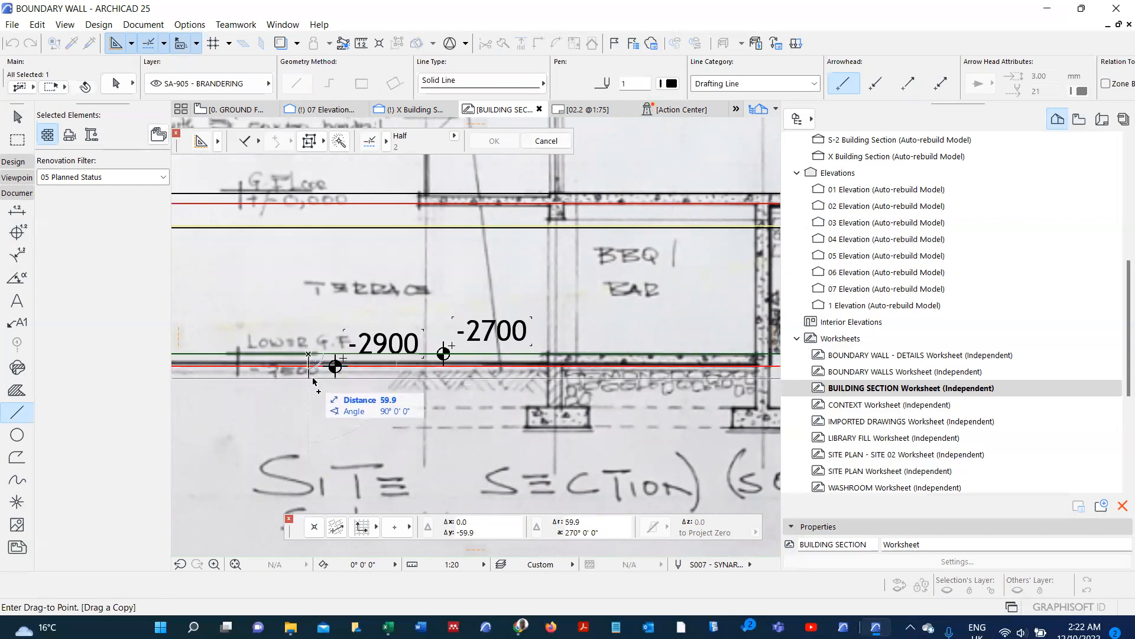
left_click(315, 375)
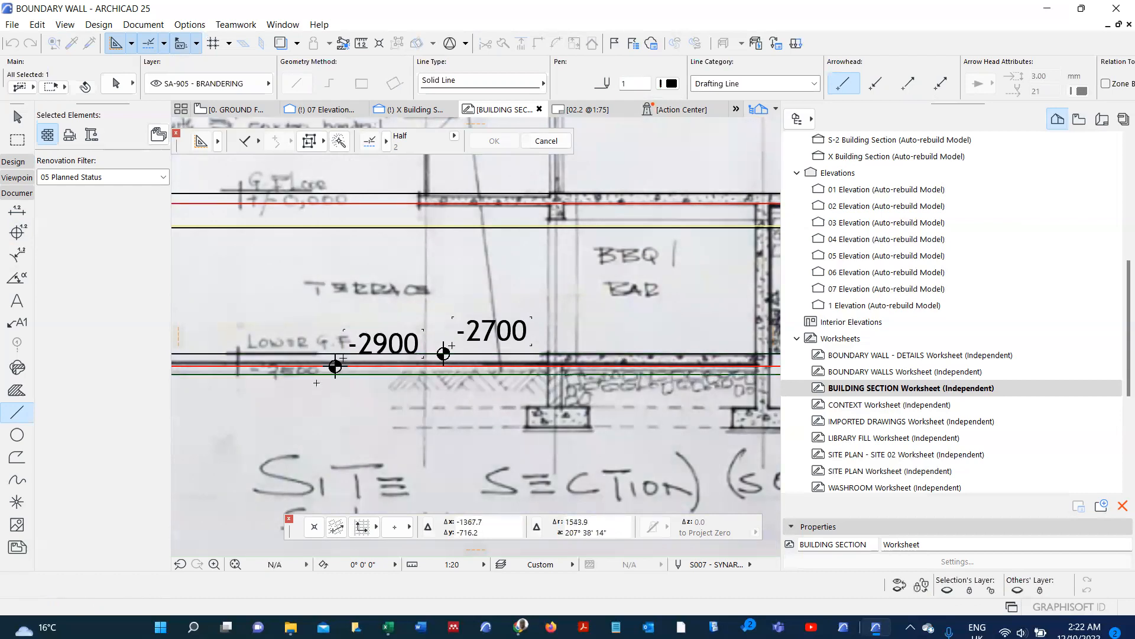
key("Escape")
- Copy the -2700 level dimension onto the new lowest line, to the left of the -2900 marker
scroll(393, 348, "down", 2)
scroll(316, 352, "up", 3)
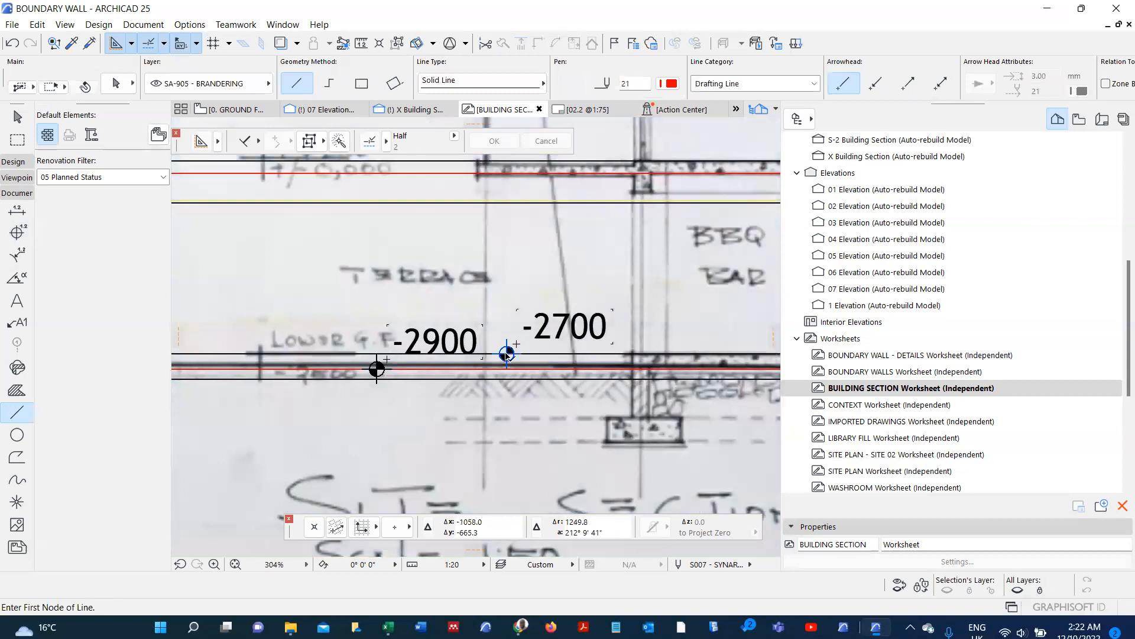
left_click(507, 354, "shift")
key("ctrl+shift+d")
left_click(506, 355)
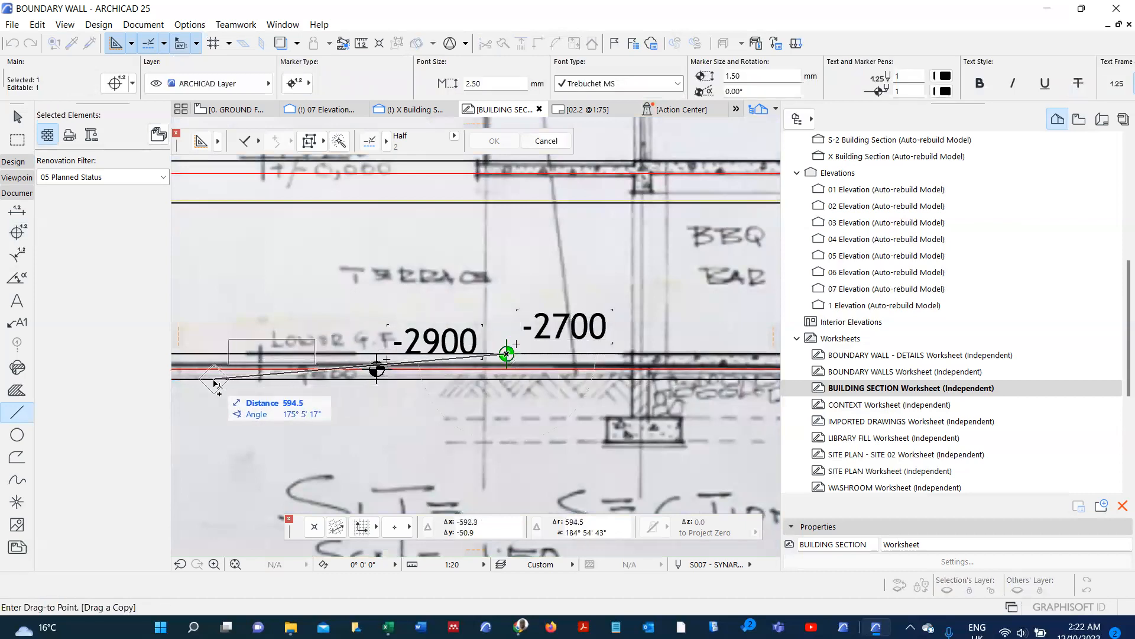
left_click(214, 379)
- Change the custom text of the copied level dimension on the lowest line to -3000
scroll(238, 363, "up", 3)
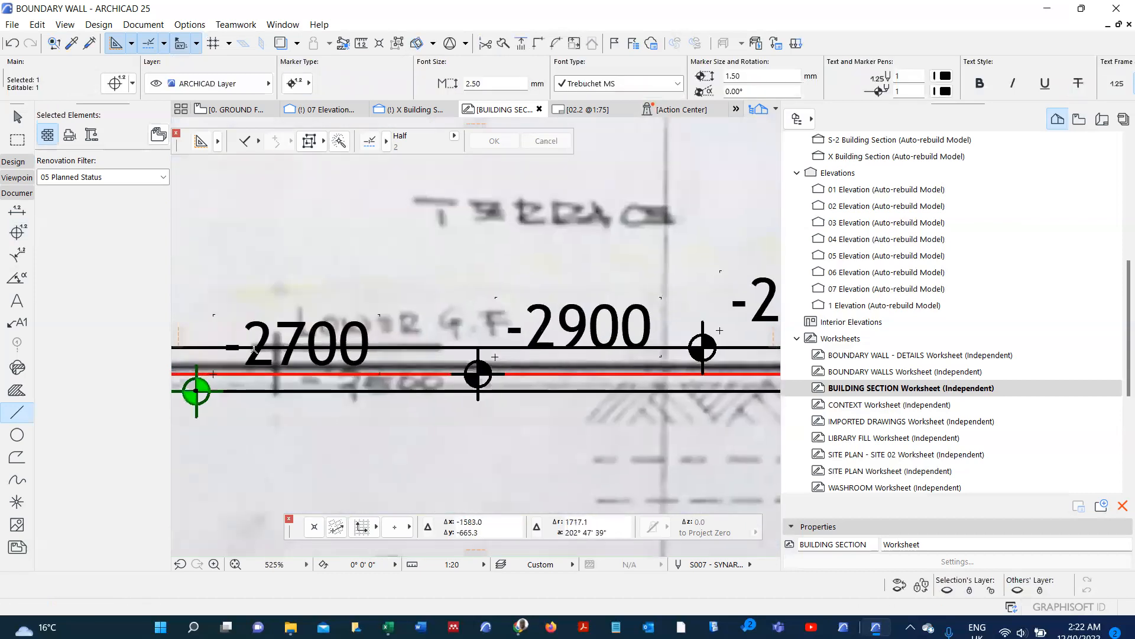
left_click(214, 315, "shift")
left_click(215, 315, "shift")
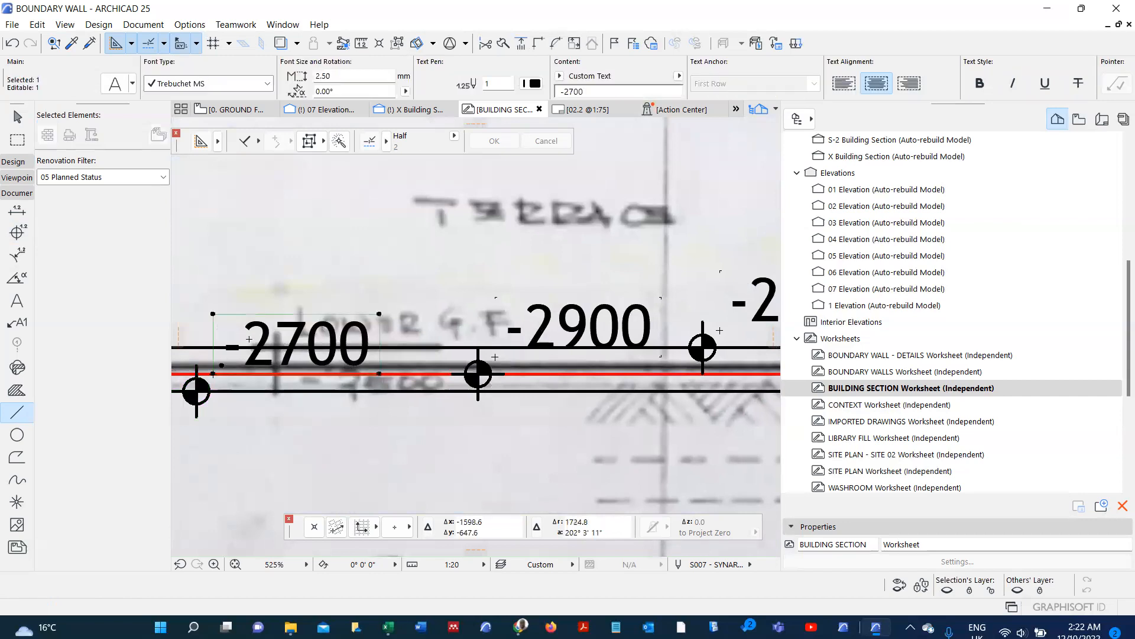
key("ctrl+t")
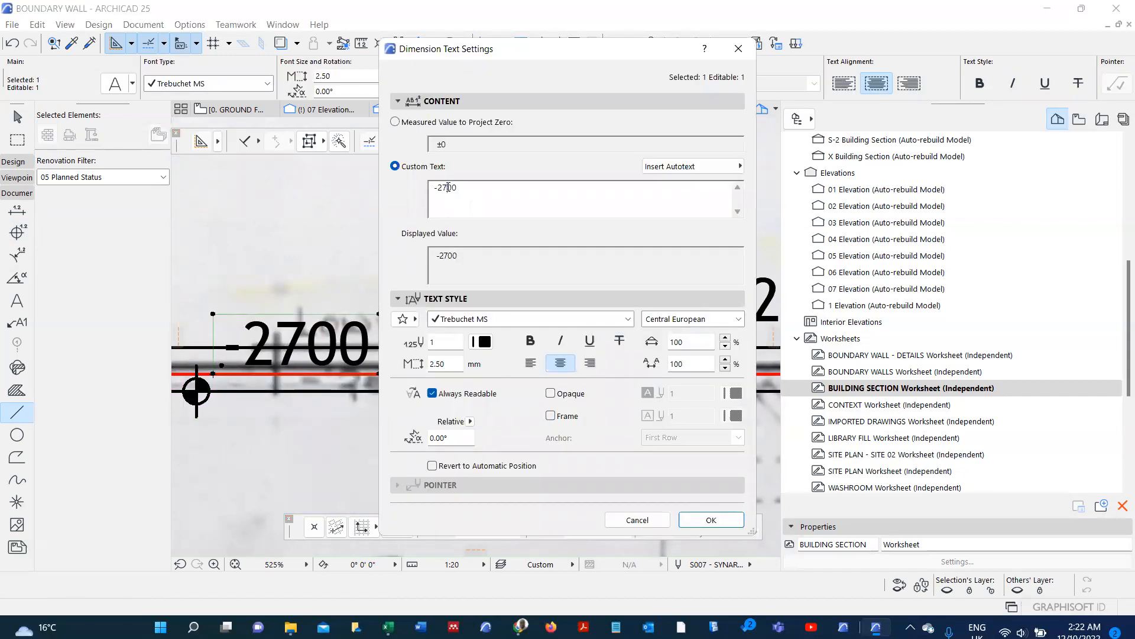
key("BackSpace")
type("3")
left_click(711, 519)
scroll(392, 400, "down", 5)
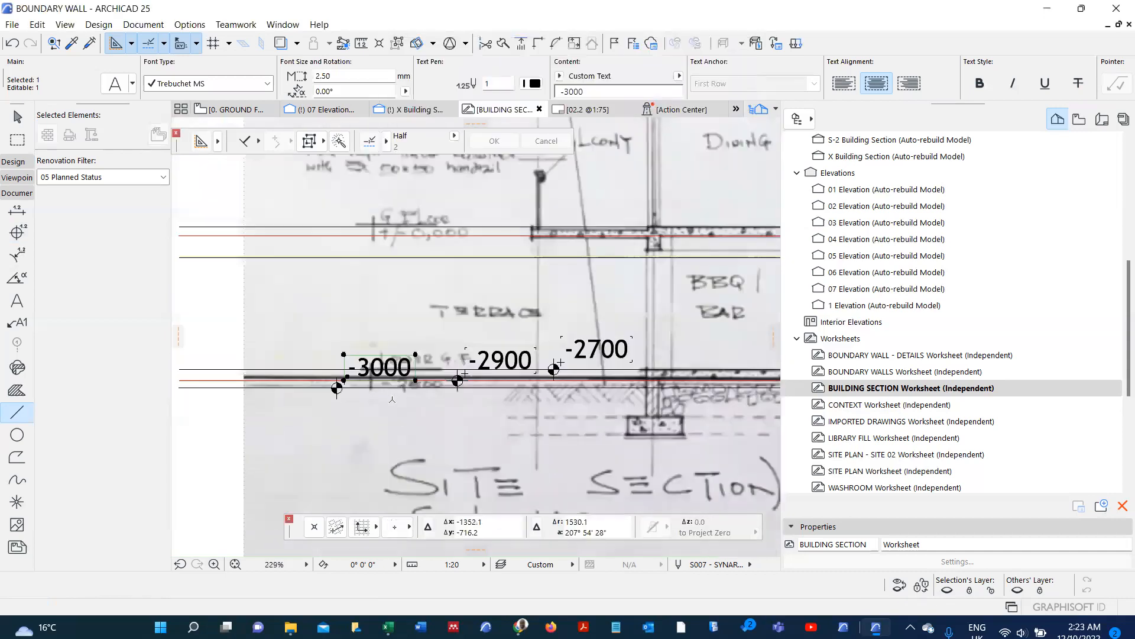
- Review the project's story names, elevations and heights in the Story Settings, then close them
scroll(392, 400, "down", 5)
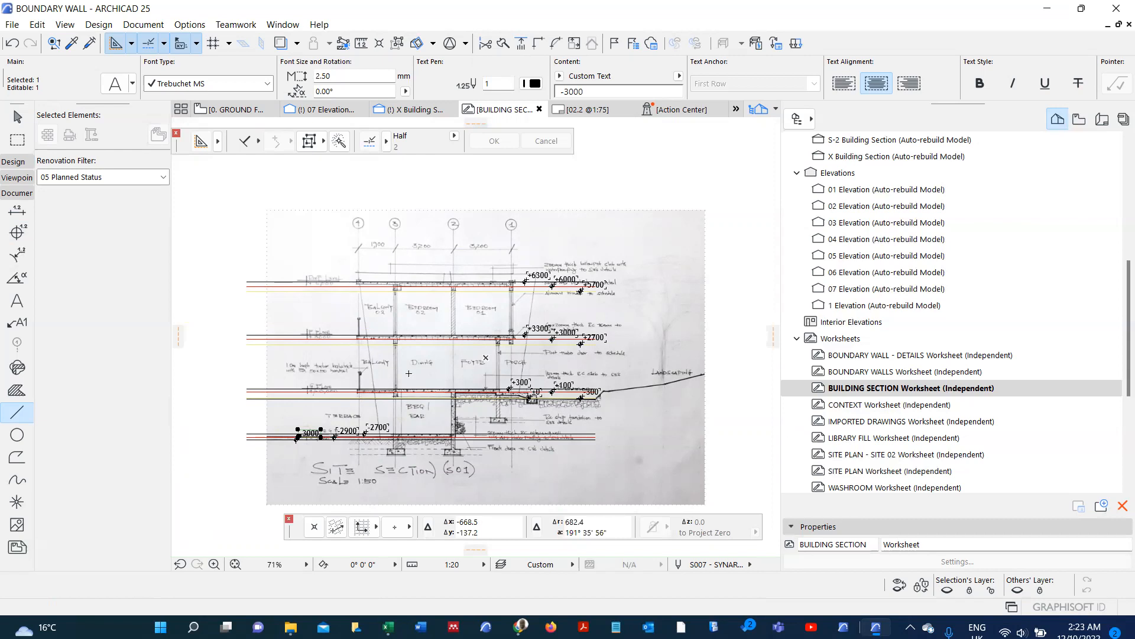
key("ctrl+7")
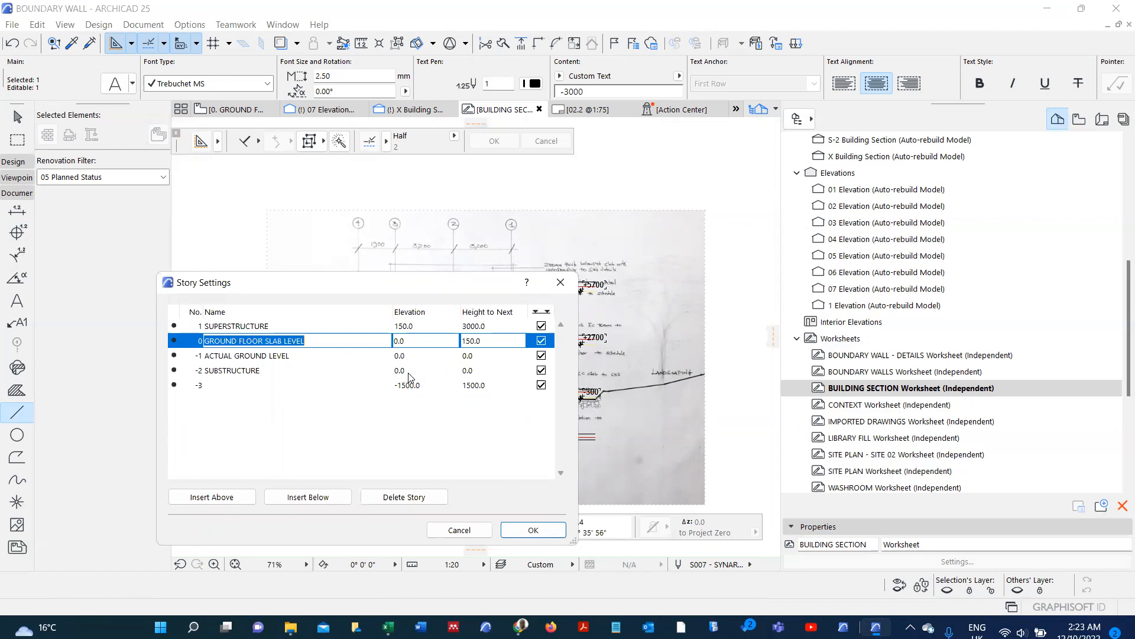
left_click(520, 529)
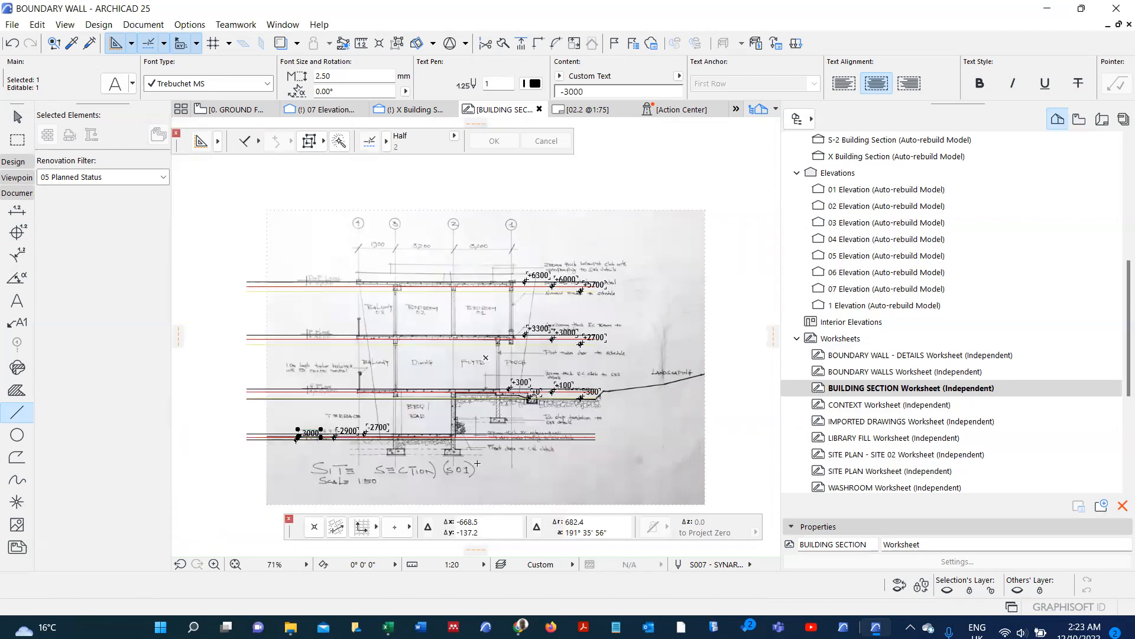
- Select everything on the BUILDING SECTION worksheet, including the sketch, level lines and level dimensions, and copy it
key("Escape")
scroll(435, 300, "down", 2)
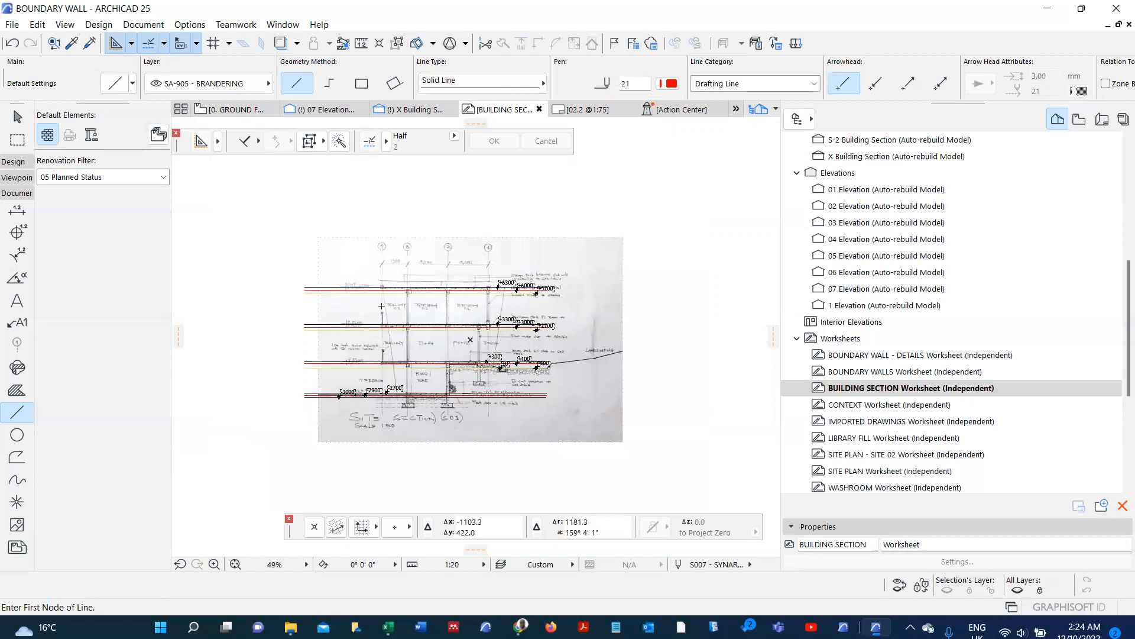
key("ctrl+a")
key("Escape")
key("Escape")
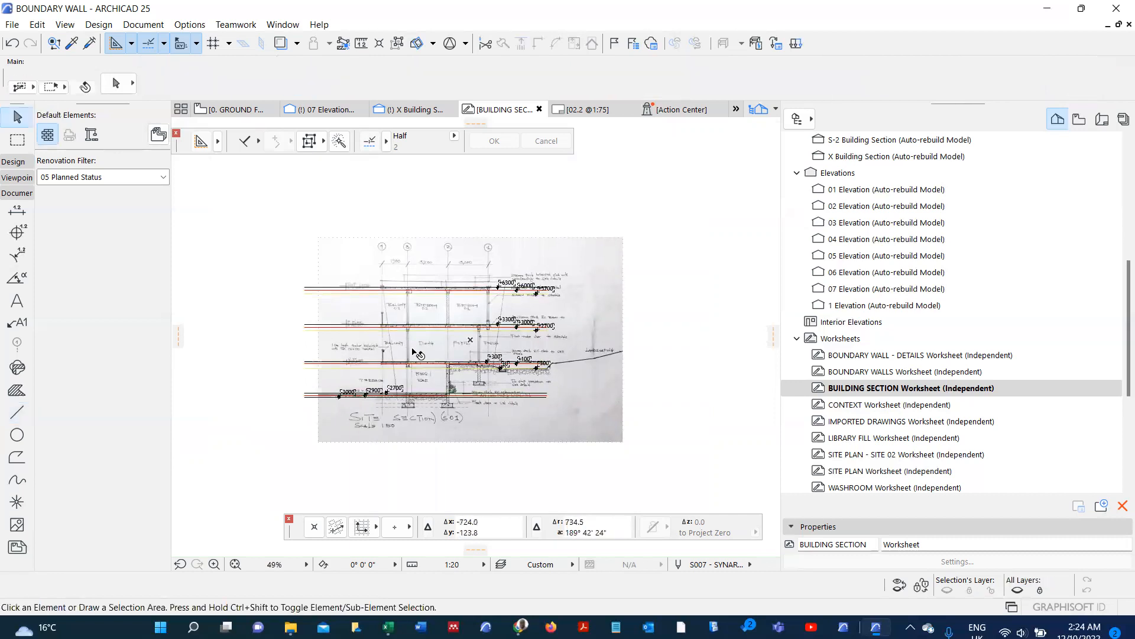
key("ctrl+a")
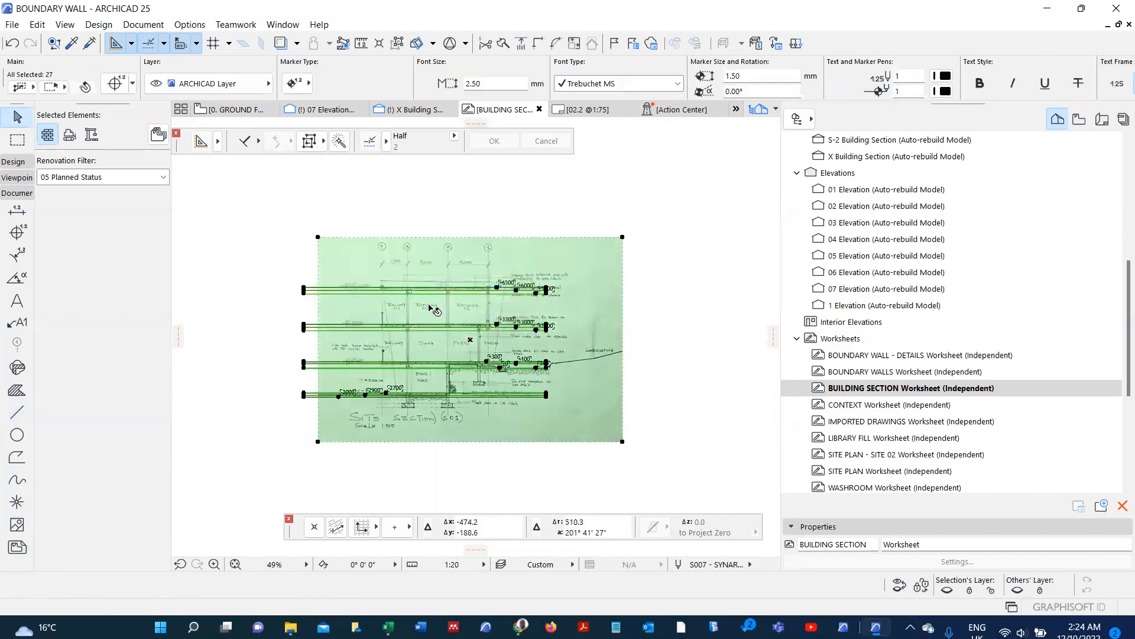
- Create a new project from the latest project settings and dismiss the OneDrive deleted-files reminder
left_click(13, 25)
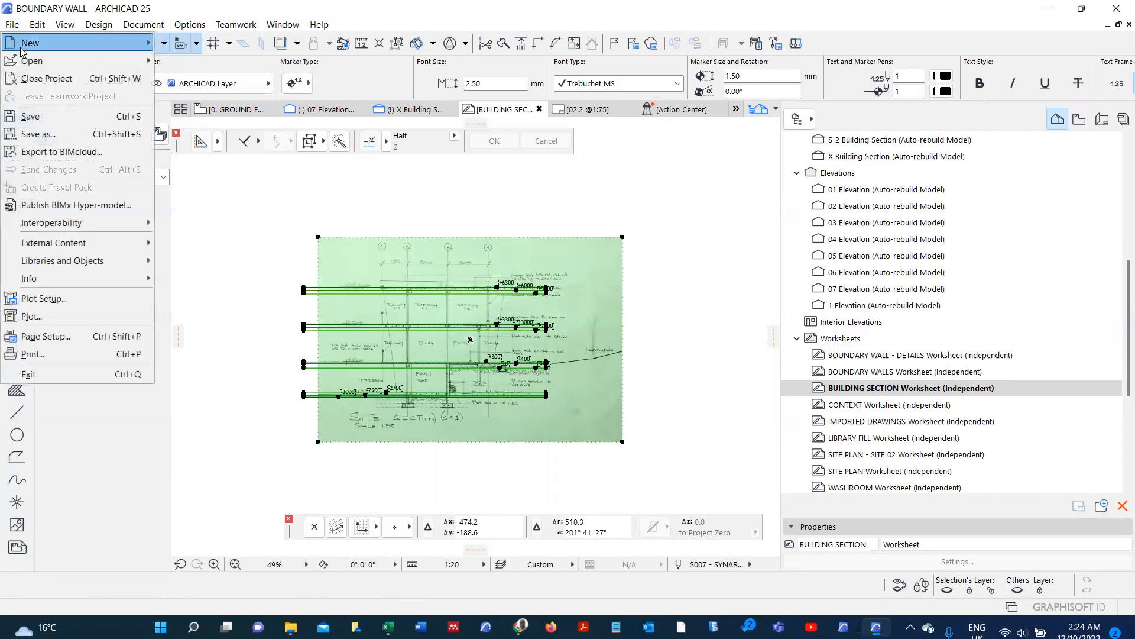
mouse_move(145, 42)
left_click(183, 43)
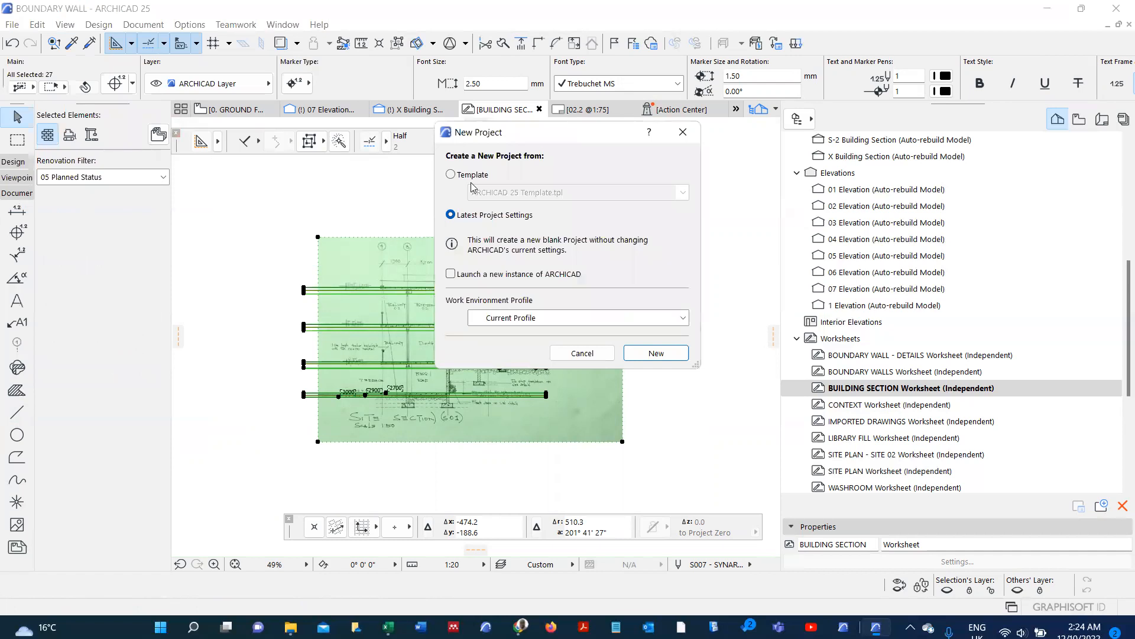
left_click(655, 353)
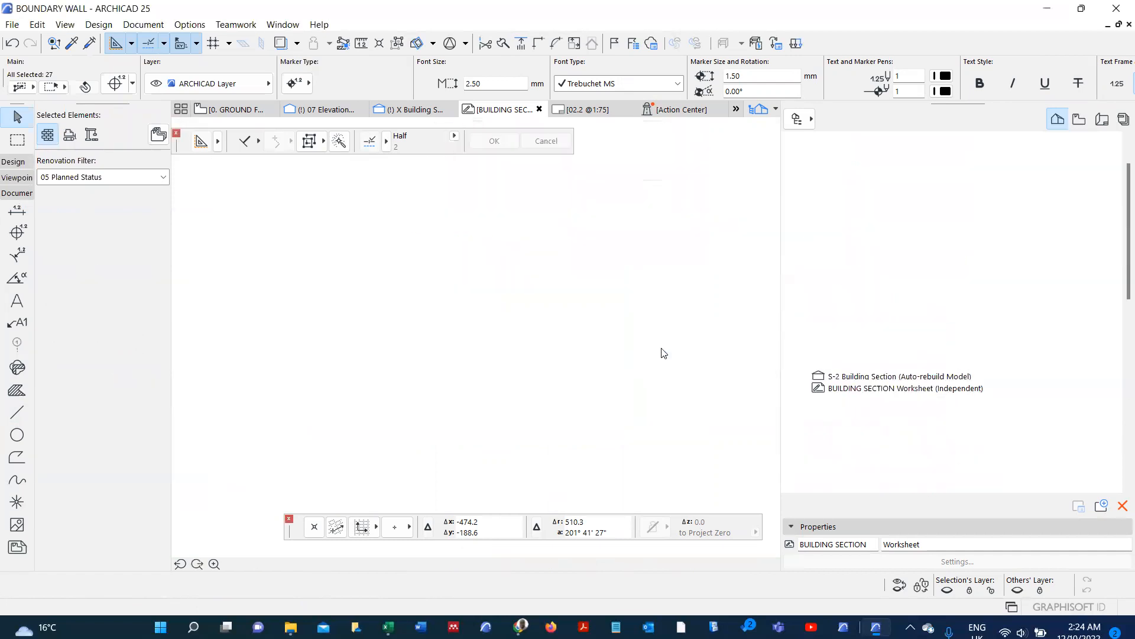
left_click(691, 251)
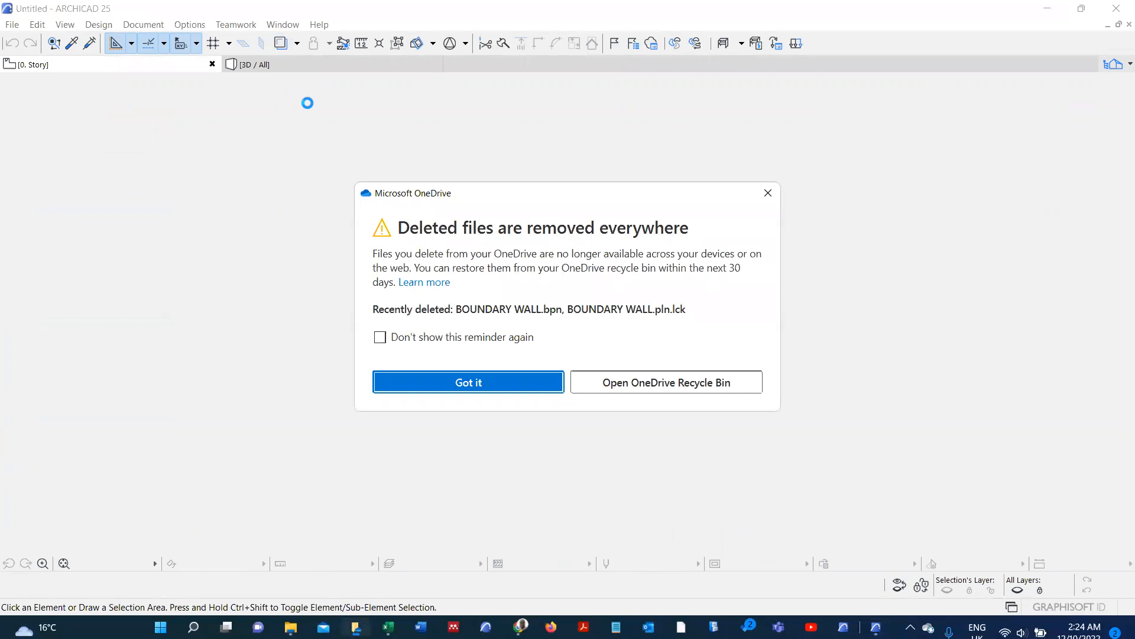
left_click(473, 383)
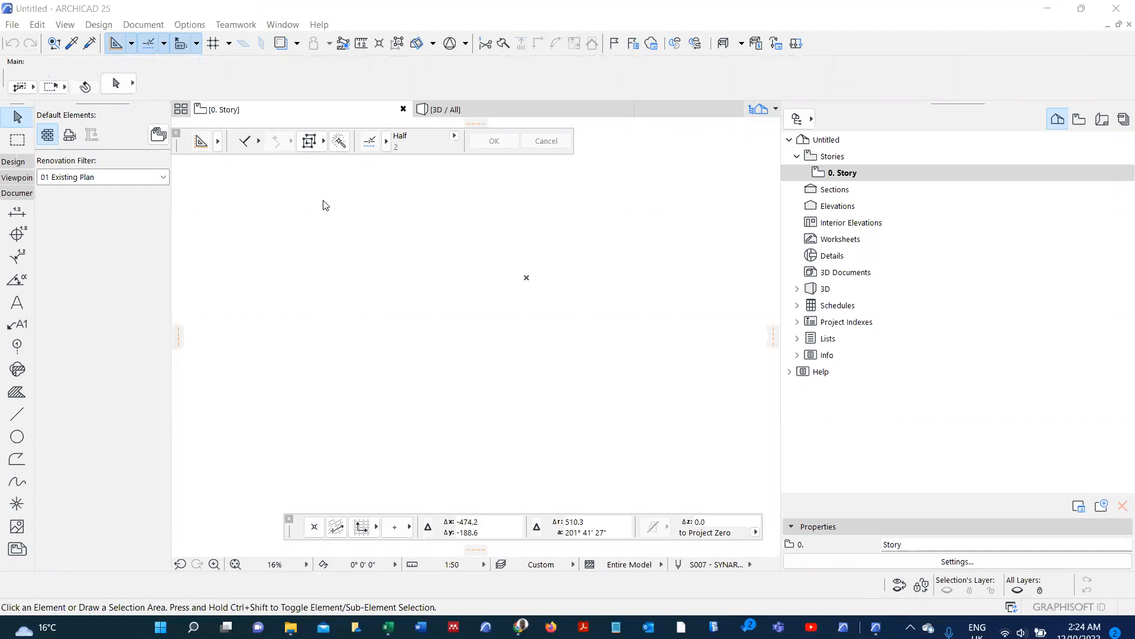
- Create an independent worksheet with reference ID BUILDING SECTION1 and paste the copied section into it
right_click(840, 245)
left_click(854, 251)
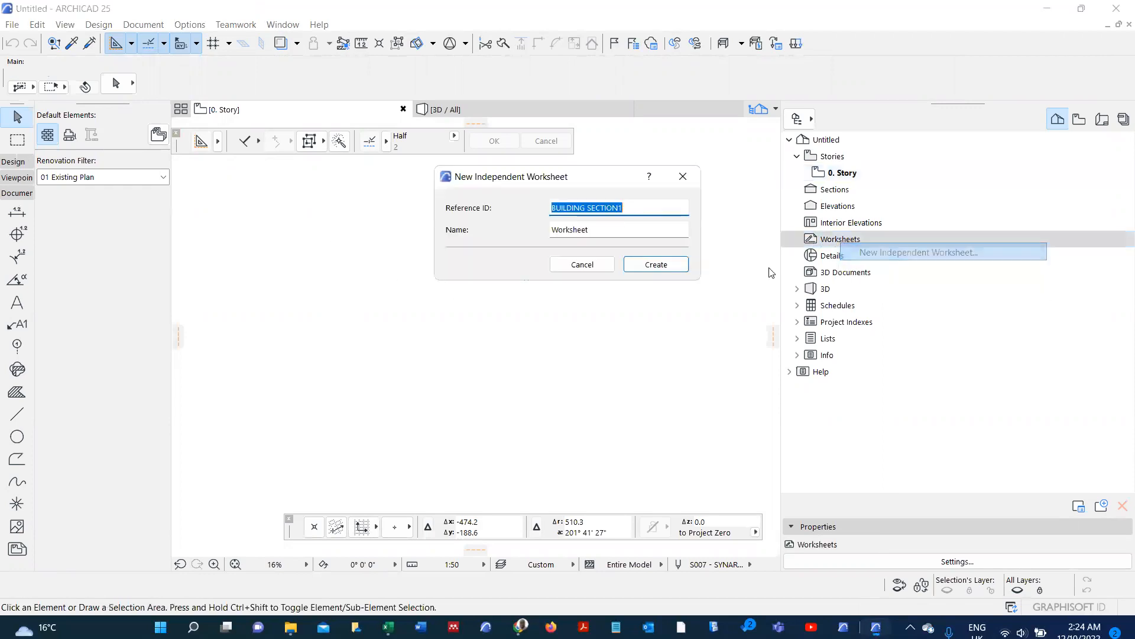
left_click(664, 269)
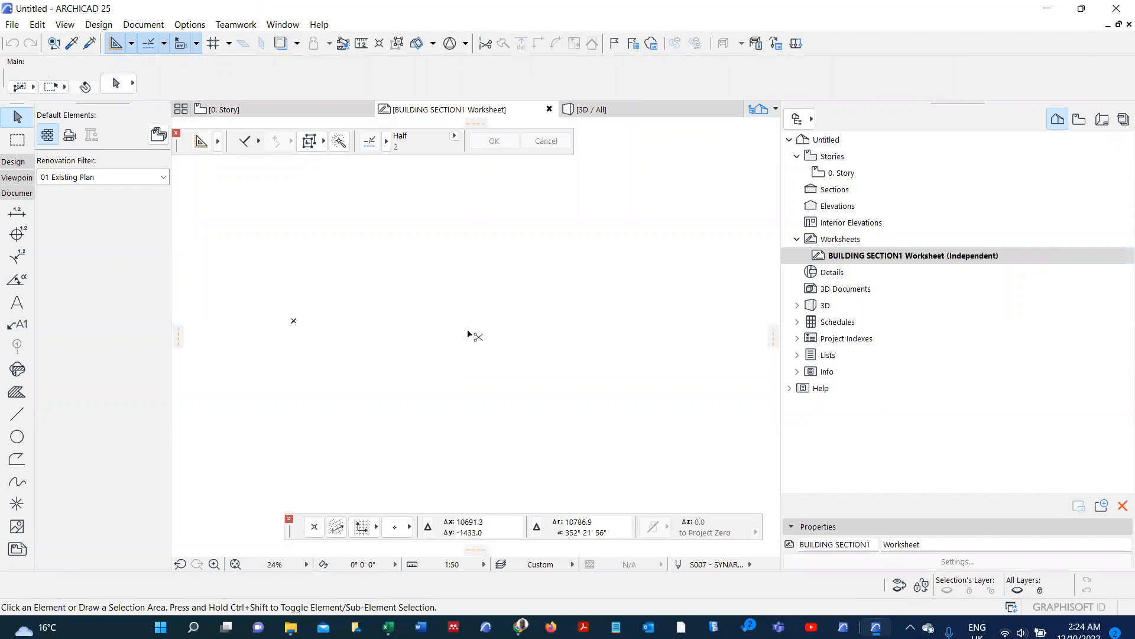
key("ctrl+v")
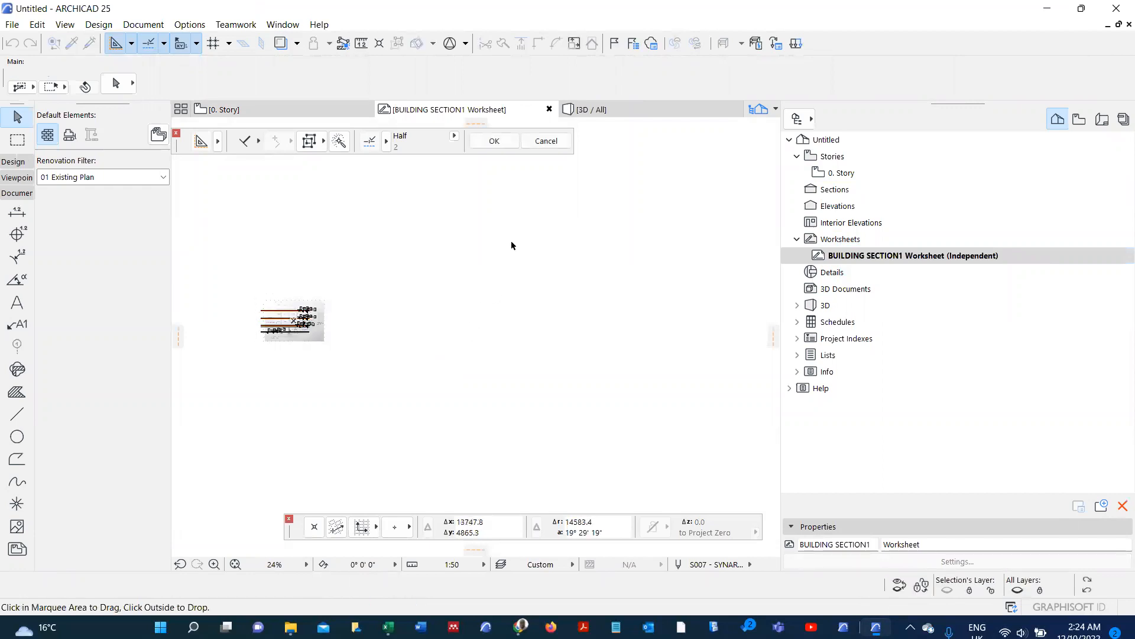
- Set the scale of the BUILDING SECTION1 worksheet to 1:10
scroll(266, 337, "up", 10)
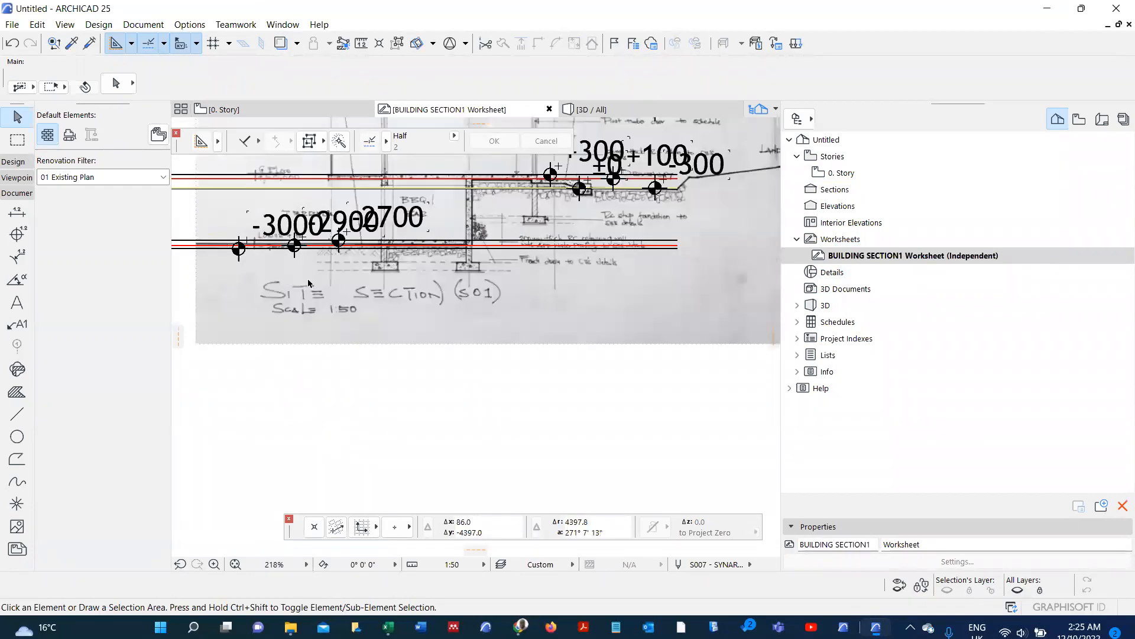
left_click(467, 566)
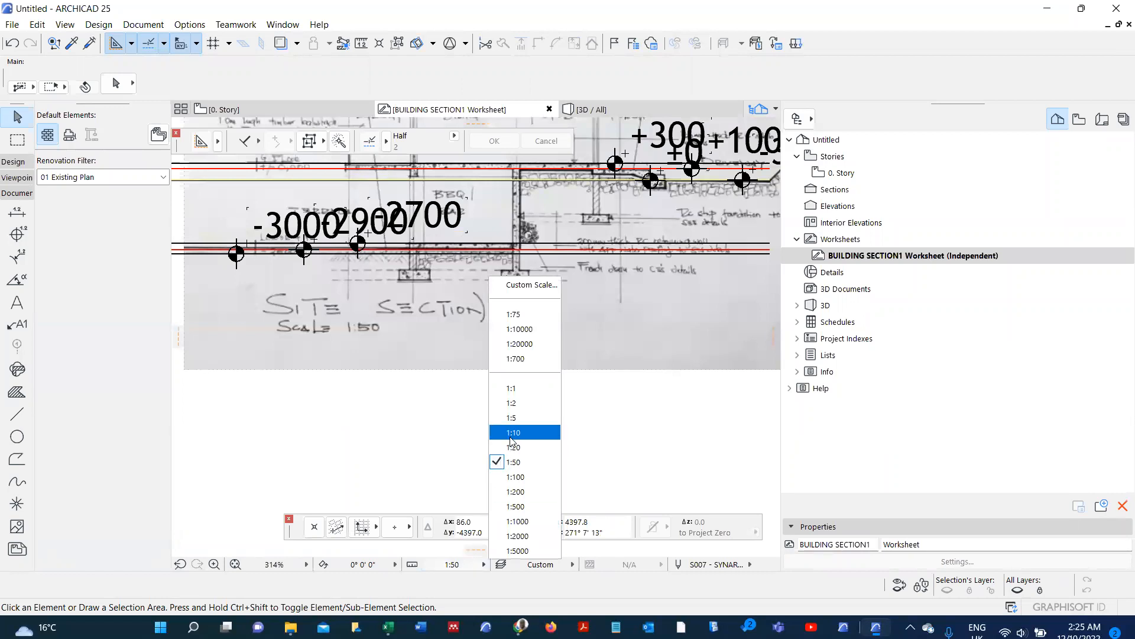
left_click(514, 438)
- Examine the pasted section sketch with its level lines and level dimensions on the worksheet
scroll(474, 367, "down", 8)
scroll(378, 340, "up", 5)
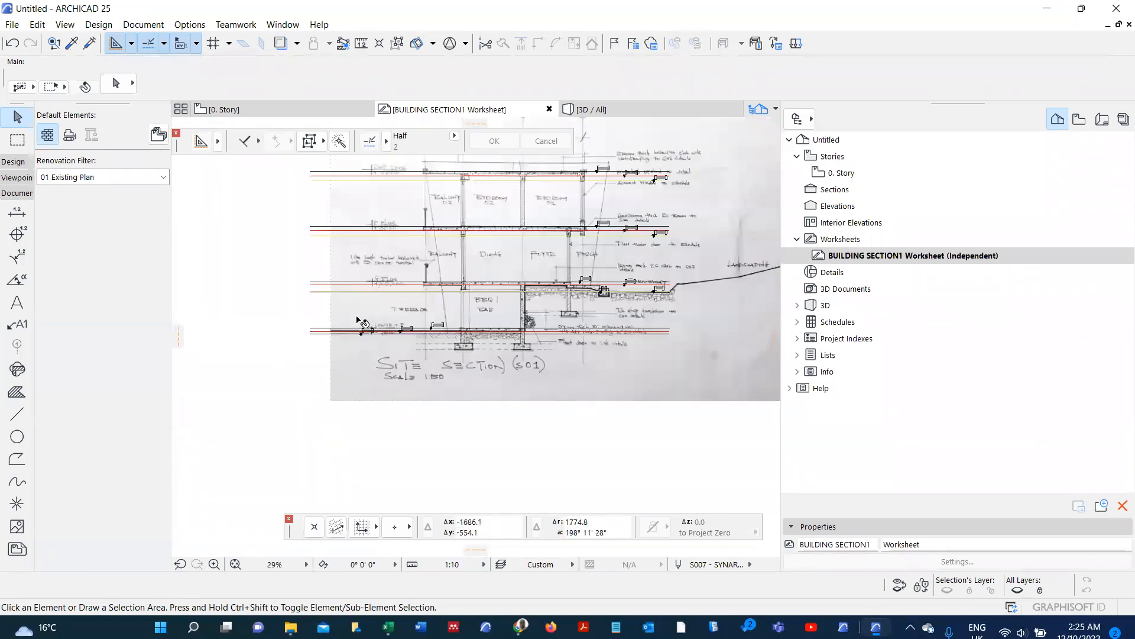
scroll(378, 340, "down", 6)
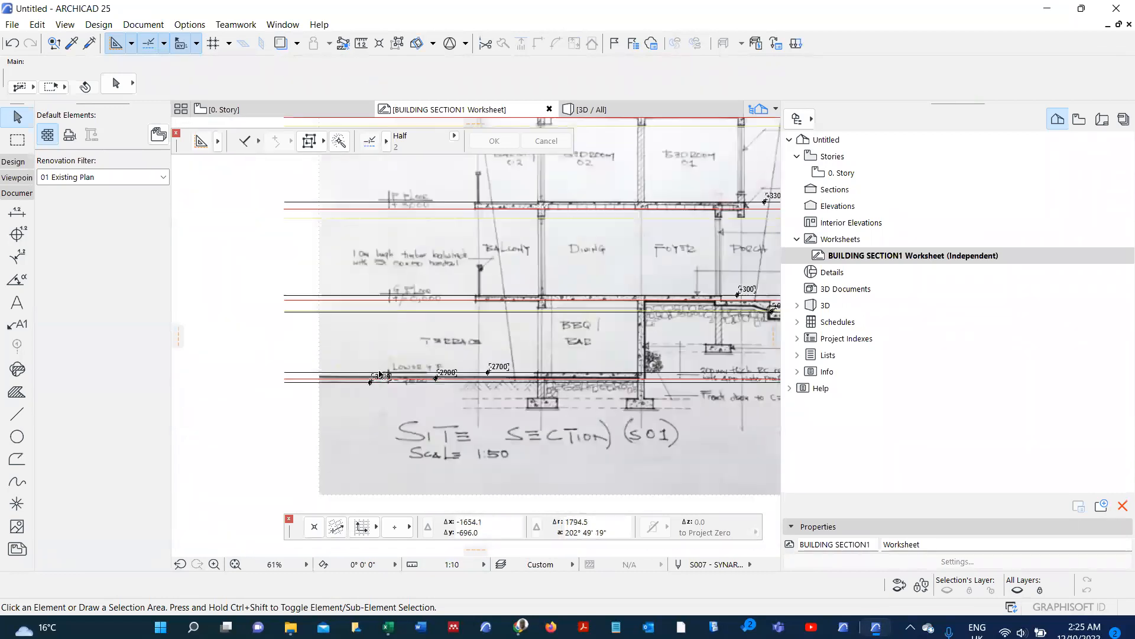
scroll(480, 341, "up", 3)
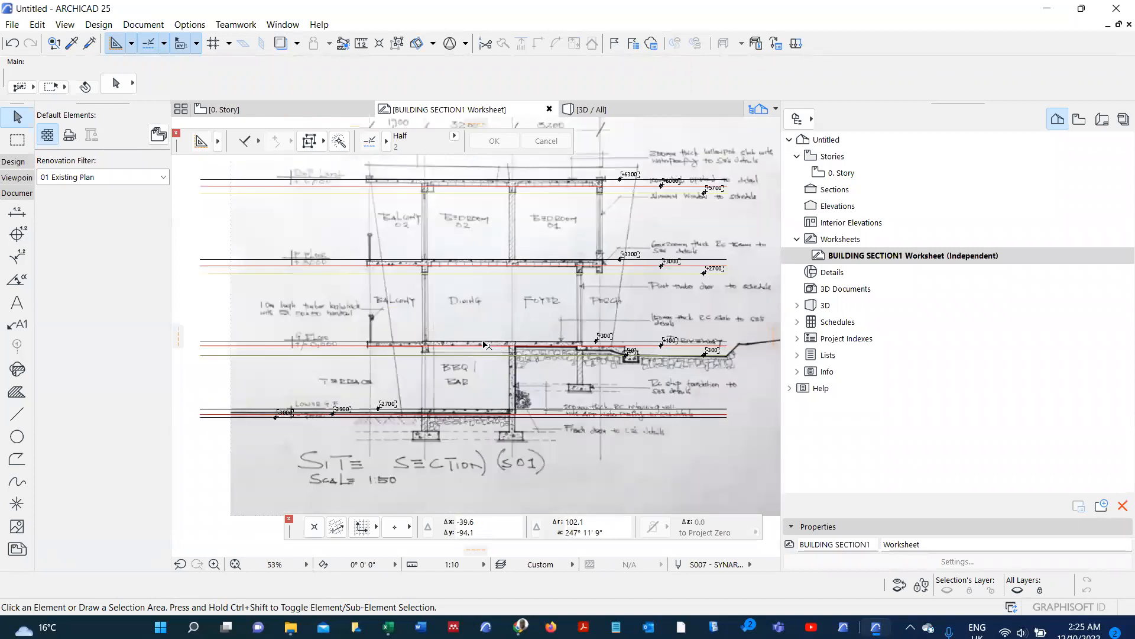
scroll(481, 342, "down", 2)
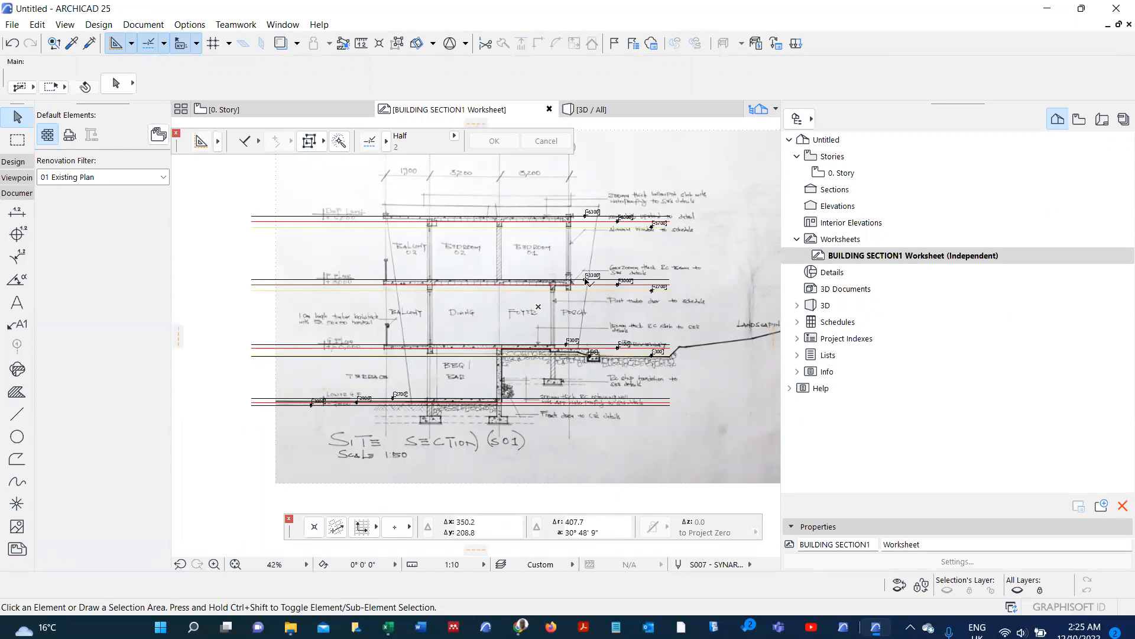
scroll(611, 367, "up", 1)
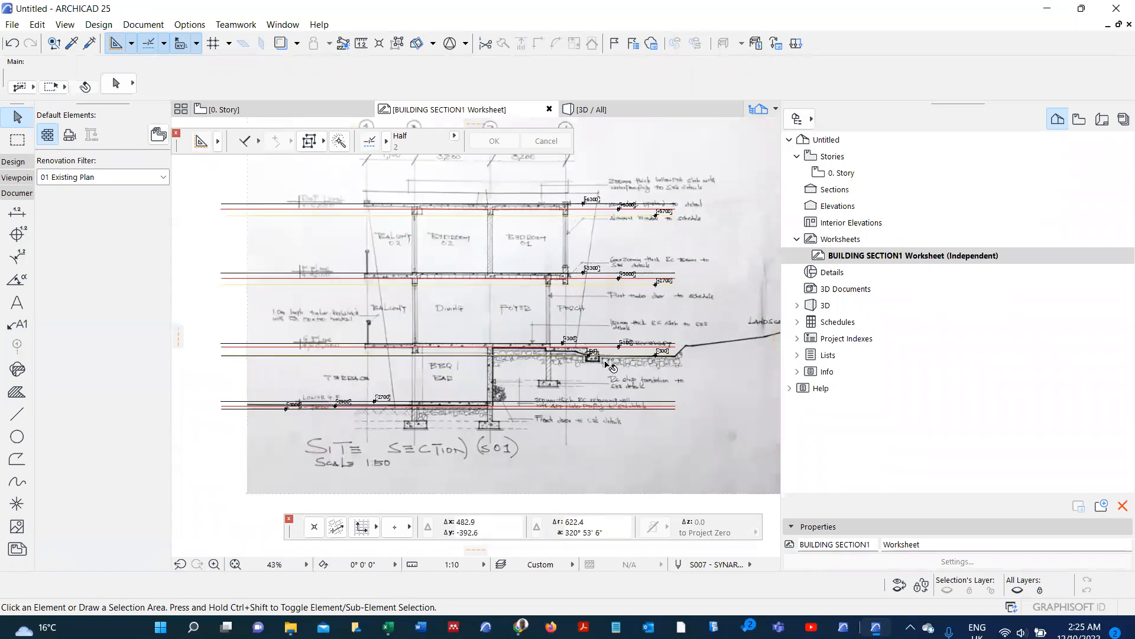
scroll(612, 367, "up", 2)
scroll(599, 368, "down", 3)
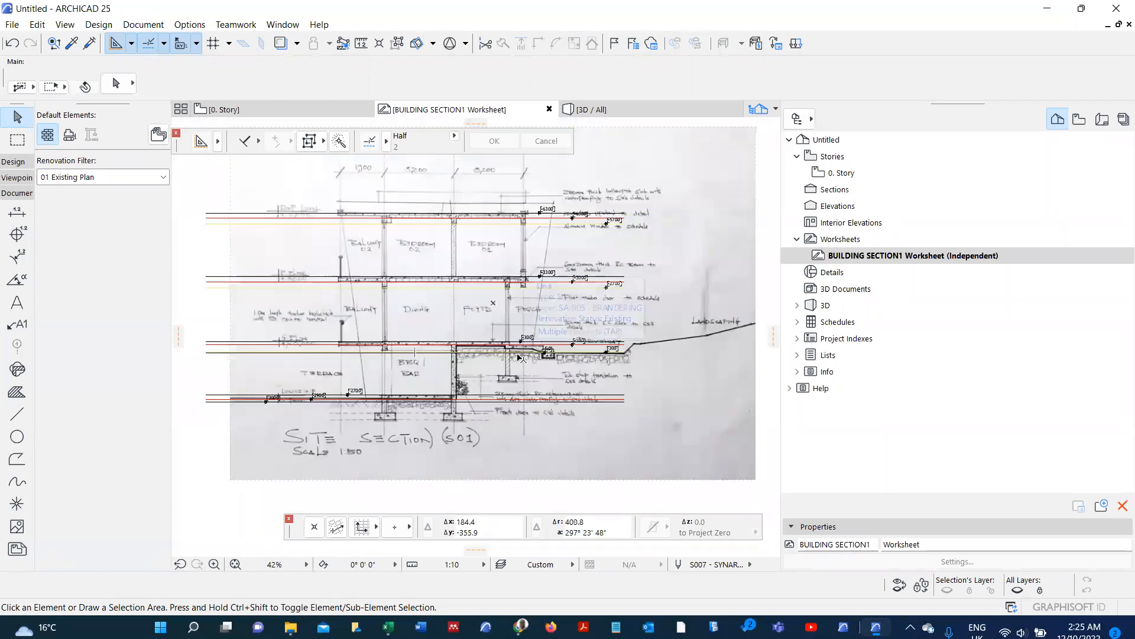
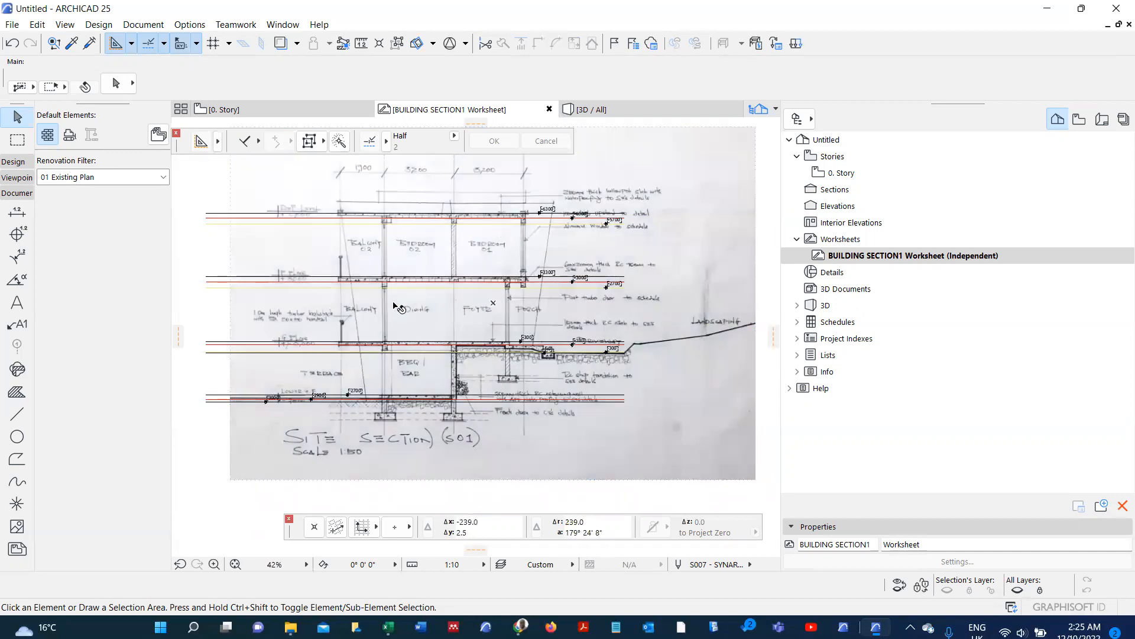
- Name story 0 ACTUAL GROUND LEVEL in the story settings and apply the change
left_click(222, 321)
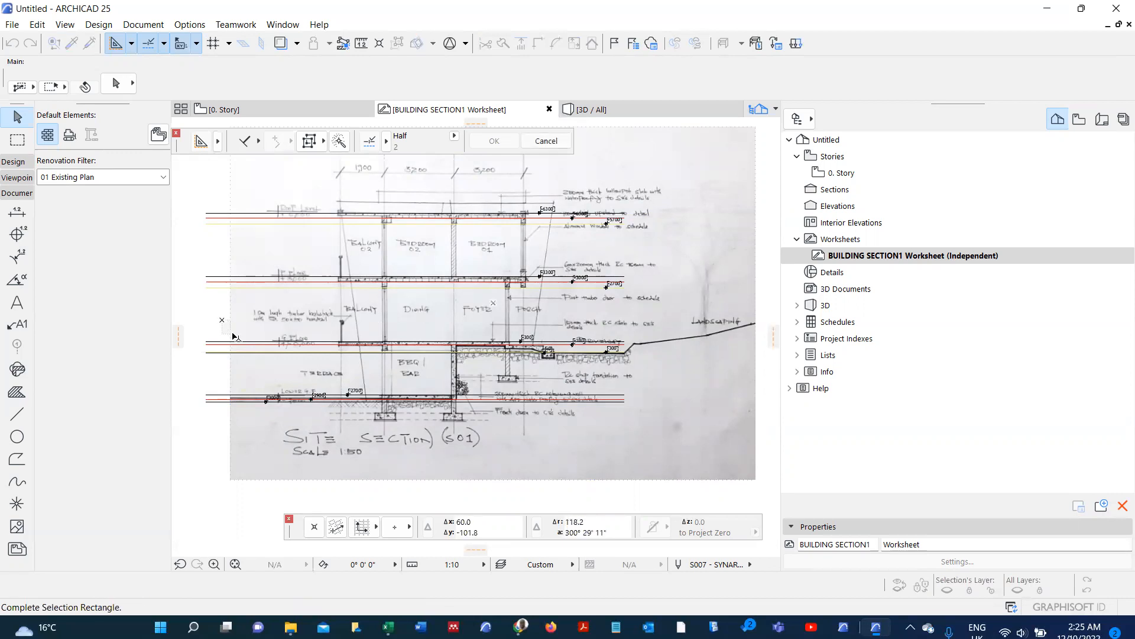
left_click(234, 337)
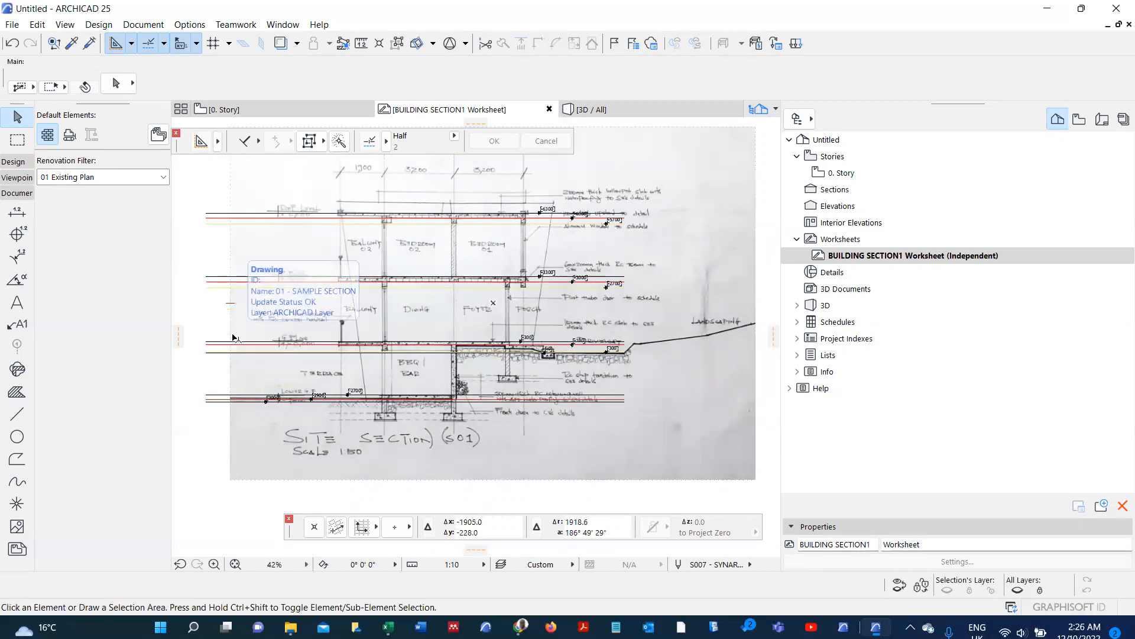
key("ctrl+7")
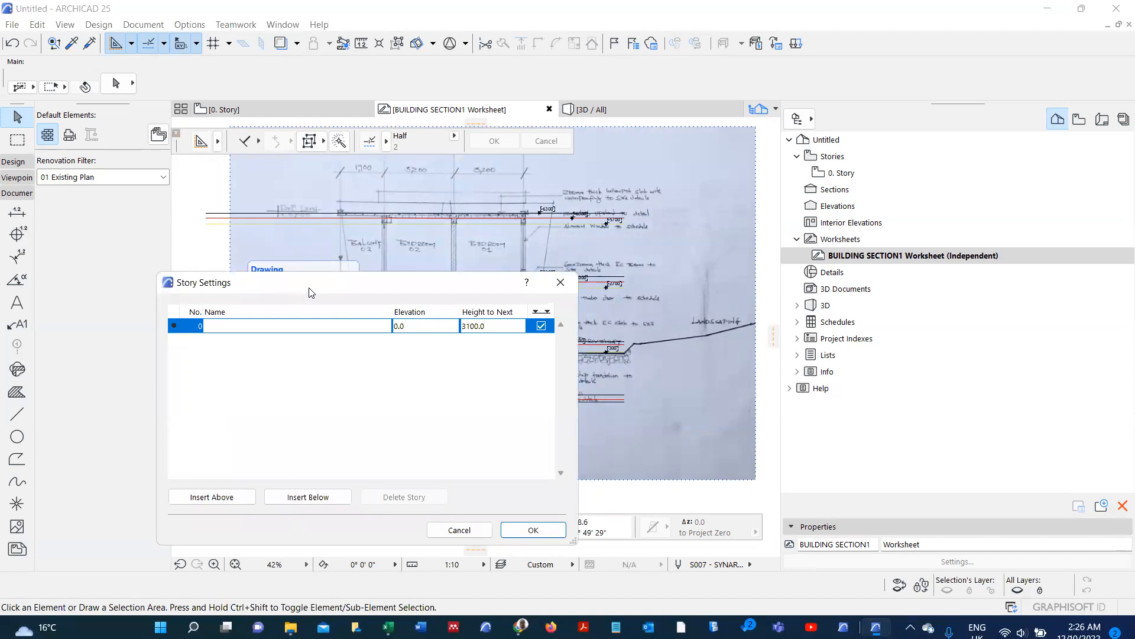
left_click_drag(308, 292, 388, 333)
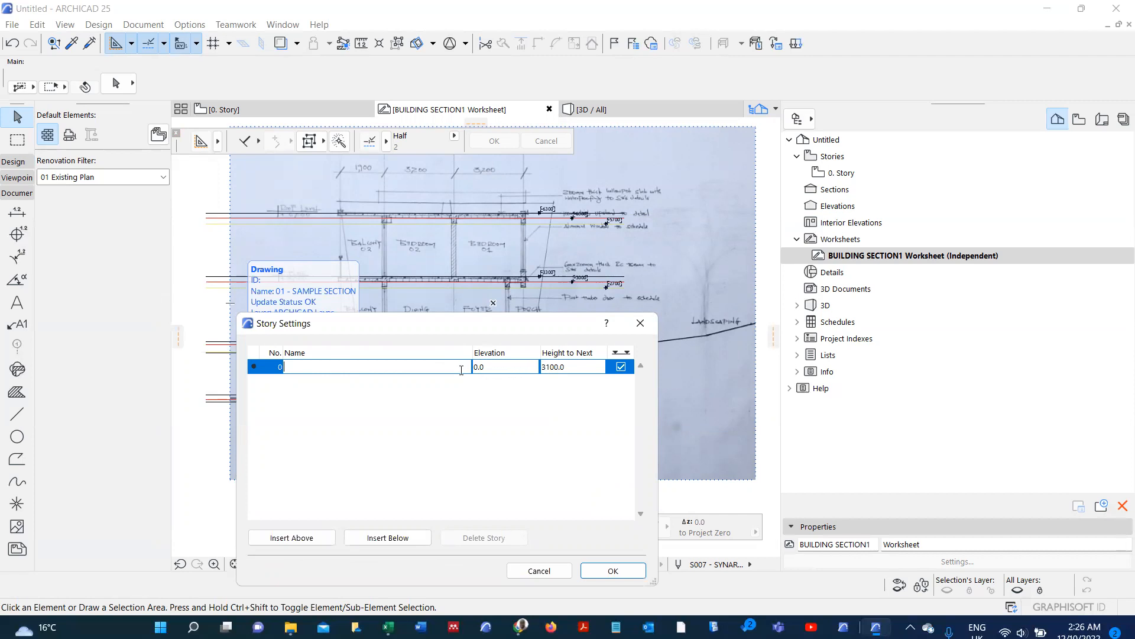
type("ACTUAL GROUND LEVEL")
left_click(609, 570)
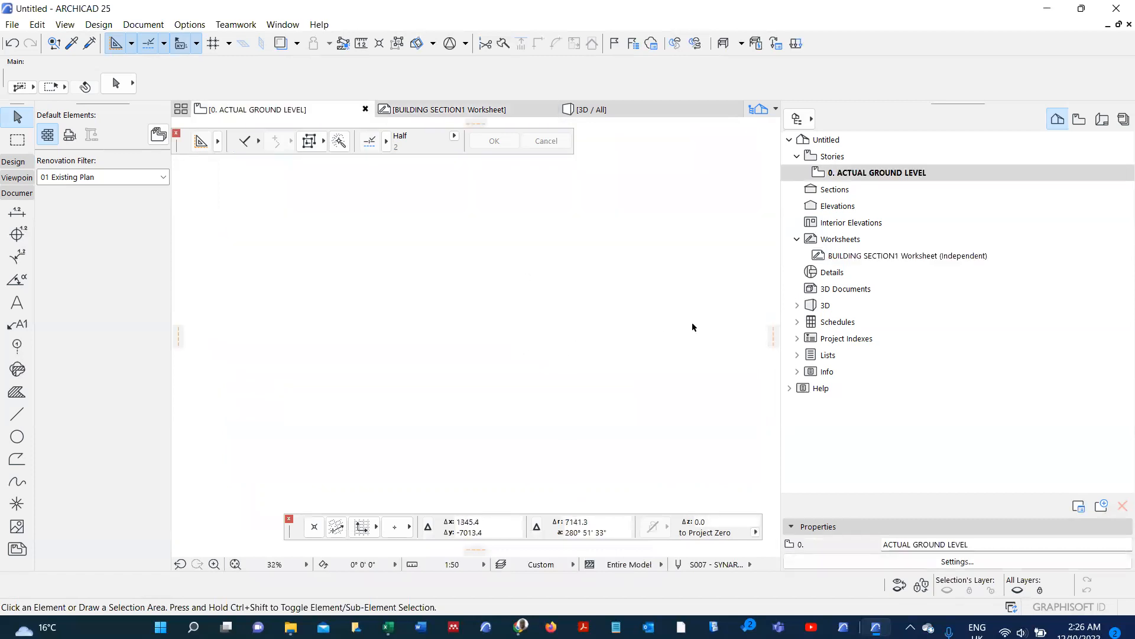
- Reopen the BUILDING SECTION1 worksheet and examine the ground floor slab, beam and ground level marks around the porch
left_click(851, 256)
double_click(850, 256)
scroll(463, 371, "up", 10)
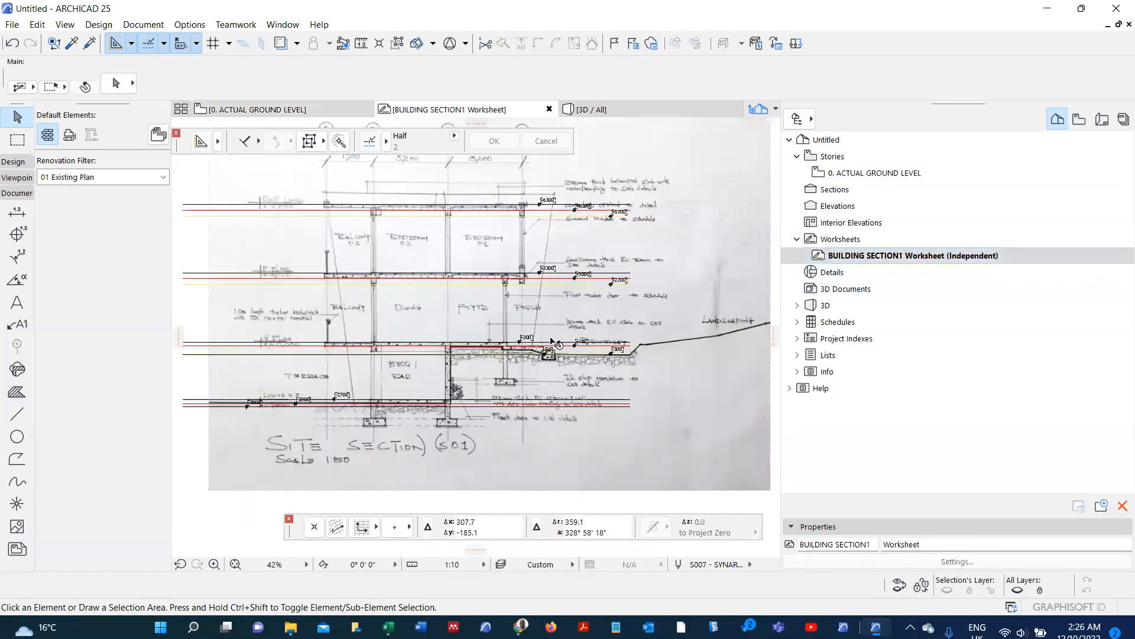
scroll(465, 372, "down", 3)
scroll(470, 376, "up", 4)
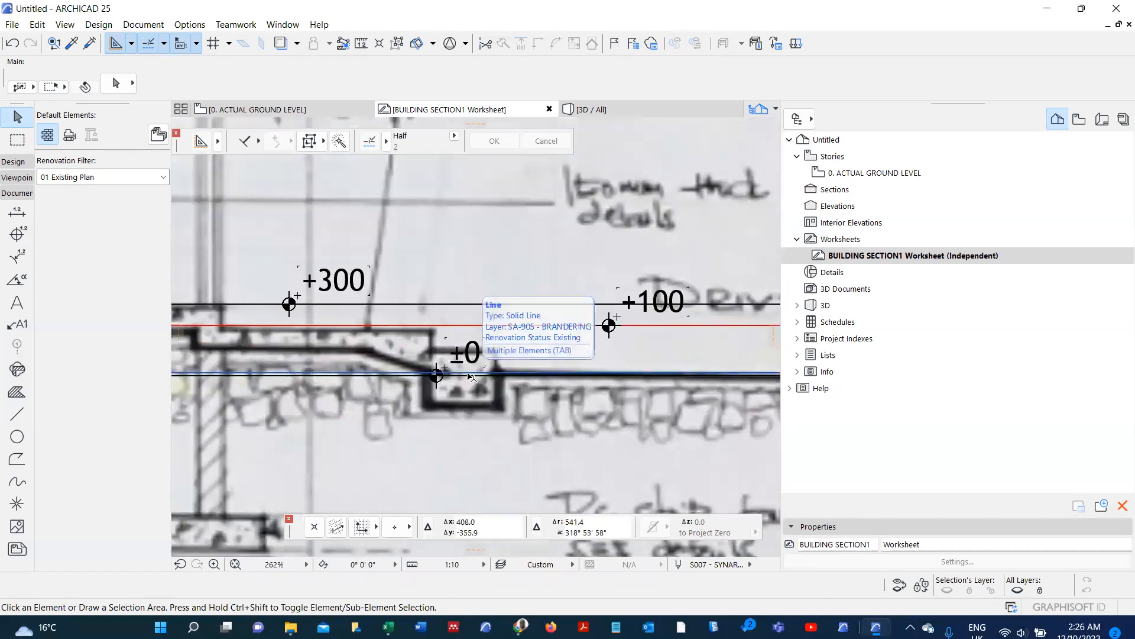
scroll(471, 376, "down", 3)
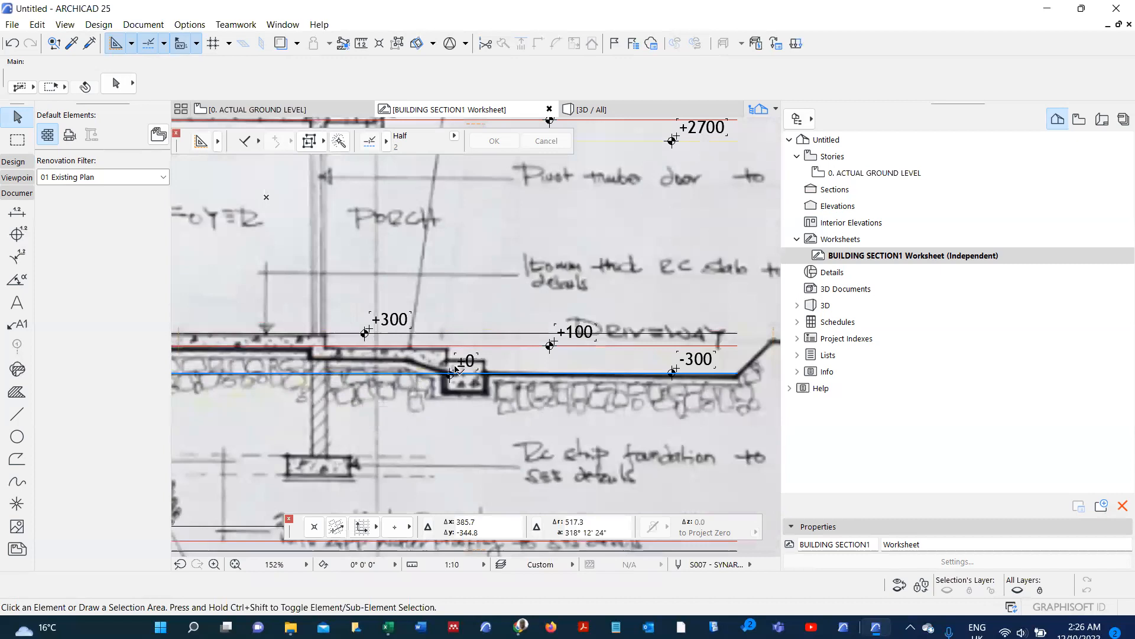
scroll(473, 349, "down", 2)
scroll(421, 339, "up", 1)
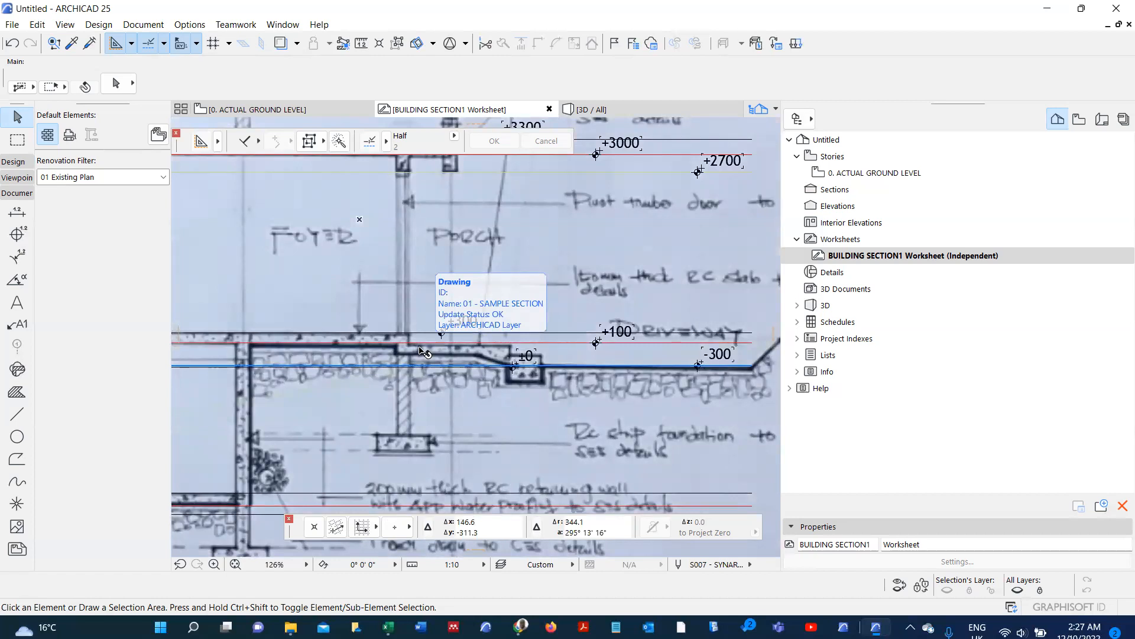
scroll(424, 352, "down", 5)
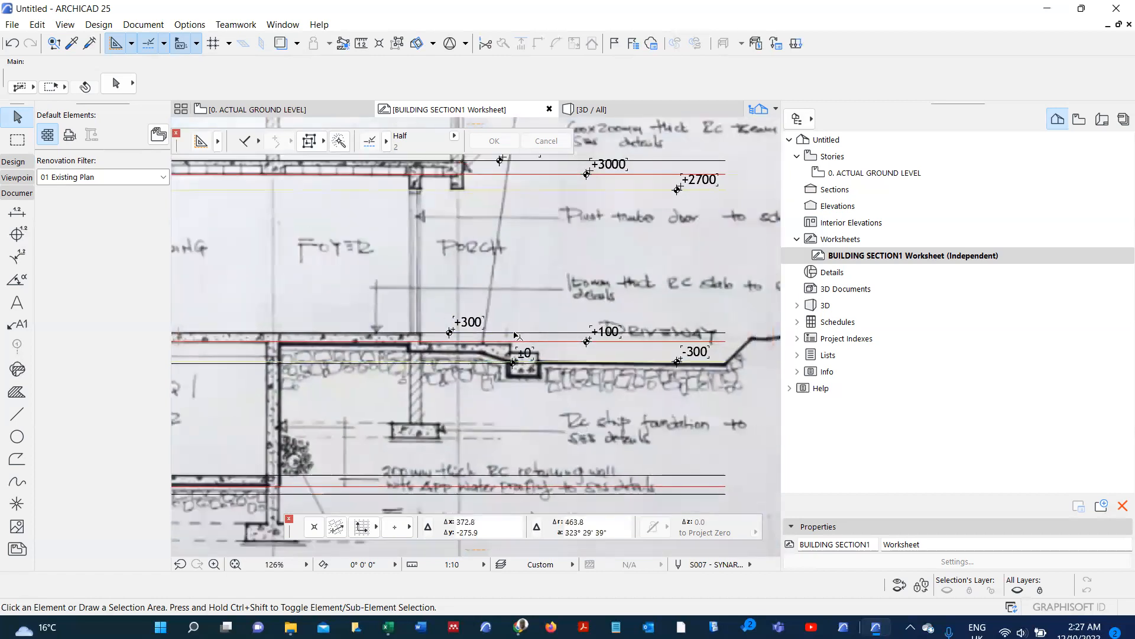
scroll(371, 348, "up", 3)
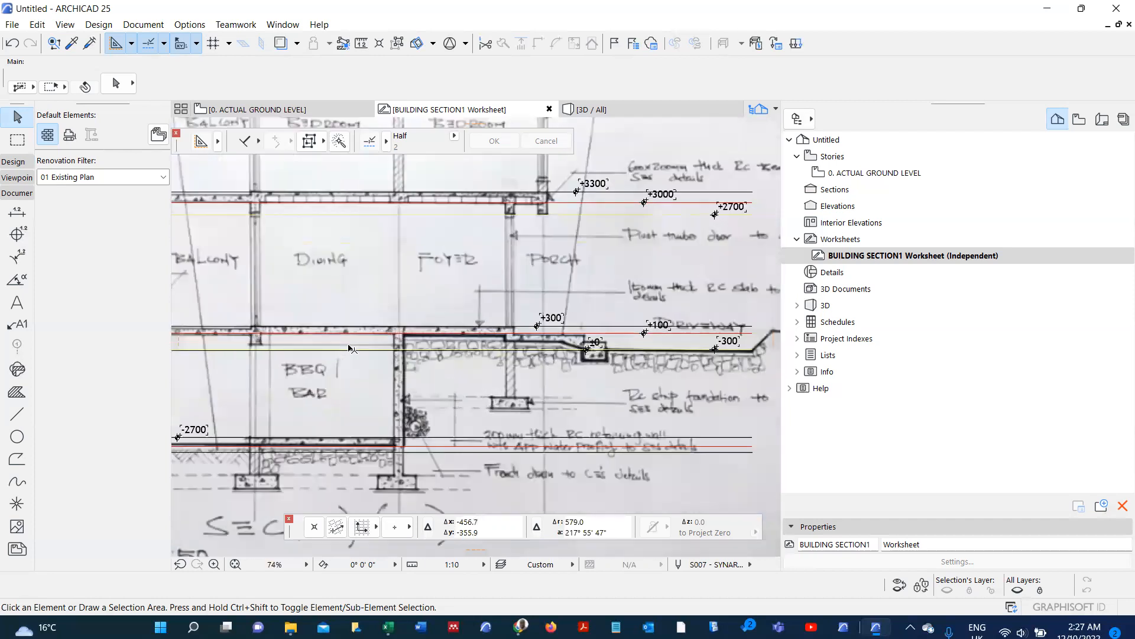
scroll(341, 347, "down", 4)
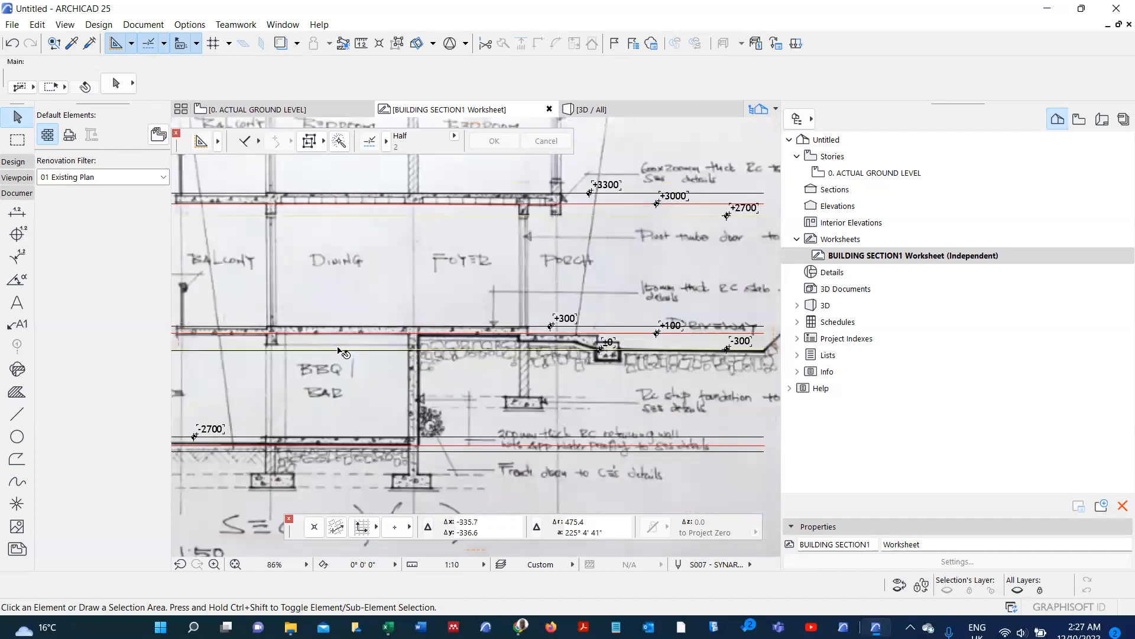
scroll(235, 340, "up", 2)
scroll(234, 340, "up", 3)
scroll(398, 338, "down", 5)
scroll(260, 337, "up", 4)
scroll(250, 341, "down", 3)
scroll(382, 341, "down", 2)
scroll(525, 343, "up", 5)
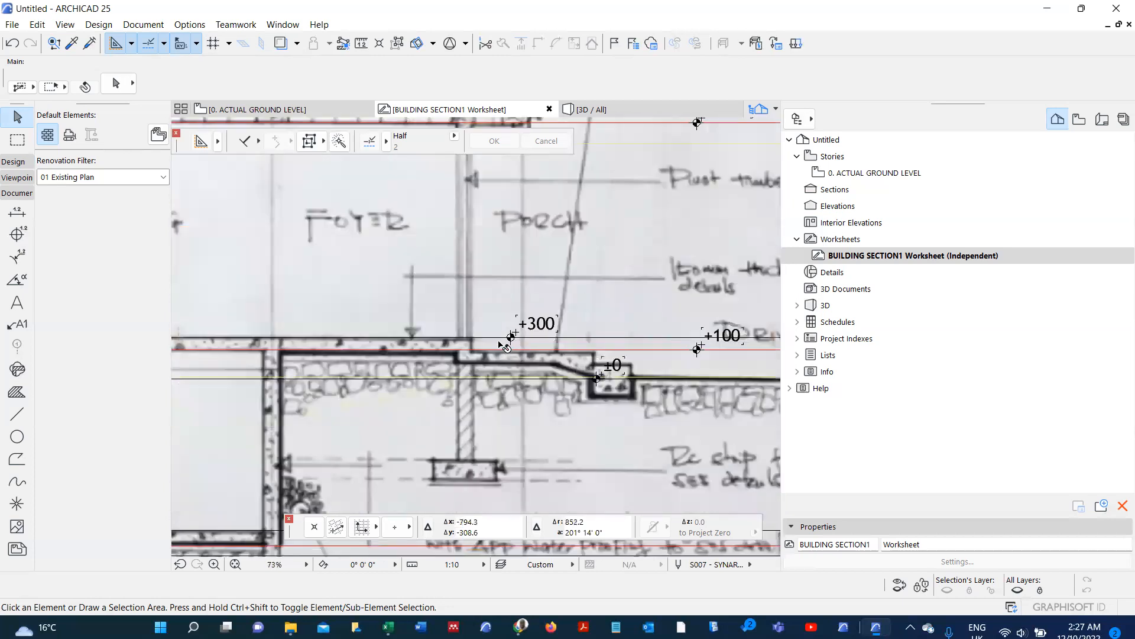
scroll(525, 345, "down", 3)
left_click(687, 362)
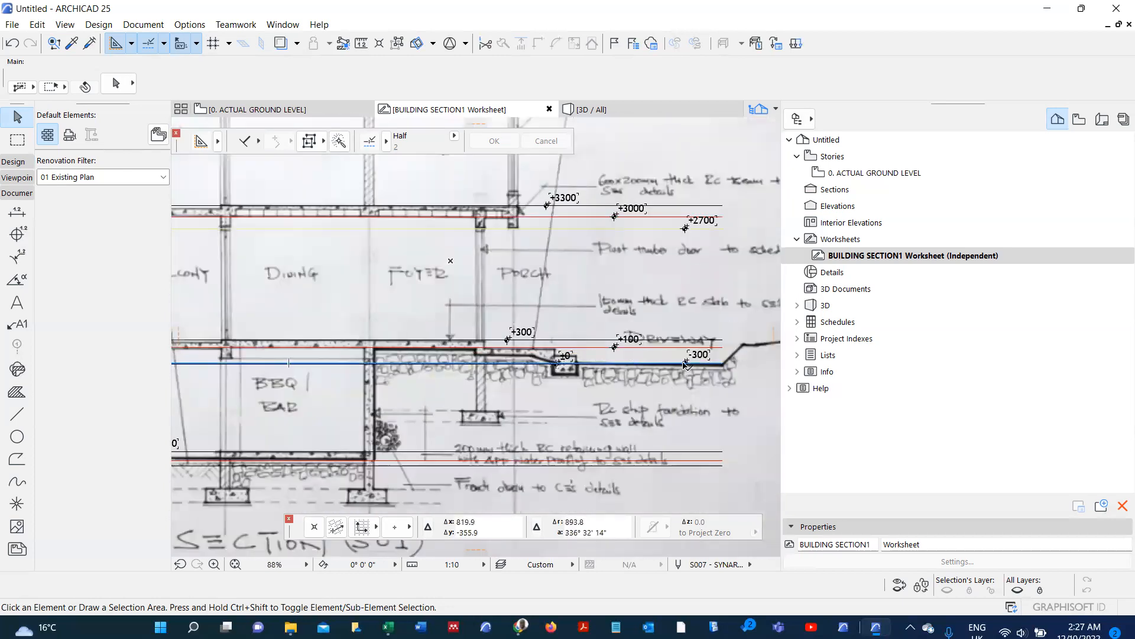
scroll(686, 364, "up", 3)
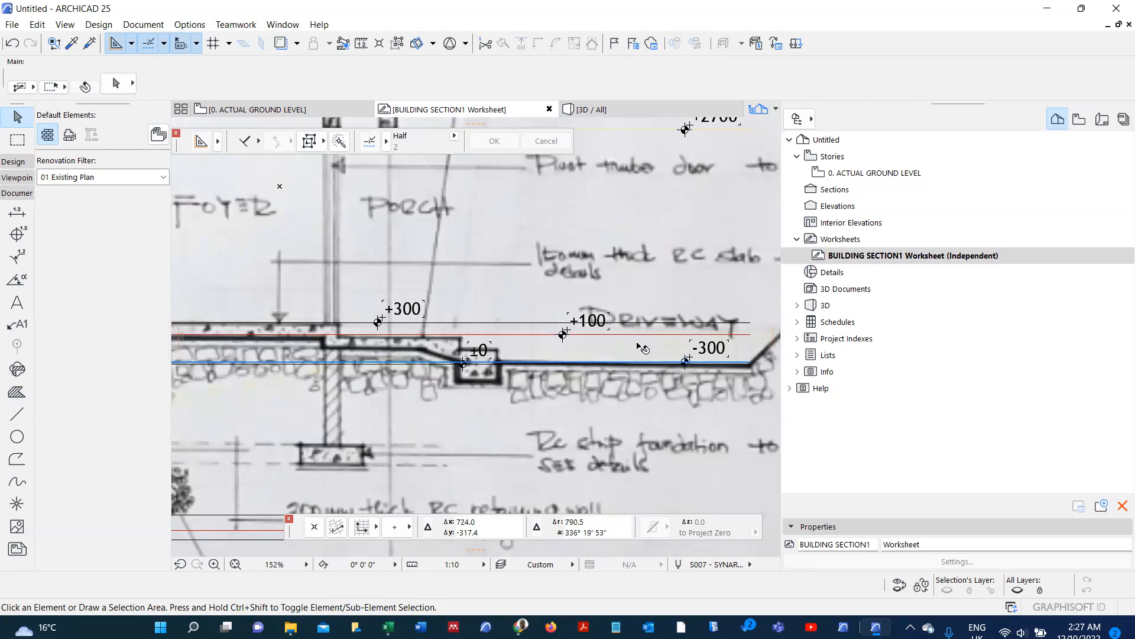
scroll(597, 338, "down", 3)
scroll(598, 337, "up", 2)
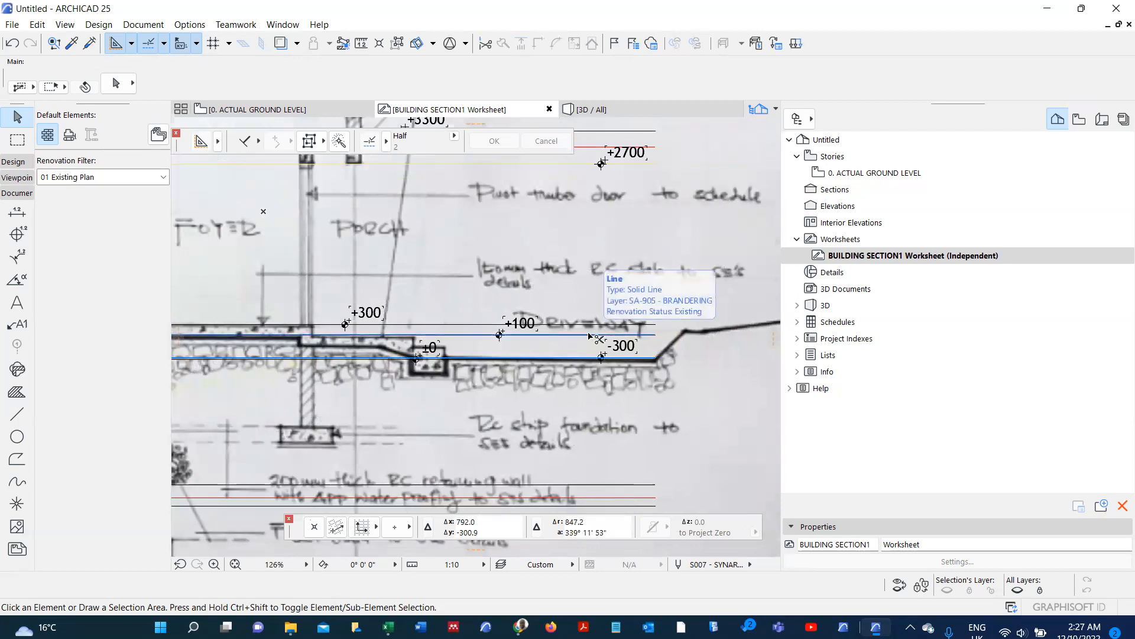
- Insert a story above ACTUAL GROUND LEVEL and set the ground level's height to next to 100
key("ctrl+7")
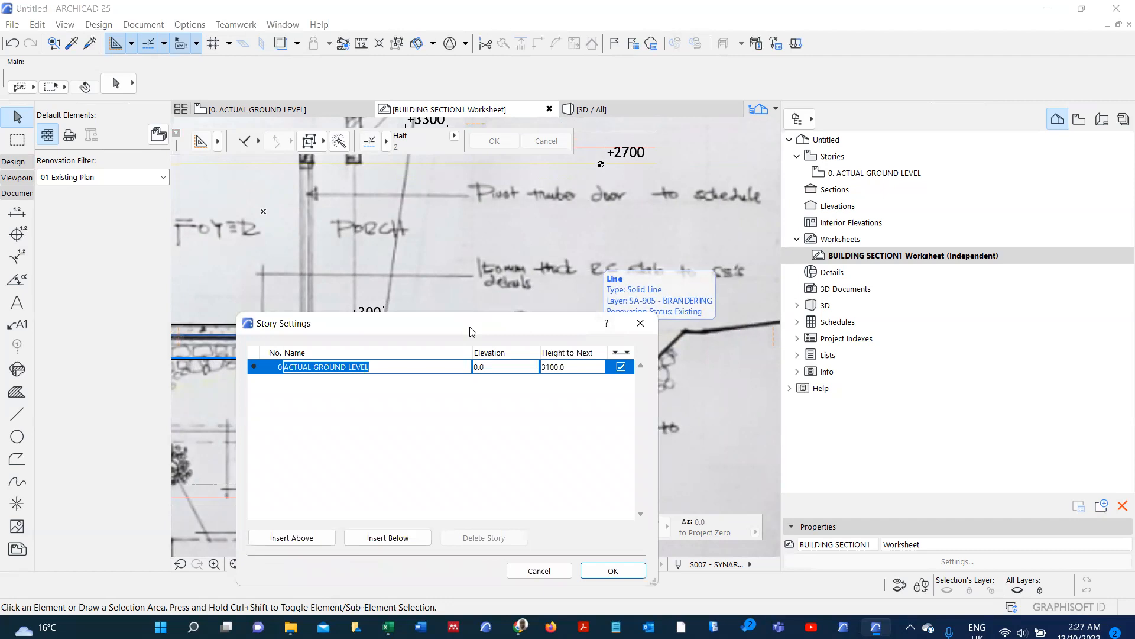
left_click_drag(471, 331, 809, 316)
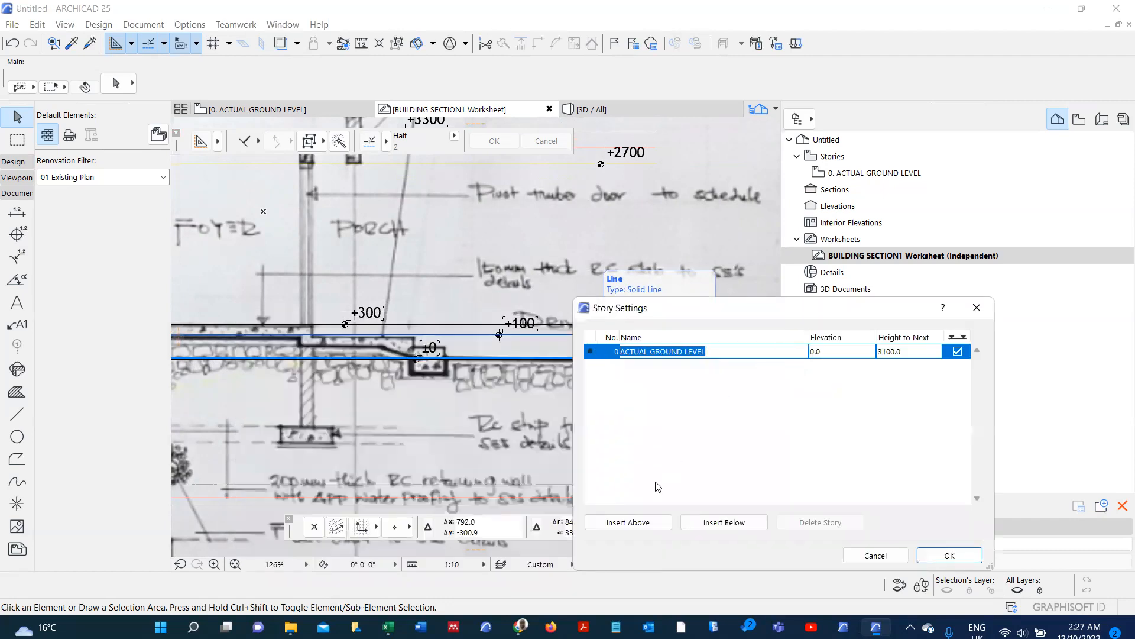
left_click(628, 522)
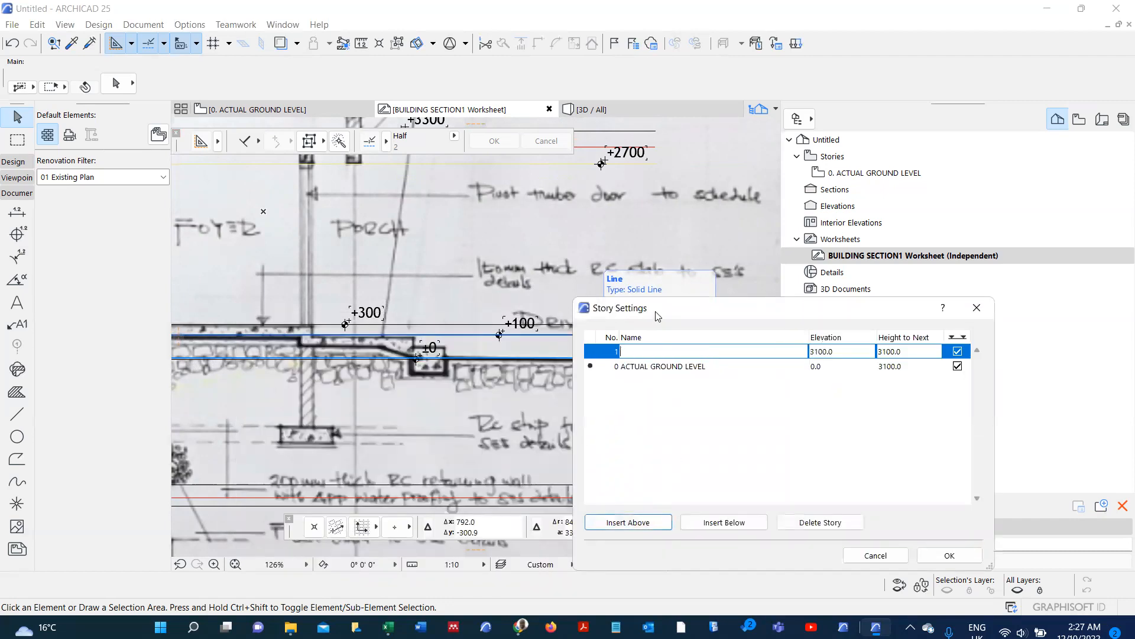
left_click_drag(657, 317, 751, 333)
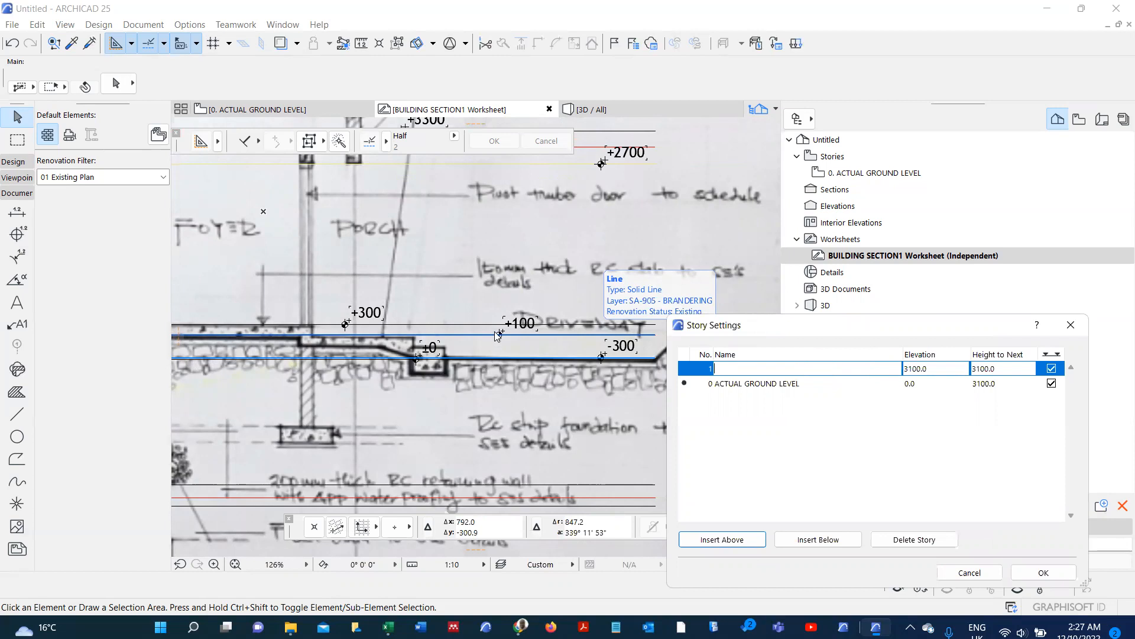
left_click(1000, 385)
left_click(999, 384)
type("100")
key("Return")
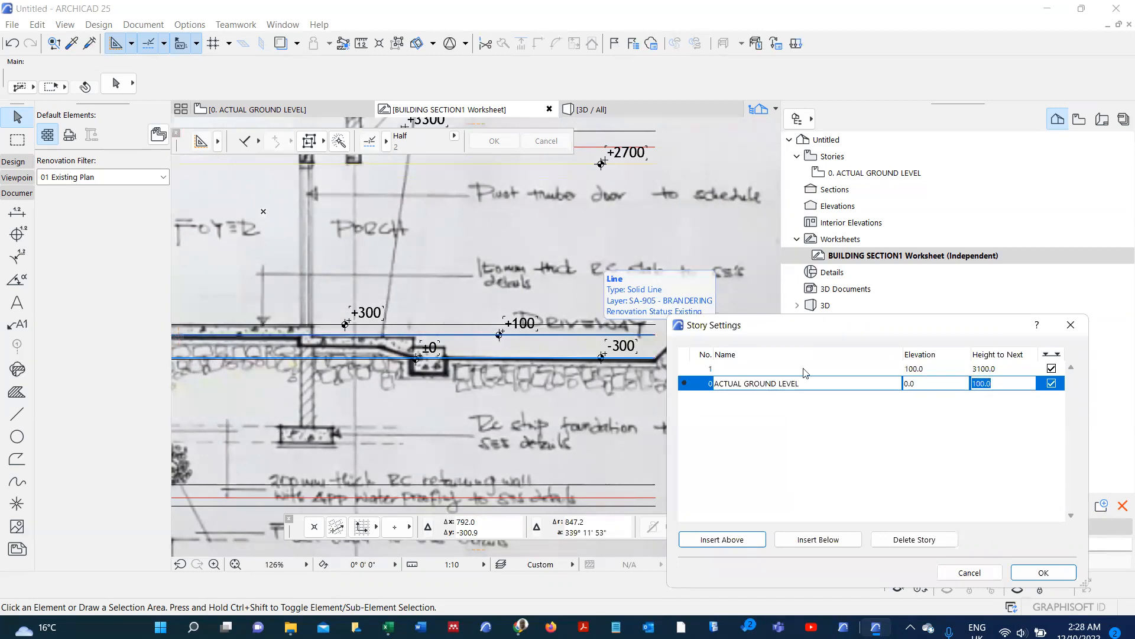
- Name the new story 1 INVERT OF GF SLAB
left_click(803, 370)
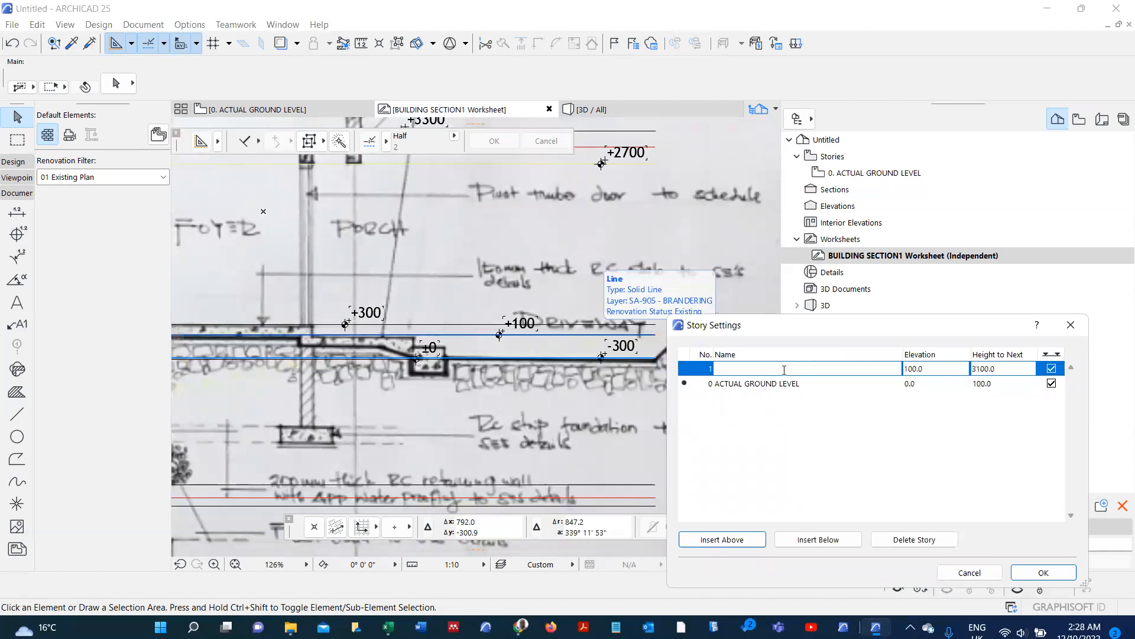
type("INVERT OF GF SLAB")
left_click(299, 64)
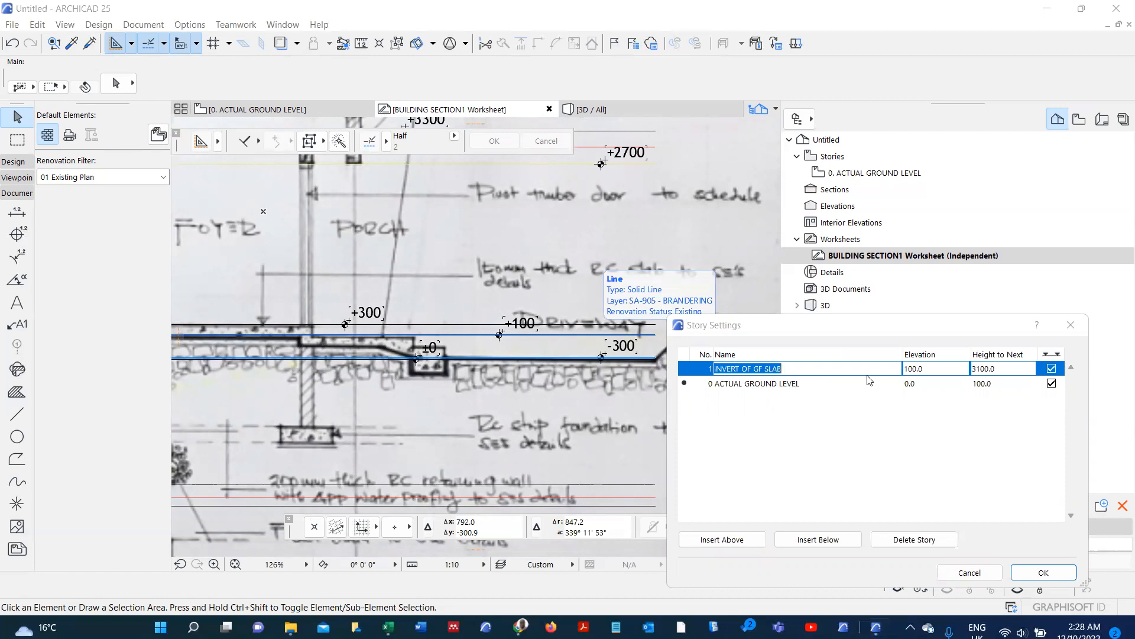
left_click(943, 369)
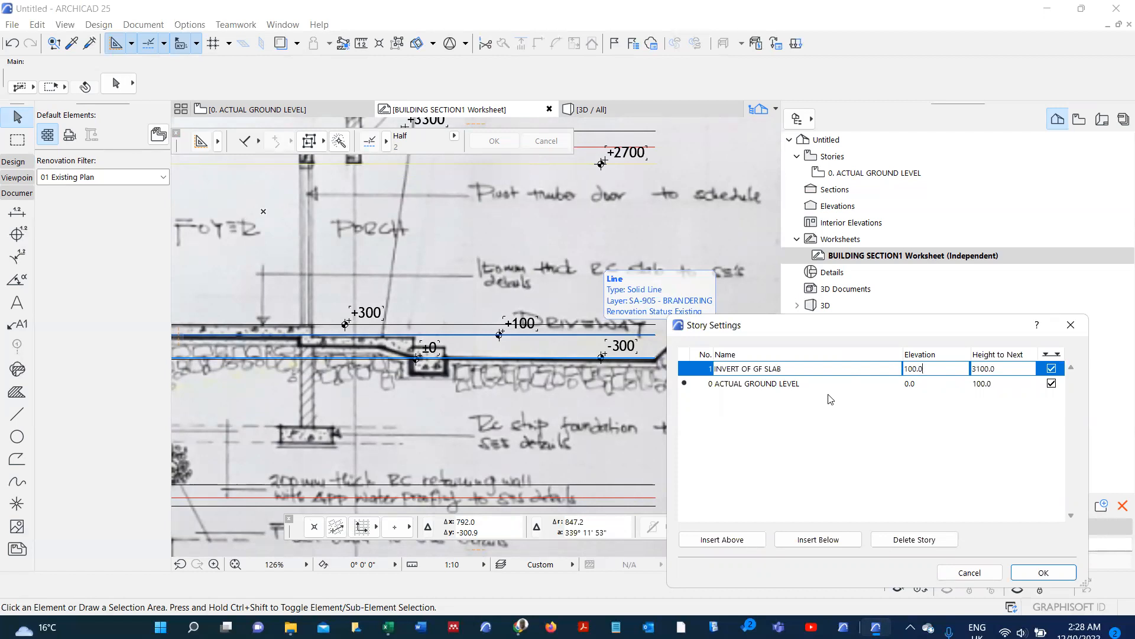
- Insert a story named TOP OF GF SLAB above INVERT OF GF SLAB, with a height of 200 between them
left_click(723, 540)
left_click(738, 369)
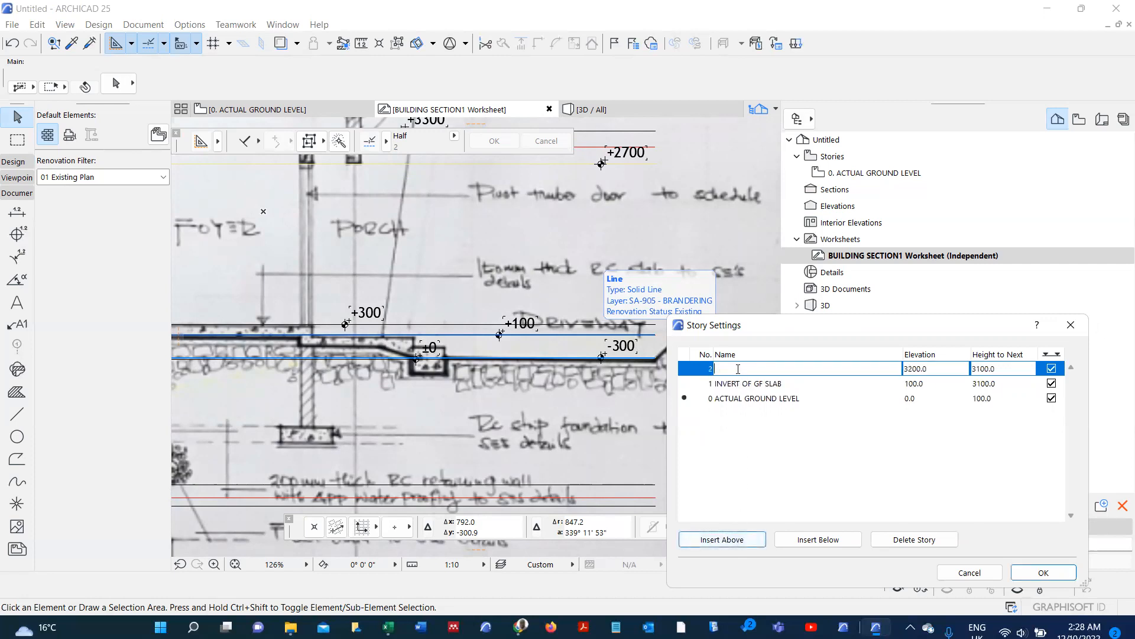
type("TOP OF GF SLAB")
left_click(994, 385)
left_click(993, 384)
type("200")
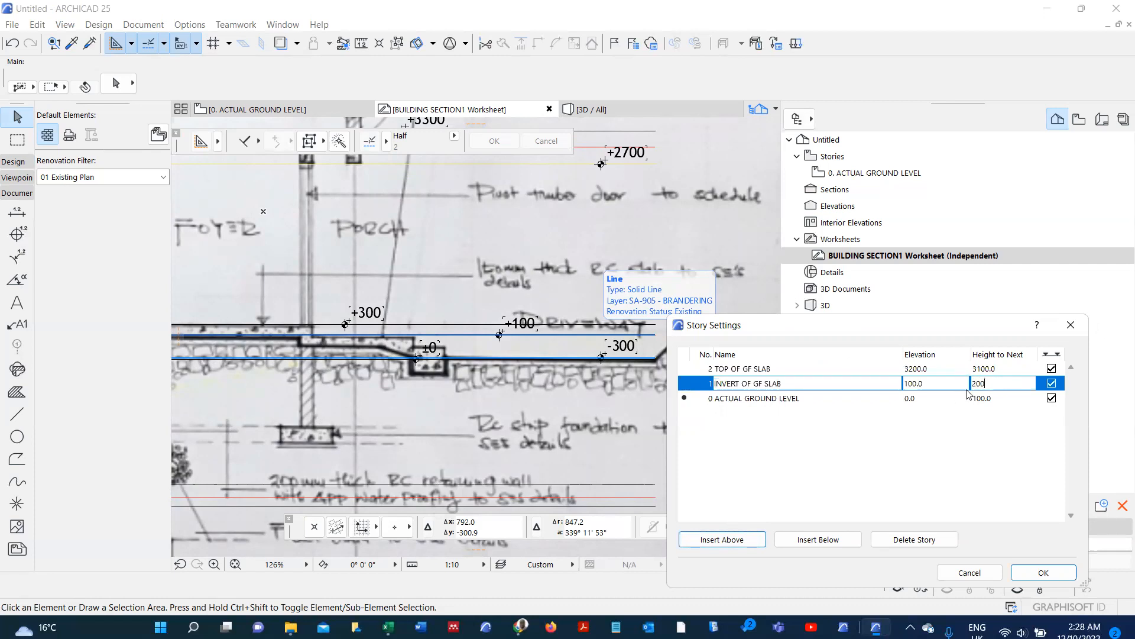
key("Return")
- Insert a story below ACTUAL GROUND LEVEL and name it INVERT OF GF BEAM
left_click(752, 402)
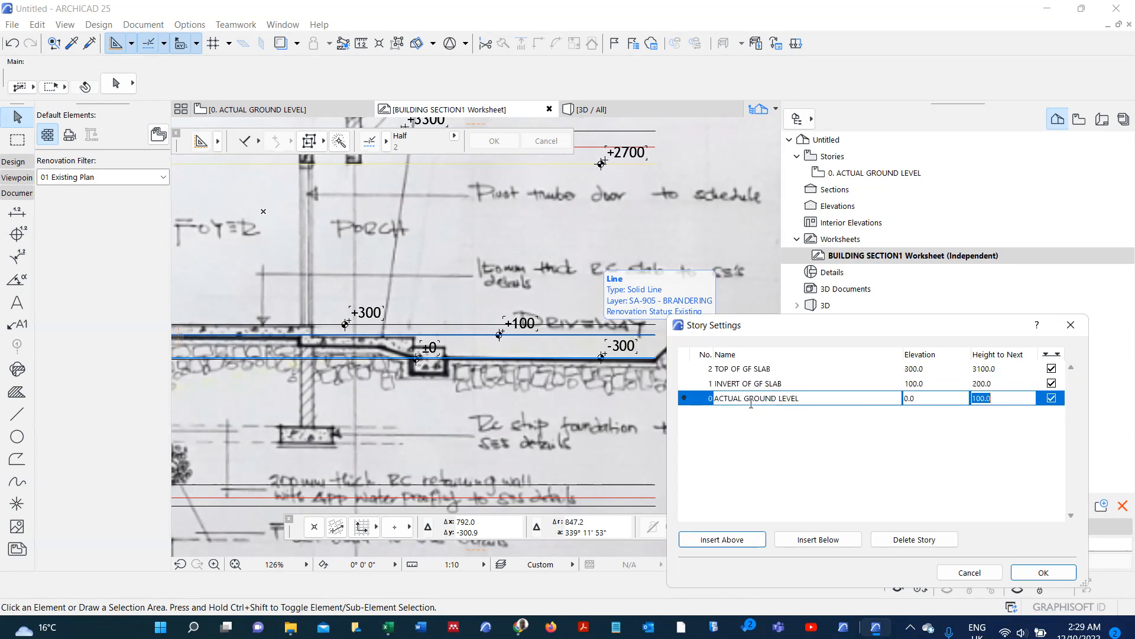
left_click(806, 541)
left_click(758, 414)
type("IN")
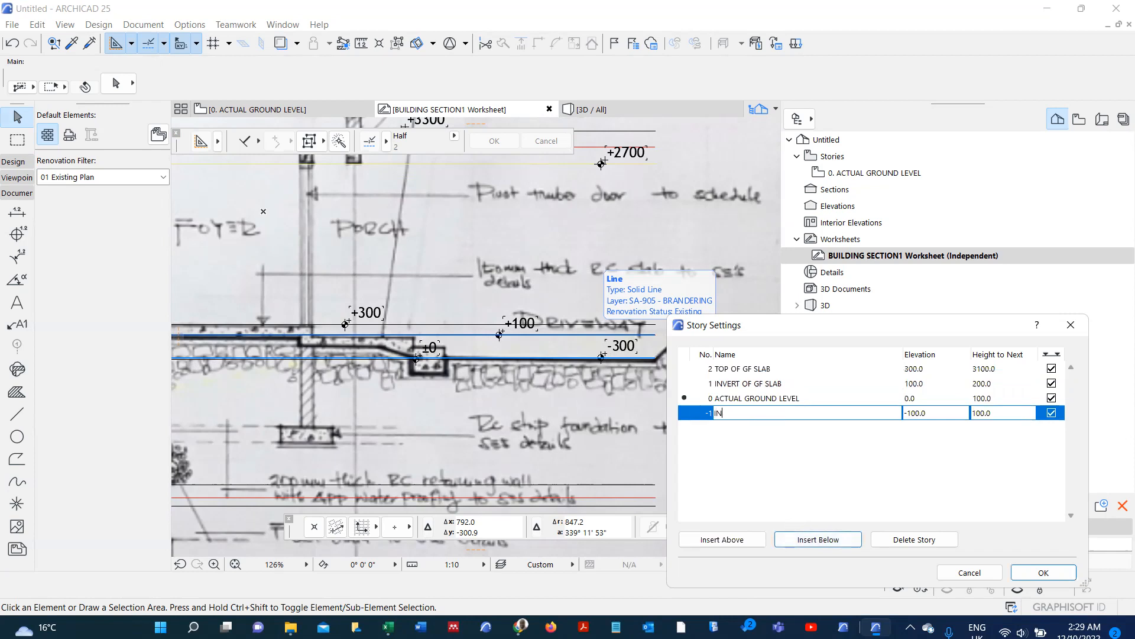
type("VERT OF GF BEAM")
- Set the INVERT OF GF BEAM story's height to next to 300 and apply the story settings
left_click(1004, 412)
key("BackSpace")
key("BackSpace")
key("BackSpace")
key("BackSpace")
key("BackSpace")
type("300")
key("Return")
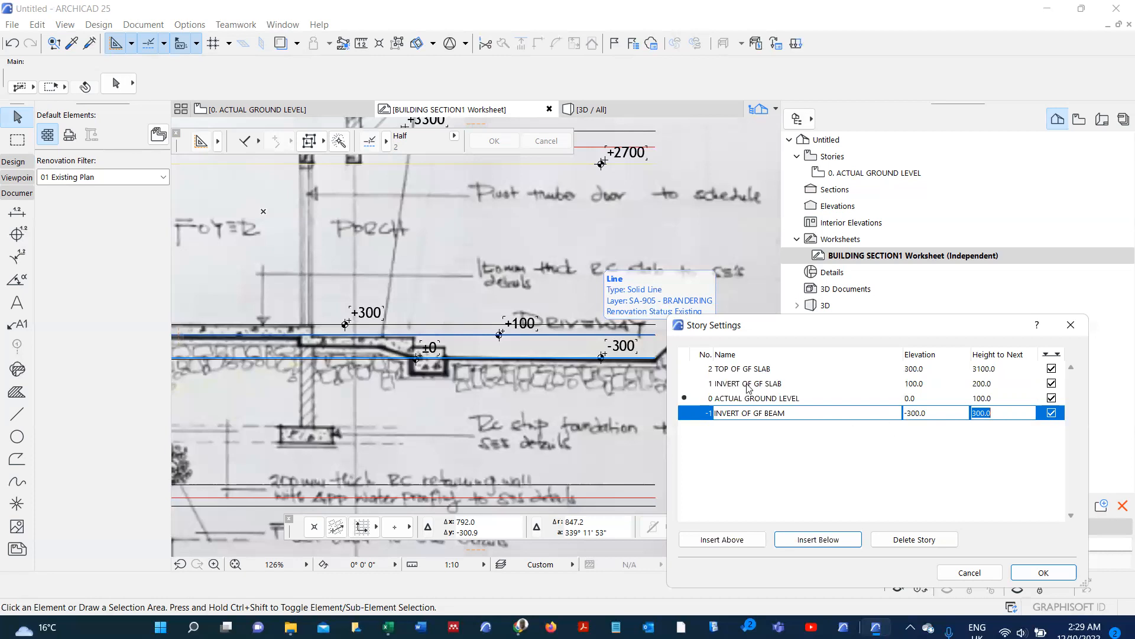
left_click(1043, 573)
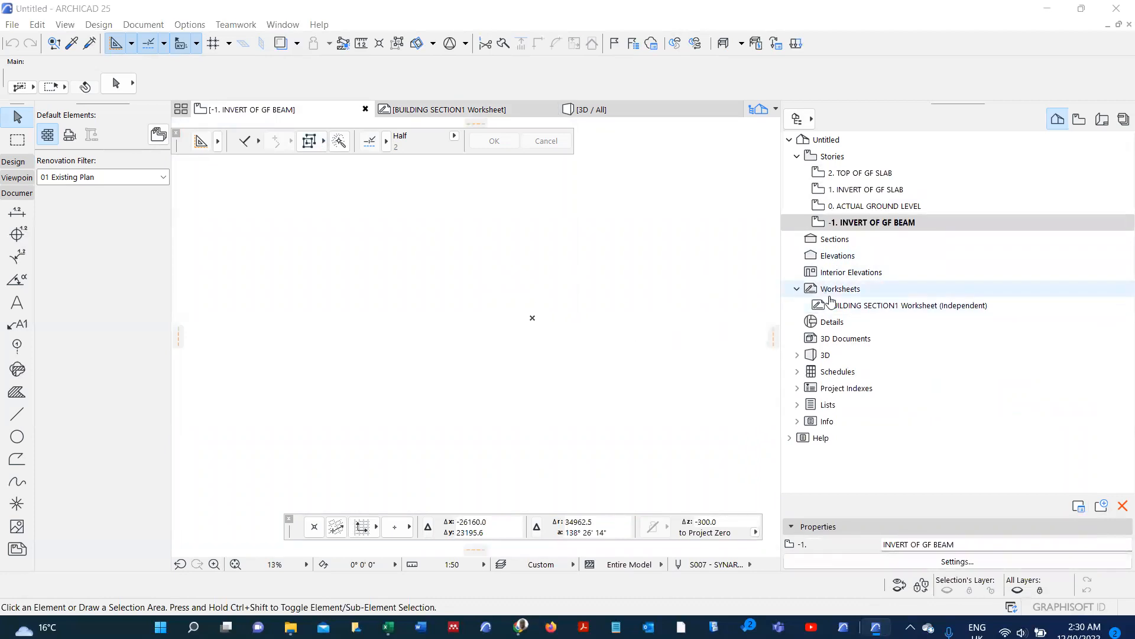
- Reopen the BUILDING SECTION1 worksheet and examine the level marks from the ground floor slab up to the first floor slab
double_click(834, 305)
scroll(525, 371, "down", 4)
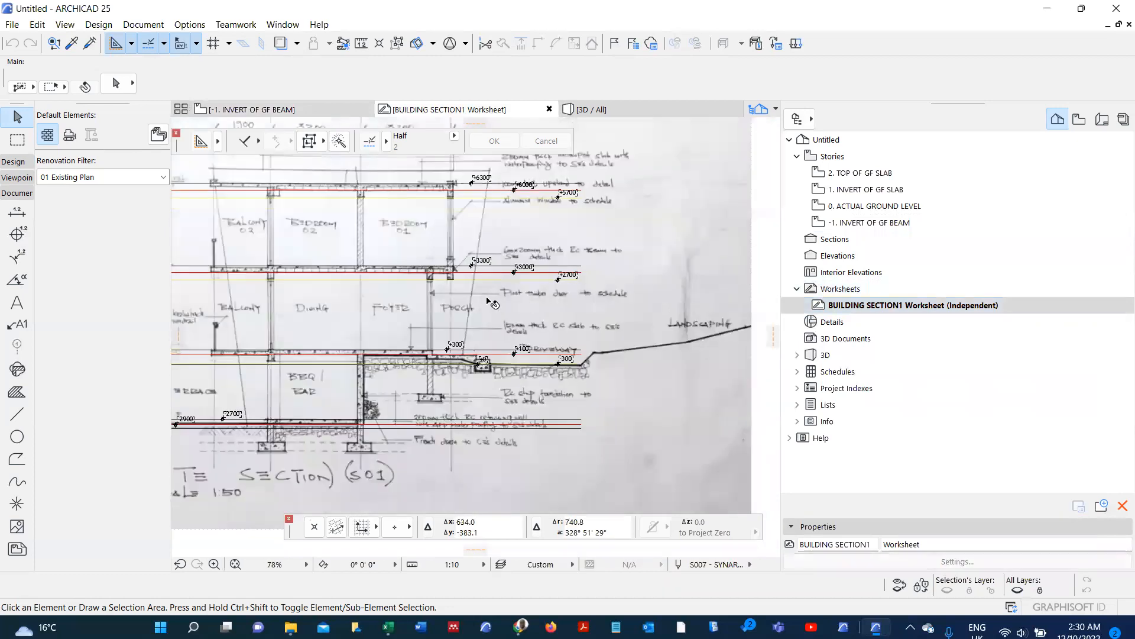
scroll(503, 299, "up", 2)
scroll(555, 322, "down", 3)
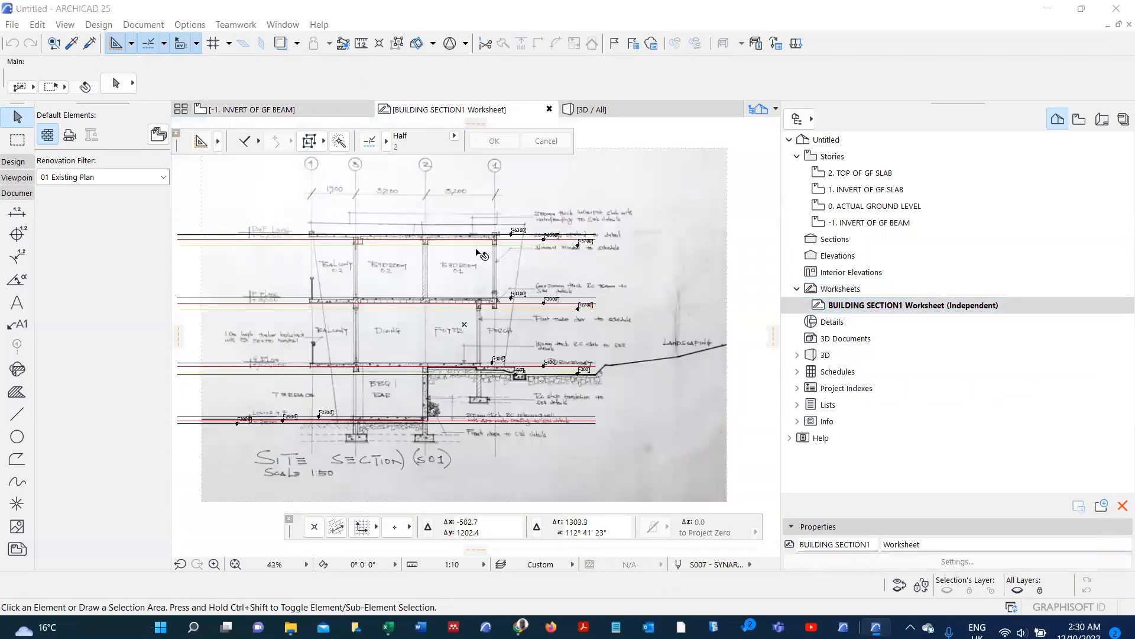
scroll(568, 260, "up", 3)
scroll(414, 266, "up", 4)
scroll(490, 329, "down", 5)
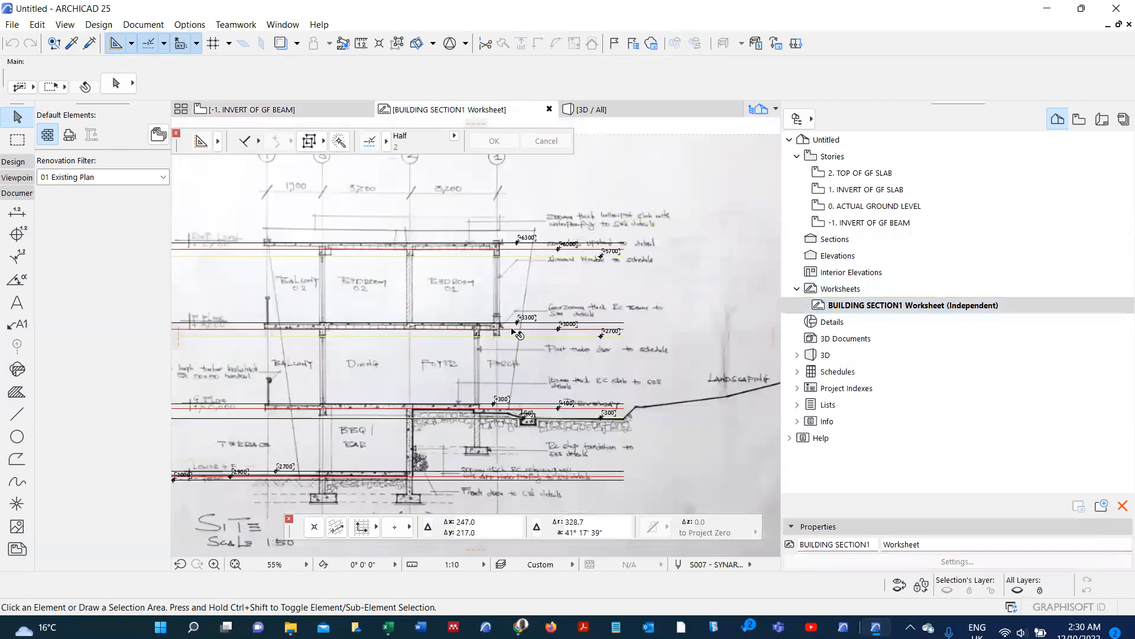
scroll(518, 334, "up", 4)
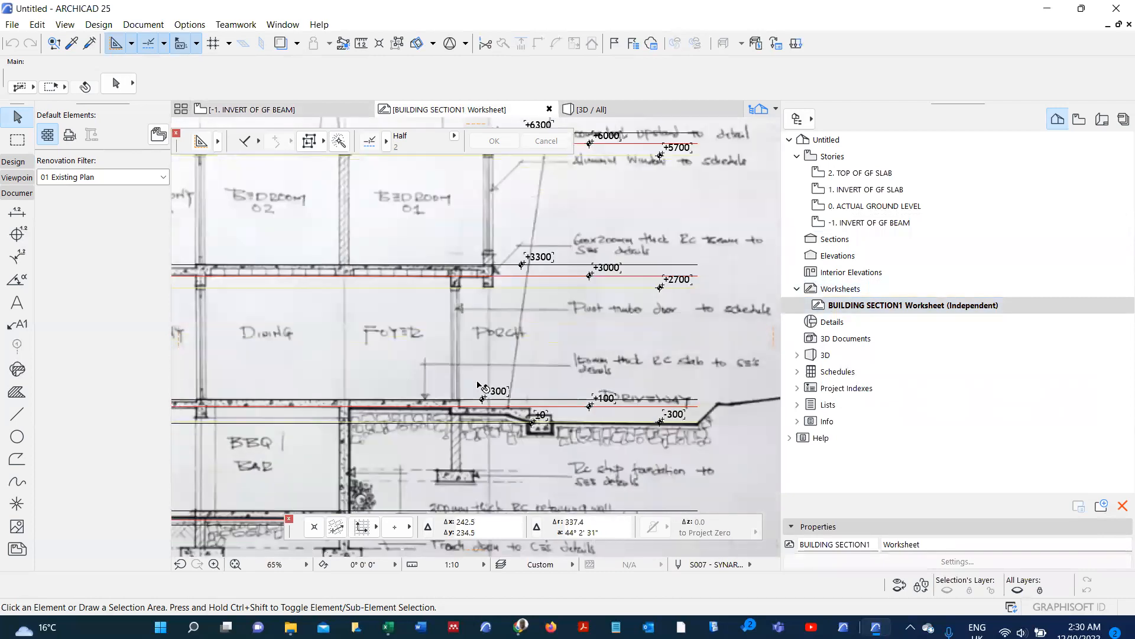
scroll(479, 385, "up", 4)
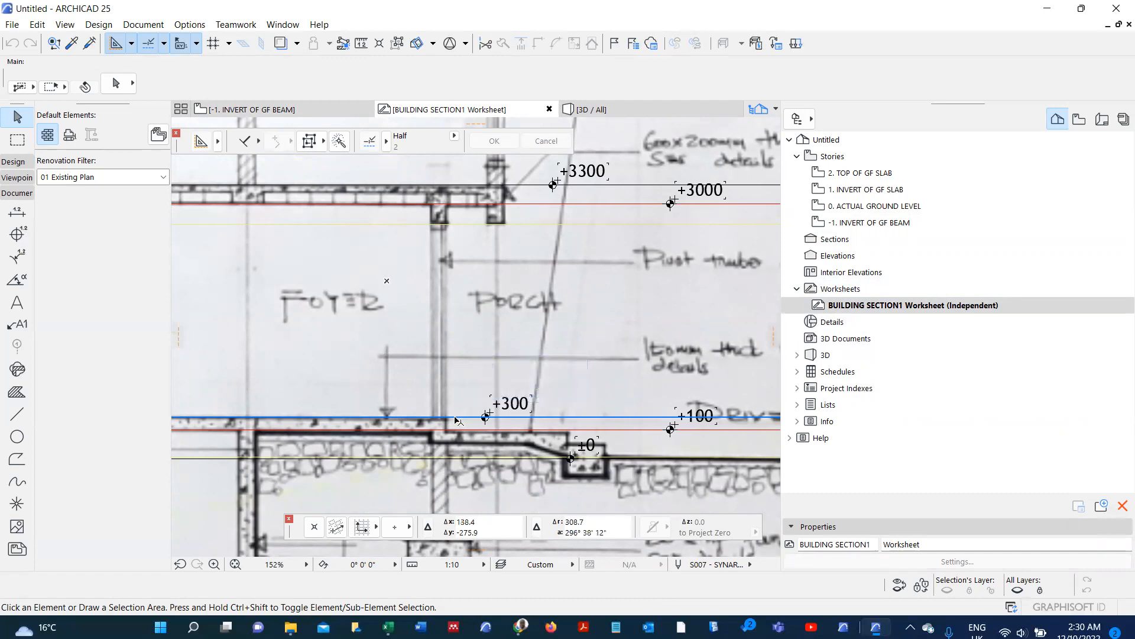
- Examine the level lines and marks around the first floor beam and slab, and their relation to the ground floor slab on the section
scroll(455, 420, "down", 1)
scroll(456, 393, "down", 1)
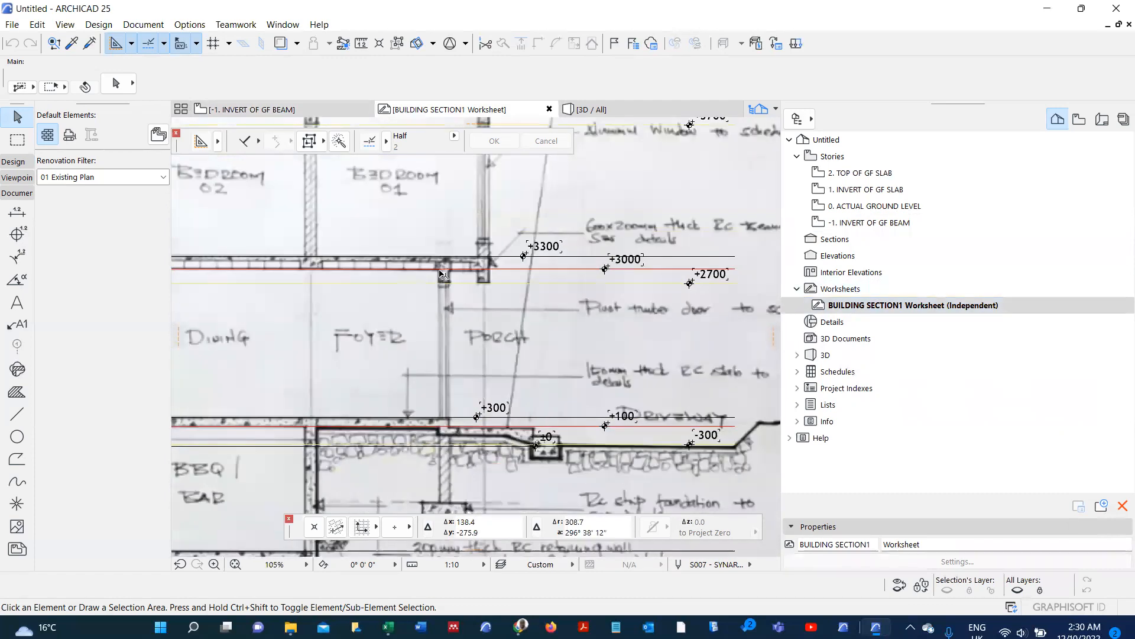
scroll(445, 279, "up", 2)
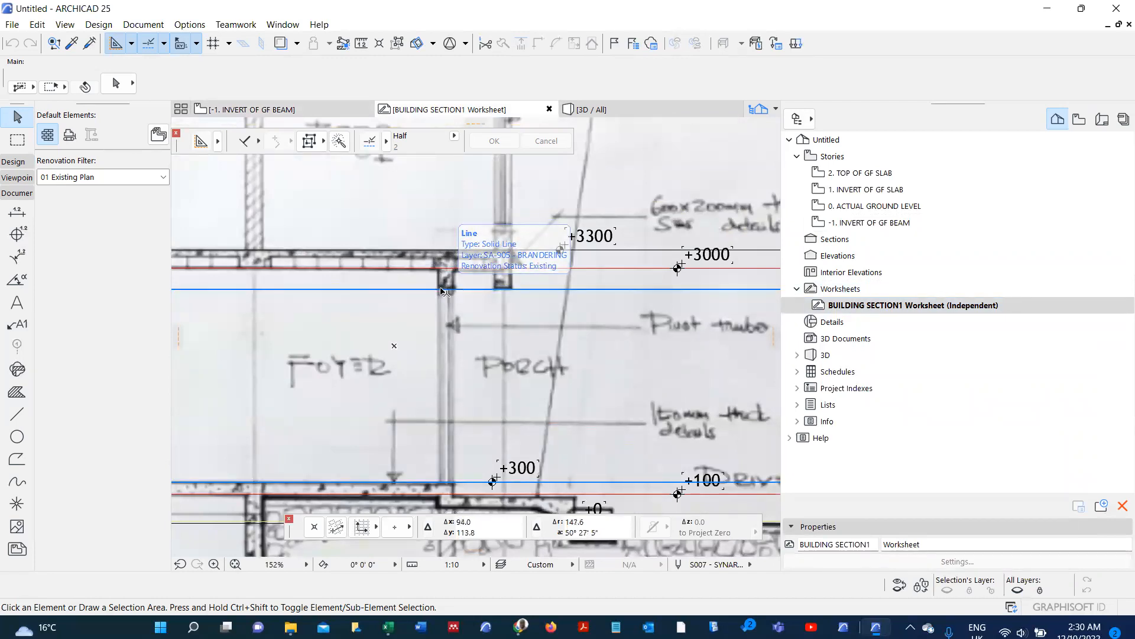
scroll(455, 291, "down", 3)
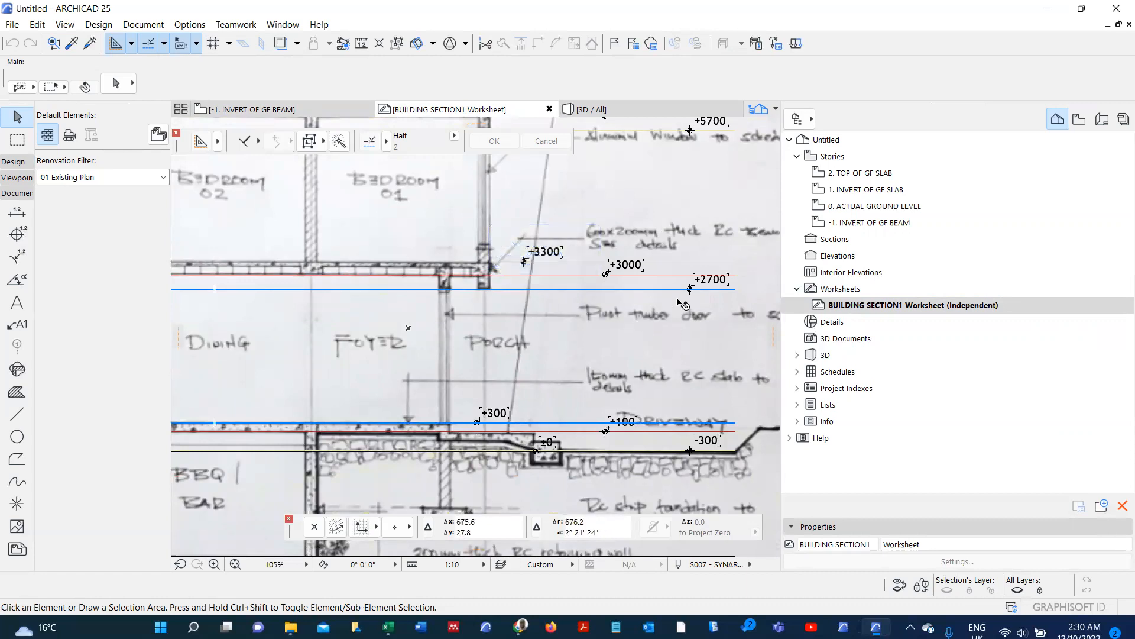
scroll(710, 279, "up", 1)
scroll(523, 306, "down", 2)
scroll(601, 249, "up", 3)
scroll(541, 266, "down", 2)
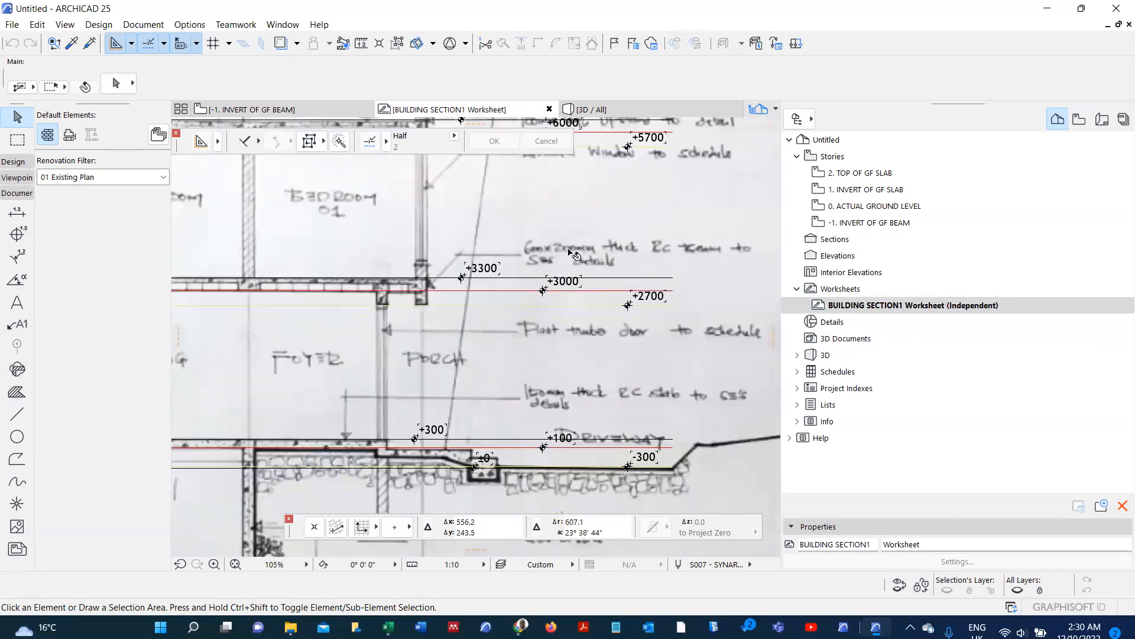
scroll(567, 256, "up", 1)
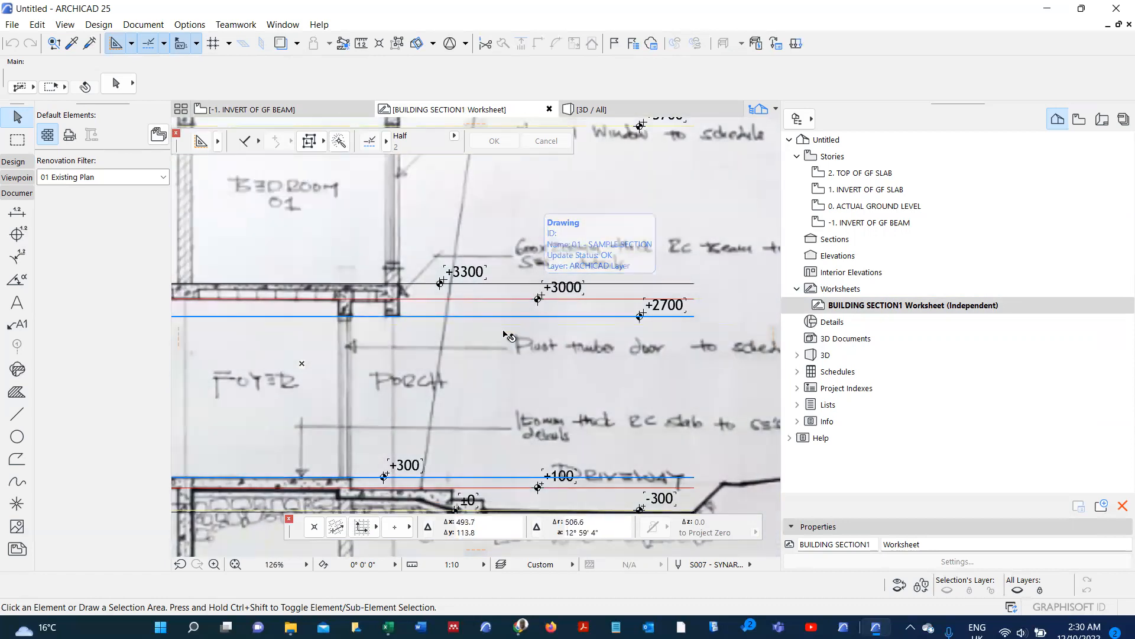
scroll(512, 353, "down", 5)
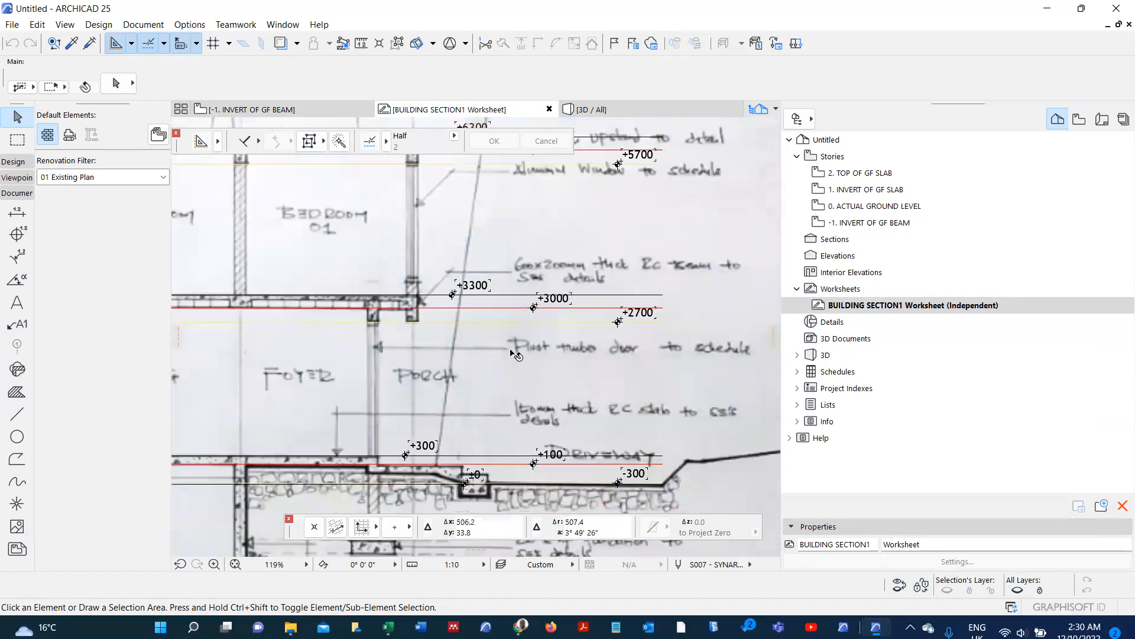
left_click(753, 231)
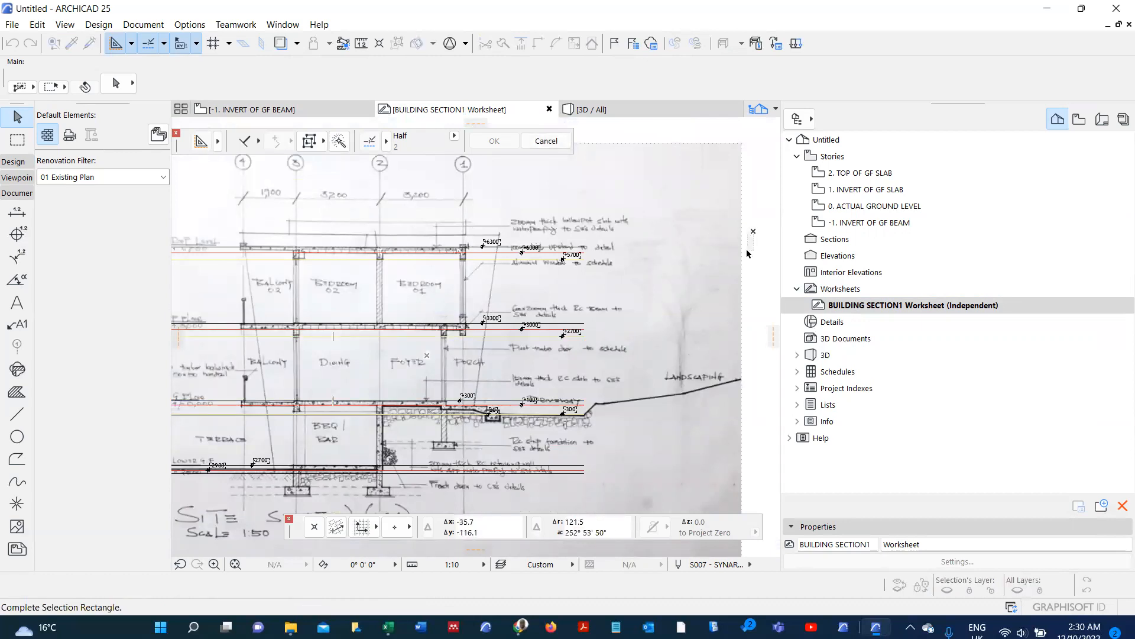
left_click(768, 263)
right_click(761, 219)
left_click(757, 191)
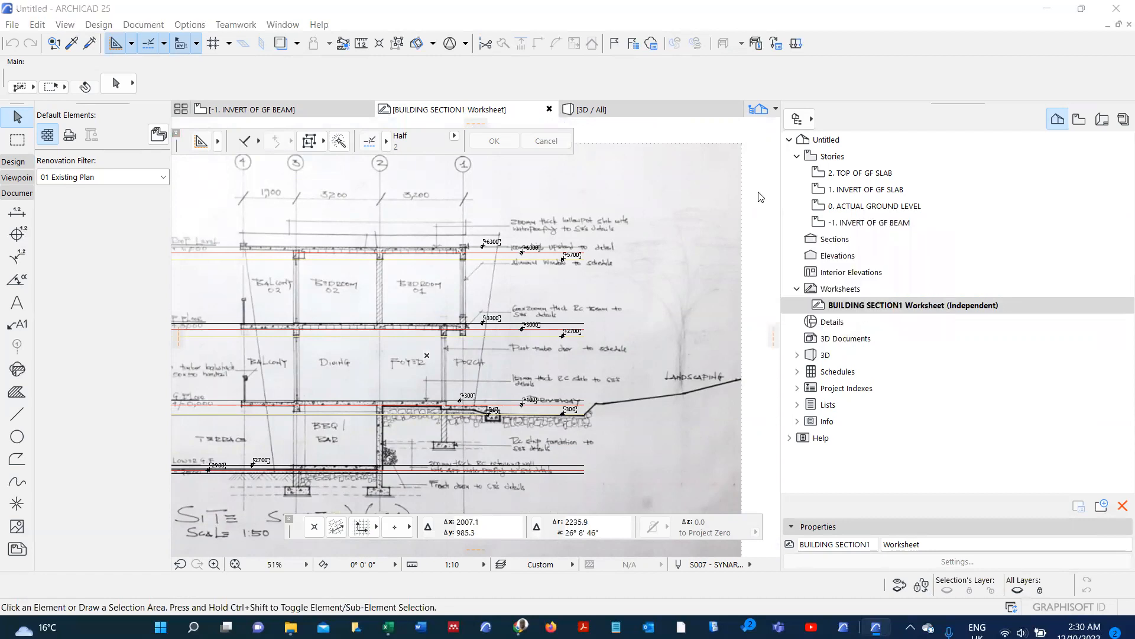
- Reopen the story settings, rename TOP OF GF SLAB as TOP OF GF SLAB/BOTTOM OF GF WALL and set its height to next to 2400
key("ctrl+7")
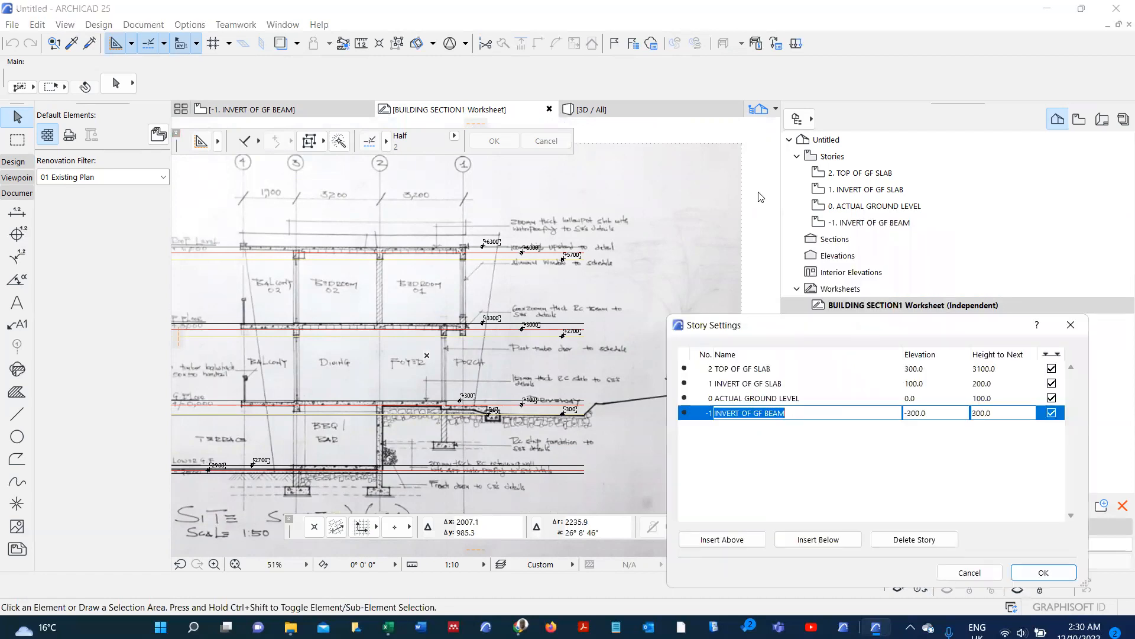
left_click(777, 370)
left_click(780, 372)
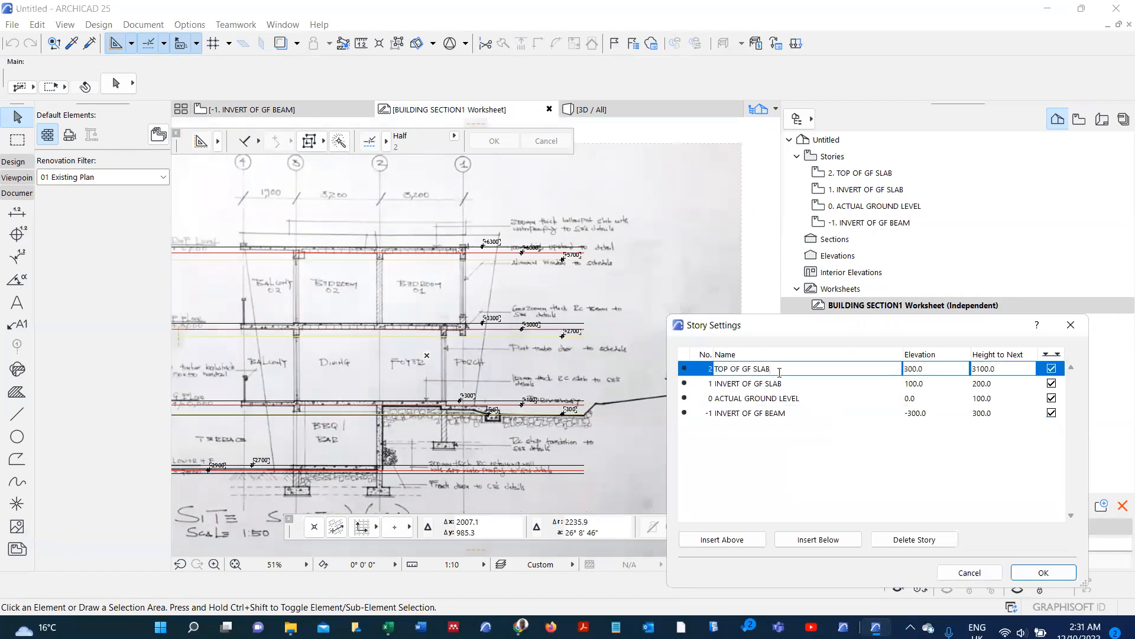
type("/BOTTOM OF GF WALL")
key("BackSpace")
key("BackSpace")
key("BackSpace")
key("BackSpace")
key("BackSpace")
key("BackSpace")
type("2400")
key("Return")
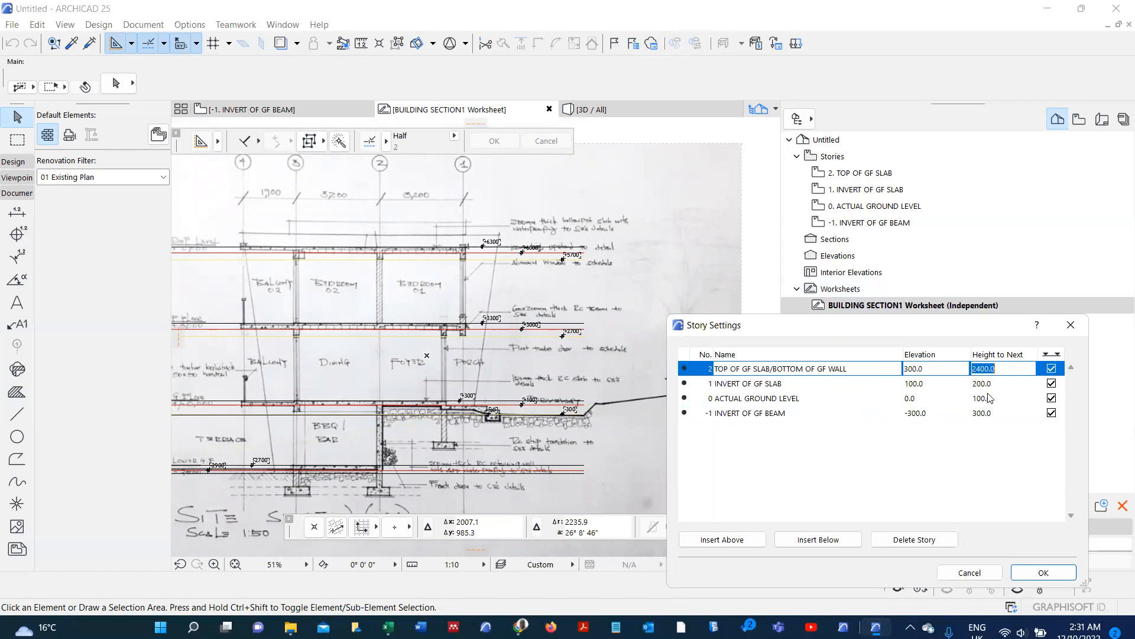
- Insert a story above TOP OF GF SLAB/BOTTOM OF GF WALL and name it INVERT OF FF BEAM, reusing the GF beam story's name
left_click(739, 541)
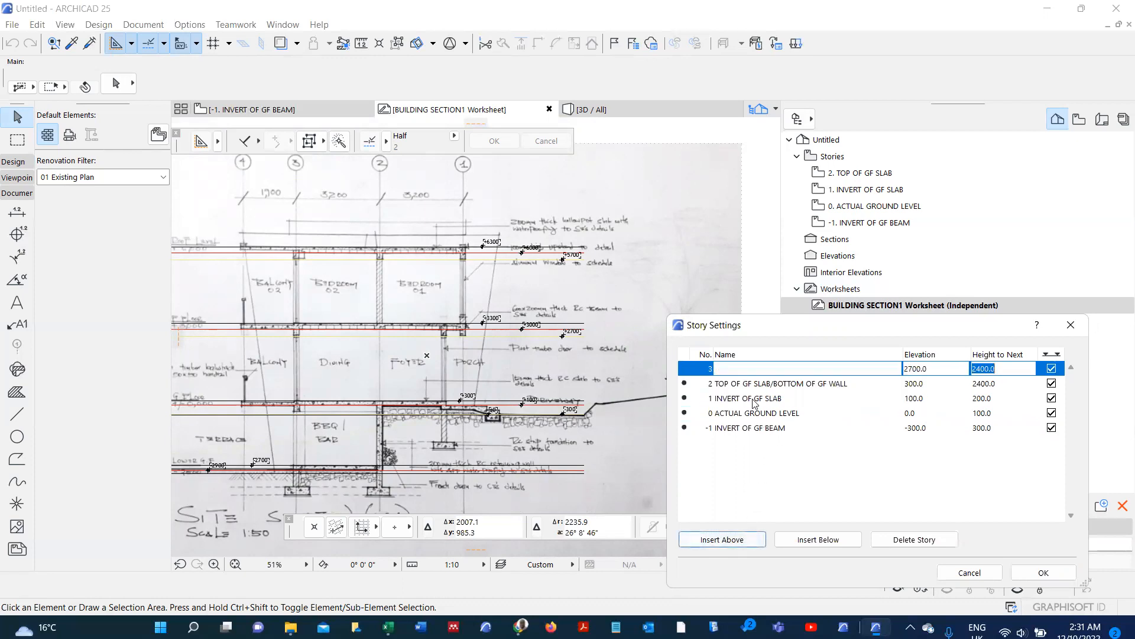
left_click(760, 431)
left_click_drag(791, 428, 700, 421)
key("ctrl+c")
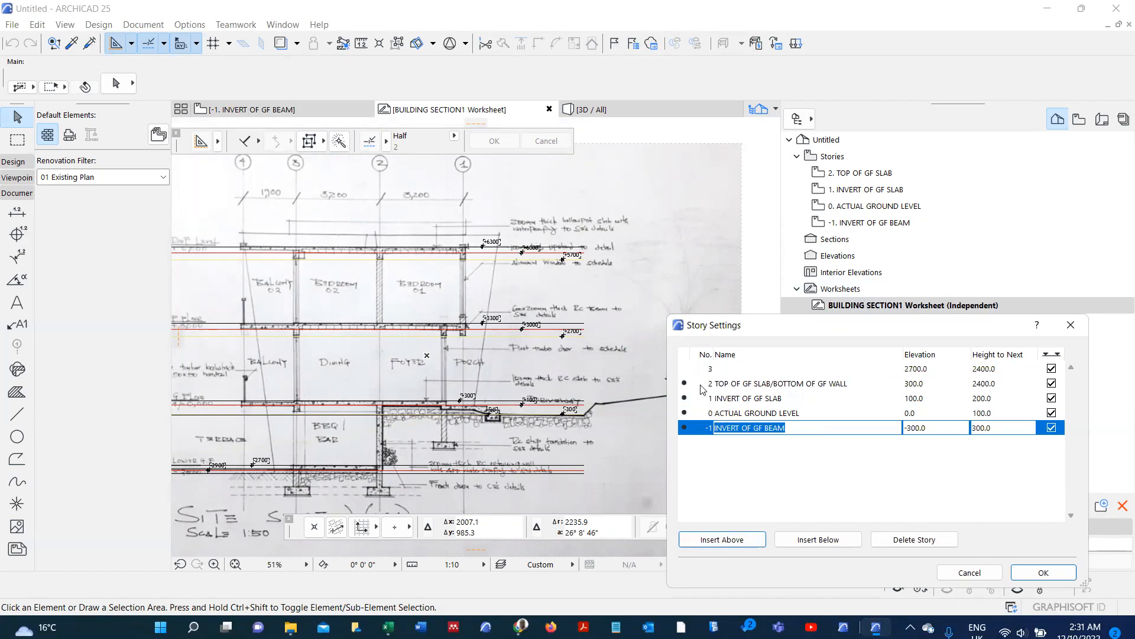
left_click(731, 369)
key("ctrl+v")
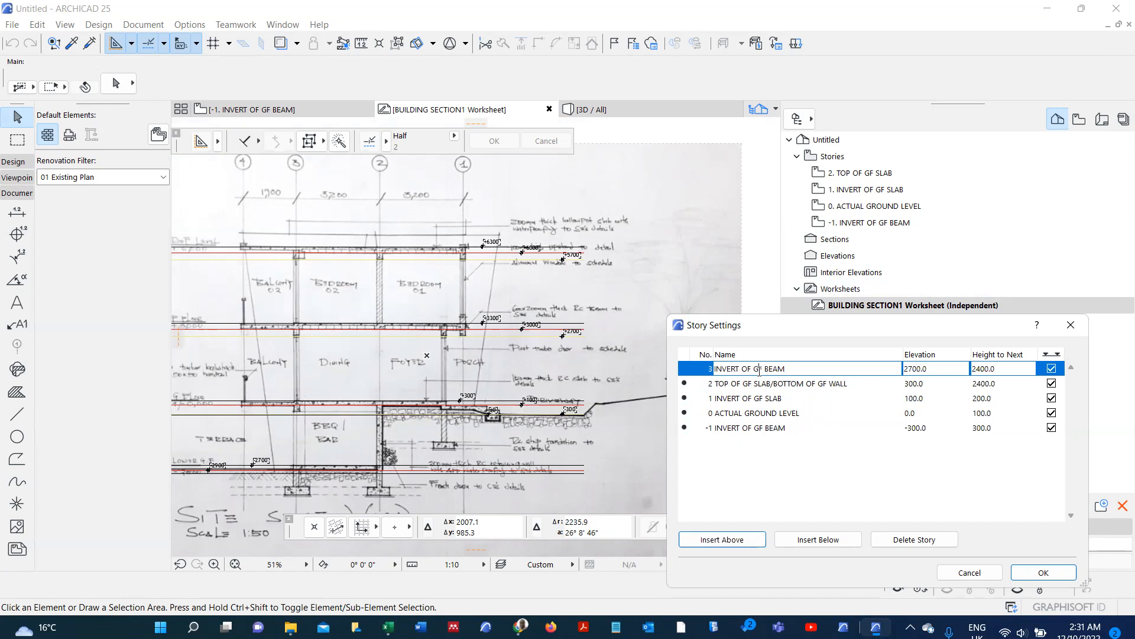
left_click(760, 370)
key("BackSpace")
type("F")
- Insert a story named INVERT OF FF SLAB above INVERT OF FF BEAM, with a height to next of 300
left_click(709, 541)
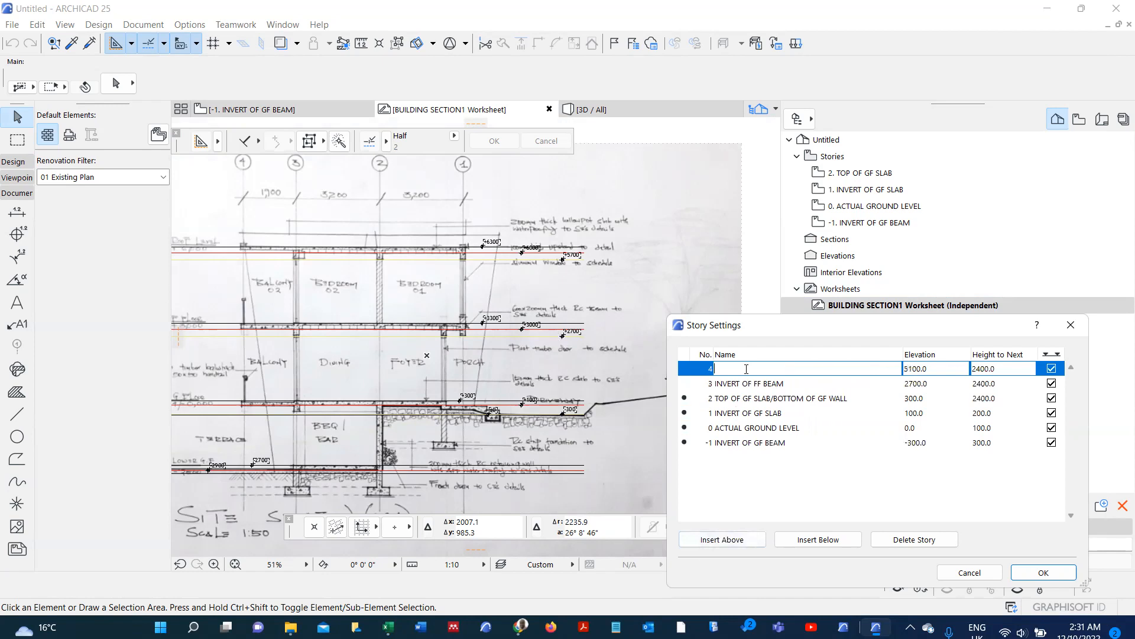
type("INVERT OF FF SLAB")
key("BackSpace")
key("BackSpace")
key("BackSpace")
key("BackSpace")
key("BackSpace")
type("300")
key("Return")
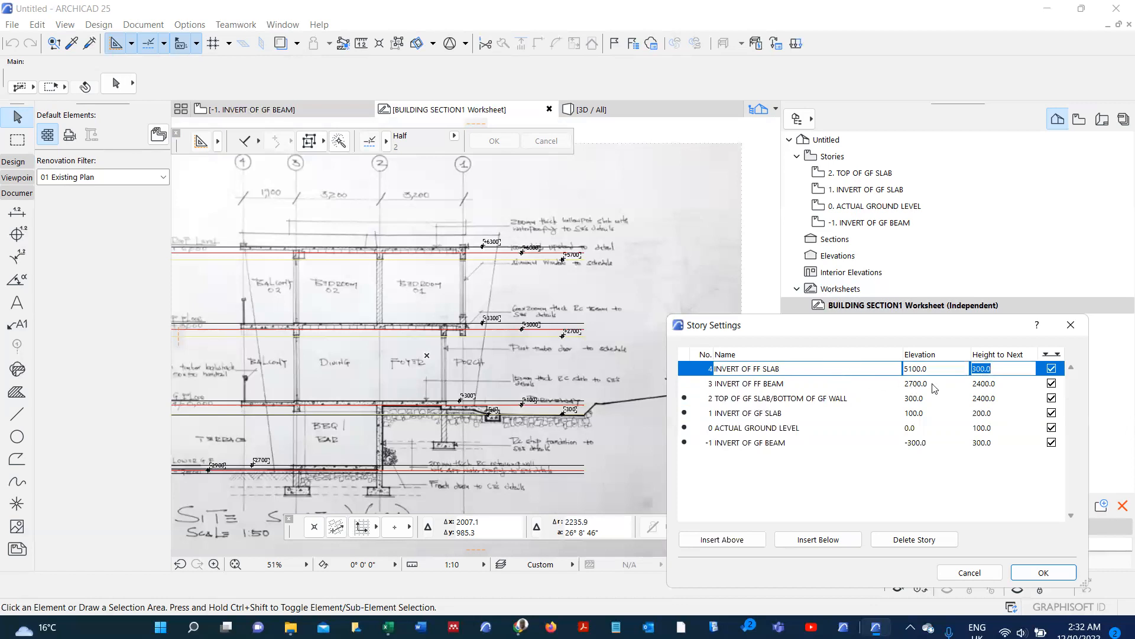
- Set the INVERT OF FF BEAM story's height to next to 300
left_click(998, 383)
type("300")
key("Return")
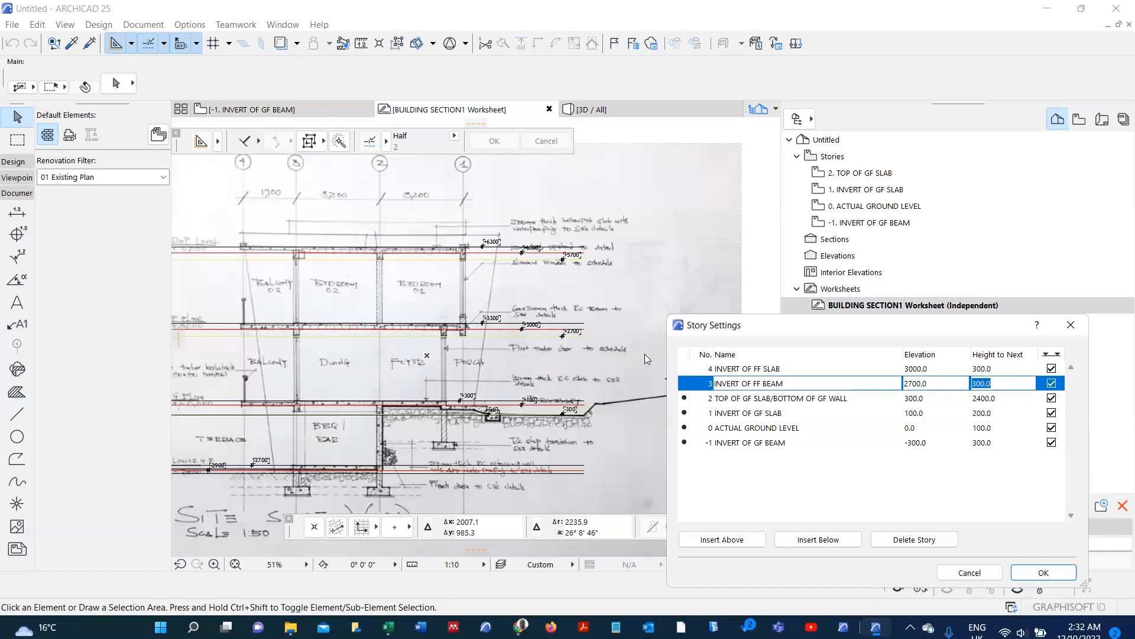
- Insert a story above INVERT OF FF SLAB and name it TOP OF FF SLAB/BOTTOM OF FF WALL, adapting the ground floor story's name
left_click(755, 369)
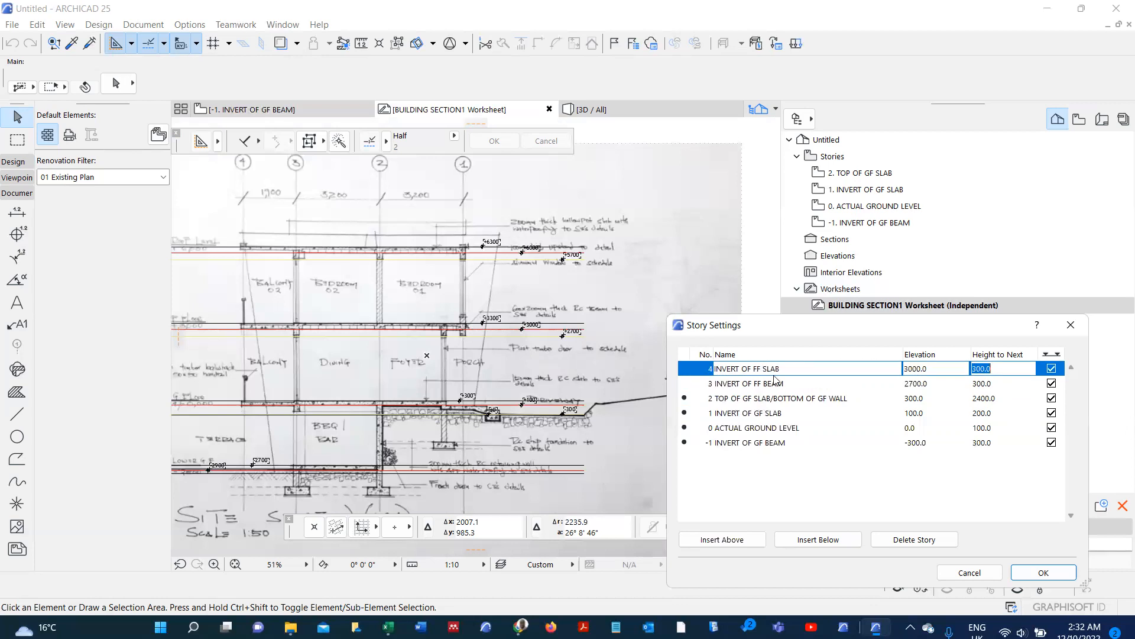
left_click(734, 539)
left_click(828, 412)
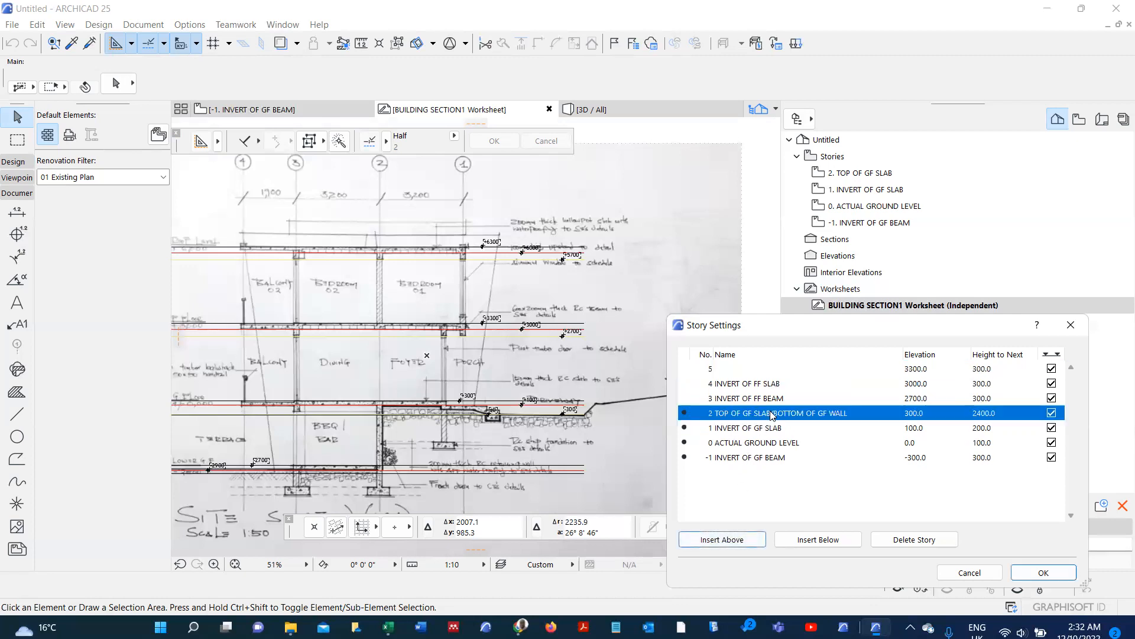
left_click_drag(856, 412, 717, 407)
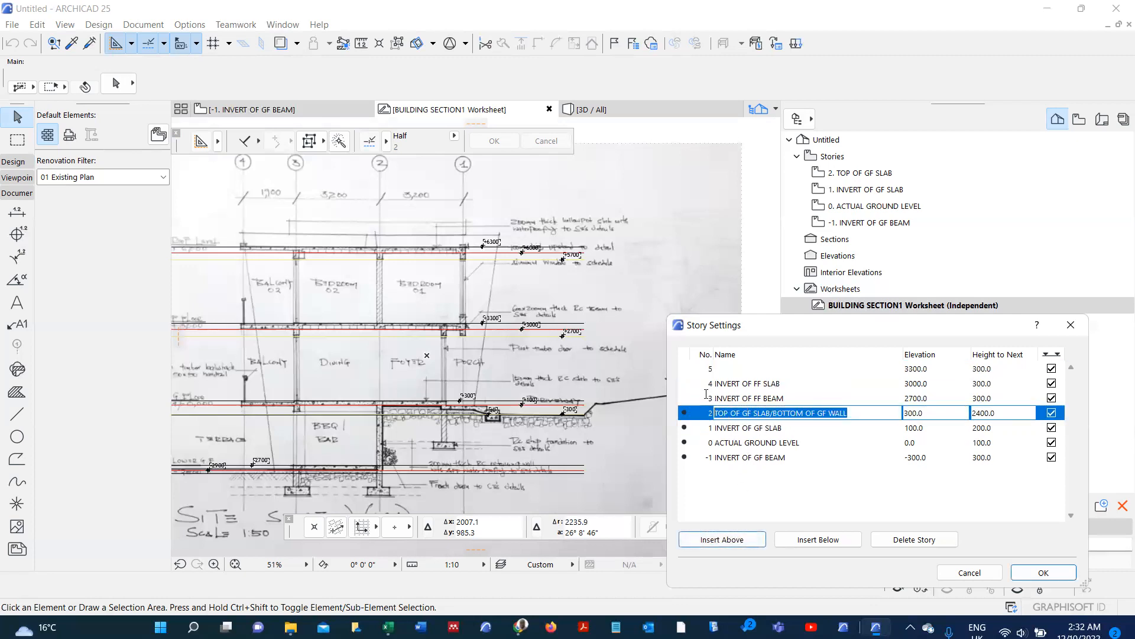
key("ctrl+c")
left_click(759, 369)
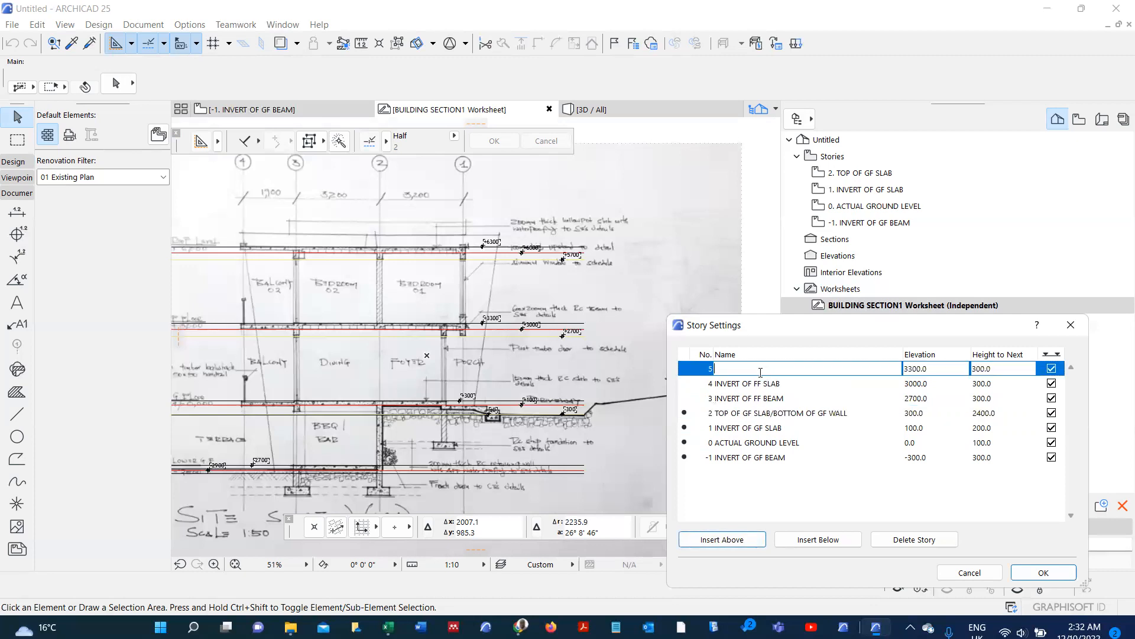
key("ctrl+v")
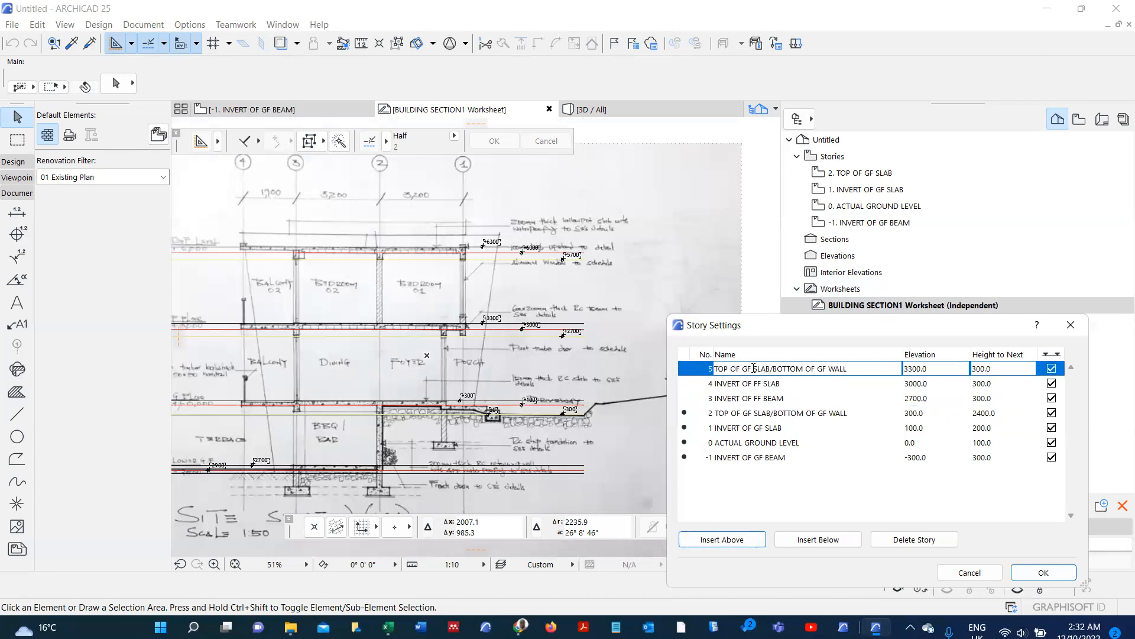
left_click(747, 370)
key("BackSpace")
type("F")
left_click(822, 371)
key("BackSpace")
type("F")
- Insert a story above TOP OF FF SLAB/BOTTOM OF FF WALL and name it INVERT OF ROOF BEAM, adapting the FF beam story's name
left_click(719, 541)
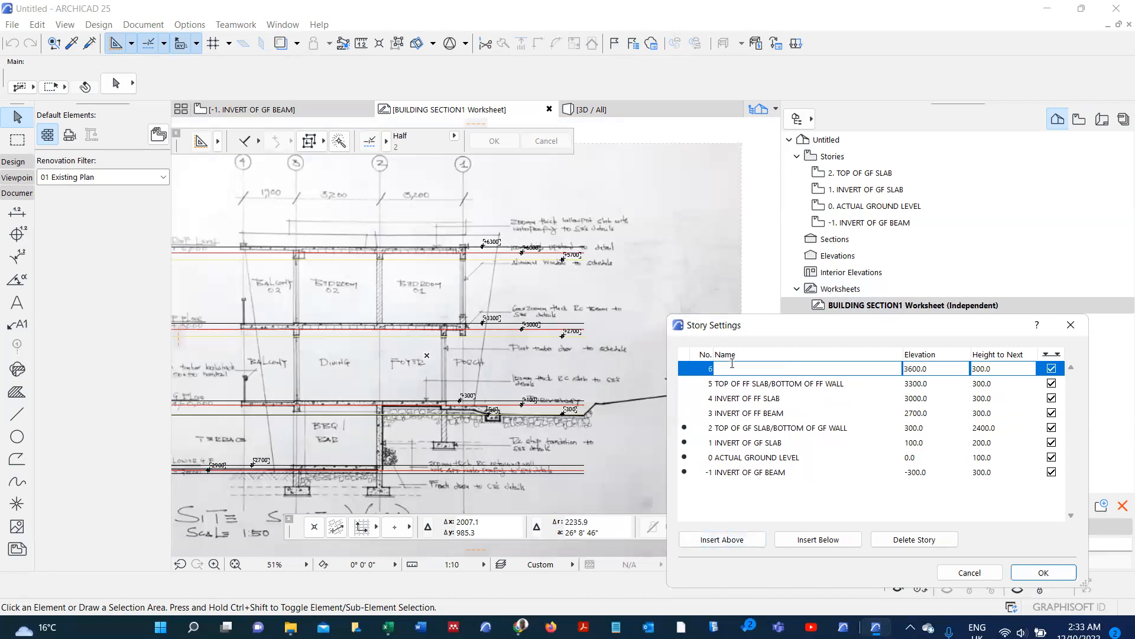
left_click(783, 413)
left_click_drag(787, 412, 705, 402)
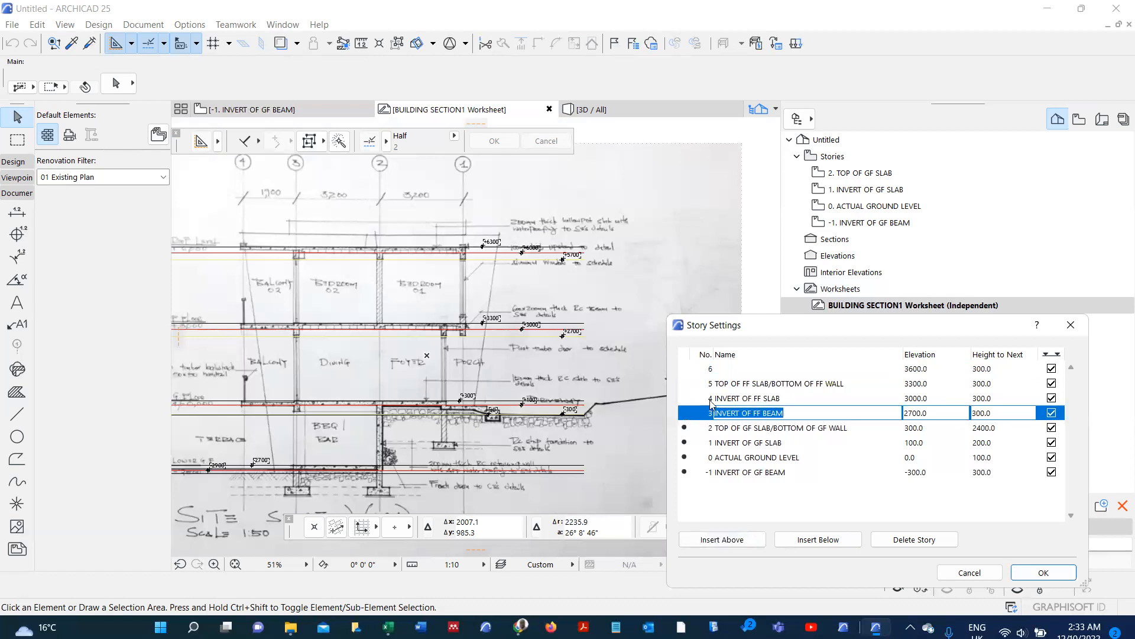
left_click(745, 369)
key("ctrl+v")
left_click(759, 369)
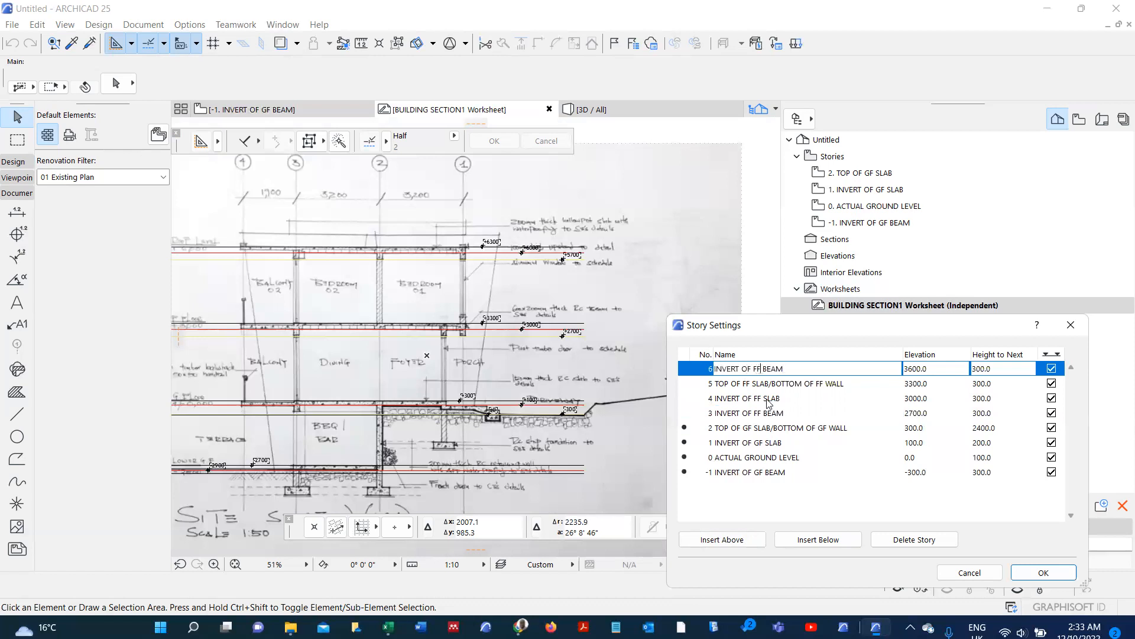
key("BackSpace")
key("BackSpace")
type("ROOF")
- Set the height to next of both INVERT OF ROOF BEAM and TOP OF FF SLAB/BOTTOM OF FF WALL to 2400
key("BackSpace")
key("BackSpace")
key("BackSpace")
key("BackSpace")
key("BackSpace")
type("2400")
key("Return")
left_click(989, 385)
type("2400")
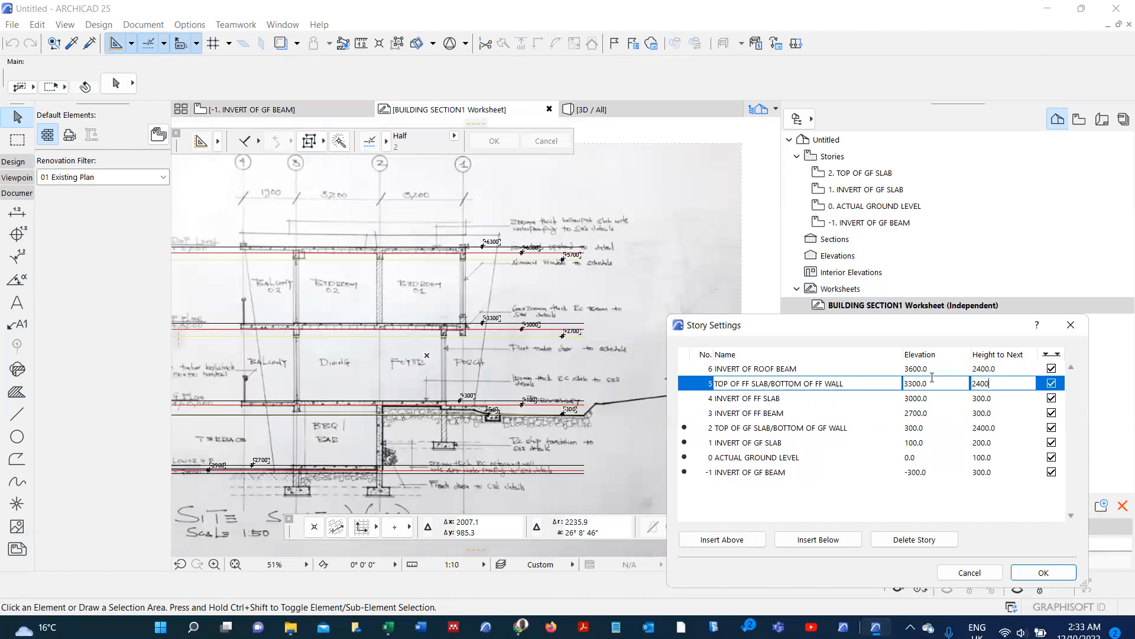
key("Return")
- Insert a story above INVERT OF ROOF BEAM and name it INVERT OF ROOF SLAB
left_click(738, 368)
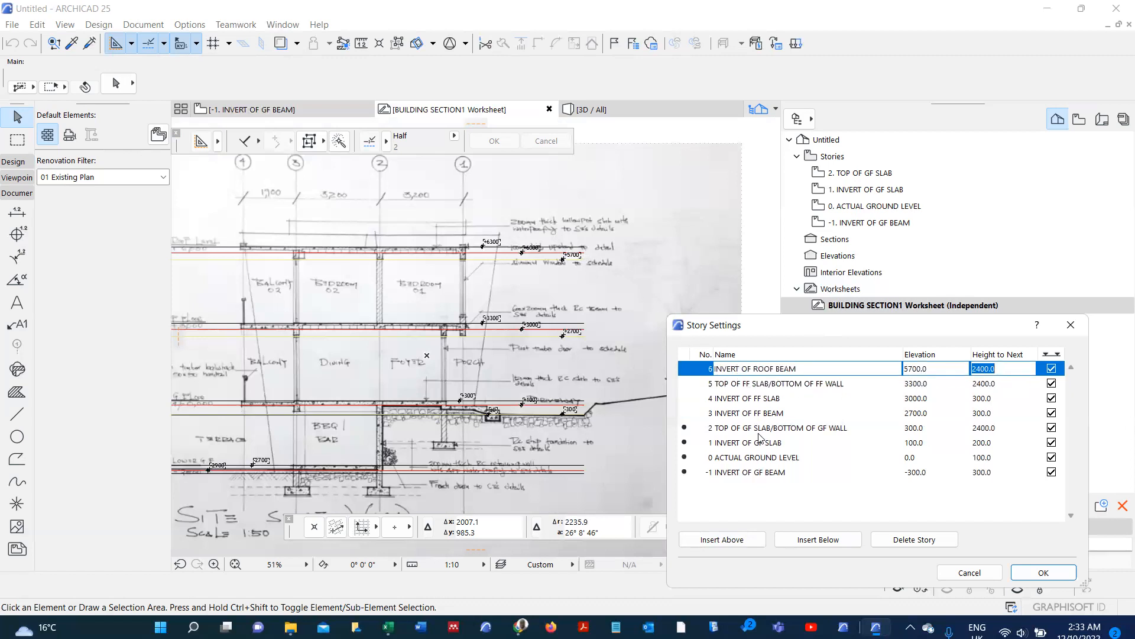
left_click(722, 539)
left_click(737, 368)
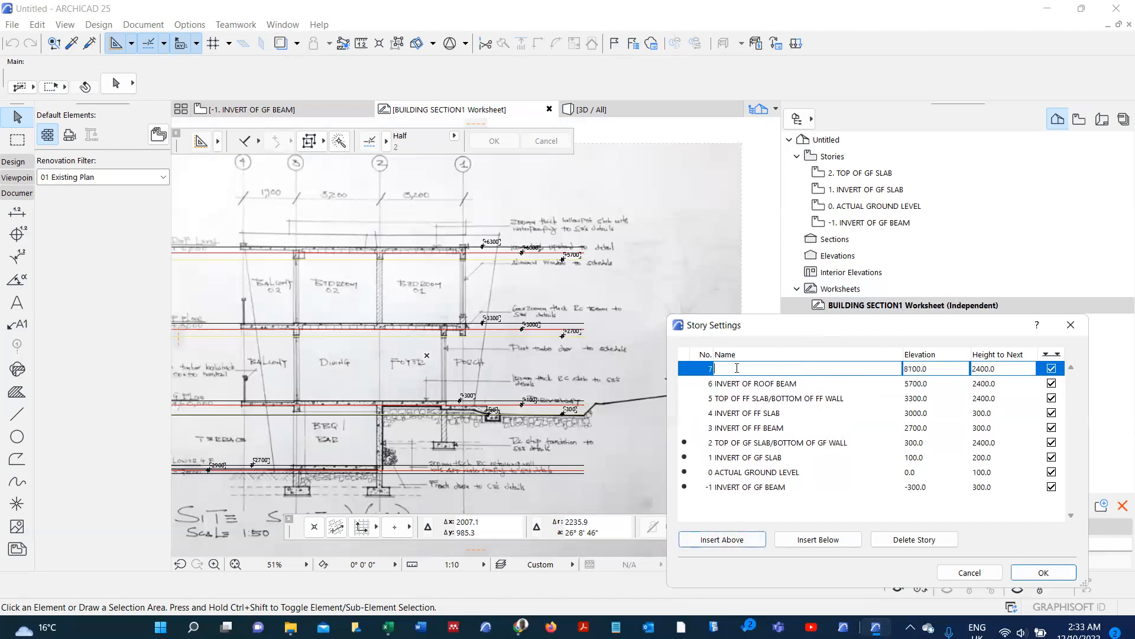
type("INVERT OF ")
type("O")
type("OOF SLAB")
- Set the INVERT OF ROOF BEAM story's height to next to 300
left_click(977, 384)
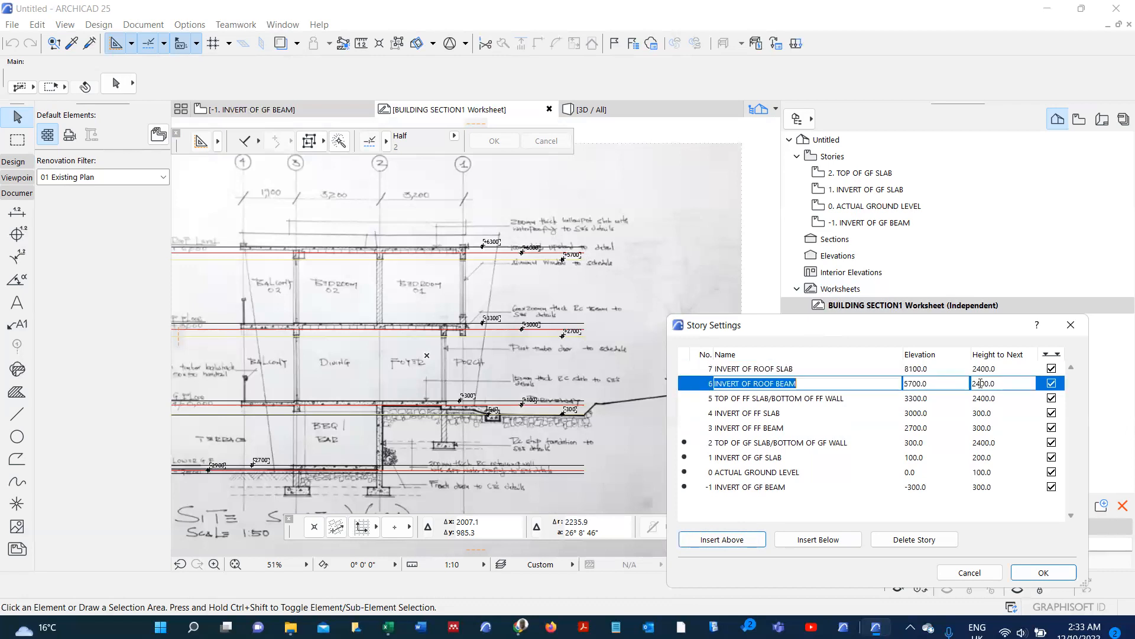
left_click(999, 381)
key("BackSpace")
key("BackSpace")
key("BackSpace")
key("BackSpace")
key("BackSpace")
key("BackSpace")
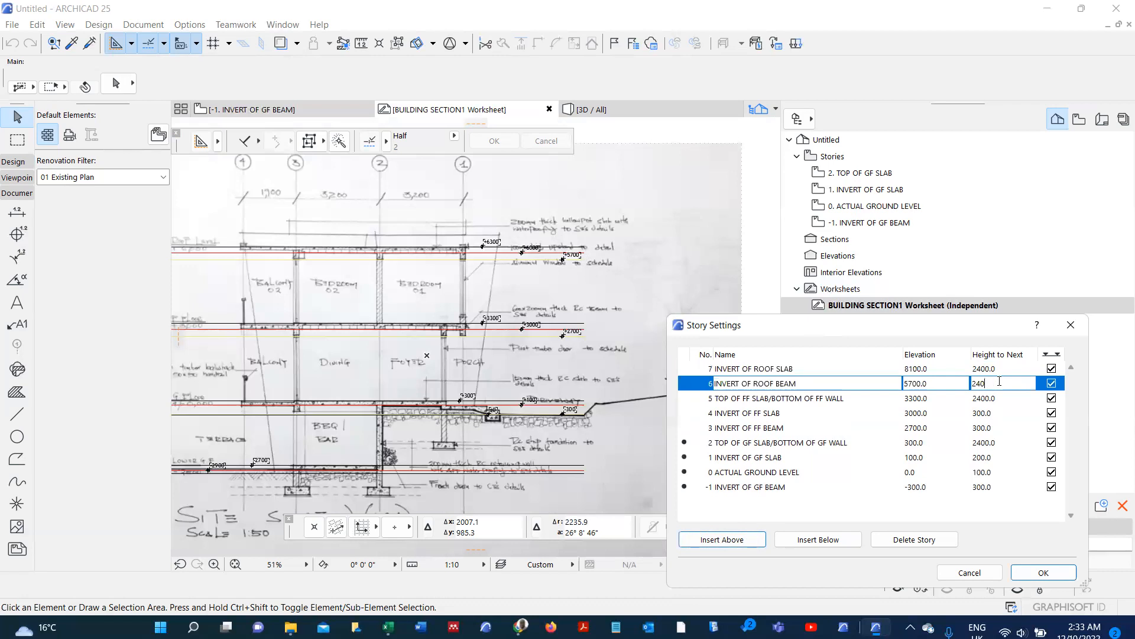
type("300")
key("Return")
- Insert a story above INVERT OF ROOF SLAB and fill its name with a copy of TOP OF FF SLAB/BOTTOM OF FF WALL
left_click(742, 368)
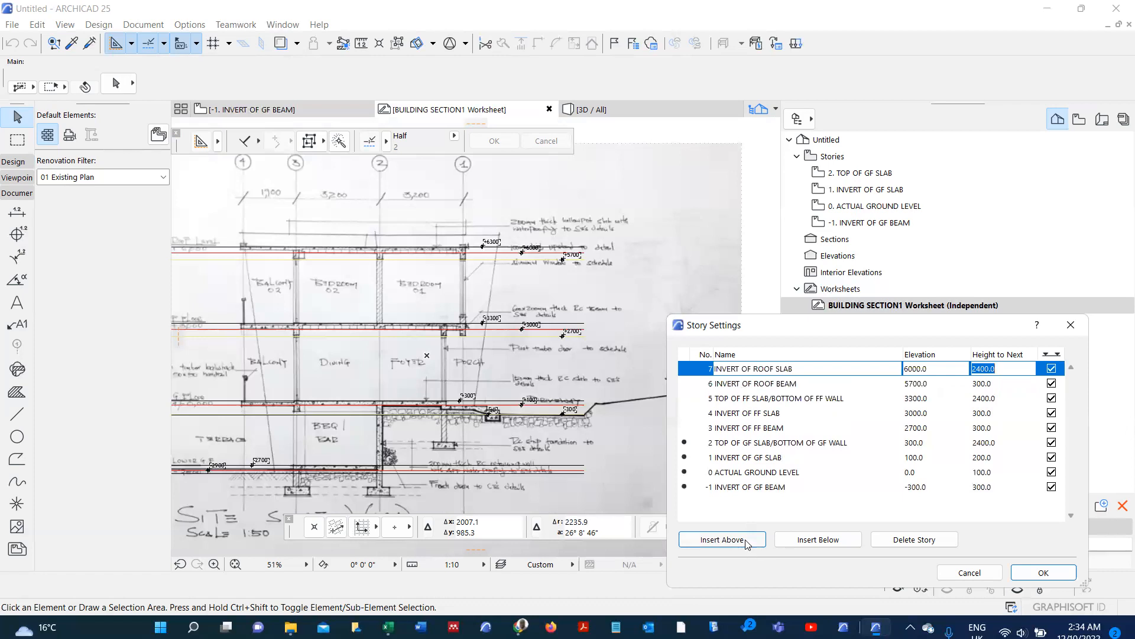
left_click(723, 539)
left_click(760, 414)
left_click_drag(860, 412, 713, 412)
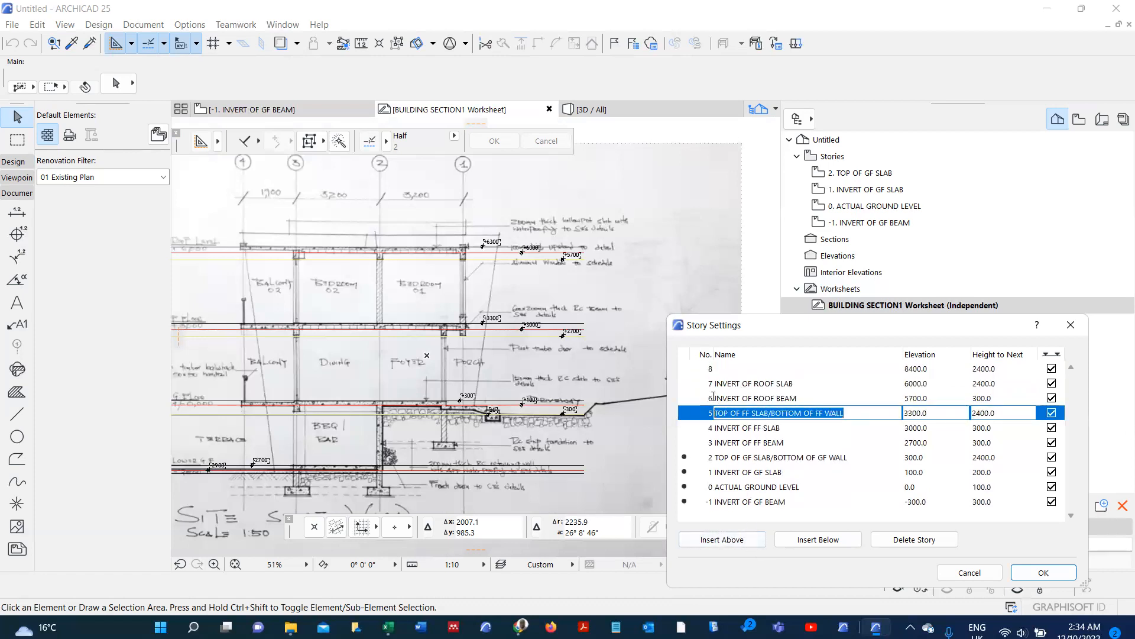
left_click(741, 368)
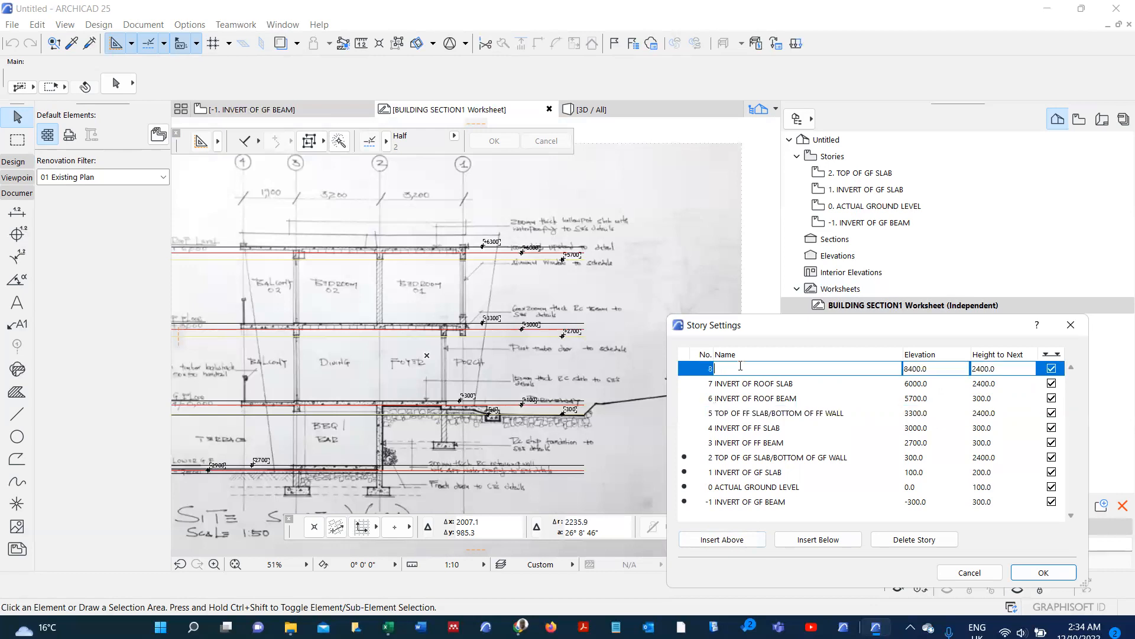
key("ctrl+v")
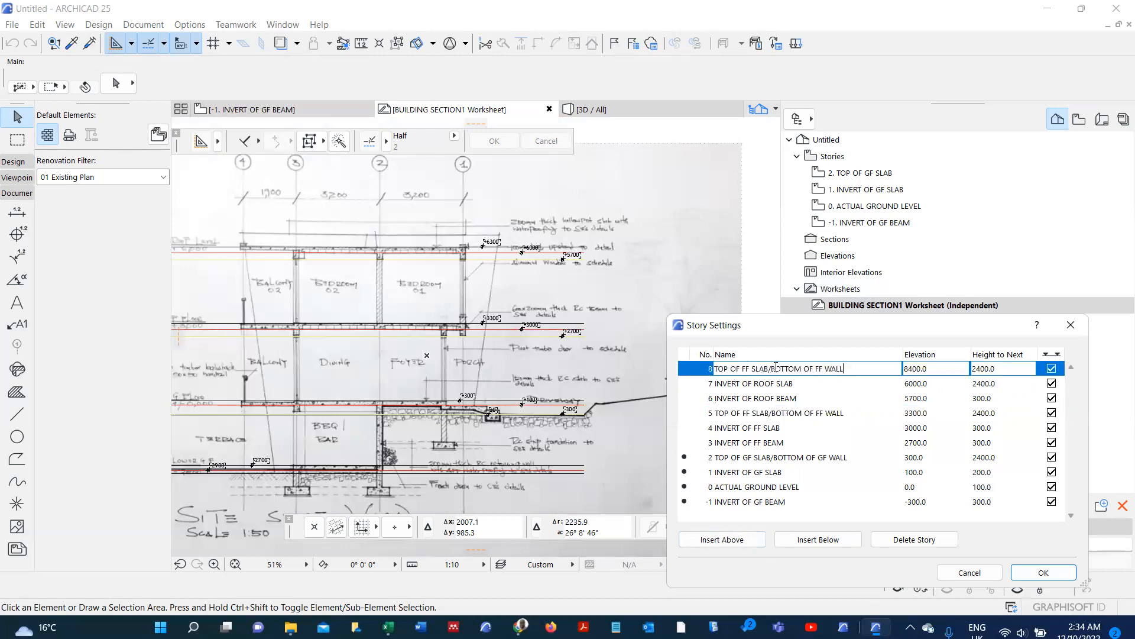
- Rename story 8 as TOP OF FF SLAB/BOTTOM OF PARAPET WALL
left_click(823, 369)
key("BackSpace")
key("BackSpace")
type("PARAPET")
- Set the height to next to 300 for the INVERT OF ROOF SLAB story and 1000 for the parapet wall story
left_click(995, 384)
left_click_drag(1000, 384, 965, 381)
type("300")
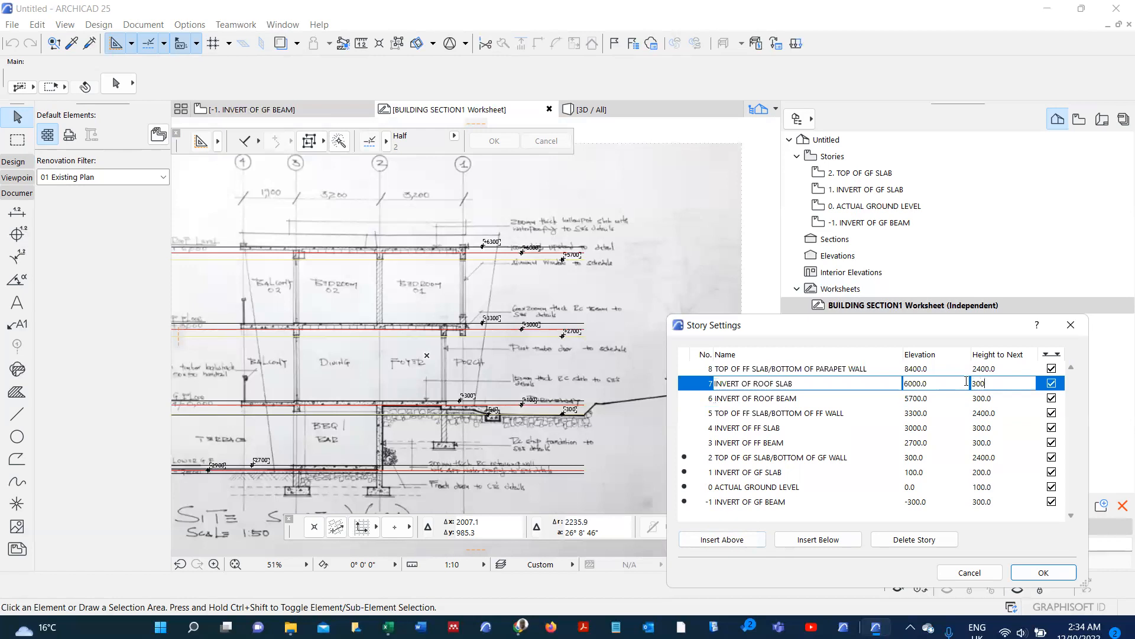
key("Return")
left_click(1001, 368)
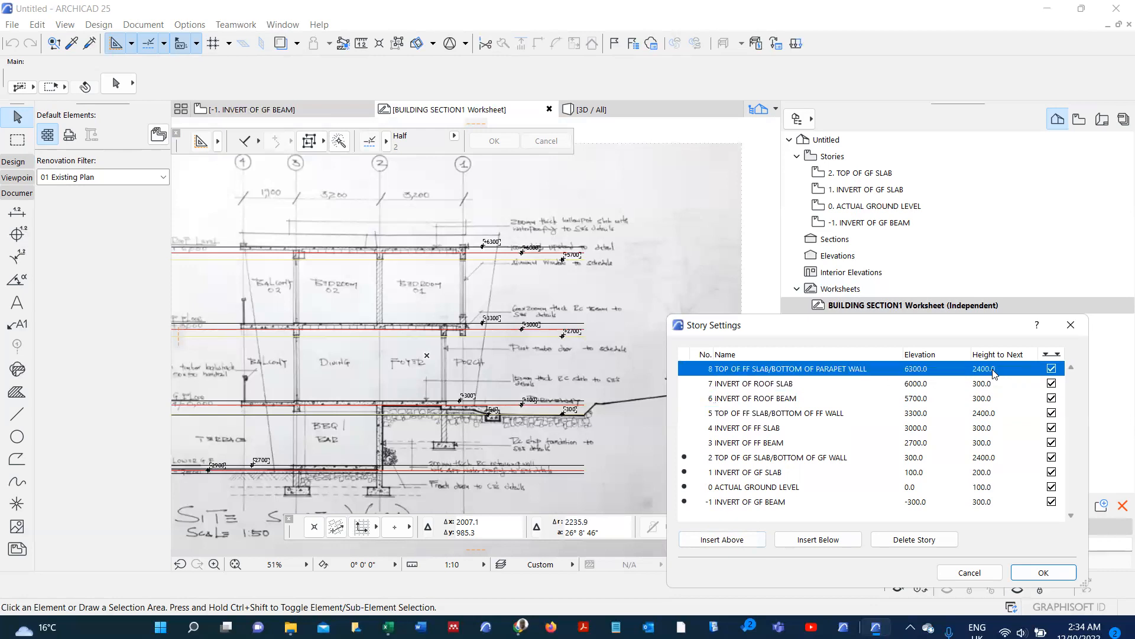
type("1000")
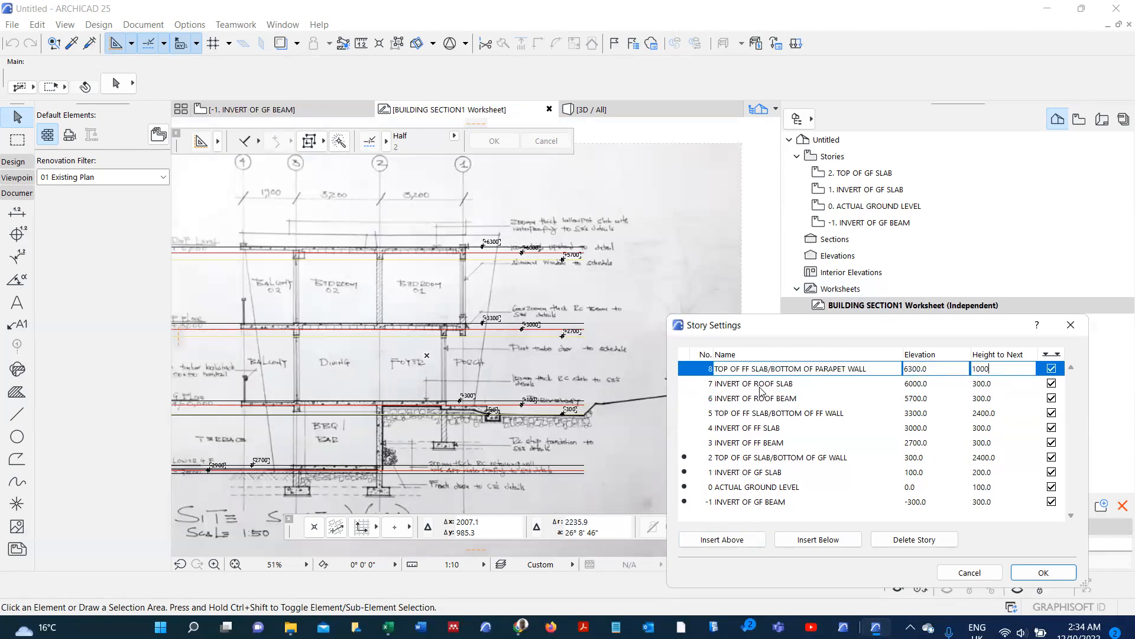
key("Return")
left_click(914, 418)
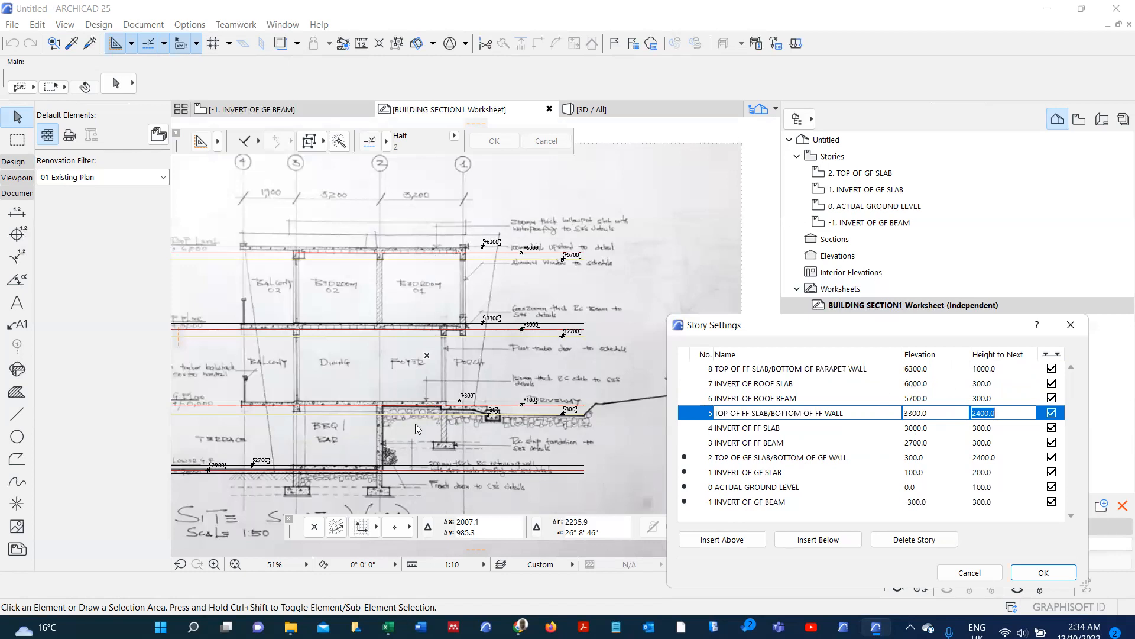
left_click(300, 66)
- Insert a story below INVERT OF GF BEAM and name it TOP OF LOWER GF SLAB/BOTTOM OF LOWER GF WALL
left_click(738, 371)
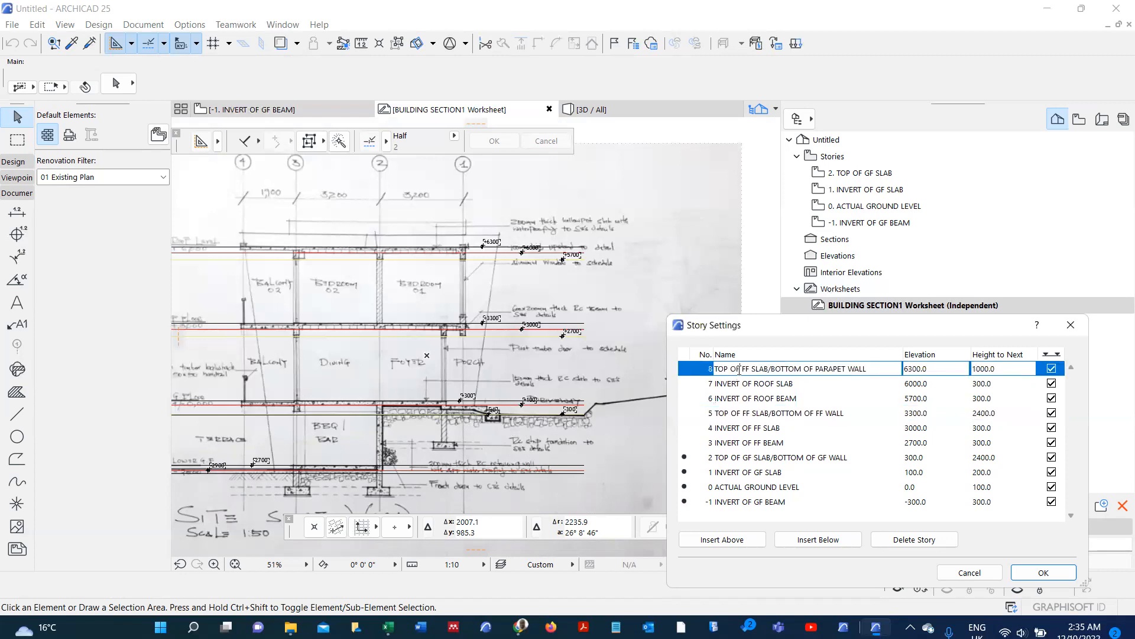
left_click(739, 370)
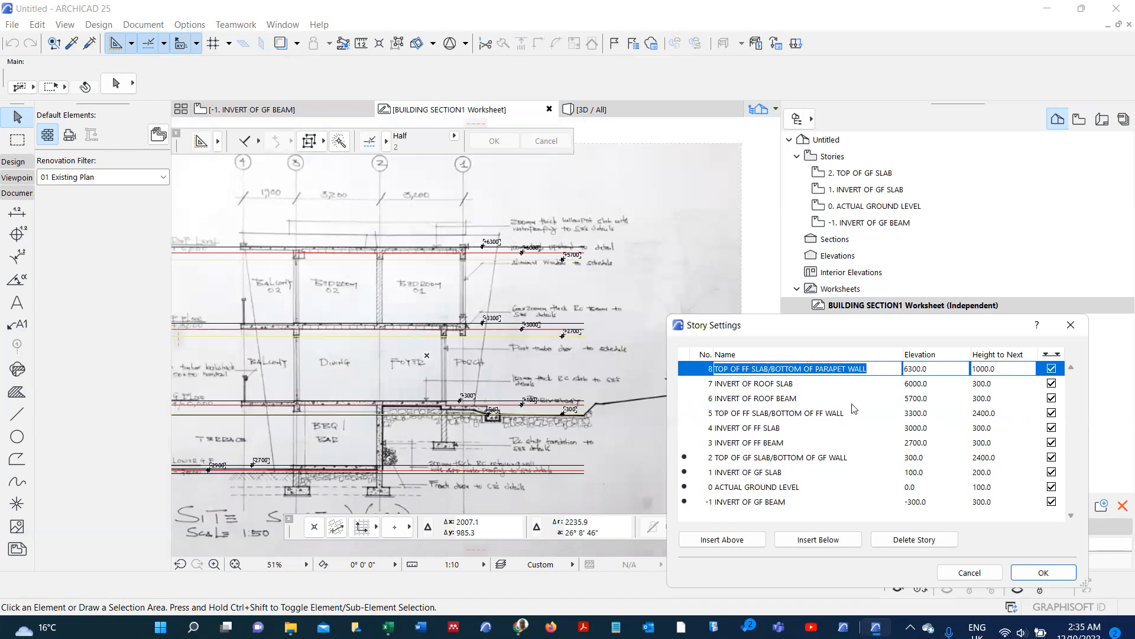
left_click(759, 503)
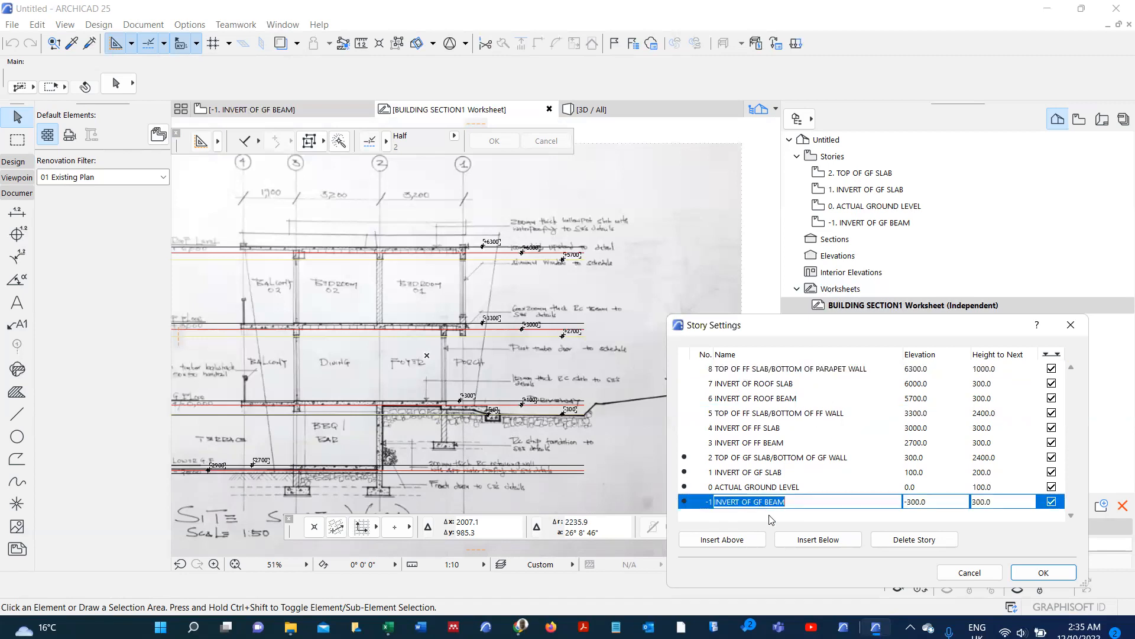
left_click(818, 539)
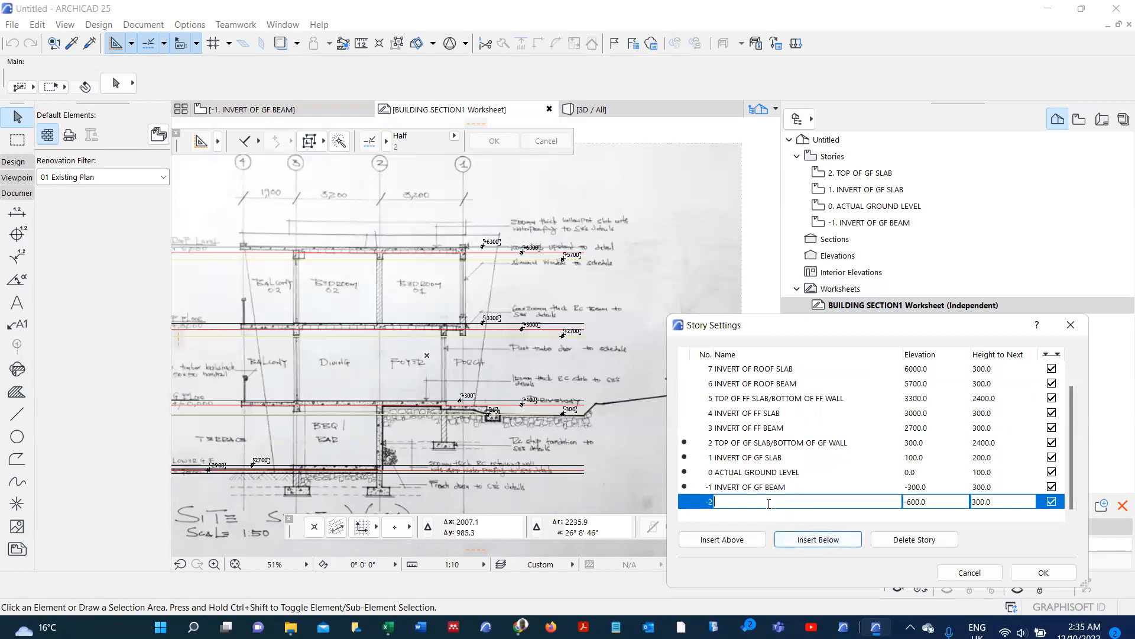
key("ctrl+v")
left_click(748, 501)
key("BackSpace")
type("LOWER G")
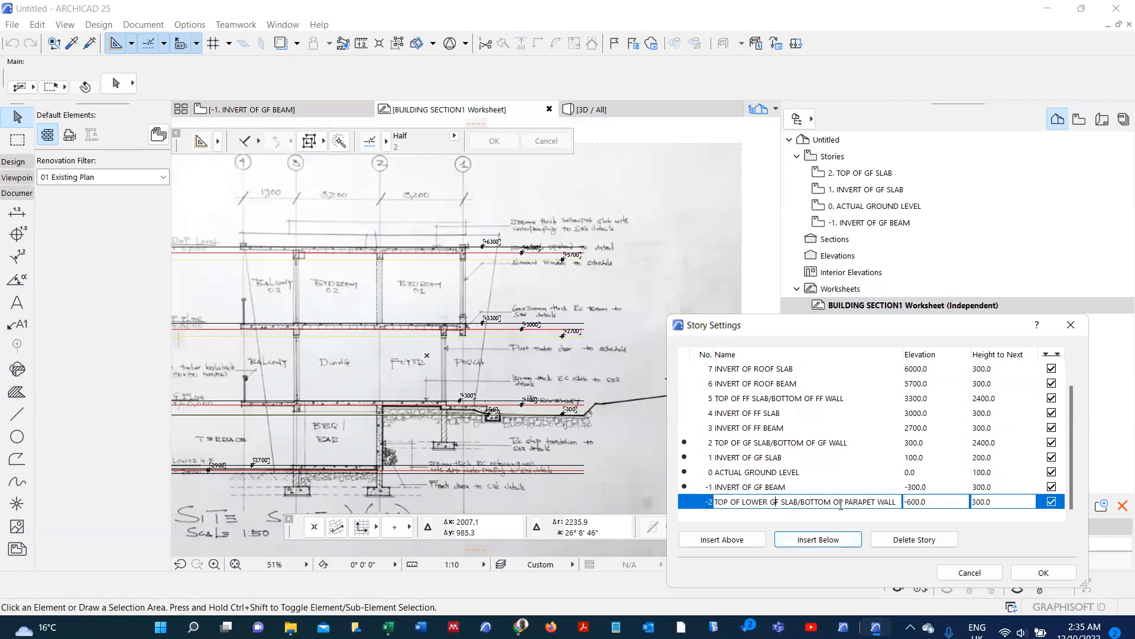
left_click_drag(847, 501, 897, 503)
type("LOWER GF WALL")
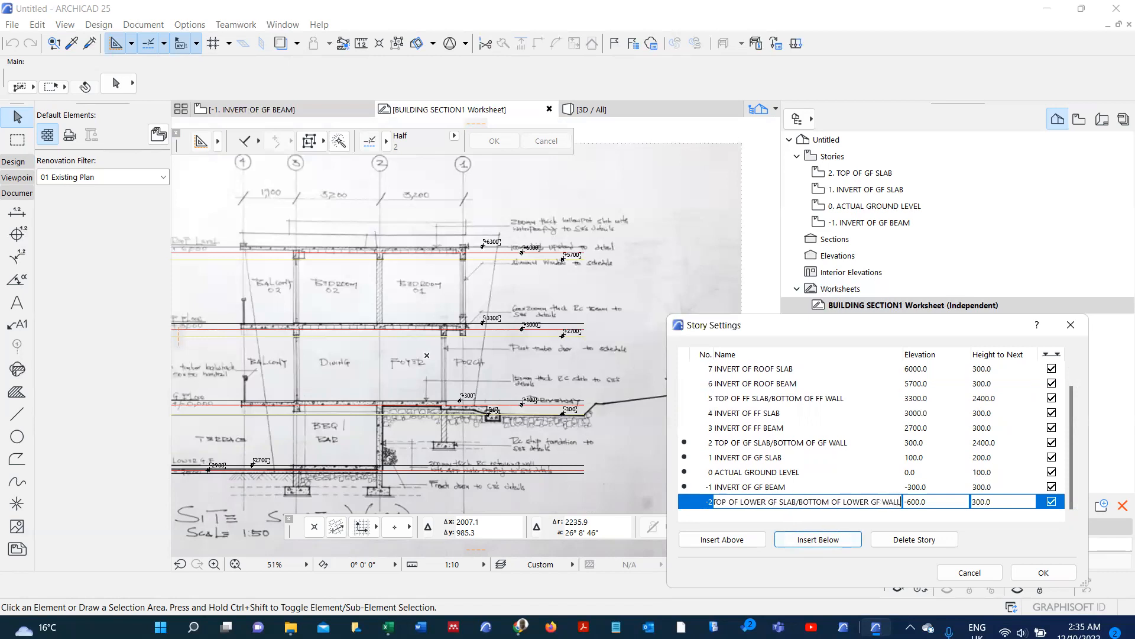
- Set the height to next of the TOP OF LOWER GF SLAB/BOTTOM OF LOWER GF WALL story to 2400
left_click(1009, 503)
key("BackSpace")
key("BackSpace")
key("BackSpace")
key("BackSpace")
key("BackSpace")
type("2400")
key("Tab")
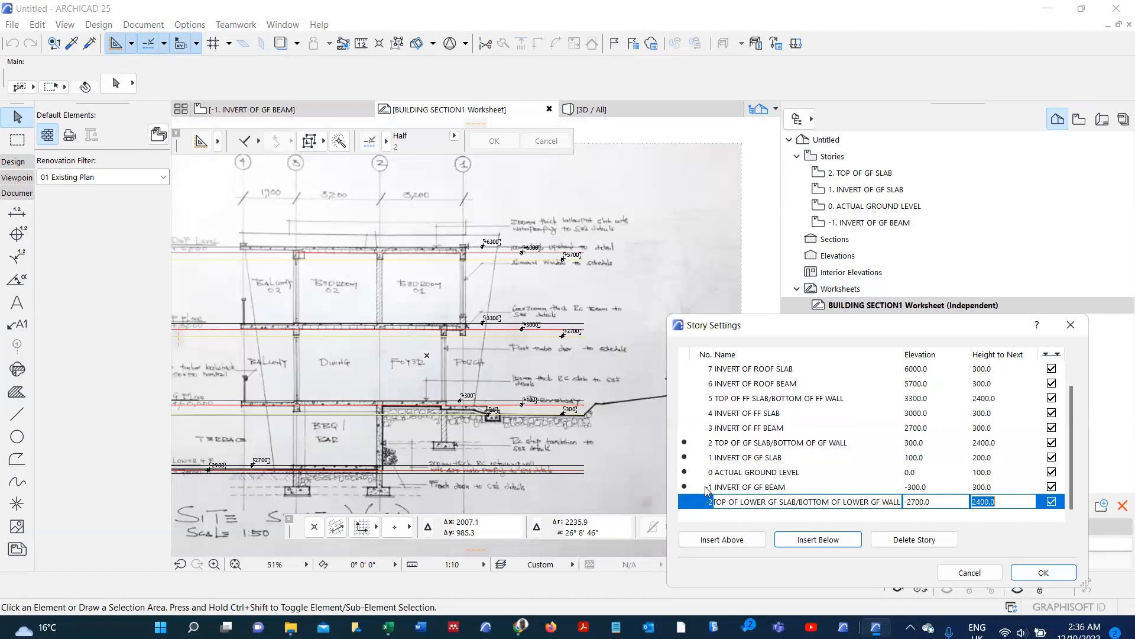
- Insert a story below story -2 and name it INVERT OF LOWER GF SLAB, reusing the INVERT OF GF SLAB name
left_click(782, 457)
left_click_drag(782, 457, 707, 455)
key("ctrl+c")
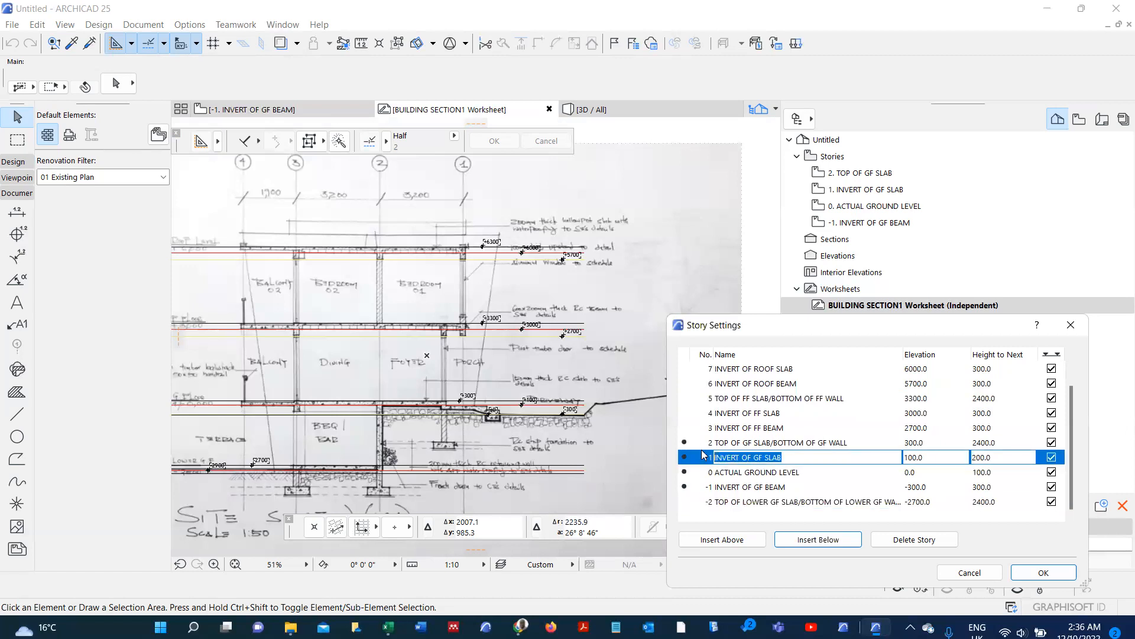
left_click(740, 502)
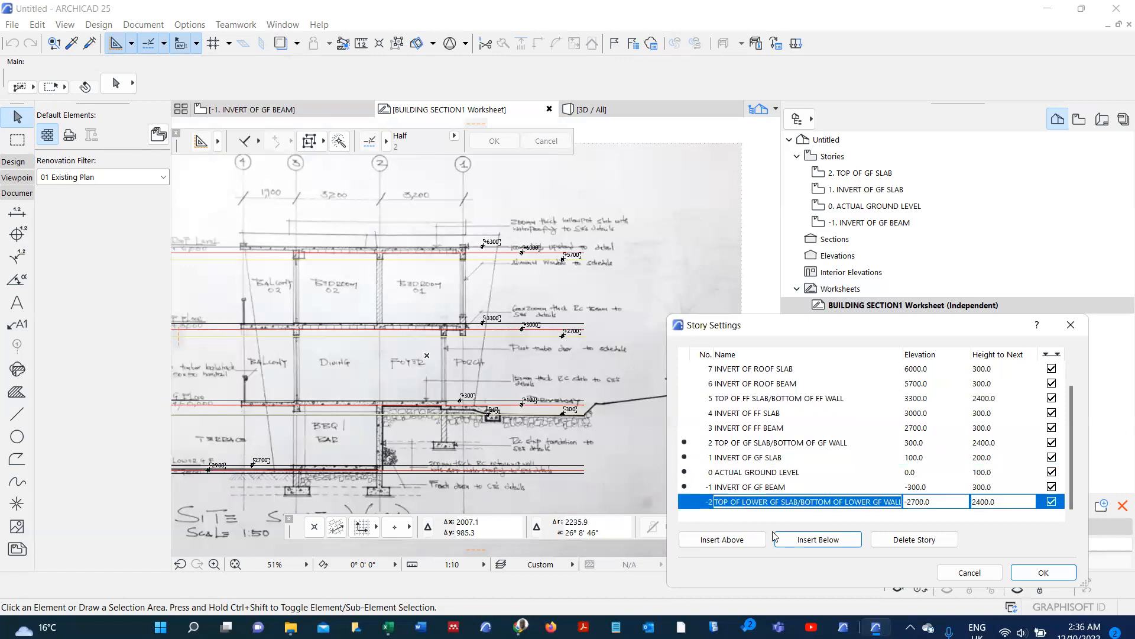
left_click(816, 539)
key("ctrl+v")
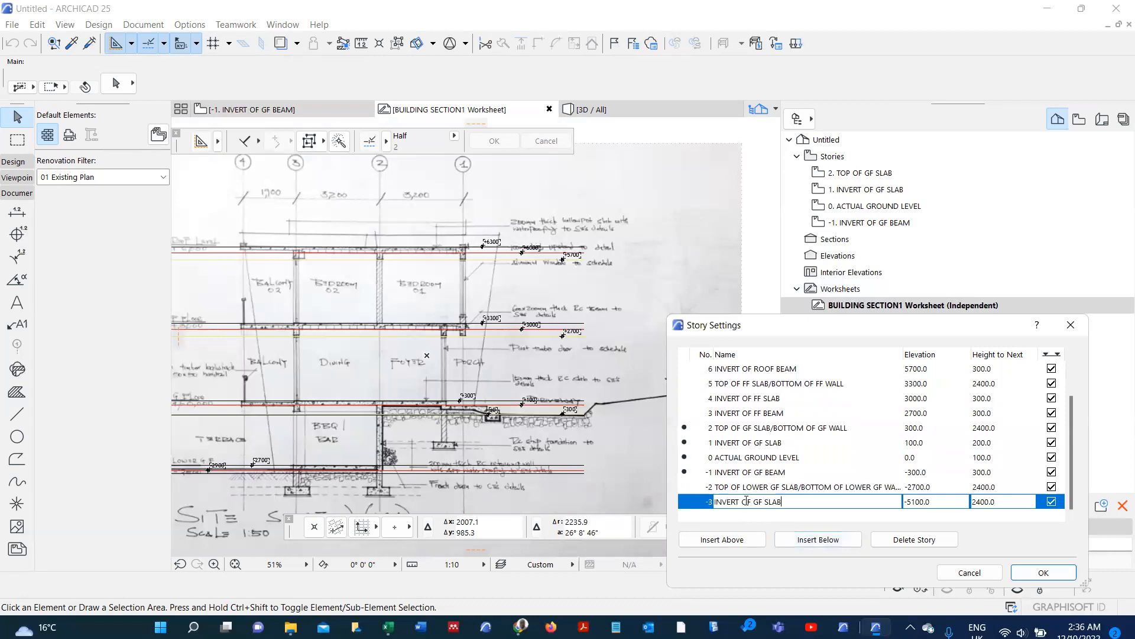
left_click(754, 501)
type("LOWER")
- Set the height to next of the INVERT OF LOWER GF SLAB story to 200
left_click(1001, 504)
key("BackSpace")
key("BackSpace")
key("BackSpace")
key("BackSpace")
key("BackSpace")
key("BackSpace")
type("200")
key("Return")
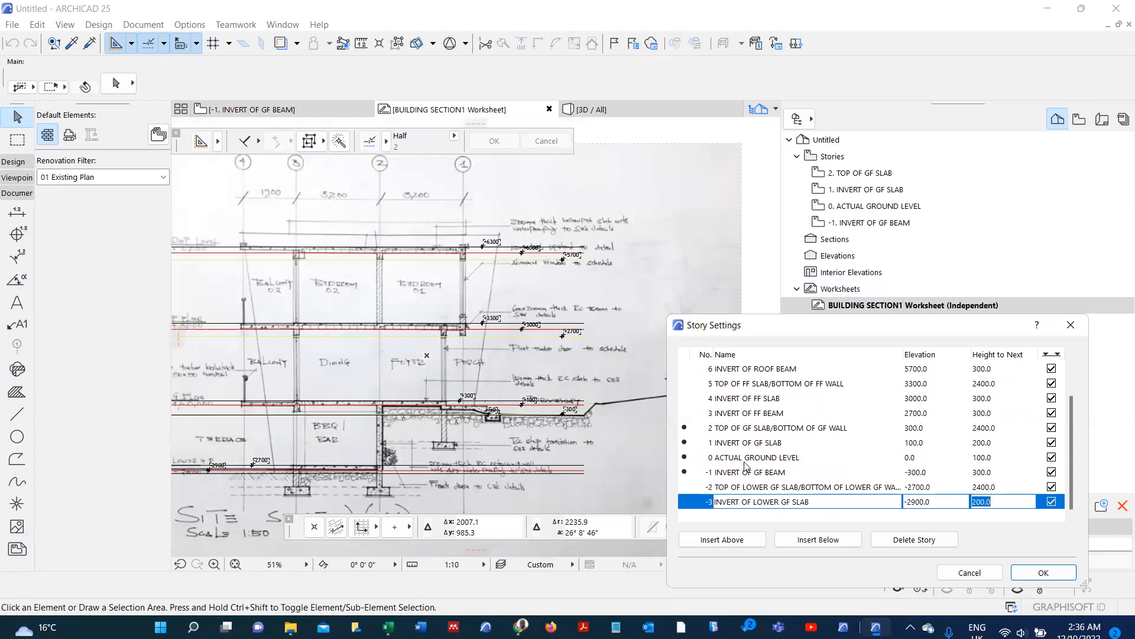
- Insert a story below story -3 and name it ACTUAL LOWER GROUND LEVEL, reusing the ACTUAL GROUND LEVEL name
left_click(808, 455)
left_click_drag(809, 454, 663, 443)
key("ctrl+c")
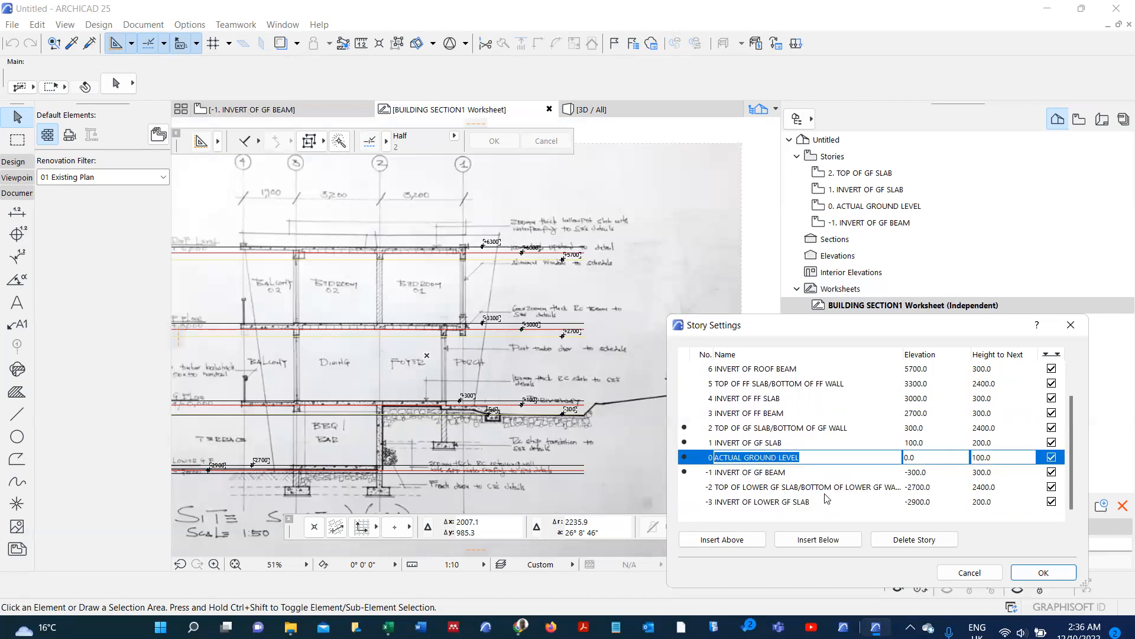
left_click(782, 505)
left_click(818, 539)
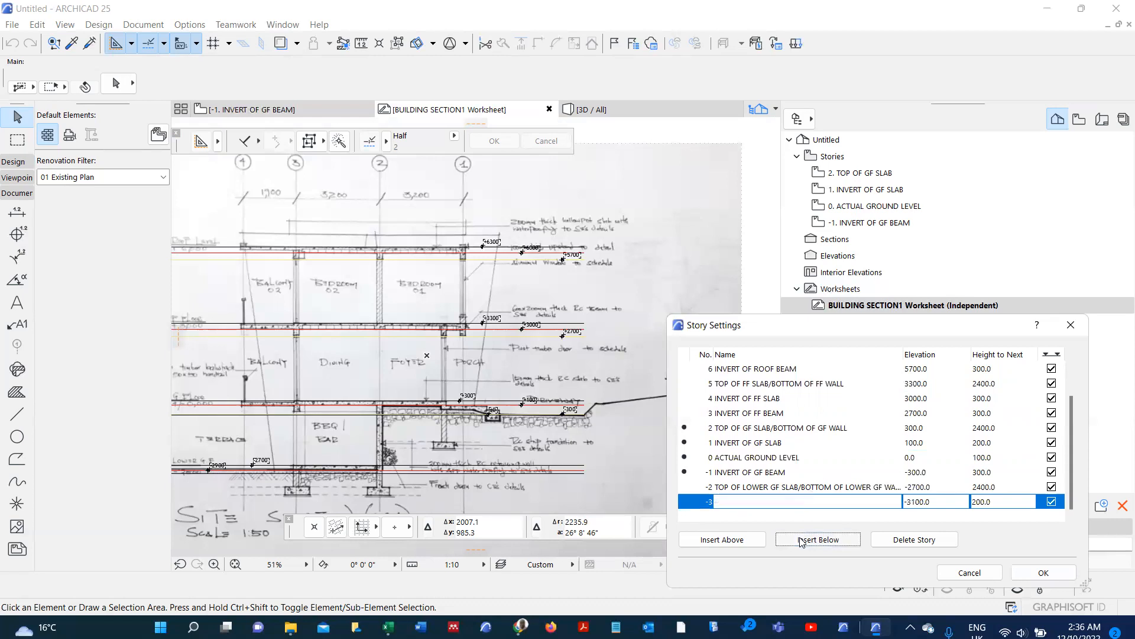
key("ctrl+v")
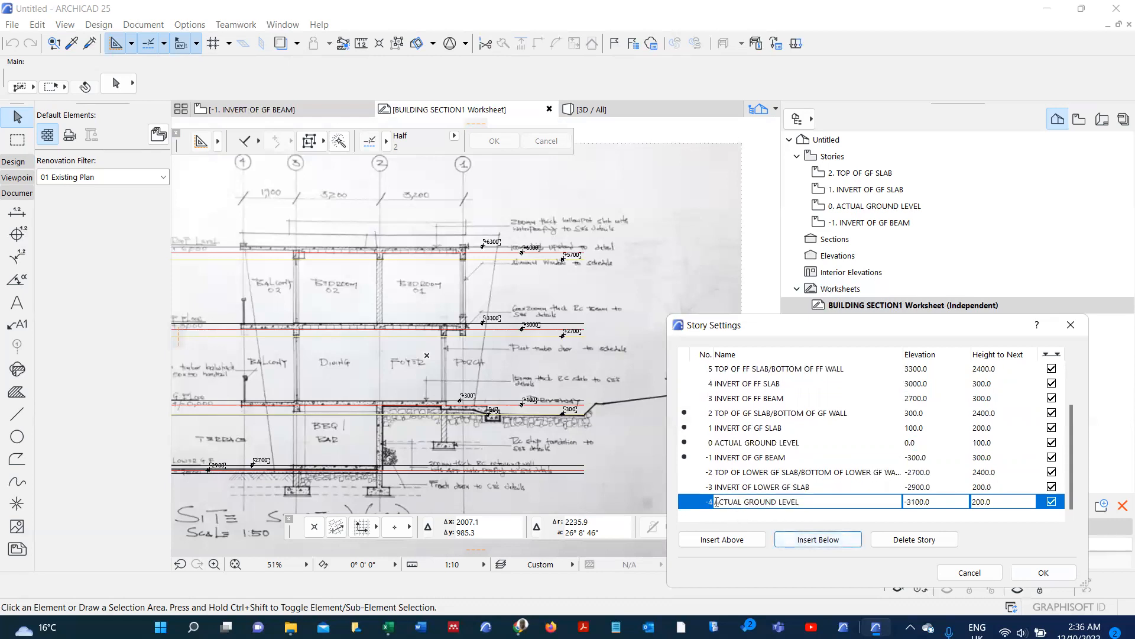
left_click(744, 501)
type("LOWER")
- Set the height to next of the ACTUAL LOWER GROUND LEVEL story to 100 and apply the story settings
left_click(998, 501)
type("100")
key("Return")
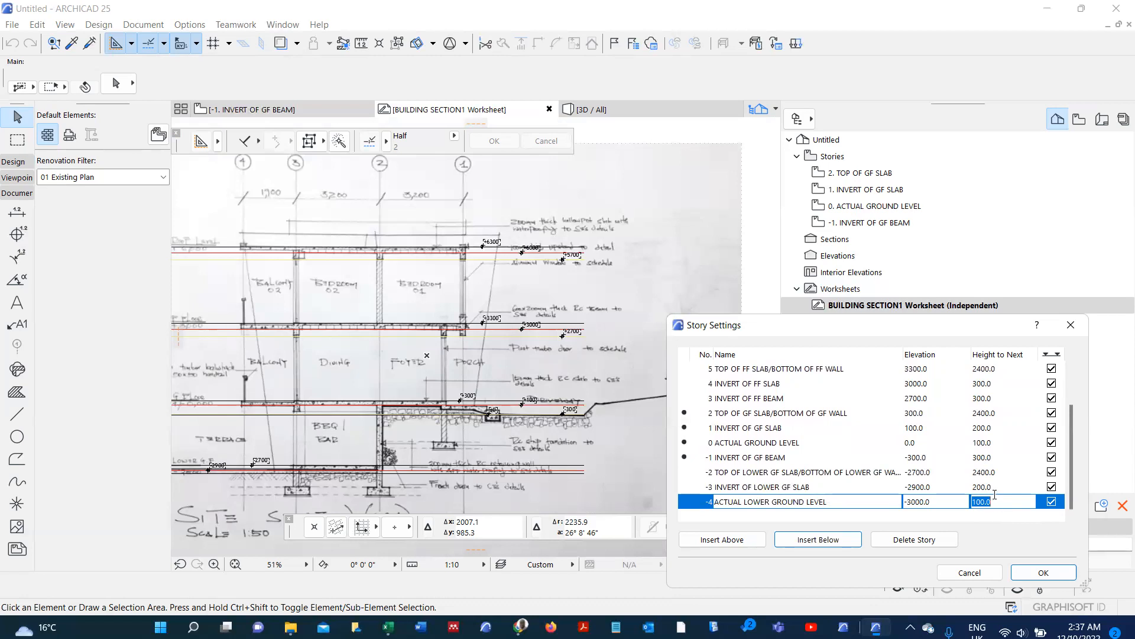
scroll(970, 464, "up", 2)
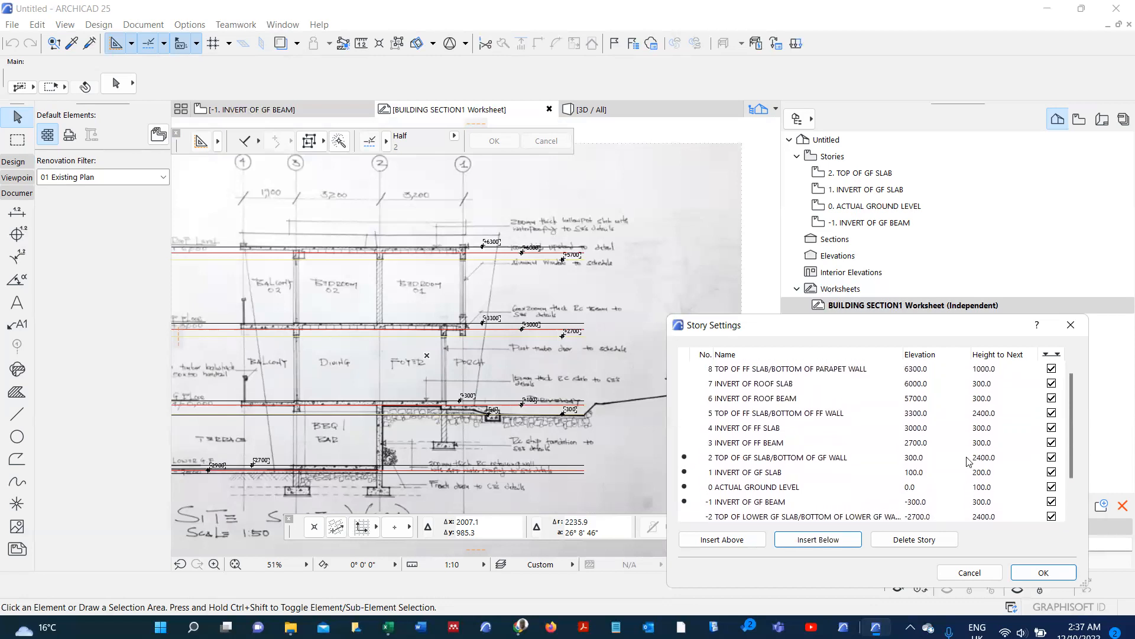
left_click(1042, 573)
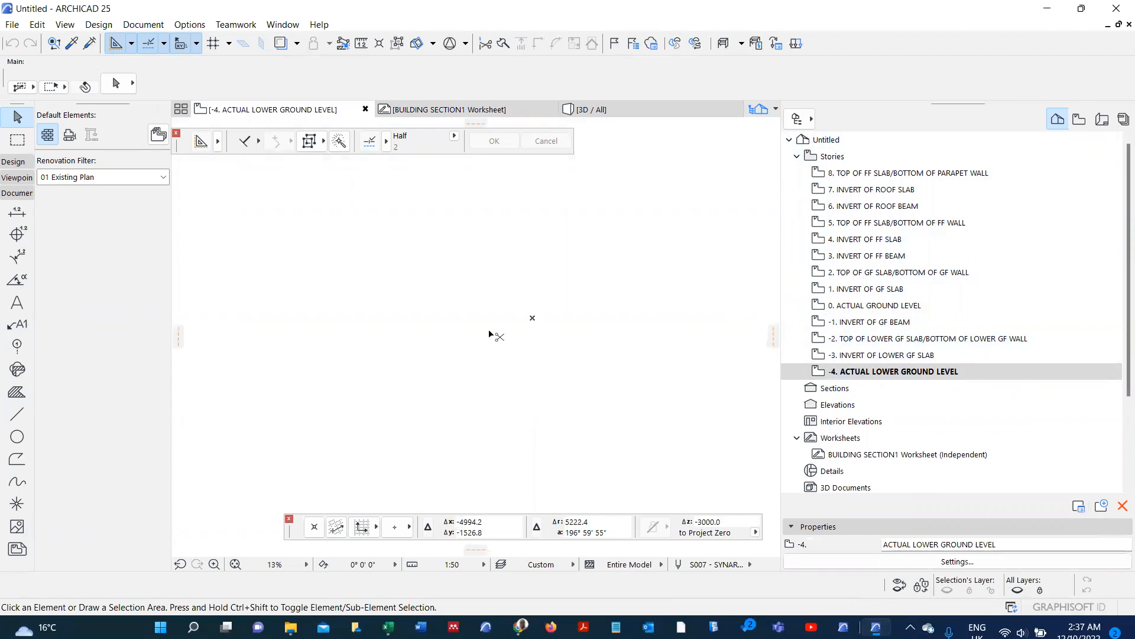
- Reopen the story settings, review the names, elevations and heights of all stories, and close them
key("ctrl+7")
scroll(692, 384, "up", 1)
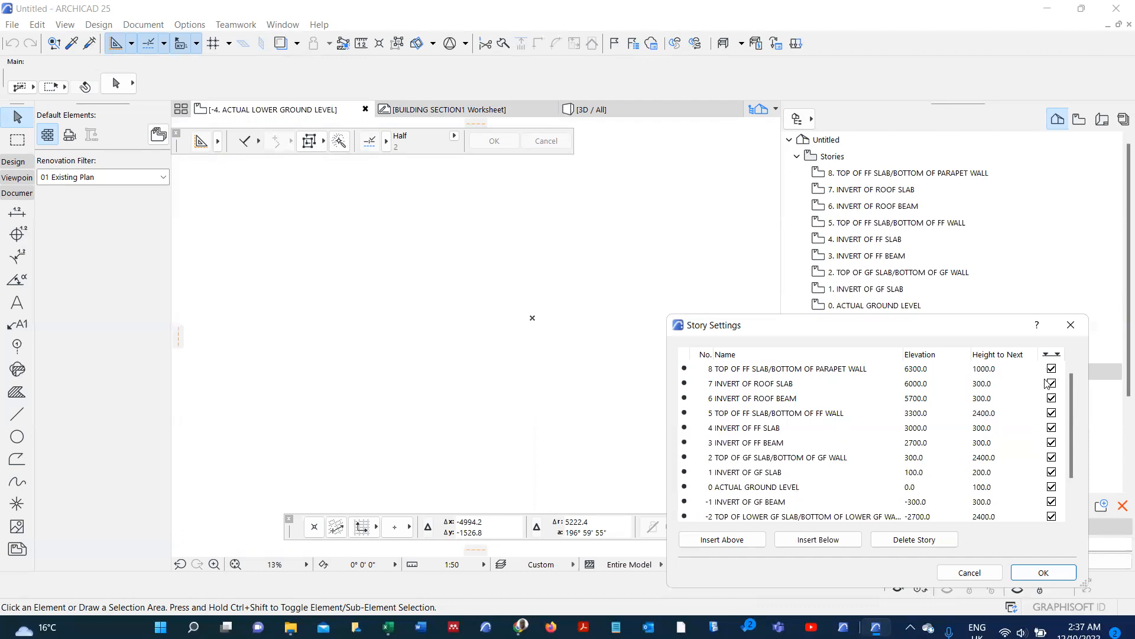
left_click(1044, 573)
- Place a horizontal building section with a limited range on the ACTUAL LOWER GROUND LEVEL plan, starting at the origin and looking upward
left_click(16, 180)
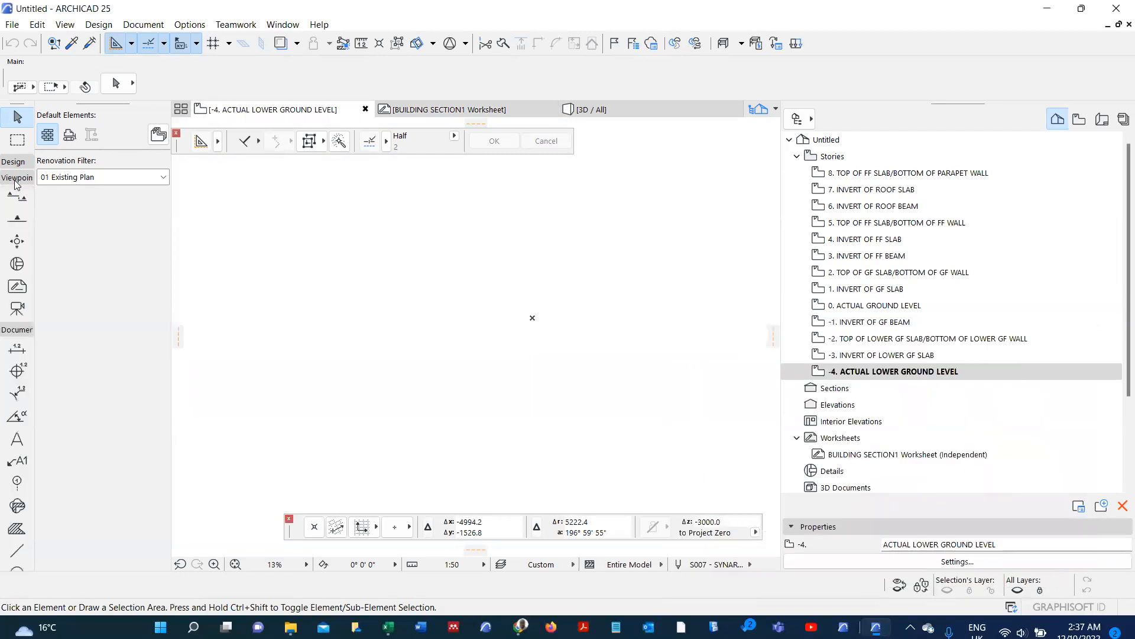
left_click(17, 197)
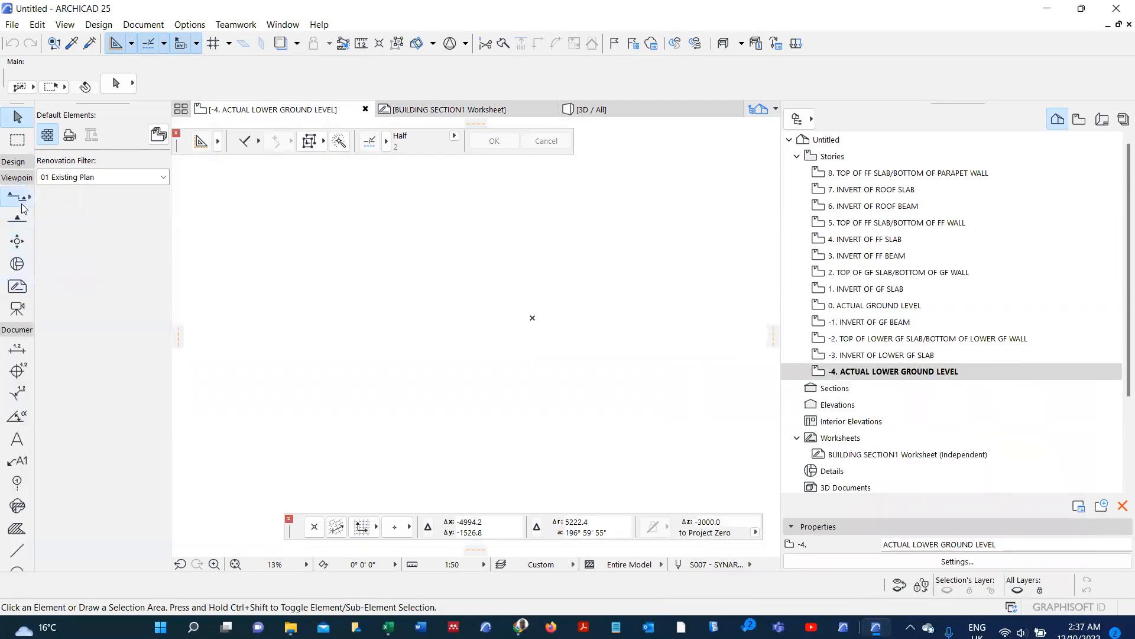
left_click(532, 318)
left_click(670, 317)
left_click(657, 278)
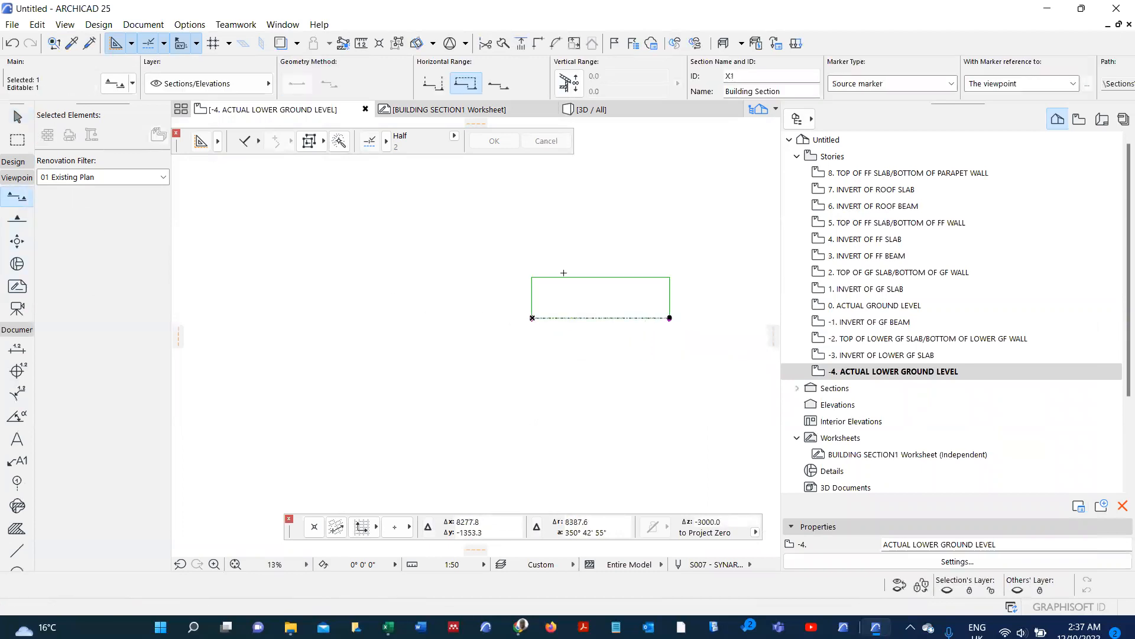
- Open the view of the newly placed building section
left_click(498, 85)
right_click(483, 273)
left_click(526, 298)
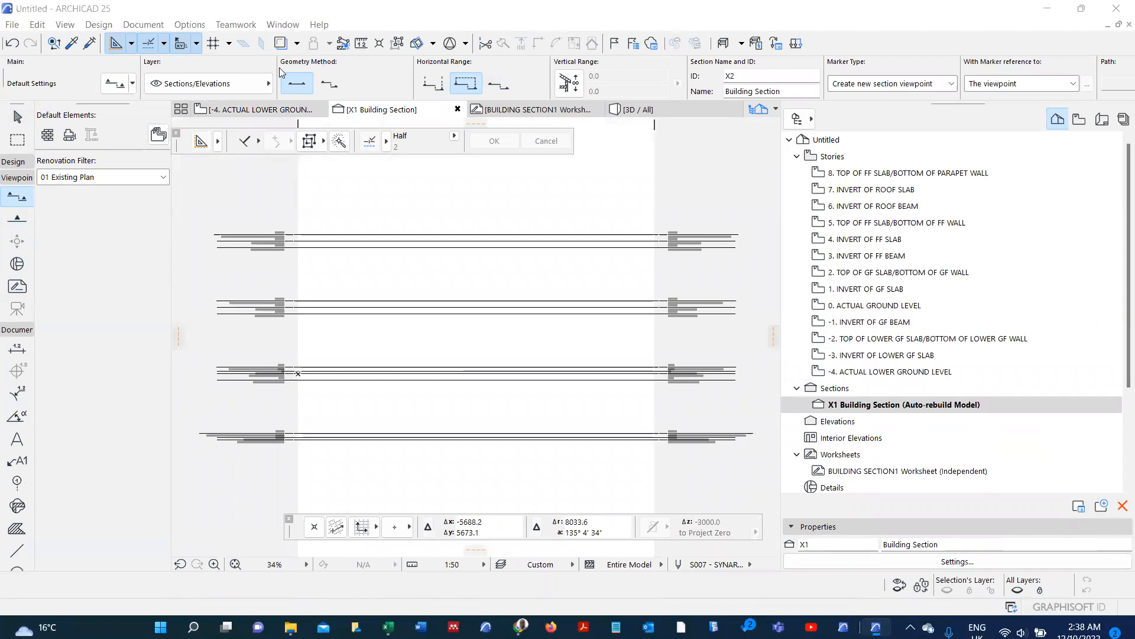
- Examine the story level lines, names and elevation labels in the section from the ground levels up to the roof
scroll(261, 234, "up", 5)
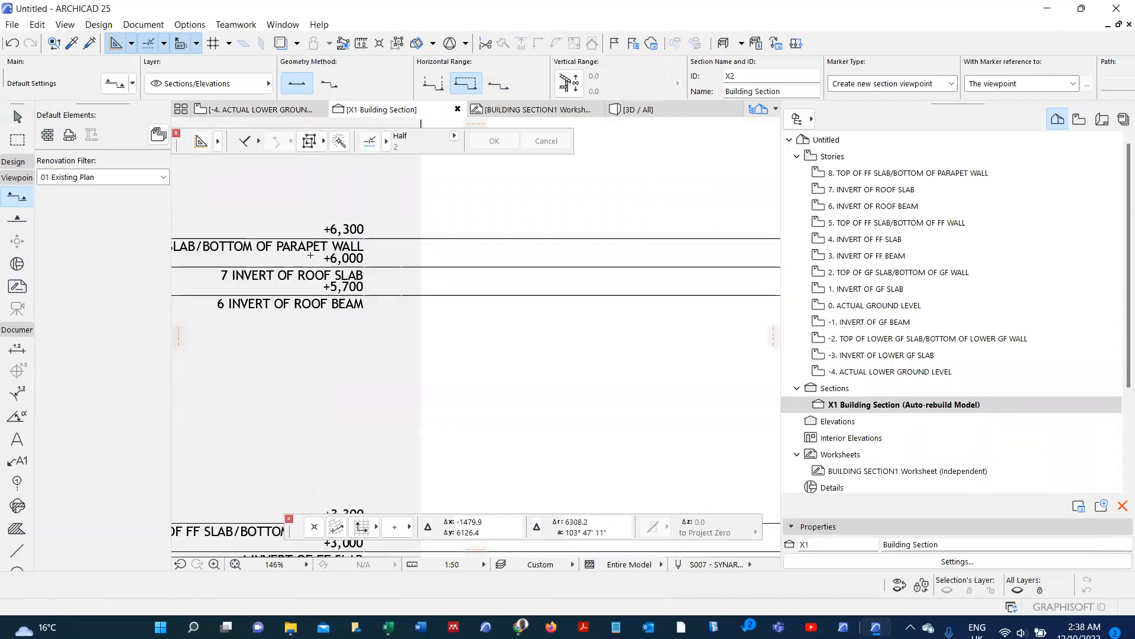
scroll(342, 207, "down", 5)
scroll(352, 286, "up", 5)
scroll(352, 287, "down", 5)
scroll(355, 293, "up", 5)
scroll(364, 302, "down", 4)
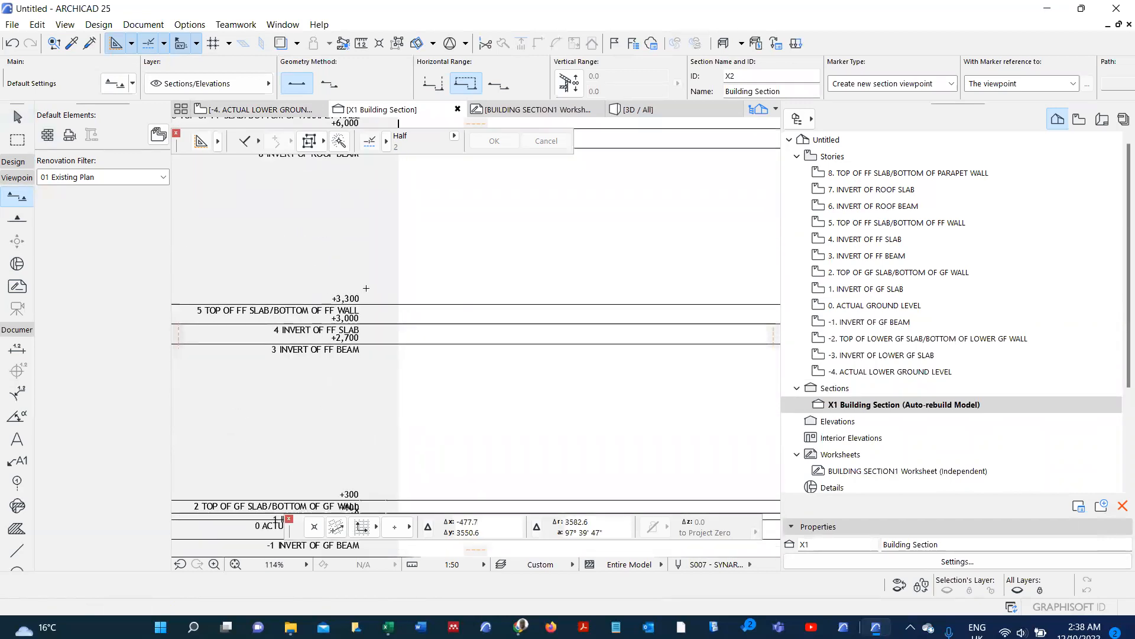
scroll(370, 316, "up", 4)
scroll(362, 307, "down", 5)
scroll(369, 347, "up", 4)
scroll(361, 367, "down", 3)
scroll(385, 343, "up", 8)
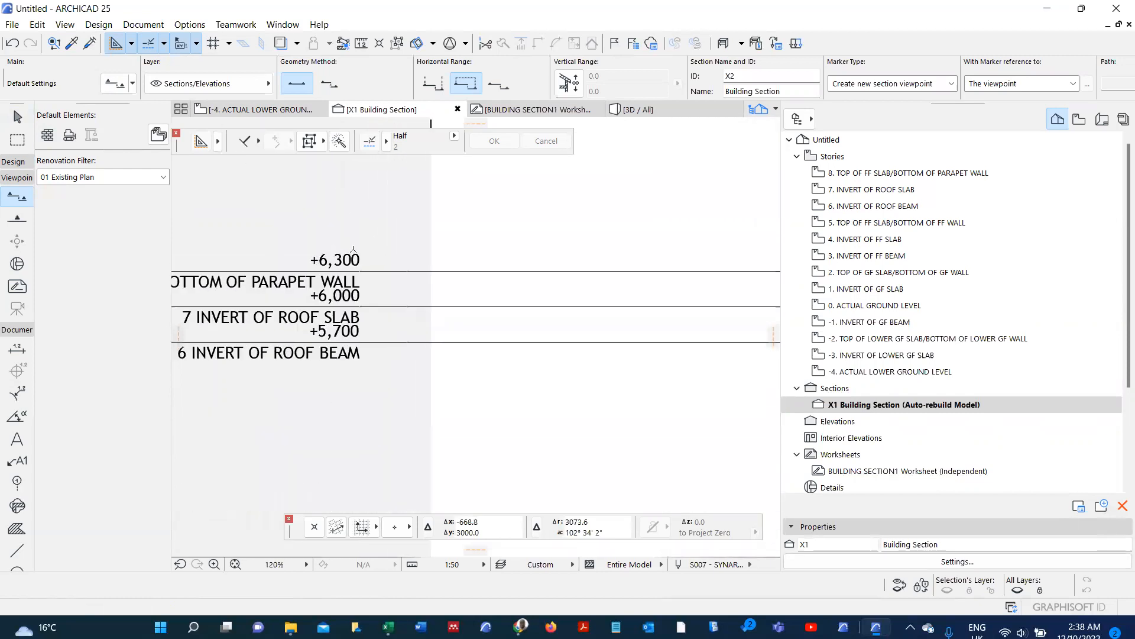
scroll(414, 306, "down", 3)
scroll(372, 305, "up", 2)
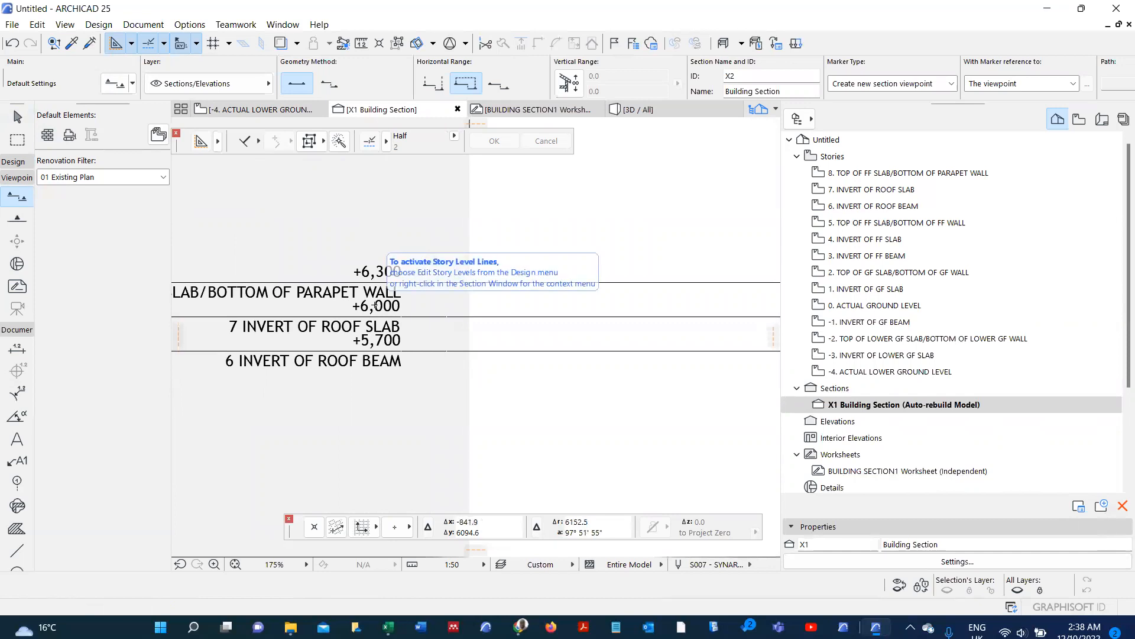
scroll(343, 318, "up", 1)
scroll(343, 318, "up", 1)
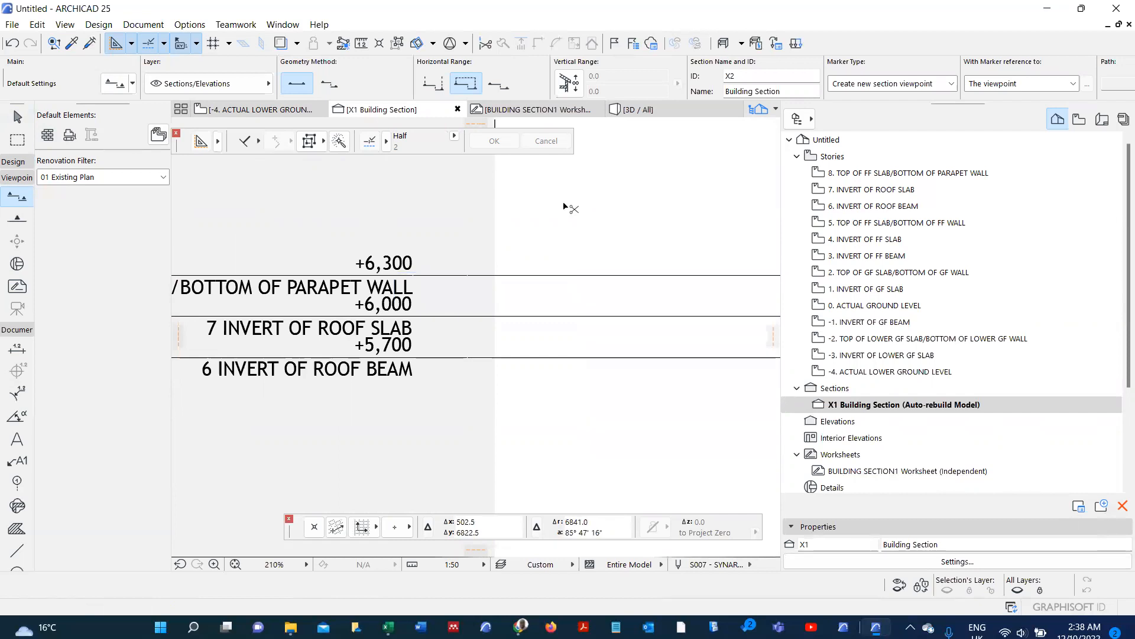
- Turn off the story level lines for INVERT OF ROOF SLAB, INVERT OF FF SLAB, INVERT OF GF SLAB and INVERT OF LOWER GF SLAB
key("ctrl+7")
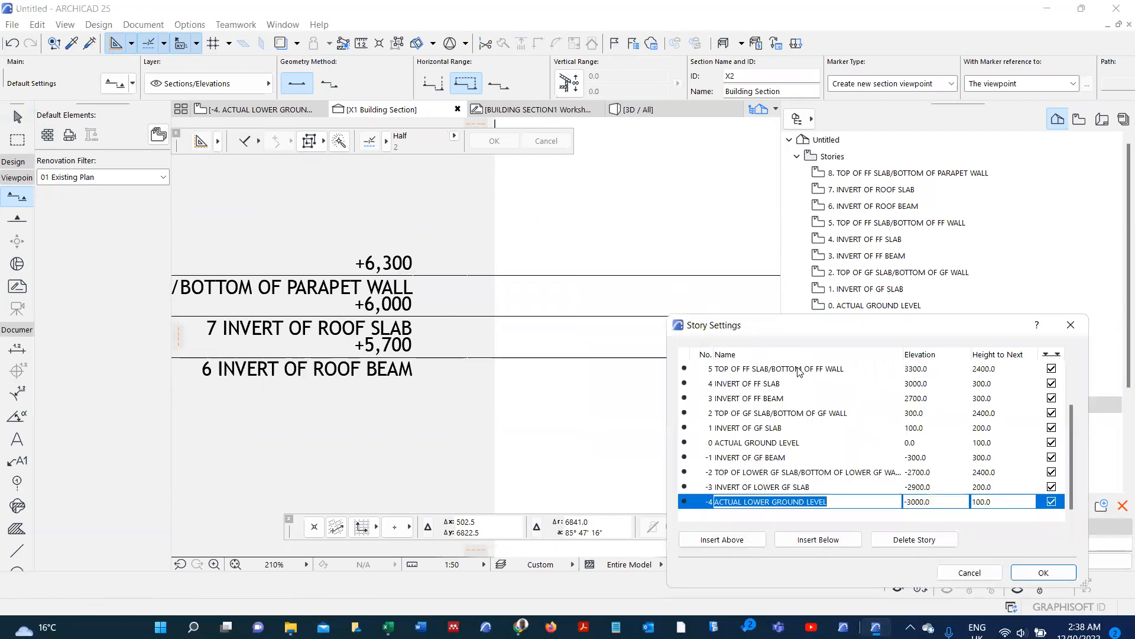
scroll(806, 374, "up", 1)
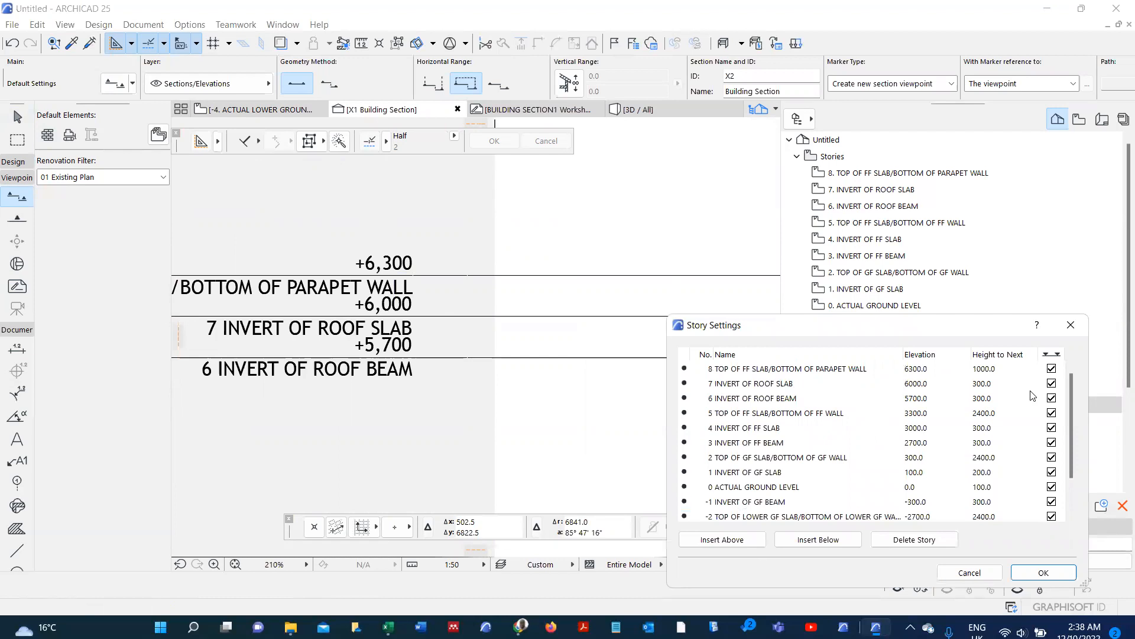
left_click(1052, 384)
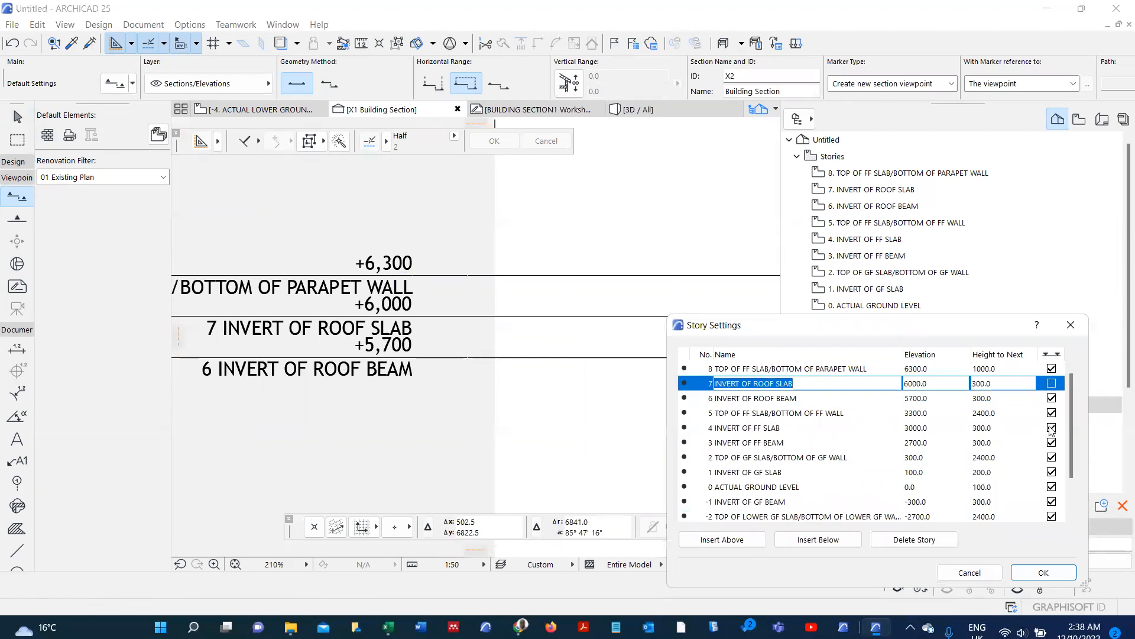
left_click(1052, 428)
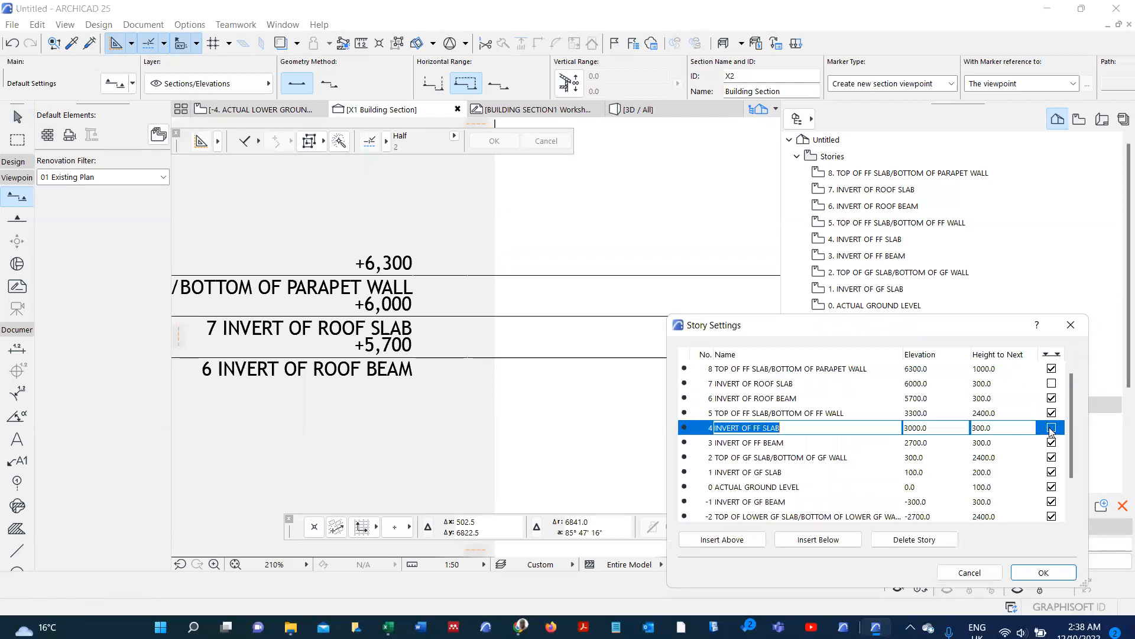
left_click(1053, 473)
left_click(1052, 473)
scroll(1055, 474, "down", 1)
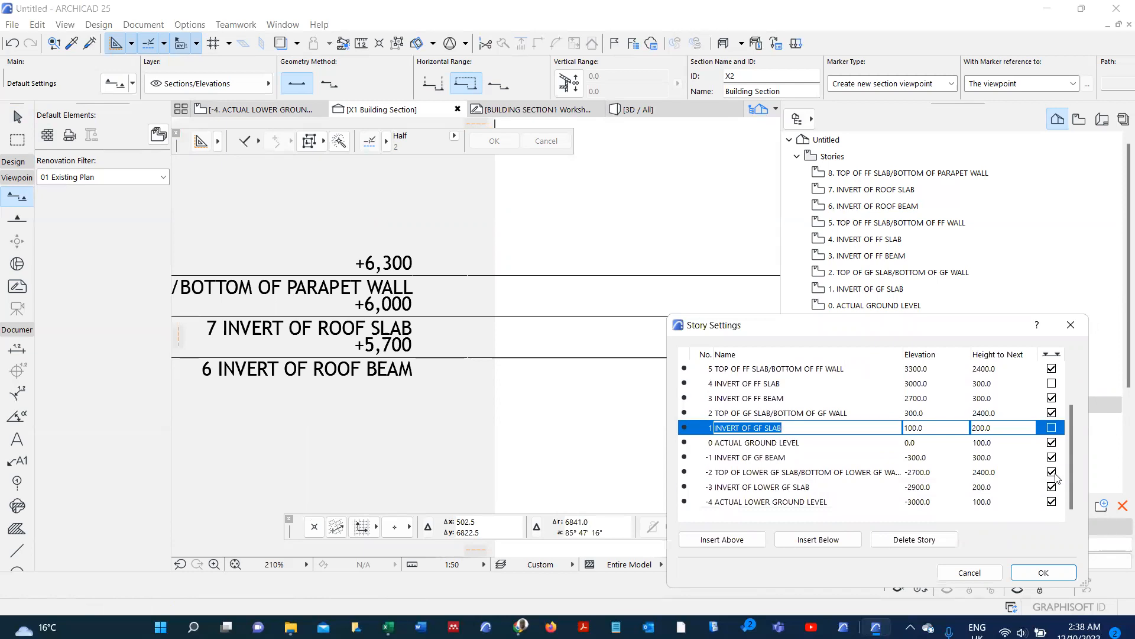
left_click(1056, 487)
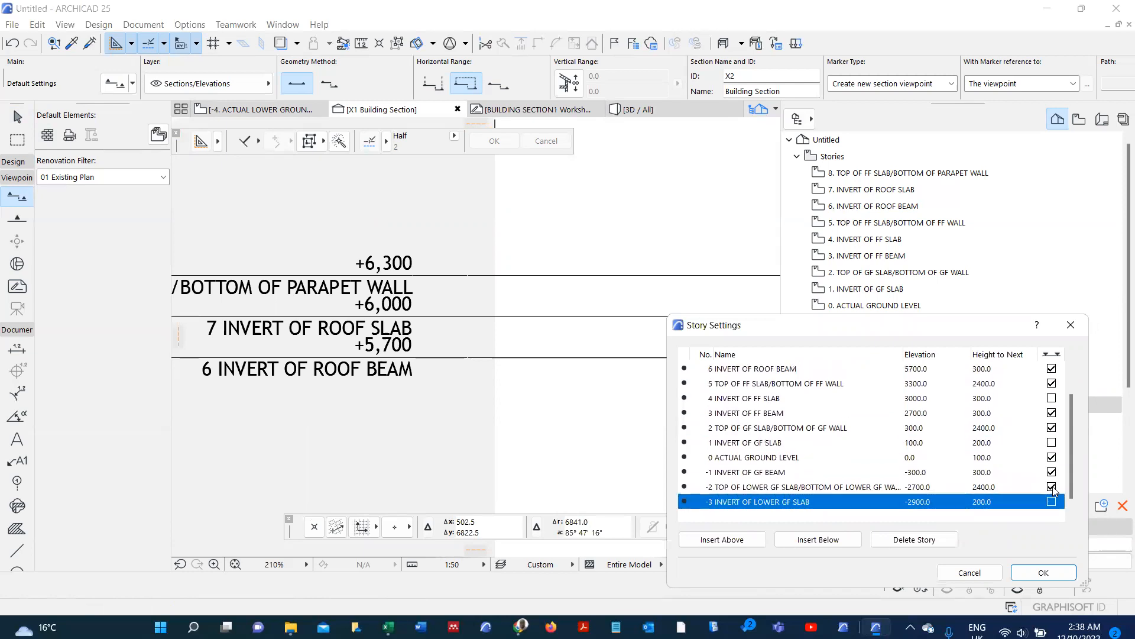
left_click(1057, 502)
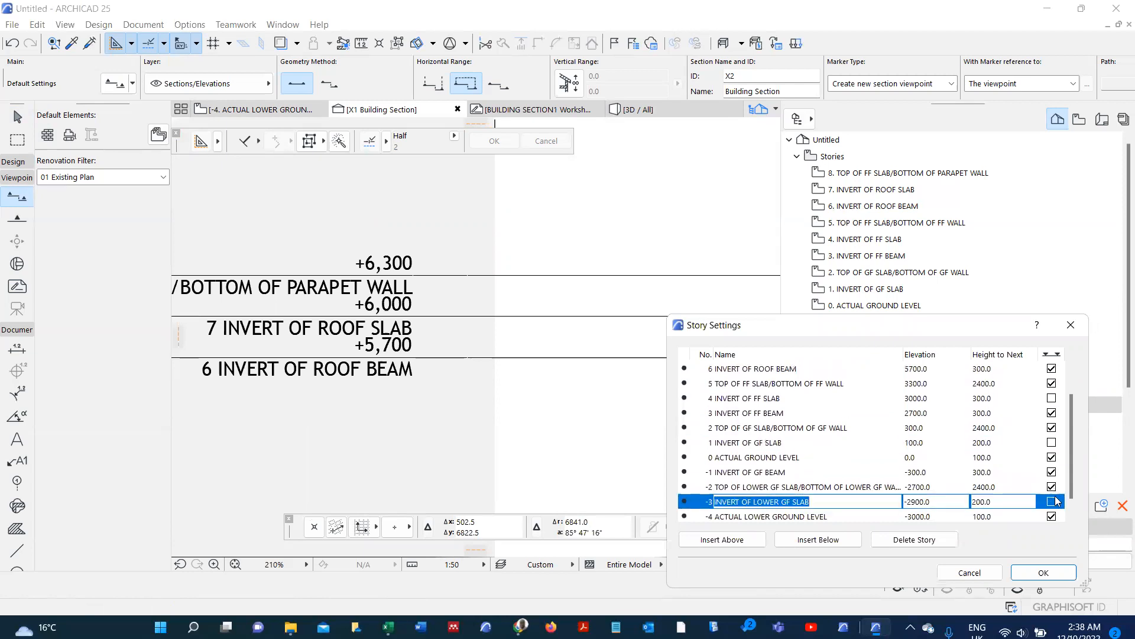
left_click(1044, 572)
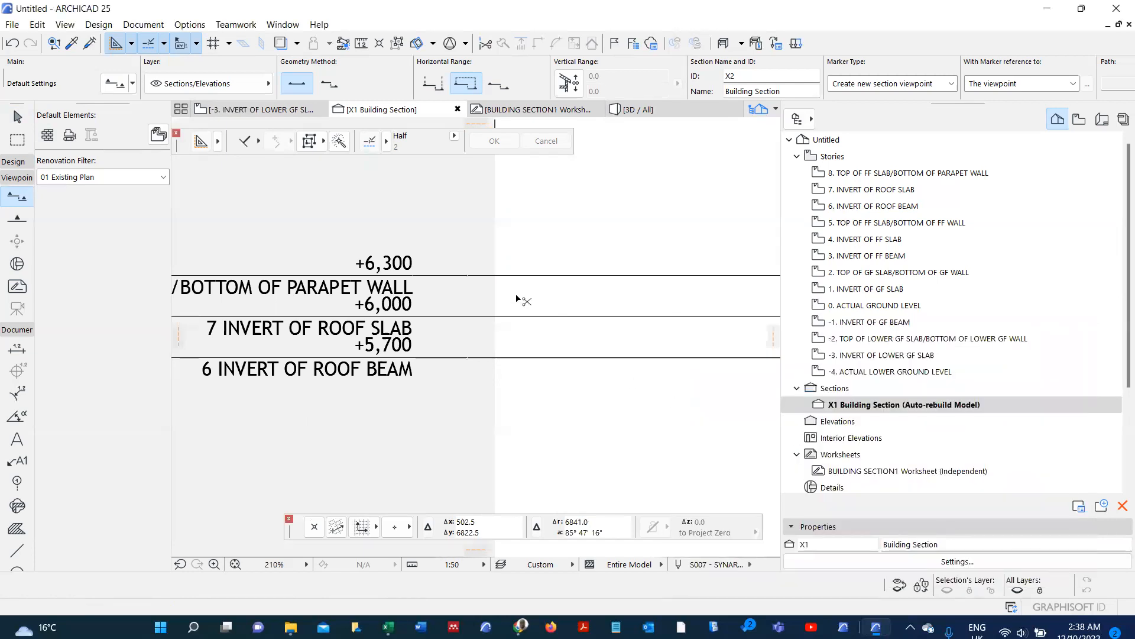
- Examine the level lines and labels across the whole section height, and recheck the level line settings of the stories
scroll(496, 331, "down", 6)
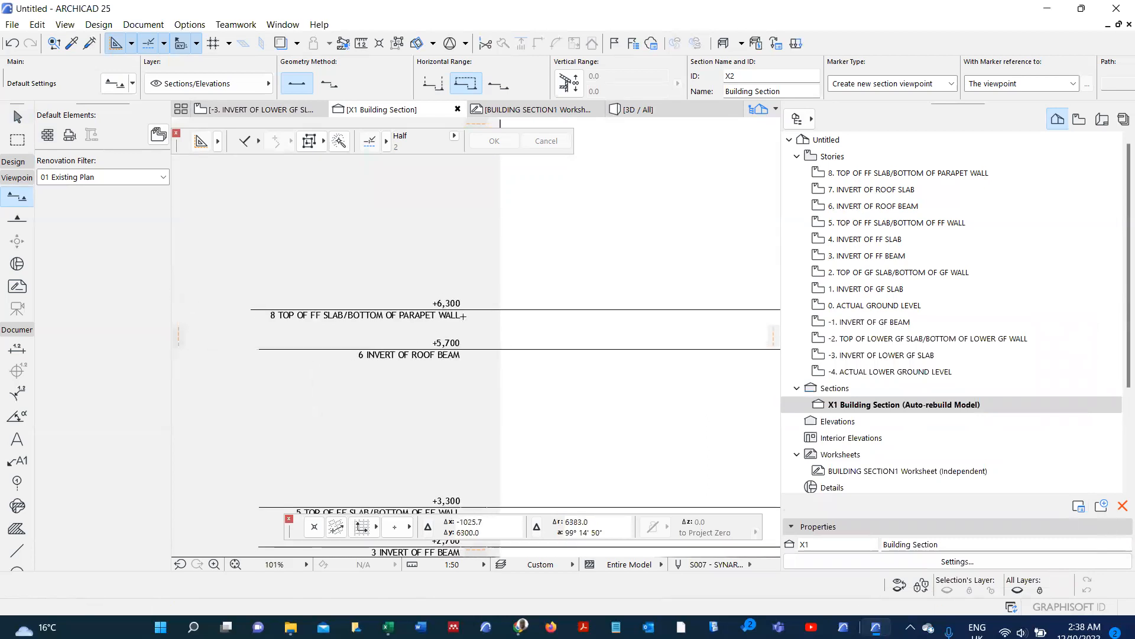
scroll(475, 358, "down", 4)
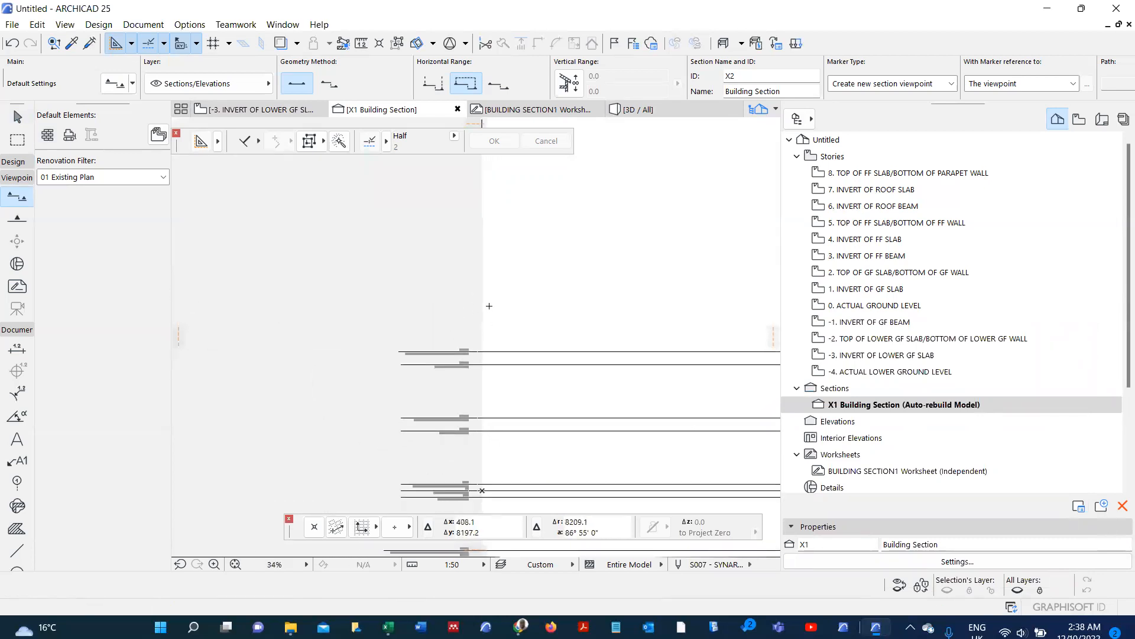
scroll(484, 406, "up", 5)
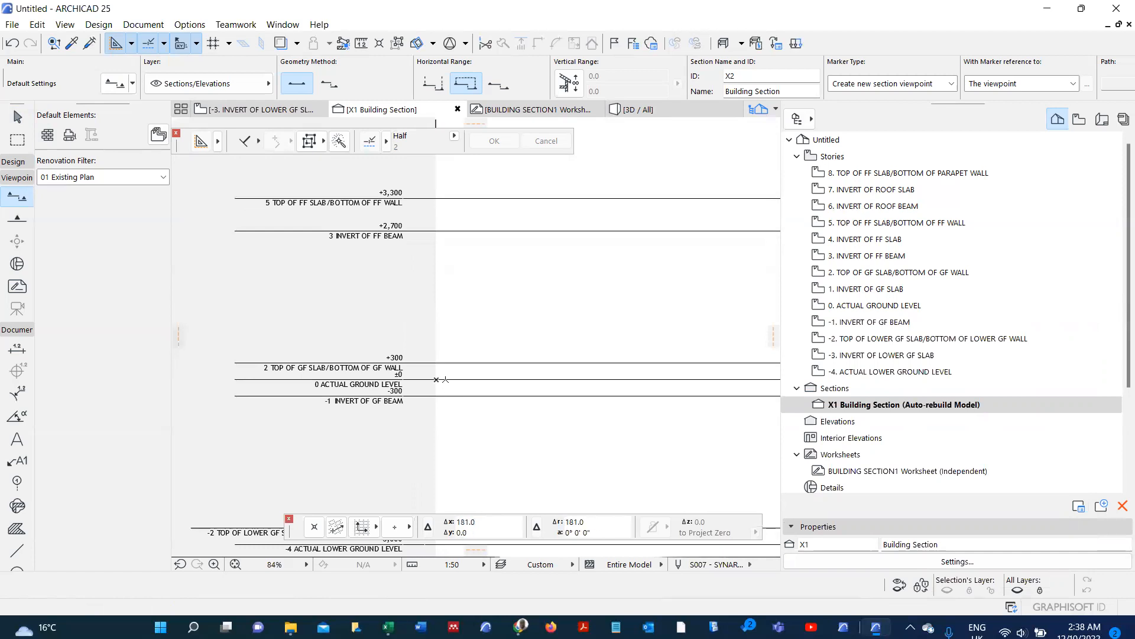
scroll(452, 384, "up", 1)
scroll(450, 398, "down", 3)
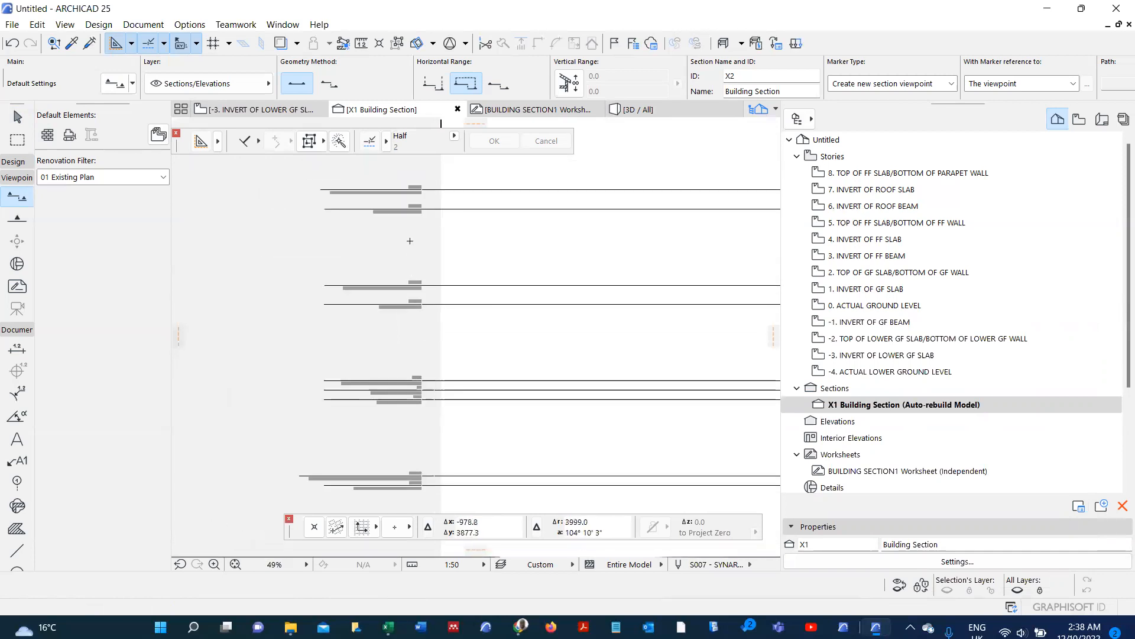
scroll(410, 224, "up", 4)
scroll(438, 177, "down", 2)
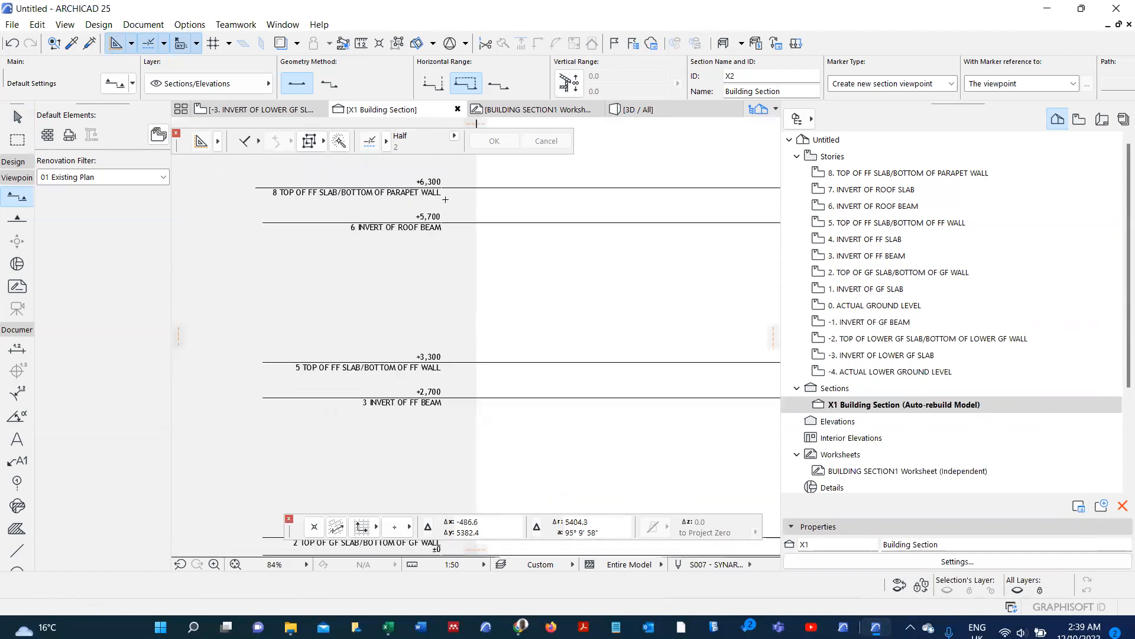
scroll(444, 192, "up", 3)
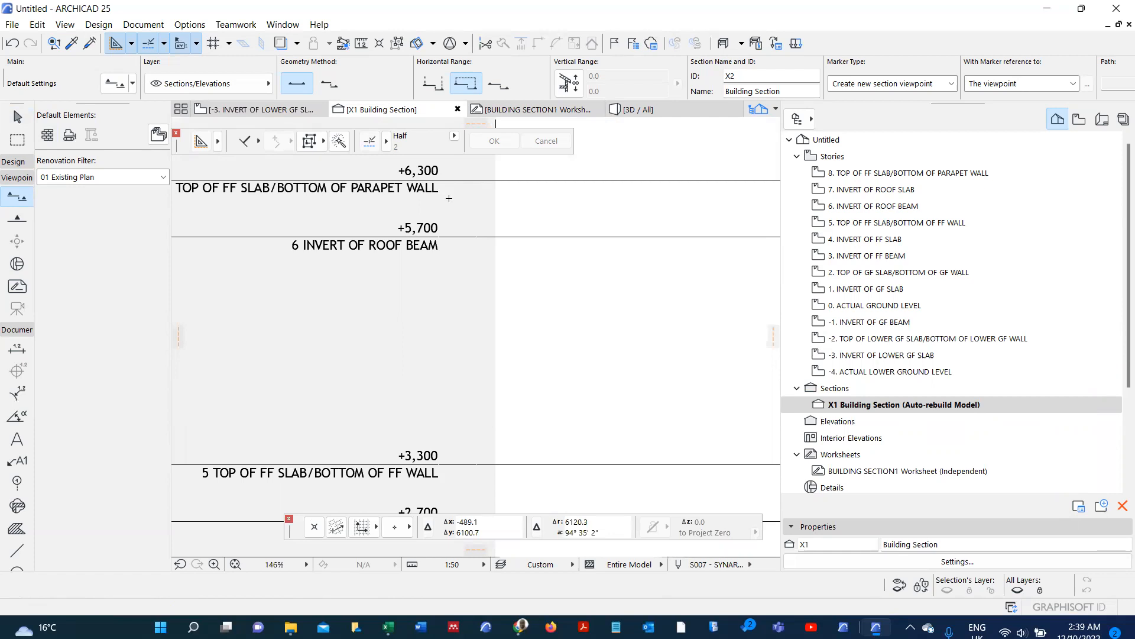
key("ctrl+7")
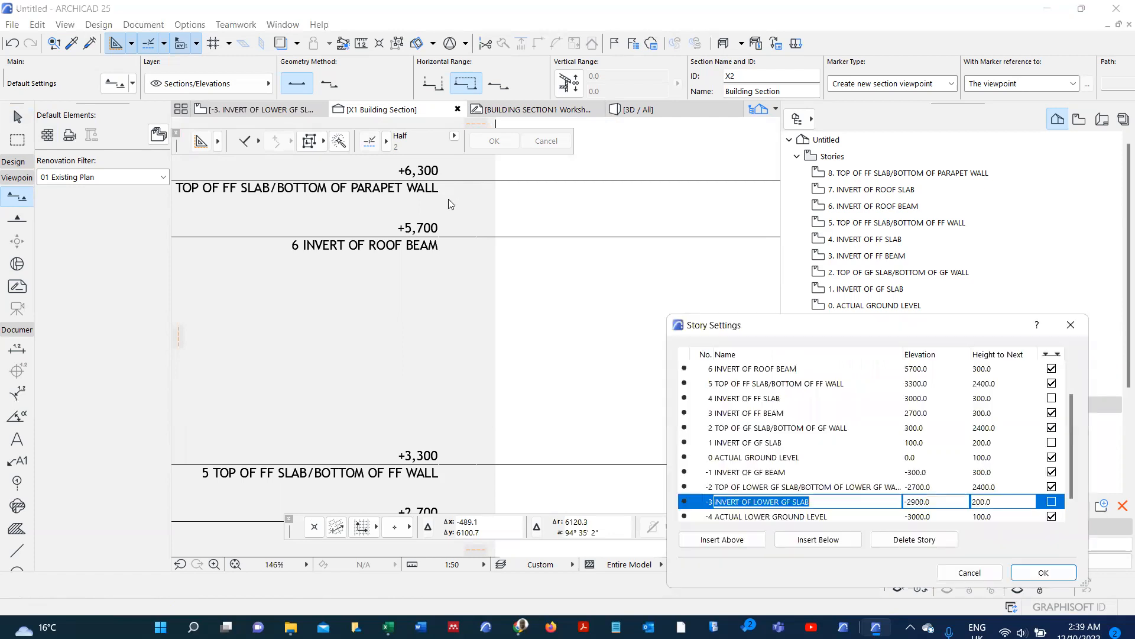
left_click(1054, 573)
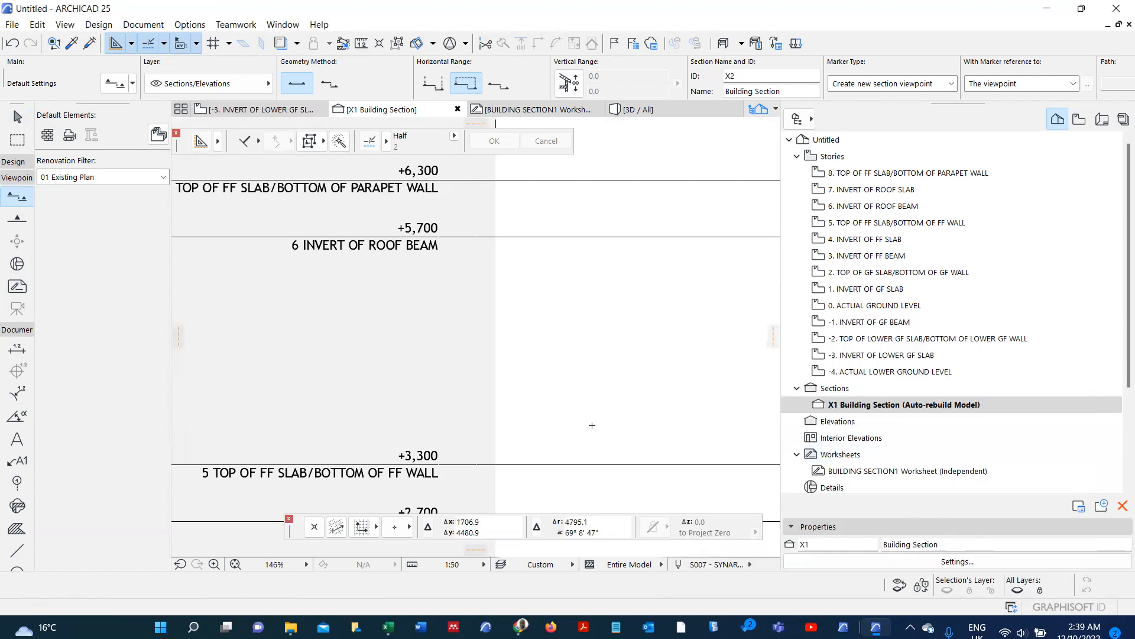
- Switch to the ASSIGNMENT 02 workbook in Excel and set Done to YES for the Storey Settings activity
mouse_move(390, 626)
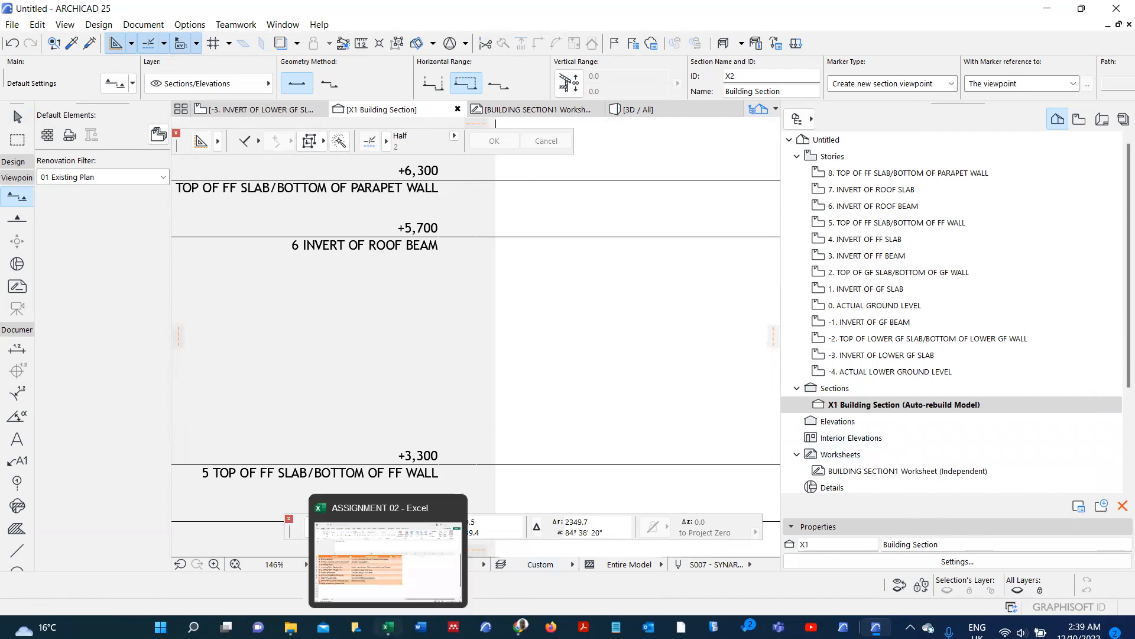
left_click(396, 580)
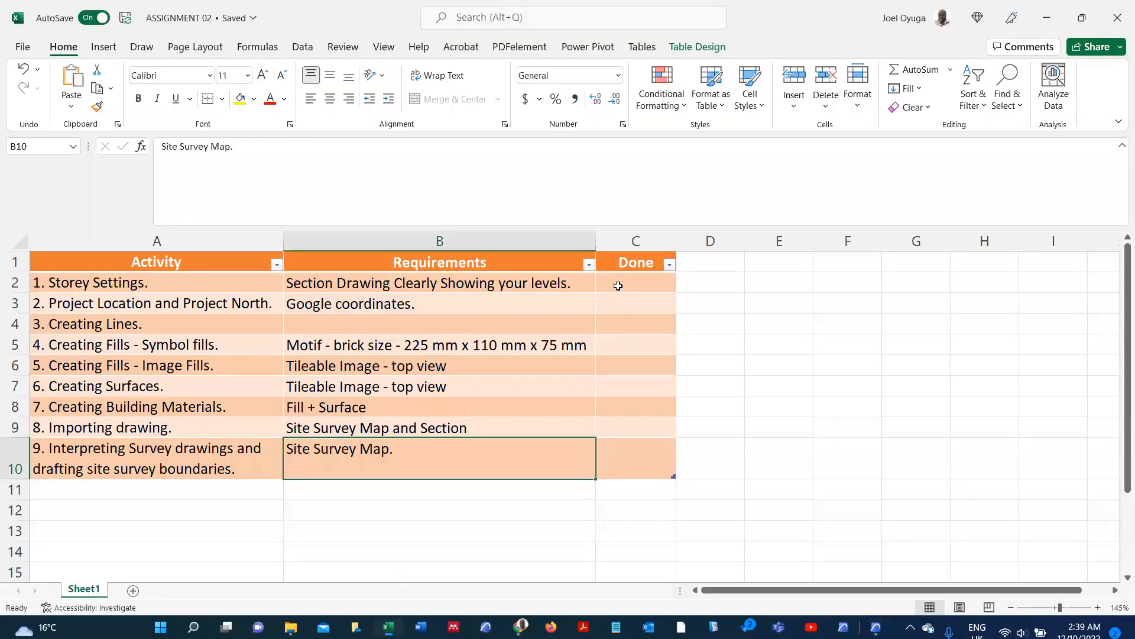
left_click(660, 285)
left_click(681, 286)
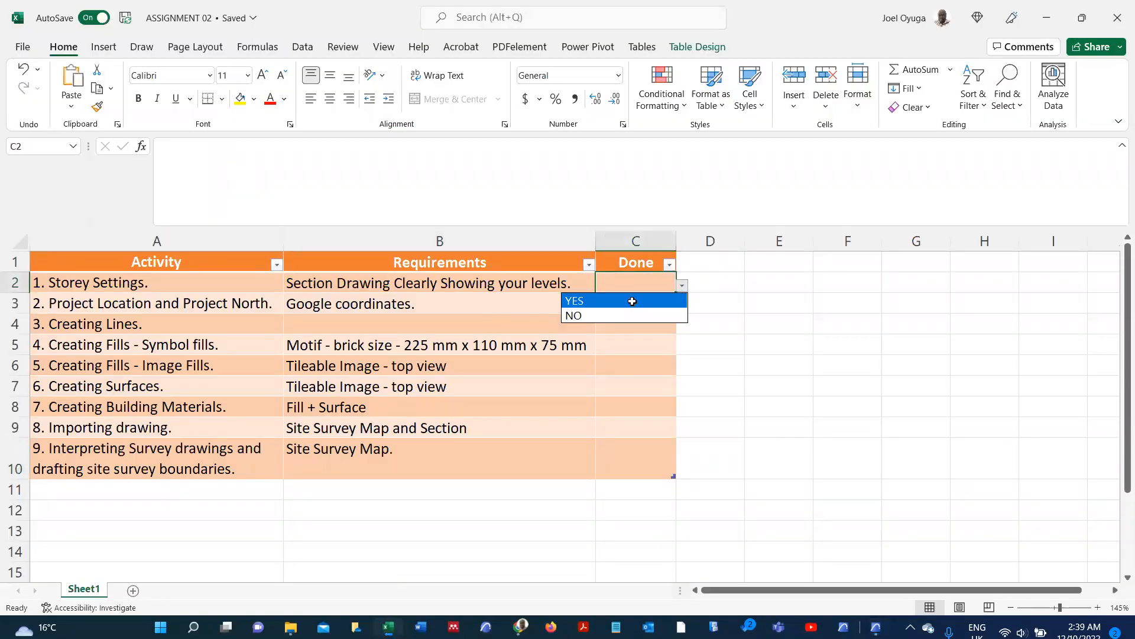
left_click(669, 298)
left_click(639, 346)
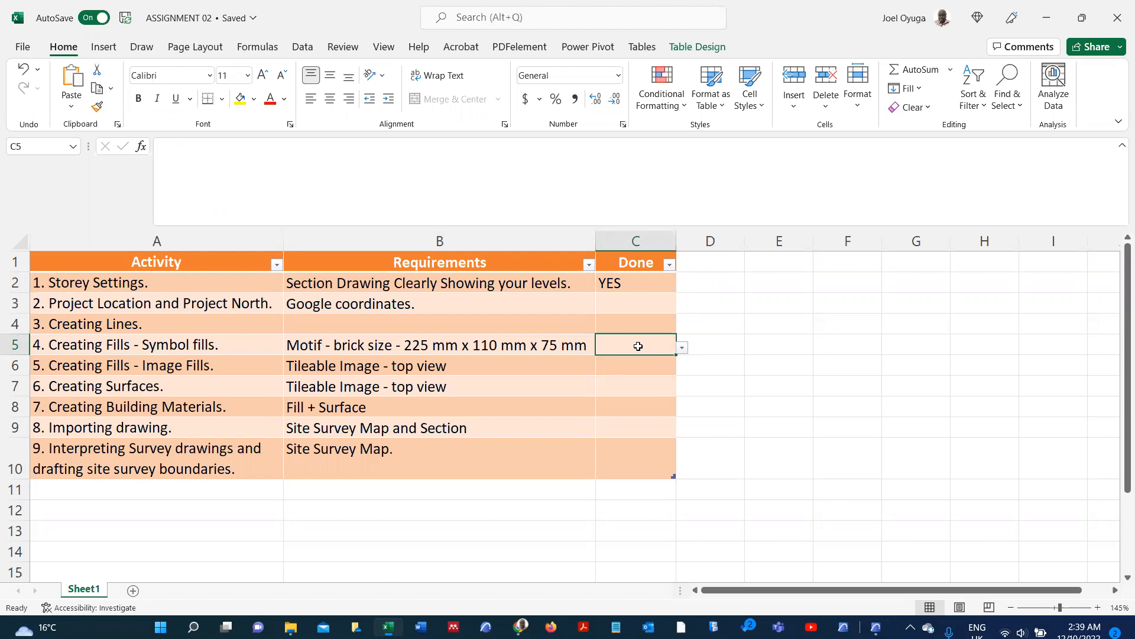
left_click(685, 303)
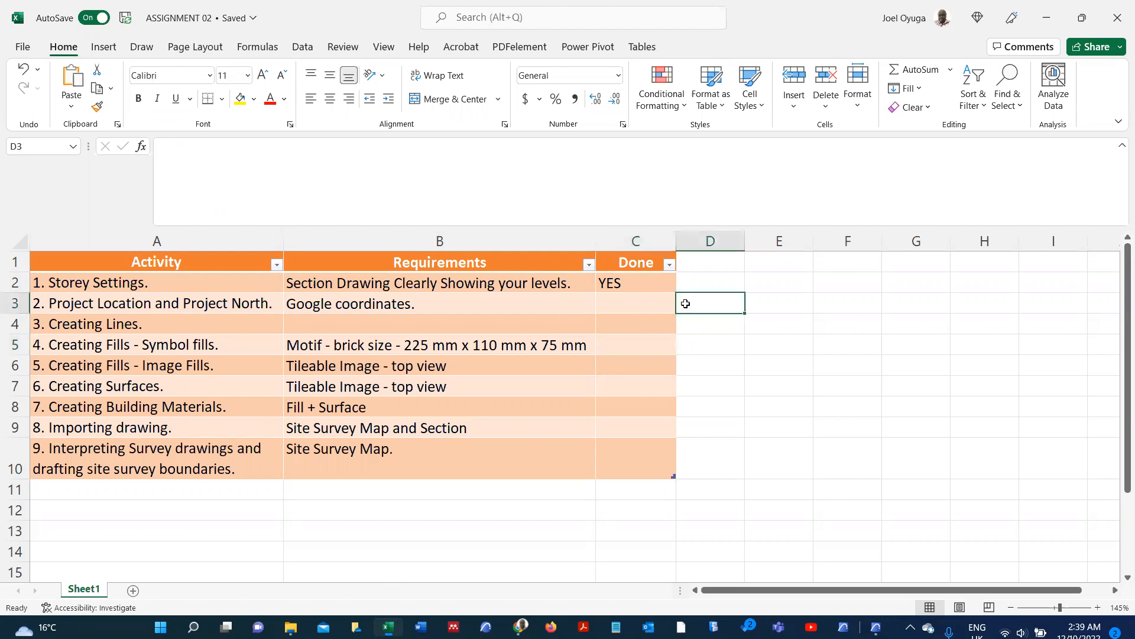
- Return to ARCHICAD and show the INVERT OF LOWER GF SLAB floor plan with the section marker deselected
left_click(876, 627)
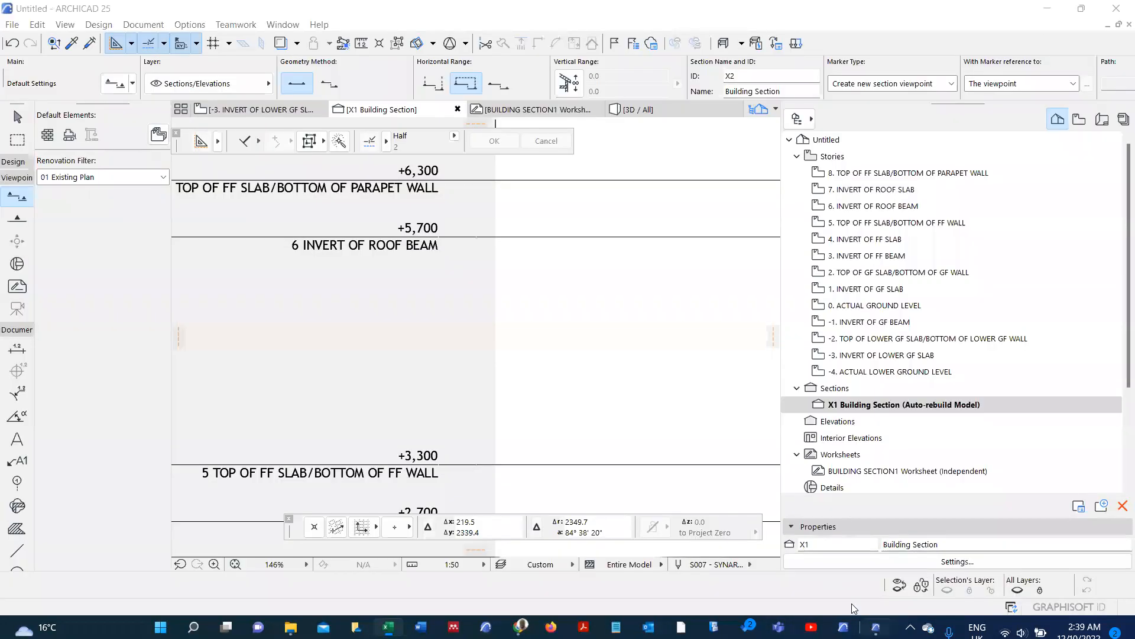
scroll(535, 317, "down", 1)
key("F2")
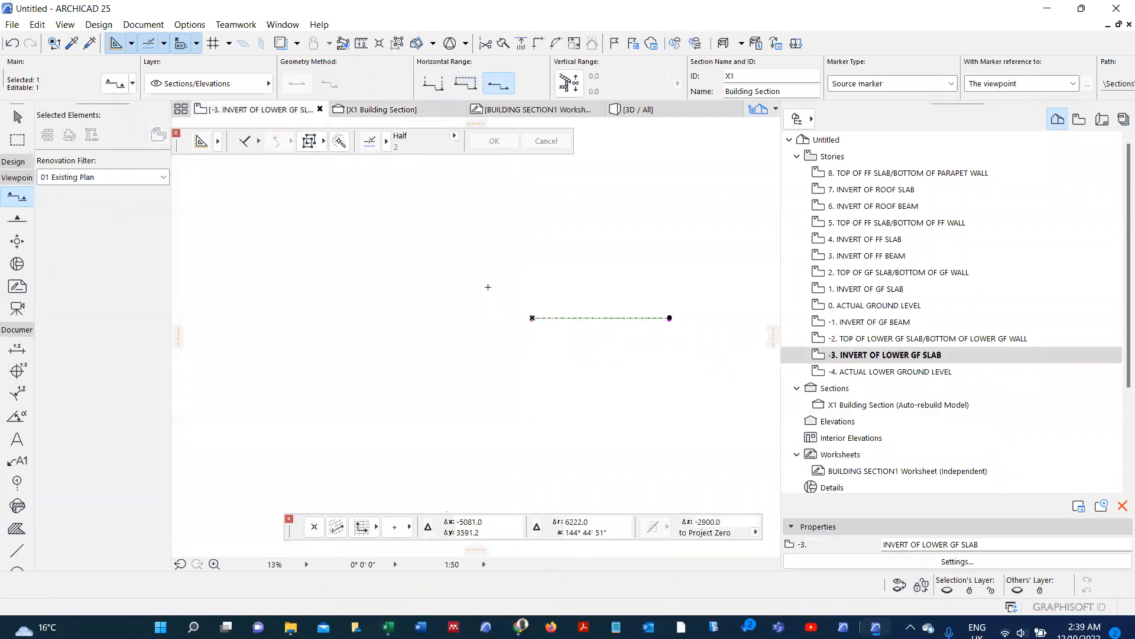
key("Escape")
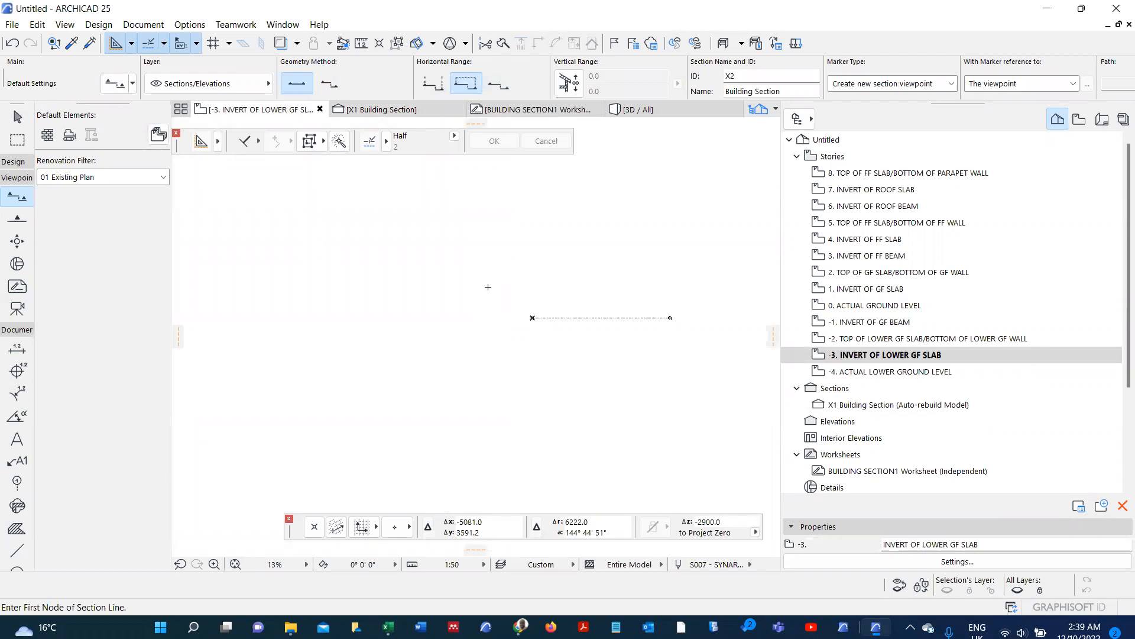
- Copy the latitude -1.4073503205978066 from the 02 - CO-ORDINATES text file in the ASSIGNMENT 02 folder and return to ARCHICAD
mouse_move(290, 627)
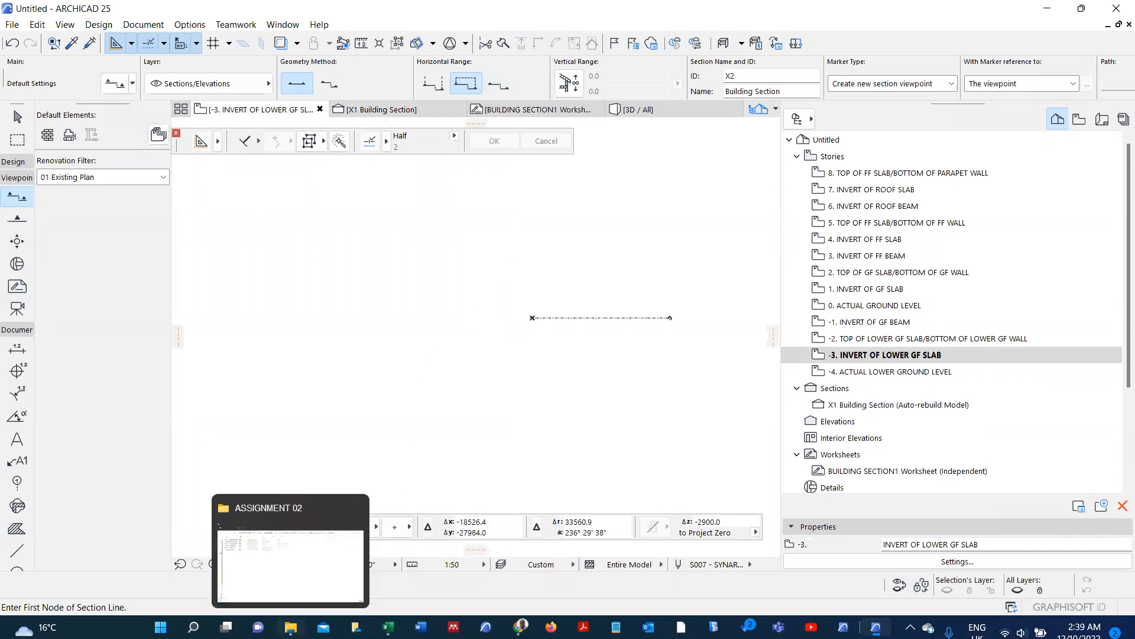
left_click(302, 559)
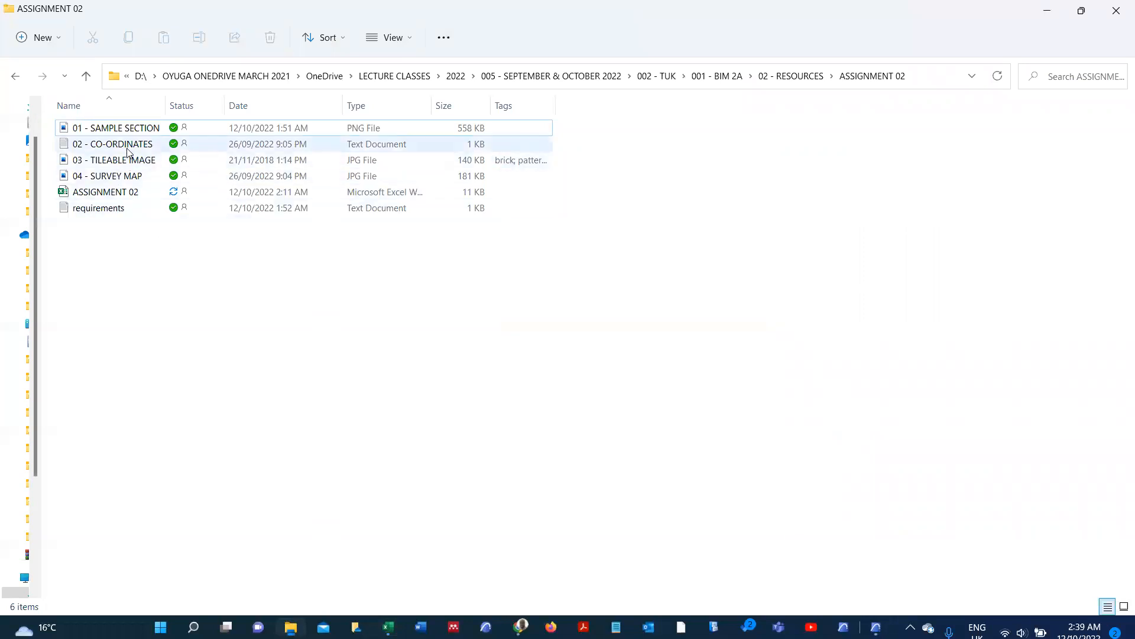
left_click(248, 144)
key("Return")
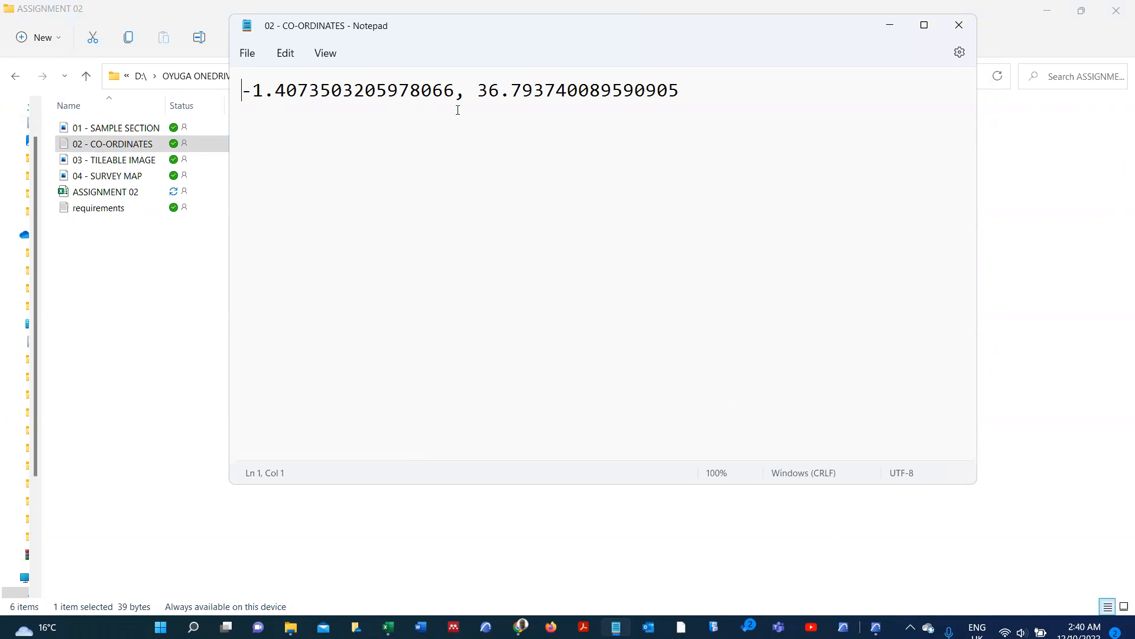
left_click_drag(454, 91, 236, 99)
key("ctrl+c")
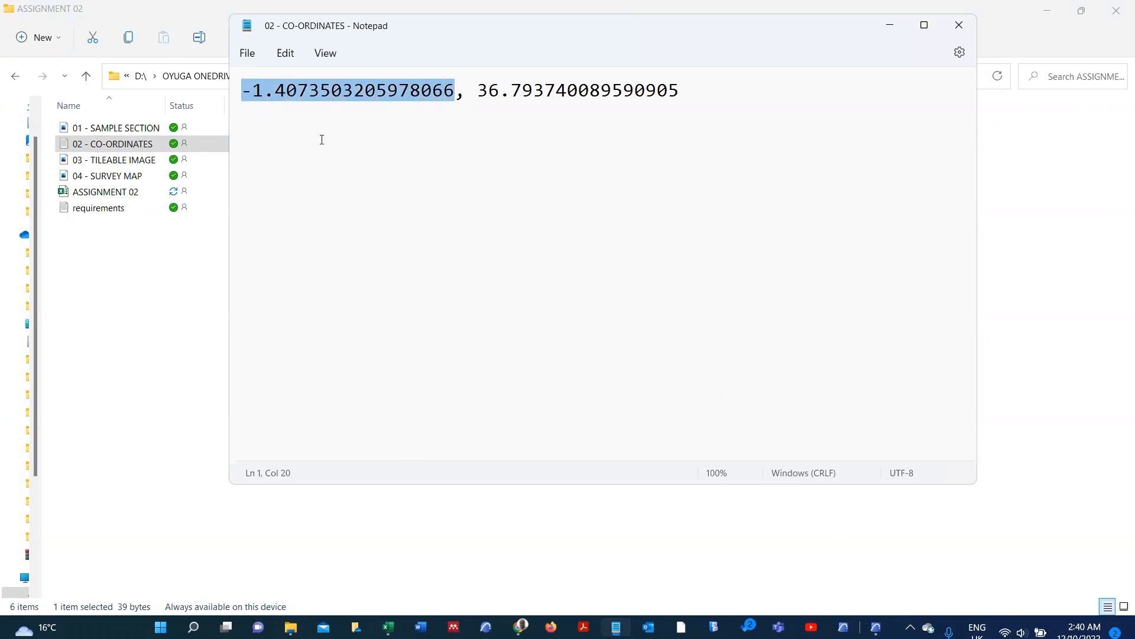
left_click(875, 626)
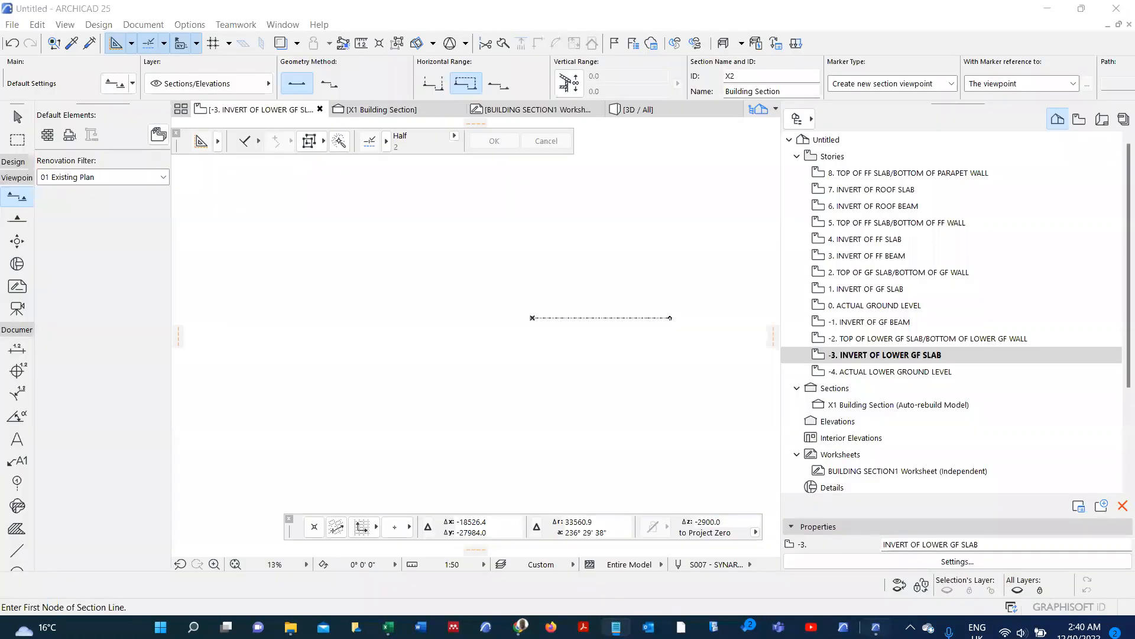
left_click(195, 25)
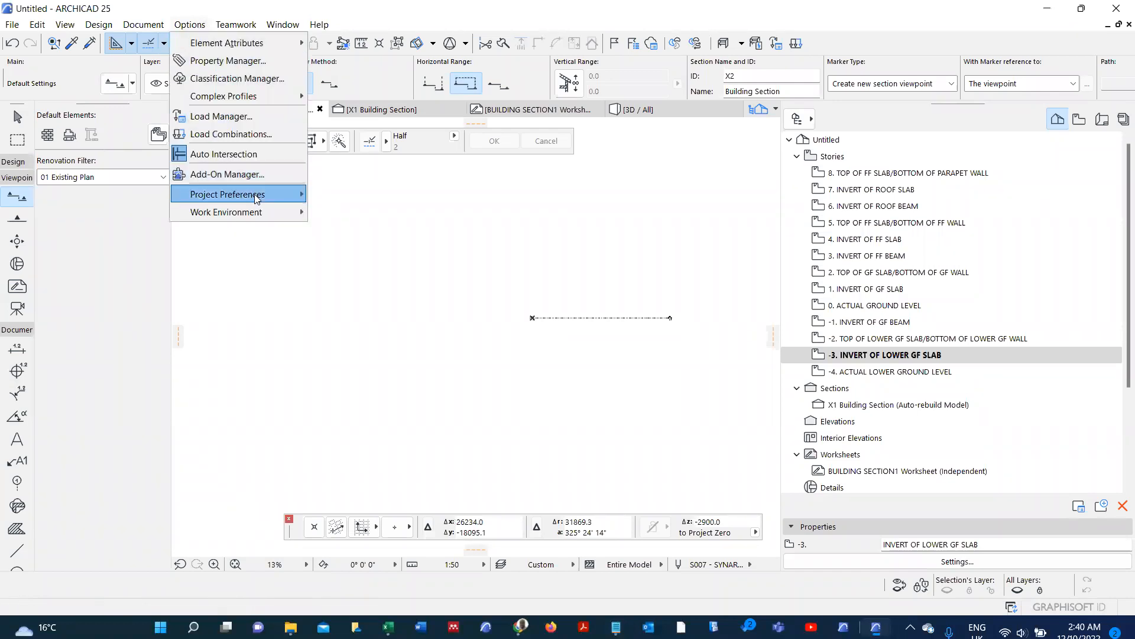
mouse_move(259, 196)
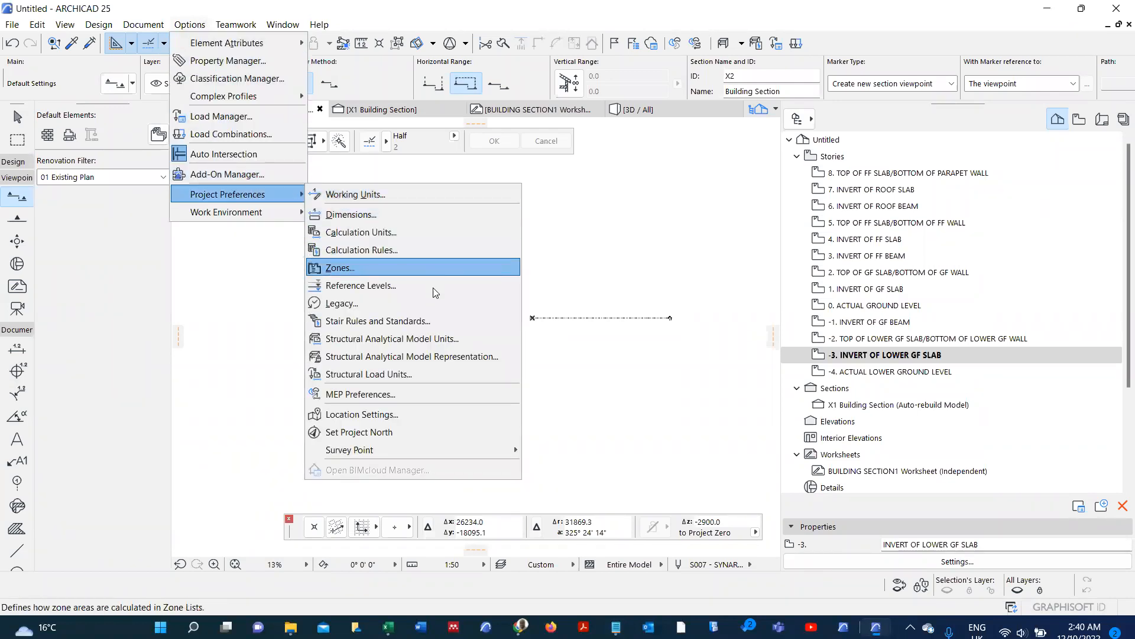
left_click(407, 430)
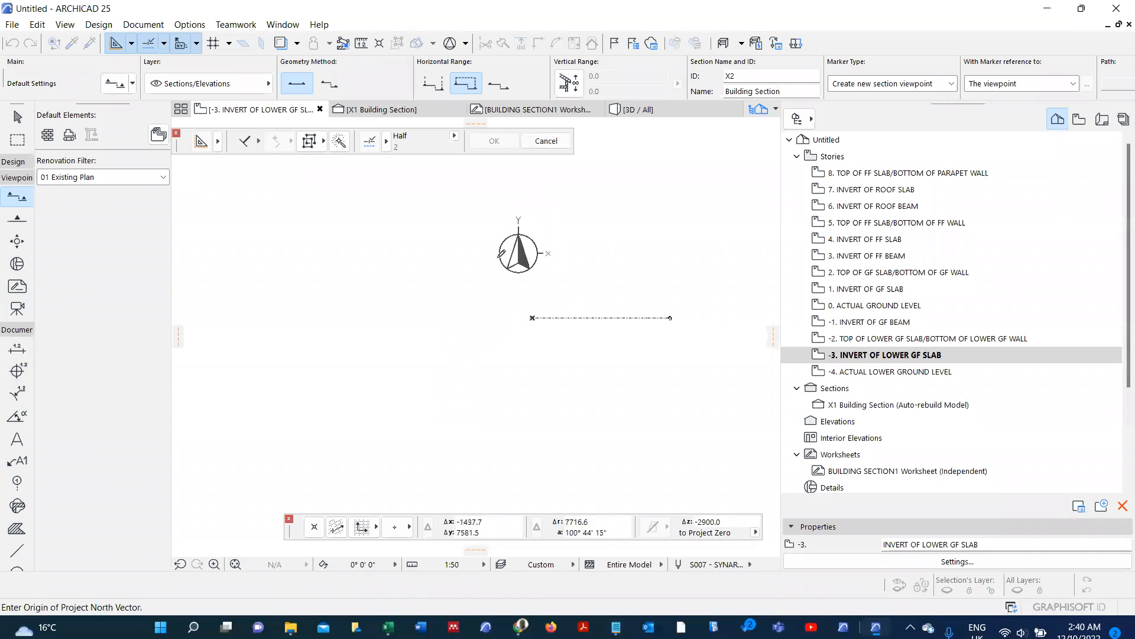
- Open the project's Location Settings and set the latitude to the copied -1.4073503205978066 from the 02 - CO-ORDINATES file
left_click(189, 25)
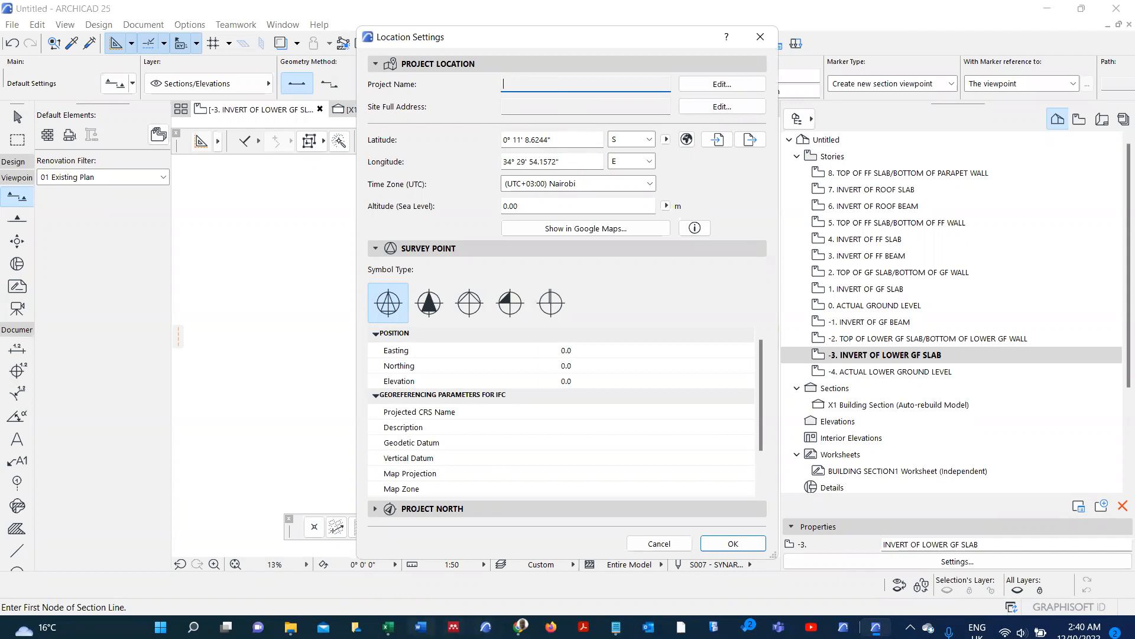
left_click(616, 627)
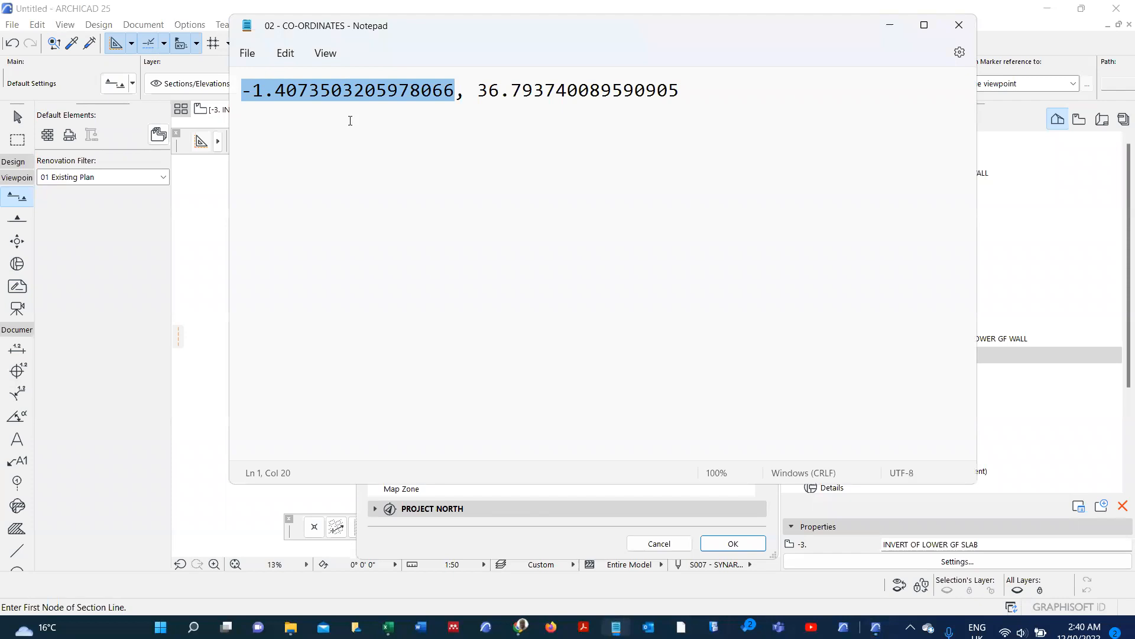
left_click(924, 26)
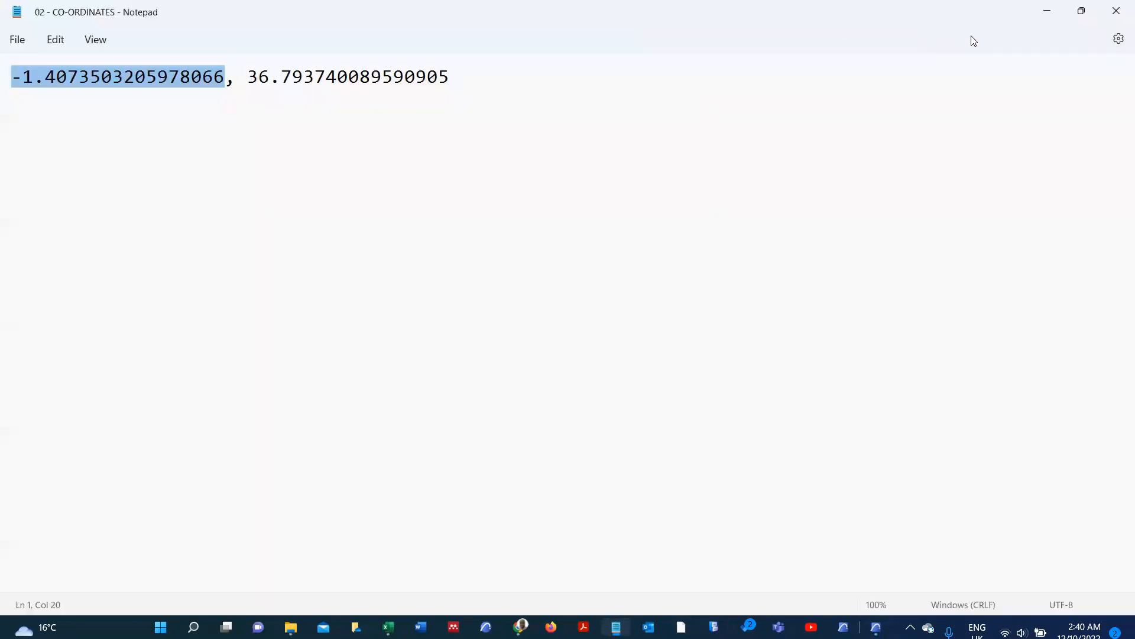
left_click(1047, 12)
left_click(540, 140)
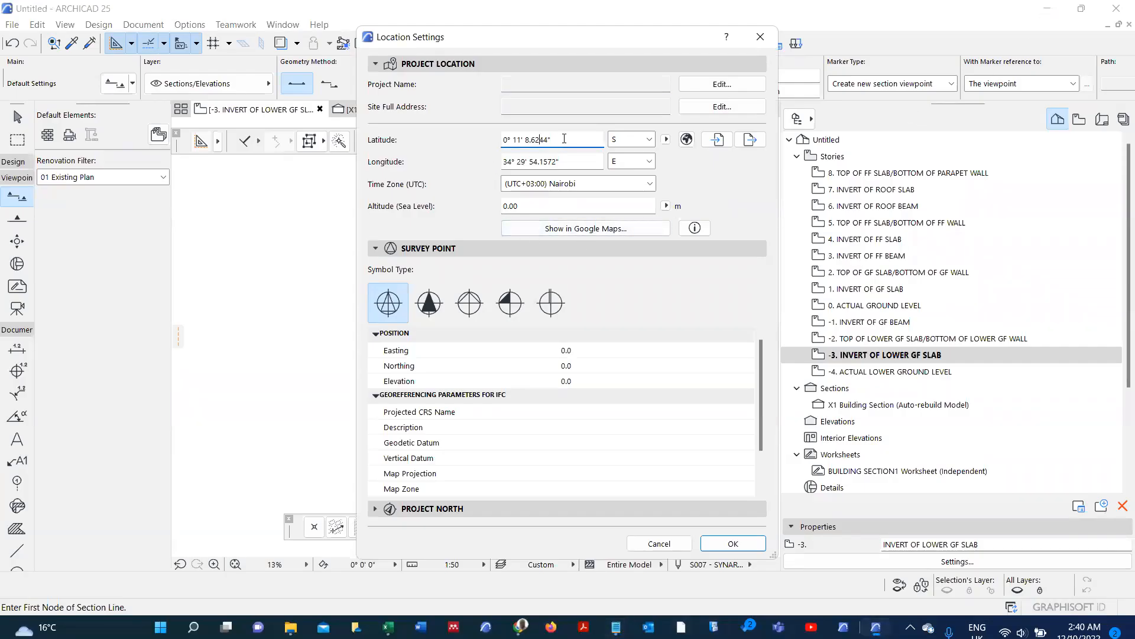
left_click_drag(569, 139, 496, 138)
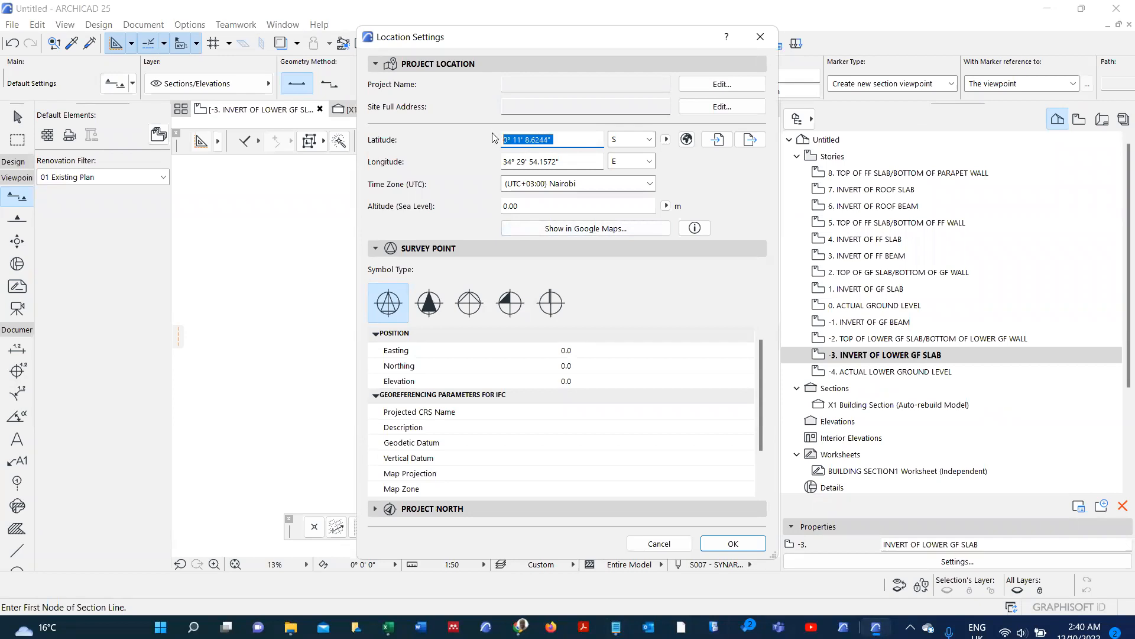
key("ctrl+v")
- Copy the longitude 36.793740089590905 from the 02 - CO-ORDINATES file and set it as the project longitude in ARCHICAD's Location Settings
left_click(615, 627)
left_click(294, 168)
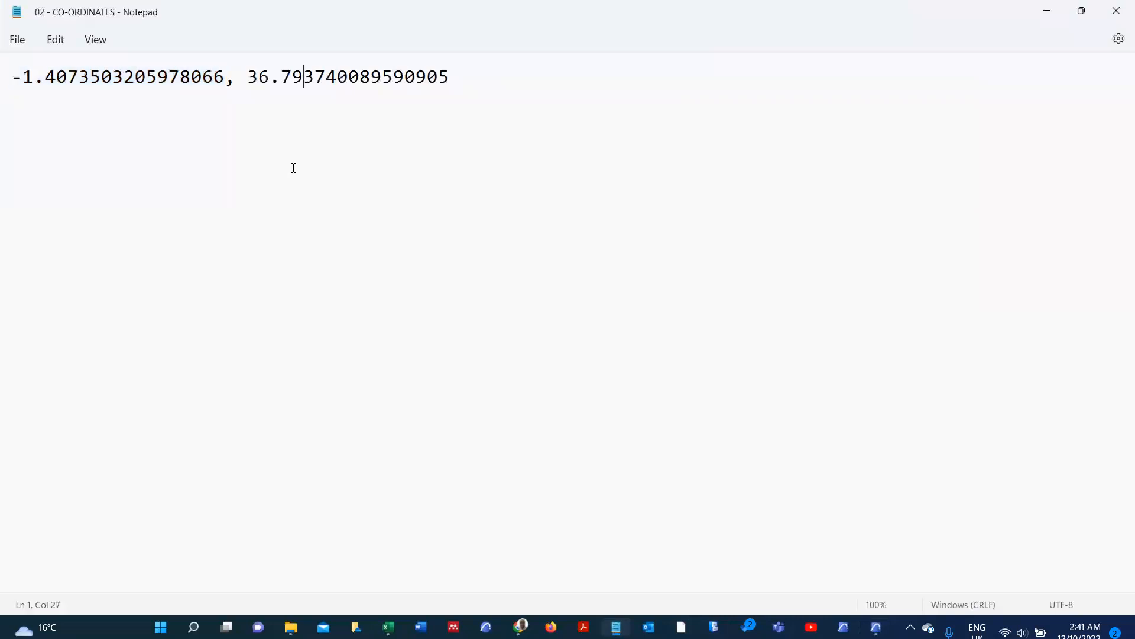
left_click(256, 83)
left_click(252, 78)
left_click_drag(252, 78, 449, 83)
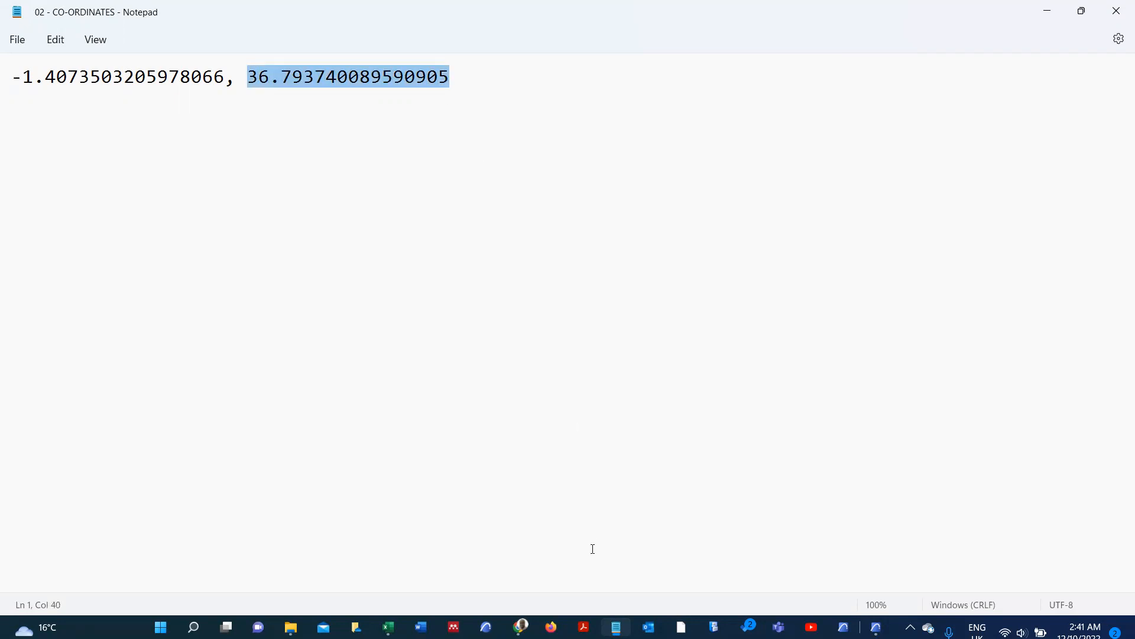
mouse_move(521, 624)
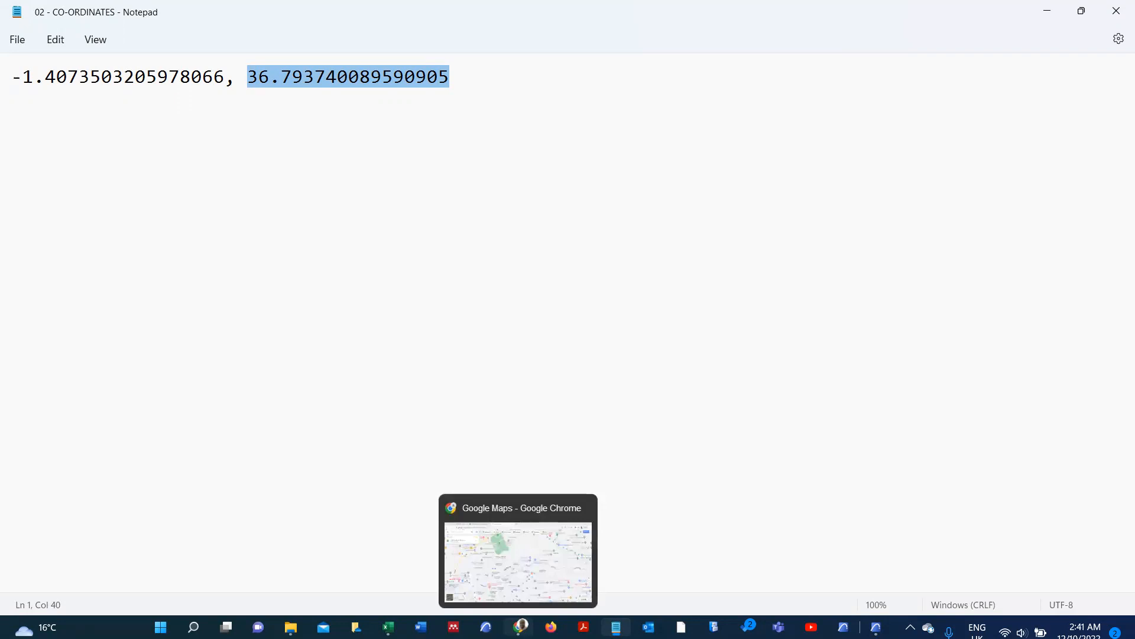
mouse_move(876, 626)
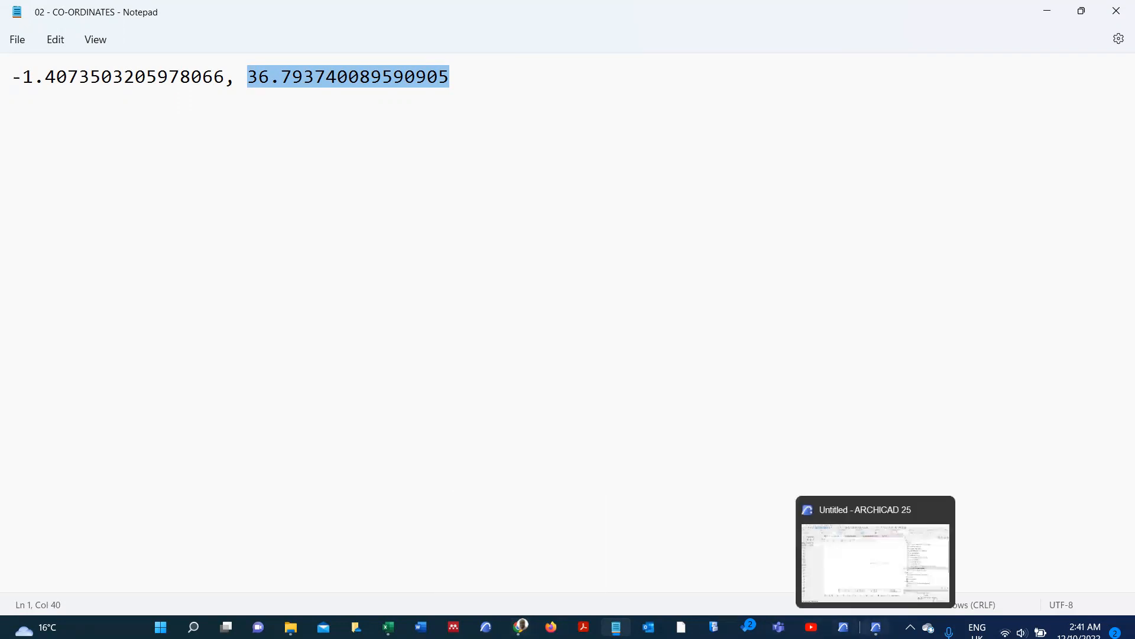
left_click(858, 555)
left_click_drag(562, 162, 475, 156)
type("36° 47' 37.4643\"")
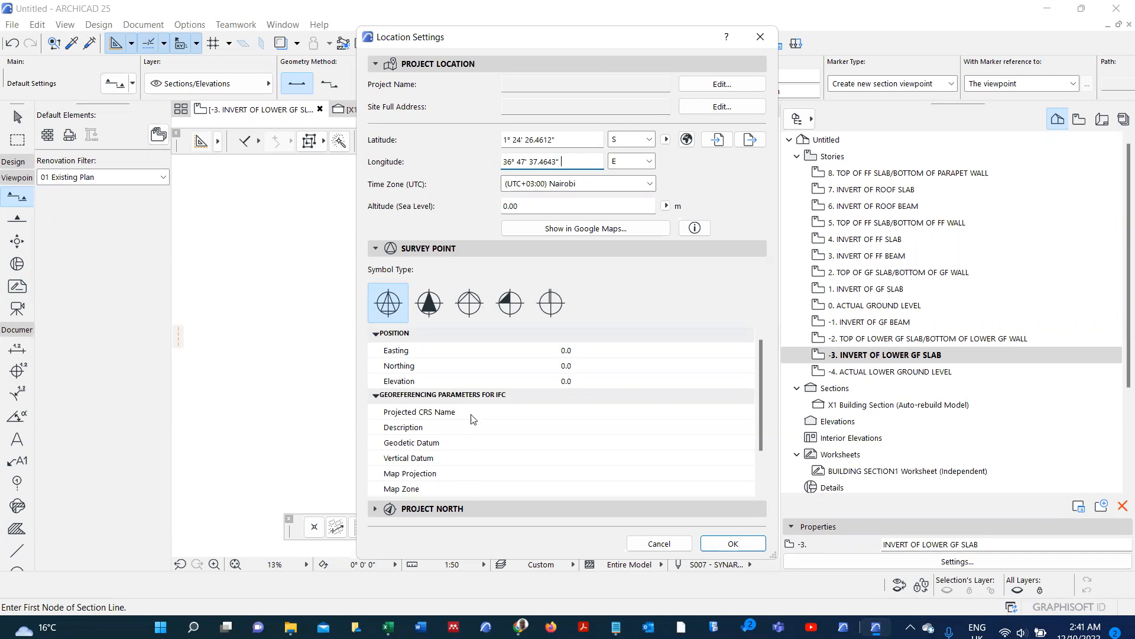
- Review the Survey Point parameters, open the project location in Google Maps, and examine the marked site in satellite view
scroll(475, 470, "down", 3)
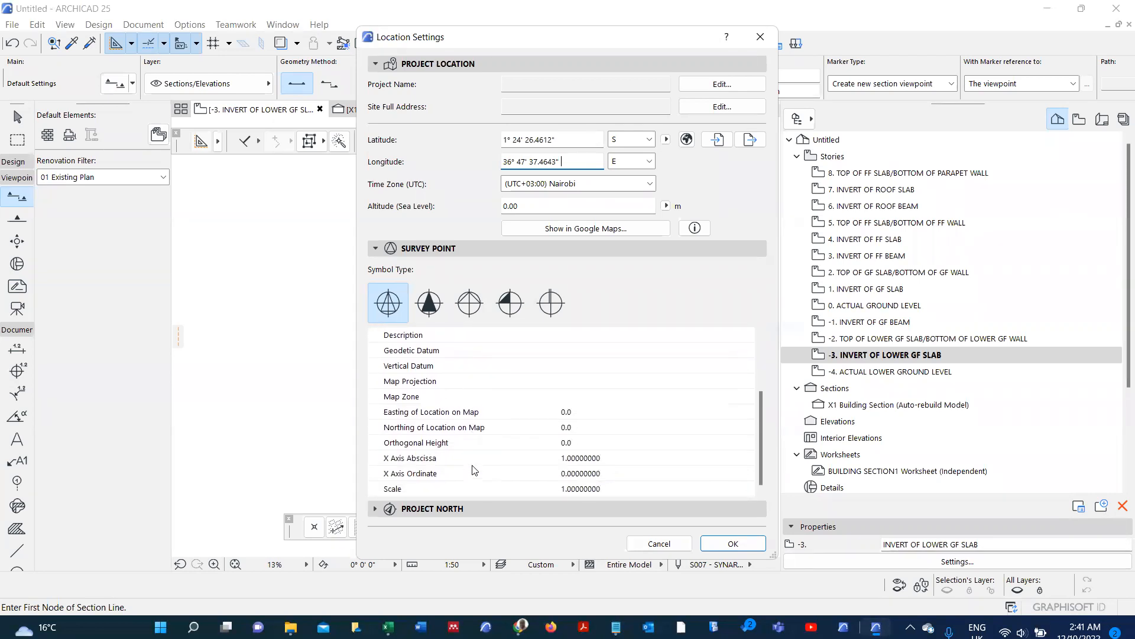
scroll(475, 470, "up", 3)
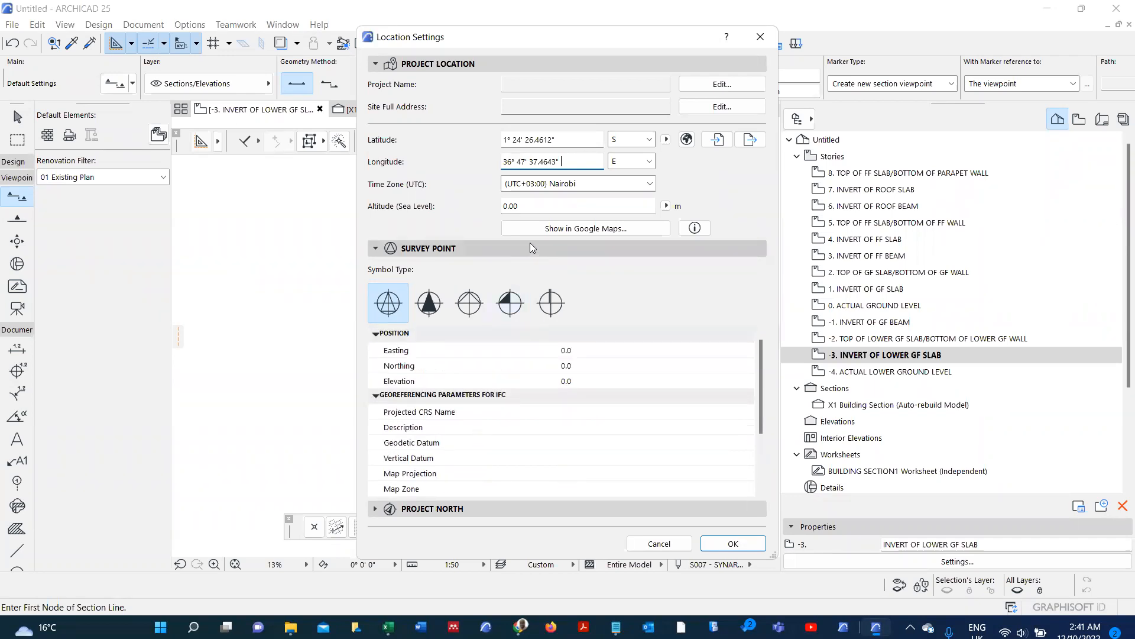
left_click(605, 231)
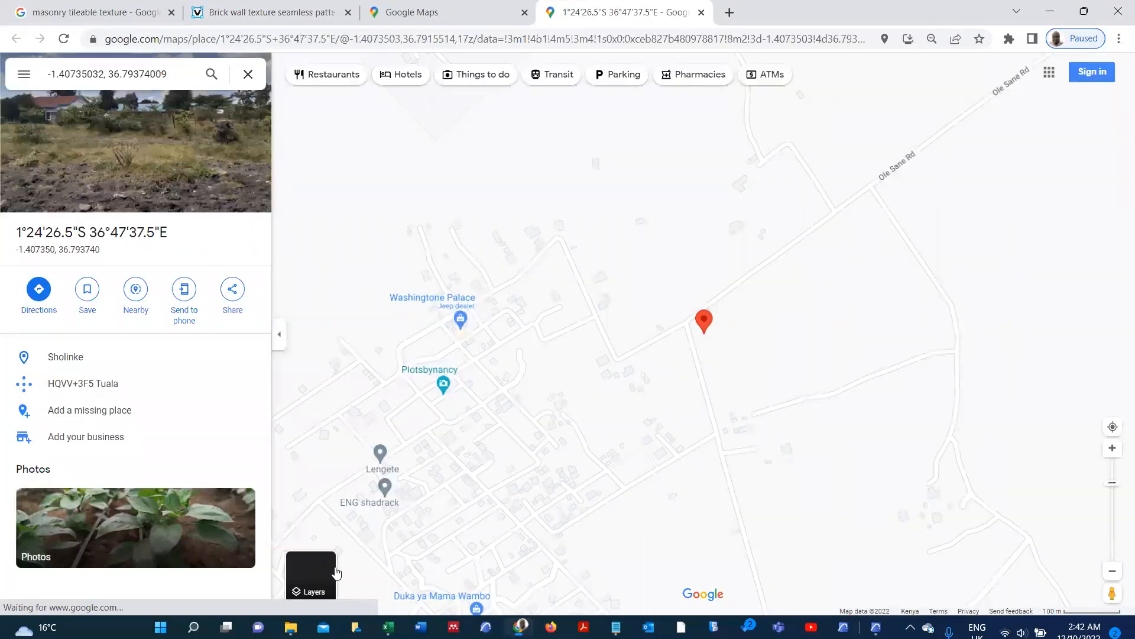
left_click(317, 576)
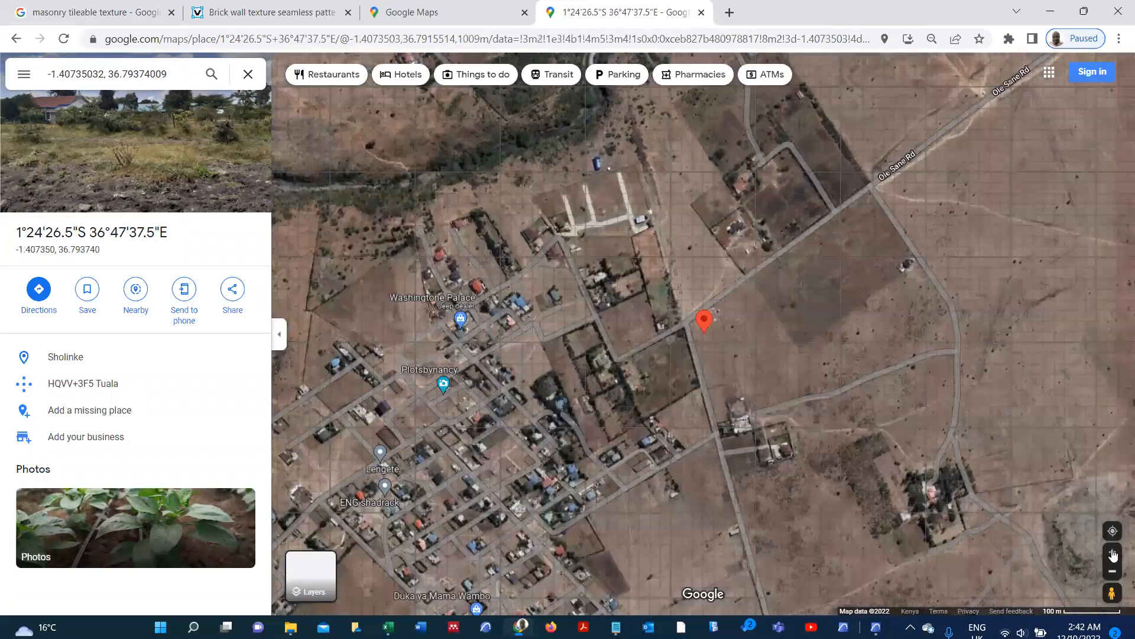
left_click(1112, 552)
scroll(735, 279, "up", 2)
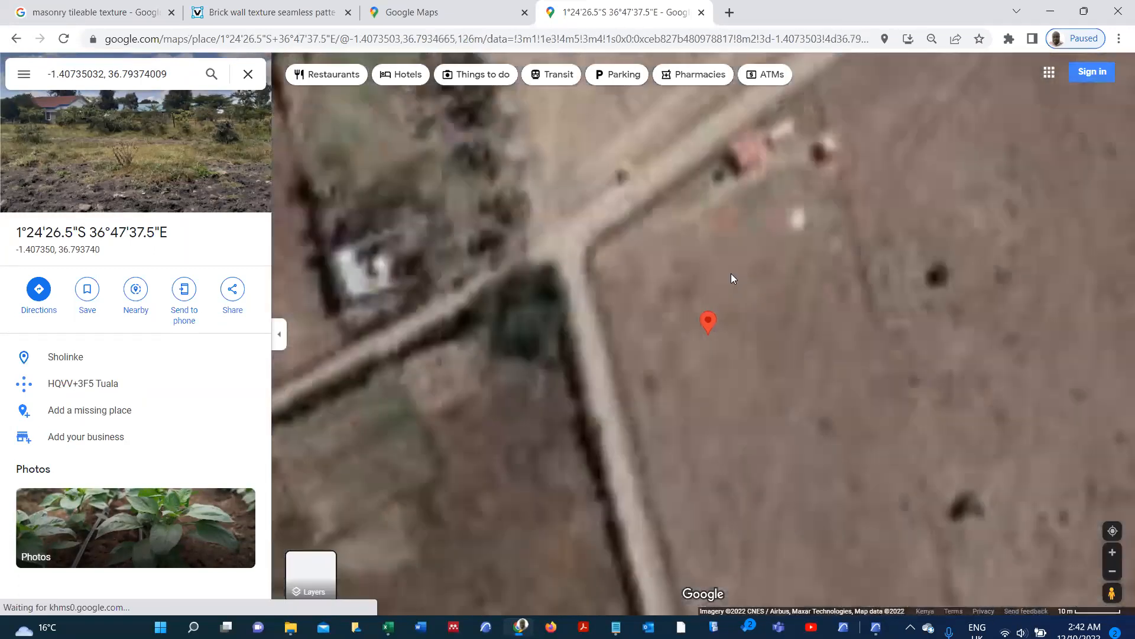
scroll(715, 237, "down", 1)
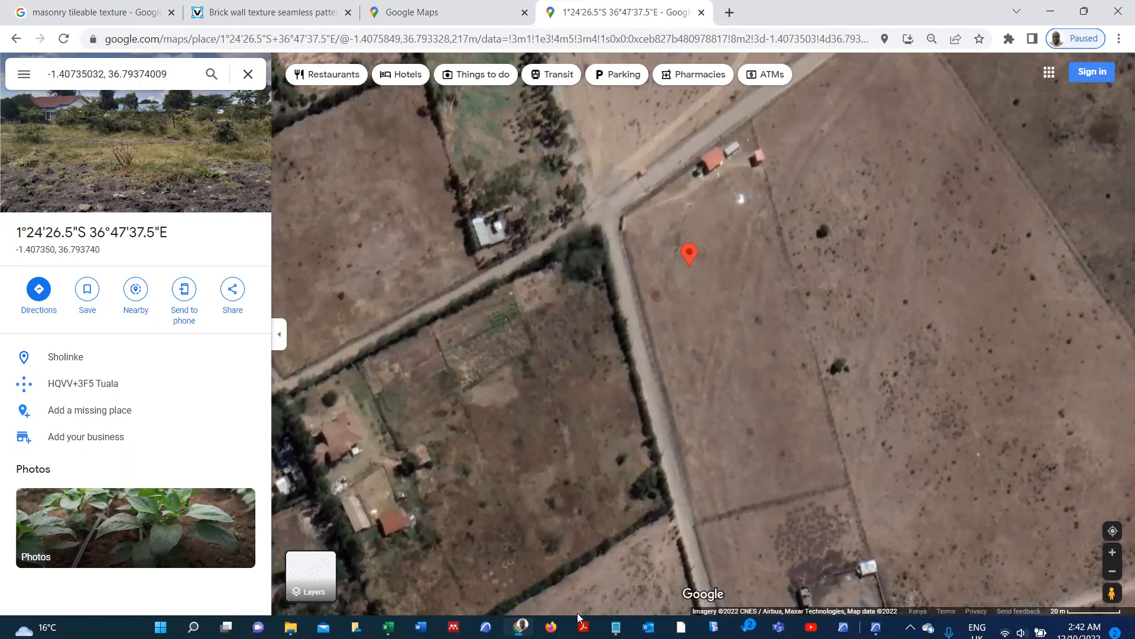
- Return to ARCHICAD and apply the new project location settings
mouse_move(520, 626)
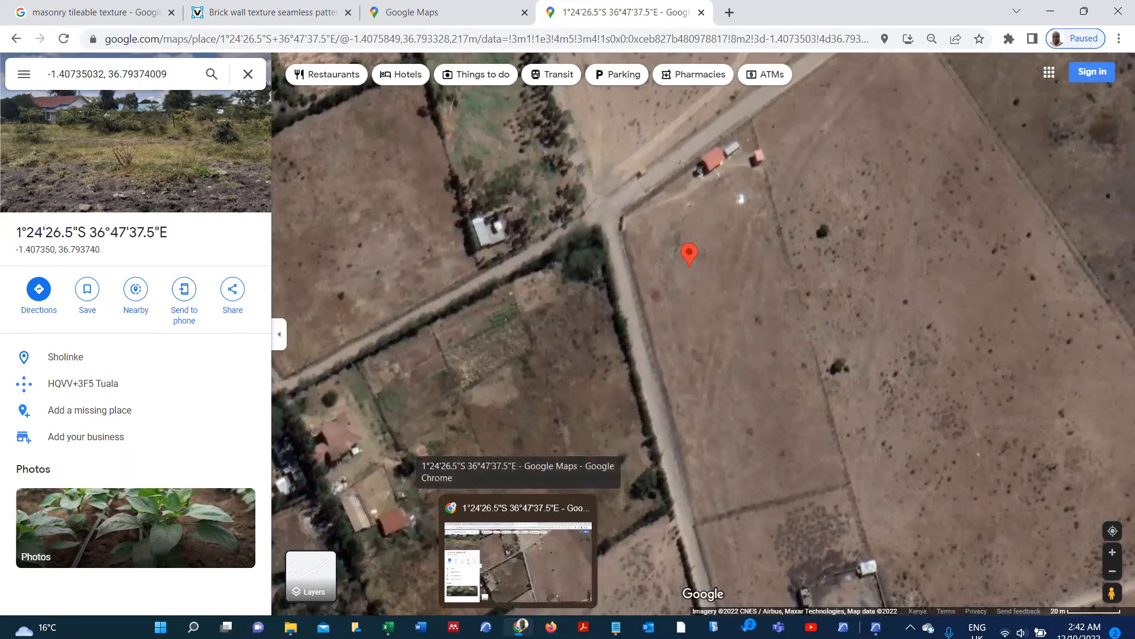
mouse_move(869, 627)
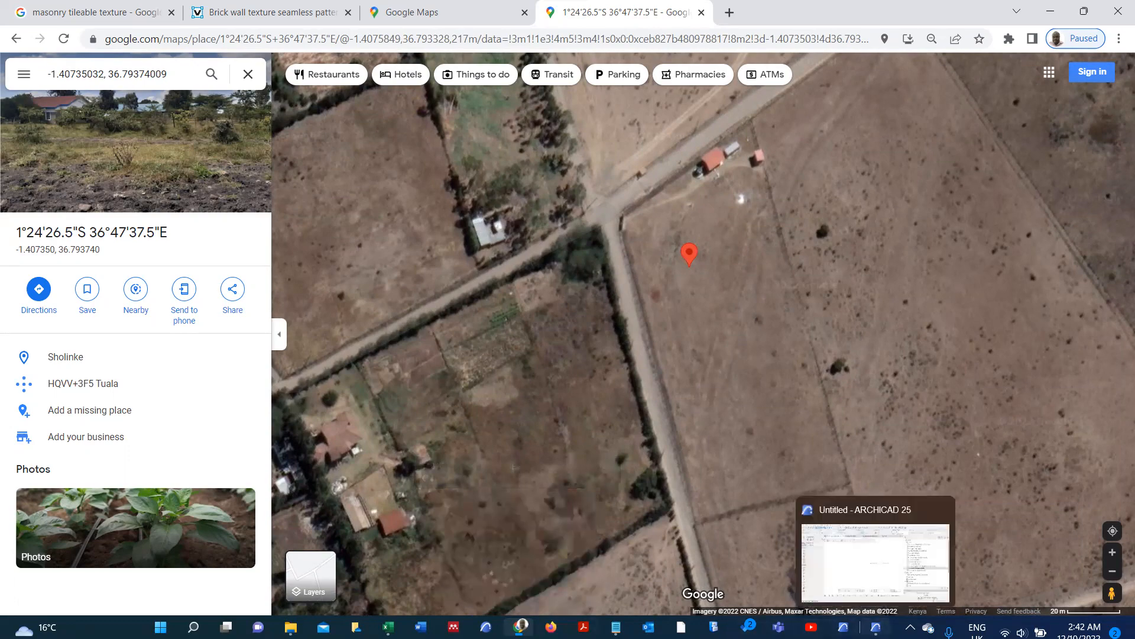
left_click(866, 566)
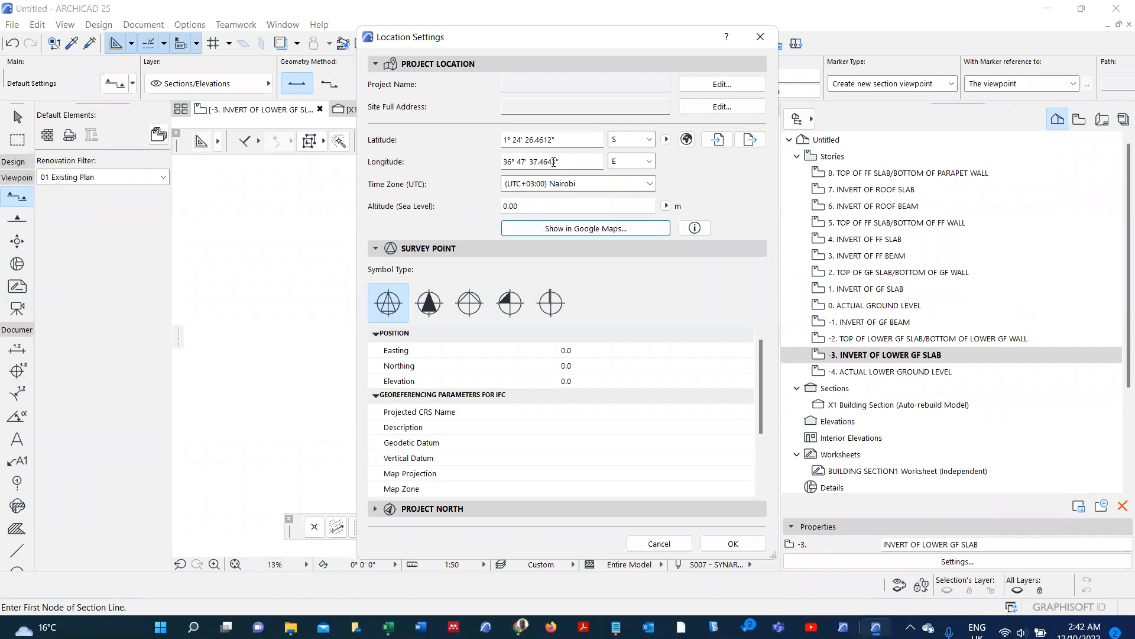
left_click(736, 549)
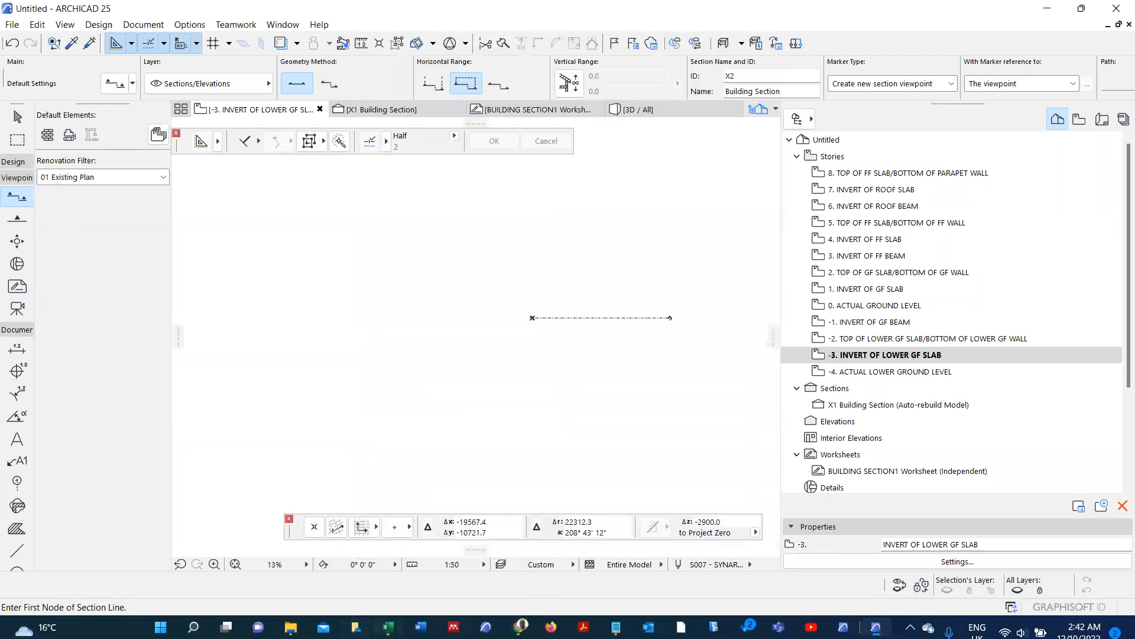
- Switch to the ASSIGNMENT 02 workbook in Excel and set Done to YES for the Project Location and Project North activity
left_click(388, 627)
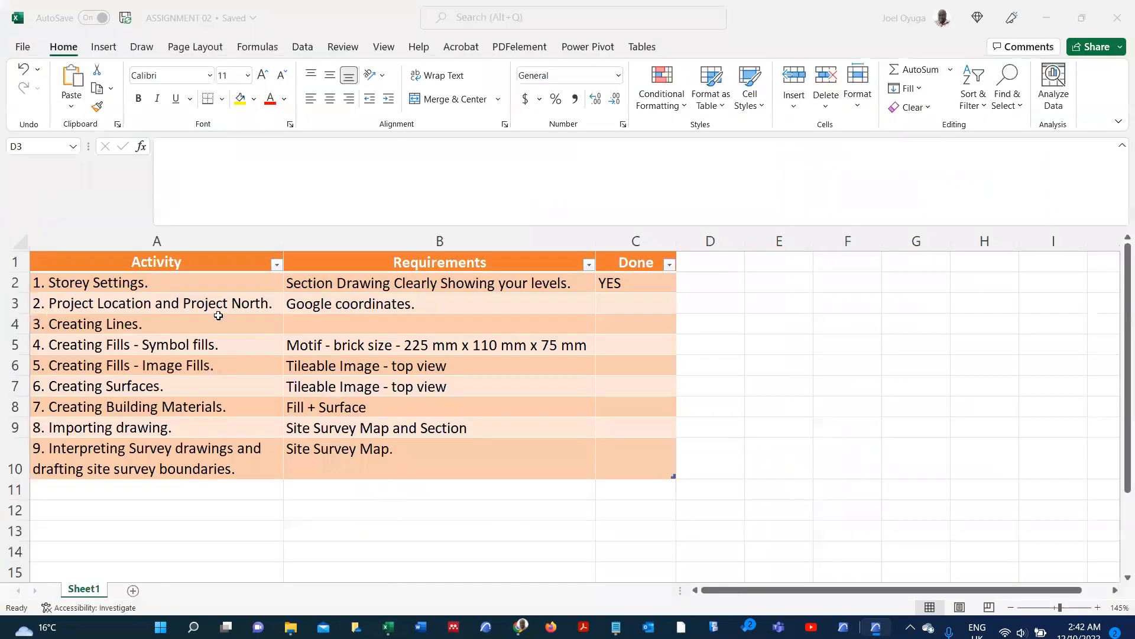
left_click(616, 306)
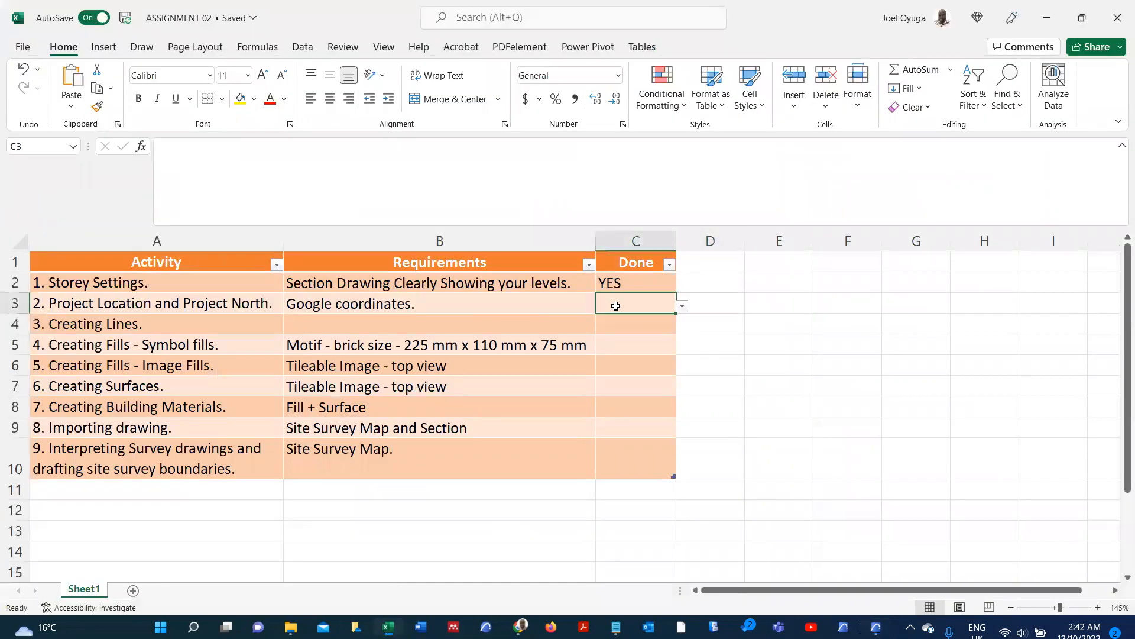
left_click(682, 306)
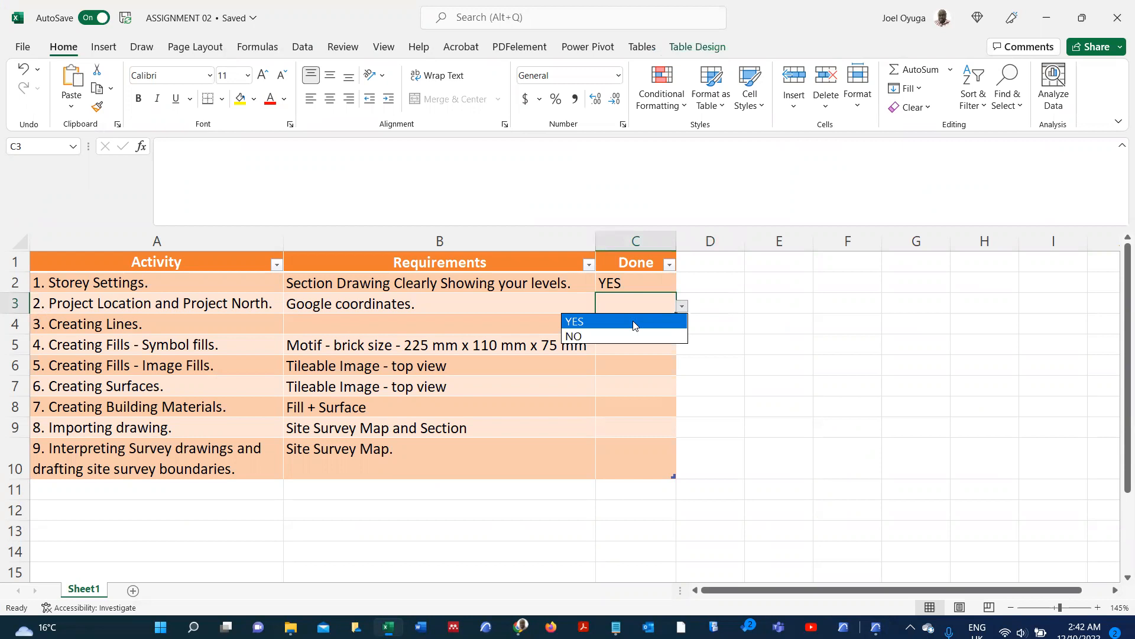
left_click(632, 321)
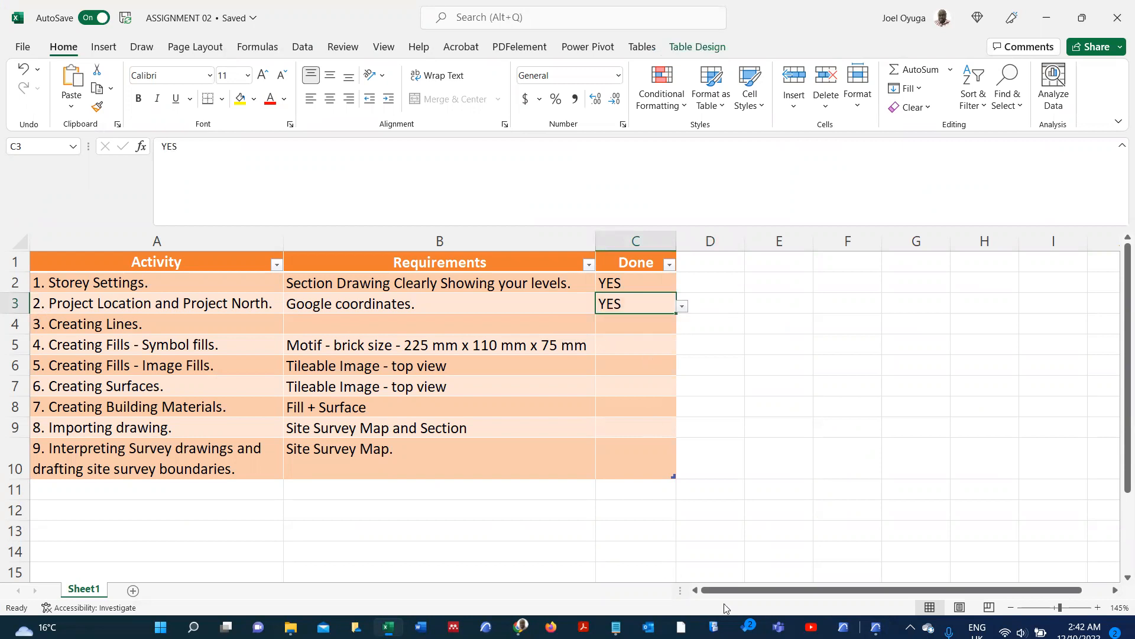
- Return to ARCHICAD and bring the X1 section marker into close view on the INVERT OF LOWER GF SLAB floor plan
mouse_move(876, 627)
left_click(875, 562)
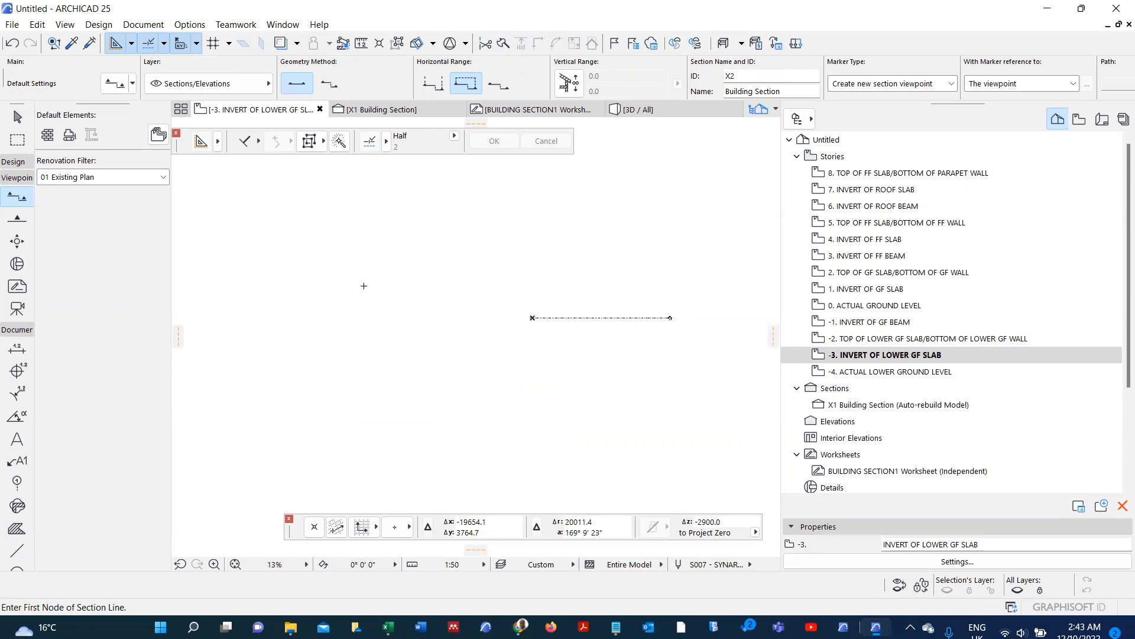
scroll(321, 278, "down", 3)
scroll(442, 303, "up", 3)
scroll(401, 294, "up", 10)
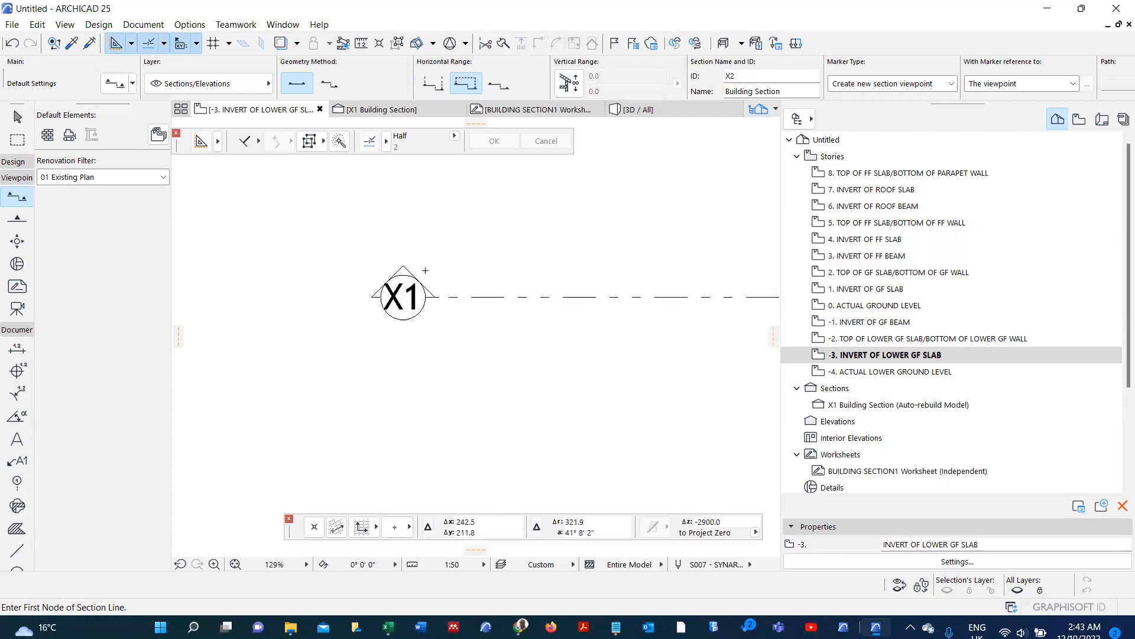
left_click(183, 26)
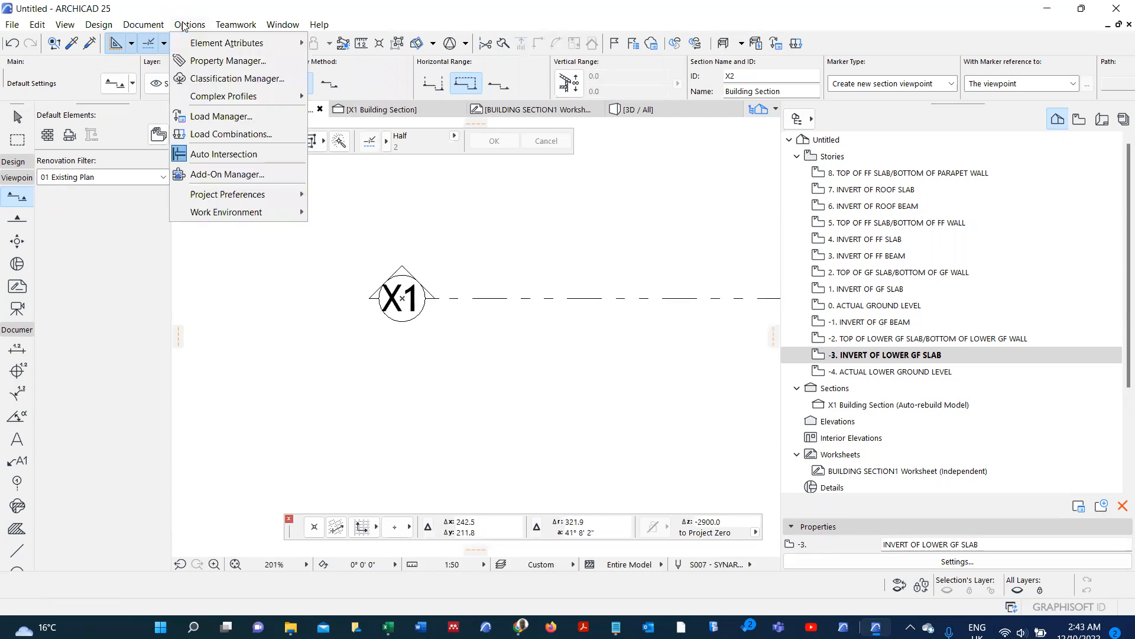
left_click(232, 262)
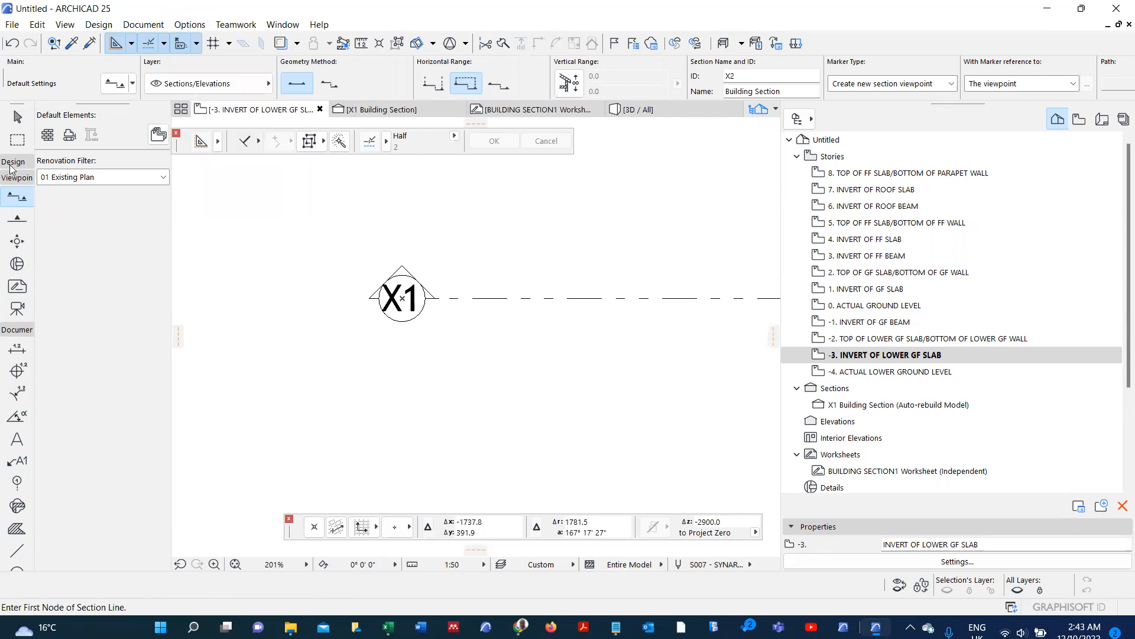
- Activate the Object tool with North Symbol 25 from Graphic Symbols 25 and enable Follow Project North in its default settings
left_click(13, 161)
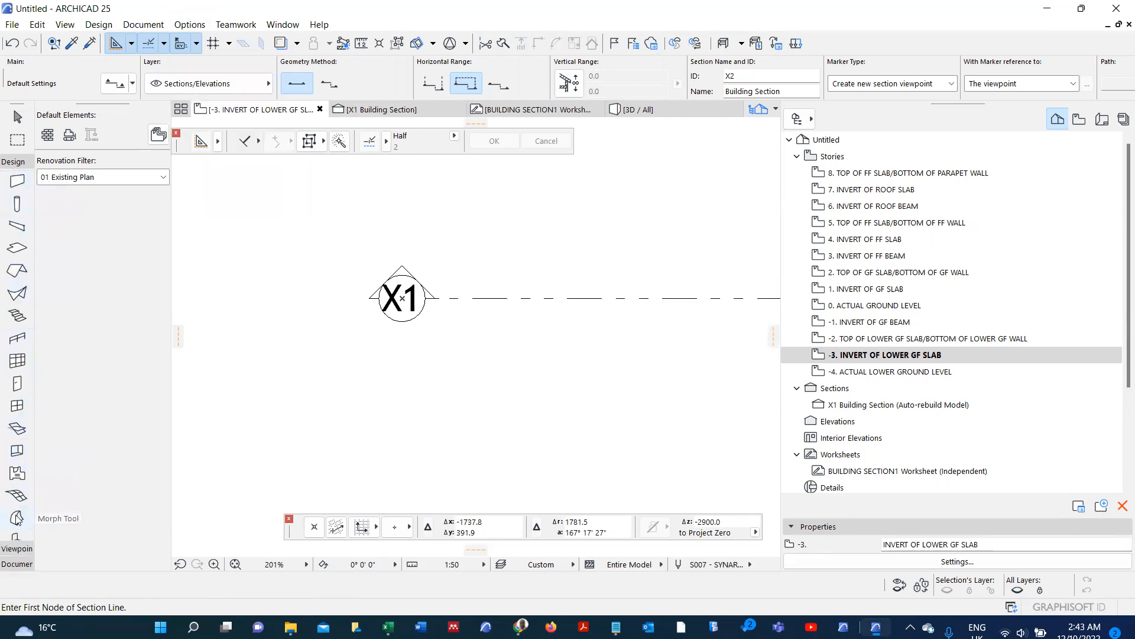
scroll(16, 519, "down", 3)
left_click(16, 450)
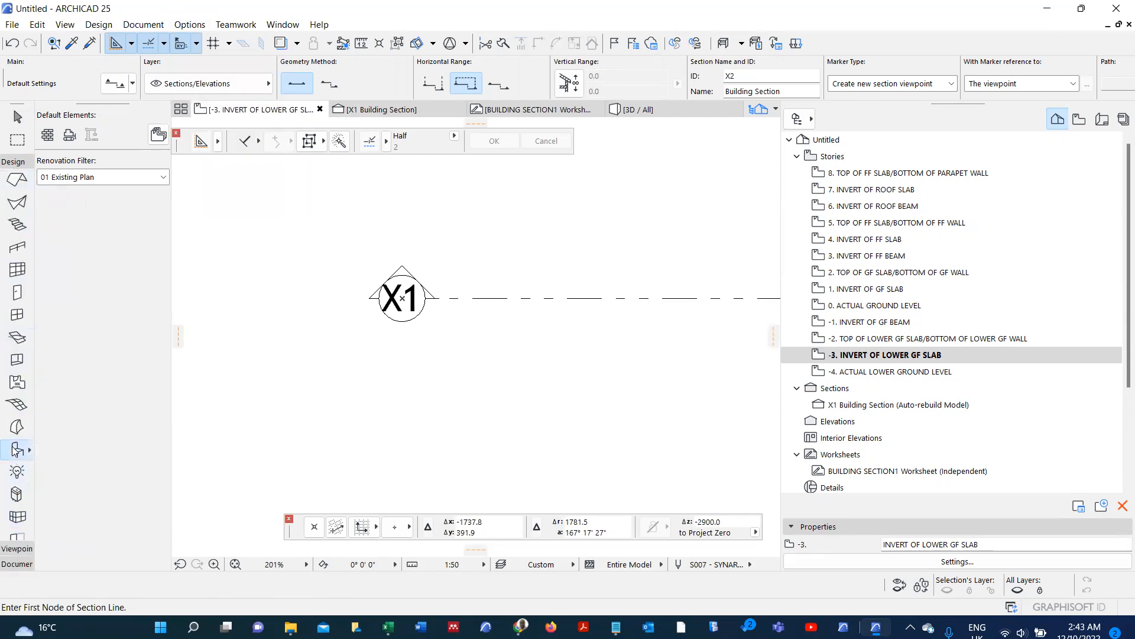
left_click(288, 71)
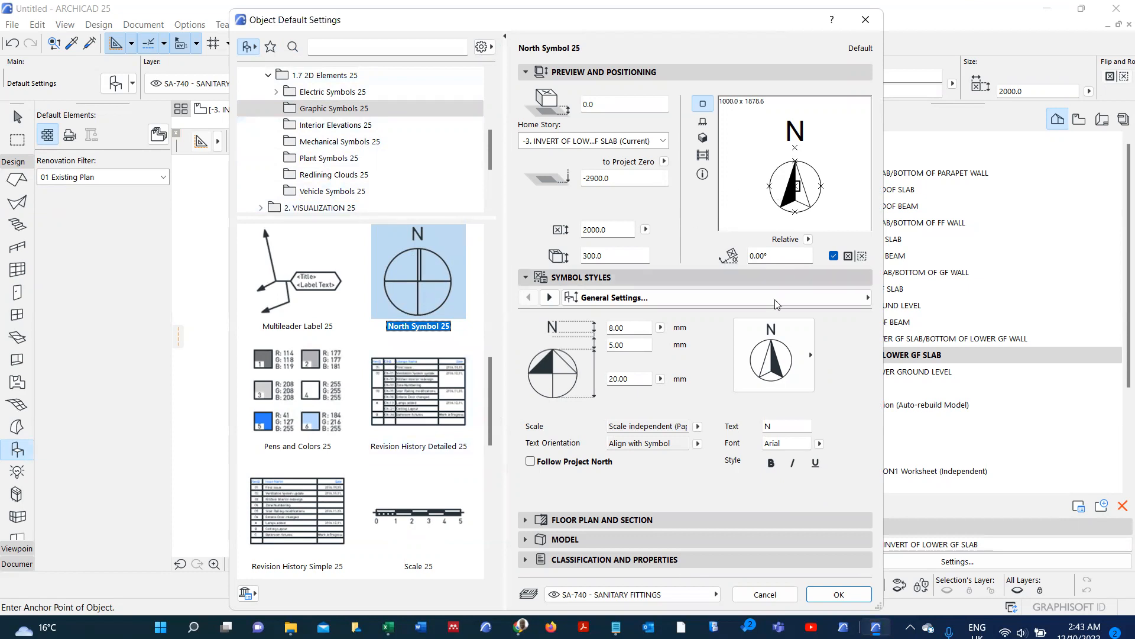
left_click(787, 354)
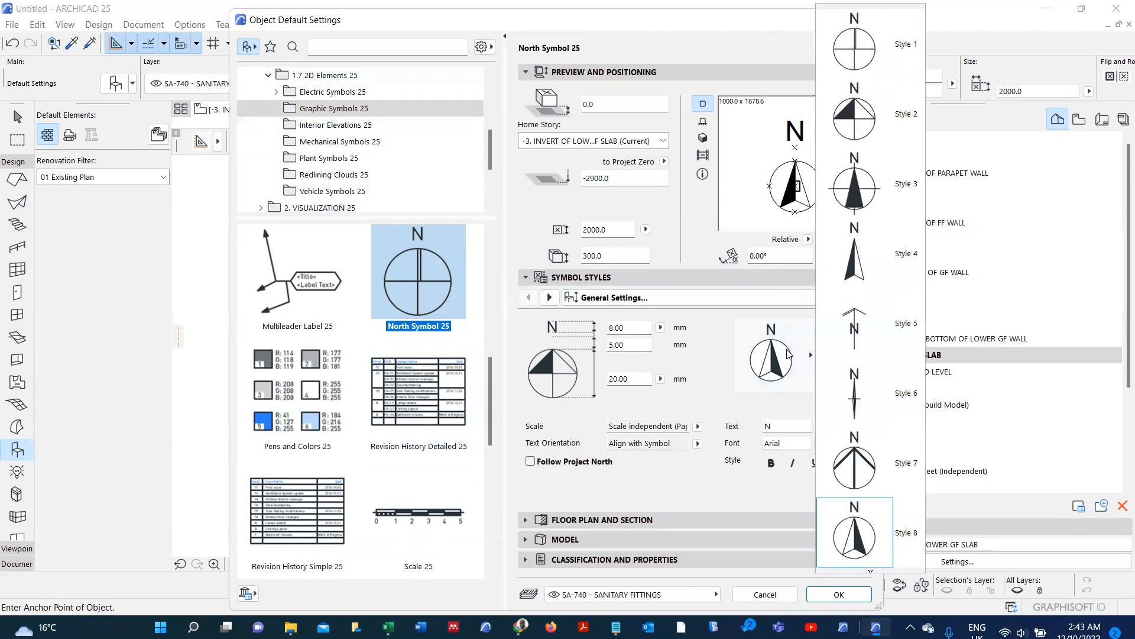
left_click(787, 354)
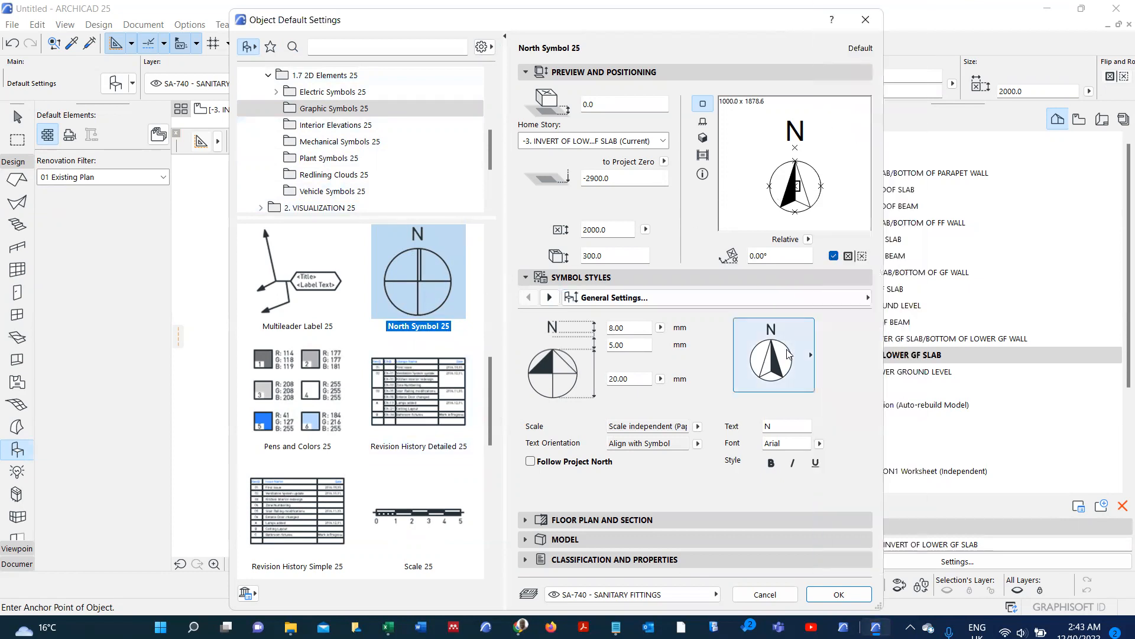
left_click(531, 462)
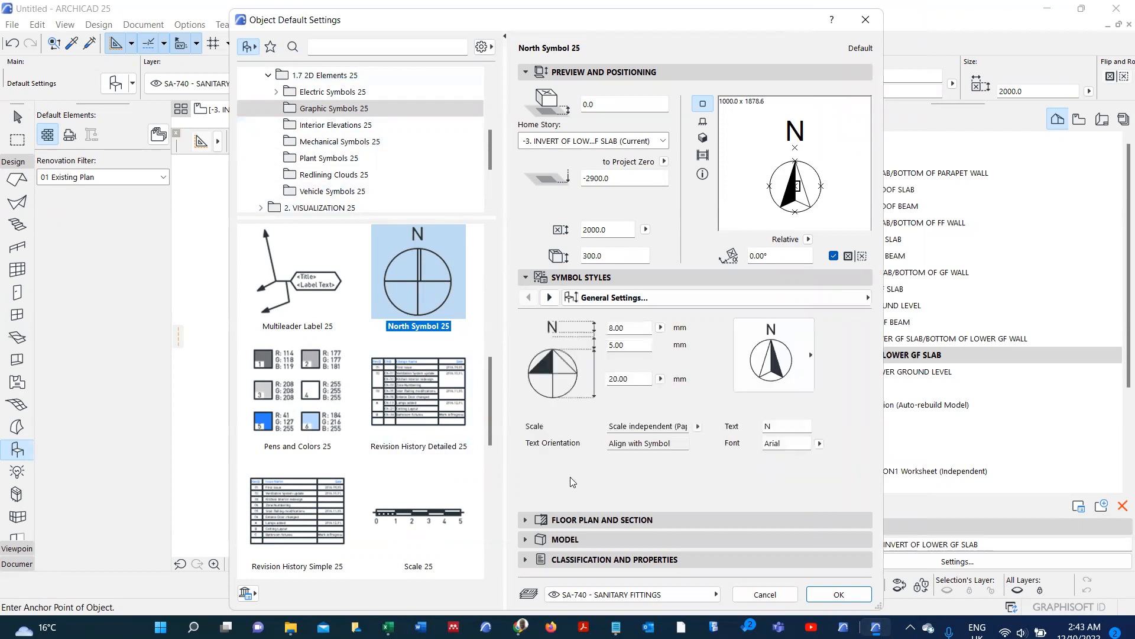
left_click(838, 595)
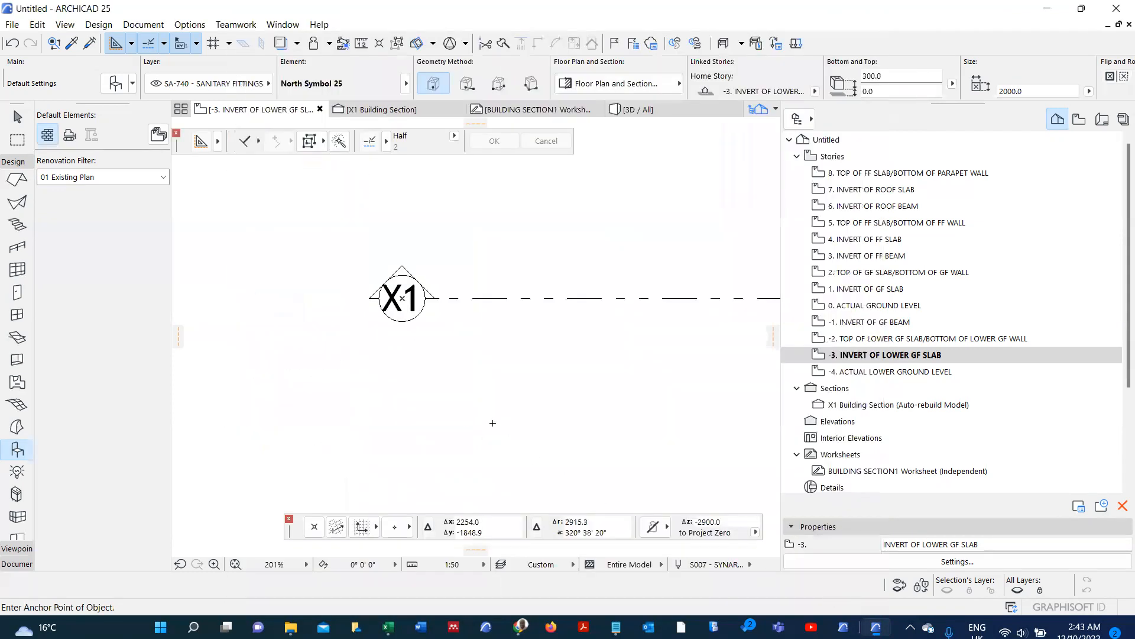
- Place the North Symbol 25 object at the centre of the X1 section marker
left_click(402, 298)
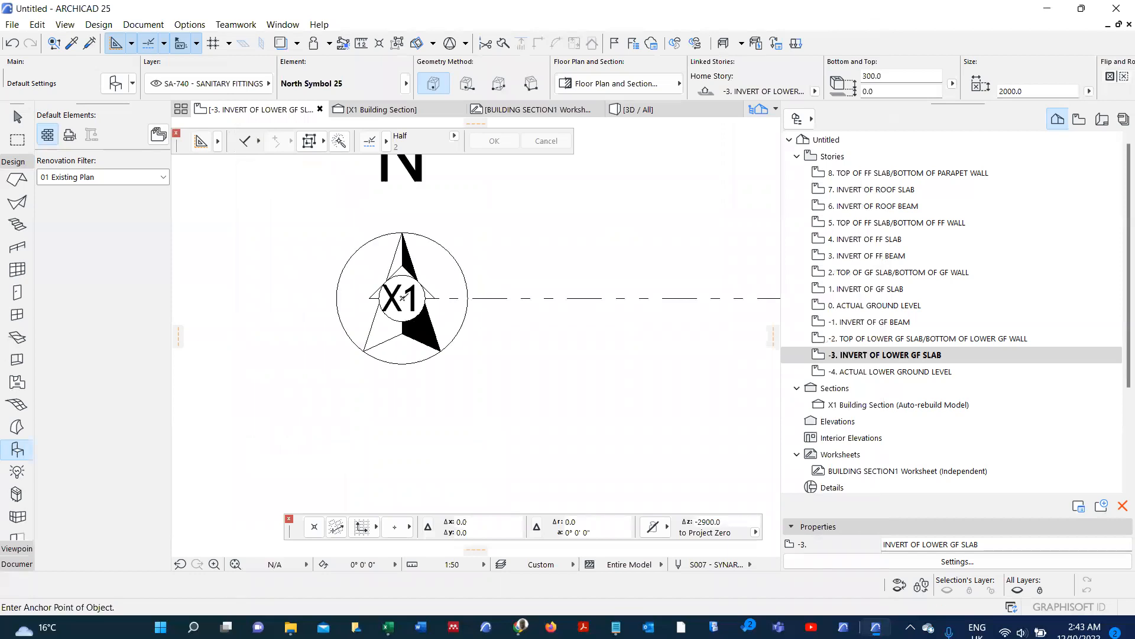
scroll(414, 384, "down", 5)
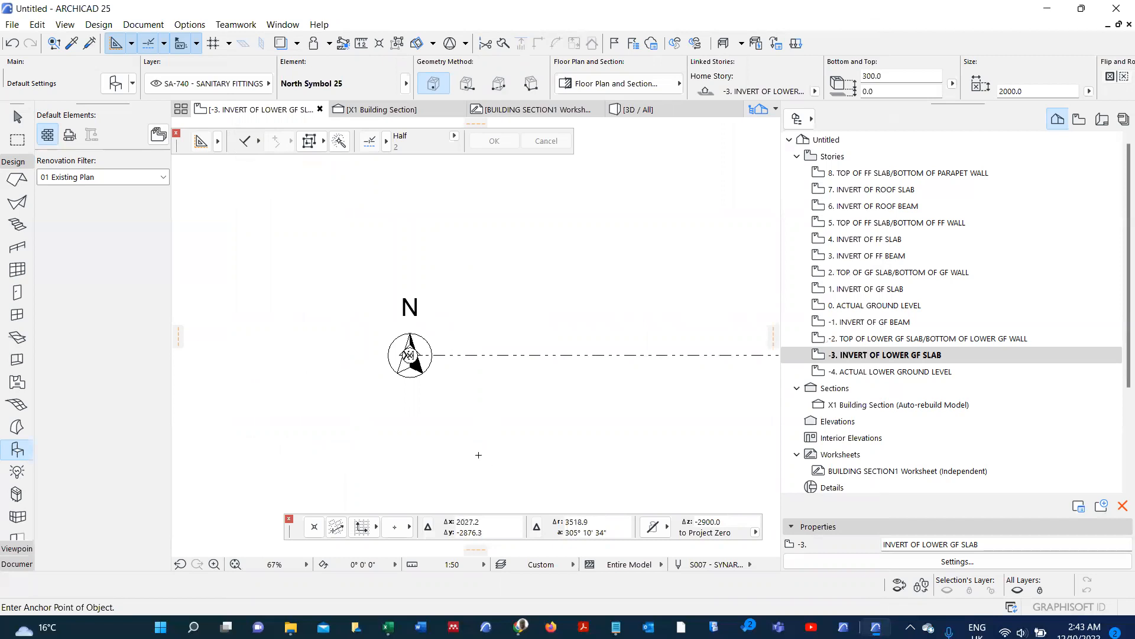
- Switch to the ASSIGNMENT 02 workbook in Excel and look up activity 3, Creating Lines
left_click(616, 627)
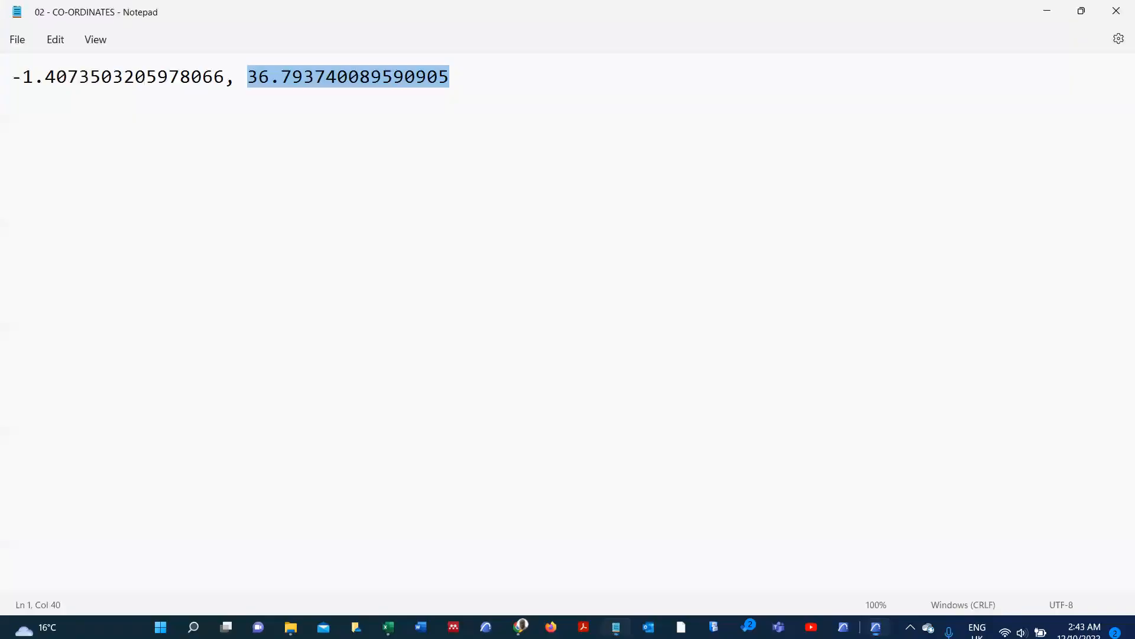
left_click(388, 627)
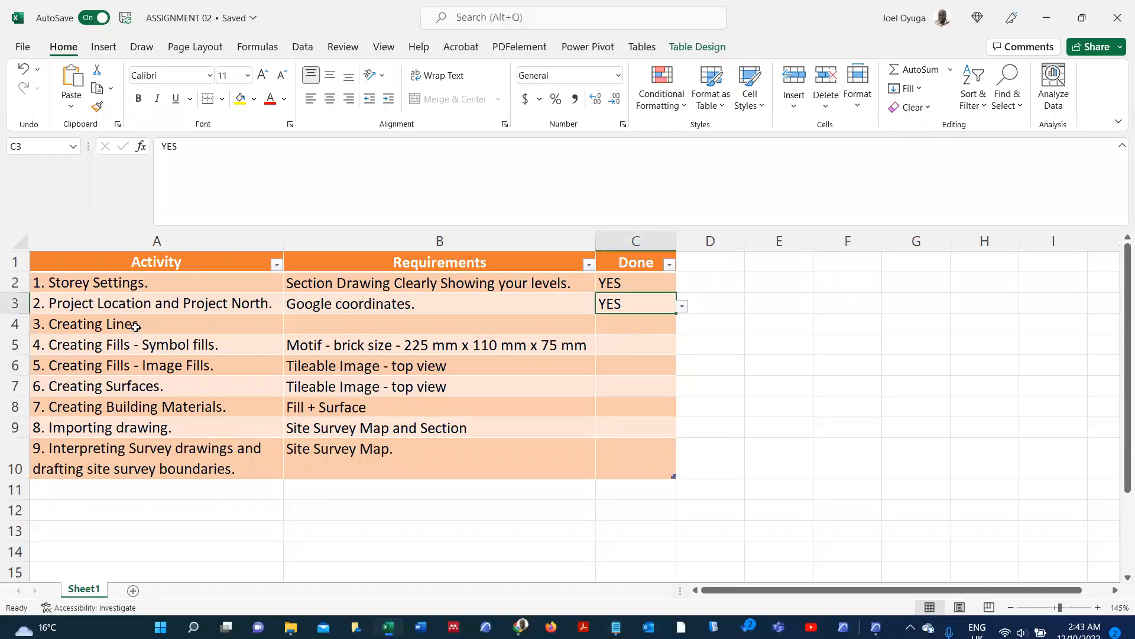
left_click(183, 330)
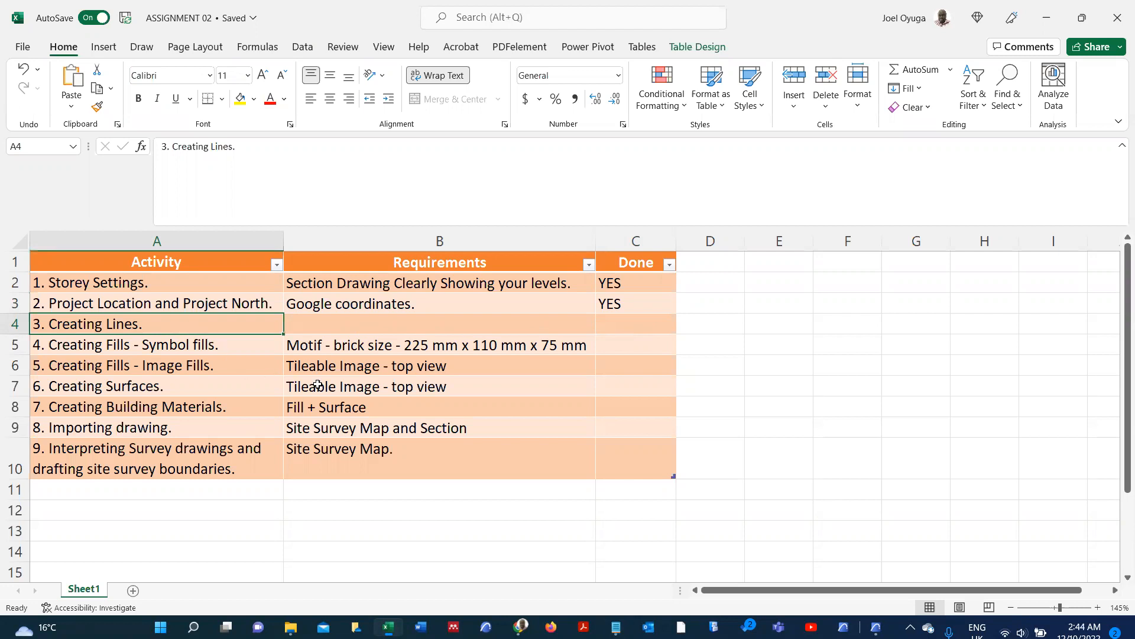
left_click(511, 567)
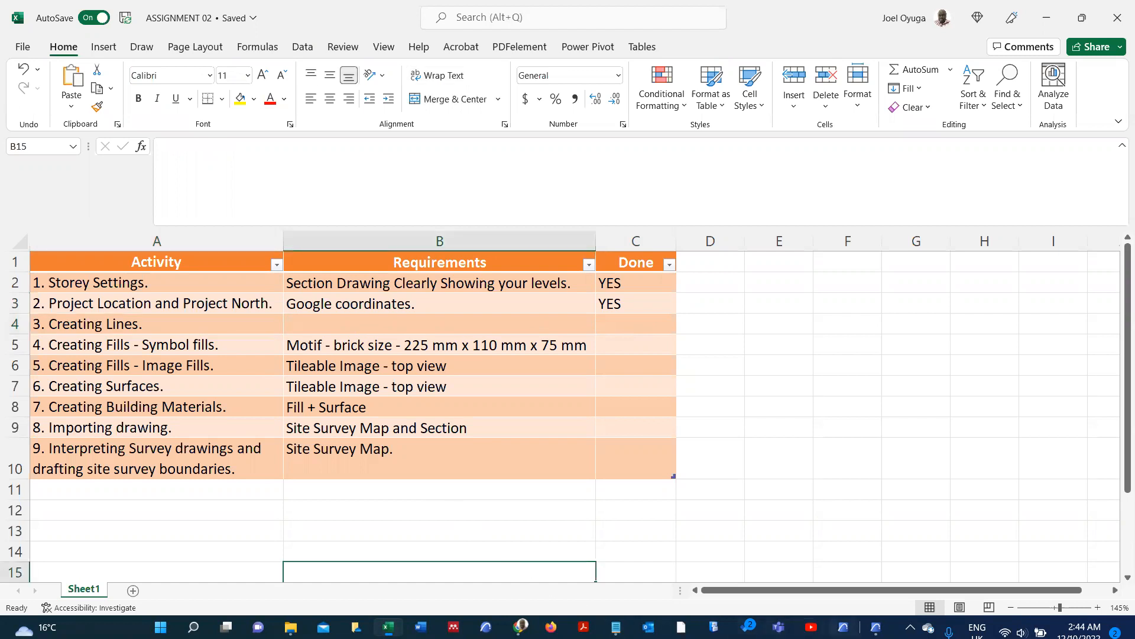
- Return to ARCHICAD and examine the available line types in the Lines attribute settings
mouse_move(875, 627)
left_click(855, 551)
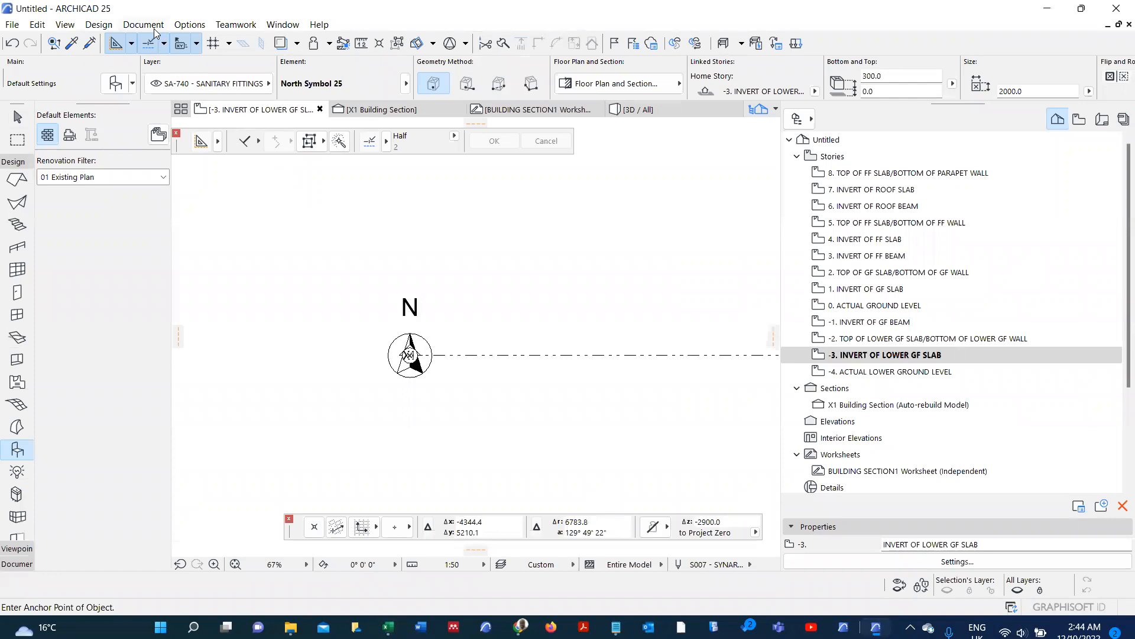
left_click(188, 27)
mouse_move(286, 43)
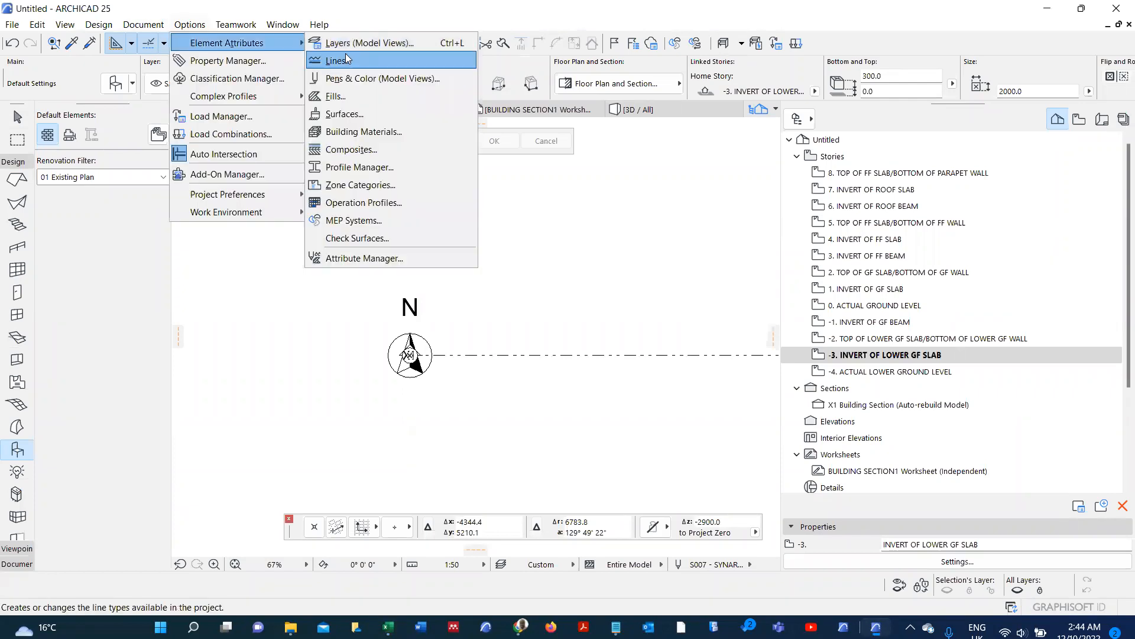
left_click(346, 58)
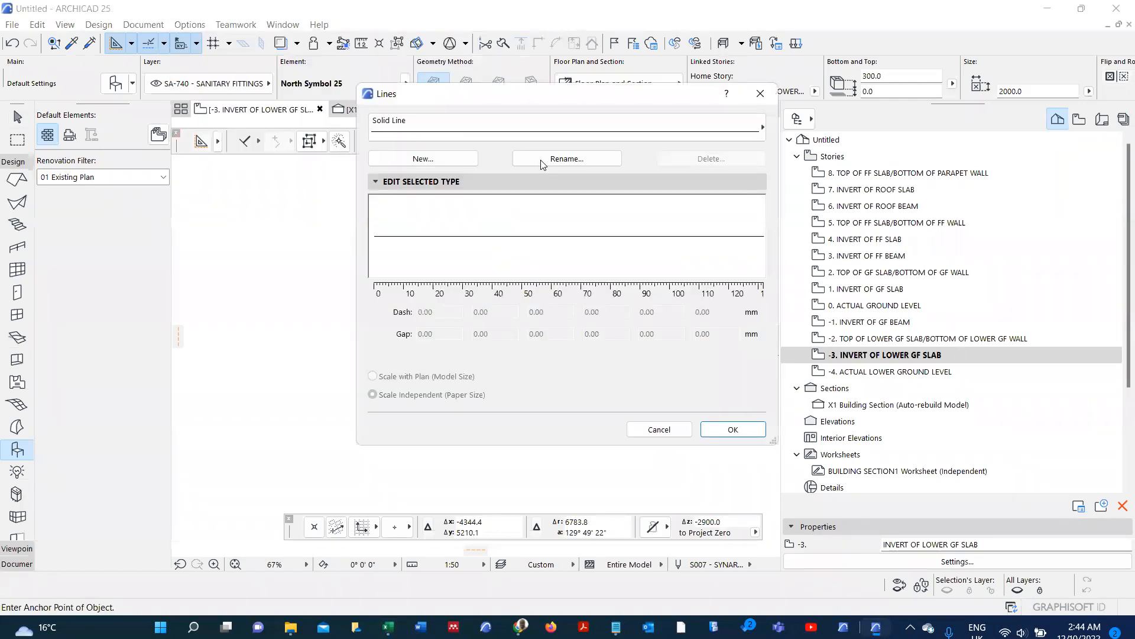
left_click(545, 126)
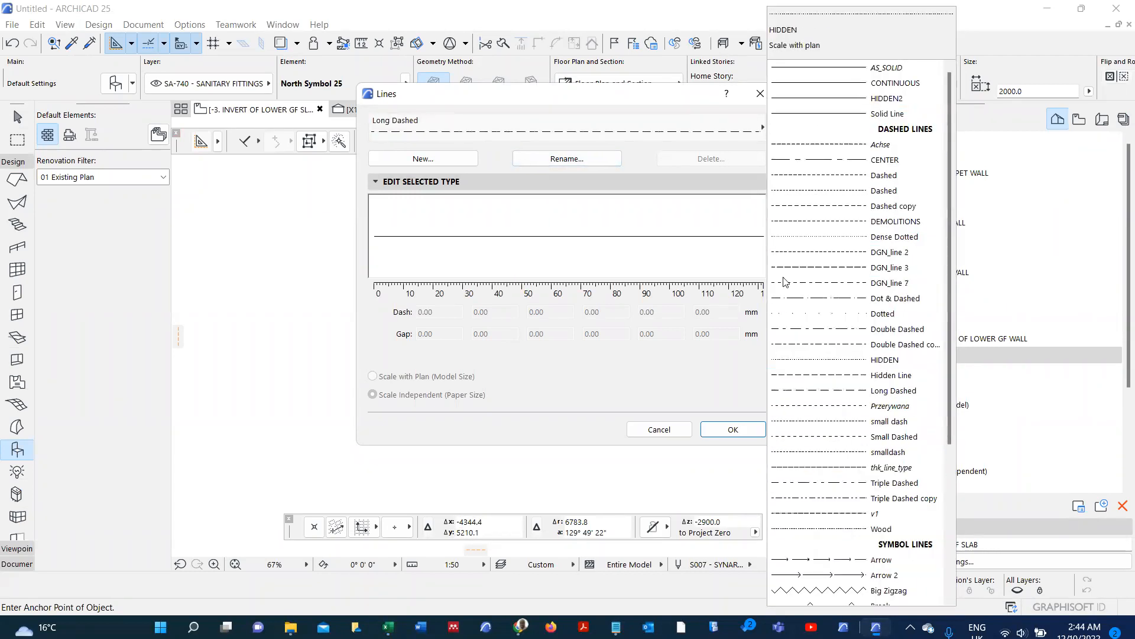
left_click(657, 104)
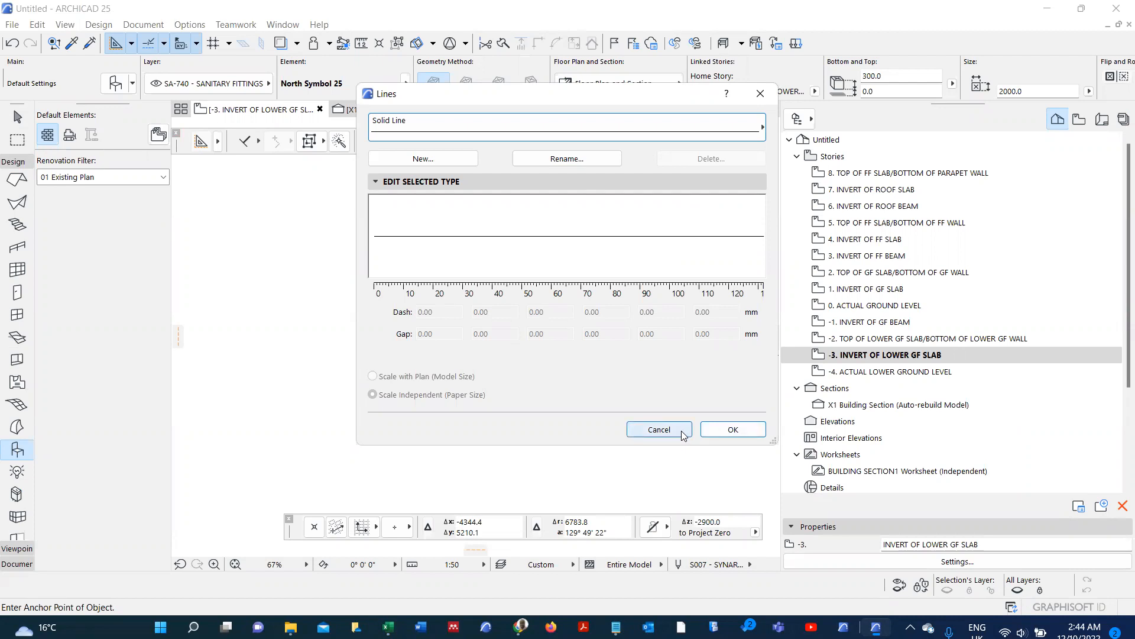
left_click(726, 436)
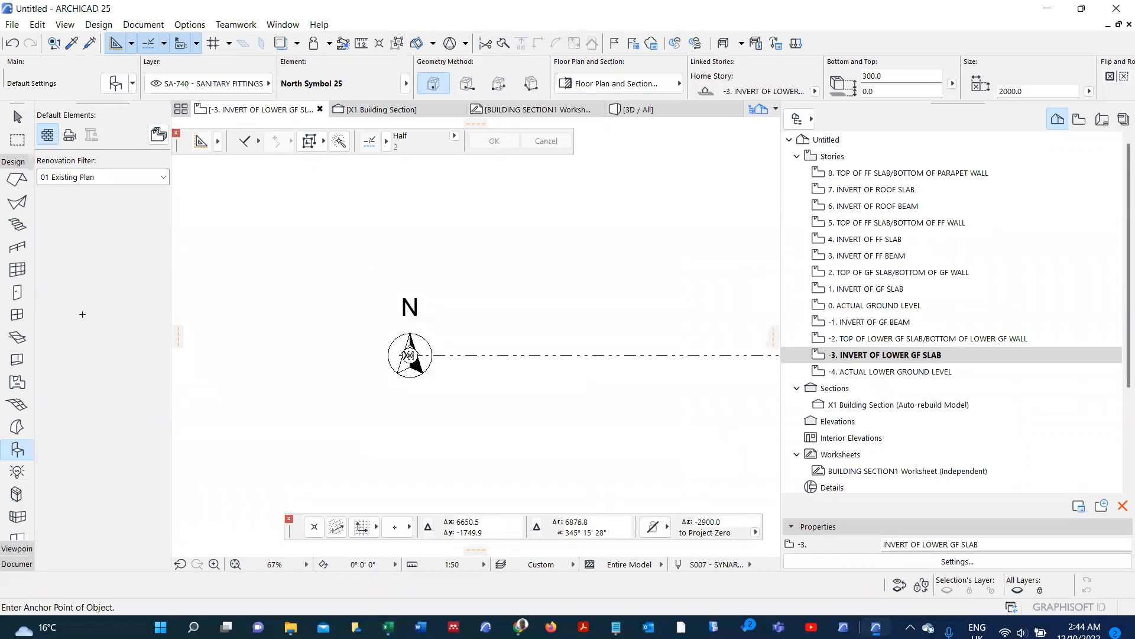
- Activate the Line tool and set the floor plan scale to 1:1
scroll(18, 450, "up", 3)
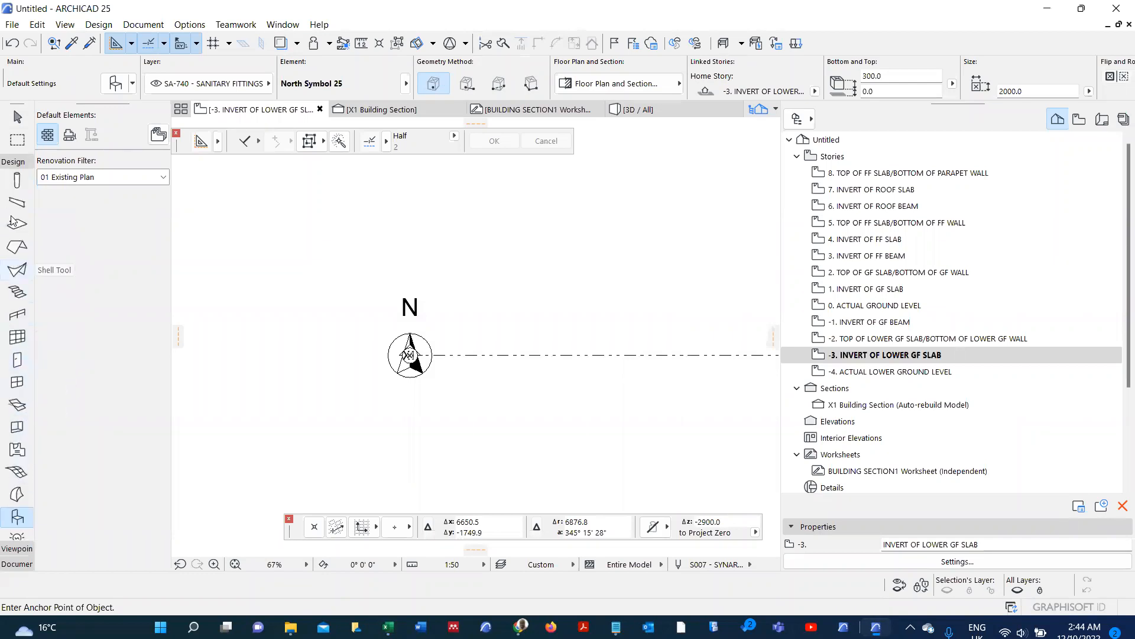
left_click(17, 564)
left_click(18, 414)
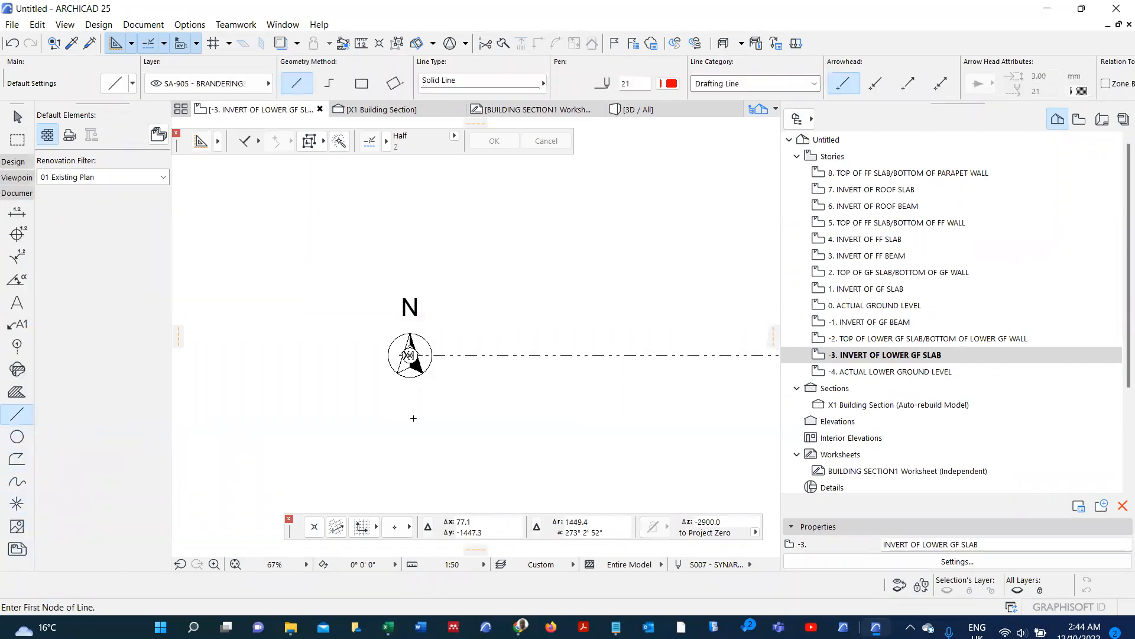
scroll(433, 409, "down", 3)
scroll(434, 410, "up", 4)
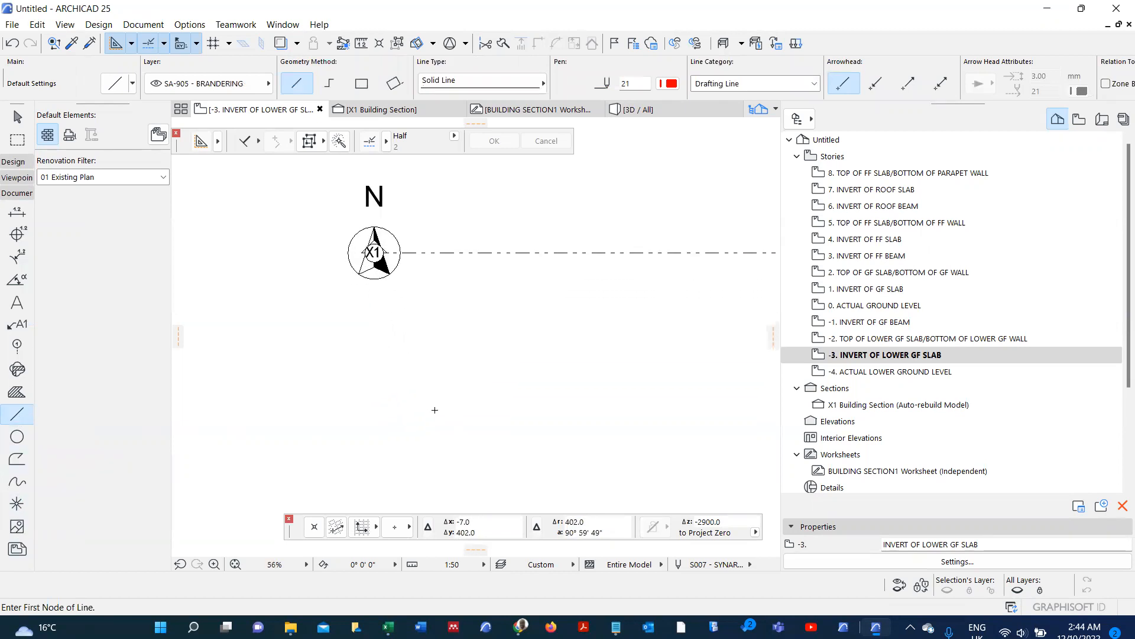
scroll(434, 410, "up", 1)
left_click(377, 404)
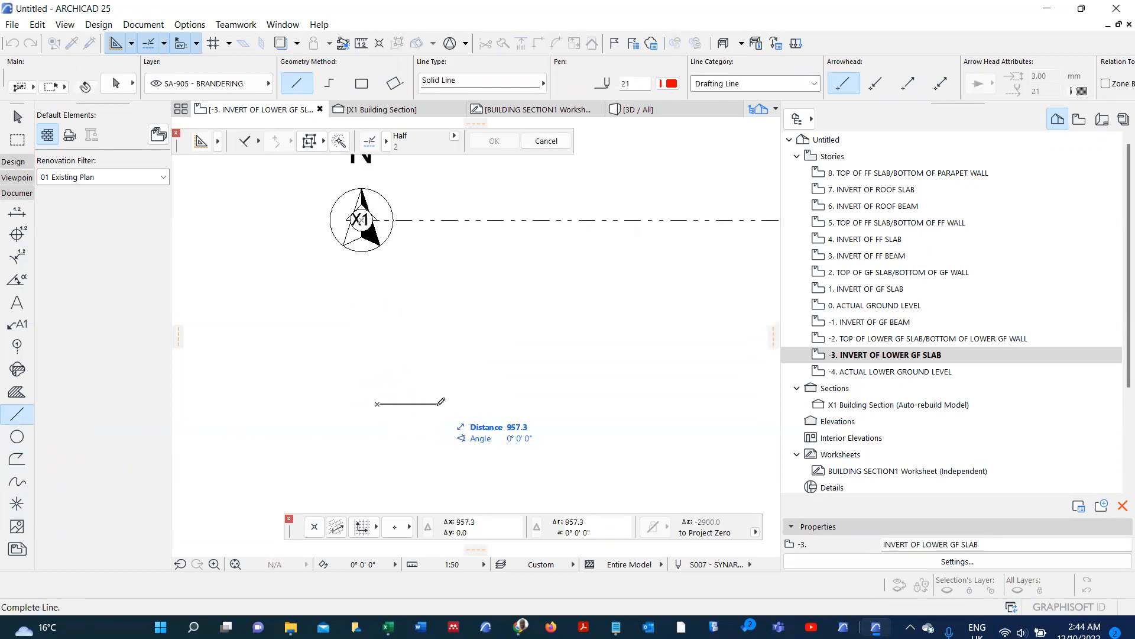
scroll(423, 400, "up", 4)
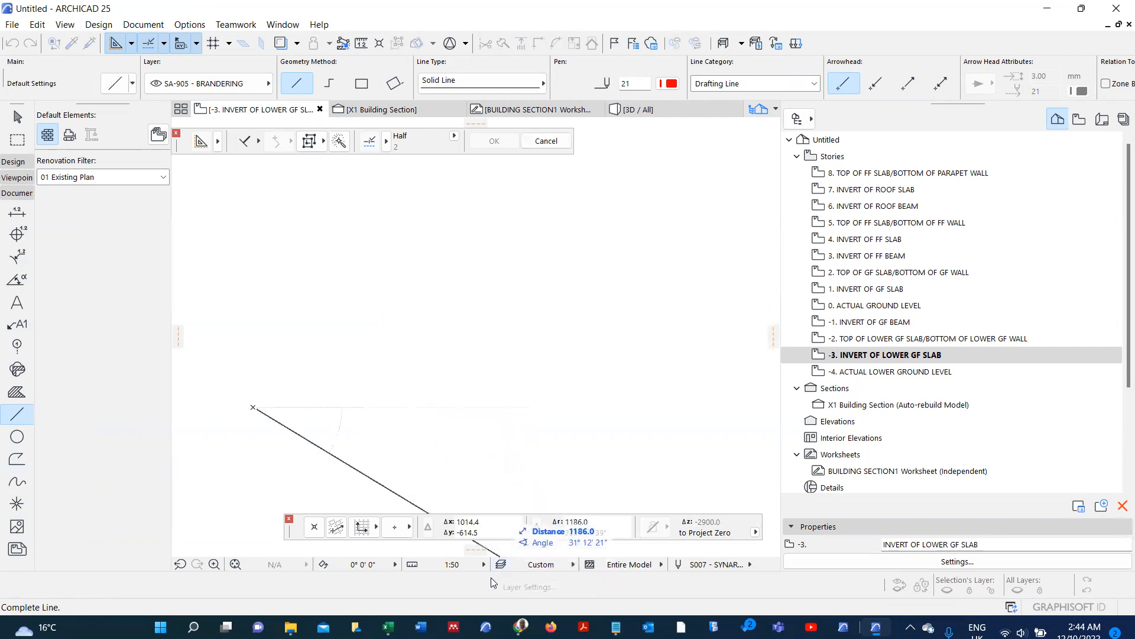
left_click(484, 566)
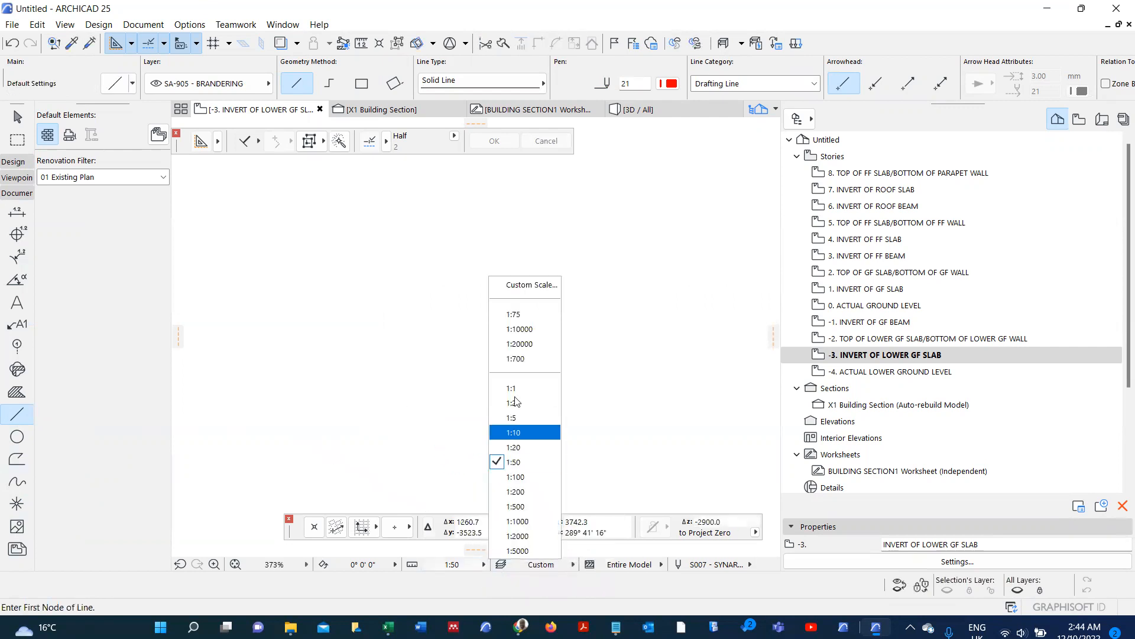
left_click(516, 392)
- Draw a horizontal solid line 5 mm long in the empty area below the X1 marker
left_click(358, 347)
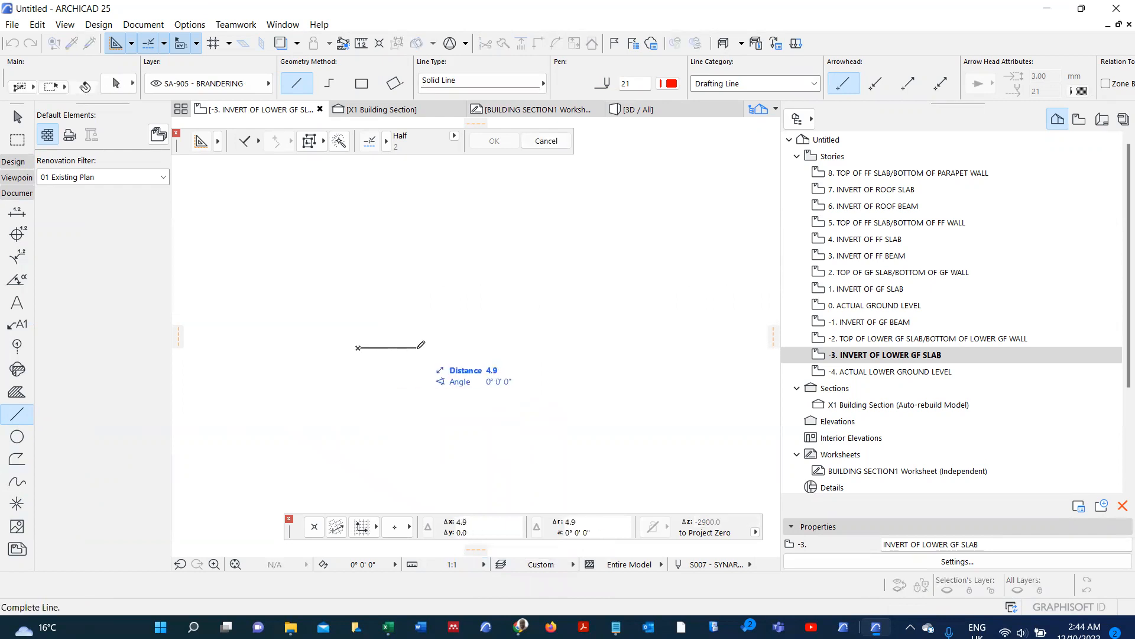
key("Tab")
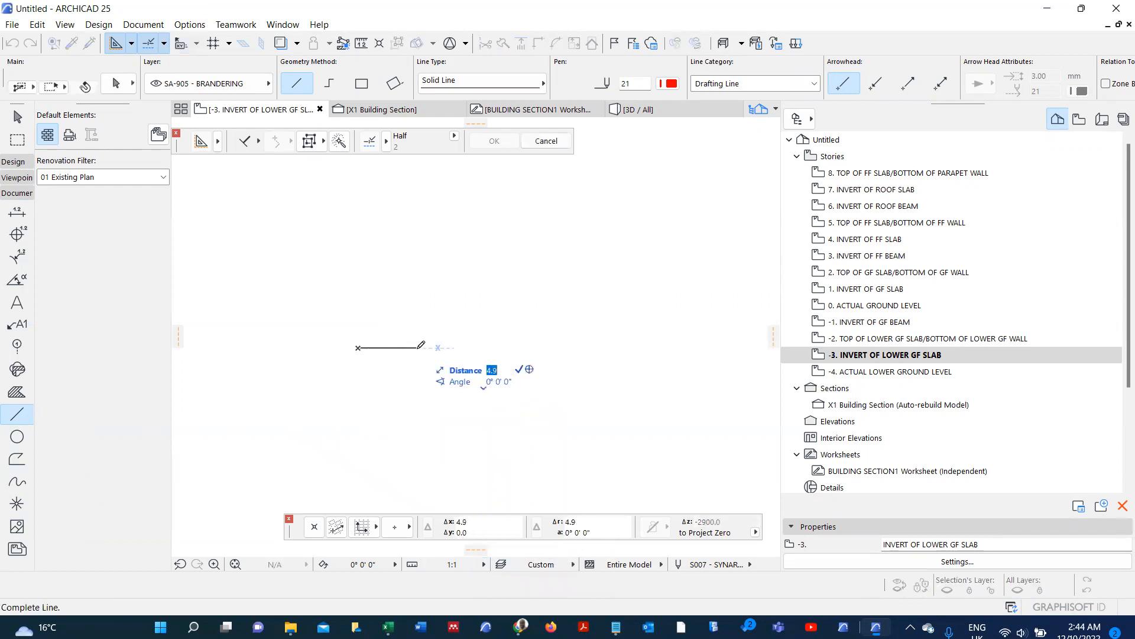
key("Return")
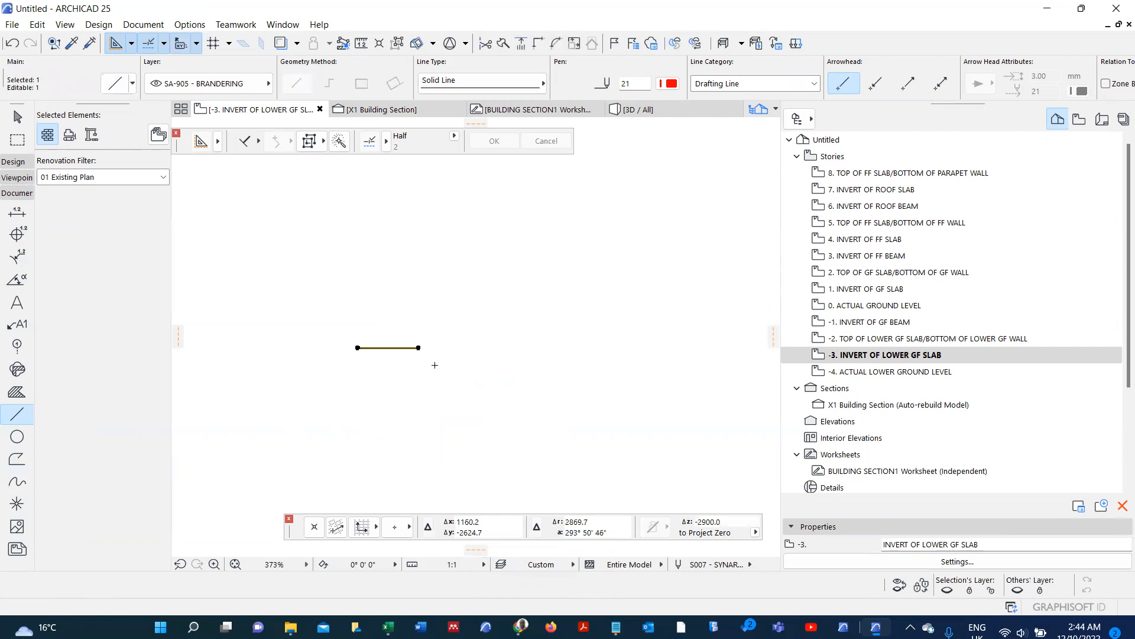
- Give the short line a filled-circle arrowhead at its end only
key("ctrl+t")
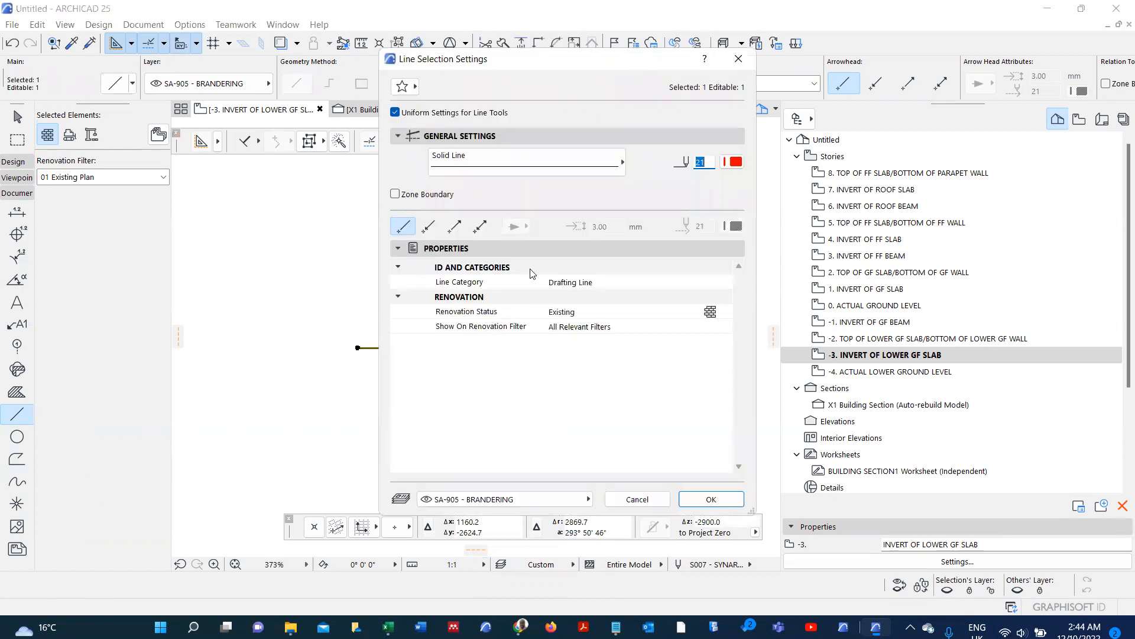
left_click(463, 227)
left_click(516, 227)
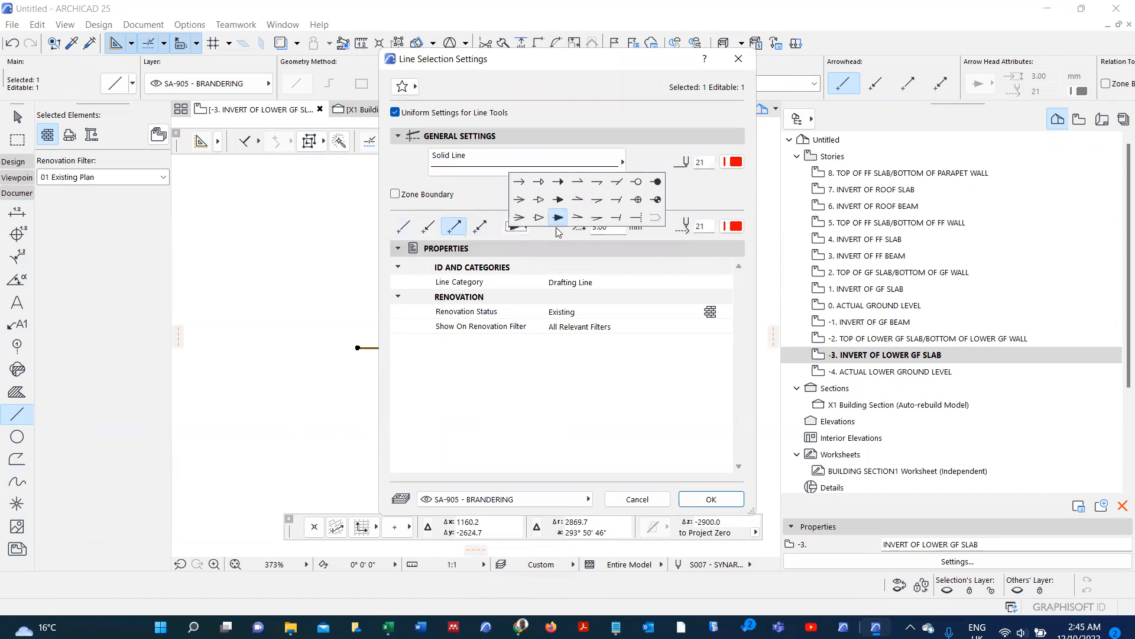
left_click(656, 182)
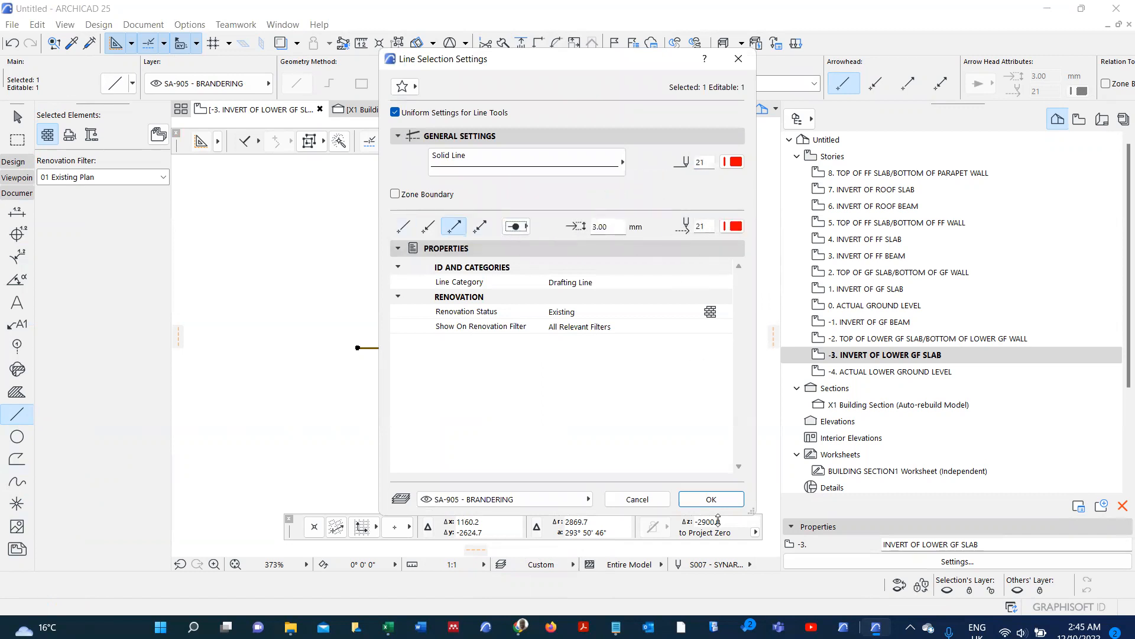
left_click(714, 499)
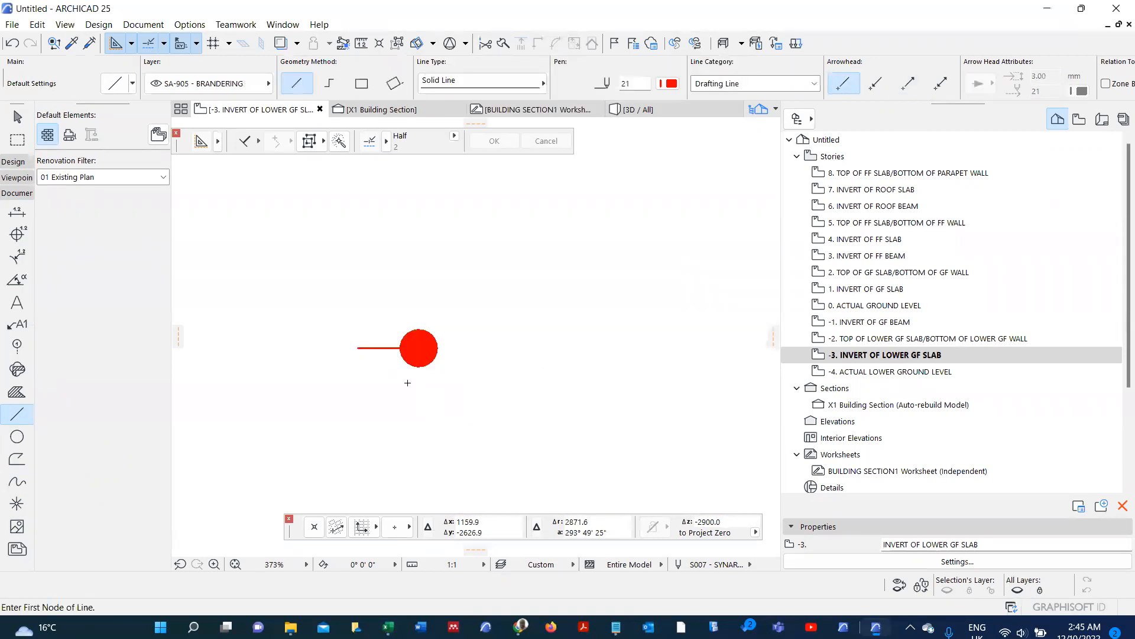
- Set the line's filled-circle arrowhead size to 1 mm
left_click(383, 349, "shift")
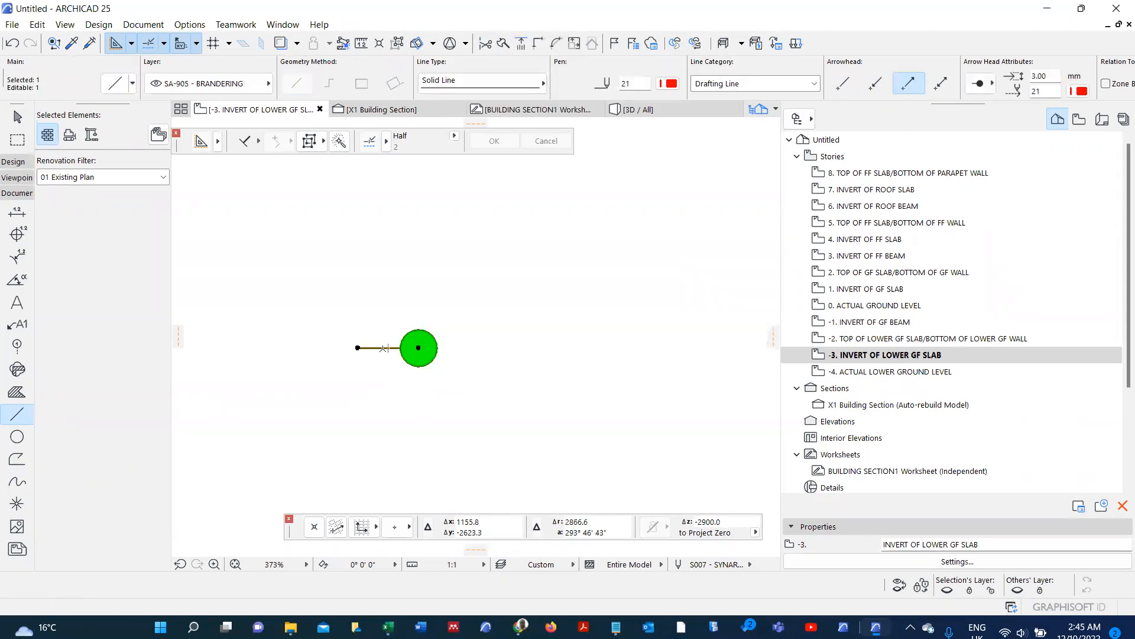
key("ctrl+t")
double_click(600, 227)
type("1")
key("Return")
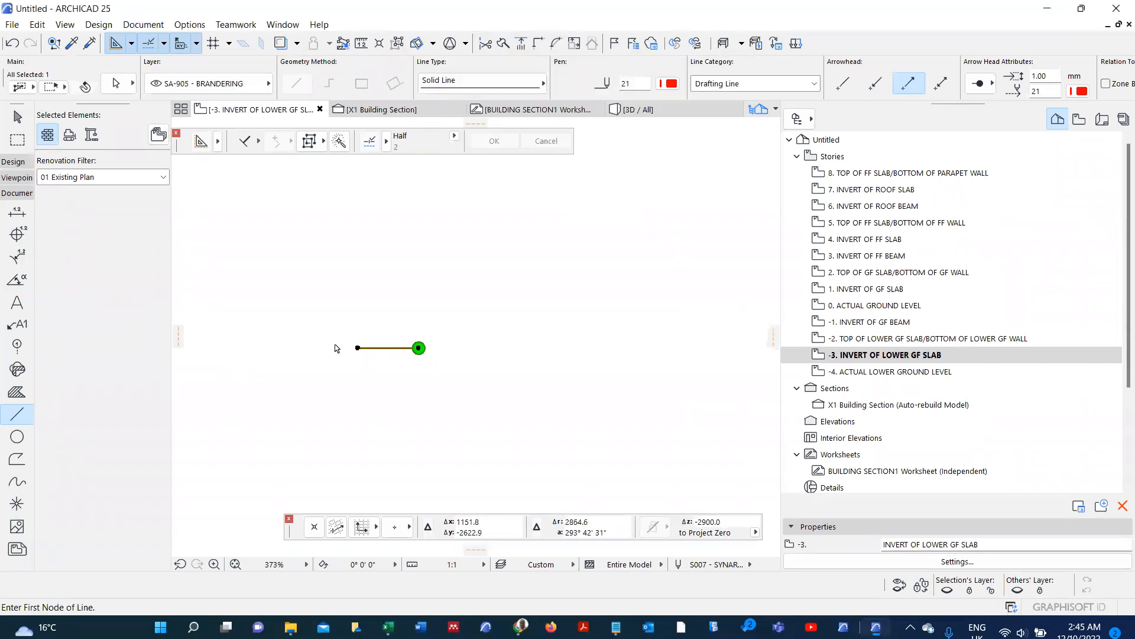
- Drag a copy of the dot-ended line 7 mm horizontally beyond the original
key("ctrl+d")
left_click(357, 348)
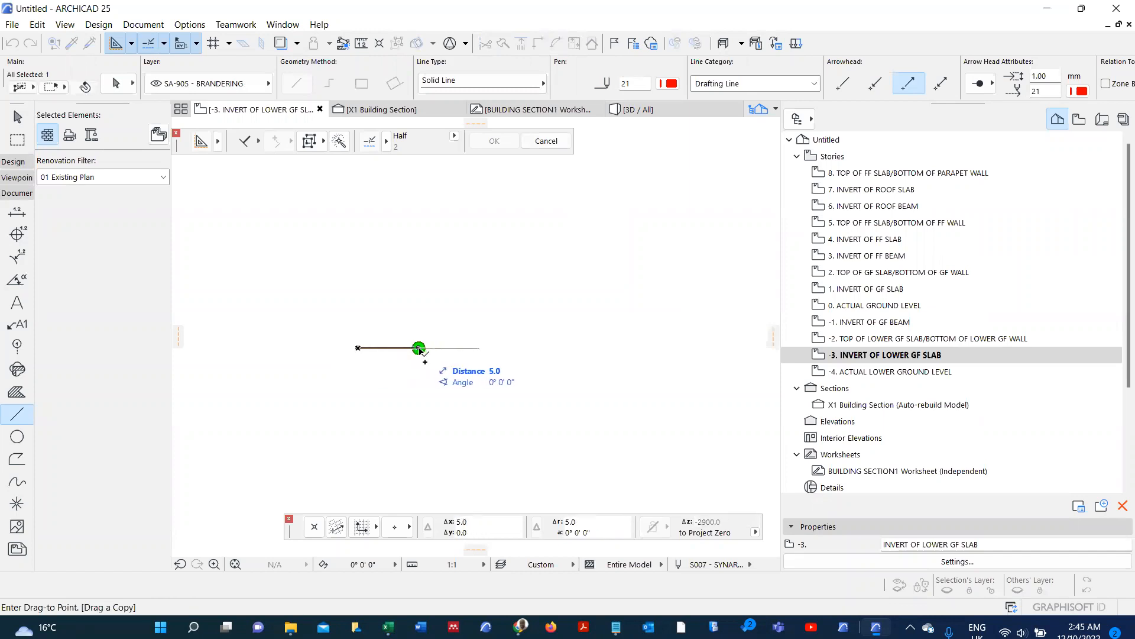
key("Tab")
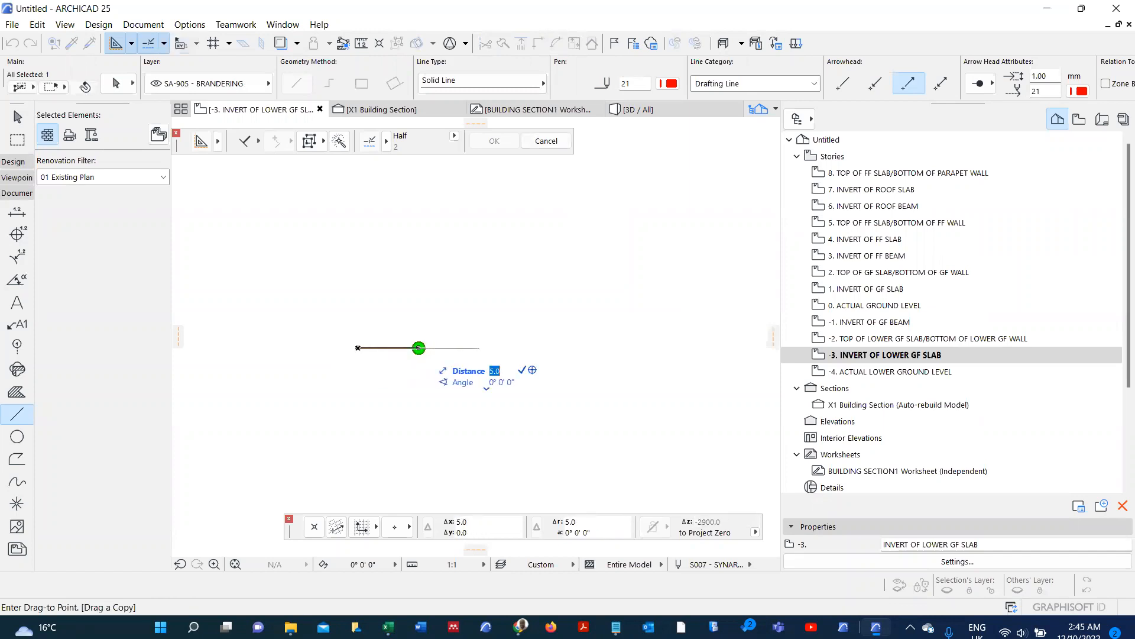
type("7")
key("Return")
key("Escape")
- Multiply the second dot-ended line with the Spread method at 7 mm spacing, adding two more copies along the row
scroll(377, 353, "down", 3)
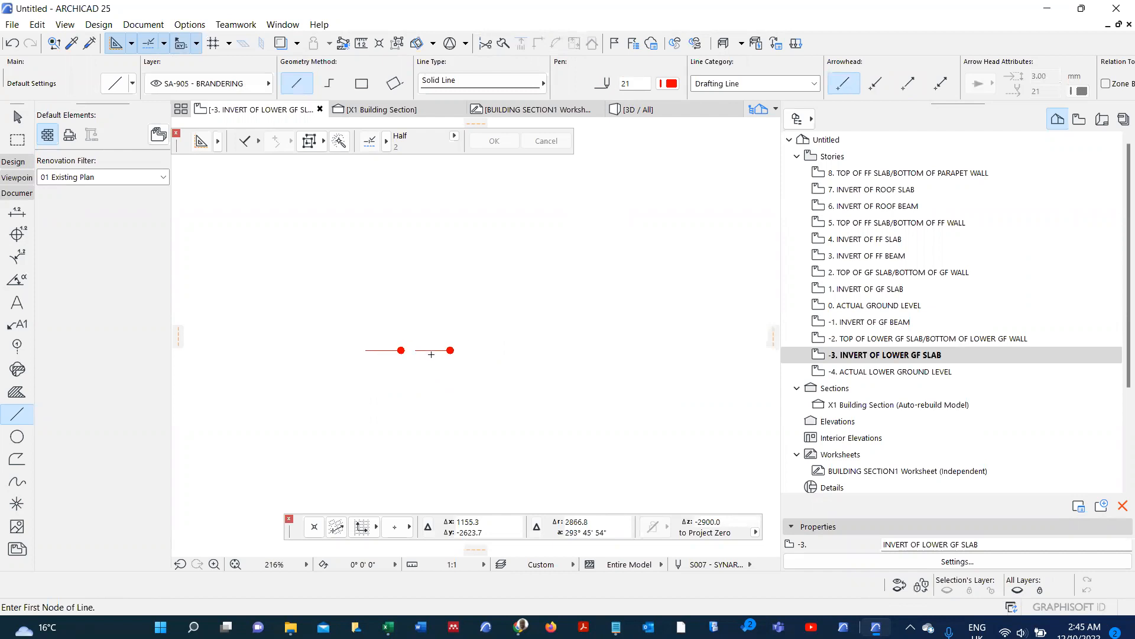
left_click(431, 352, "shift")
key("ctrl+u")
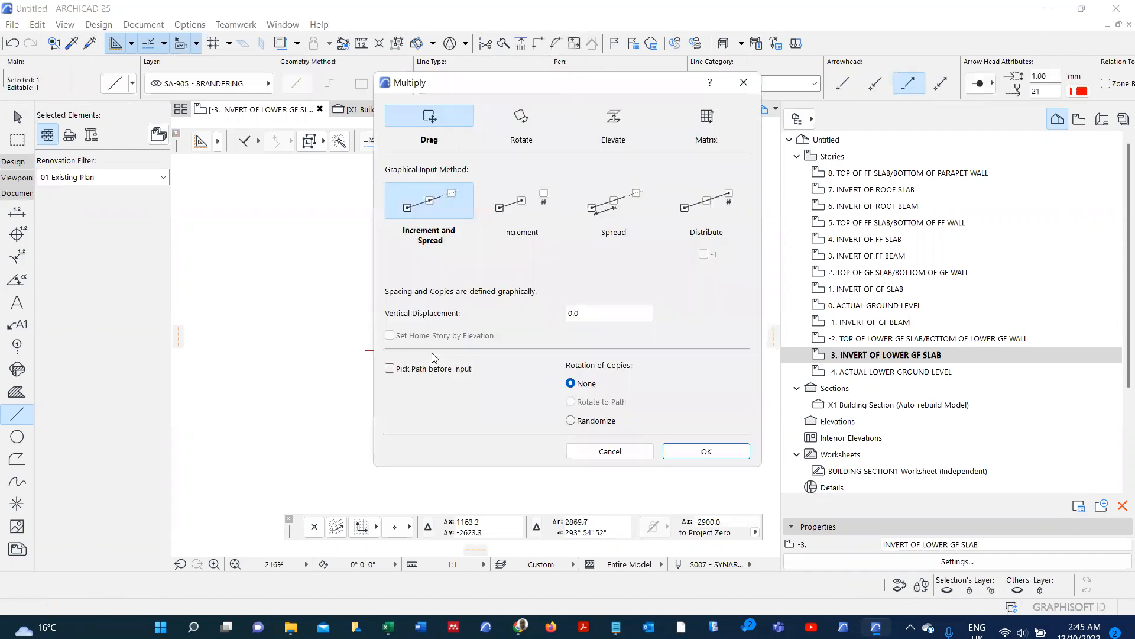
left_click(604, 223)
left_click_drag(594, 296, 537, 284)
type("7")
key("Return")
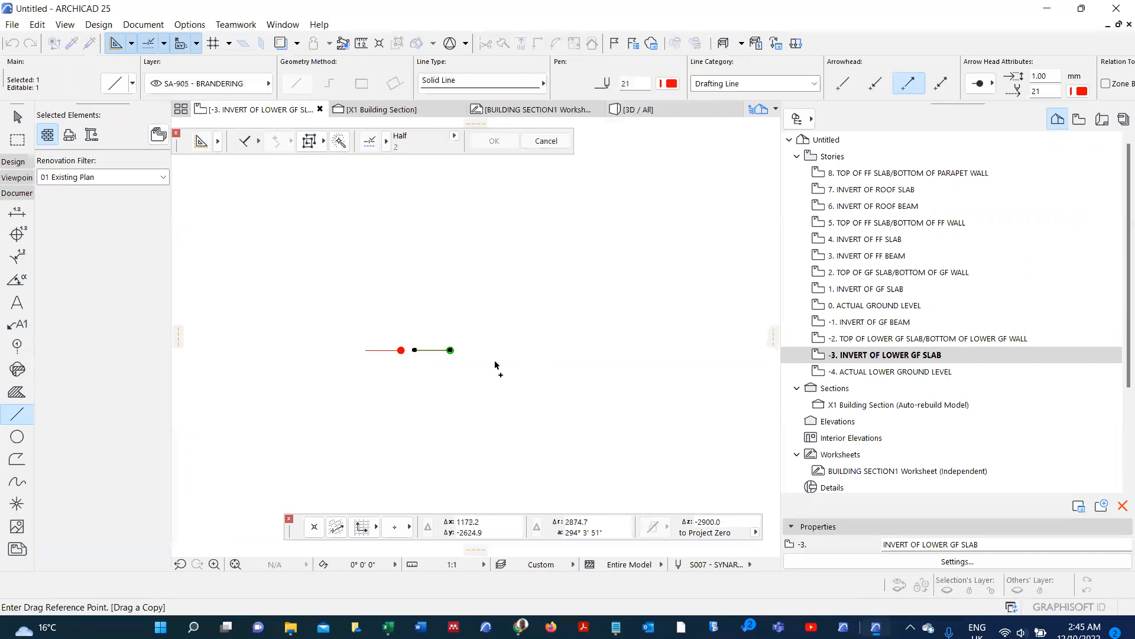
left_click(495, 361)
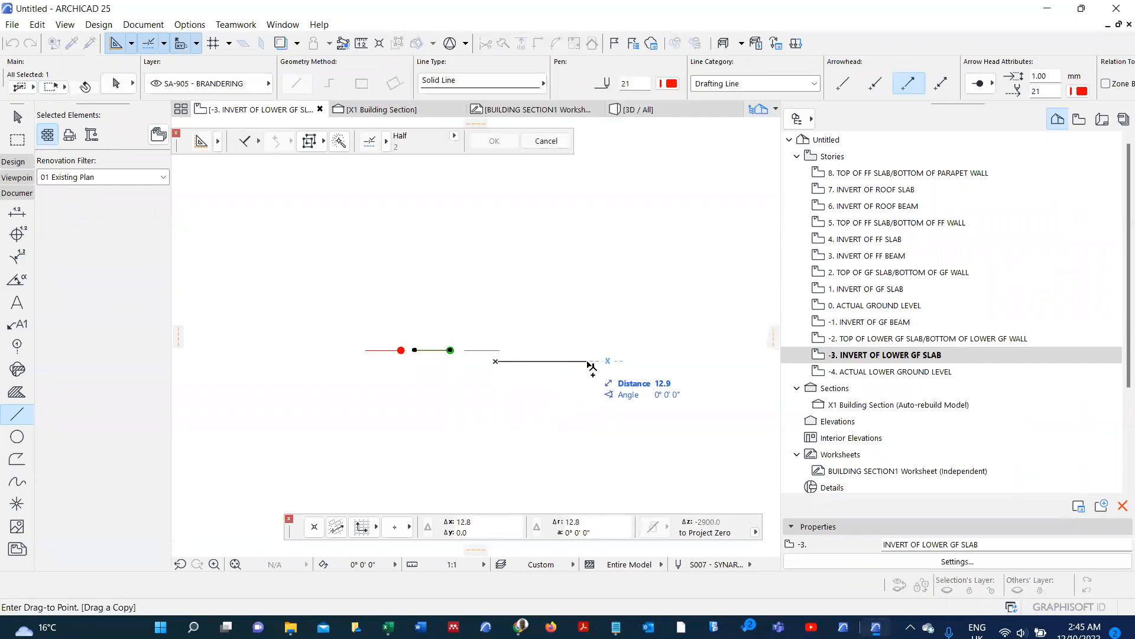
left_click(608, 361)
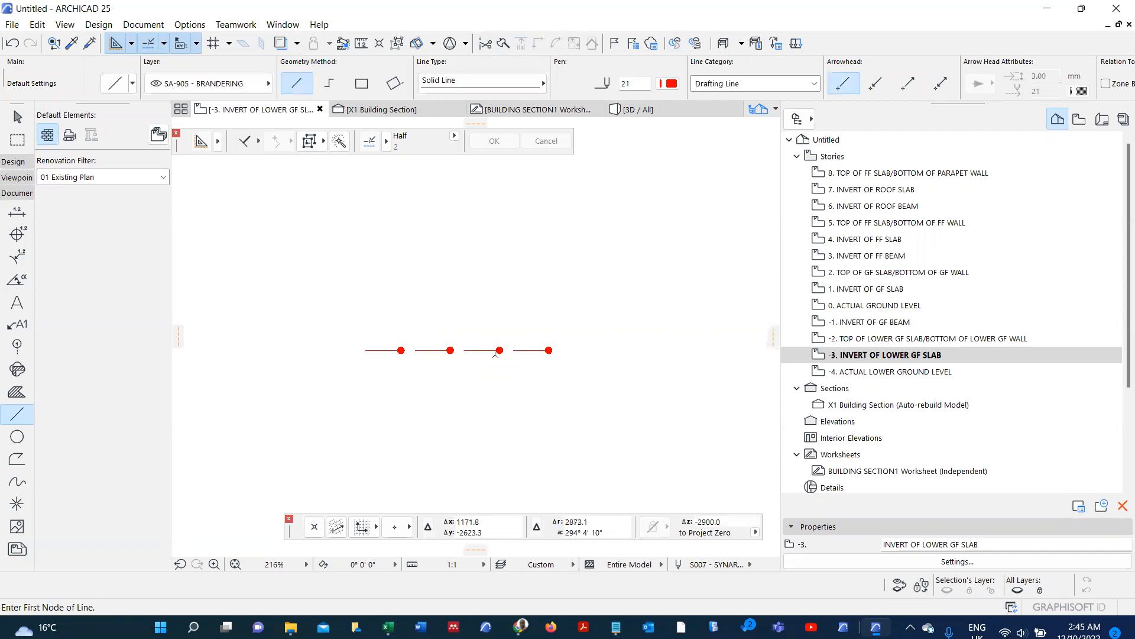
- Copy the row of four dot-ended lines to the clipboard and clear the selection
scroll(508, 355, "up", 5)
scroll(485, 354, "down", 2)
scroll(408, 342, "up", 1)
left_click_drag(261, 321, 638, 376, "shift")
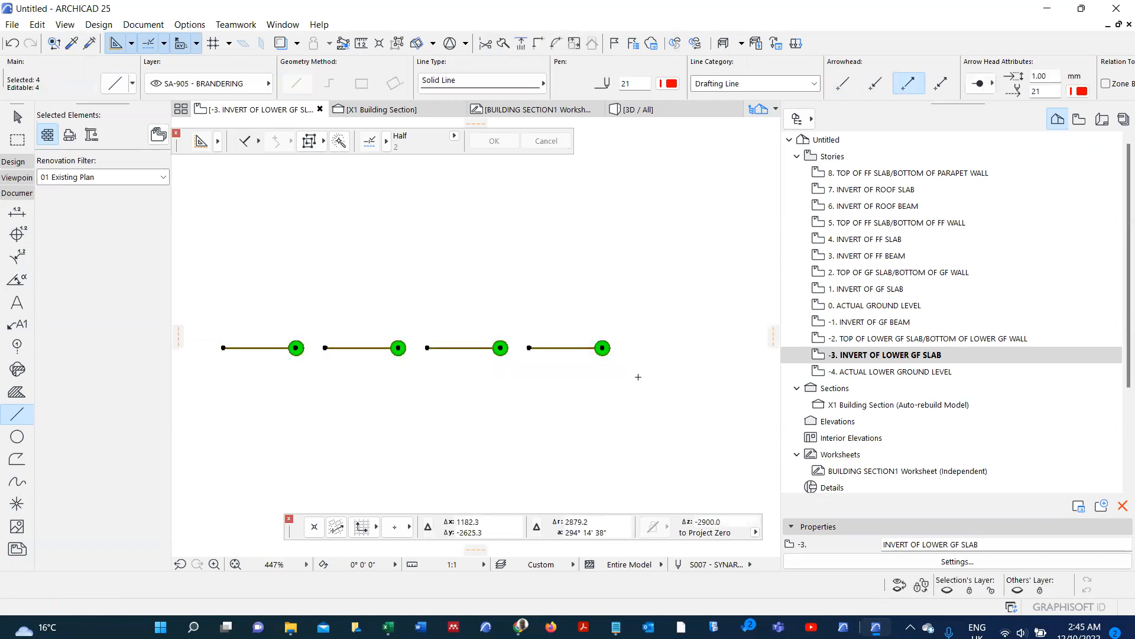
key("Escape")
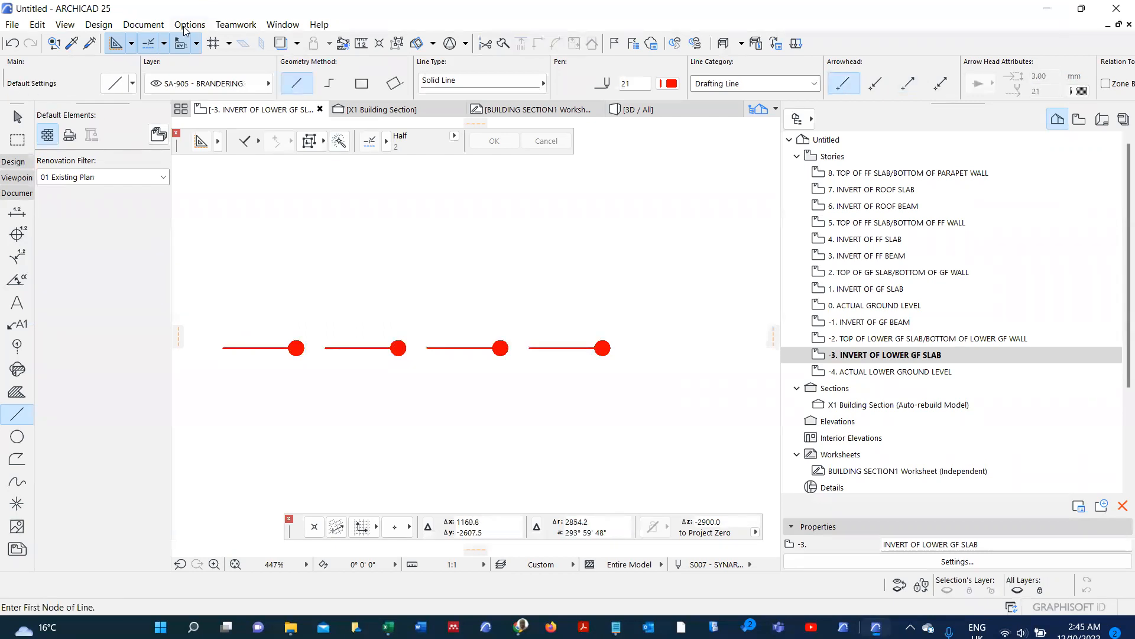
- Create a new Symbol line type in the Lines attributes and paste the copied lines as its pattern
left_click(189, 24)
mouse_move(198, 47)
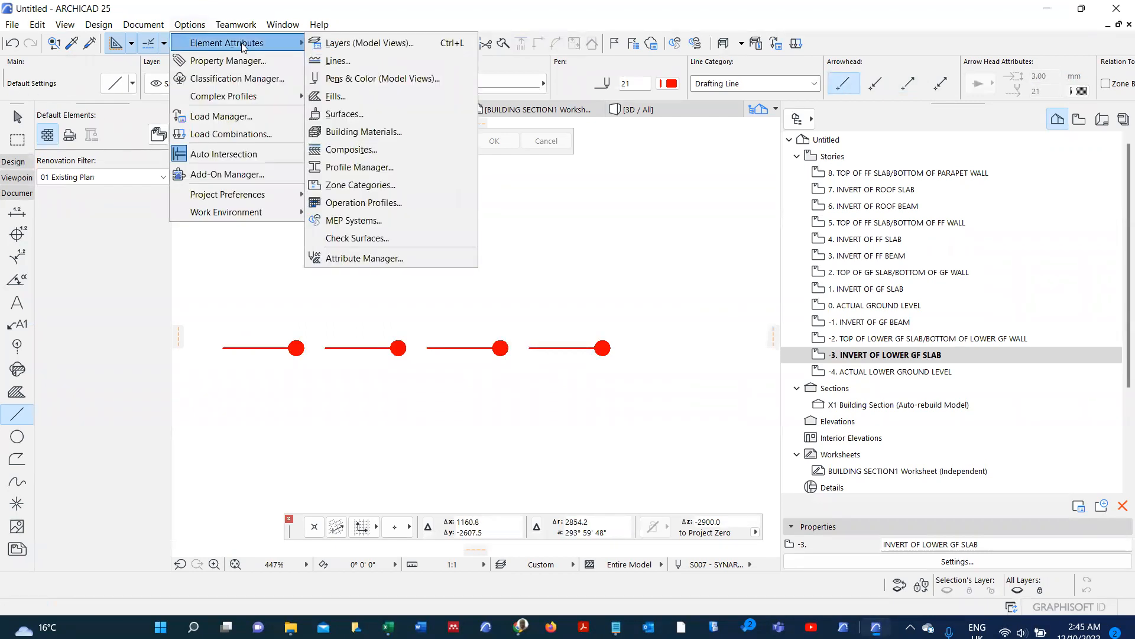
left_click(340, 61)
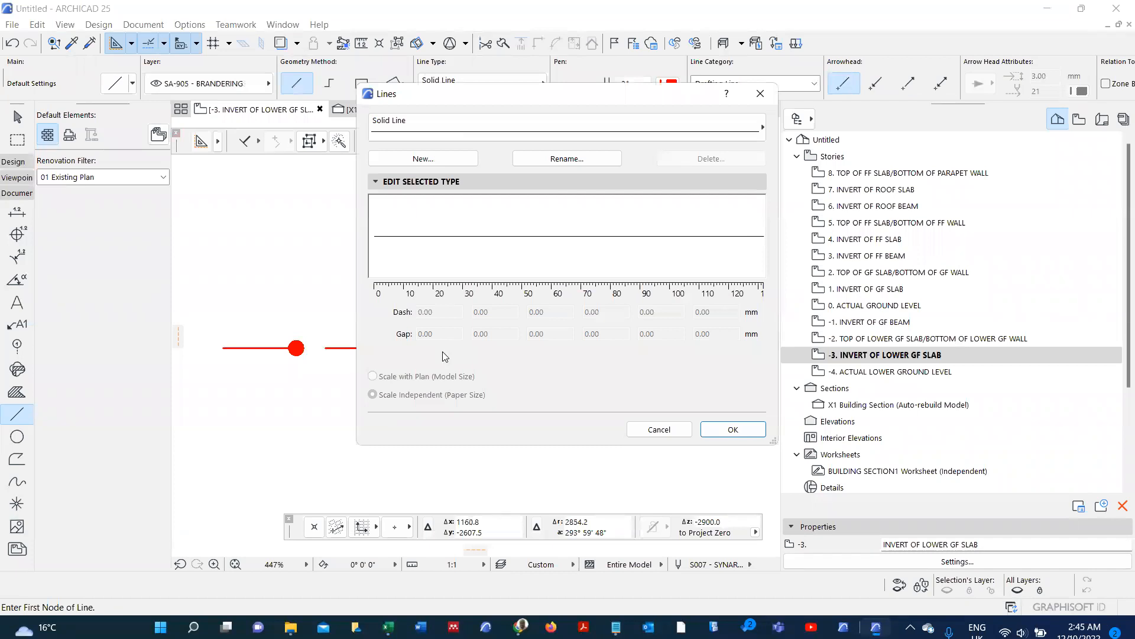
left_click(423, 160)
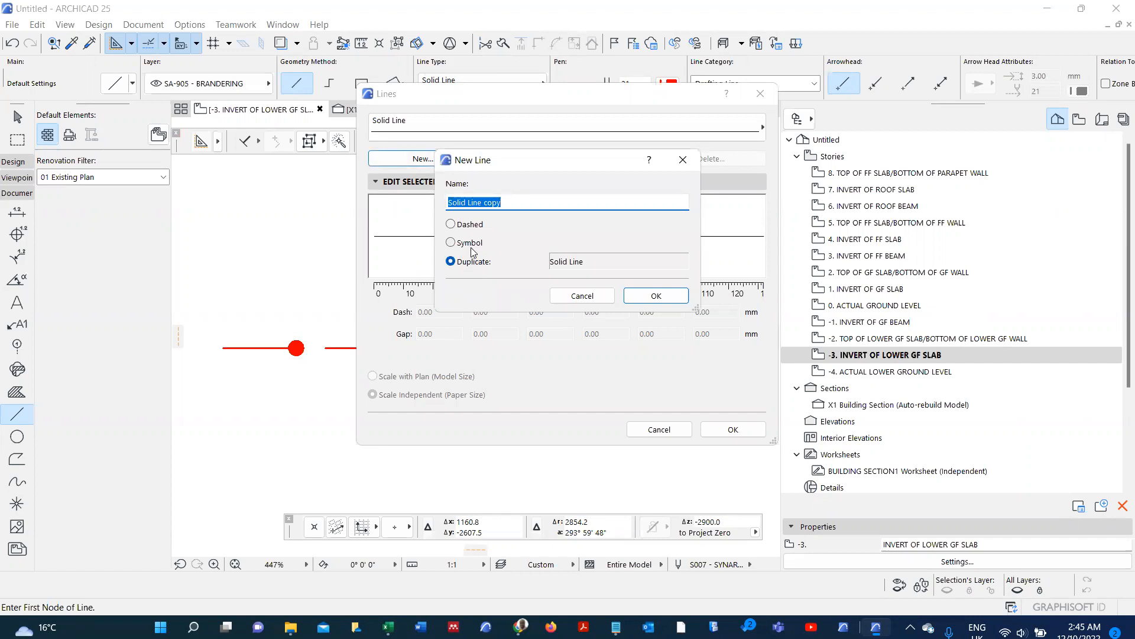
type("DASHED ARROWHEAD")
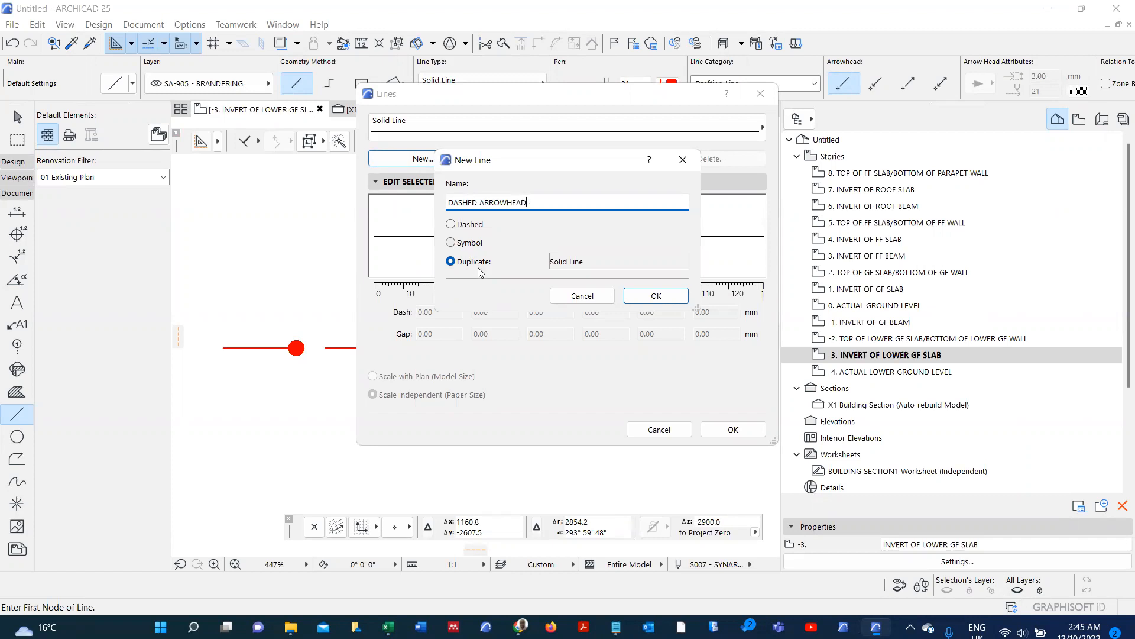
left_click(452, 242)
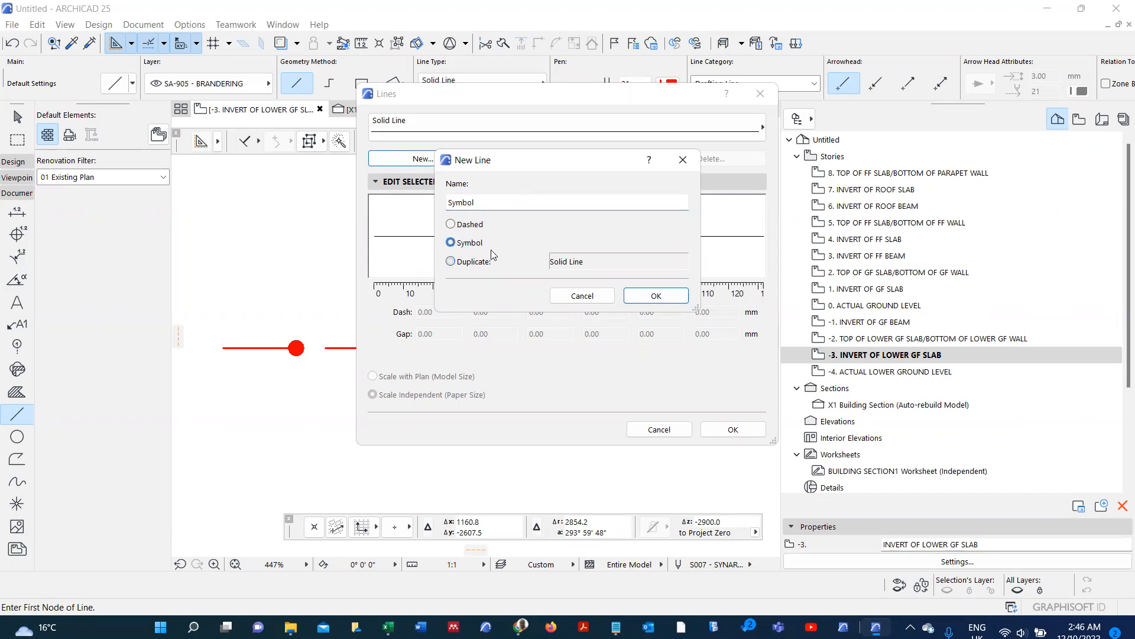
left_click(651, 297)
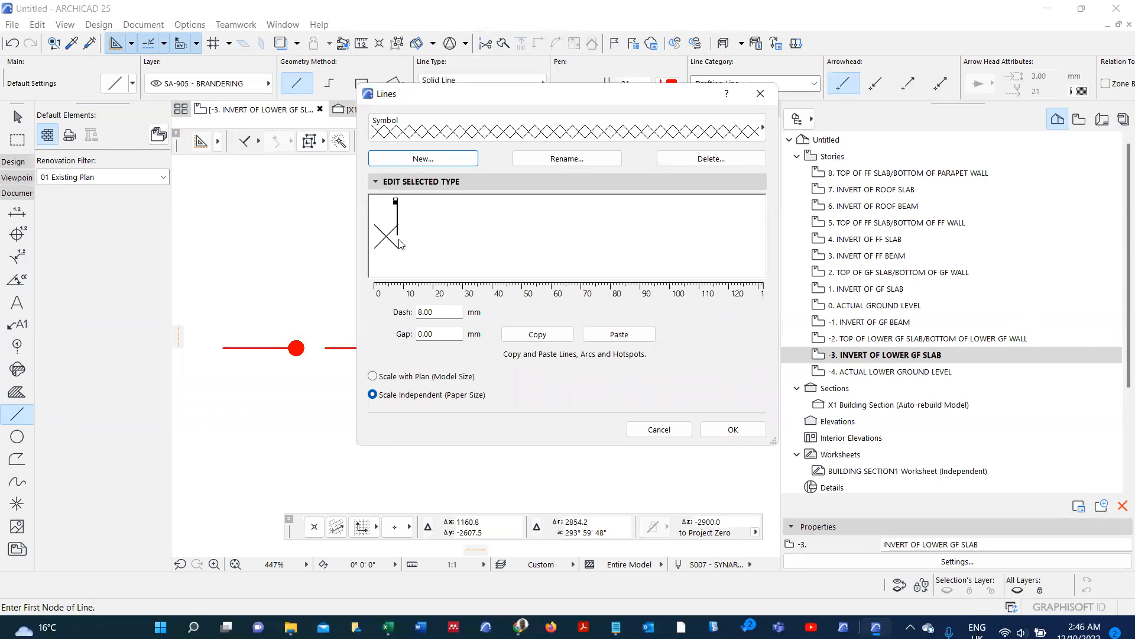
left_click(610, 342)
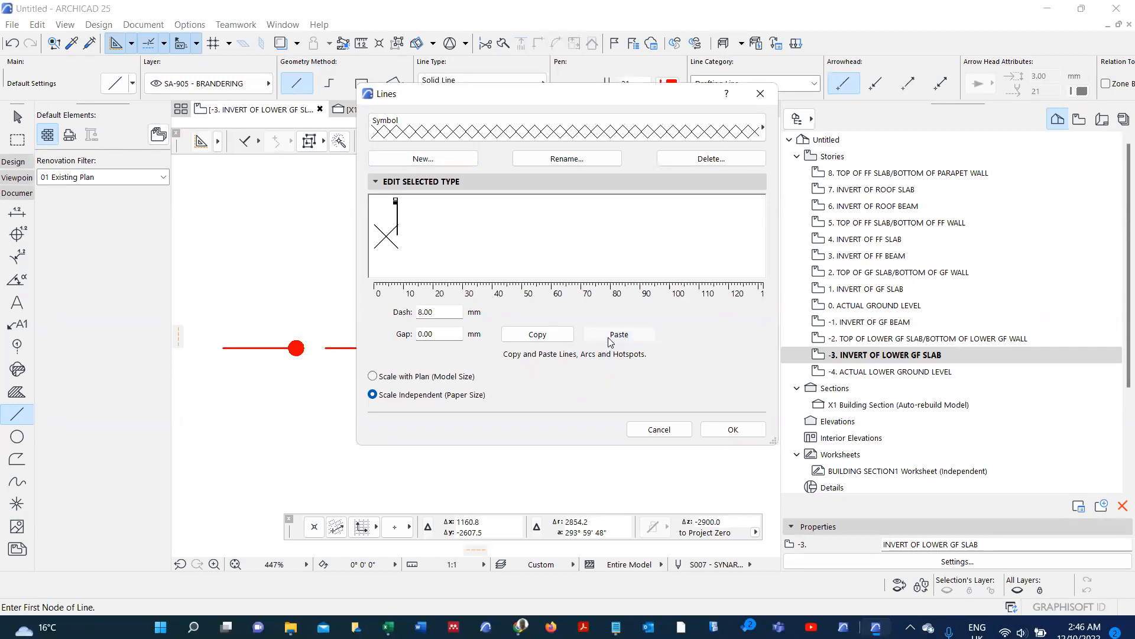
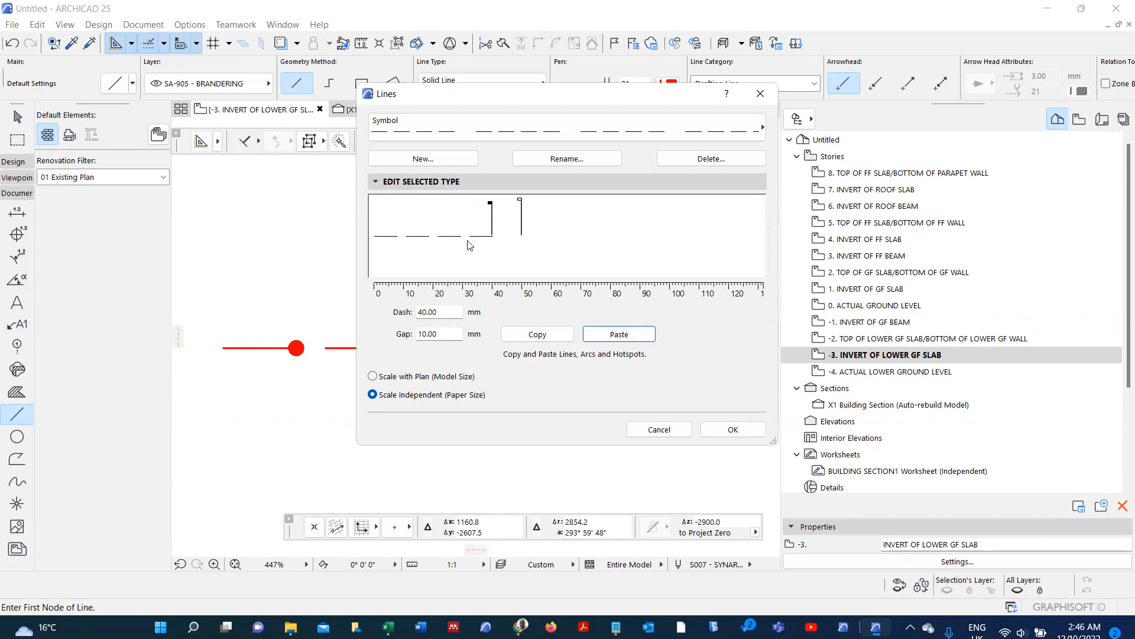
- Rename the new symbol line type as DASHED ARROWHEAD
left_click(733, 430)
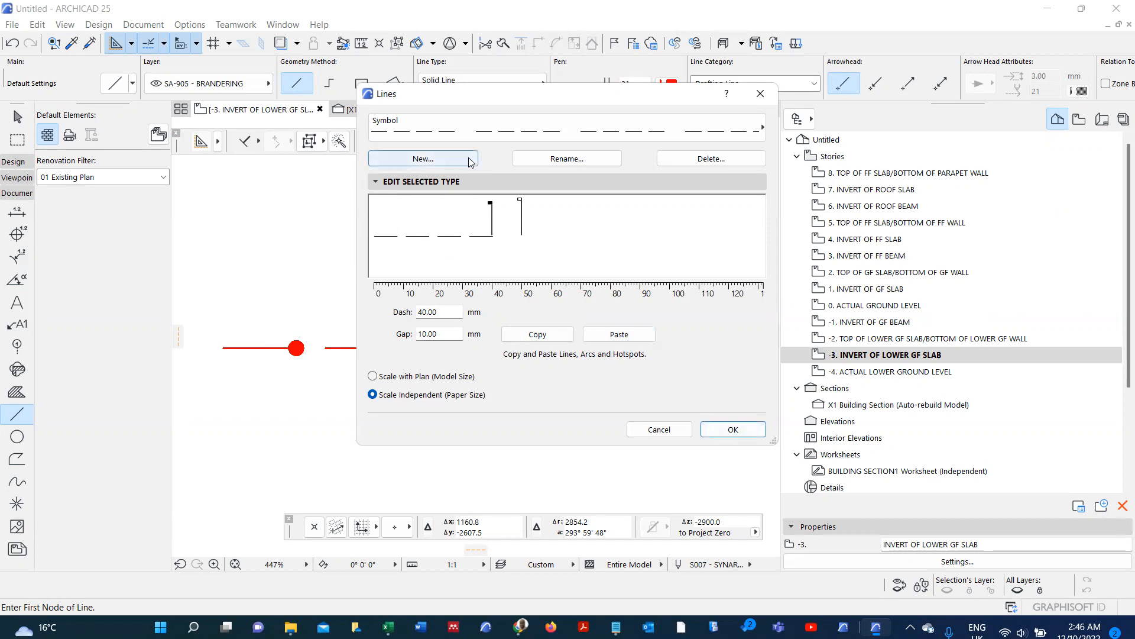
left_click(554, 163)
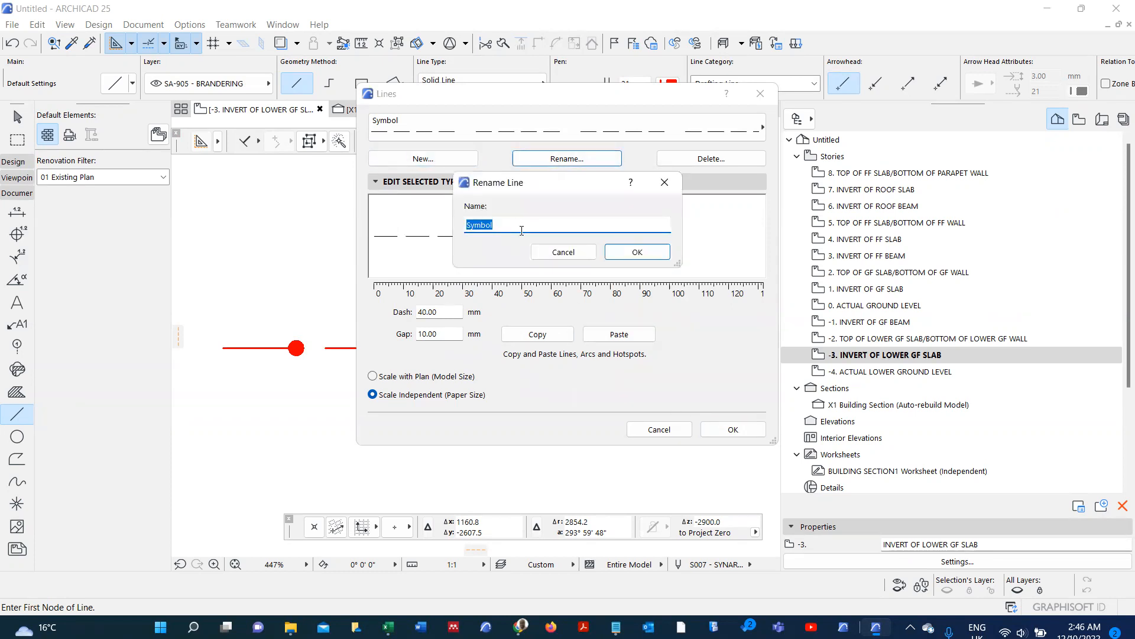
type("DASHED ARROWHWAD")
left_click(636, 253)
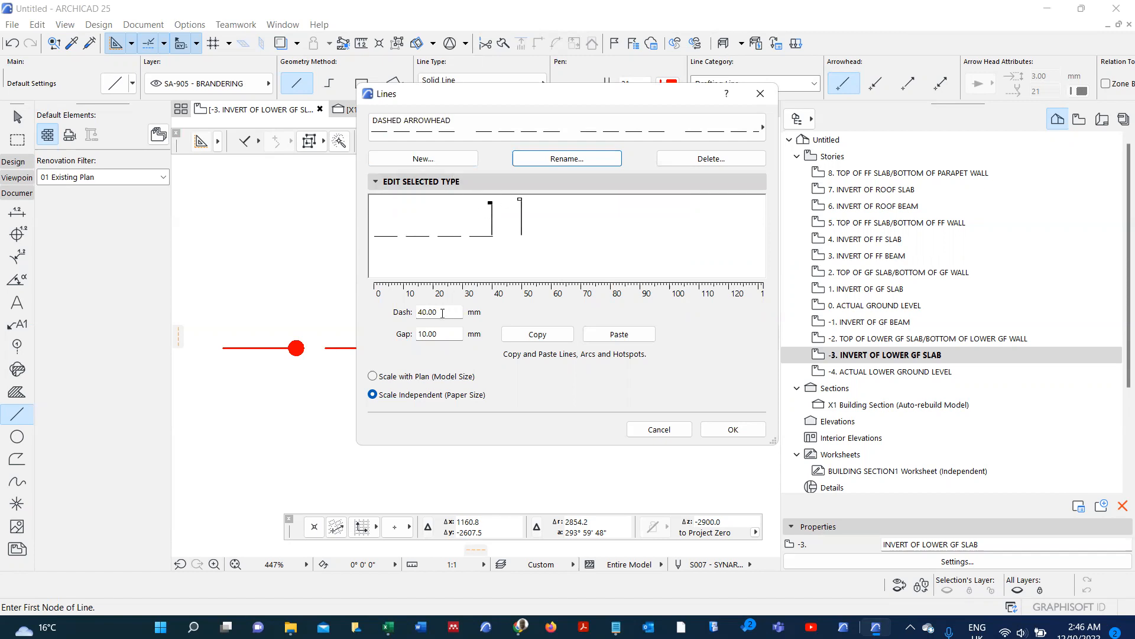
- Set the DASHED ARROWHEAD line type's dash to 5 mm and gap to 2 mm, and accept the line settings
left_click_drag(442, 313, 420, 315)
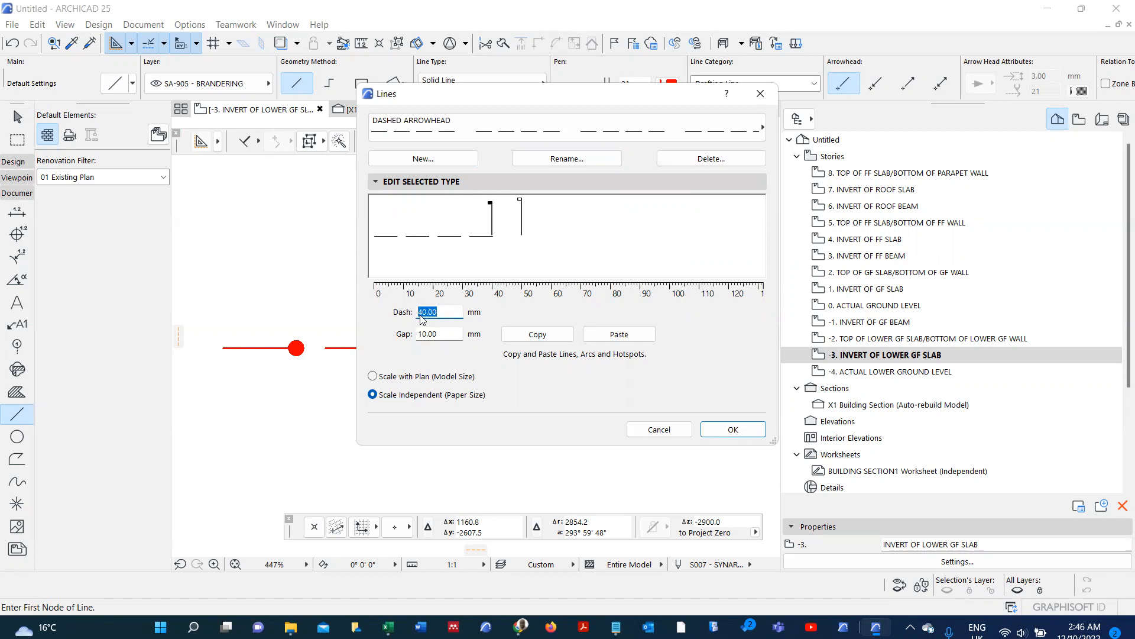
type("5")
left_click(441, 334)
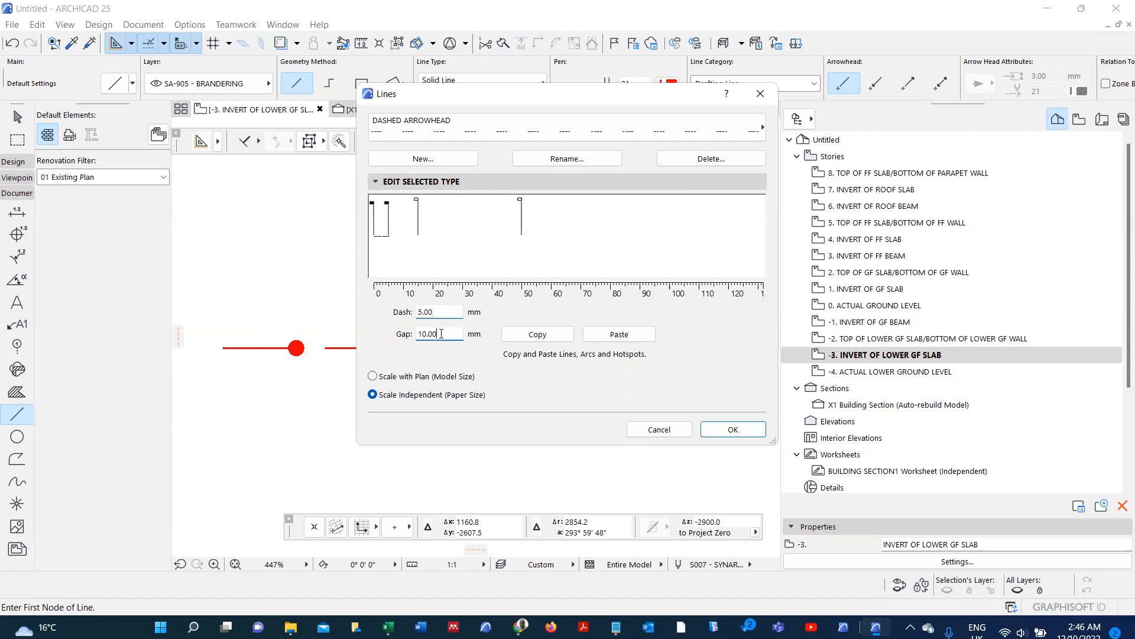
left_click_drag(441, 334, 412, 331)
type("2")
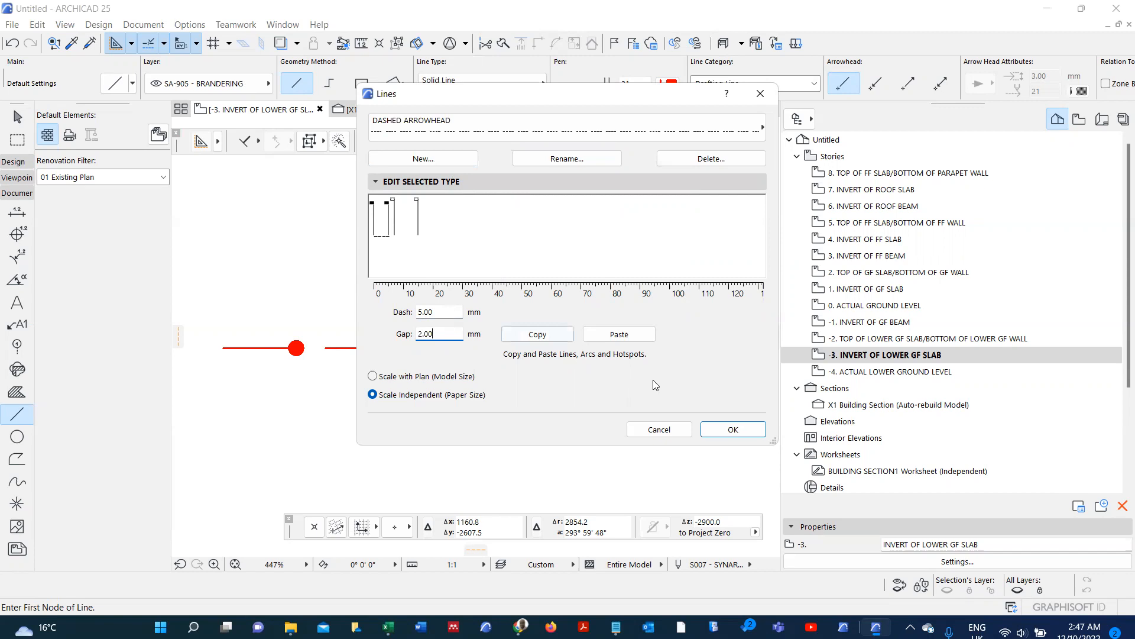
left_click(721, 428)
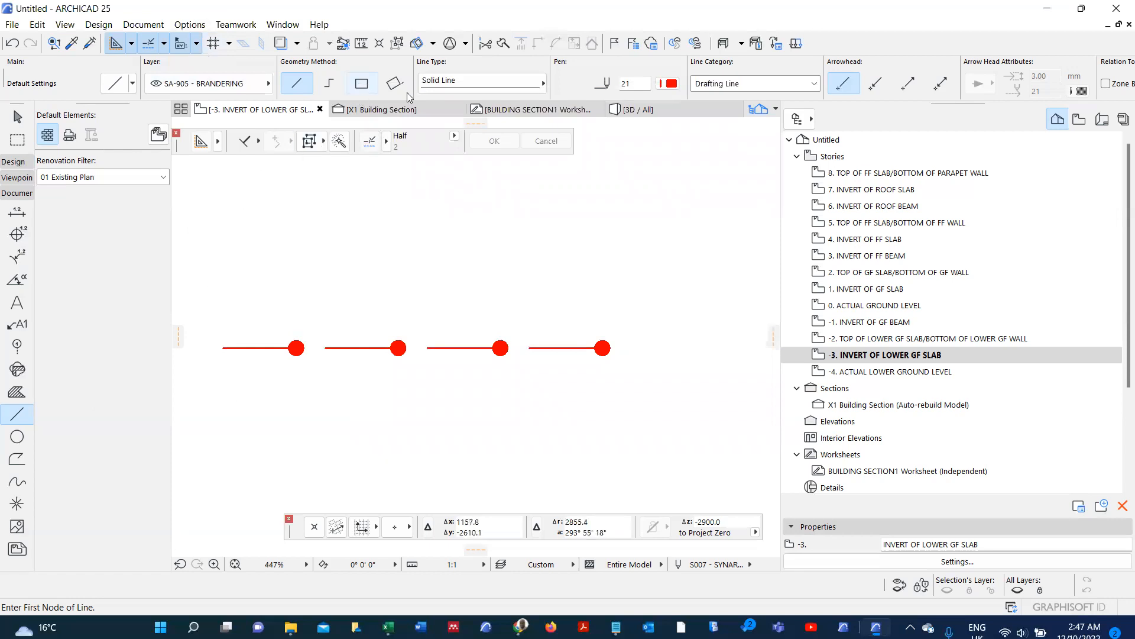
- Draw a horizontal line below the dot-ended row using the DASHED ARROWHEAD line type
left_click(451, 86)
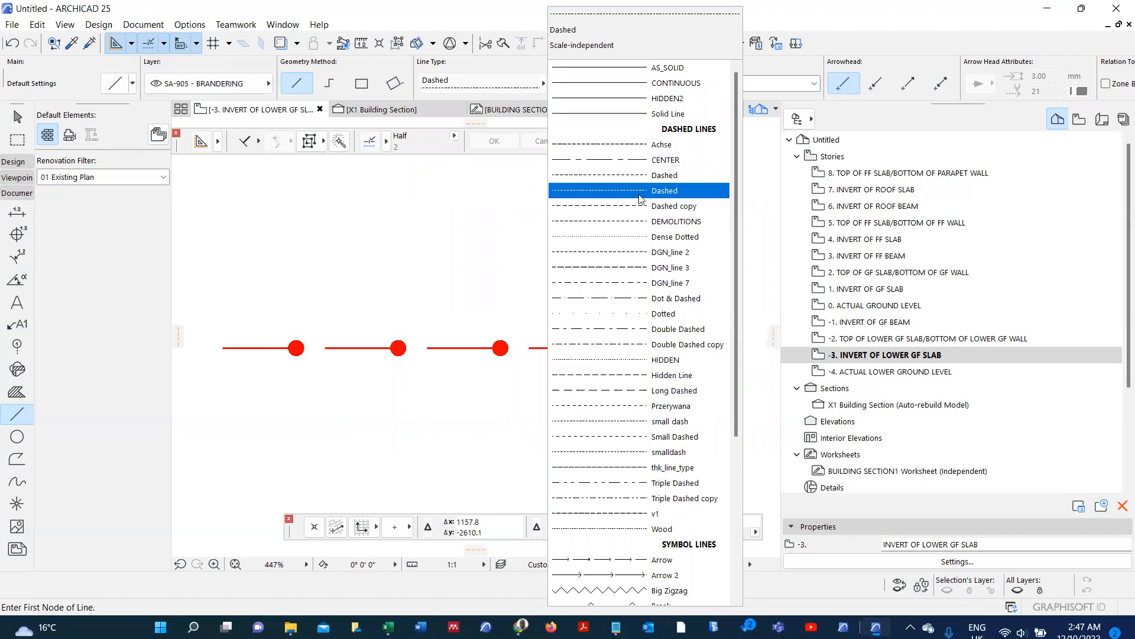
scroll(641, 198, "down", 2)
scroll(674, 360, "down", 1)
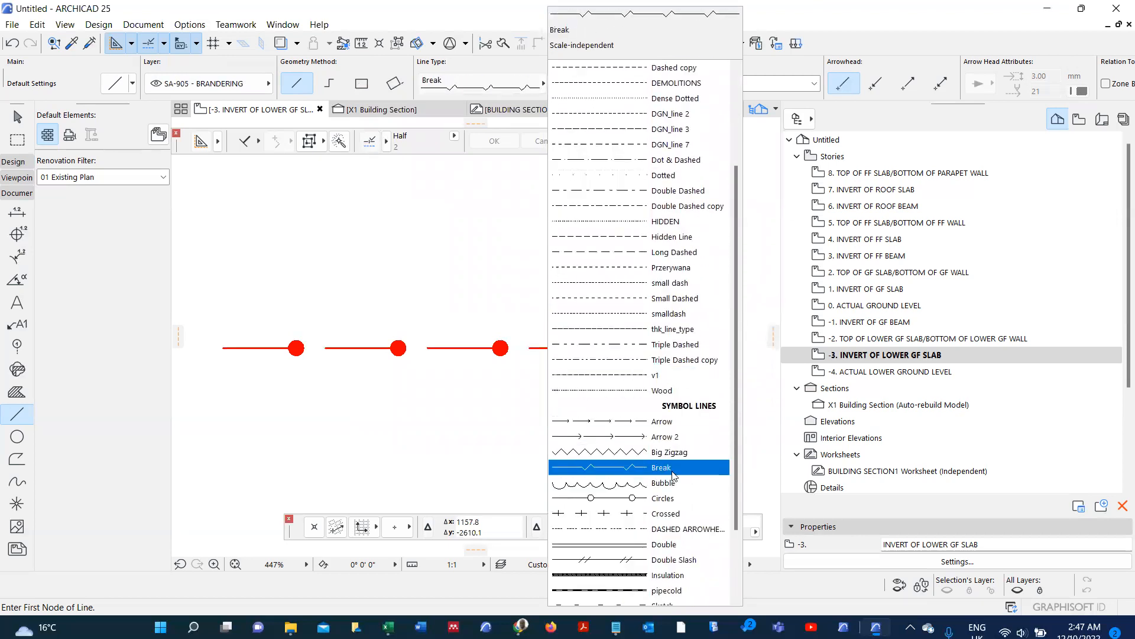
left_click(691, 529)
left_click(333, 423)
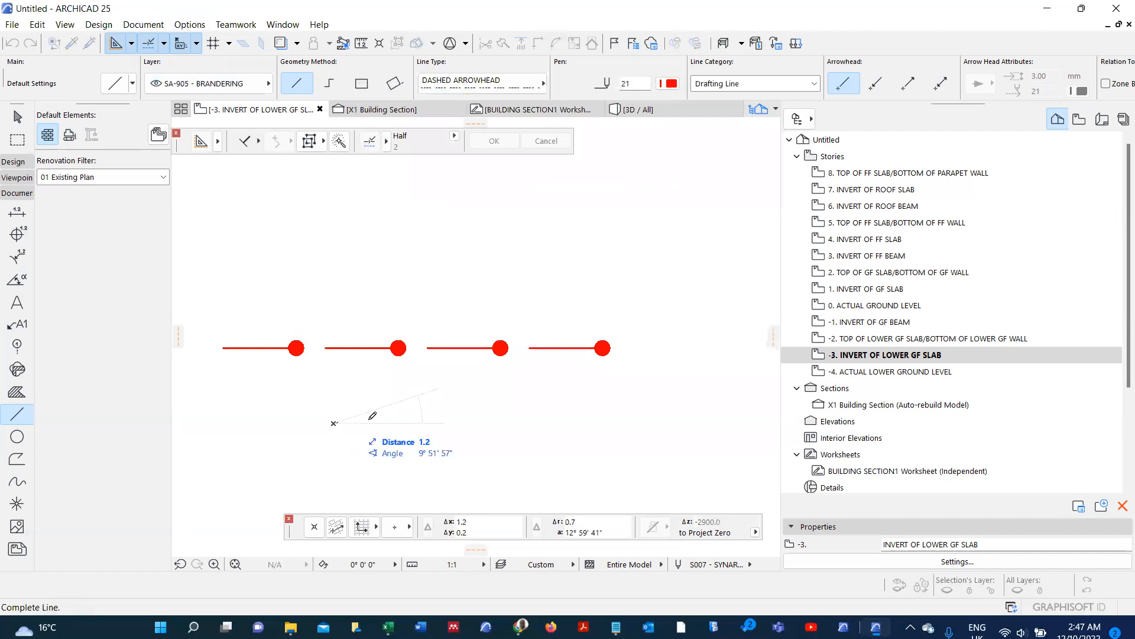
left_click(608, 423)
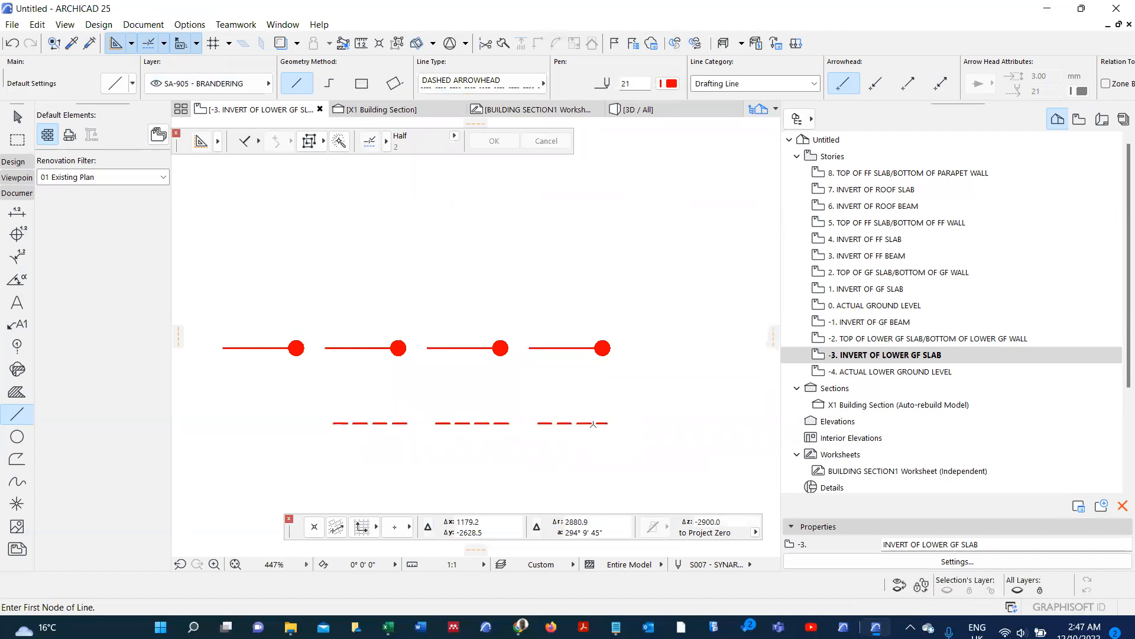
- Select the DASHED ARROWHEAD line and examine its dashes up close against the dot-ended lines above
left_click(594, 424, "shift")
scroll(583, 386, "down", 4)
scroll(495, 405, "up", 3)
scroll(495, 406, "up", 3)
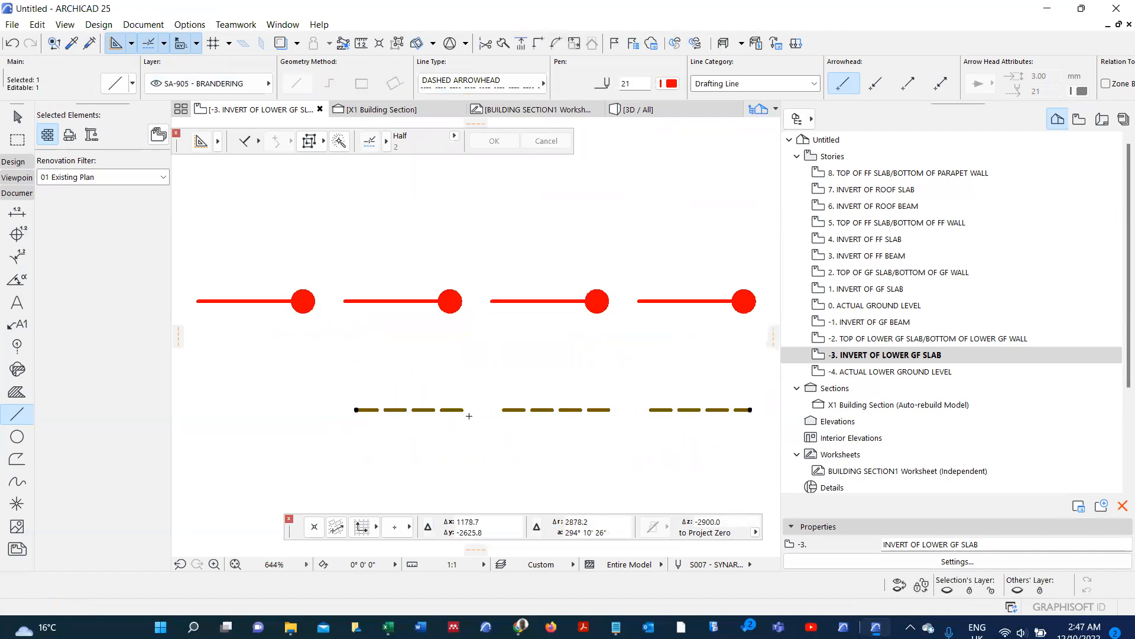
scroll(358, 413, "up", 2)
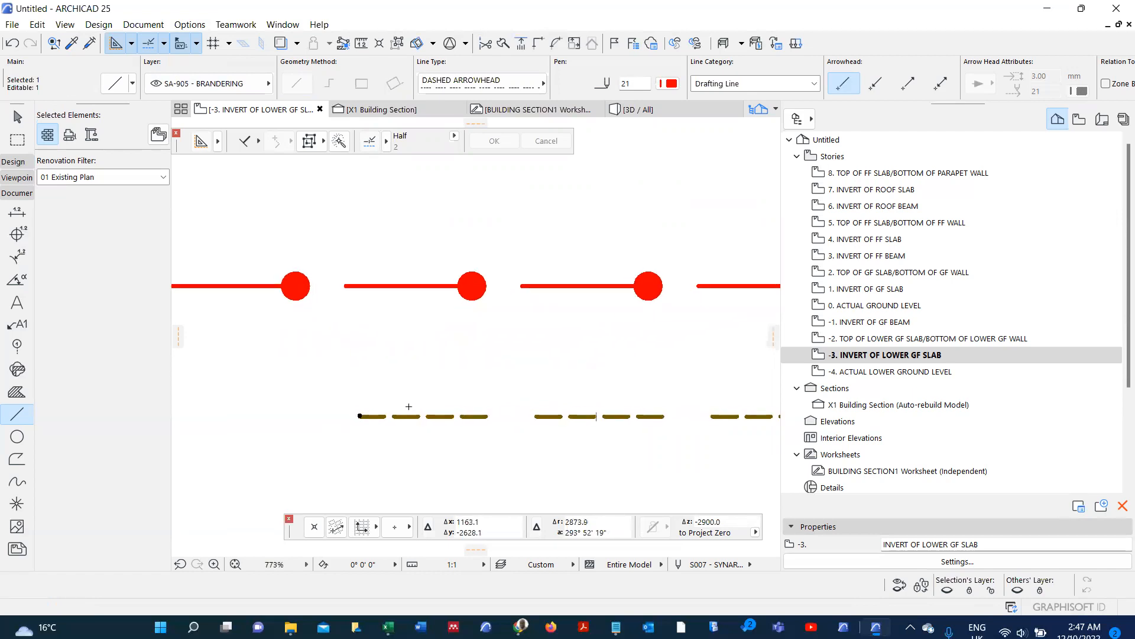
scroll(409, 406, "down", 3)
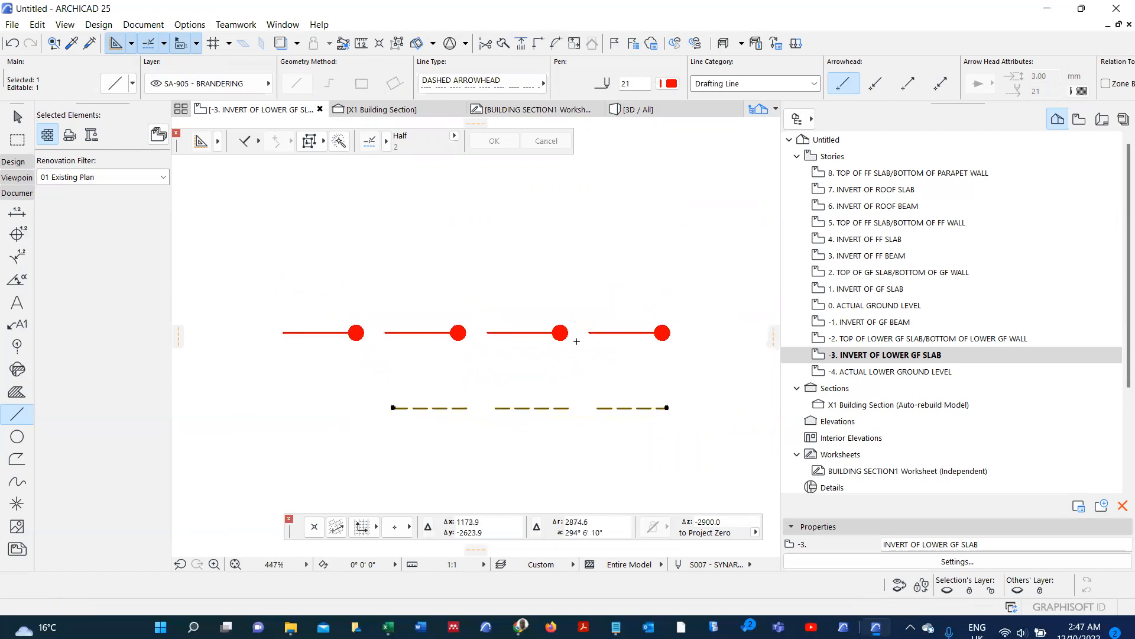
key("Escape")
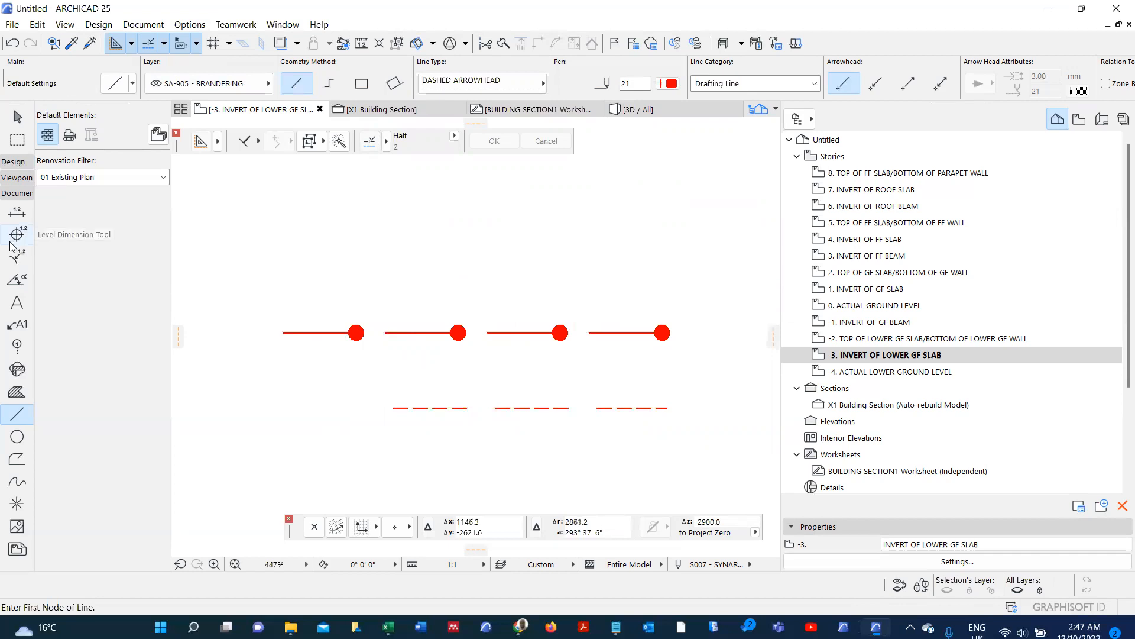
- Measure along the first group of dashes from the start of the DASHED ARROWHEAD line
left_click(15, 214)
scroll(387, 405, "up", 1)
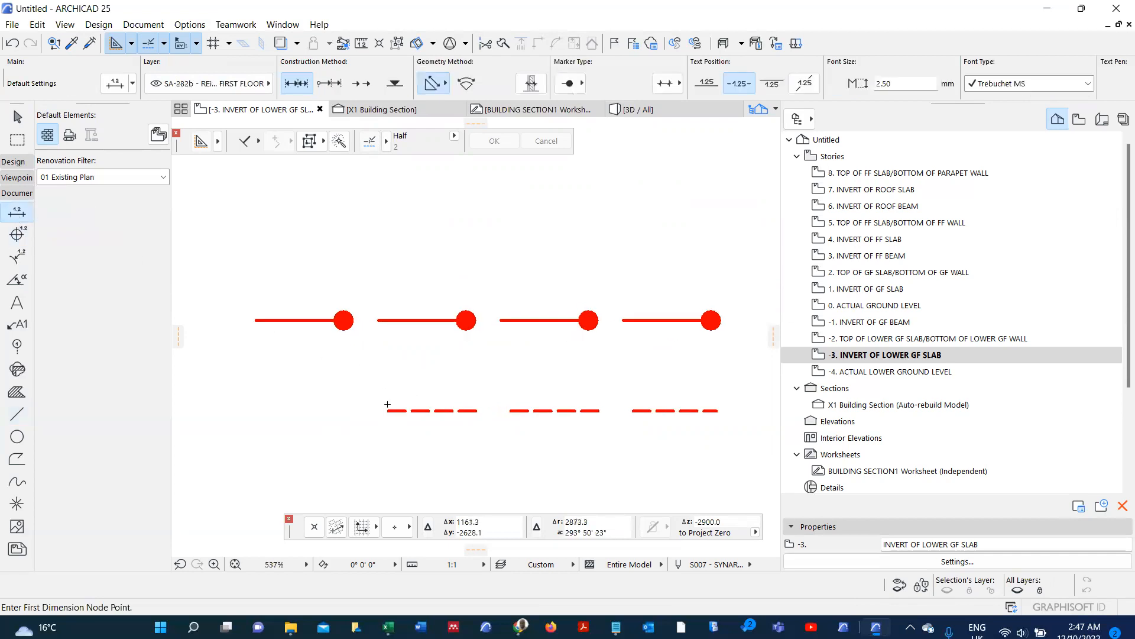
key("m")
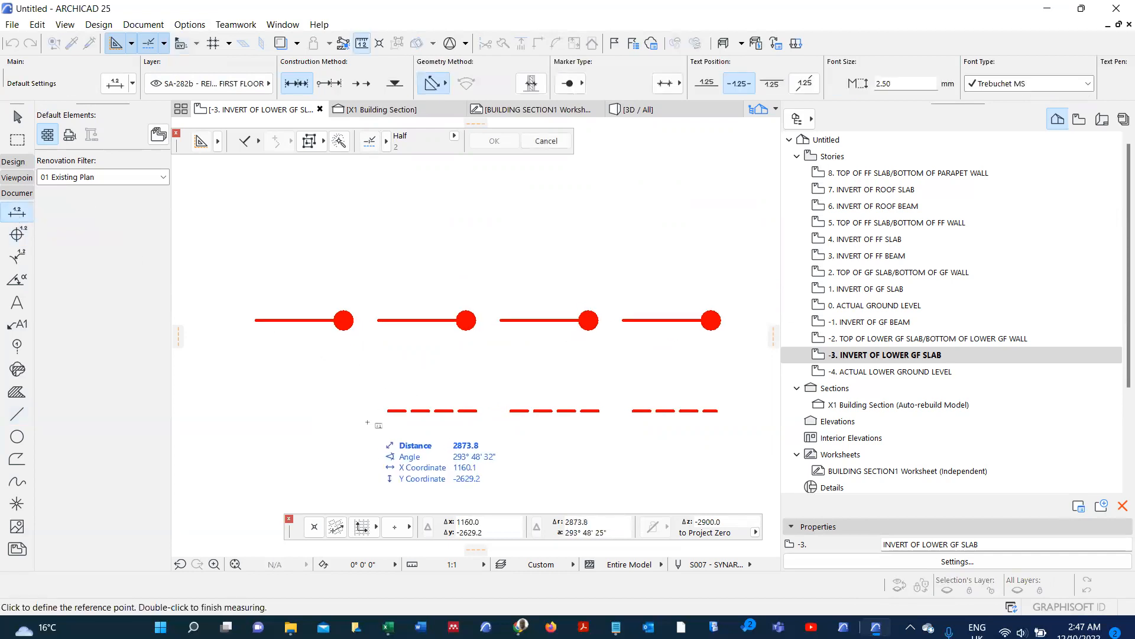
left_click(388, 411)
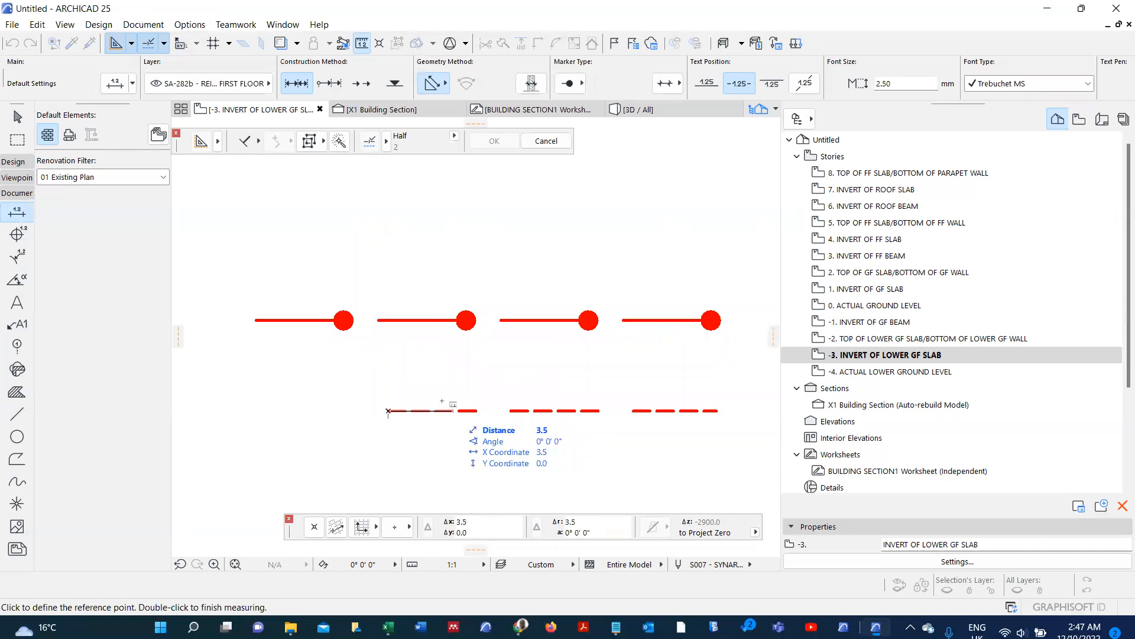
key("Escape")
scroll(402, 379, "down", 3)
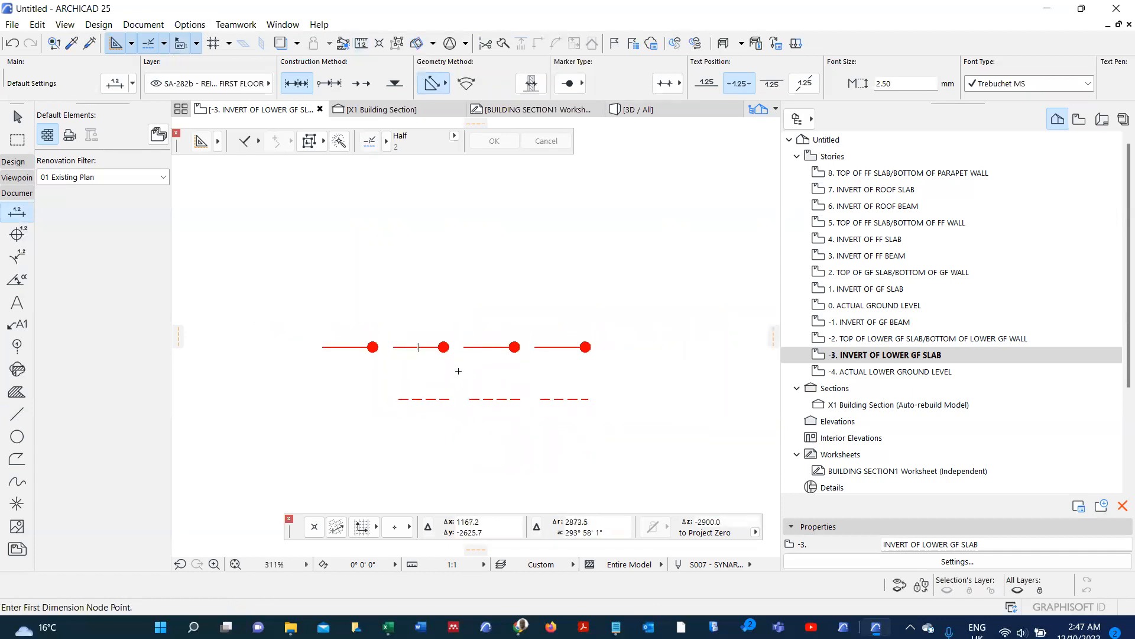
- Copy the first dot-ended line, paste it into the DASHED ARROWHEAD line type as its pattern, and accept the line settings
scroll(371, 358, "up", 3)
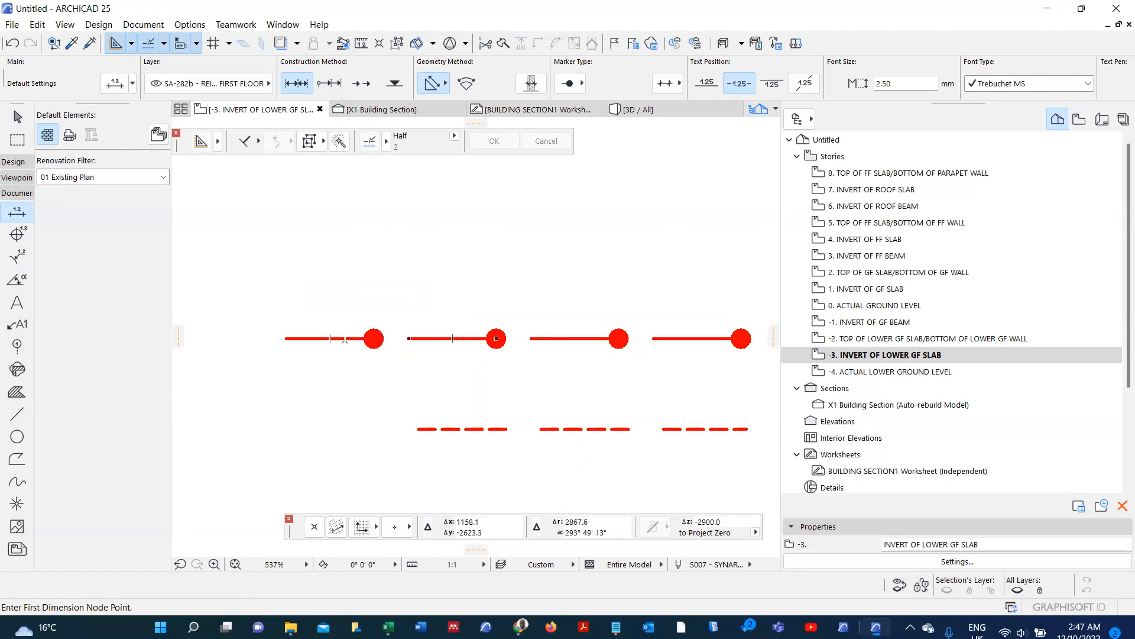
left_click(344, 340, "shift")
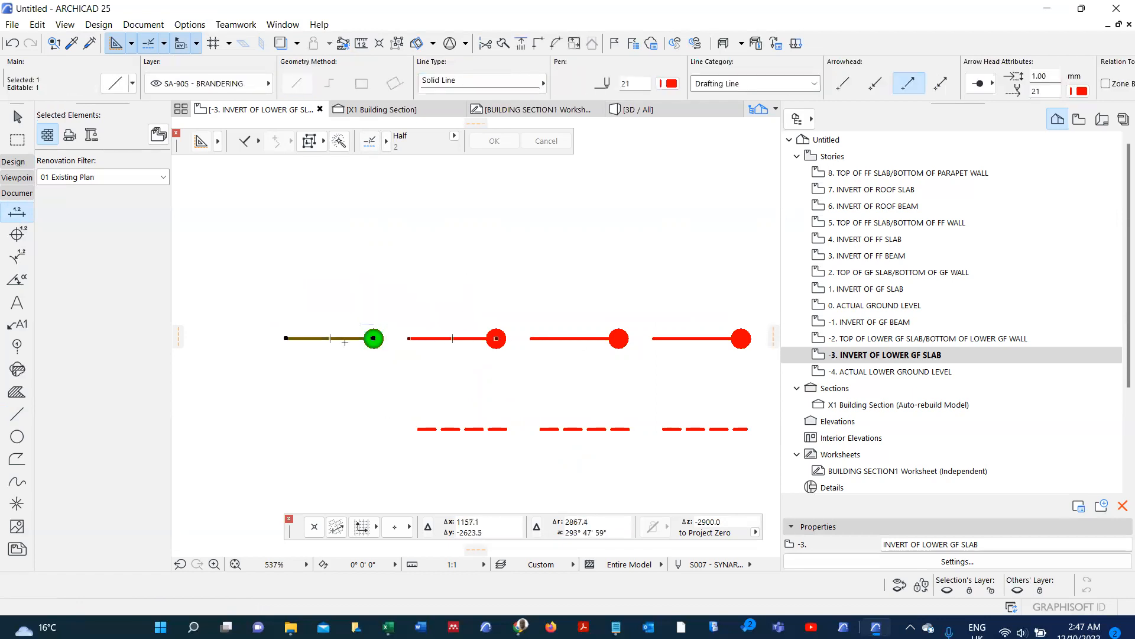
left_click(196, 26)
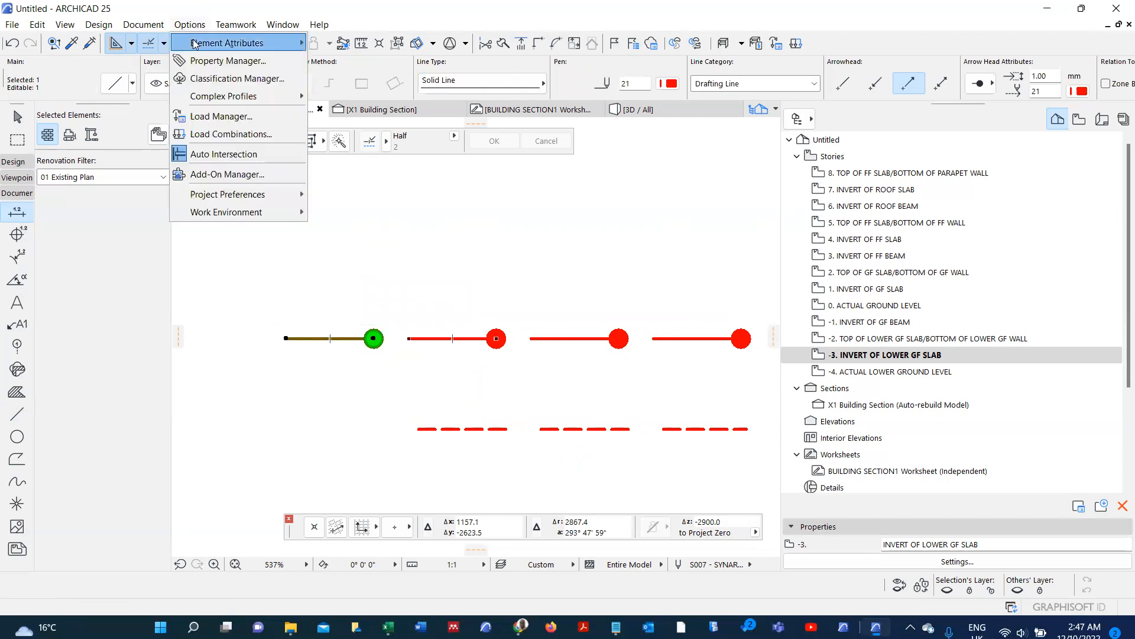
mouse_move(196, 44)
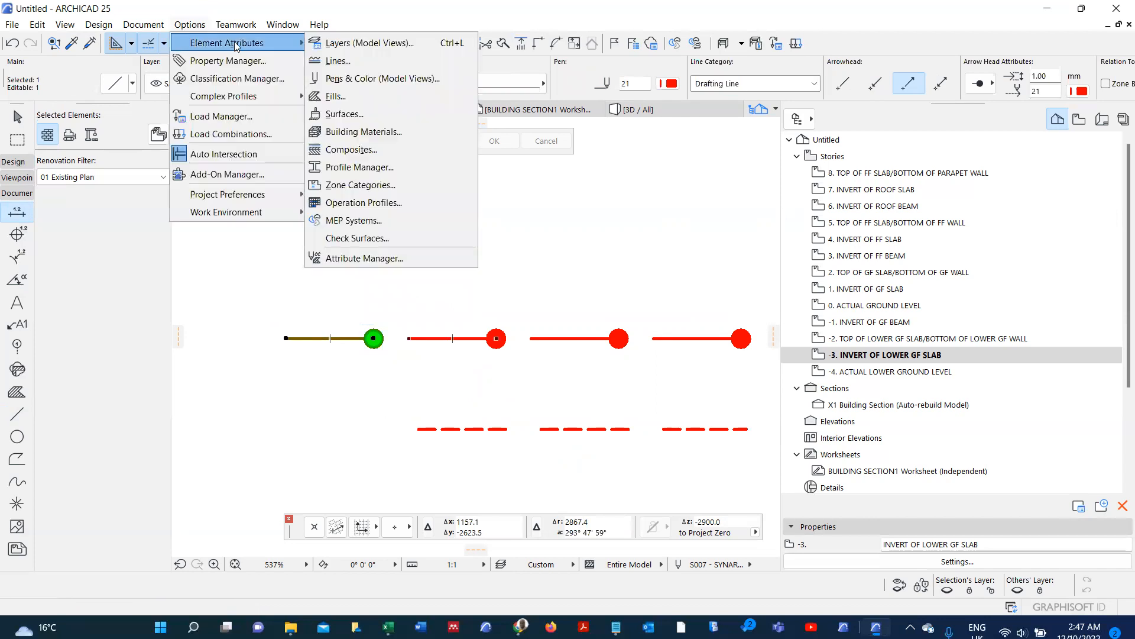
left_click(331, 61)
left_click(507, 126)
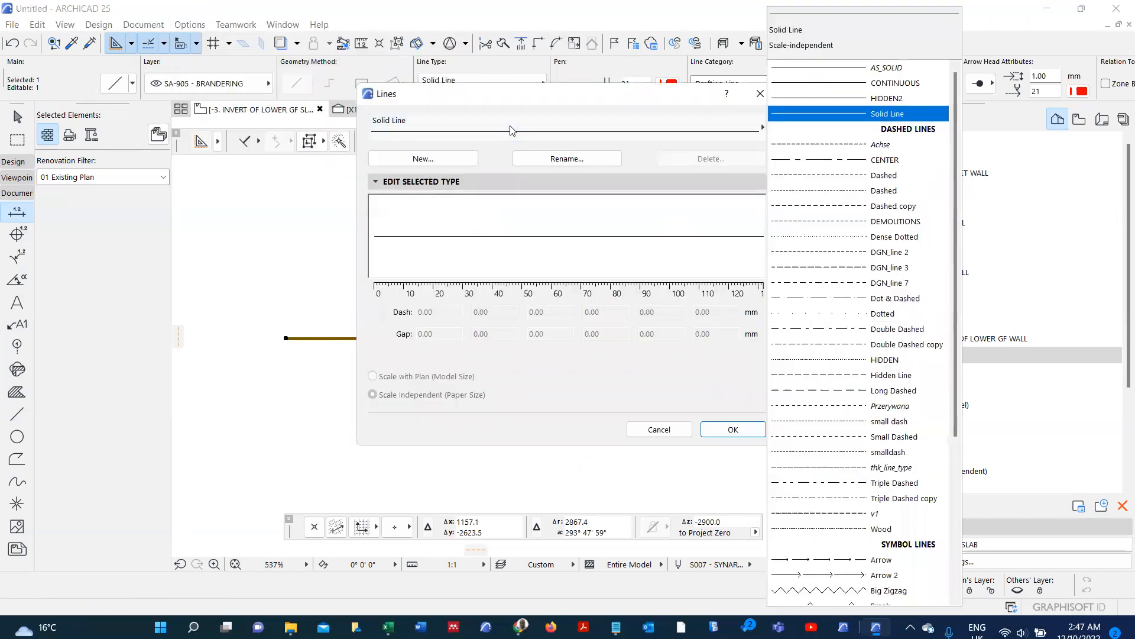
scroll(836, 361, "down", 5)
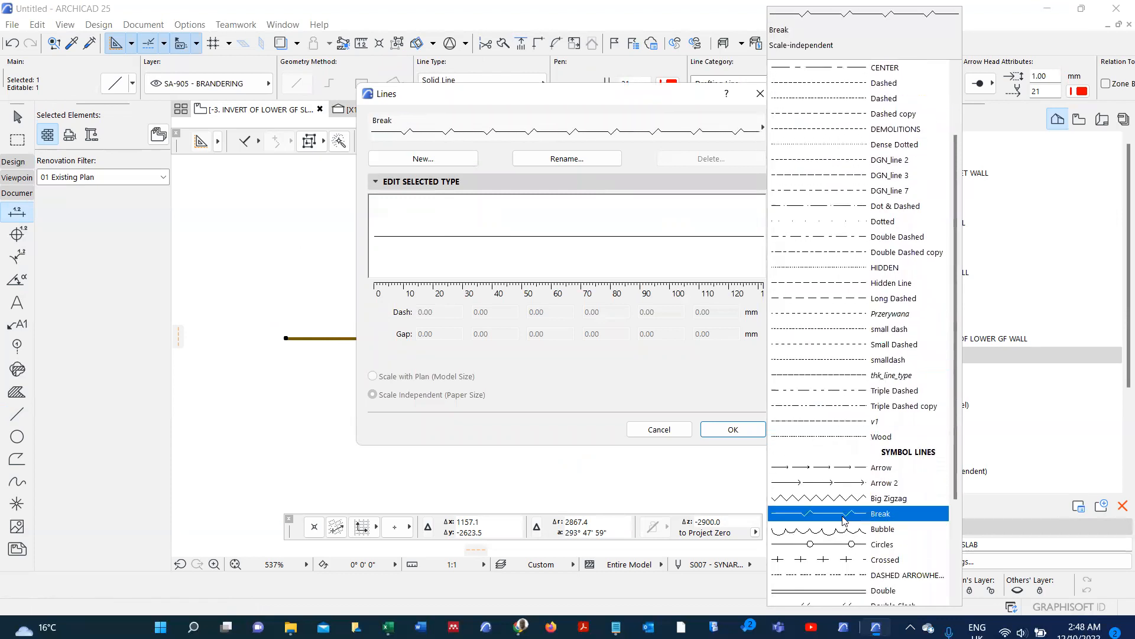
left_click(873, 578)
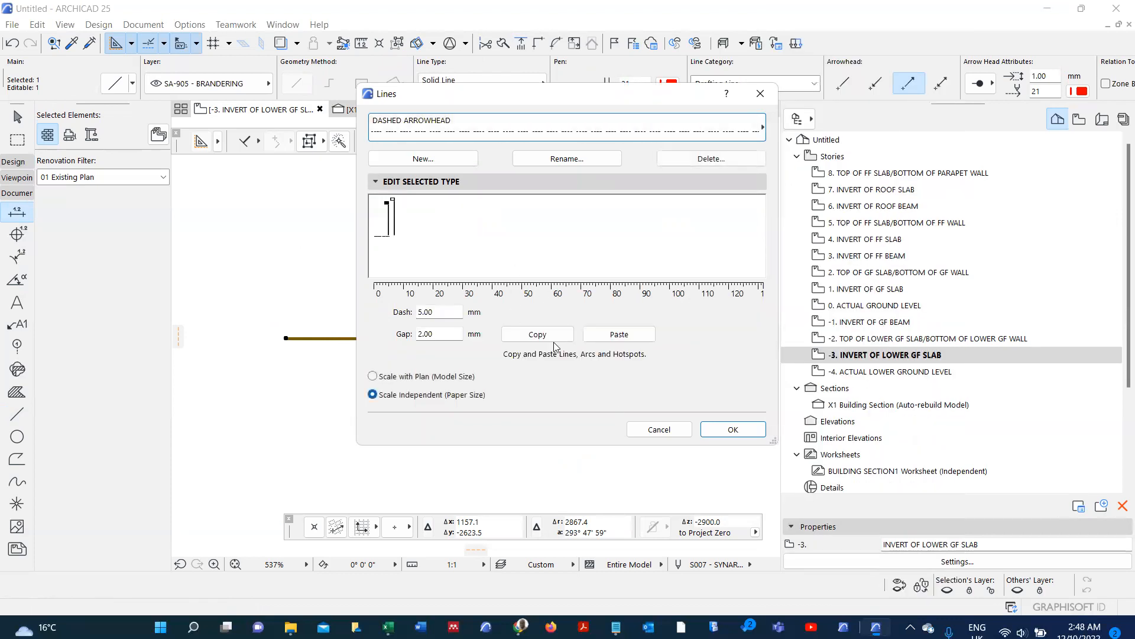
left_click(622, 337)
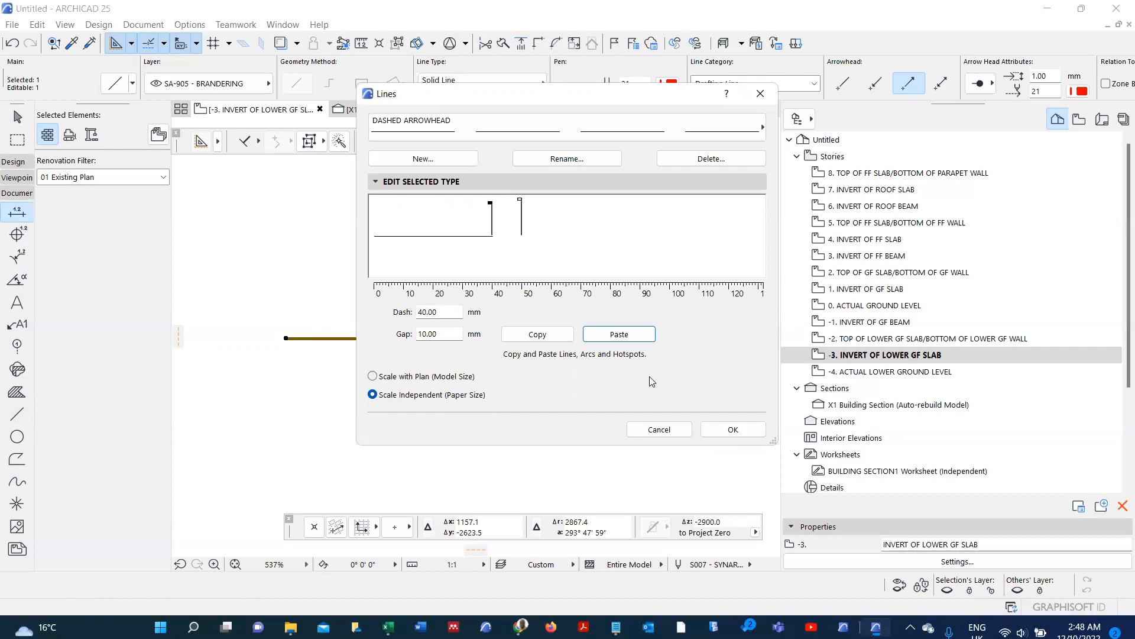
left_click(734, 429)
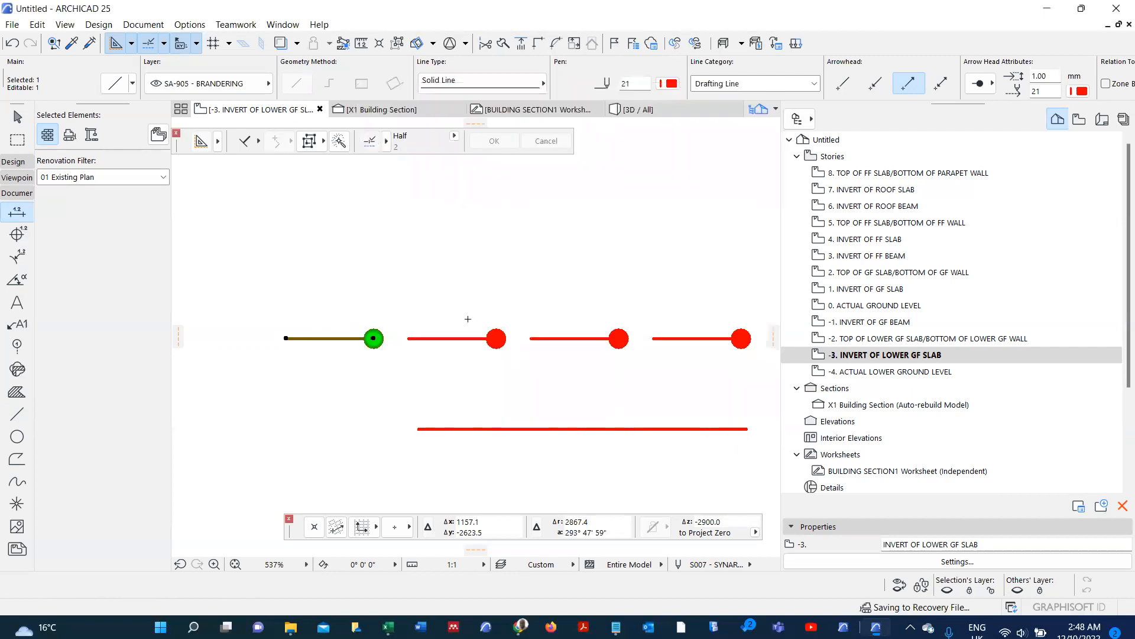
- Stretch the far end of the DASHED ARROWHEAD line horizontally, well past the end of the dot-ended row
scroll(429, 346, "down", 5)
left_click(520, 379)
left_click(554, 378)
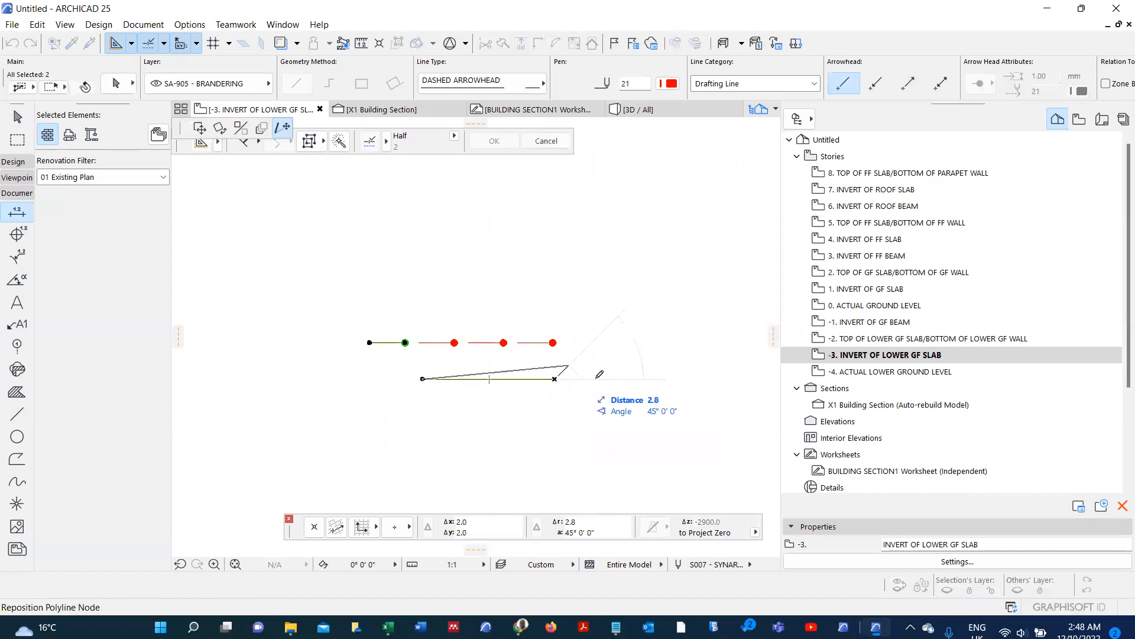
left_click(710, 378)
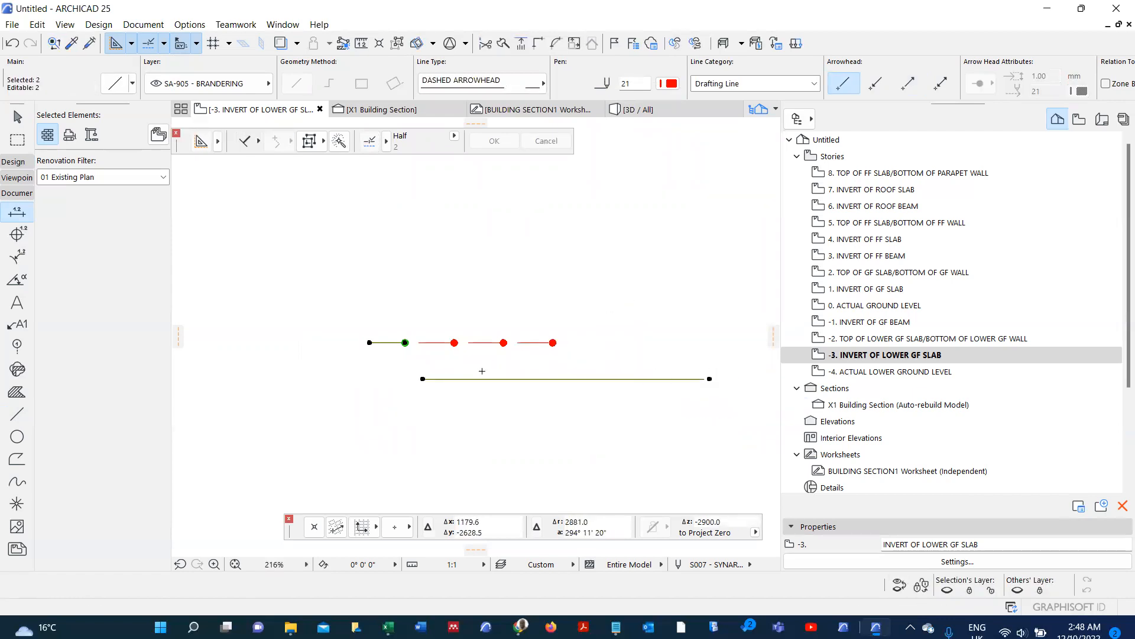
- Compare the stretched line with the dot-ended row up close and measure from the start of the first dot-ended line
scroll(706, 379, "up", 4)
scroll(696, 376, "down", 3)
scroll(558, 352, "up", 2)
scroll(343, 348, "down", 3)
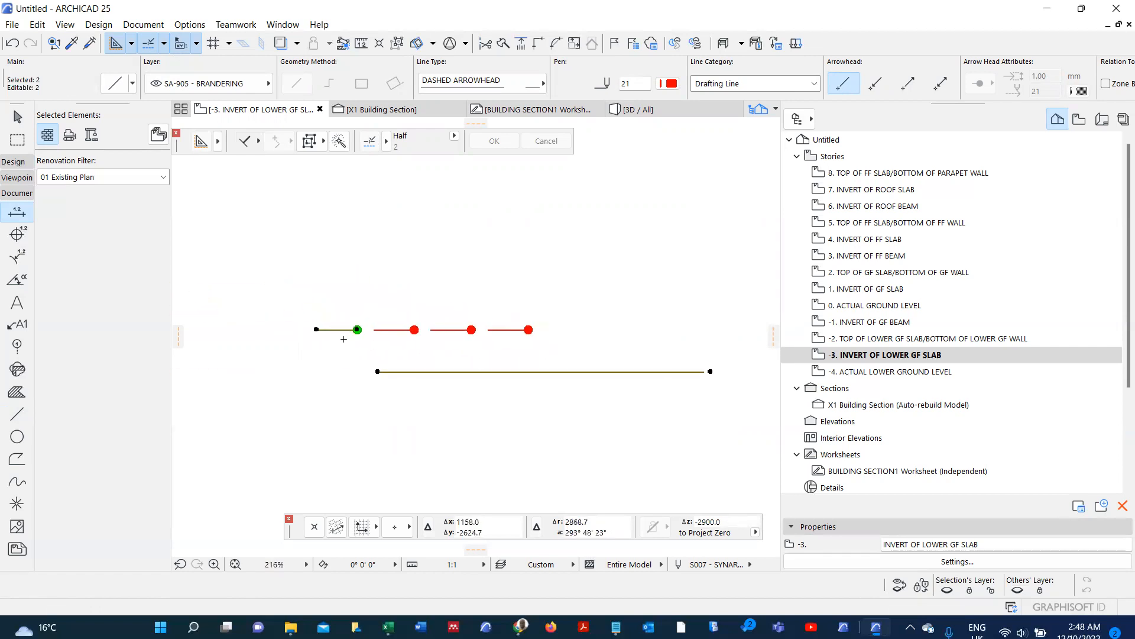
scroll(342, 339, "up", 3)
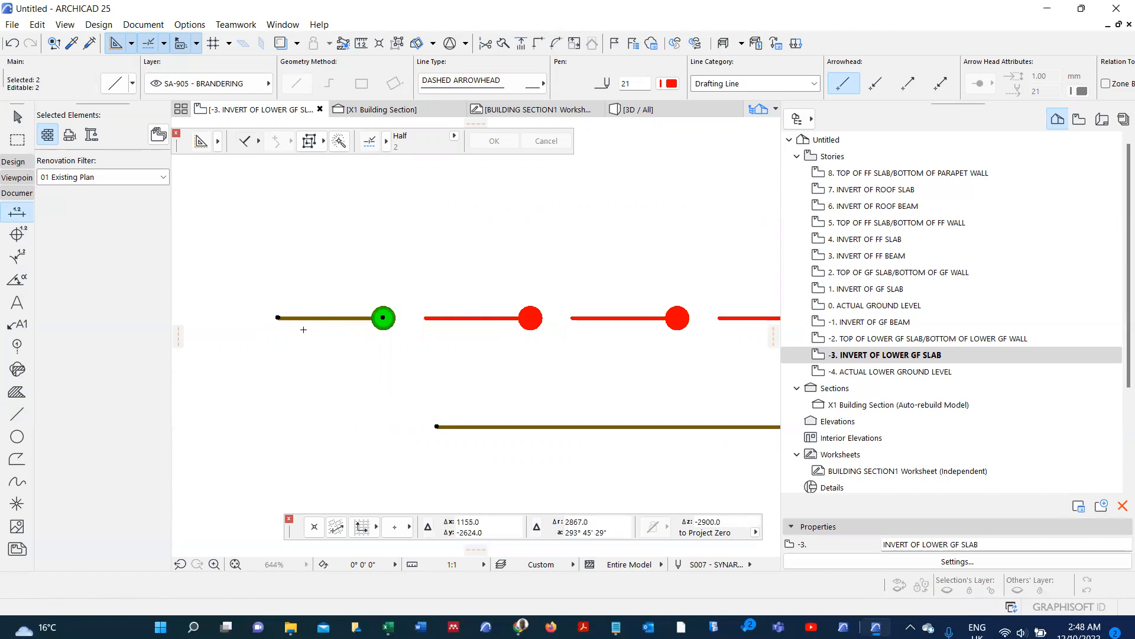
left_click(278, 317)
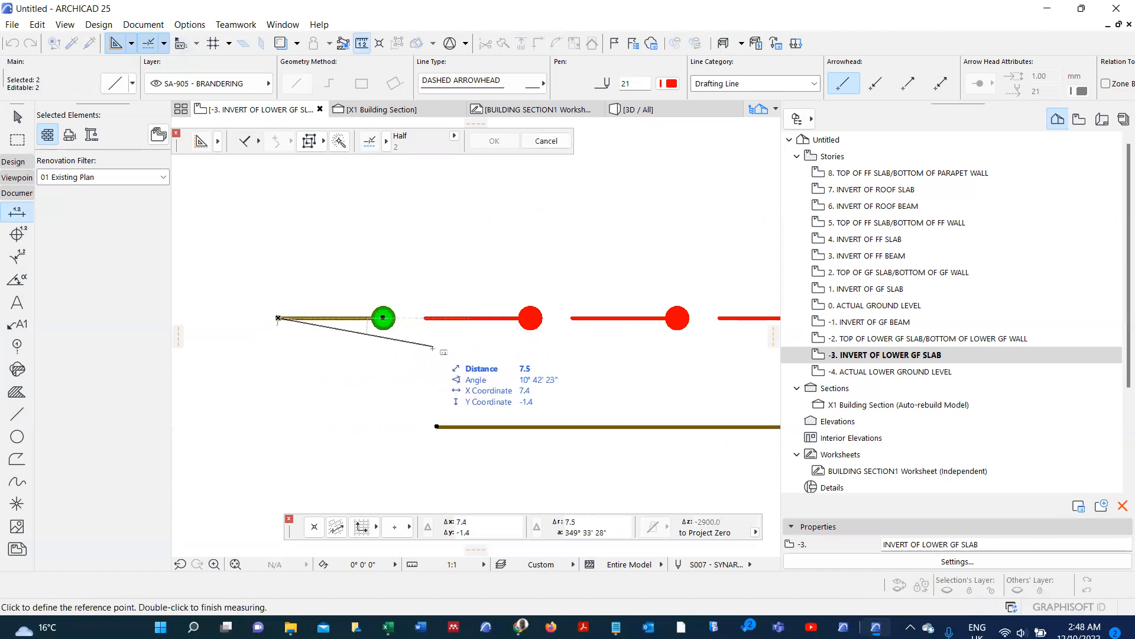
key("Escape")
key("Escape")
- Select the DASHED ARROWHEAD line and bring up its line type for editing in the line attributes
scroll(432, 364, "down", 3)
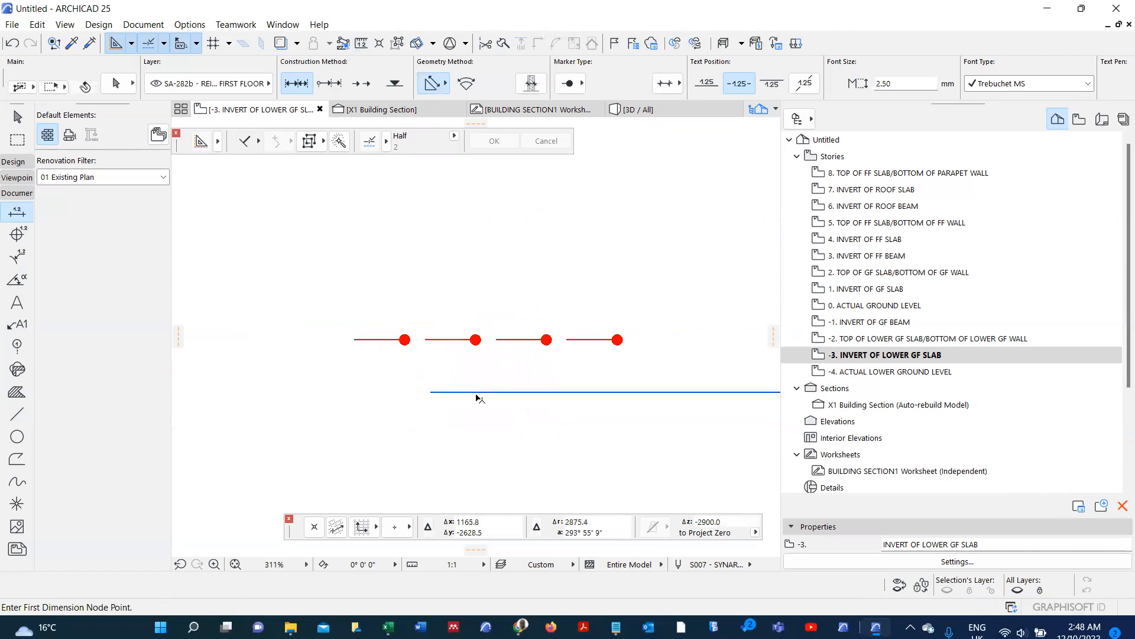
left_click(477, 394, "shift")
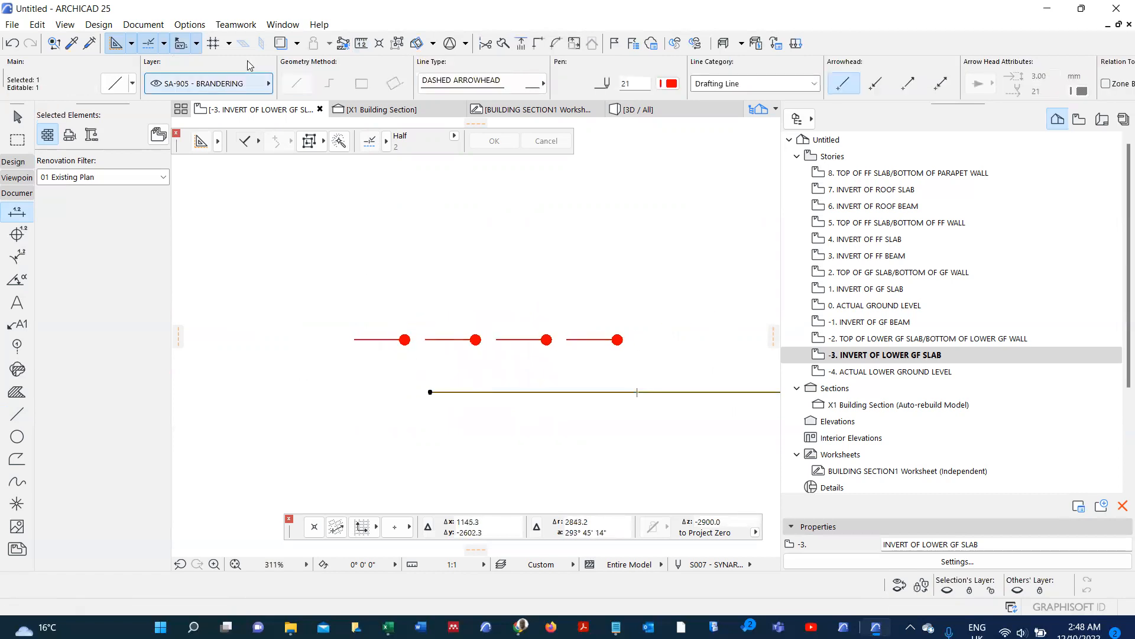
left_click(190, 25)
mouse_move(243, 43)
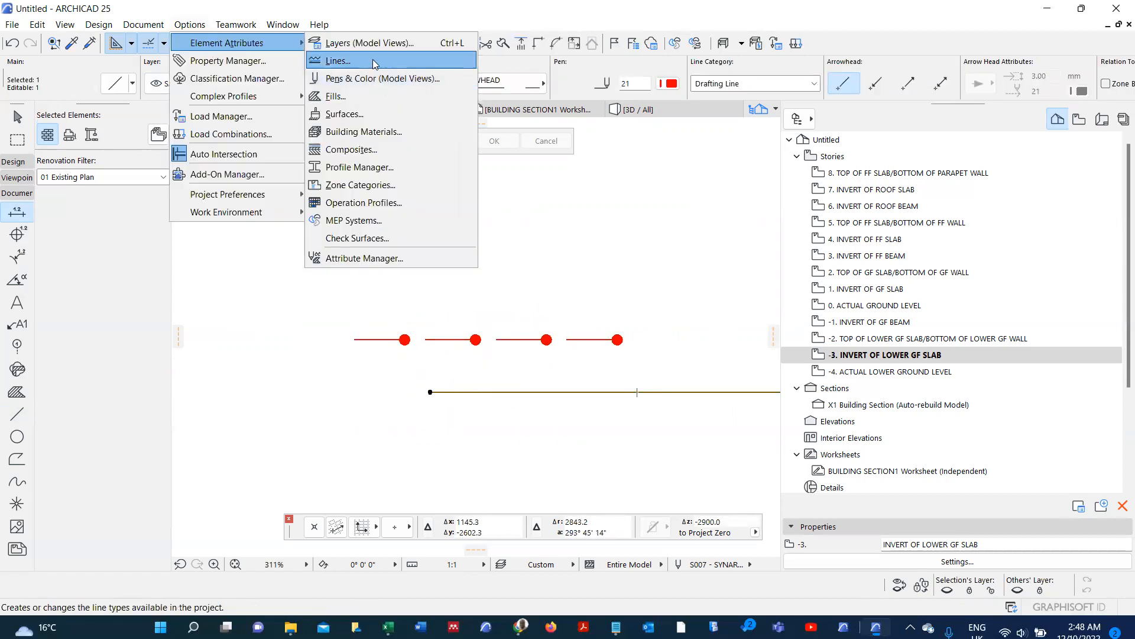
key("Return")
left_click(449, 129)
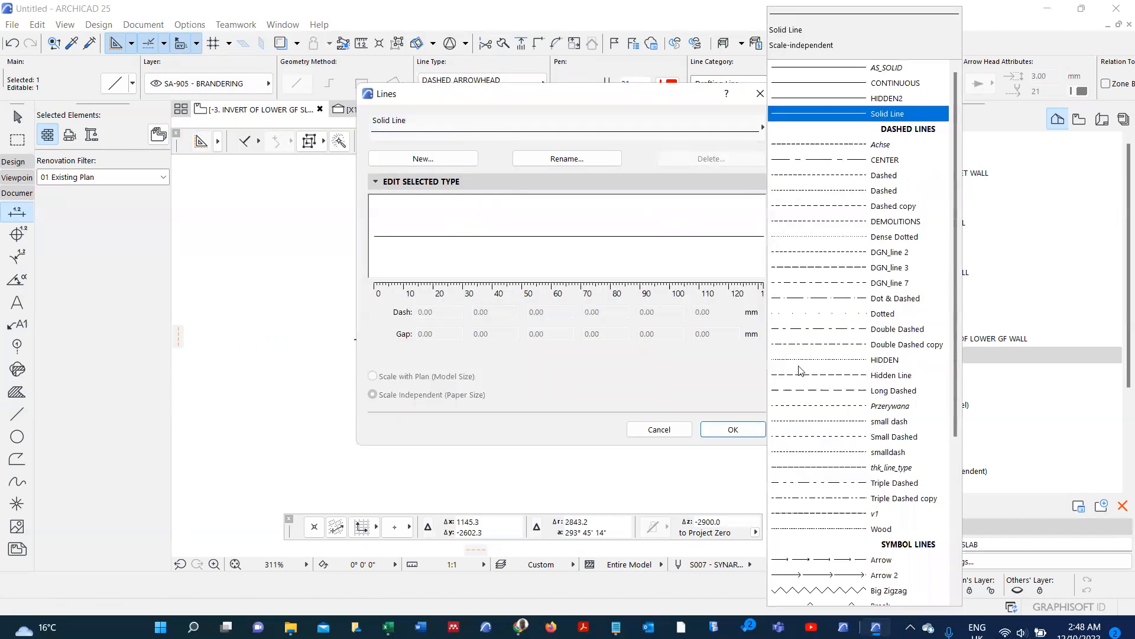
scroll(878, 518, "down", 2)
left_click(881, 572)
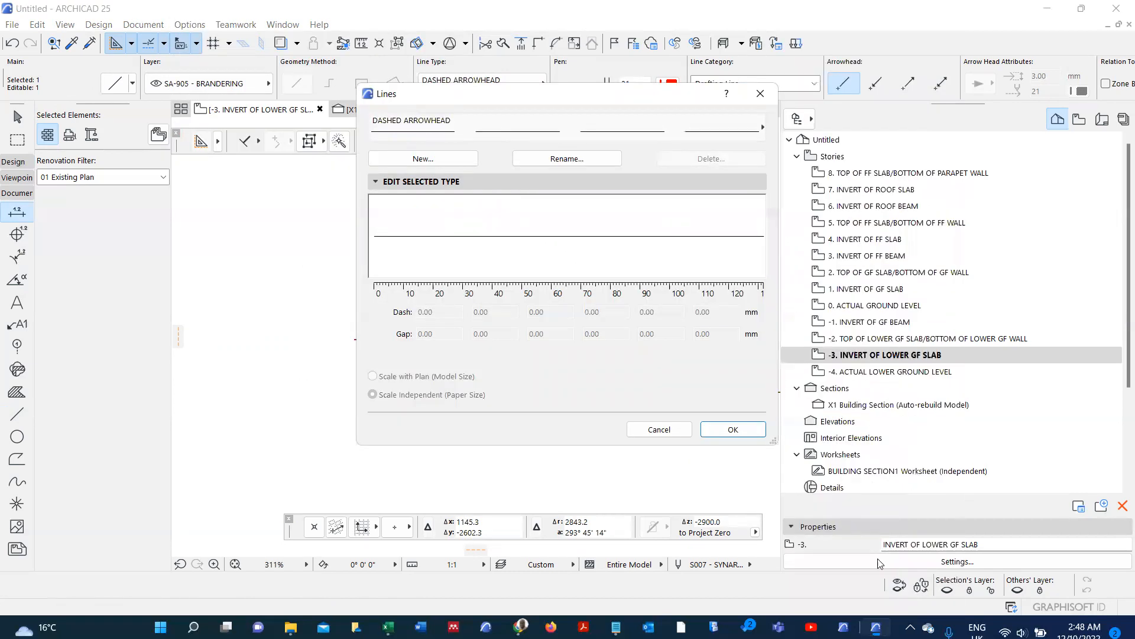
- Set the DASHED ARROWHEAD dash to 5 mm and gap to 2 mm, and accept the line settings
left_click(432, 312)
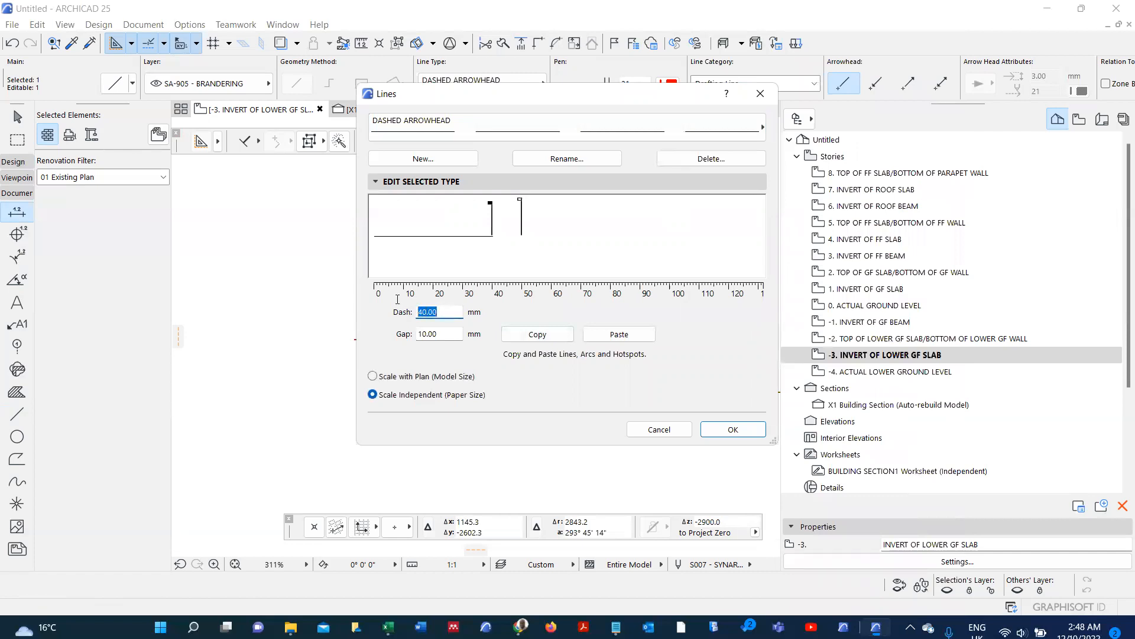
type("5")
left_click(440, 333)
double_click(440, 333)
type("2")
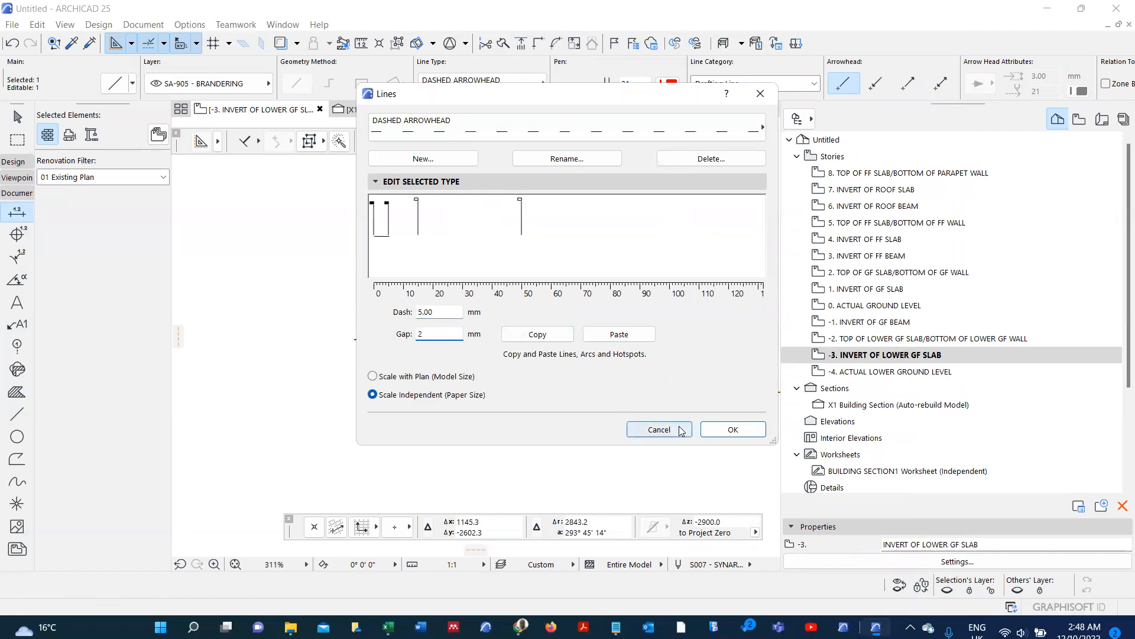
left_click(726, 432)
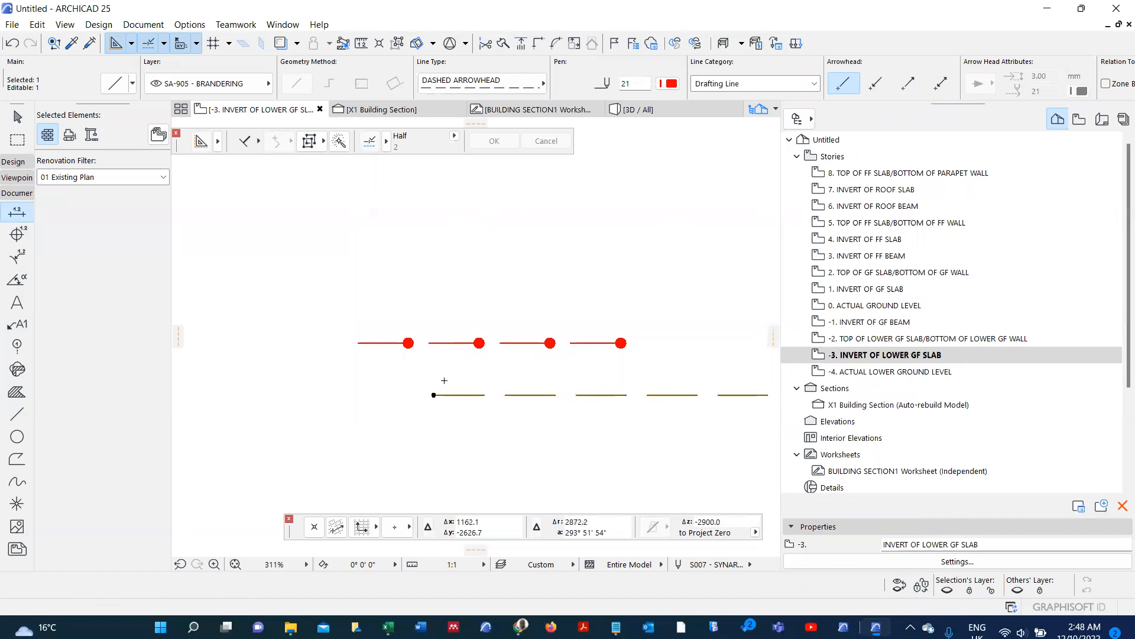
- Move the DASHED ARROWHEAD line horizontally so its start aligns beneath the start of the dot-ended row, and deselect it
key("ctrl+d")
left_click(434, 394)
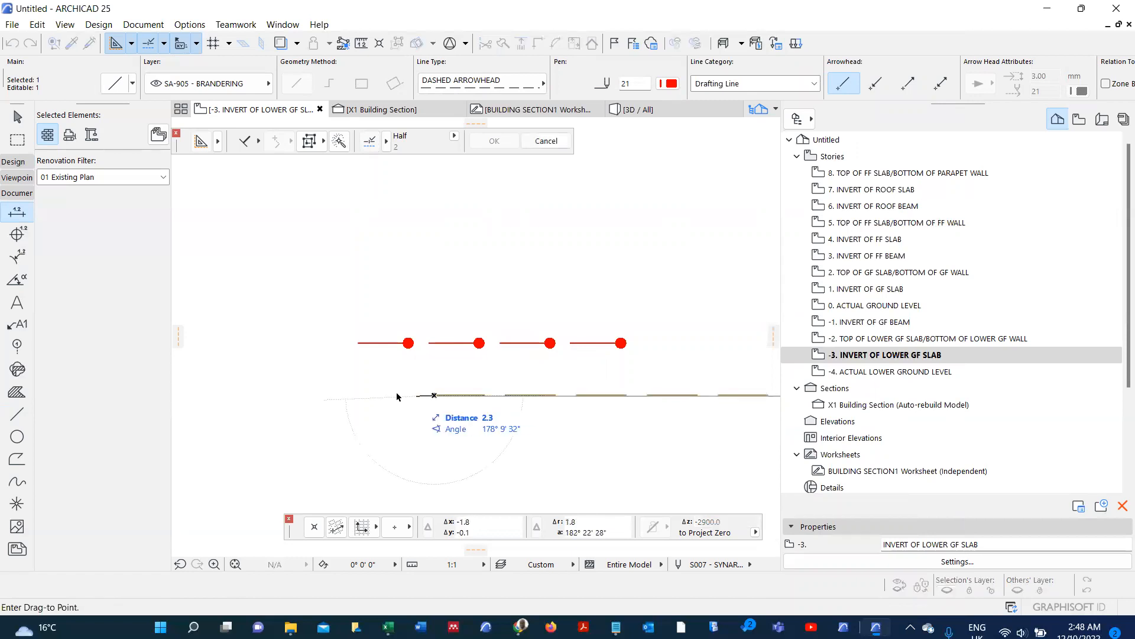
left_click(361, 349)
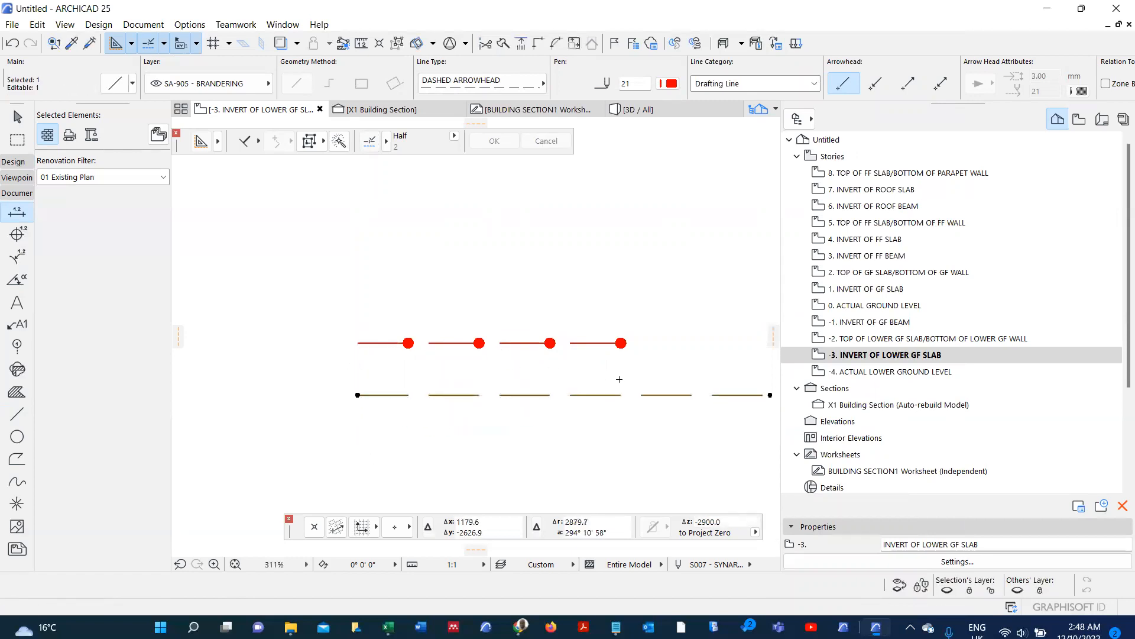
key("Escape")
scroll(591, 377, "down", 2)
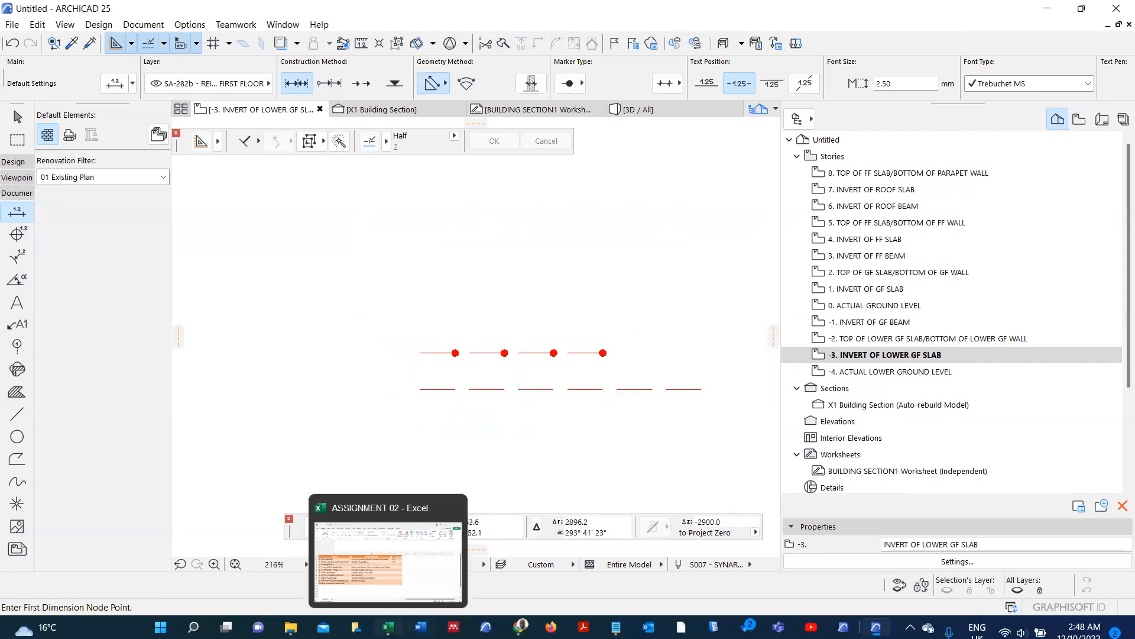
- Switch to the ASSIGNMENT 02 workbook in Excel and mark the Creating Lines activity as YES in the Done column
left_click(388, 627)
left_click(609, 326)
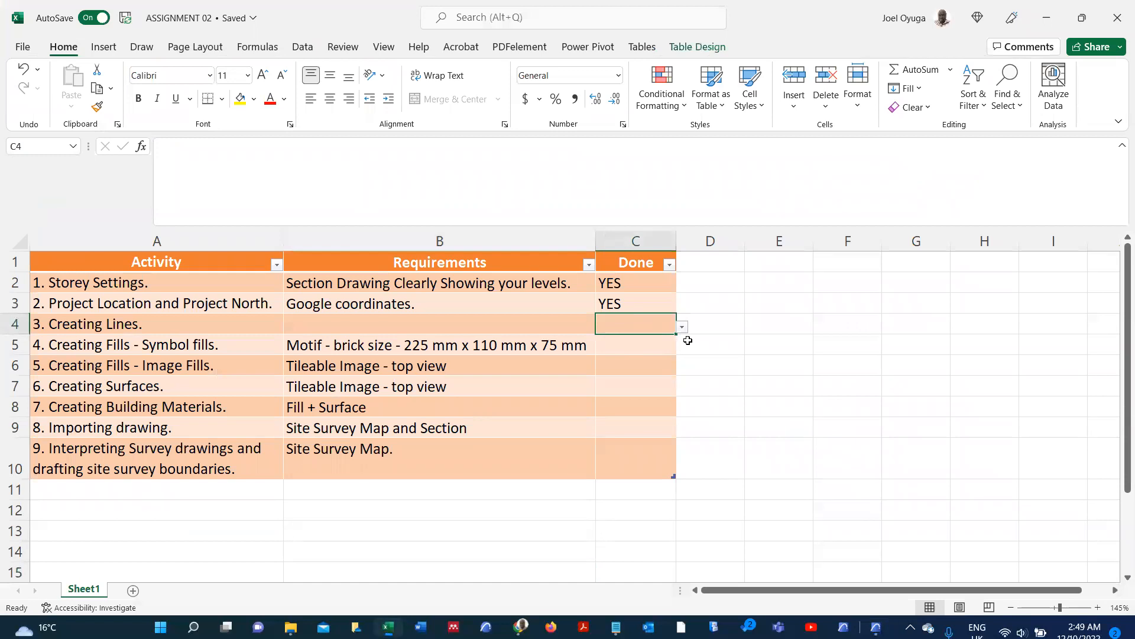
left_click(682, 327)
left_click(648, 339)
left_click(637, 379)
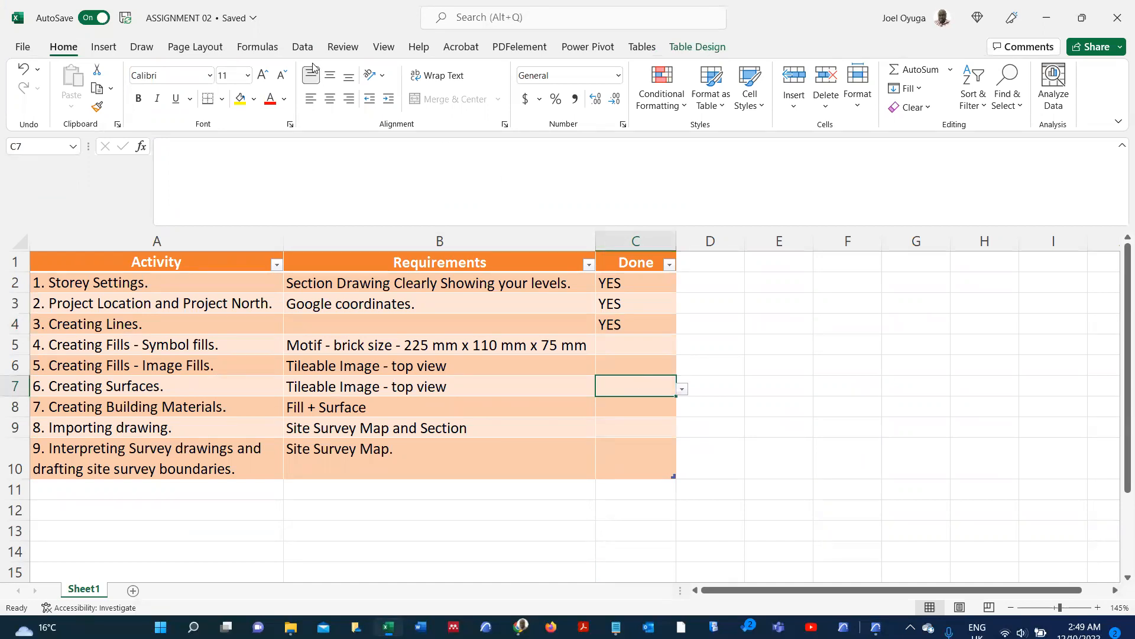
- Switch back to ARCHICAD and activate the Line tool on the lower GF slab plan
key("alt+Tab")
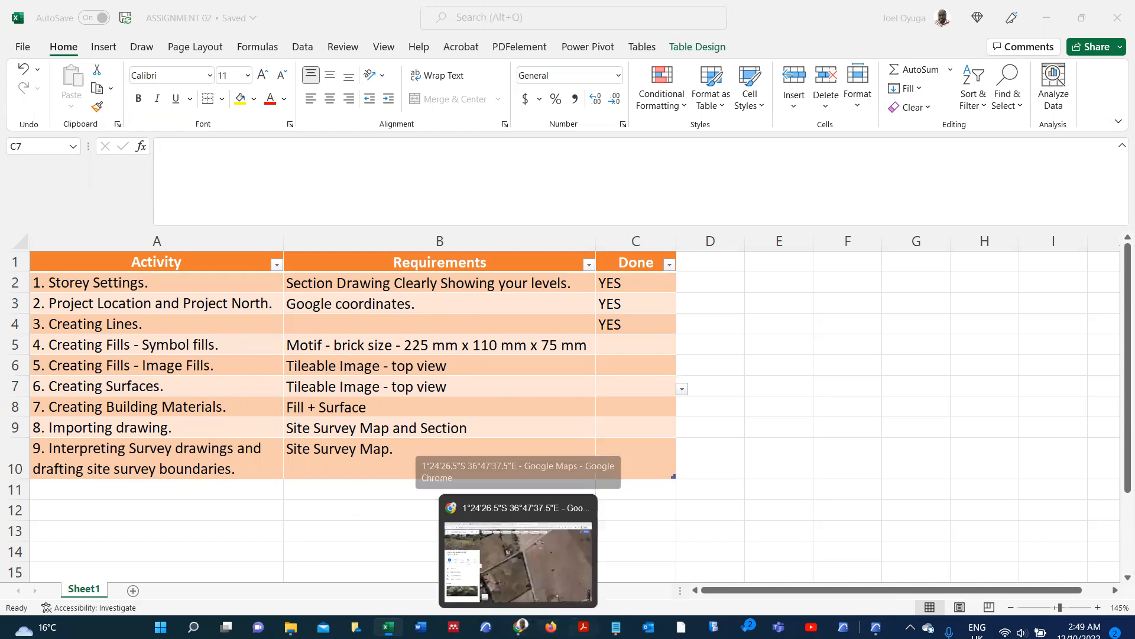
left_click(876, 627)
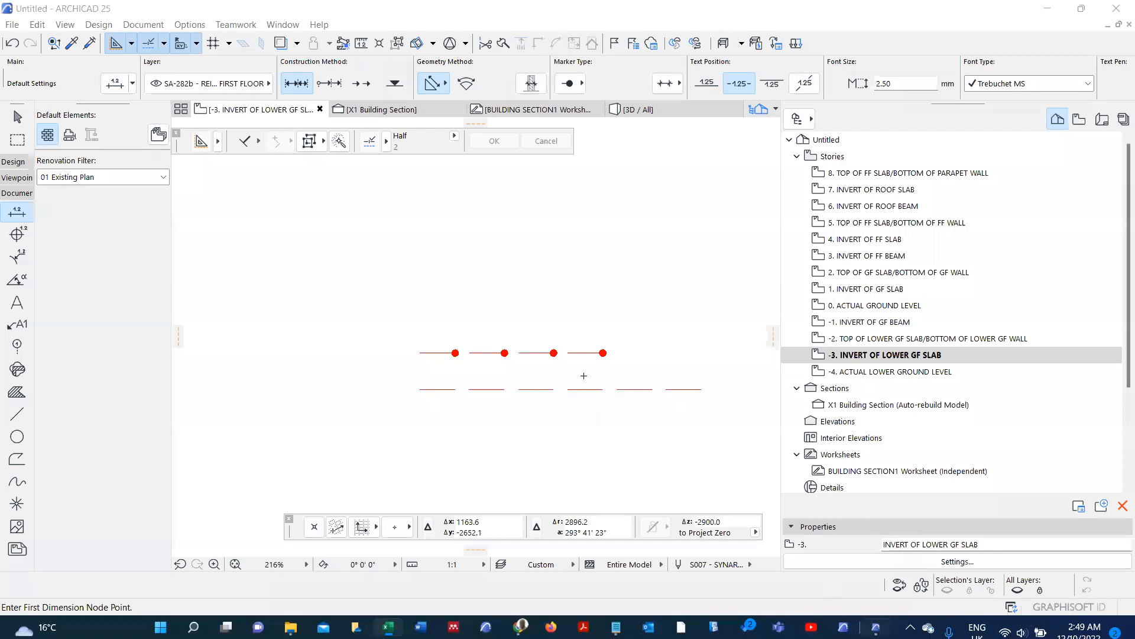
scroll(436, 304, "down", 2)
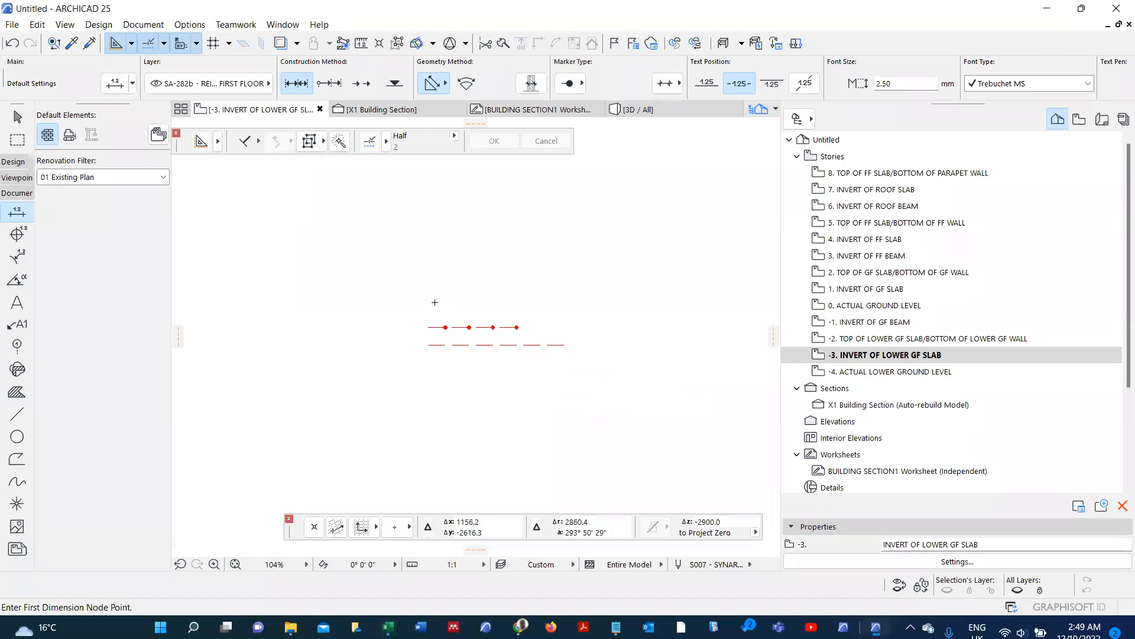
left_click(17, 415)
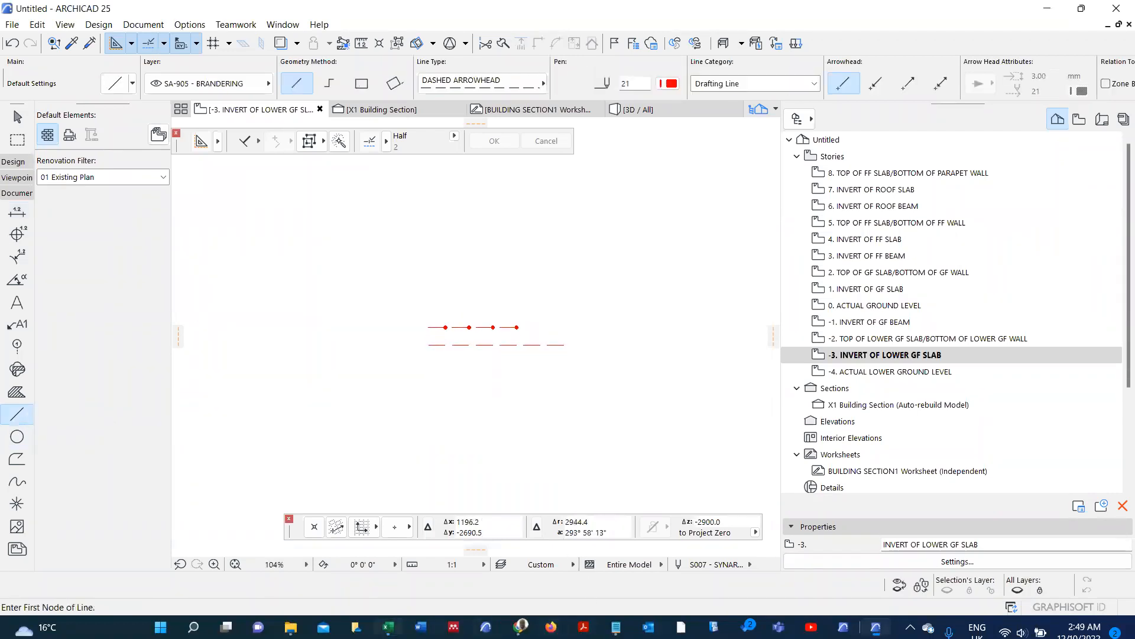
- Check the brick size required for symbol fills in the workbook, and set the Line tool to Solid Line with pen 1
key("alt+Tab")
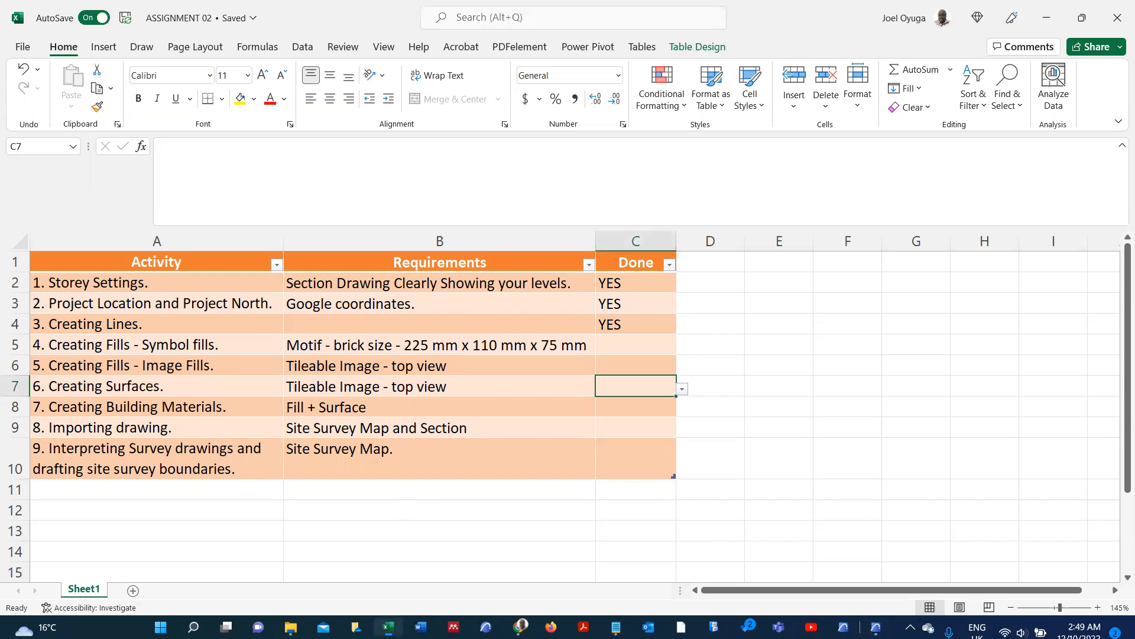
left_click(389, 627)
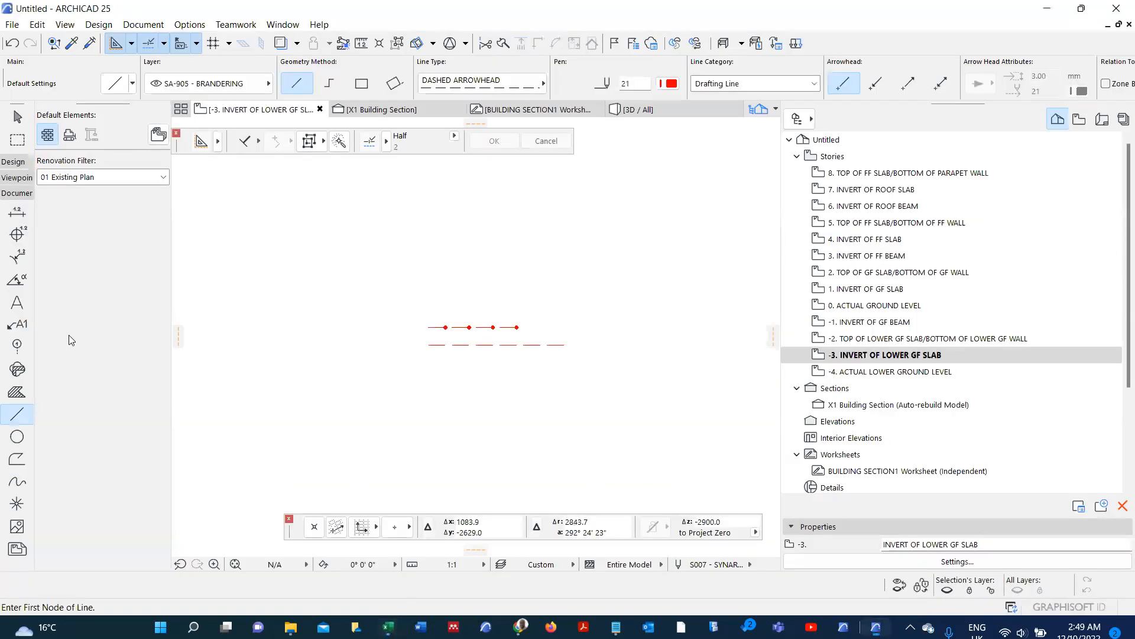
left_click(468, 83)
scroll(616, 76, "up", 10)
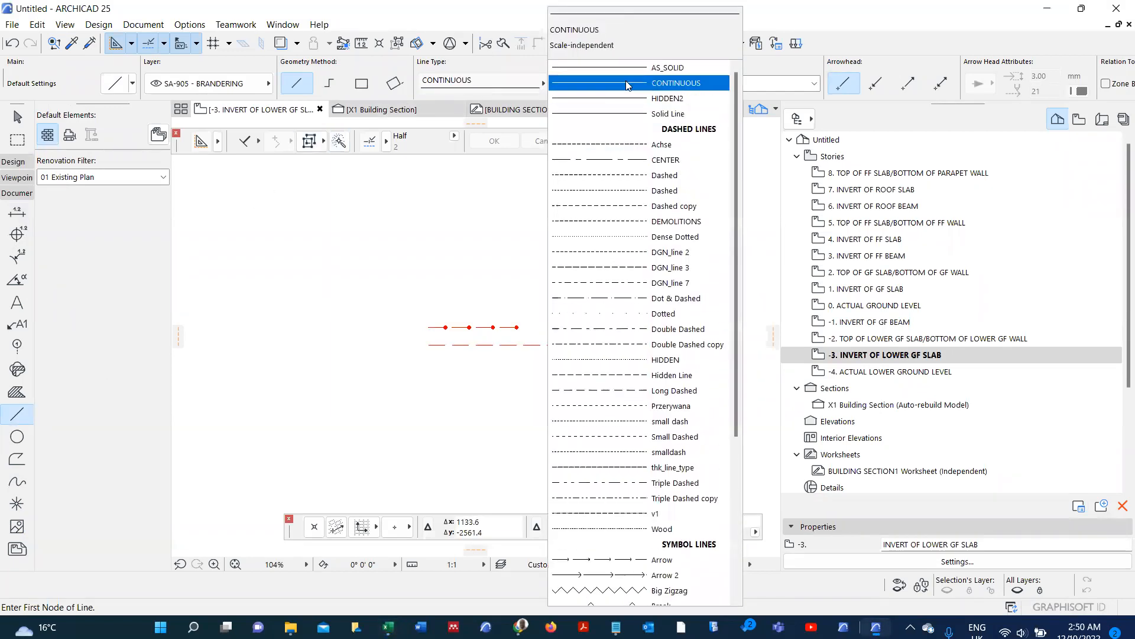
left_click(632, 114)
left_click(660, 83)
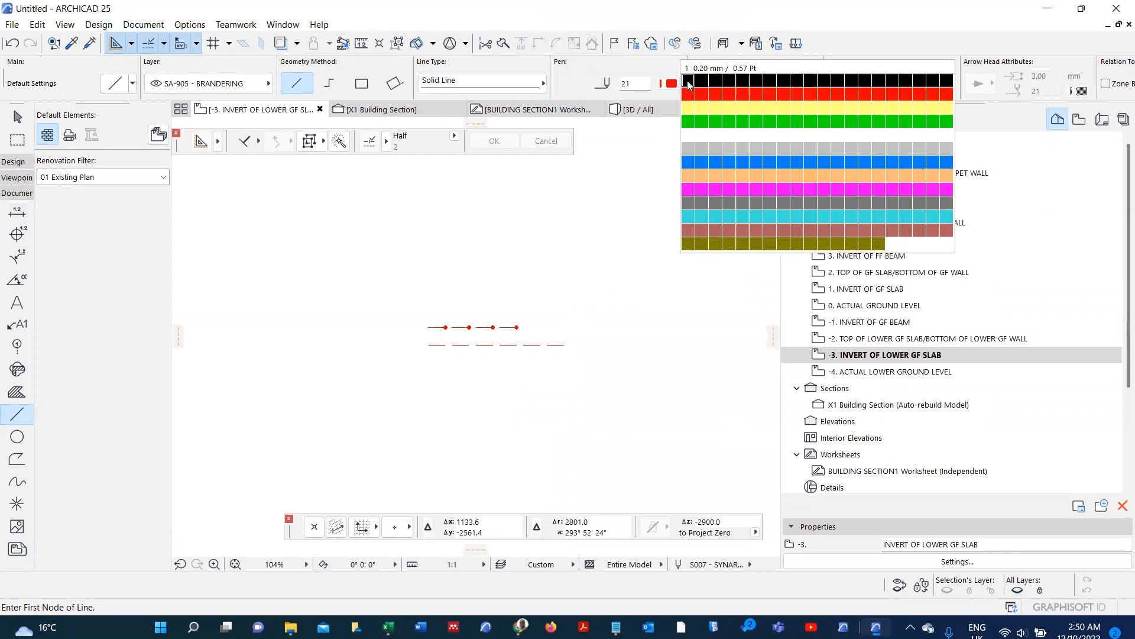
left_click(686, 78)
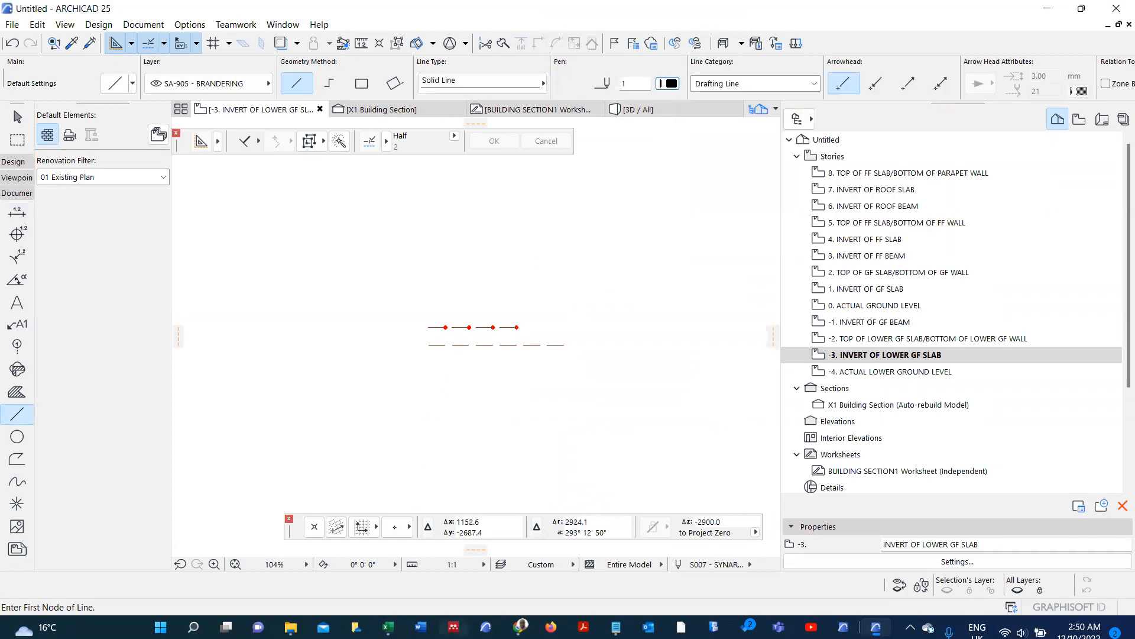
left_click(388, 627)
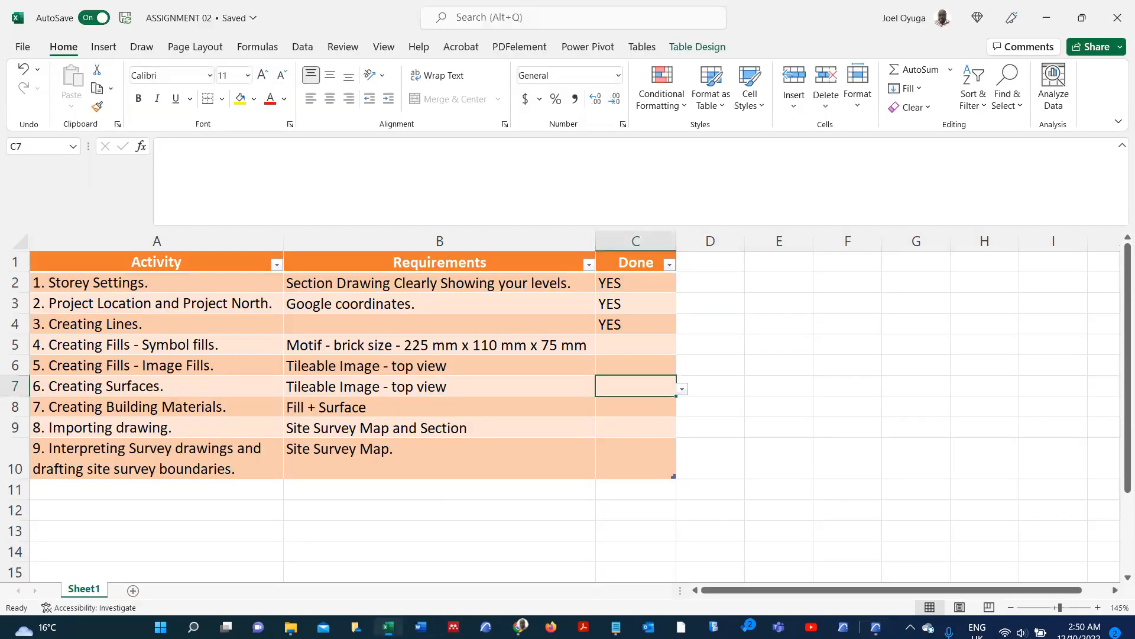
key("alt+Tab")
left_click(427, 385)
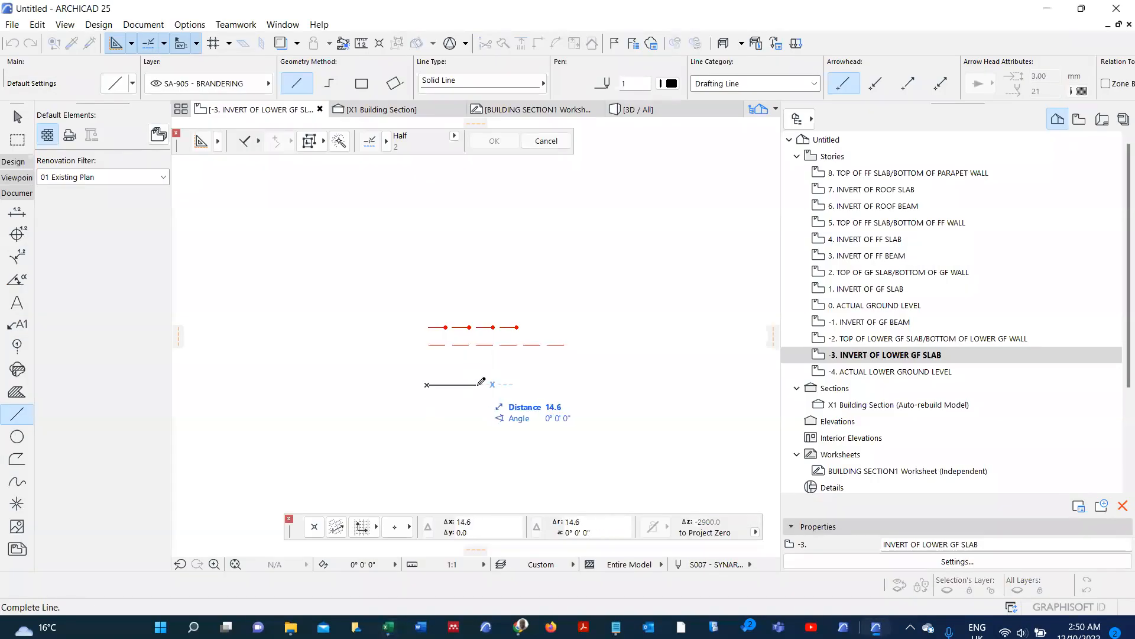
type("225")
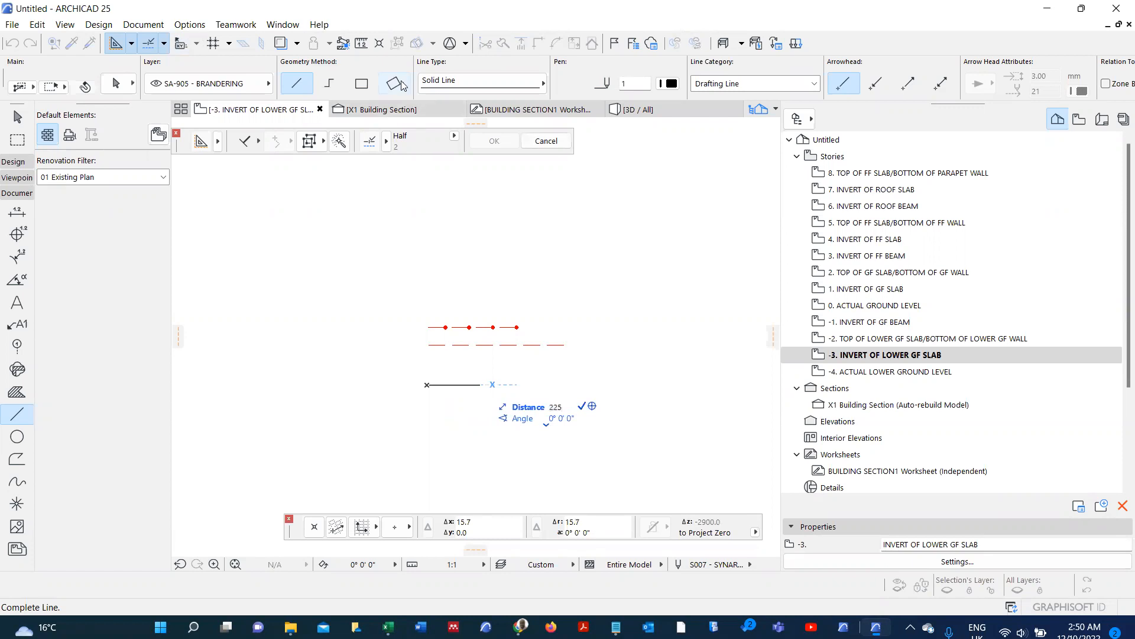
key("Return")
type("22")
key("Return")
scroll(454, 385, "down", 5)
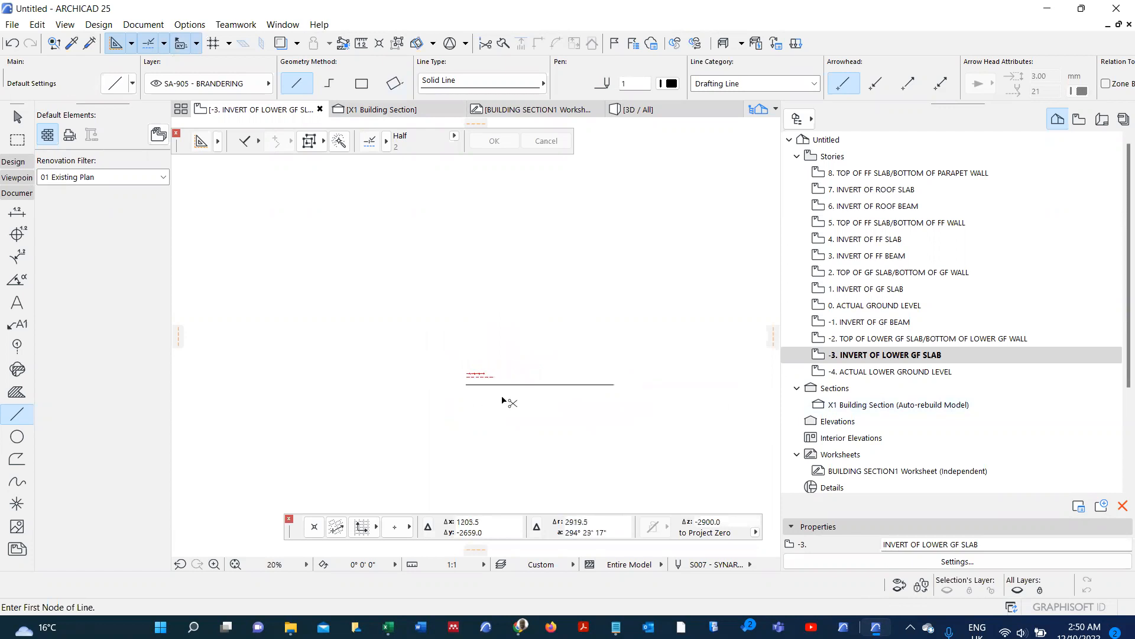
key("ctrl+z")
- Set the plan's drawing scale to 1:10
left_click(485, 567)
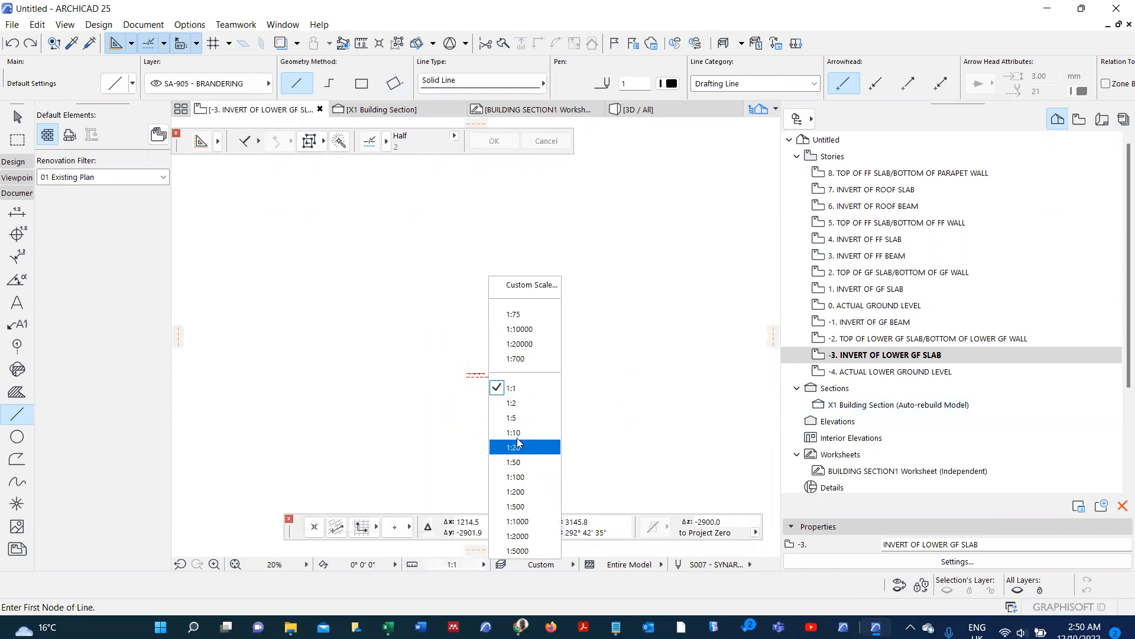
left_click(513, 433)
scroll(497, 349, "up", 3)
scroll(505, 357, "up", 10)
- Draw a horizontal brick outline 225 mm long and 75 mm high below the custom lines with the rotated rectangle geometry
left_click(386, 312)
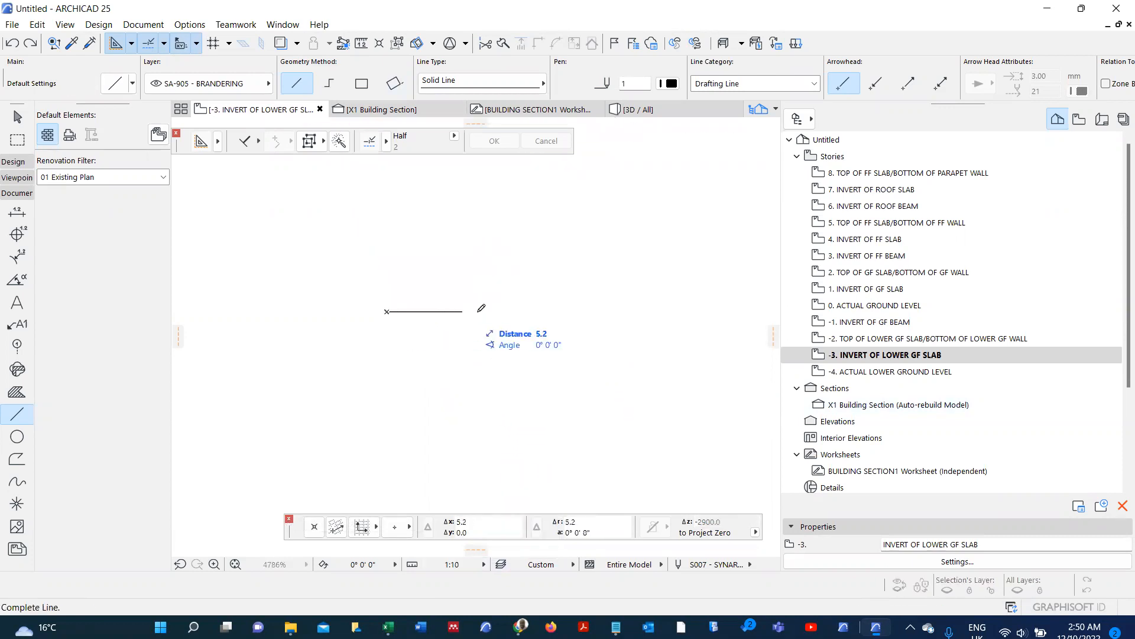
left_click(394, 84)
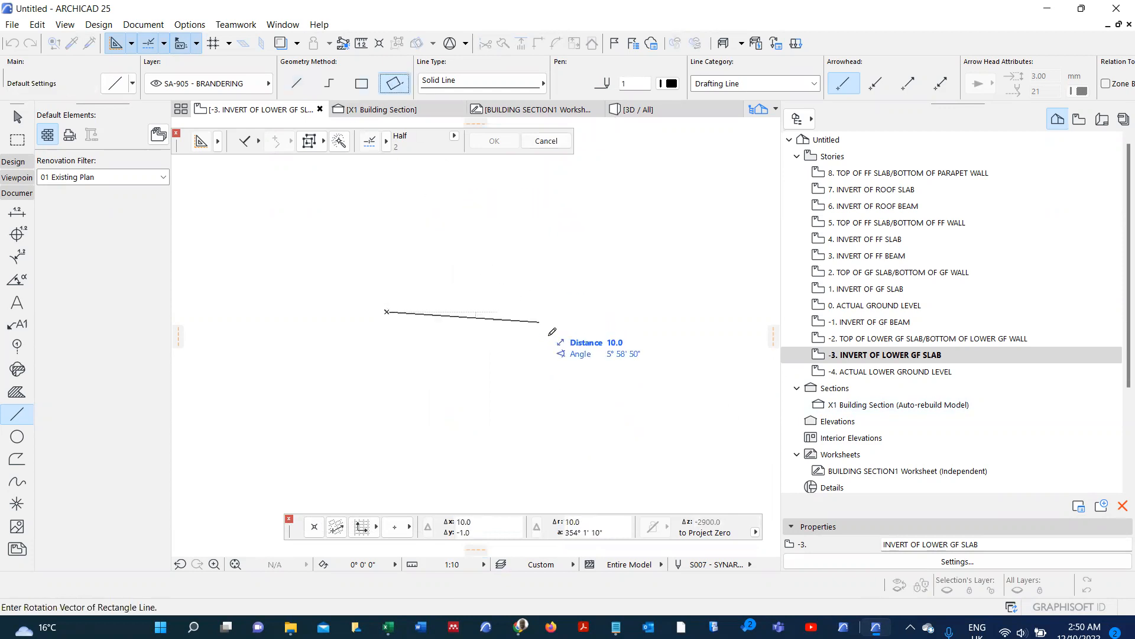
type("22")
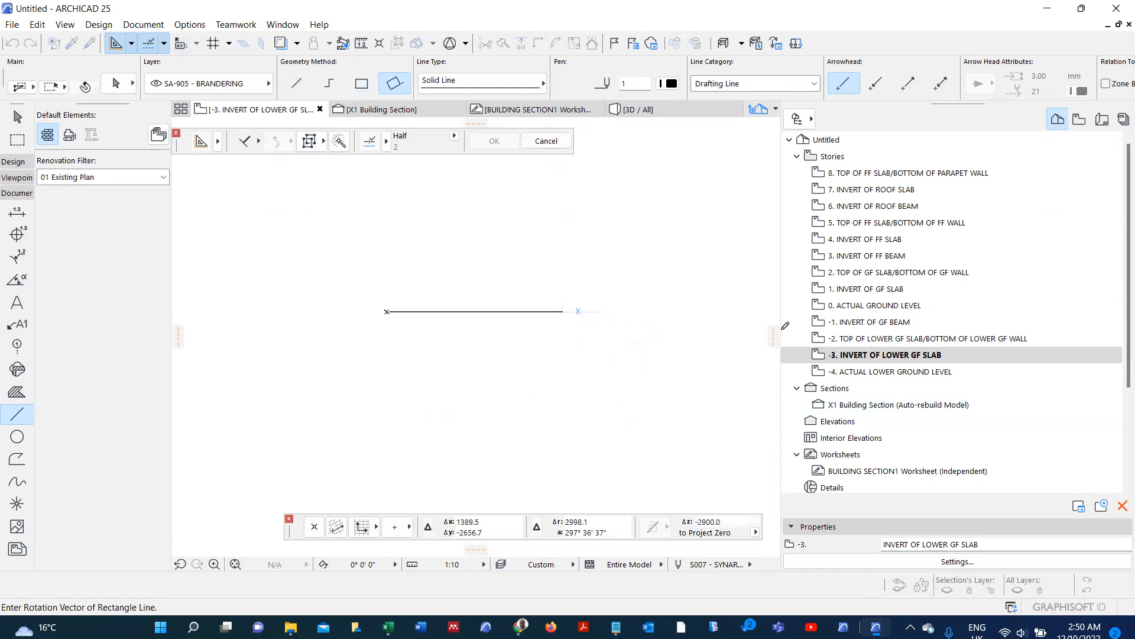
key("Return")
type("7")
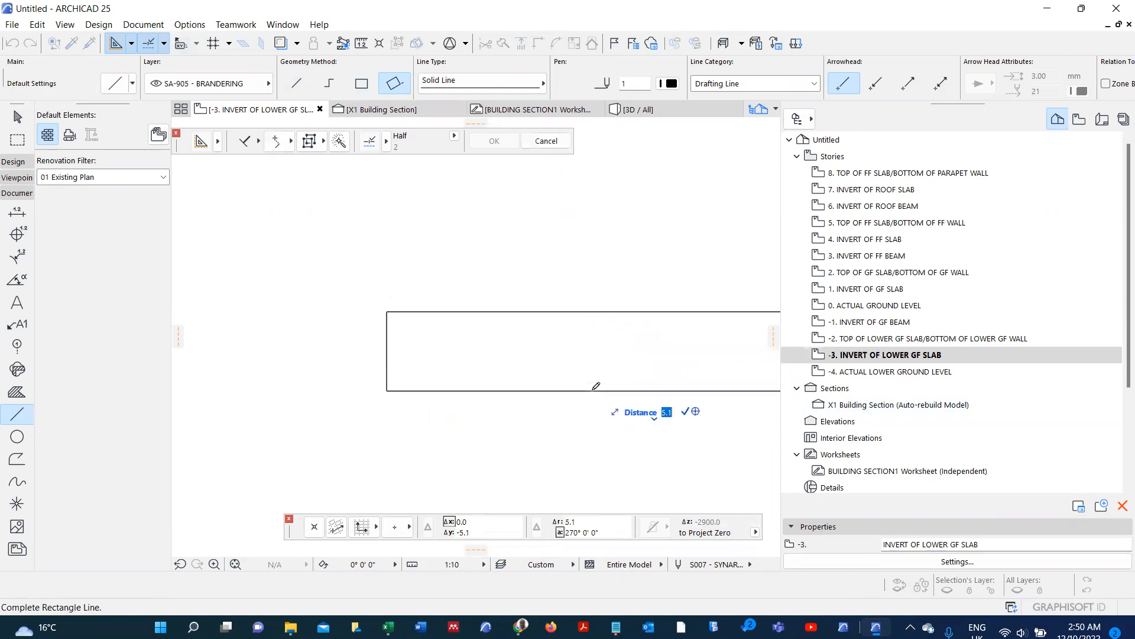
type("5")
key("Return")
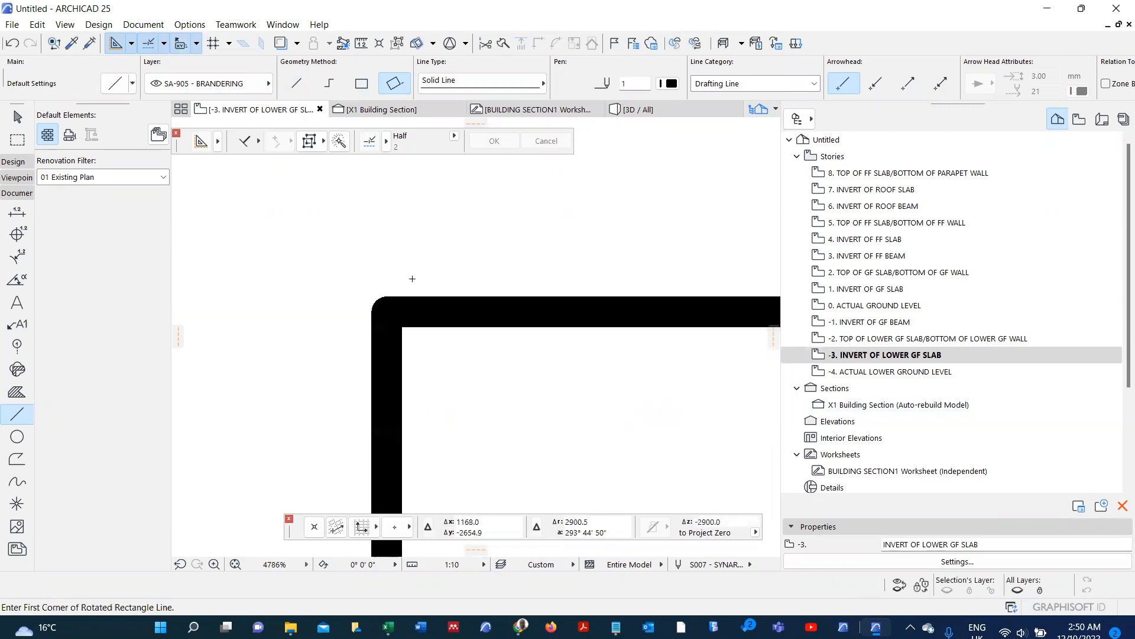
- Select the brick outline and drag a copy of it 240 mm horizontally to form the second brick
scroll(423, 287, "down", 6)
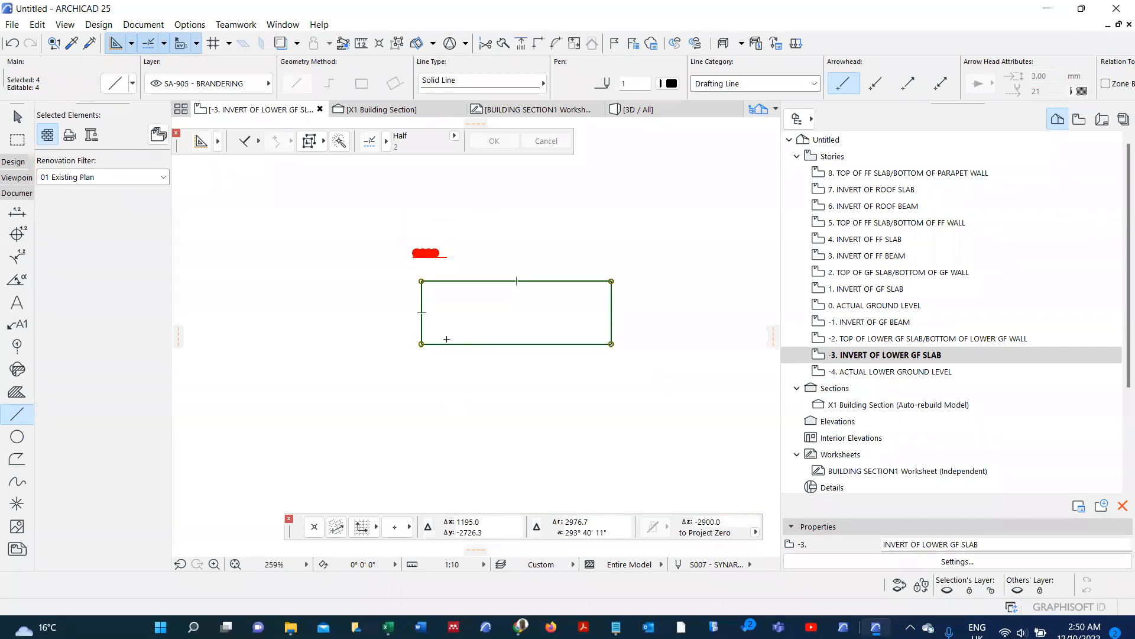
key("ctrl+alt+d")
left_click(421, 344)
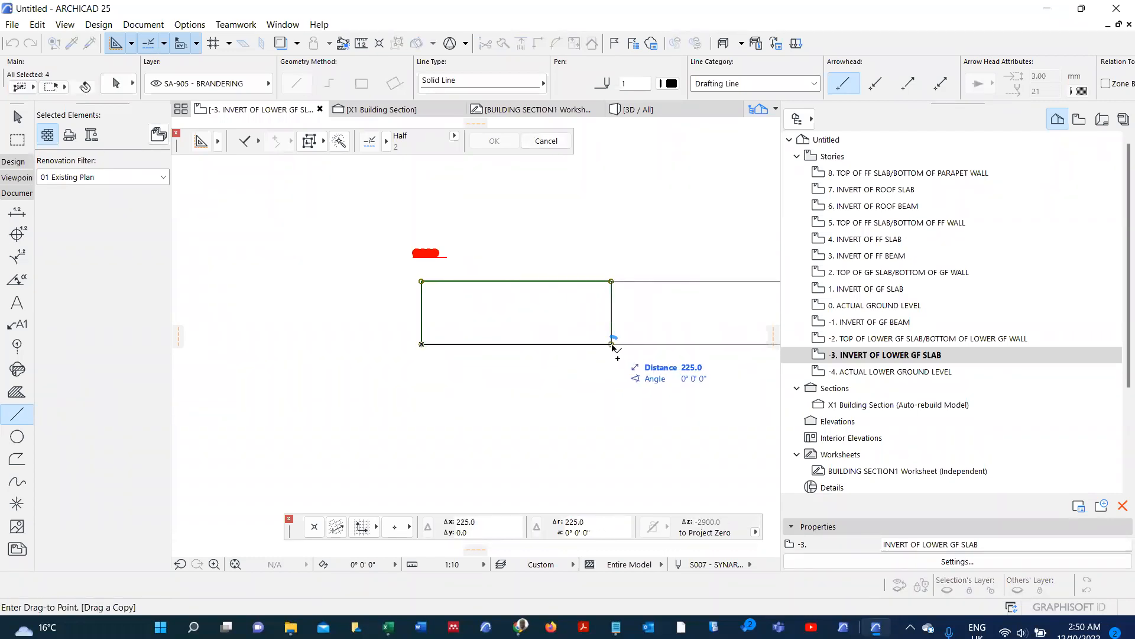
key("Tab")
type("2400")
key("Return")
scroll(475, 322, "down", 2)
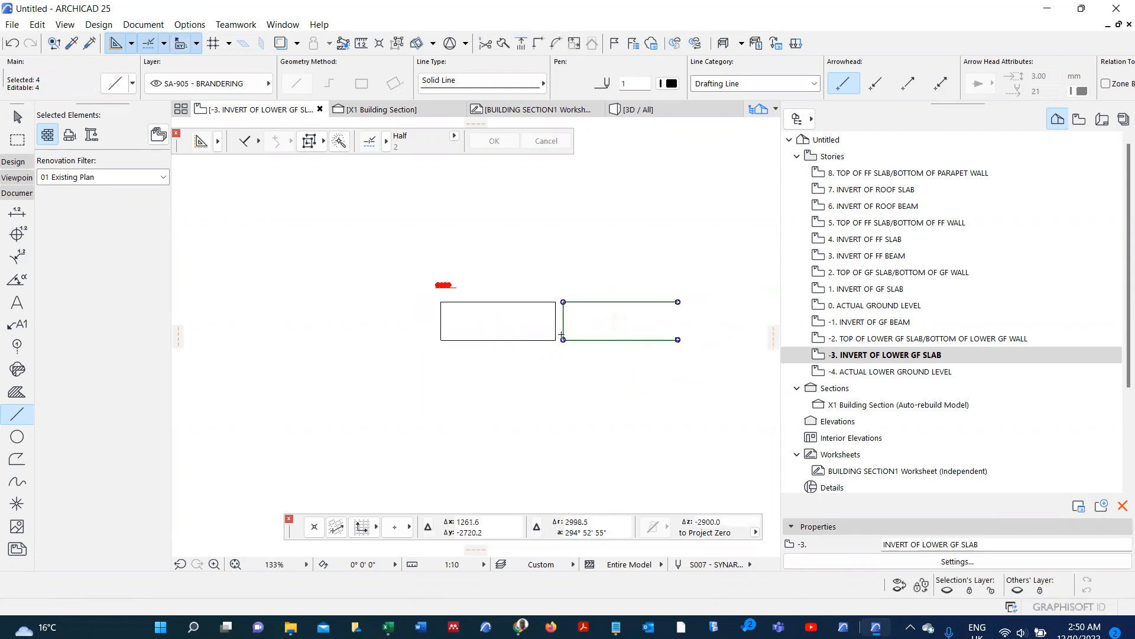
- Multiply the second brick horizontally in Spread mode at 240 mm spacing to add two more bricks to the row
scroll(565, 334, "up", 5)
scroll(564, 334, "up", 1)
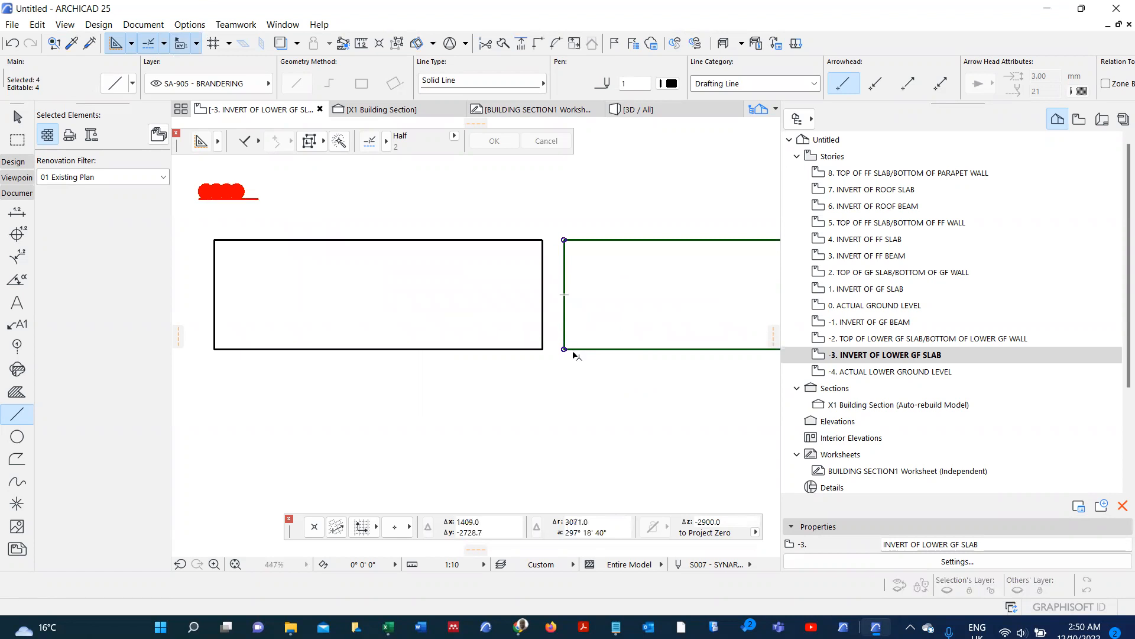
scroll(493, 320, "down", 1)
scroll(494, 320, "down", 4)
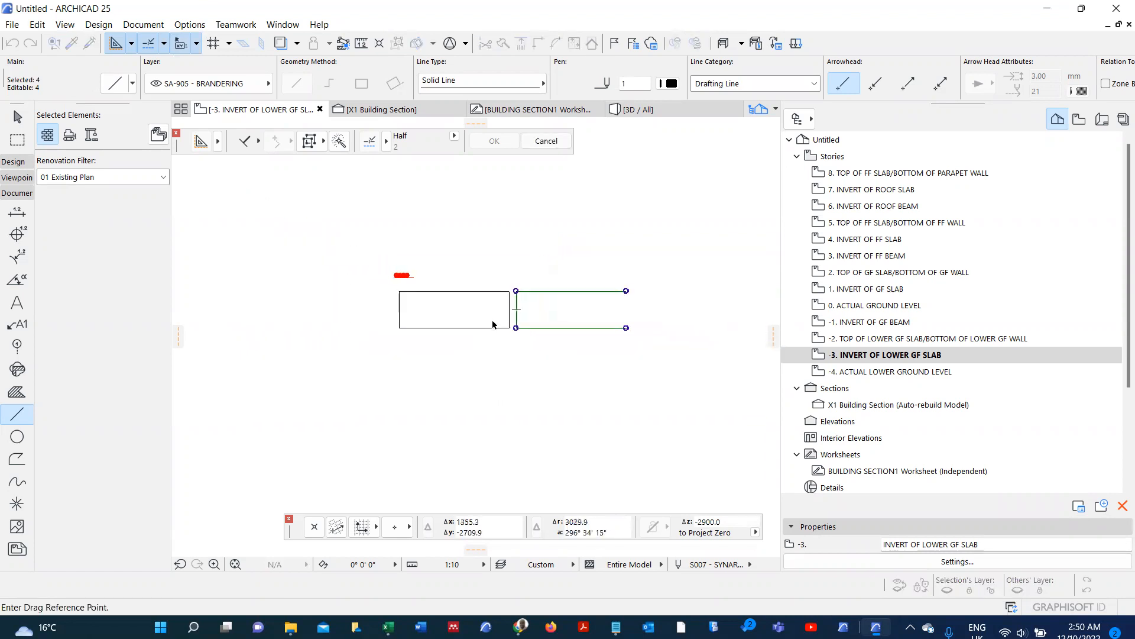
scroll(499, 344, "down", 2)
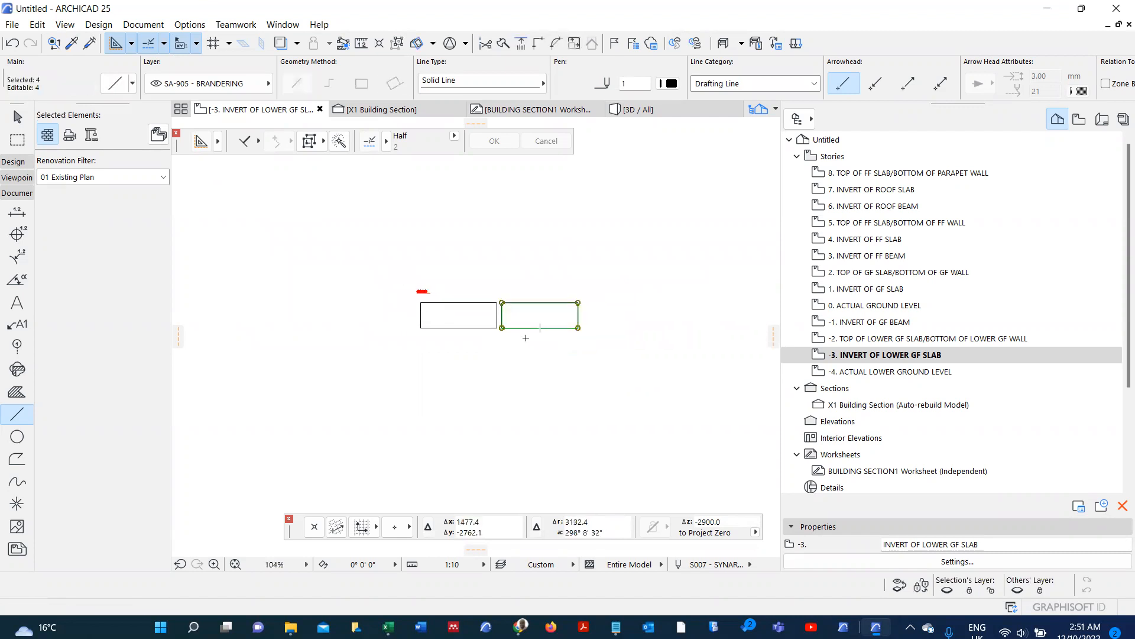
key("ctrl+u")
left_click_drag(543, 280, 523, 276)
type("230")
key("Return")
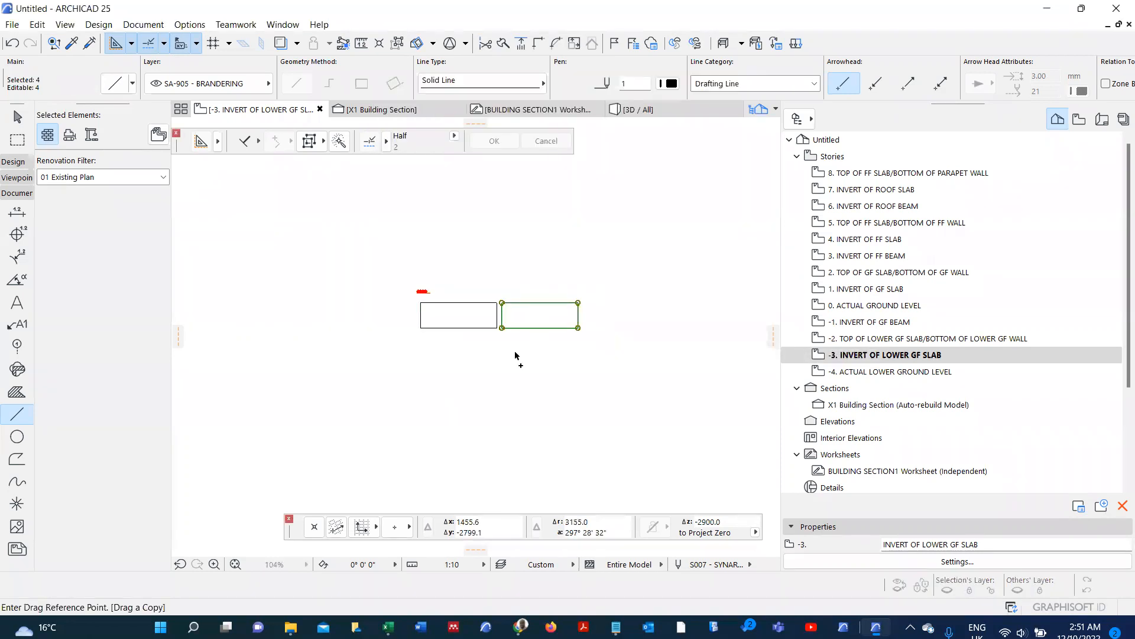
left_click(502, 327)
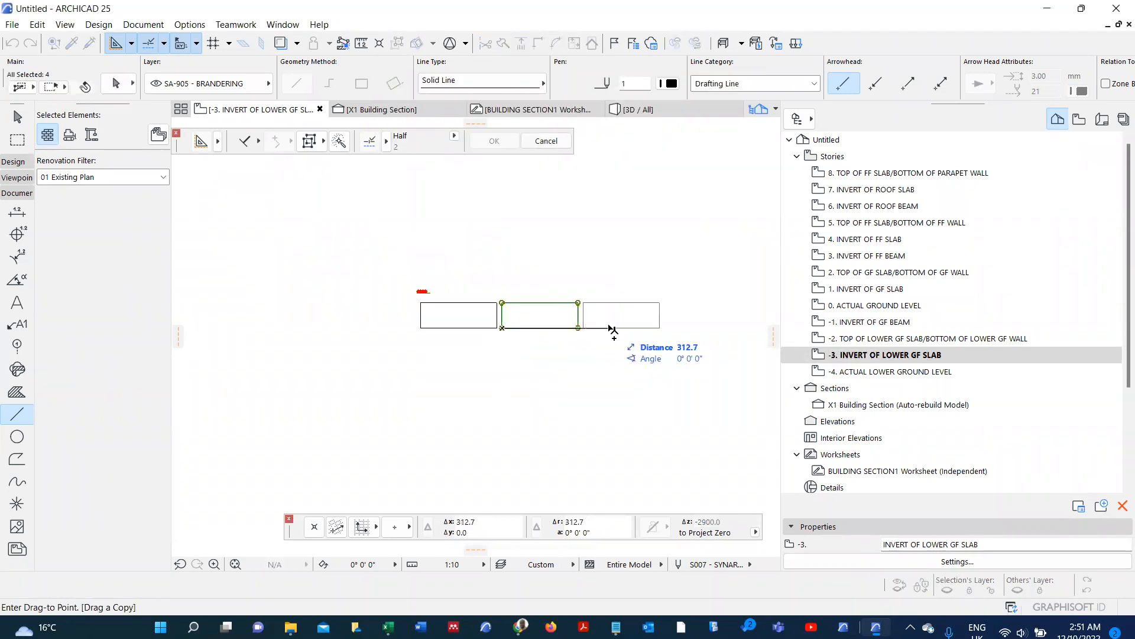
left_click(727, 330)
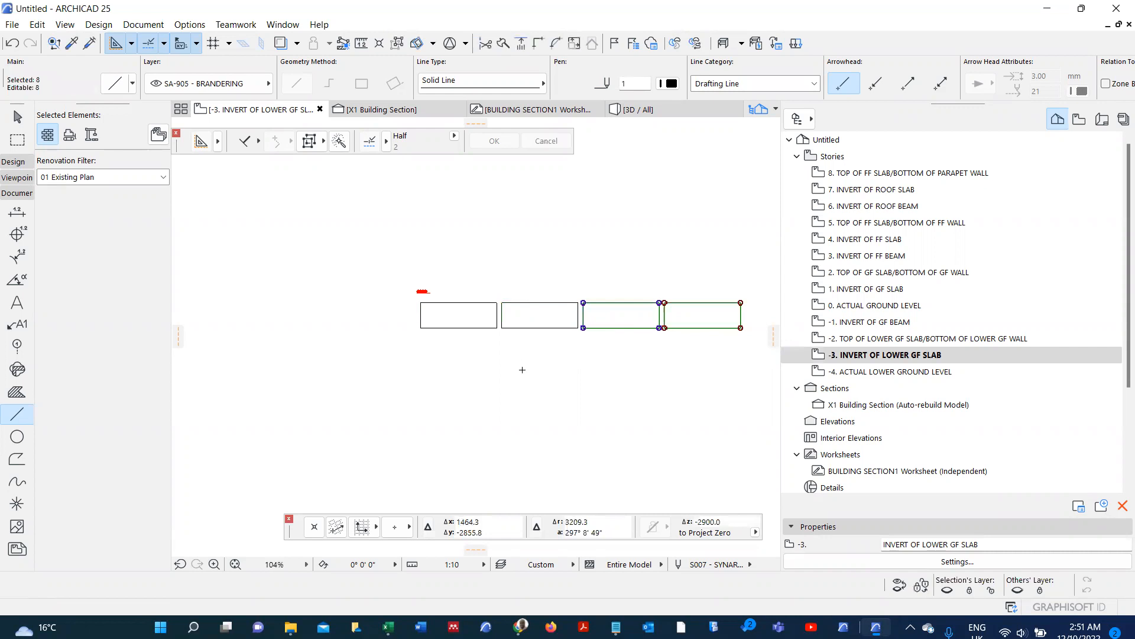
- Deselect the new bricks and remove the red custom line samples above the first brick
key("Escape")
left_click_drag(409, 285, 437, 297, "shift")
key("ctrl+d")
left_click(437, 299)
left_click(359, 319)
key("Delete")
- Select the first brick of the row and drag a copy of it 90 mm vertically upward
scroll(525, 334, "up", 3)
left_click(478, 326, "shift")
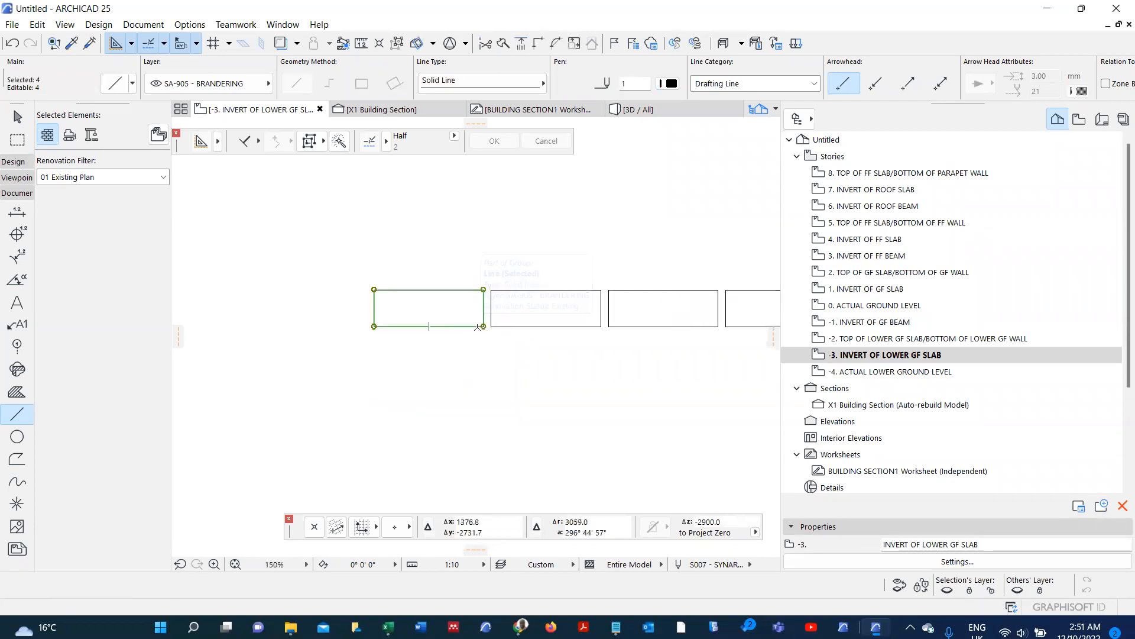
key("ctrl+d")
left_click(482, 326)
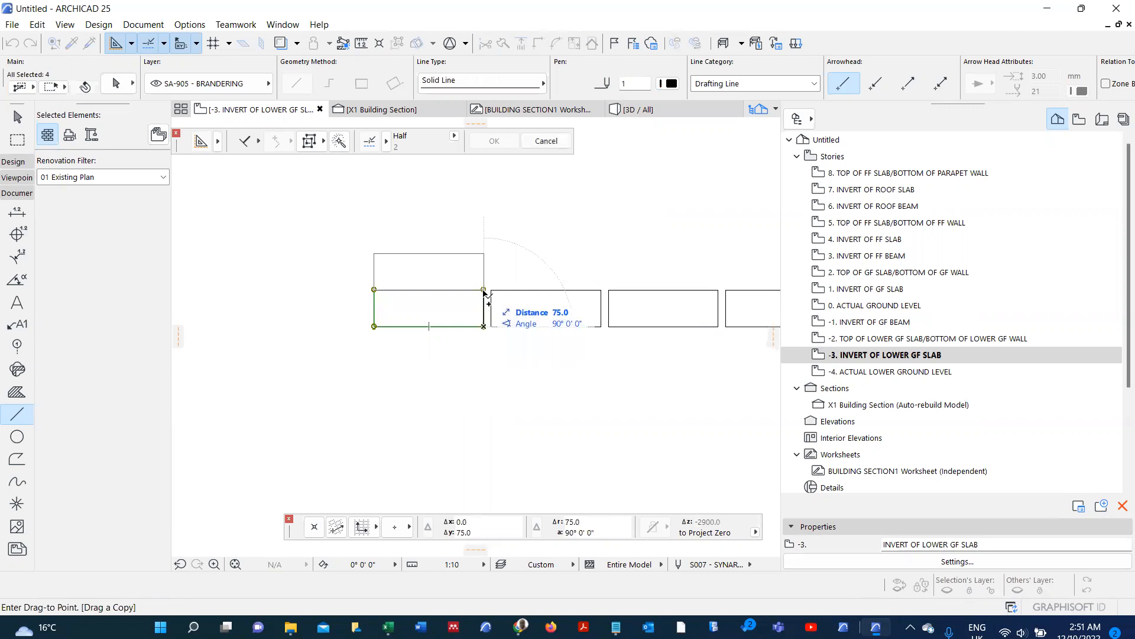
key("Tab")
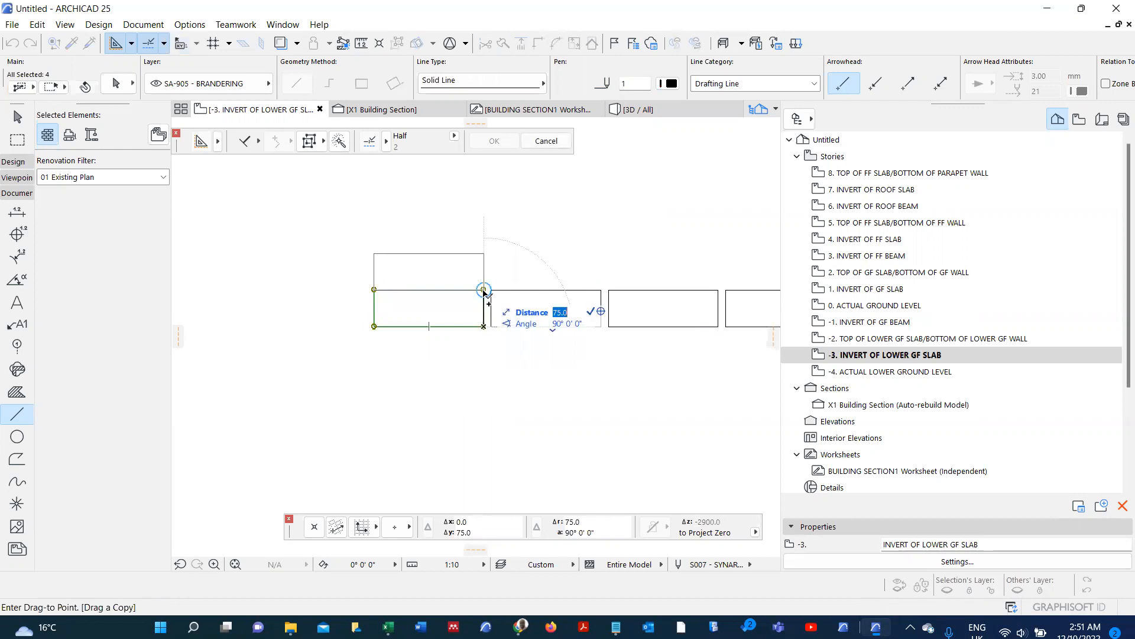
type("90")
key("Return")
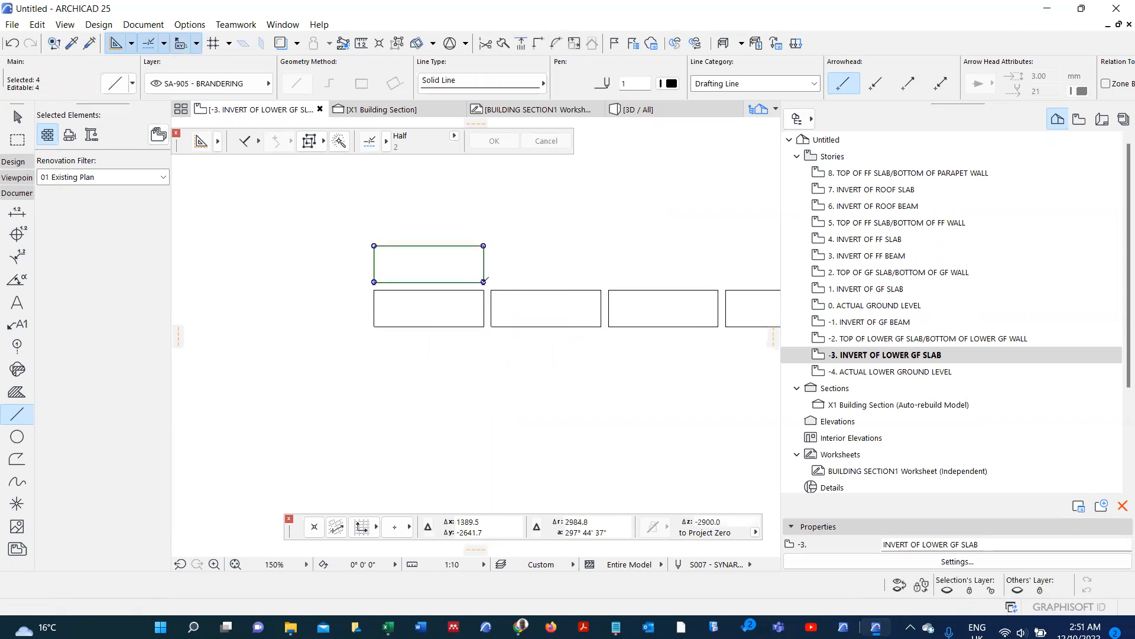
- Move the upper brick 120 mm horizontally to stagger it over the joint between the first two bricks
key("ctrl+d")
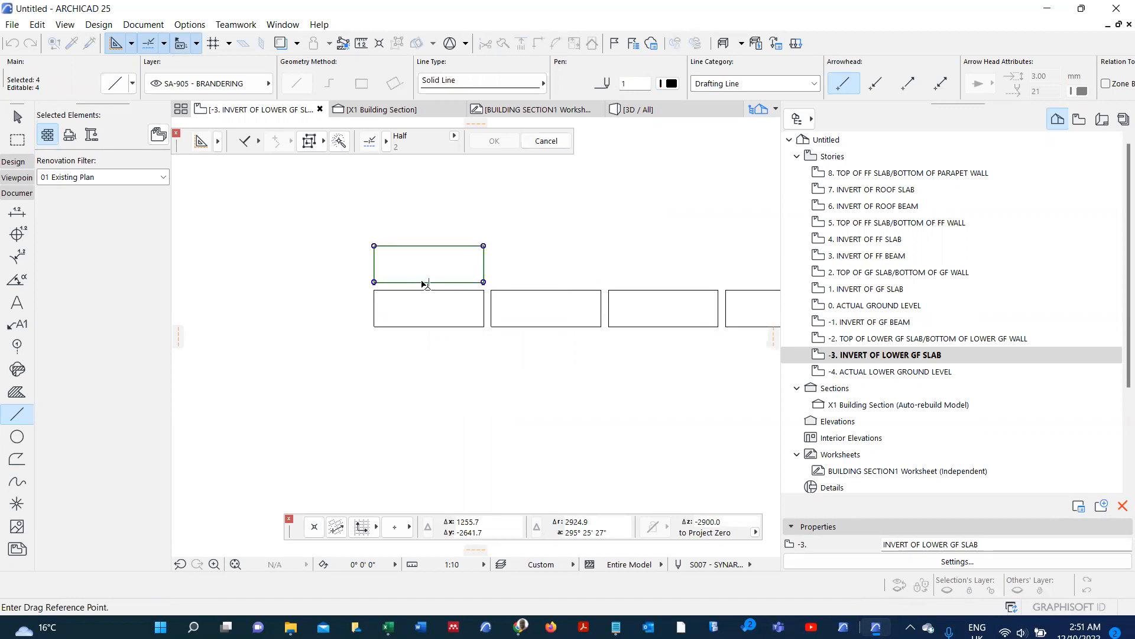
left_click(414, 283)
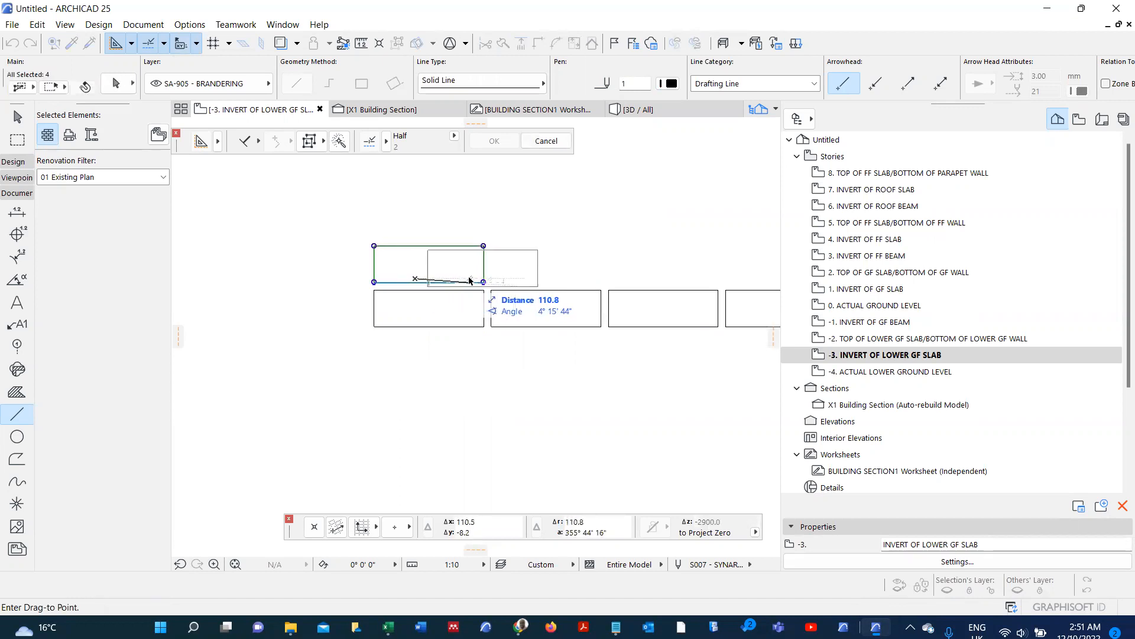
type("12")
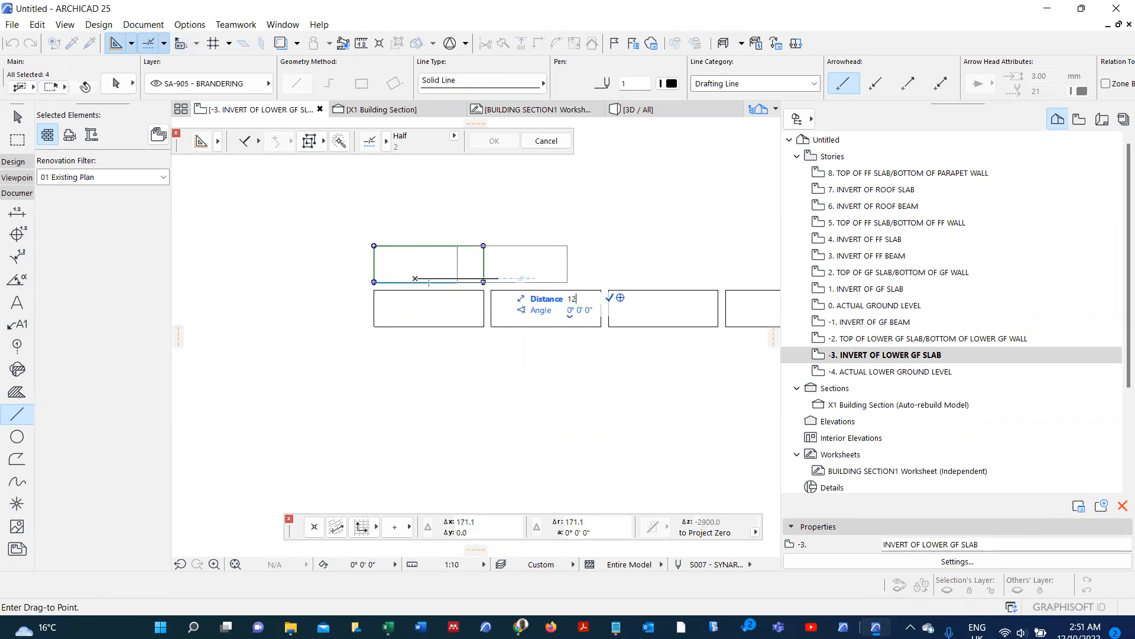
type("0")
key("Return")
scroll(396, 274, "down", 3)
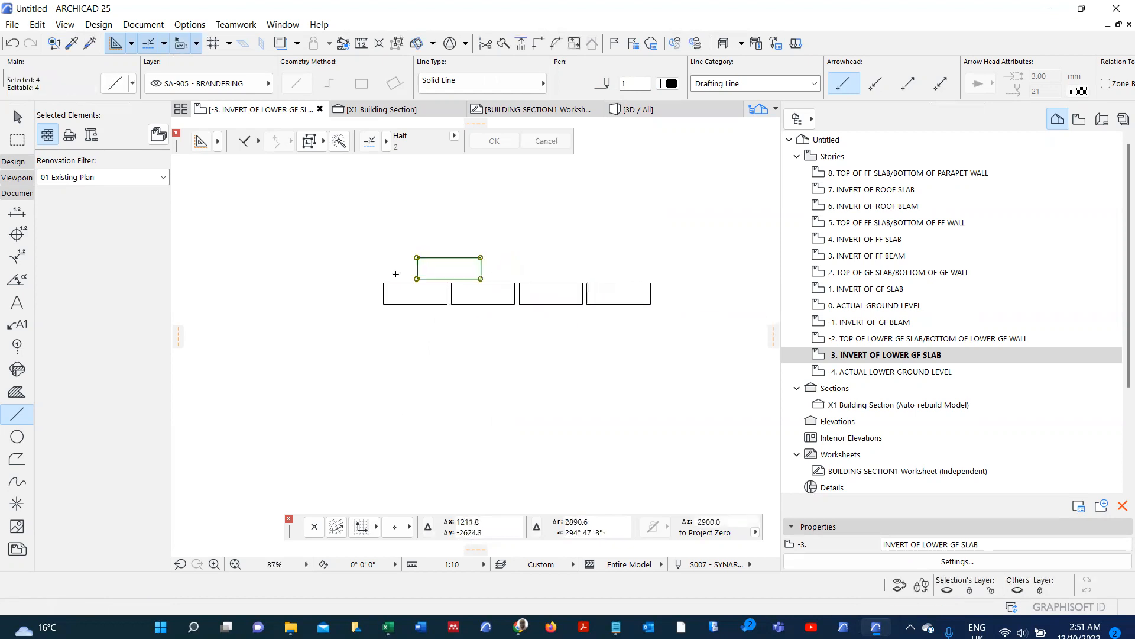
- Multiply the upper brick horizontally in Spread mode at 240 mm spacing to add two more bricks to the upper course
key("ctrl+u")
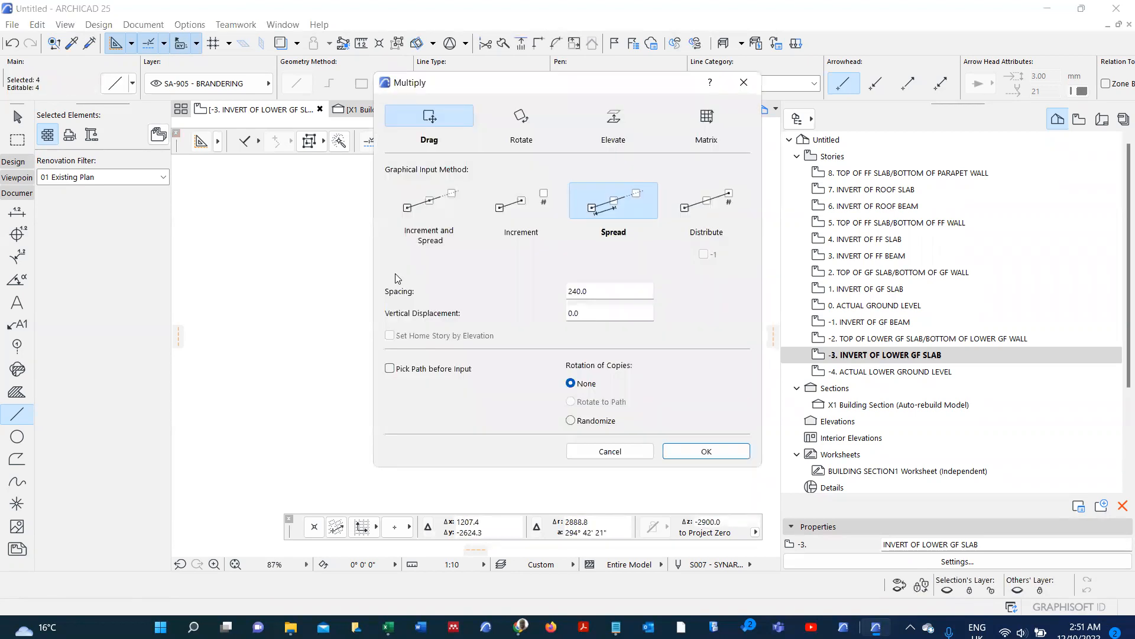
key("Return")
left_click(419, 278)
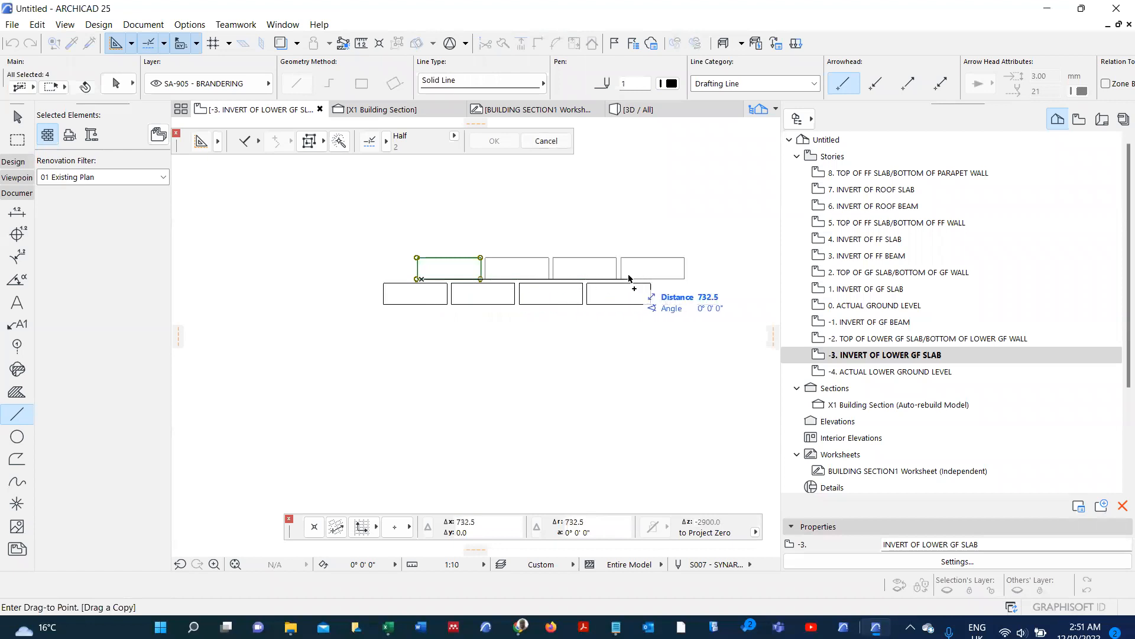
left_click(609, 284)
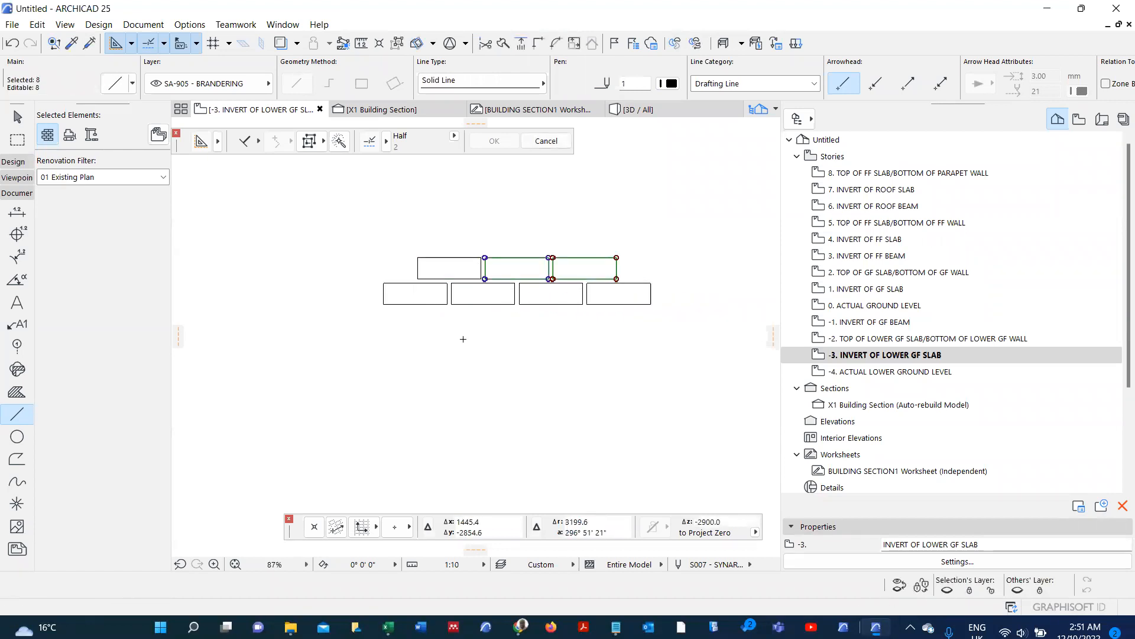
key("Escape")
left_click(435, 304, "shift")
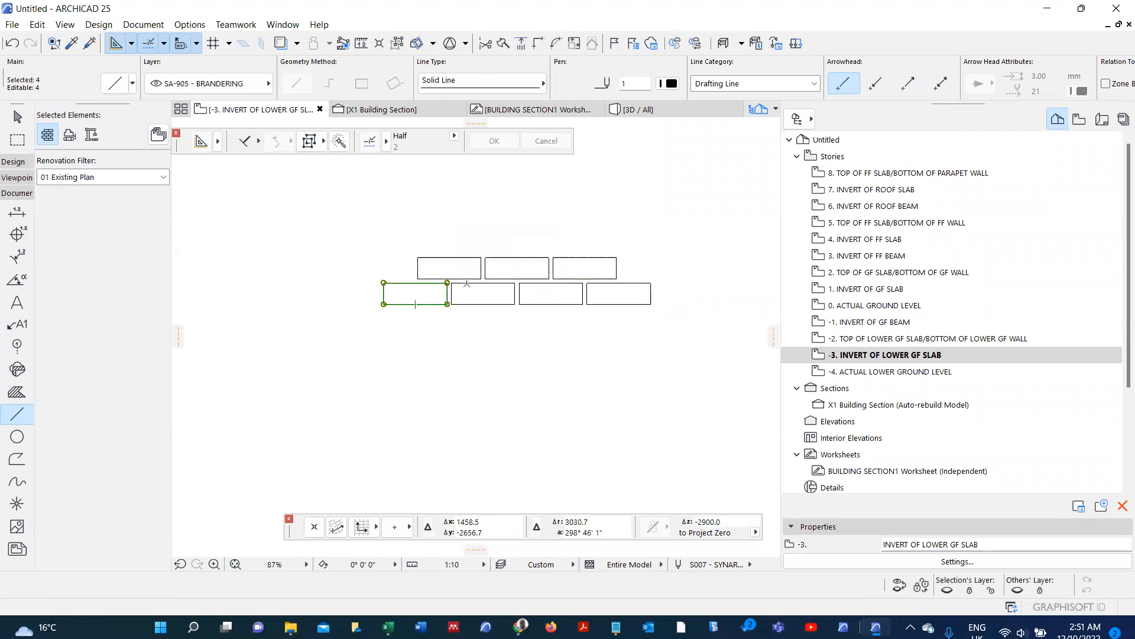
left_click_drag(406, 236, 660, 317, "shift")
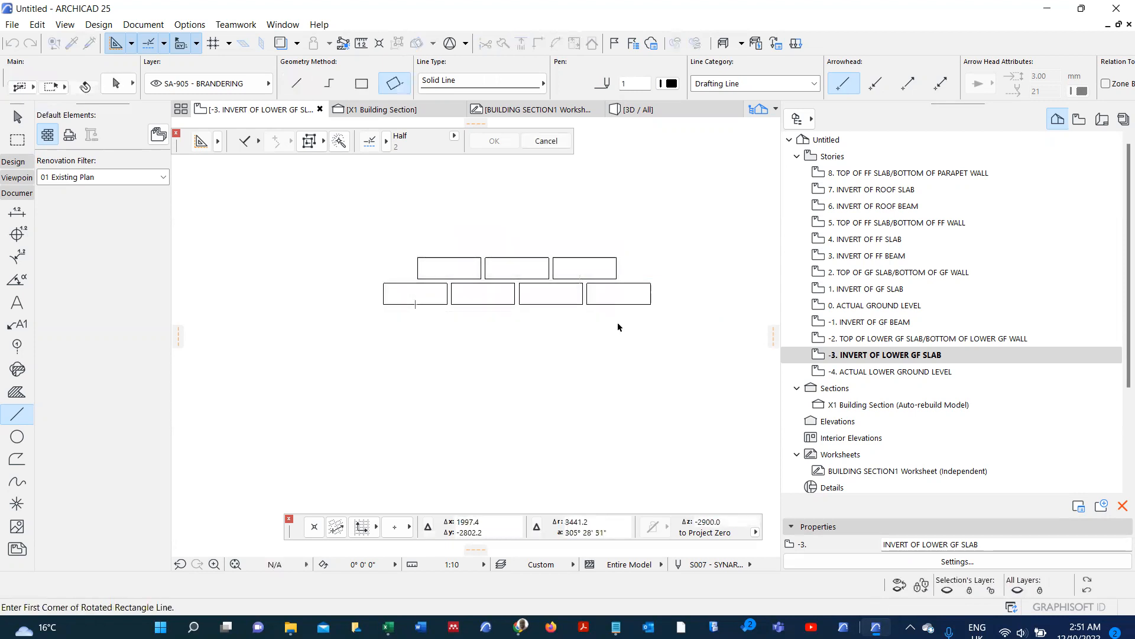
key("ctrl+u")
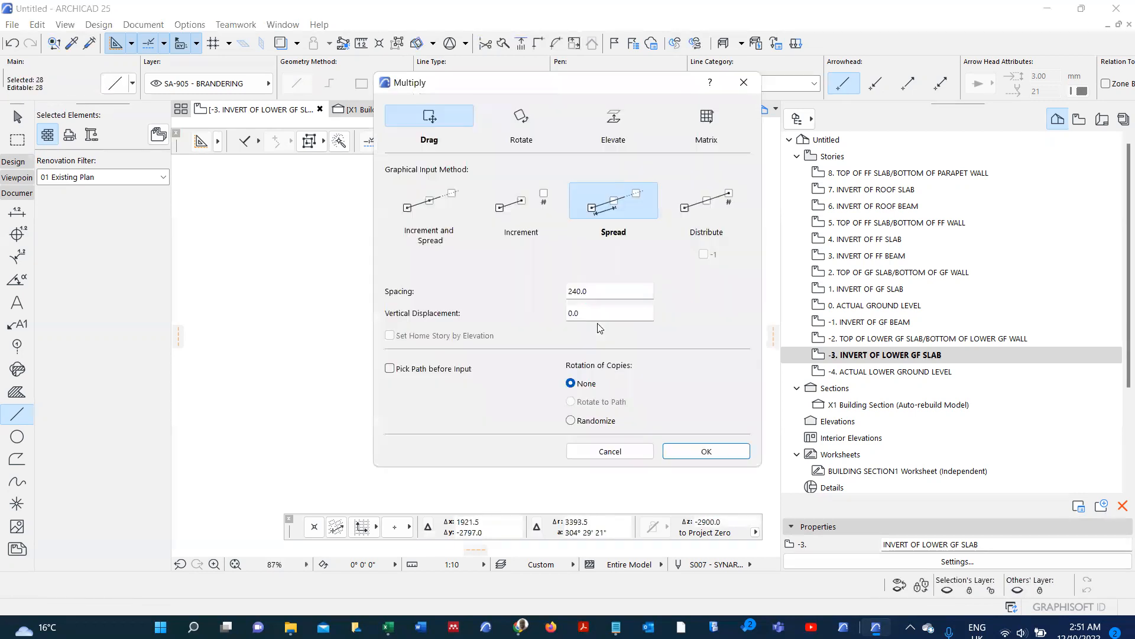
left_click(596, 290)
type("190")
key("Return")
scroll(562, 317, "up", 5)
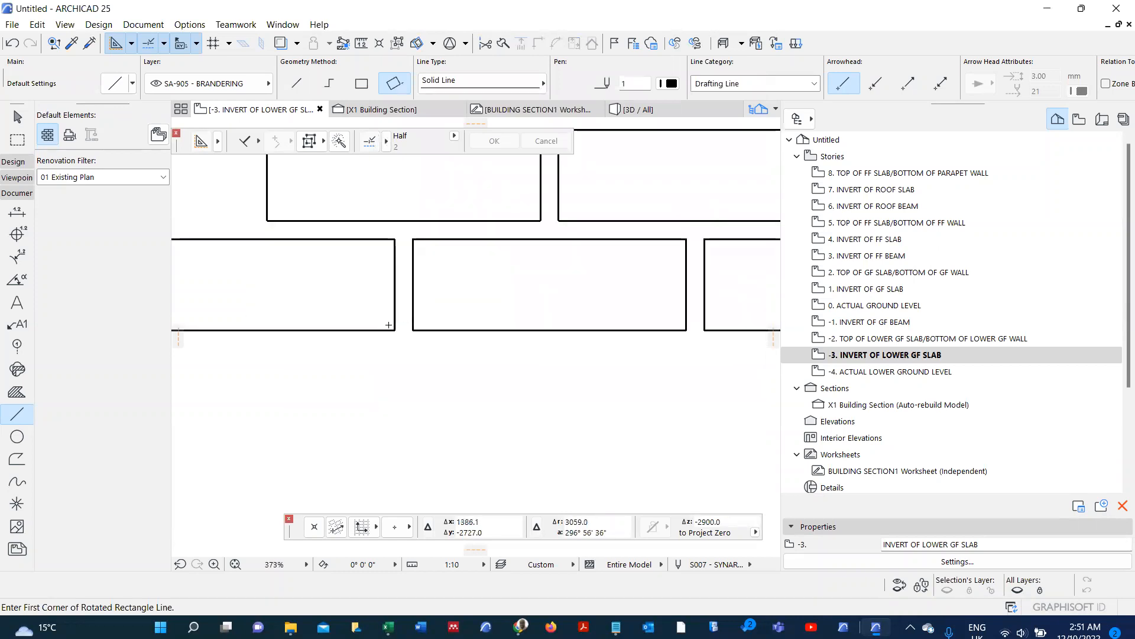
left_click(389, 329)
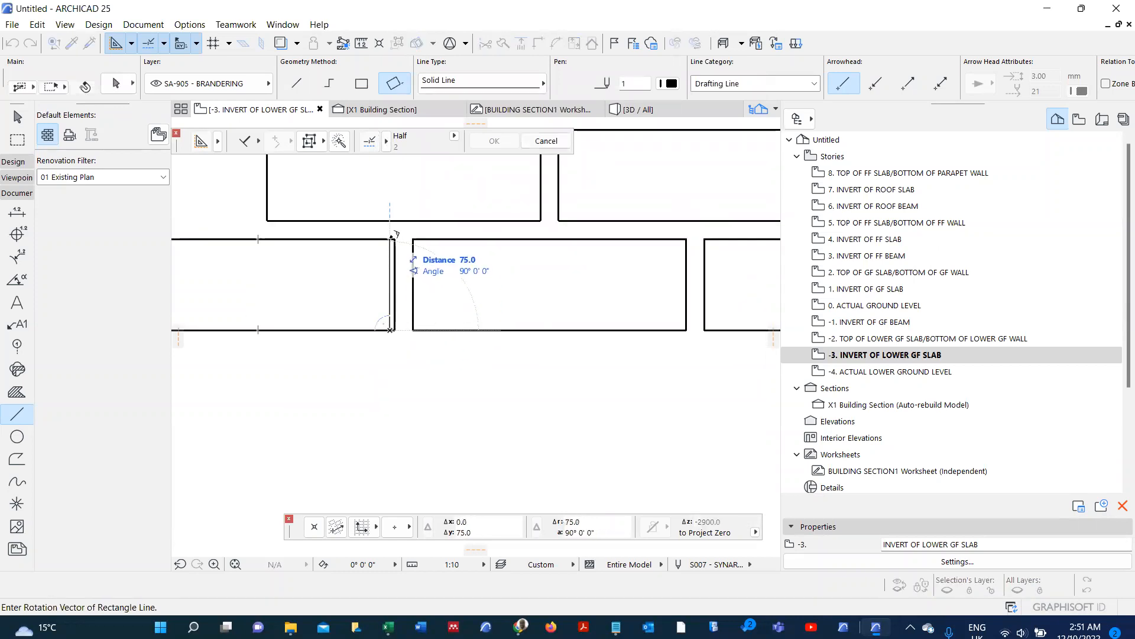
scroll(416, 288, "down", 3)
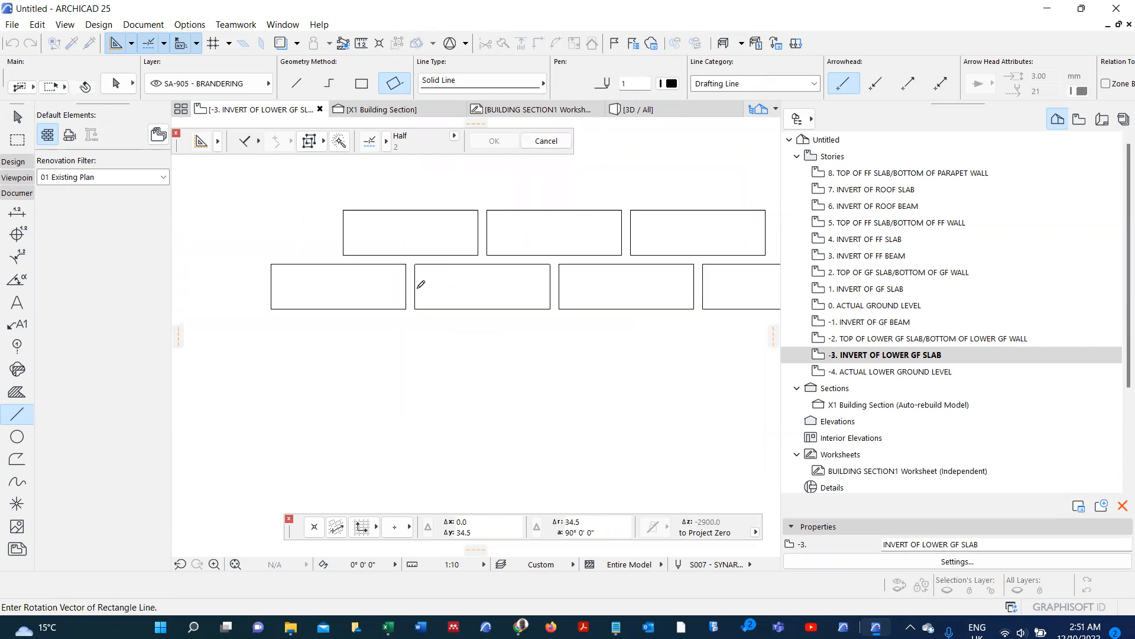
key("Escape")
key("Escape")
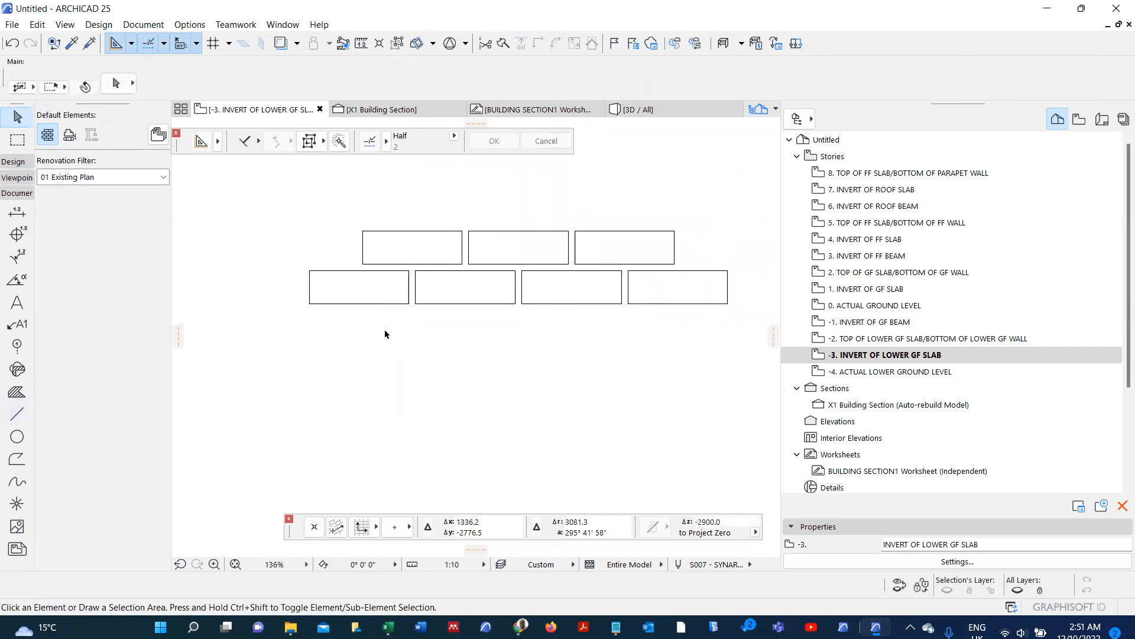
- Select both brick courses and multiply them vertically upward in Spread mode at 180 mm spacing to add three more pairs of courses
left_click(383, 338)
left_click(656, 197)
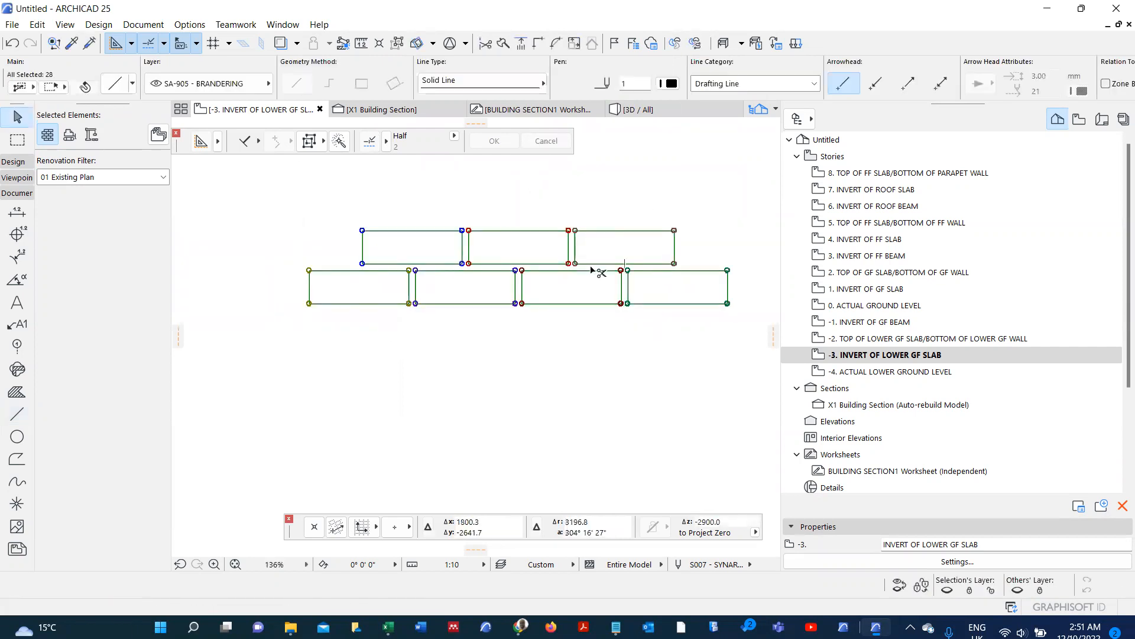
key("ctrl+u")
double_click(589, 285)
type("180")
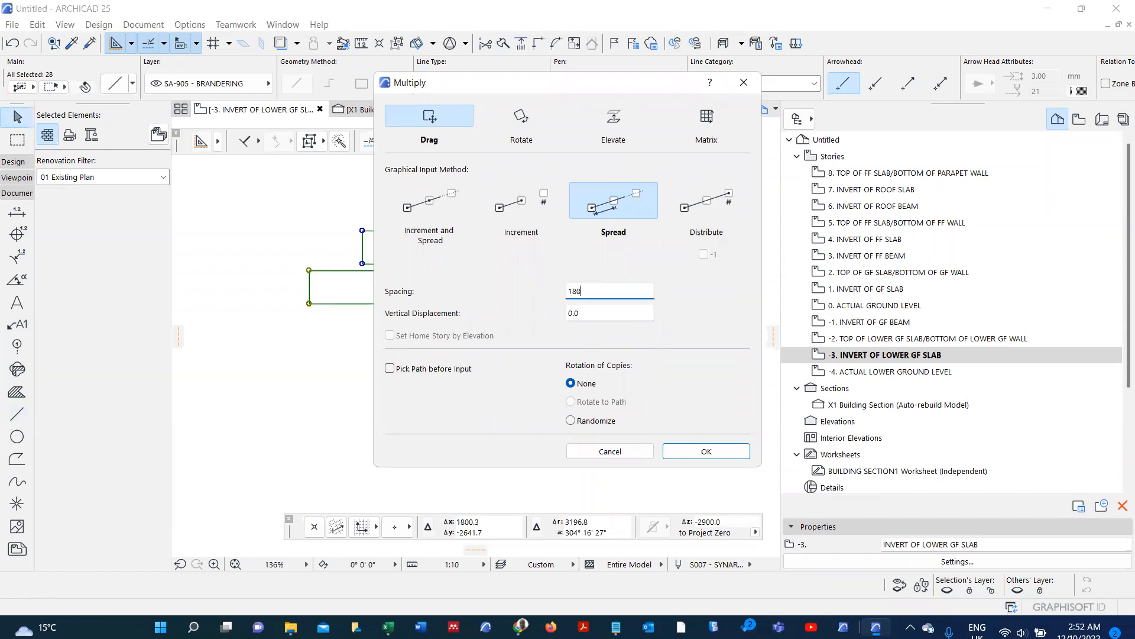
key("Return")
left_click(528, 346)
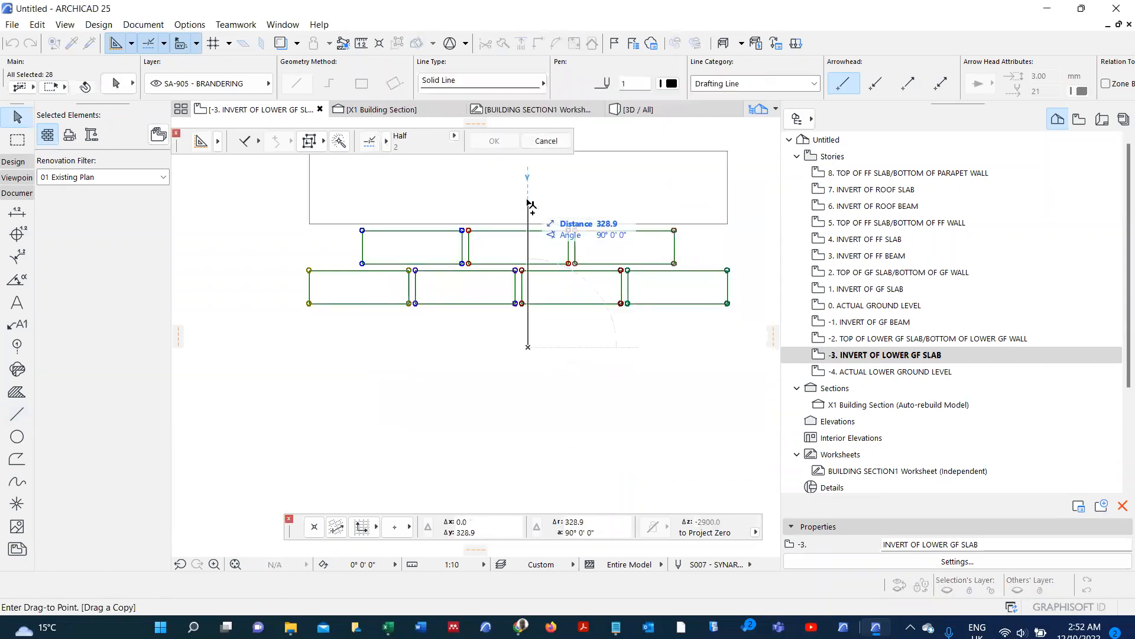
scroll(533, 267, "down", 5)
scroll(530, 249, "up", 2)
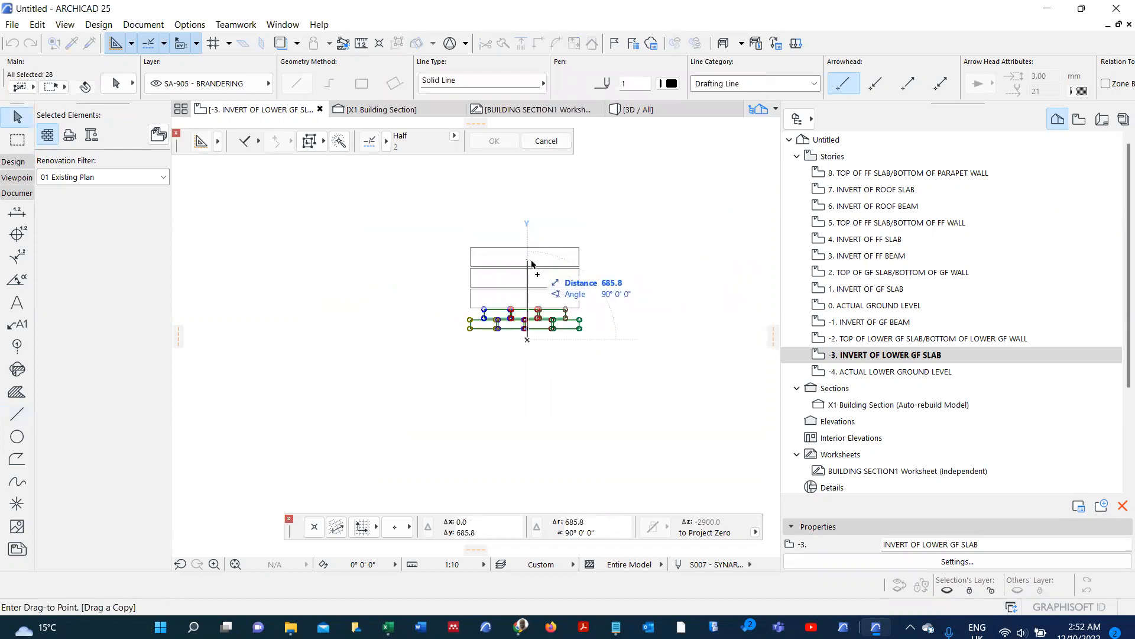
left_click(531, 264)
scroll(533, 329, "up", 4)
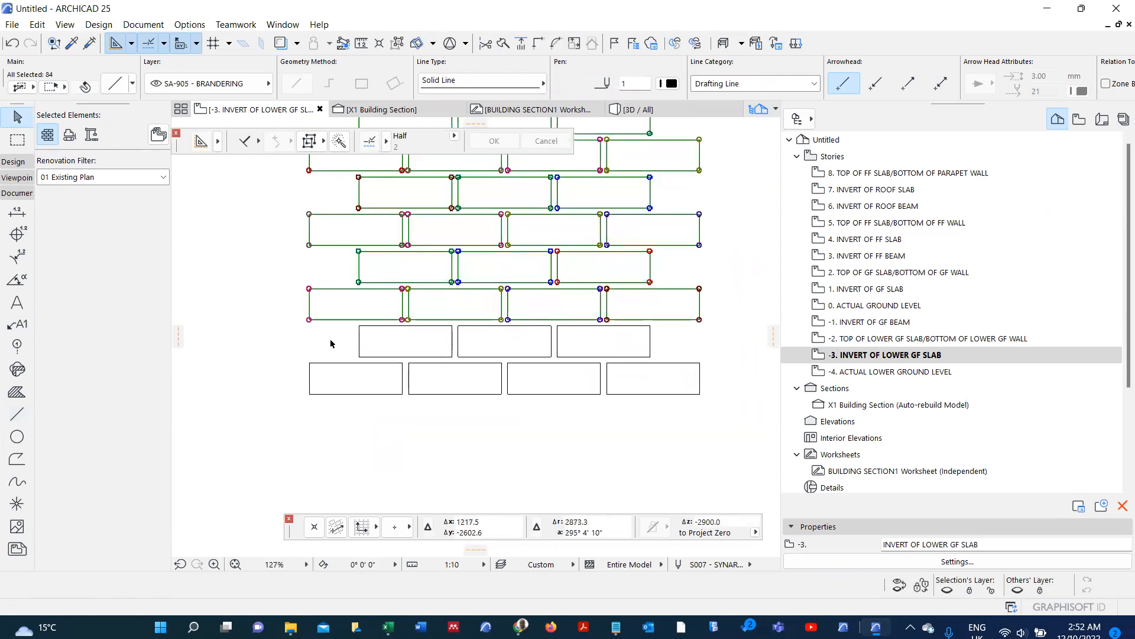
left_click(331, 344)
- Place a hotspot on a brick's upper-right corner and move it 7.5 mm horizontally into the middle of the vertical joint
scroll(427, 320, "up", 3)
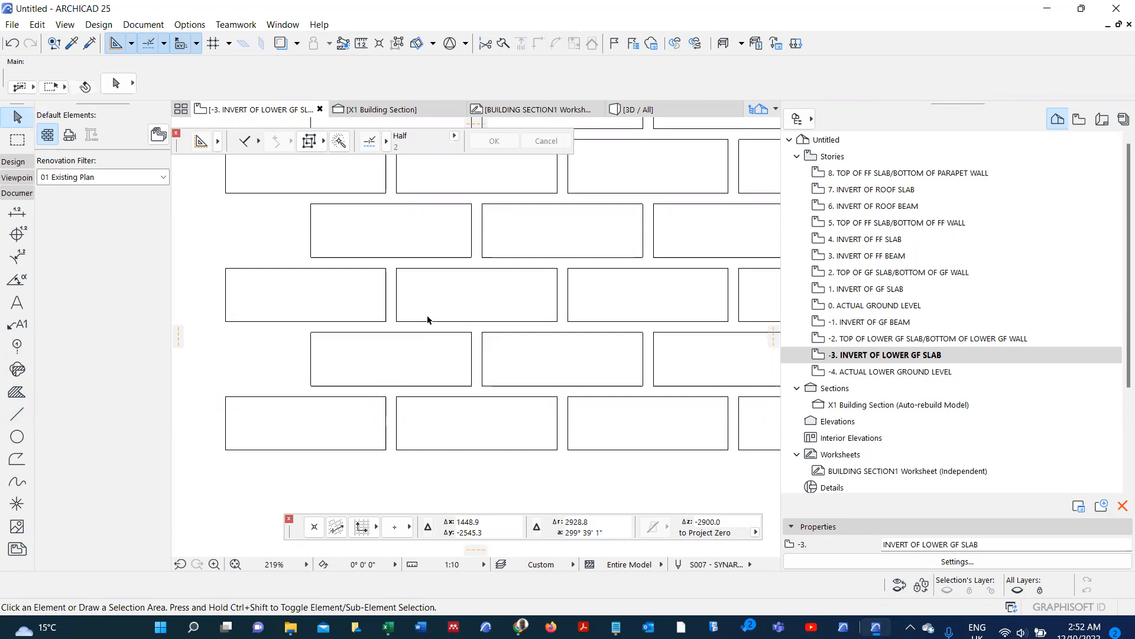
left_click(17, 503)
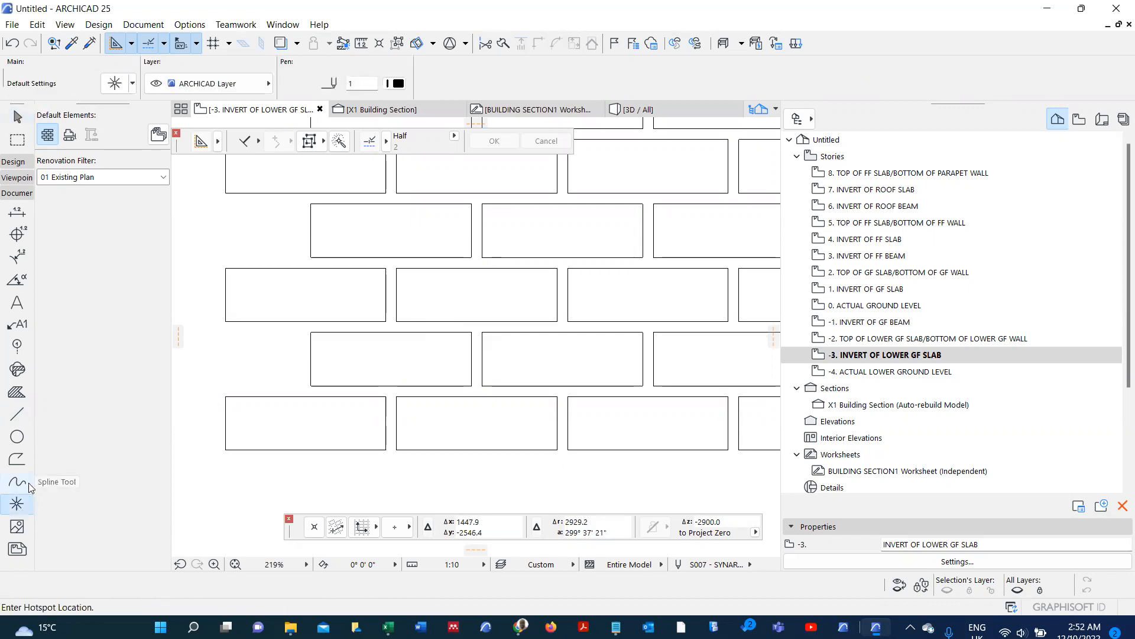
scroll(477, 220, "up", 5)
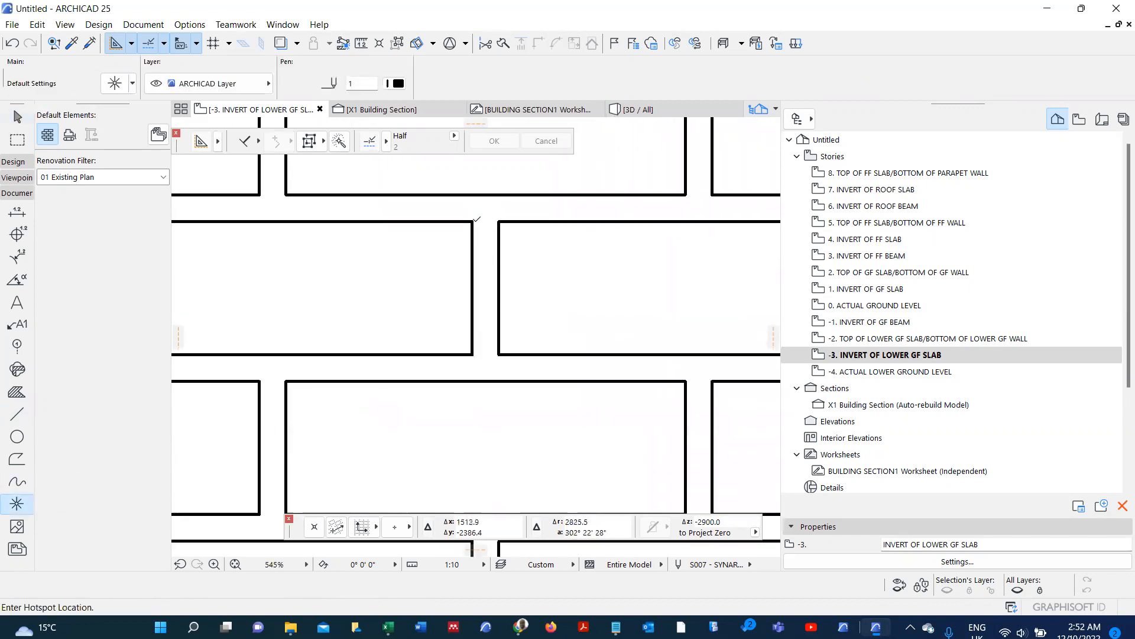
left_click(473, 221)
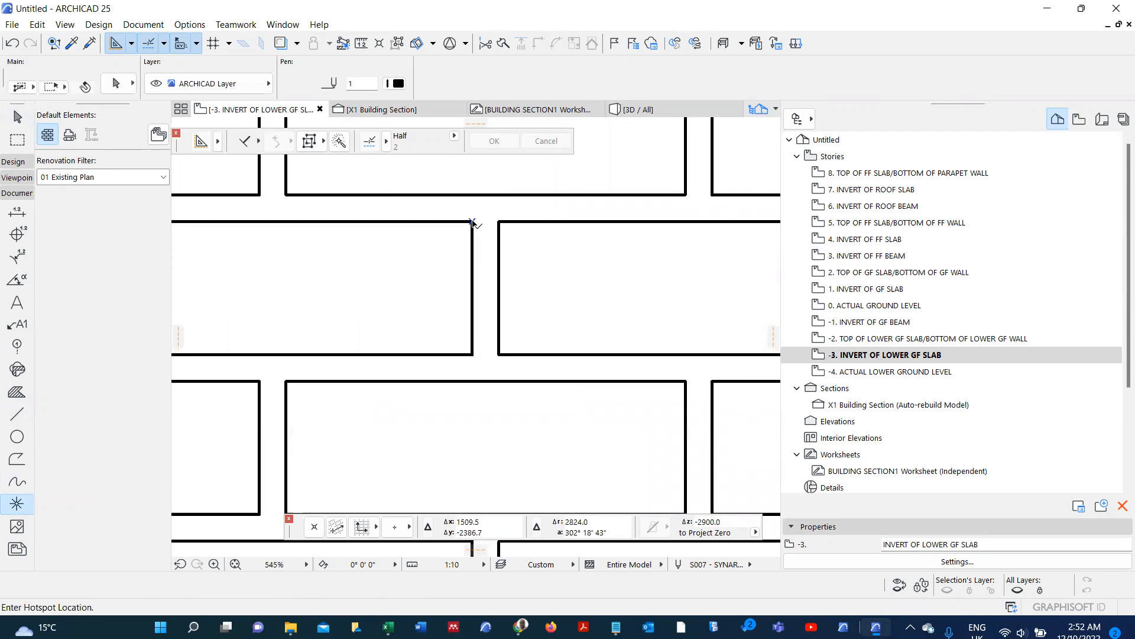
key("ctrl+d")
left_click(472, 222)
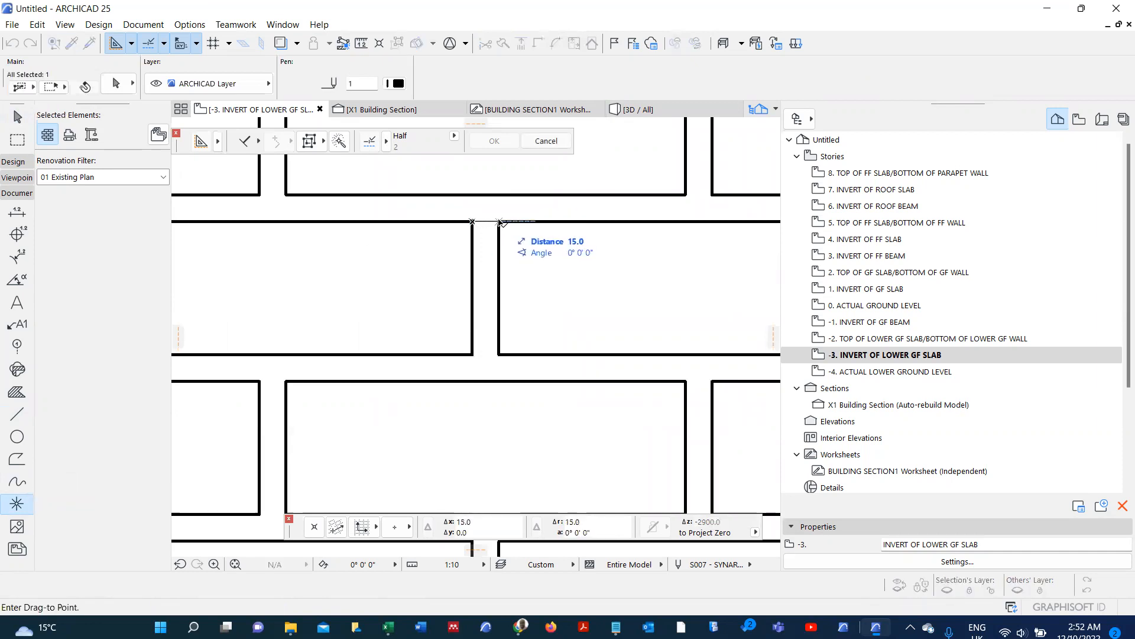
type("7")
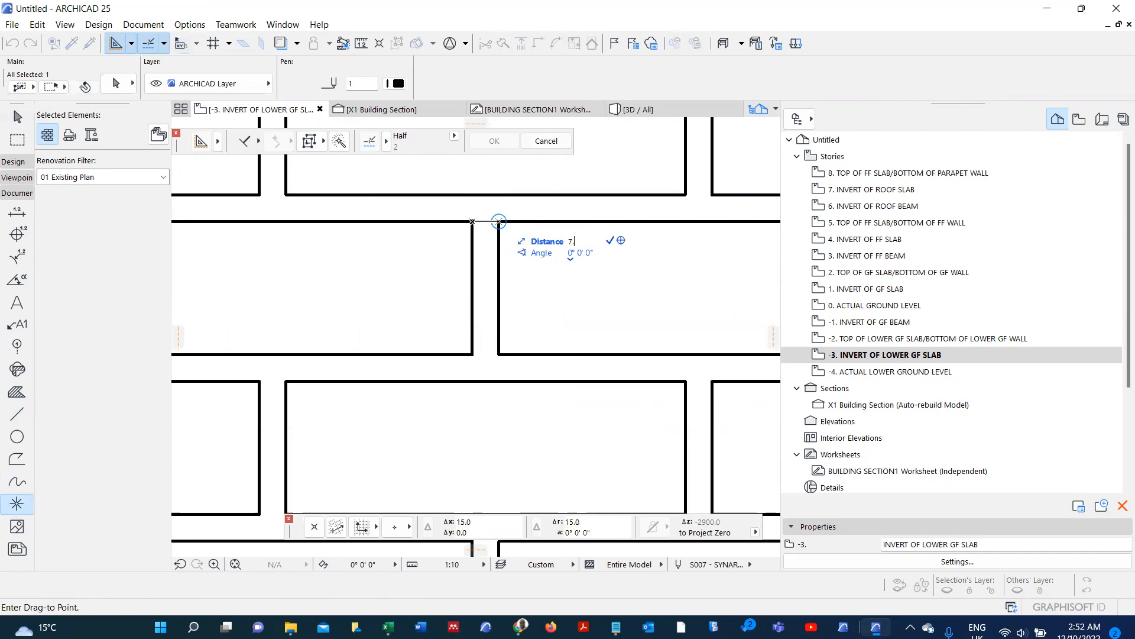
type(".5")
key("Return")
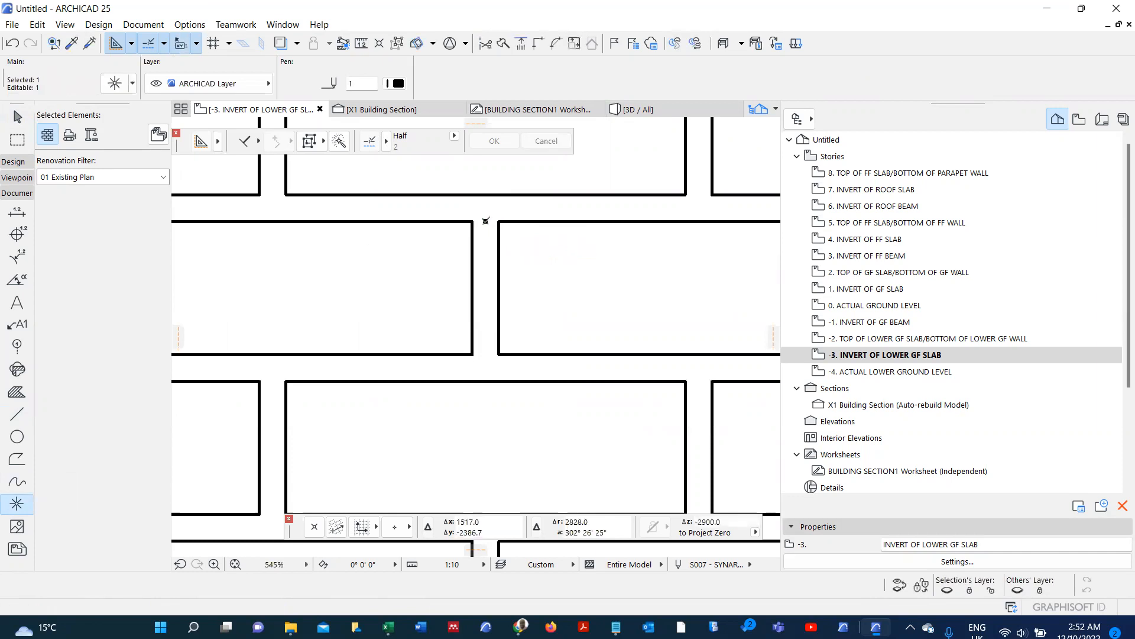
- Move the hotspot 7.5 mm vertically upward to the centre of the horizontal joint
left_click(486, 221)
type("7.5")
key("Return")
- Drag a copy of the hotspot horizontally by one brick spacing to the next vertical joint of the same course
scroll(443, 228, "down", 5)
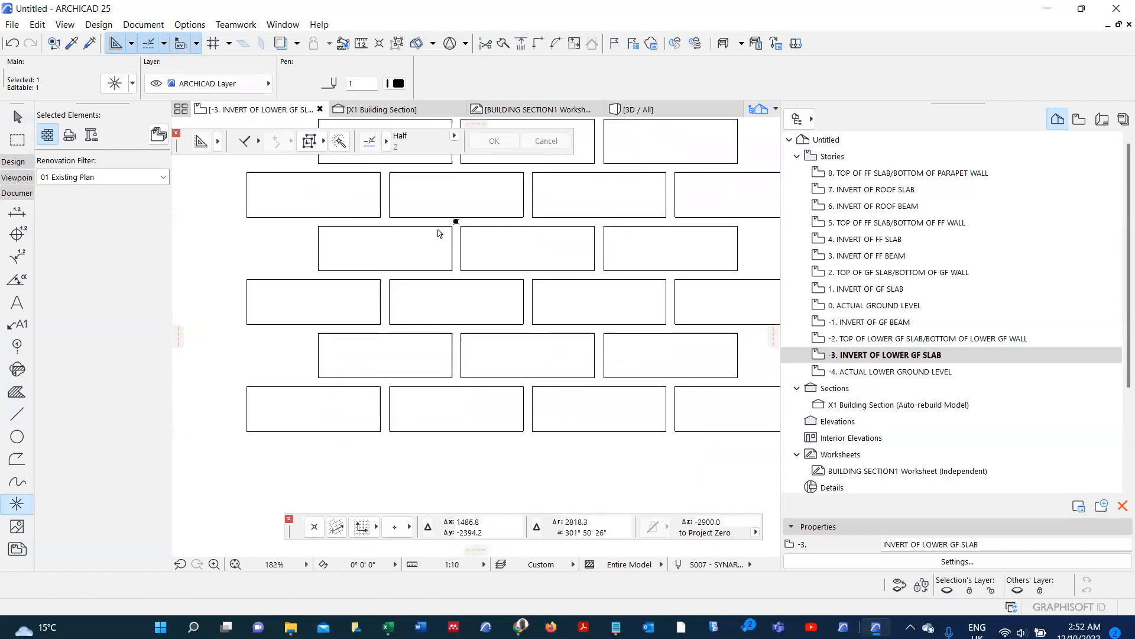
key("ctrl+shift+d")
scroll(459, 226, "up", 1)
scroll(459, 227, "up", 1)
left_click(456, 222)
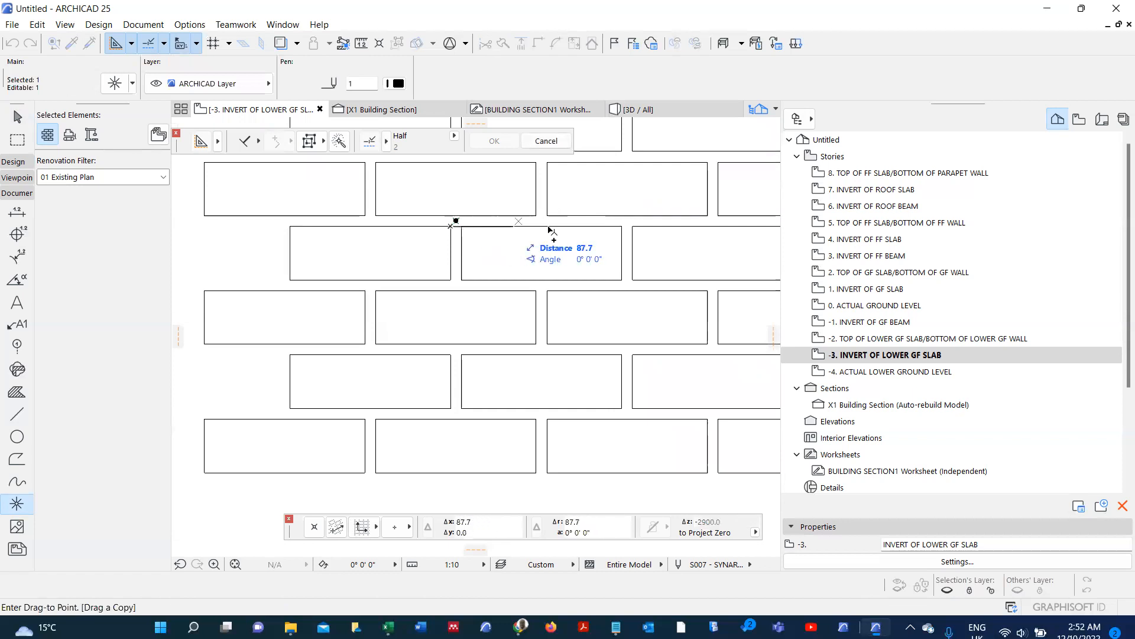
left_click(624, 228)
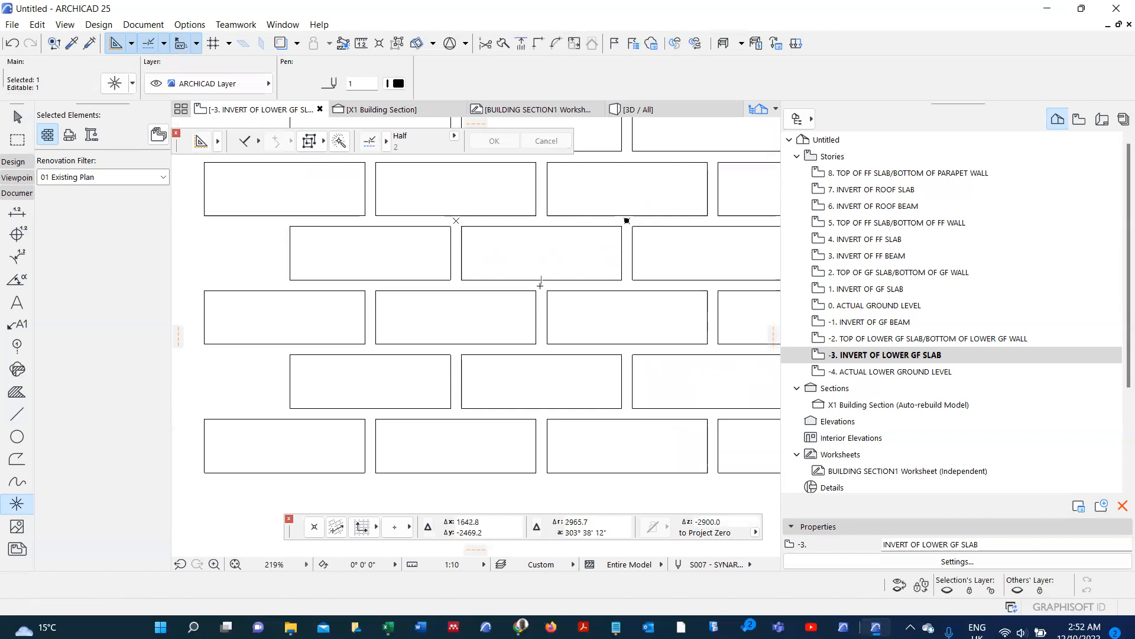
- Select both hotspots and drag a copy of them vertically down by two brick courses
left_click(456, 221, "shift")
key("ctrl+alt+d")
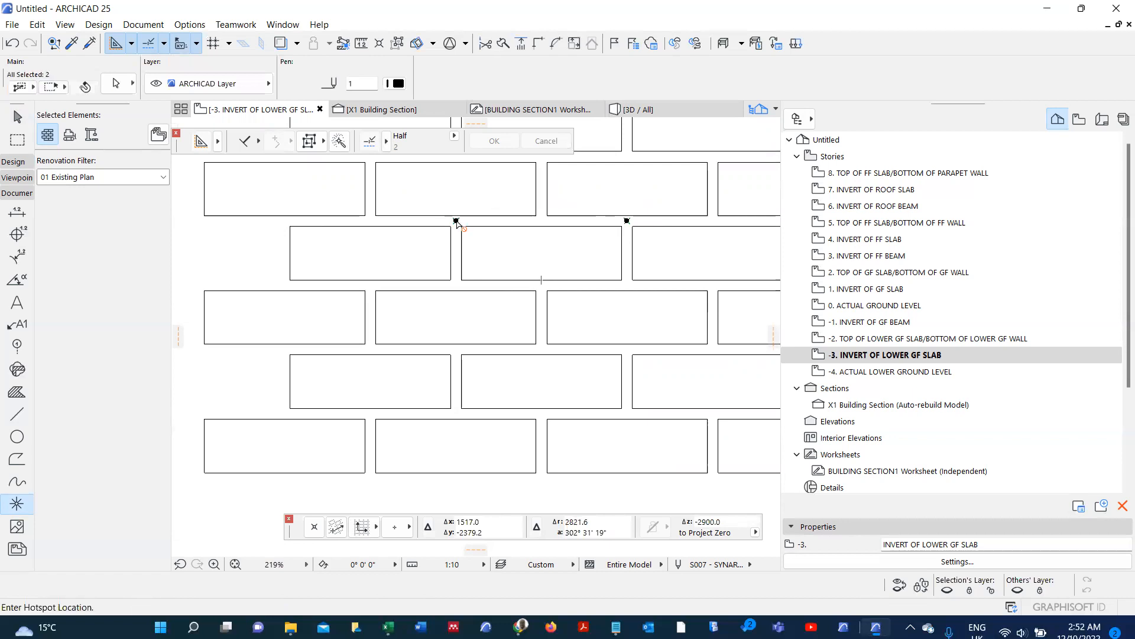
left_click(450, 226)
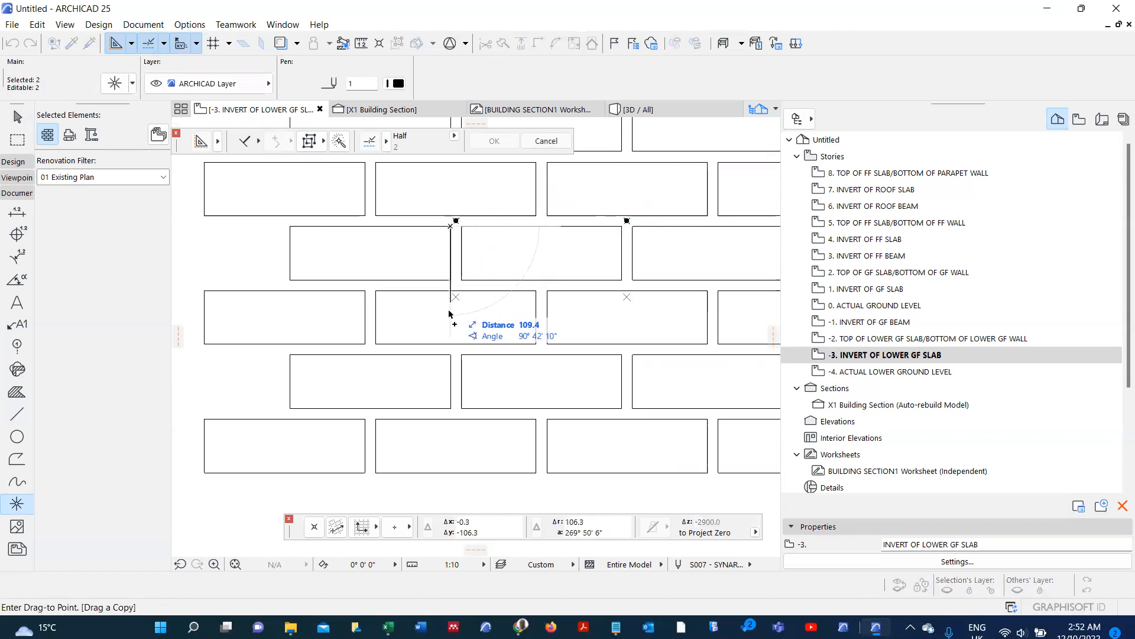
left_click(454, 354)
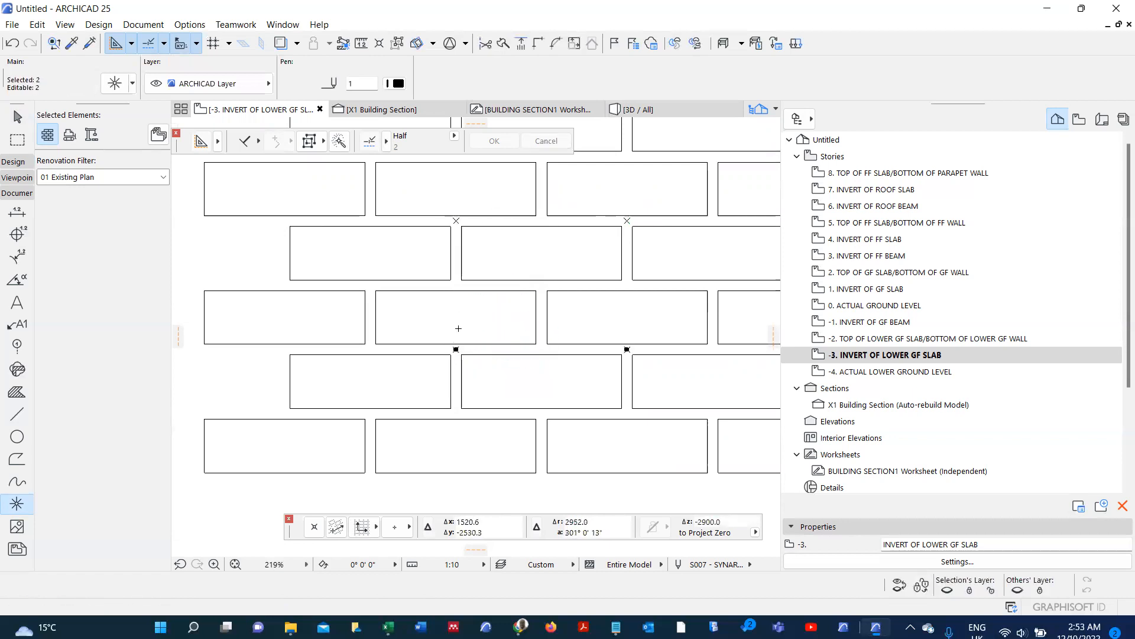
scroll(456, 355, "up", 2)
scroll(456, 354, "up", 4)
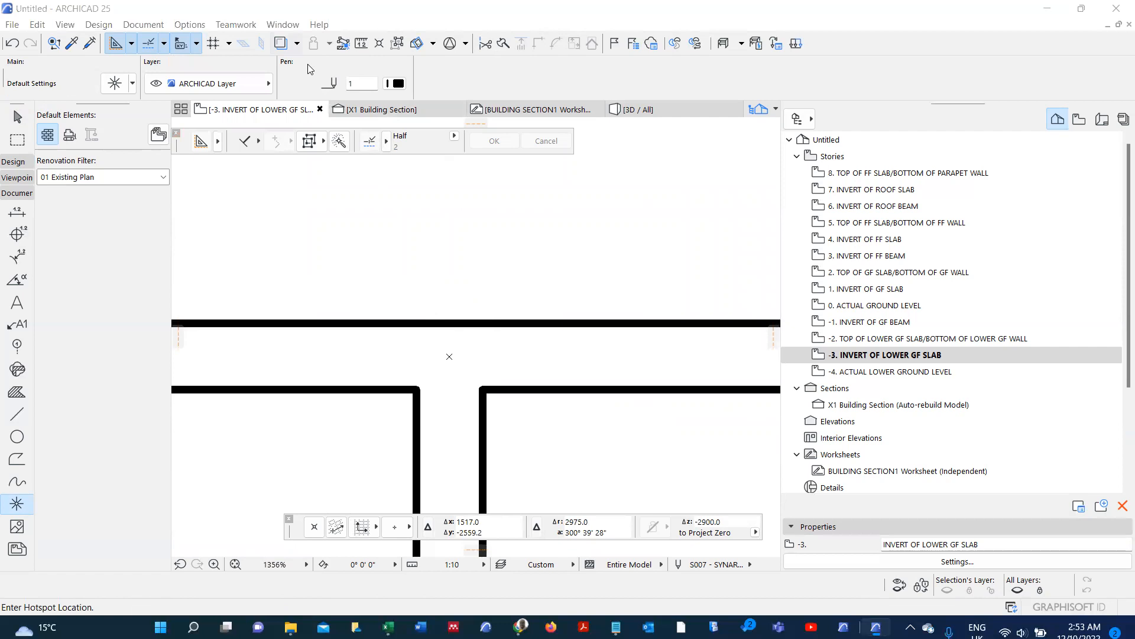
scroll(433, 342, "down", 2)
scroll(432, 343, "down", 3)
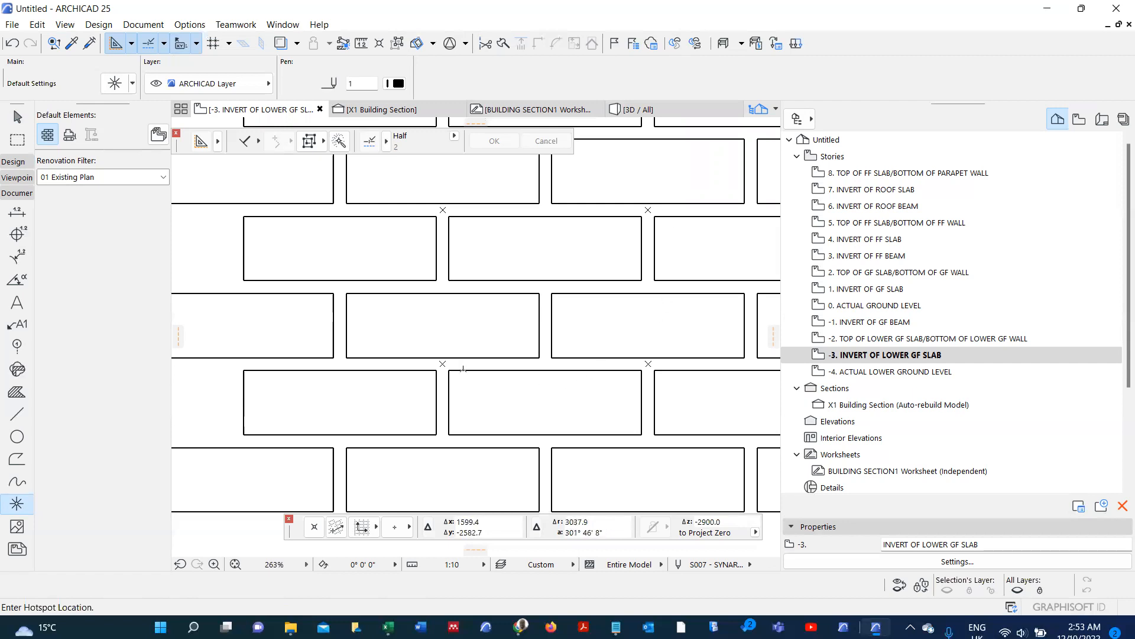
scroll(463, 369, "down", 3)
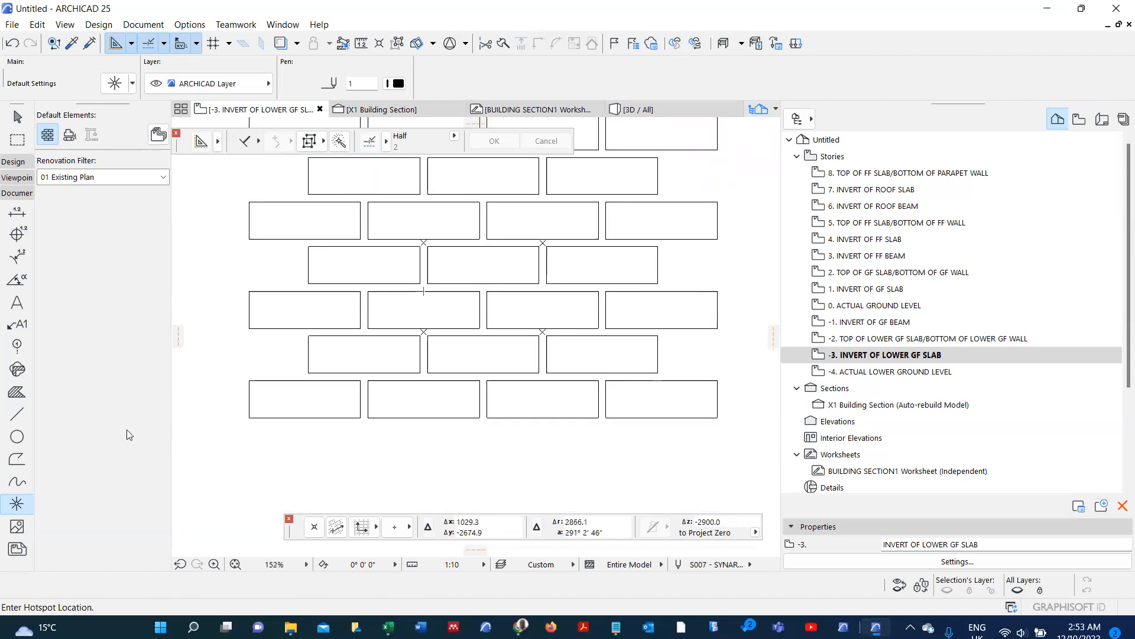
- Set the line pen to red pen 21 and draw a rectangle through the four hotspots to frame the repeating brick unit
left_click(6, 423)
scroll(389, 327, "up", 3)
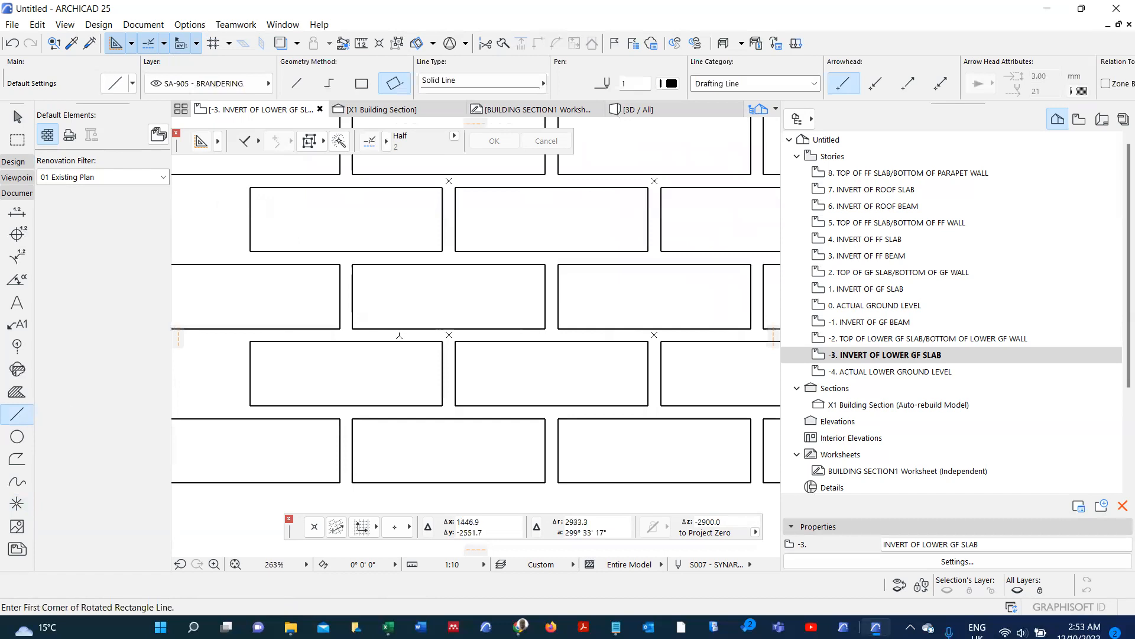
left_click(673, 84)
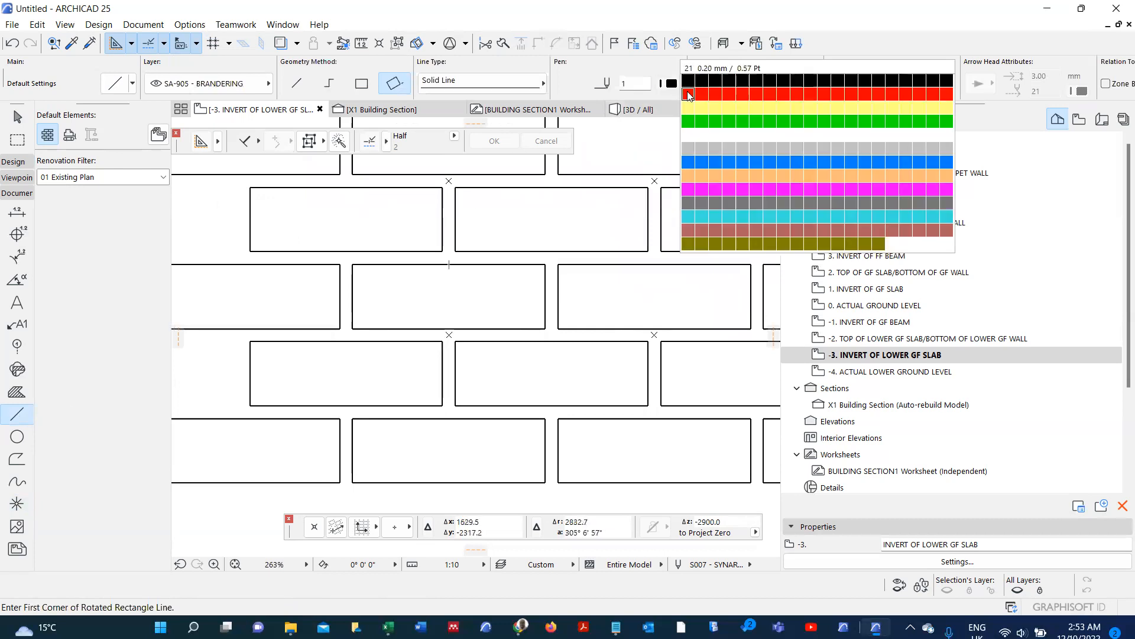
left_click(731, 84)
left_click(449, 335)
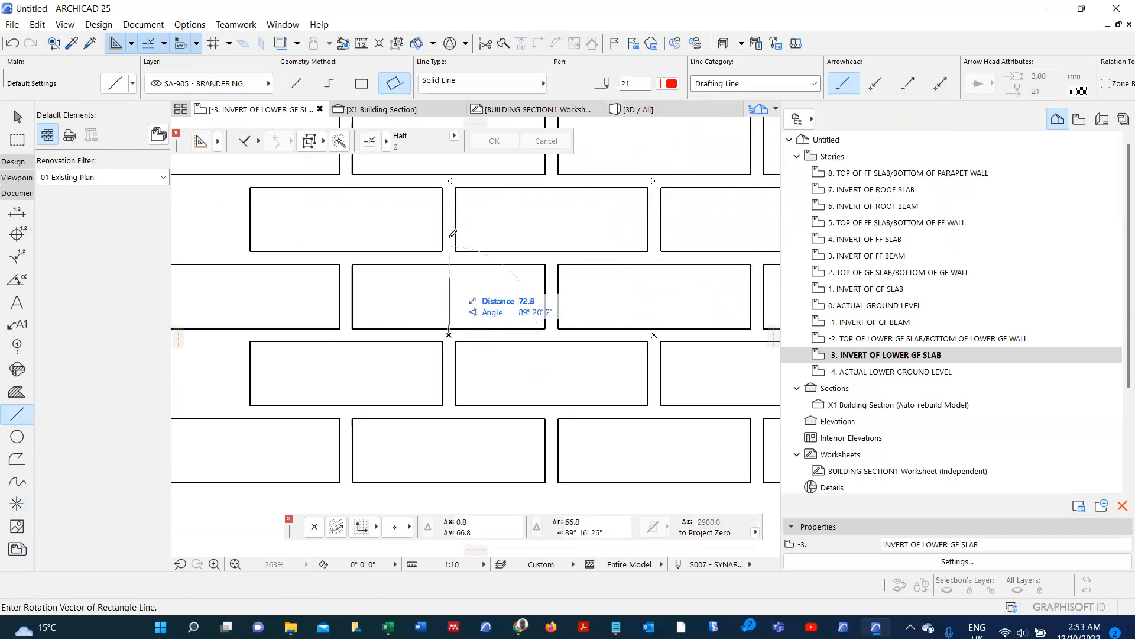
left_click(449, 181)
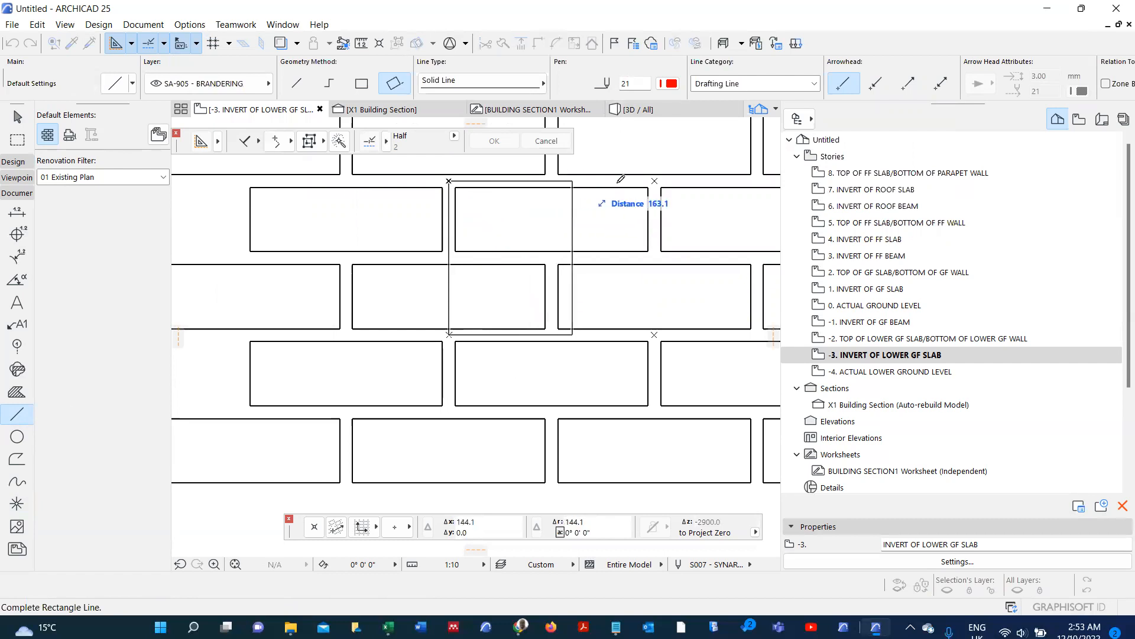
left_click(654, 181)
scroll(491, 349, "down", 3)
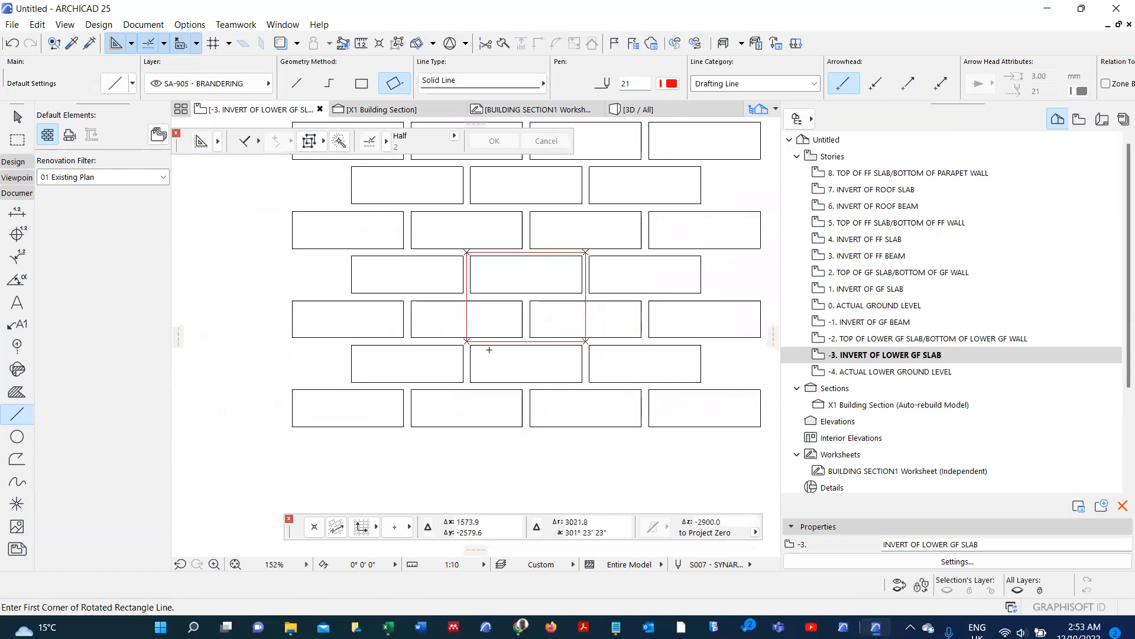
scroll(473, 316, "down", 3)
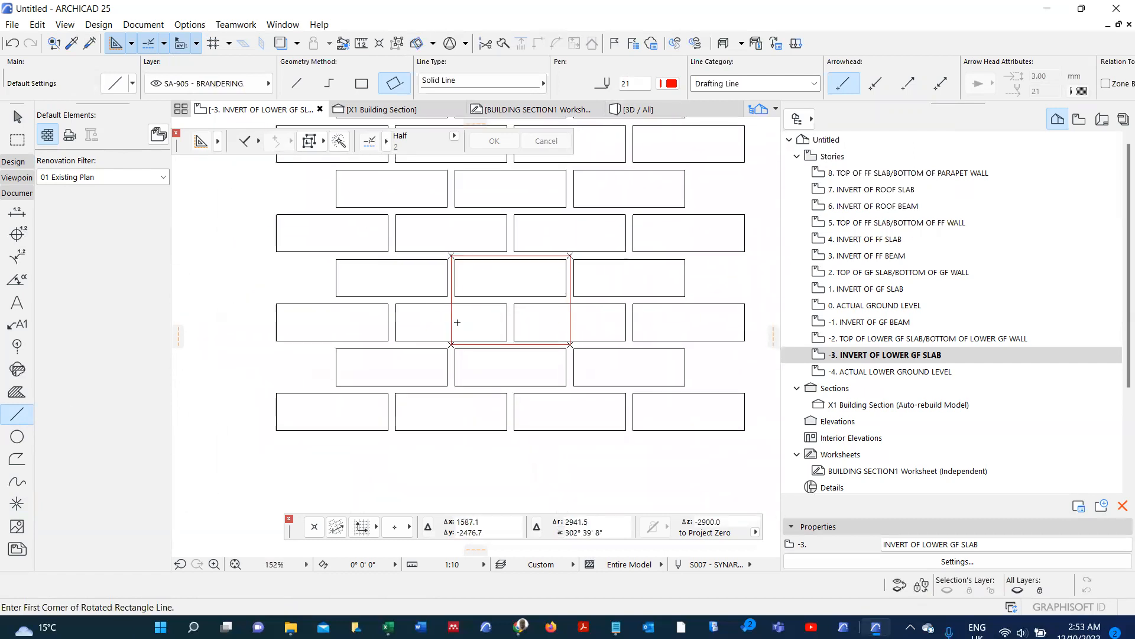
scroll(449, 316, "up", 3)
scroll(426, 177, "up", 5)
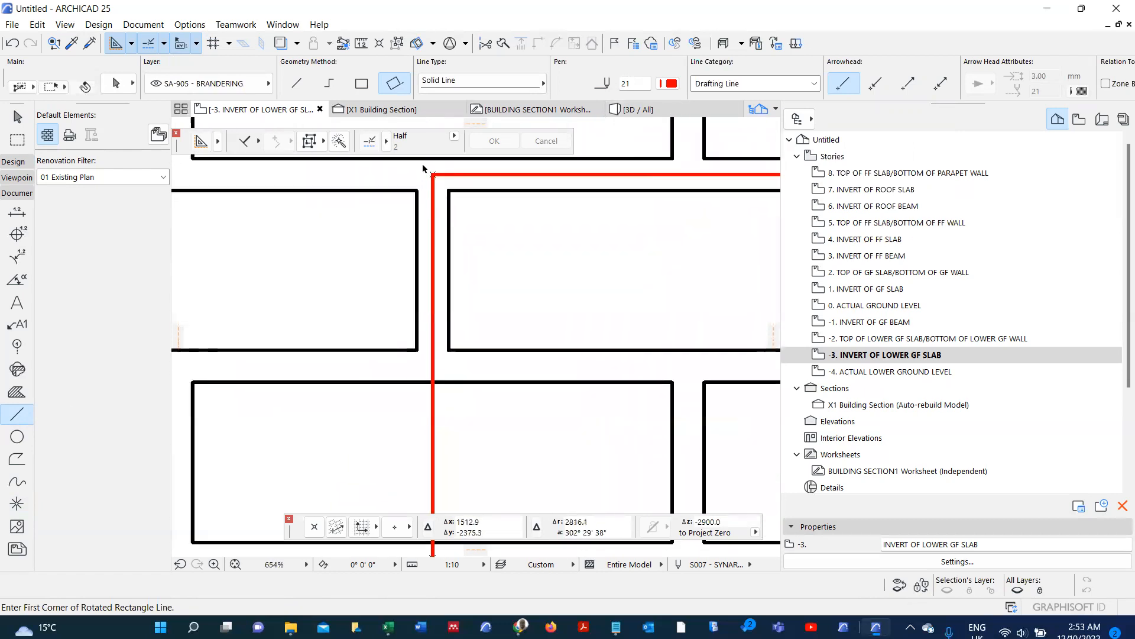
- Select the red frame with its hotspots and three enclosed bricks, and drag a copy of them 500 mm vertically down, clear of the brick pattern
left_click(424, 168, "shift")
scroll(461, 228, "down", 5)
scroll(585, 325, "up", 3)
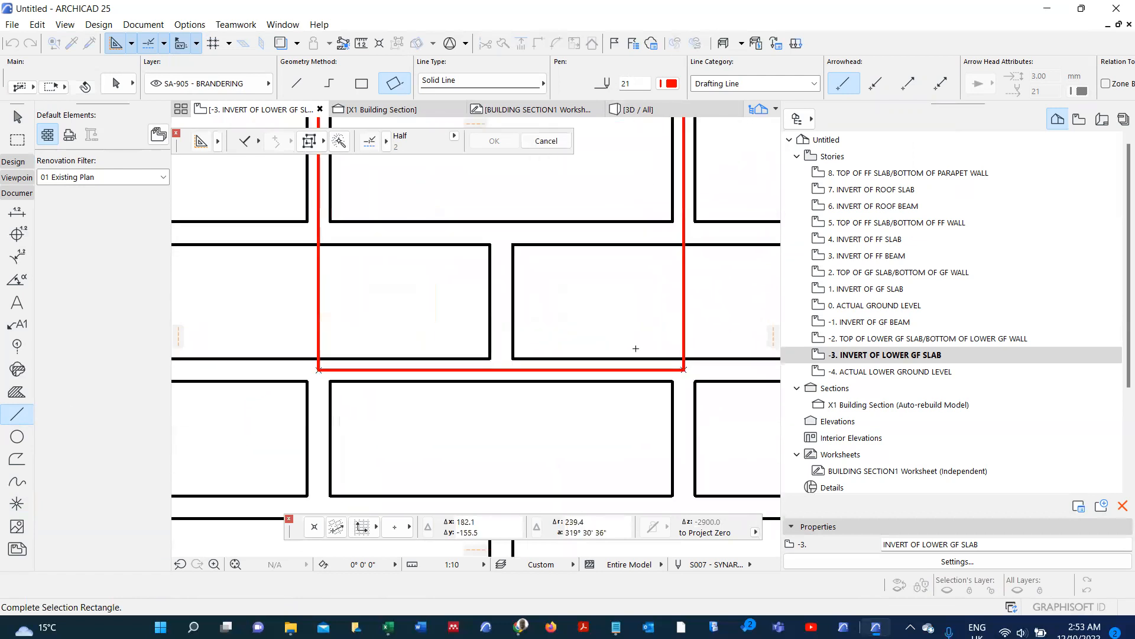
scroll(661, 366, "up", 3)
left_click(713, 382, "shift")
scroll(497, 302, "down", 3)
scroll(425, 296, "down", 7)
key("ctrl+shift+d")
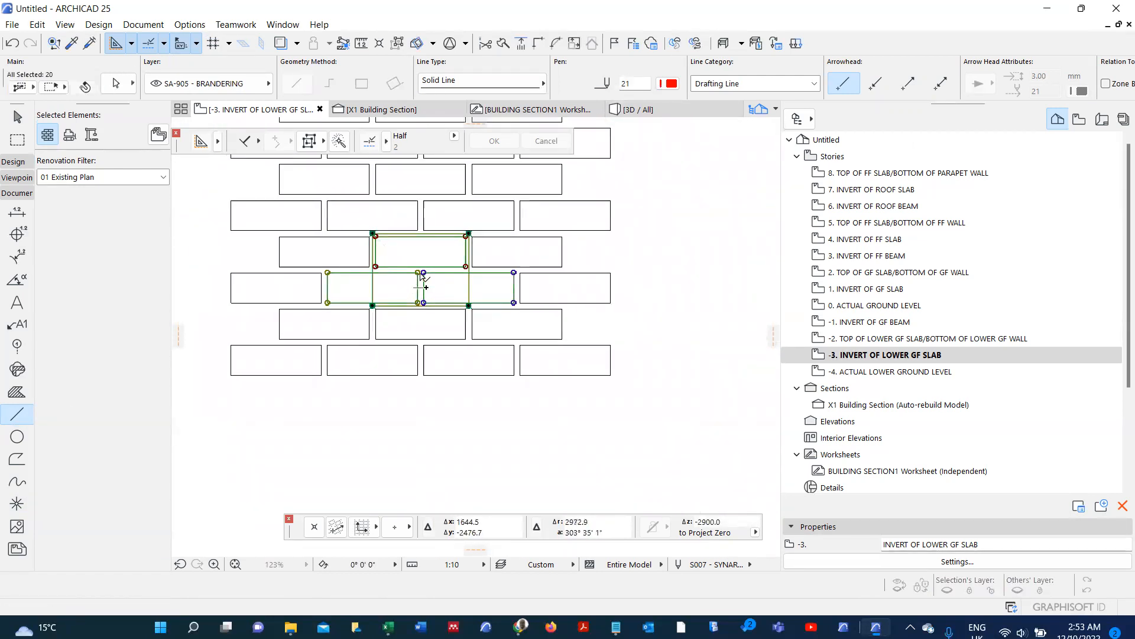
left_click(423, 273)
type("r500")
key("Return")
scroll(434, 381, "up", 5)
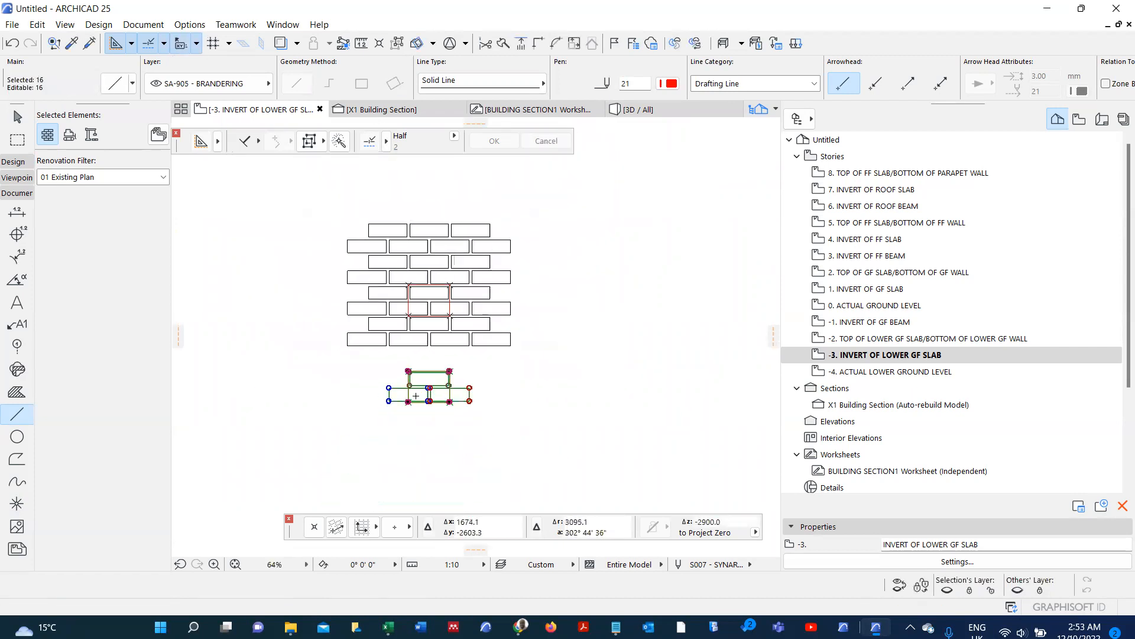
key("Escape")
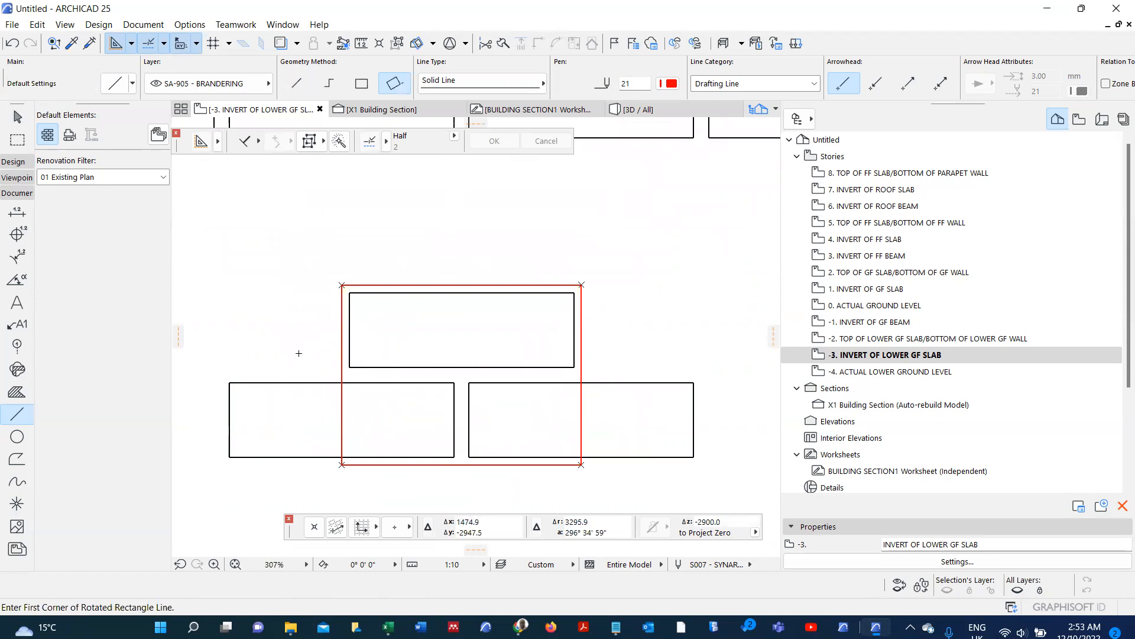
- Trim away all parts of the two lower bricks that extend outside the red frame of the copied unit
left_click(305, 383, "ctrl")
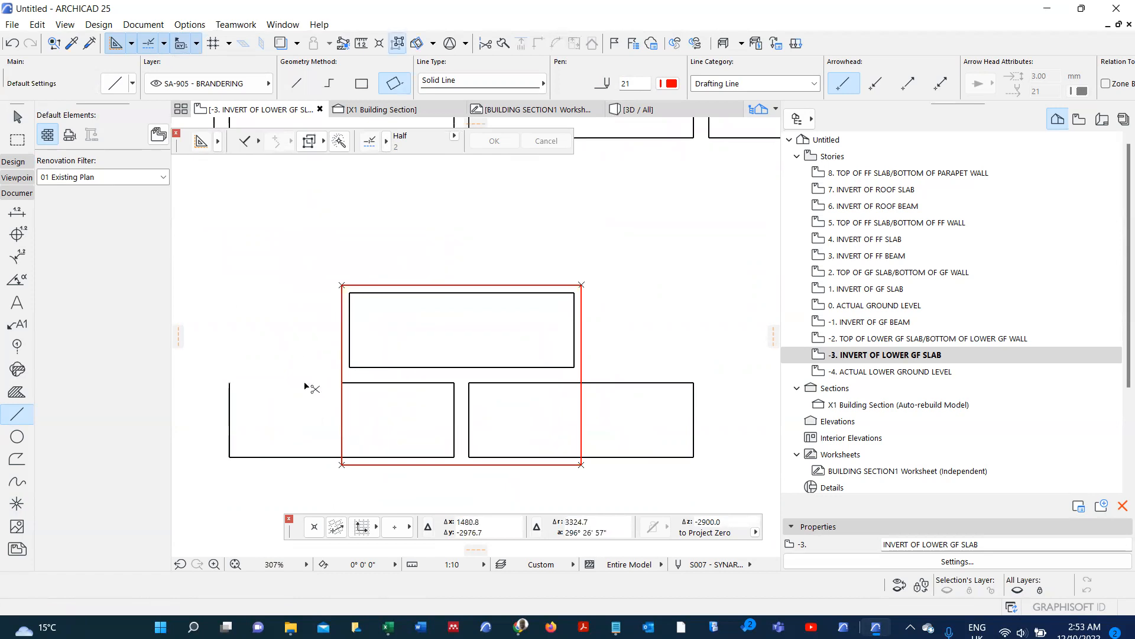
left_click(330, 457, "ctrl")
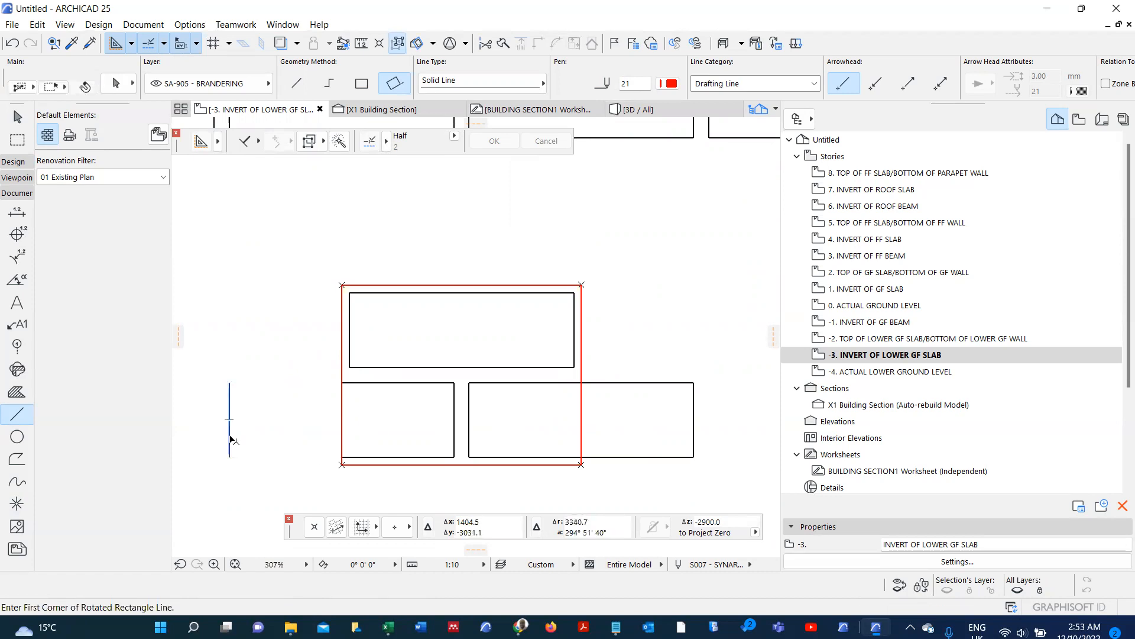
left_click(230, 439, "ctrl")
left_click(654, 457, "ctrl")
left_click(694, 443, "ctrl")
left_click(667, 383, "ctrl")
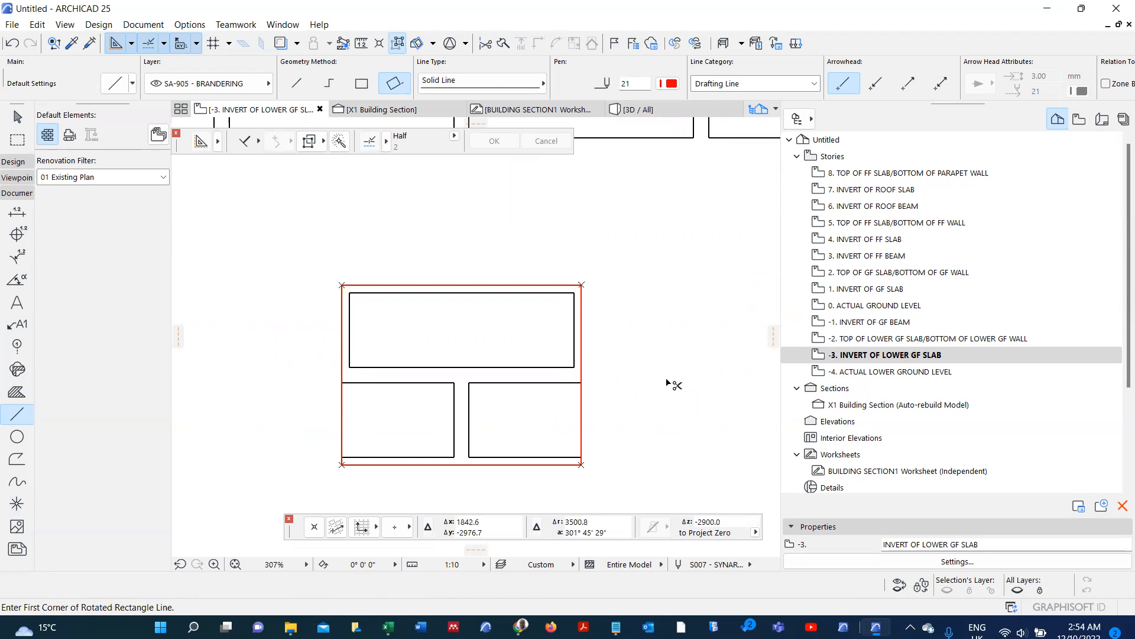
- Measure the width of the copied red frame along its lower edge
scroll(698, 384, "down", 3)
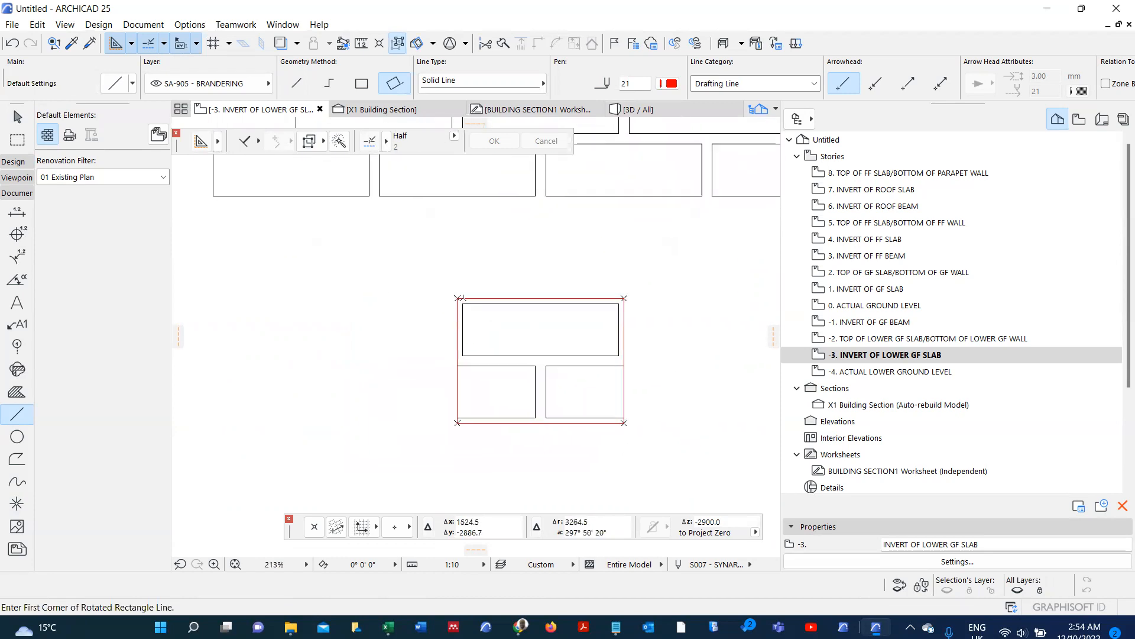
scroll(475, 387, "up", 4)
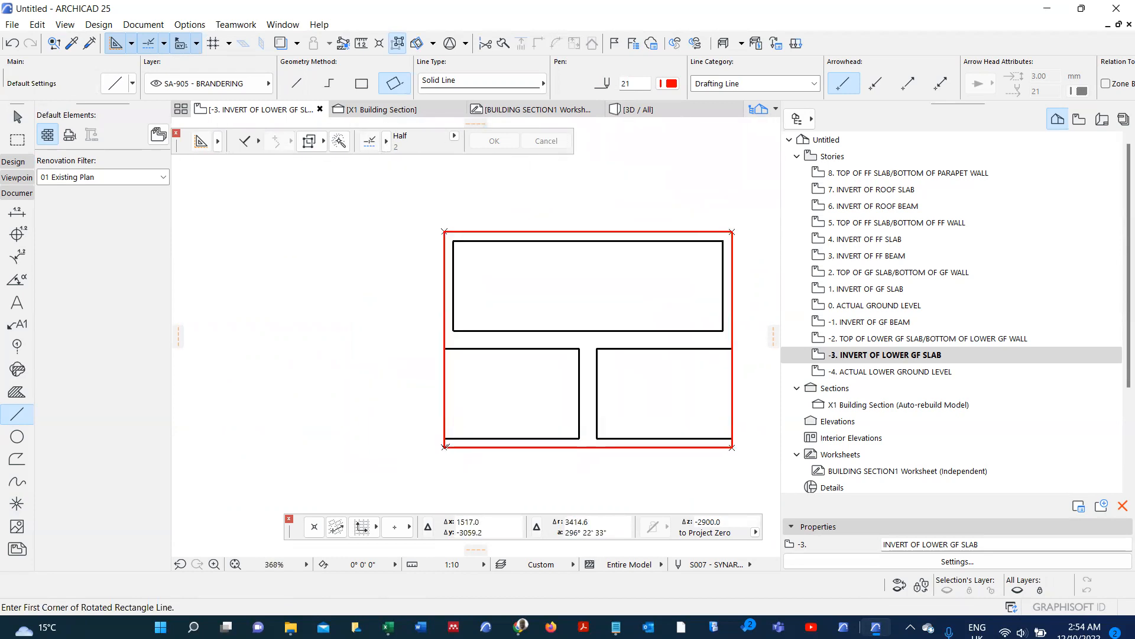
left_click(445, 446)
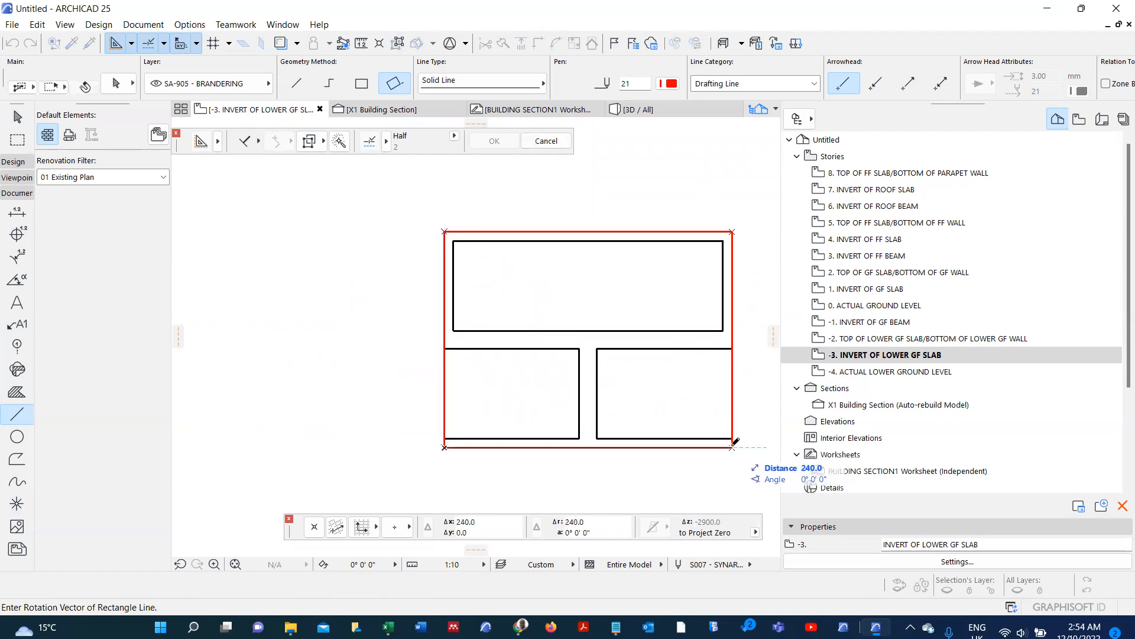
key("Escape")
scroll(511, 385, "down", 4)
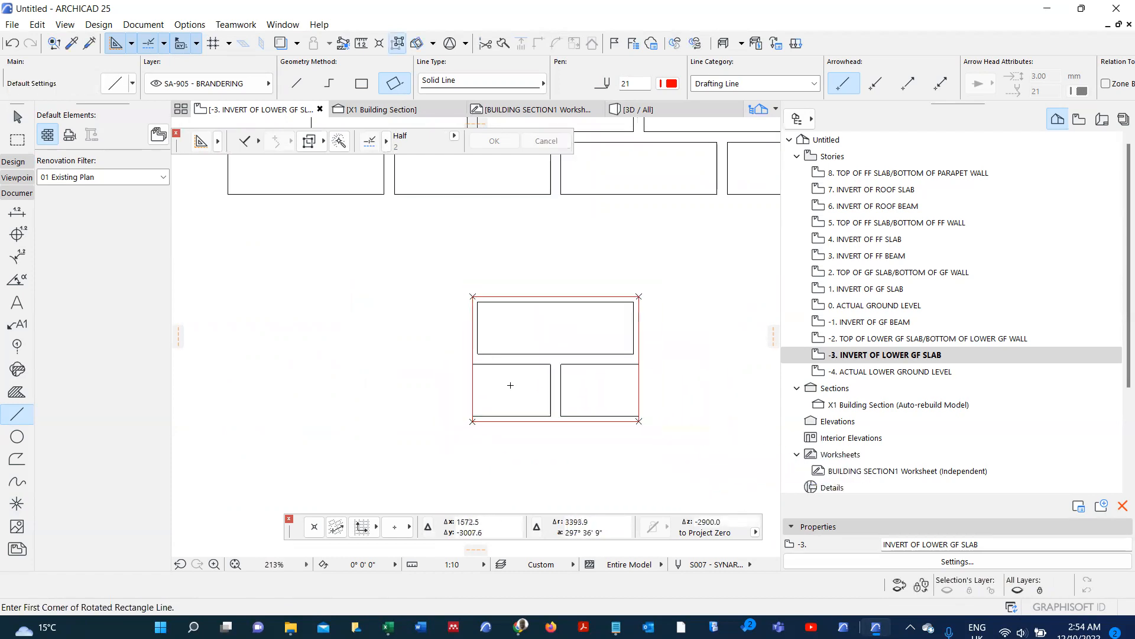
- Select the lines of the three bricks inside the frame, excluding the red frame and hotspots, and copy them to the clipboard
left_click(552, 395, "shift")
key("alt+g")
left_click(562, 391, "shift")
left_click(560, 355, "shift")
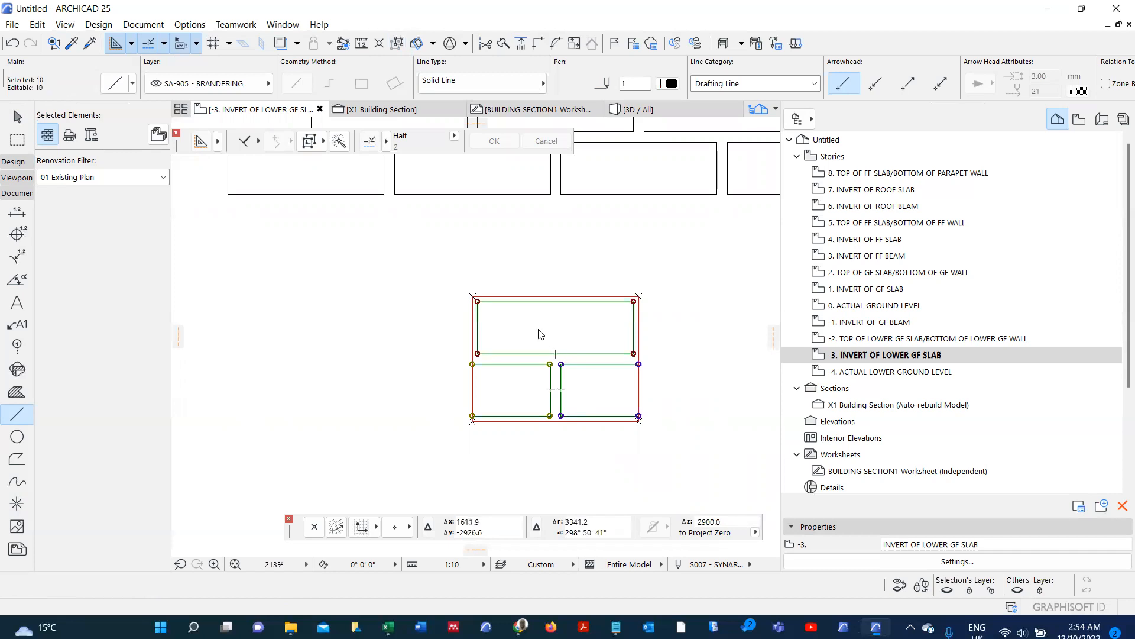
right_click(540, 334)
left_click(586, 89)
- Create a new symbol fill named KENYA BRICK in the fill attributes
left_click(200, 26)
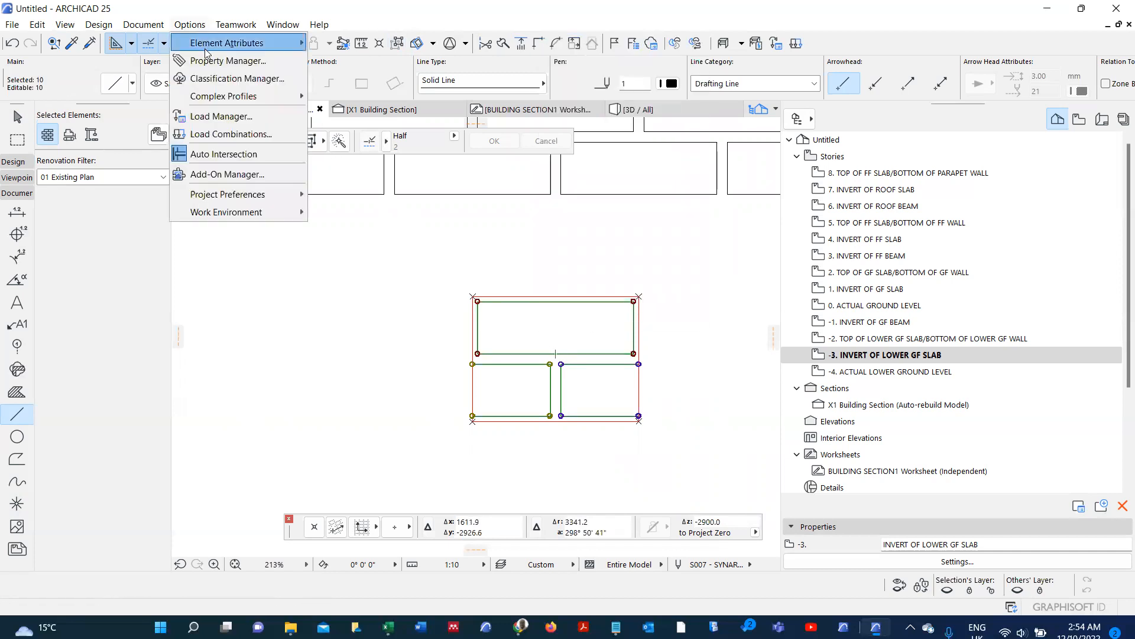
mouse_move(262, 46)
left_click(346, 97)
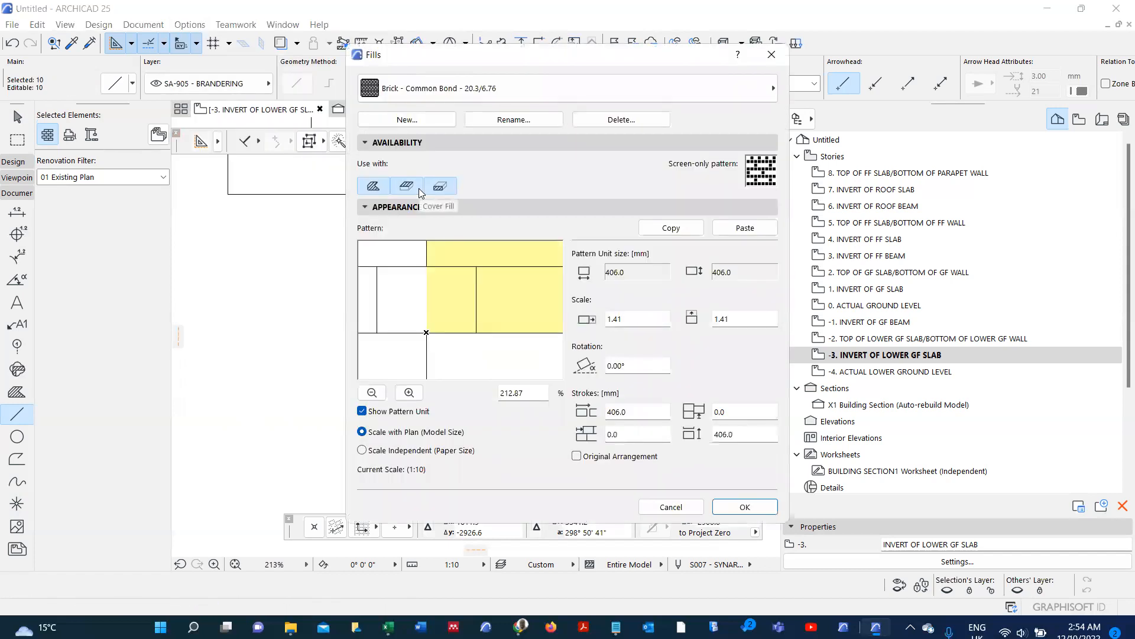
left_click(438, 118)
left_click(475, 238)
left_click_drag(506, 197, 404, 167)
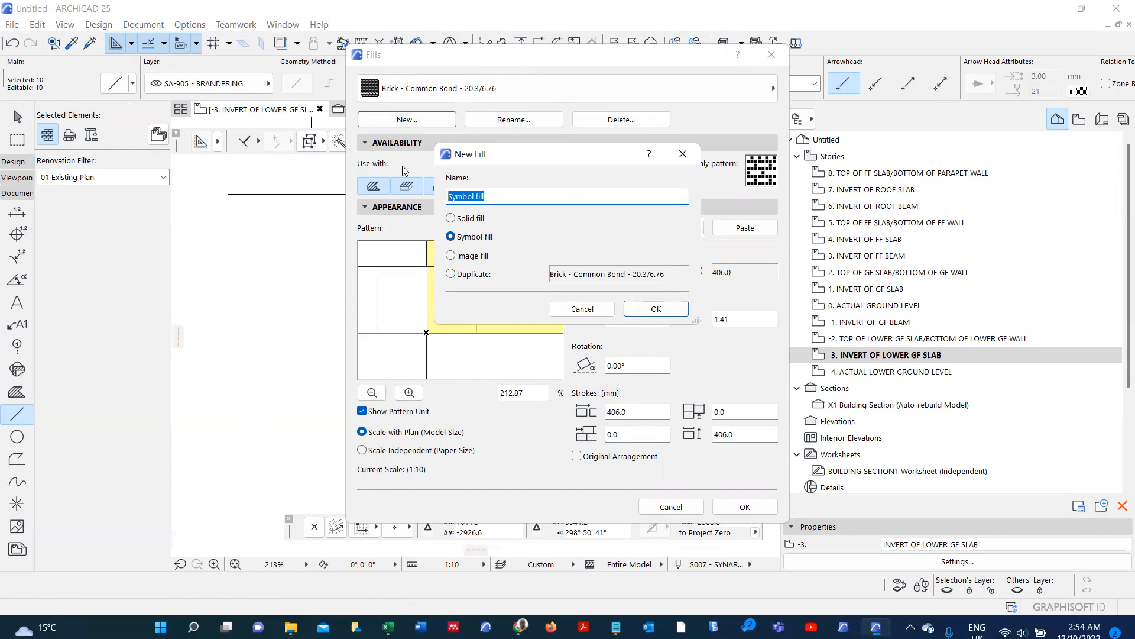
type("KENYA BRICK")
left_click(633, 310)
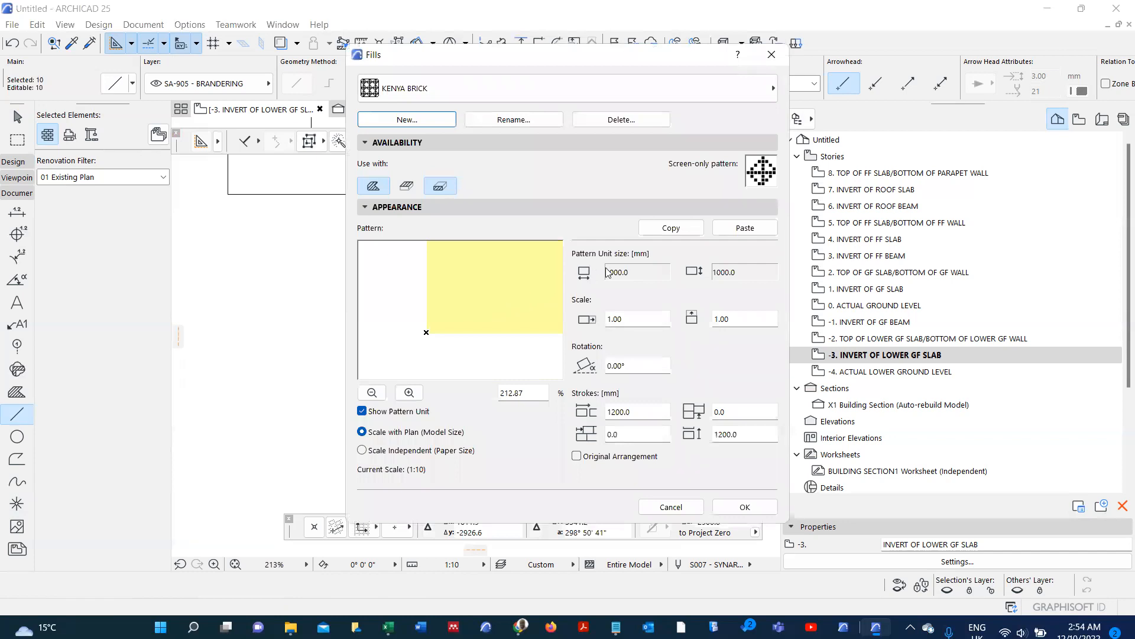
- Paste the copied brick lines as the KENYA BRICK pattern, set its vertical stroke spacing to 180.0 mm and save the fill
left_click(749, 228)
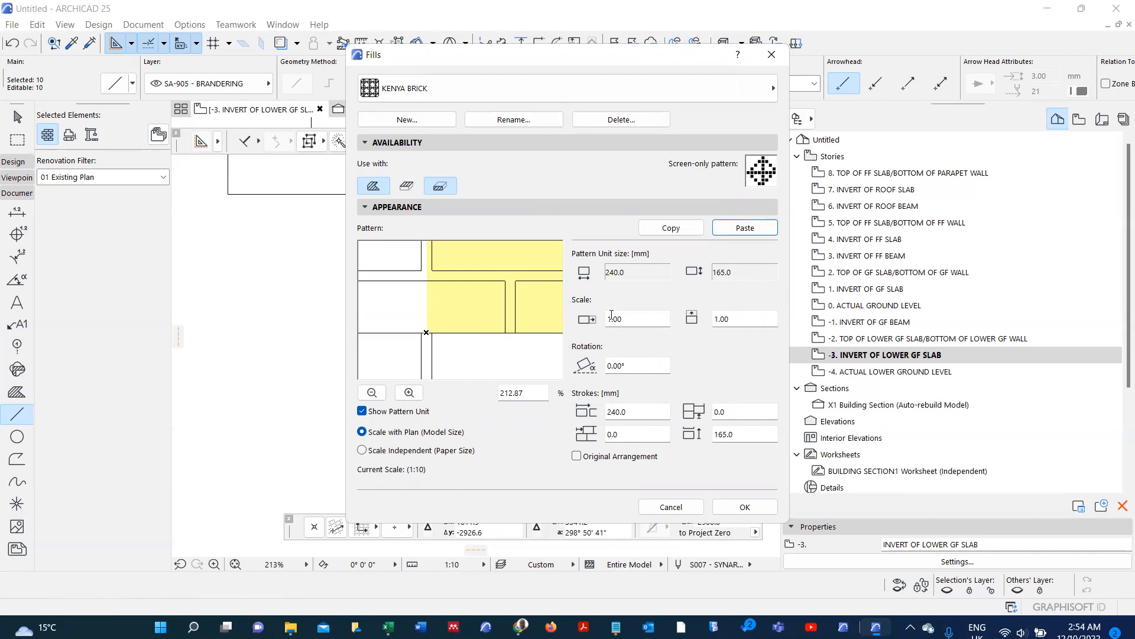
double_click(732, 435)
key("BackSpace")
type("180")
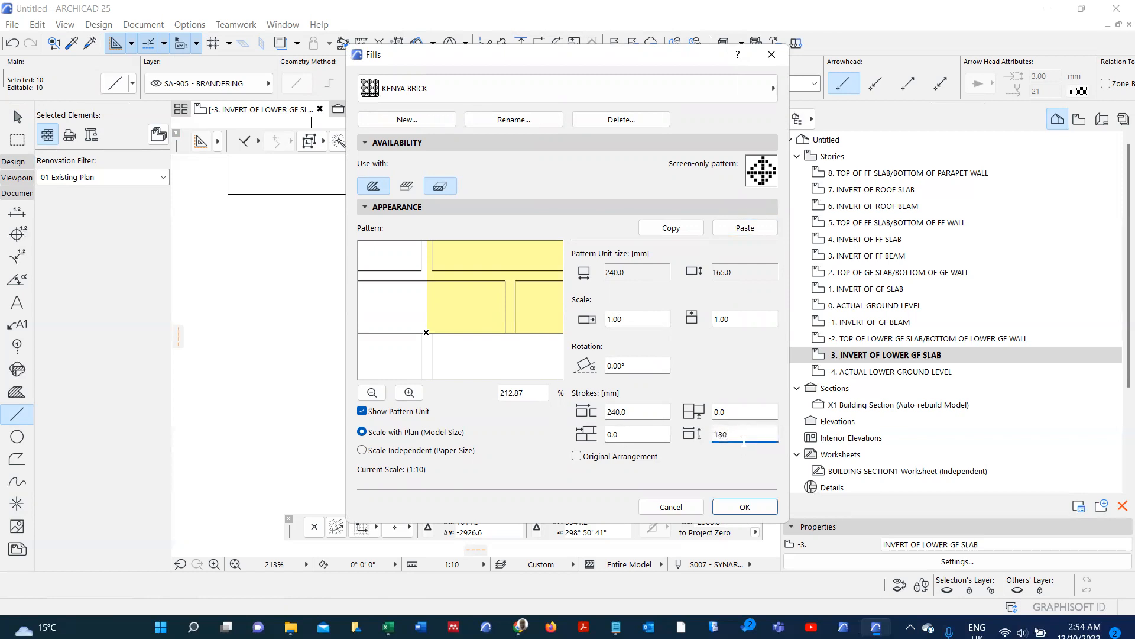
type(".0")
left_click(367, 394)
left_click(367, 394)
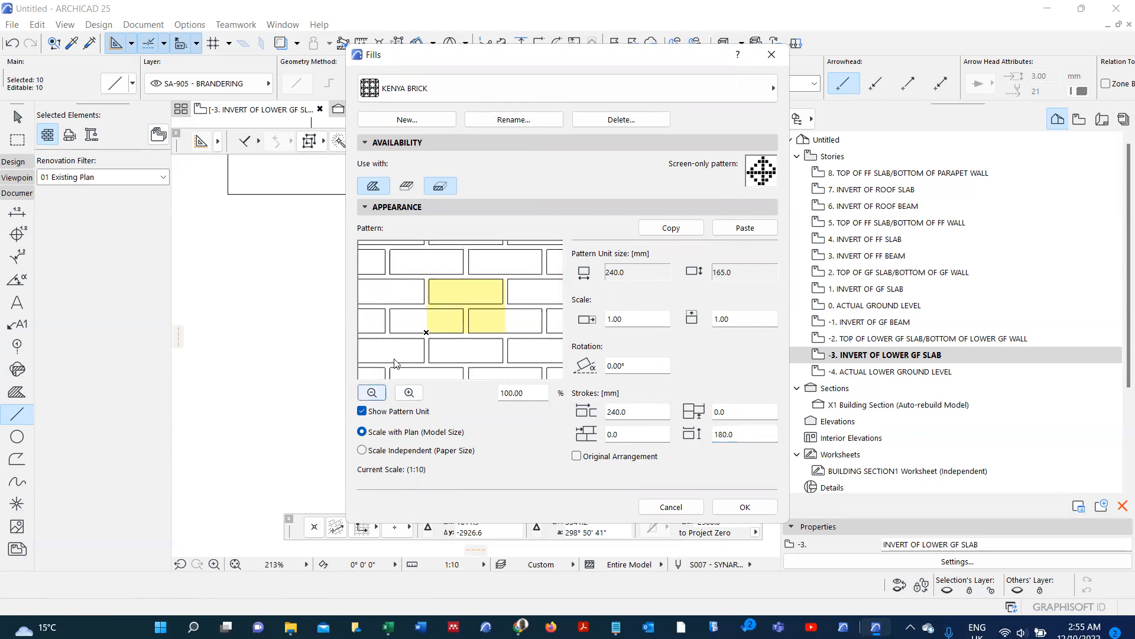
left_click(371, 393)
left_click(372, 393)
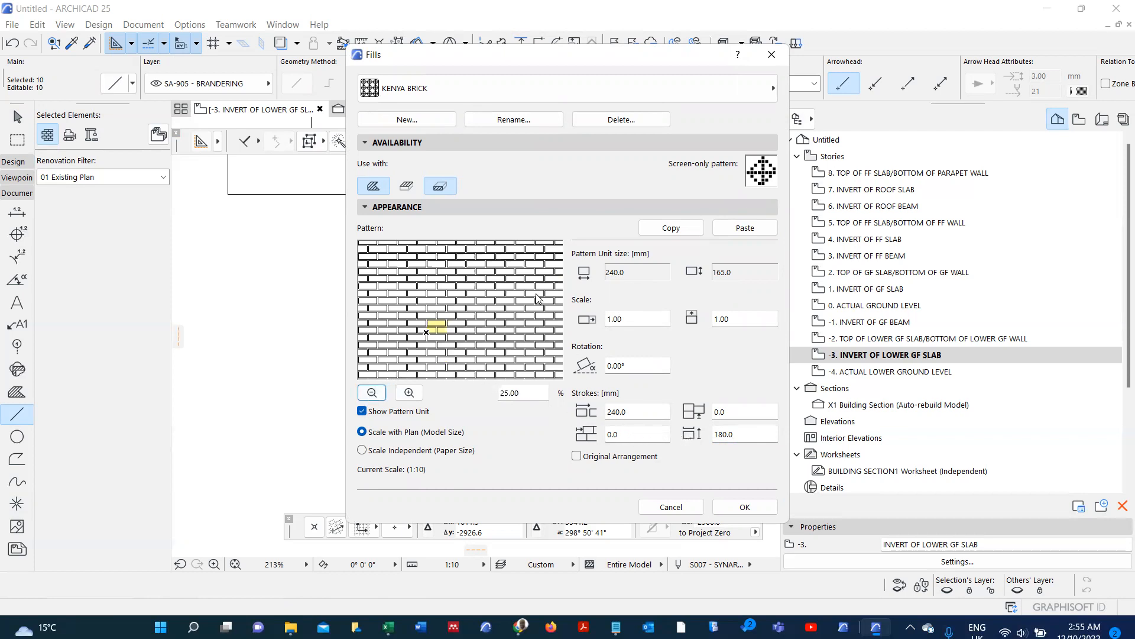
left_click(734, 506)
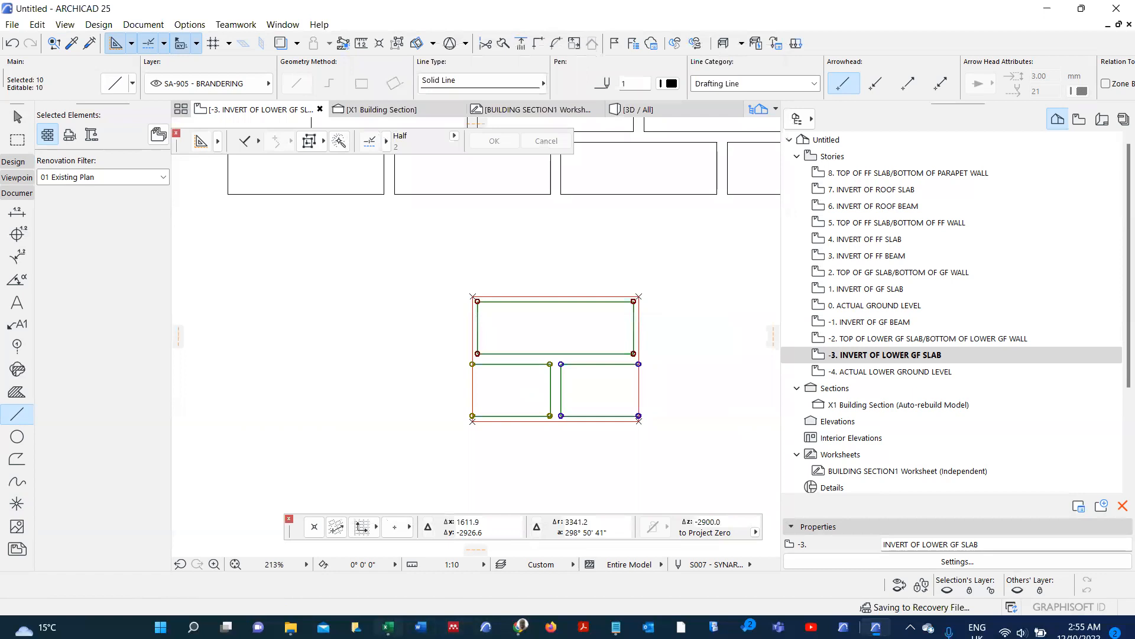
- Switch to the ASSIGNMENT 02 workbook in Excel and mark activity 4, Creating Fills - Symbol fills, as YES in the Done column
left_click(388, 627)
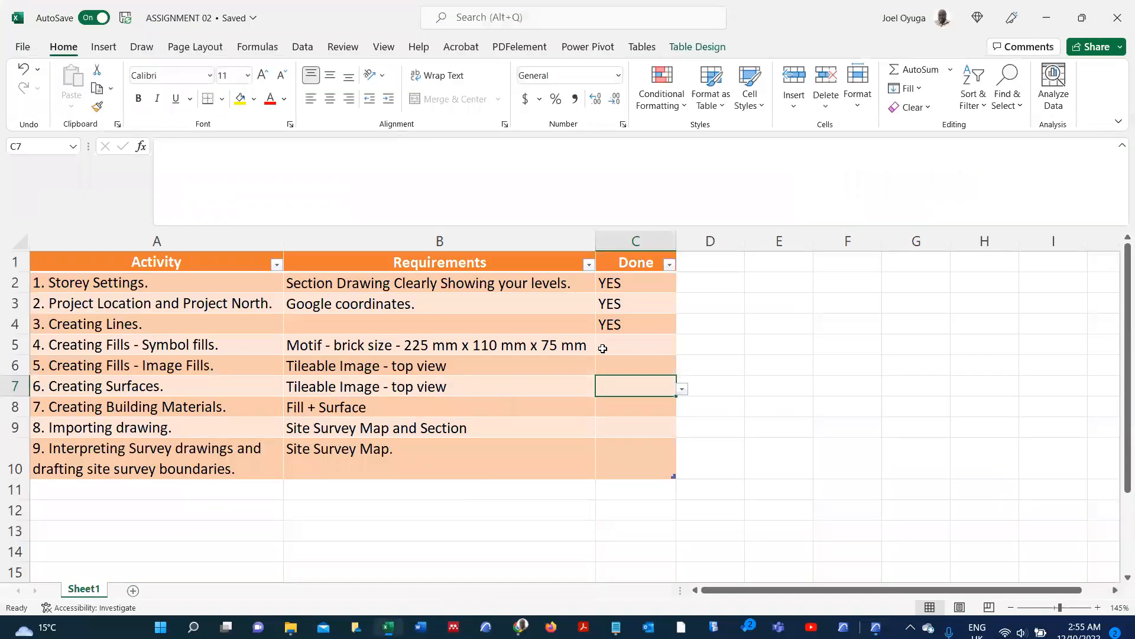
left_click(603, 348)
left_click(682, 348)
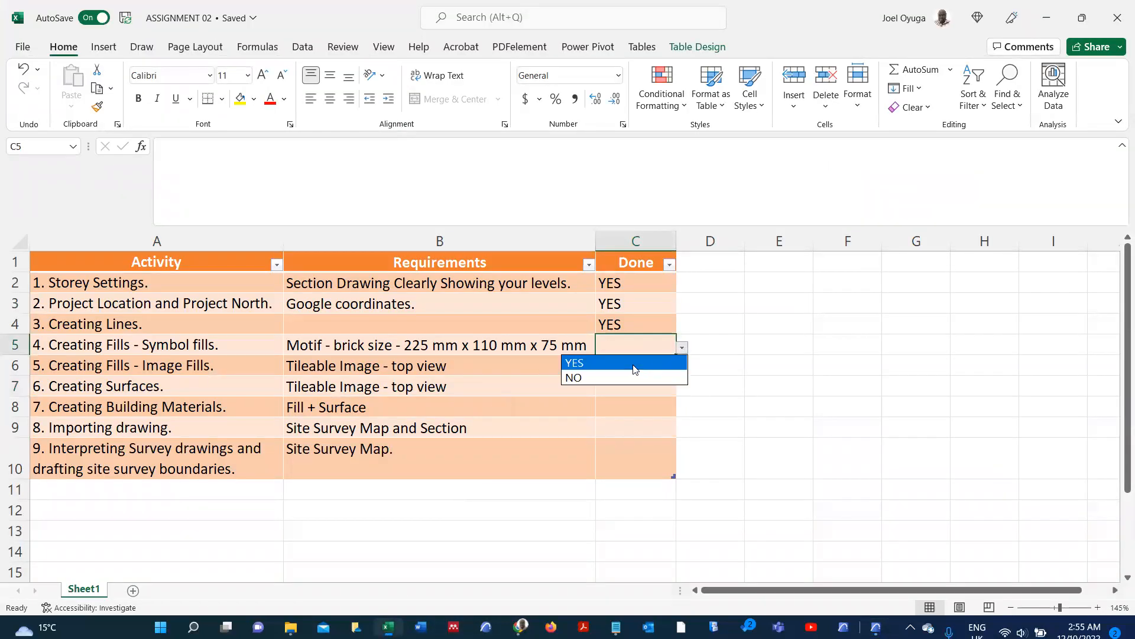
left_click(631, 364)
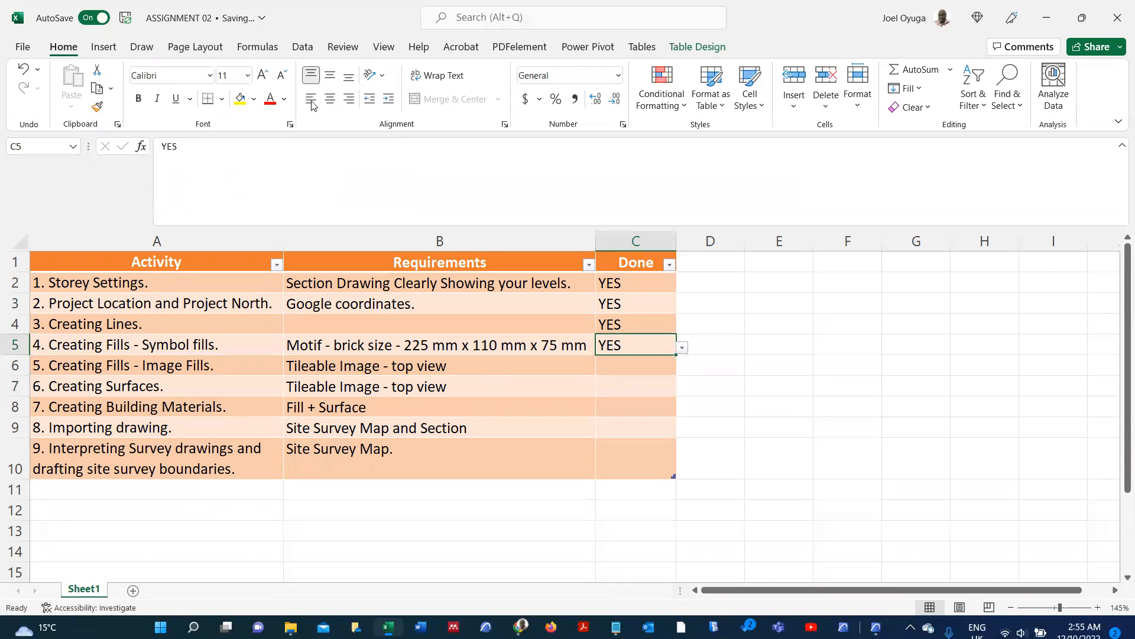
- Switch to File Explorer and open 03 - TILEABLE IMAGE from the ASSIGNMENT 02 folder
key("alt+Tab")
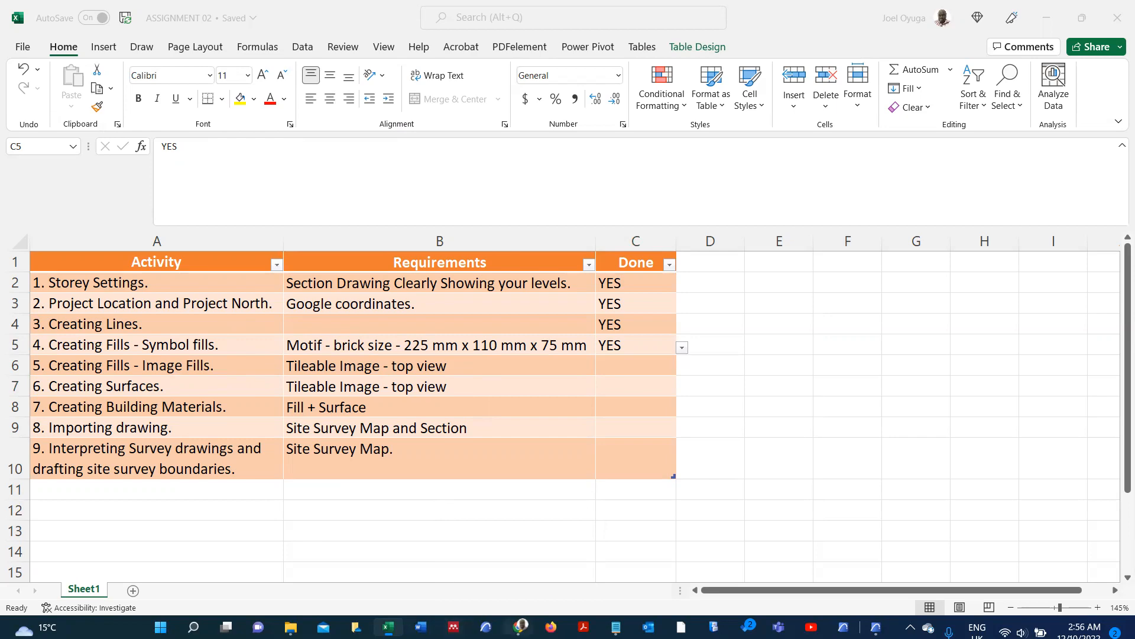
left_click(520, 627)
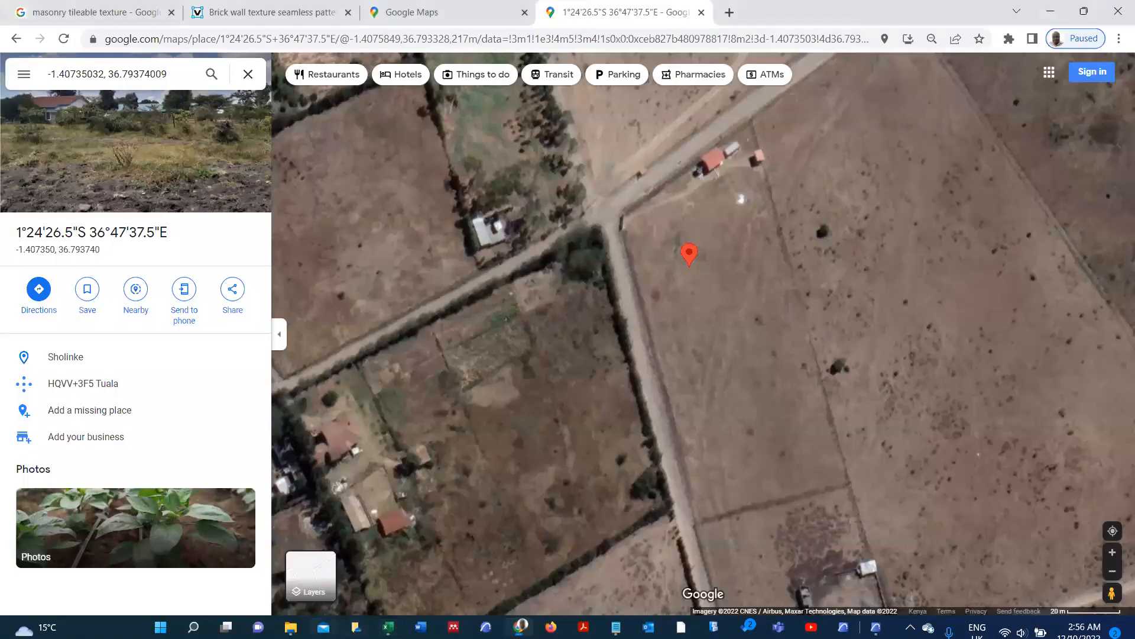
left_click(290, 627)
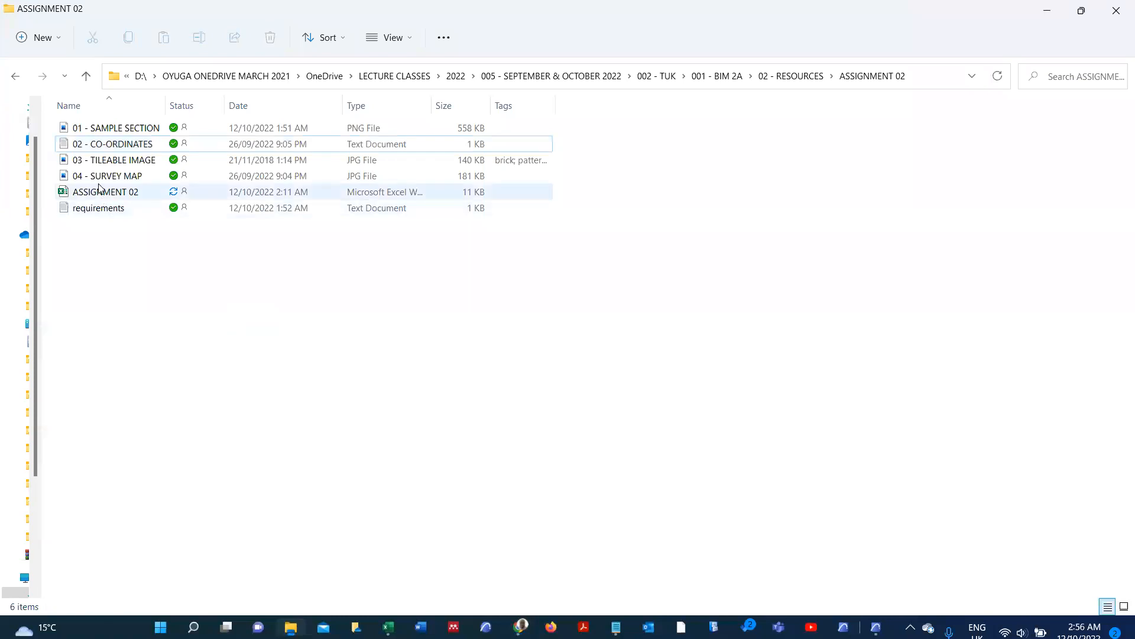
left_click(135, 162)
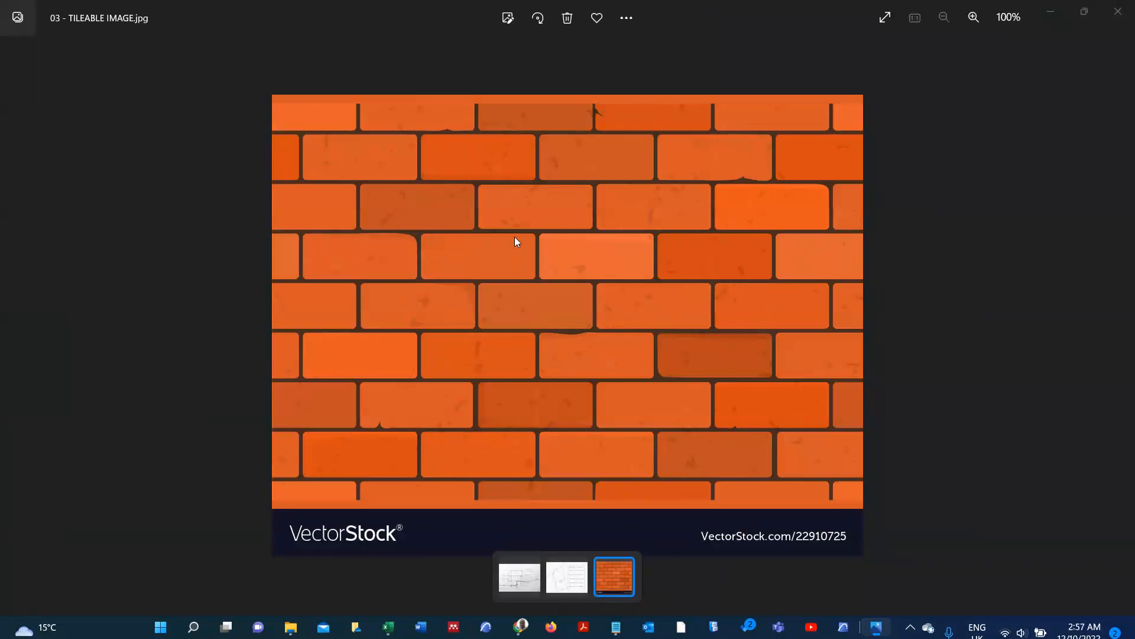
- Switch to Chrome and examine the image results of the "masonry tileable texture" search for seamless brick textures
mouse_move(508, 626)
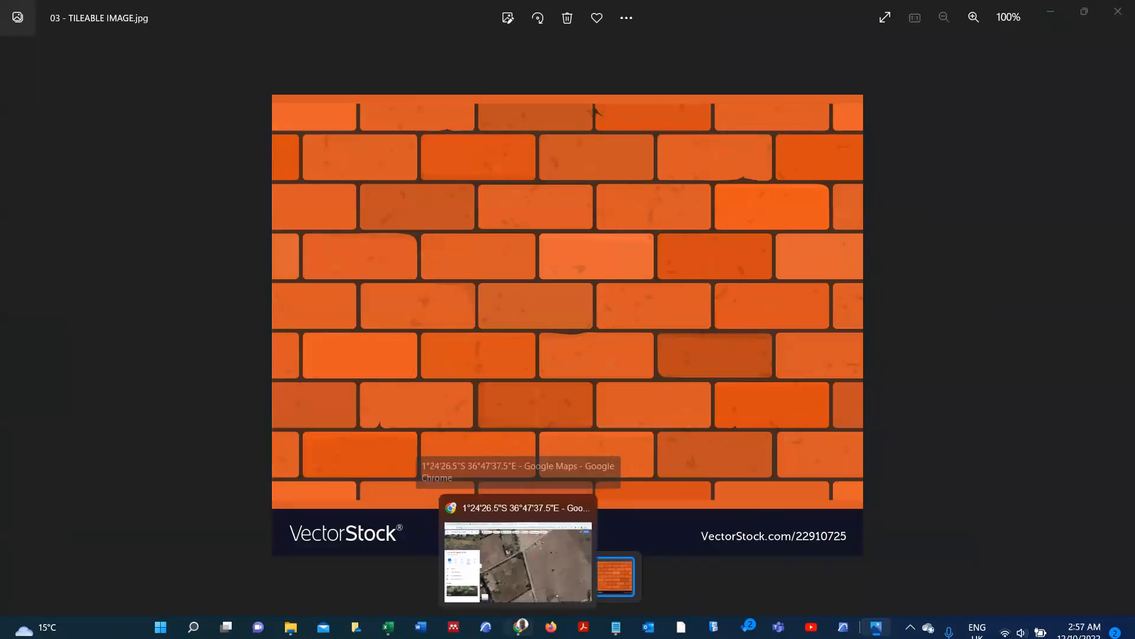
left_click(511, 545)
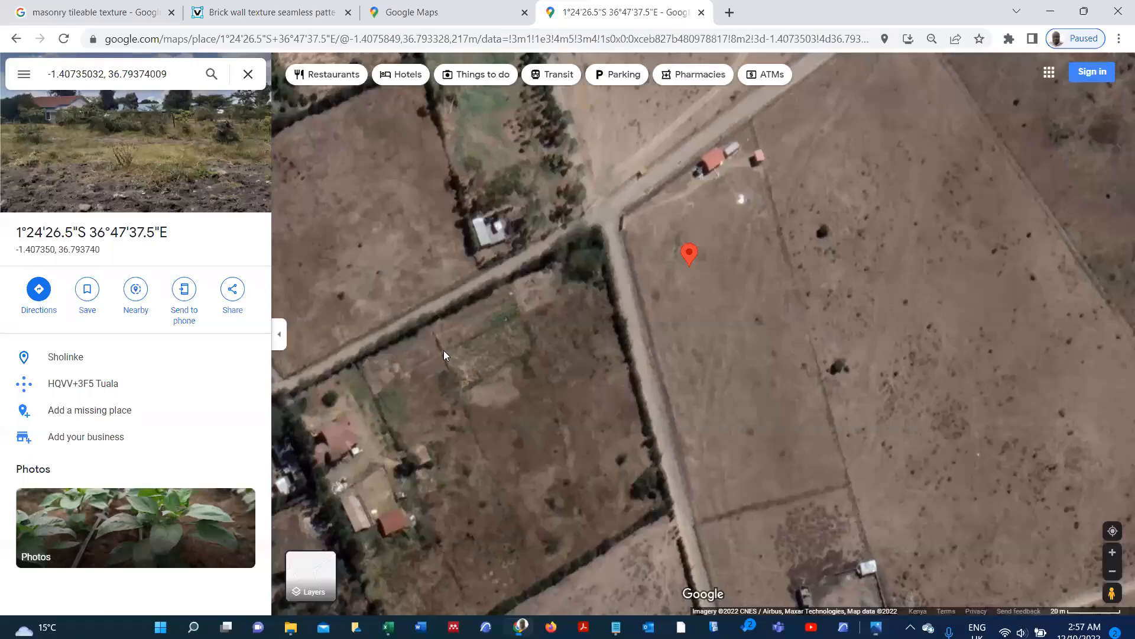
left_click(125, 18)
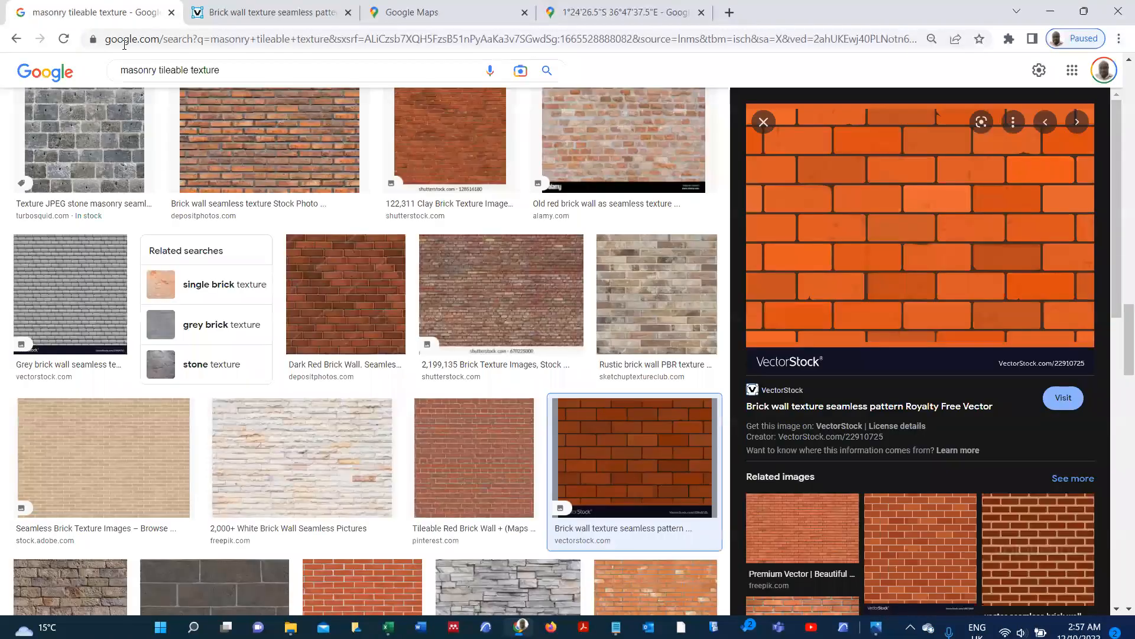
scroll(335, 289, "down", 3)
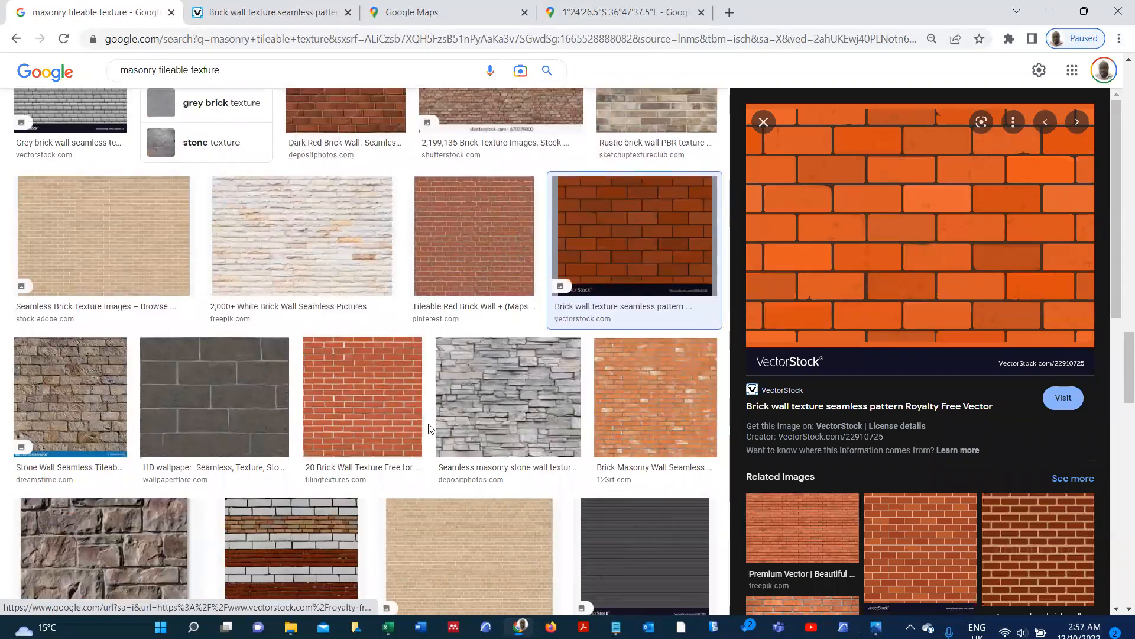
scroll(408, 409, "up", 3)
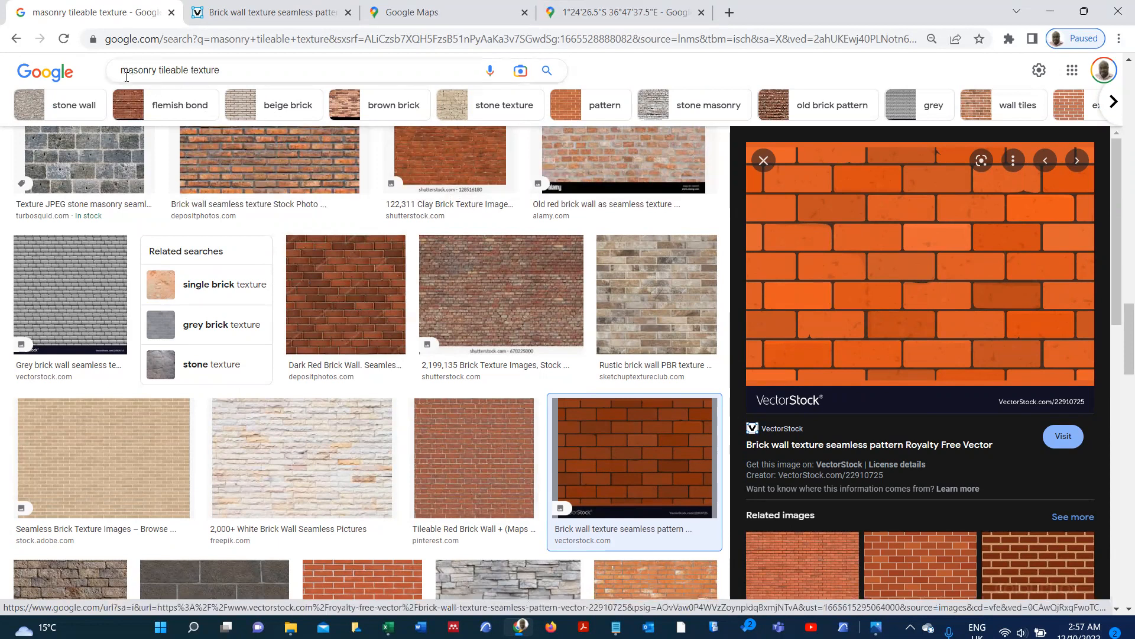
scroll(340, 284, "down", 5)
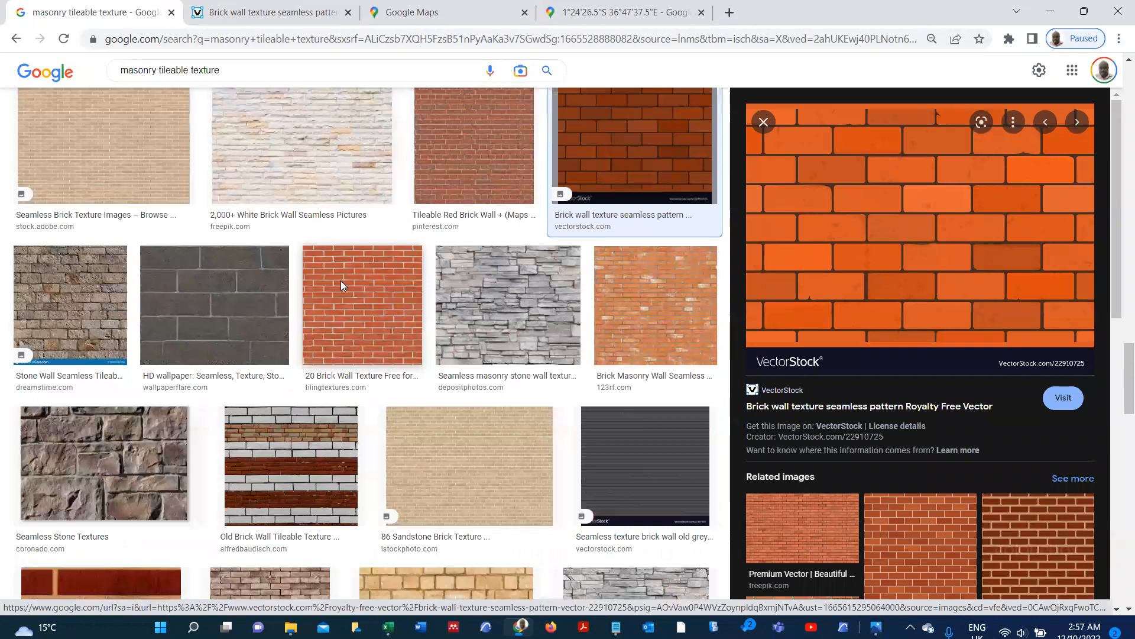
scroll(343, 293, "down", 5)
scroll(352, 292, "down", 2)
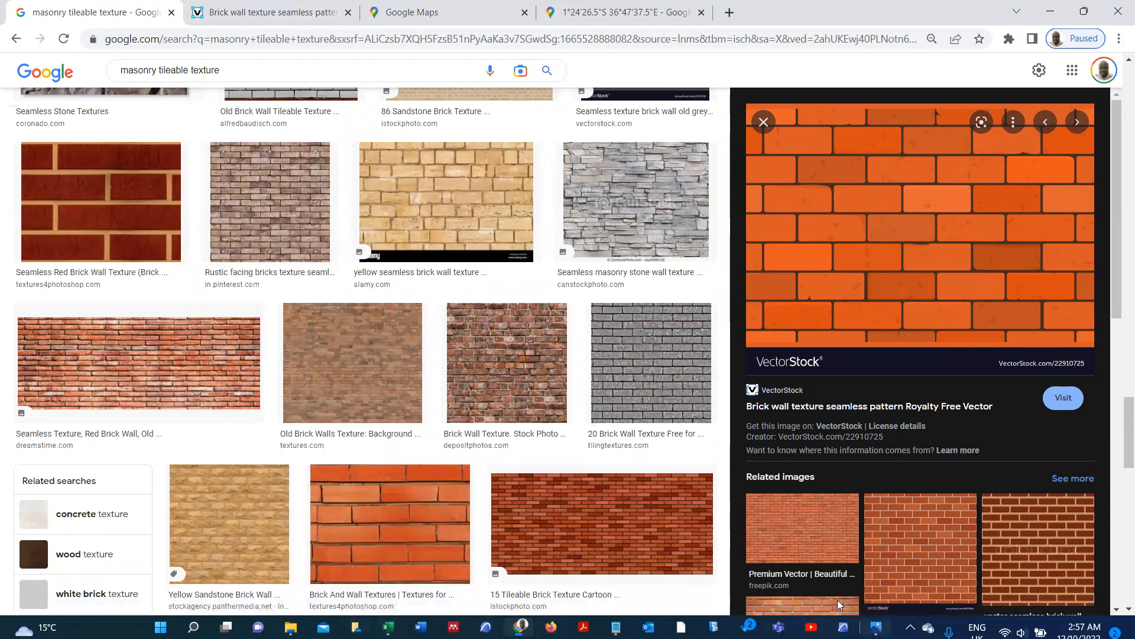
- Switch to Photos to view 03 - TILEABLE IMAGE.jpg, and return to the brick linework on the lower GF slab plan in ARCHICAD
left_click(876, 627)
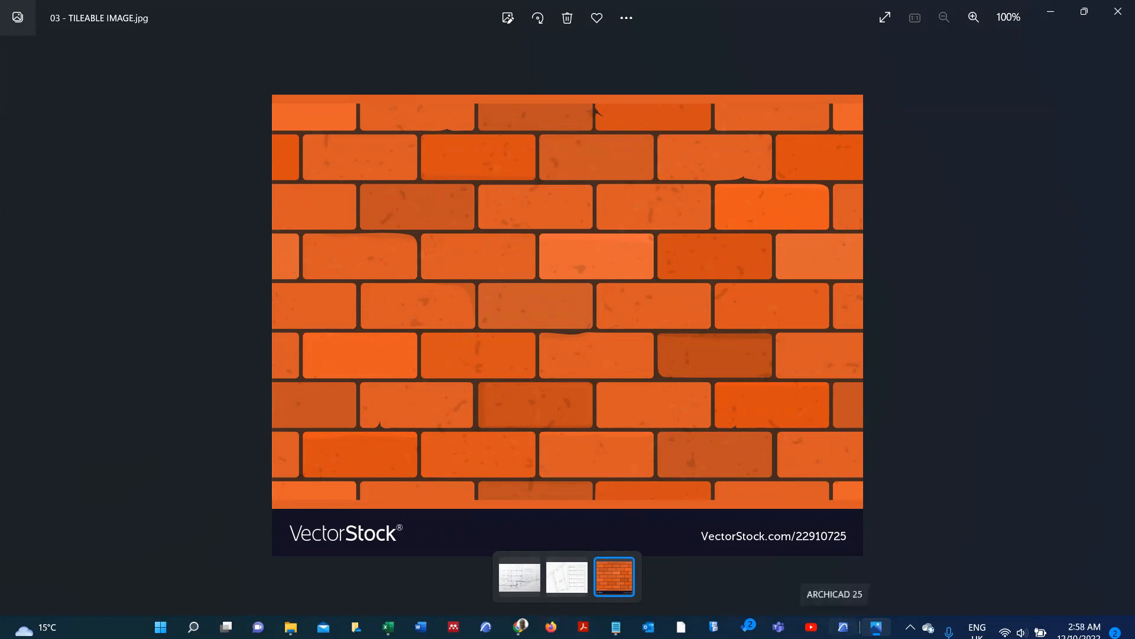
key("super+Tab")
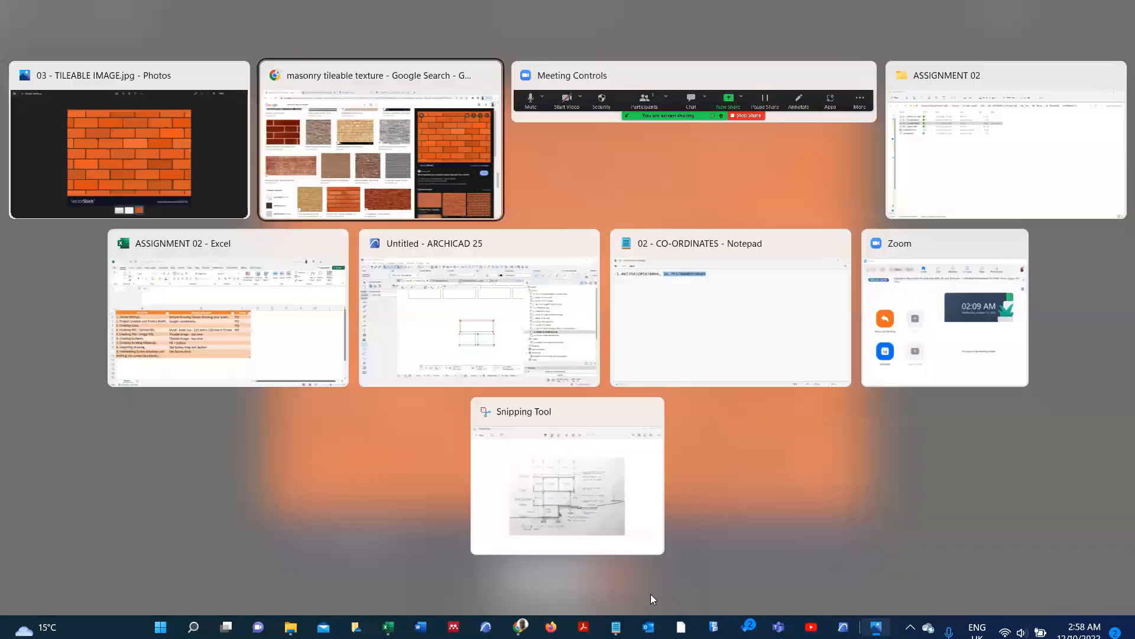
key("Right")
key("Right")
key("Down")
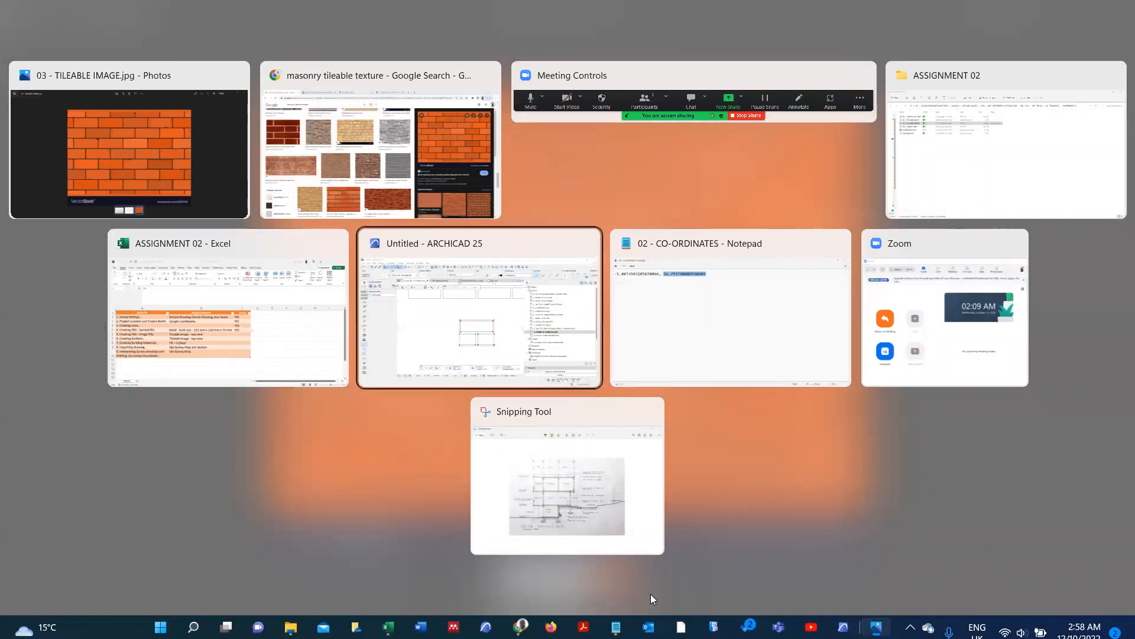
key("Return")
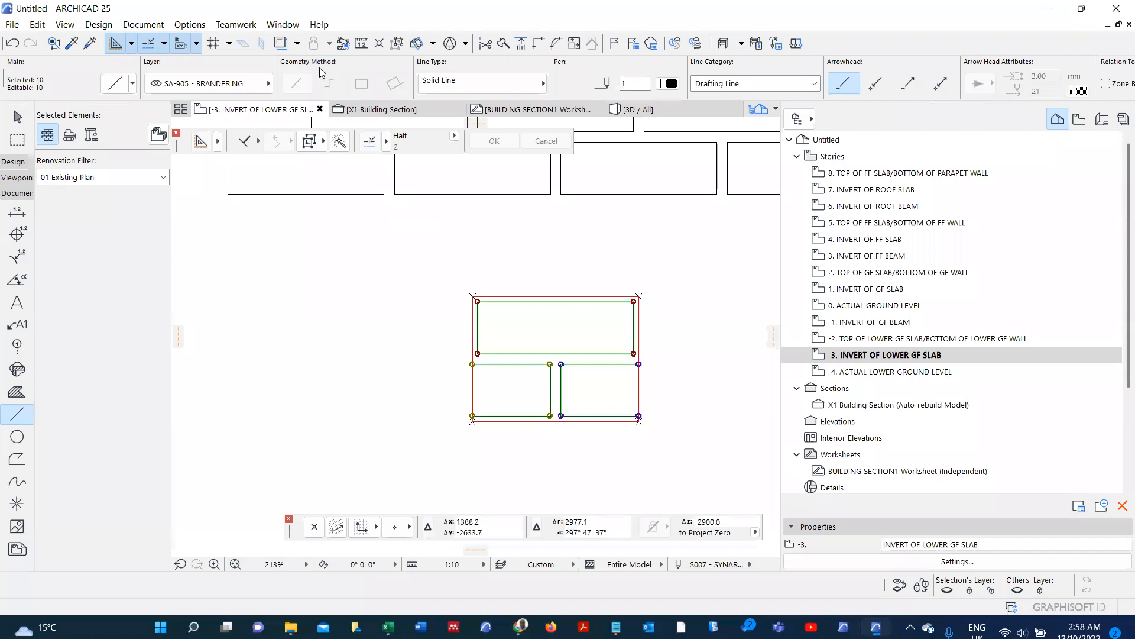
key("alt+Tab")
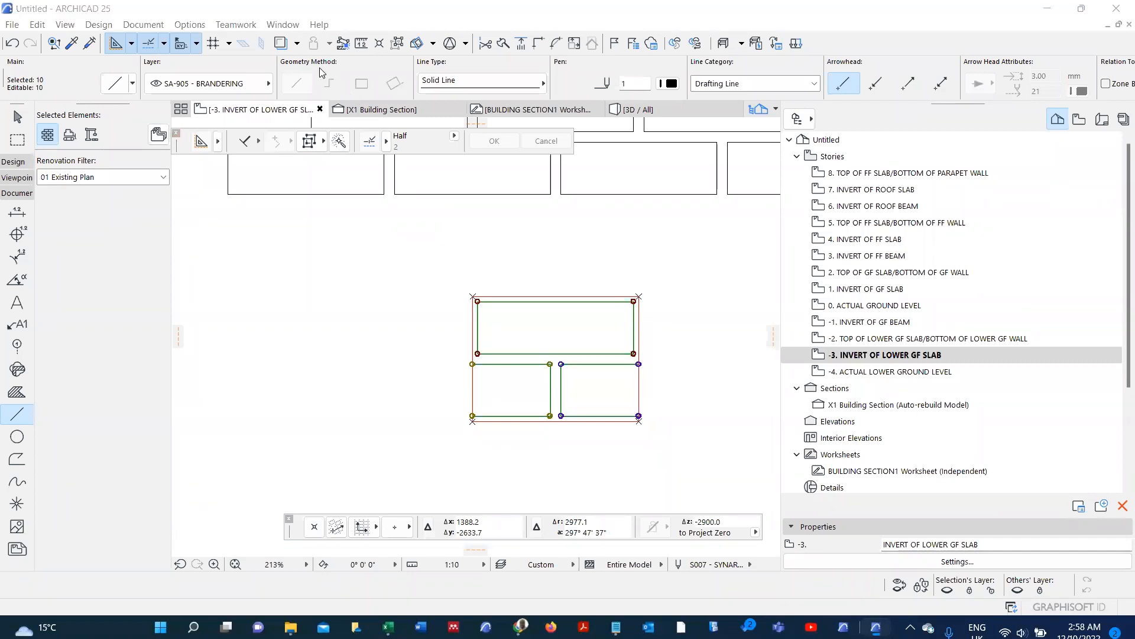
key("alt+Tab")
scroll(320, 384, "down", 5)
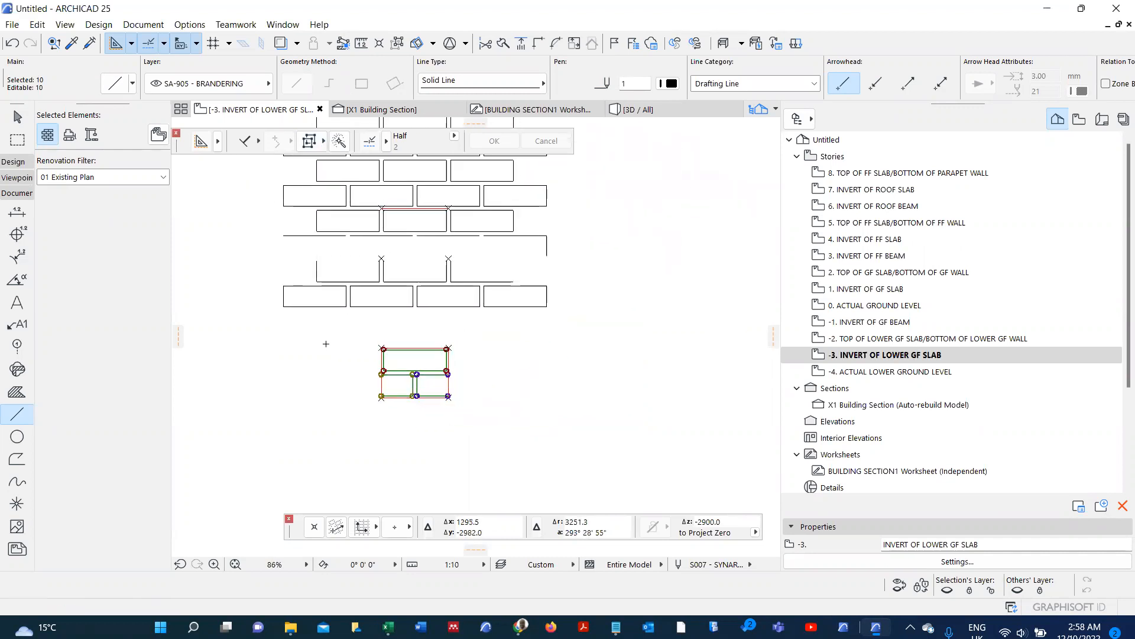
- Place the image 03 - TILEABLE IMAGE from the local ASSIGNMENT 02 folder as a drawing near the line brick pattern
scroll(450, 414, "down", 3)
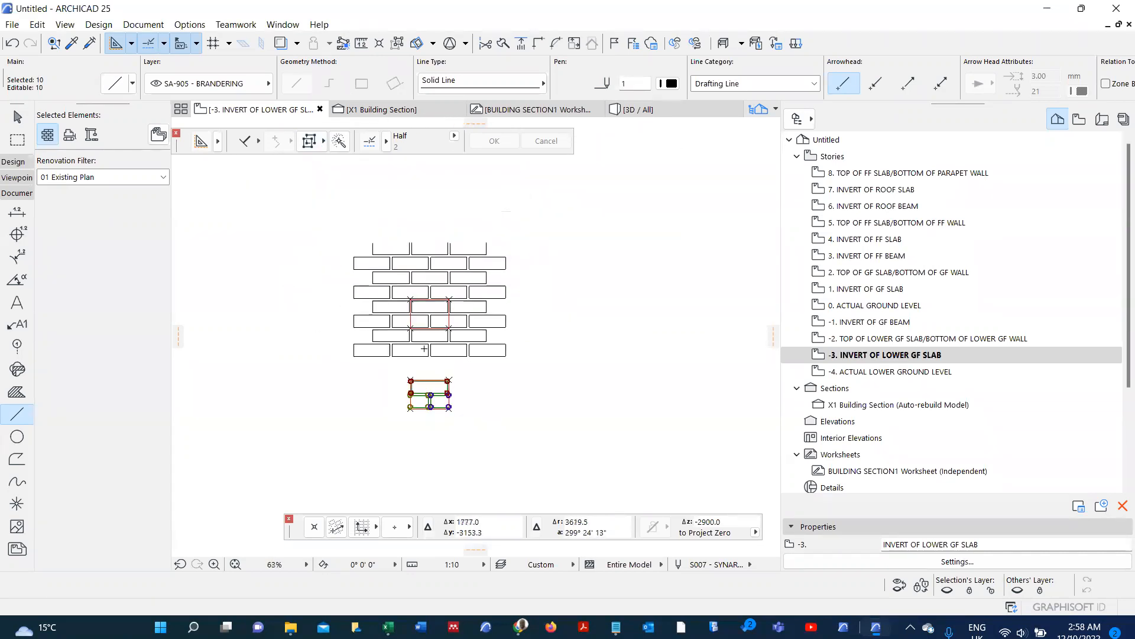
scroll(402, 254, "up", 2)
key("Escape")
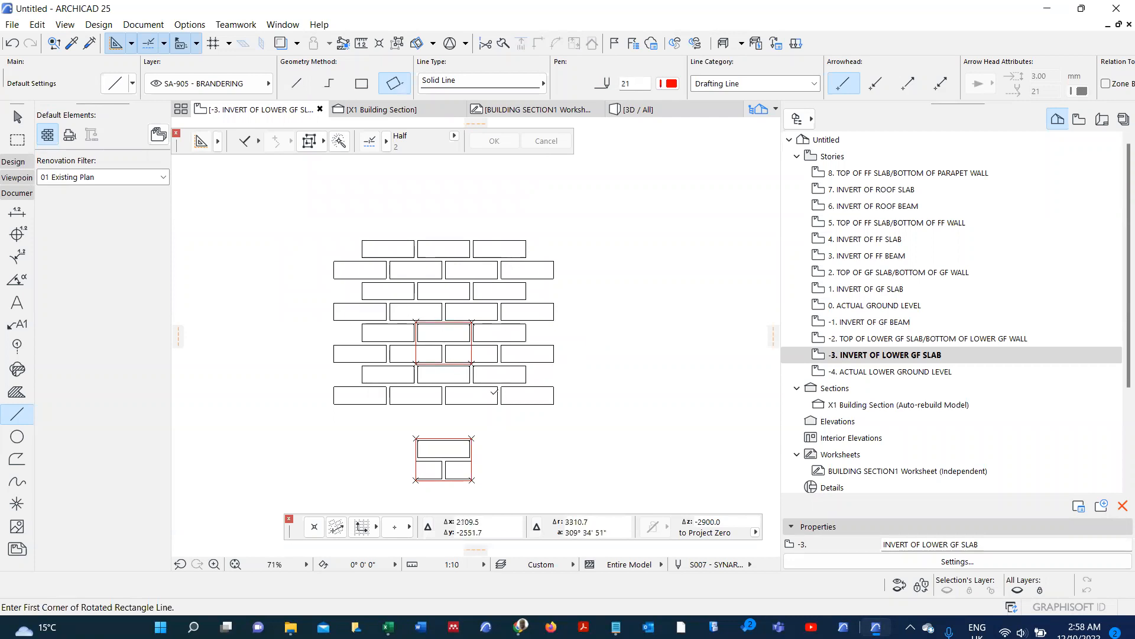
left_click(17, 547)
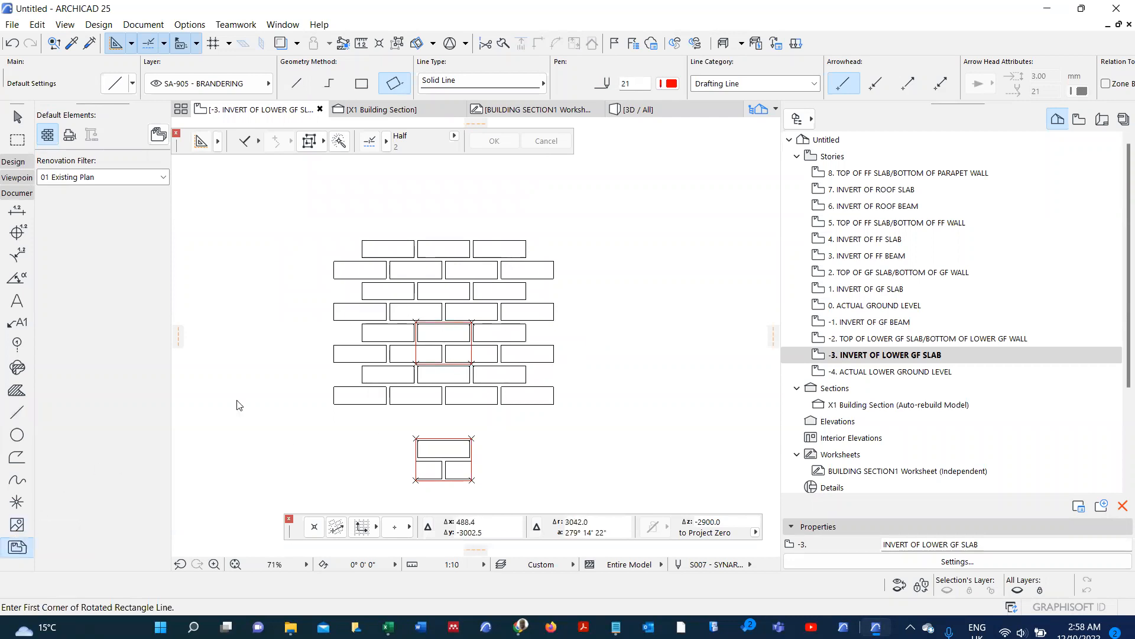
left_click(304, 245)
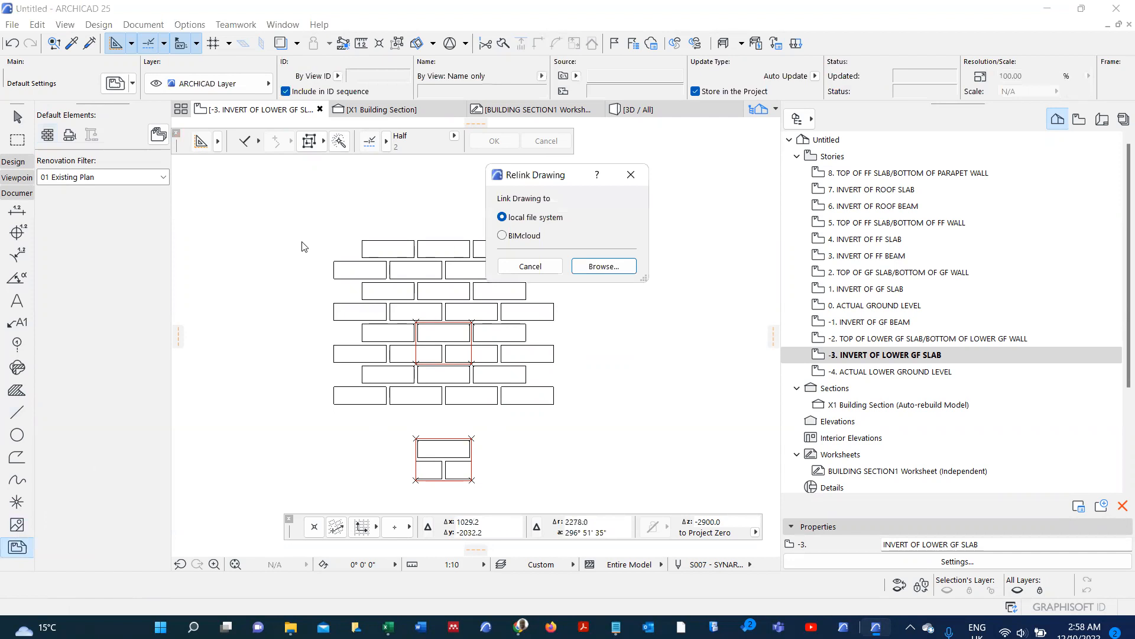
left_click(596, 266)
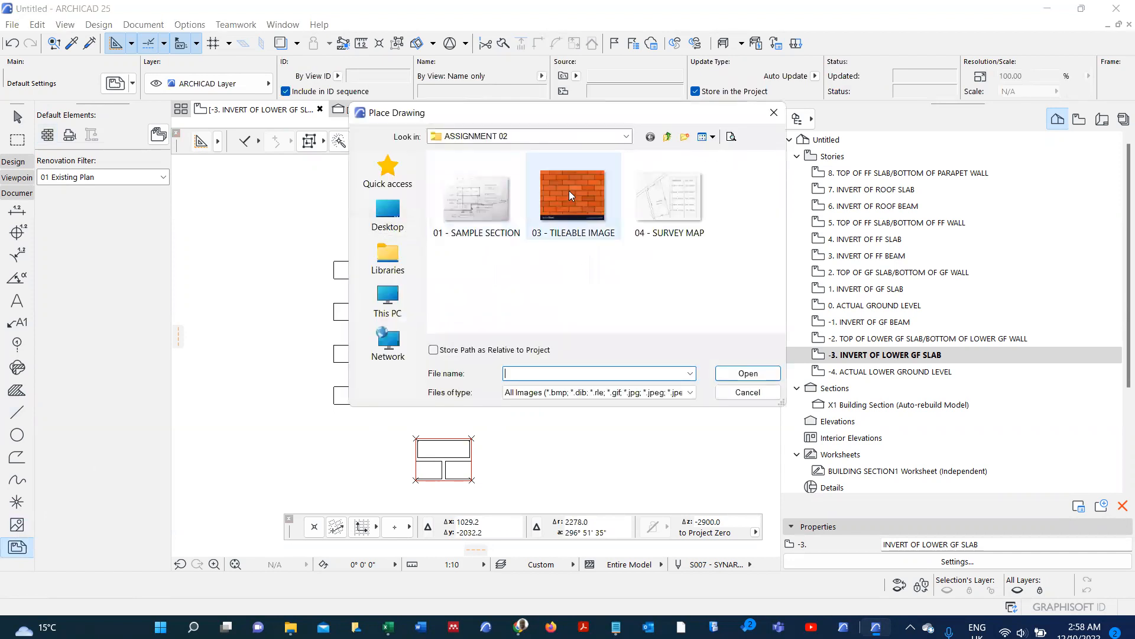
left_click(571, 195)
left_click(748, 374)
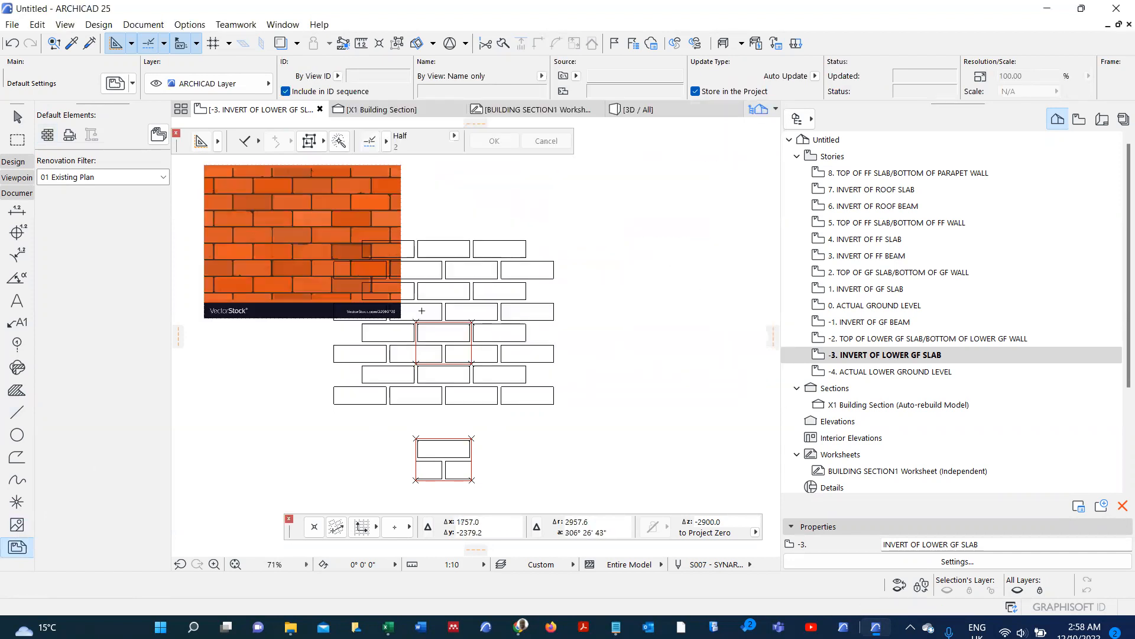
- Move the placed brick image into the empty area to the right of the line brick pattern and deselect it
scroll(414, 309, "down", 3)
left_click(320, 267)
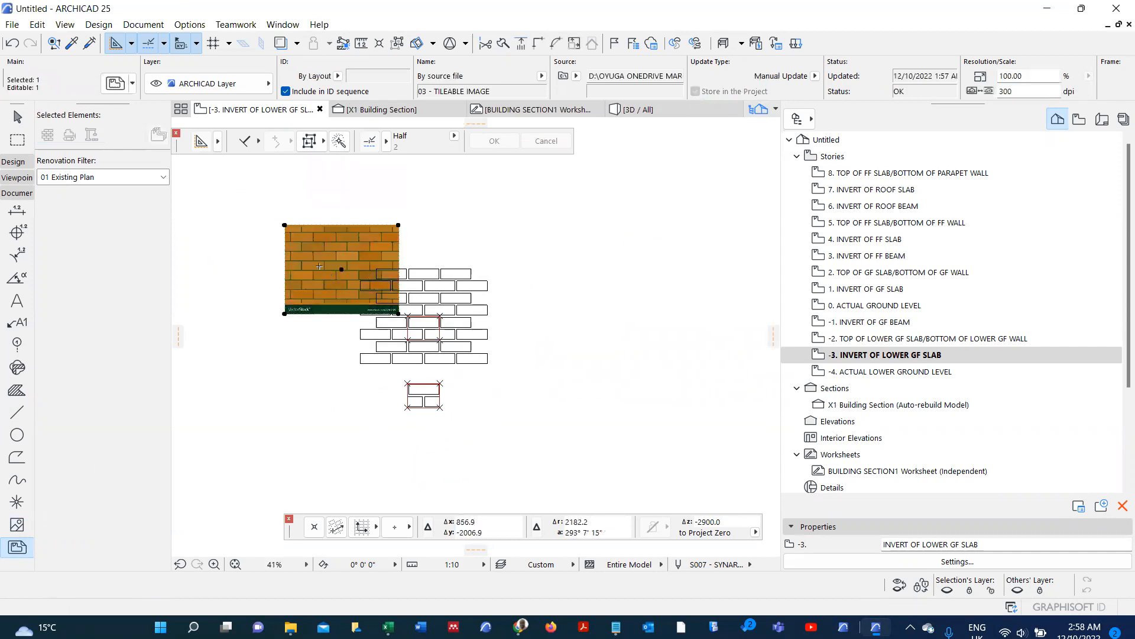
left_click_drag(319, 267, 602, 349)
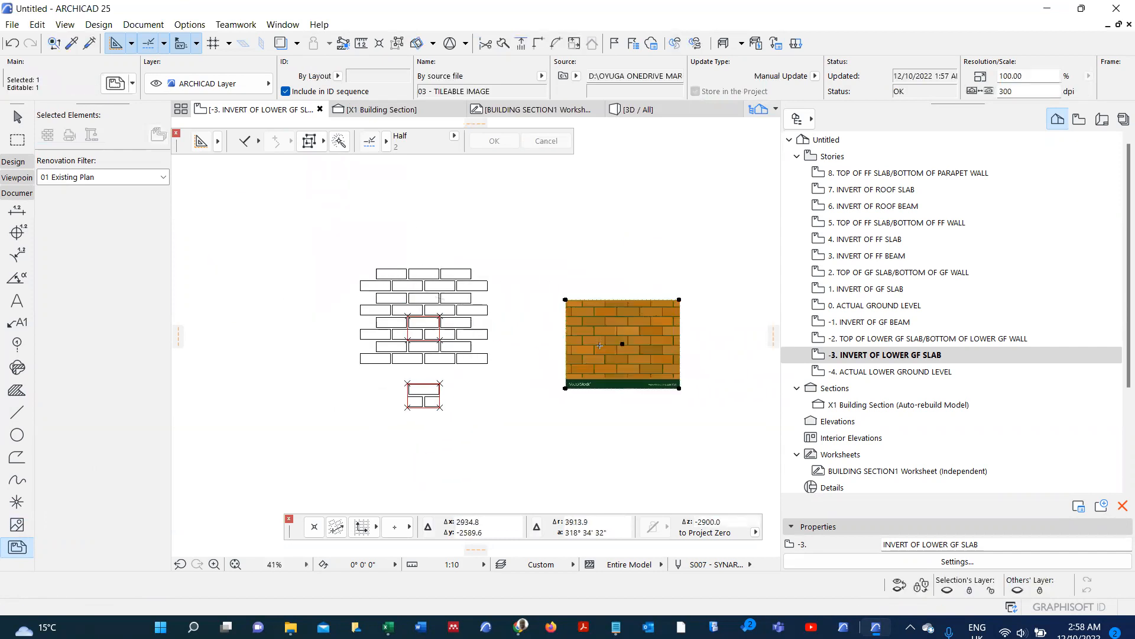
scroll(606, 348, "up", 3)
scroll(609, 347, "up", 4)
scroll(551, 342, "down", 3)
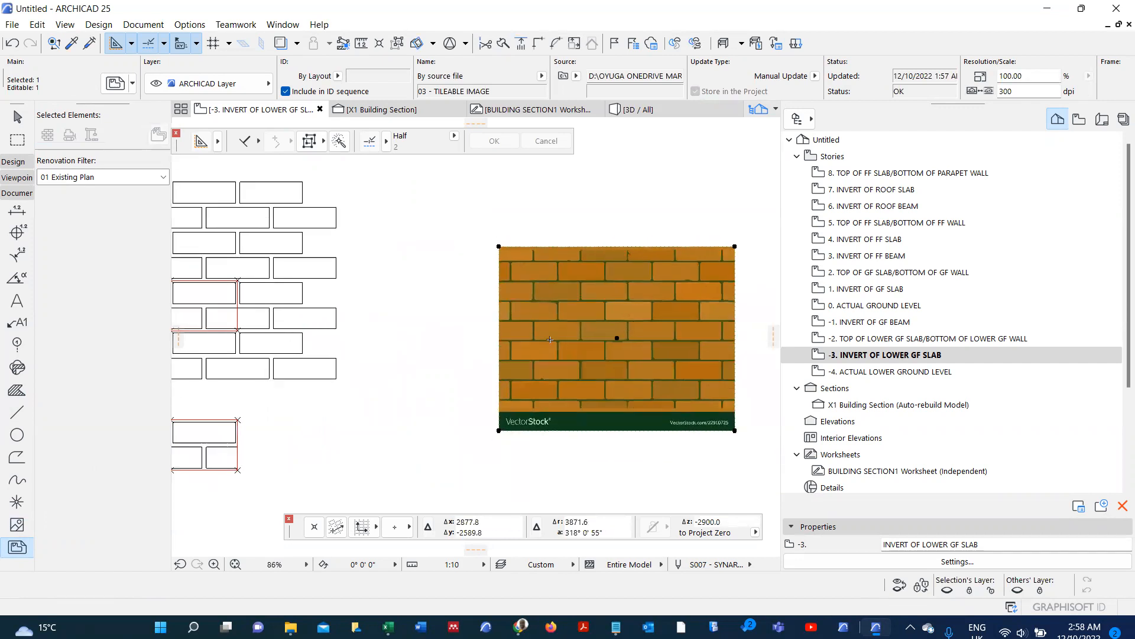
scroll(200, 286, "up", 2)
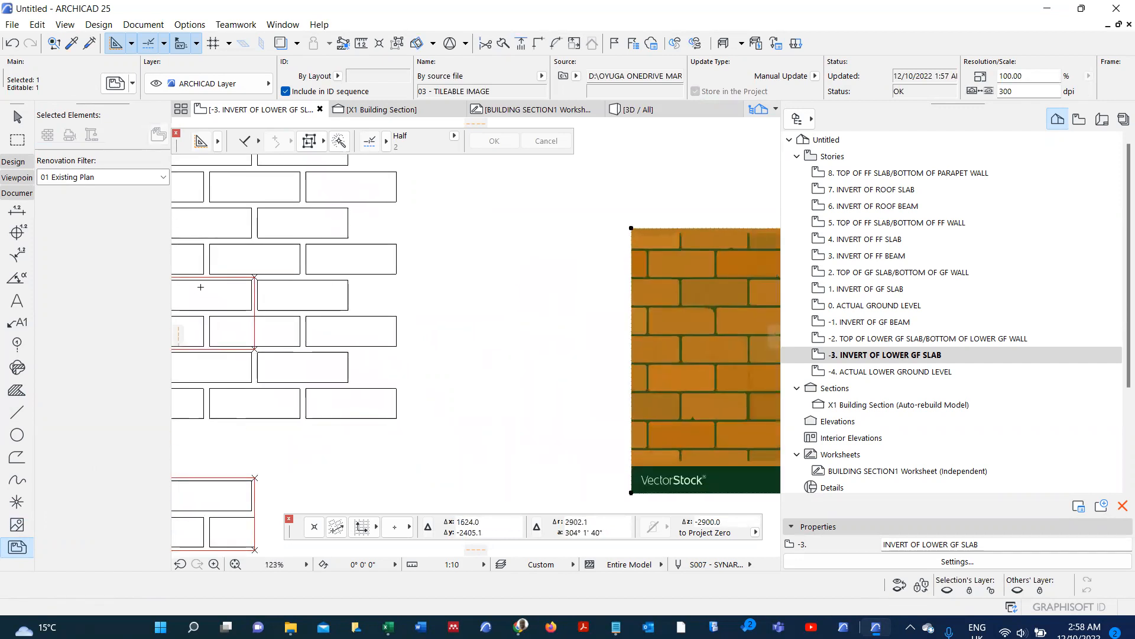
scroll(201, 287, "down", 1)
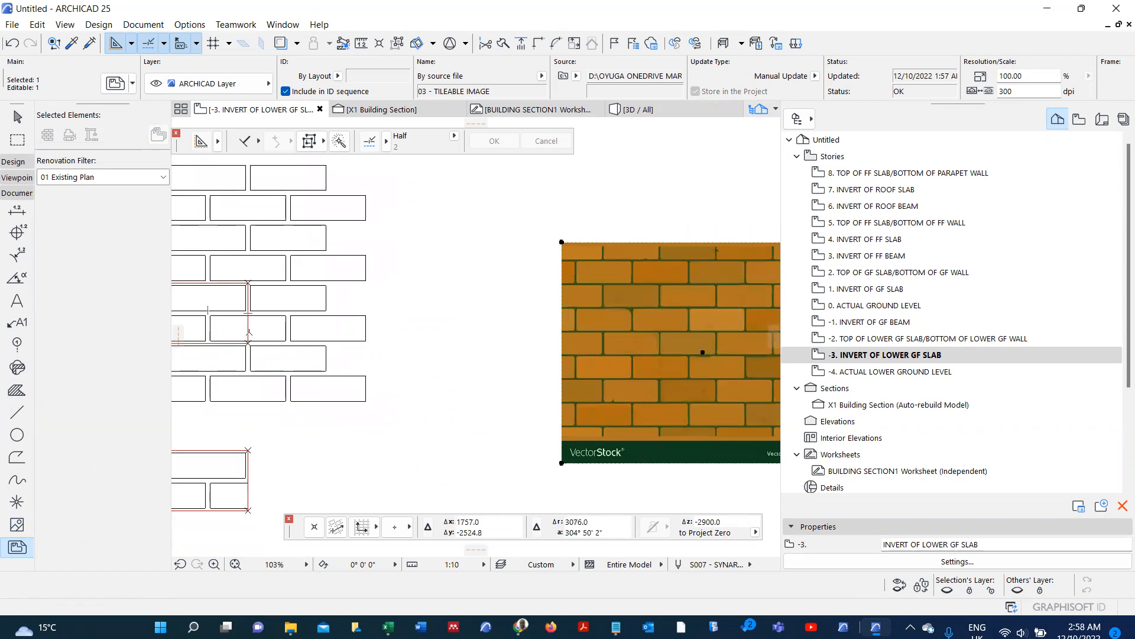
left_click(482, 373)
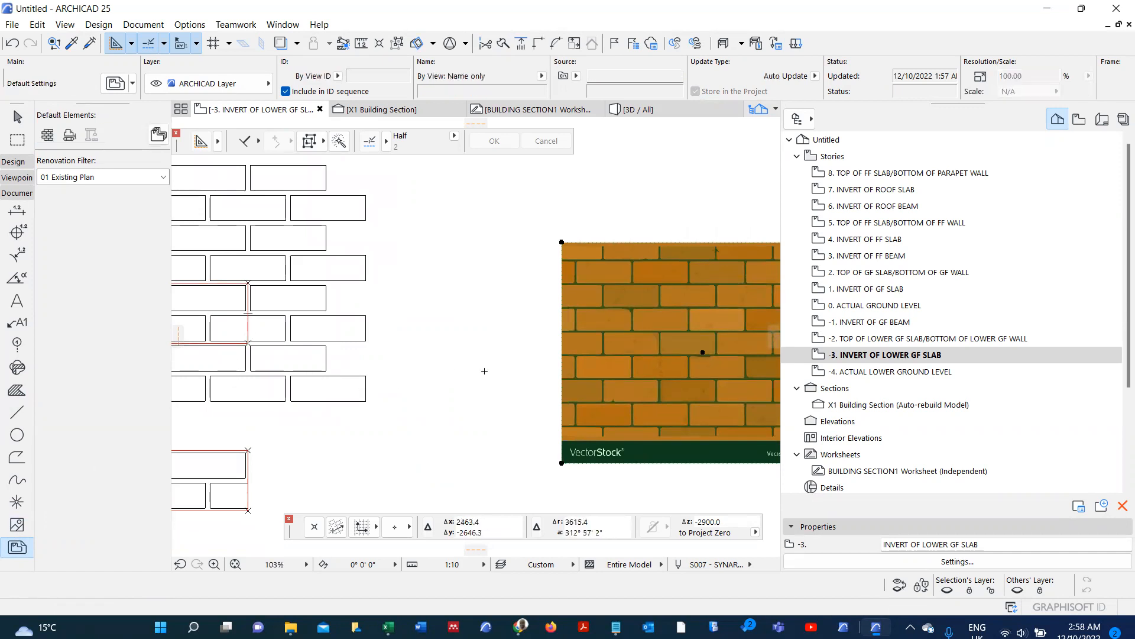
- Place hotspots on two vertically aligned mortar joints, two brick courses apart, near the middle of the brick image
scroll(224, 337, "up", 7)
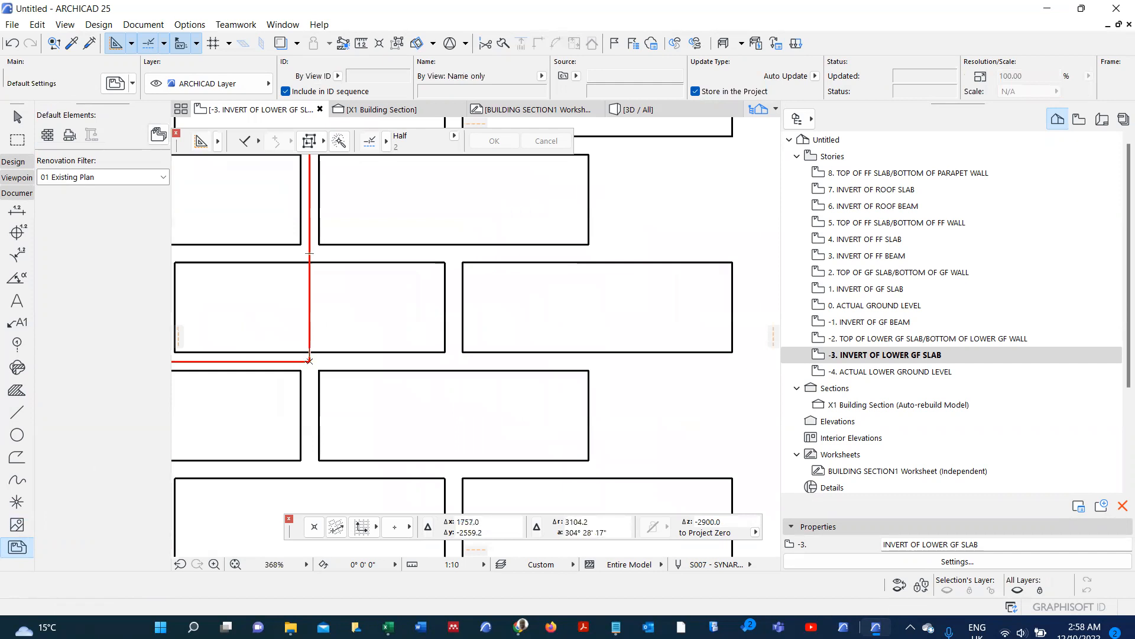
scroll(301, 379, "down", 3)
scroll(355, 331, "down", 4)
scroll(505, 322, "up", 5)
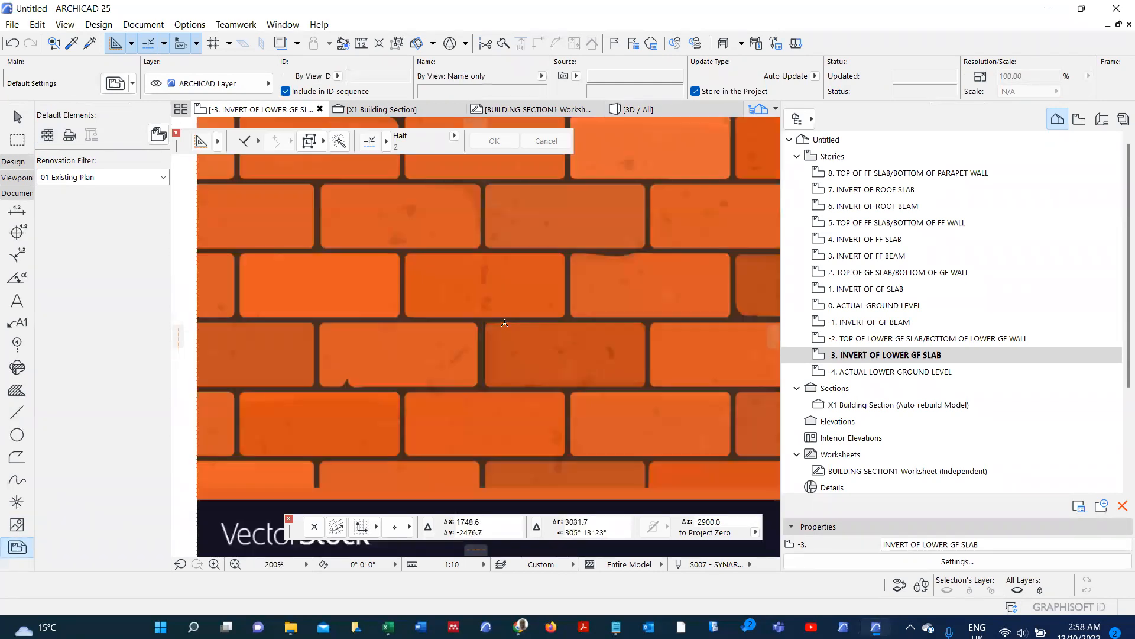
scroll(505, 322, "up", 10)
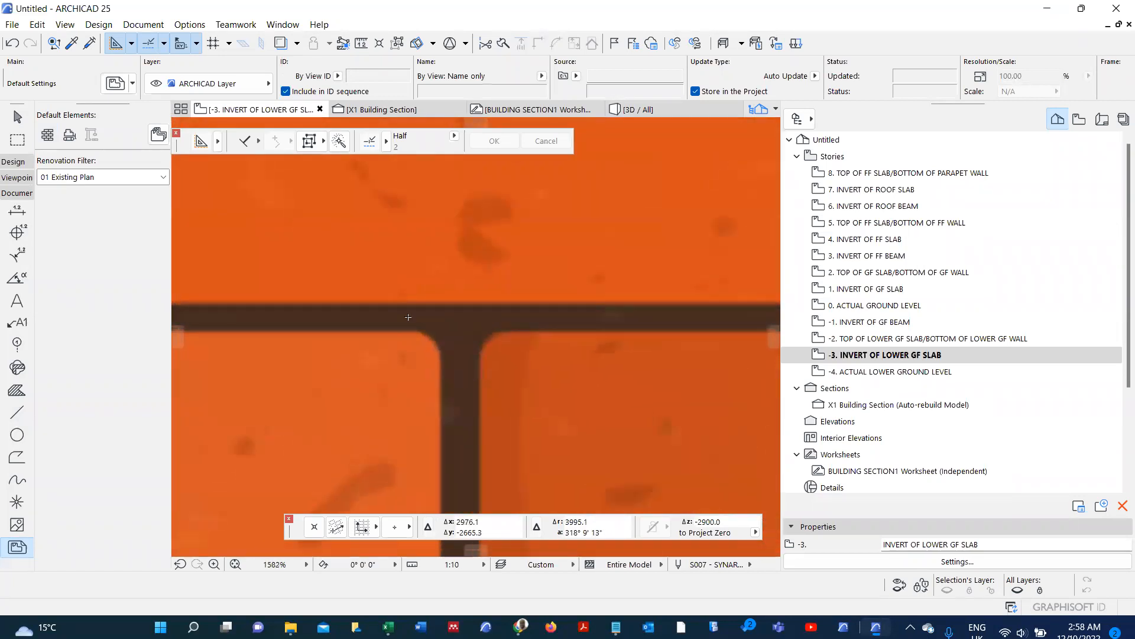
left_click(462, 322)
key("Escape")
left_click(17, 501)
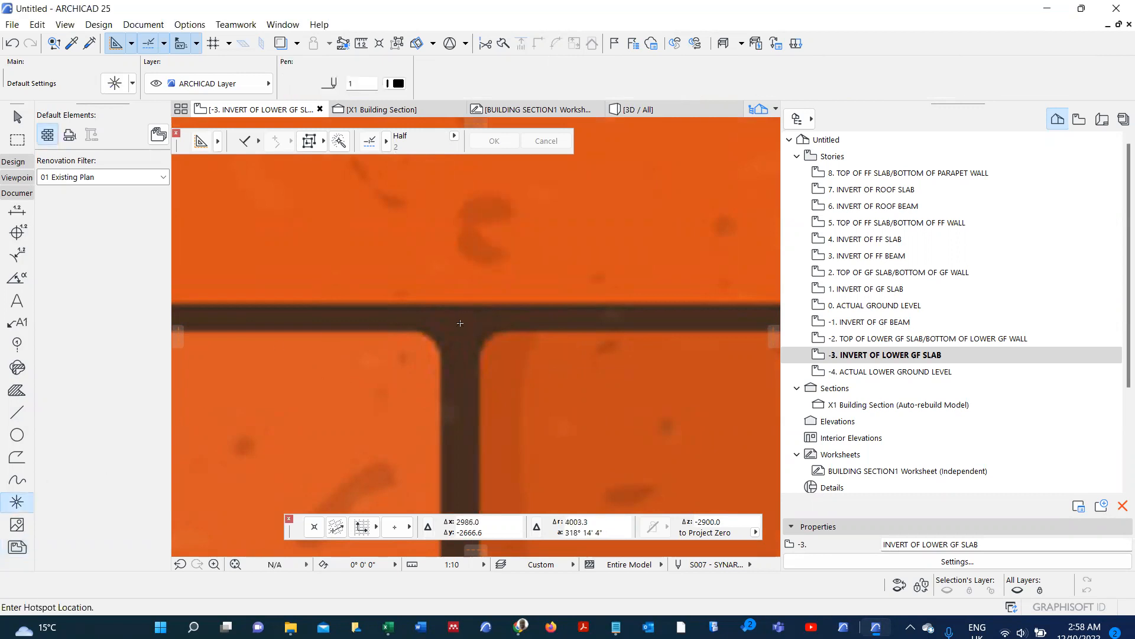
scroll(459, 319, "down", 8)
scroll(454, 299, "up", 8)
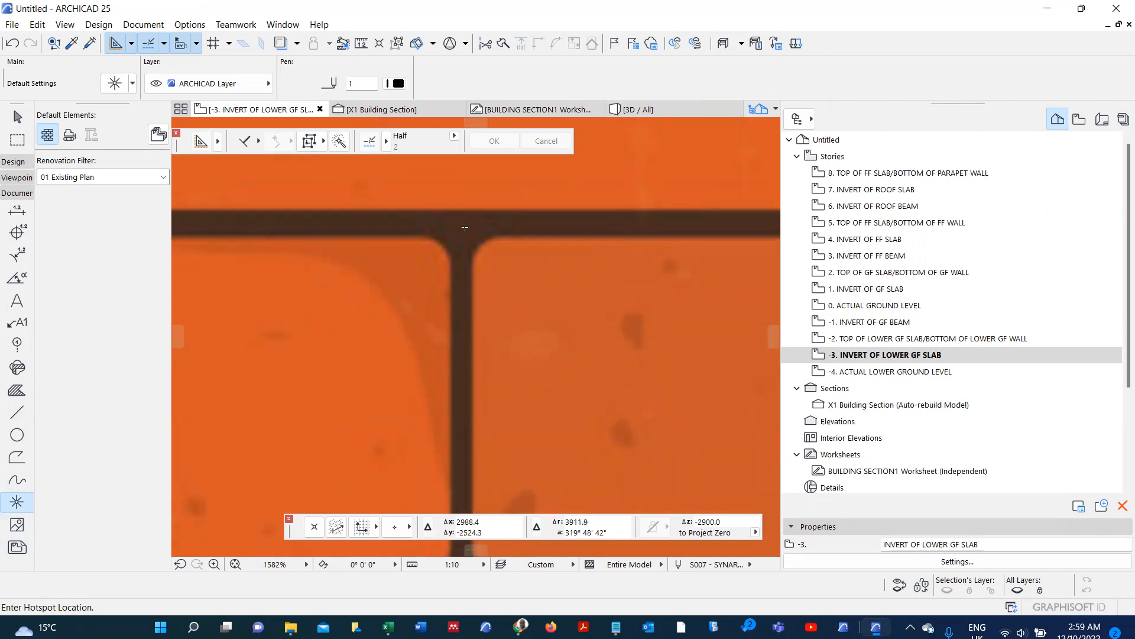
scroll(464, 227, "down", 7)
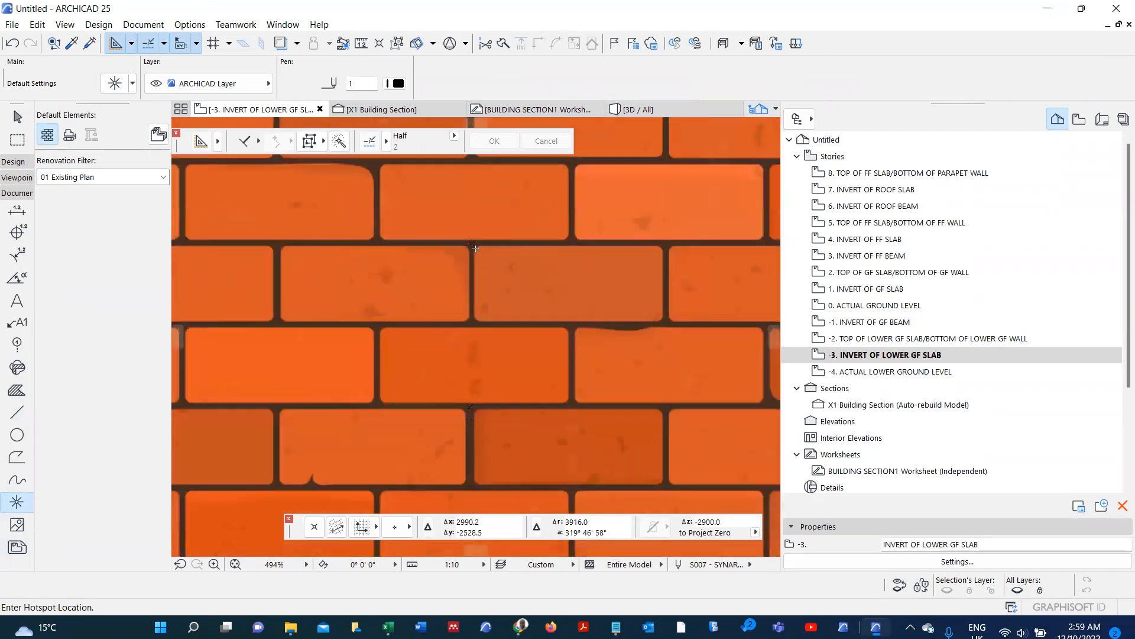
- Select both mortar-joint hotspots together with the brick image
left_click(472, 243)
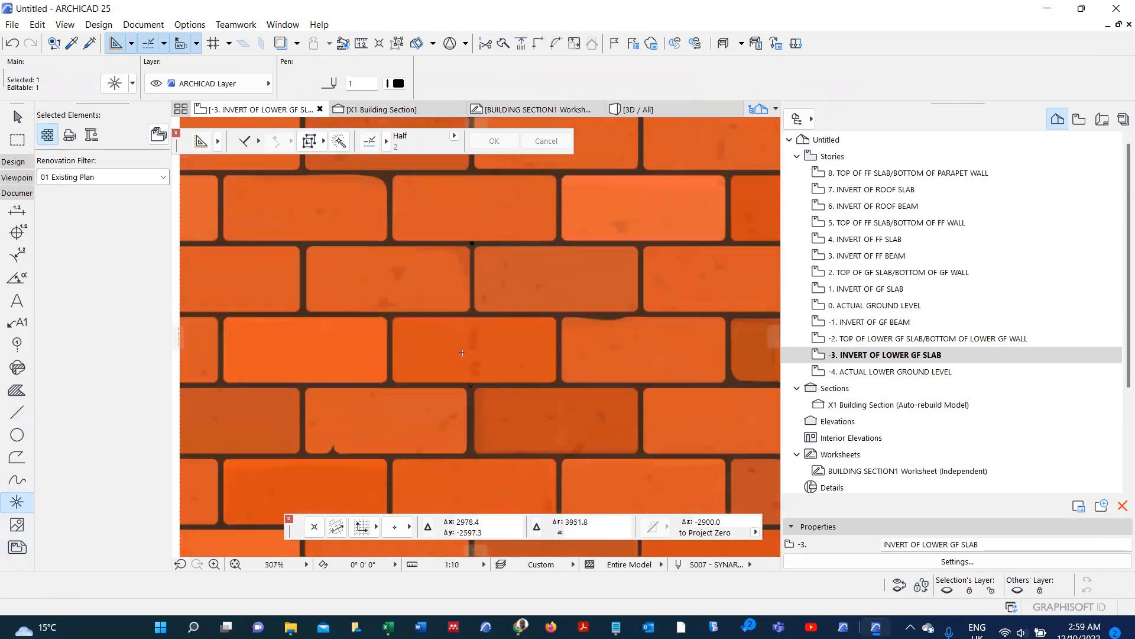
left_click(470, 387, "shift")
left_click(442, 399, "shift")
scroll(487, 353, "down", 7)
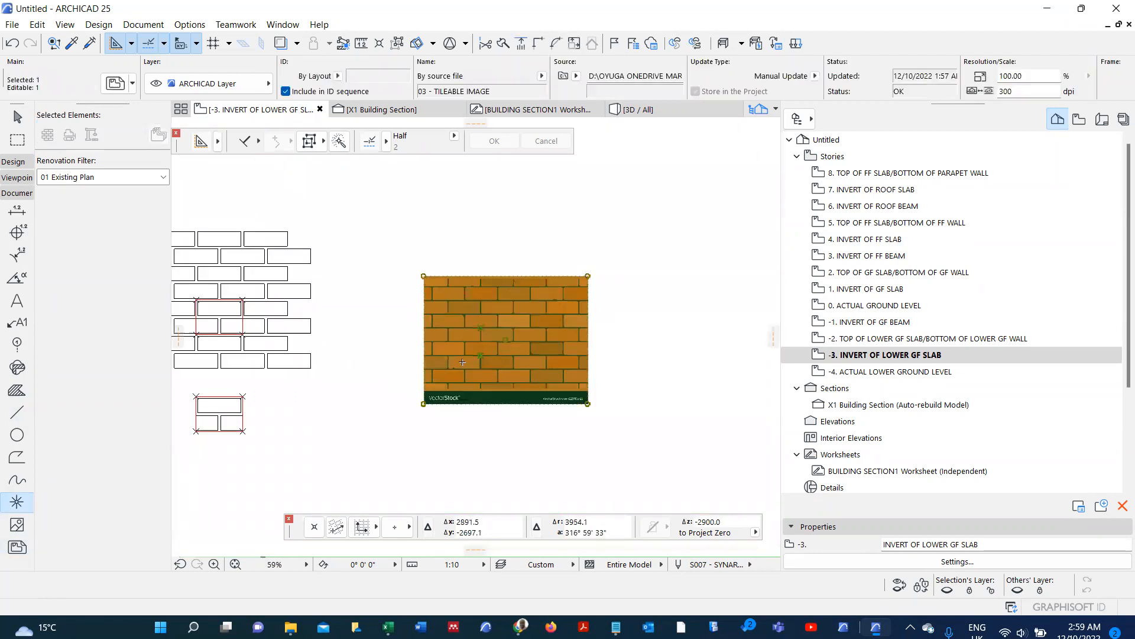
key("ctrl+shift+d")
left_click(479, 393)
key("Escape")
- Move the image and hotspots vertically so the lower hotspot lines up with the bottom edge of the red tile frame
key("ctrl+d")
left_click(481, 374)
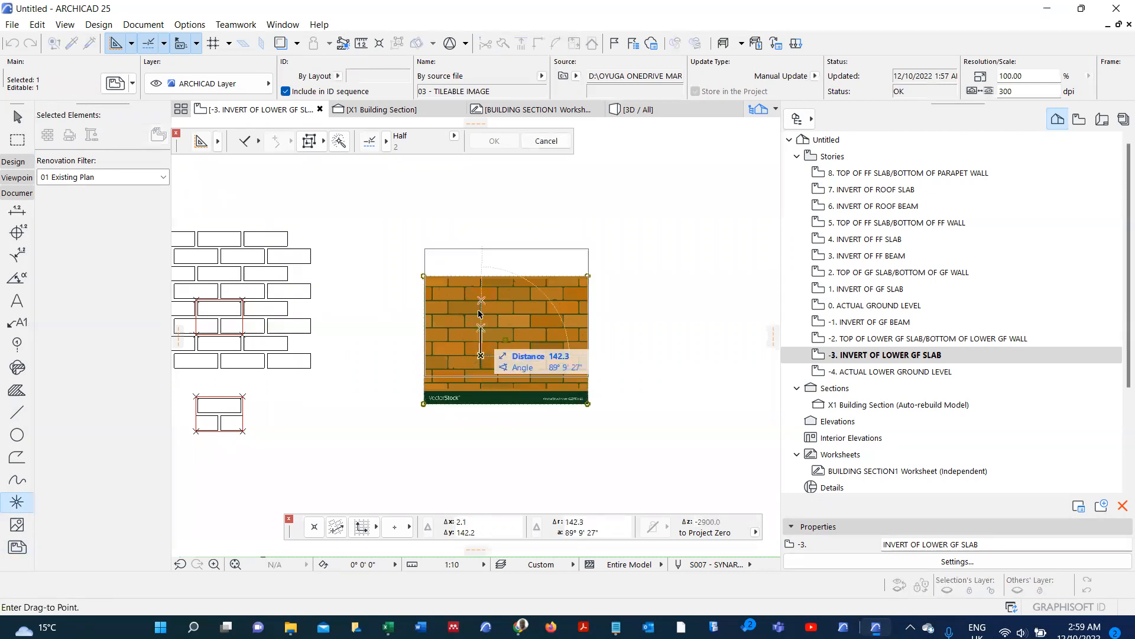
scroll(238, 340, "up", 3)
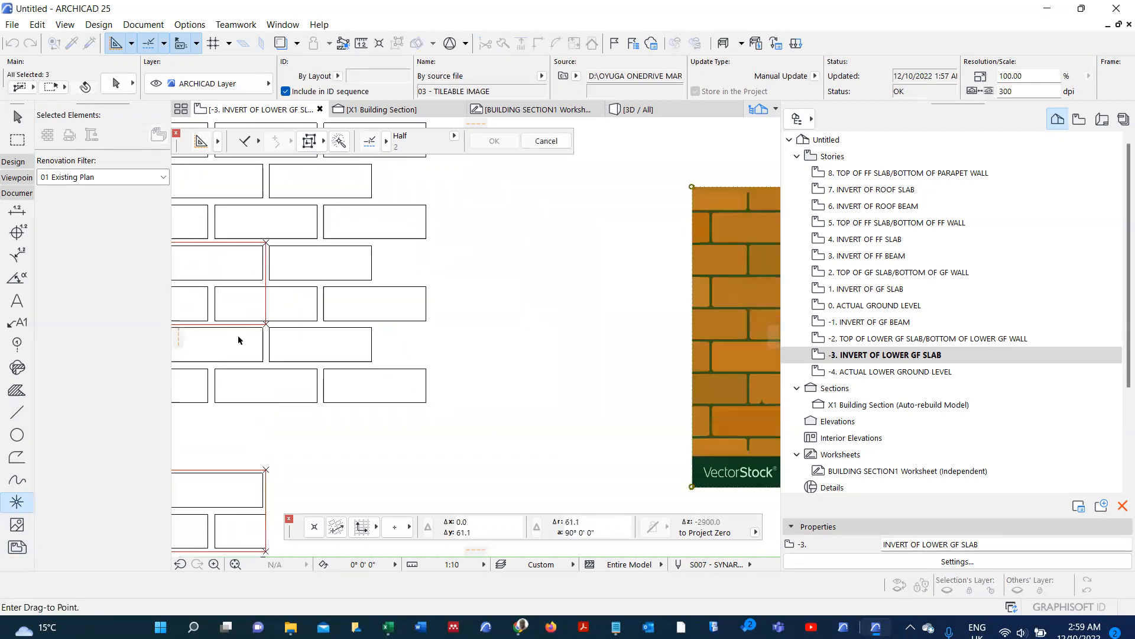
left_click(275, 322)
scroll(278, 331, "down", 3)
scroll(278, 331, "down", 2)
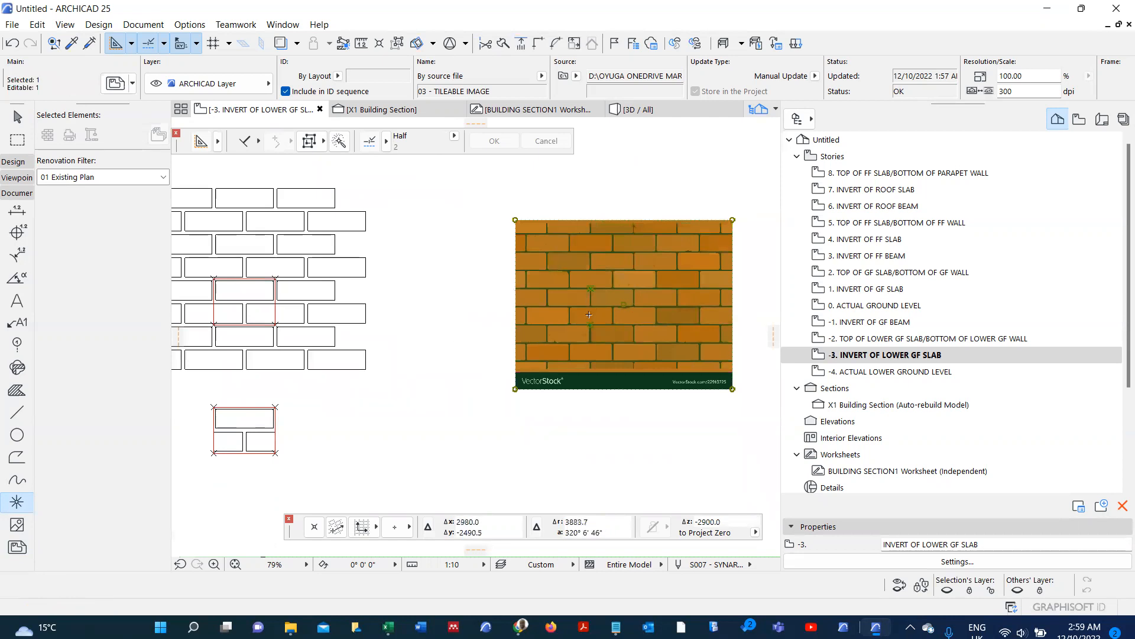
- Resize the image graphically about its lower hotspot, scaling the upper hotspot to the height of the red tile frame's top edge
scroll(589, 314, "up", 2)
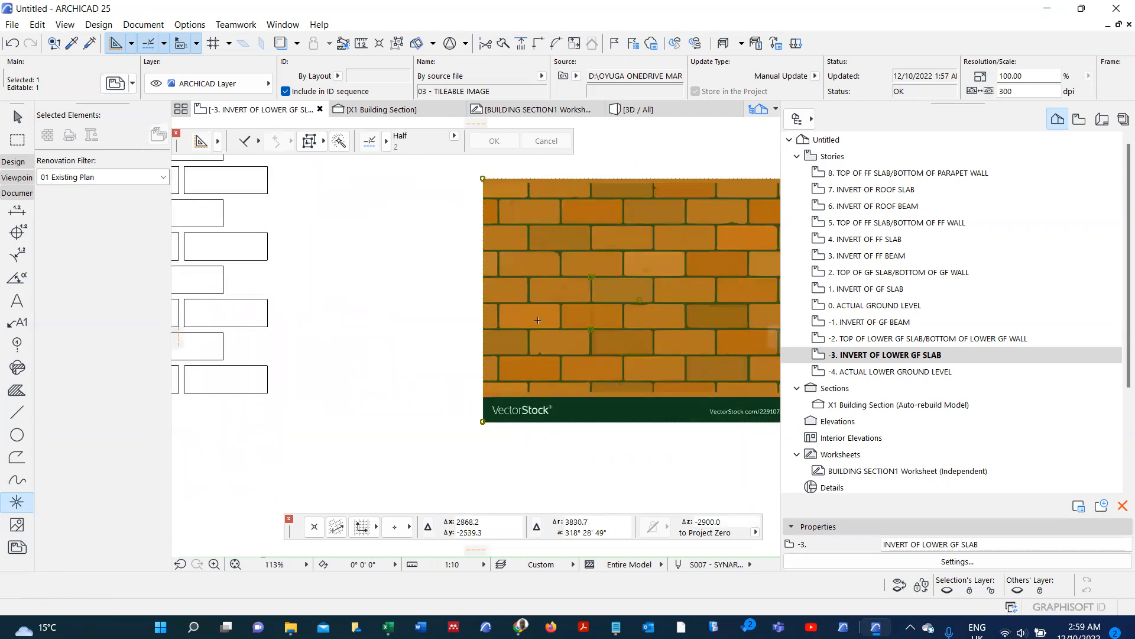
scroll(538, 320, "down", 2)
key("ctrl+k")
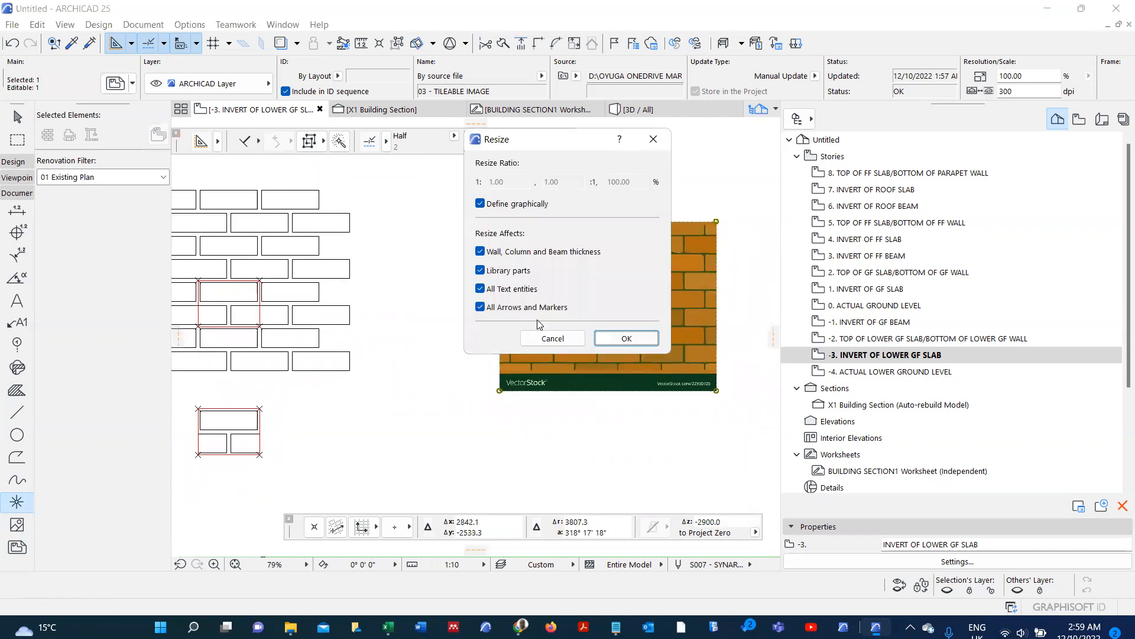
left_click(643, 338)
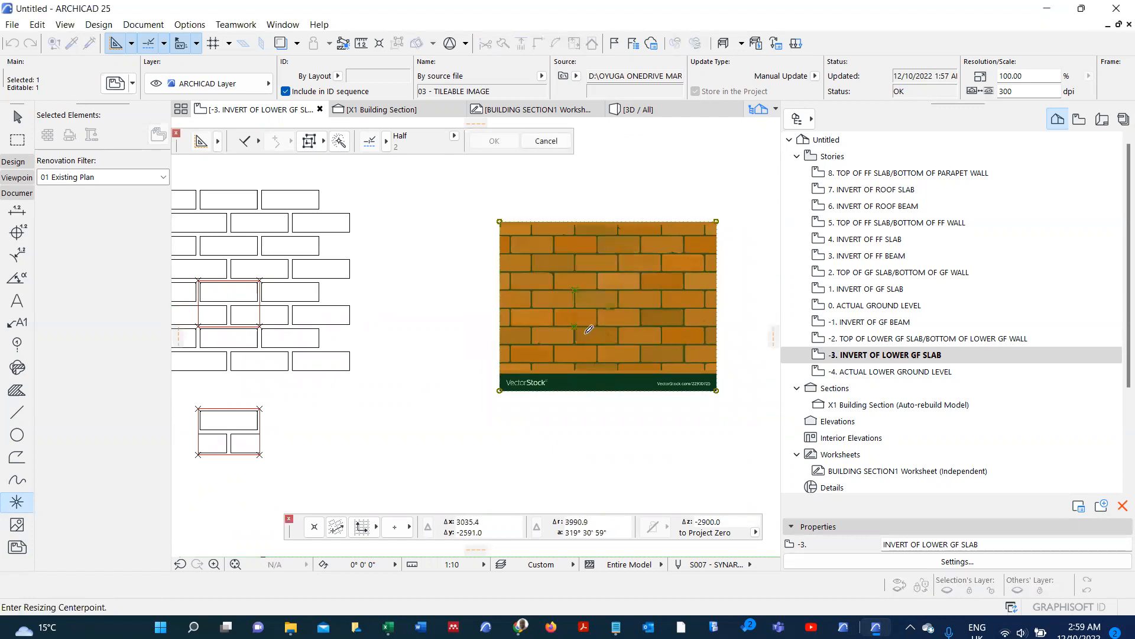
left_click(575, 326)
scroll(577, 288, "up", 3)
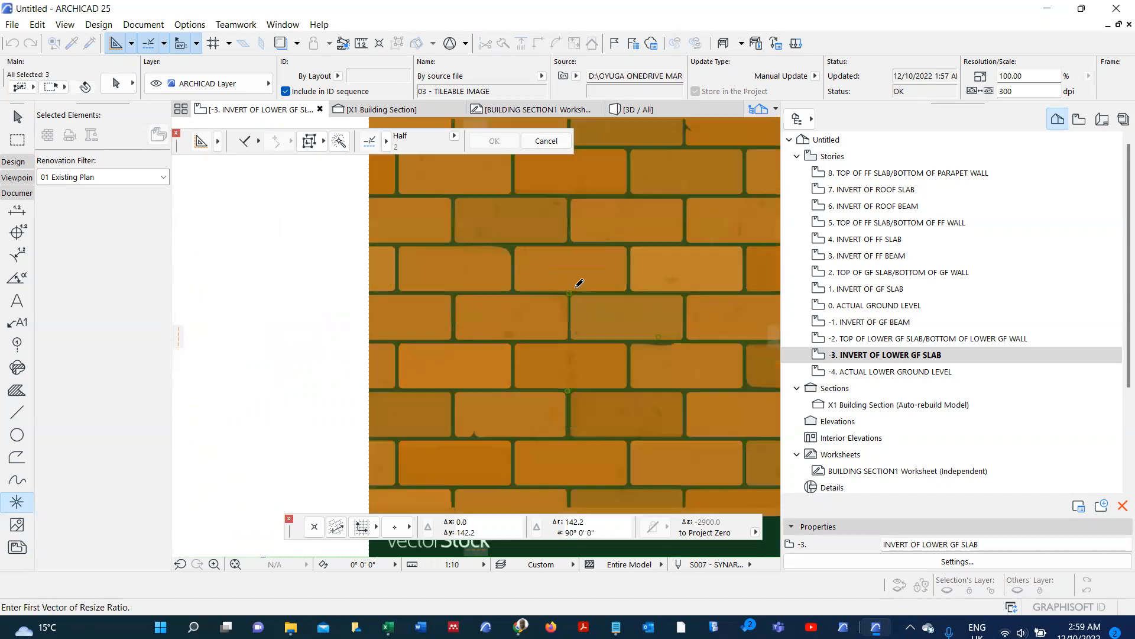
scroll(570, 285, "up", 2)
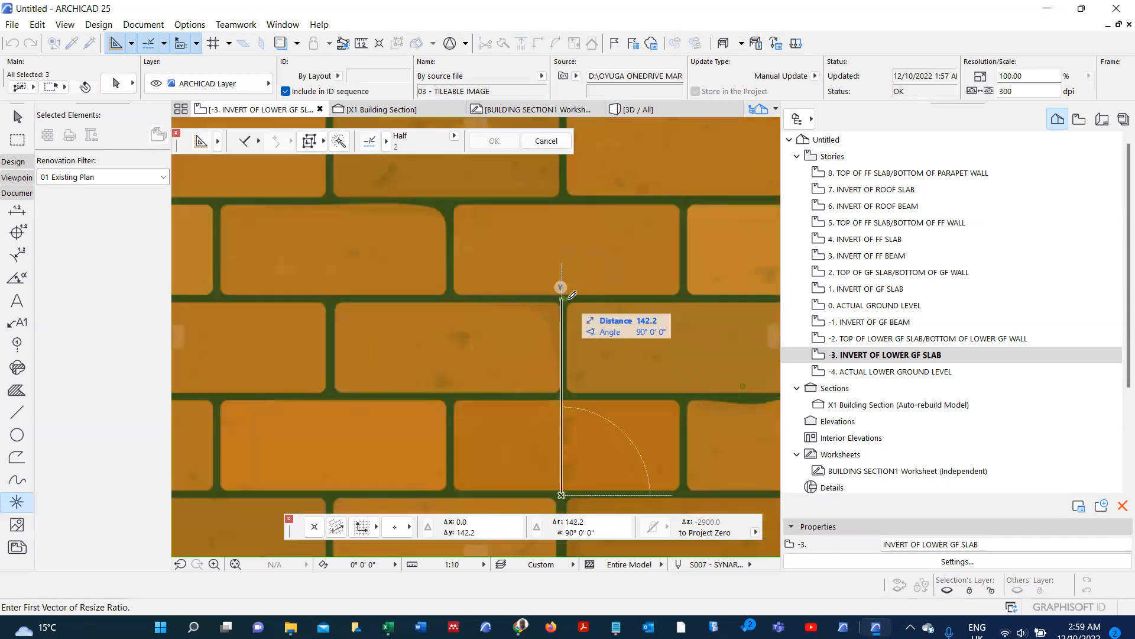
left_click(572, 295)
scroll(572, 294, "down", 4)
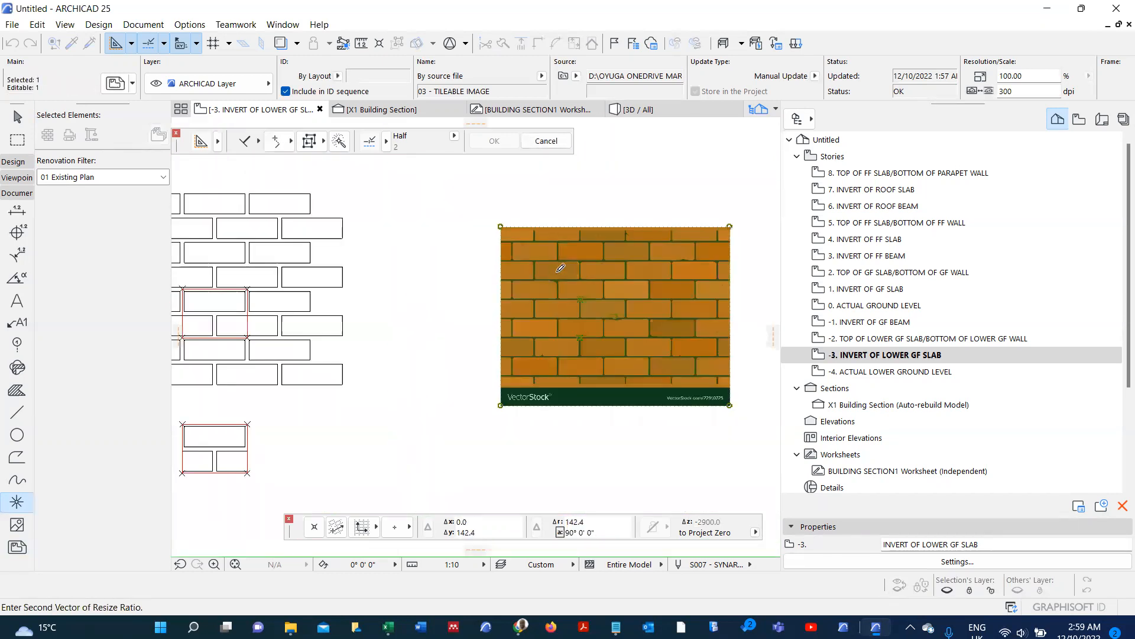
left_click(255, 283)
scroll(641, 290, "down", 2)
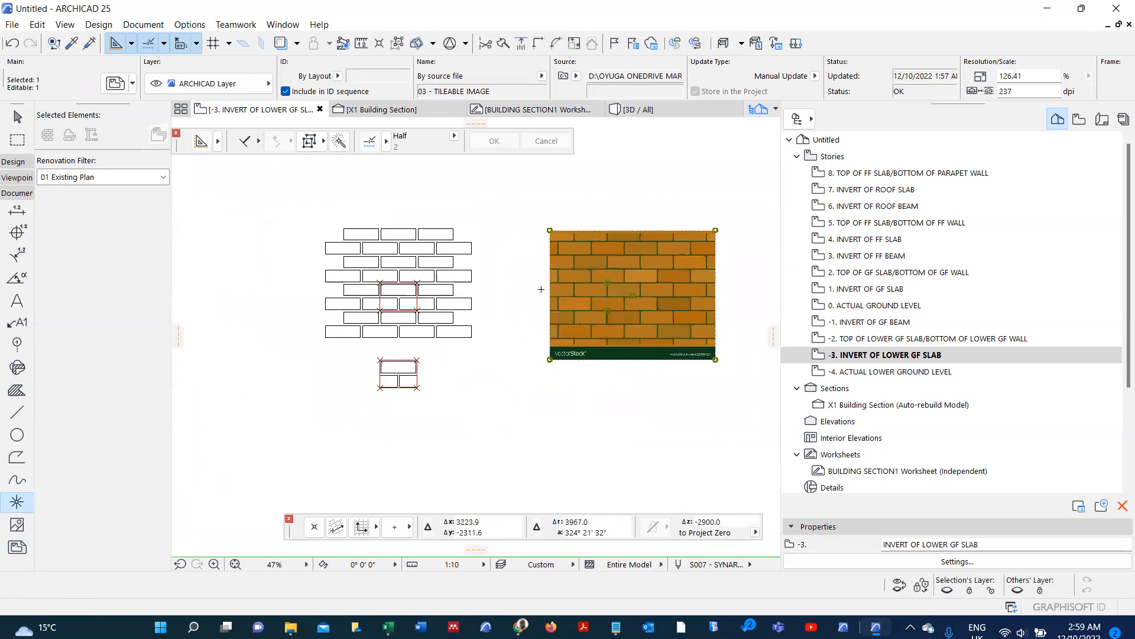
- Move the resized image and hotspots horizontally so the lower hotspot lands on the lower-left corner of the red tile frame
left_click(582, 309, "shift")
key("ctrl+d")
left_click(607, 310)
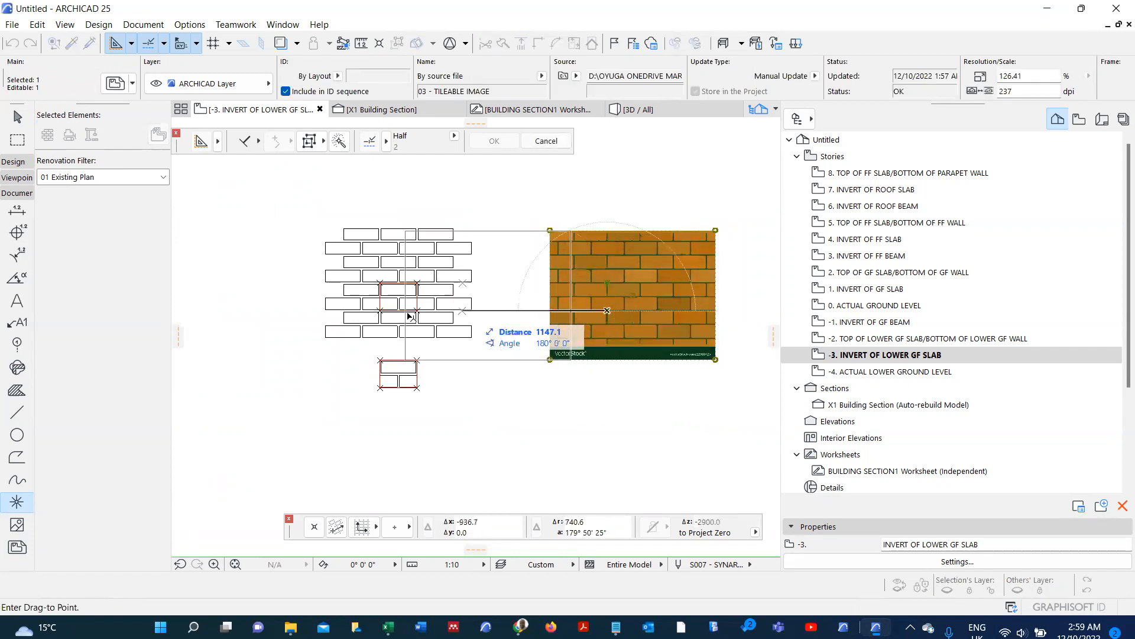
scroll(380, 310, "up", 2)
scroll(381, 310, "up", 5)
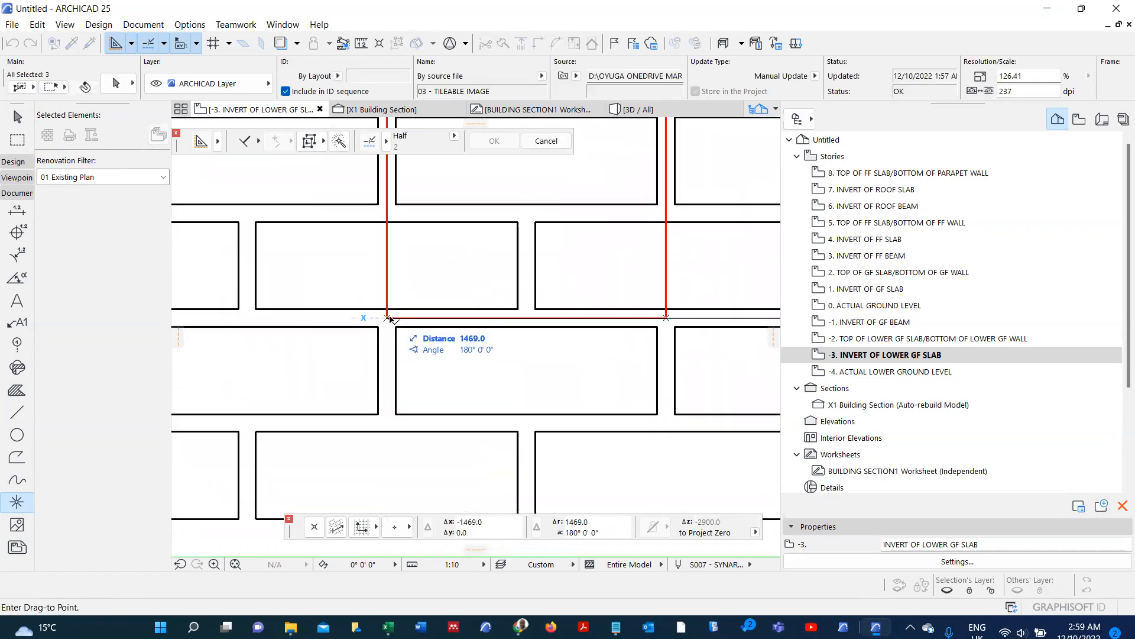
scroll(417, 336, "down", 4)
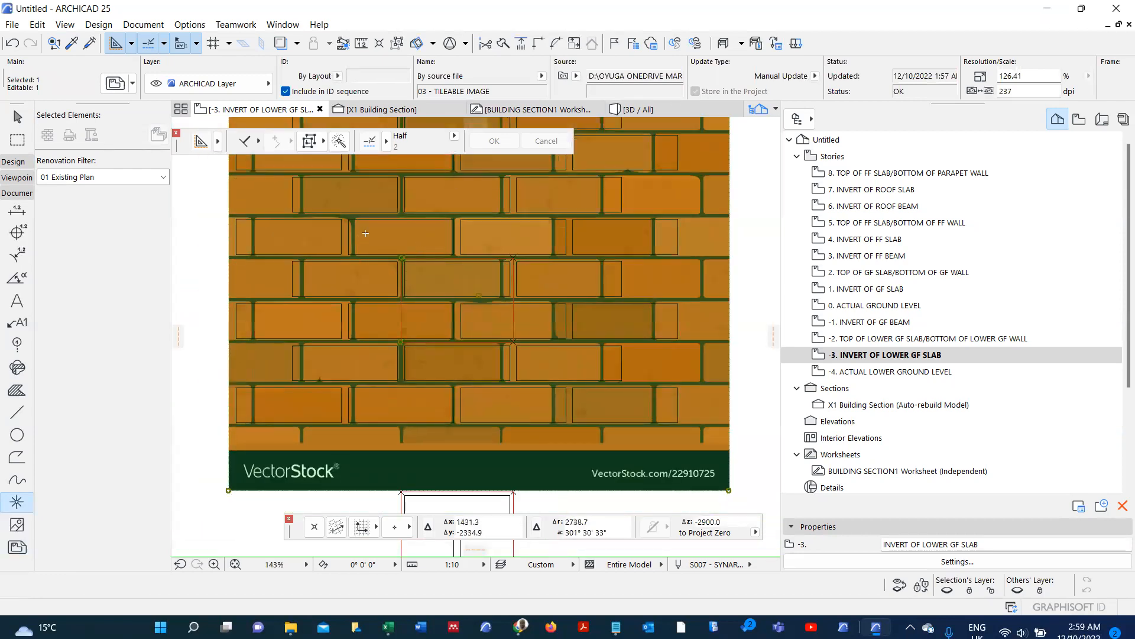
scroll(418, 296, "down", 2)
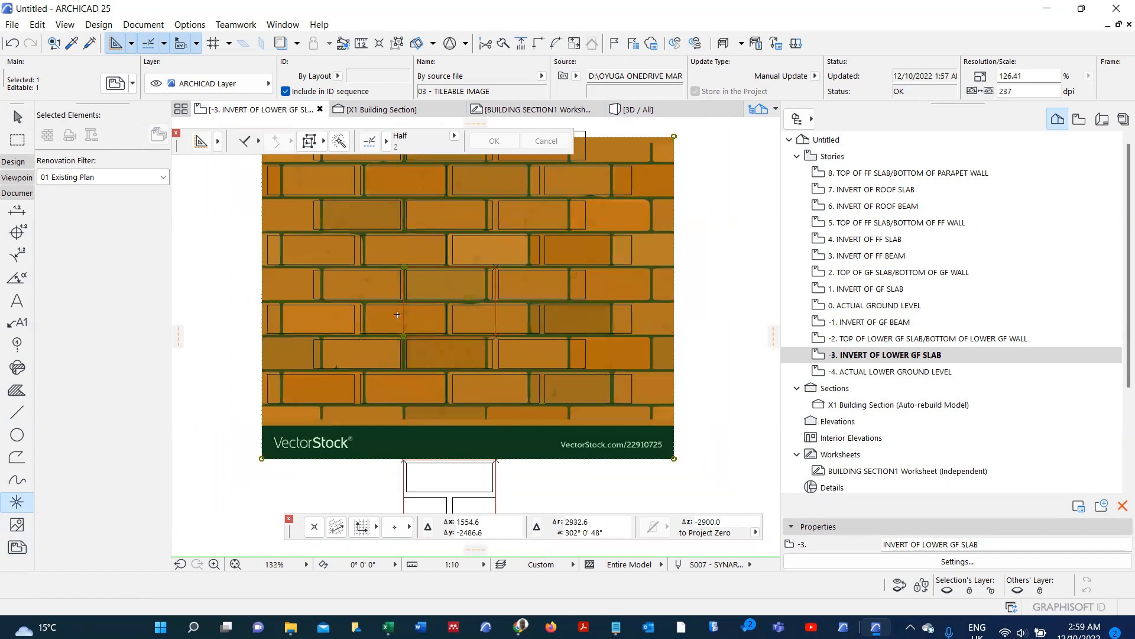
scroll(367, 359, "up", 4)
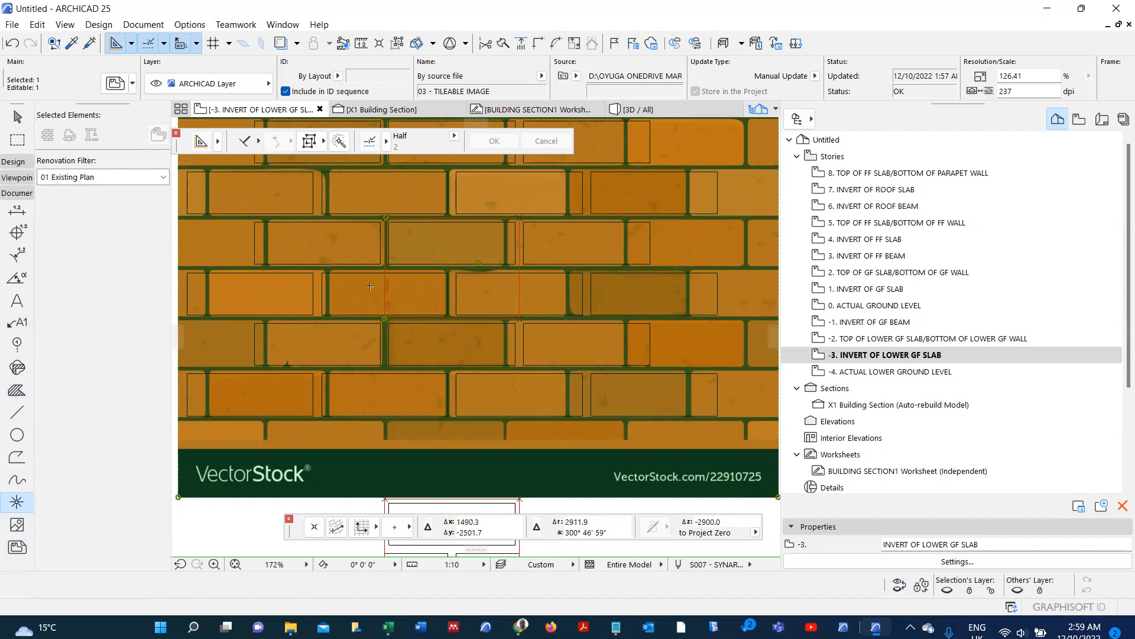
- Move the image and its hotspots horizontally to the right, clear of the drawn brick pattern, and clear the selection
scroll(368, 291, "down", 4)
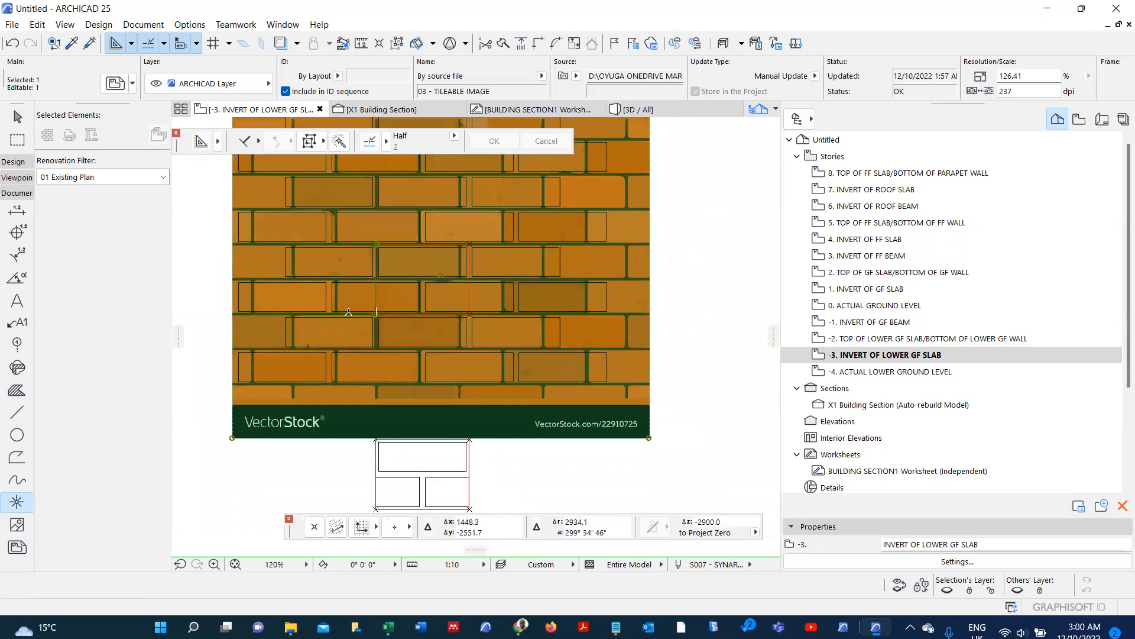
scroll(349, 312, "down", 5)
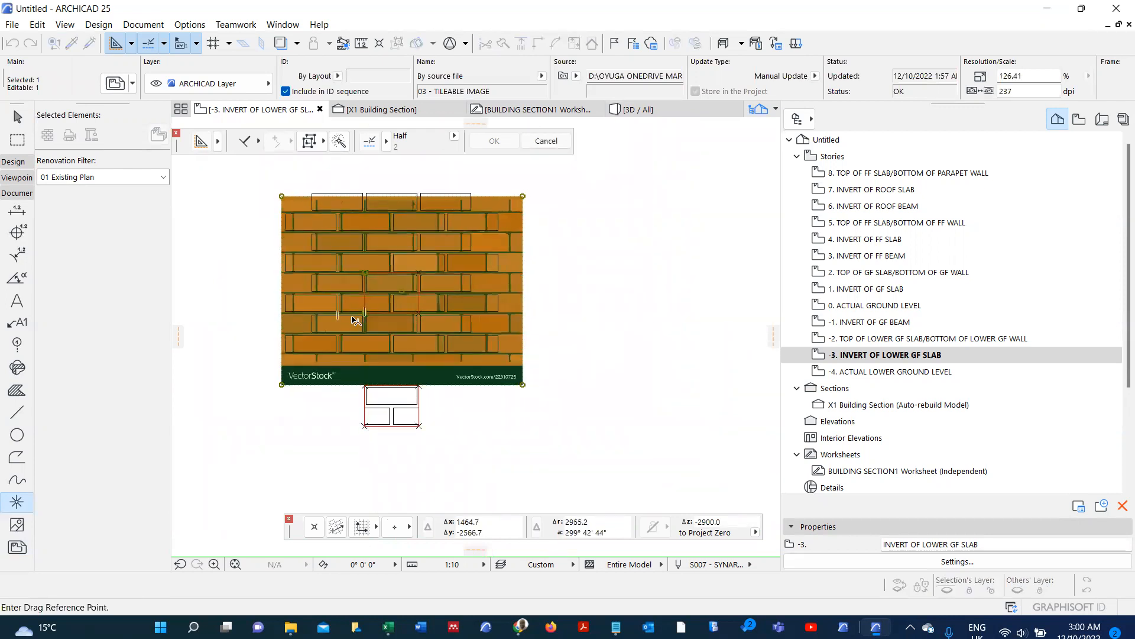
left_click(602, 322)
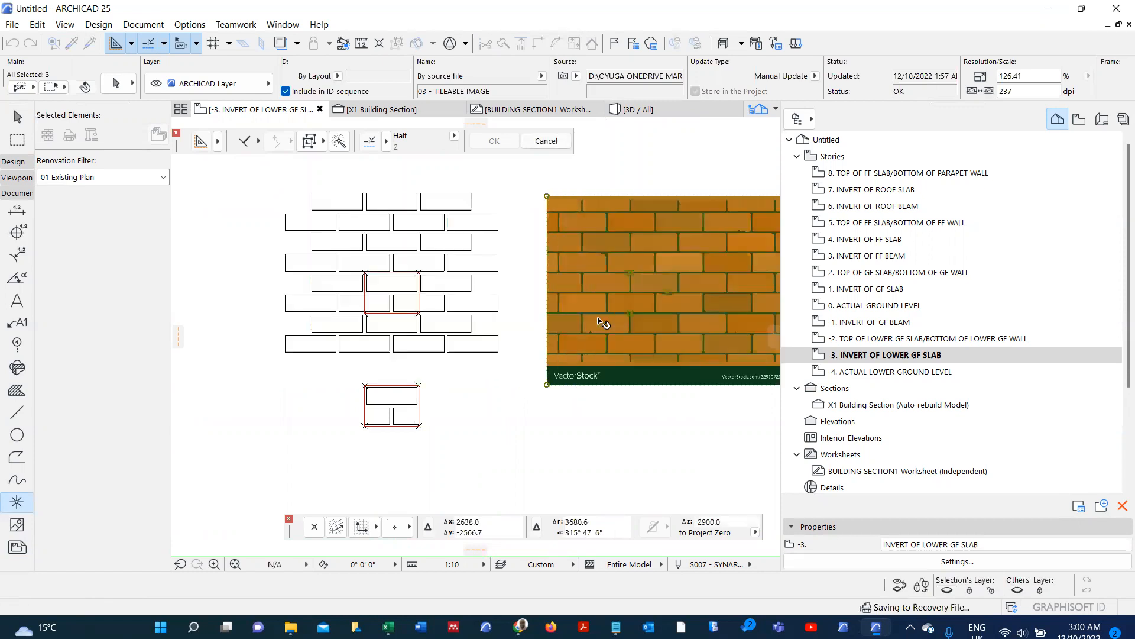
key("Escape")
- Suspend grouping and select only the upper mortar-joint hotspot on the brick image
scroll(731, 292, "up", 2)
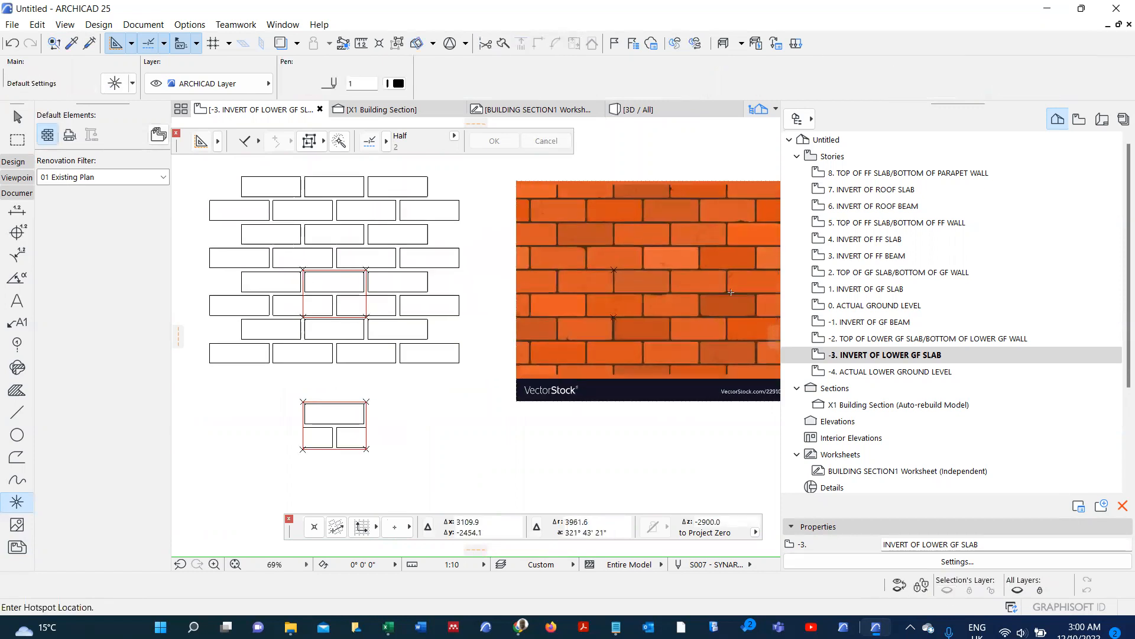
scroll(670, 319, "up", 3)
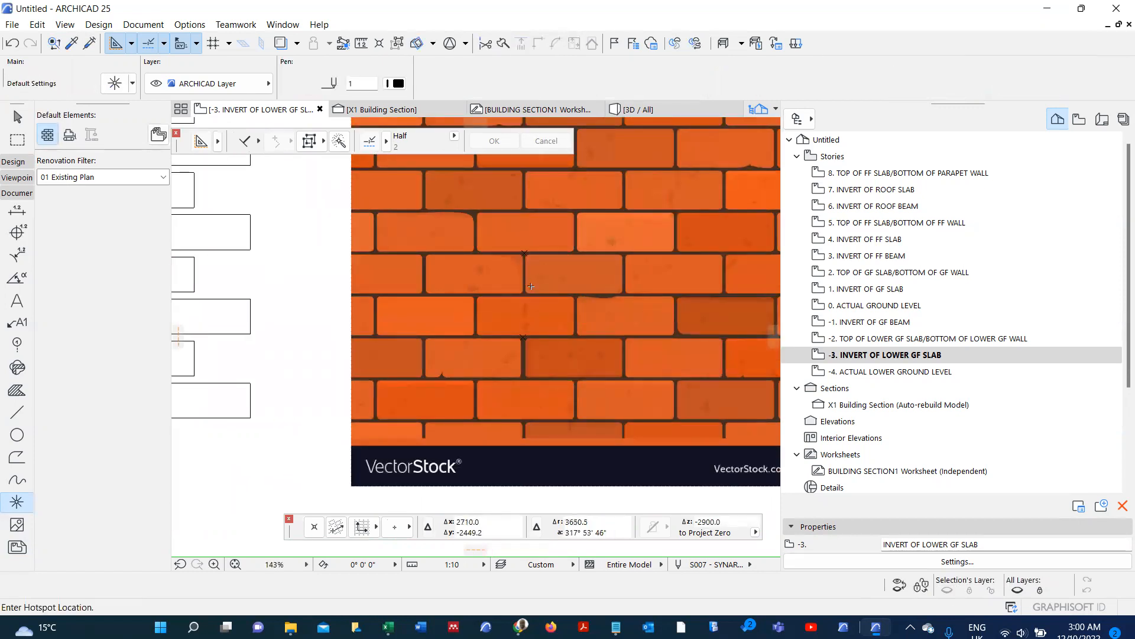
scroll(531, 286, "down", 3)
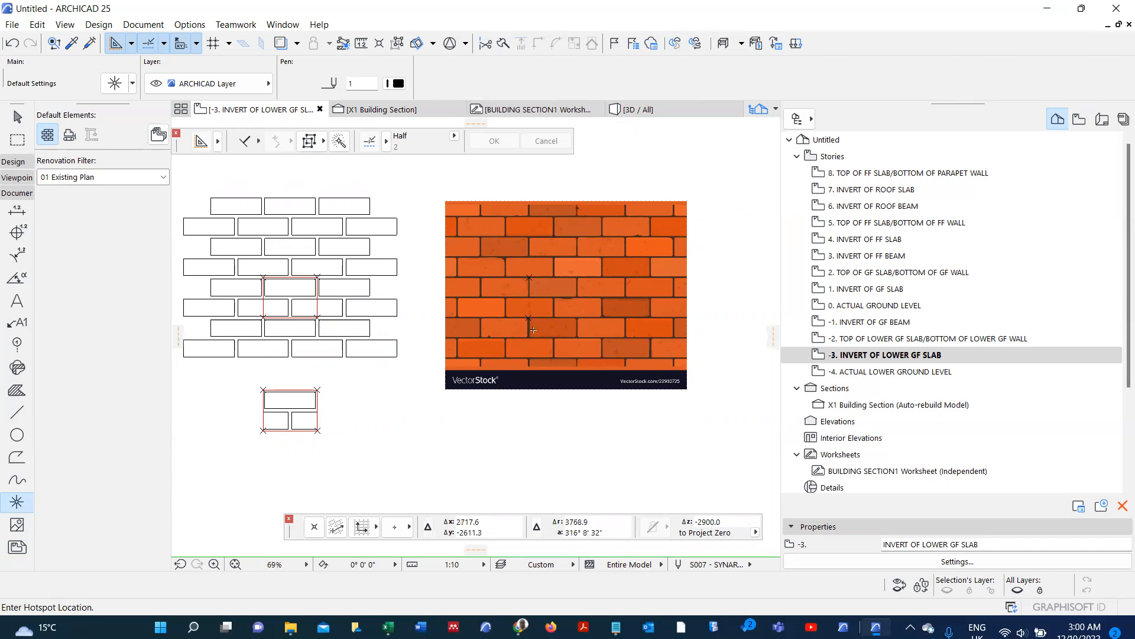
scroll(533, 330, "up", 5)
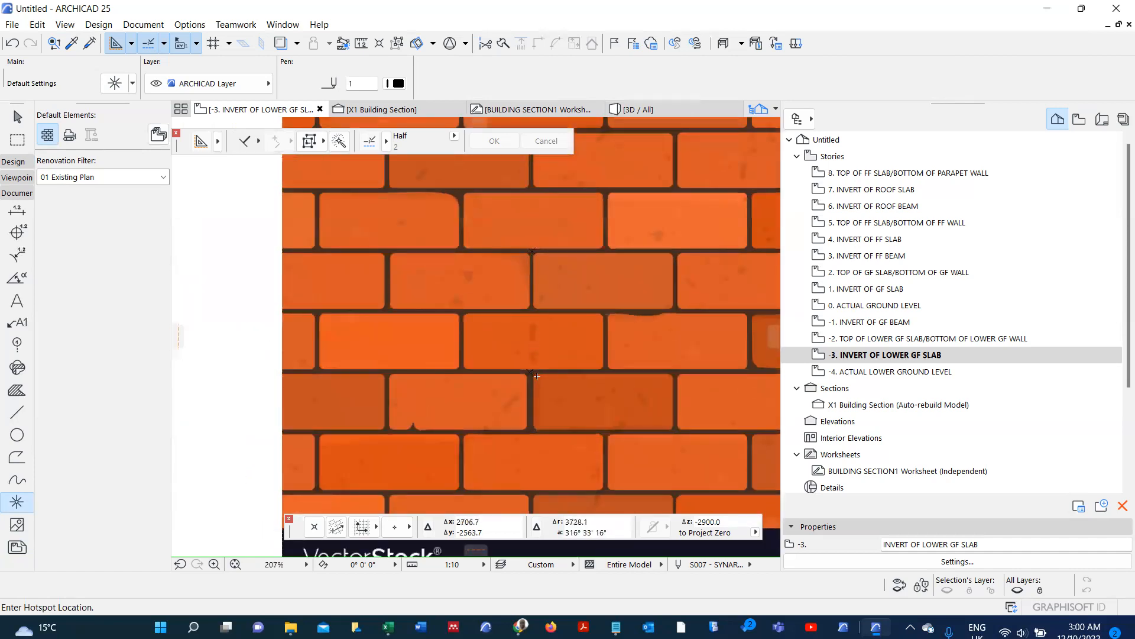
scroll(537, 375, "down", 1)
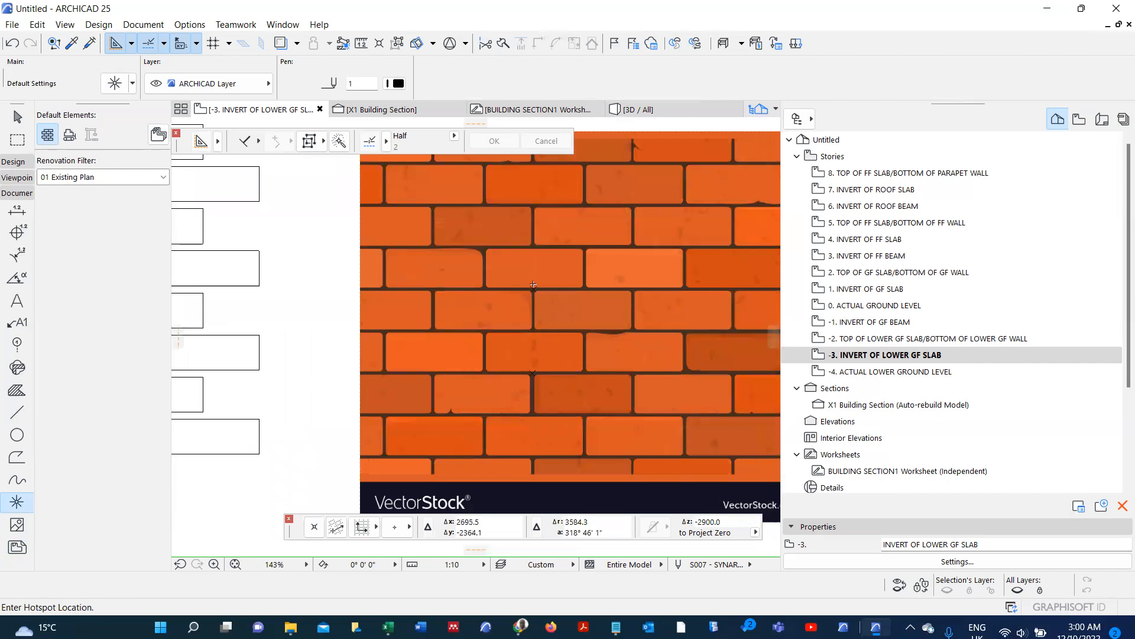
left_click(533, 286)
key("alt+g")
key("Escape")
left_click(534, 289, "shift")
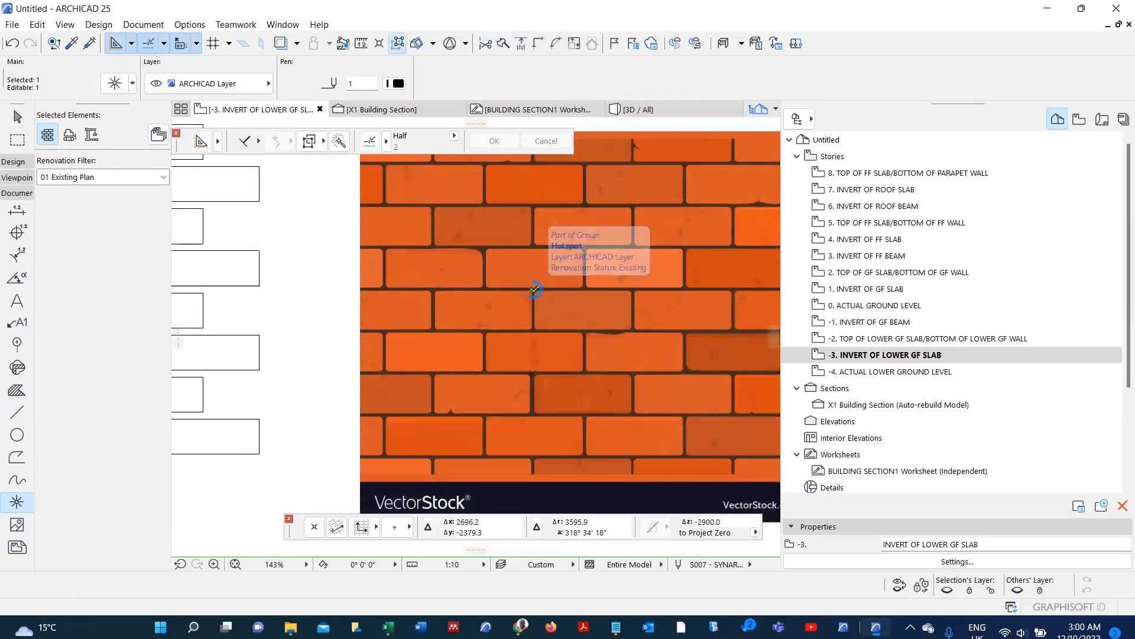
- Copy the upper hotspot about 178 mm straight up to the mortar joint two brick courses above
key("ctrl+shift+d")
left_click(533, 290)
scroll(535, 288, "down", 3)
scroll(534, 288, "up", 10)
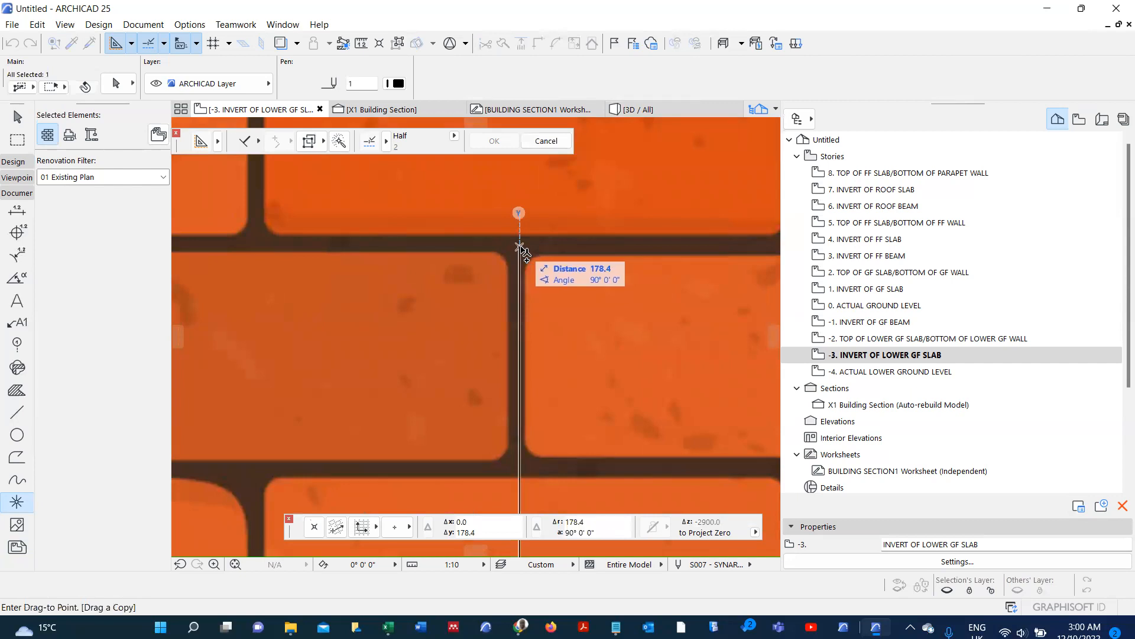
scroll(521, 248, "down", 10)
scroll(524, 305, "up", 2)
- Copy the lower hotspot about 178 mm straight down to the mortar joint two brick courses below
left_click(526, 317)
key("ctrl+shift+d")
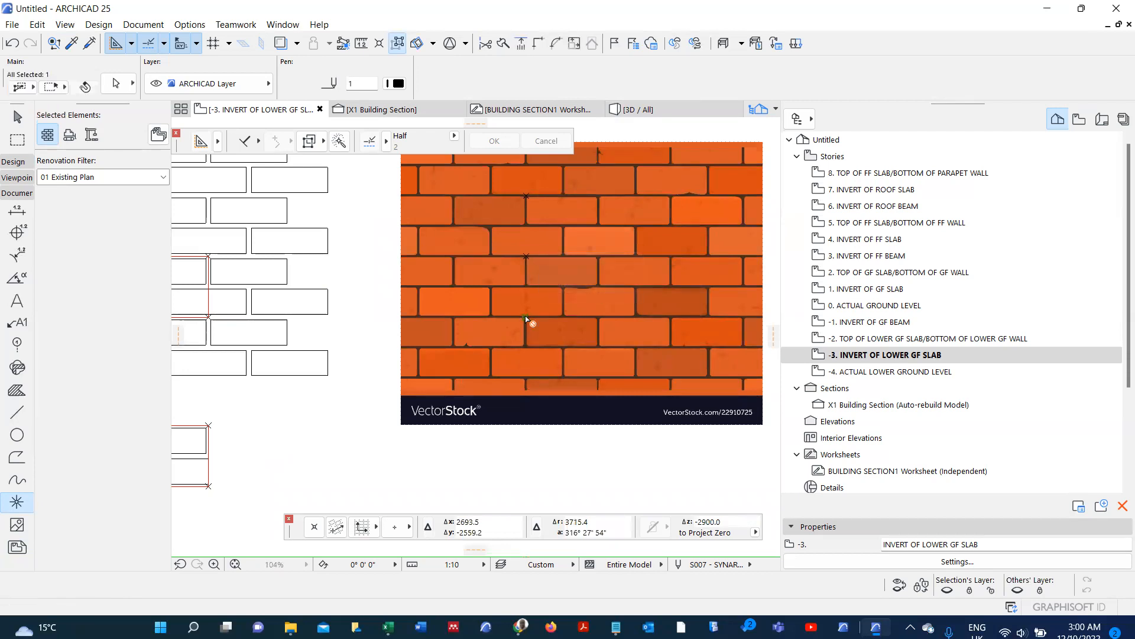
left_click(526, 317)
scroll(526, 378, "up", 7)
scroll(526, 384, "up", 2)
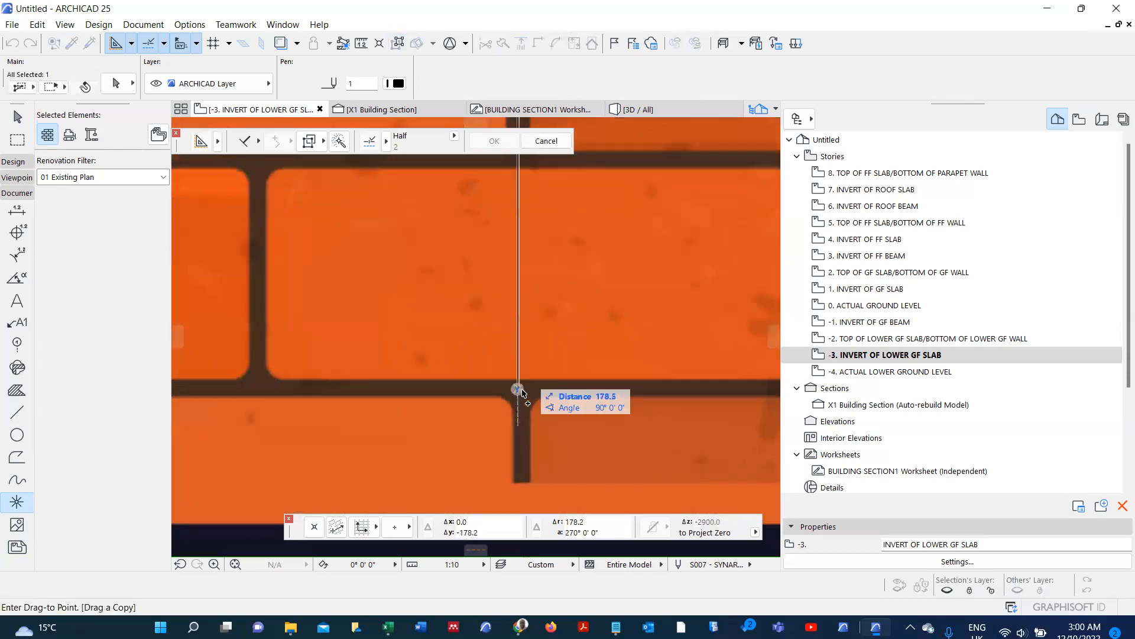
left_click(520, 393)
scroll(515, 394, "down", 8)
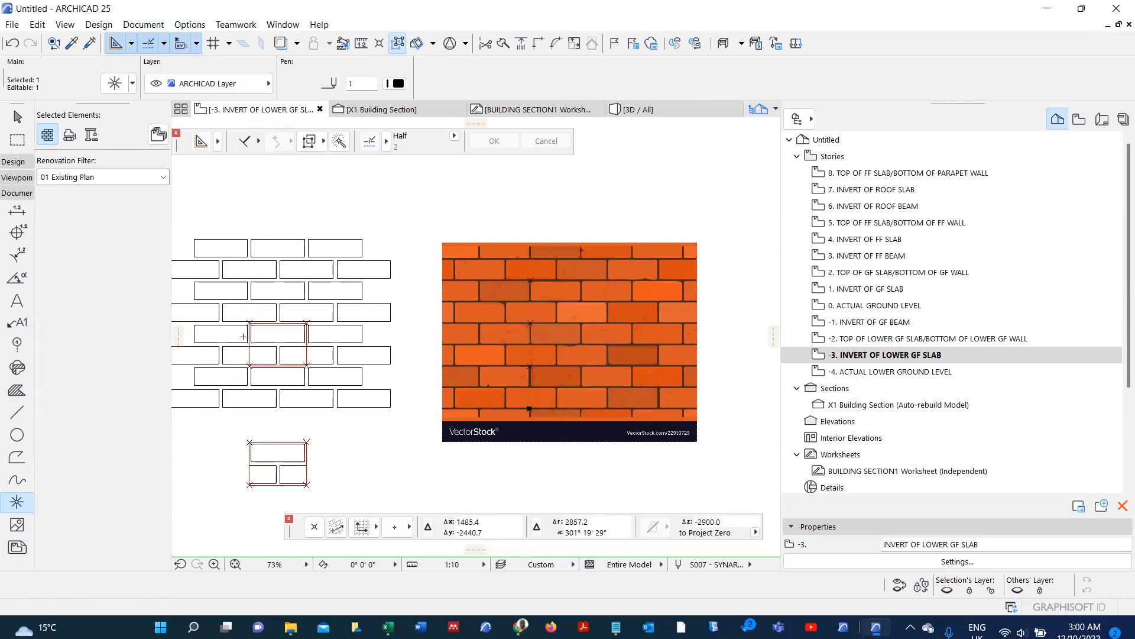
- Compare the red repeat frame in the drawn pattern with the vertical hotspot spacing on the brick image
scroll(243, 336, "up", 5)
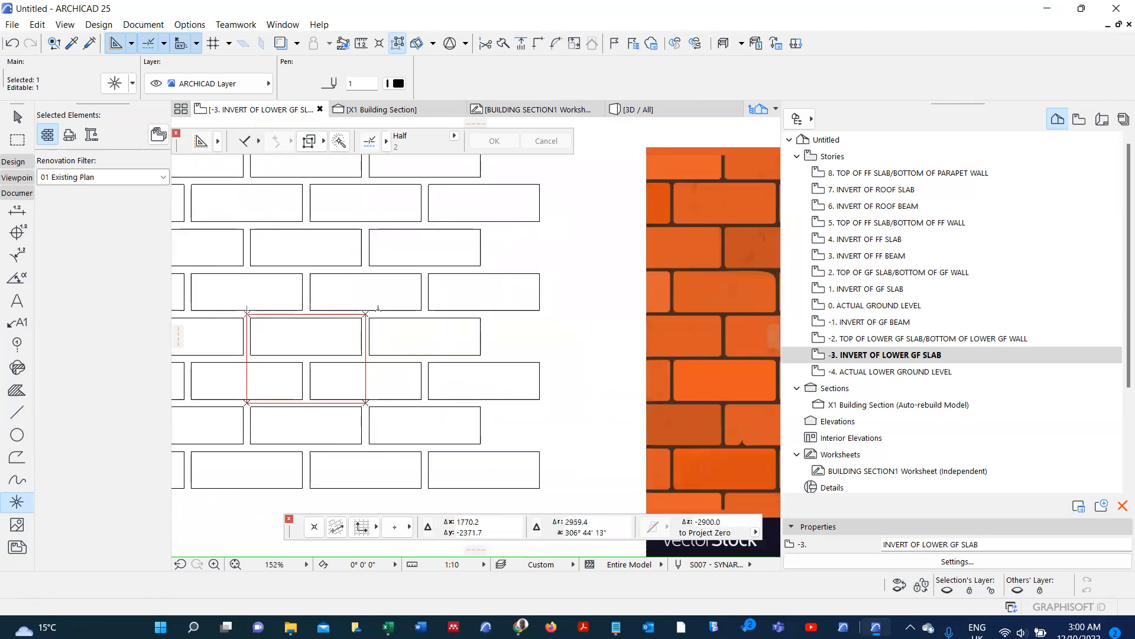
scroll(237, 331, "down", 5)
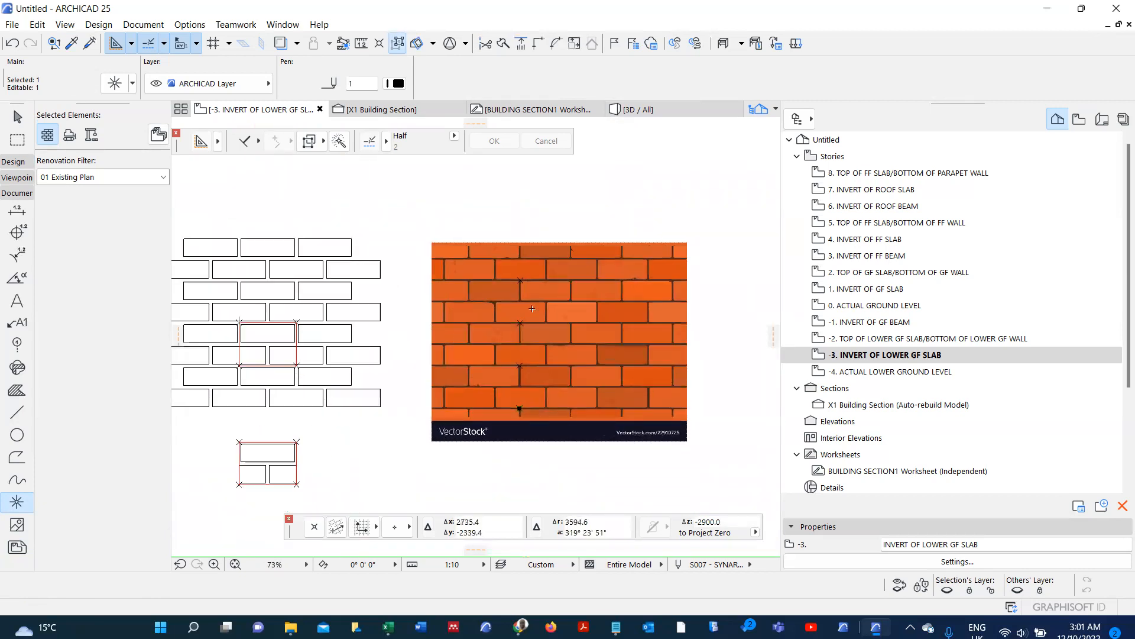
scroll(532, 309, "up", 2)
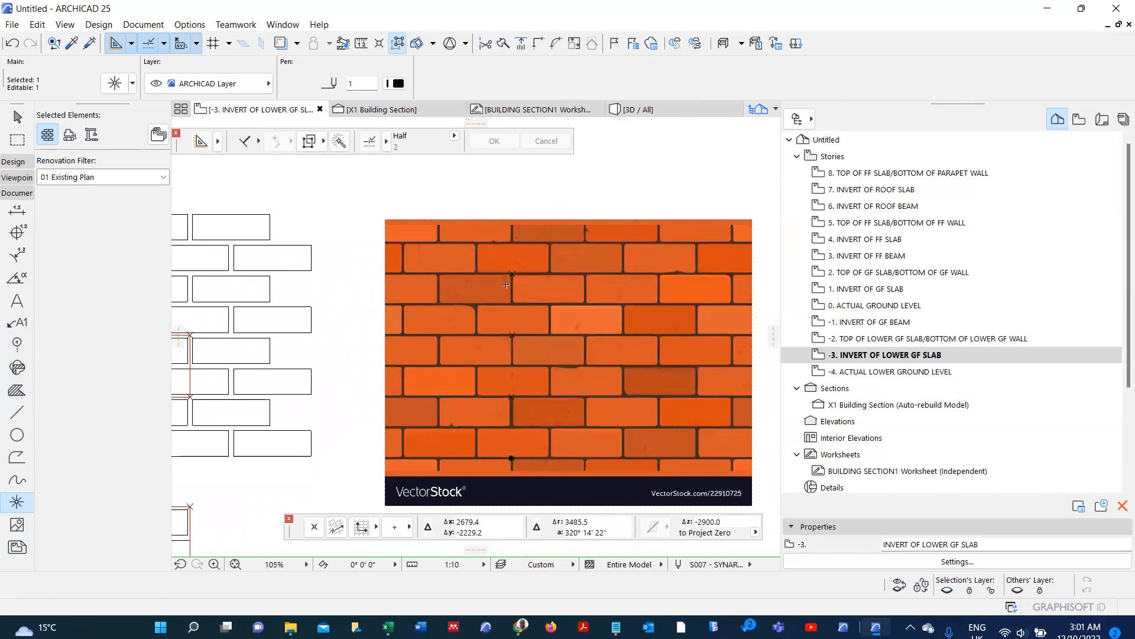
scroll(506, 285, "down", 4)
scroll(320, 315, "up", 3)
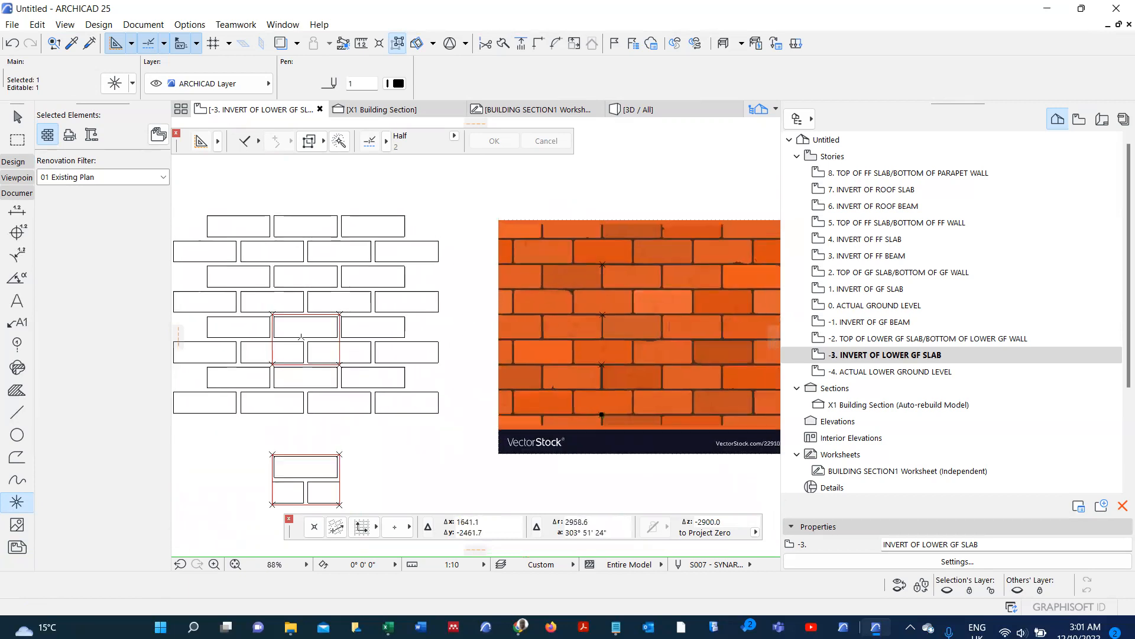
scroll(349, 314, "down", 3)
scroll(455, 319, "up", 4)
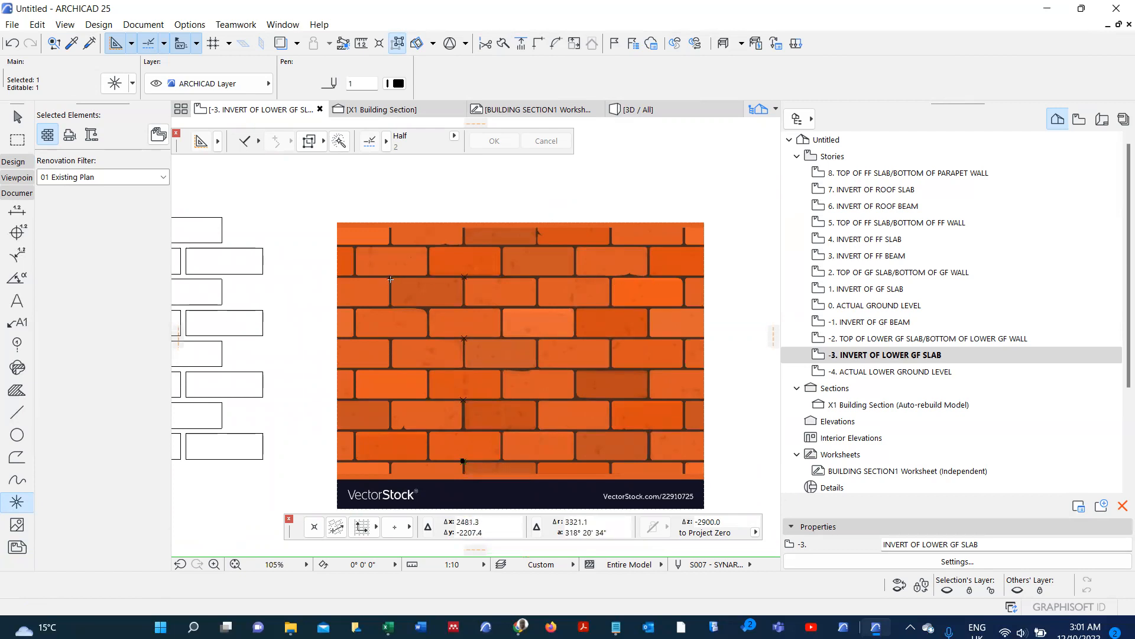
left_click(463, 277)
left_click(464, 337)
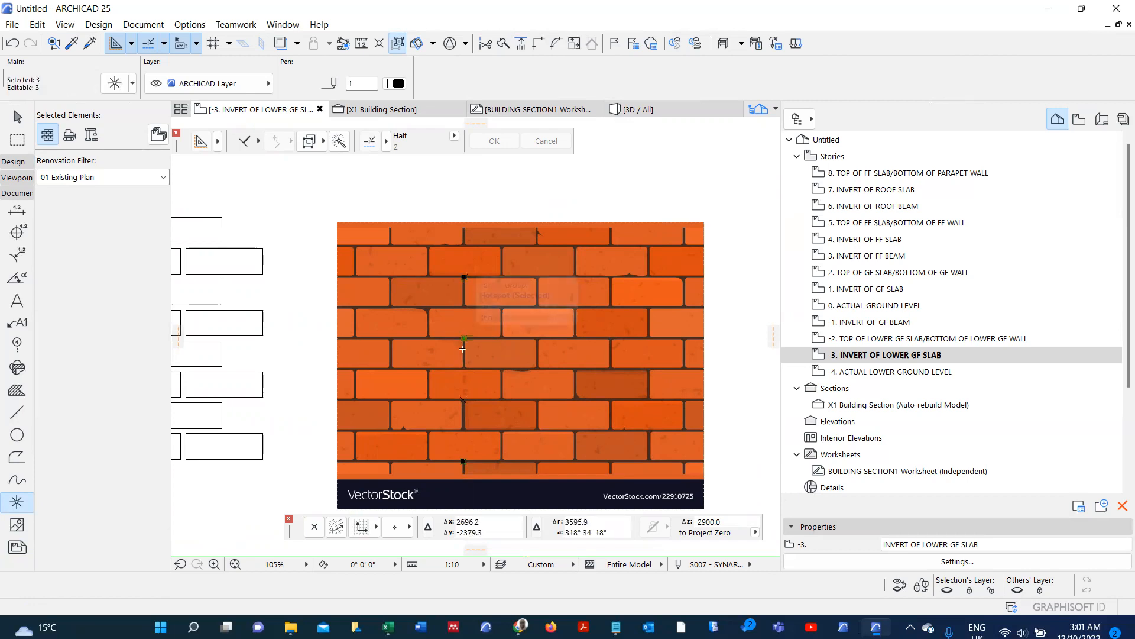
key("Escape")
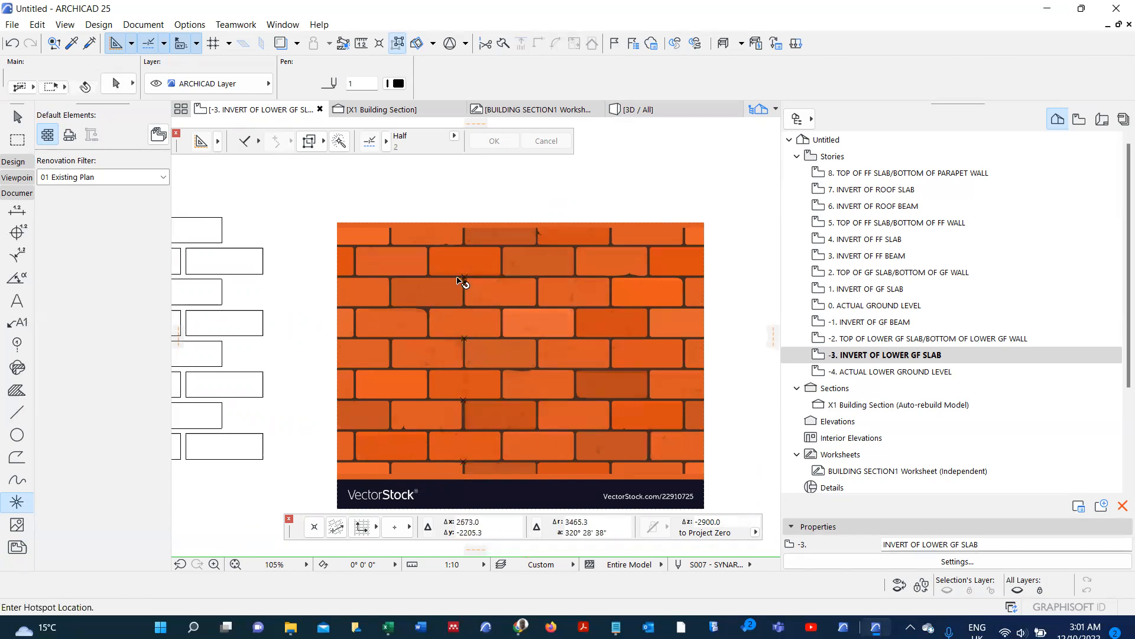
- Select all four hotspots in the vertical column on the brick image
left_click(464, 277, "shift")
left_click(464, 338, "shift")
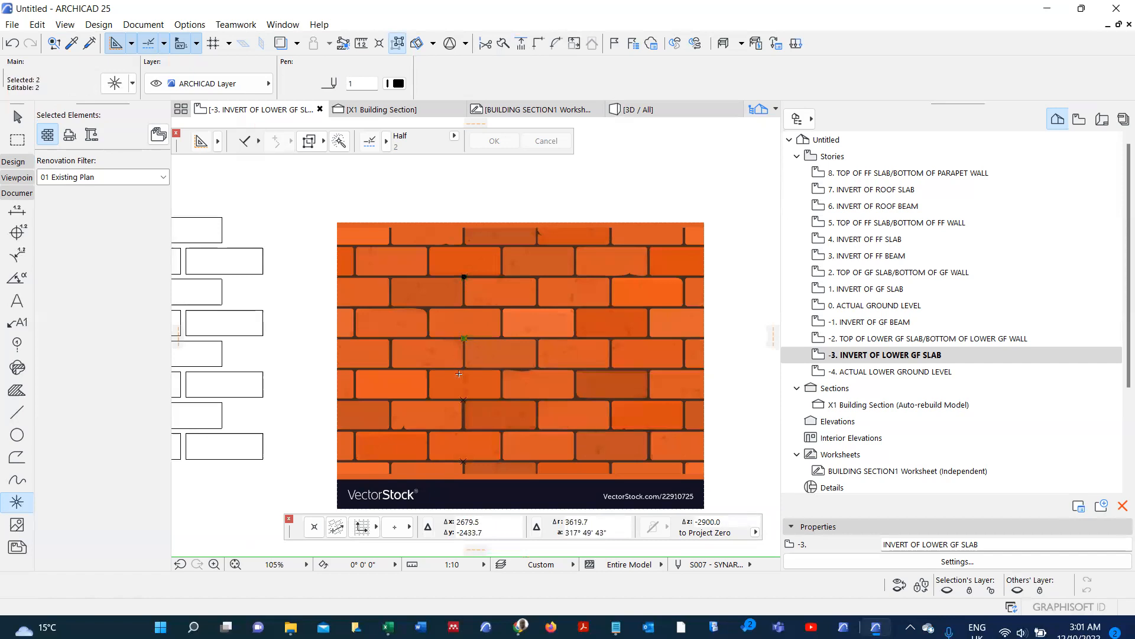
left_click(464, 401, "shift")
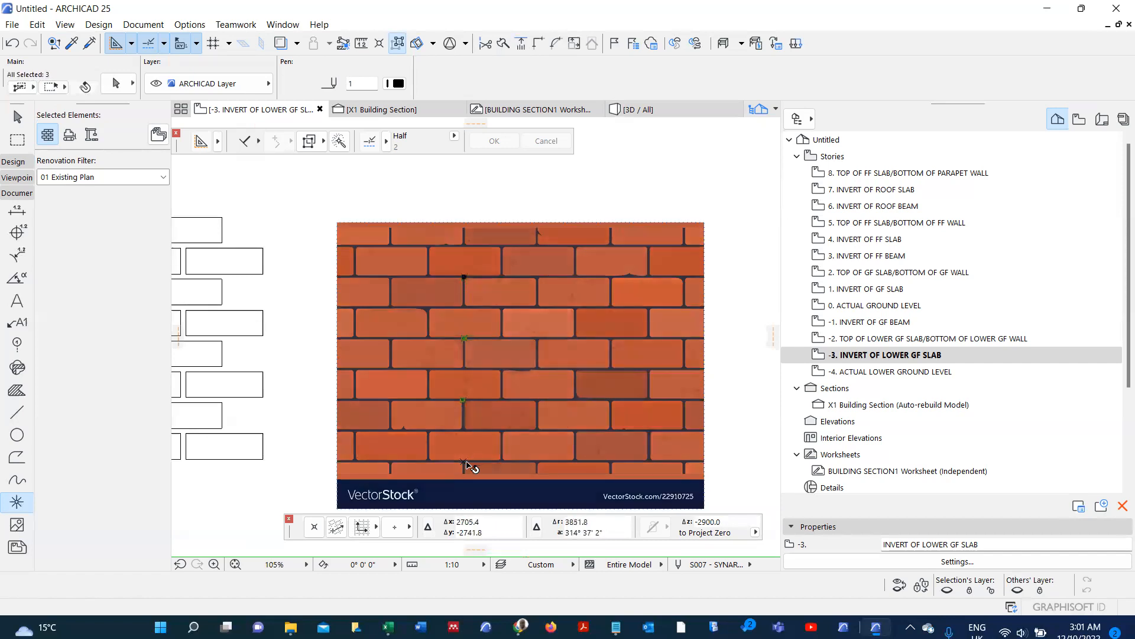
left_click(463, 461, "shift")
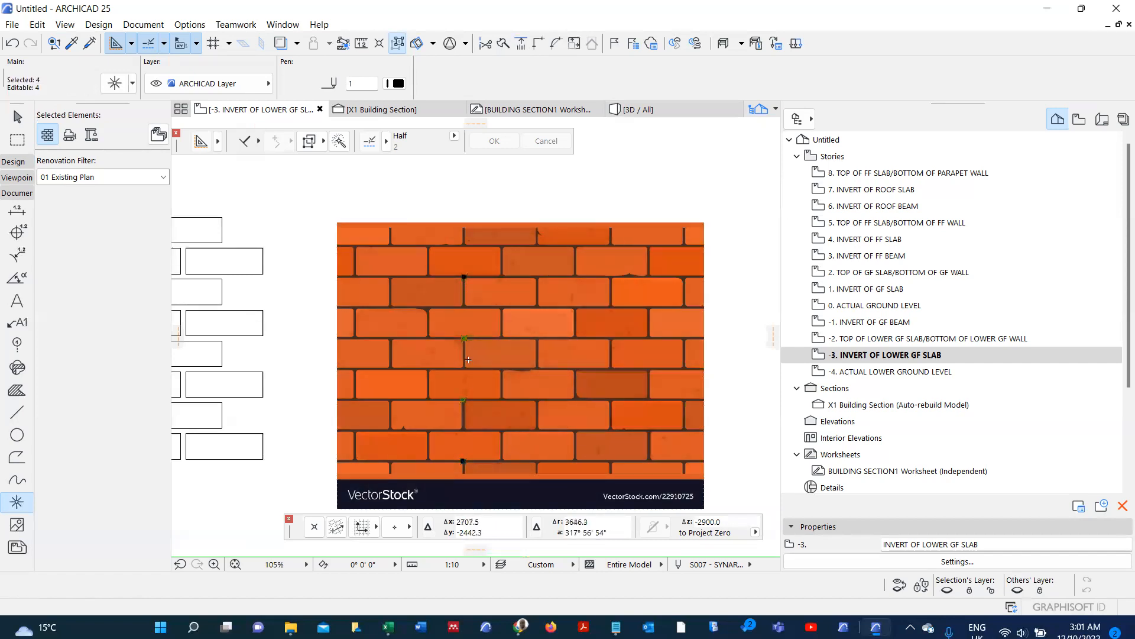
- Move the four hotspots horizontally to the vertical mortar joints one brick to the left
key("ctrl+d")
scroll(465, 302, "up", 2)
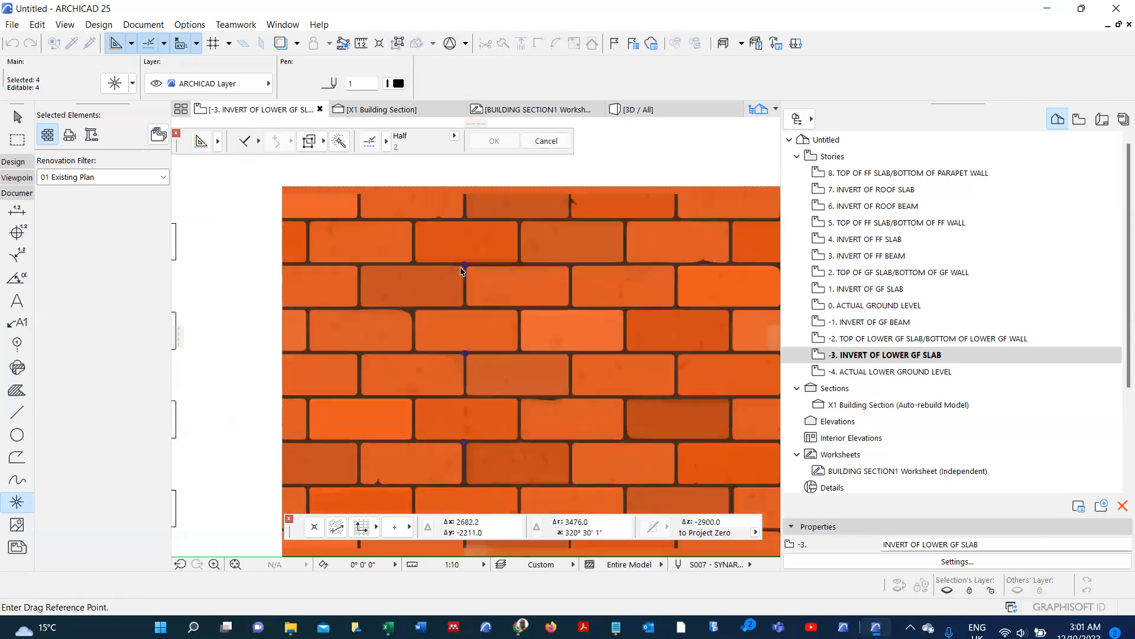
left_click(465, 266)
scroll(455, 266, "up", 5)
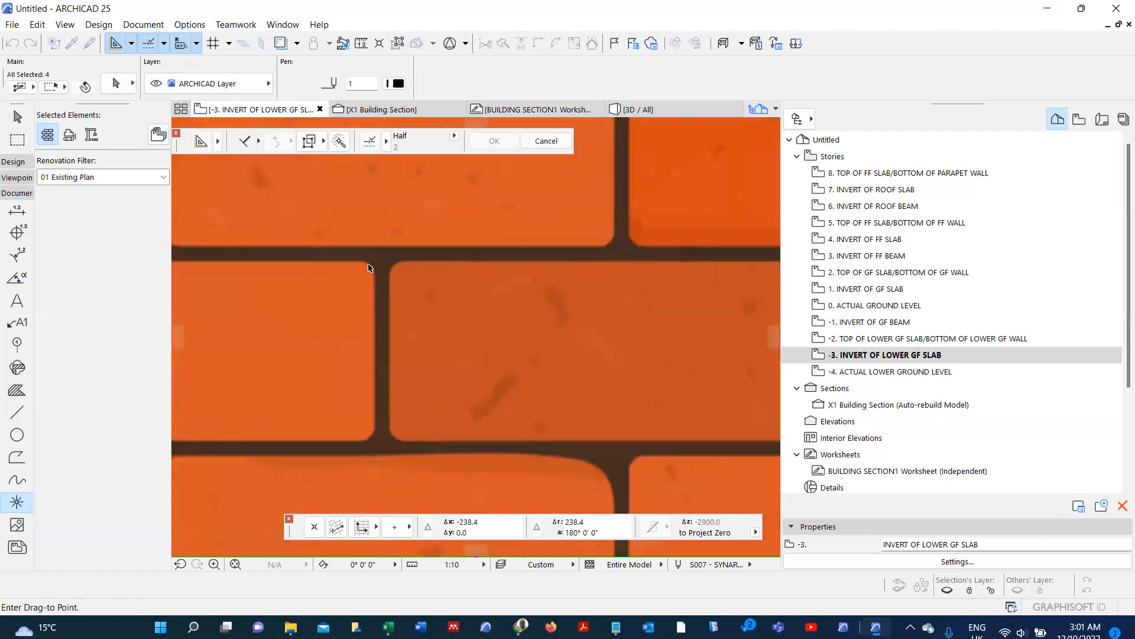
left_click(391, 254)
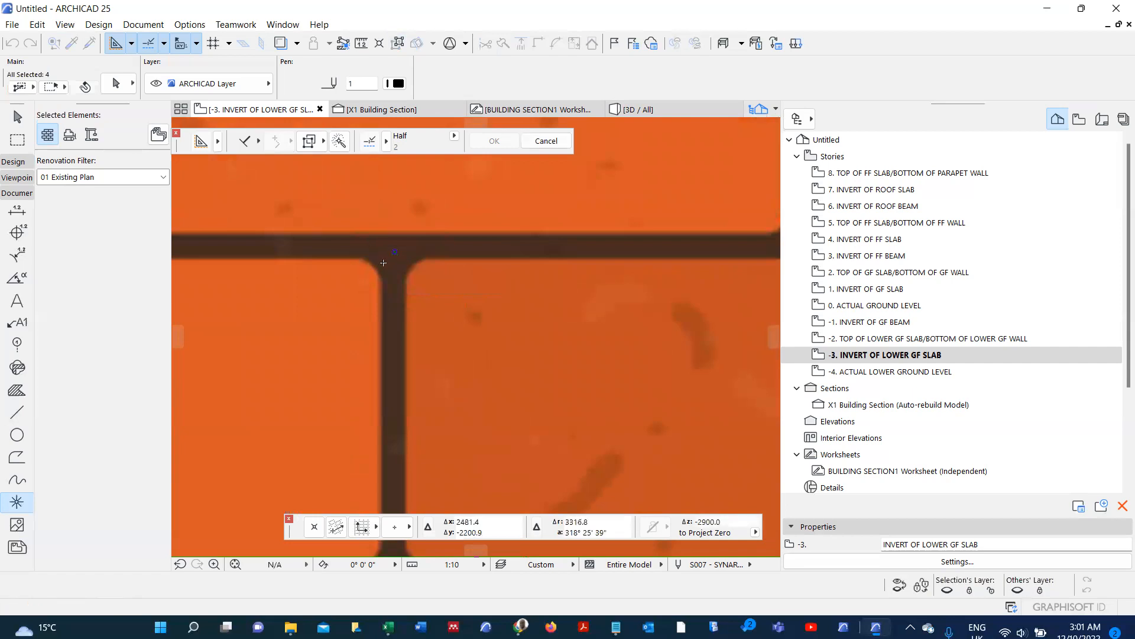
scroll(367, 284, "down", 3)
scroll(367, 284, "down", 4)
- Copy the hotspot column horizontally about 855 mm to the mortar joint four bricks to the right
key("ctrl+d")
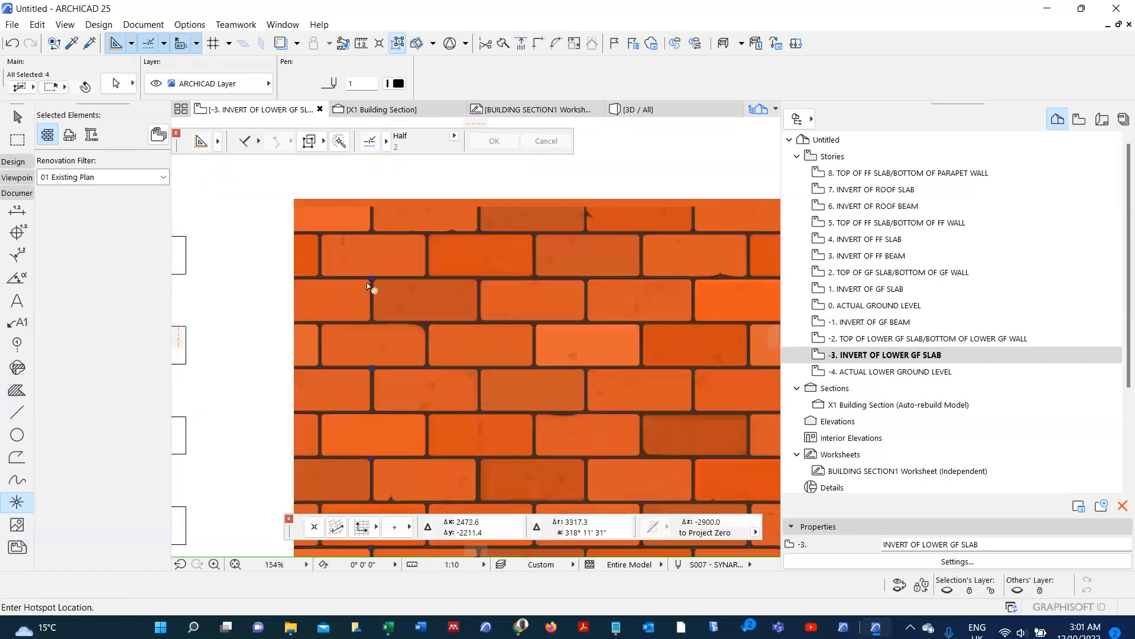
left_click(371, 278)
scroll(455, 283, "down", 2)
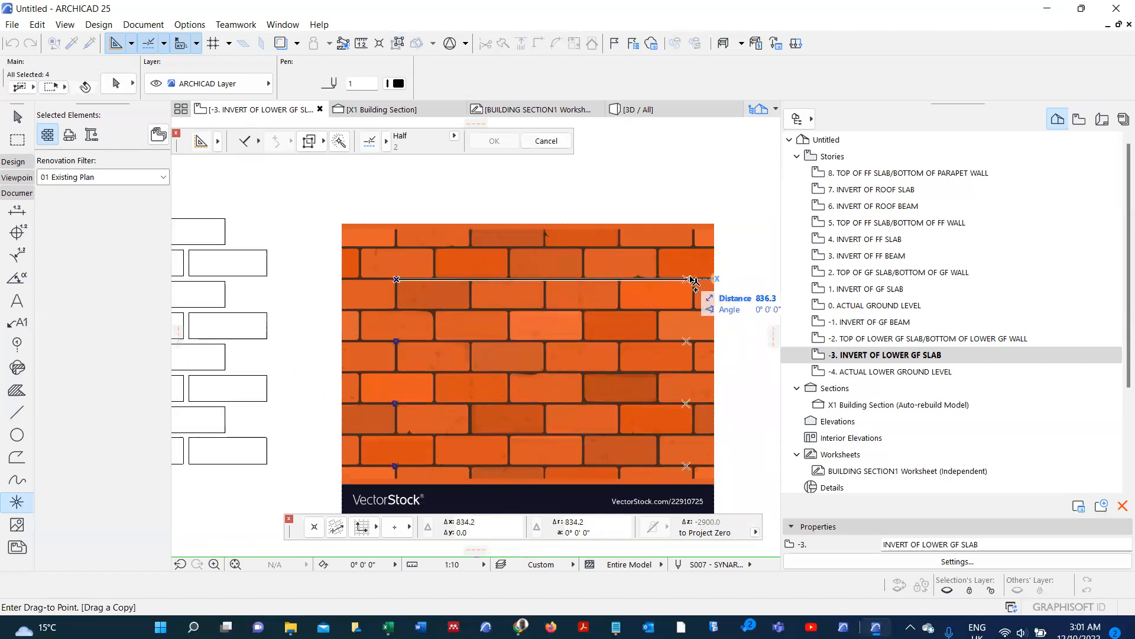
scroll(700, 283, "up", 4)
scroll(700, 284, "up", 2)
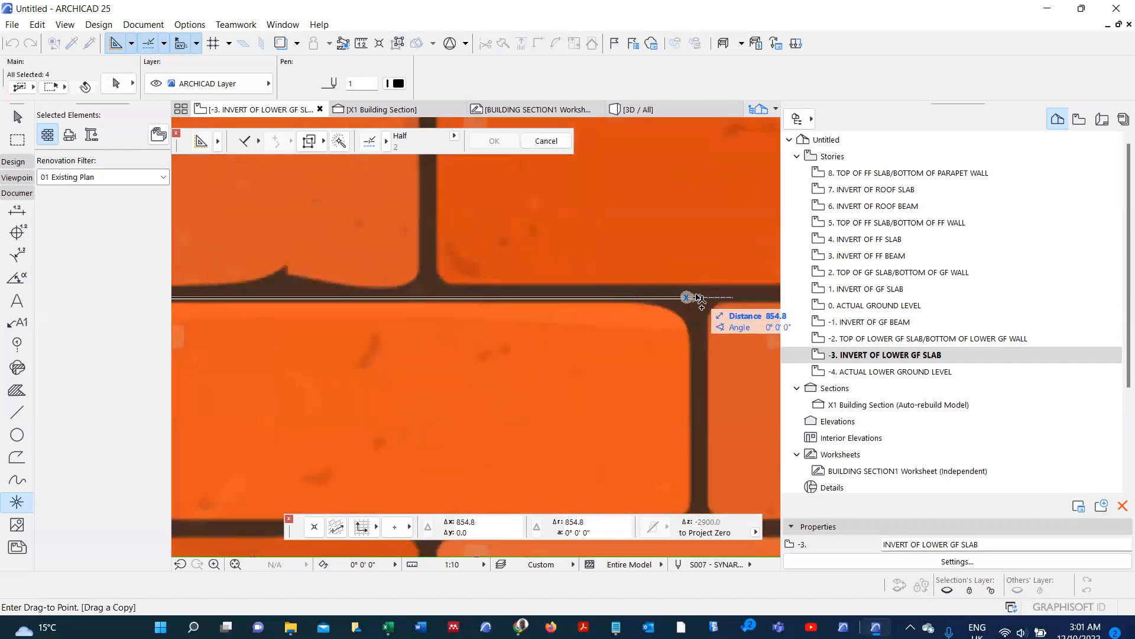
scroll(657, 282, "down", 6)
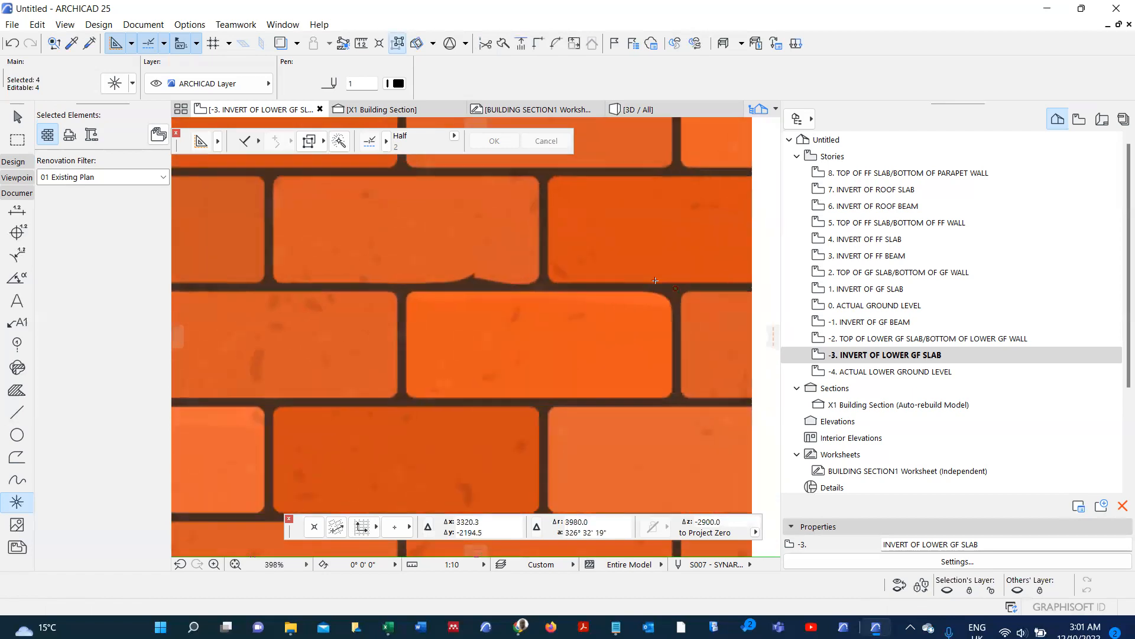
- Examine both hotspot columns on the brick image against the drawn pattern and its red frame, and clear the selection
scroll(656, 282, "up", 1)
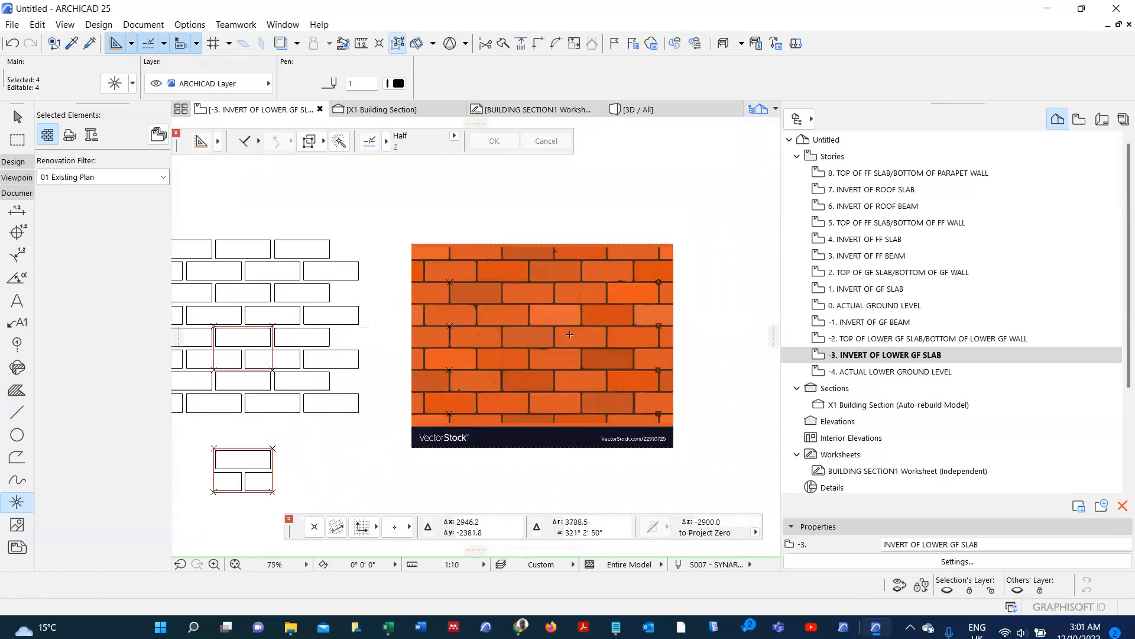
scroll(467, 336, "down", 2)
middle_click_drag(301, 336, 368, 336)
scroll(368, 336, "up", 4)
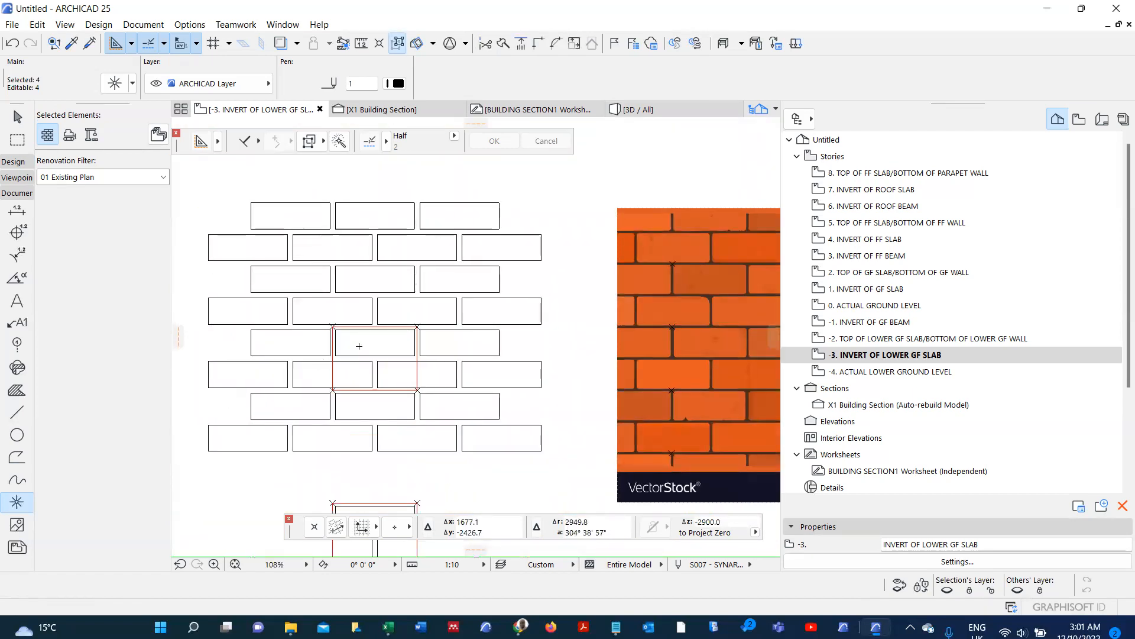
scroll(349, 349, "down", 4)
middle_click_drag(532, 335, 495, 337)
scroll(495, 338, "up", 4)
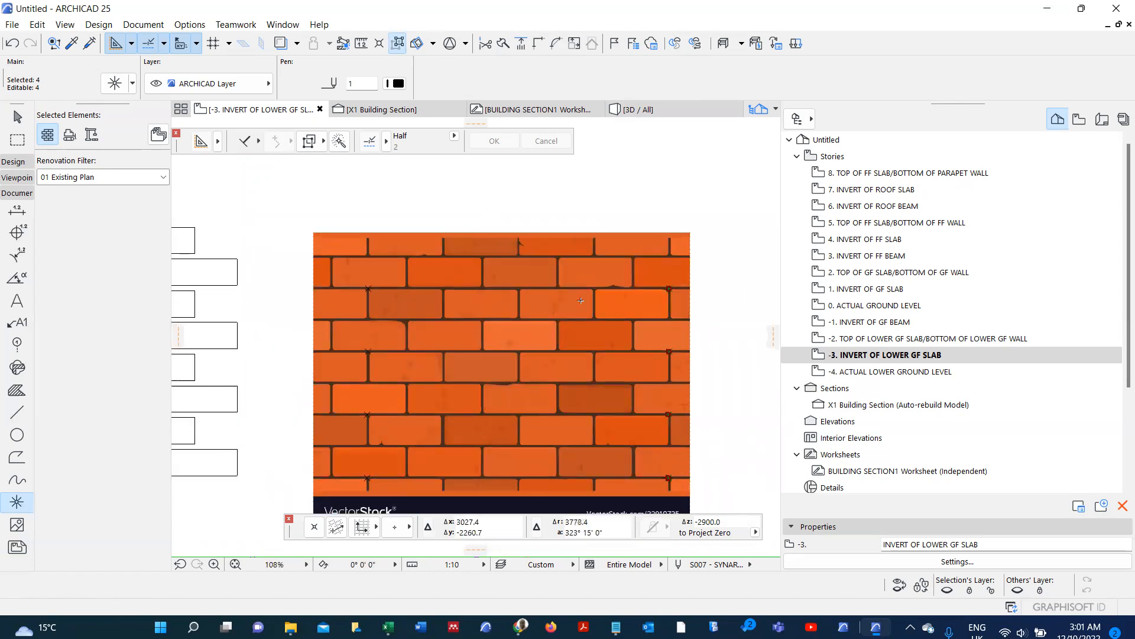
scroll(632, 311, "down", 2)
scroll(462, 297, "up", 1)
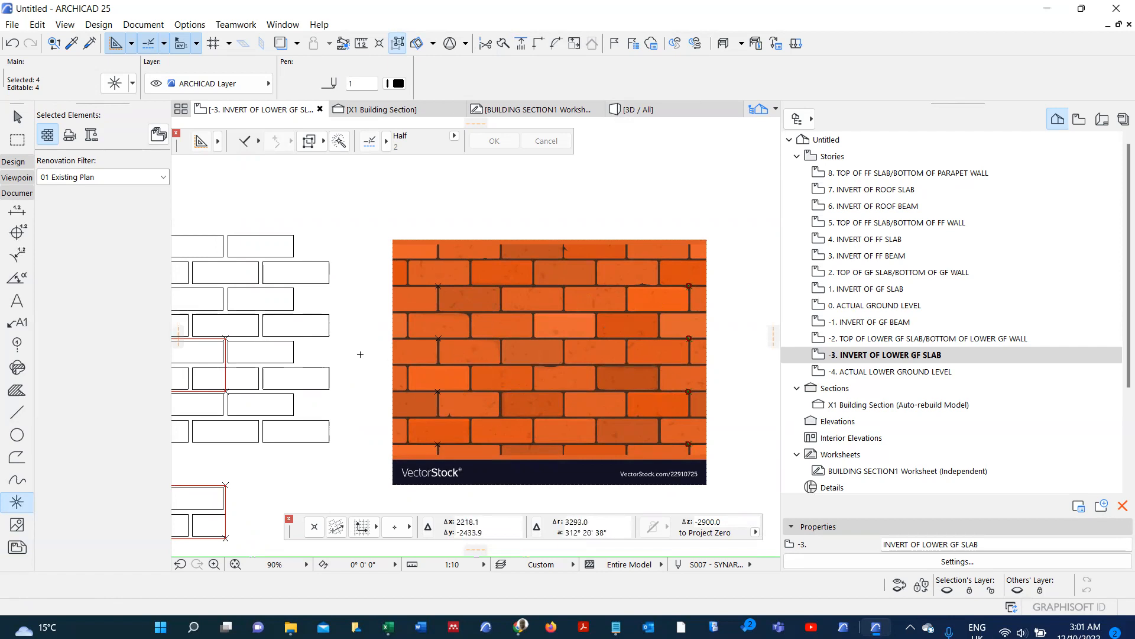
key("Escape")
scroll(434, 340, "down", 3)
scroll(396, 344, "up", 2)
scroll(417, 345, "down", 2)
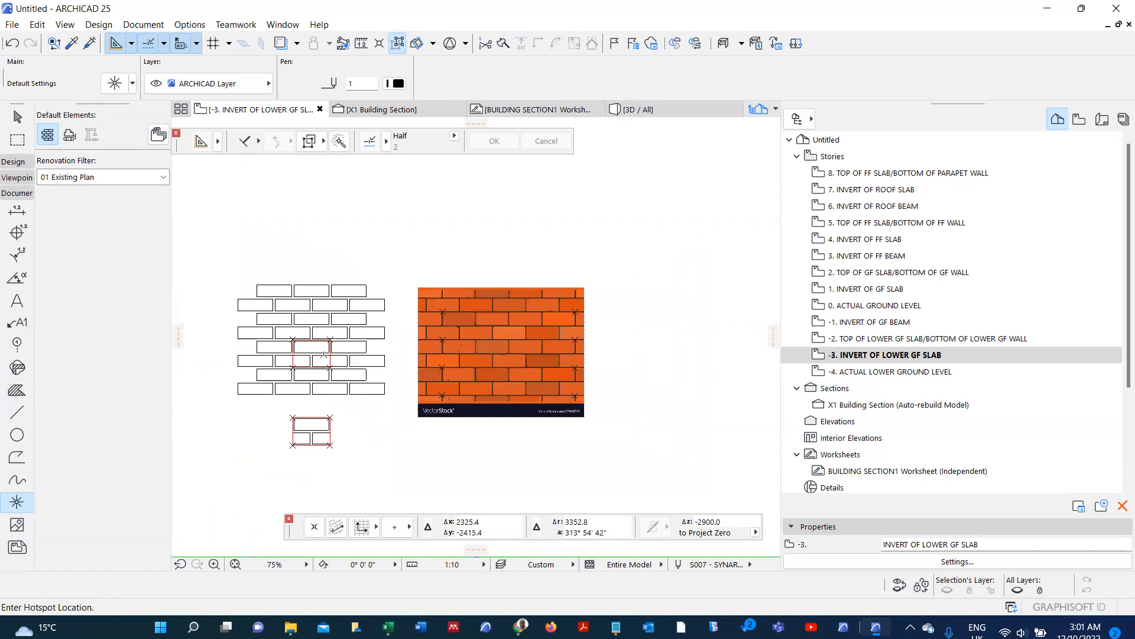
- Dimension the height of the red frame in the drawn brick pattern, placing the dimension line to the left of the frame
scroll(308, 355, "up", 2)
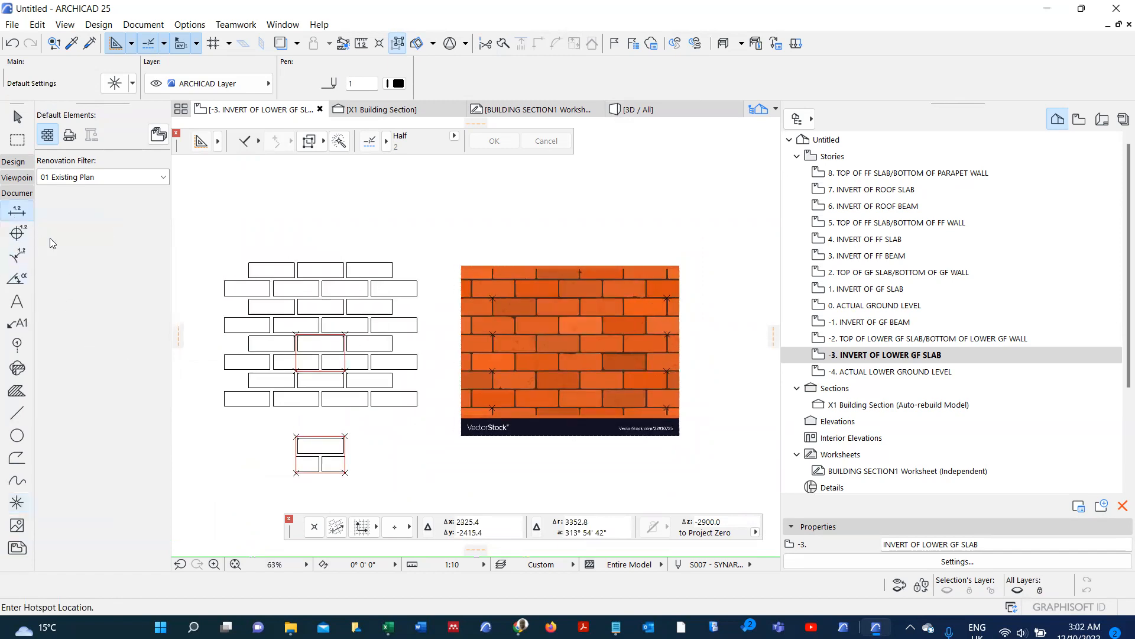
scroll(296, 360, "up", 5)
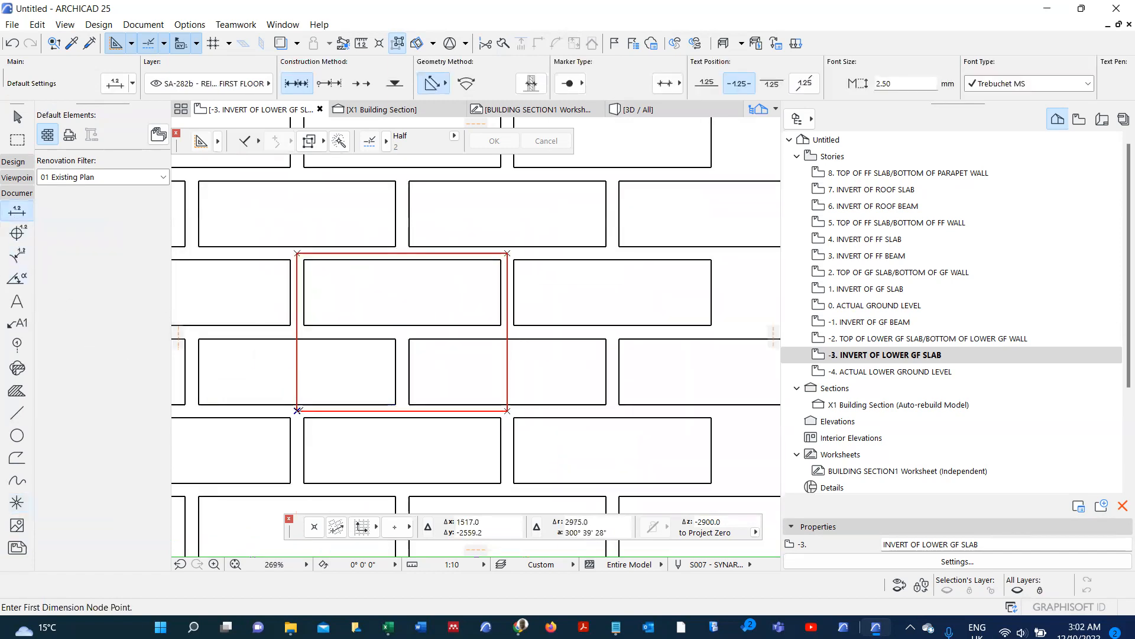
left_click(298, 410)
left_click(298, 254)
double_click(277, 279)
left_click(269, 296)
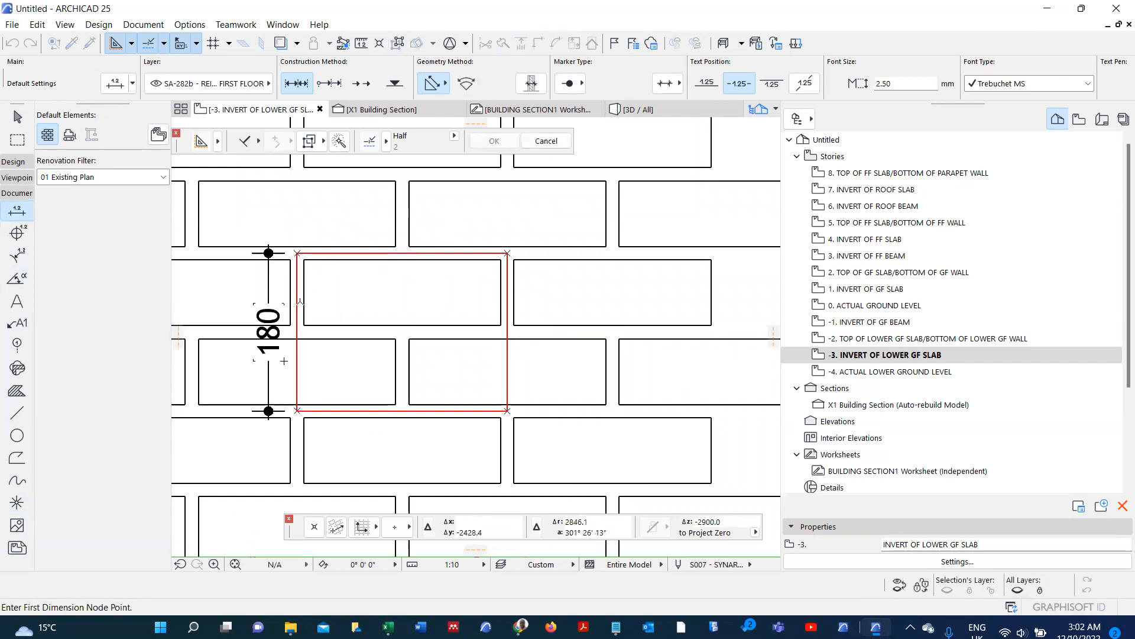
- Dimension the width of the red frame in the drawn brick pattern, placing the dimension line above the frame
left_click(297, 254)
left_click(508, 254)
double_click(456, 221)
left_click(456, 228)
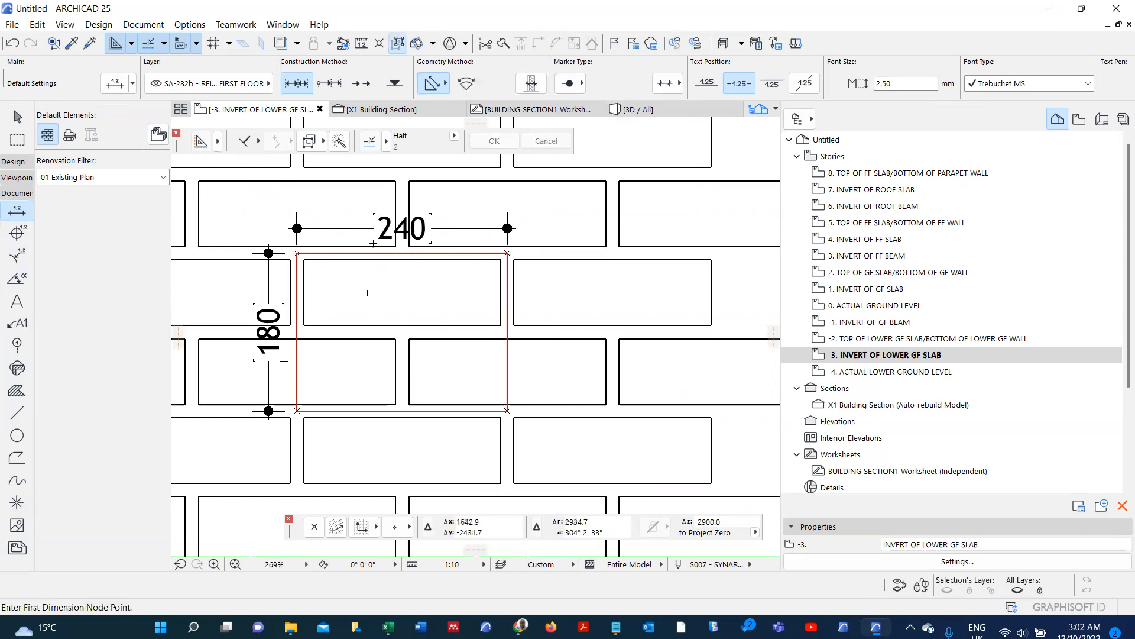
- Dimension the vertical distance between the top and bottom hotspots of the left column, with the dimension line beside the brick image
scroll(367, 293, "down", 5)
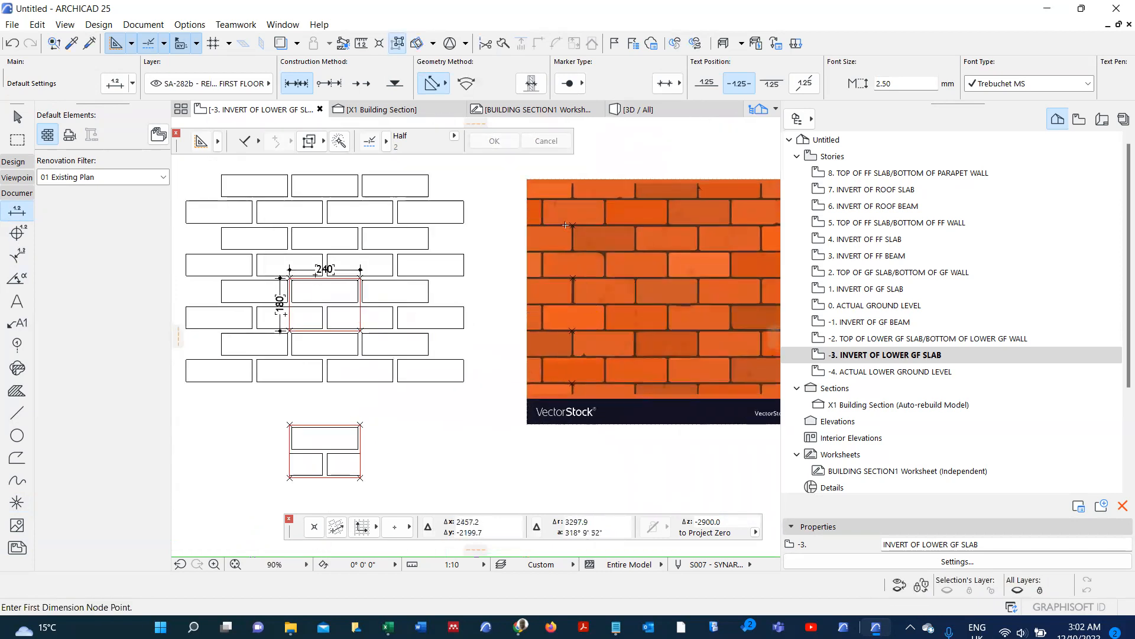
left_click(573, 225)
left_click(572, 383)
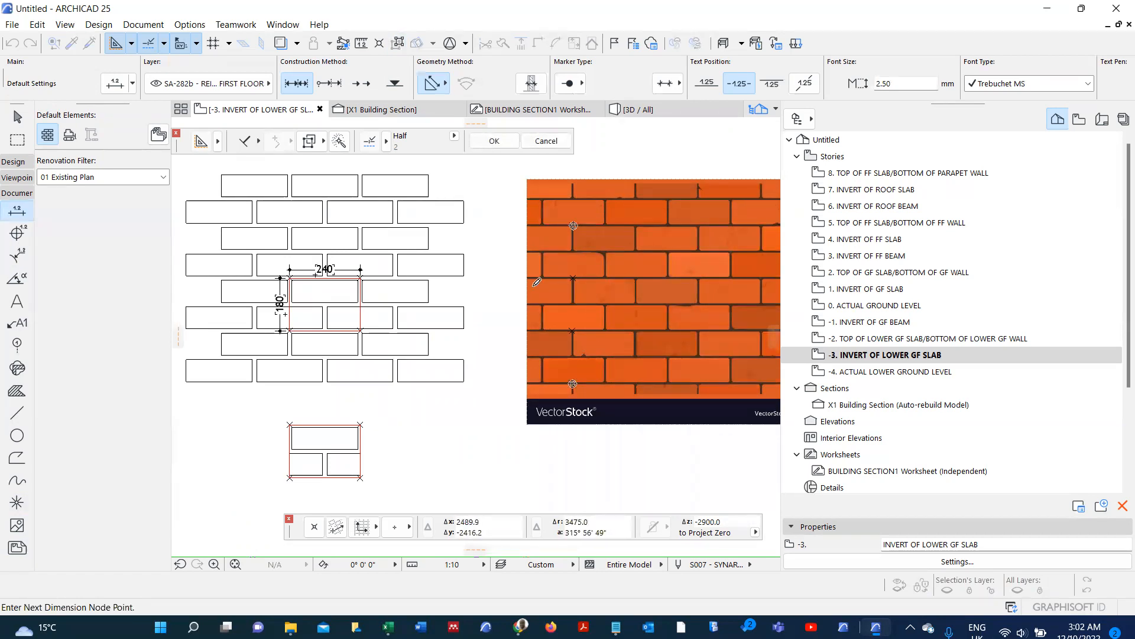
double_click(500, 282)
left_click(504, 283)
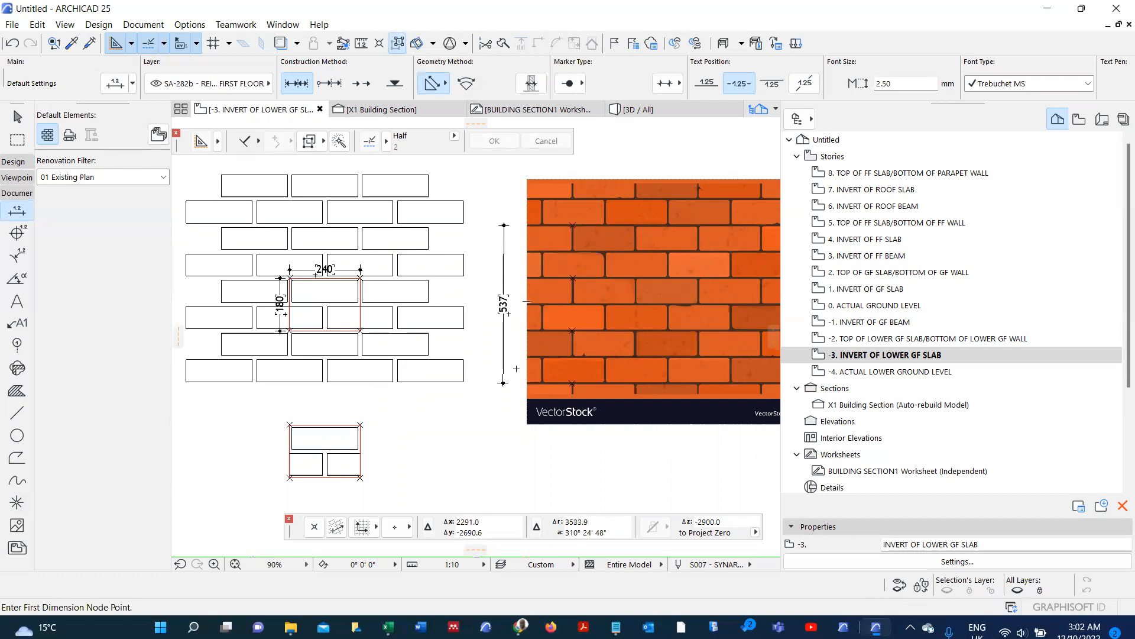
- Dimension the horizontal distance between the top hotspots of the two columns, with the dimension line above the brick image
scroll(290, 289, "up", 4)
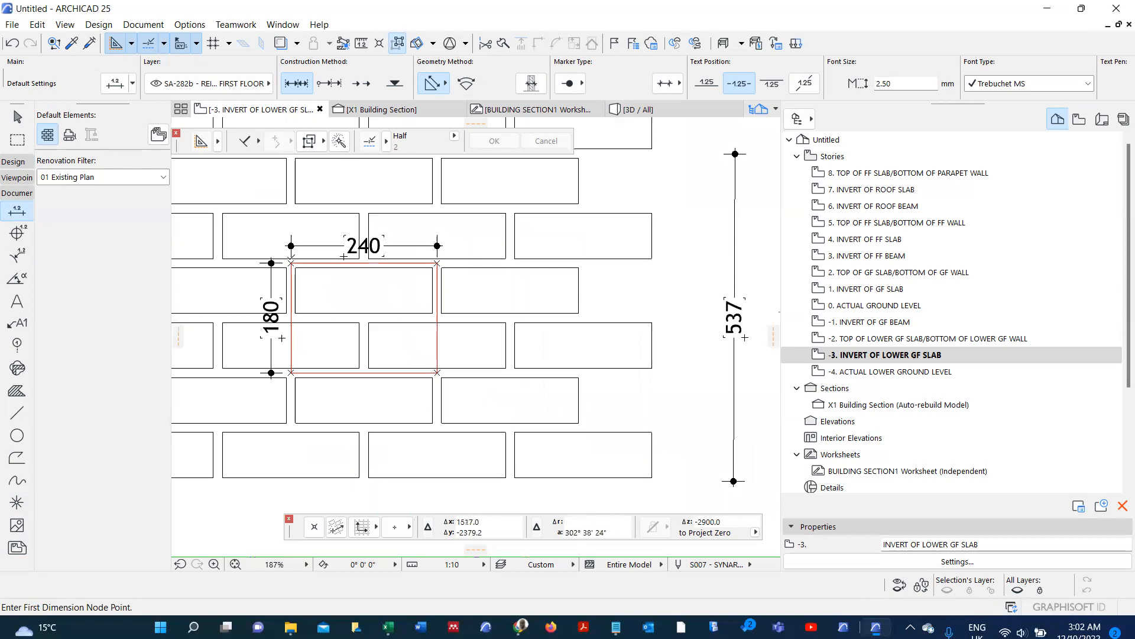
scroll(344, 257, "down", 4)
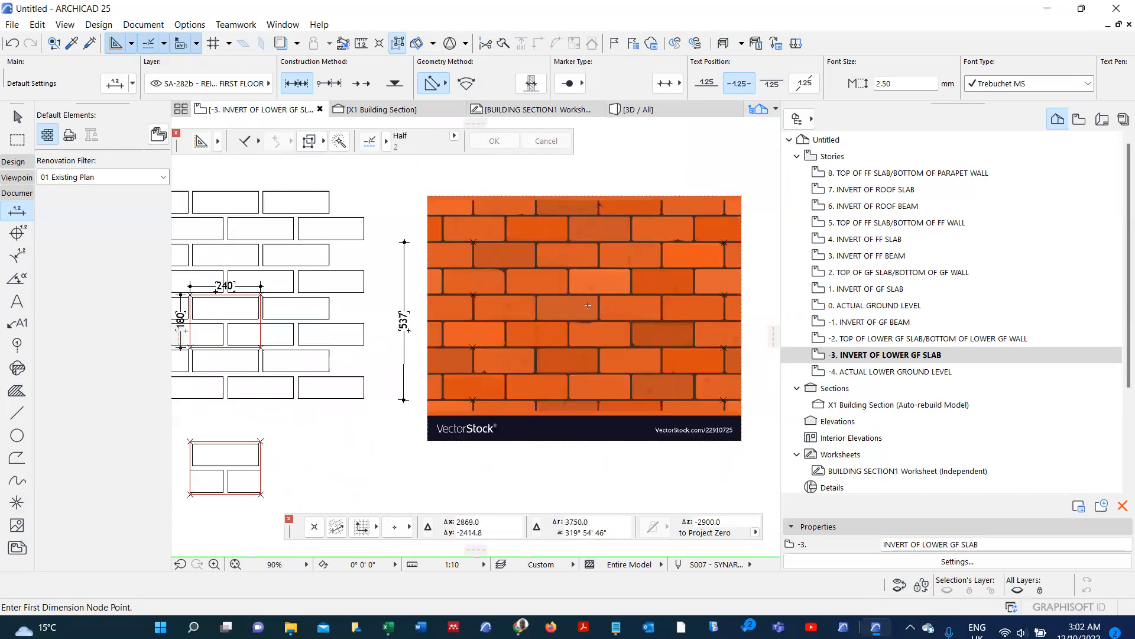
scroll(587, 305, "down", 2)
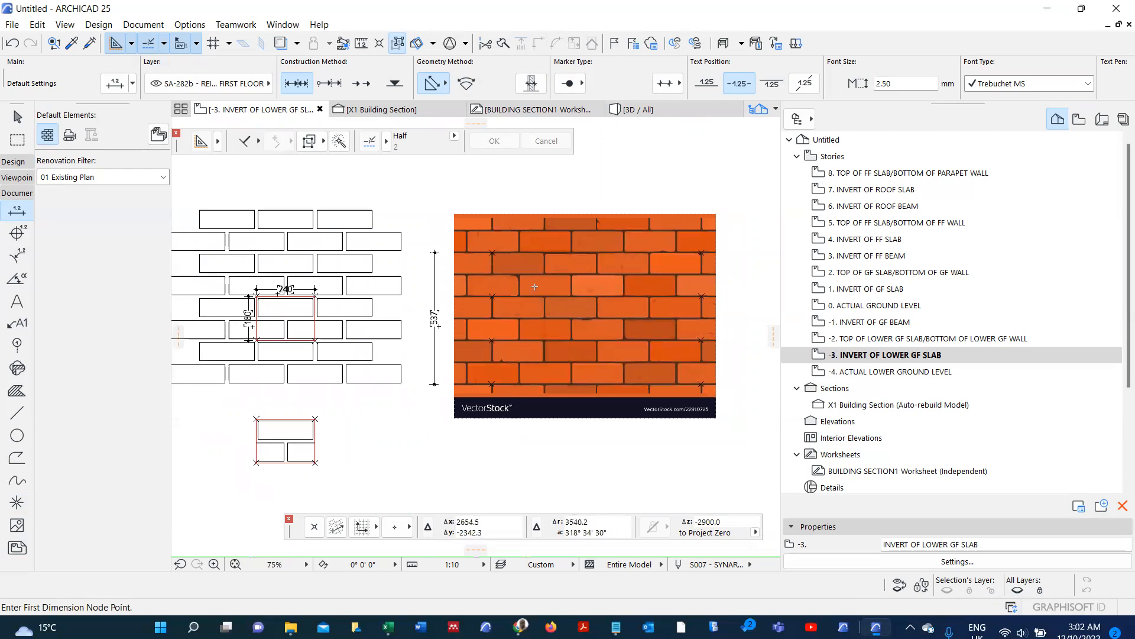
left_click(491, 253)
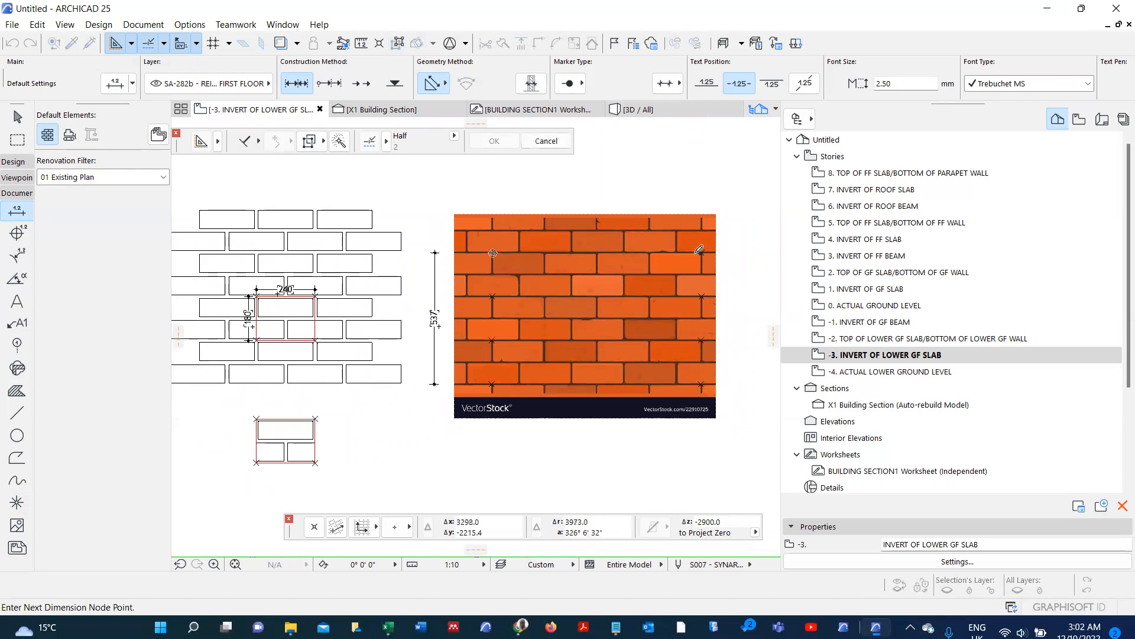
left_click(702, 253)
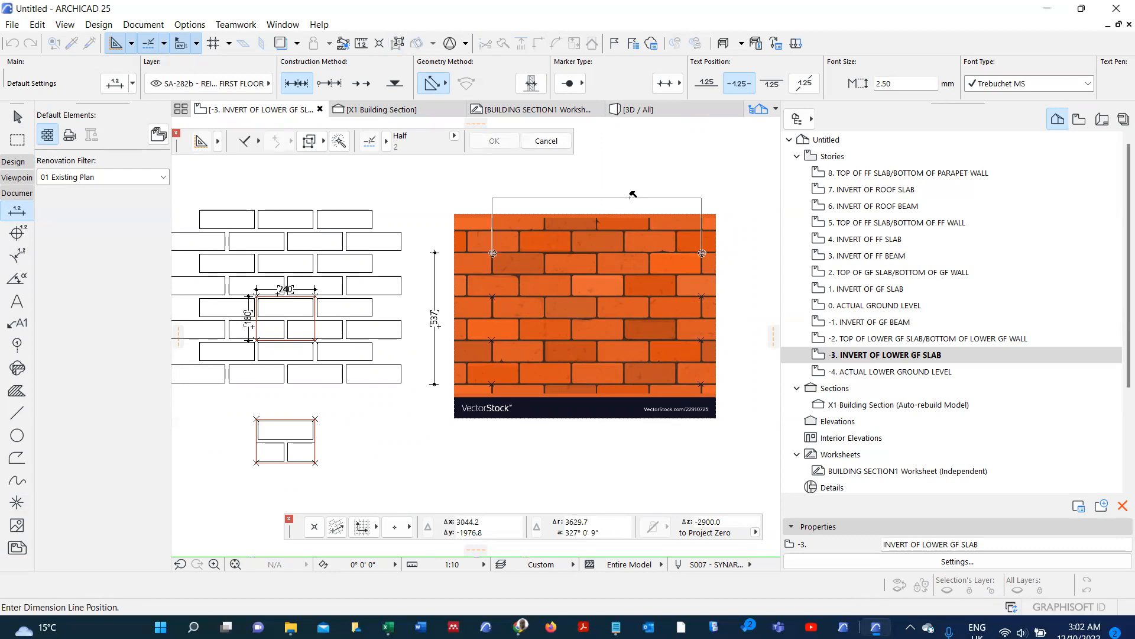
left_click(629, 197)
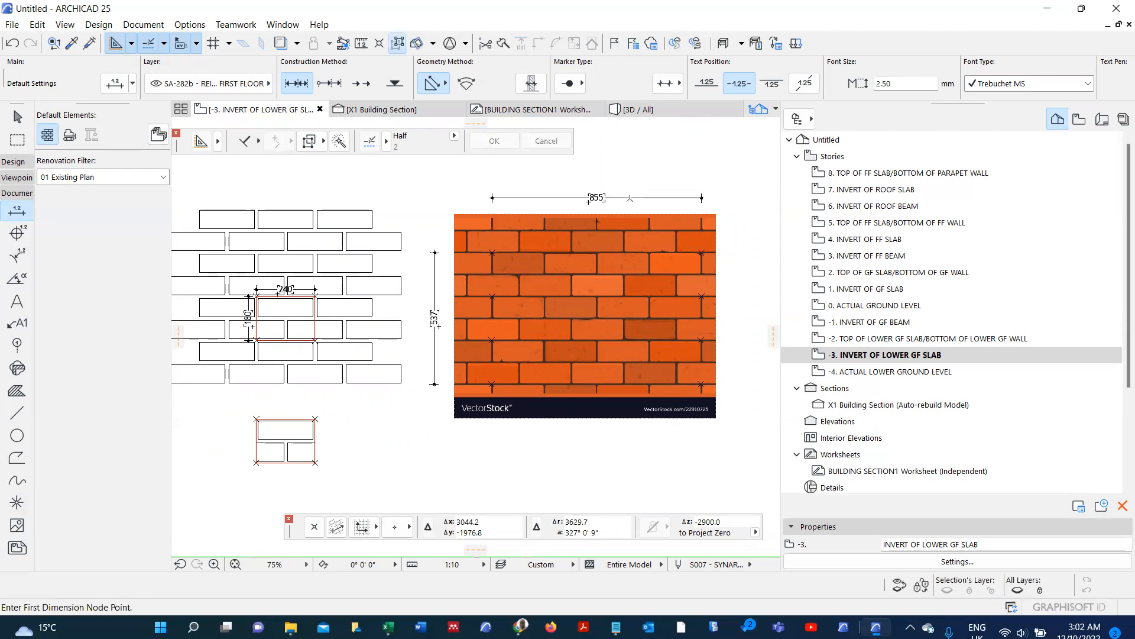
- Toggle Suspend Groups with the brick image selected, and clear the selection
left_click(609, 279, "shift")
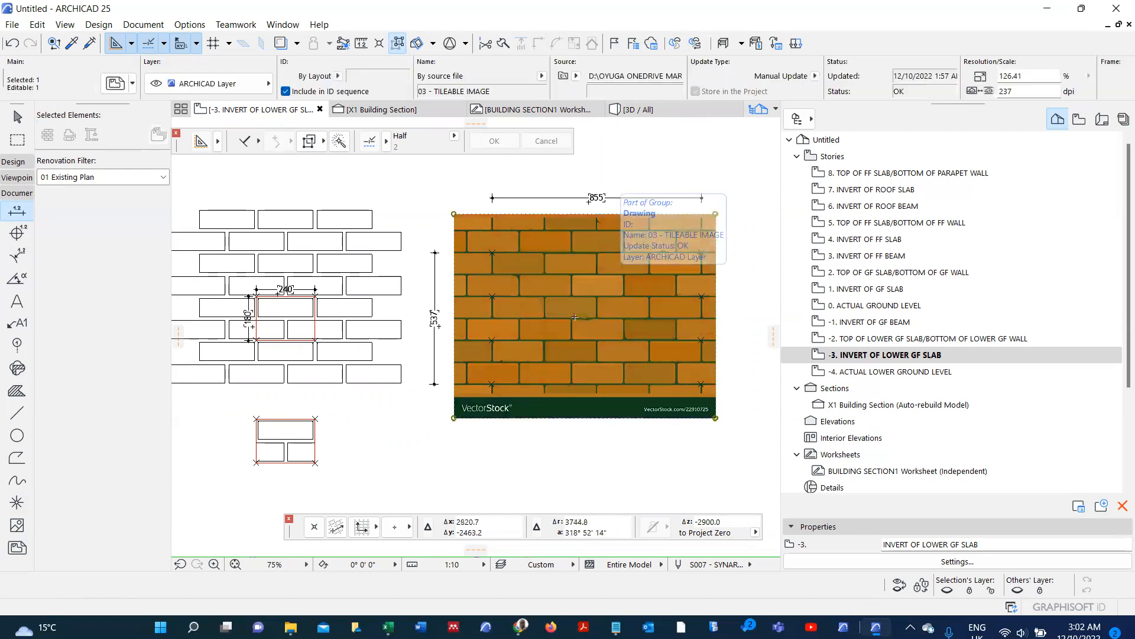
key("alt+g")
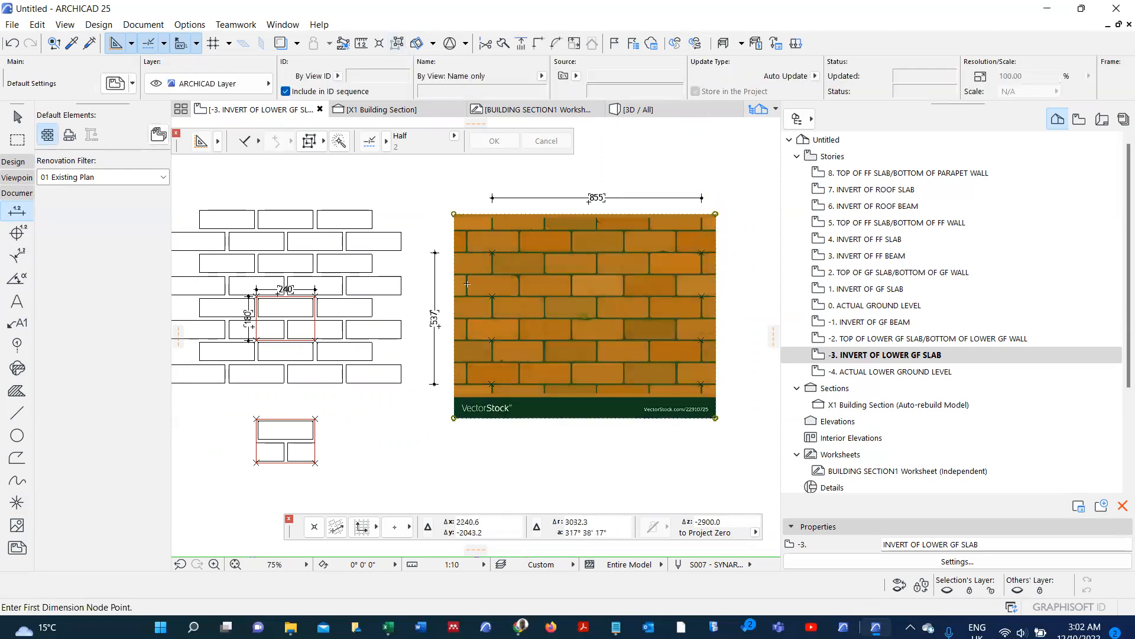
key("Escape")
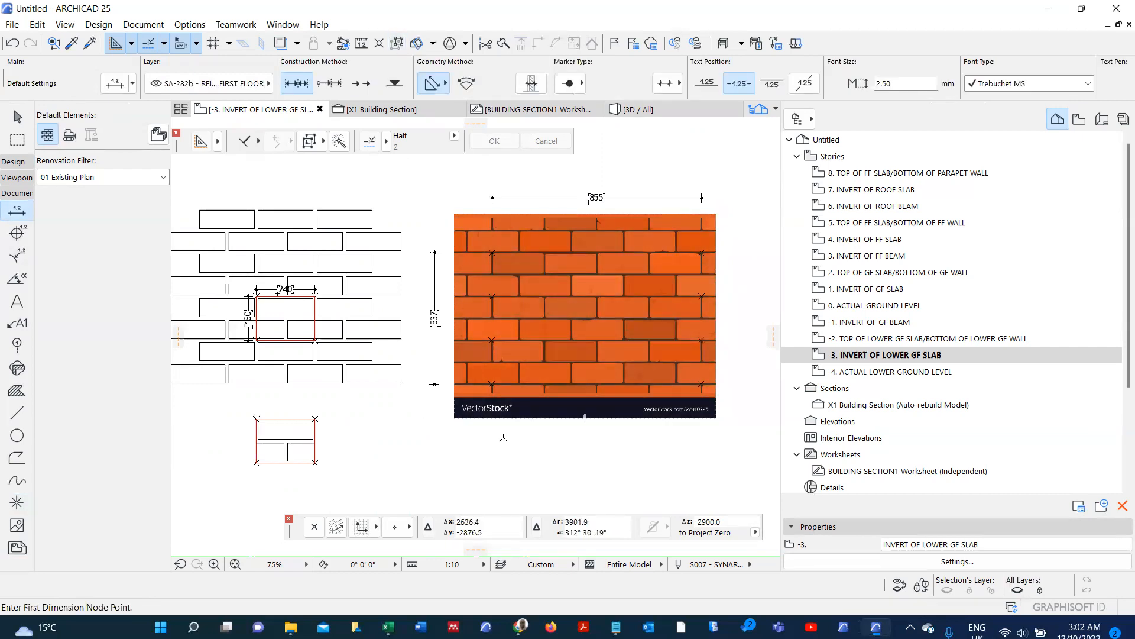
right_click(528, 418)
left_click(505, 441)
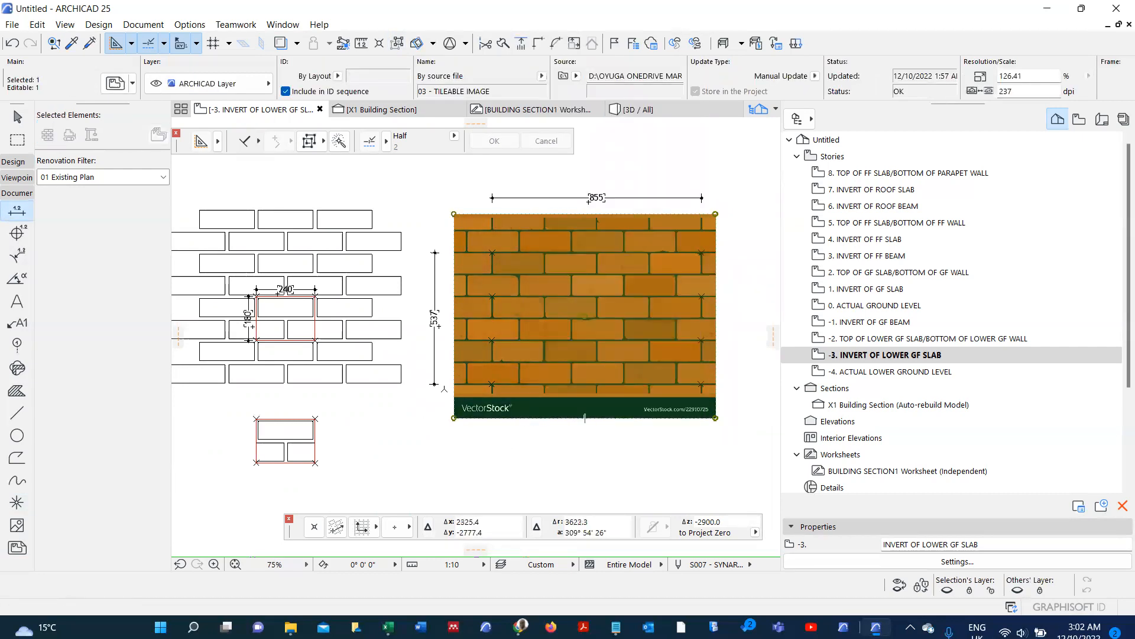
key("Escape")
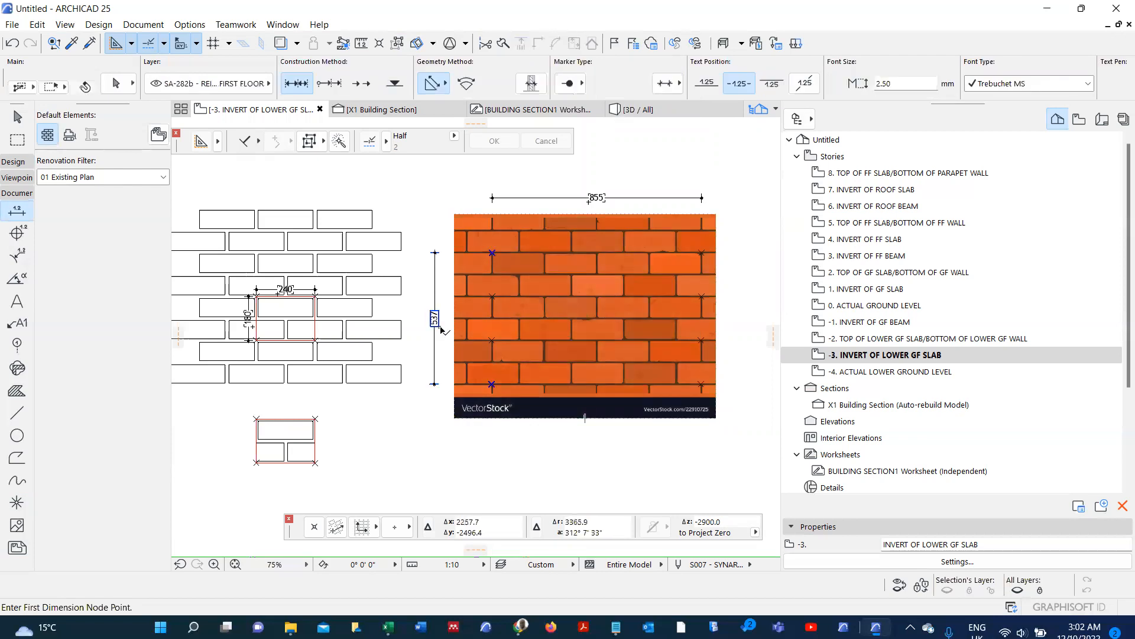
- Replace the text of the vertical dimension beside the brick image with the custom text 540
left_click(436, 321)
key("ctrl+t")
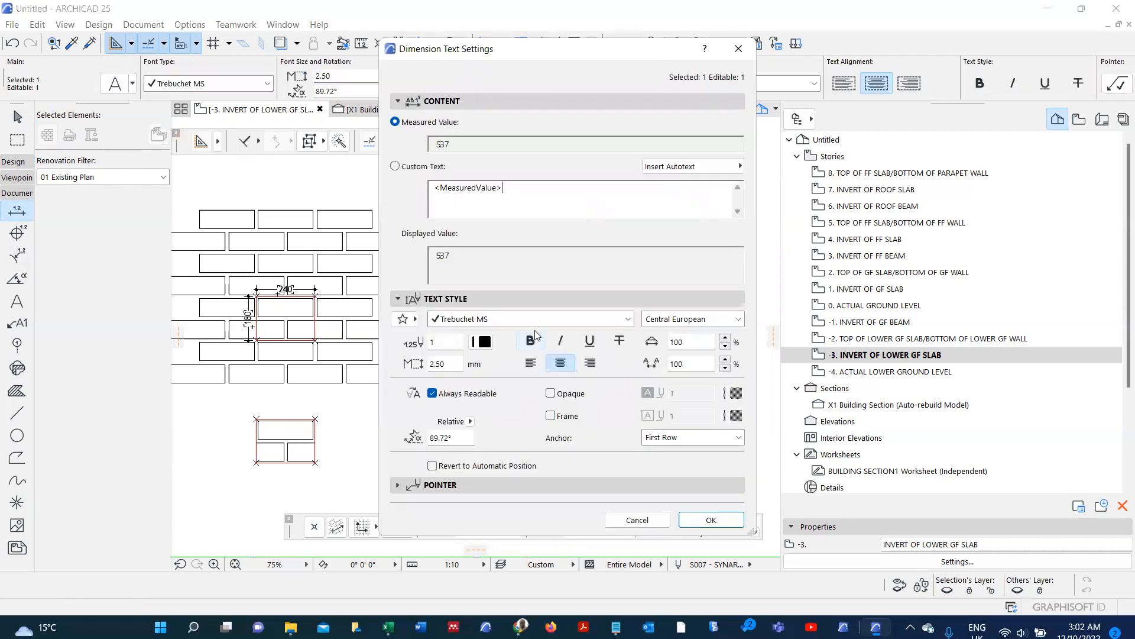
left_click(395, 166)
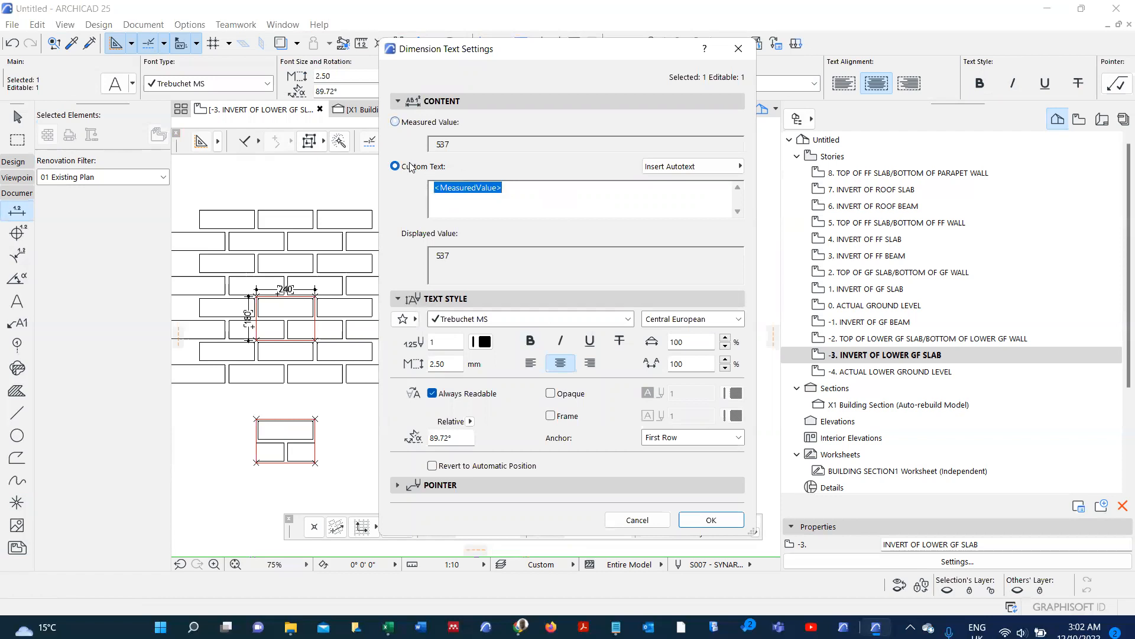
type("540")
left_click(698, 524)
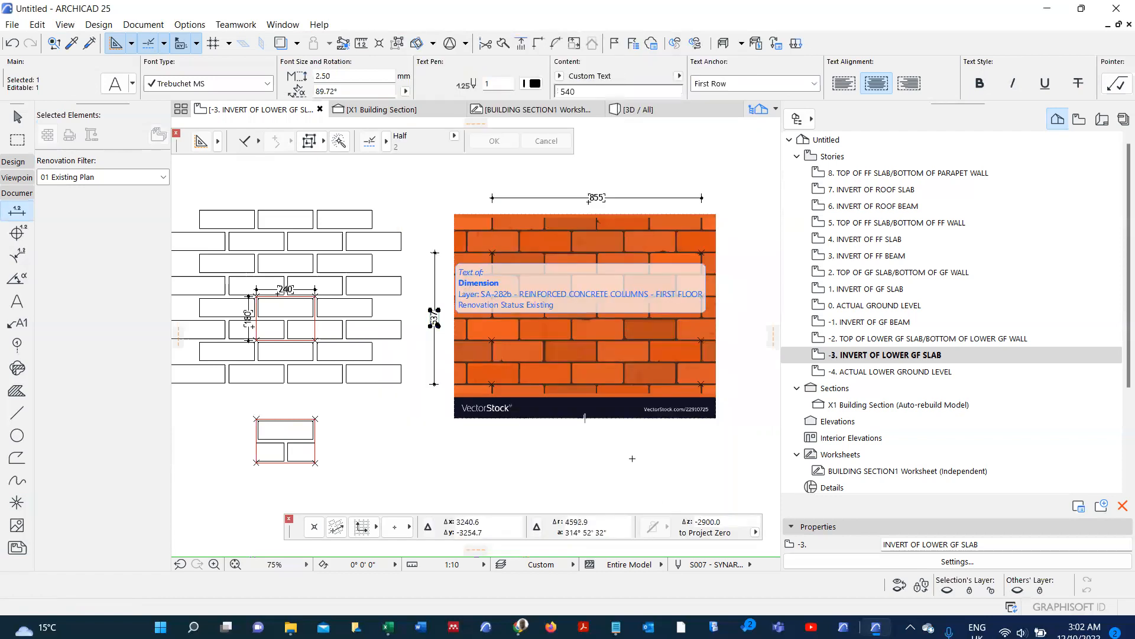
key("Escape")
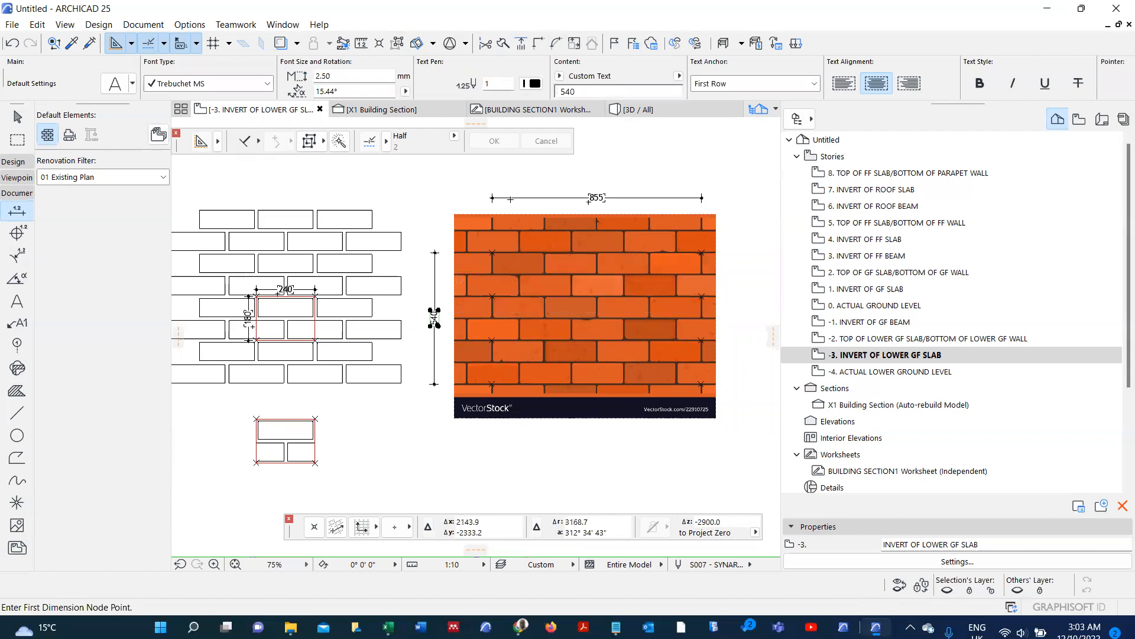
- Replace the text of the horizontal dimension above the brick image with the custom text 960
left_click(589, 202, "shift")
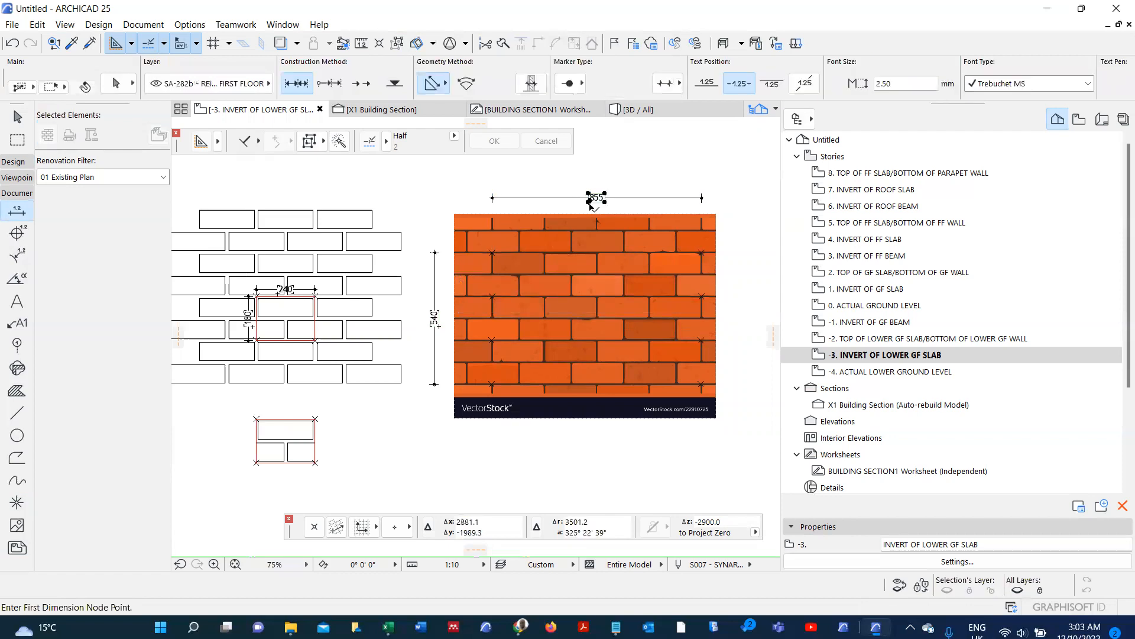
key("ctrl+t")
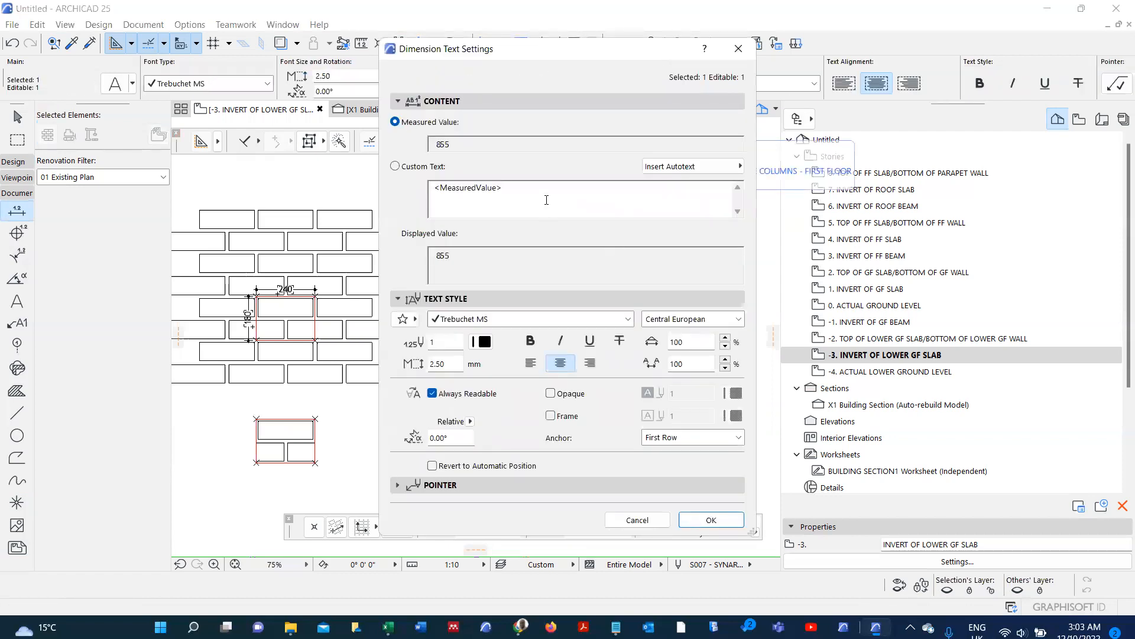
left_click_drag(544, 200, 452, 177)
type("960")
left_click(712, 520)
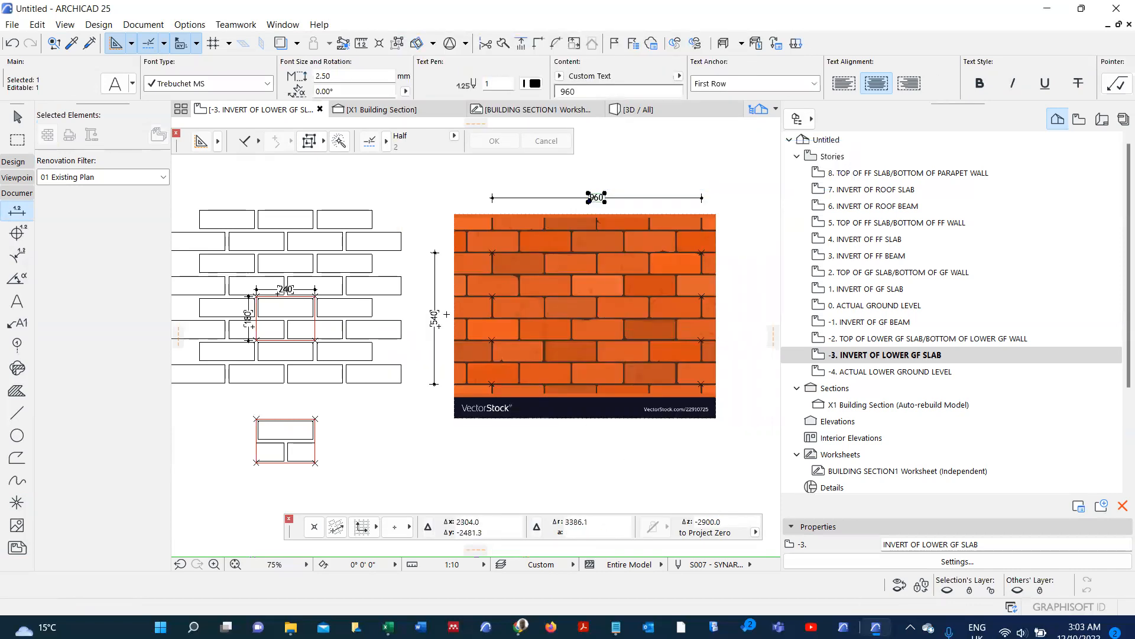
key("Escape")
- Select the brick image and offset its bottom edge up to the lowest hotspots, cropping off the VectorStock banner
left_click(490, 255, "shift")
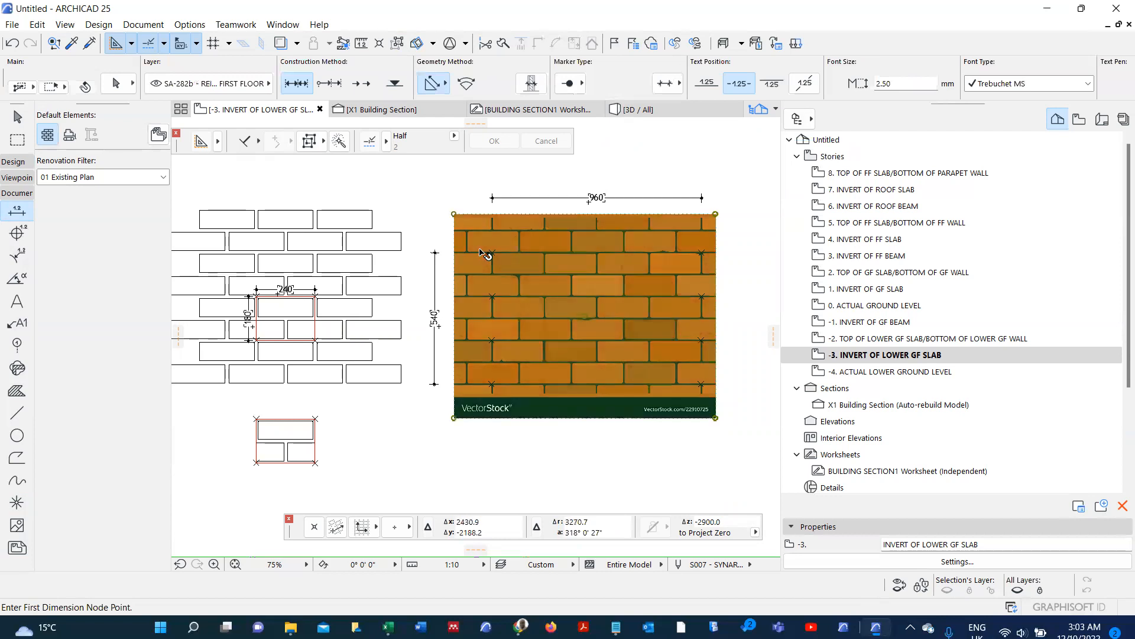
scroll(510, 419, "up", 2)
scroll(510, 421, "up", 2)
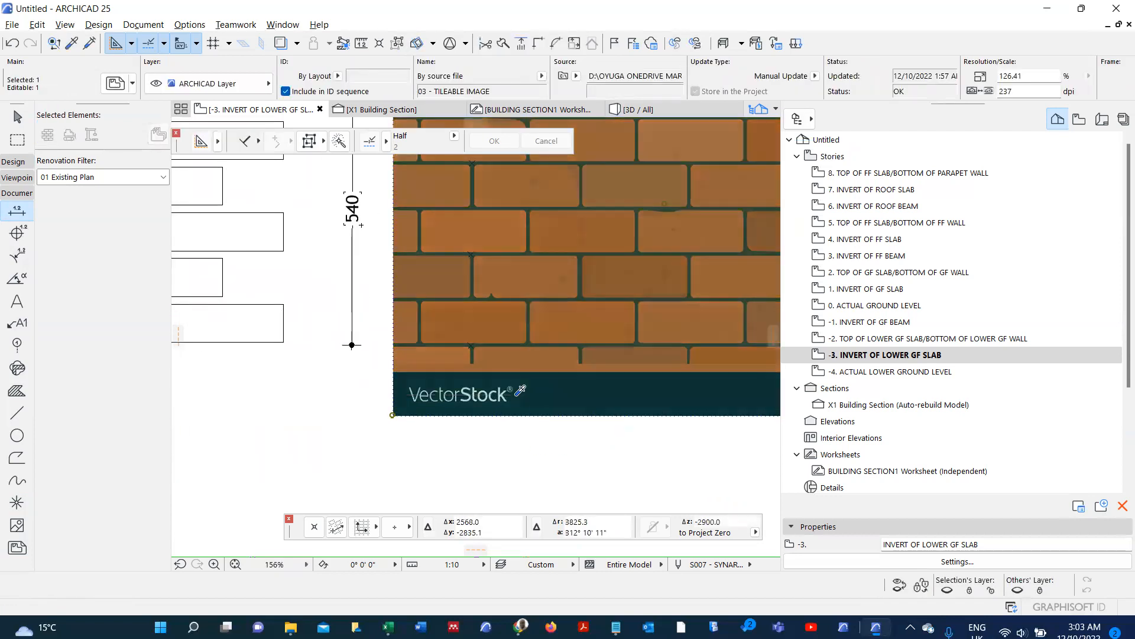
key("Escape")
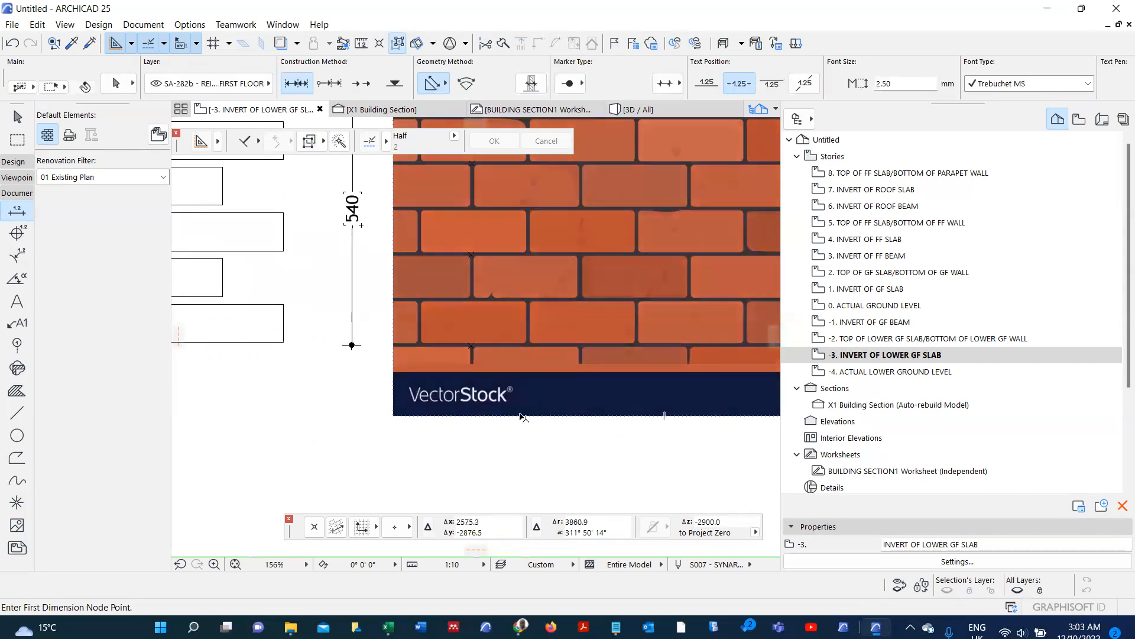
left_click(522, 415, "shift")
left_click(523, 415)
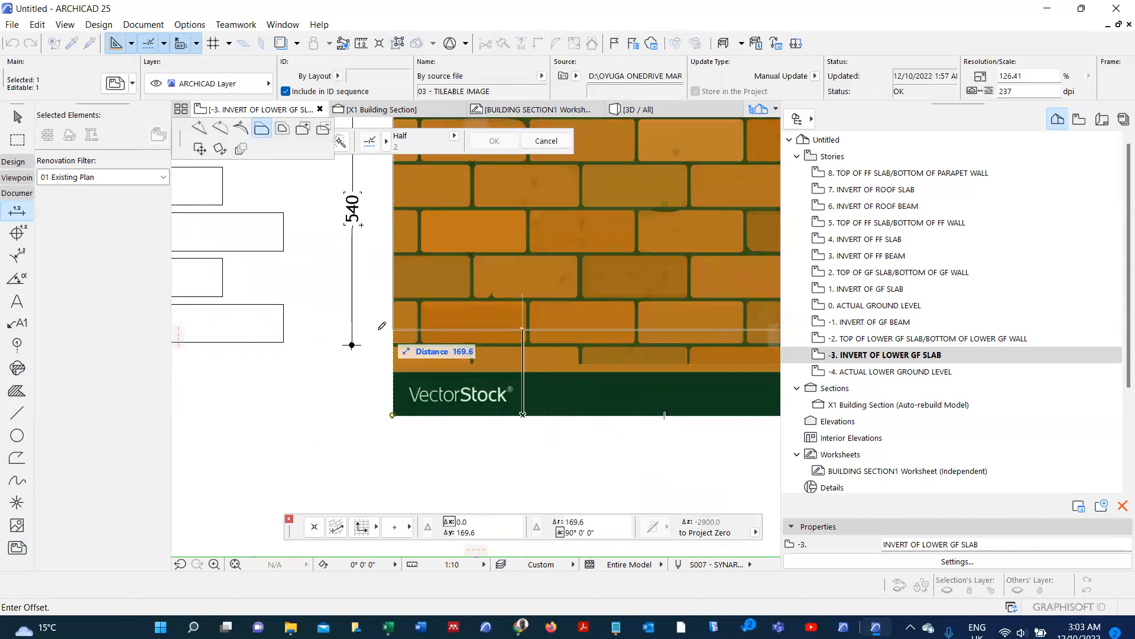
left_click(376, 346)
scroll(350, 426, "down", 2)
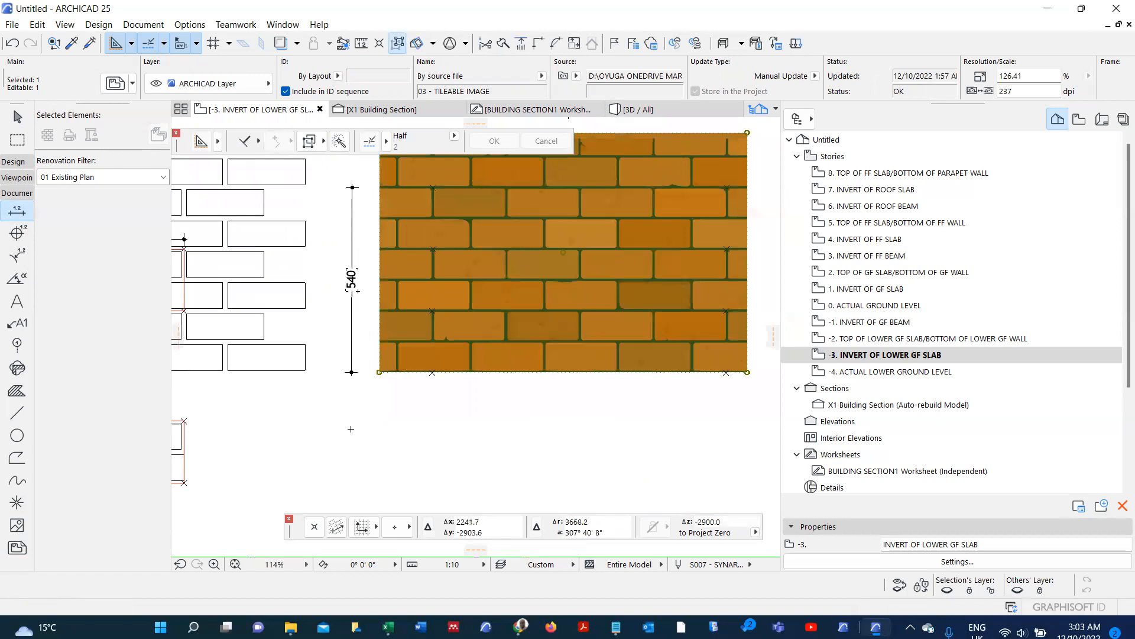
- Offset the brick image's top edge down to the level of the top hotspots, at the upper end of the 540 dimension
scroll(350, 428, "down", 1)
left_click(466, 176)
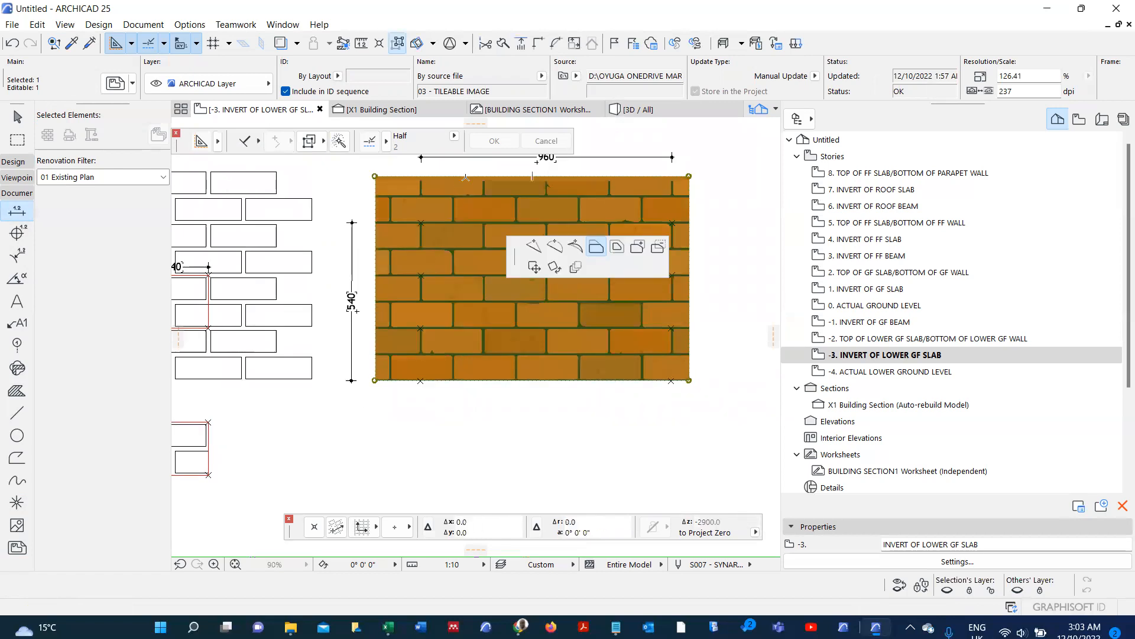
left_click(353, 221)
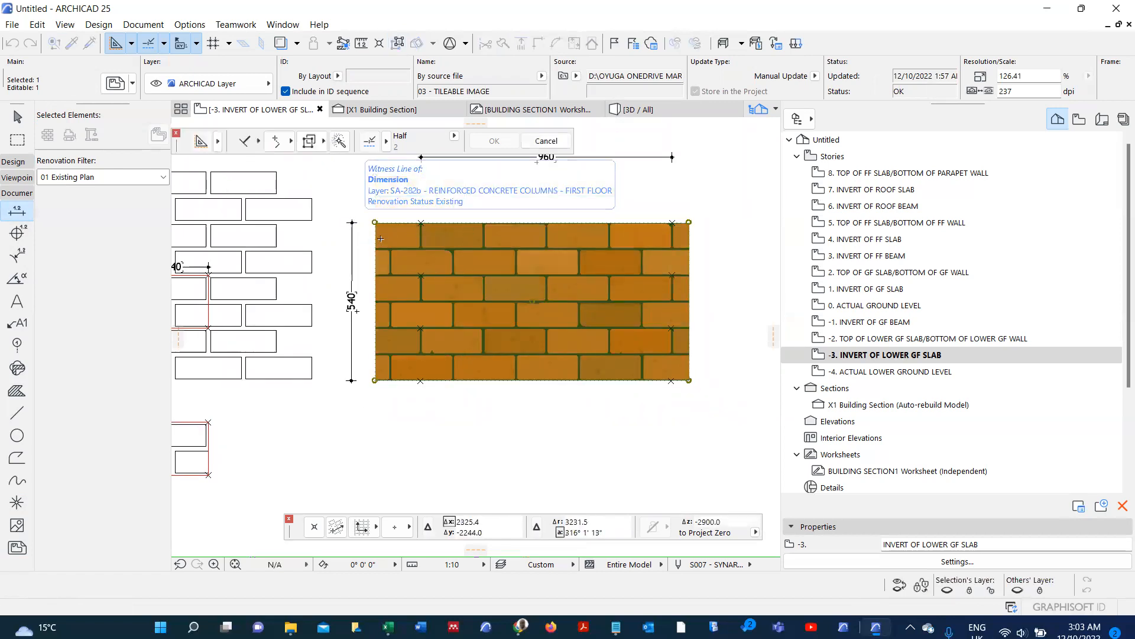
- Offset the brick image's left and right edges inward to the two ends of the 960 dimension
left_click(376, 247)
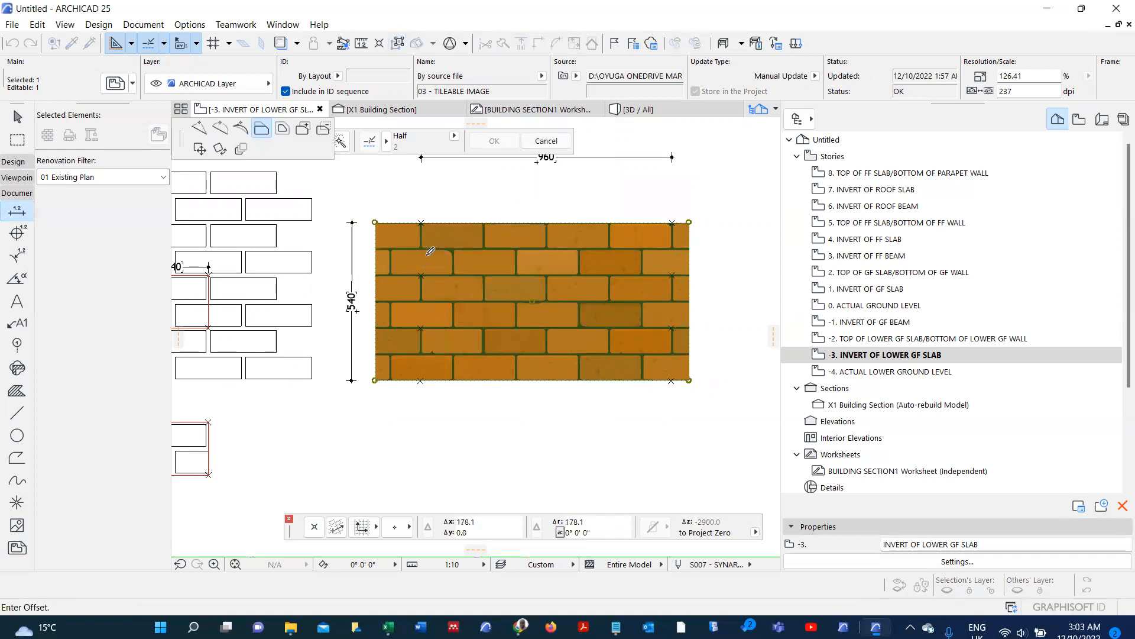
scroll(425, 256, "down", 1)
left_click(423, 173)
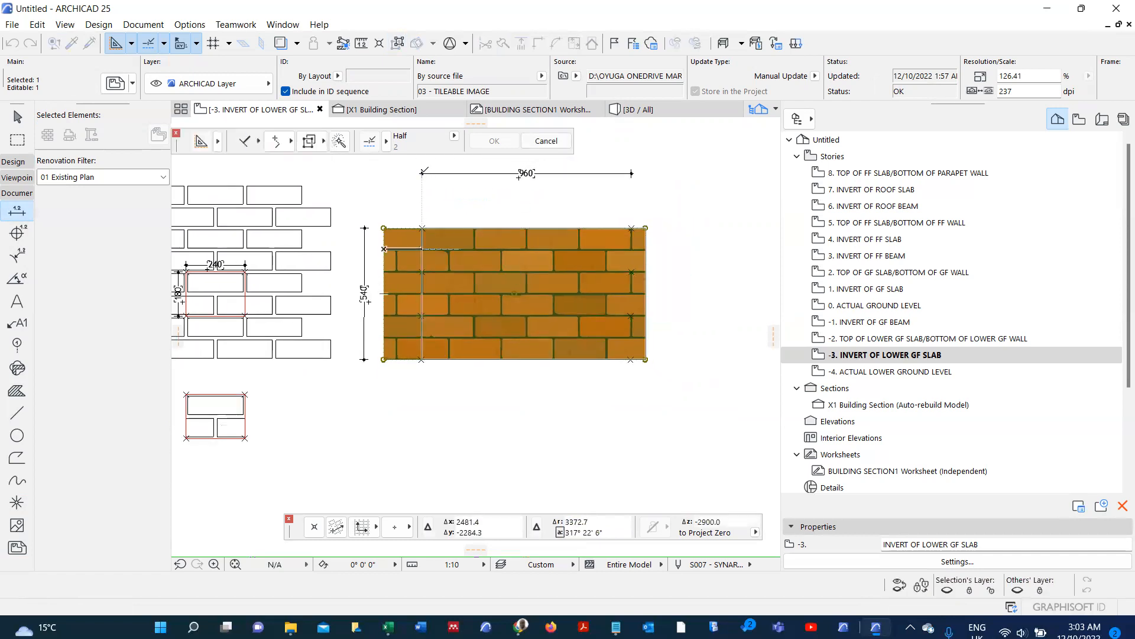
left_click(645, 267)
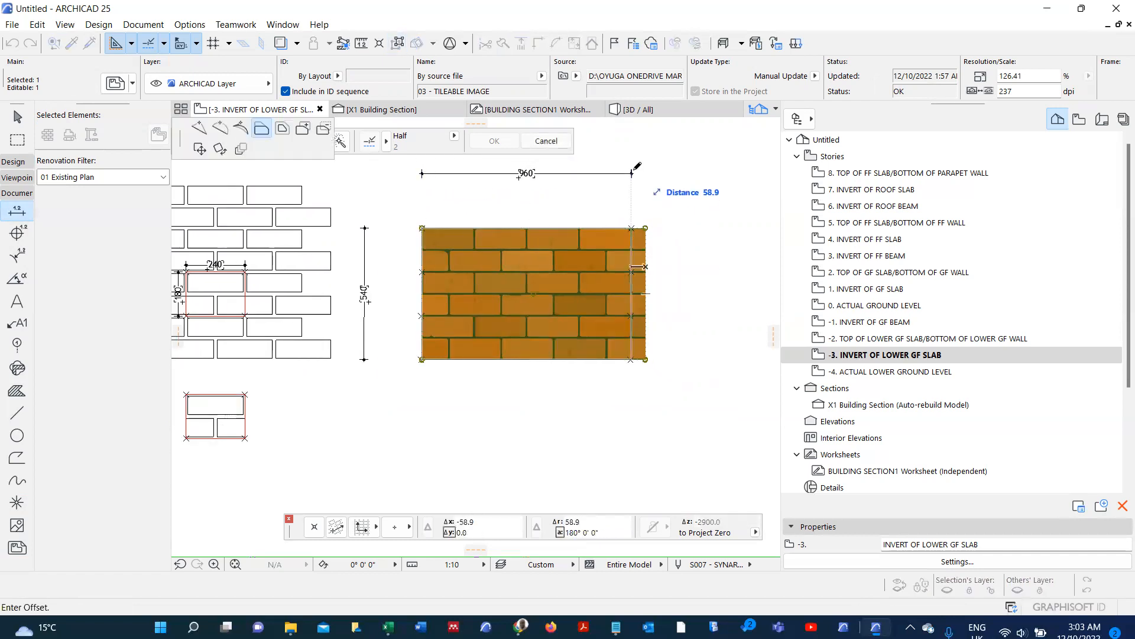
left_click(629, 208)
key("Escape")
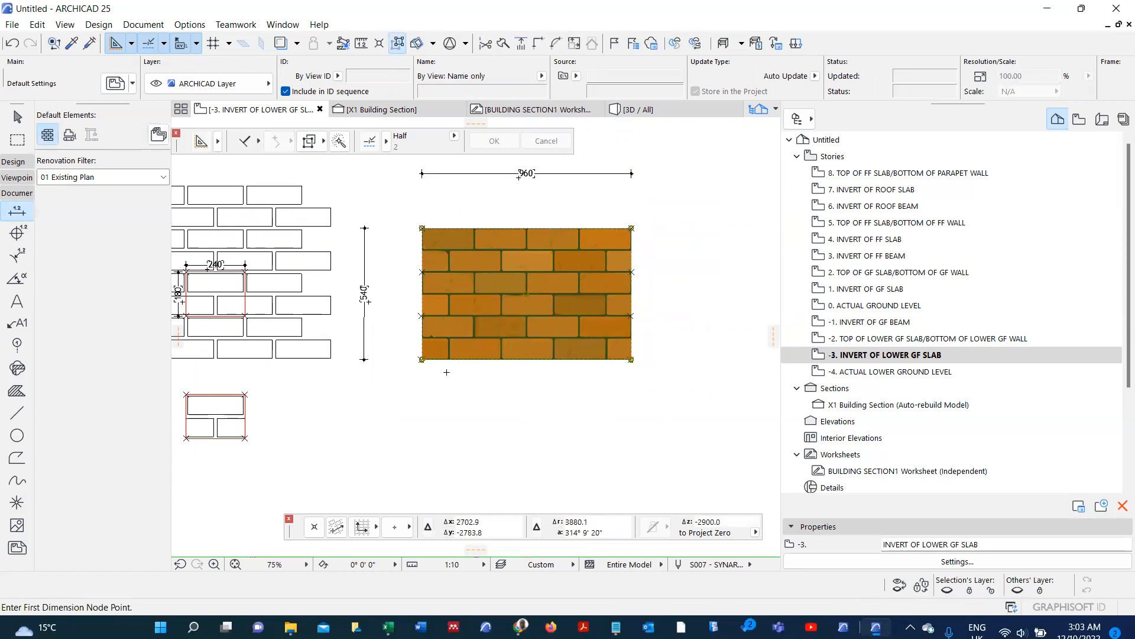
- Copy the cropped brick image into the empty space to its right, clear of the hotspots and dimensions
scroll(451, 371, "up", 3)
scroll(451, 371, "down", 3)
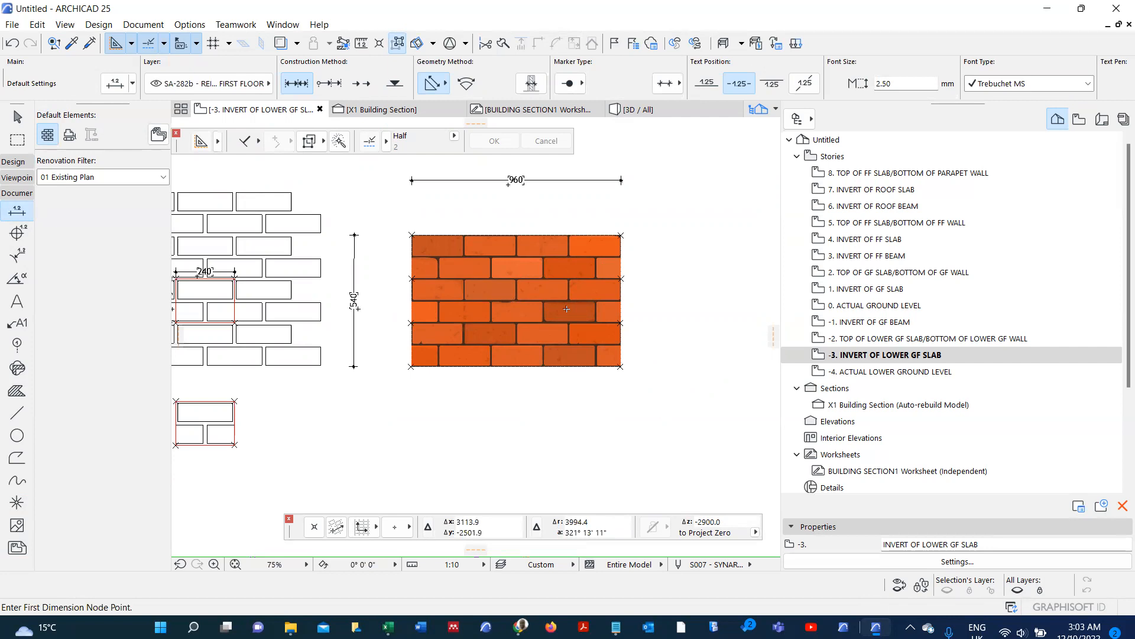
scroll(473, 263, "down", 2)
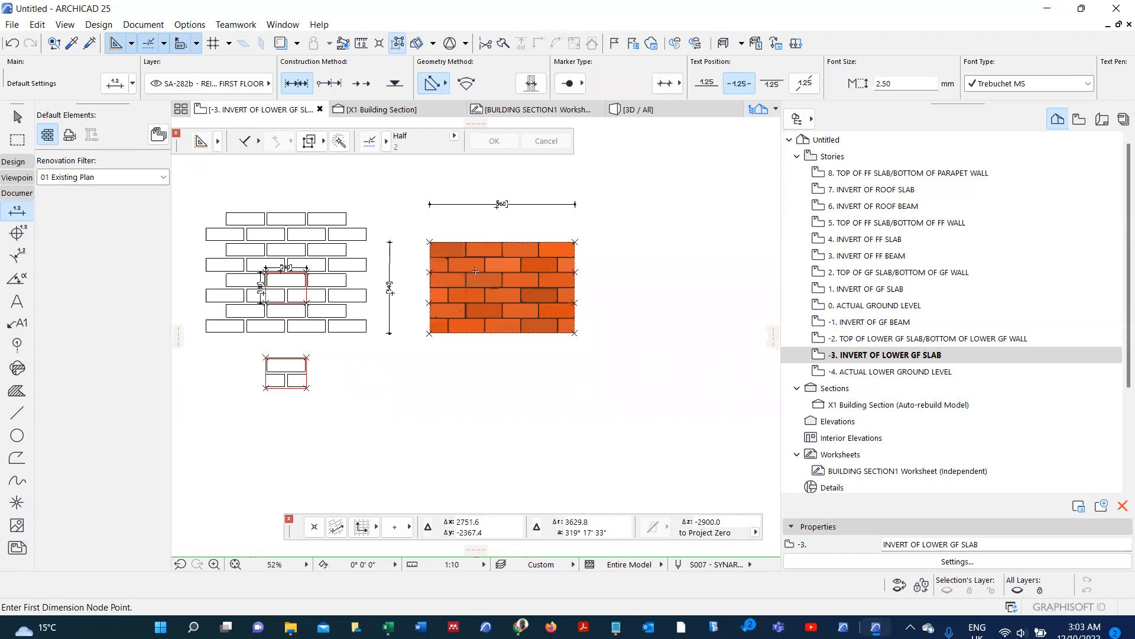
key("Escape")
scroll(487, 288, "up", 3)
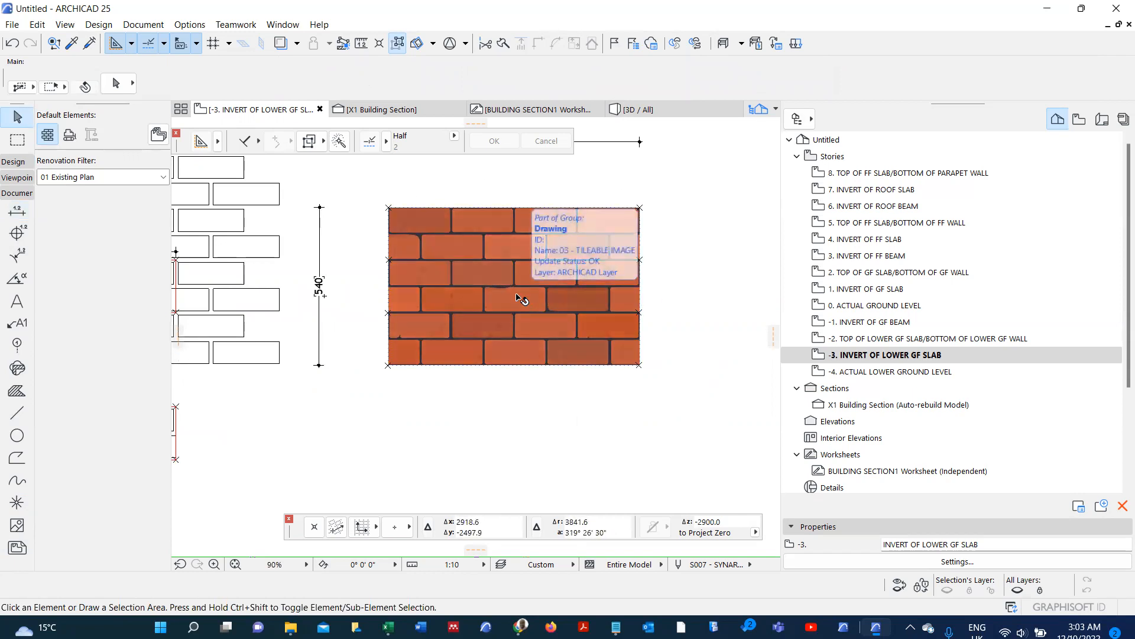
left_click(483, 288)
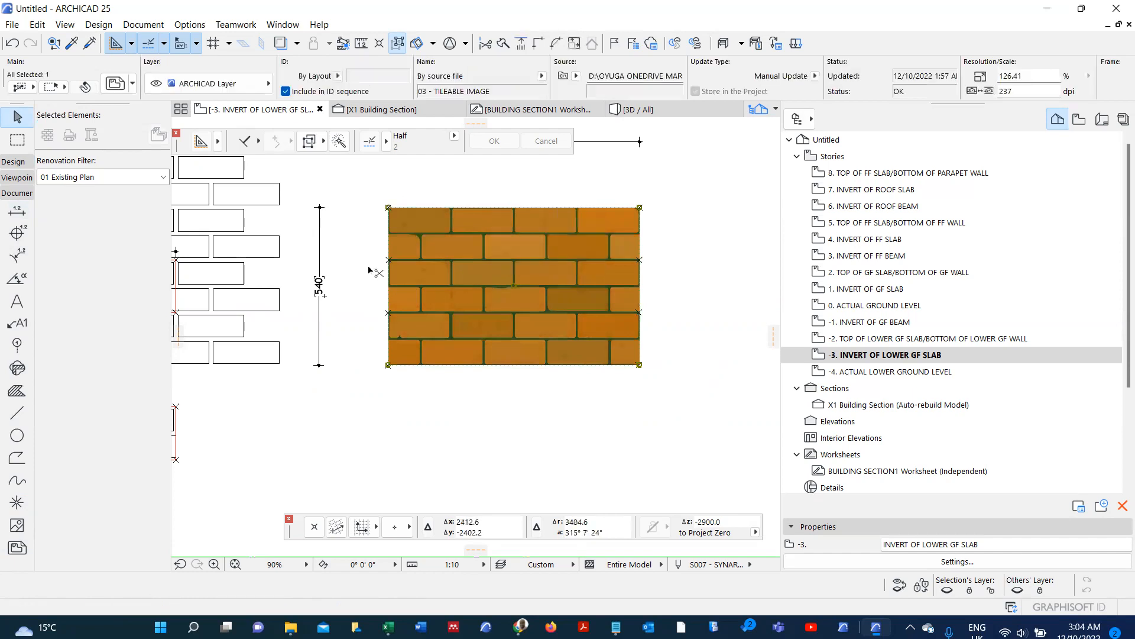
left_click(388, 261)
scroll(388, 261, "down", 3)
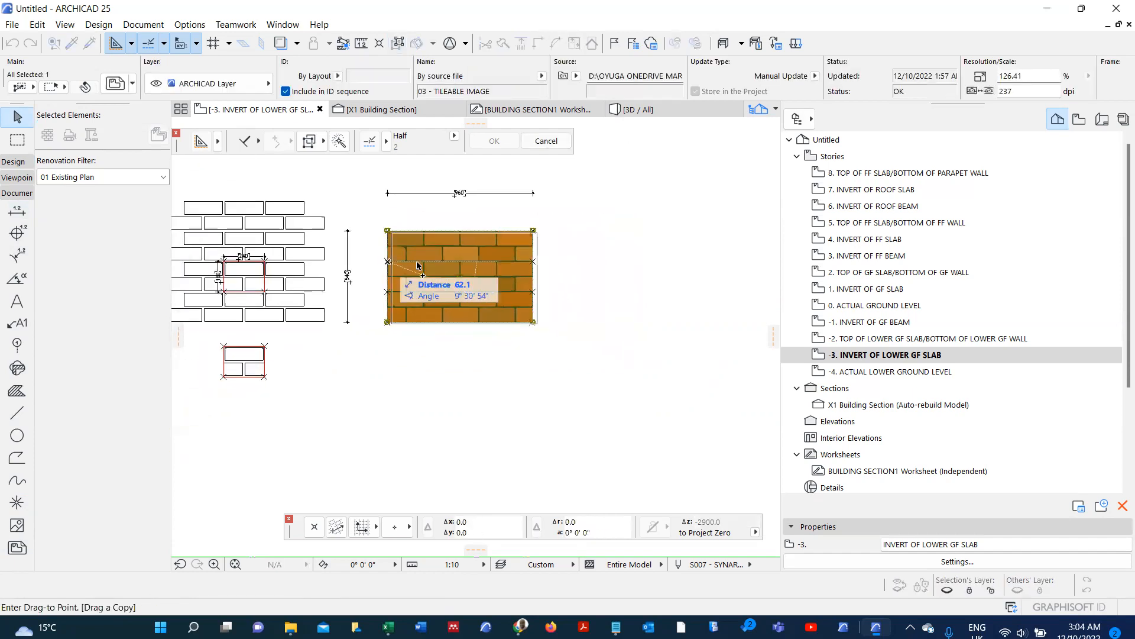
left_click(605, 262)
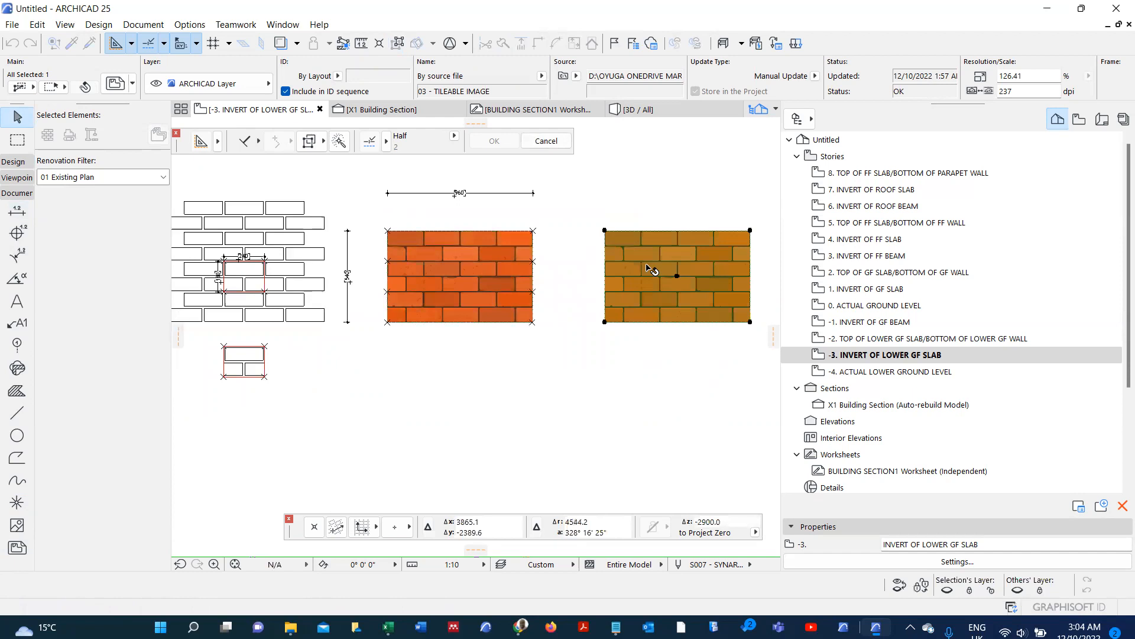
- Deselect the copied brick image so its true colours can be captured without the selection highlight
scroll(740, 263, "up", 1)
scroll(532, 265, "down", 3)
scroll(669, 273, "up", 5)
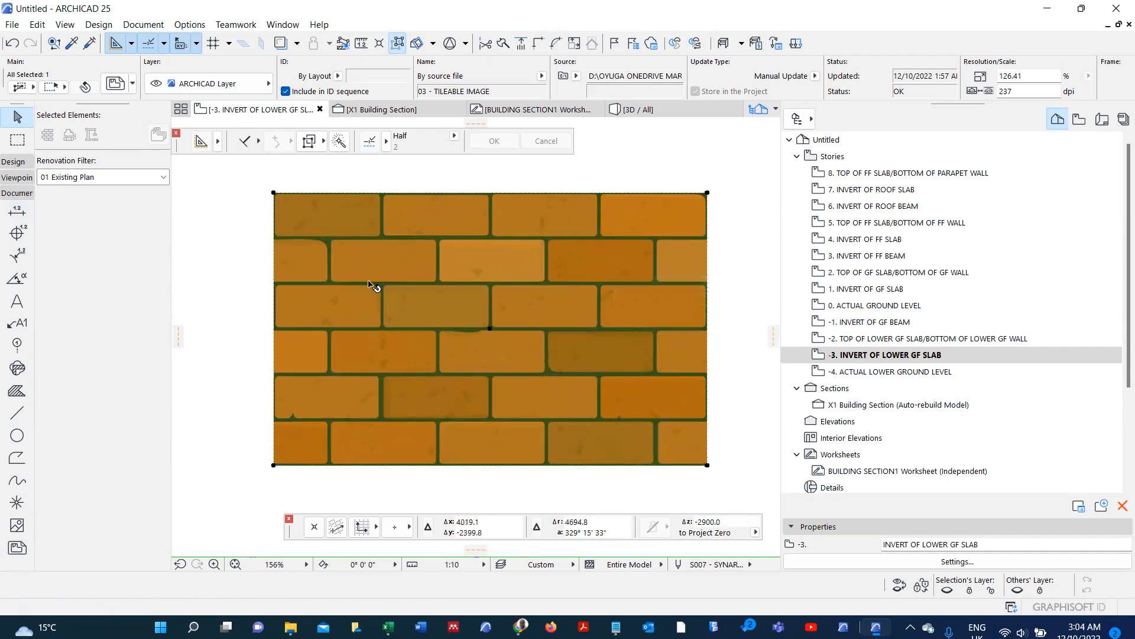
left_click(240, 263)
scroll(402, 287, "up", 1)
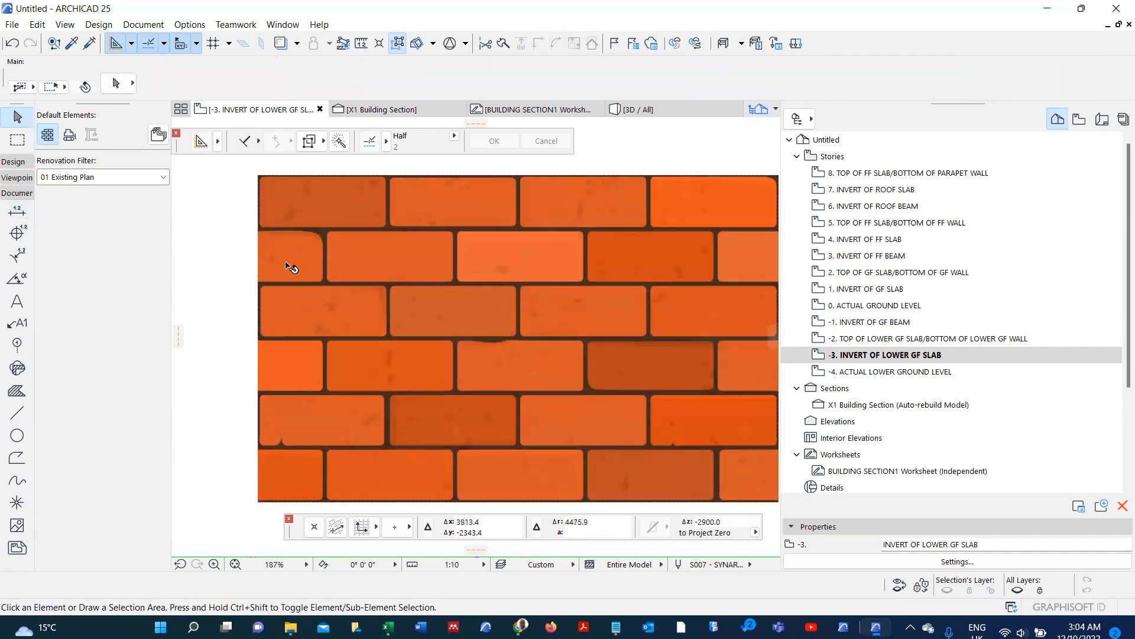
scroll(408, 296, "down", 1)
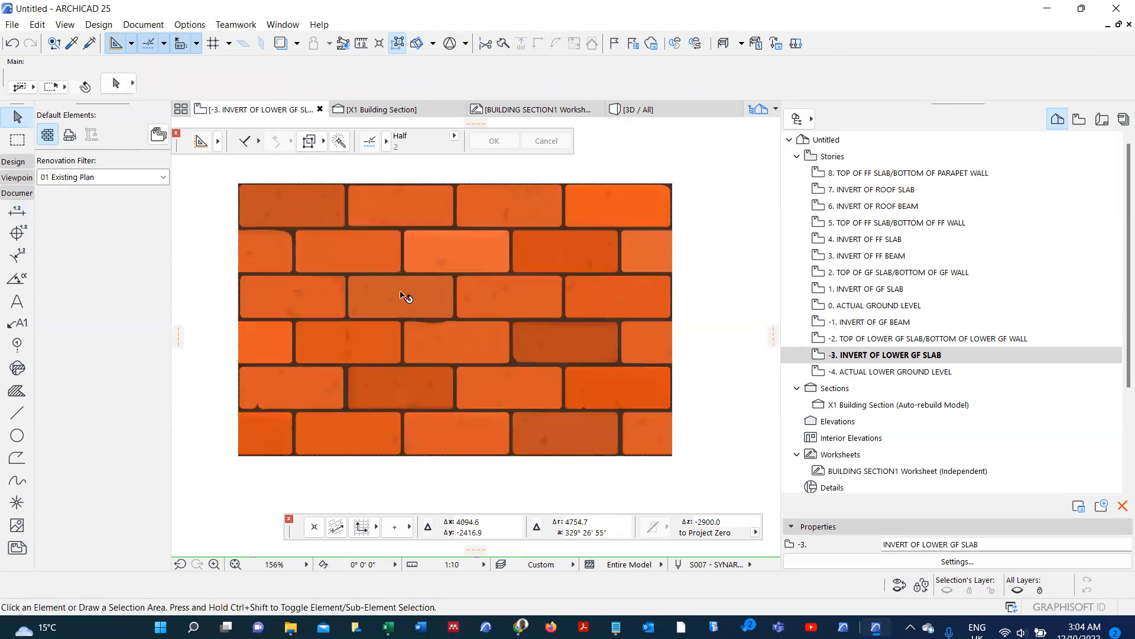
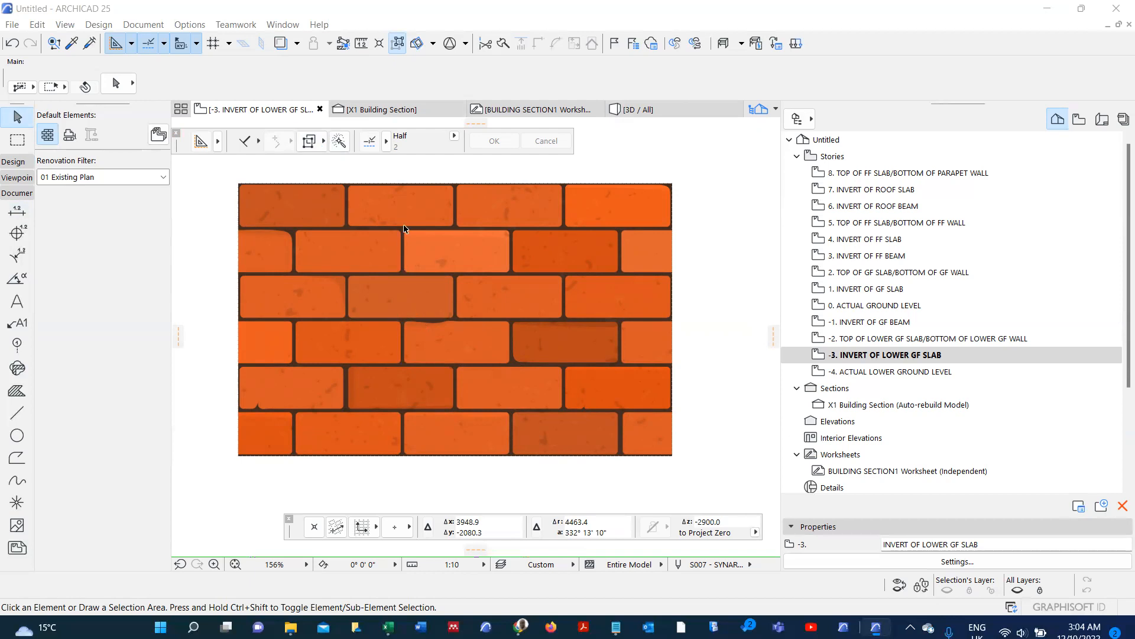
right_click(658, 166)
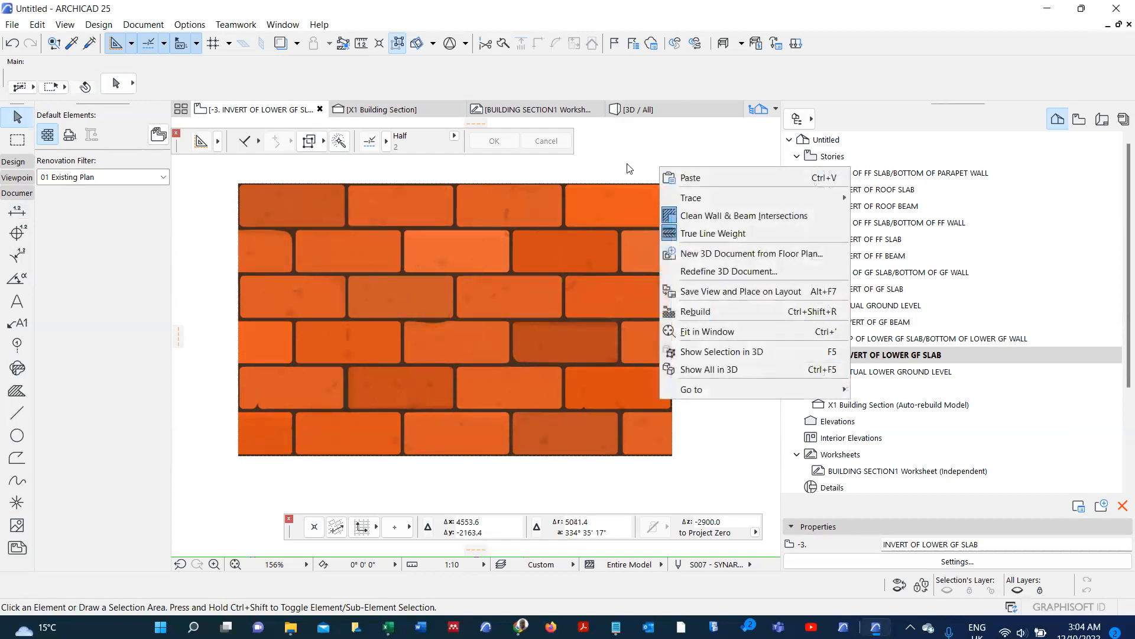
left_click(627, 168)
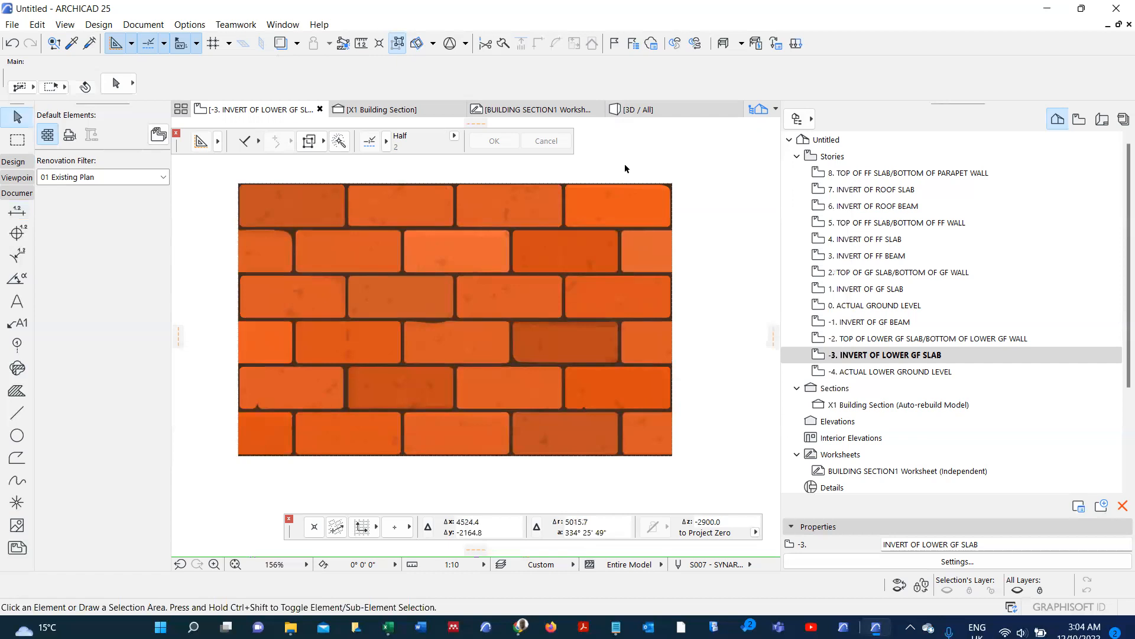
- Take a screen snip of the copied brick image along its outer edges
key("super+shift+s")
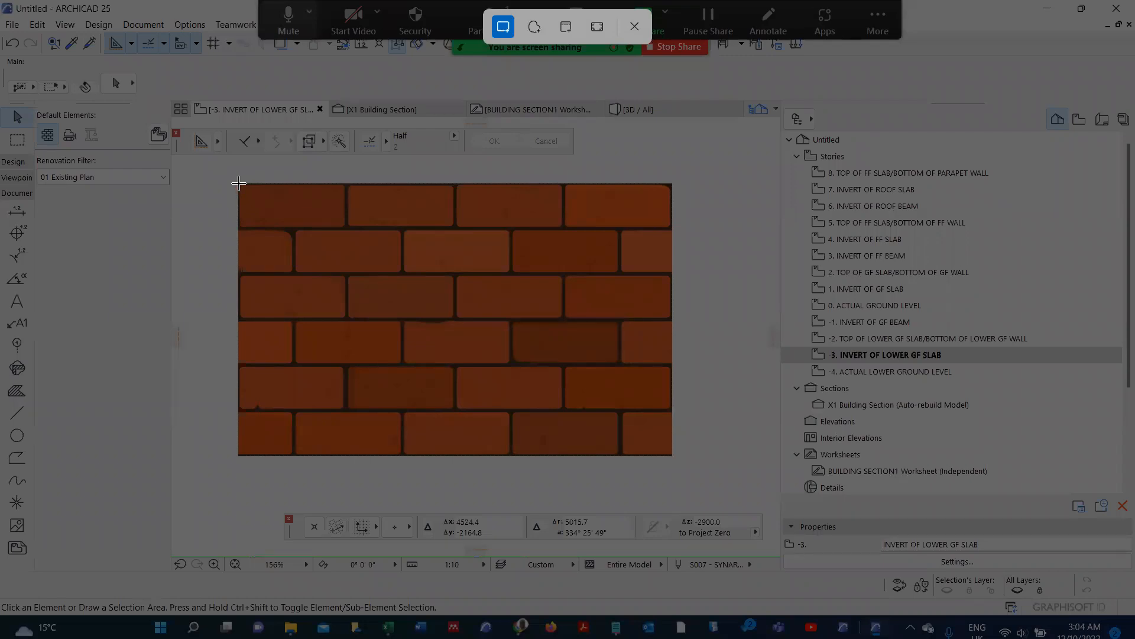
left_click_drag(238, 183, 670, 455)
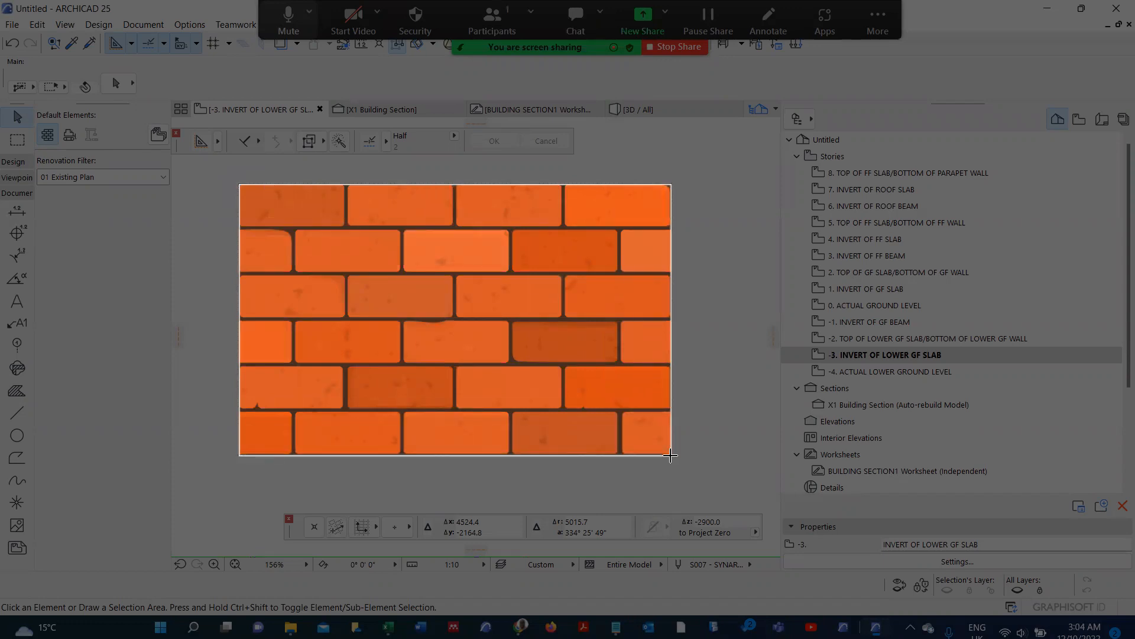
left_click_drag(670, 456, 670, 455)
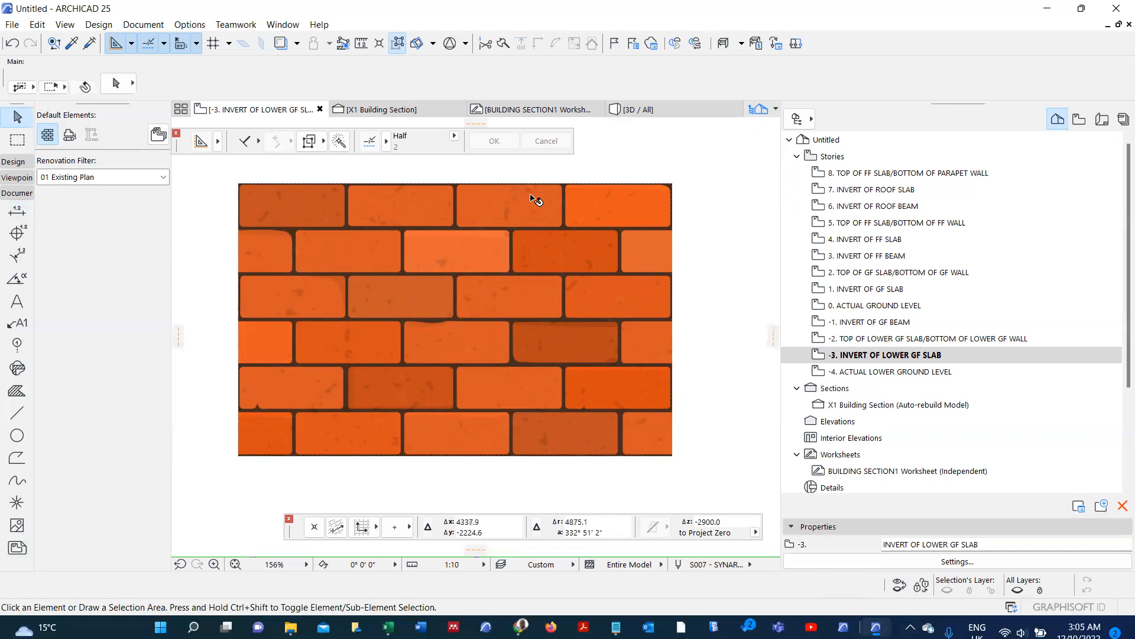
- Switch to the Snipping Tool and capture a new rectangular snip fitted exactly to the copied brick image's outline
key("alt+Tab")
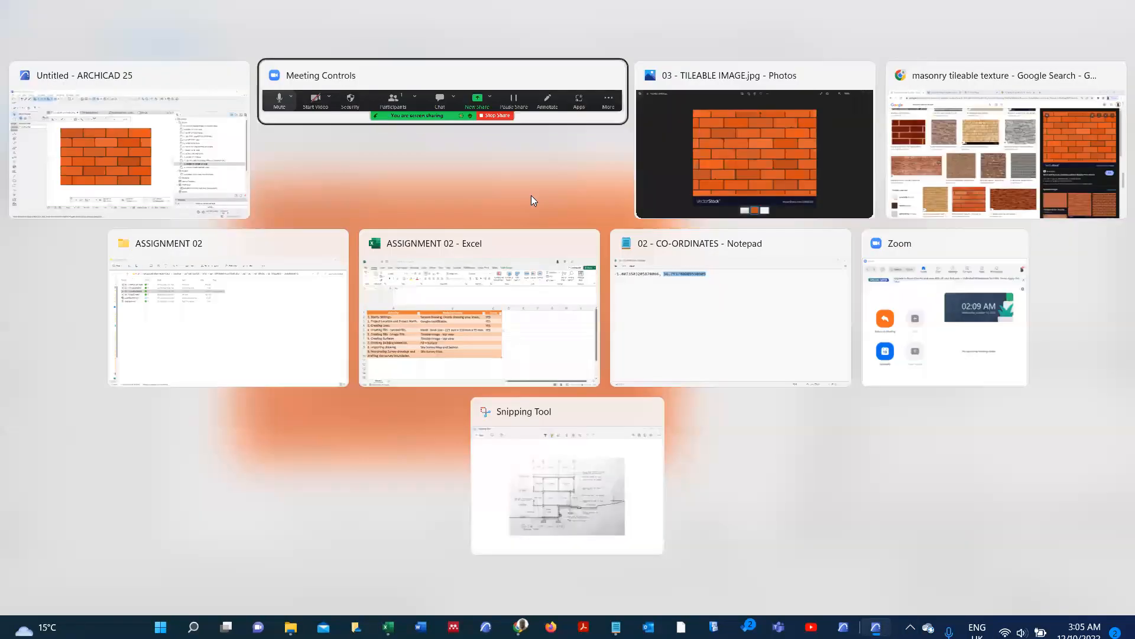
key("alt+Tab")
key("alt+Tab")
key("alt+Tab")
key("alt+Tab")
key("alt+Tab")
key("alt+Tab")
key("alt+Tab")
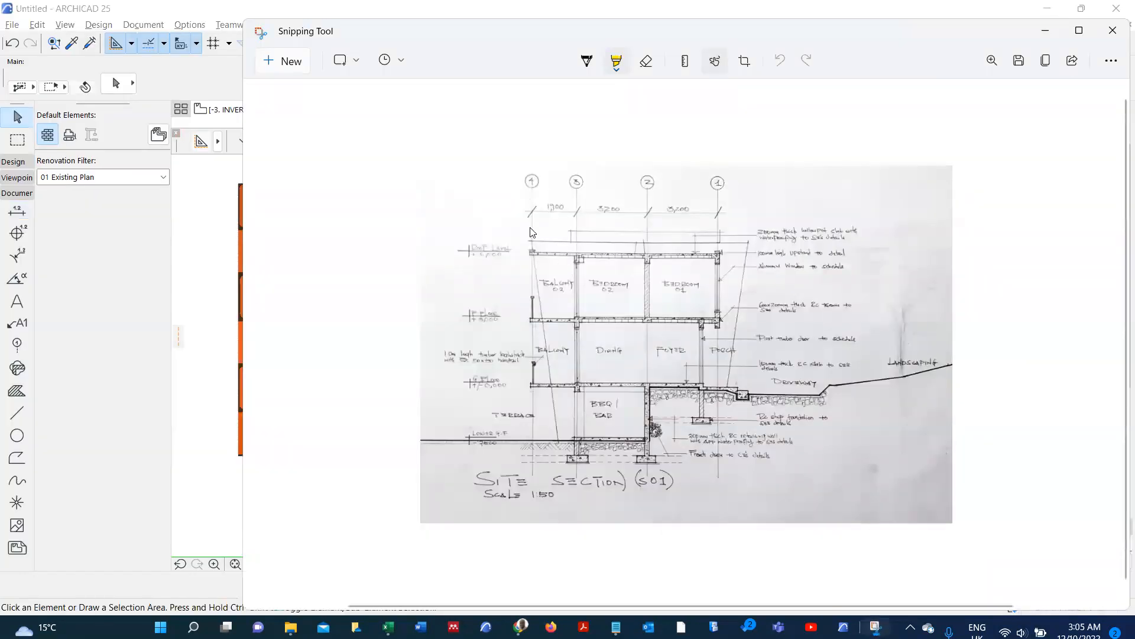
scroll(525, 168, "up", 1)
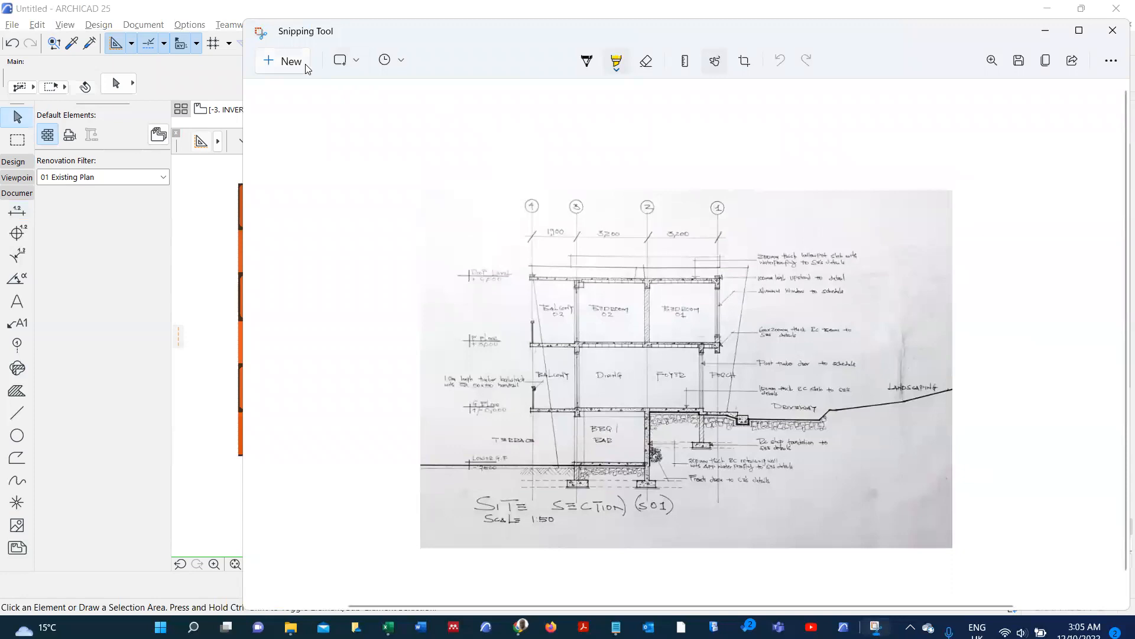
left_click(306, 63)
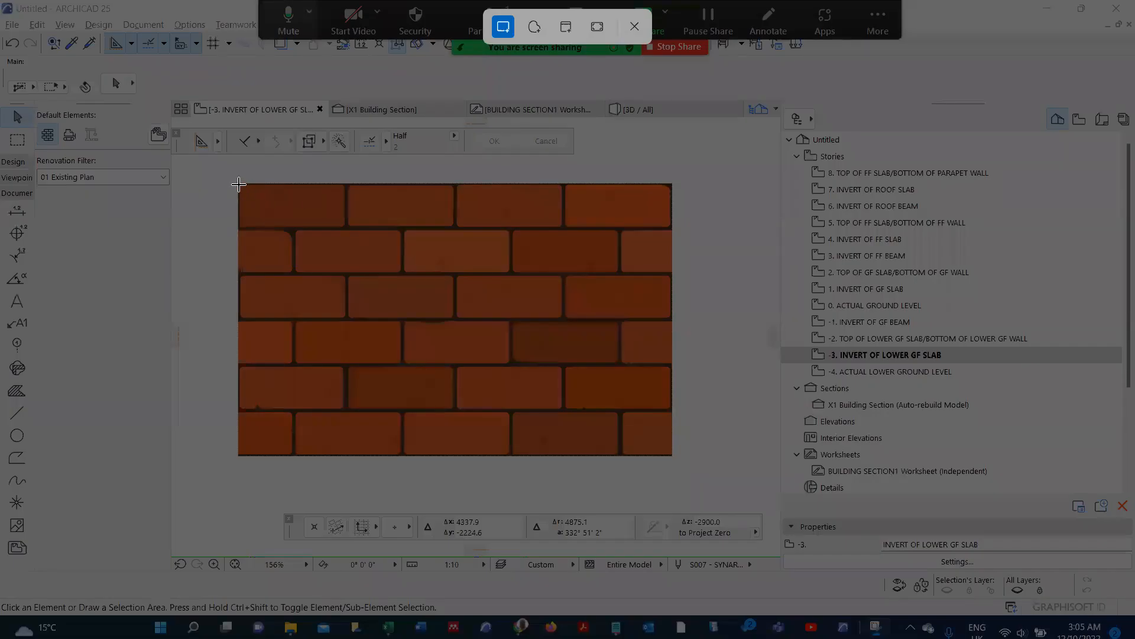
left_click_drag(238, 185, 670, 454)
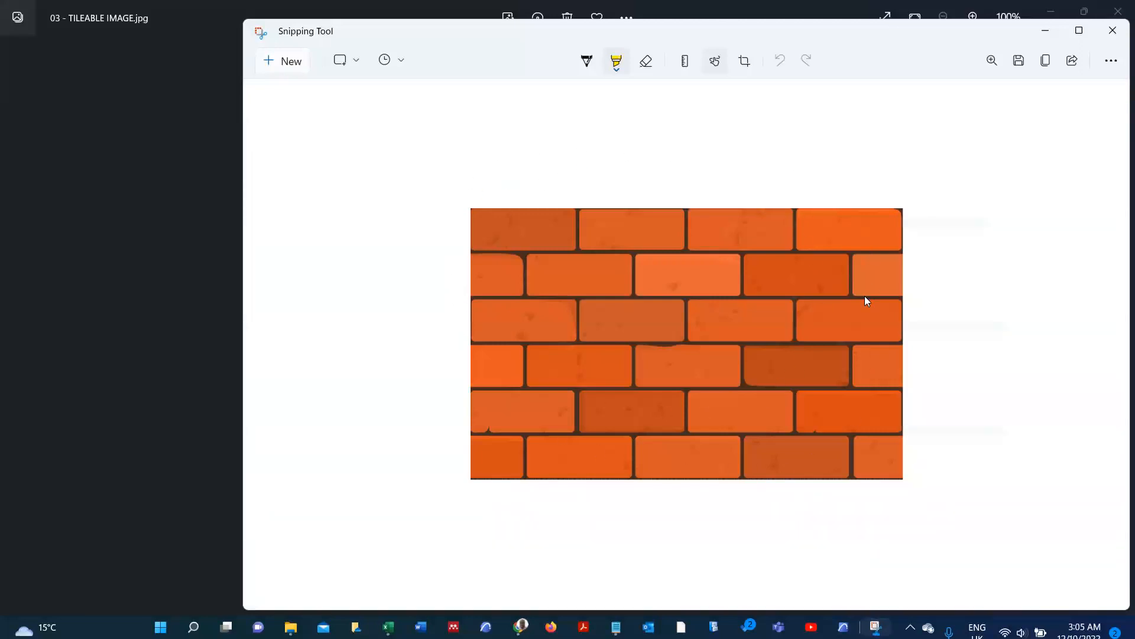
- Save the brick snip as a PNG named IMAGE FILL - BRICK in the ASSIGNMENT 02 folder
left_click(1019, 64)
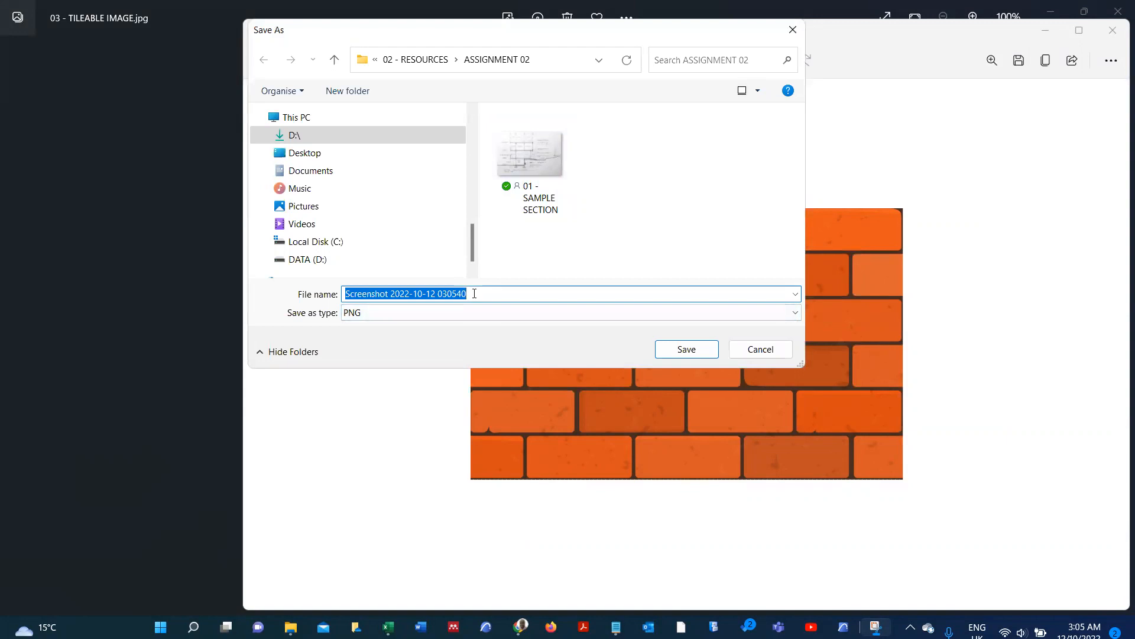
type("IMAGE")
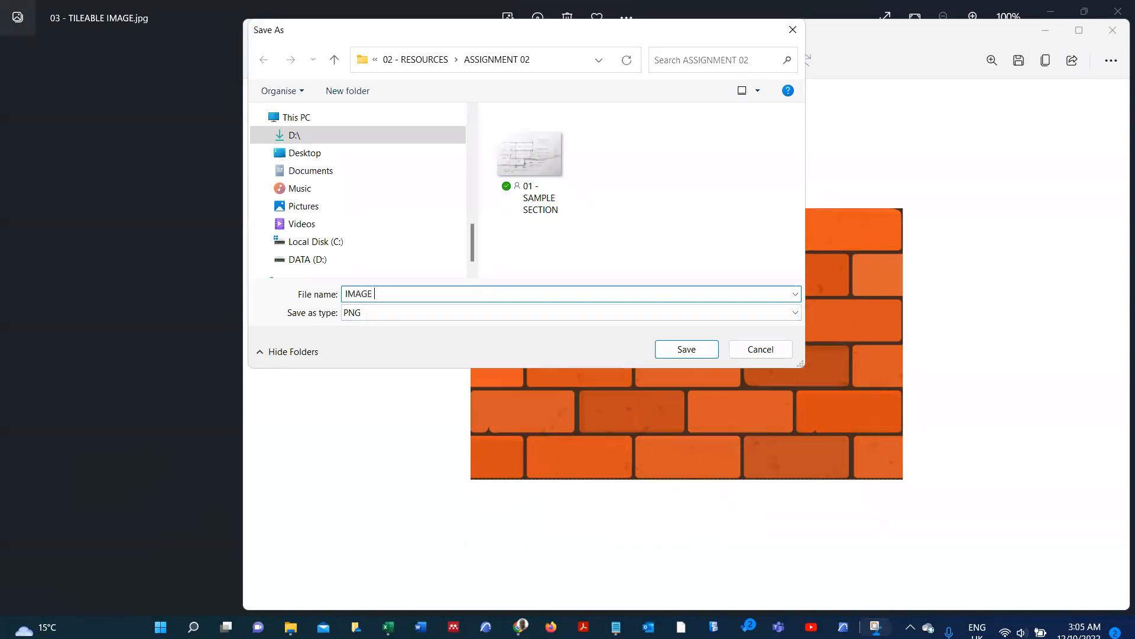
type(" FILL - BRICK")
left_click(678, 350)
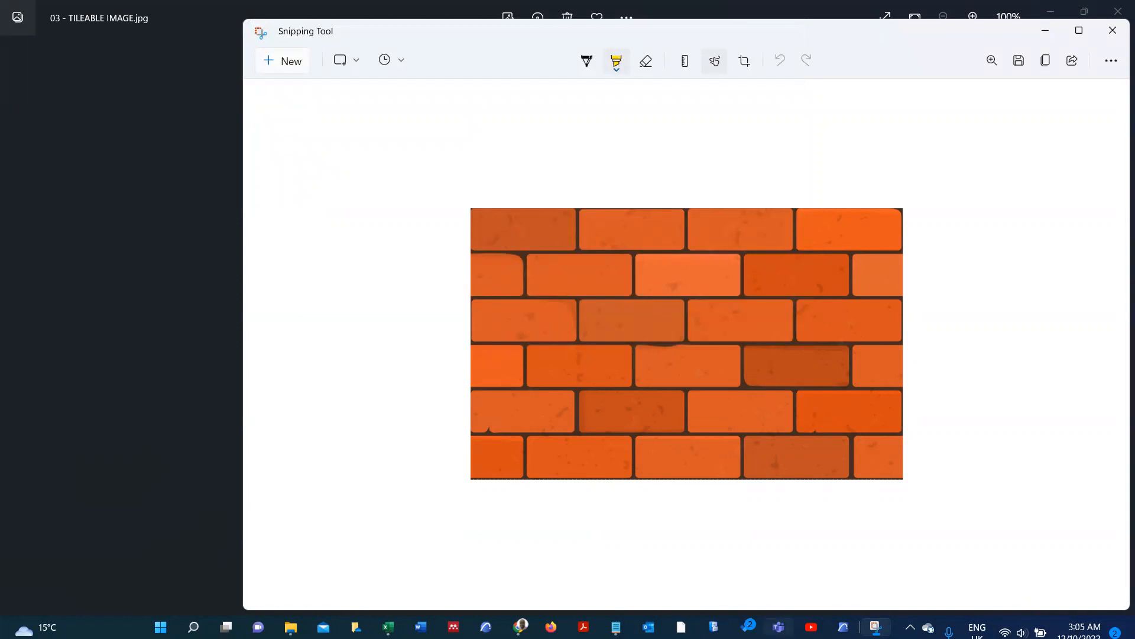
- Switch back to ARCHICAD and create a new image fill named KENYA BRICK WALL in the Fills attributes
key("alt+Tab")
key("alt+Tab")
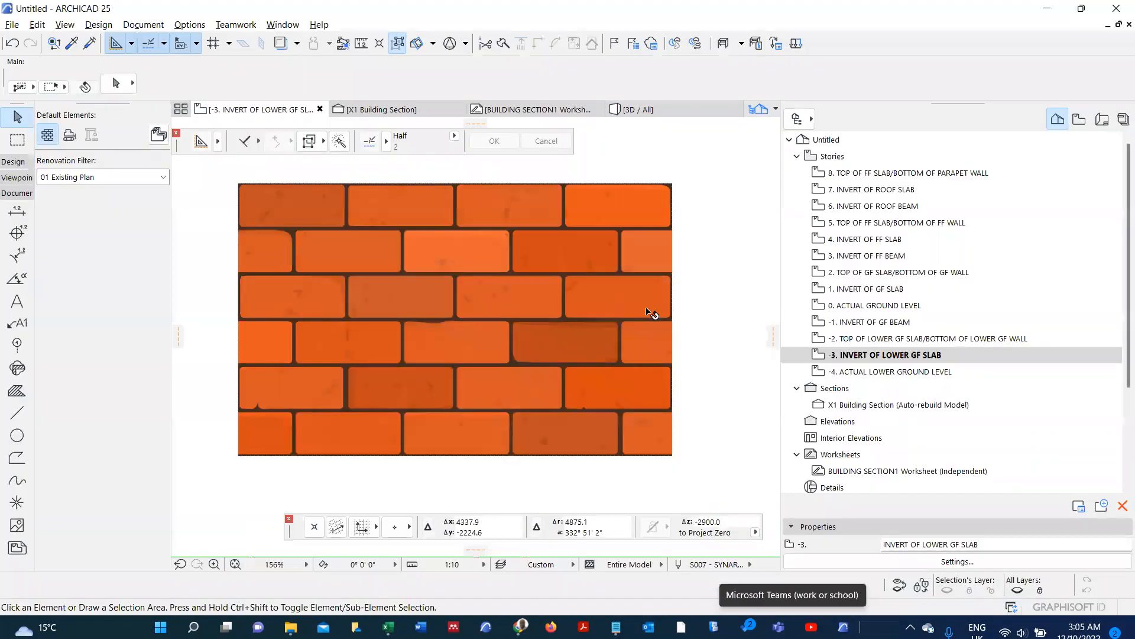
scroll(698, 259, "down", 3)
scroll(348, 254, "down", 3)
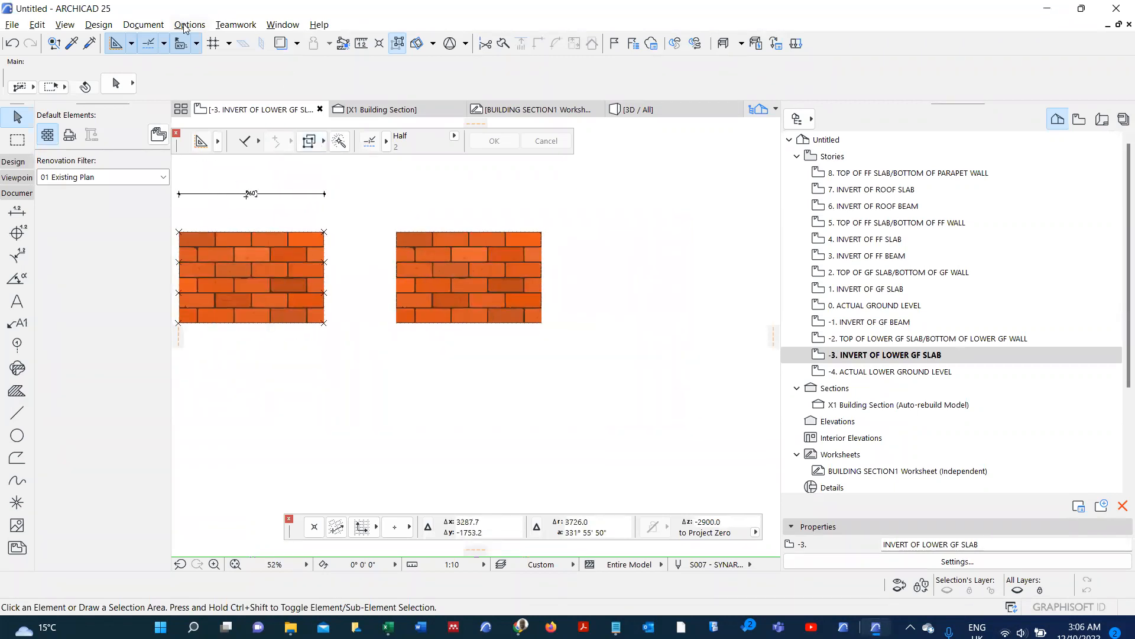
key("alt+o")
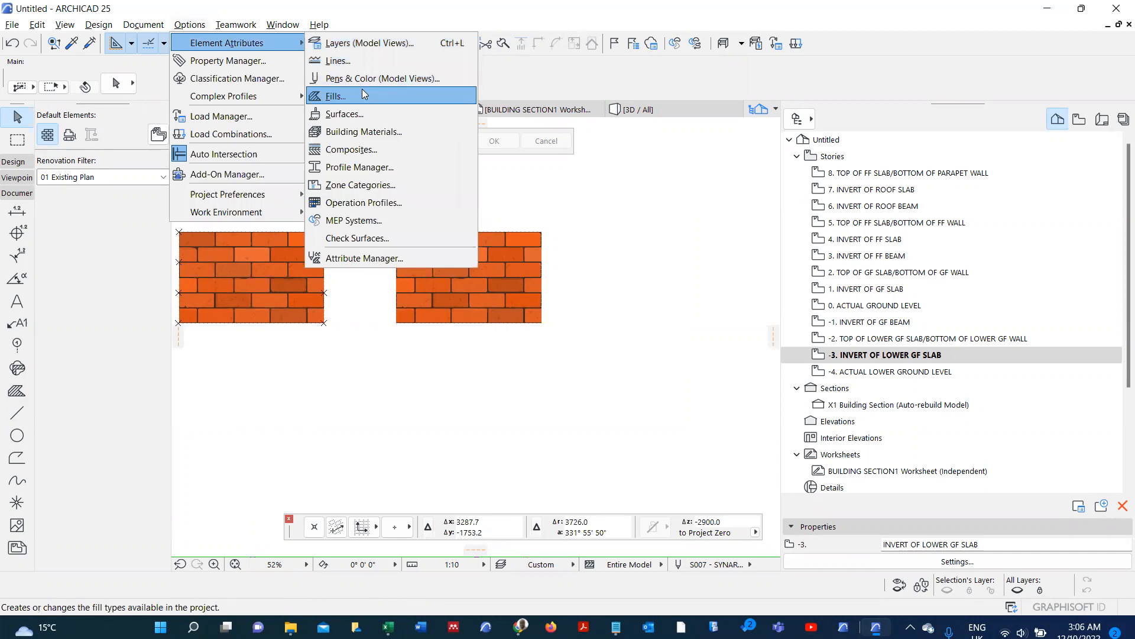
left_click(362, 89)
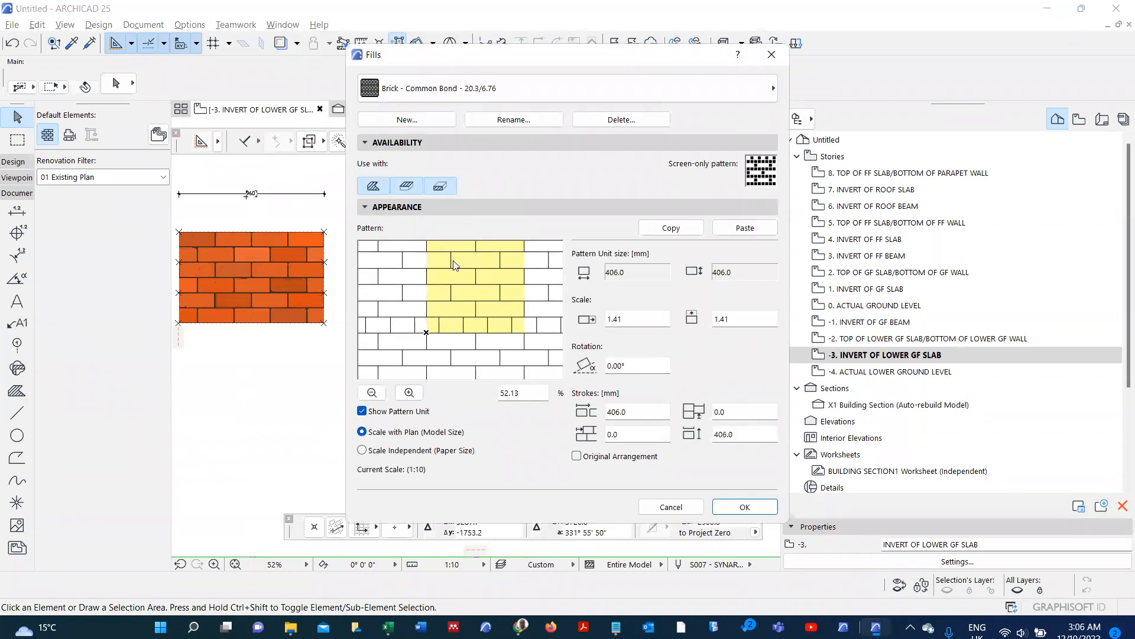
left_click(418, 118)
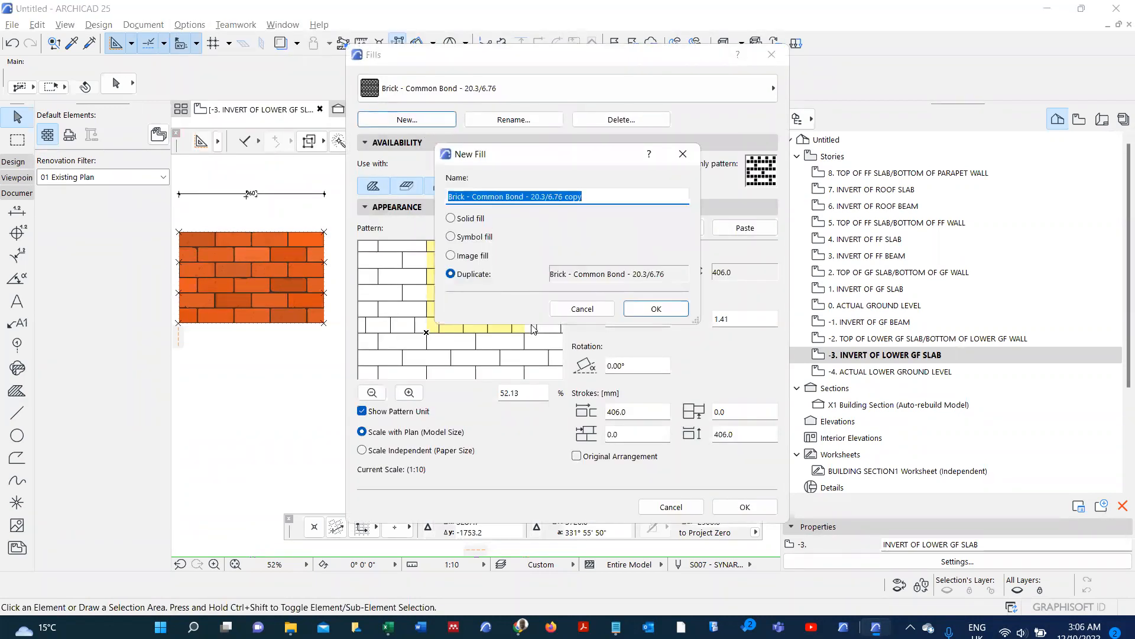
left_click(458, 260)
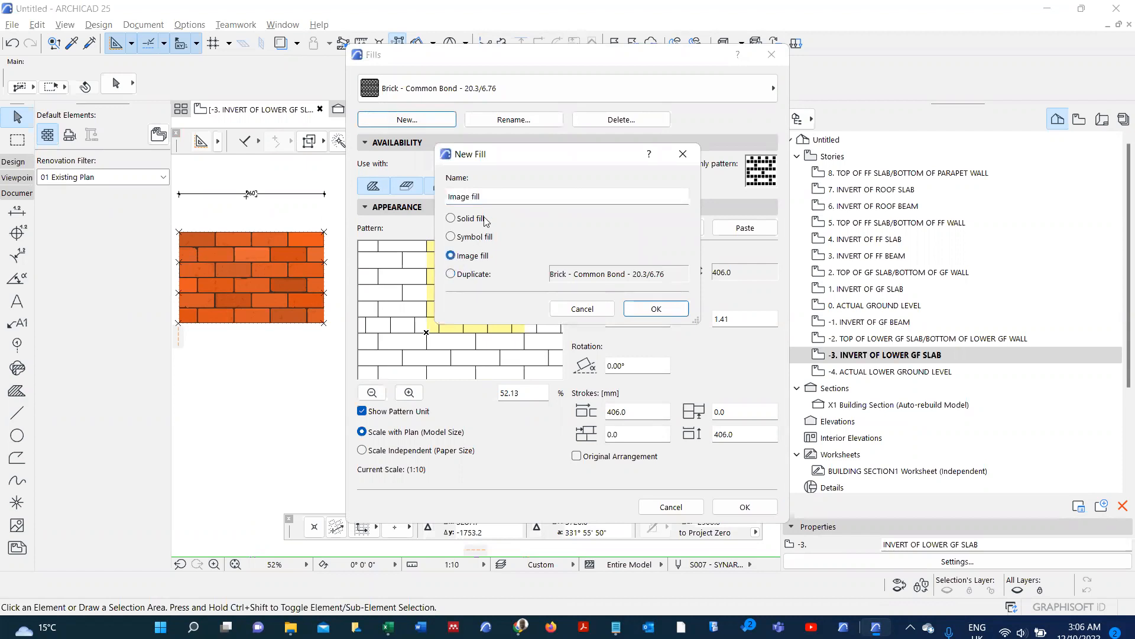
type("BRICK WALL")
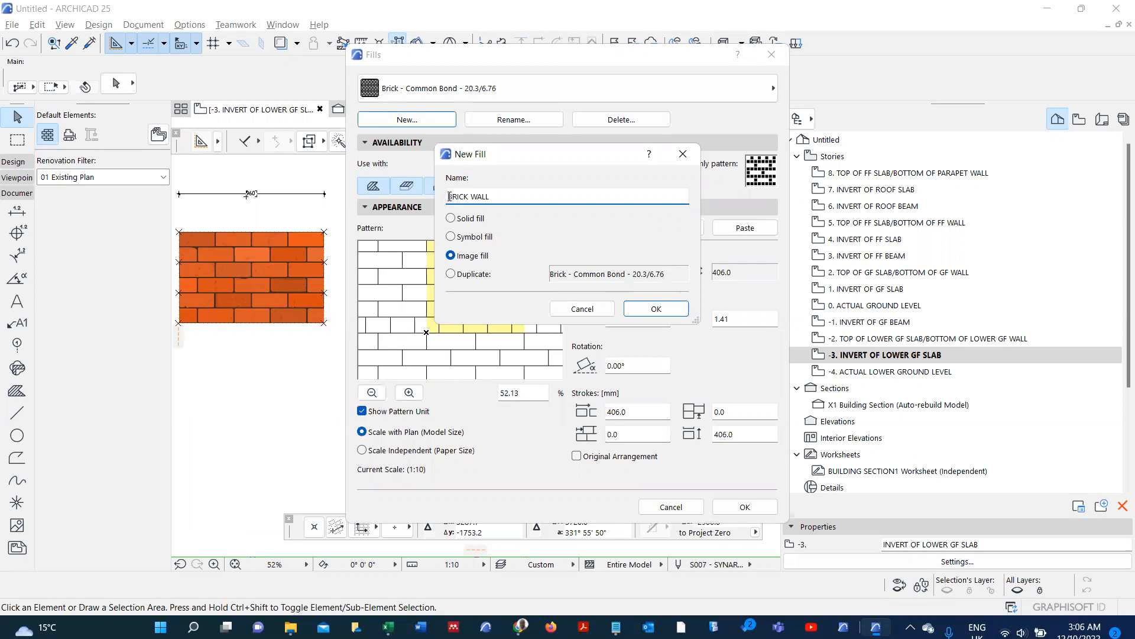
type("KENYA")
left_click(655, 312)
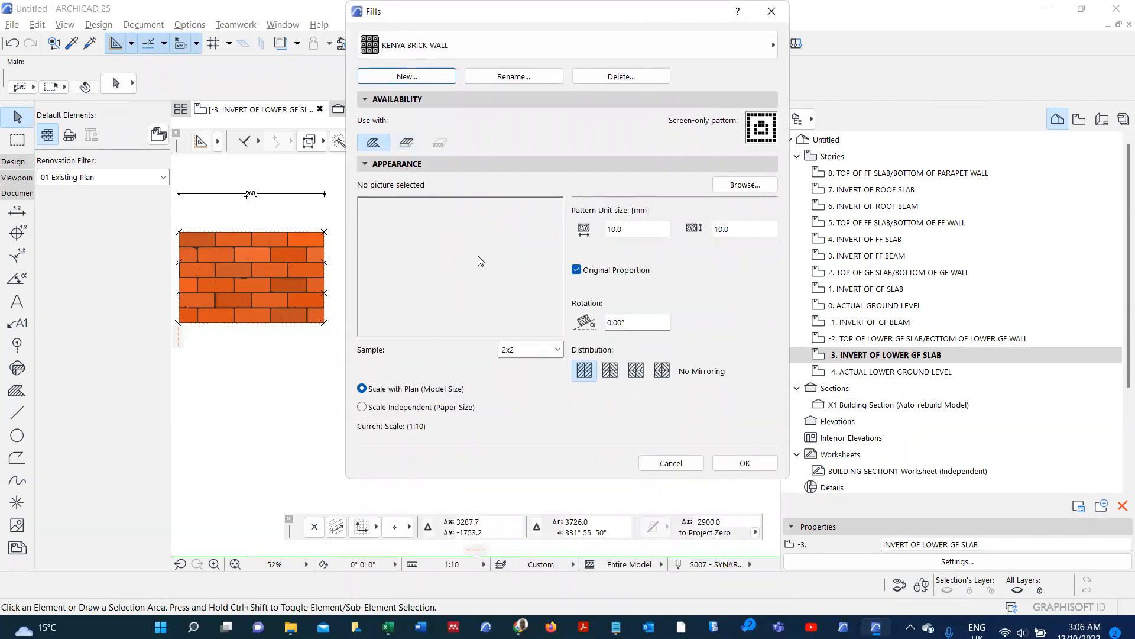
- Browse for an external image file for the fill's picture and select IMAGE FILL - BRICK among the recent files
left_click(761, 186)
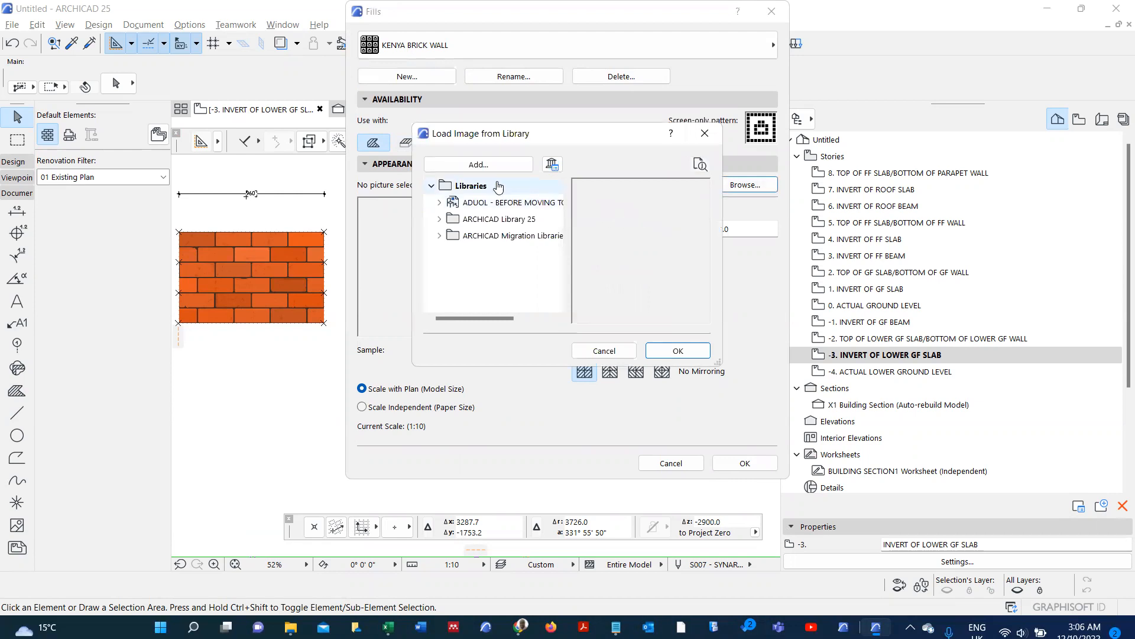
left_click(478, 165)
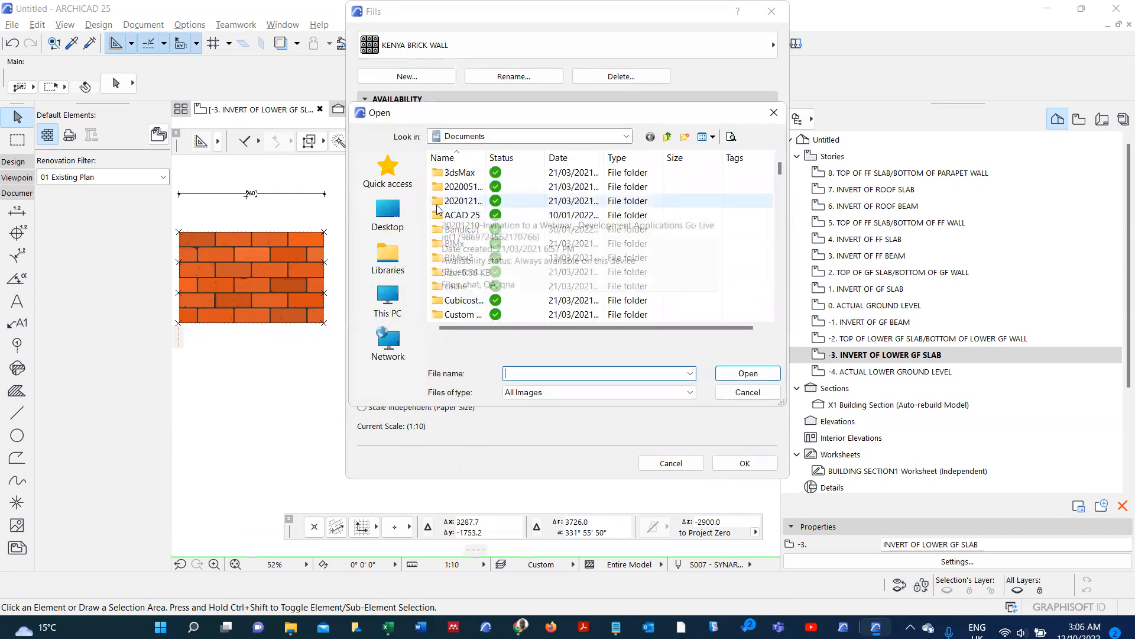
left_click(388, 173)
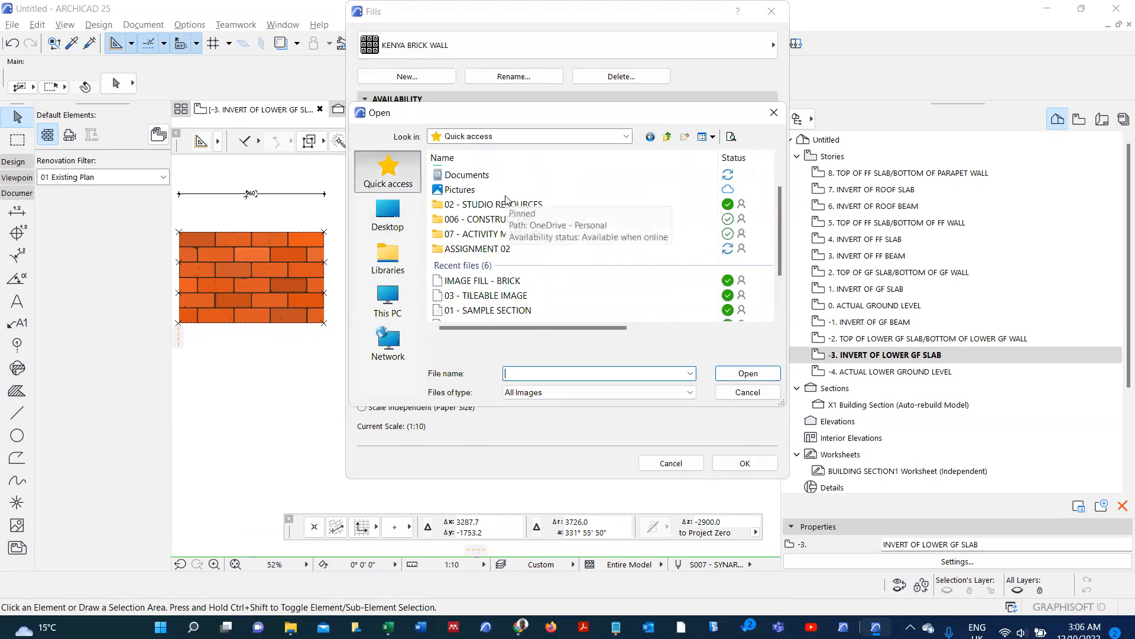
scroll(520, 242, "down", 1)
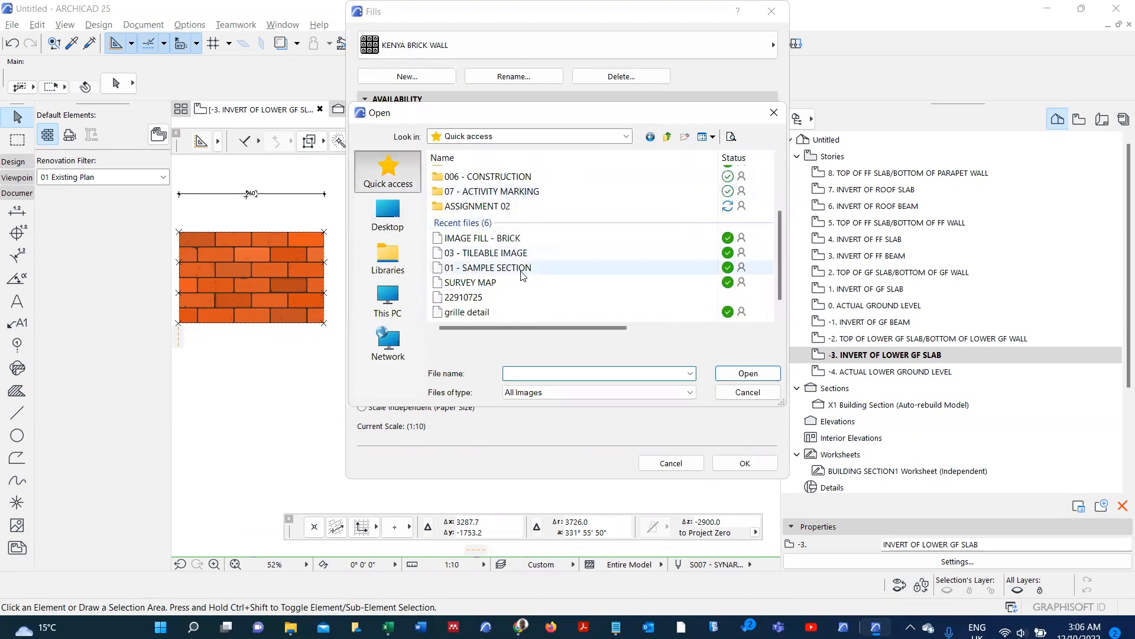
left_click(528, 239)
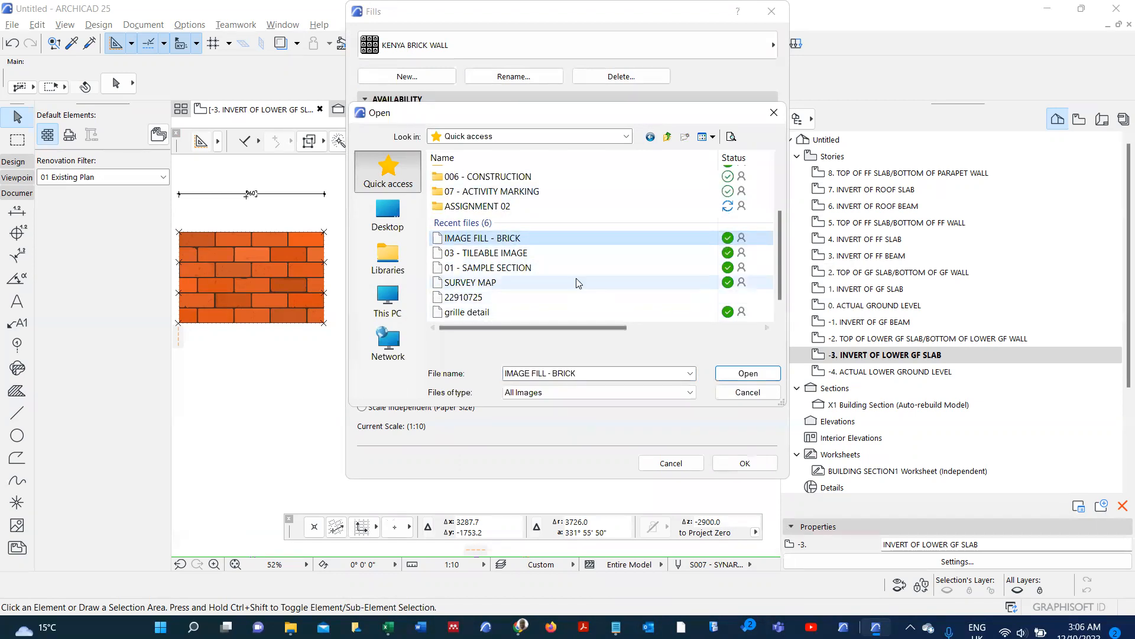
- Go to the 02 - RESOURCES folder inside 001 - BIM 2A in the image file browser
scroll(568, 275, "up", 2)
left_click(522, 247)
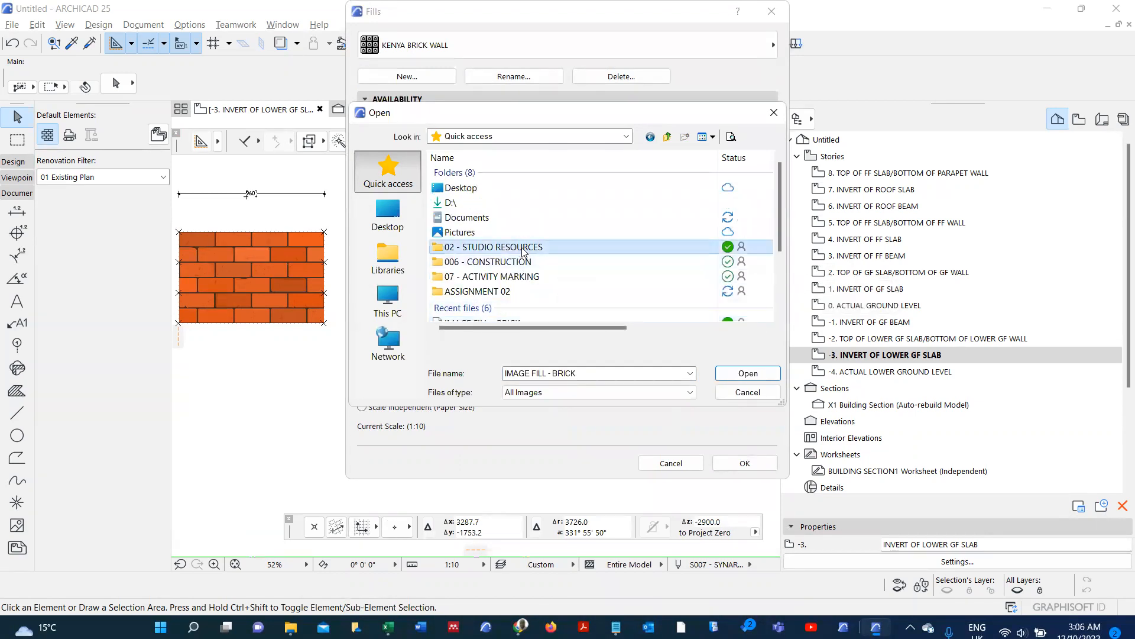
double_click(531, 248)
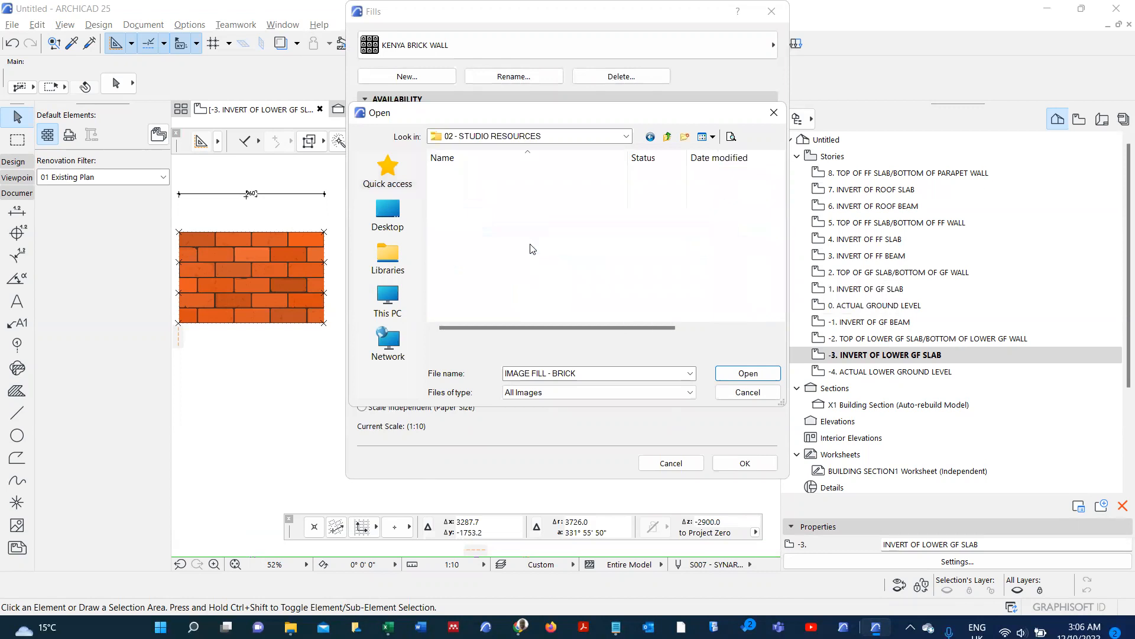
left_click(668, 138)
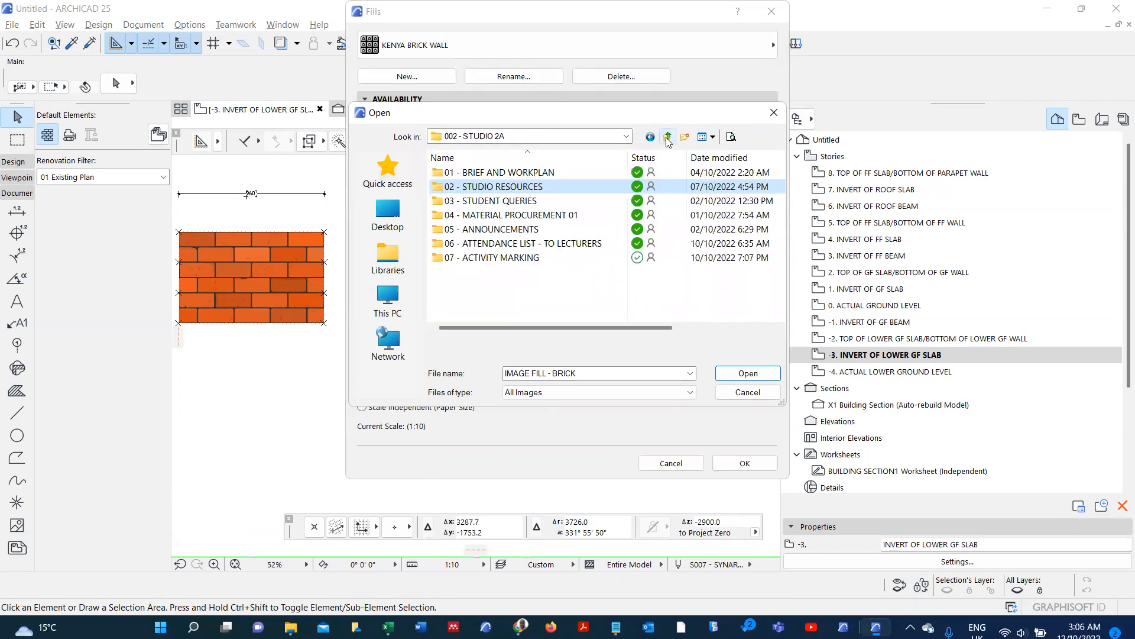
left_click(667, 137)
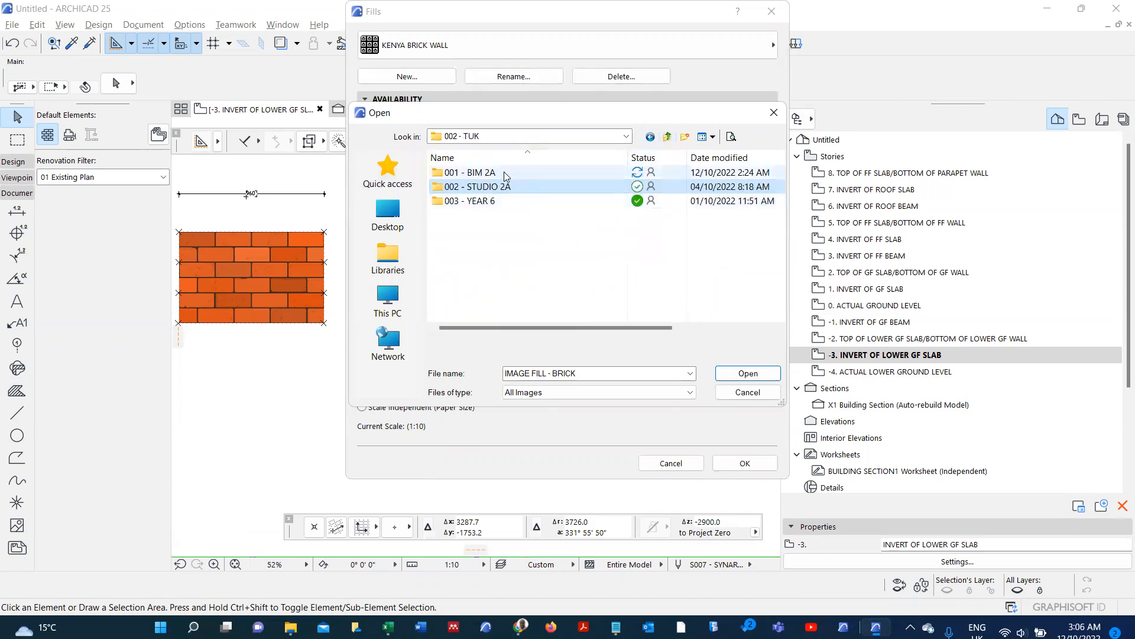
double_click(506, 173)
double_click(510, 187)
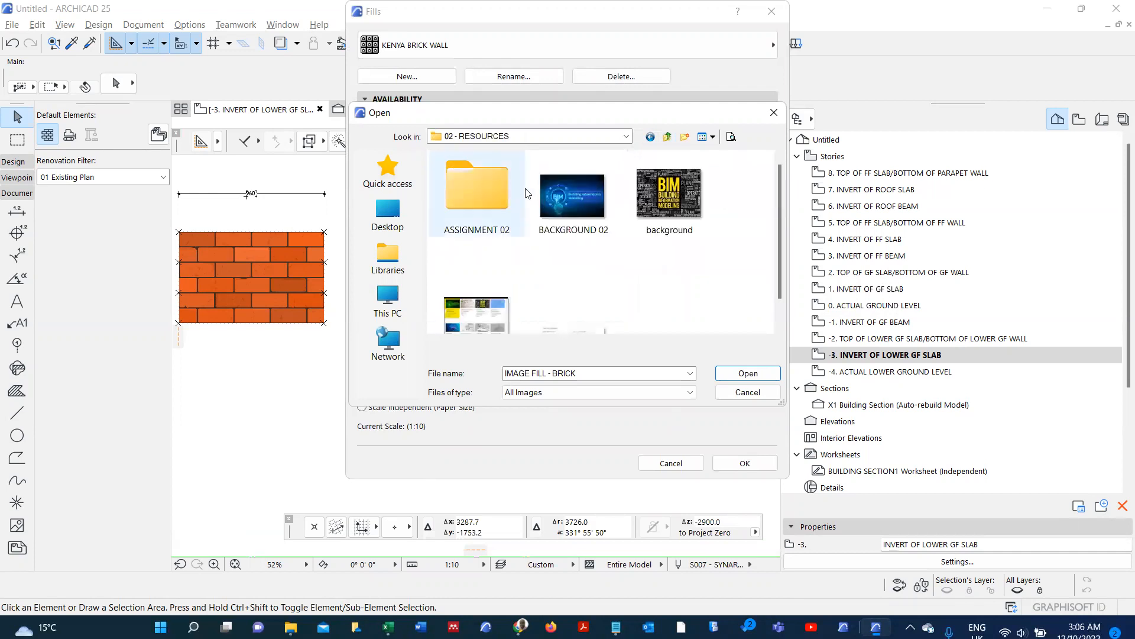
scroll(585, 214, "down", 1)
scroll(586, 211, "up", 1)
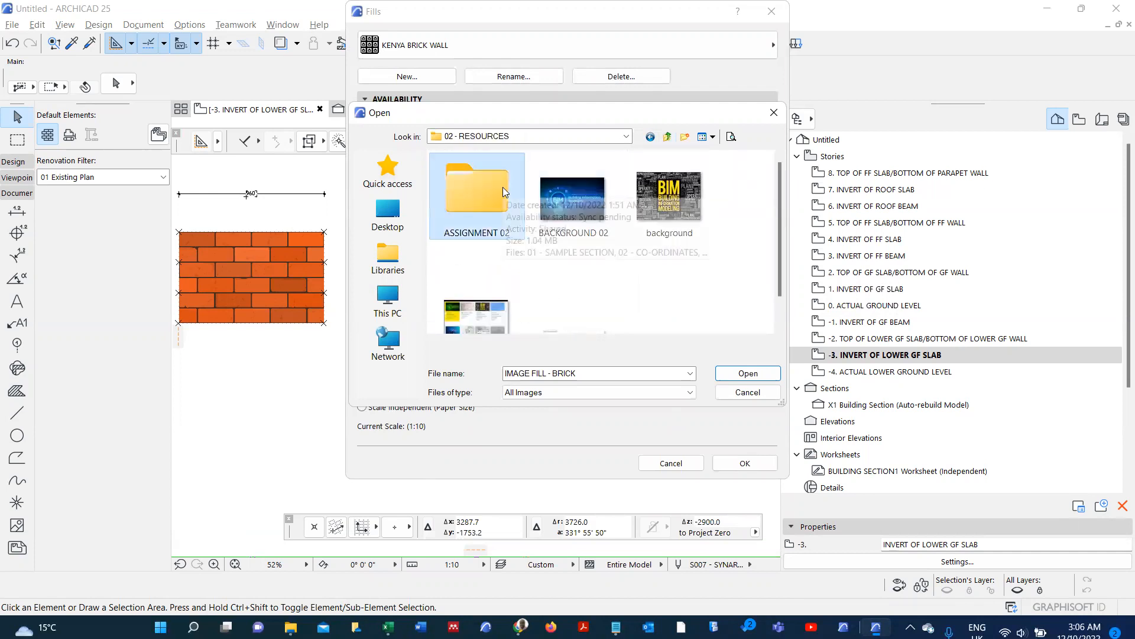
- Load IMAGE FILL - BRICK from the ASSIGNMENT 02 folder as the fill's picture
double_click(503, 187)
scroll(625, 234, "down", 1)
left_click(506, 304)
left_click(749, 373)
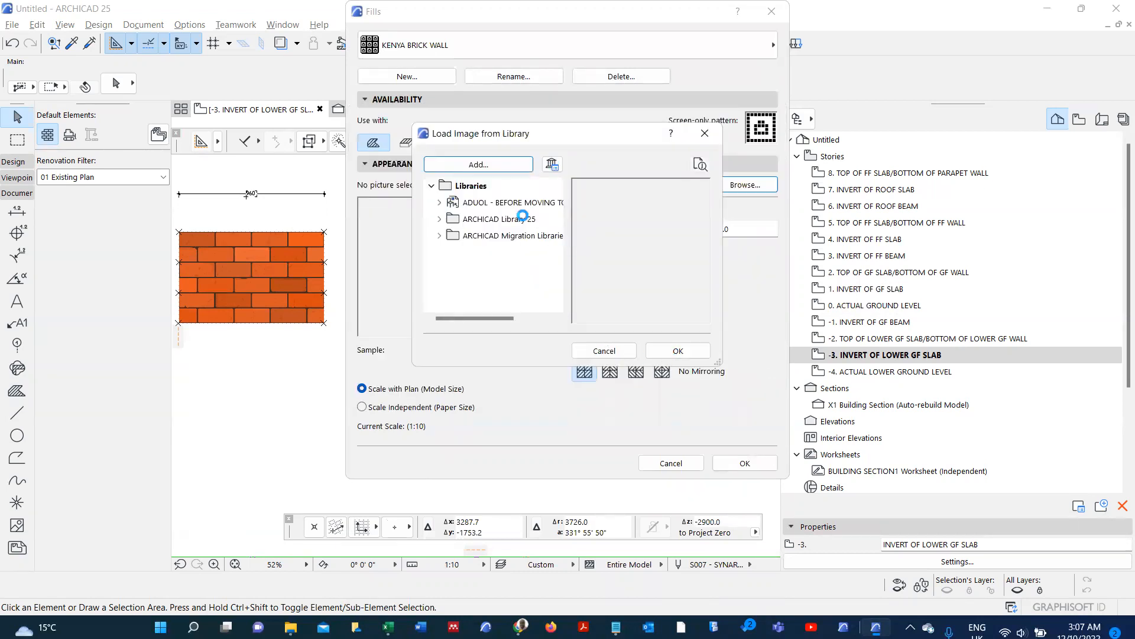
left_click(679, 351)
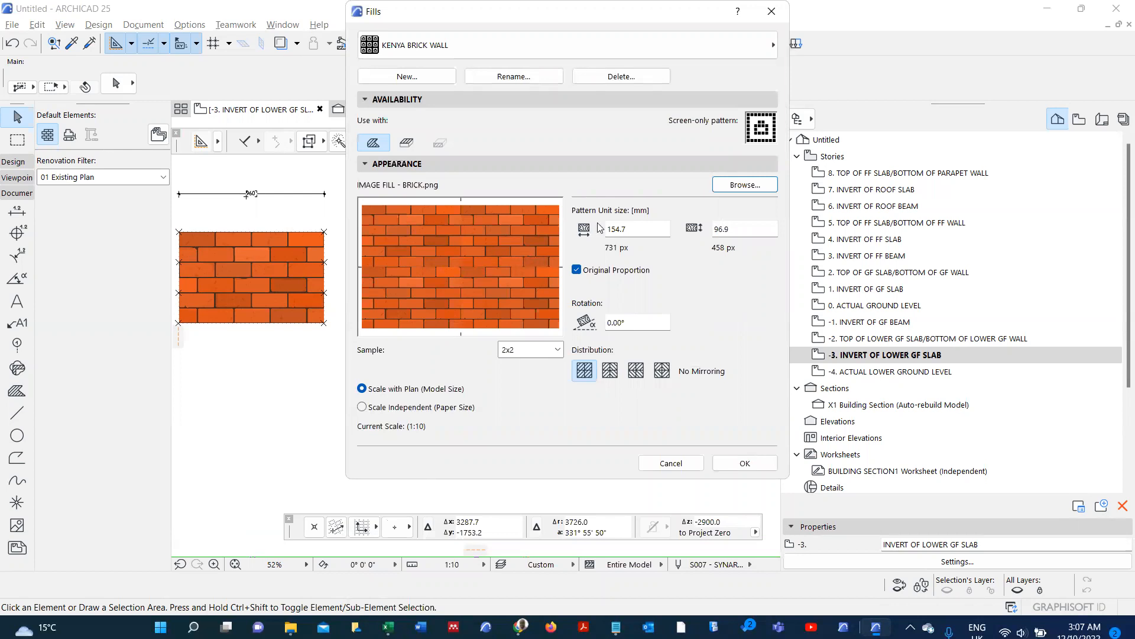
- Turn off Original Proportion and set the pattern unit size to 960 mm horizontally and 540 mm vertically
left_click(635, 229)
left_click_drag(635, 228, 599, 226)
type("960.0")
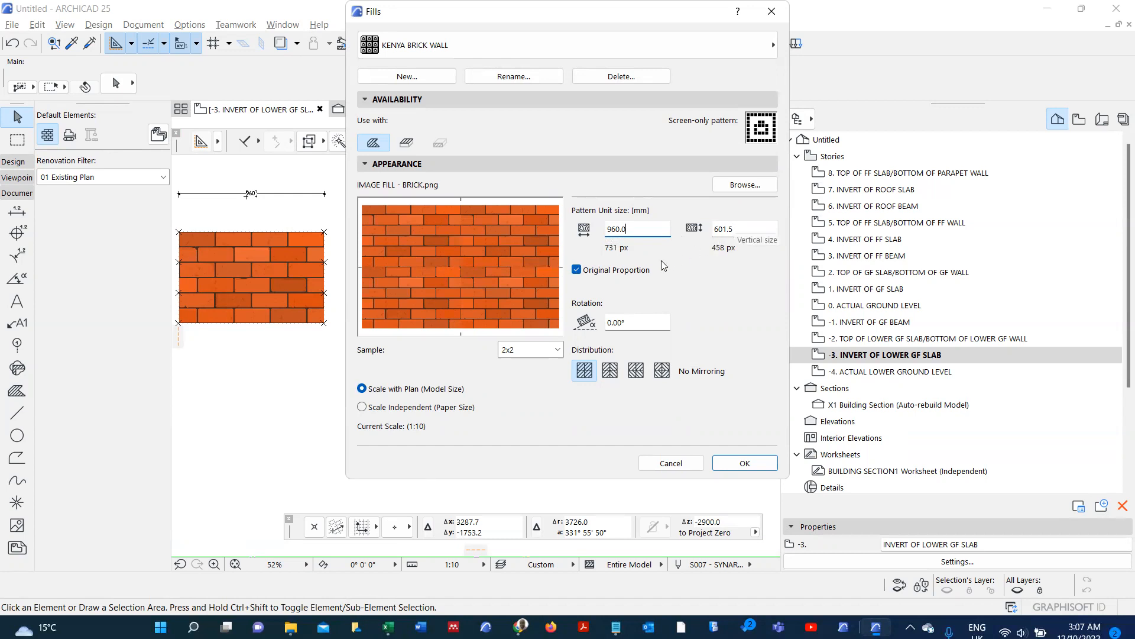
left_click(577, 270)
left_click_drag(769, 229, 702, 229)
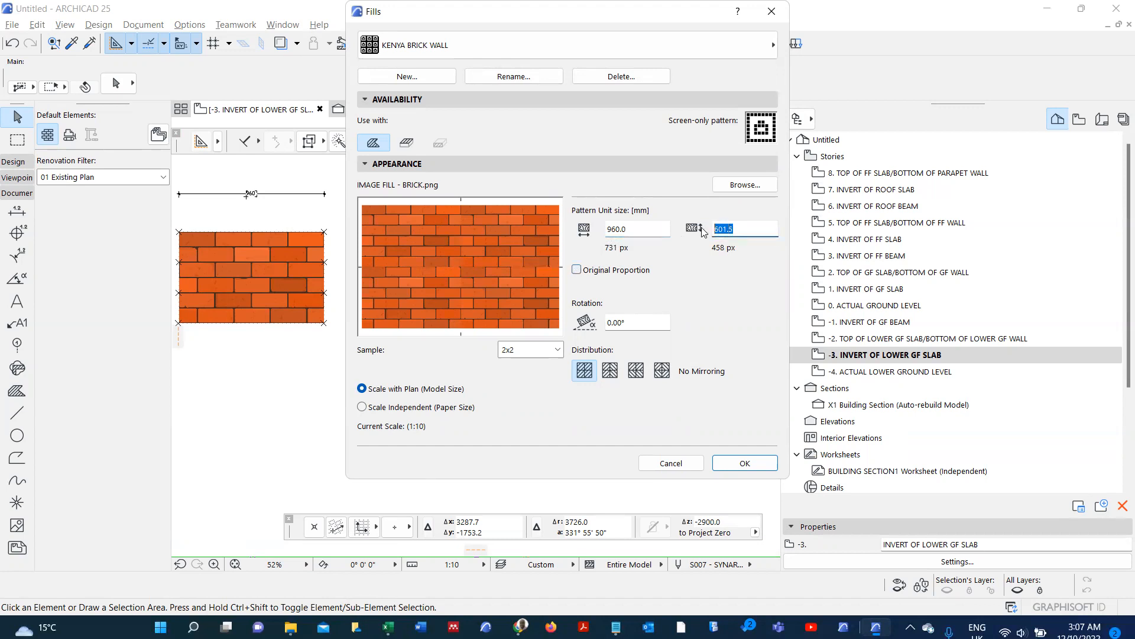
type("540.0")
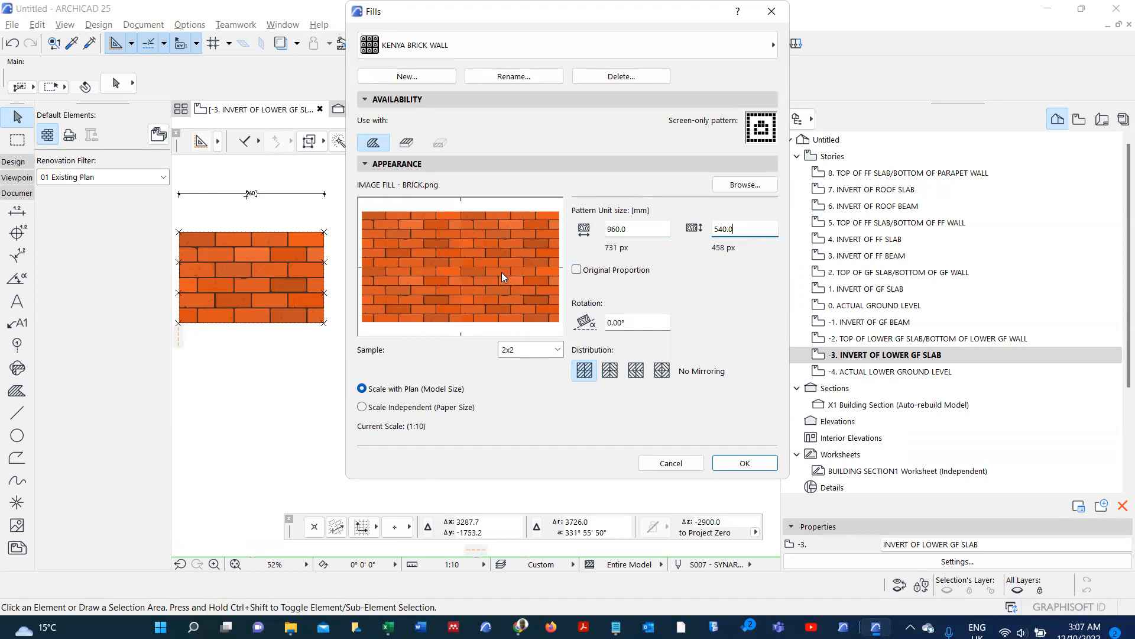
- Preview the brick pattern as a 4x4 sample, and set the sample to 3x3
left_click(557, 349)
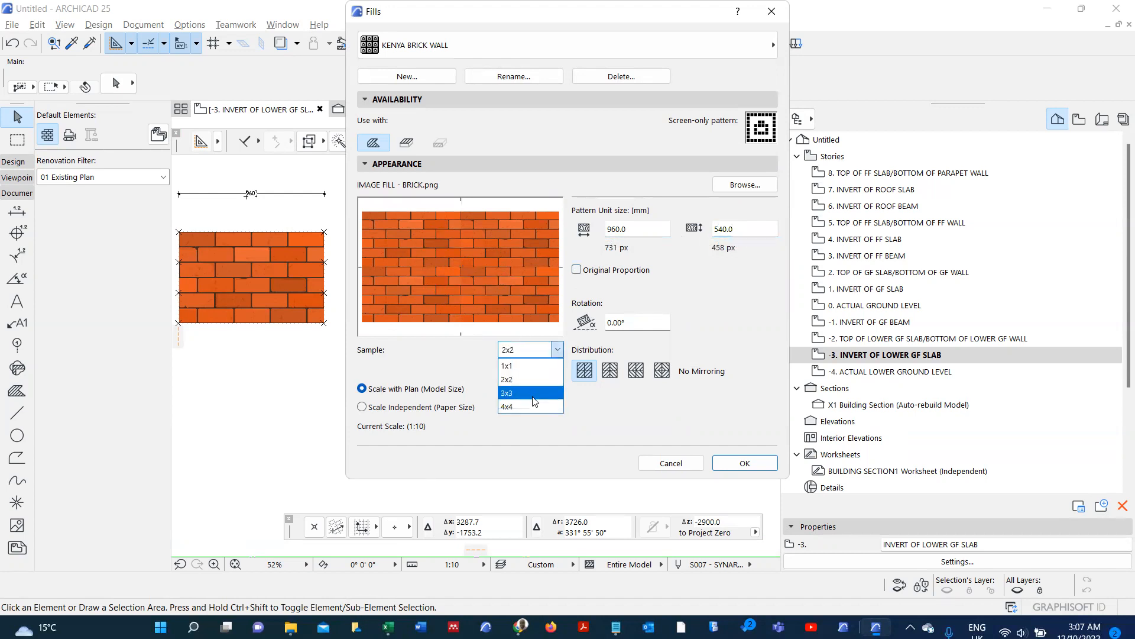
left_click(532, 406)
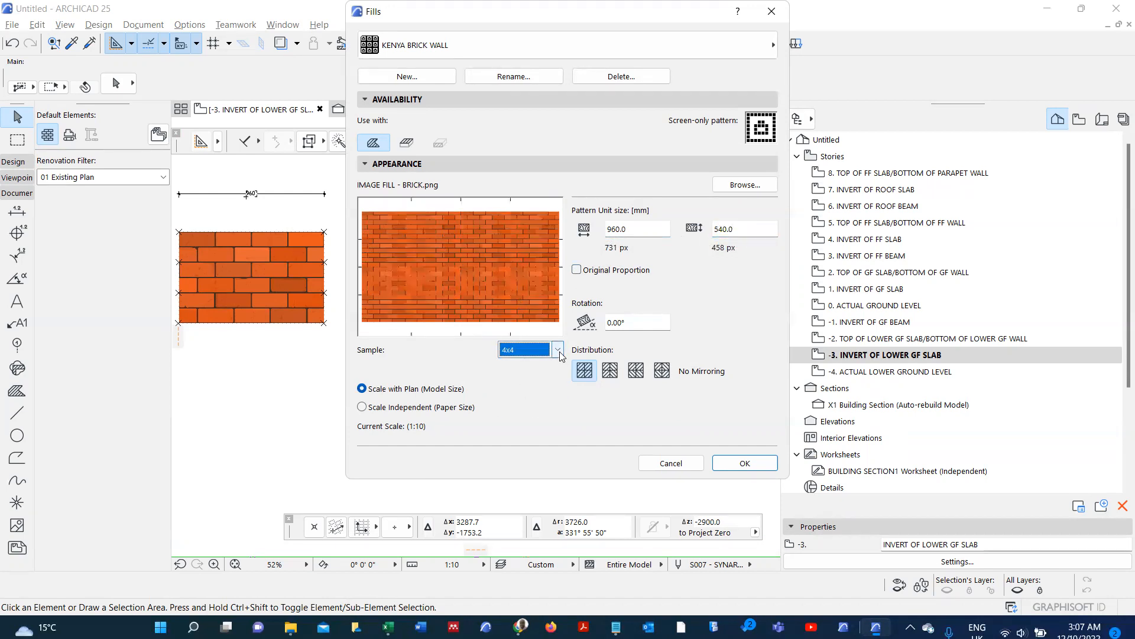
left_click(557, 349)
left_click(518, 395)
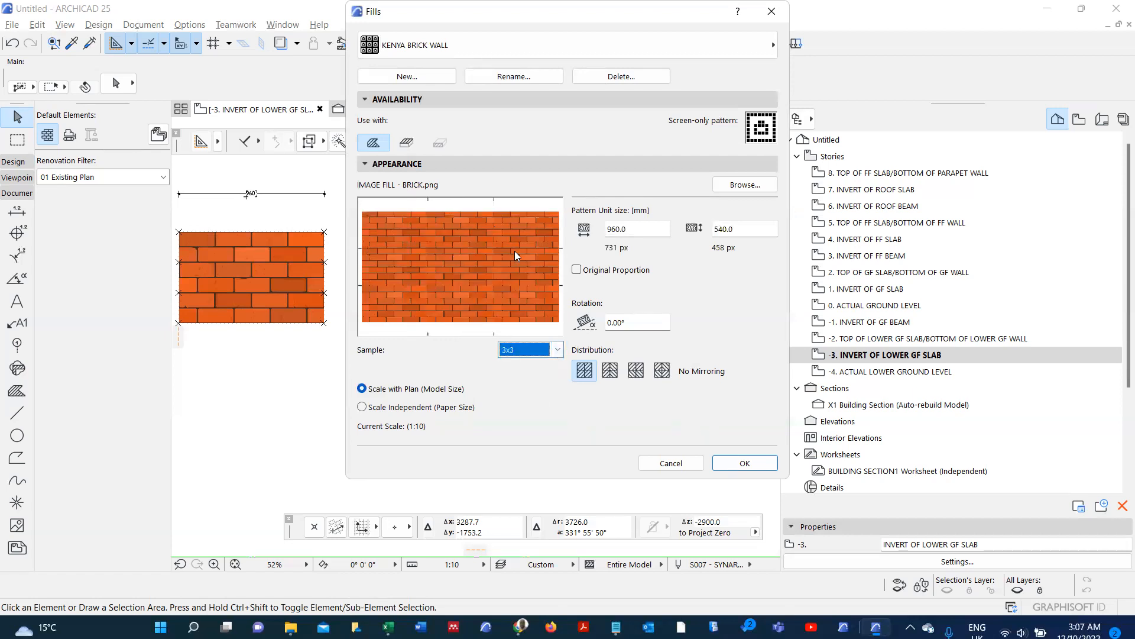
- Compare the horizontal, vertical and combined mirroring distributions, restore No Mirroring and accept the fill settings
left_click(608, 373)
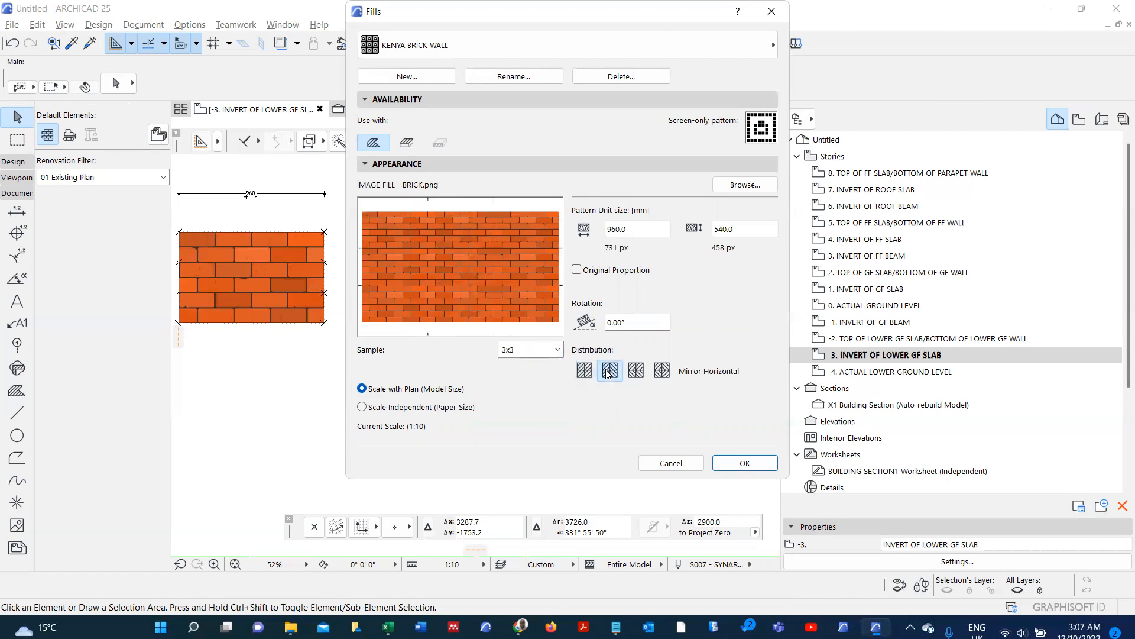
left_click(638, 370)
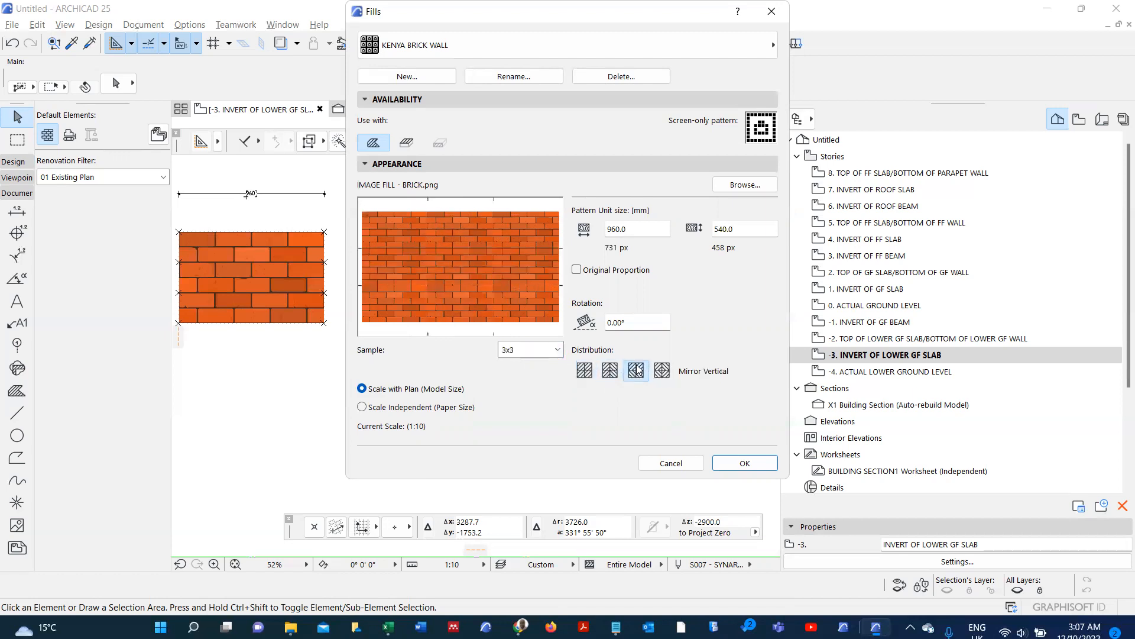
left_click(660, 372)
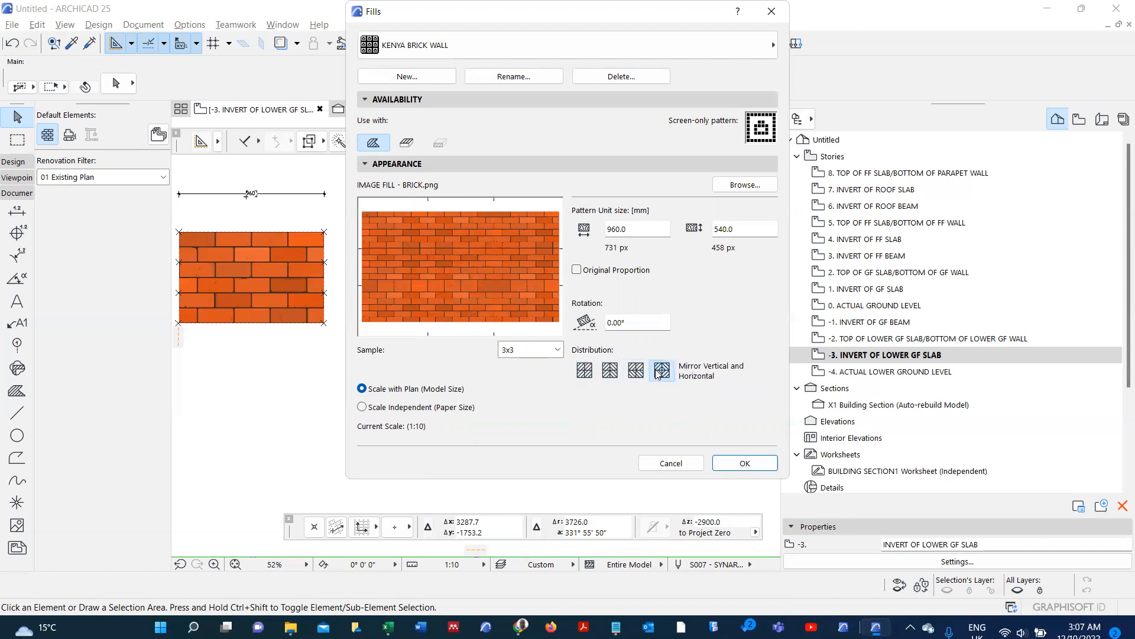
left_click(609, 370)
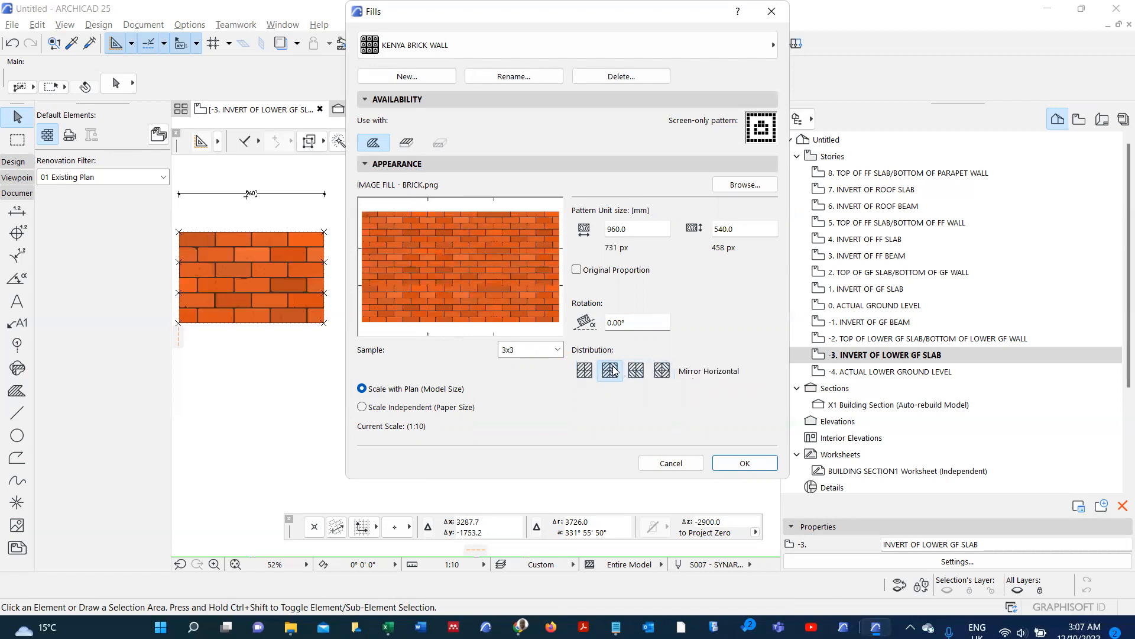
left_click(583, 372)
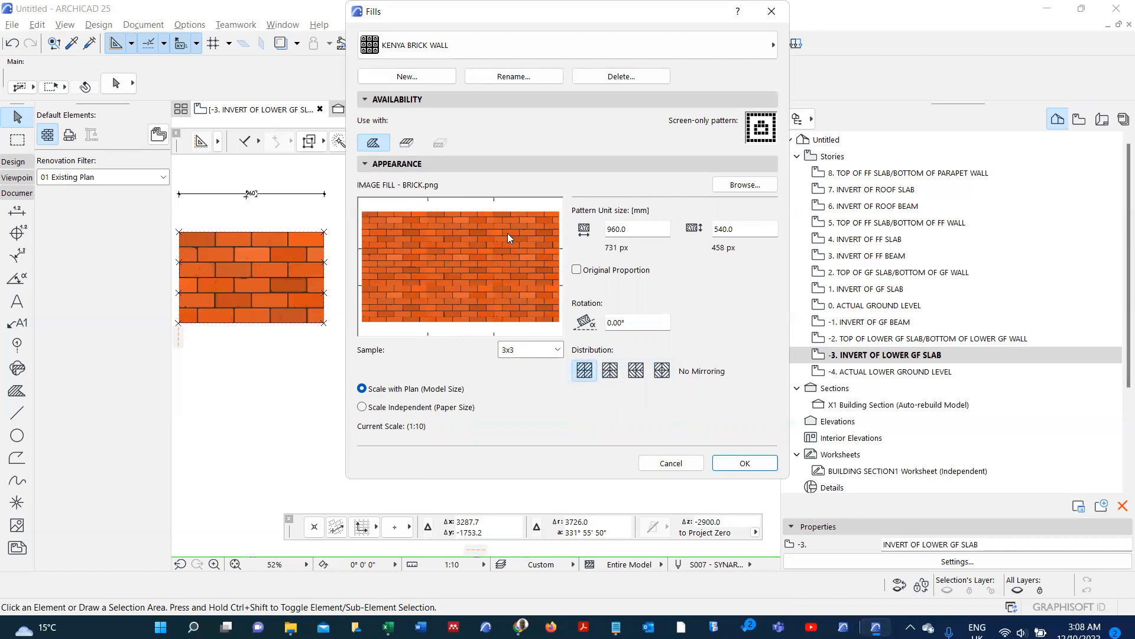
left_click(745, 464)
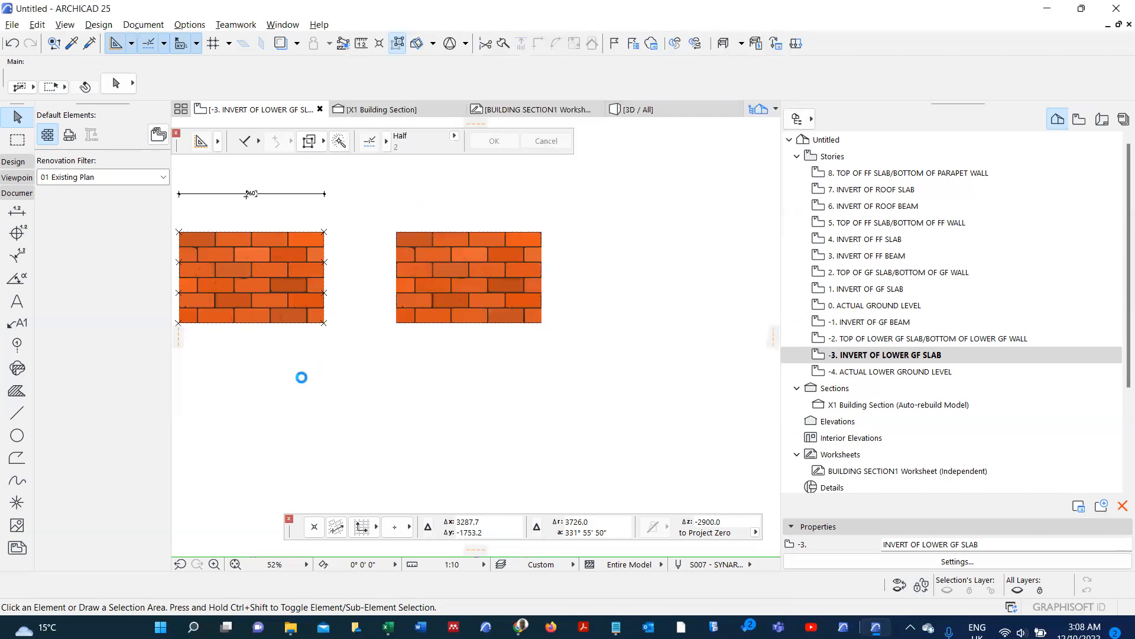
- Set the Fill tool's defaults to a Drafting Fill with the KENYA BRICK WALL pattern
double_click(14, 391)
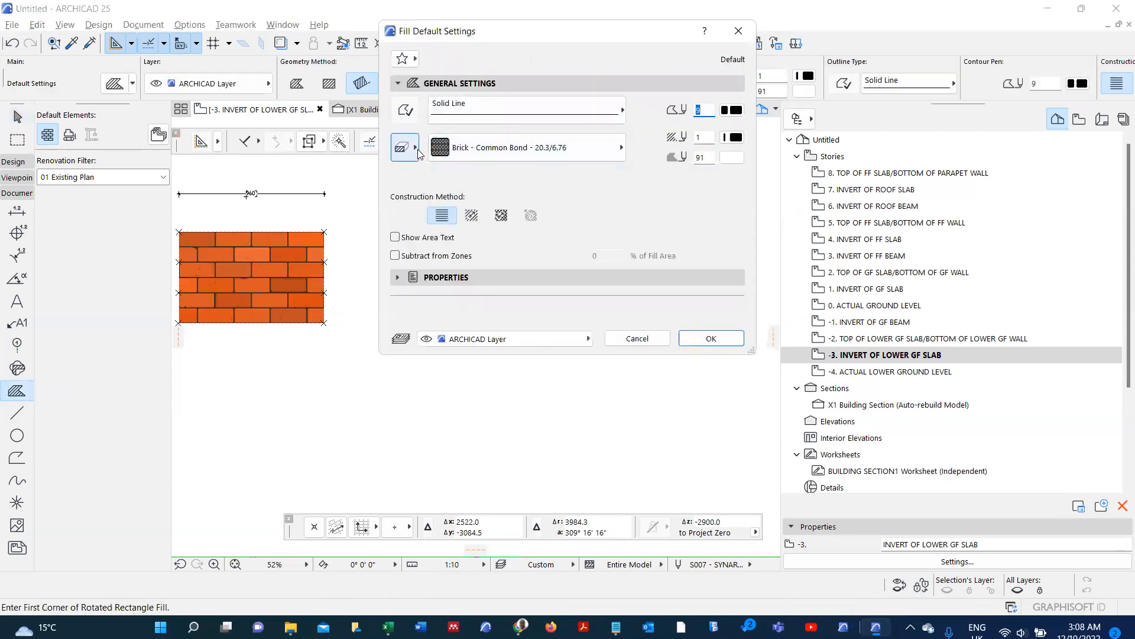
left_click(417, 151)
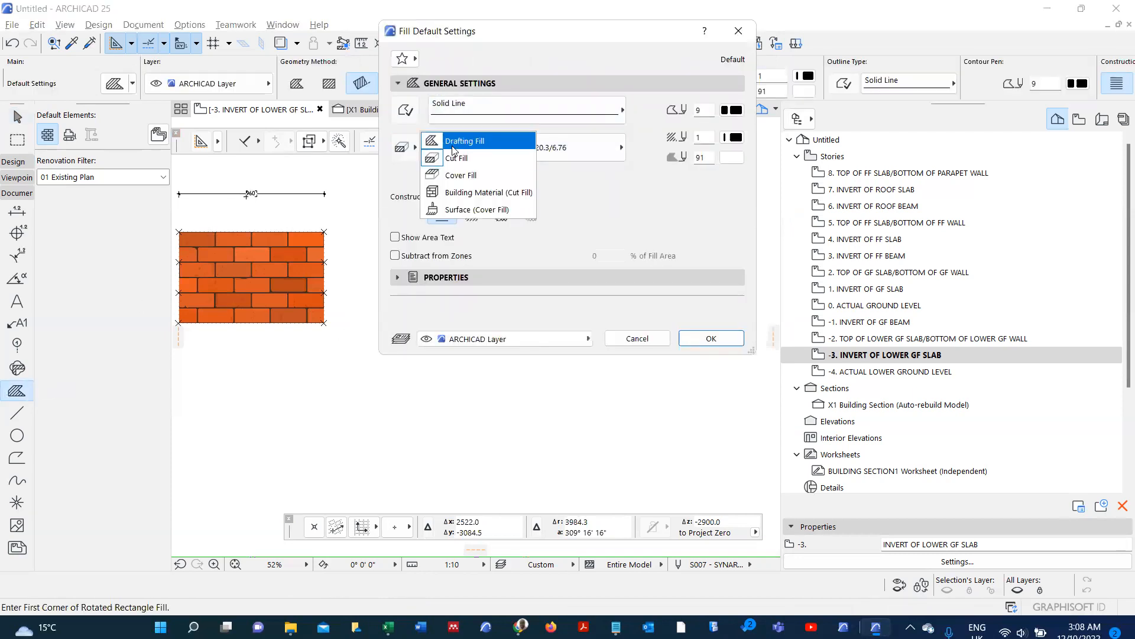
left_click(453, 145)
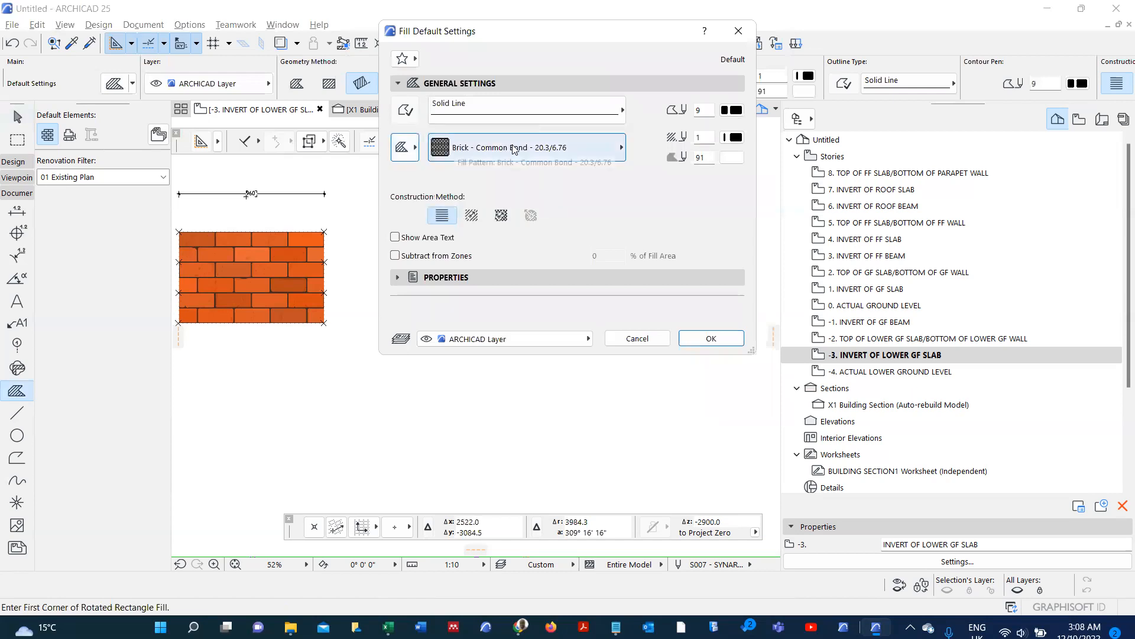
left_click(515, 148)
scroll(842, 363, "down", 5)
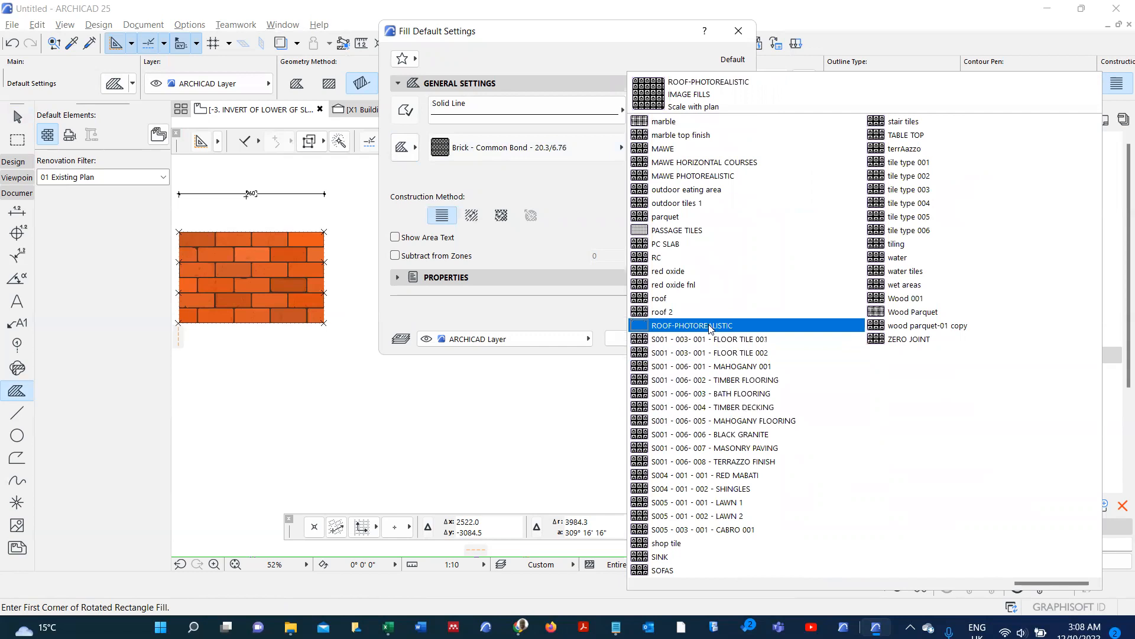
scroll(699, 240, "up", 1)
scroll(699, 243, "up", 1)
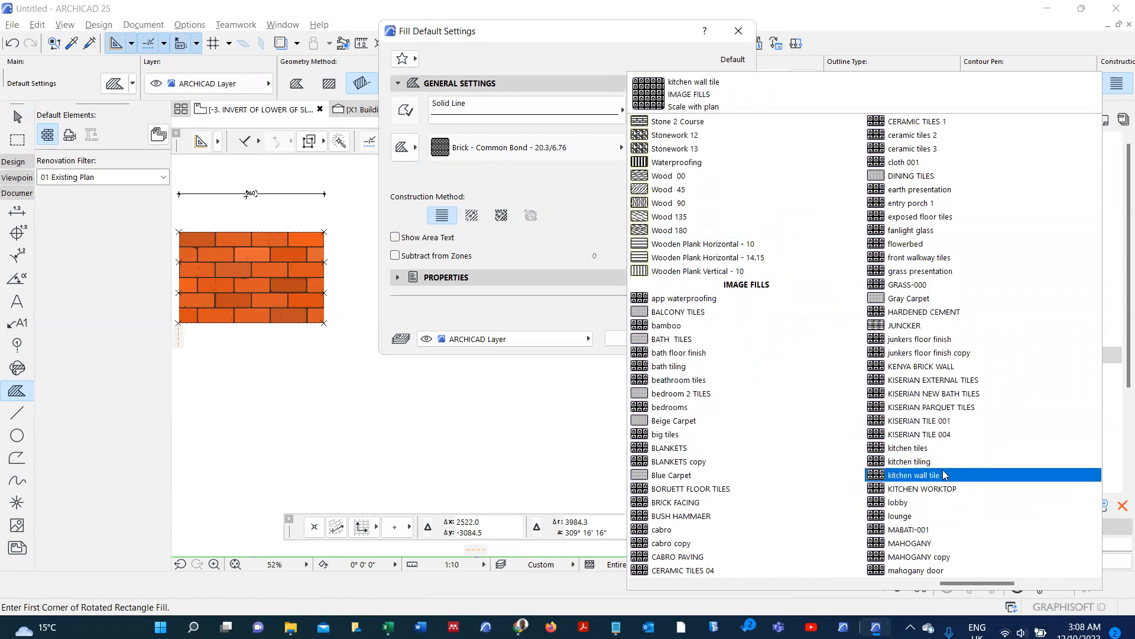
left_click(928, 368)
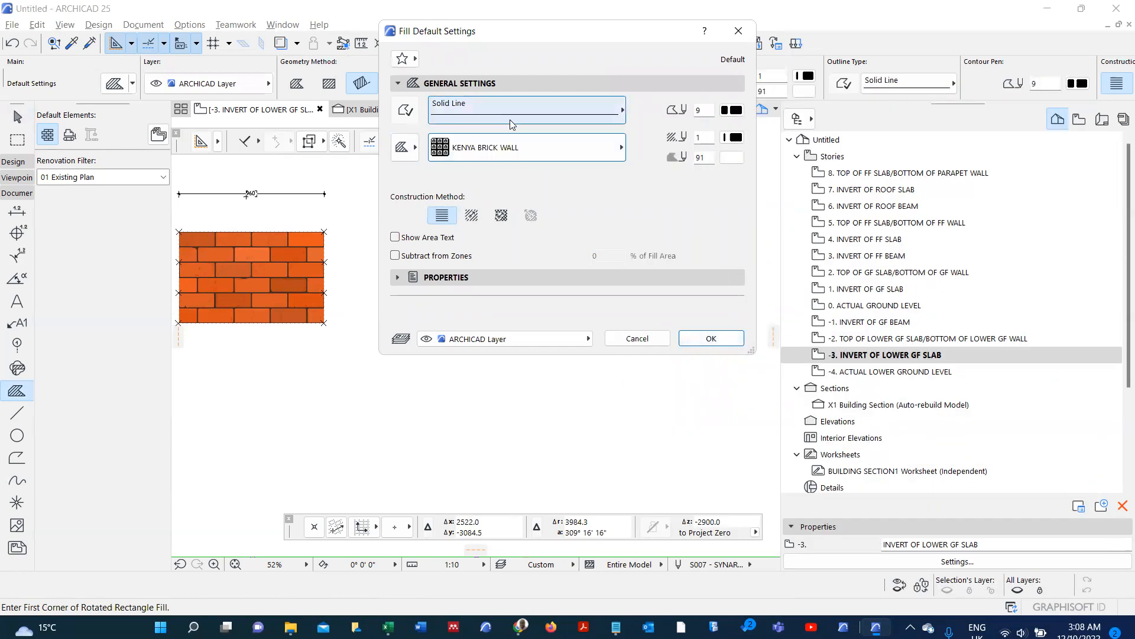
- Set the fill's contour pen to 1 and accept the default settings
left_click(733, 110)
left_click(734, 105)
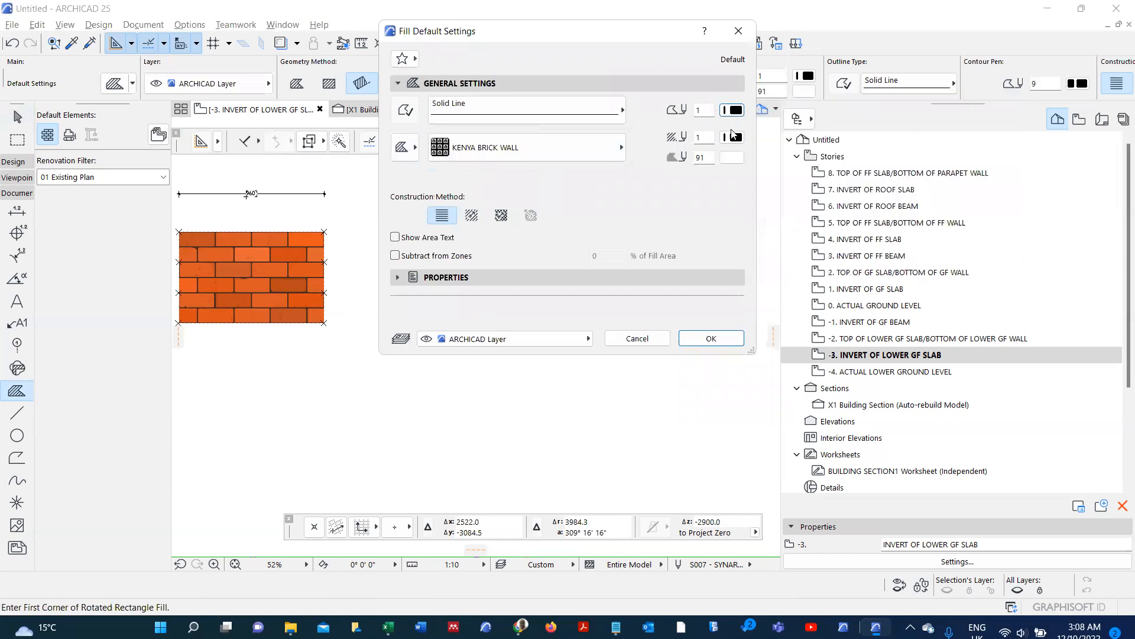
left_click(717, 339)
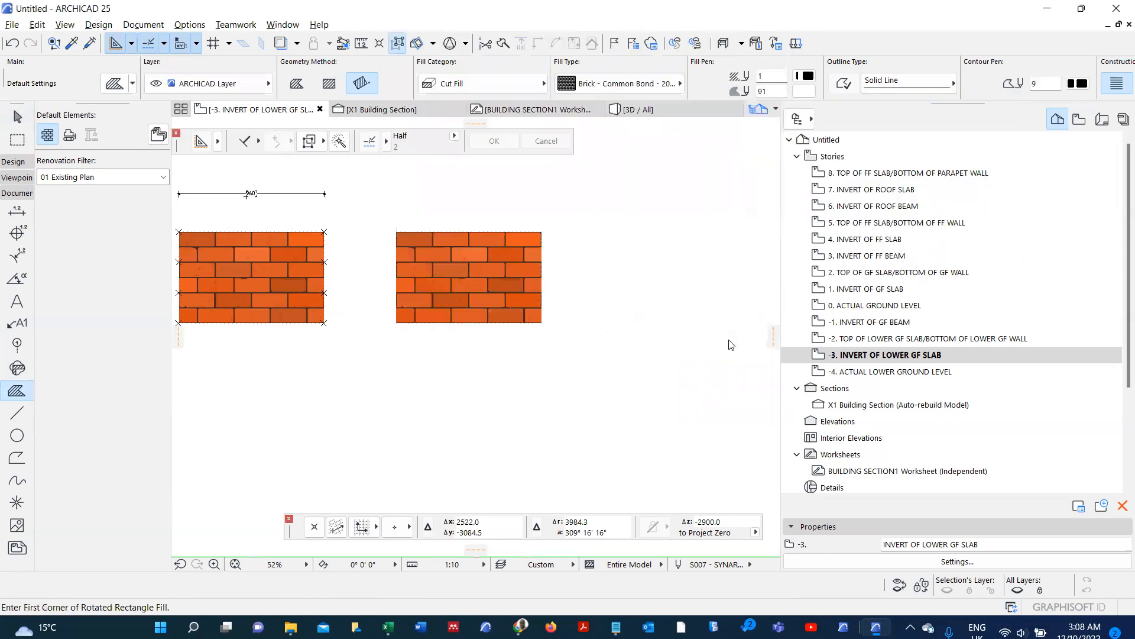
- Draw a rectangular KENYA BRICK WALL fill below the two brick images and inspect its brick pattern up close
left_click(408, 371)
scroll(479, 355, "down", 2)
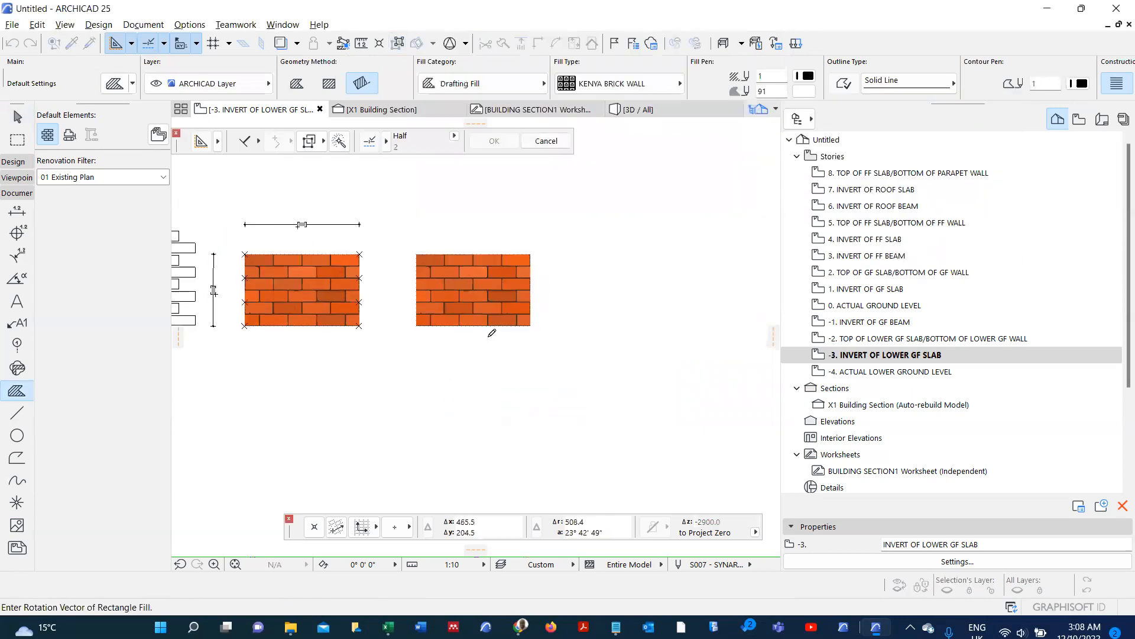
left_click(621, 360)
left_click(611, 473)
scroll(479, 451, "up", 4)
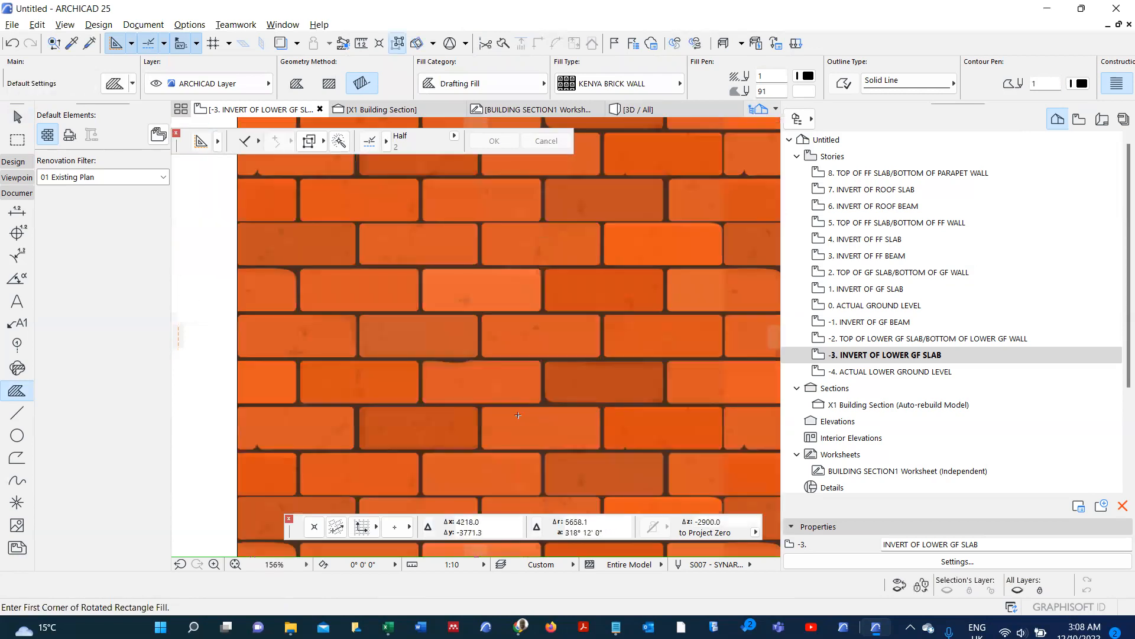
- Compare the drawn fill's brick pattern with the original brick images on the plan and examine the joints where the image repeats
scroll(453, 328, "down", 2)
scroll(453, 328, "down", 2)
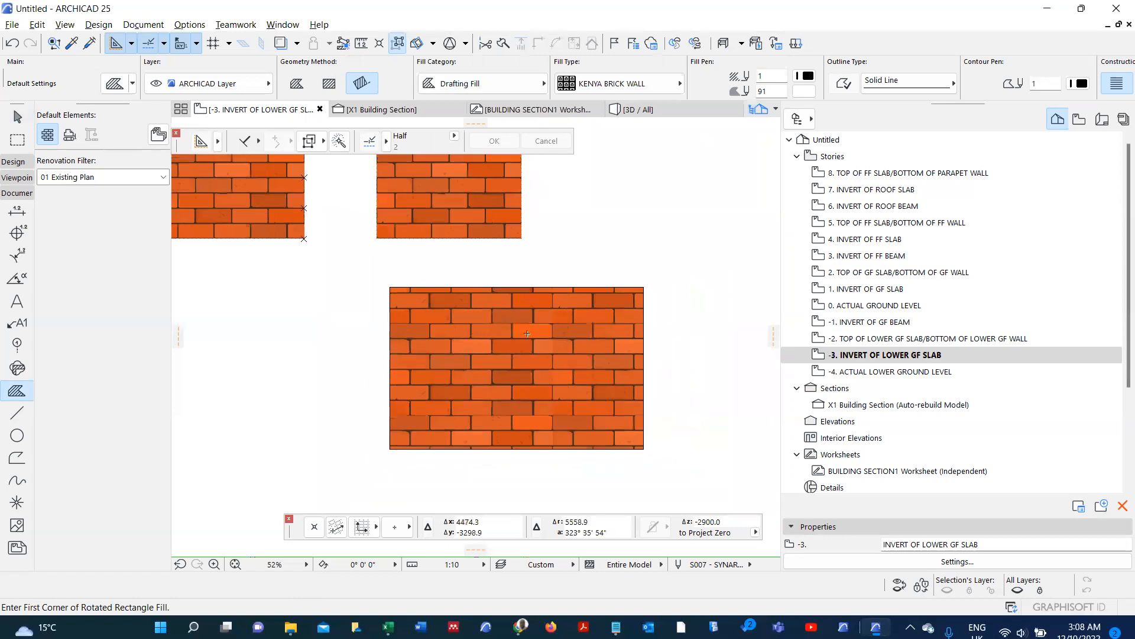
scroll(572, 271, "up", 5)
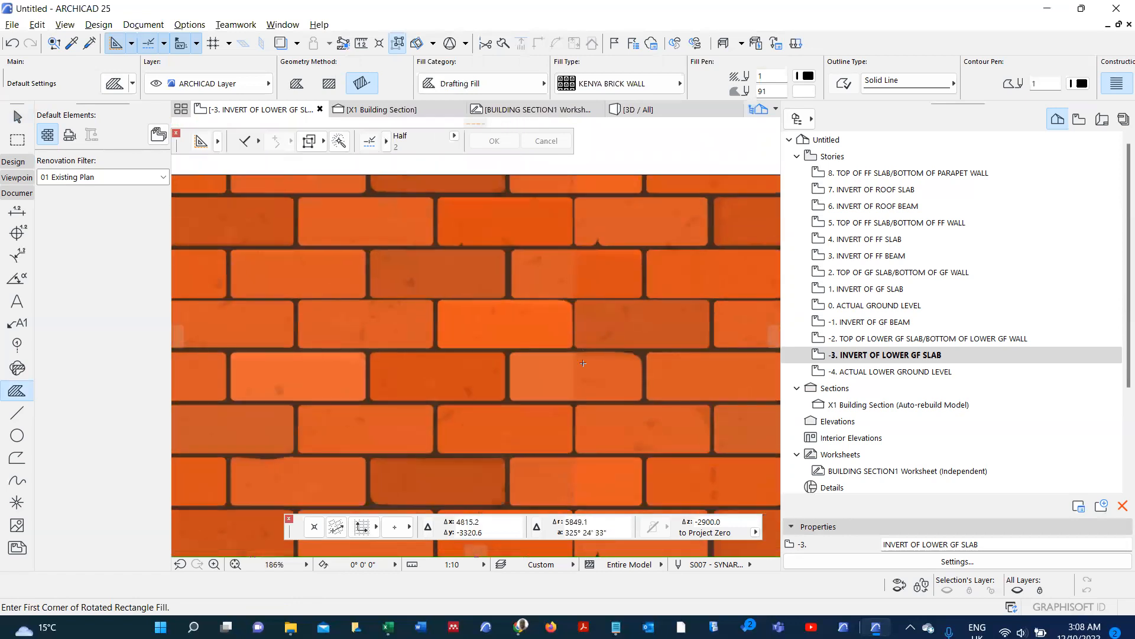
scroll(583, 421, "down", 10)
scroll(466, 304, "up", 6)
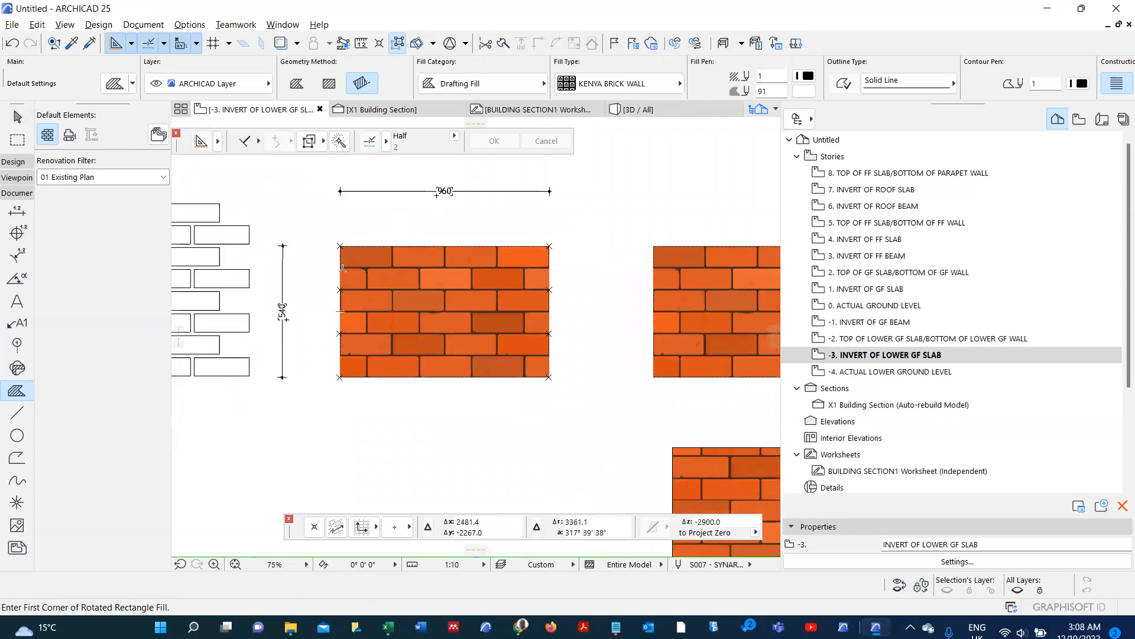
scroll(537, 341, "down", 4)
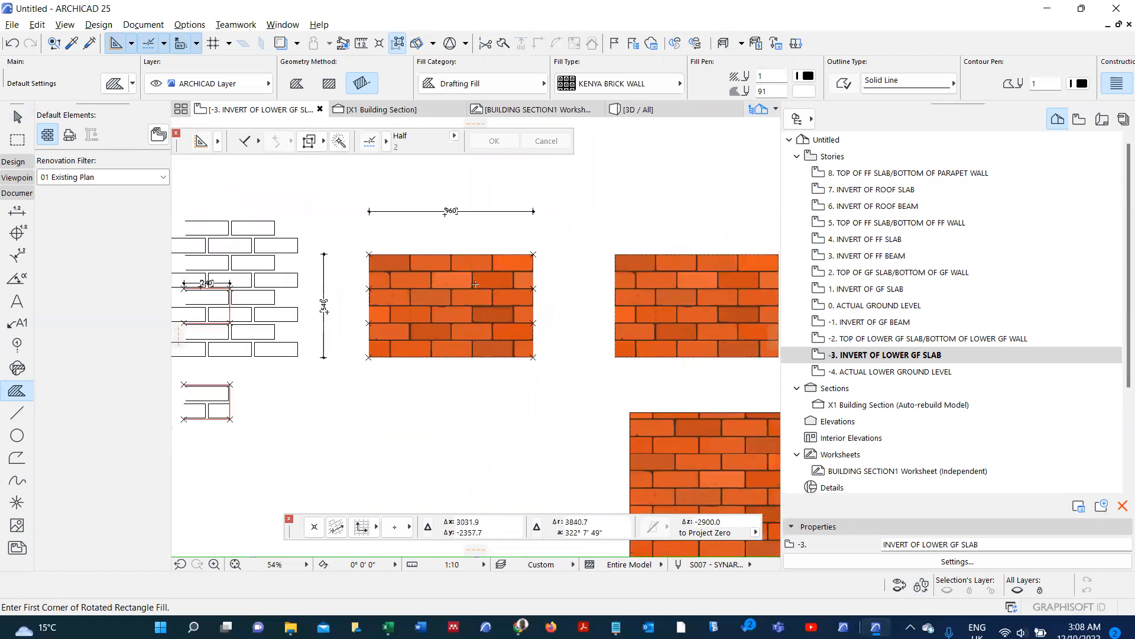
scroll(639, 290, "up", 4)
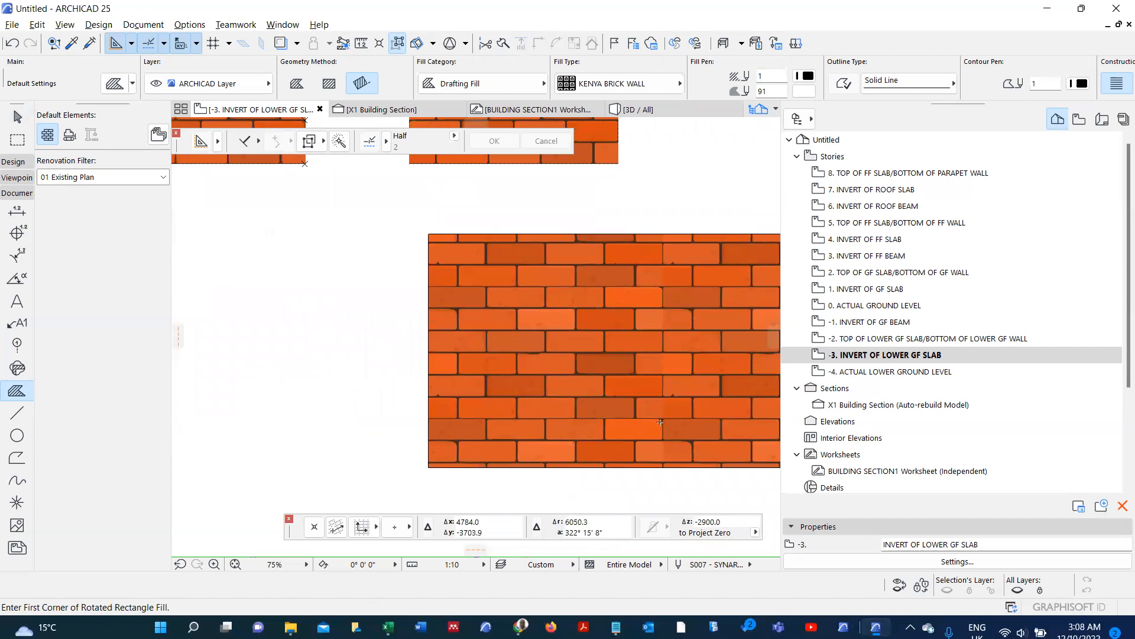
scroll(639, 289, "down", 2)
scroll(625, 428, "up", 3)
scroll(625, 428, "up", 2)
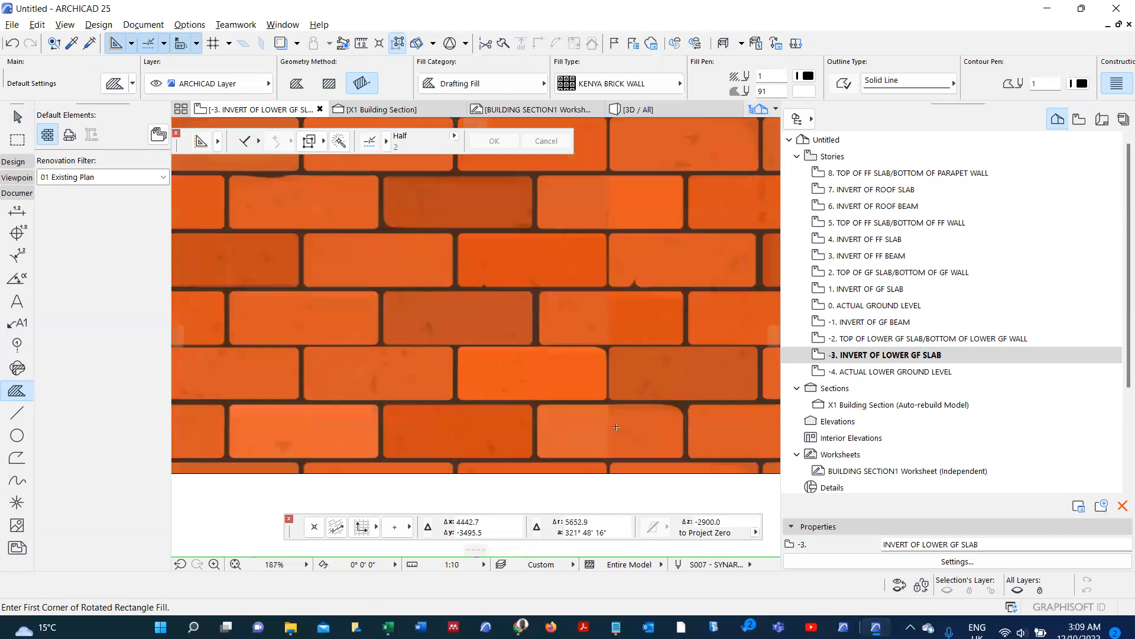
scroll(563, 418, "down", 4)
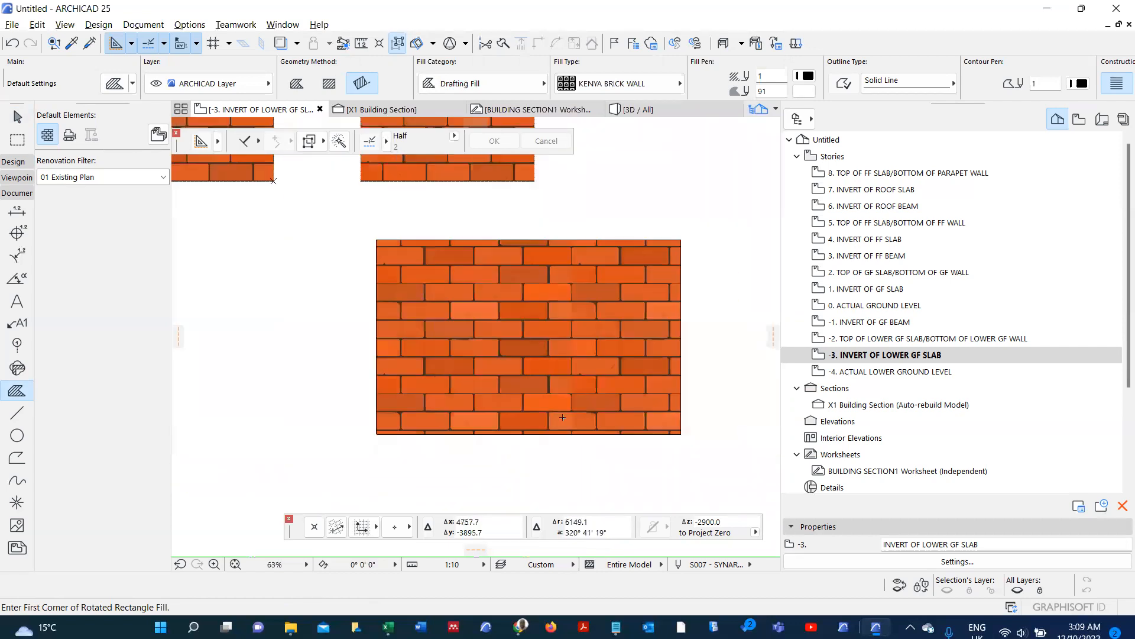
- Change the KENYA BRICK WALL fill's distribution to Mirror Horizontal, accept it and check the drawn fill's pattern
left_click(557, 361)
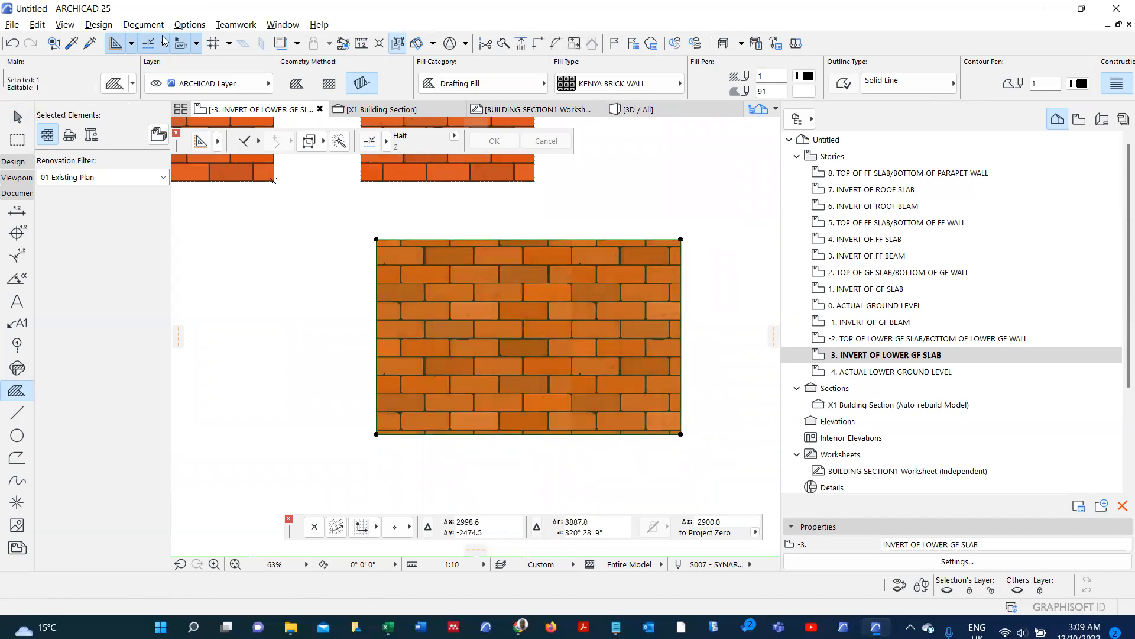
left_click(189, 25)
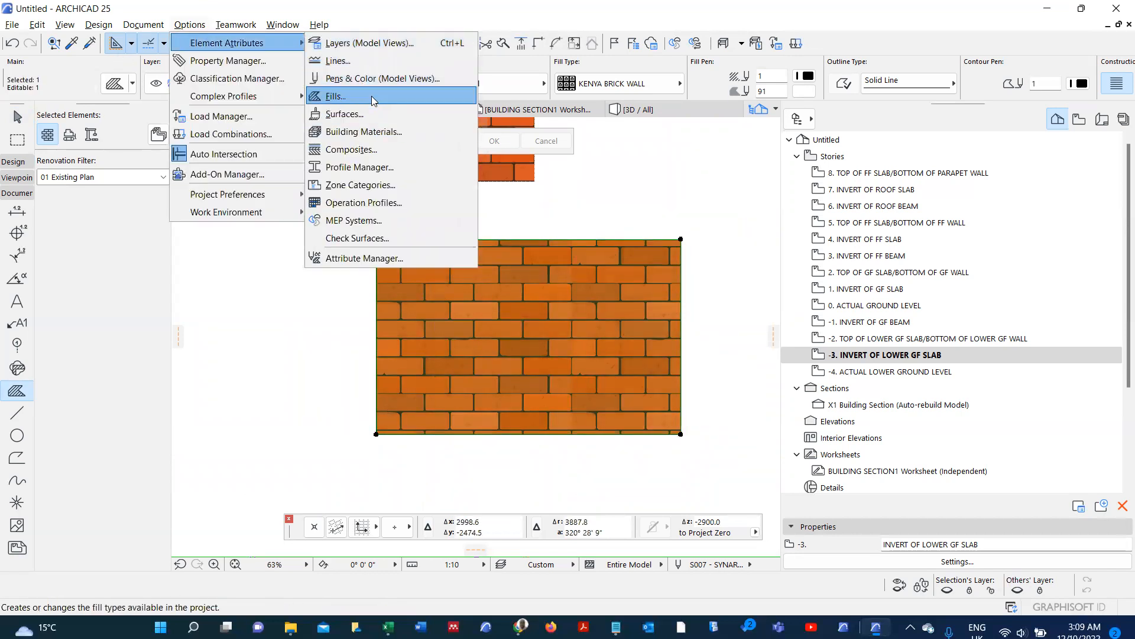
left_click(336, 95)
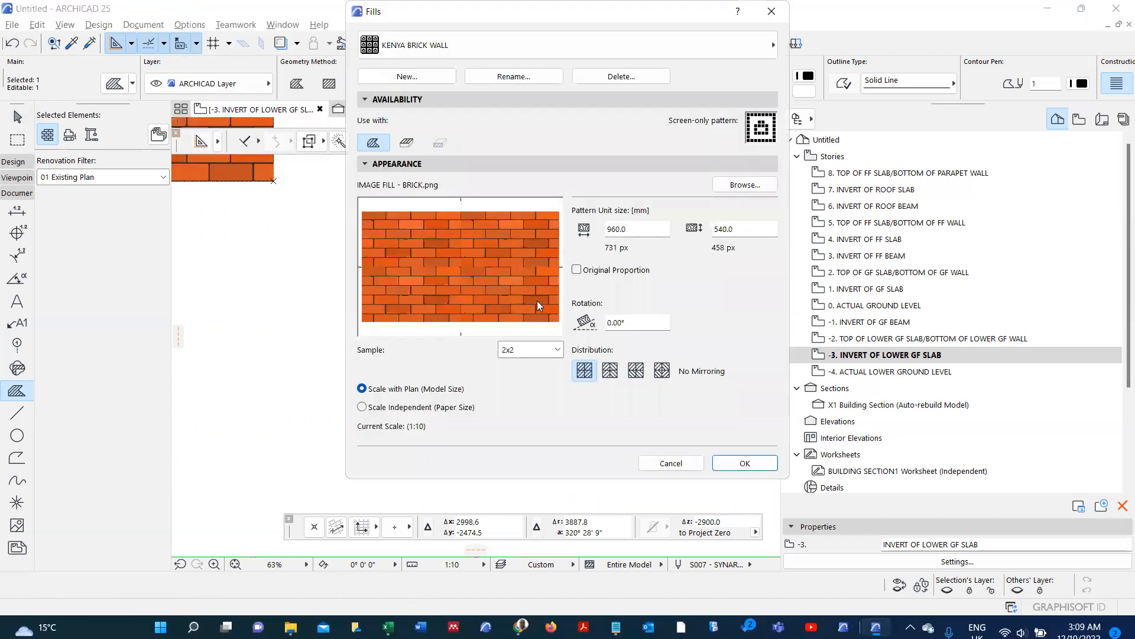
left_click(611, 371)
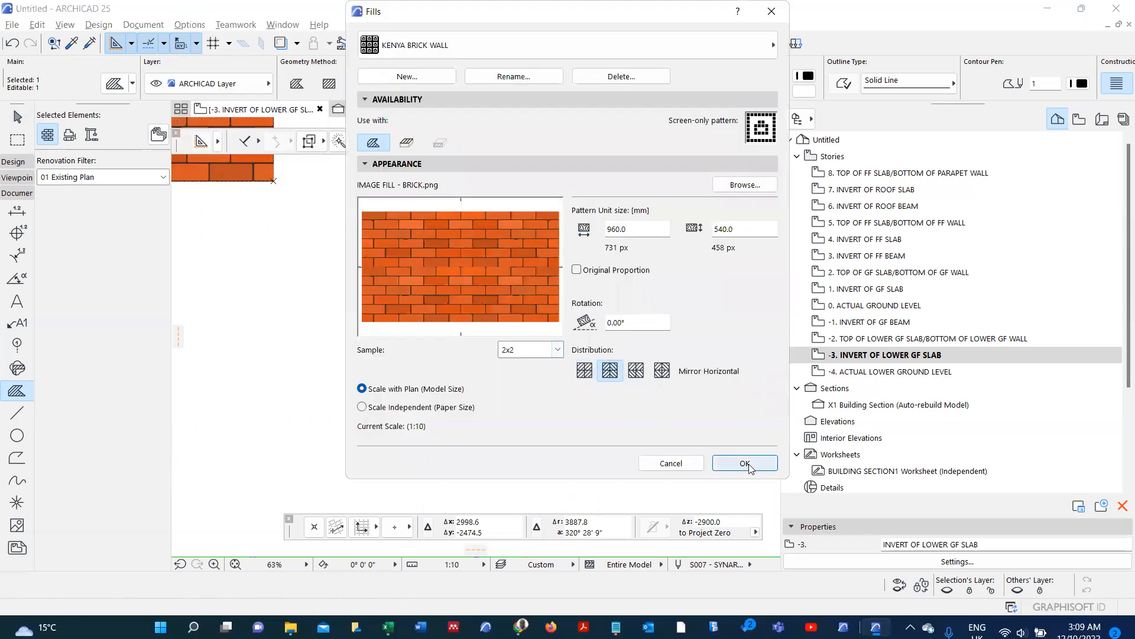
left_click(744, 462)
scroll(578, 370, "up", 3)
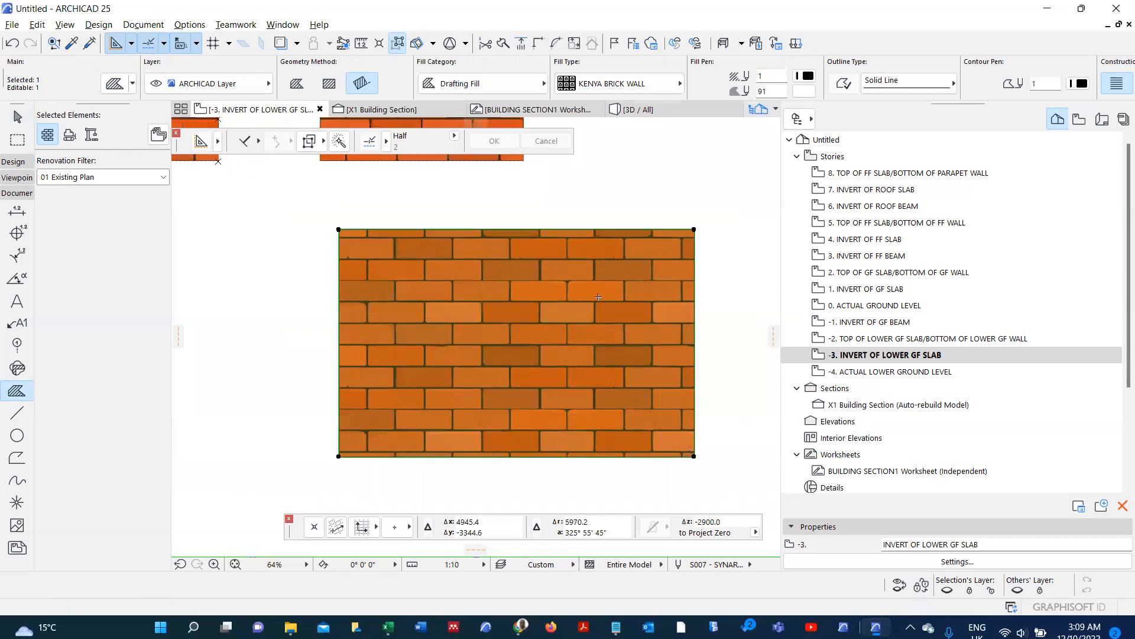
scroll(599, 297, "down", 2)
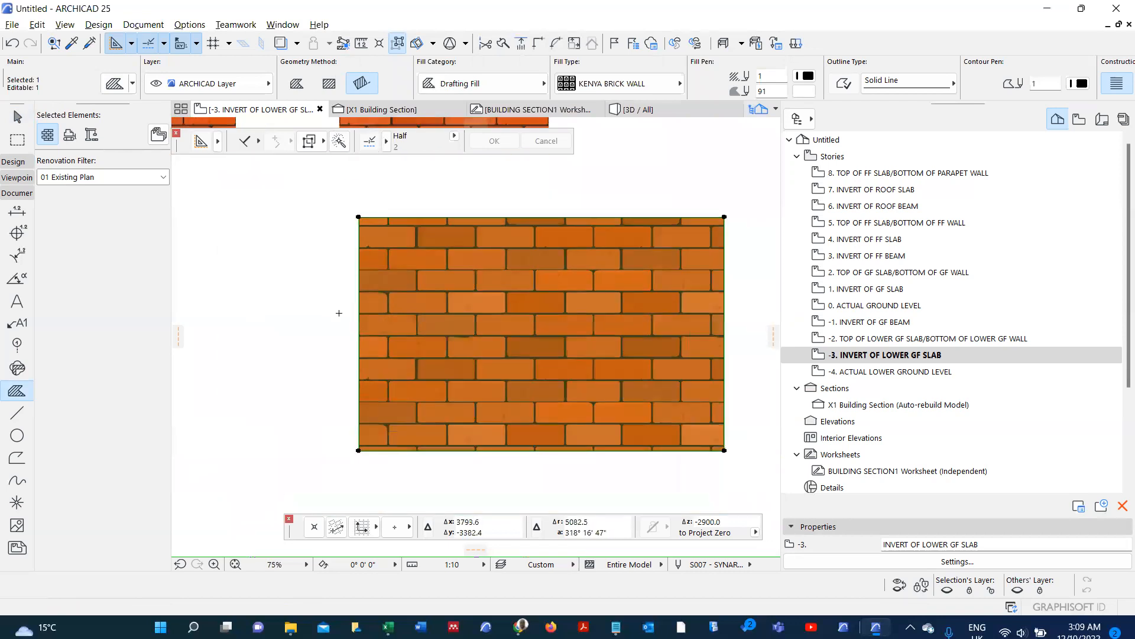
key("Escape")
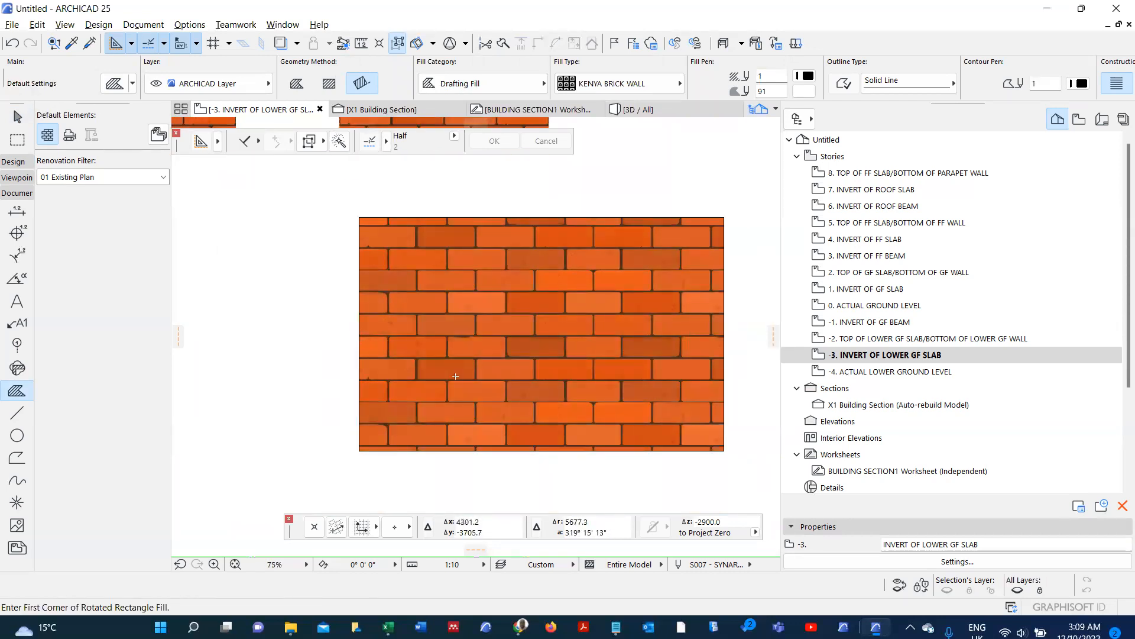
scroll(488, 300, "down", 2)
scroll(554, 292, "up", 3)
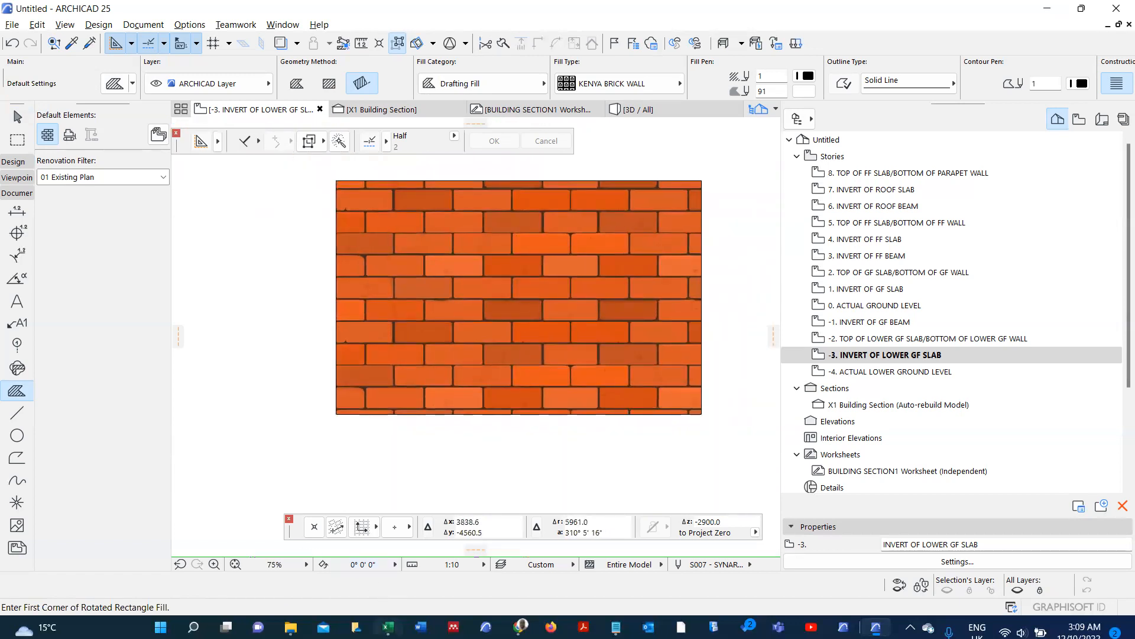
- Switch to the Excel activity checklist and mark "5. Creating Fills - Image Fills." as done with YES
left_click(387, 627)
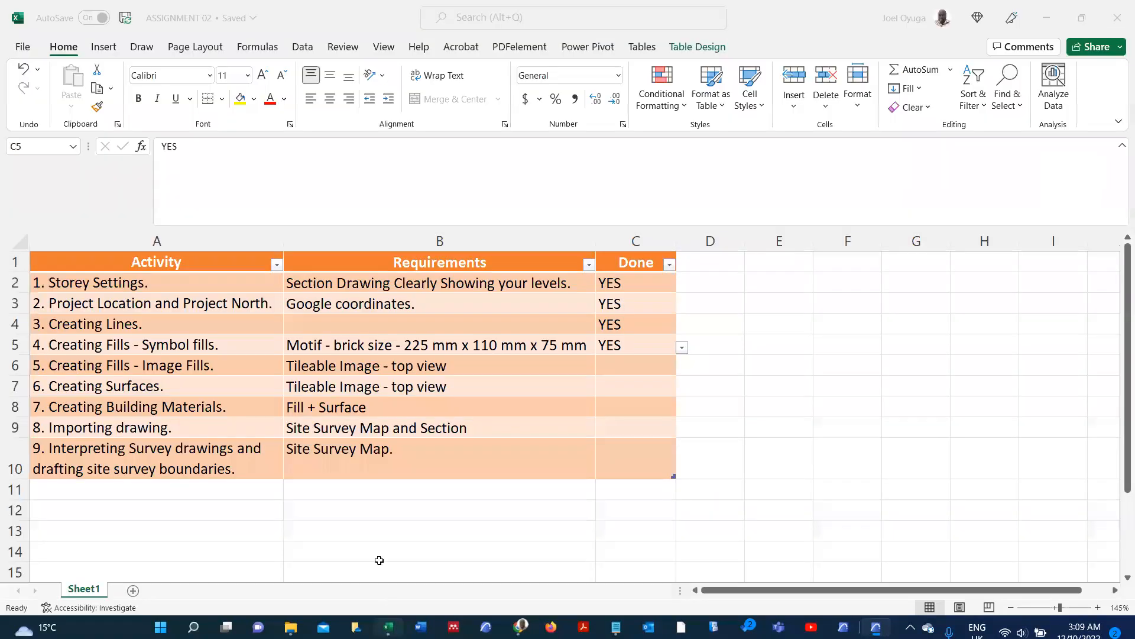
left_click(619, 364)
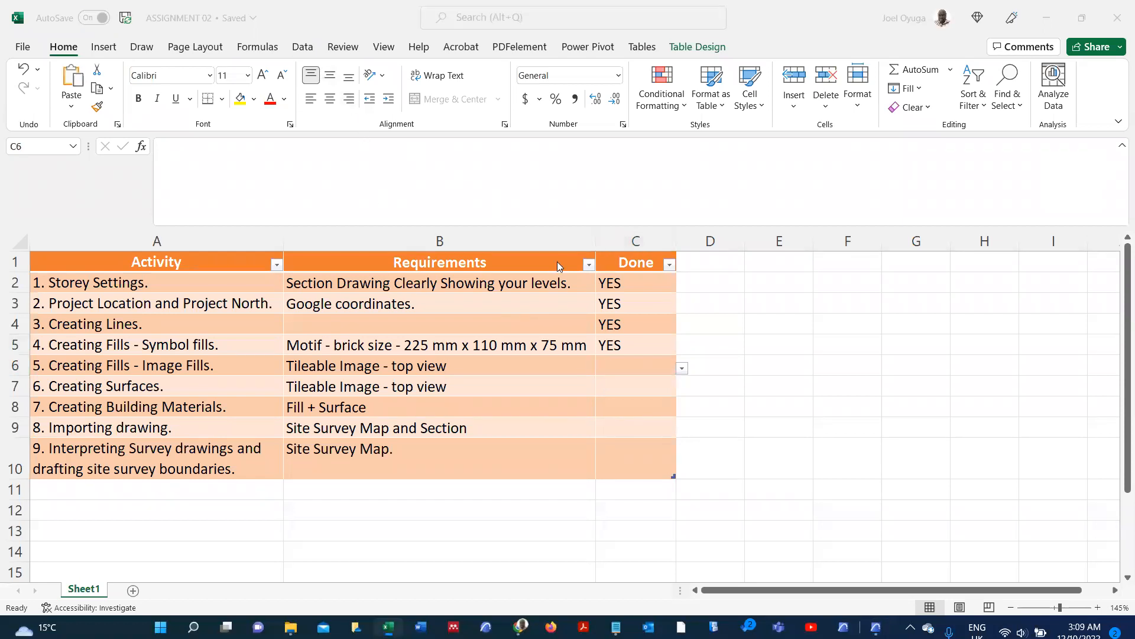
left_click(628, 376)
left_click(682, 368)
left_click(622, 383)
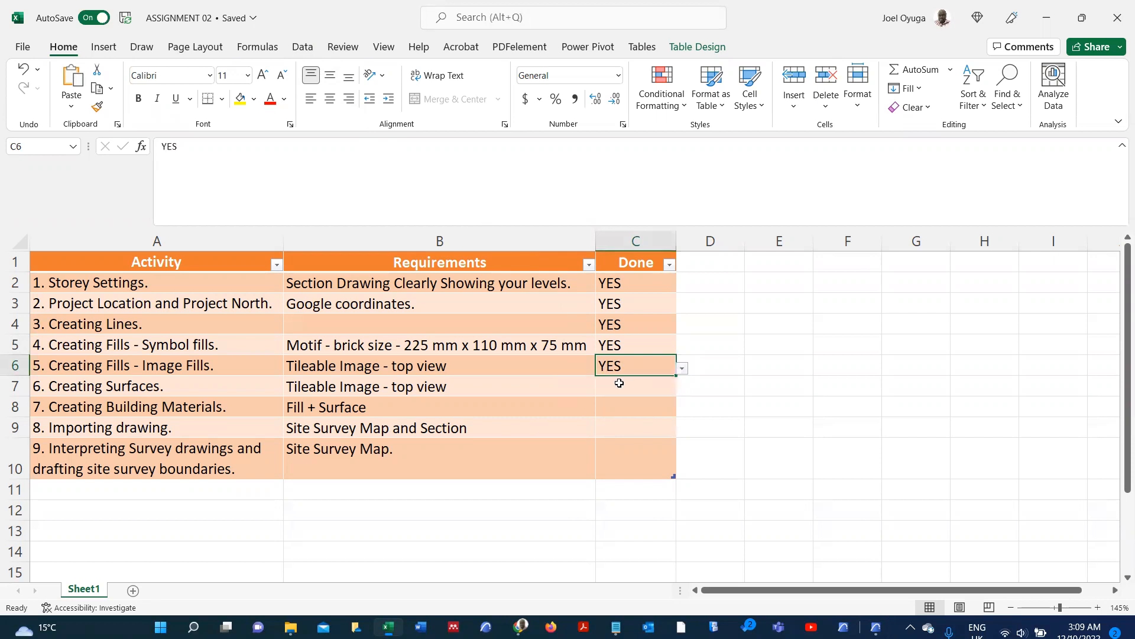
left_click(336, 391)
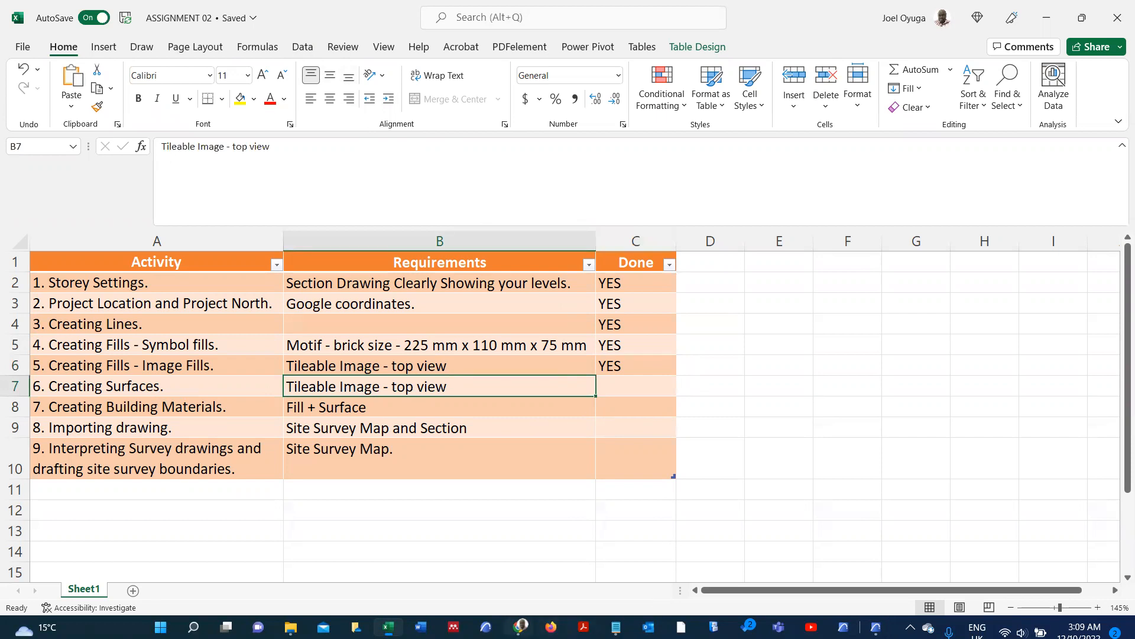
- Switch back to ARCHICAD and create a new surface named KENYA BRICK WALL as a duplicate of Paint - Golden Beige
left_click(876, 627)
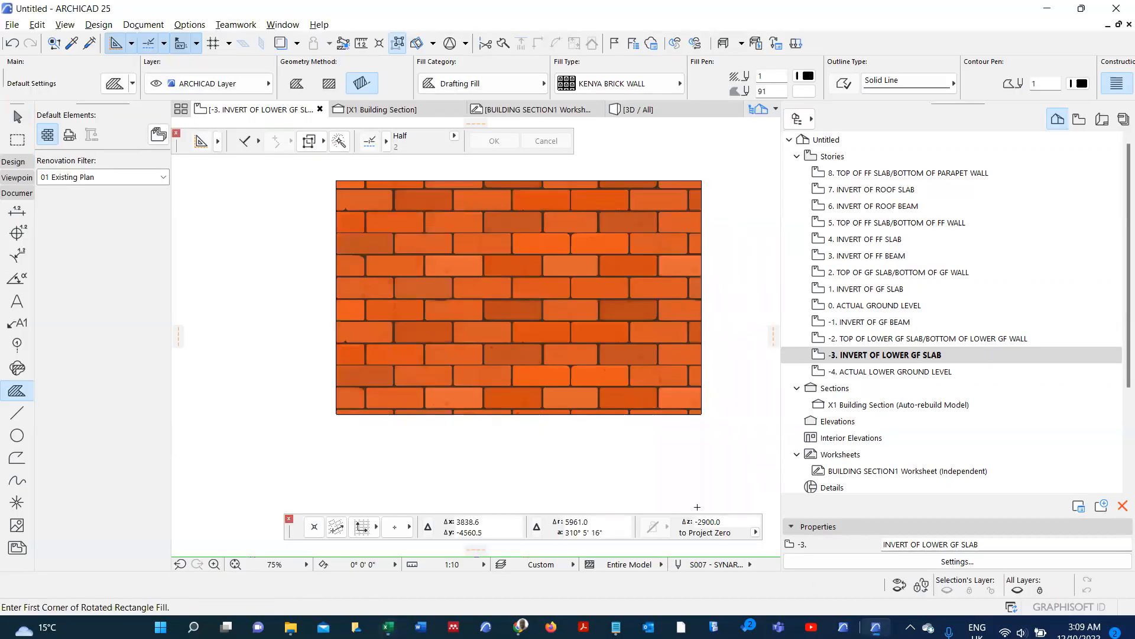
left_click(190, 24)
mouse_move(195, 44)
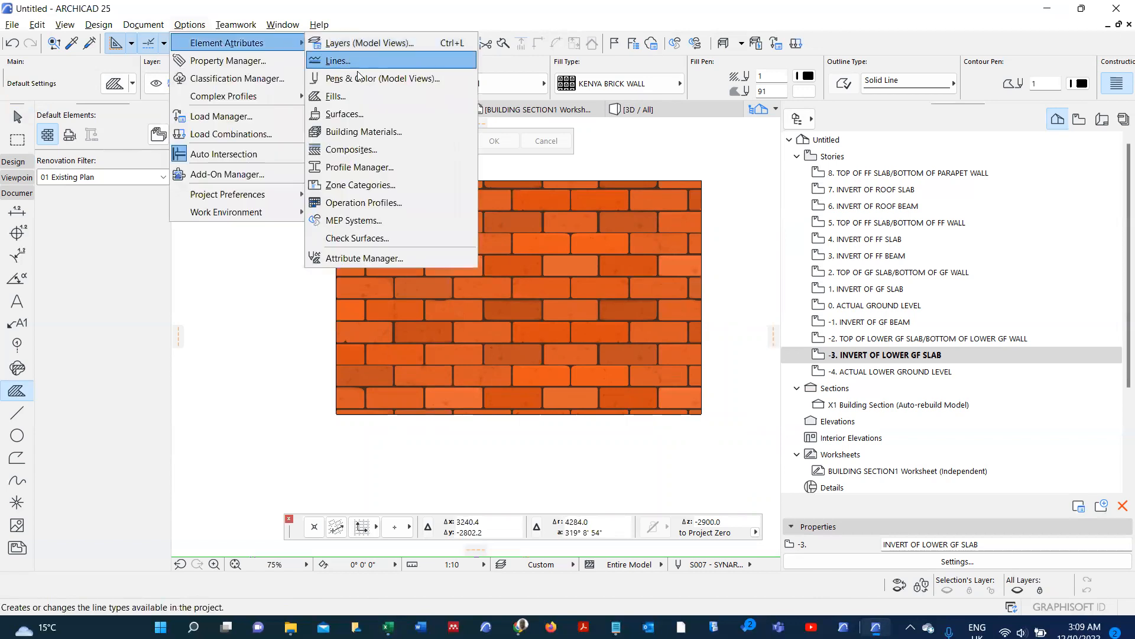
left_click(367, 114)
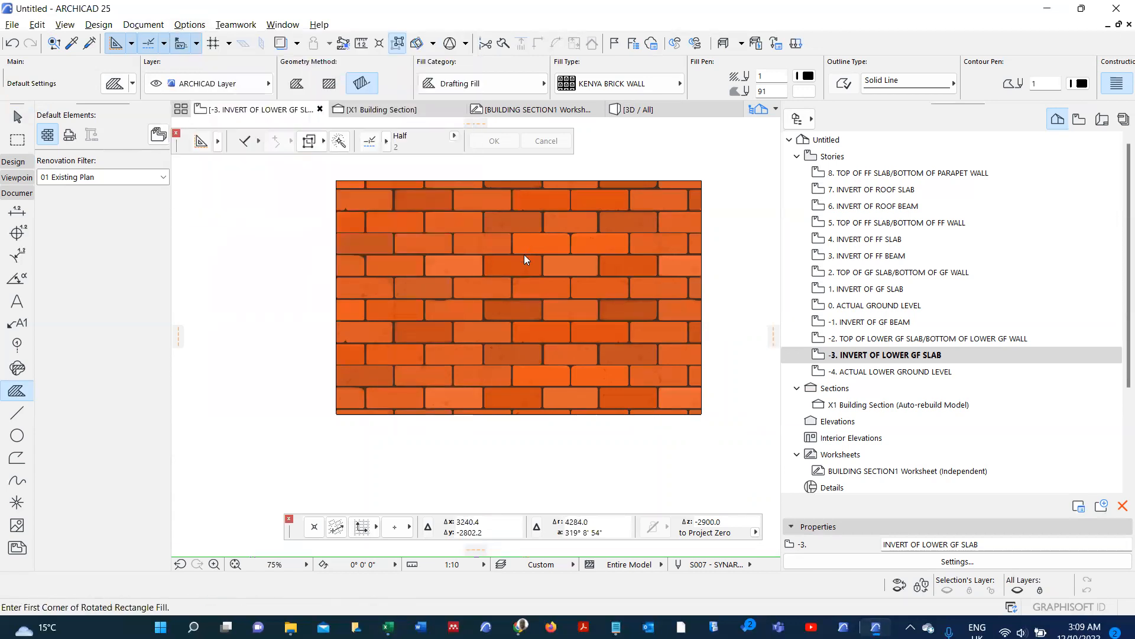
left_click(509, 126)
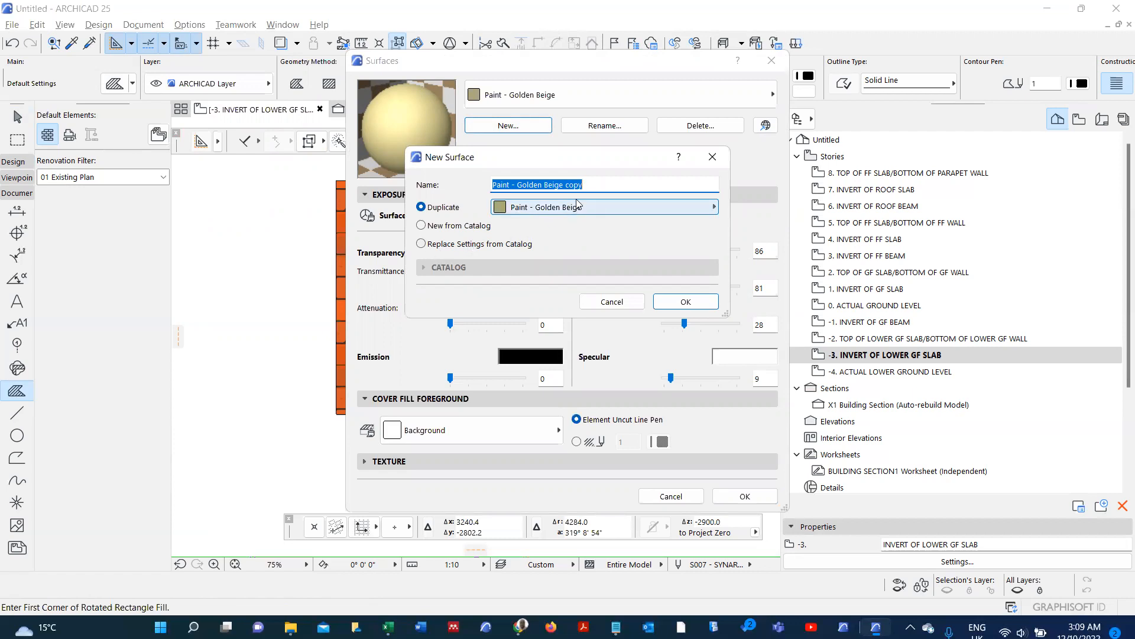
type("KENYA BRICK WALL")
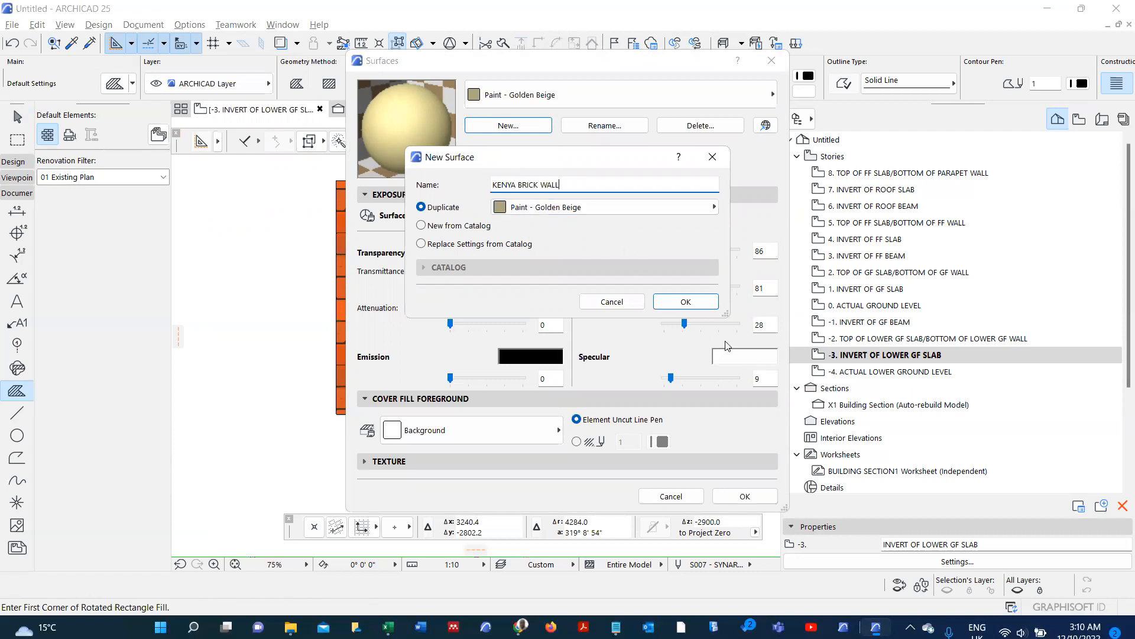
left_click(685, 302)
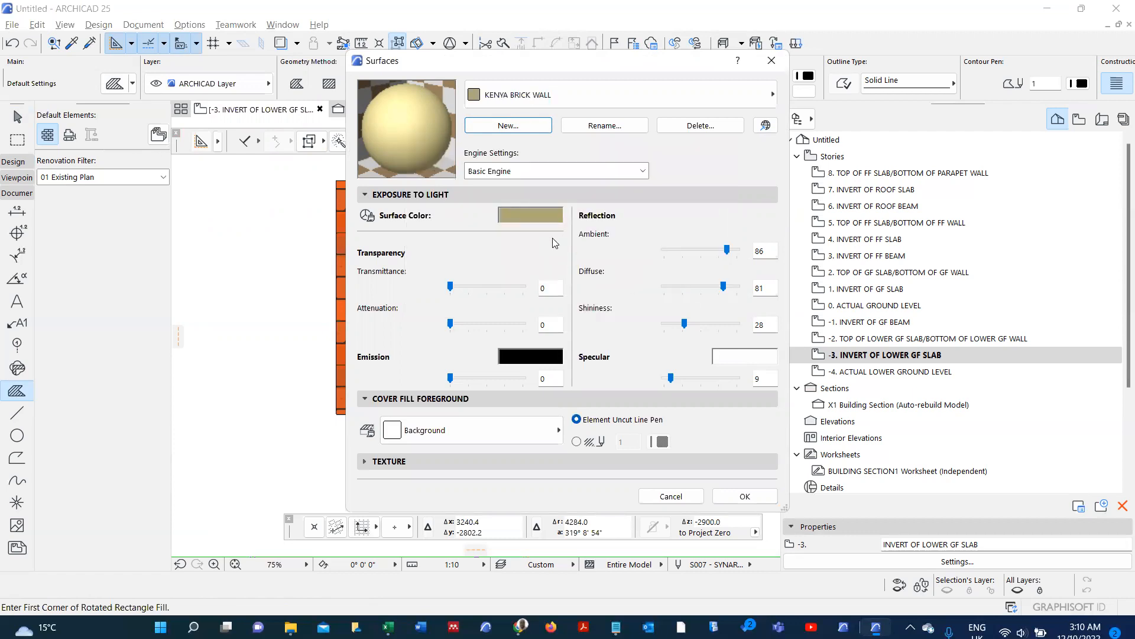
- Load IMAGE FILL - BRICK.png from the Embedded Library as the KENYA BRICK WALL surface's texture
left_click(370, 461)
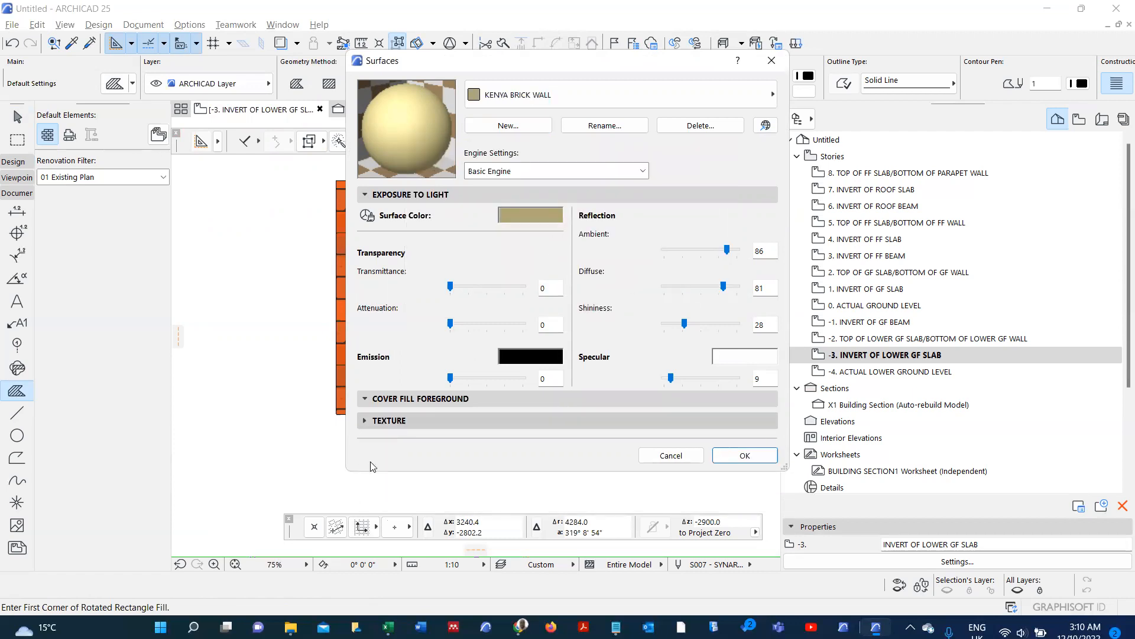
left_click(734, 257)
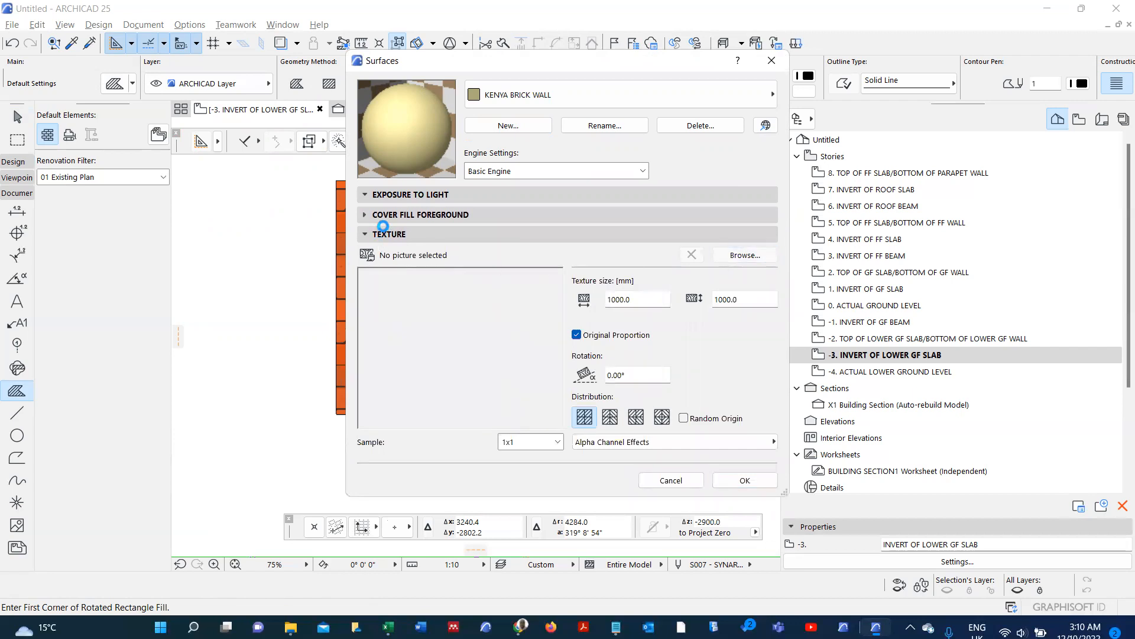
left_click(473, 235)
left_click(471, 204)
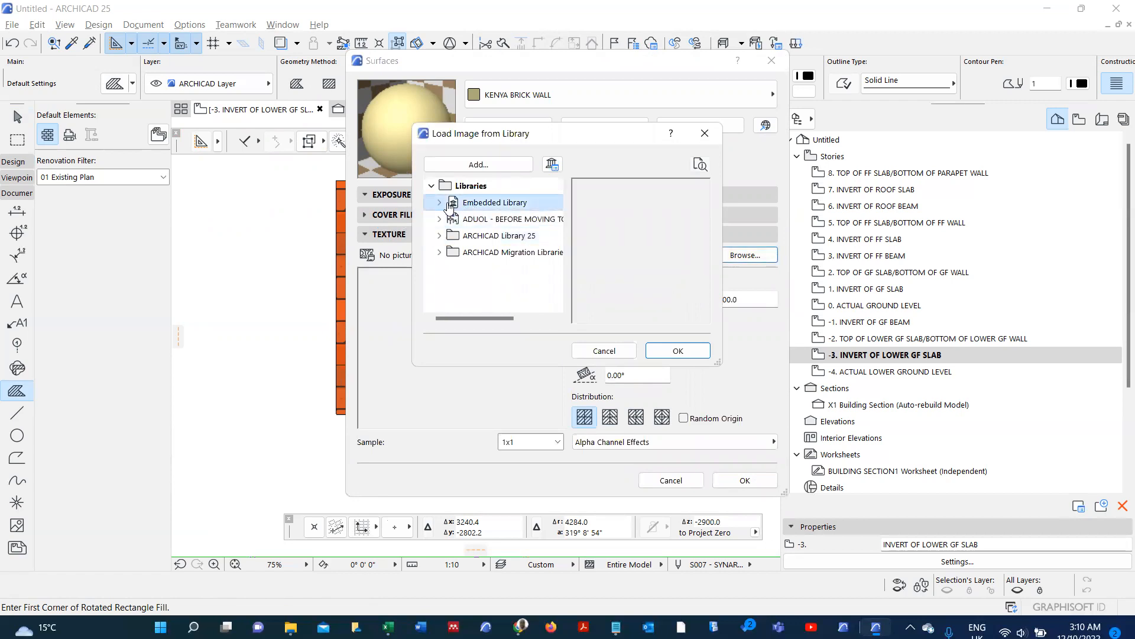
left_click(440, 202)
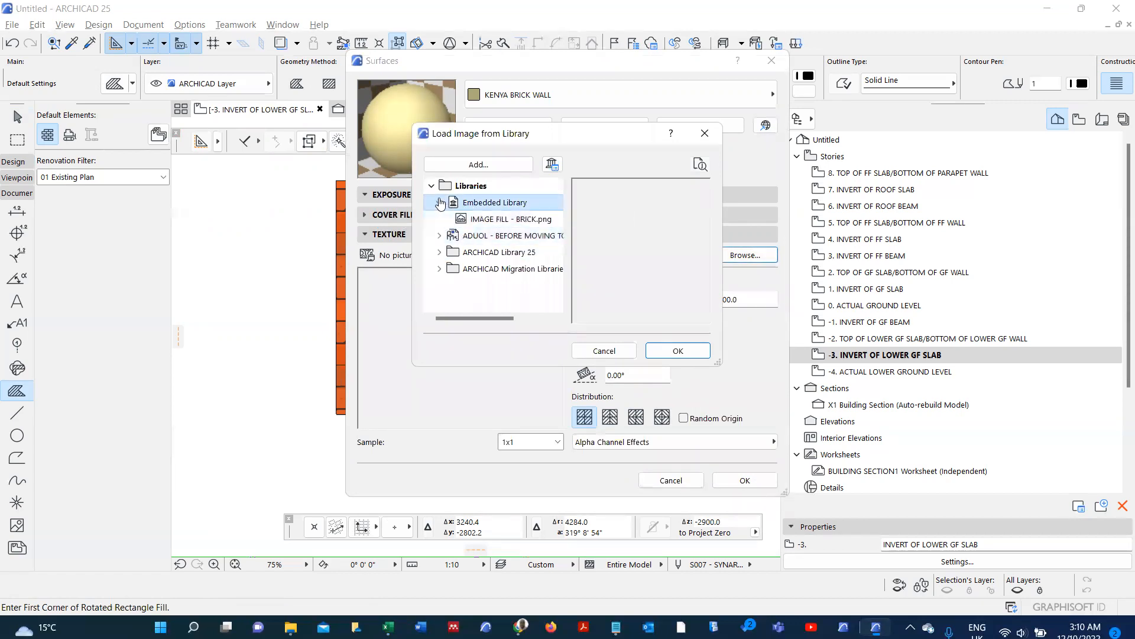
left_click(548, 224)
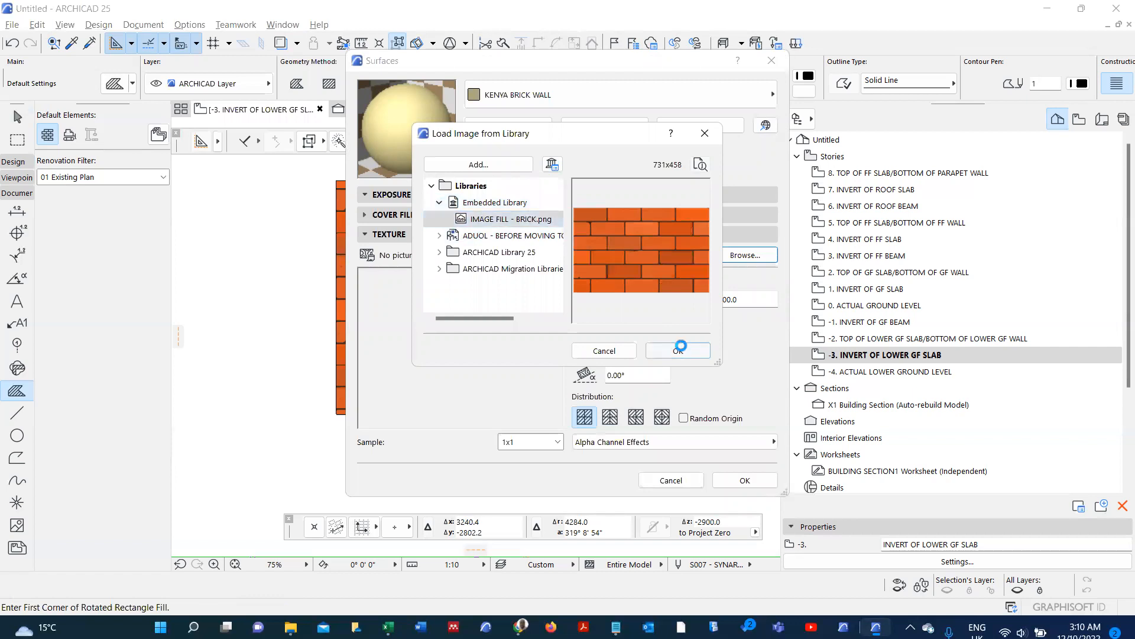
left_click(678, 351)
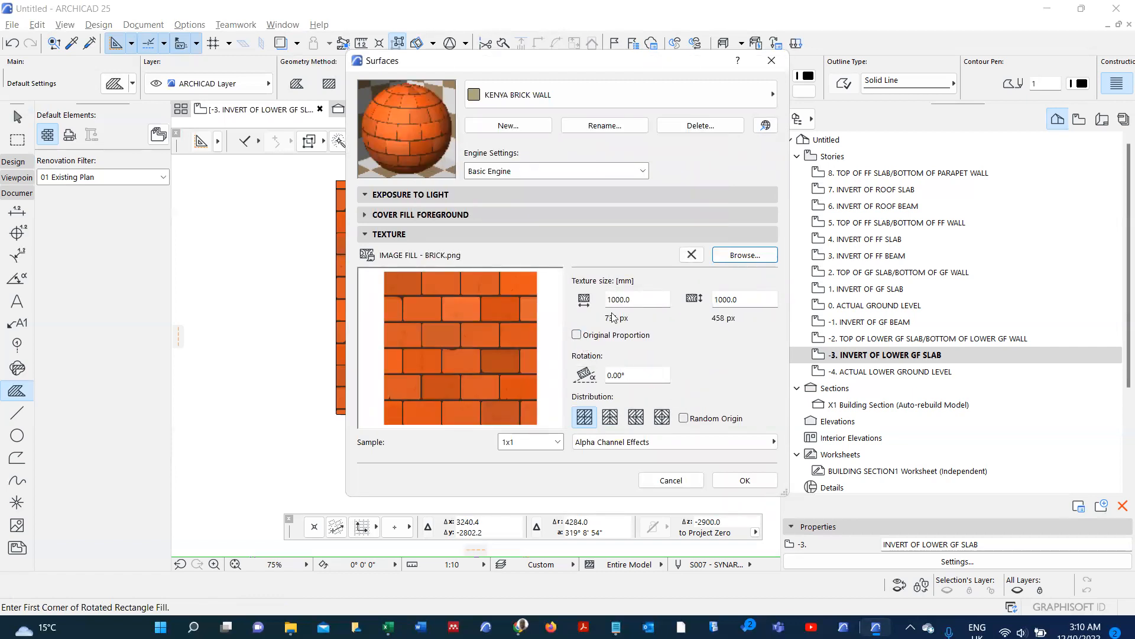
- Set the surface's texture size to 960 by 540 mm and its distribution to horizontal mirroring
left_click(638, 302)
type("96")
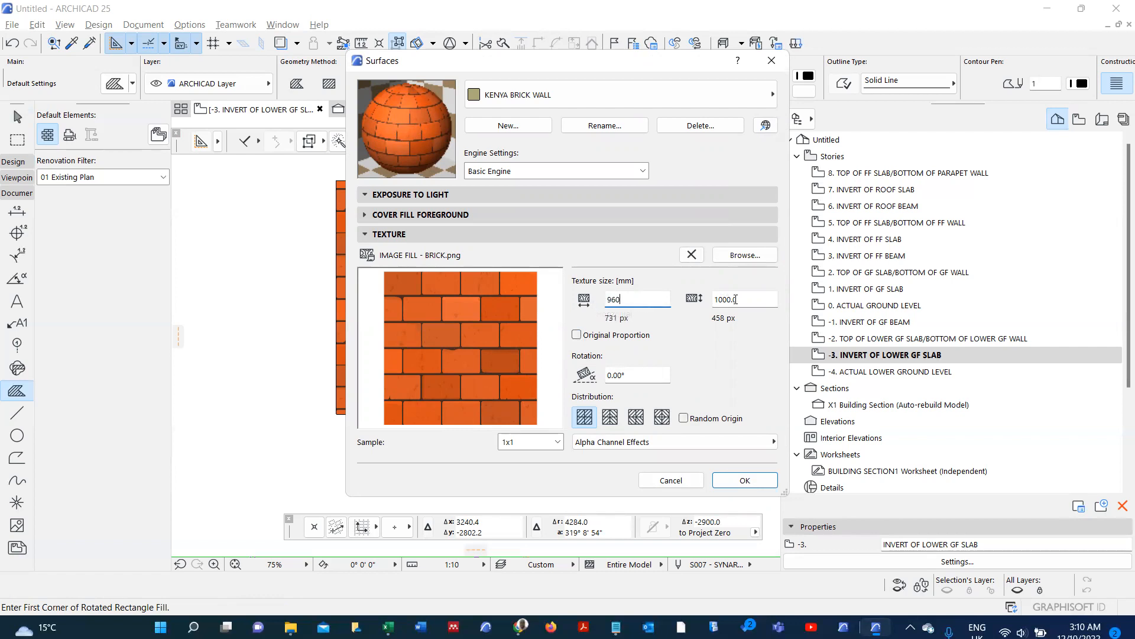
key("Tab")
type("5")
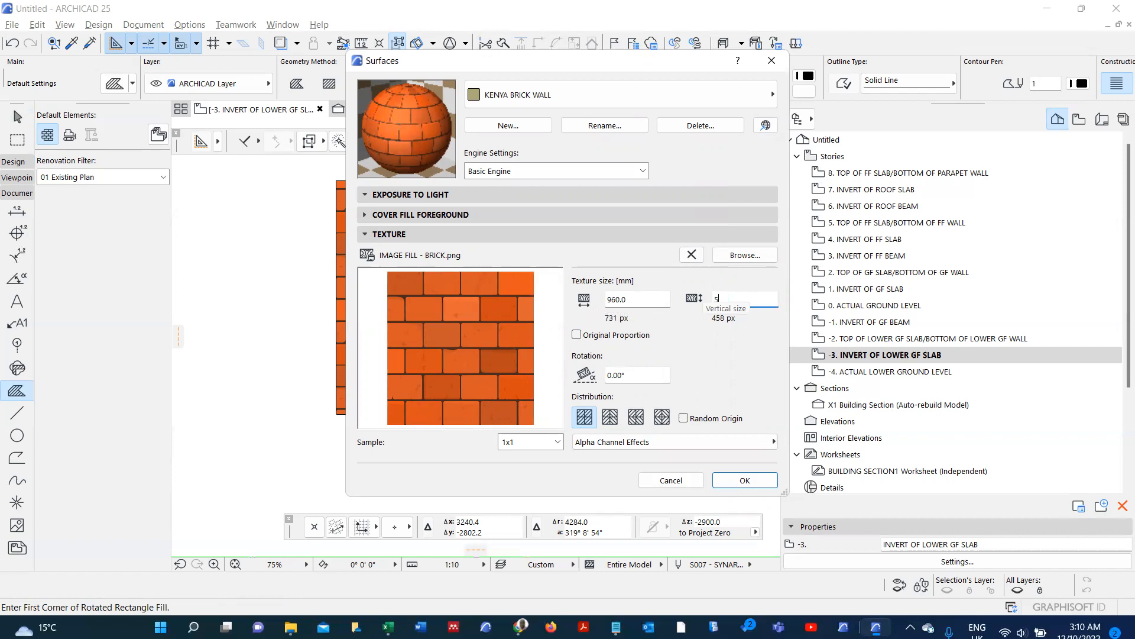
type("40.0")
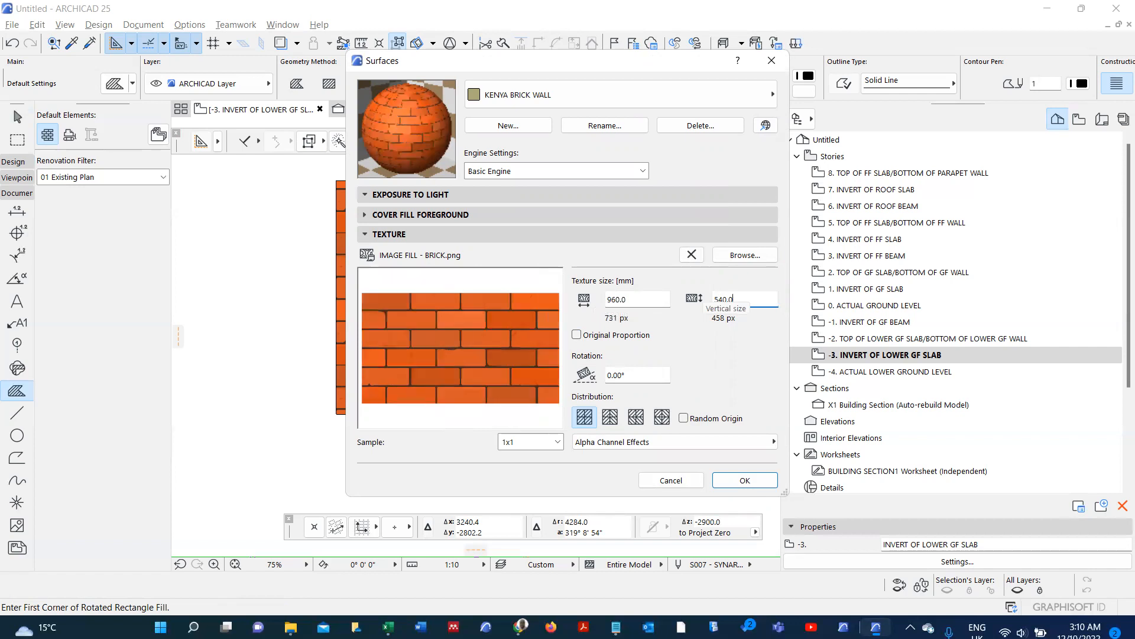
left_click(611, 418)
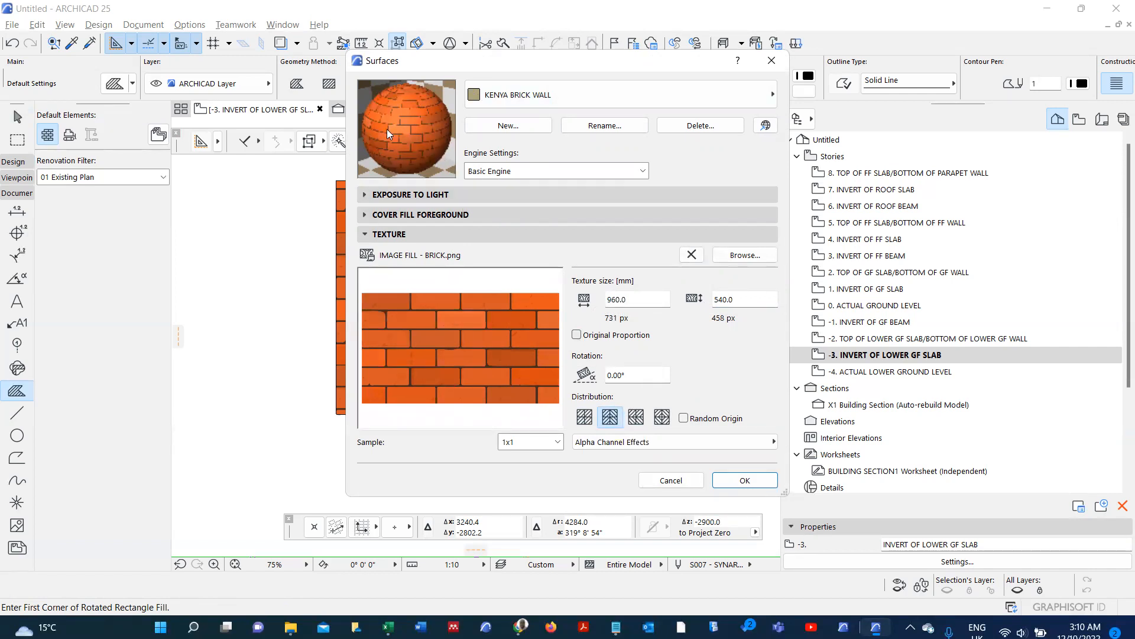
- Update the KENYA BRICK WALL surface's Cineware settings from its Basic Engine settings
left_click(542, 173)
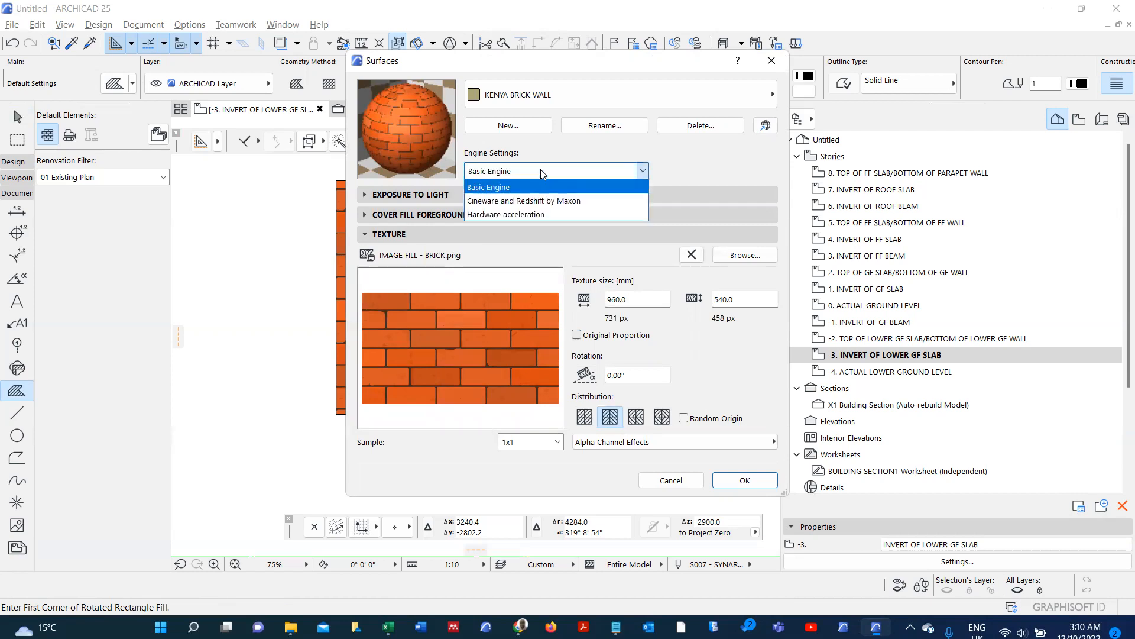
left_click(552, 201)
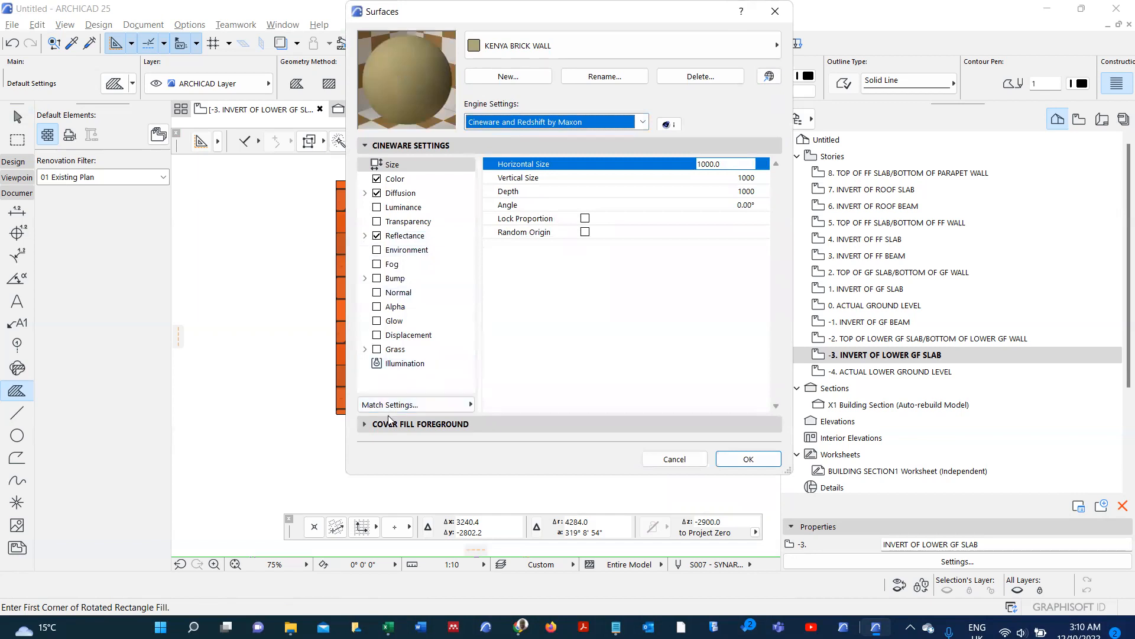
left_click(421, 407)
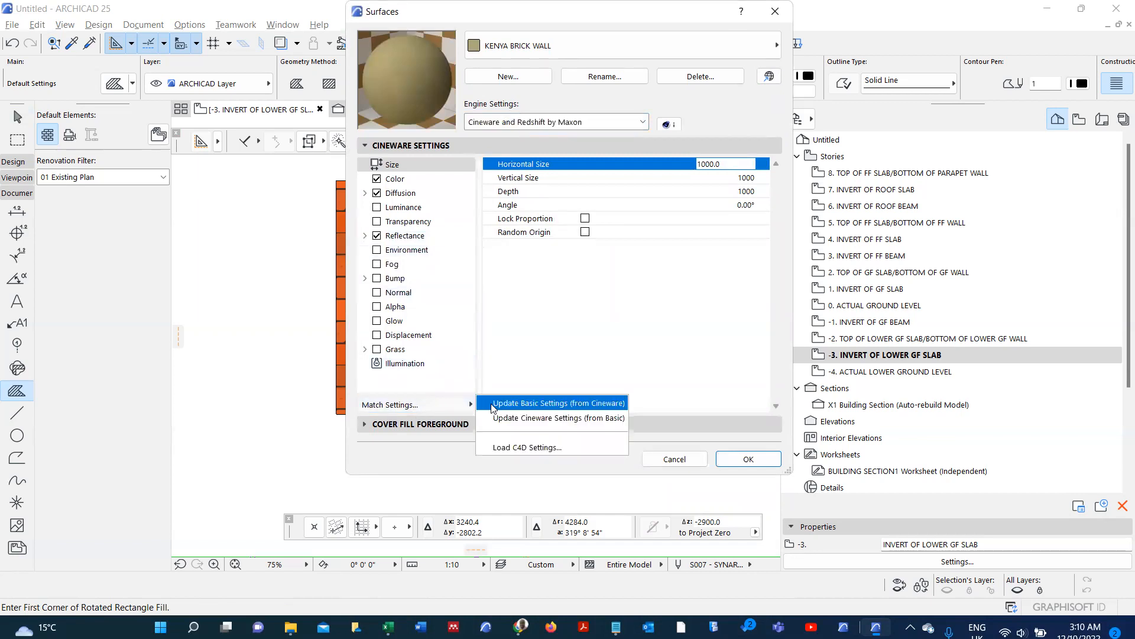
left_click(524, 418)
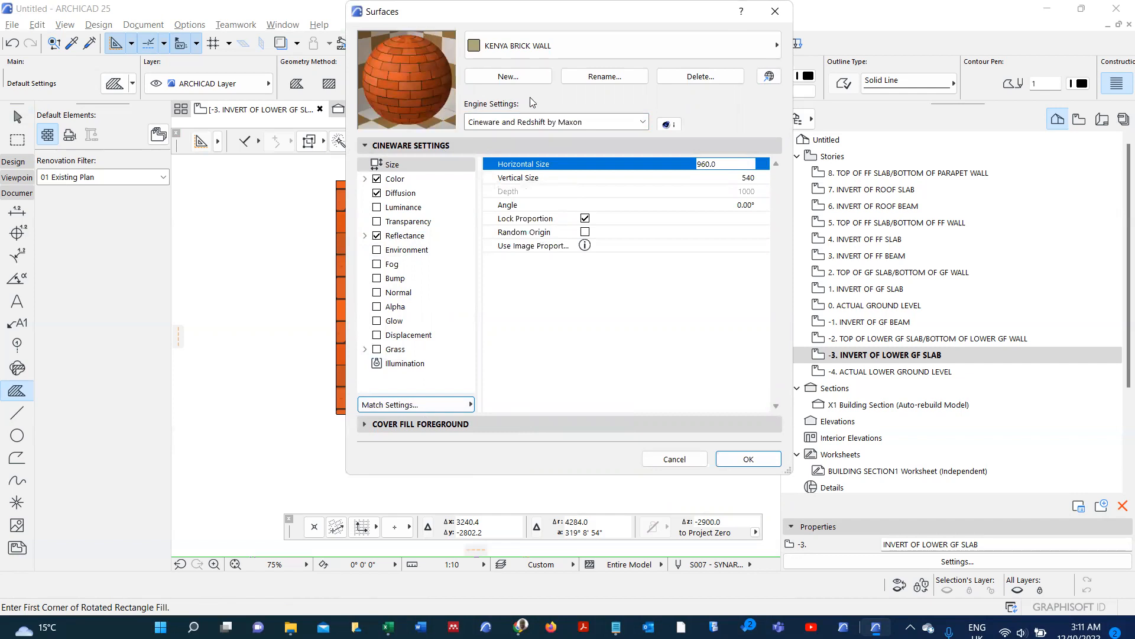
- Check the surface's preview under Hardware acceleration and Basic Engine, review its light exposure settings, and save the surface
left_click(569, 125)
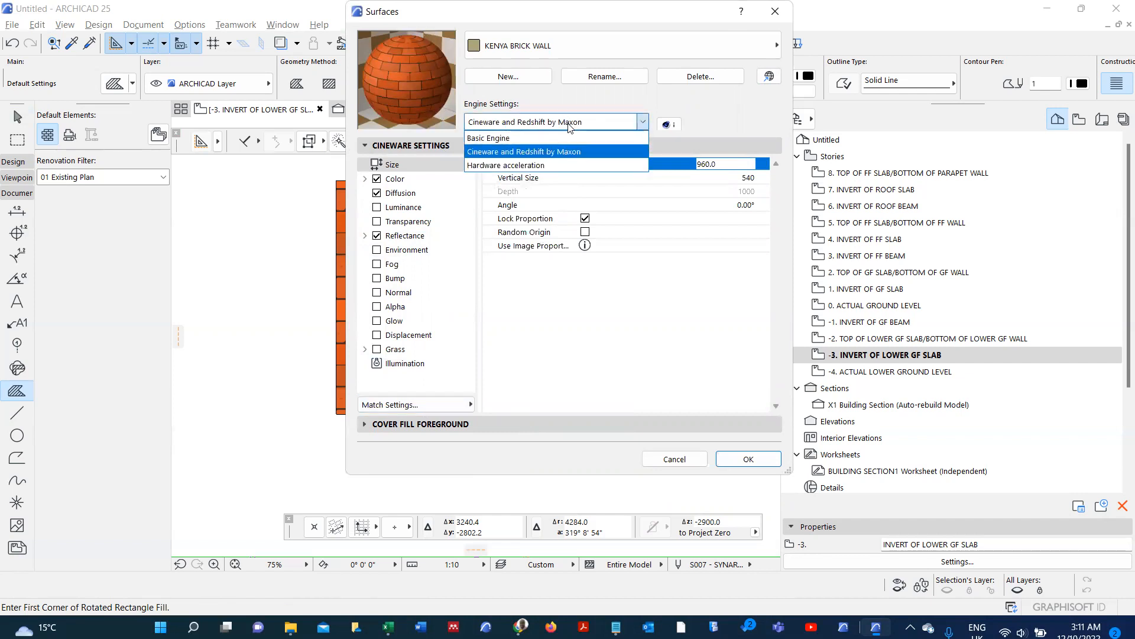
left_click(575, 164)
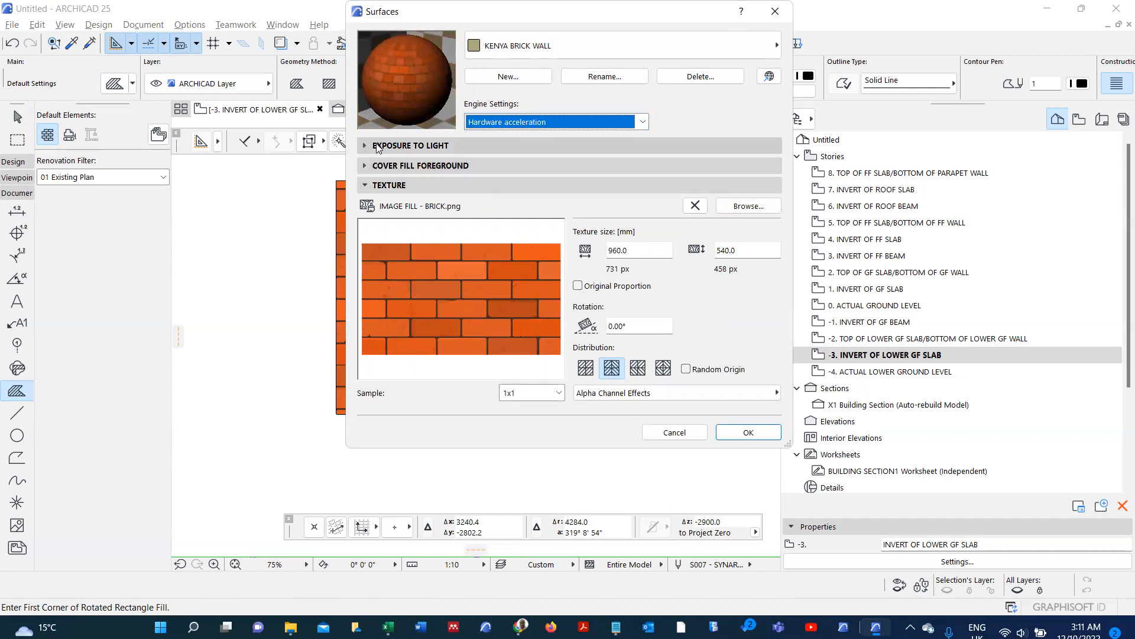
left_click(506, 122)
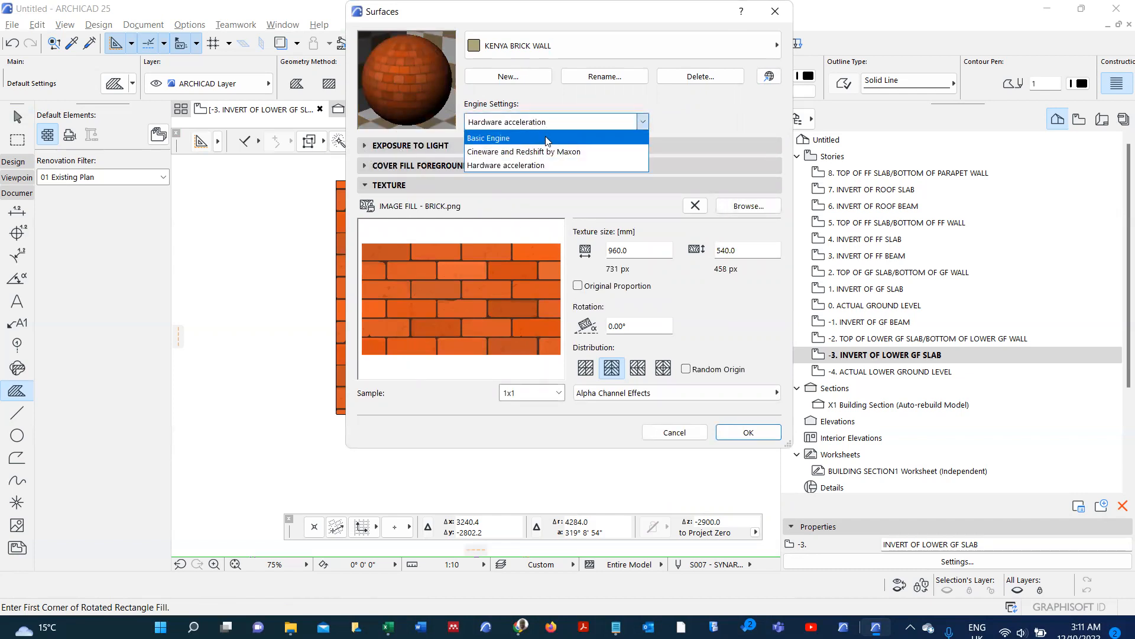
left_click(548, 144)
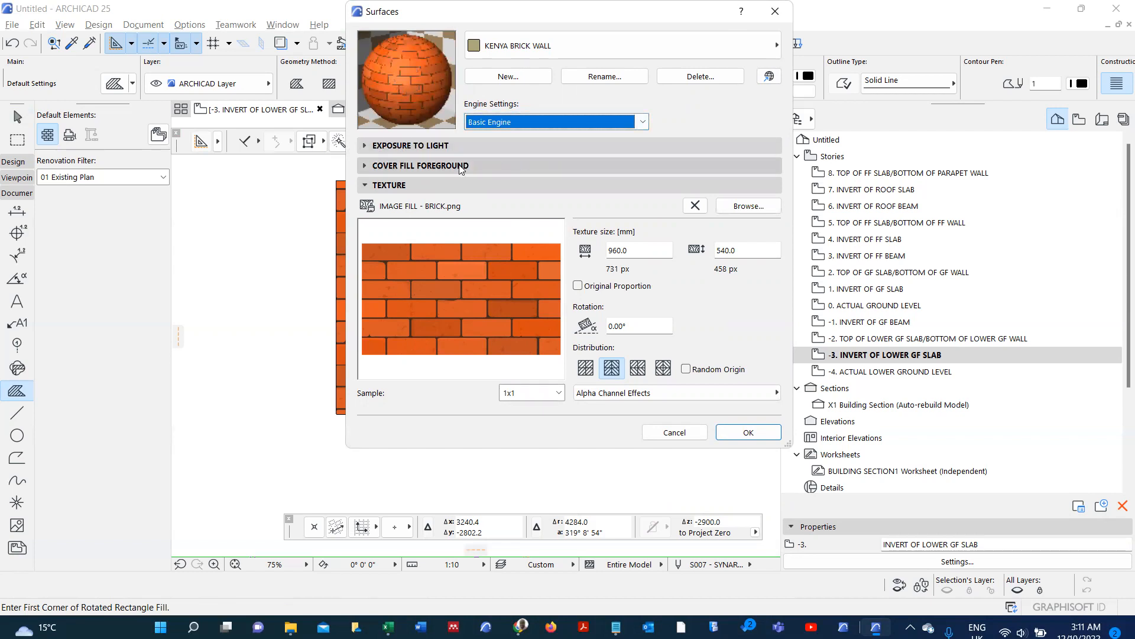
left_click(364, 146)
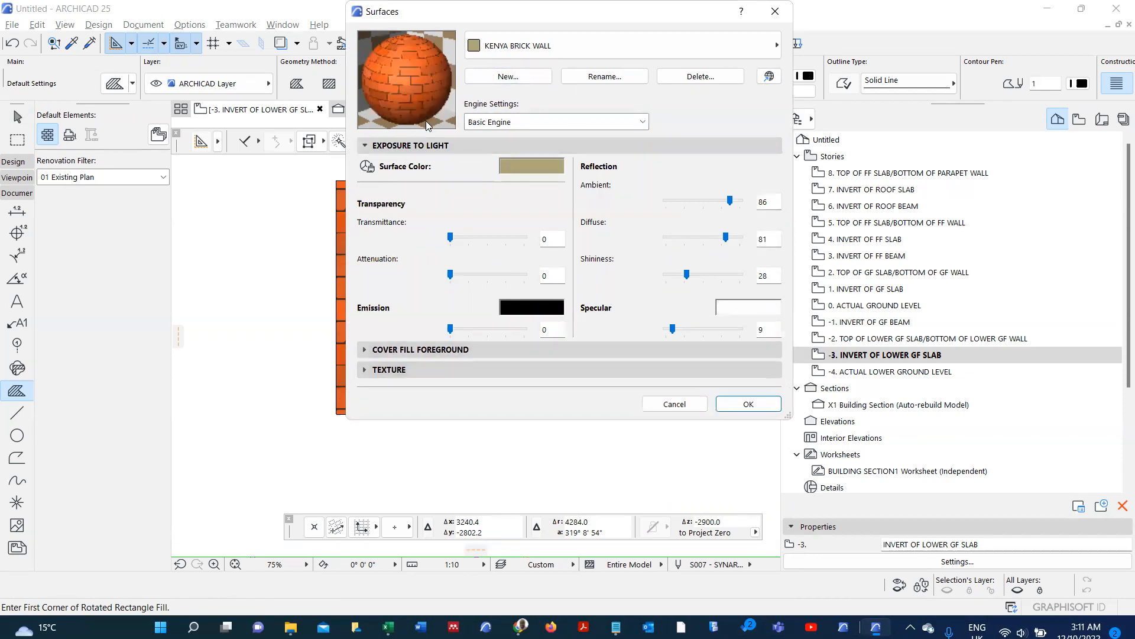
left_click(749, 404)
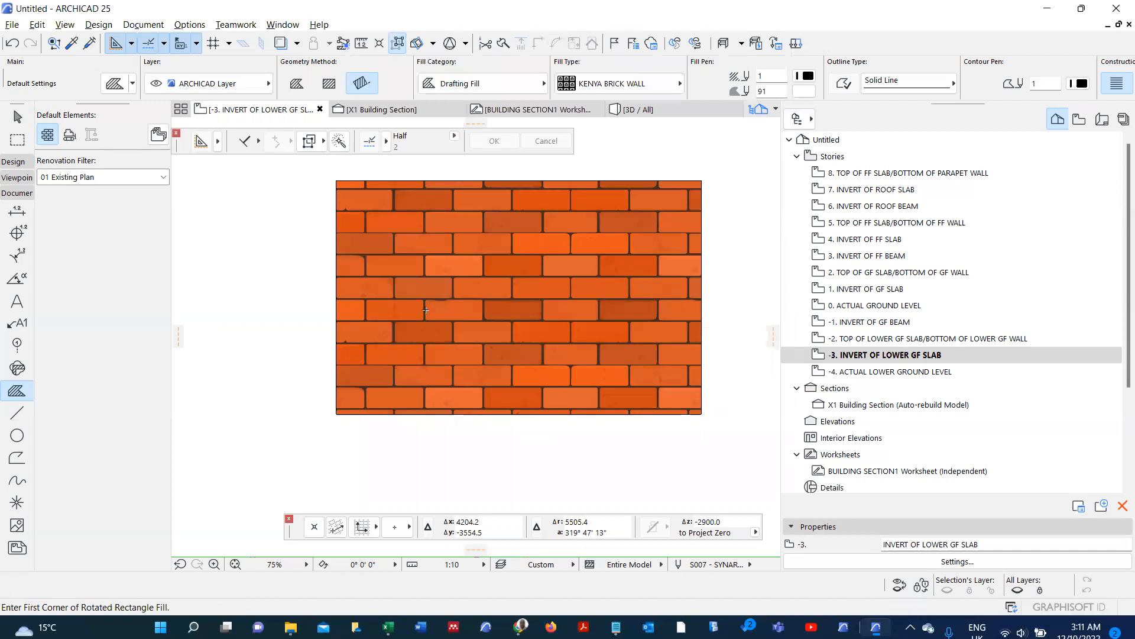
- Draw a rectangular morph below the brick image fill on the floor plan
scroll(370, 267, "down", 3)
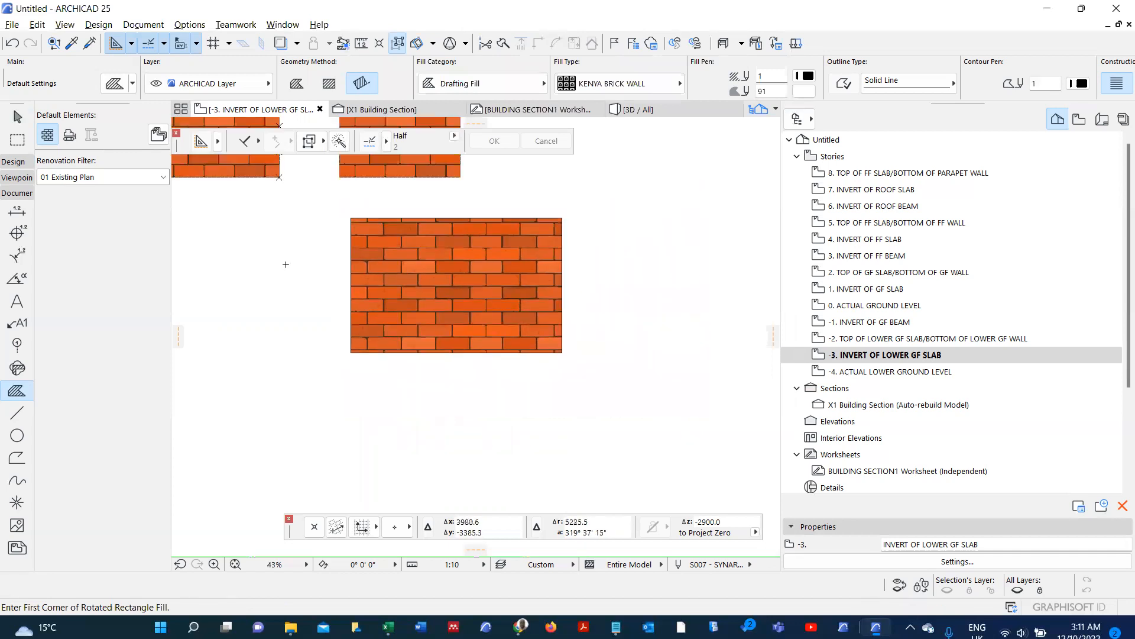
left_click(12, 161)
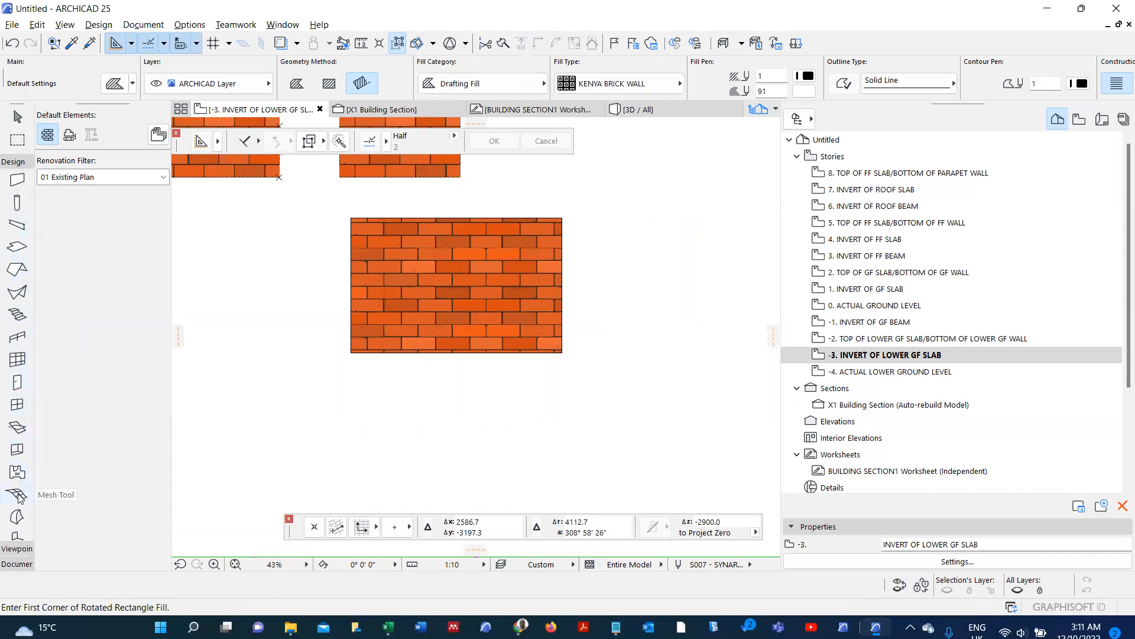
left_click(17, 517)
left_click(336, 389)
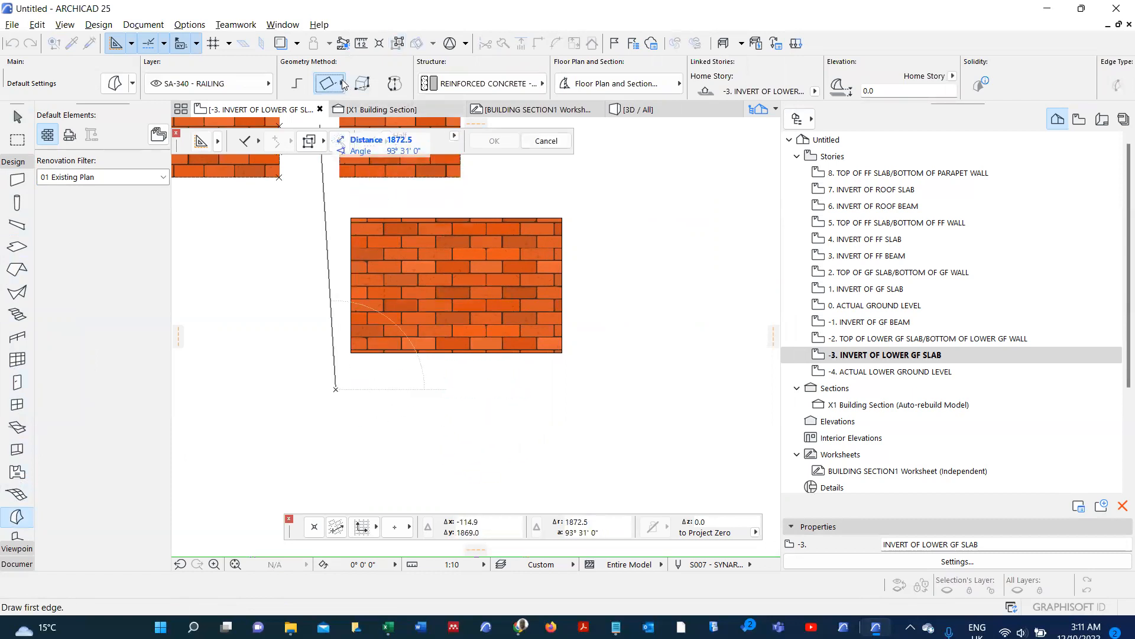
left_click(343, 82)
left_click(352, 70)
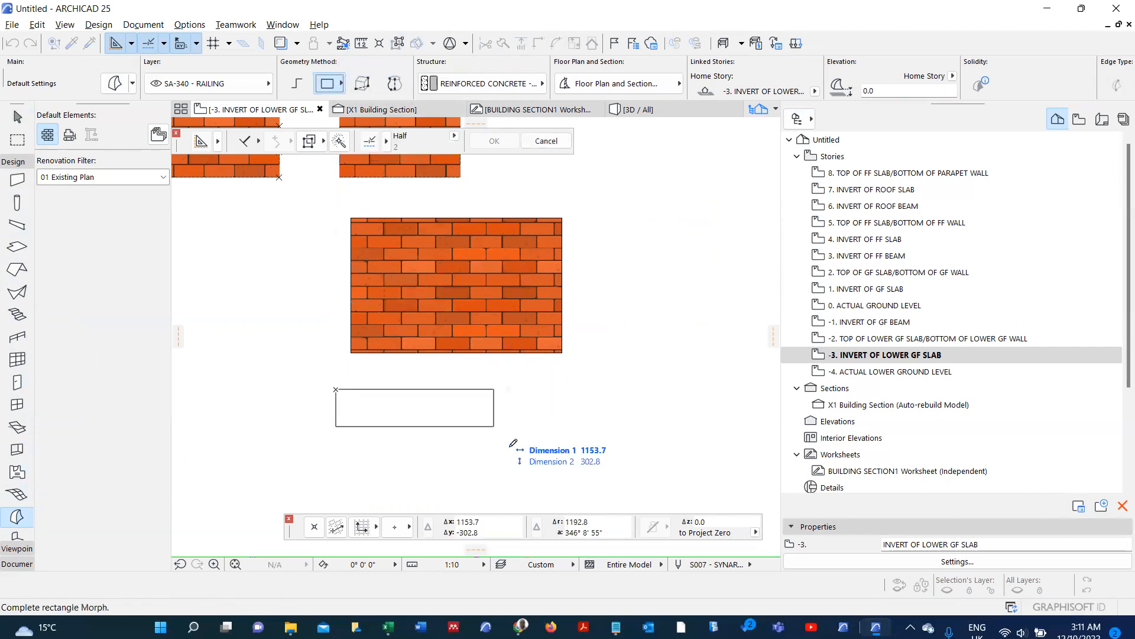
left_click(522, 482)
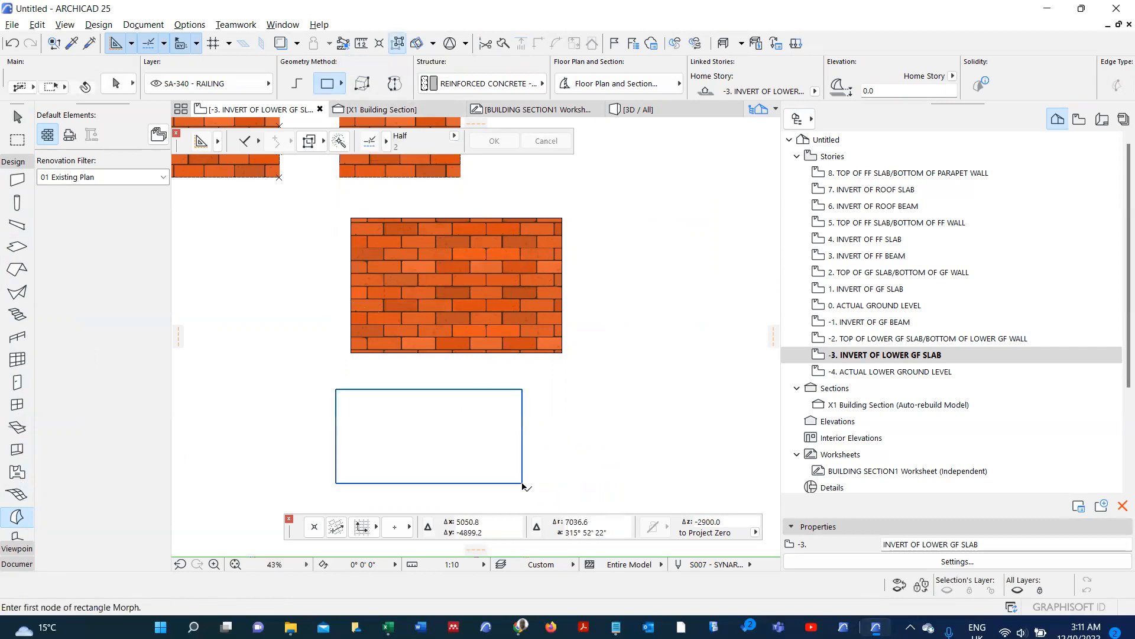
- Override the rectangular morph's surface with KENYA BRICK WALL
key("ctrl+t")
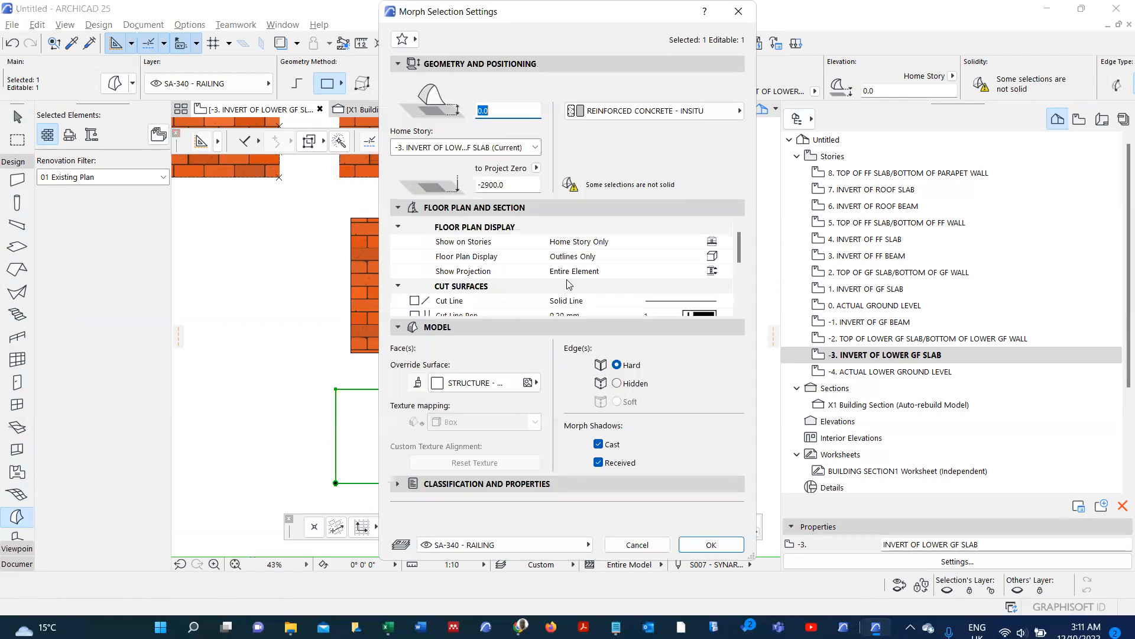
left_click(652, 113)
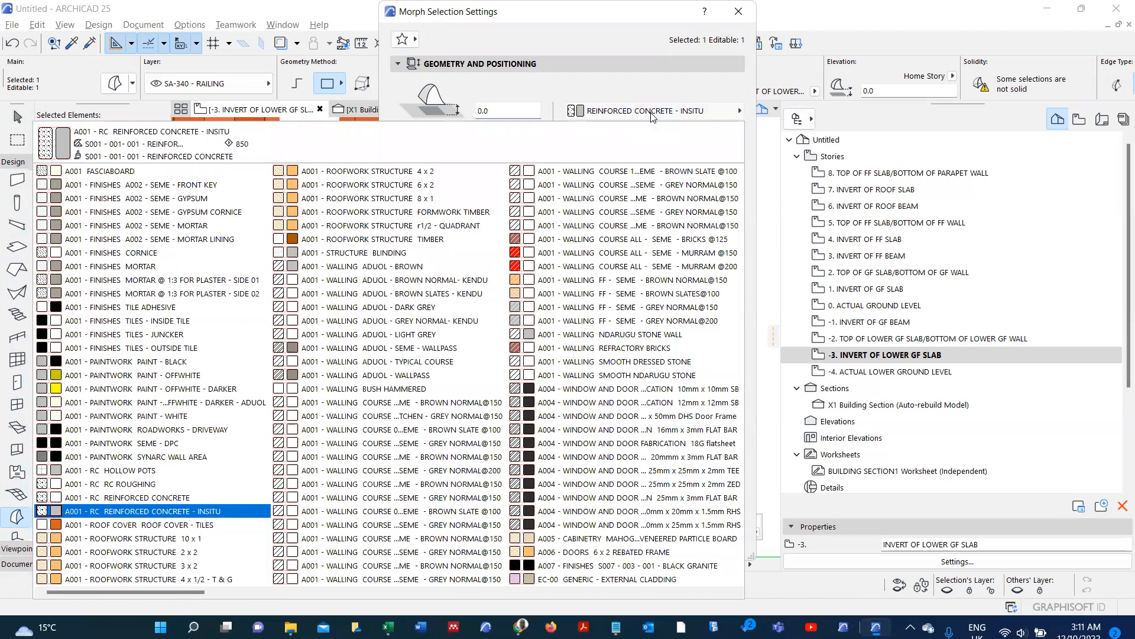
left_click(651, 113)
left_click(651, 113)
key("Escape")
left_click(418, 384)
left_click(418, 384)
left_click(467, 383)
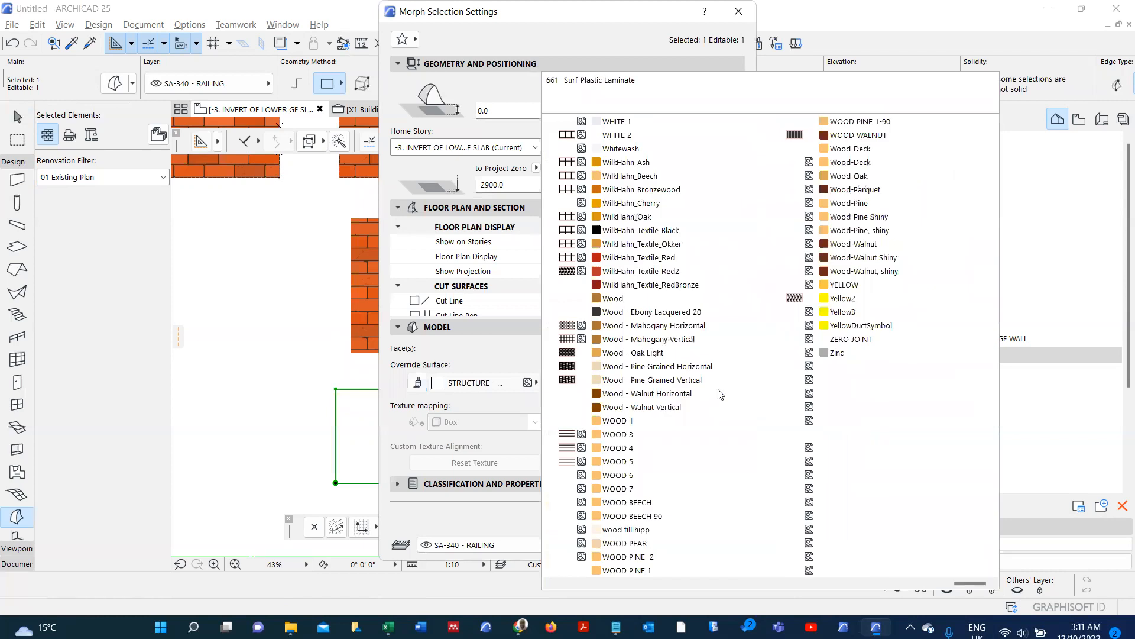
scroll(721, 394, "up", 5)
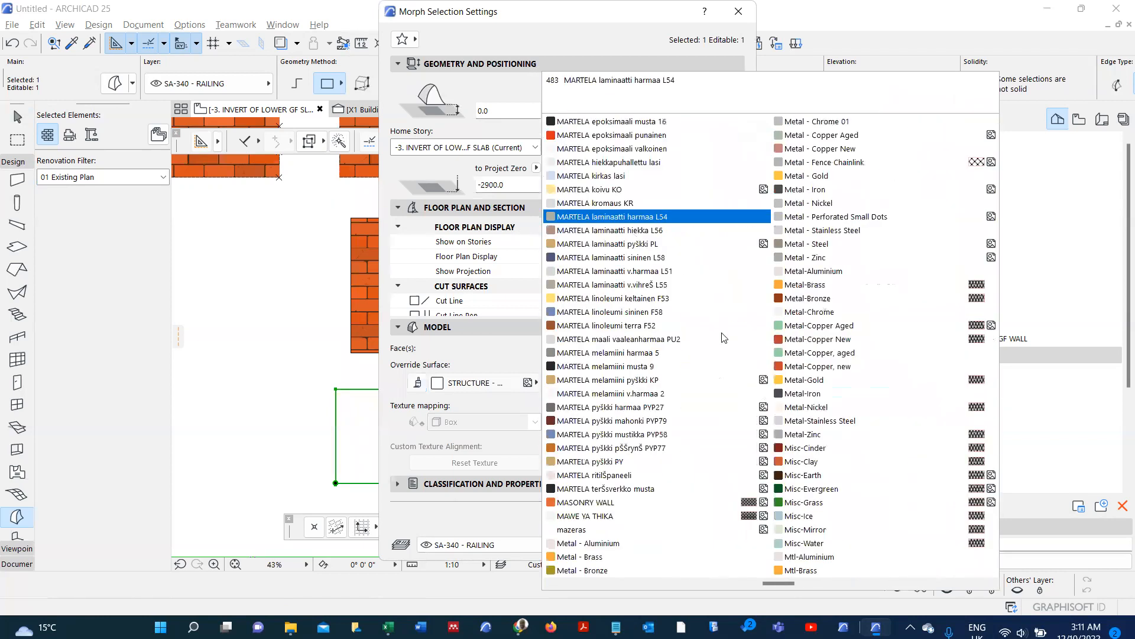
scroll(653, 435, "up", 3)
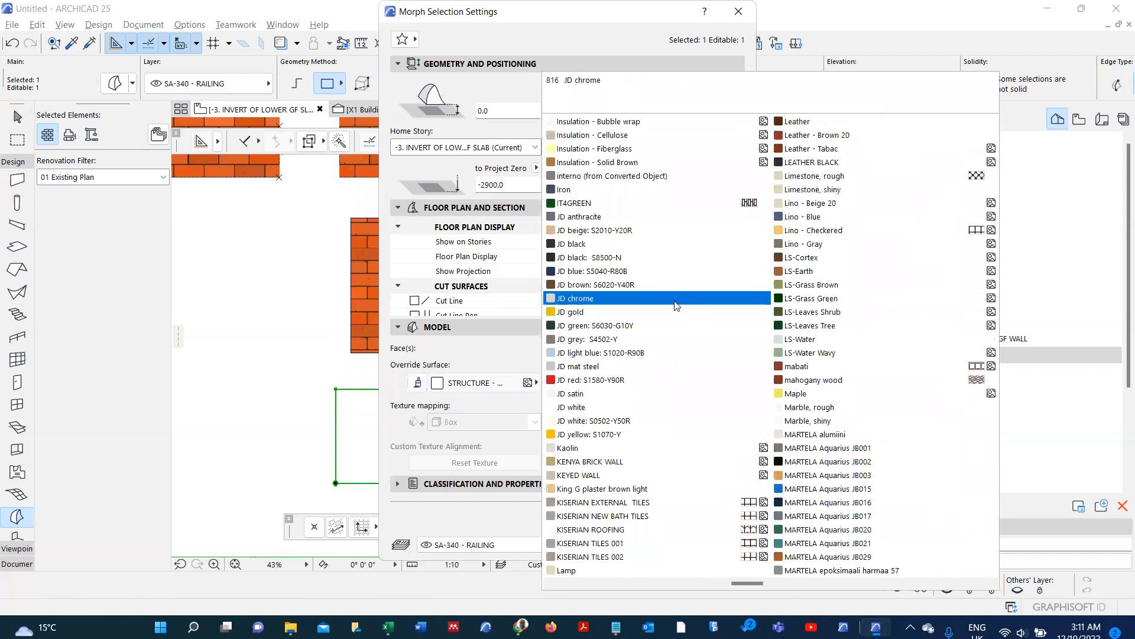
left_click(638, 464)
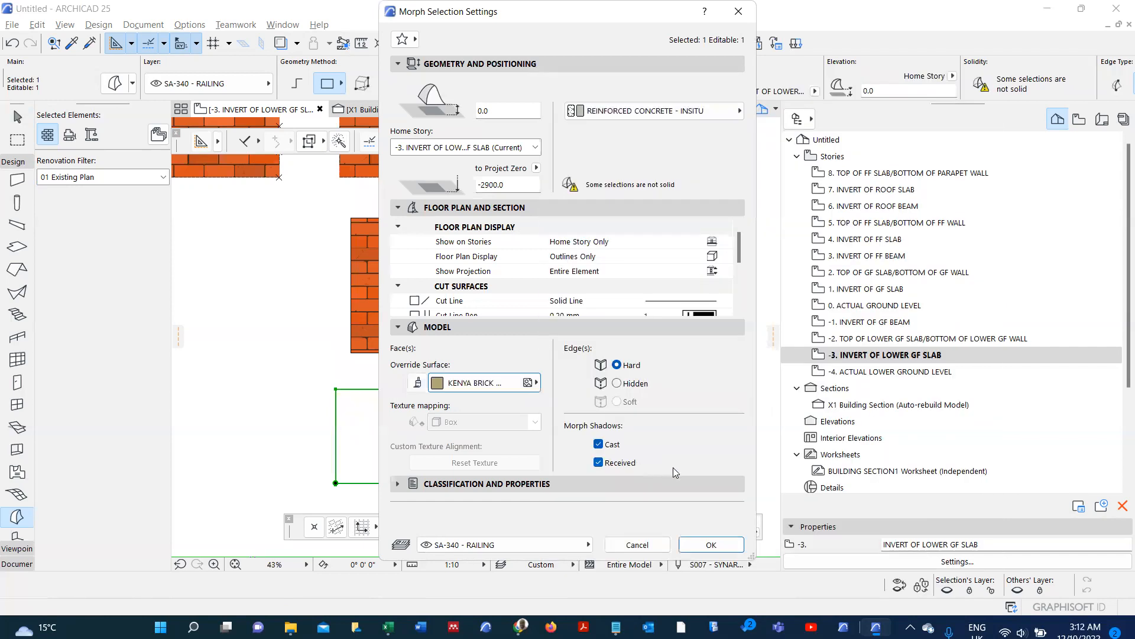
left_click(712, 545)
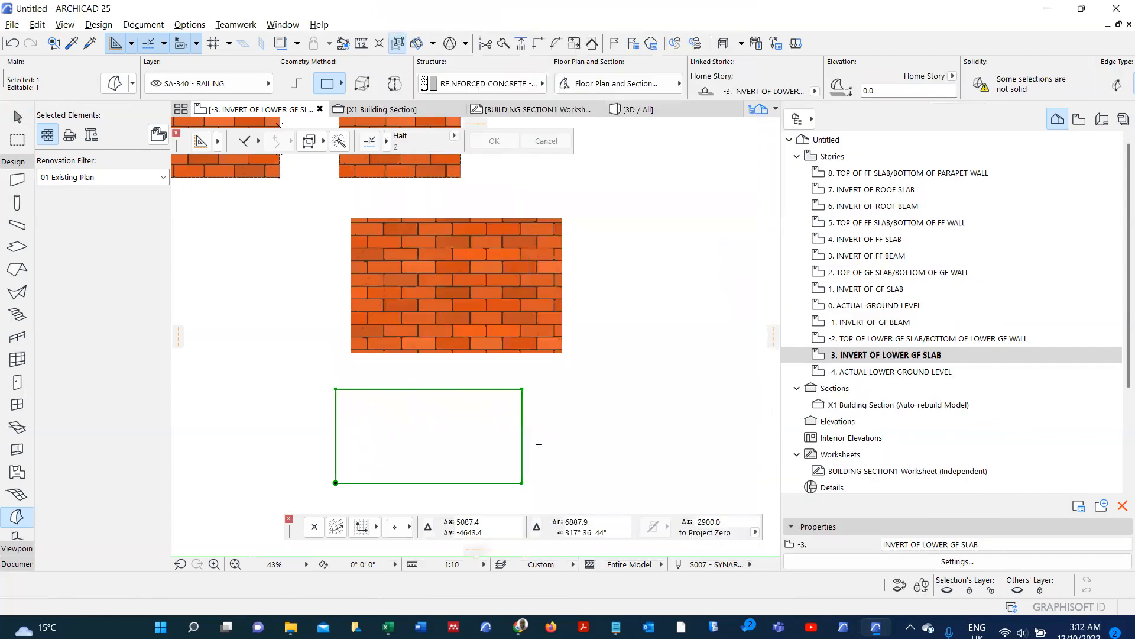
- Show the selected morph in 3D to examine its brick texture, and return to the floor plan
right_click(568, 376)
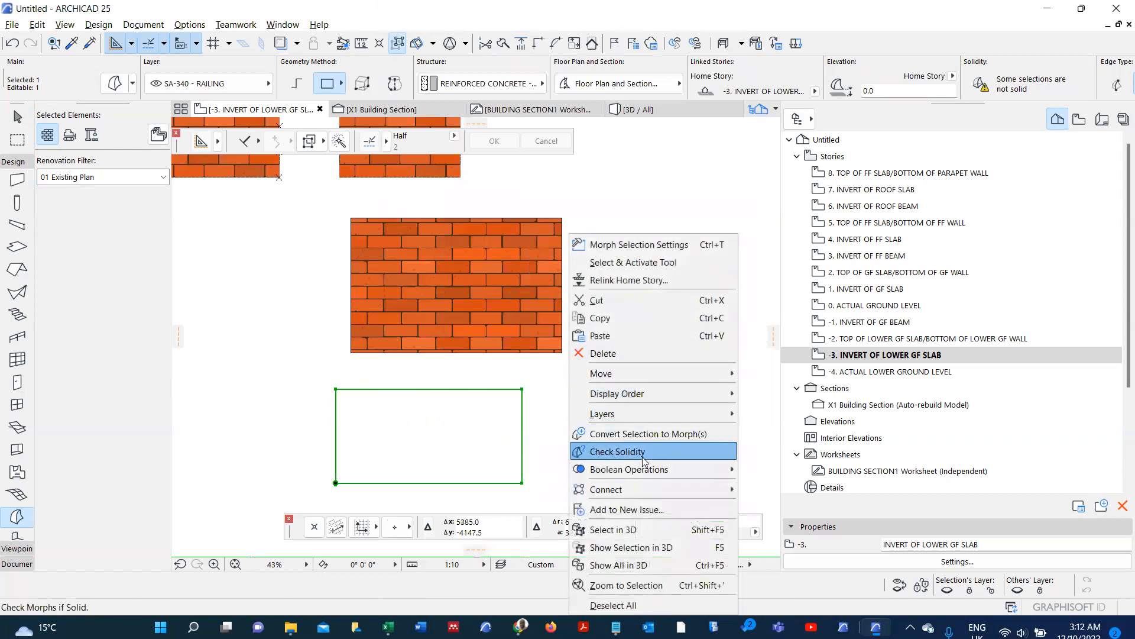
left_click(651, 547)
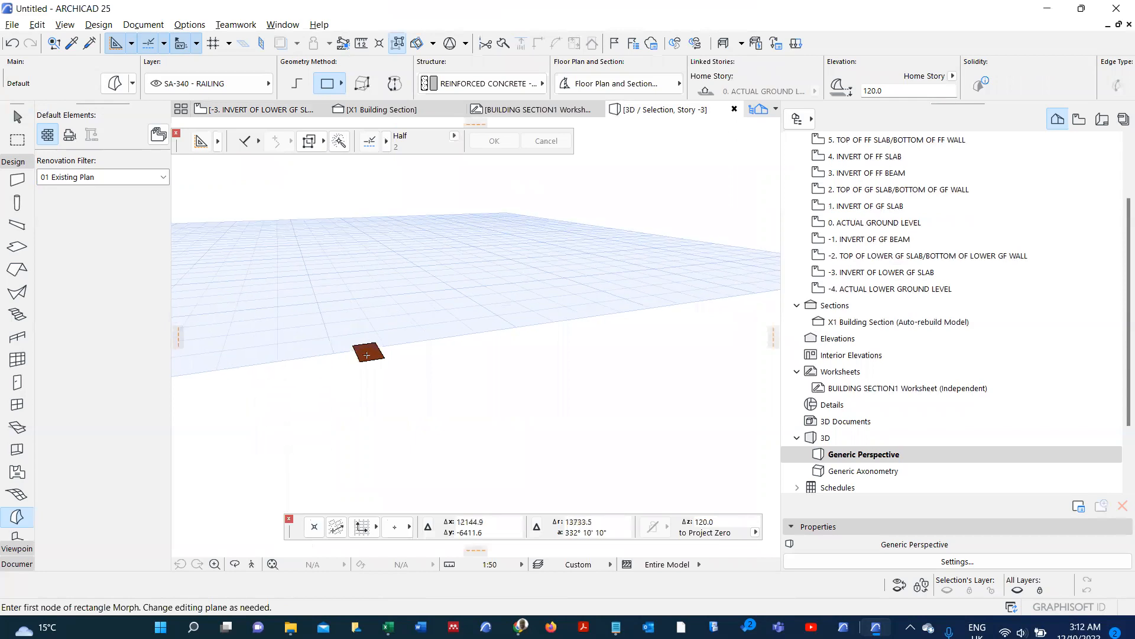
scroll(366, 355, "up", 5)
scroll(358, 361, "down", 2)
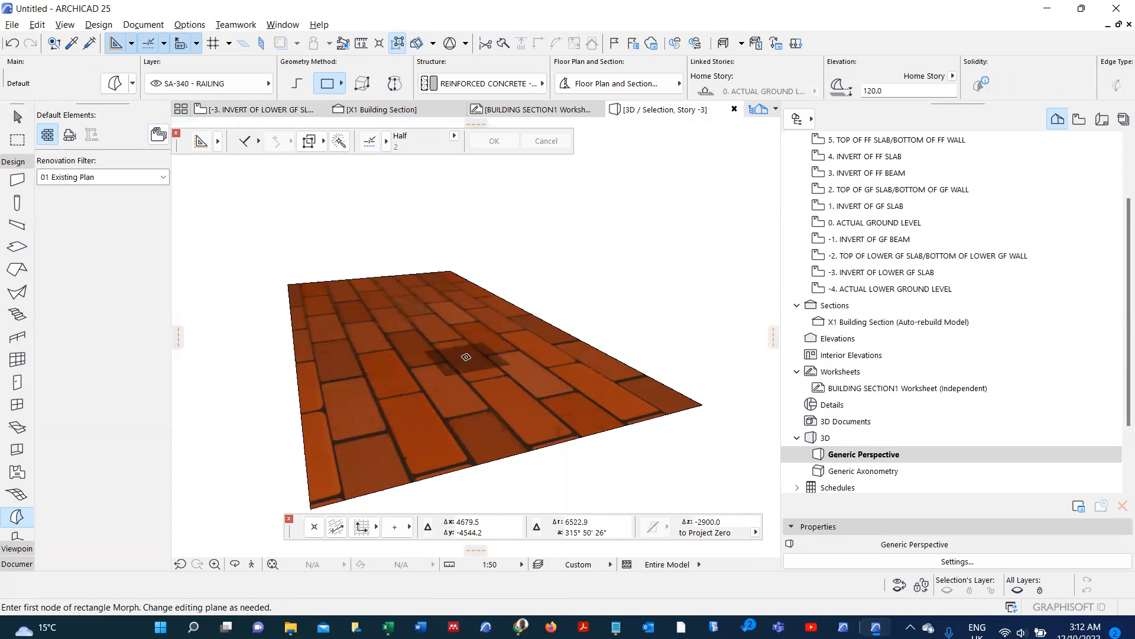
key("F2")
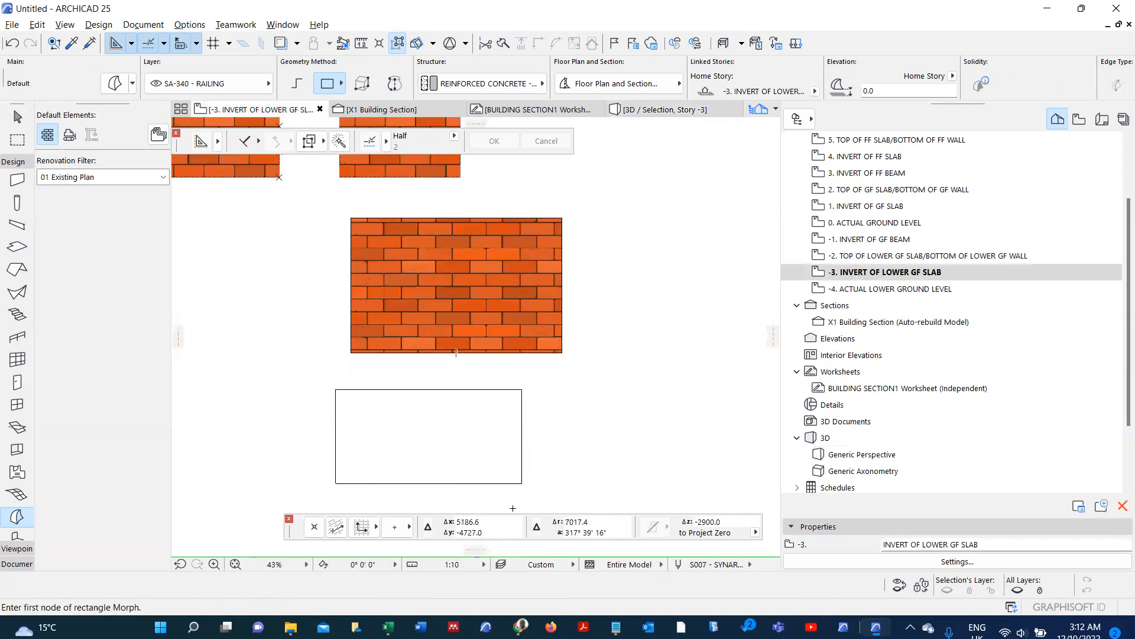
- Switch to the Excel activity checklist and mark "6. Creating Surfaces." as done with YES
left_click(388, 627)
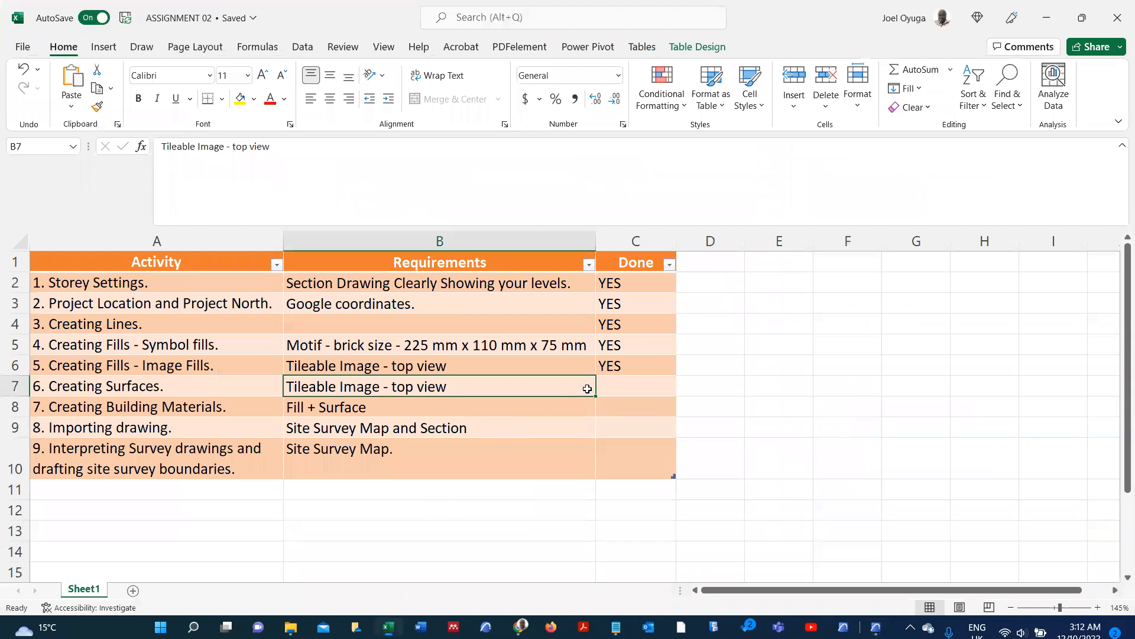
left_click(609, 385)
left_click(682, 388)
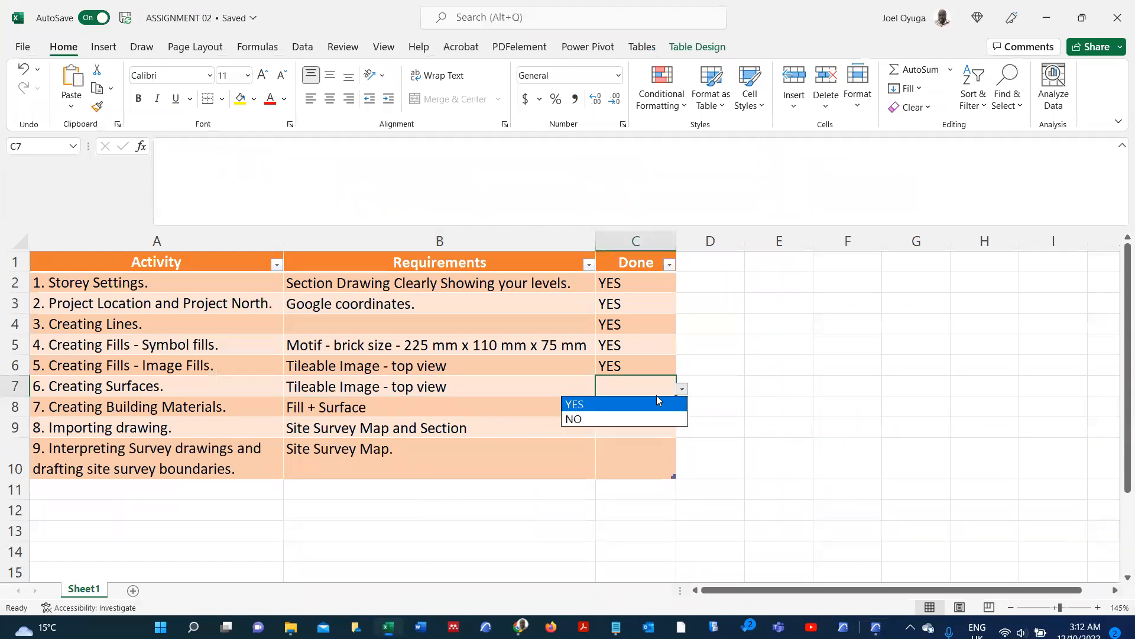
left_click(623, 405)
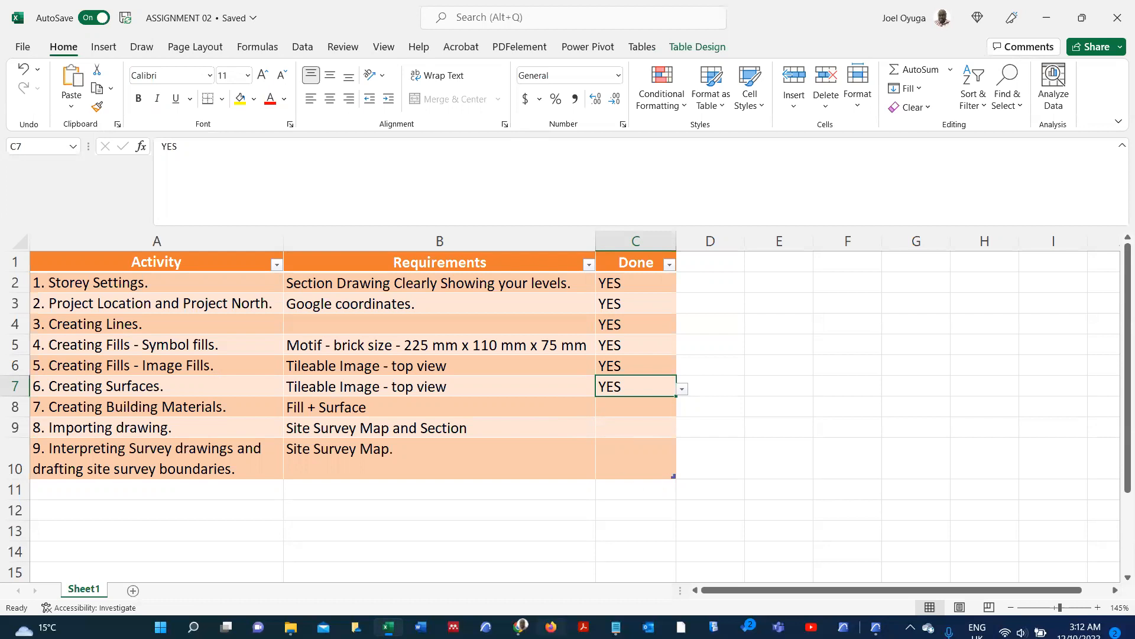
- Switch to ARCHICAD and create a new building material named KENYA BRICK WALL
mouse_move(876, 627)
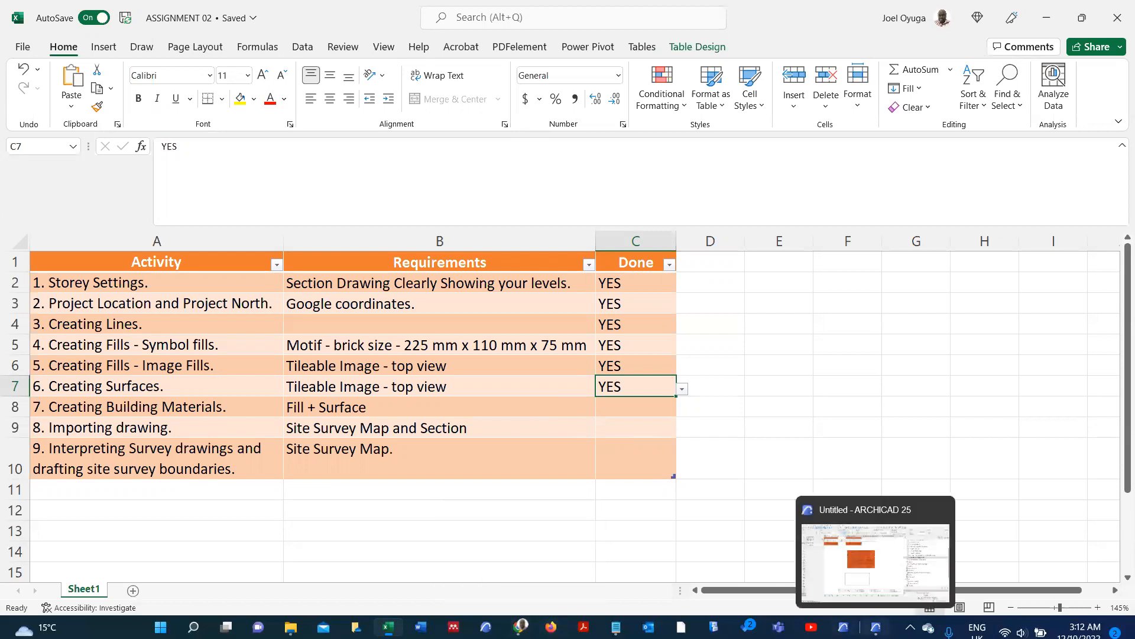
left_click(872, 587)
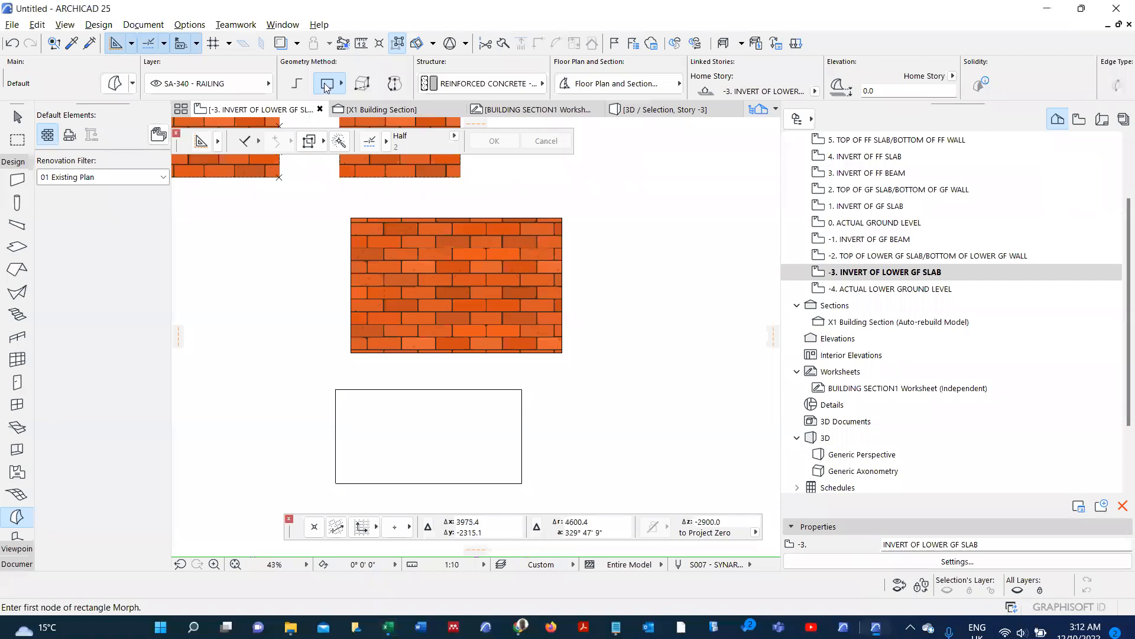
left_click(199, 24)
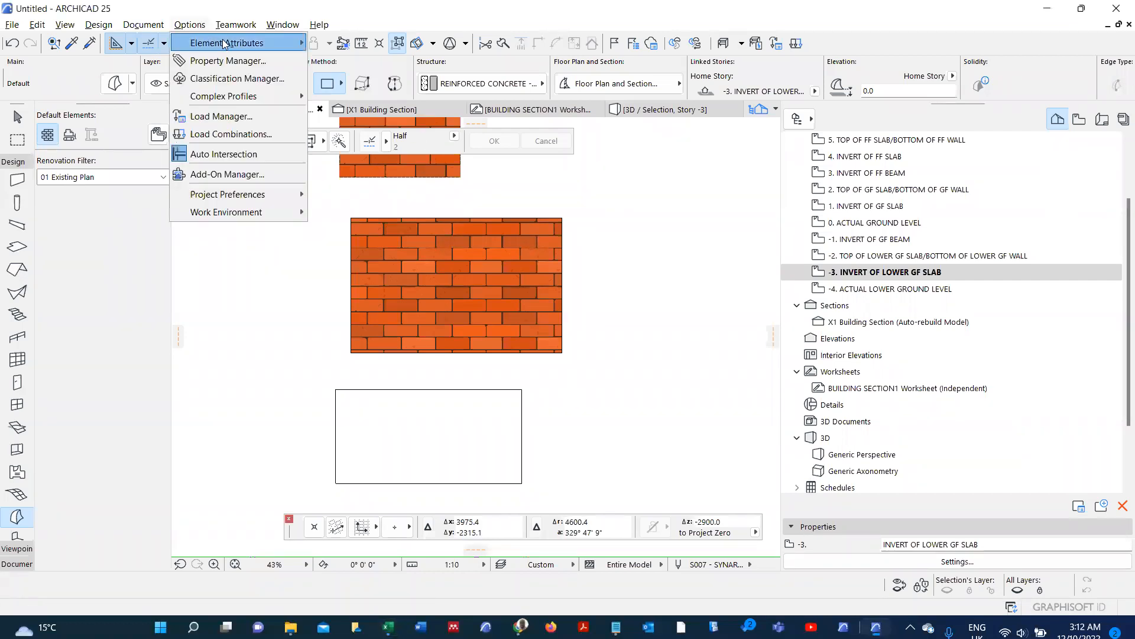
left_click(508, 259)
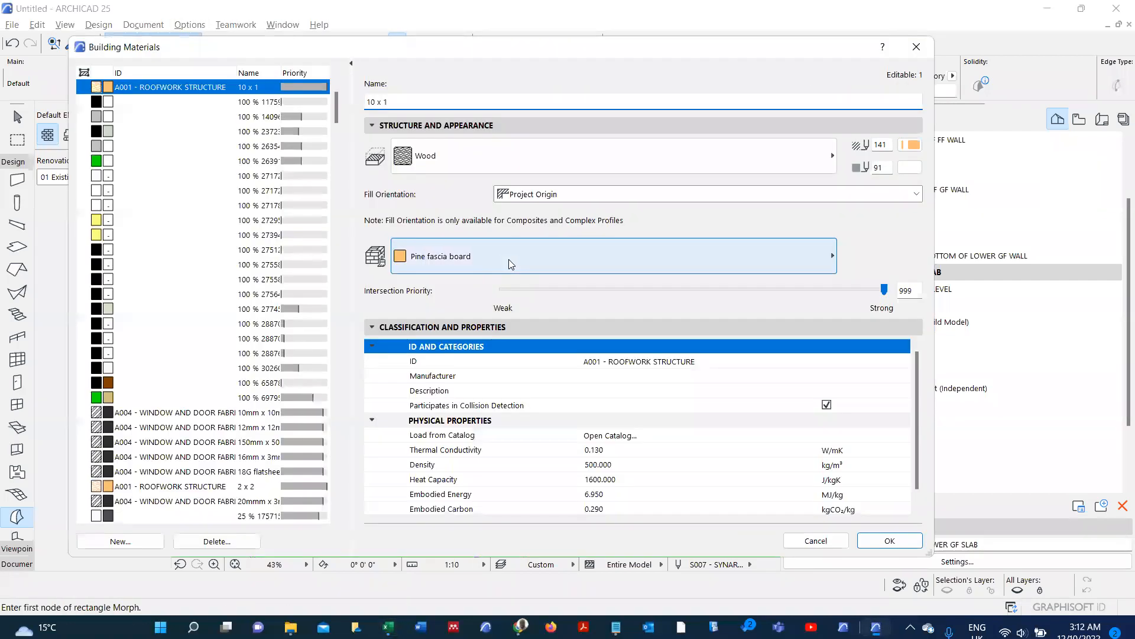
left_click(151, 547)
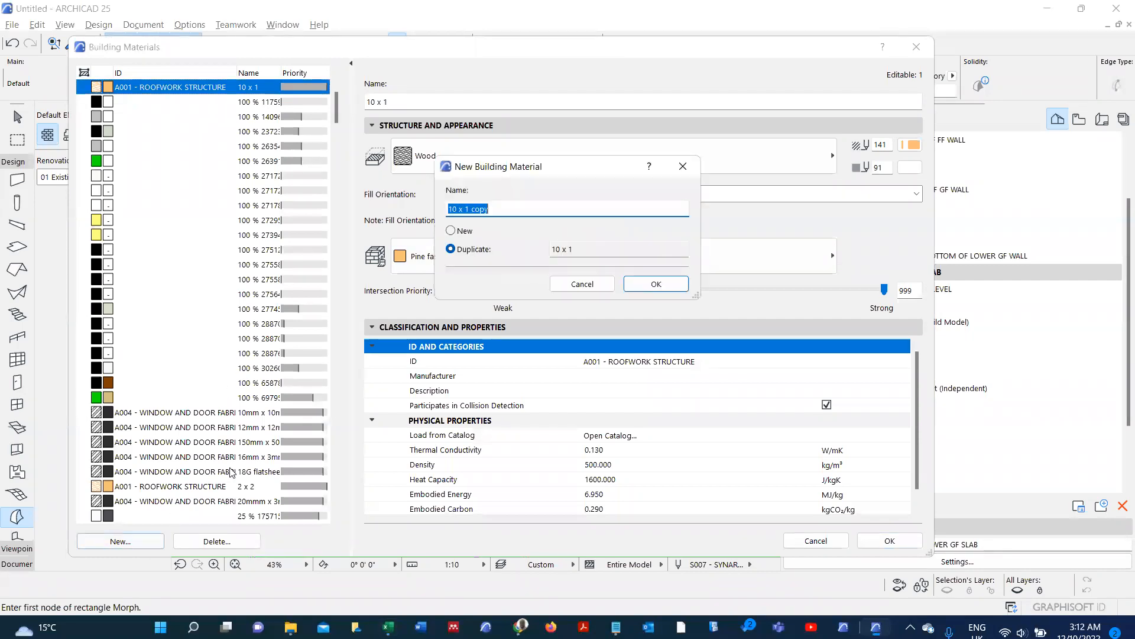
left_click(451, 231)
left_click(507, 208)
left_click_drag(525, 206, 412, 197)
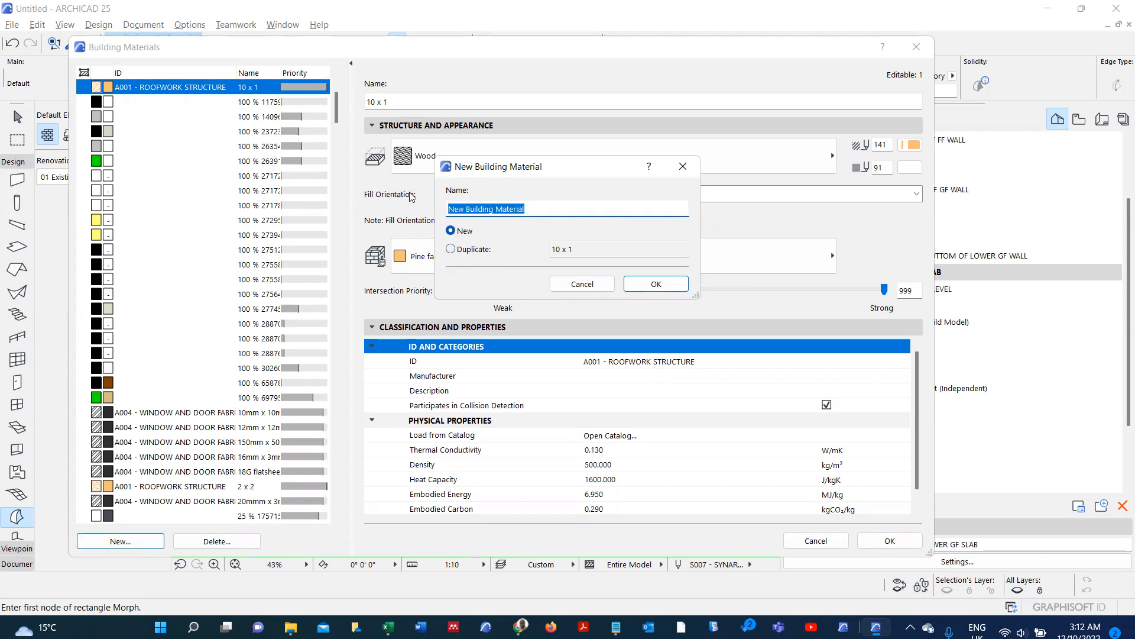
type("KENYA B")
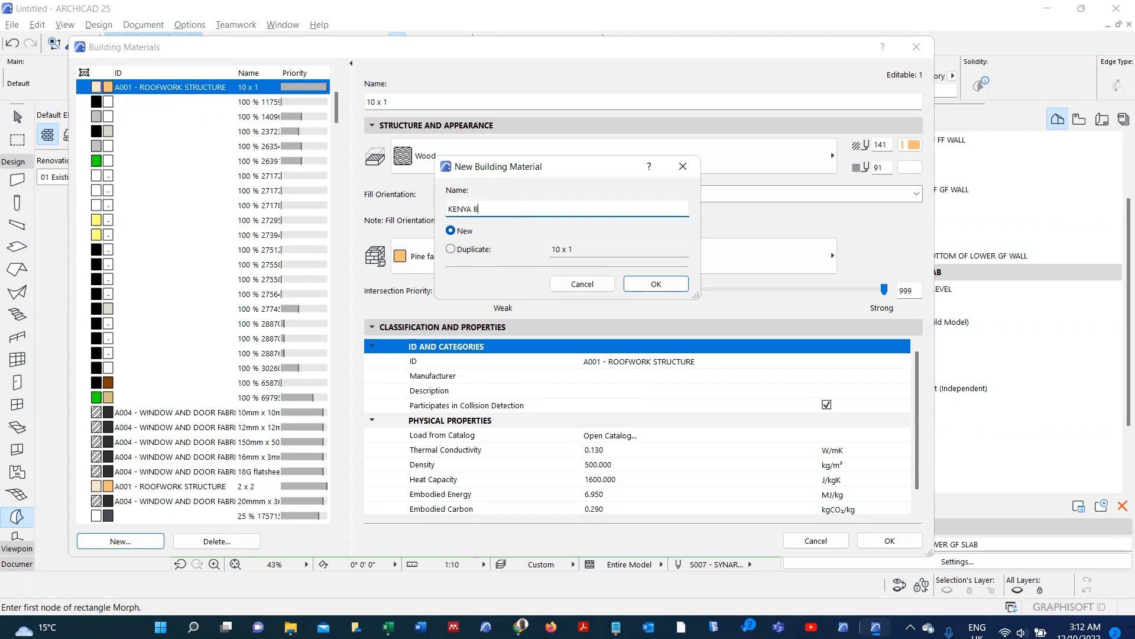
type("RICK WALL")
left_click(635, 284)
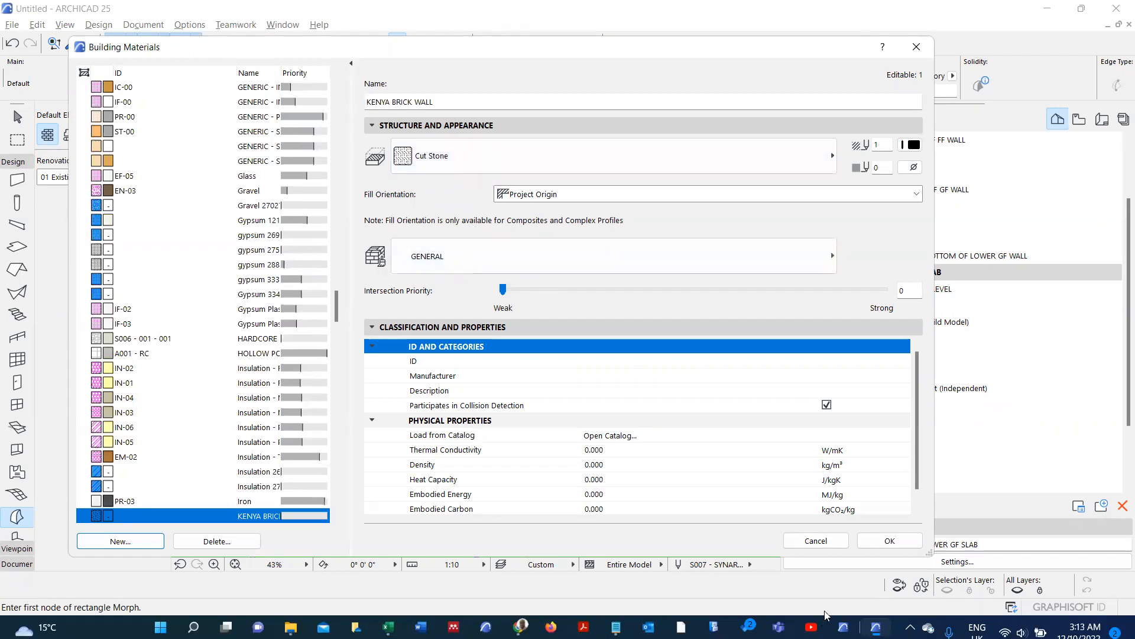
left_click(889, 541)
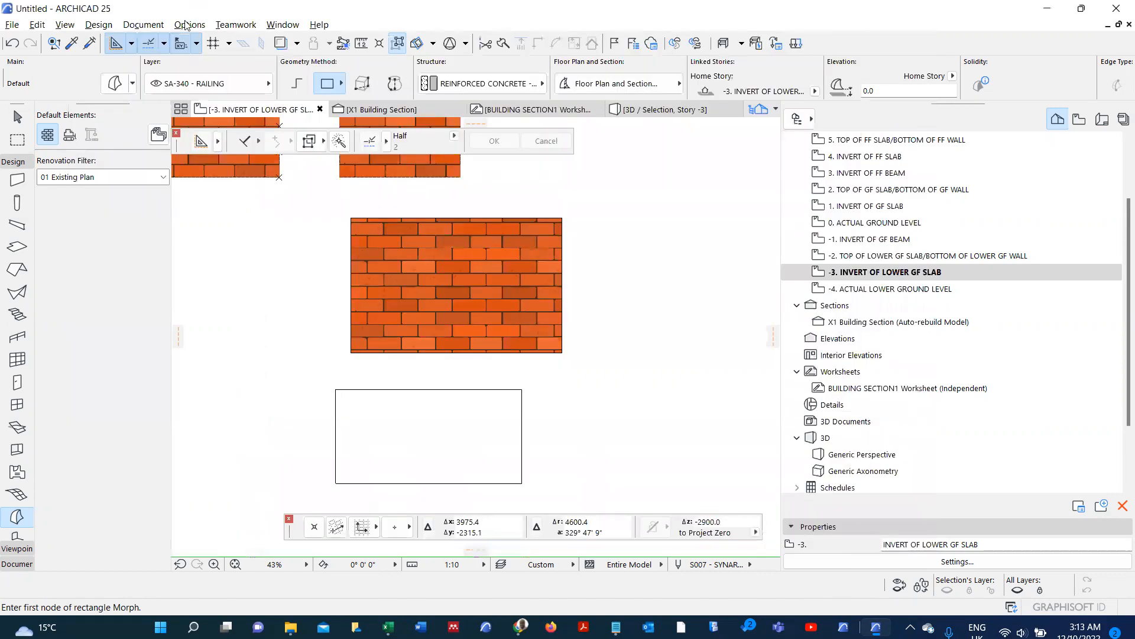
- Check the cover fill foreground choices of the KENYA BRICK WALL surface for the Kenya brick fill, and close the settings without changes
left_click(187, 24)
mouse_move(248, 43)
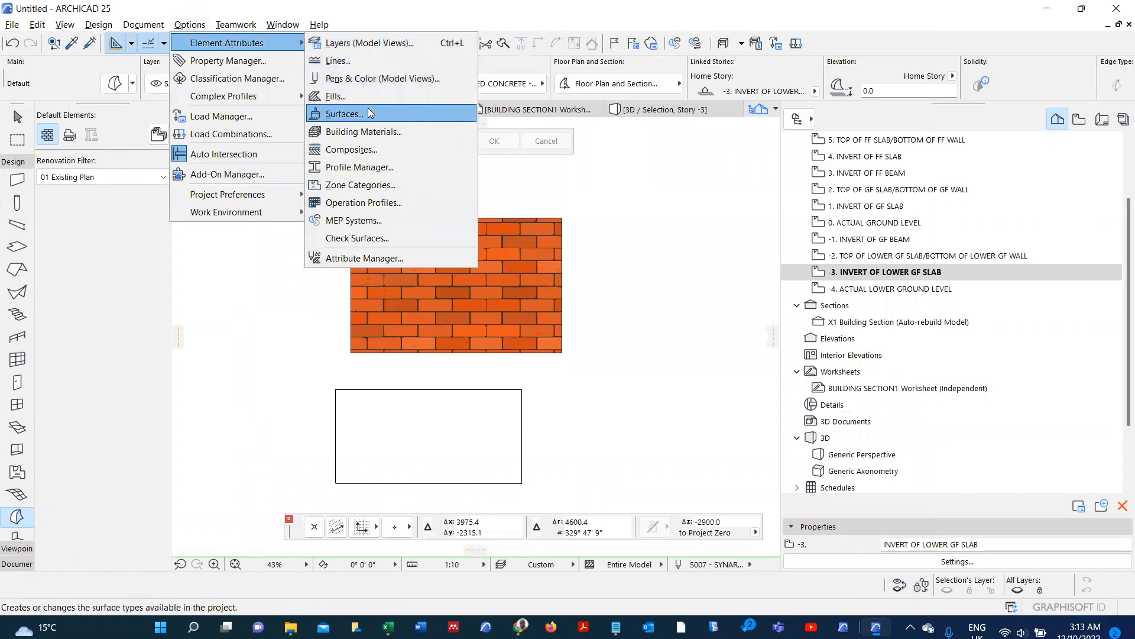
left_click(370, 113)
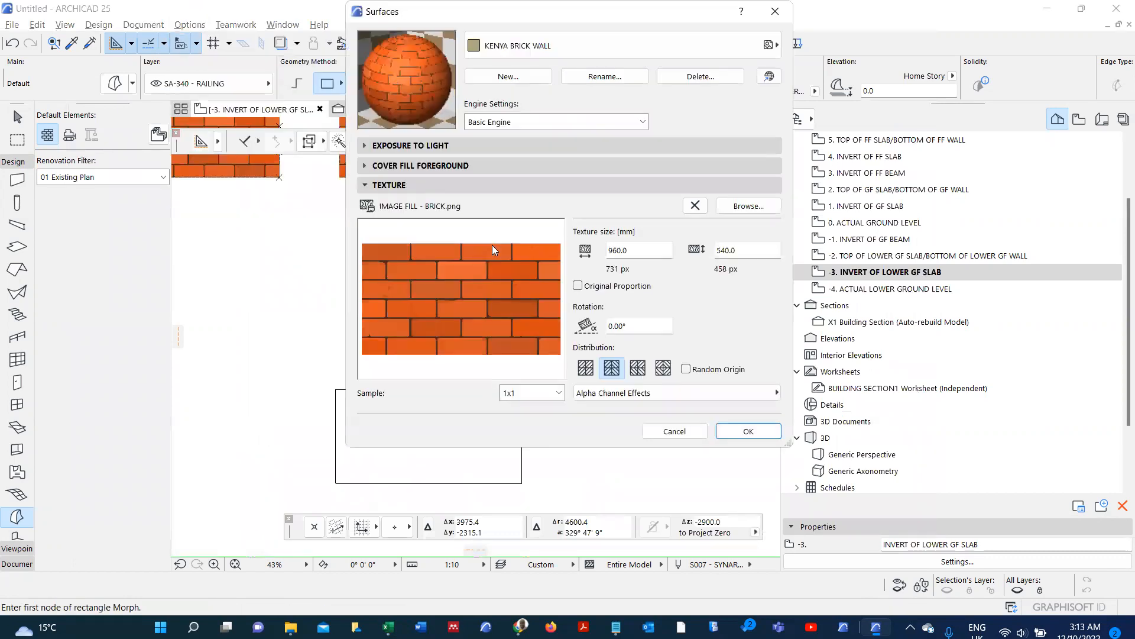
left_click(365, 166)
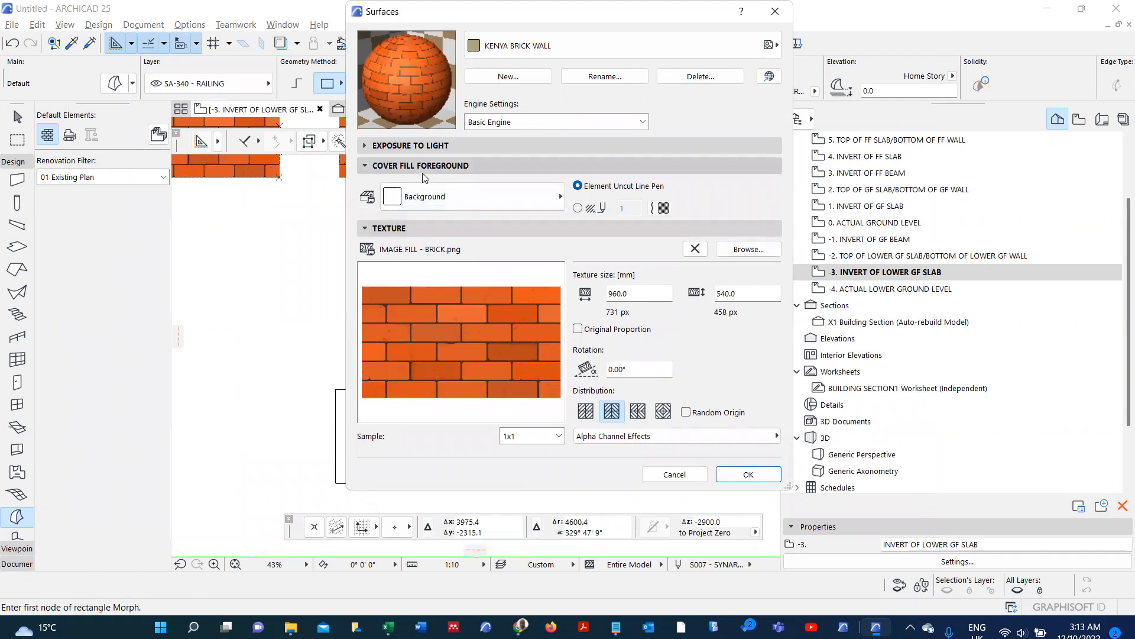
left_click(436, 196)
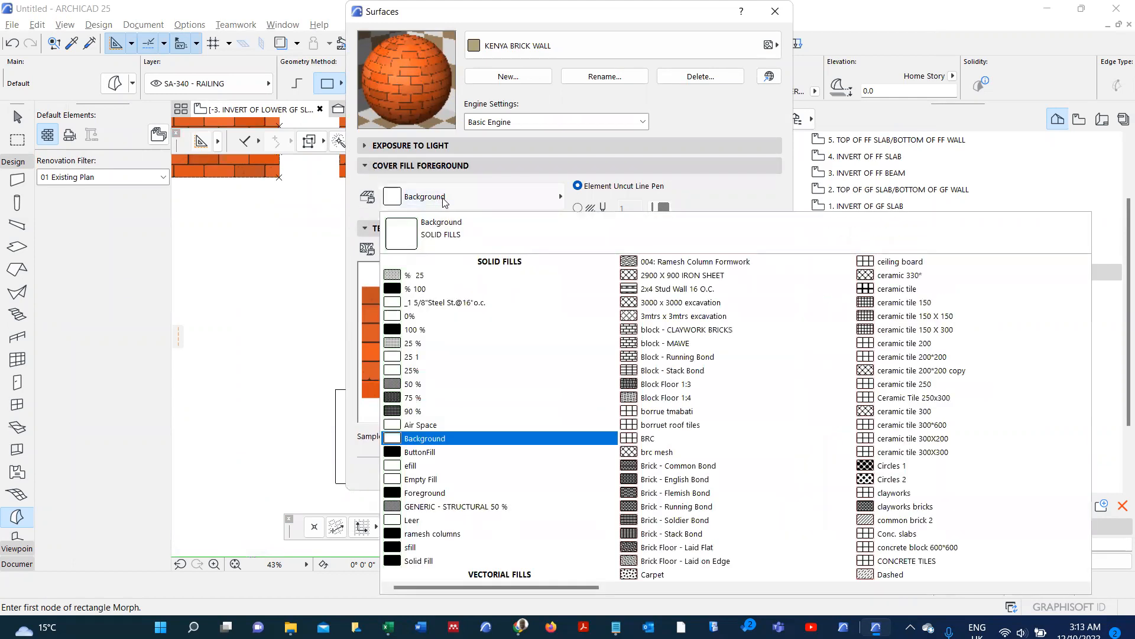
scroll(633, 342, "down", 2)
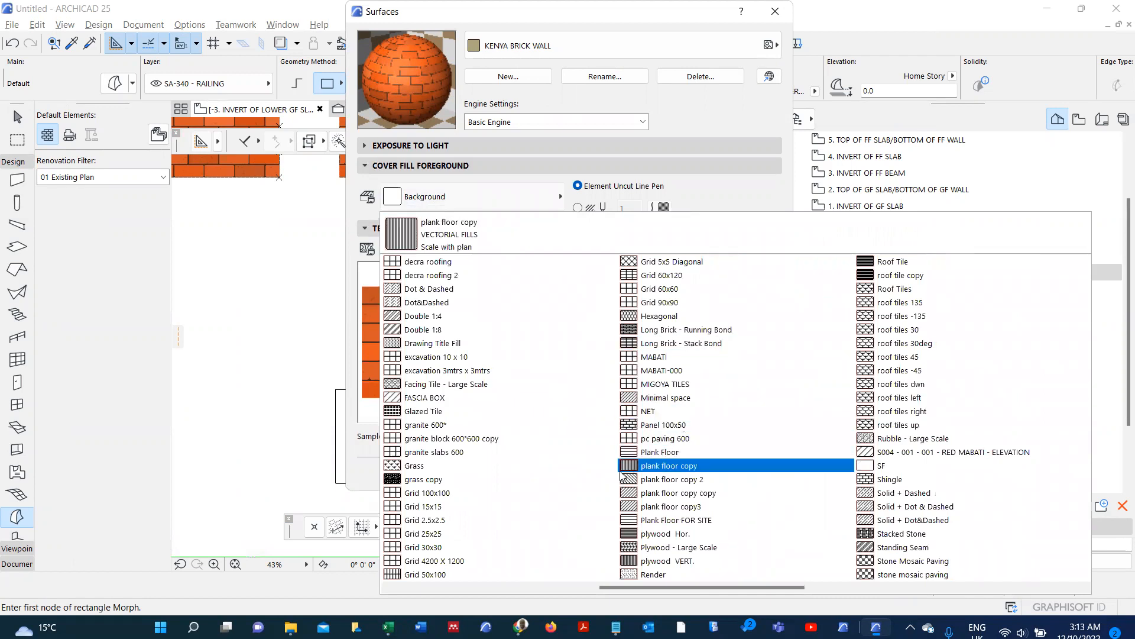
scroll(622, 473, "up", 3)
scroll(621, 475, "down", 1)
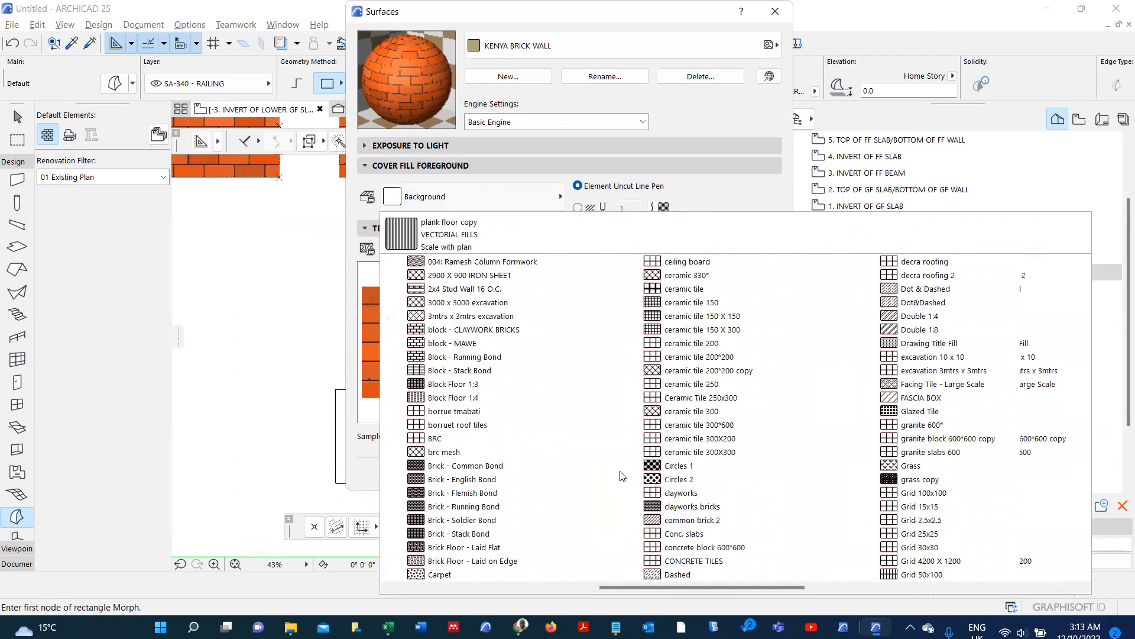
scroll(621, 475, "down", 3)
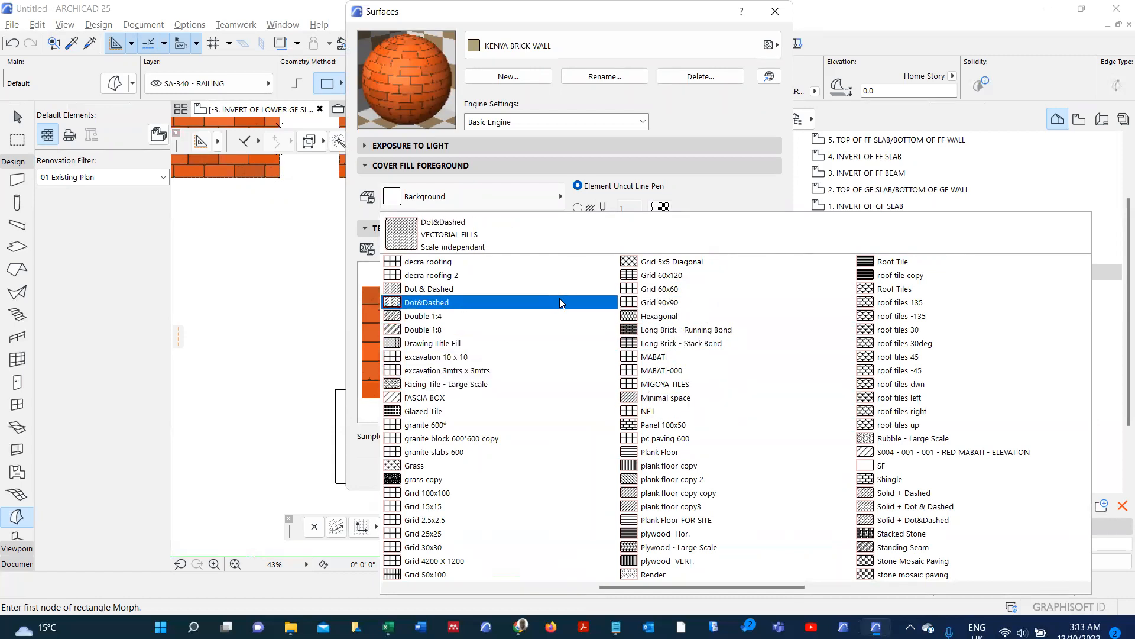
left_click(691, 119)
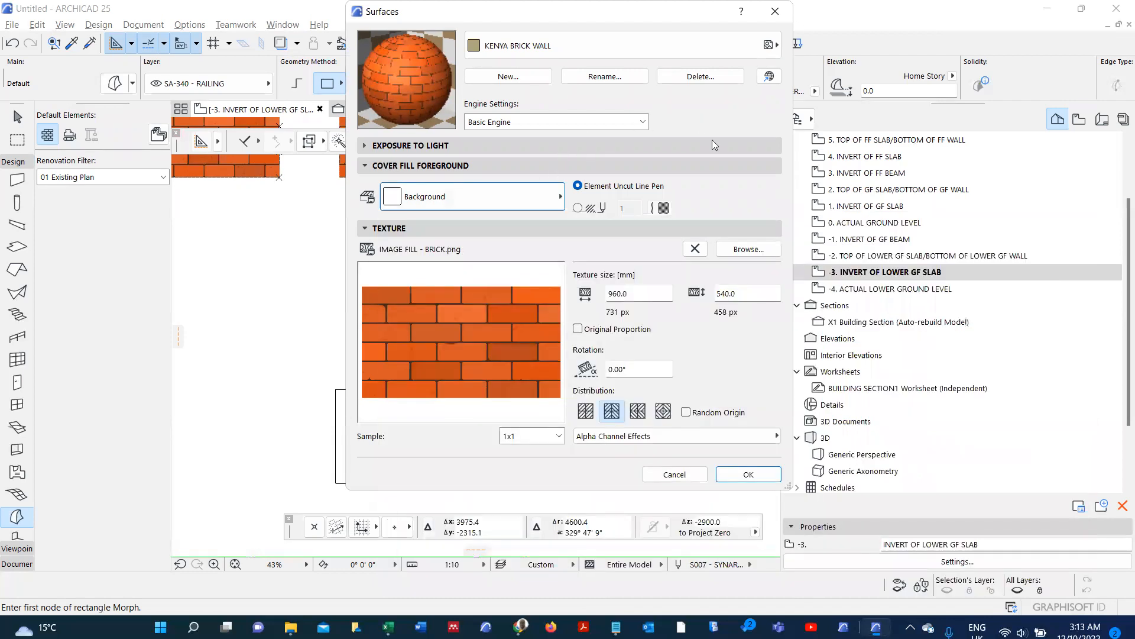
left_click(680, 474)
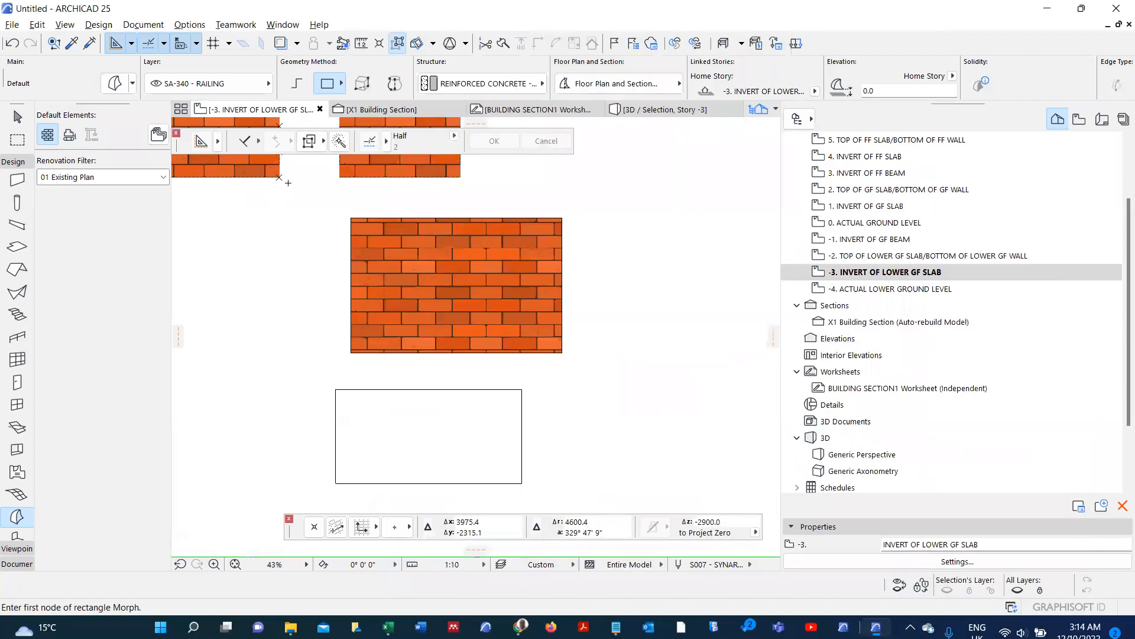
- Make the KENYA BRICK symbol fill available as a drafting and cover fill, with its cut fill use turned off
left_click(189, 26)
mouse_move(249, 43)
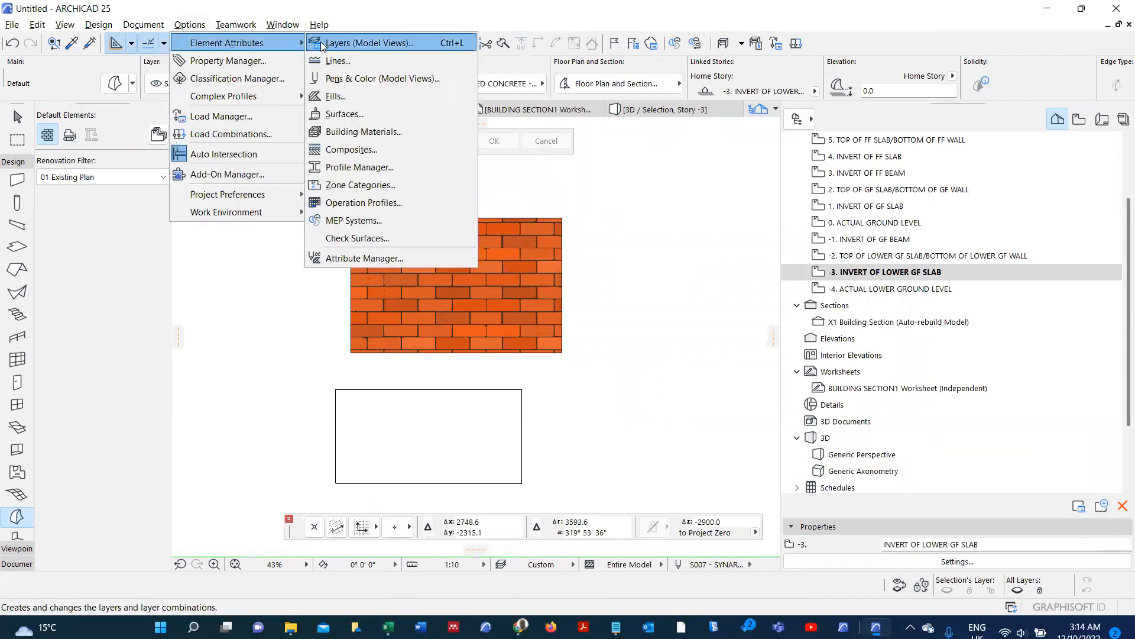
left_click(353, 97)
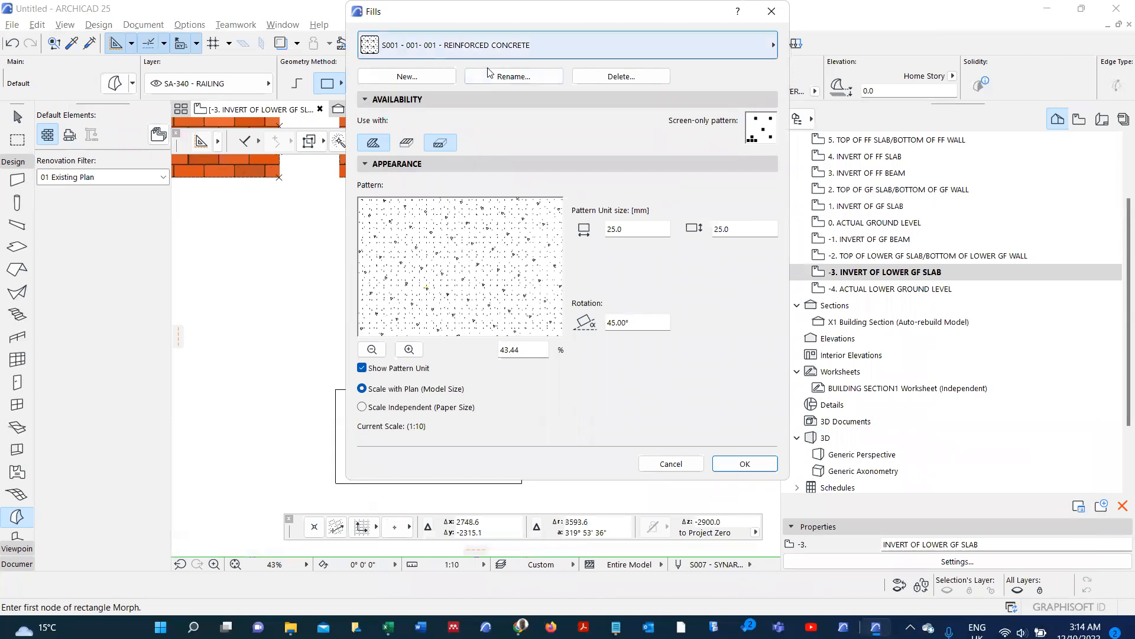
left_click(544, 46)
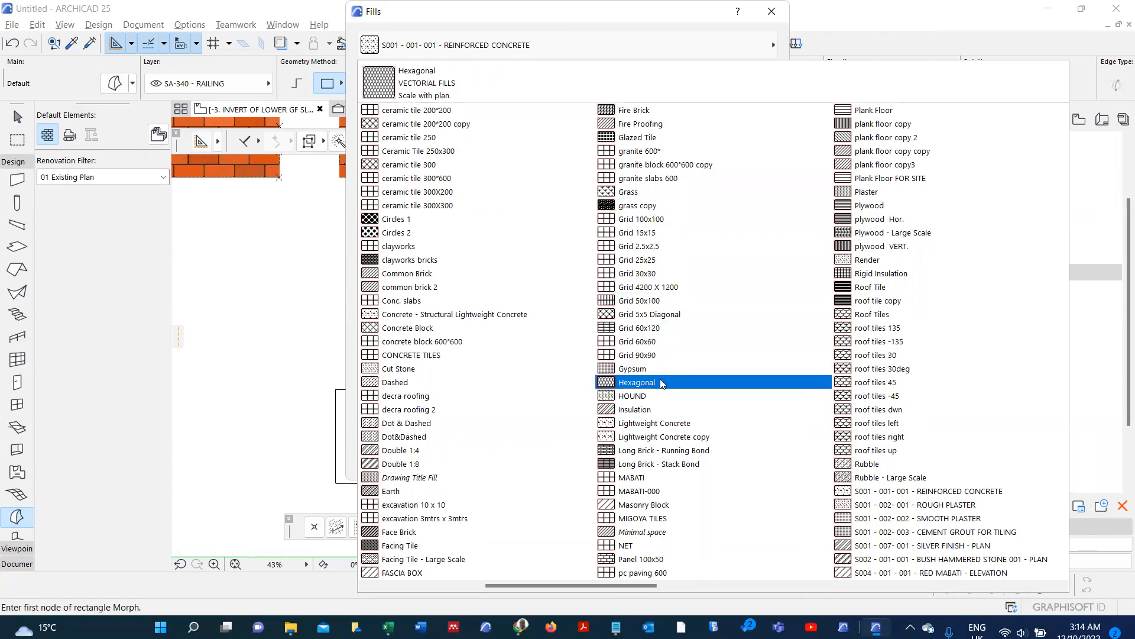
scroll(654, 375, "right", 5)
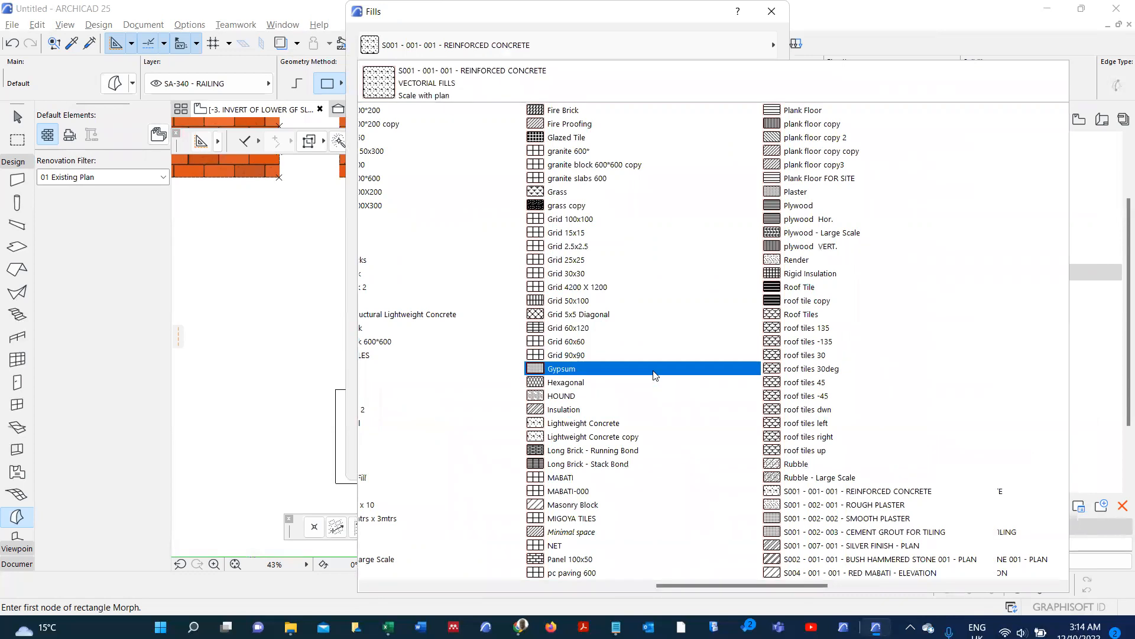
scroll(656, 375, "left", 10)
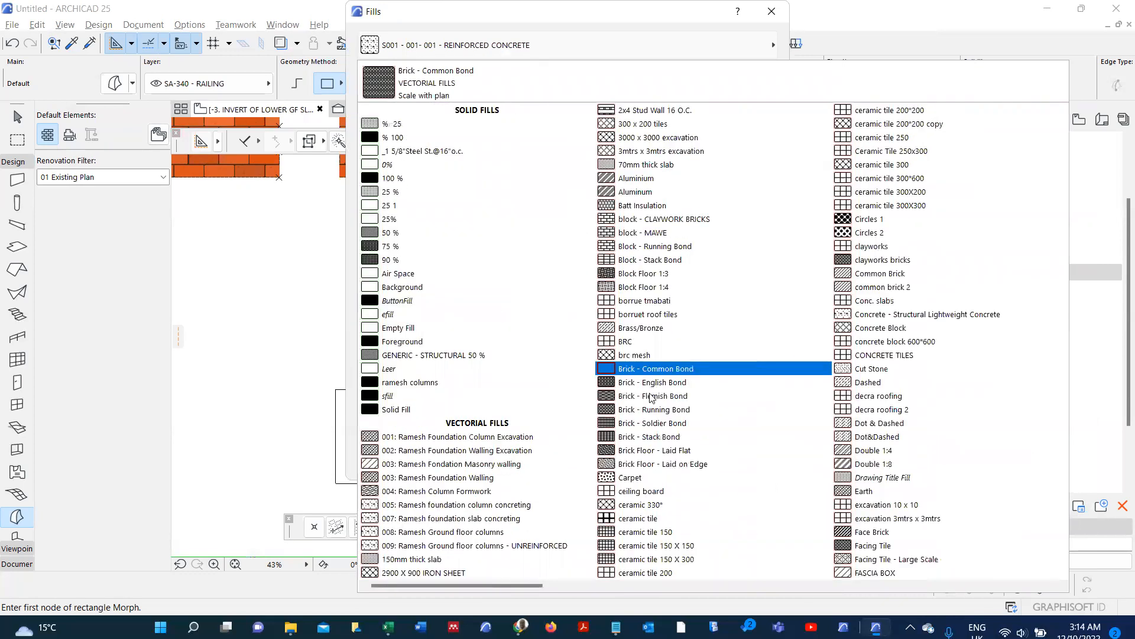
scroll(692, 435, "right", 5)
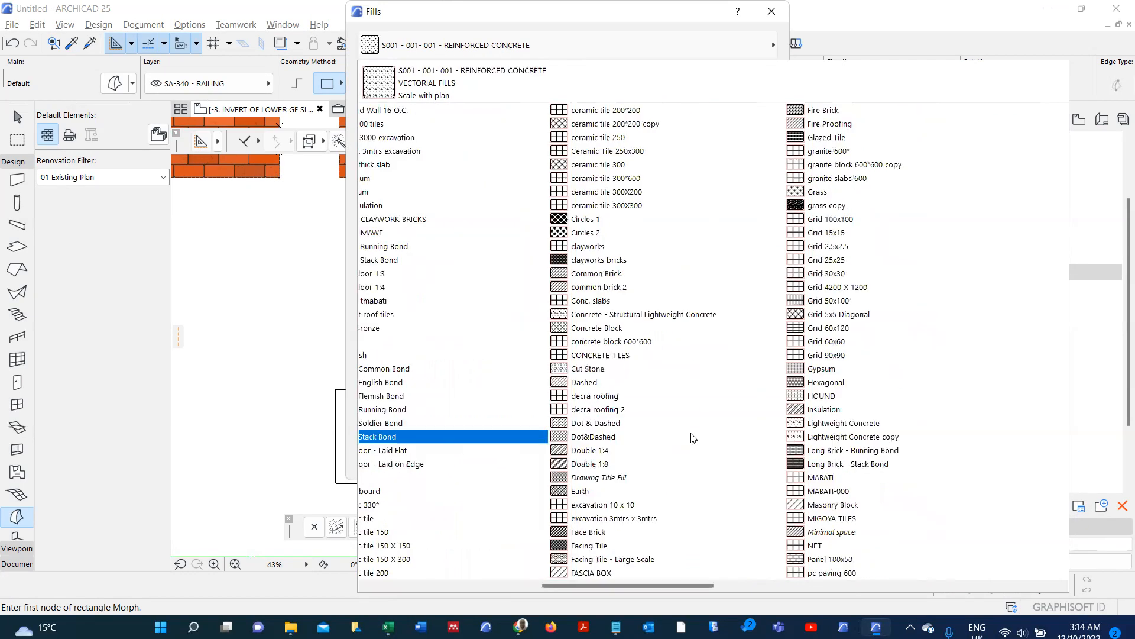
scroll(693, 438, "right", 5)
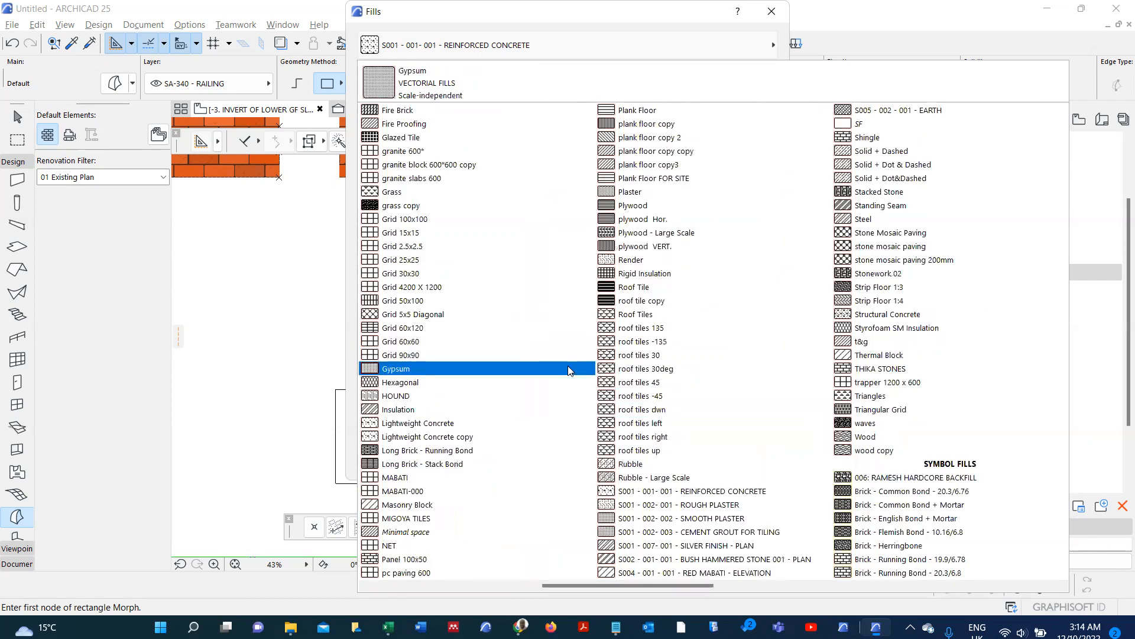
scroll(575, 376, "right", 7)
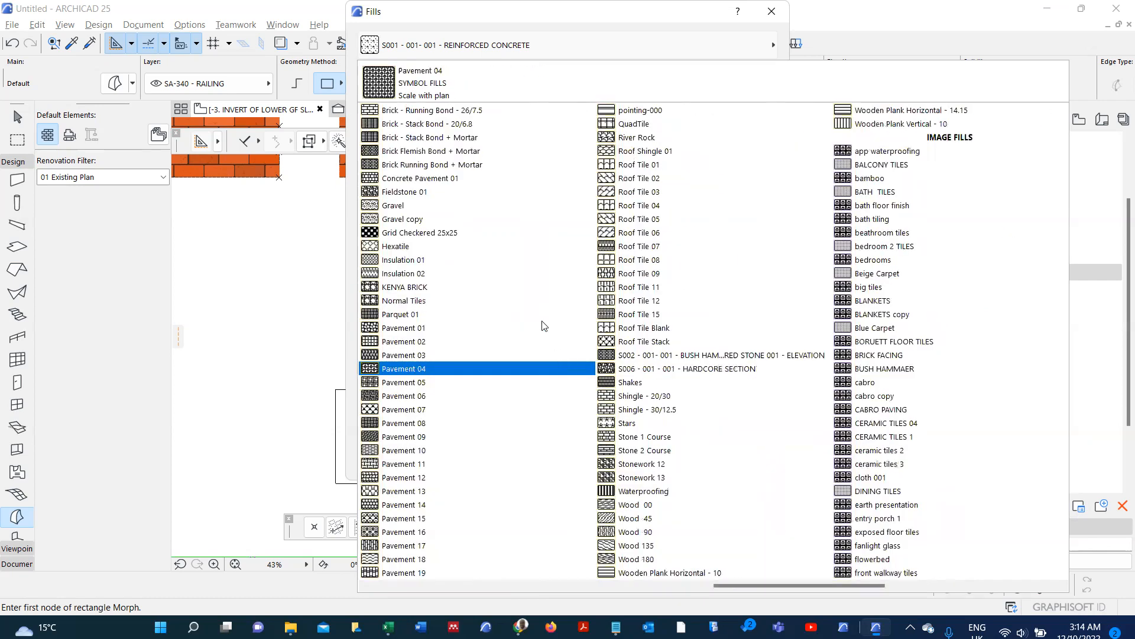
scroll(548, 323, "left", 7)
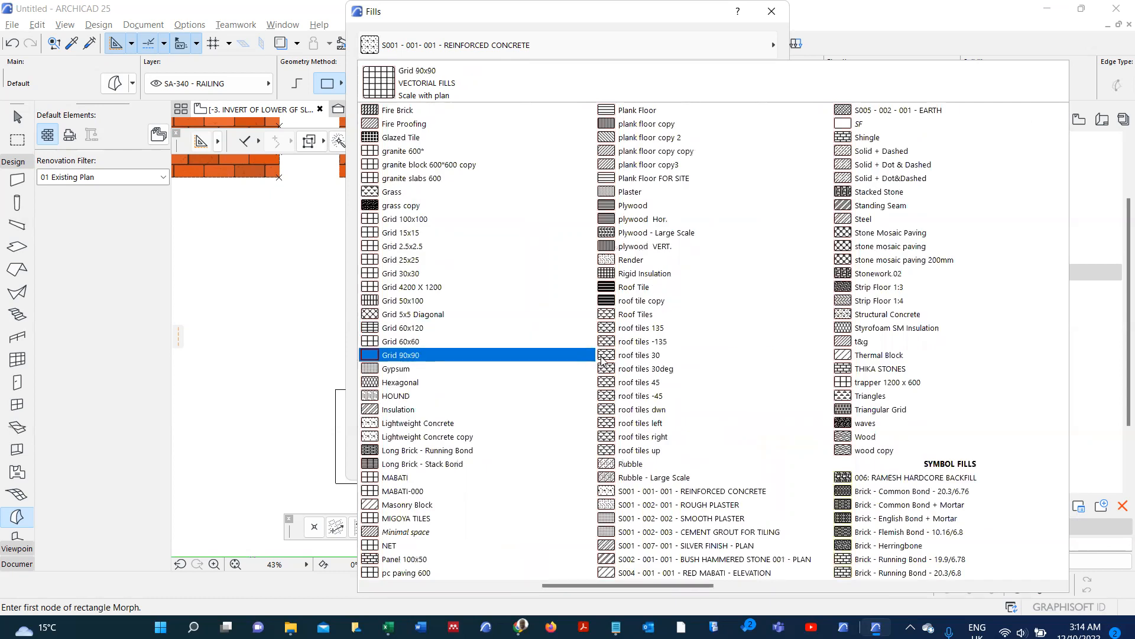
scroll(820, 500, "right", 2)
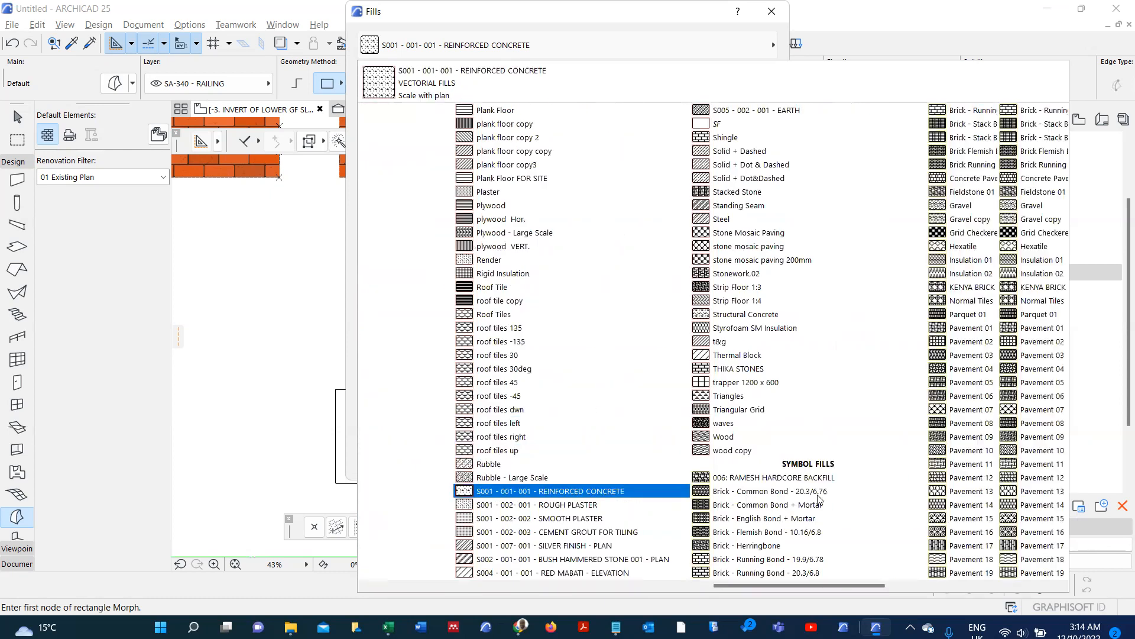
scroll(819, 500, "right", 6)
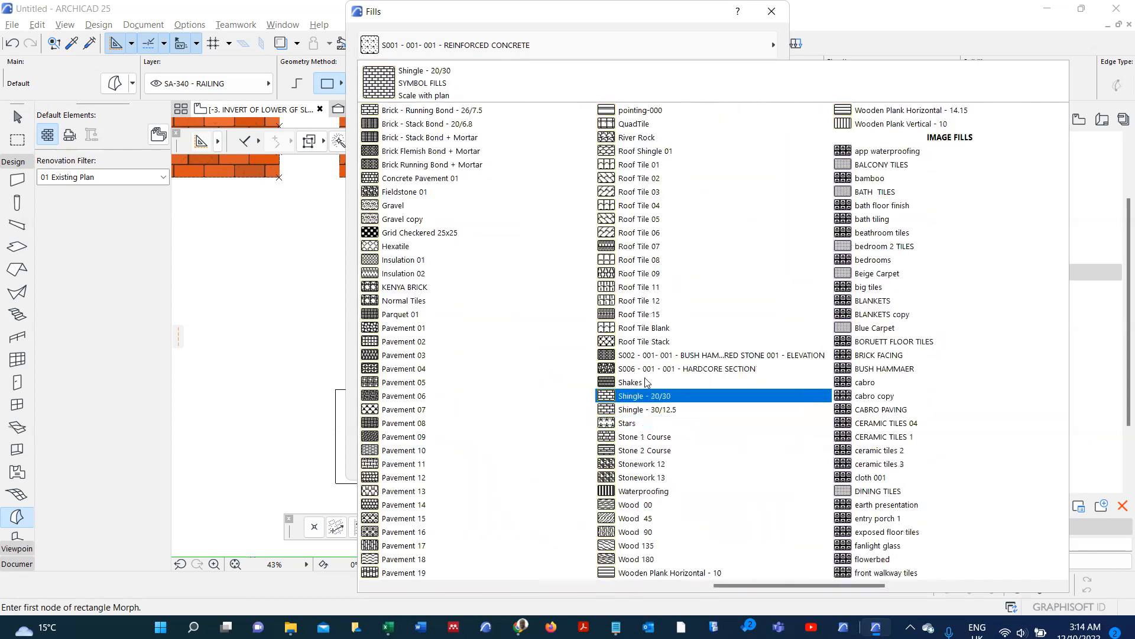
left_click(528, 286)
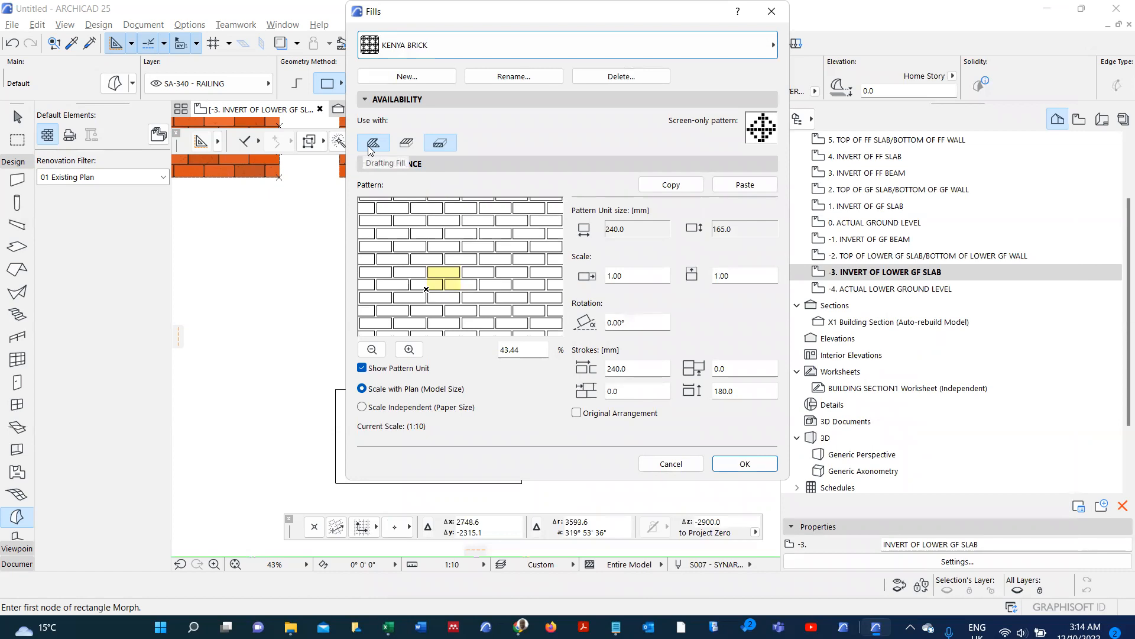
left_click(405, 145)
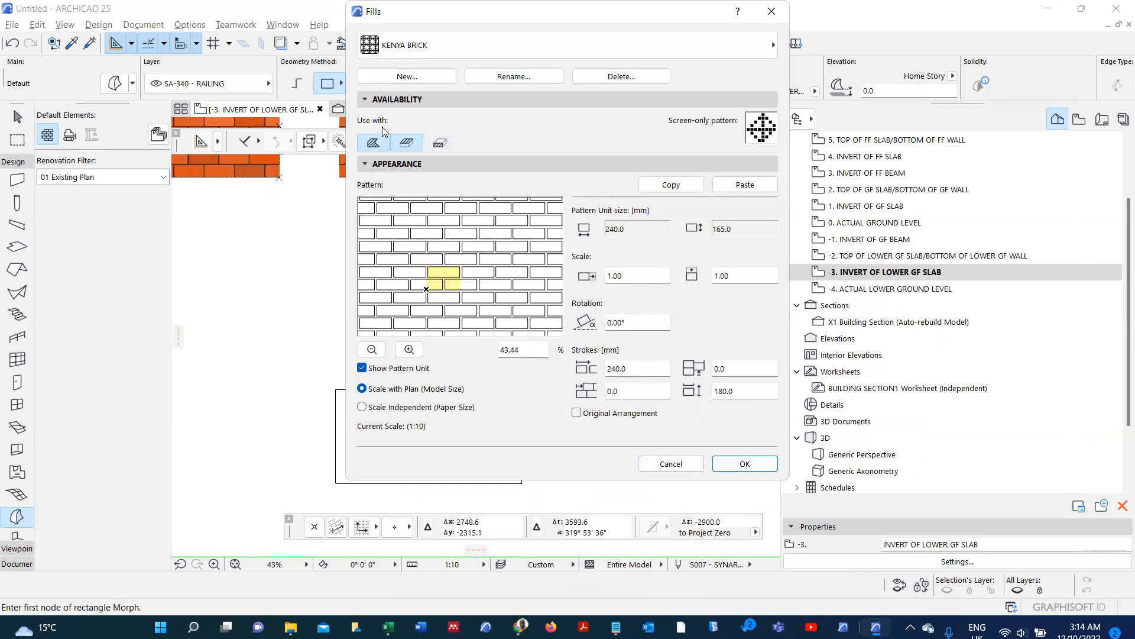
left_click(744, 463)
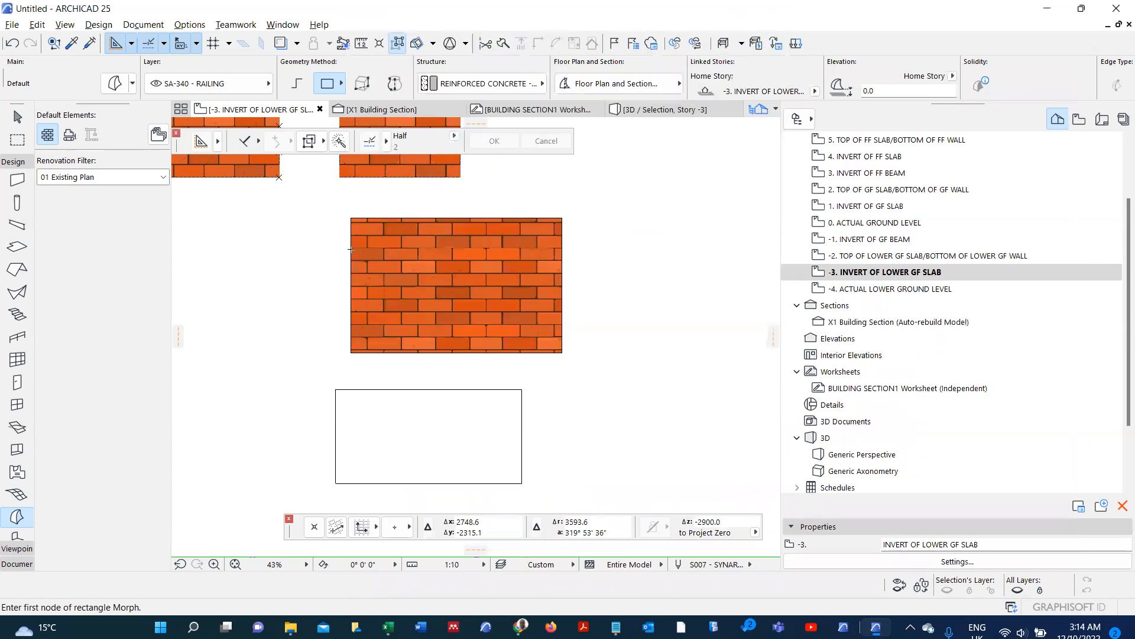
- Set the cover fill foreground of the KENYA BRICK WALL surface to the KENYA BRICK symbol fill
left_click(195, 26)
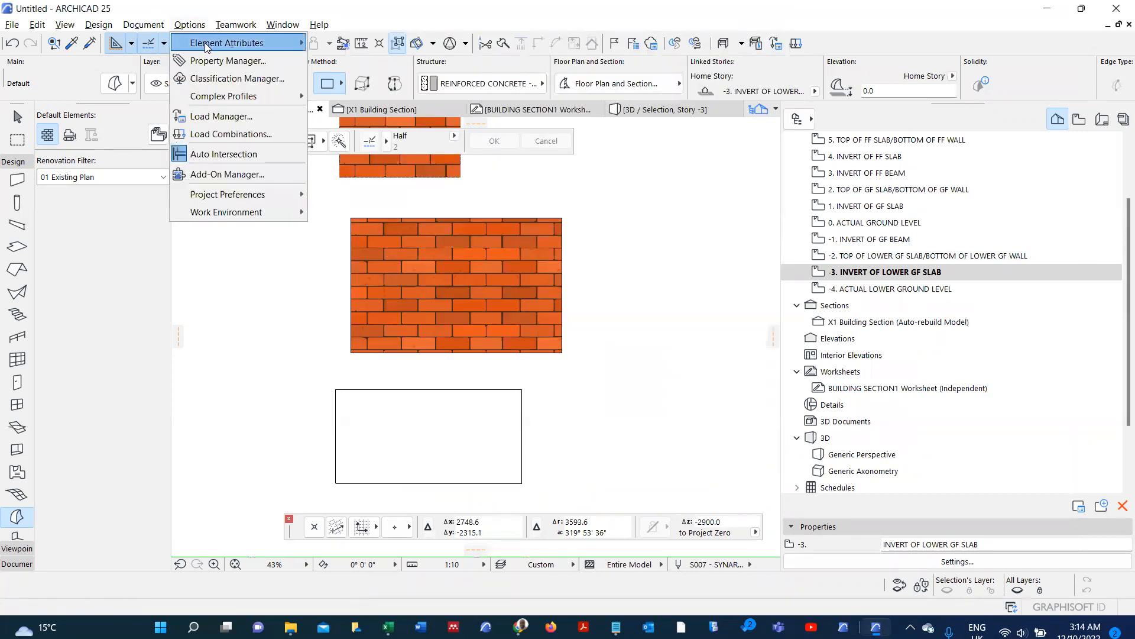
mouse_move(248, 42)
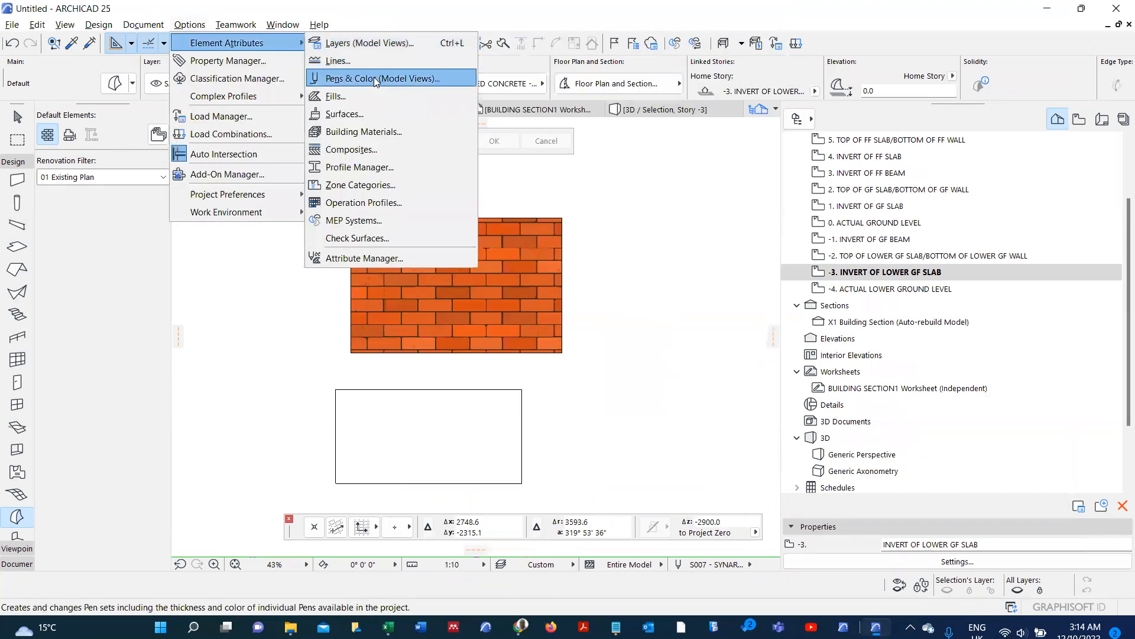
left_click(380, 115)
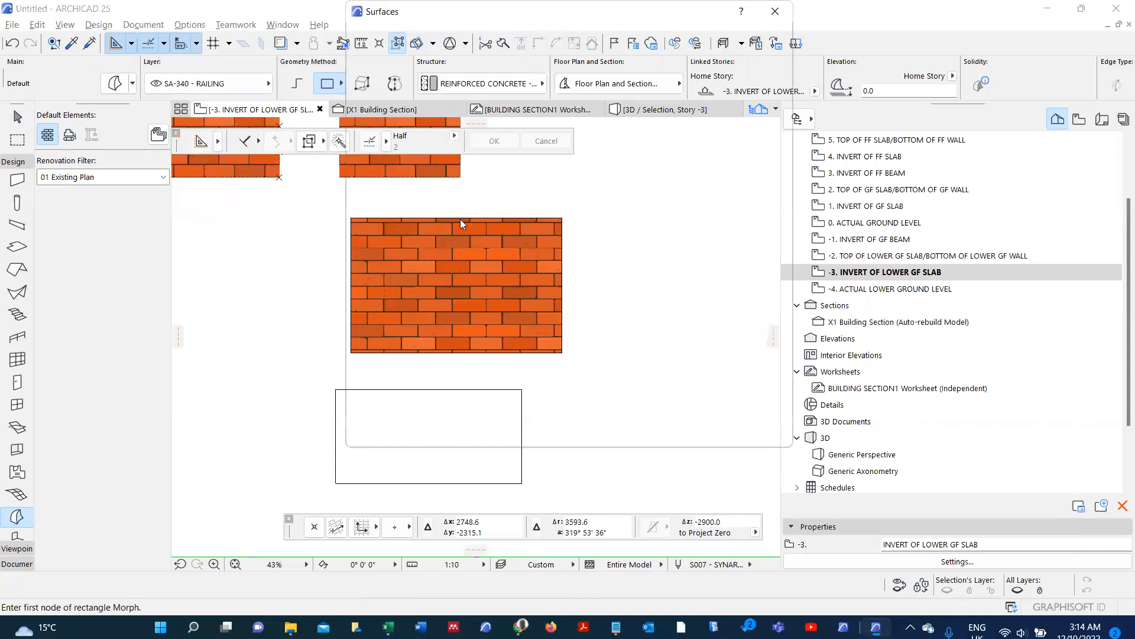
left_click(379, 168)
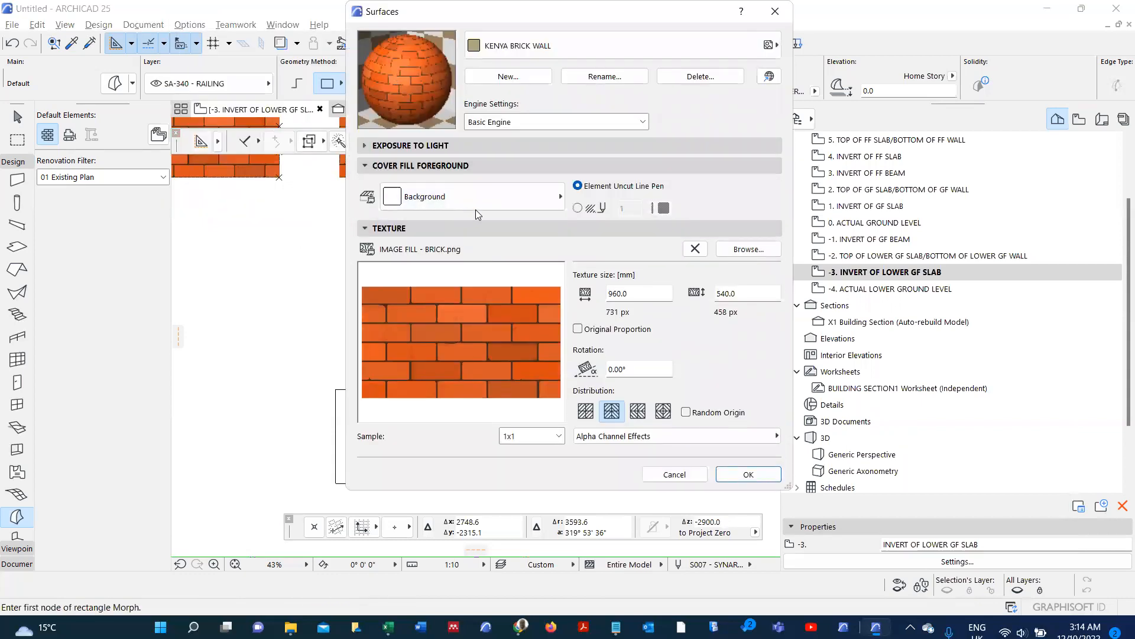
left_click(473, 197)
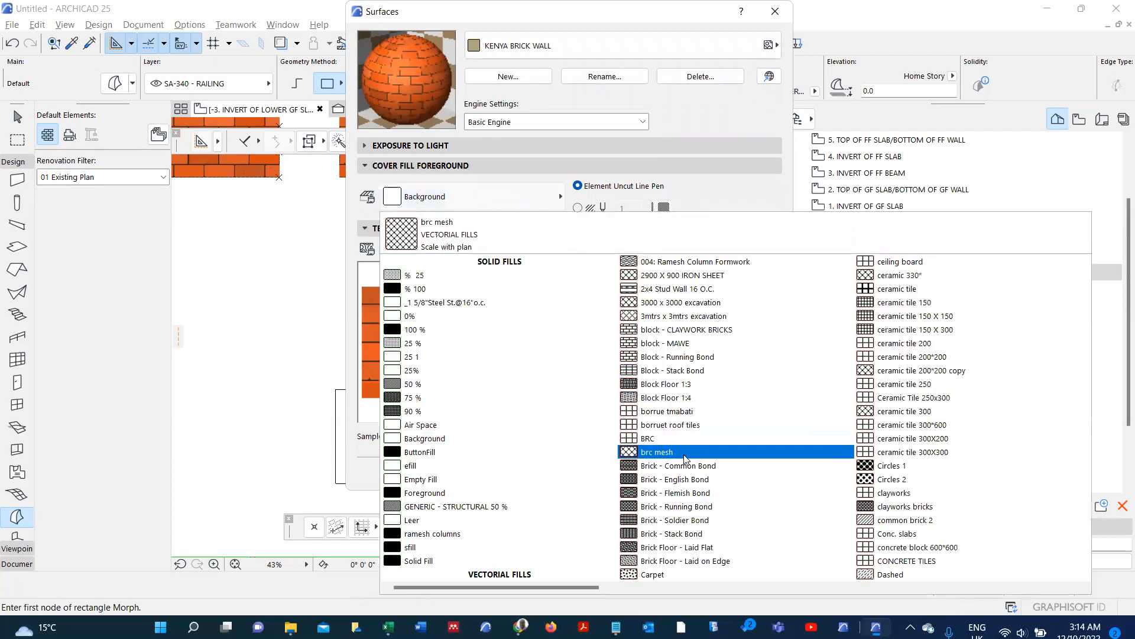
scroll(688, 461, "right", 1)
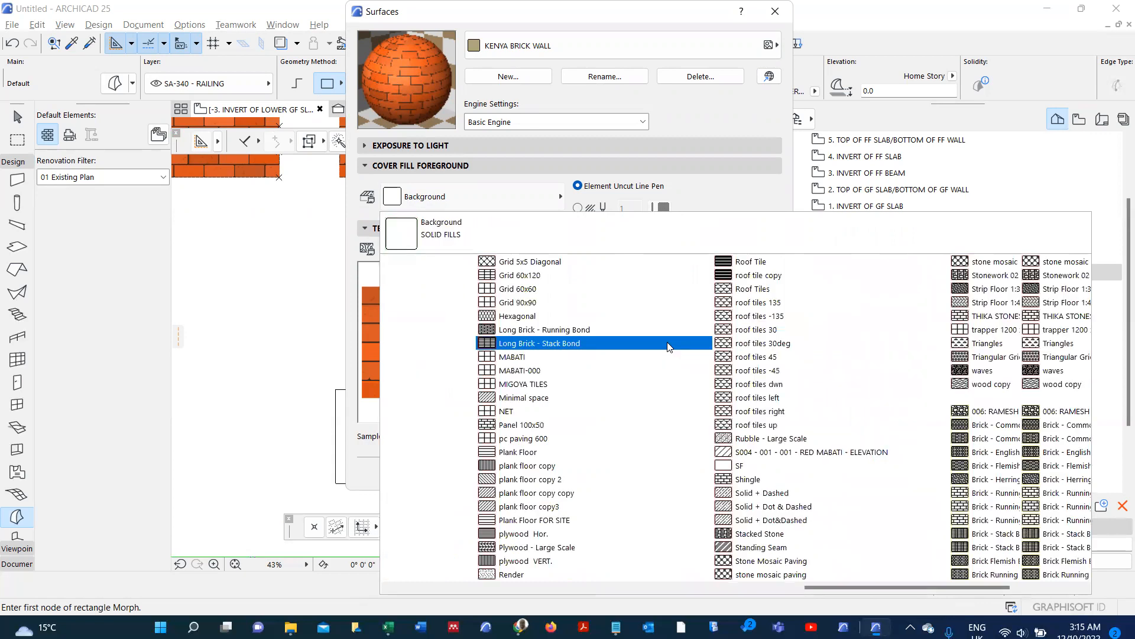
scroll(670, 347, "down", 3)
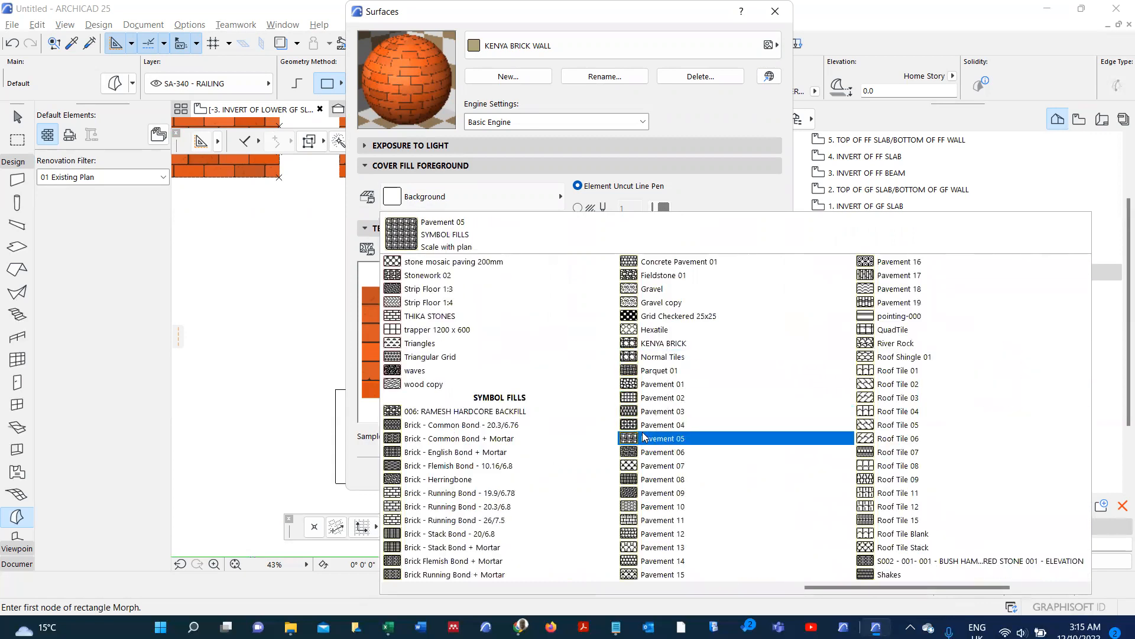
left_click(662, 344)
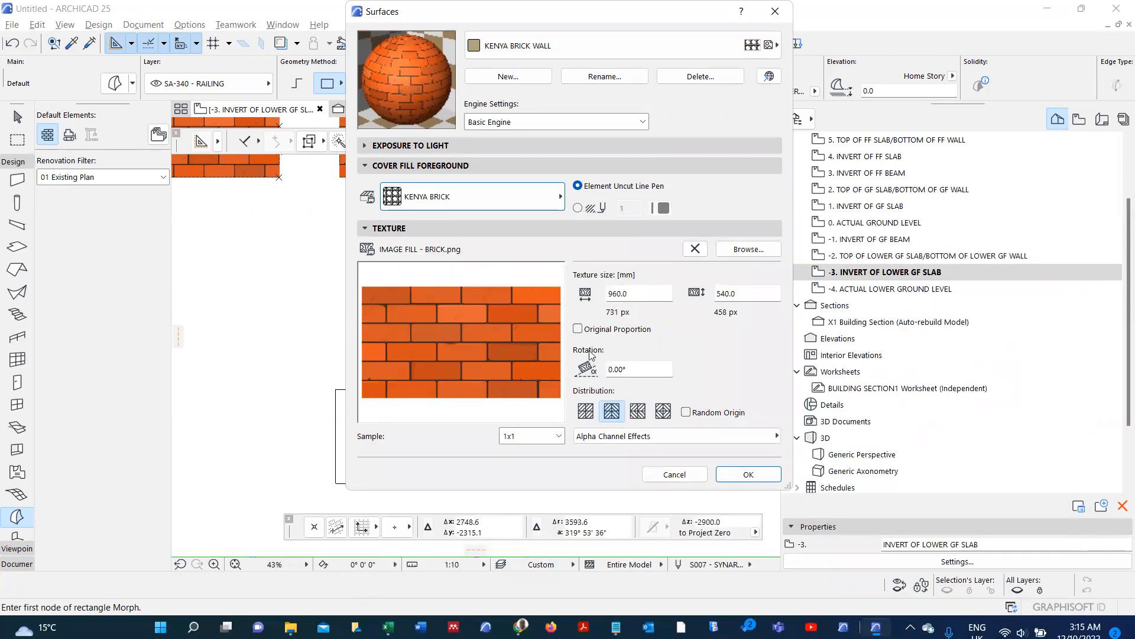
- Give the KENYA BRICK WALL surface's cover fill its own foreground pen, number 141, and accept the surface settings
left_click(578, 209)
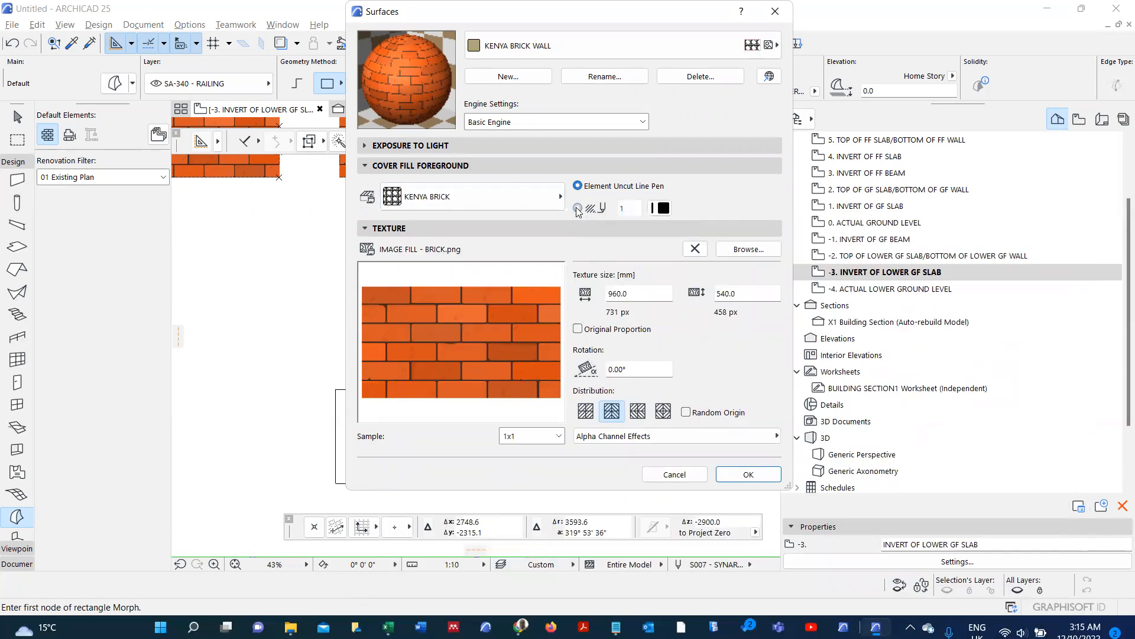
left_click(664, 209)
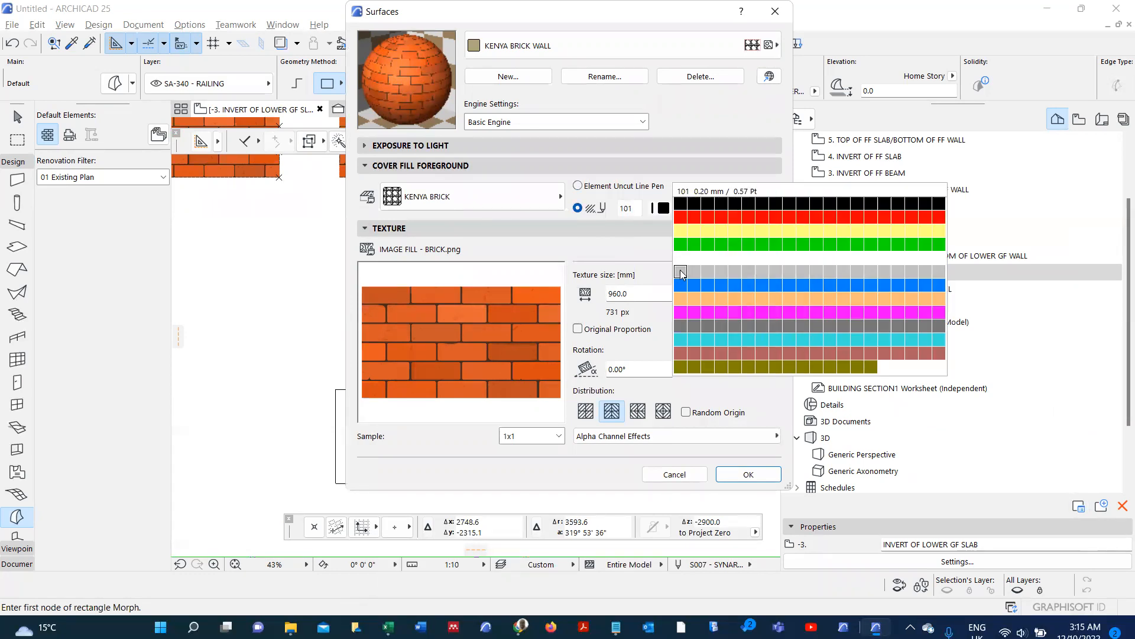
left_click(679, 298)
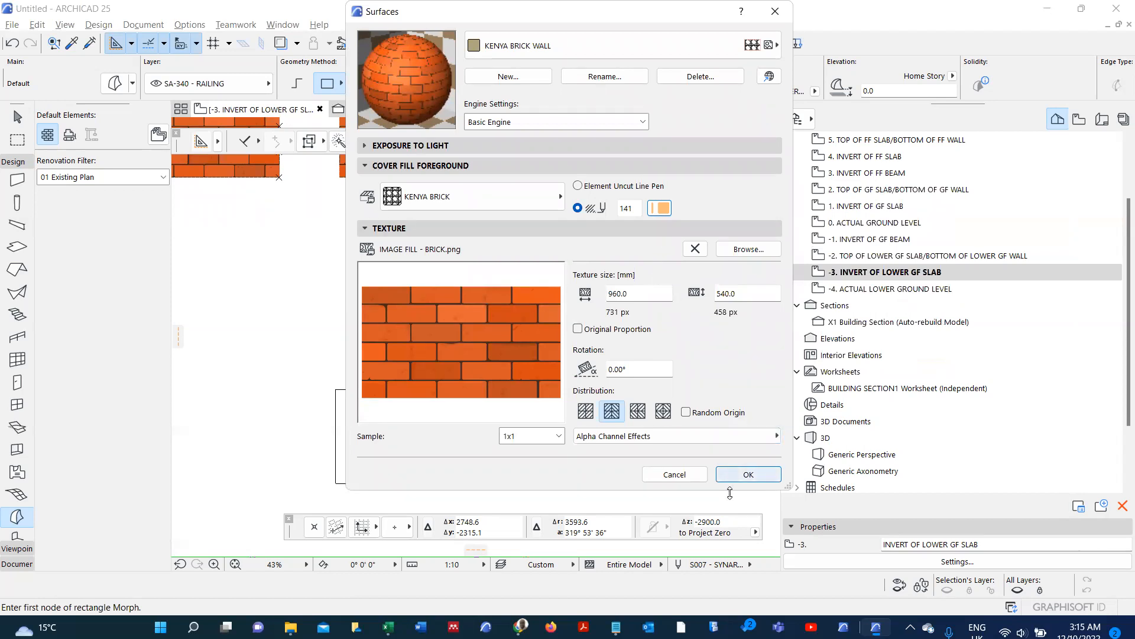
left_click(747, 474)
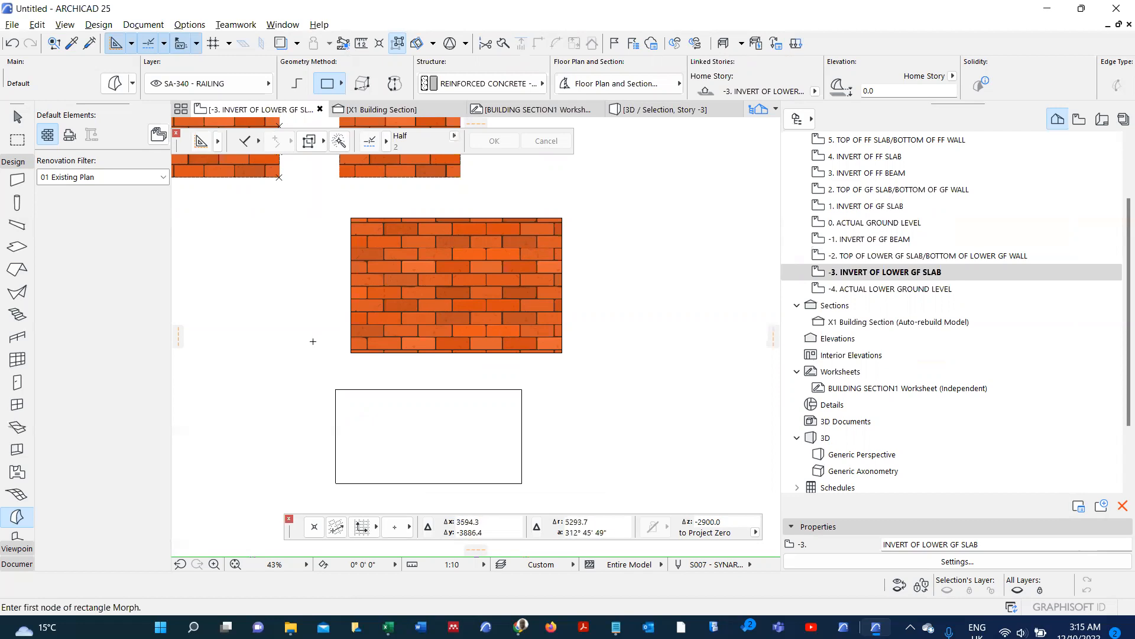
- Draw a line rectangle 200 mm high and about 1208 mm wide below the small brick pattern unit, using the existing brick lines' settings
scroll(325, 357, "down", 3)
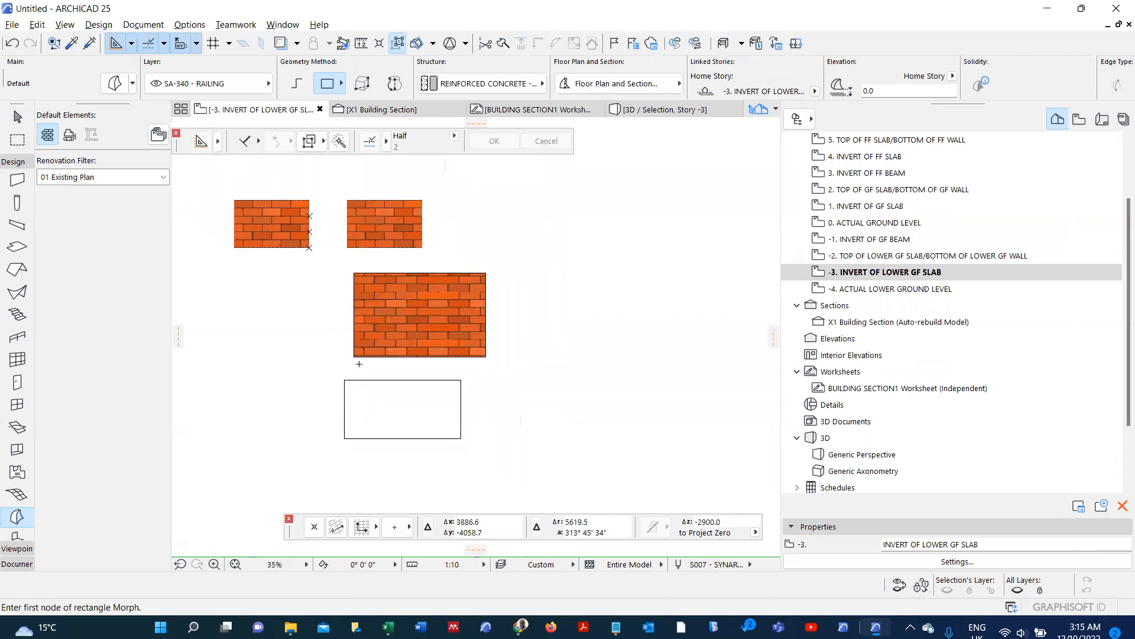
scroll(345, 335, "up", 3)
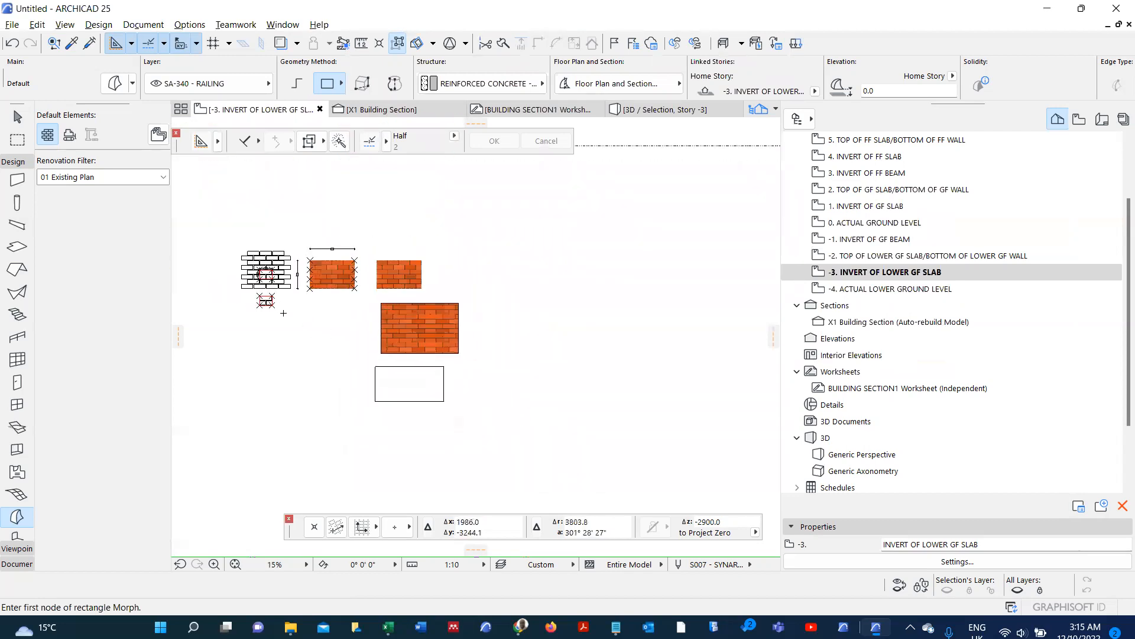
scroll(228, 308, "up", 1)
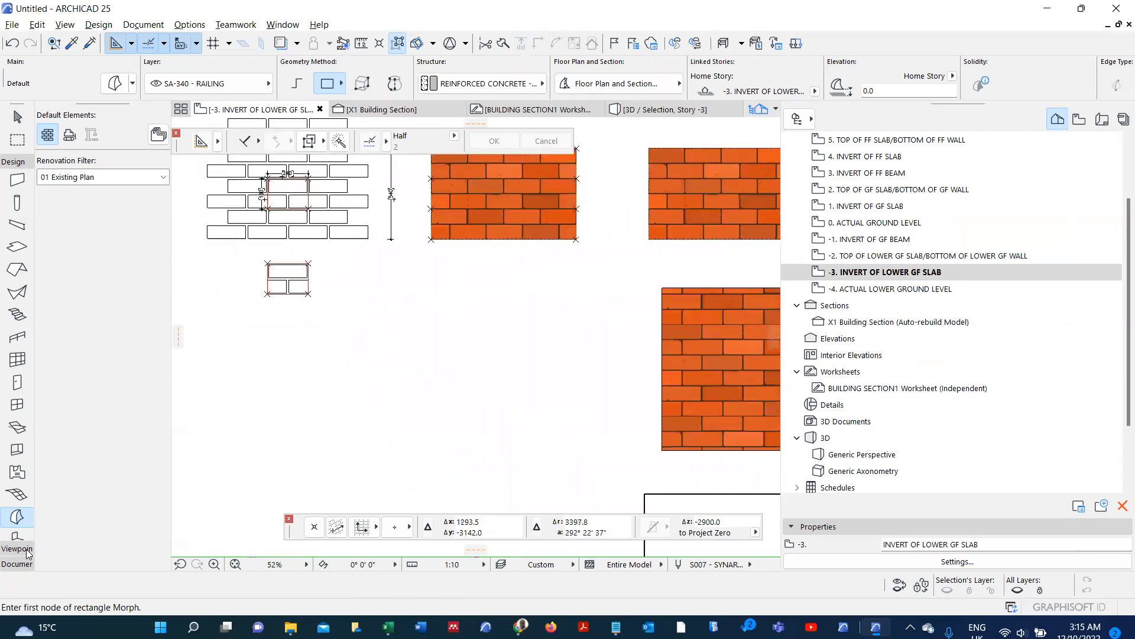
left_click(26, 549)
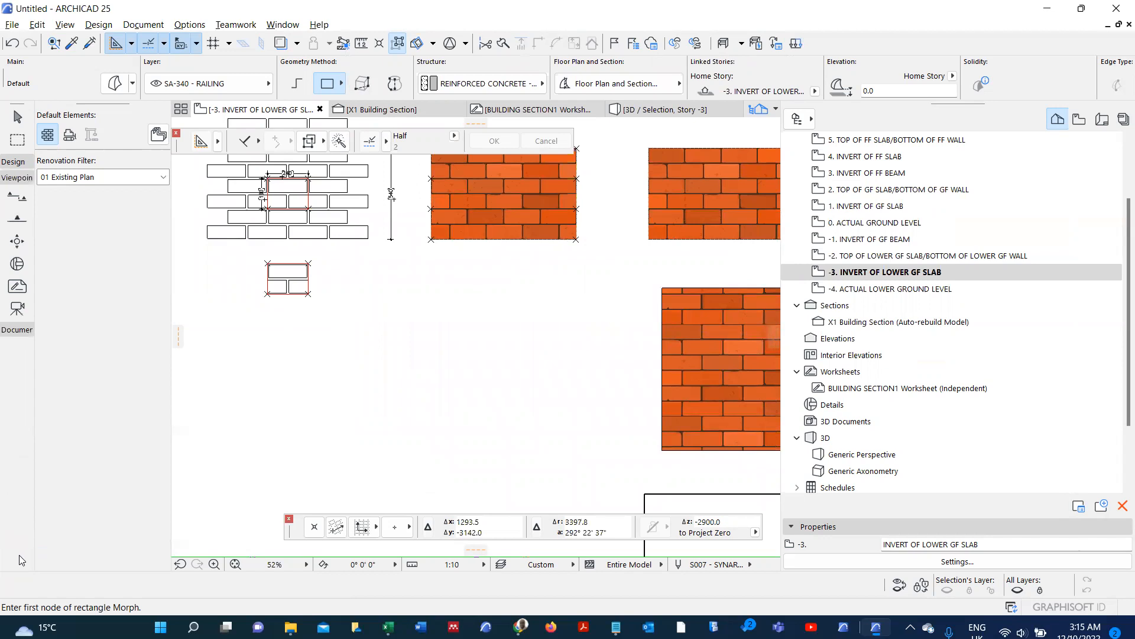
left_click(8, 163)
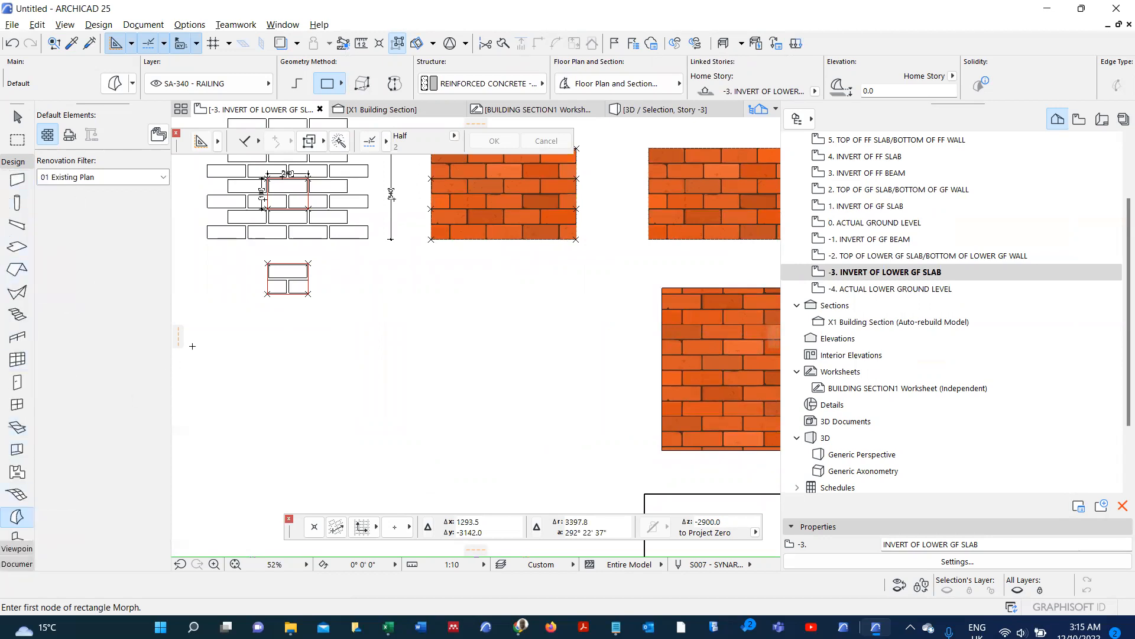
scroll(223, 255, "up", 2)
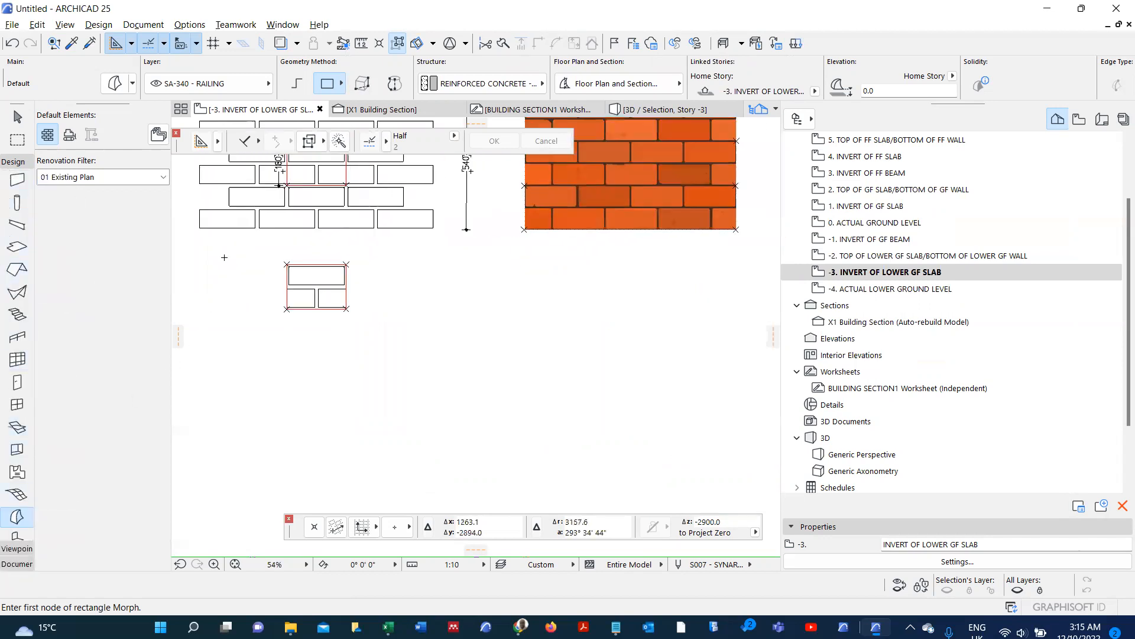
left_click(240, 219, "alt")
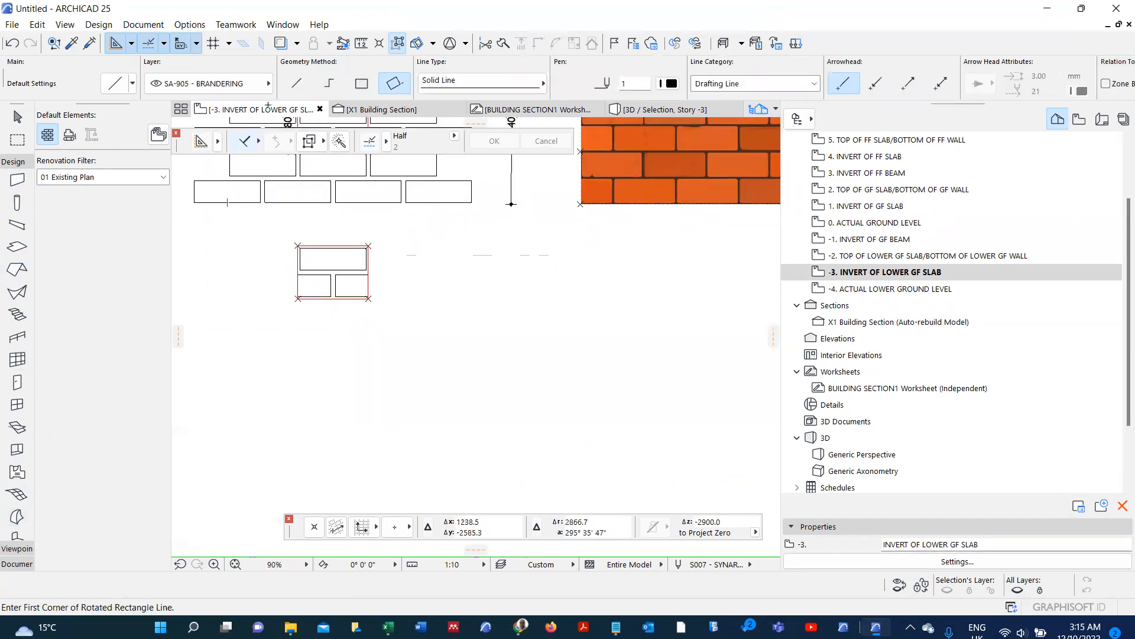
left_click(250, 353)
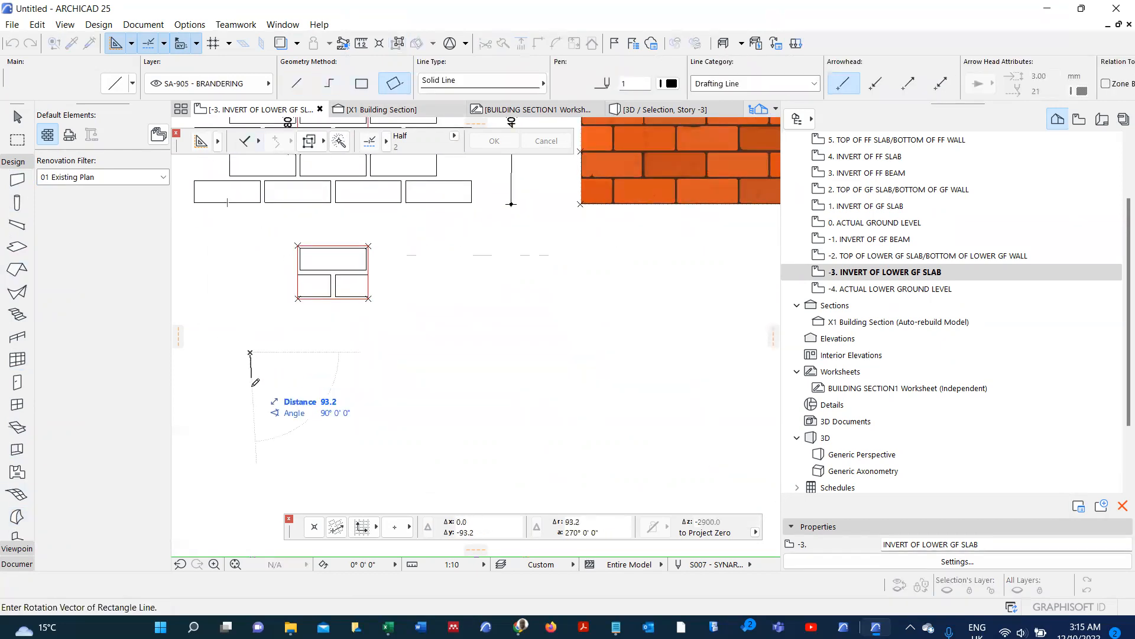
type("200")
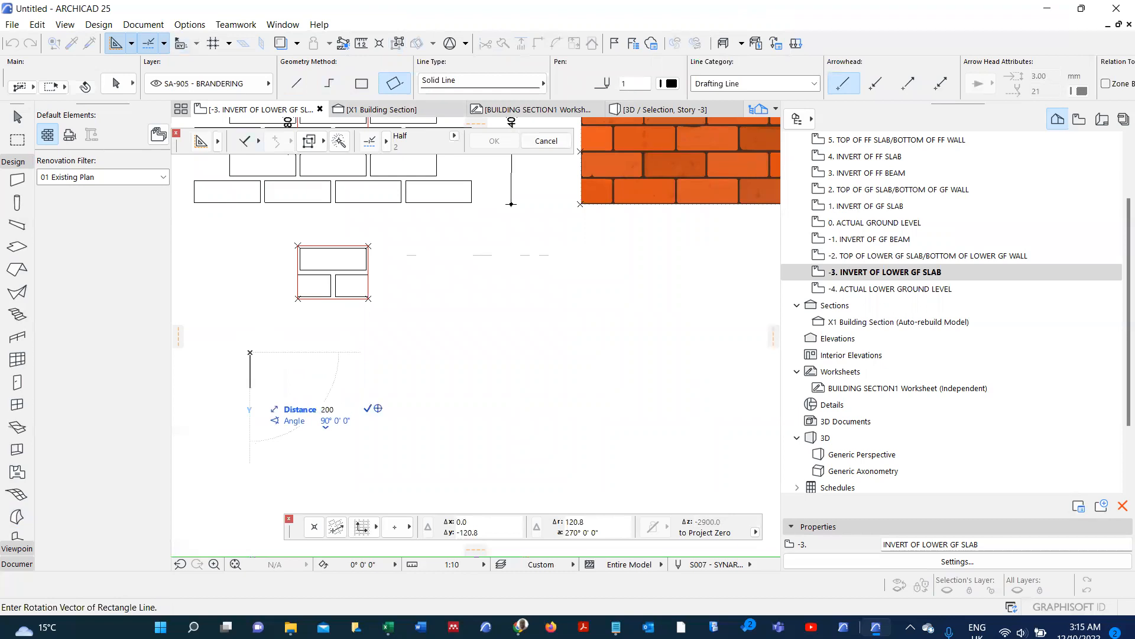
key("Return")
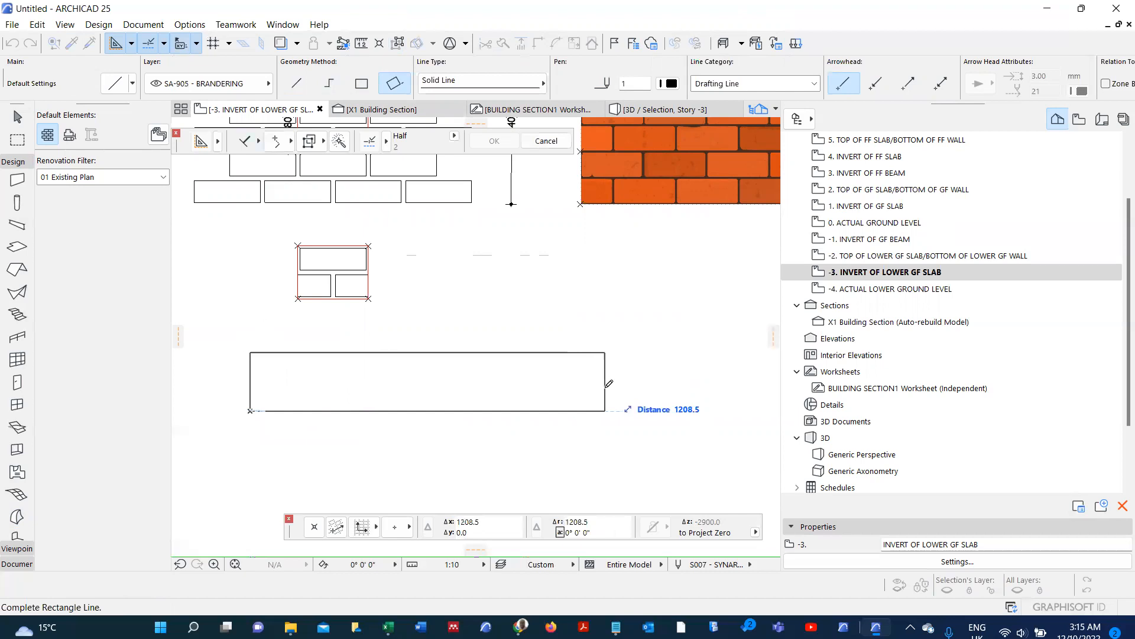
left_click(609, 384)
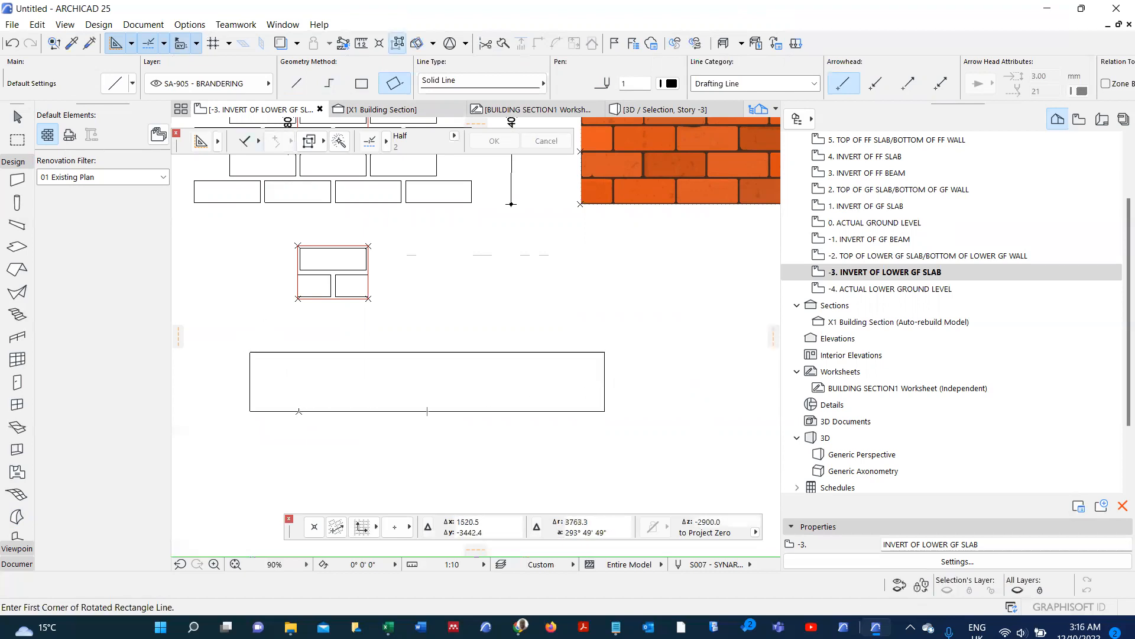
- Draw a single slanted line at about 45° from the rectangle's lower edge to its upper edge, near its left end
left_click(294, 88)
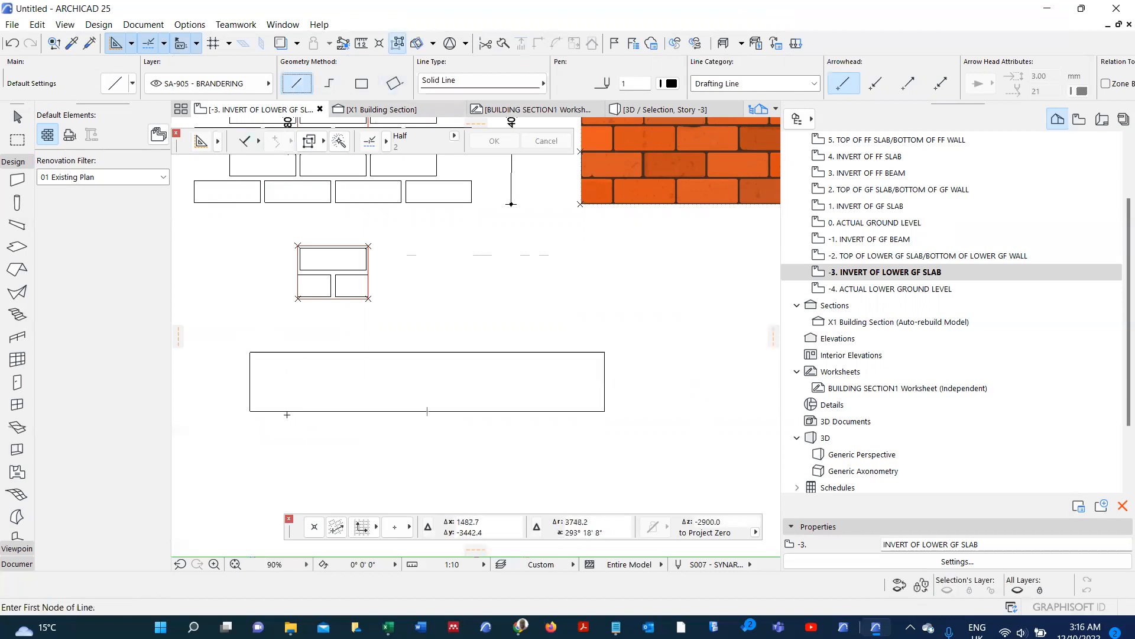
left_click(285, 411)
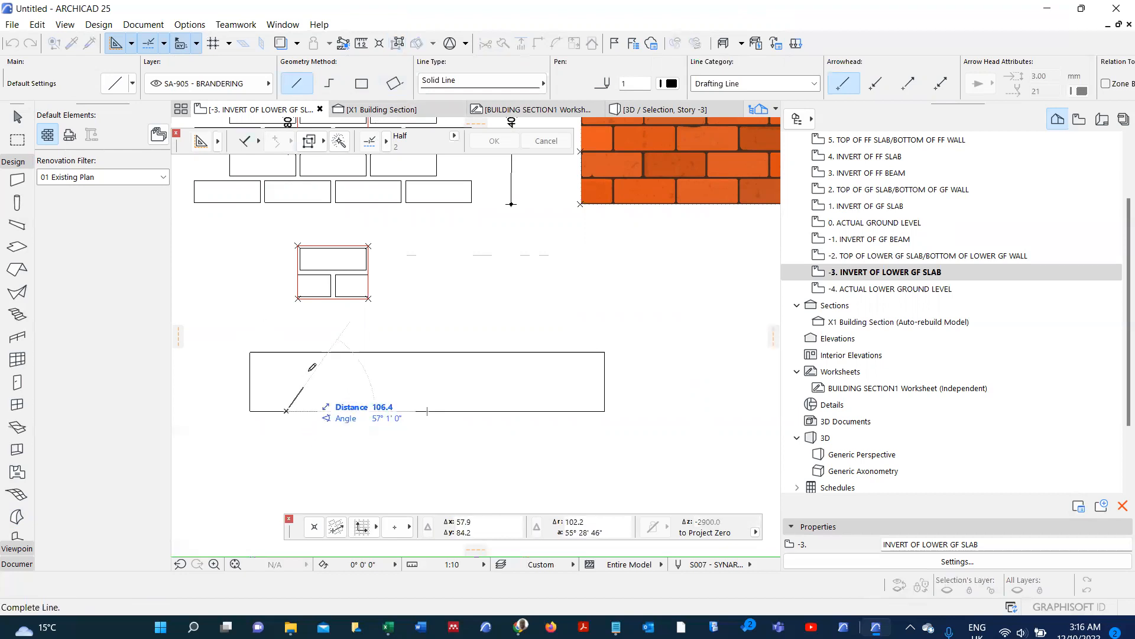
left_click(347, 351)
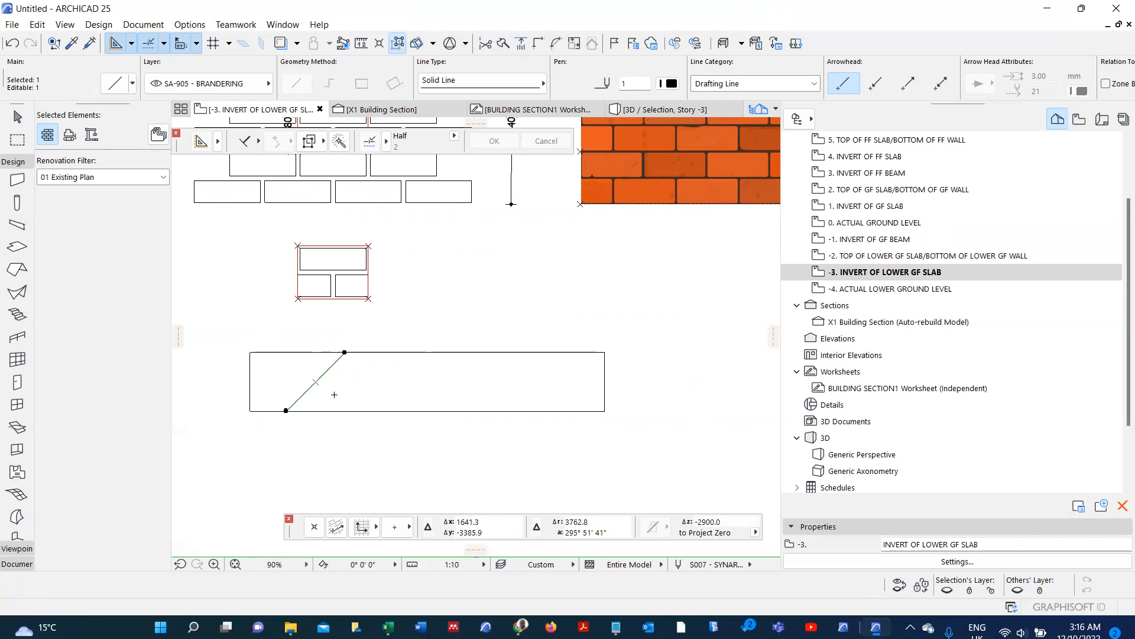
- Copy the slanted line 100 mm to the right along the rectangle's lower edge
key("ctrl+u")
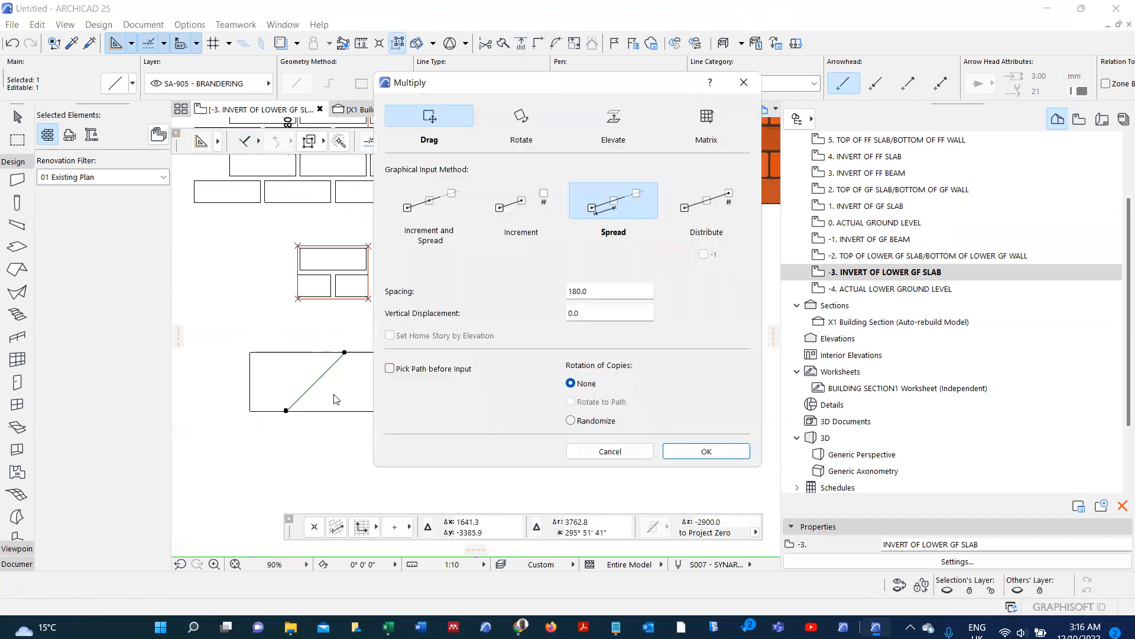
left_click(706, 451)
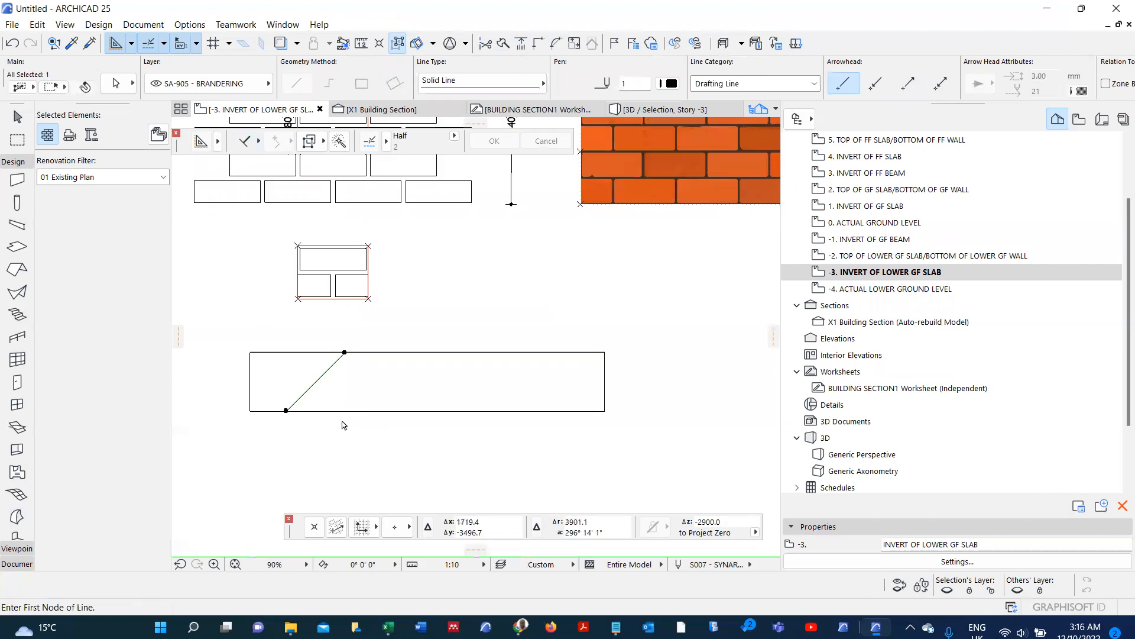
left_click(287, 411)
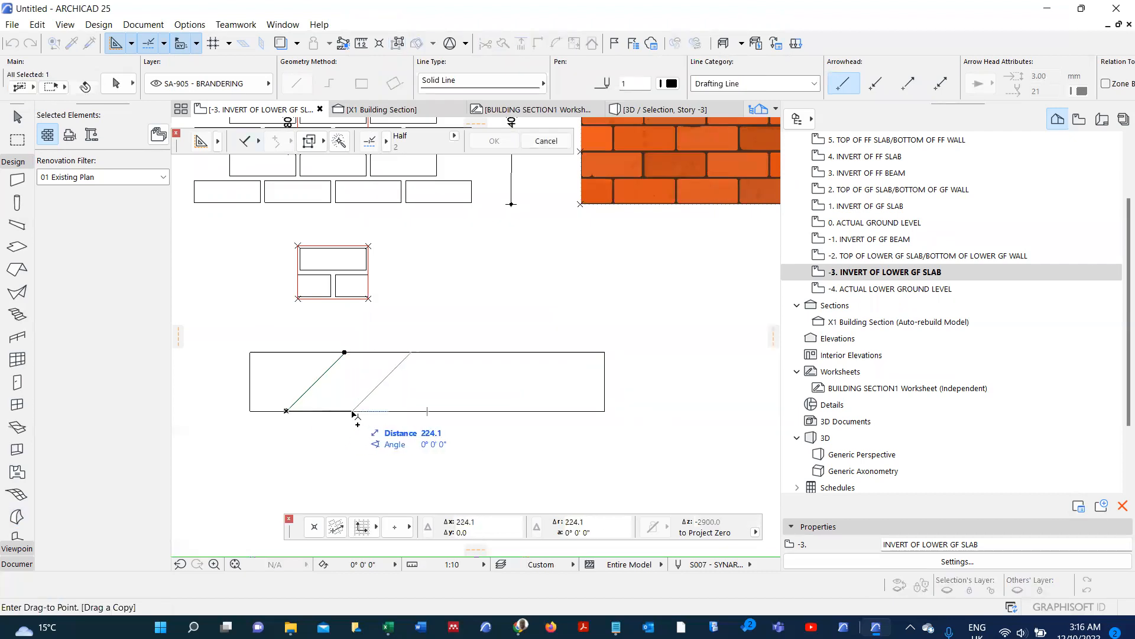
type("100")
key("Return")
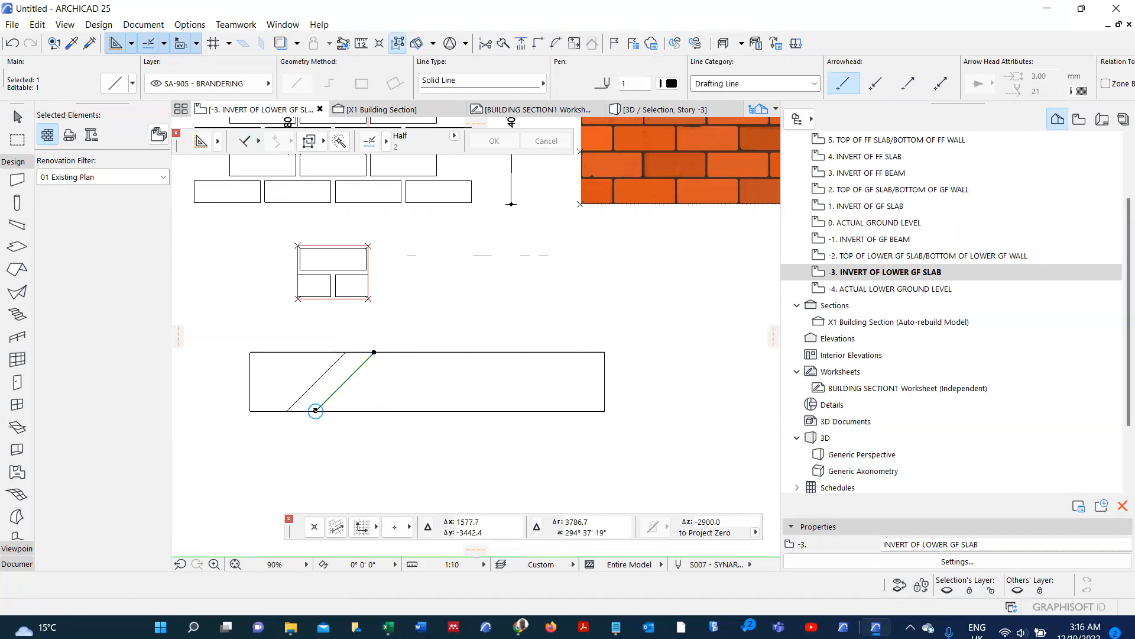
- Move the copied slanted line another 200 mm to the right along the rectangle's lower edge
key("ctrl+shift+d")
left_click(316, 410)
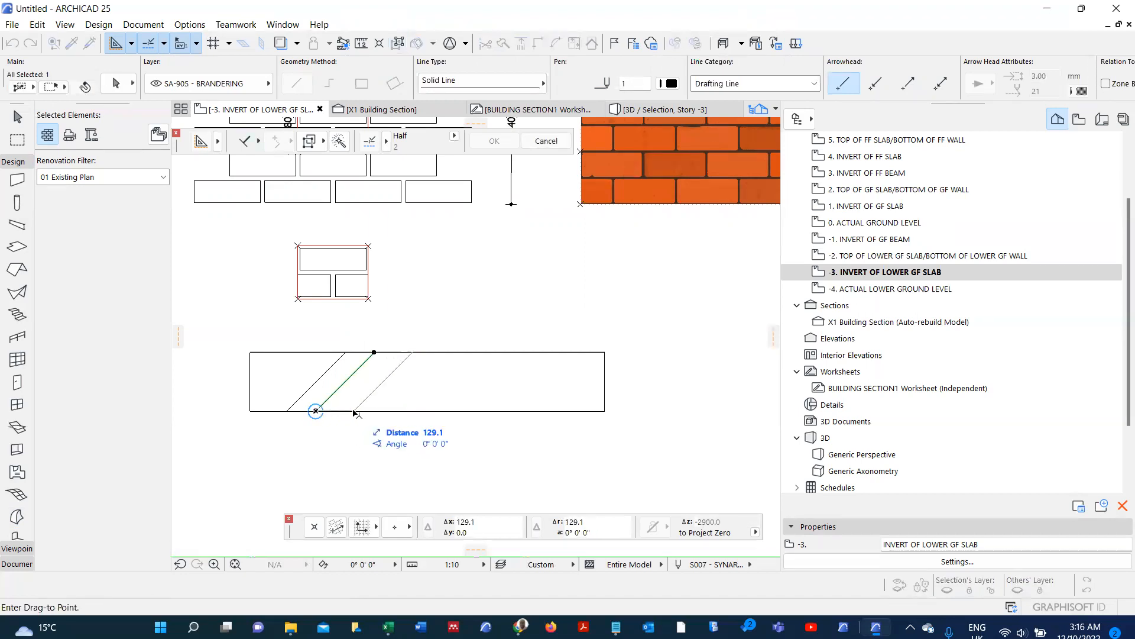
type("29")
type("00")
key("Return")
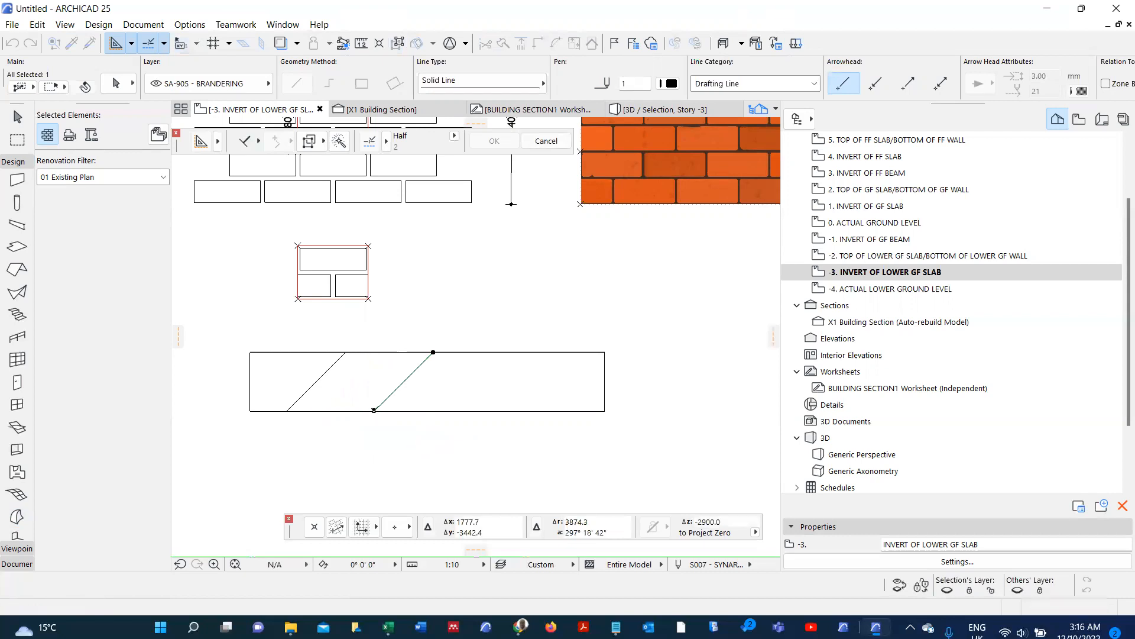
- Copy only the second slanted line 200 mm further to the right to add a third one inside the rectangle
left_click(307, 390, "shift")
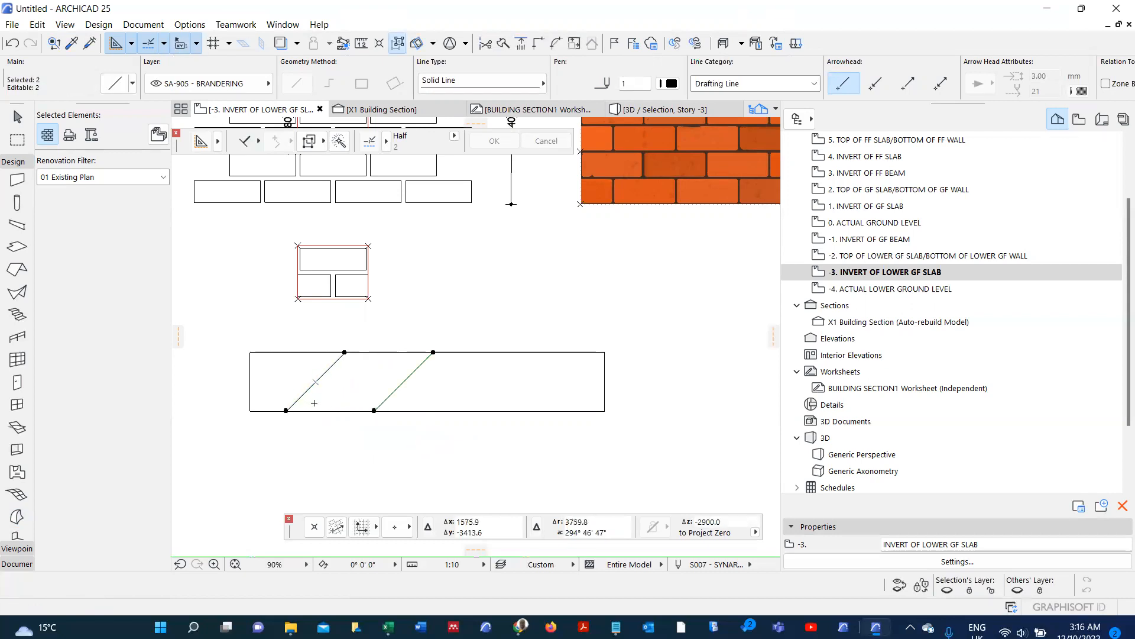
left_click(379, 404)
key("ctrl+alt+d")
left_click(374, 410)
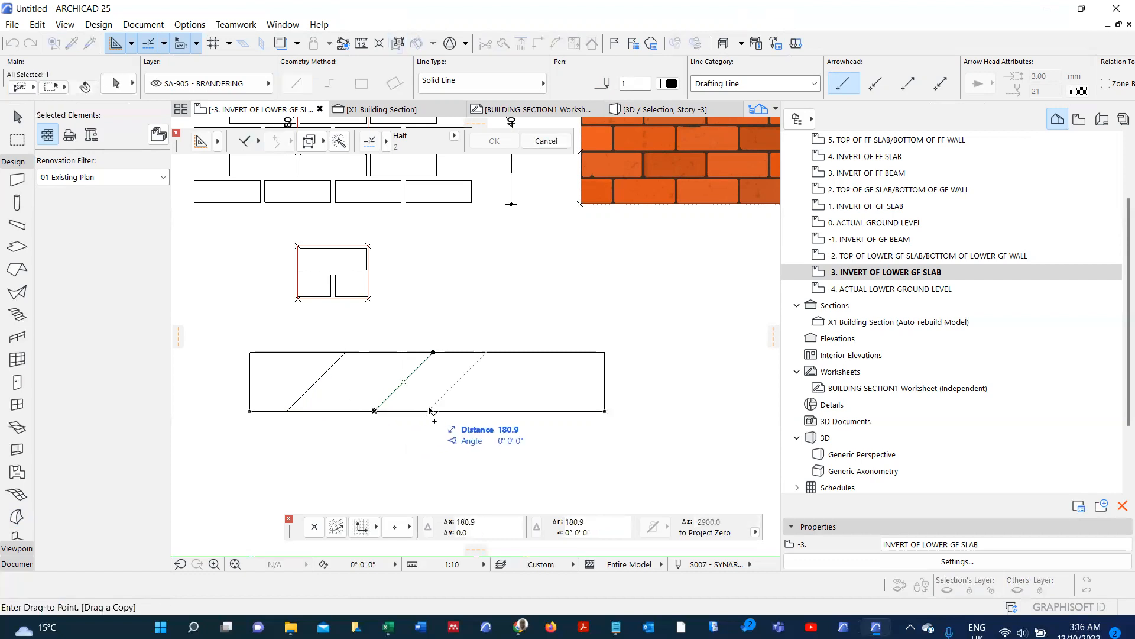
key("Tab")
type("2900")
key("Return")
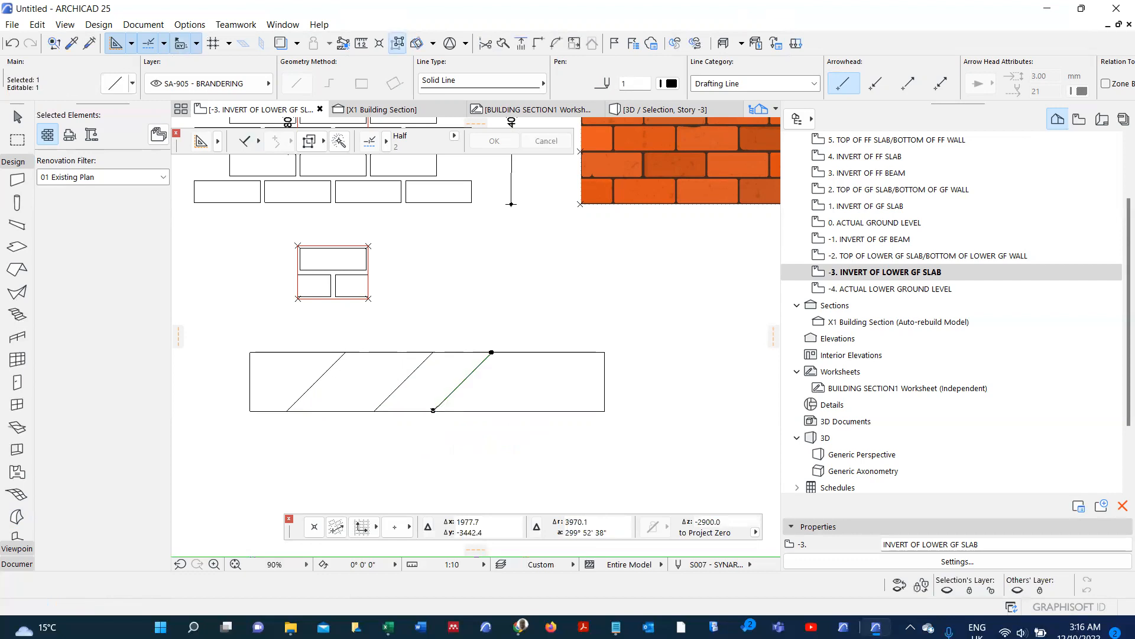
- Copy the last diagonal line inside the long rectangle 200 mm to the right
key("ctrl+alt+d")
left_click(434, 410)
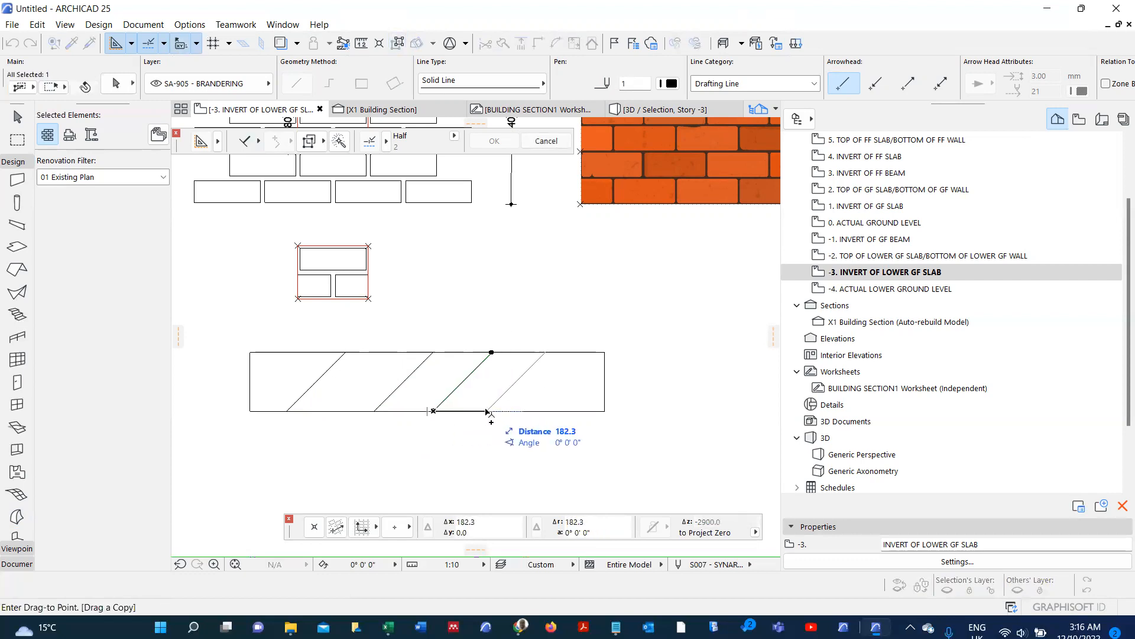
key("Tab")
type("2")
key("Return")
key("Escape")
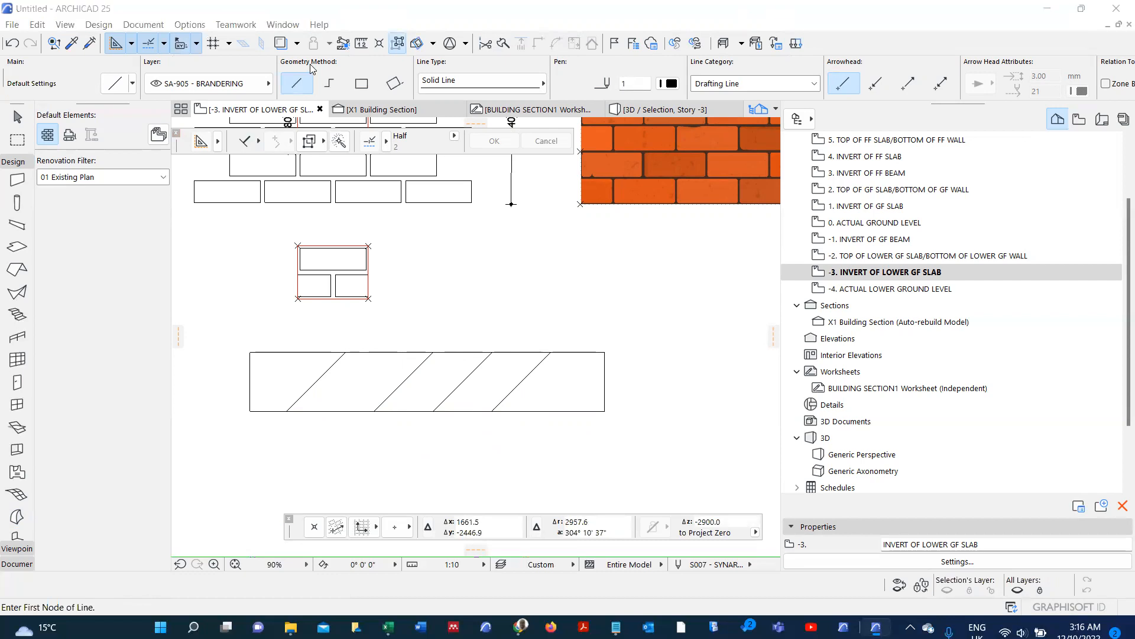
- Try copying the leftmost diagonal line 200 mm to the right, and undo the copy
right_click(314, 386)
key("Escape")
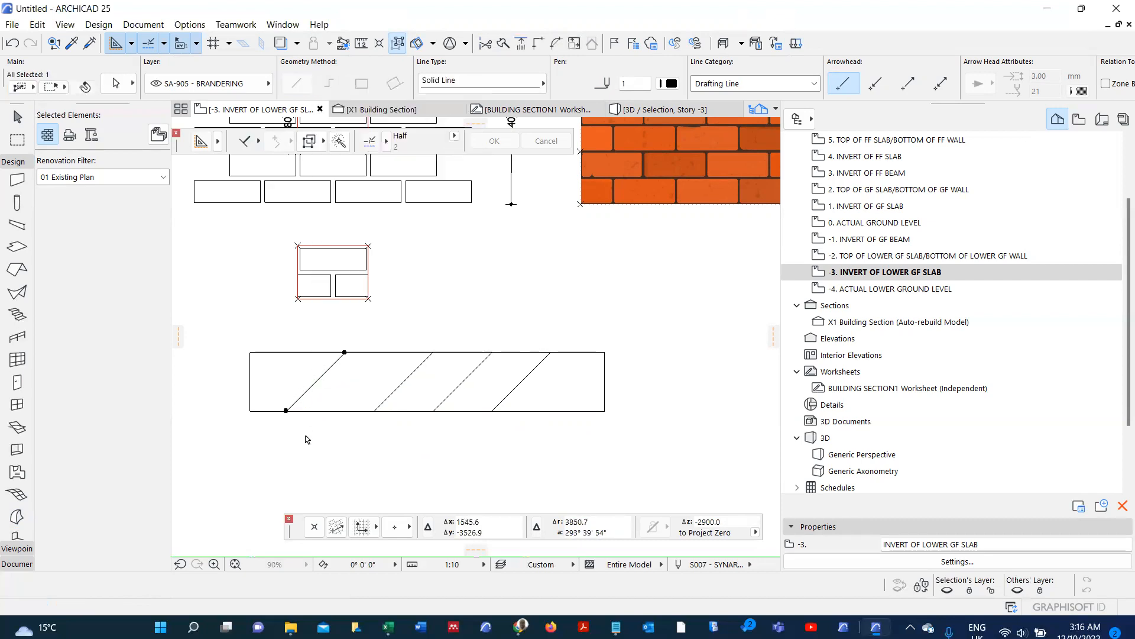
key("ctrl+shift+d")
left_click(286, 410)
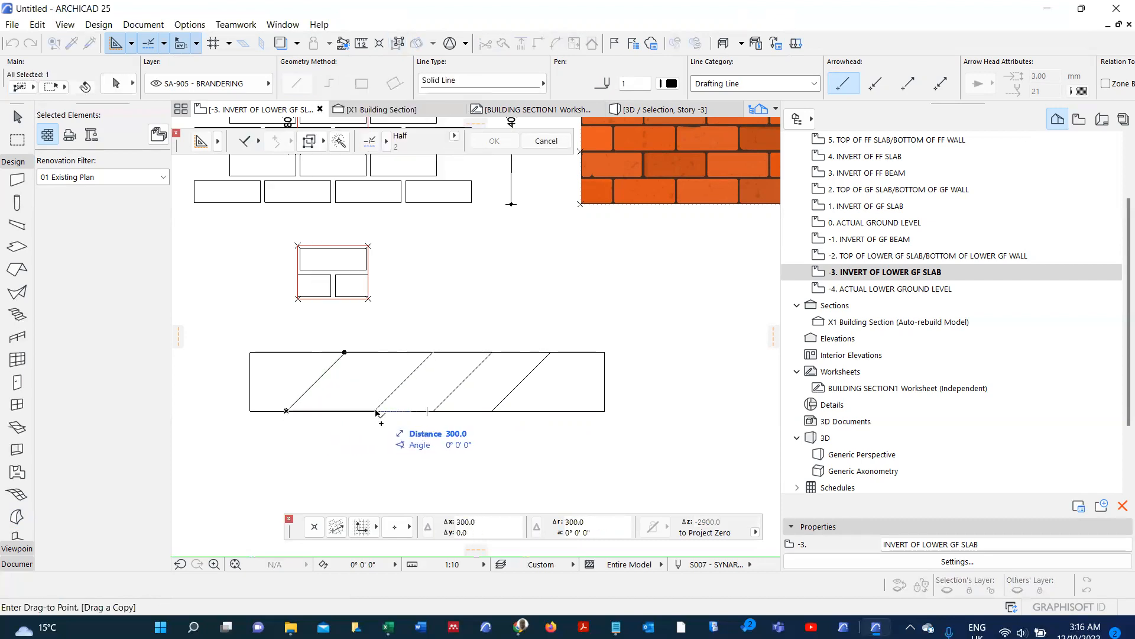
type("2")
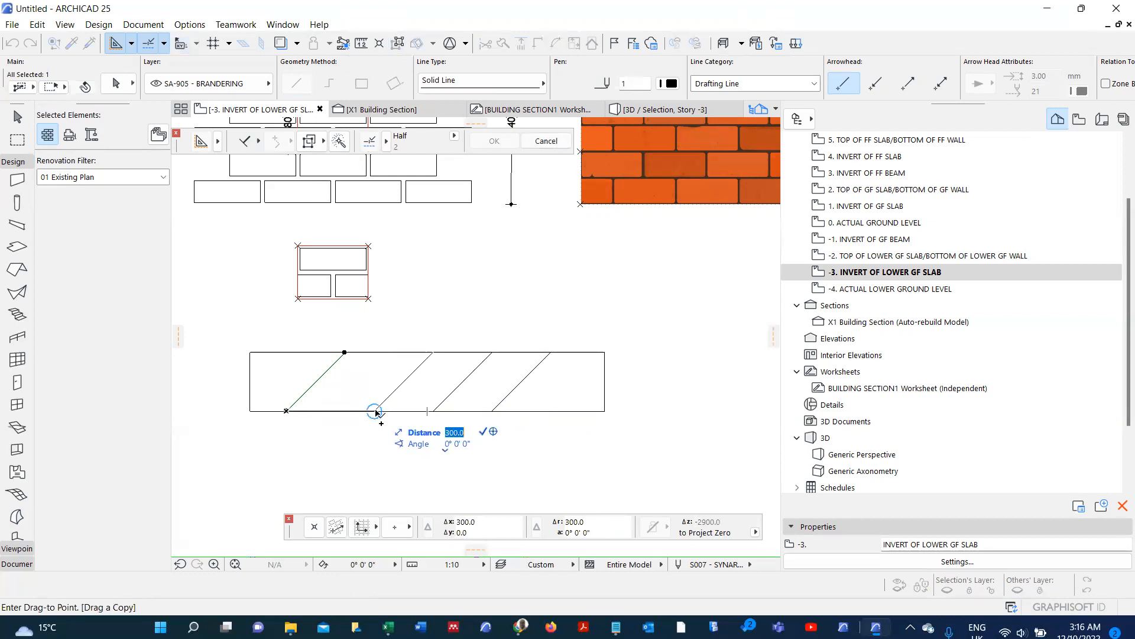
type("00")
key("Return")
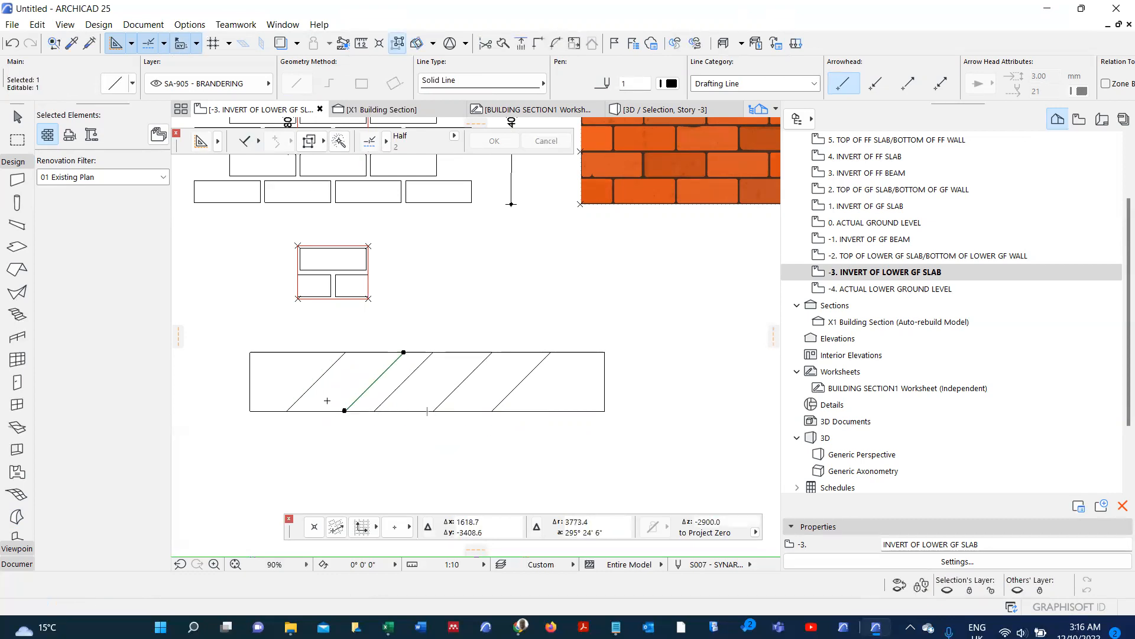
key("ctrl+z")
- Copy the leftmost diagonal line 100 mm to the right and delete the original line
key("ctrl+shift+d")
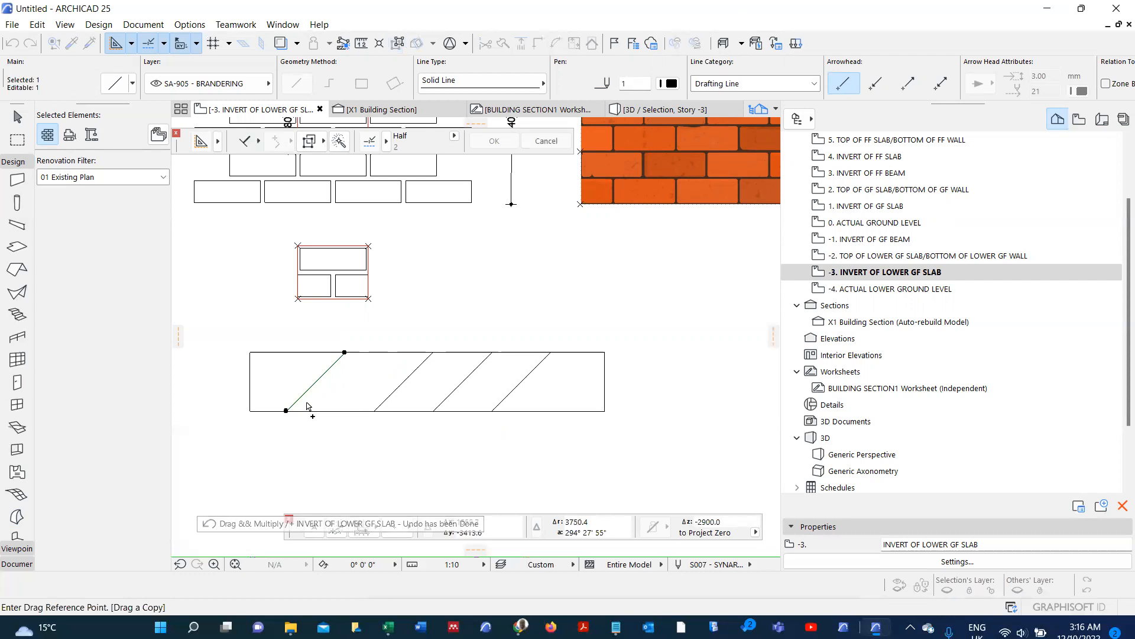
left_click(307, 403)
type("1")
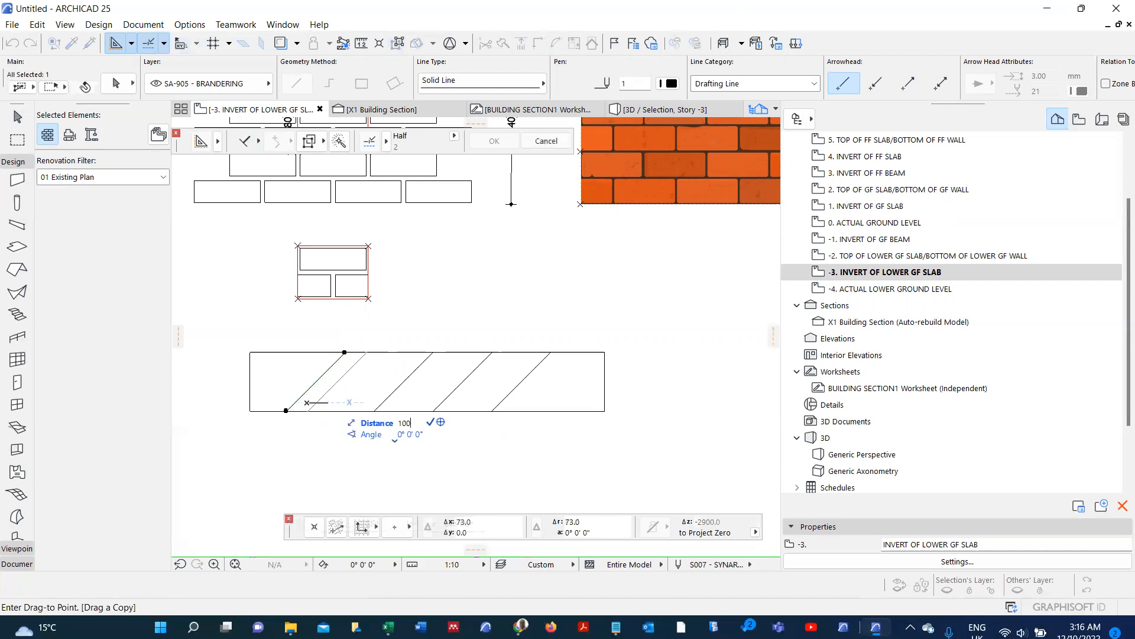
type("00")
key("Return")
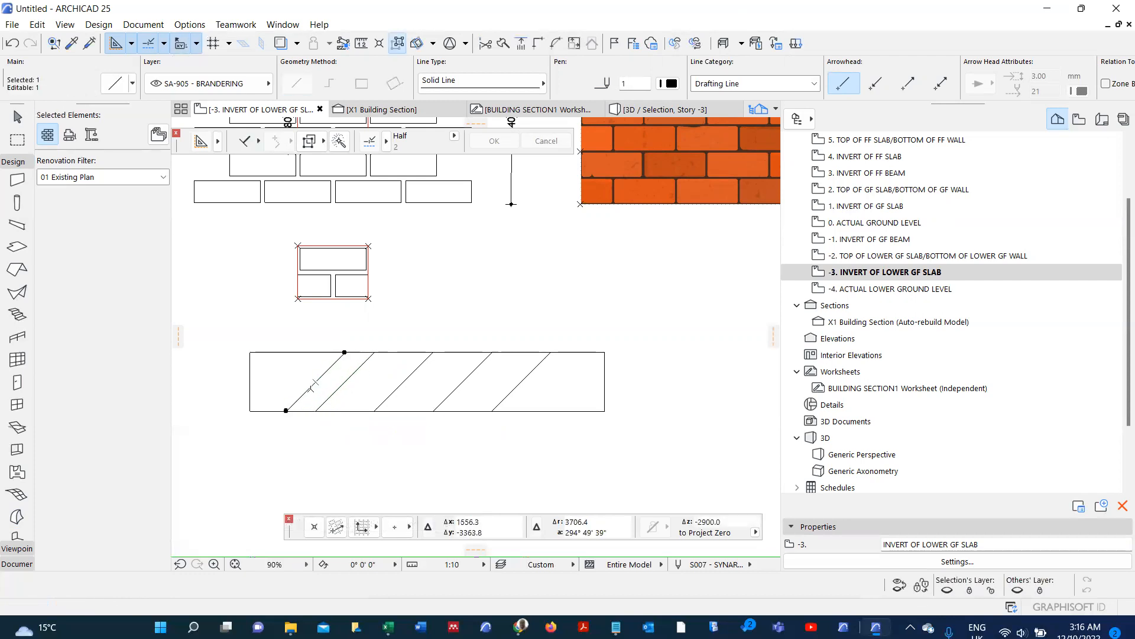
key("Escape")
- Pick up the red pen 21 line settings and draw a 200 mm high rotated rectangle framing the four diagonal lines
scroll(317, 398, "down", 3)
scroll(308, 349, "up", 4)
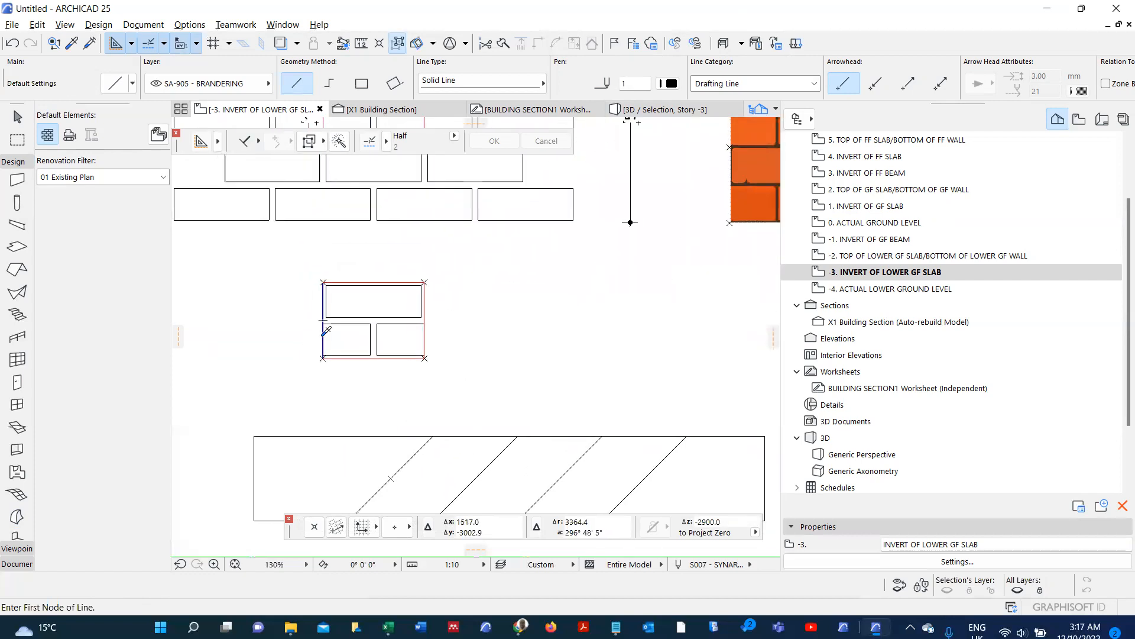
scroll(319, 337, "down", 2)
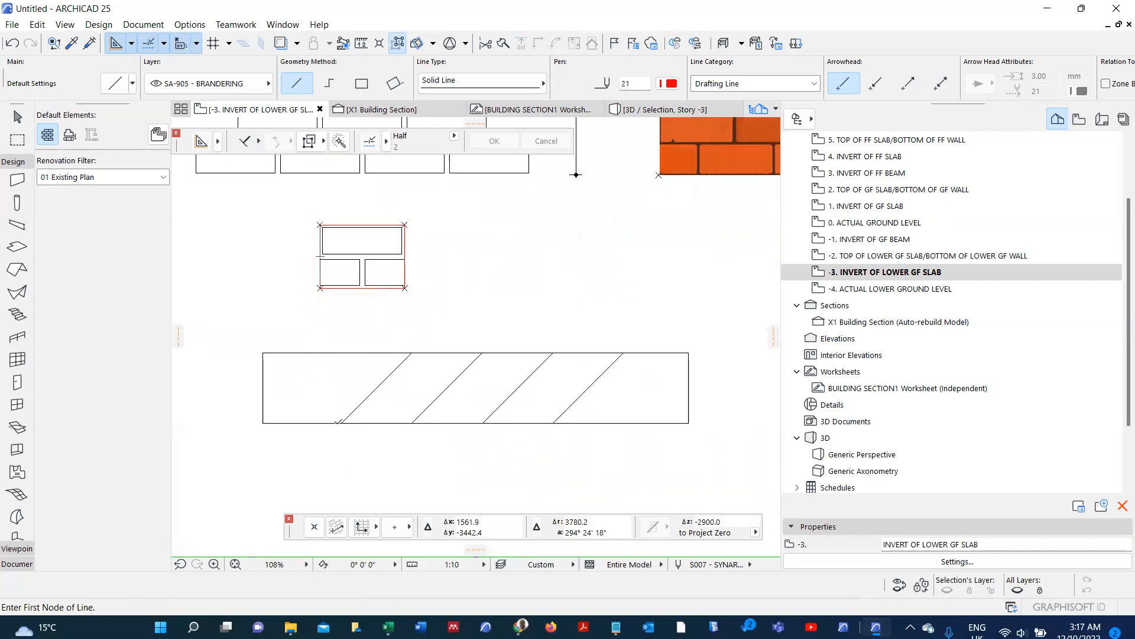
left_click(342, 423)
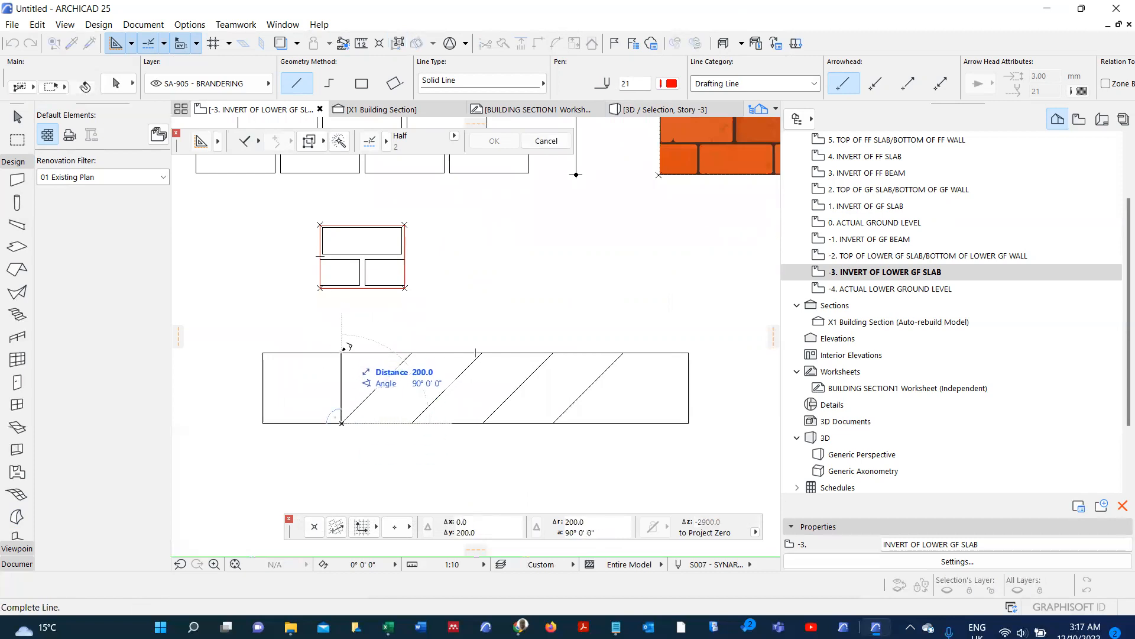
left_click(395, 84)
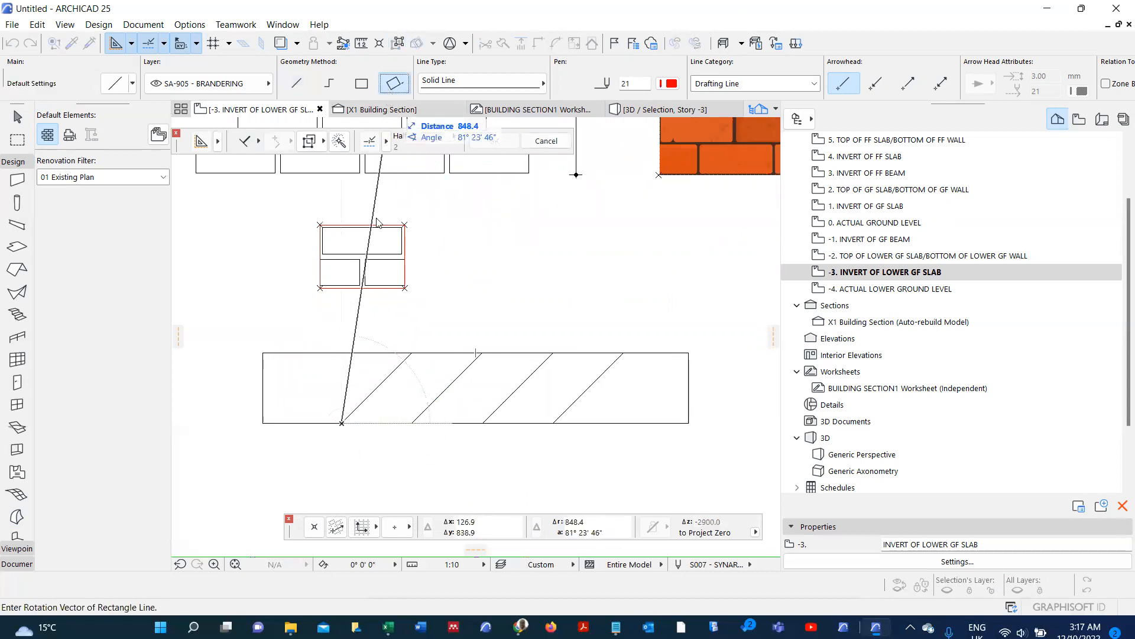
left_click(342, 353)
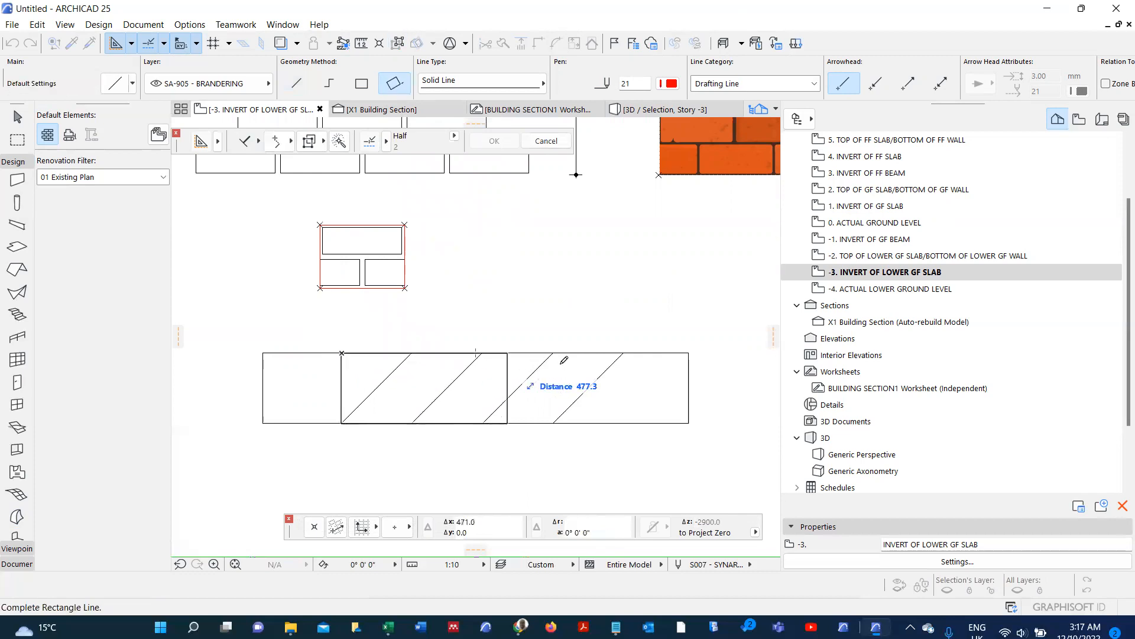
left_click(623, 353)
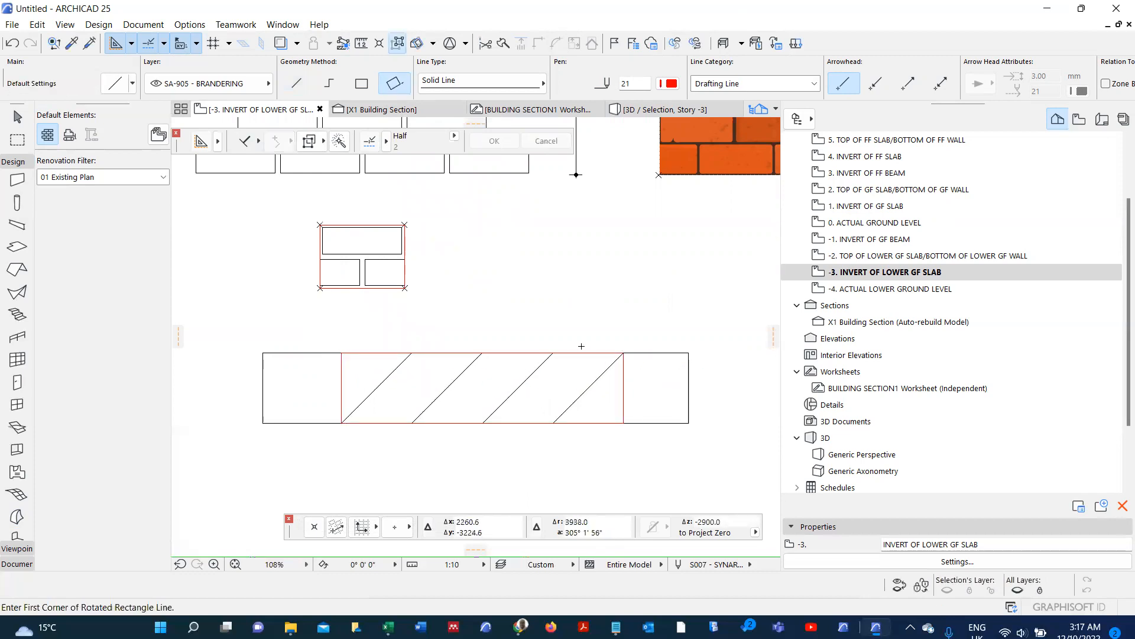
left_click(342, 353)
key("Escape")
left_click(409, 356, "shift")
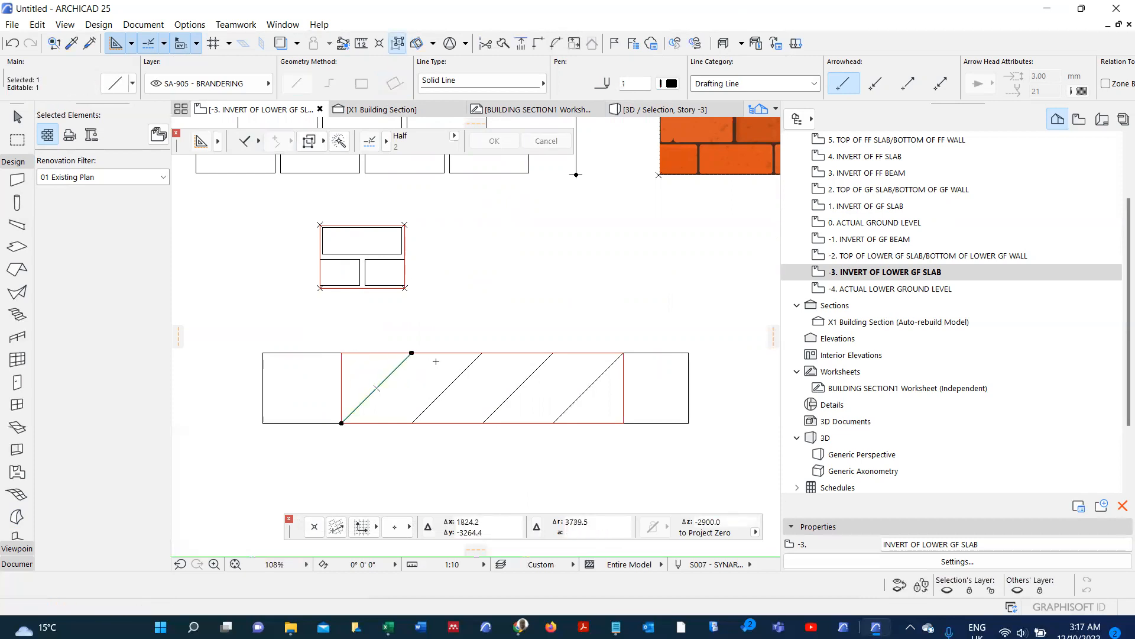
key("ctrl+shift+d")
left_click(483, 353)
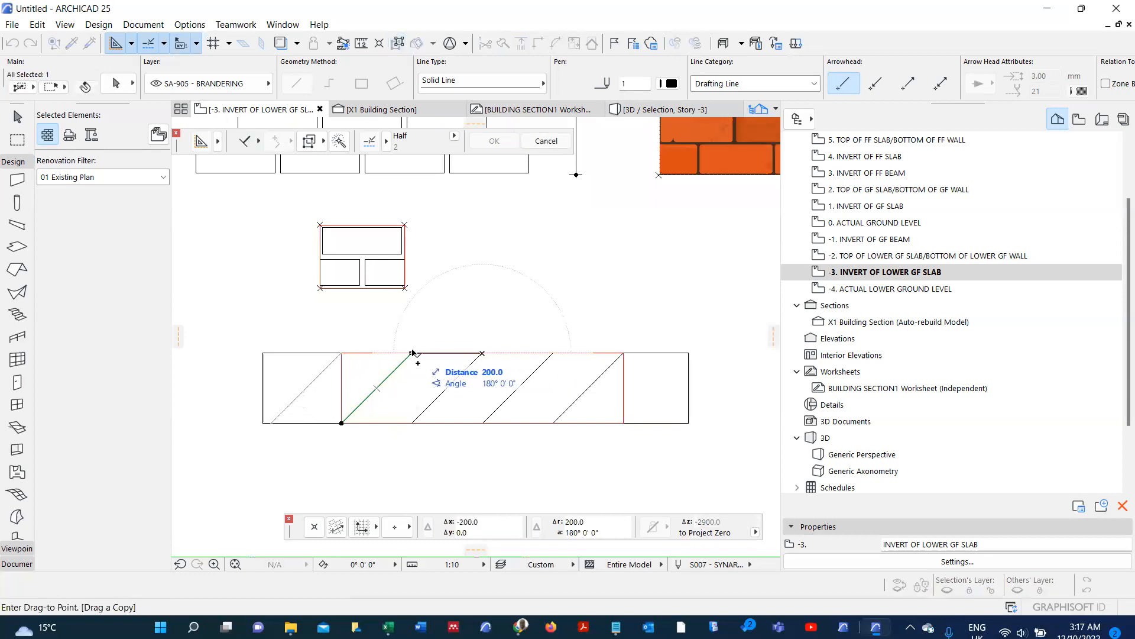
key("Escape")
key("Escape")
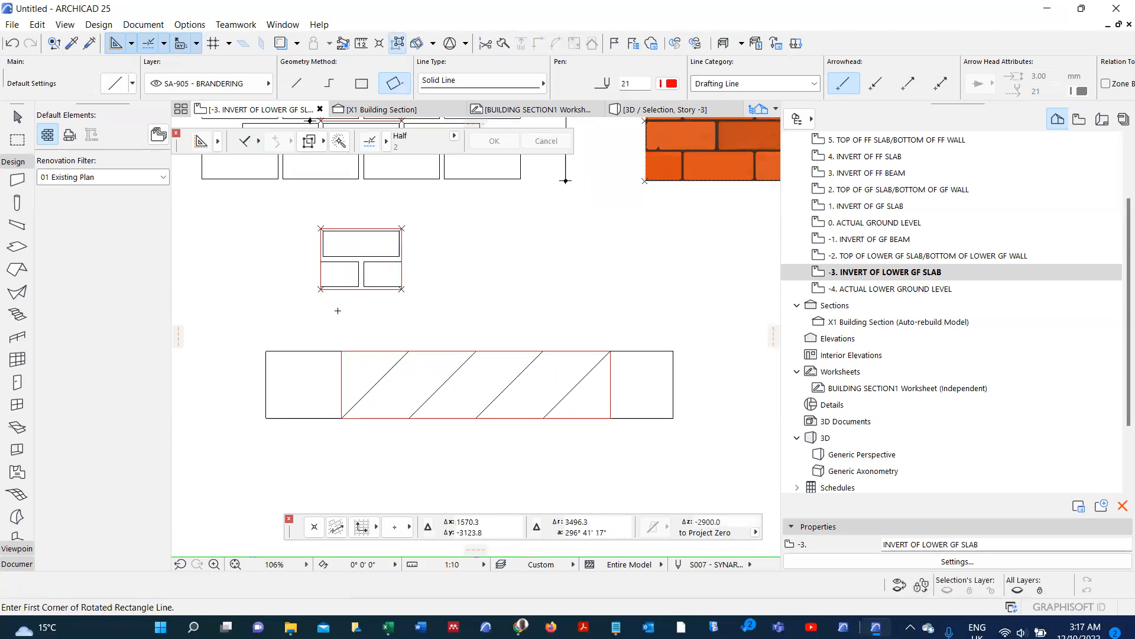
scroll(333, 350, "up", 3)
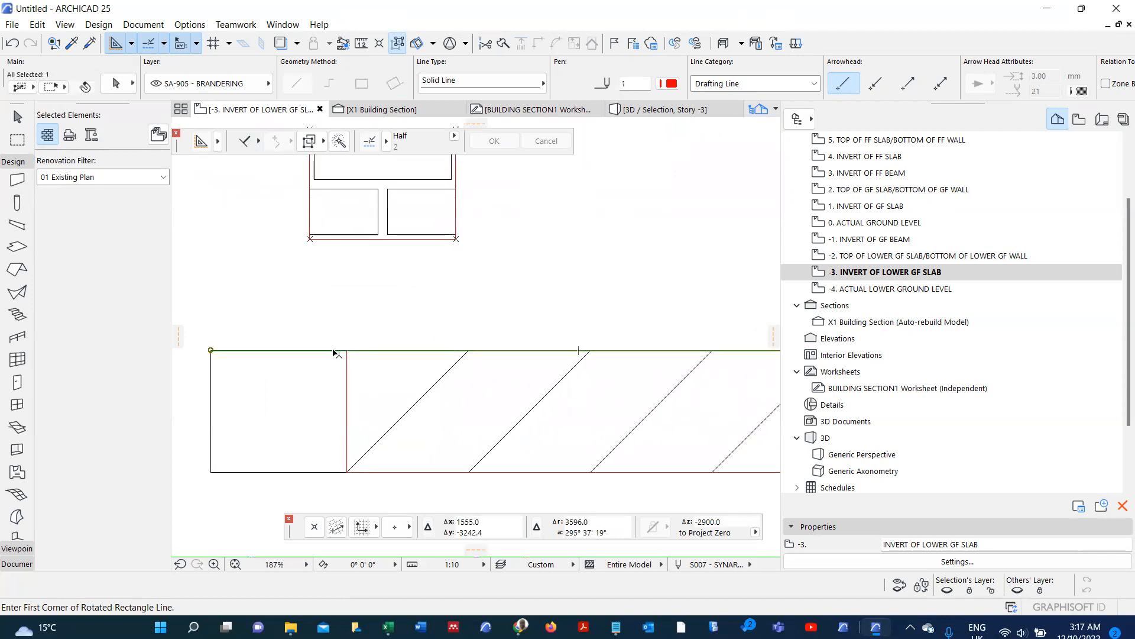
scroll(325, 340, "down", 2)
scroll(325, 341, "down", 2)
left_click_drag(312, 329, 592, 418, "shift")
left_click(528, 418)
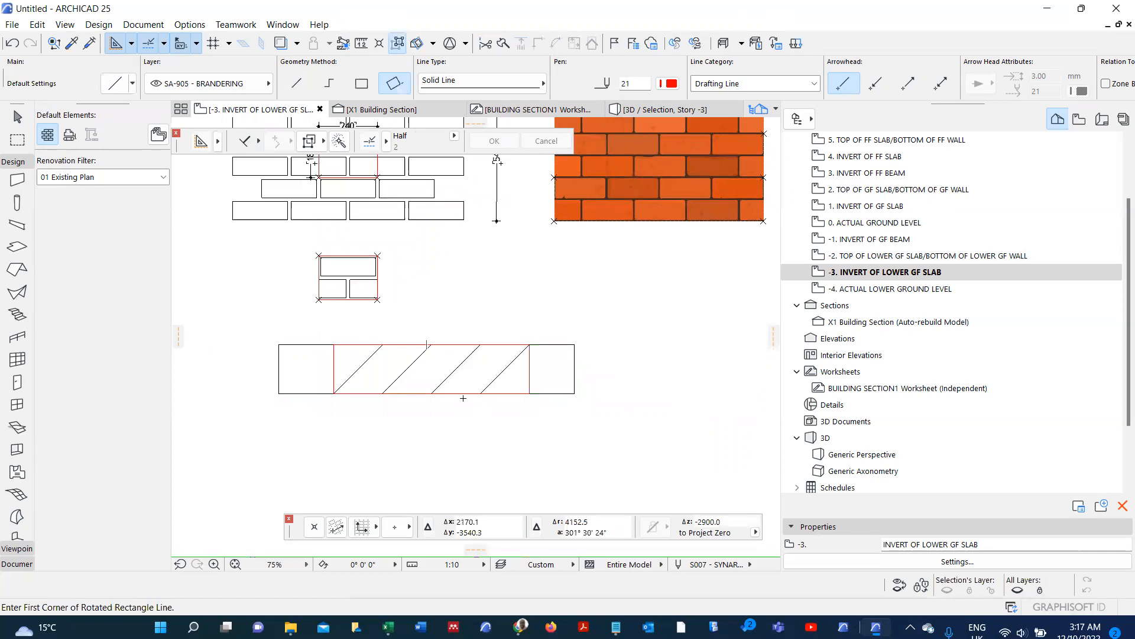
left_click(530, 384)
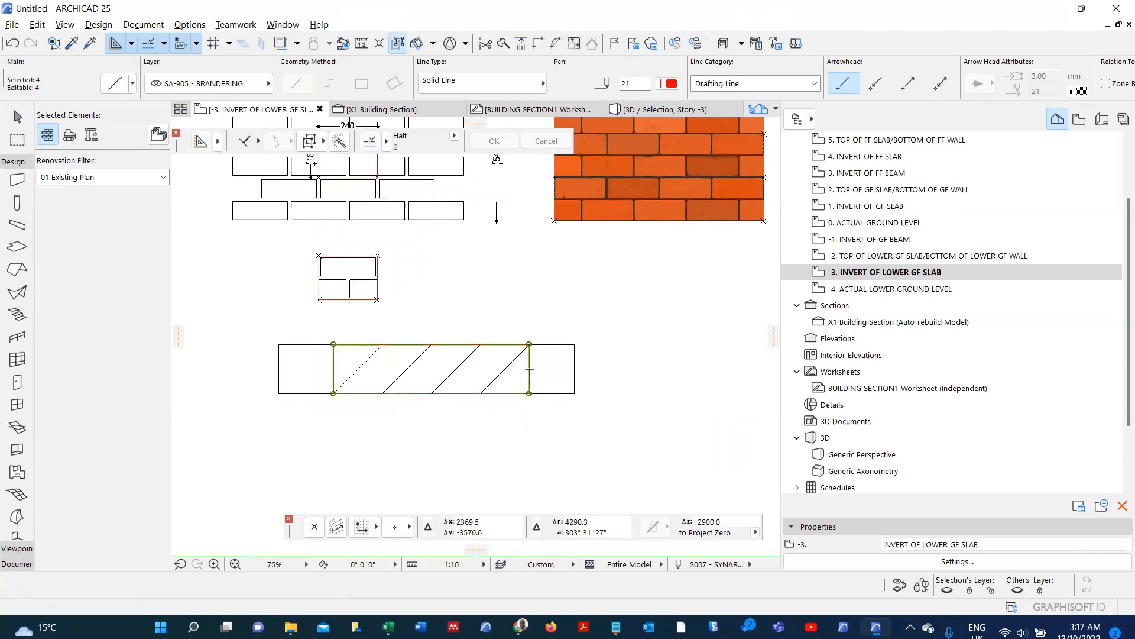
key("Escape")
- Place a copy of the whole bar, with its red frame and diagonal lines, directly below the original
scroll(324, 336, "down", 2)
left_click_drag(325, 336, 548, 405, "shift")
left_click(507, 370)
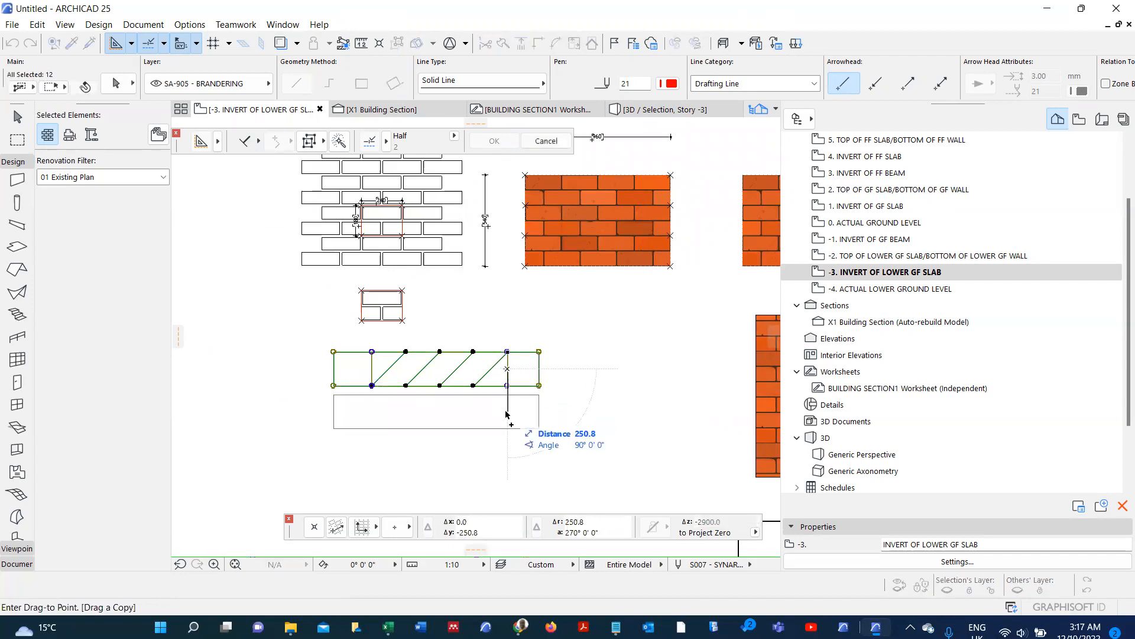
left_click(507, 419)
key("Escape")
scroll(413, 450, "up", 4)
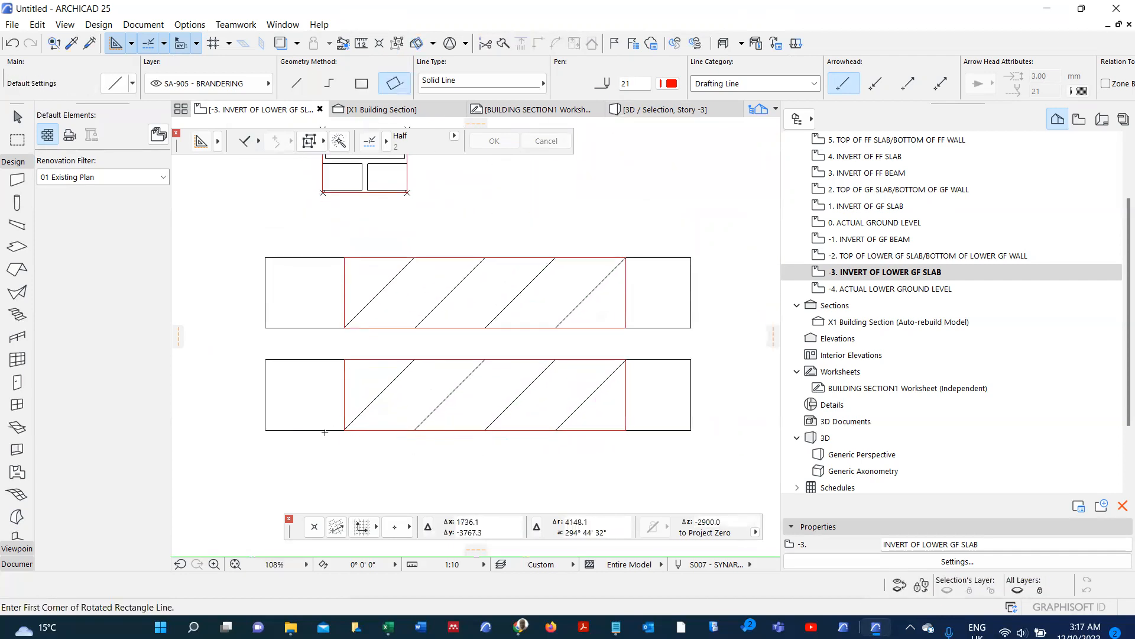
- Trim away the black outline segments outside the red frame at both ends of the lower bar
left_click(330, 431, "ctrl")
left_click(327, 359, "ctrl")
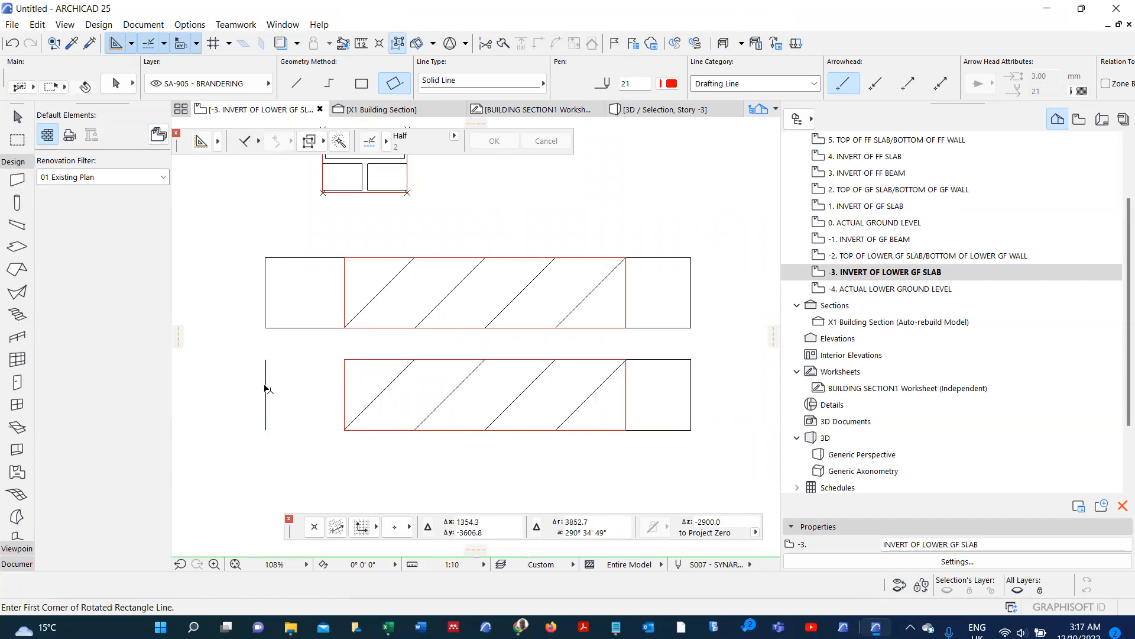
left_click(265, 385, "ctrl")
left_click(658, 431, "ctrl")
left_click(645, 360, "ctrl")
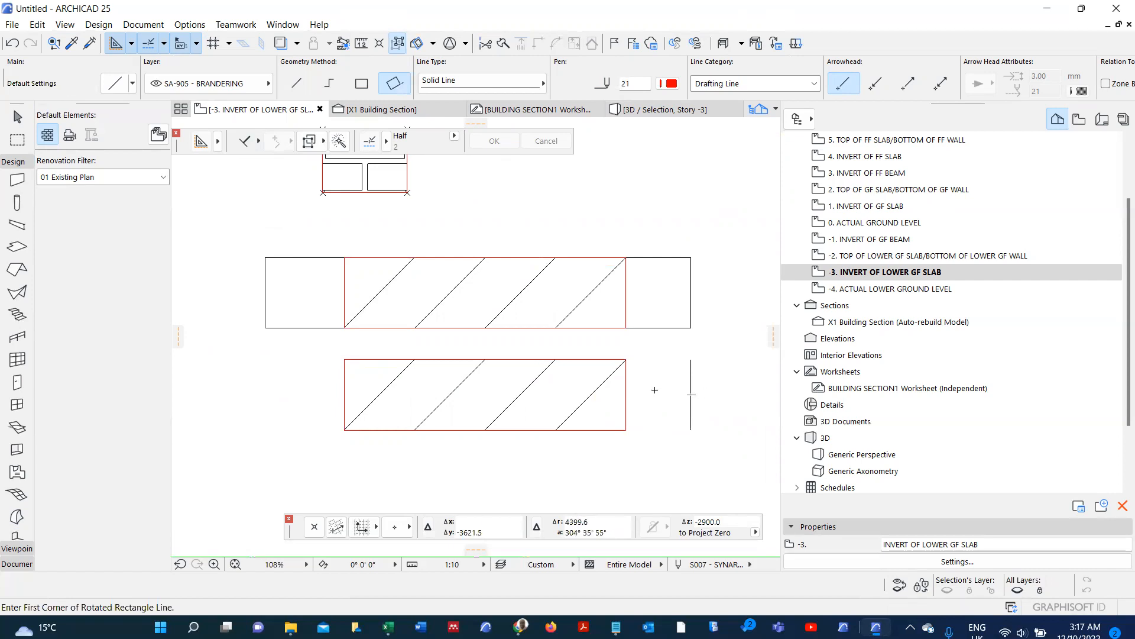
left_click(691, 385, "ctrl")
- Select and copy the four diagonal lines in the lower red frame, and measure the frame's height
scroll(568, 389, "up", 2)
left_click_drag(271, 371, 602, 427, "shift")
key("m")
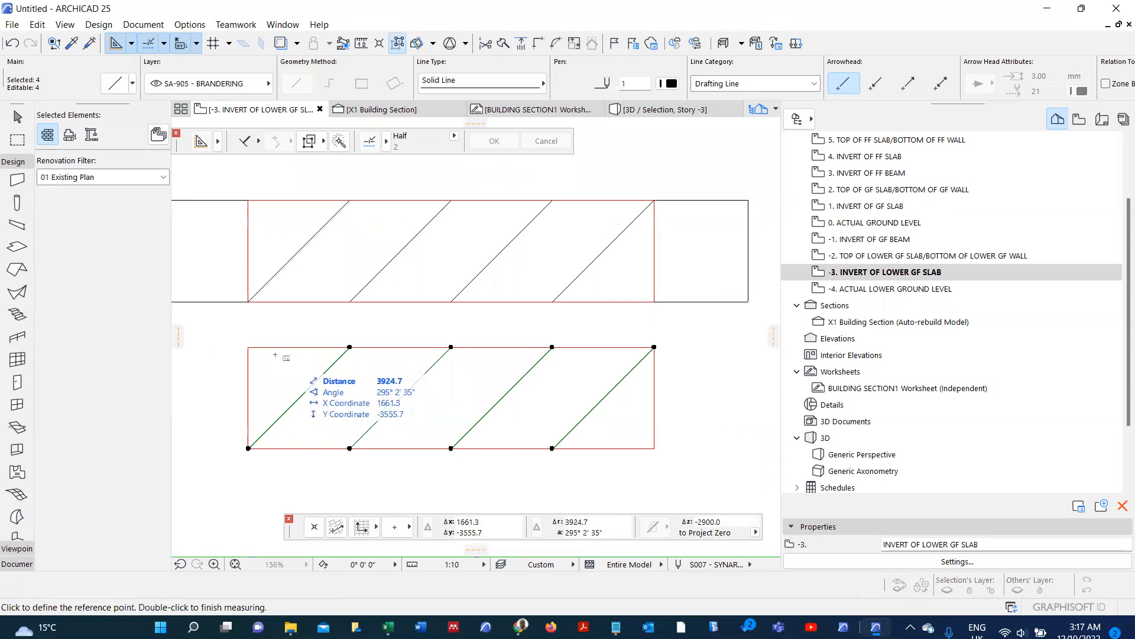
left_click(249, 347)
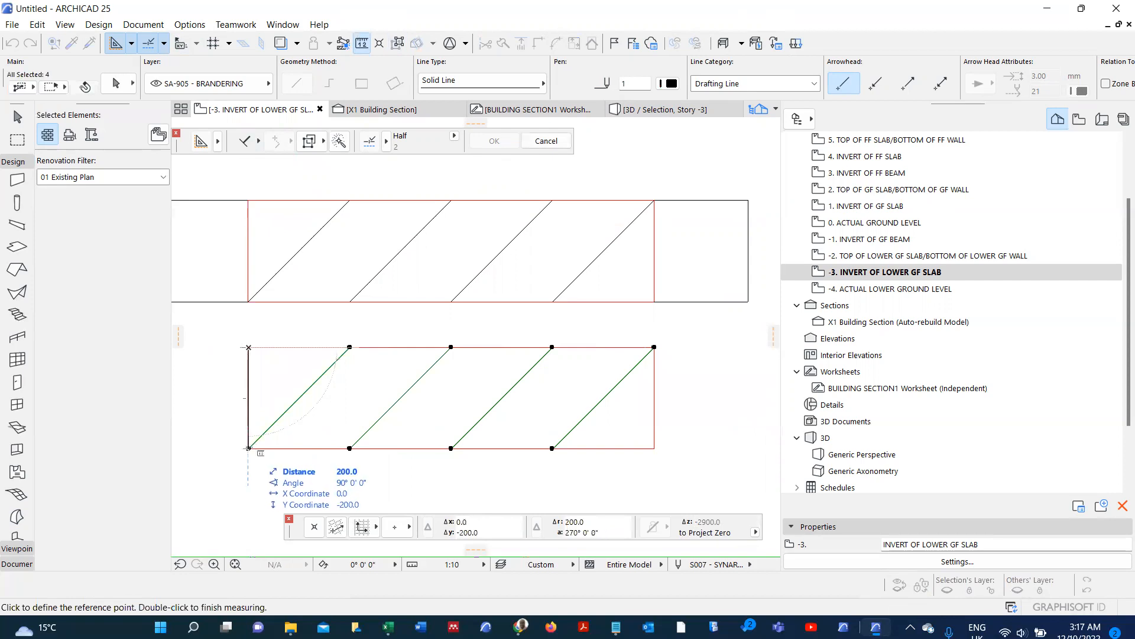
key("Escape")
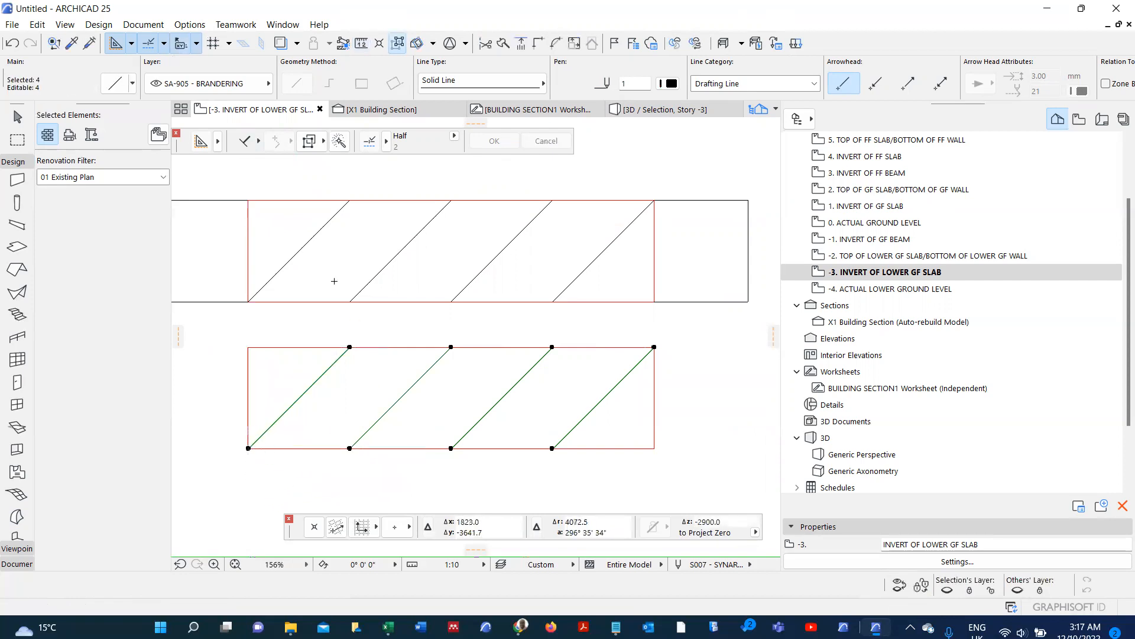
- Create a new symbol fill named KENYA BRICK PLAN in the Fills settings and paste the copied lines as its pattern
left_click(190, 25)
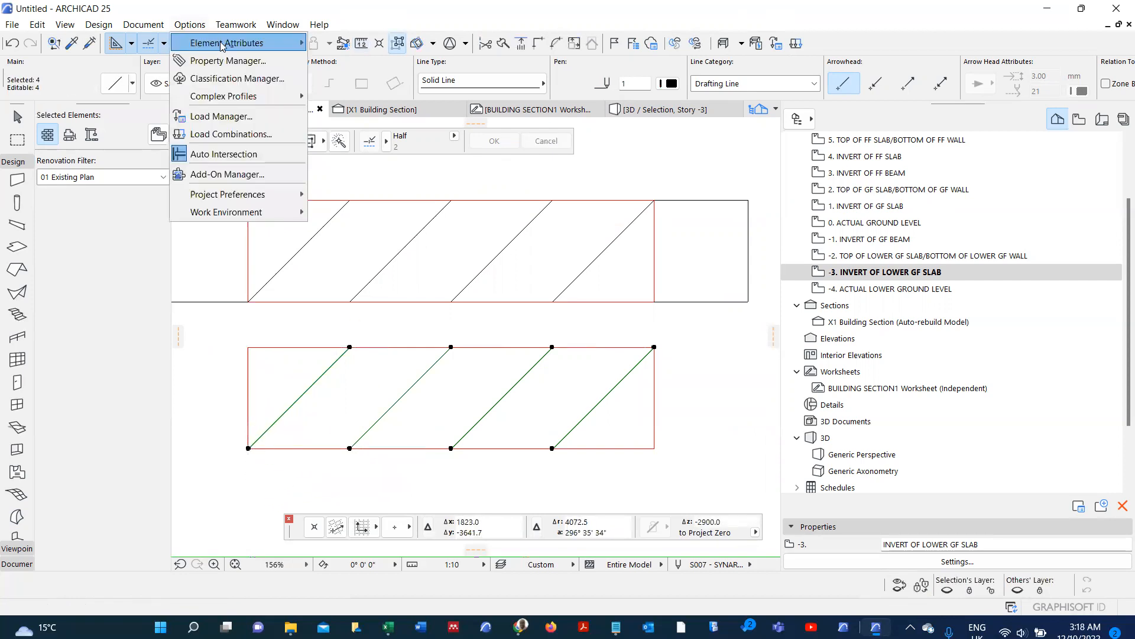
mouse_move(260, 43)
left_click(333, 96)
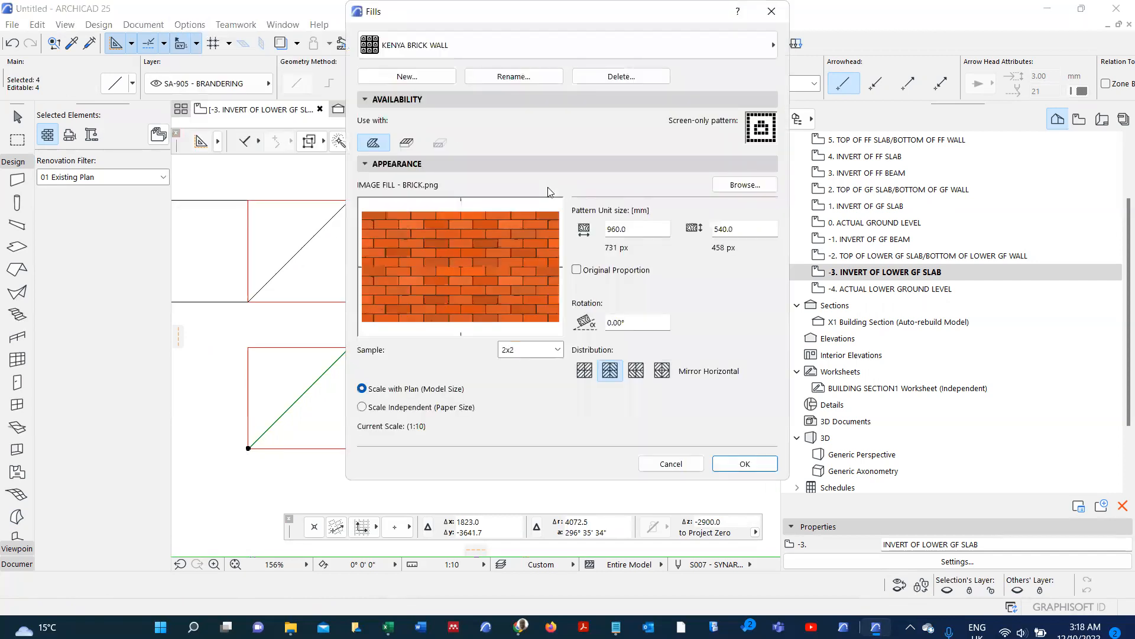
left_click(435, 77)
left_click(459, 233)
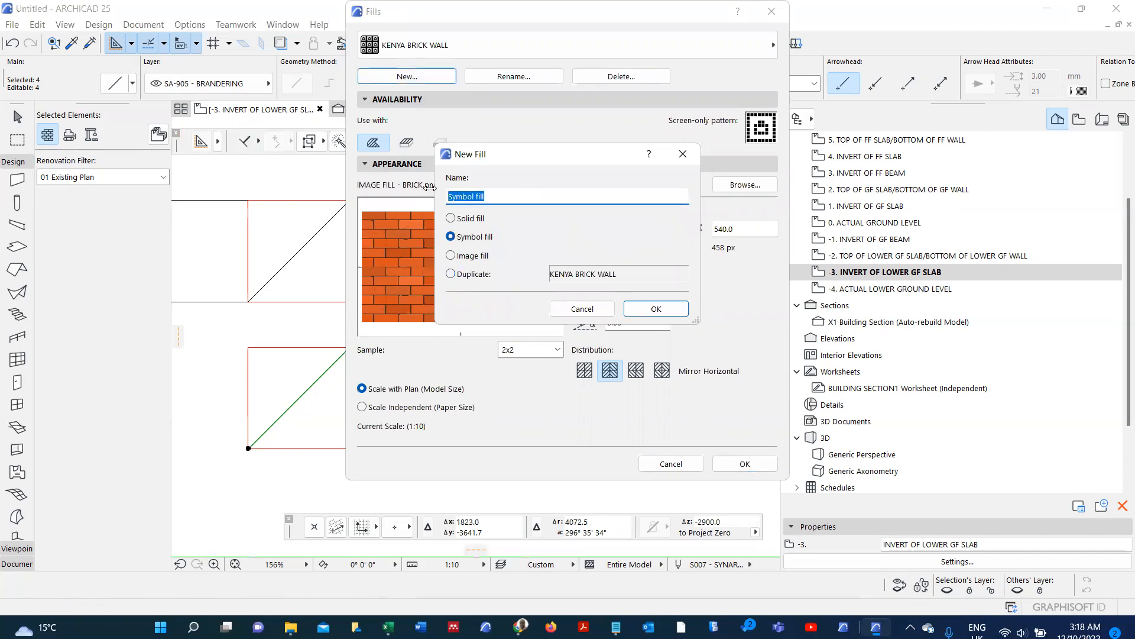
type("KENYA BRICK PLAN")
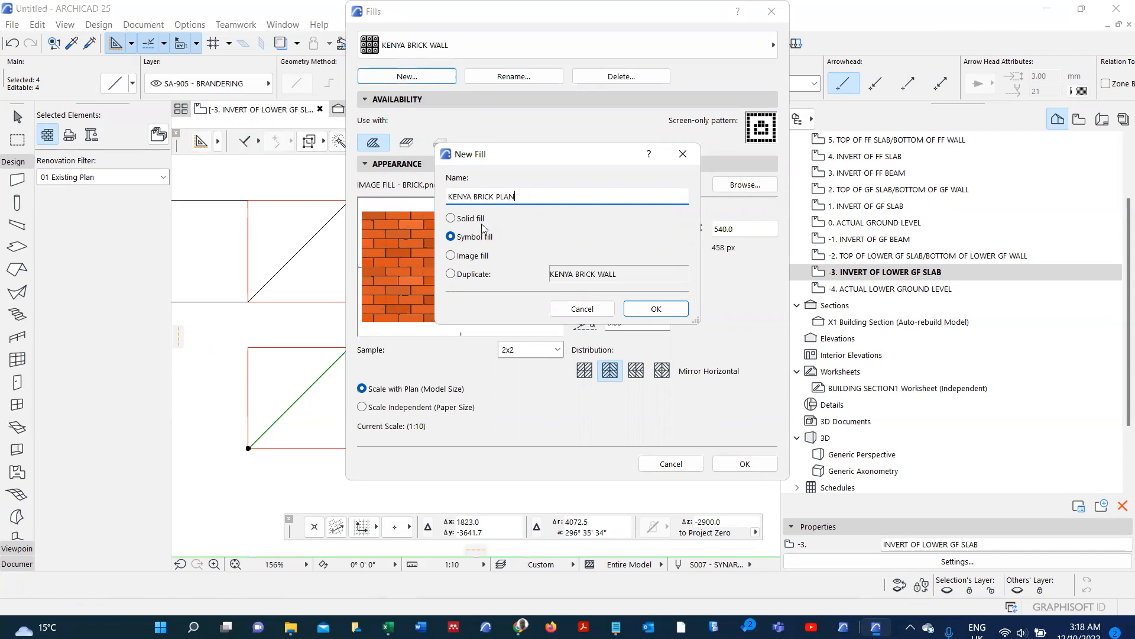
left_click(648, 309)
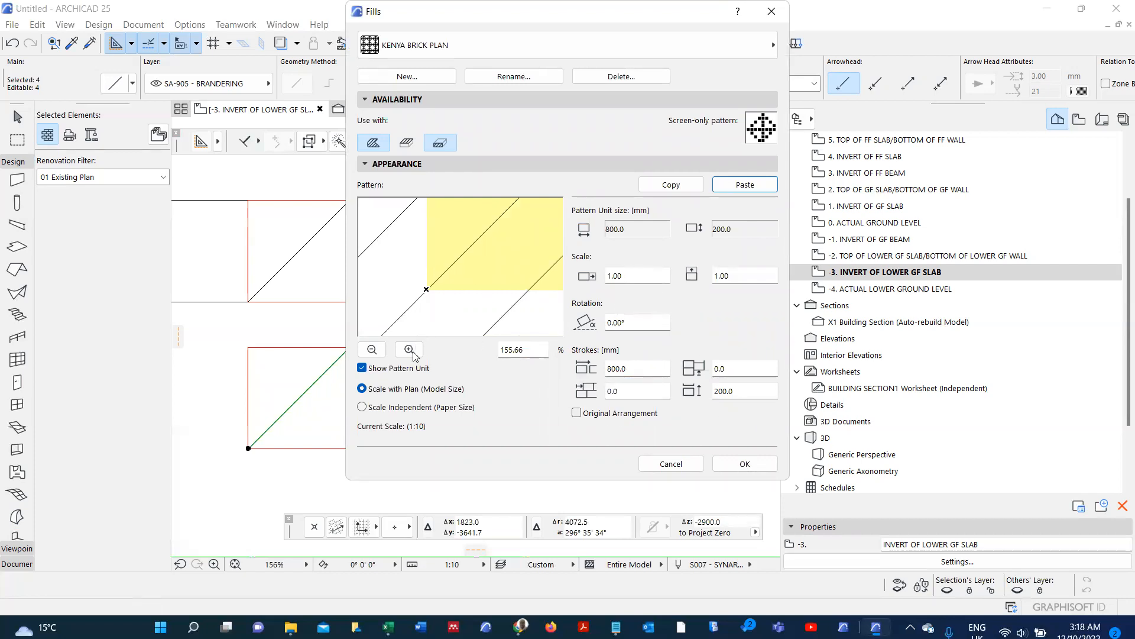
- Preview the KENYA BRICK PLAN pattern at 25% zoom and accept the fill settings
left_click(372, 350)
left_click(372, 350)
left_click(372, 349)
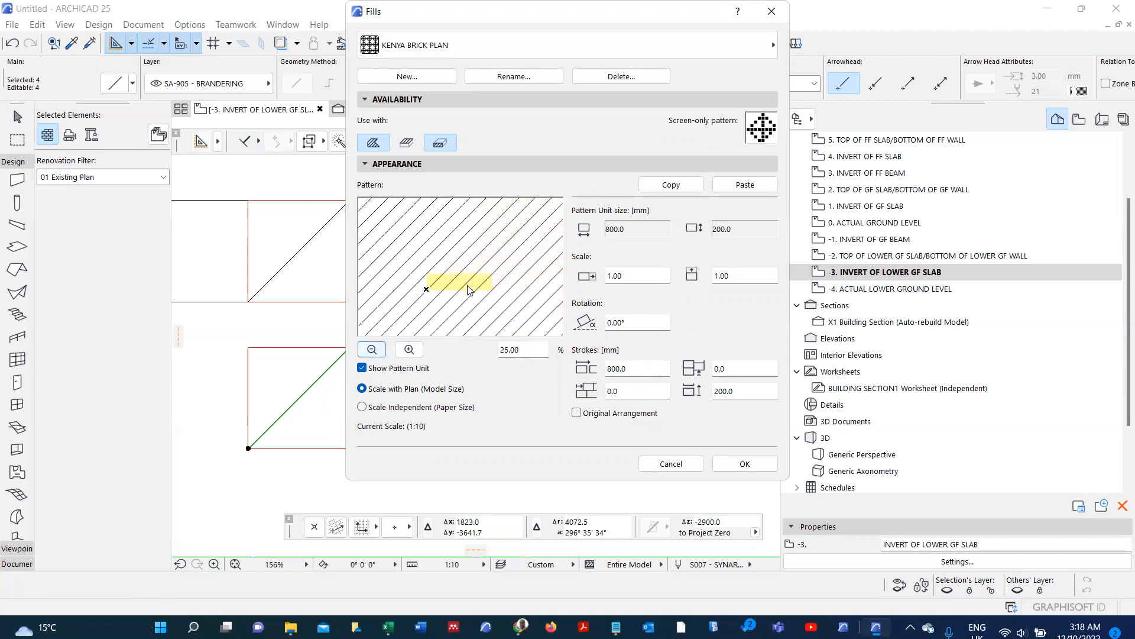
left_click(742, 467)
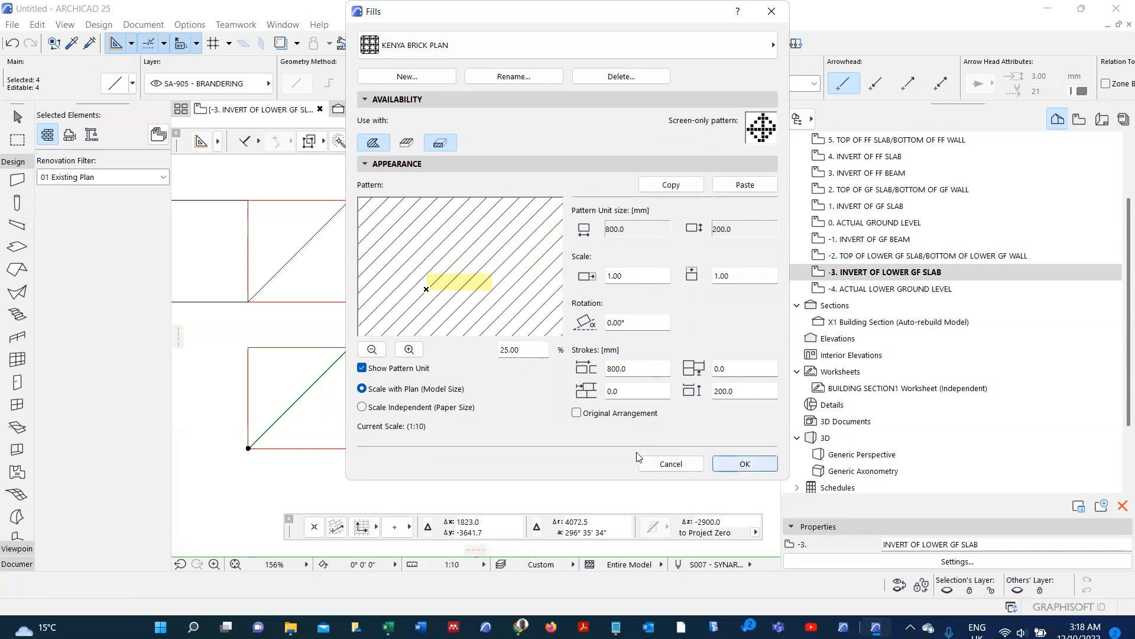
- Rename the KENYA BRICK symbol fill as KENYA BRICK - ELEVATION, accept the fill settings and deselect the copied lines
left_click(424, 47)
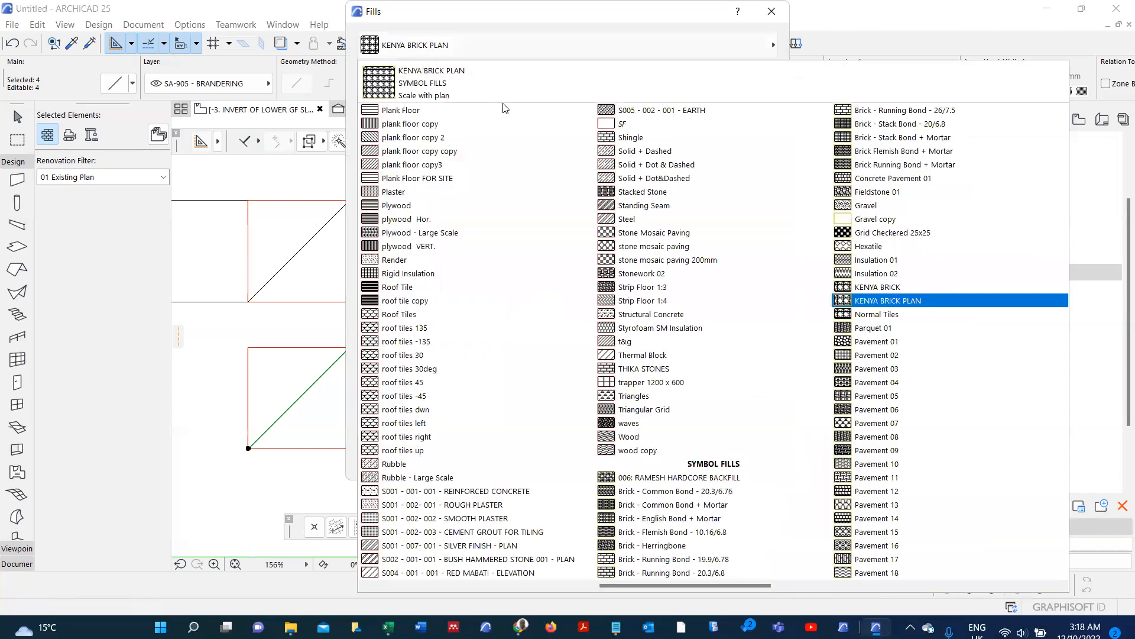
left_click(863, 289)
left_click(518, 76)
left_click(534, 225)
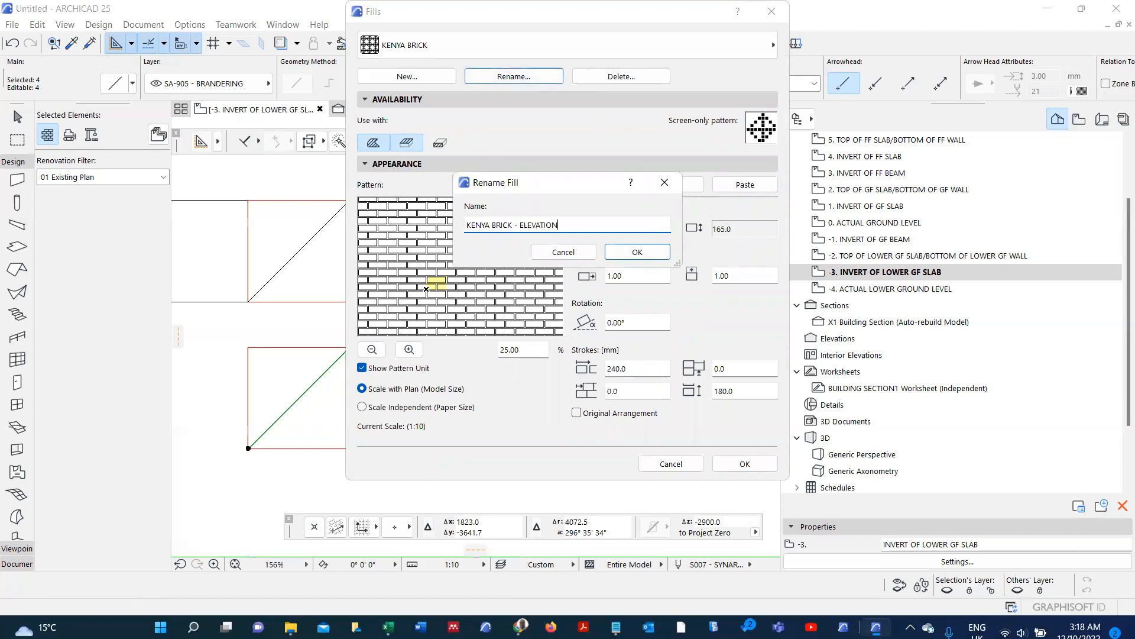
type("- ELEVATION")
left_click(637, 252)
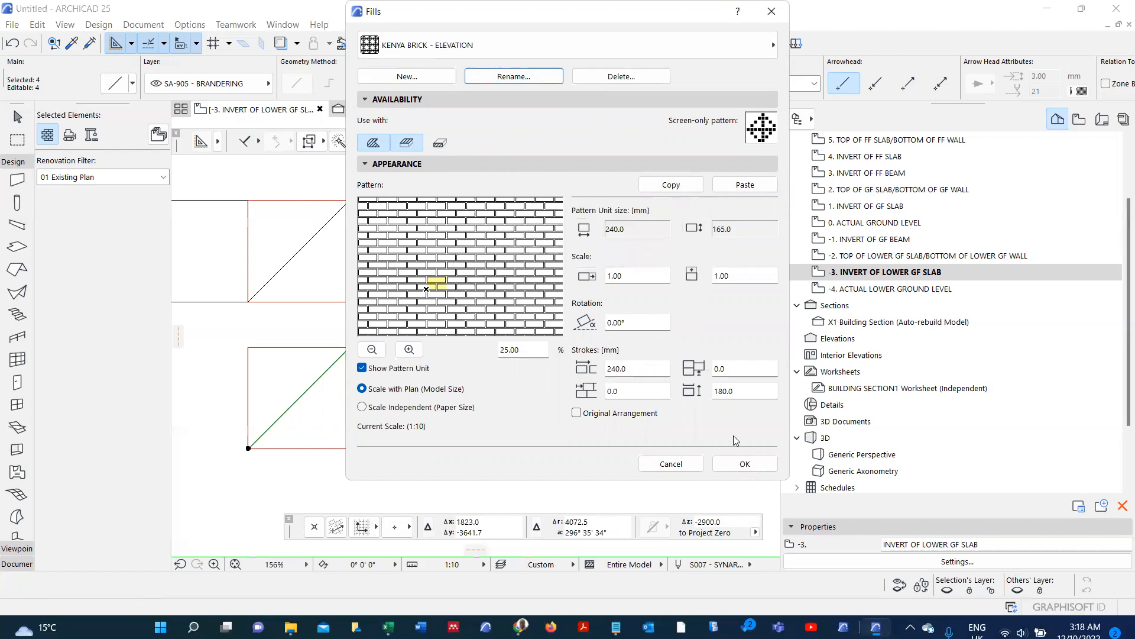
left_click(746, 465)
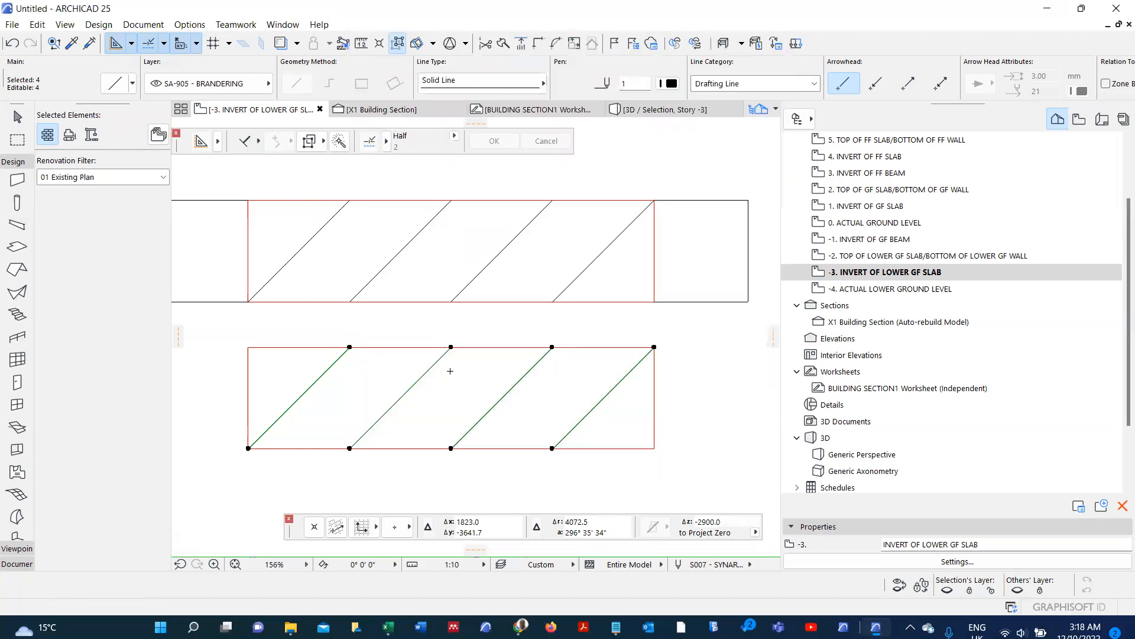
key("Escape")
- Activate the Fill tool and choose KENYA BRICK PLAN from the symbol fills as its fill type
scroll(322, 352, "down", 5)
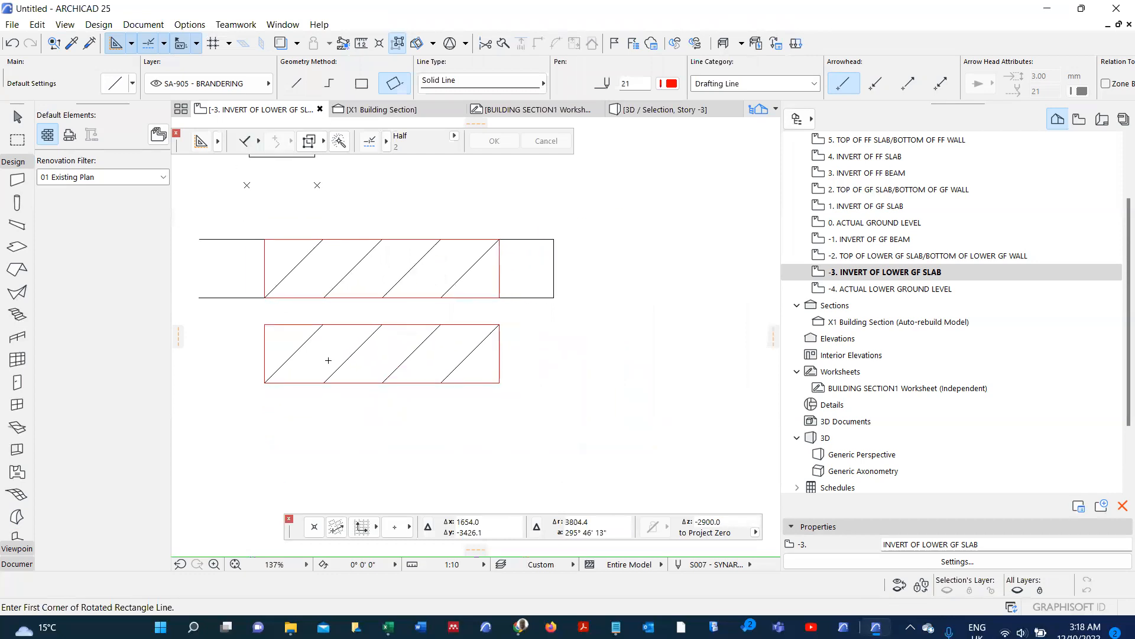
scroll(334, 304, "down", 2)
scroll(322, 379, "up", 2)
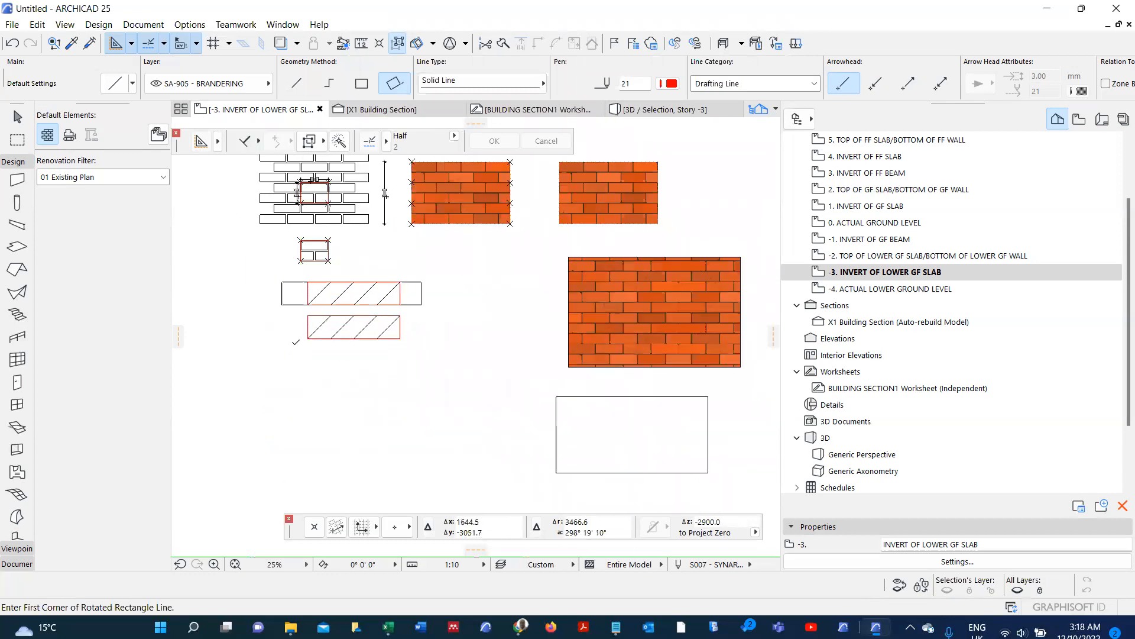
left_click(17, 564)
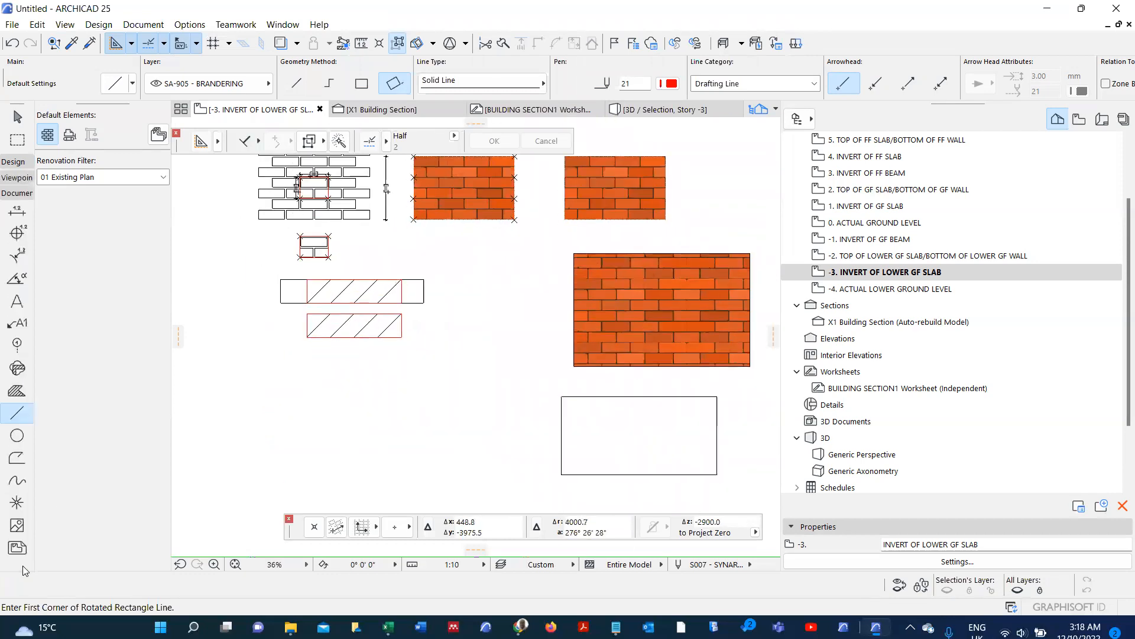
left_click(12, 393)
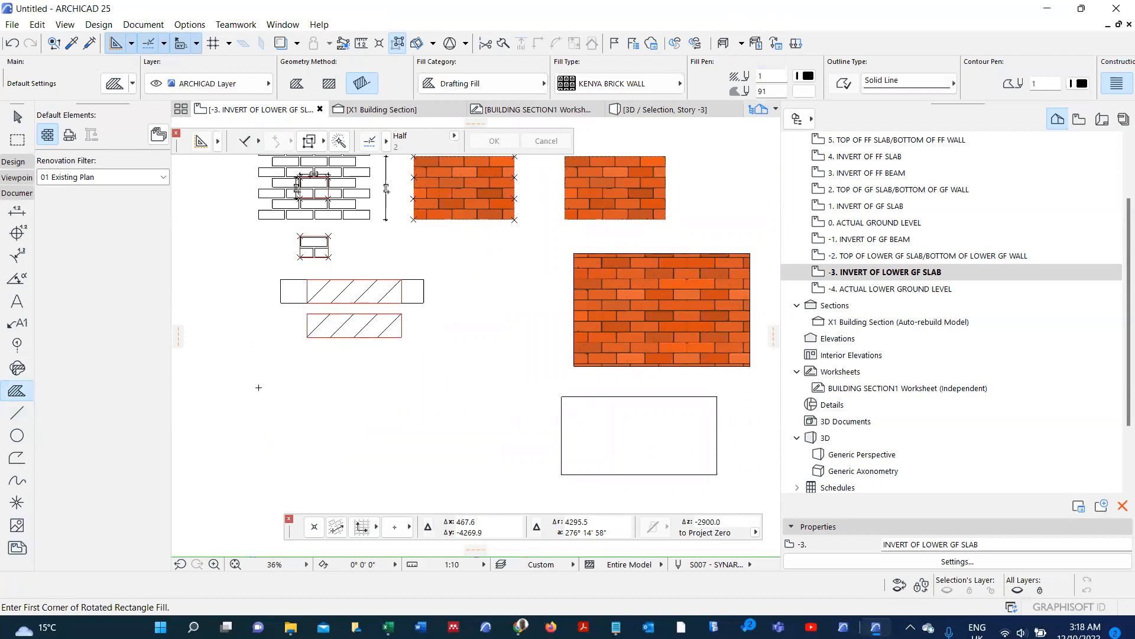
left_click(607, 88)
scroll(355, 382, "left", 5)
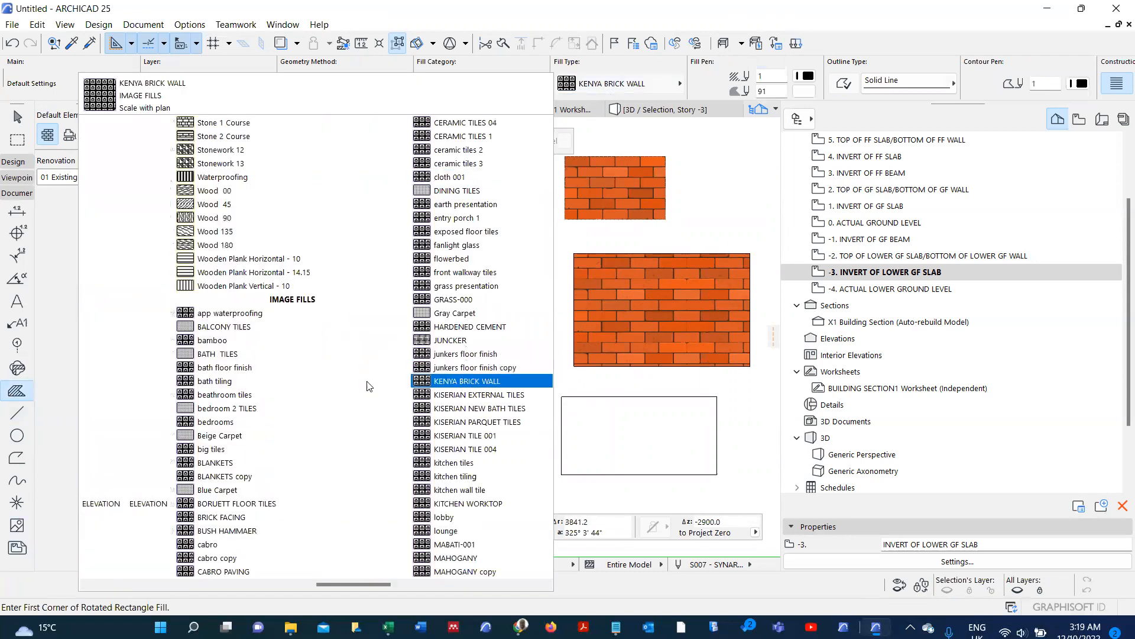
scroll(367, 388, "left", 5)
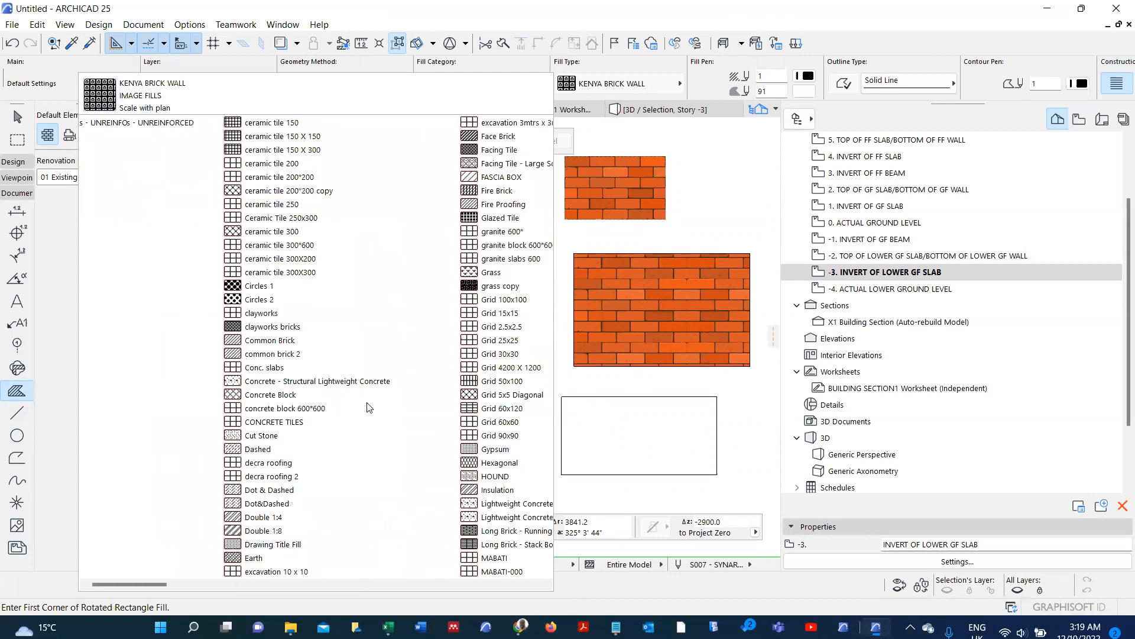
scroll(369, 407, "left", 3)
scroll(369, 408, "right", 3)
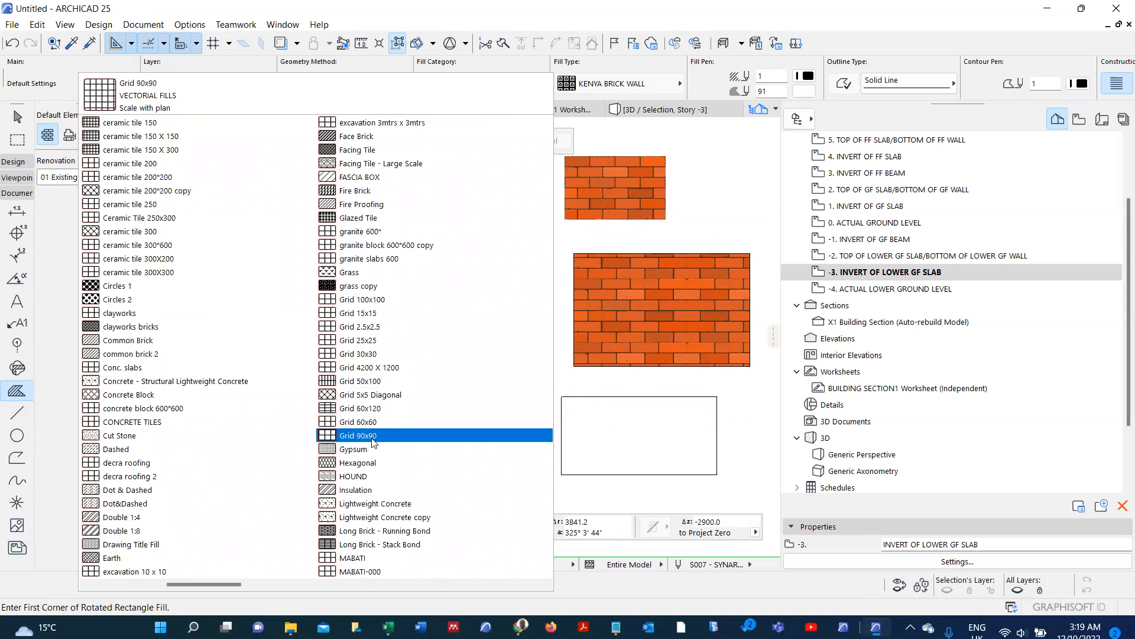
scroll(372, 449, "left", 3)
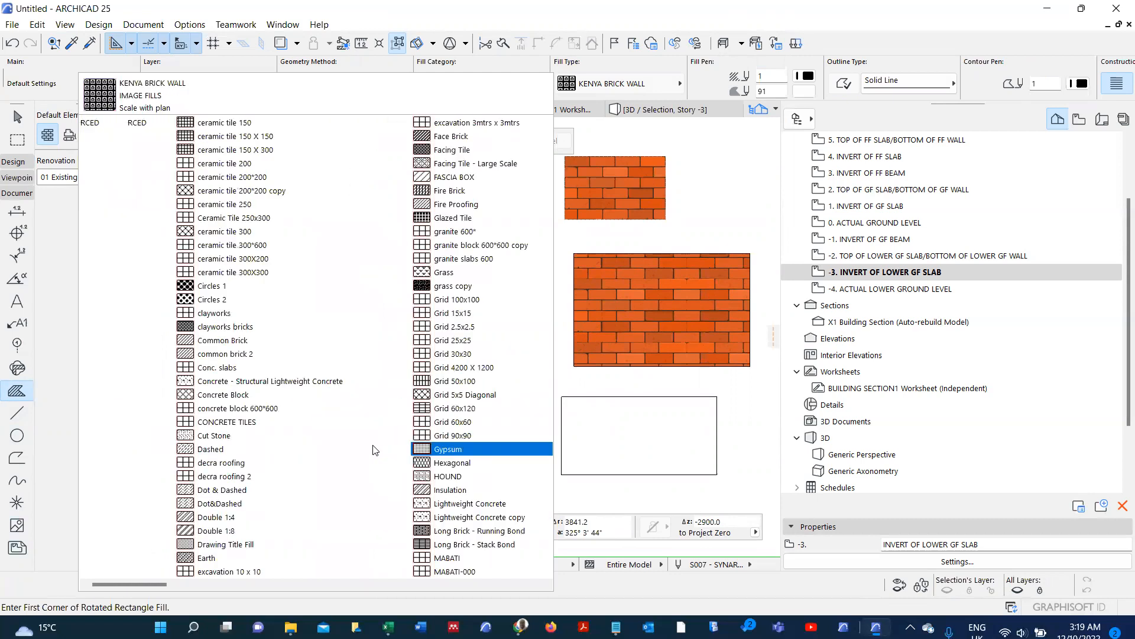
scroll(373, 450, "right", 3)
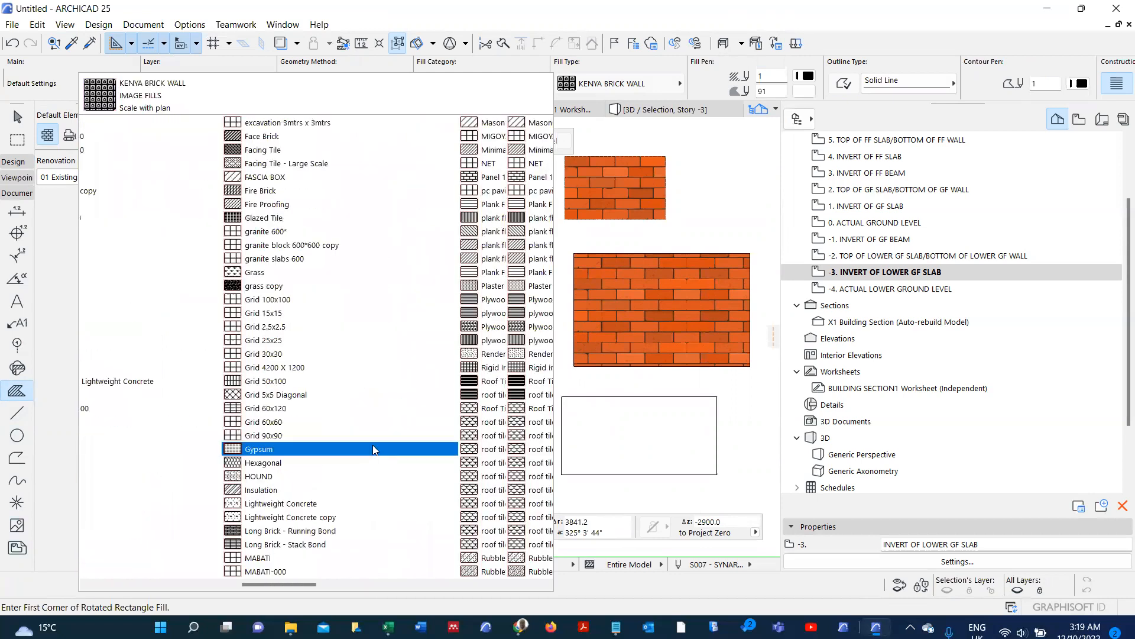
scroll(373, 449, "right", 3)
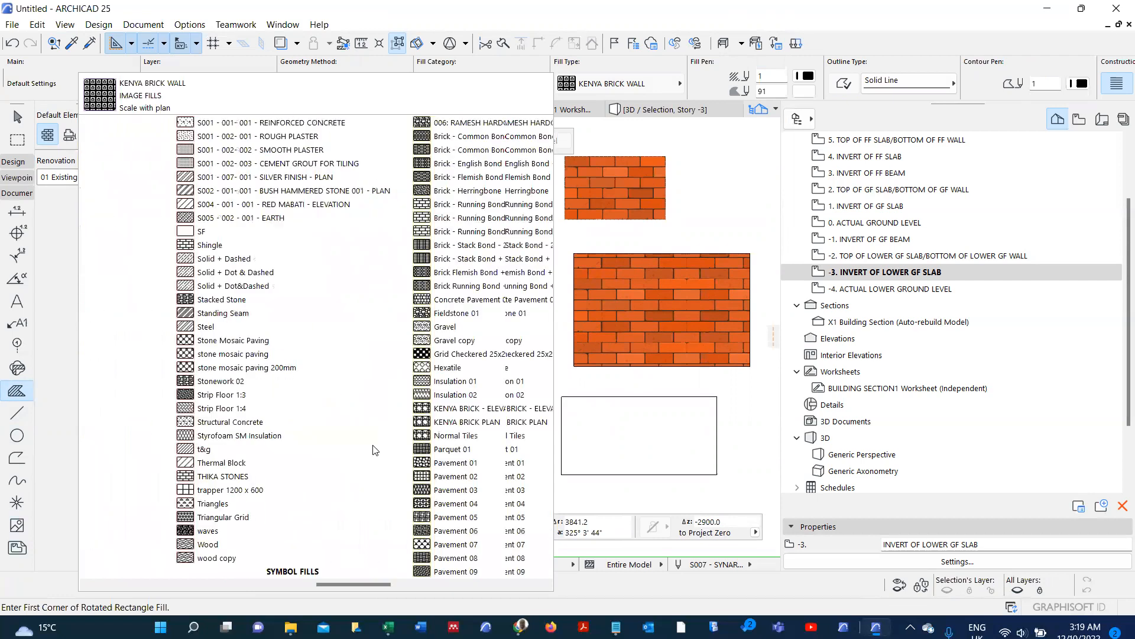
scroll(373, 450, "right", 3)
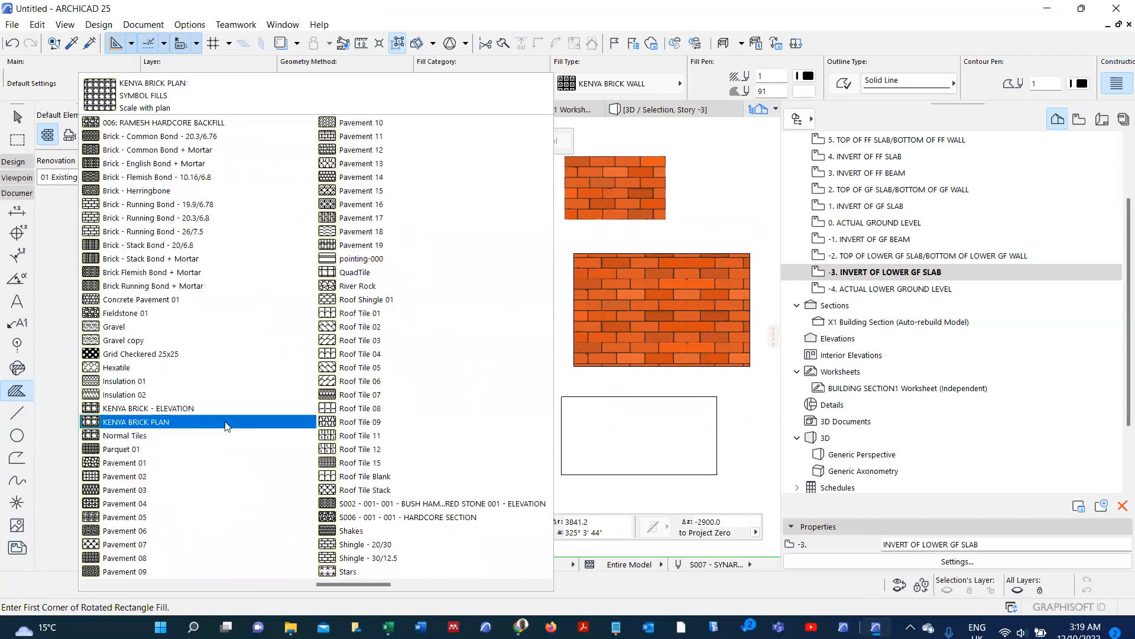
left_click(227, 424)
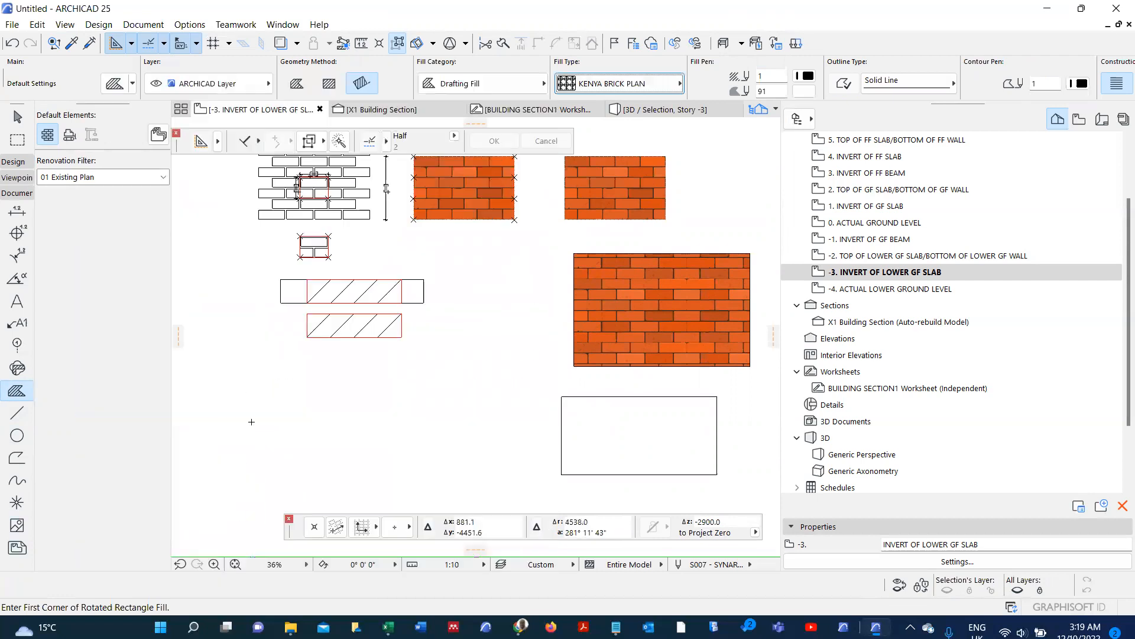
- Draw a long horizontal rectangular fill in the empty area below the lower red frame
left_click(317, 407)
left_click(319, 374)
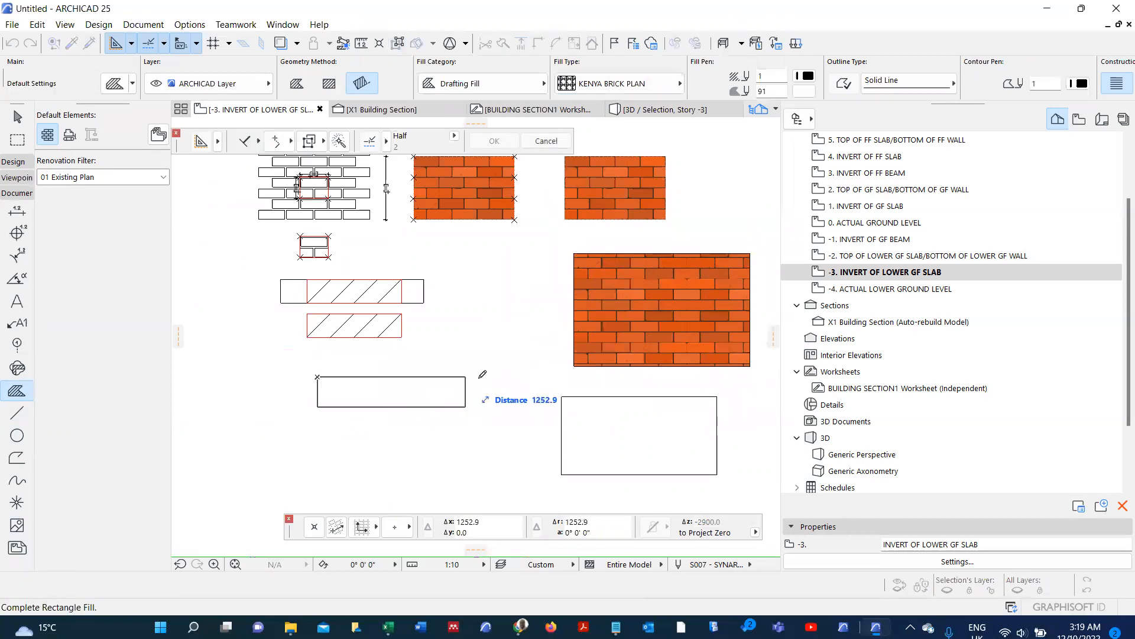
left_click(497, 377)
scroll(343, 398, "up", 3)
scroll(342, 398, "up", 3)
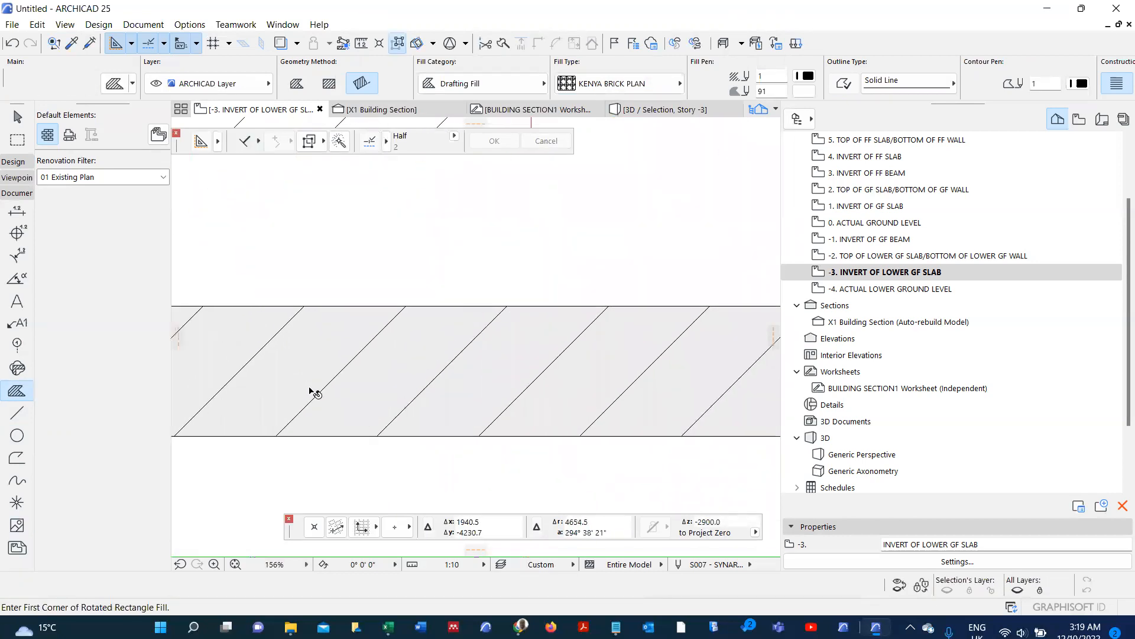
- Review the new rectangular fill's pattern and pen settings, accept them unchanged and deselect the fill
left_click(313, 391, "shift")
key("ctrl+t")
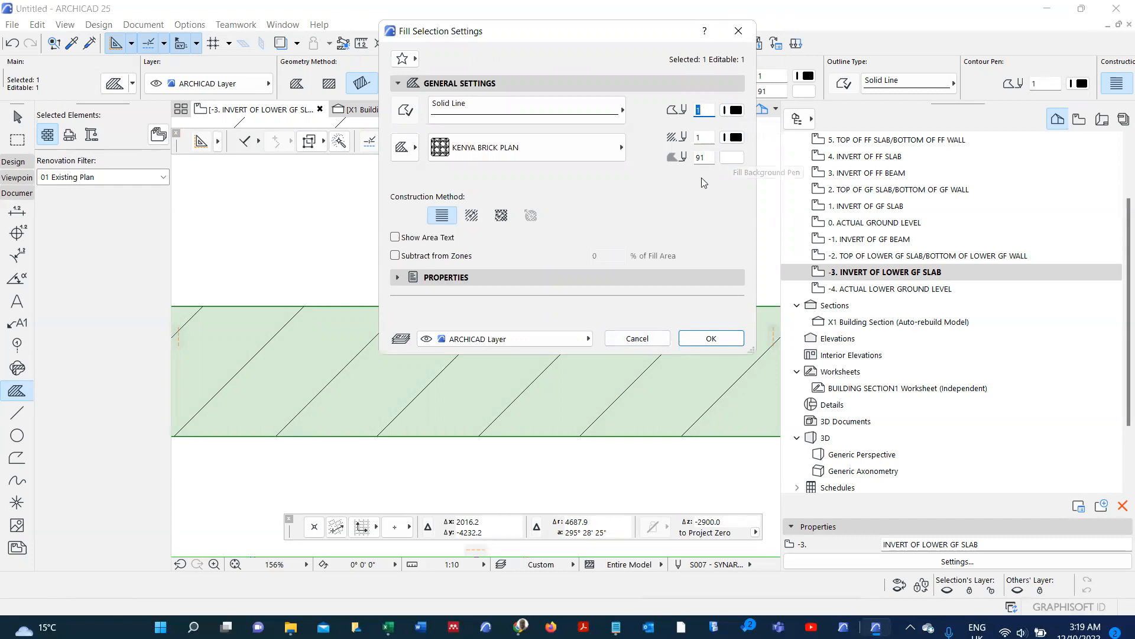
left_click(712, 338)
scroll(630, 380, "down", 5)
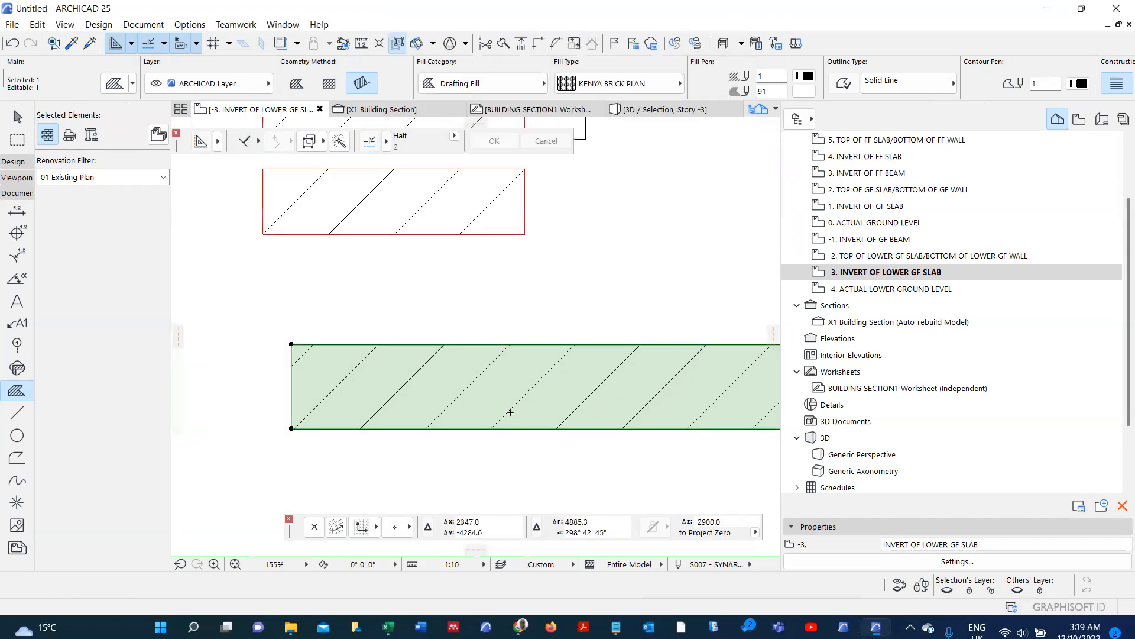
key("Escape")
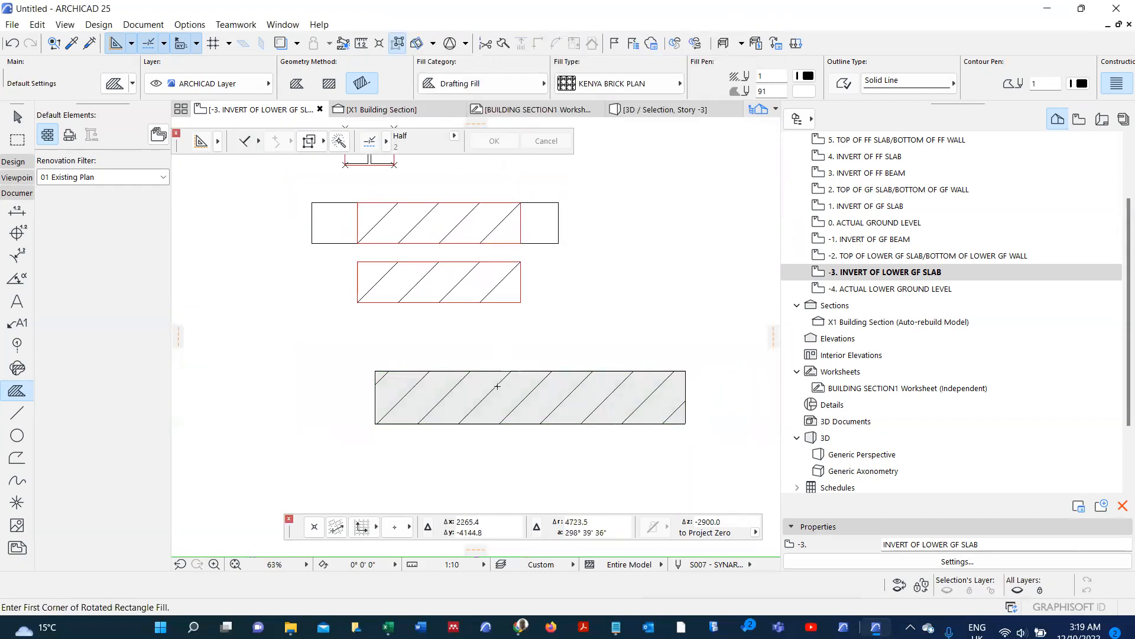
scroll(497, 386, "up", 3)
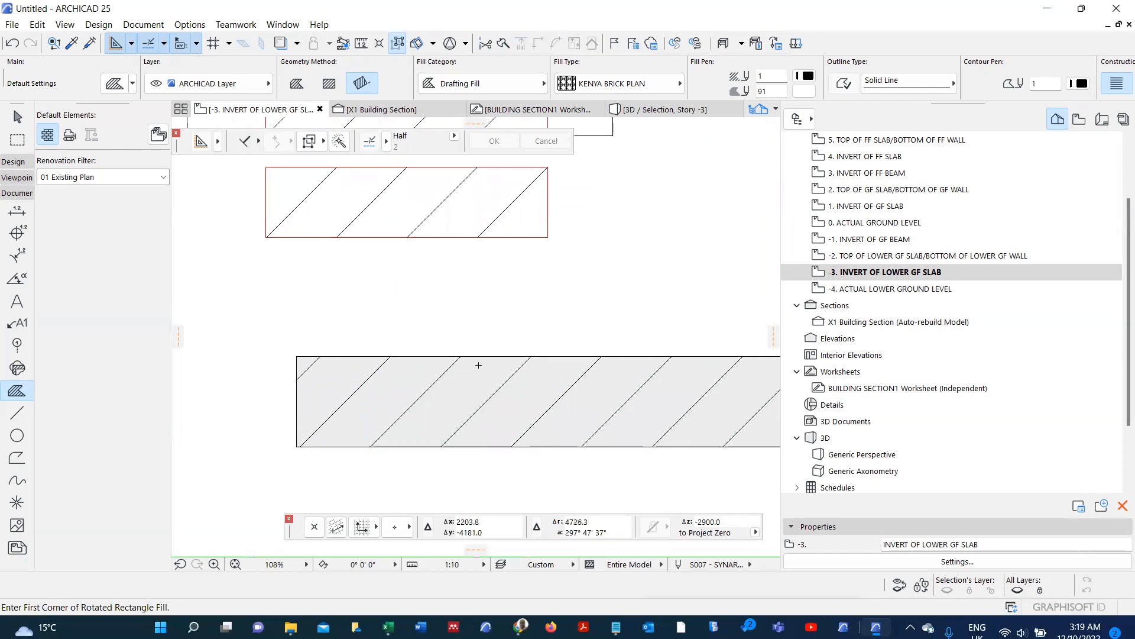
right_click(482, 329)
left_click(451, 372)
scroll(478, 386, "down", 3)
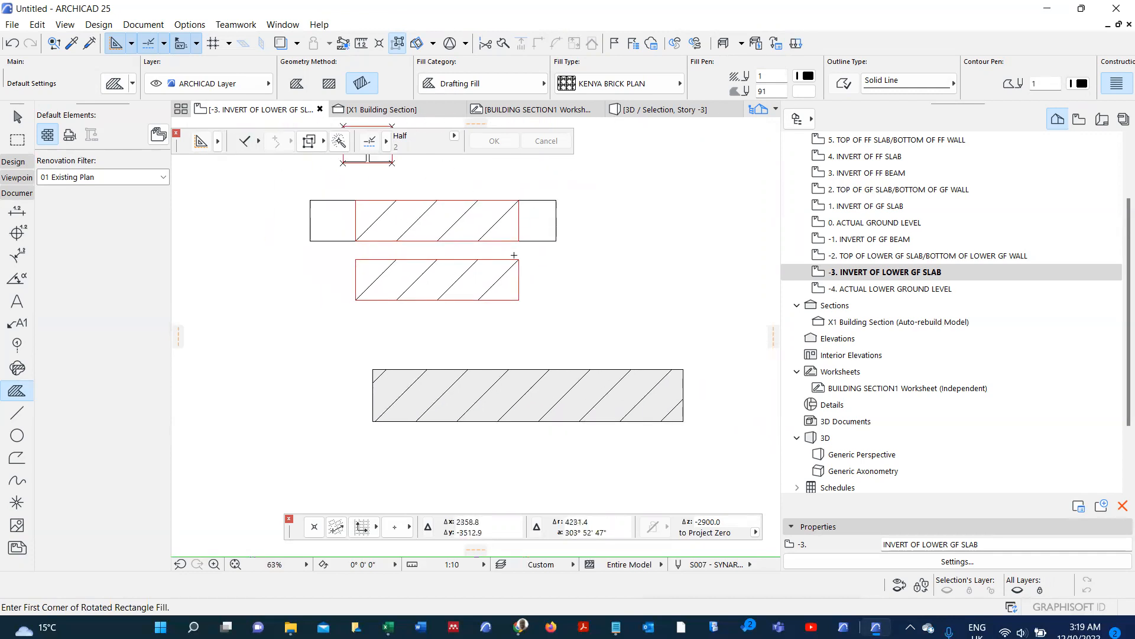
- In the Building Materials settings, assign the KENYA BRICK PLAN symbol fill as the cut fill of KENYA BRICK WALL
left_click(198, 26)
mouse_move(201, 41)
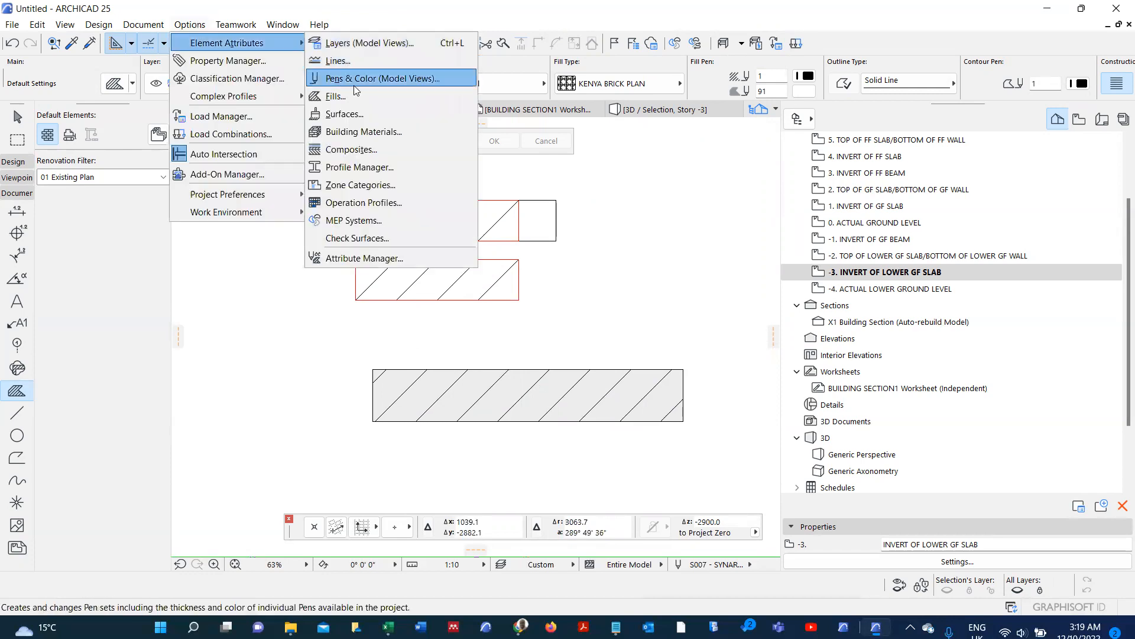
left_click(368, 133)
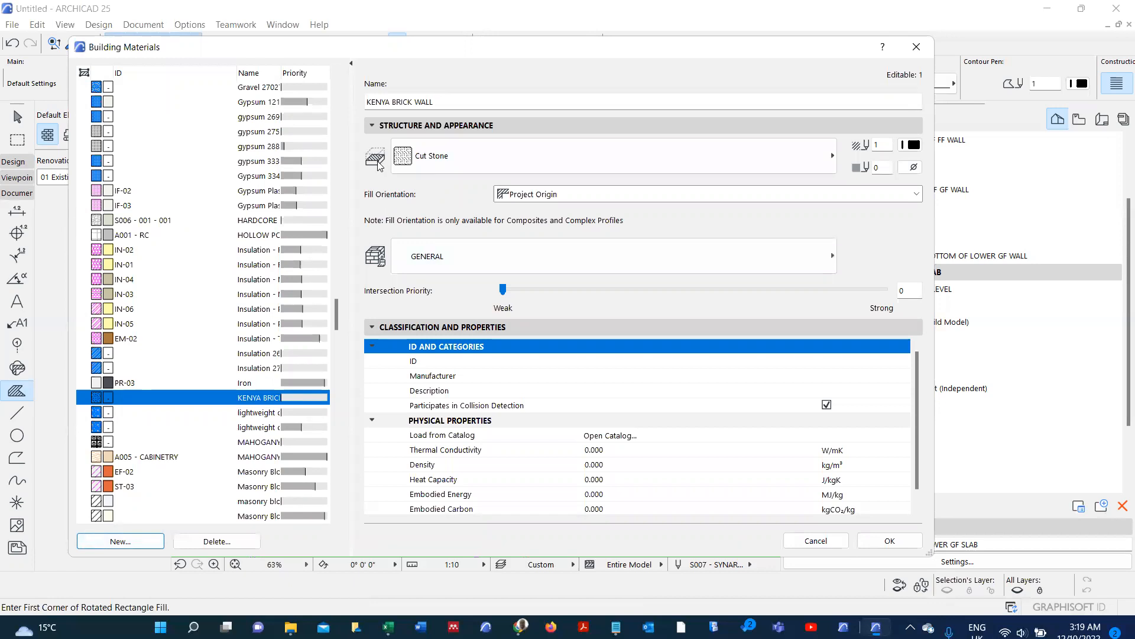
left_click(573, 162)
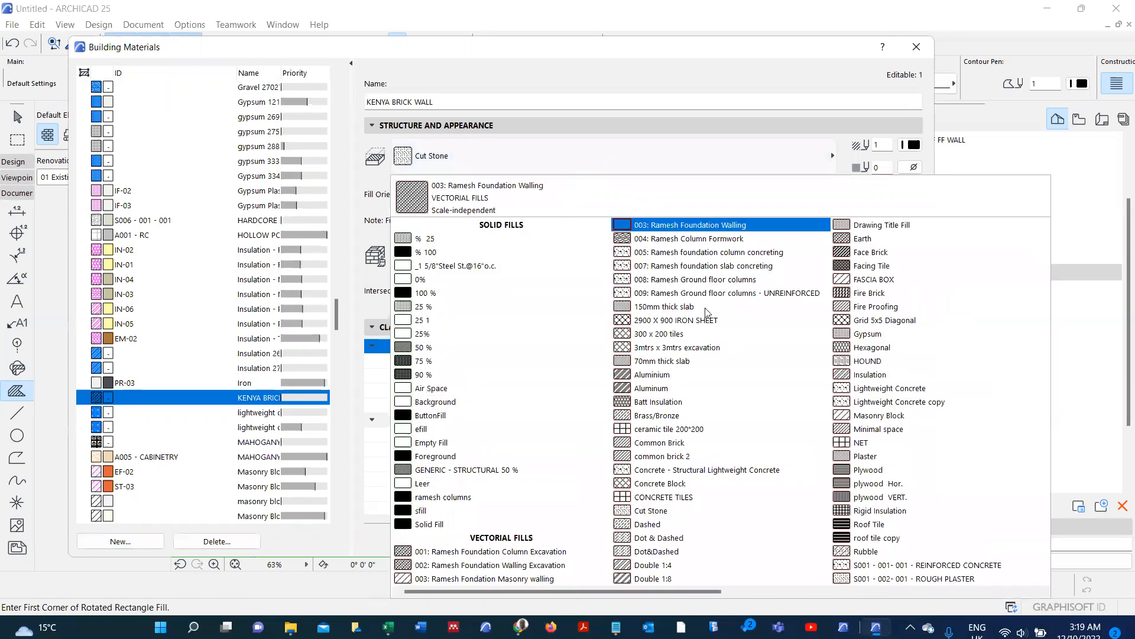
scroll(738, 440, "down", 3)
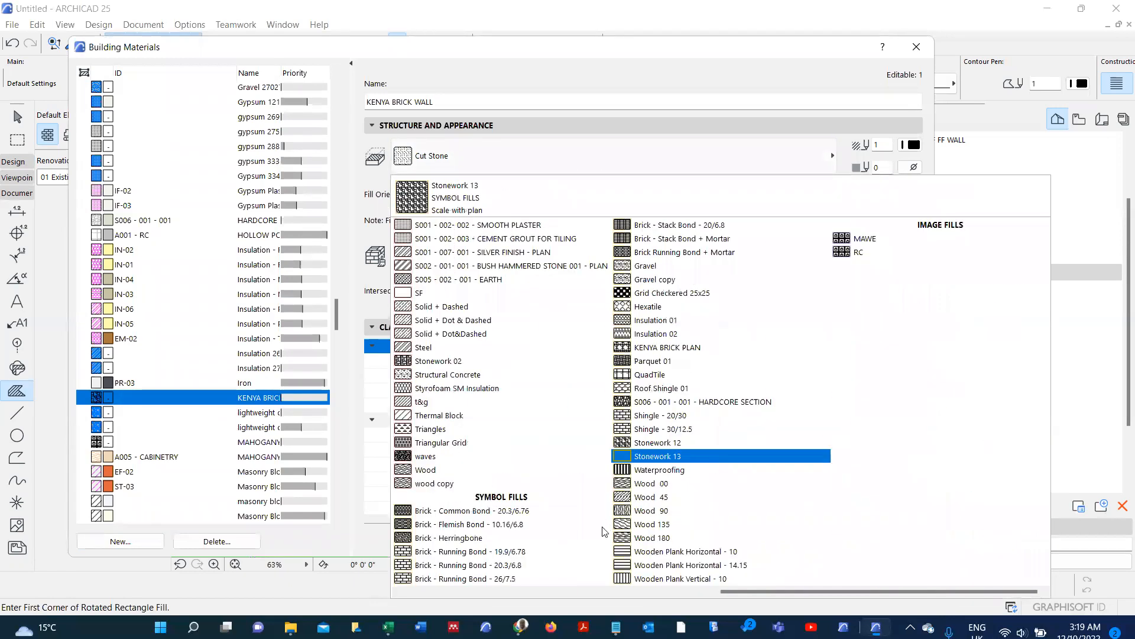
left_click(677, 352)
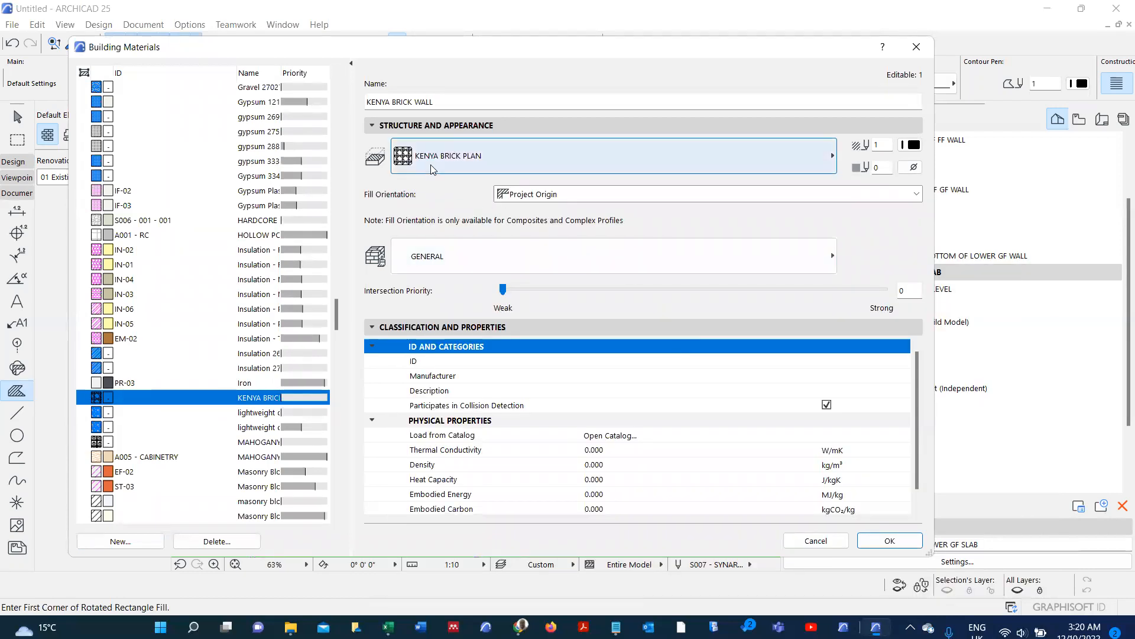
- Set the cut fill's background pen to 81 and keep its fill orientation at Project Origin
left_click(913, 146)
left_click(914, 146)
left_click(914, 145)
left_click(913, 146)
left_click(913, 145)
left_click(913, 145)
left_click(914, 167)
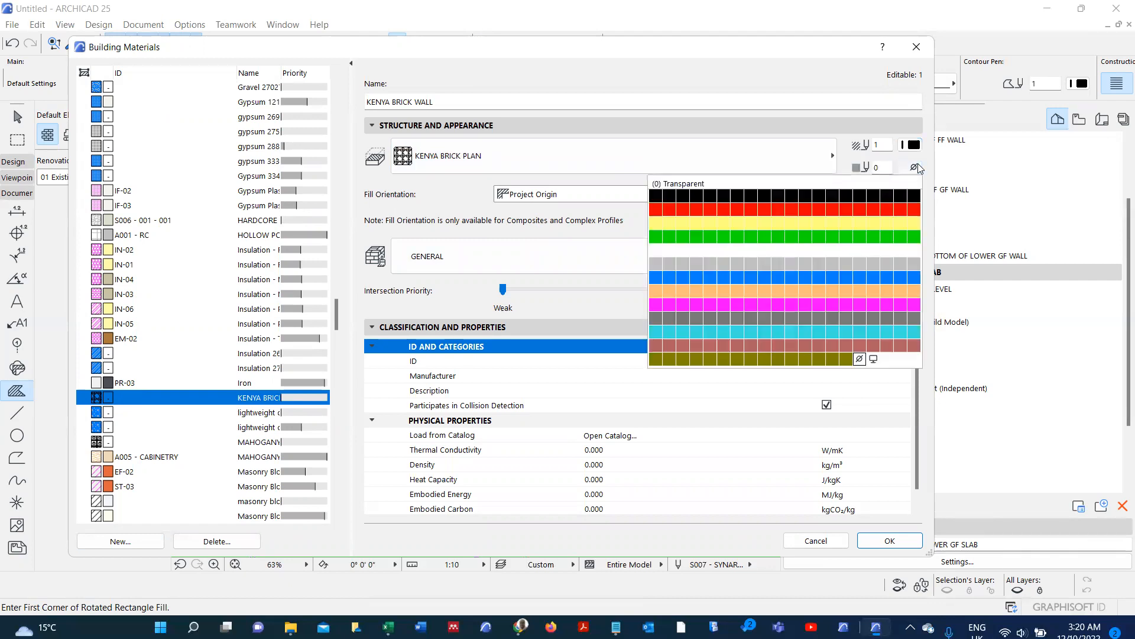
left_click(655, 250)
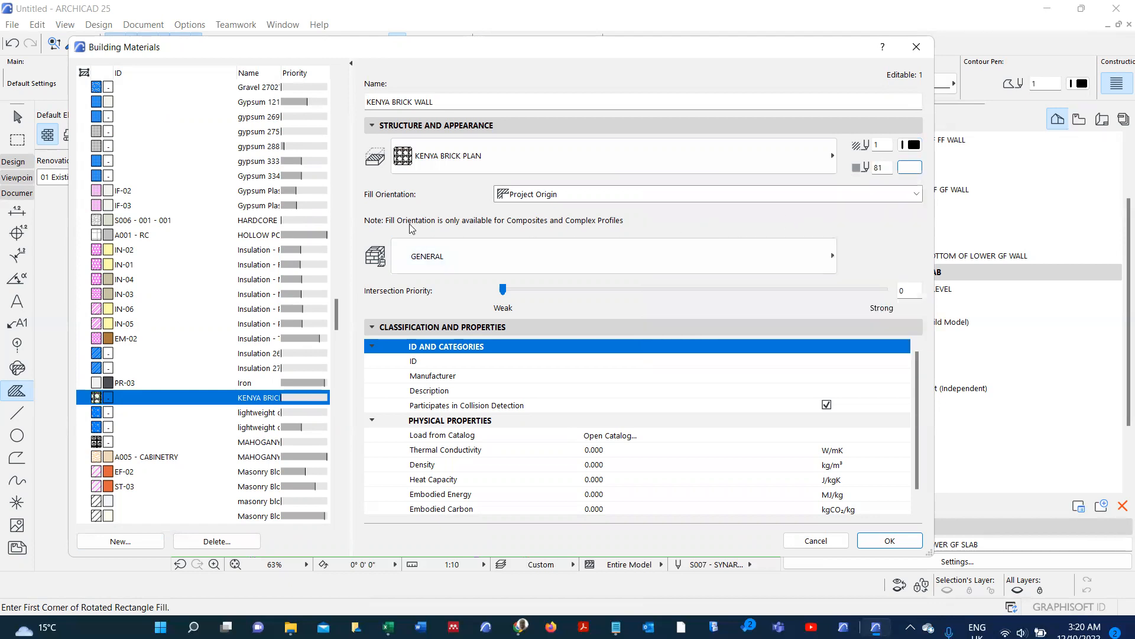
left_click(539, 197)
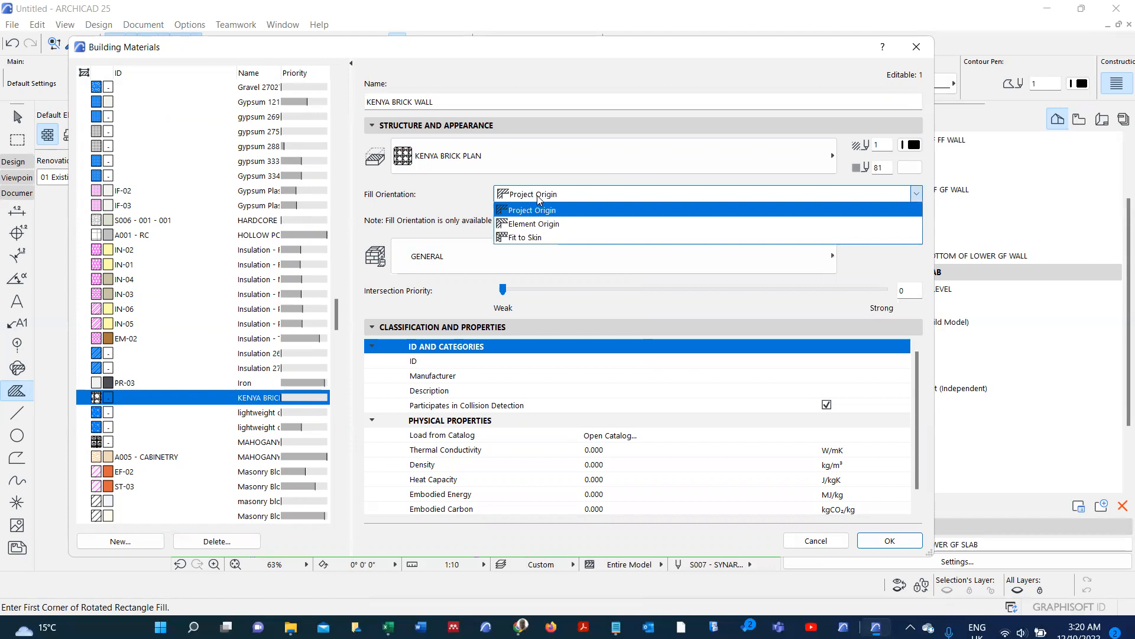
left_click(539, 199)
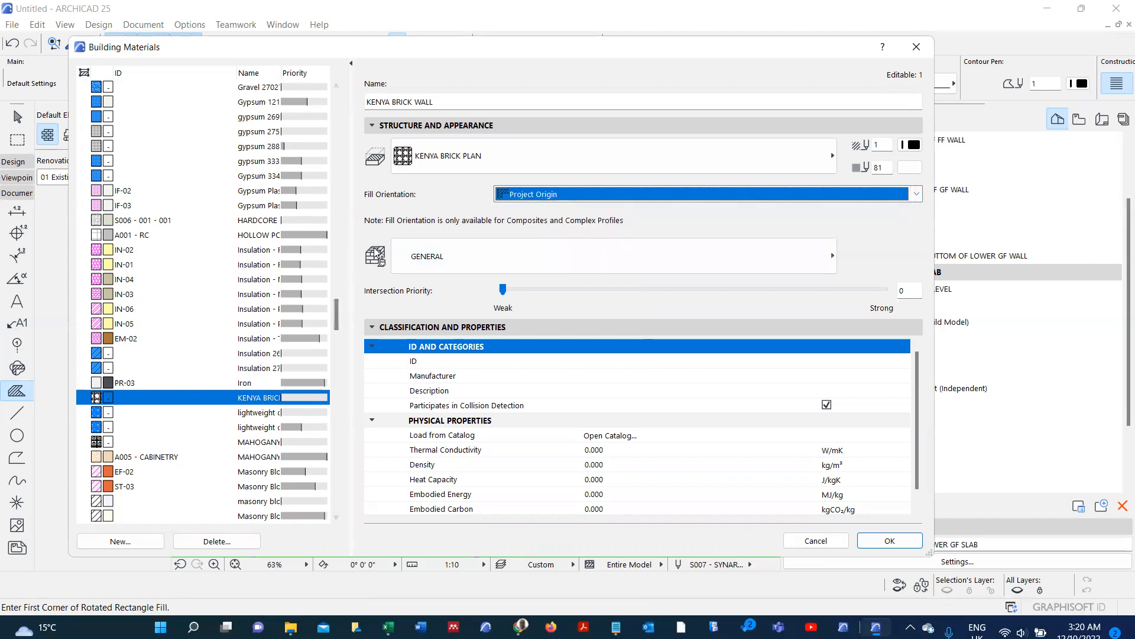
- Assign the KENYA BRICK WALL surface to the KENYA BRICK WALL building material
left_click(548, 257)
scroll(603, 408, "down", 1)
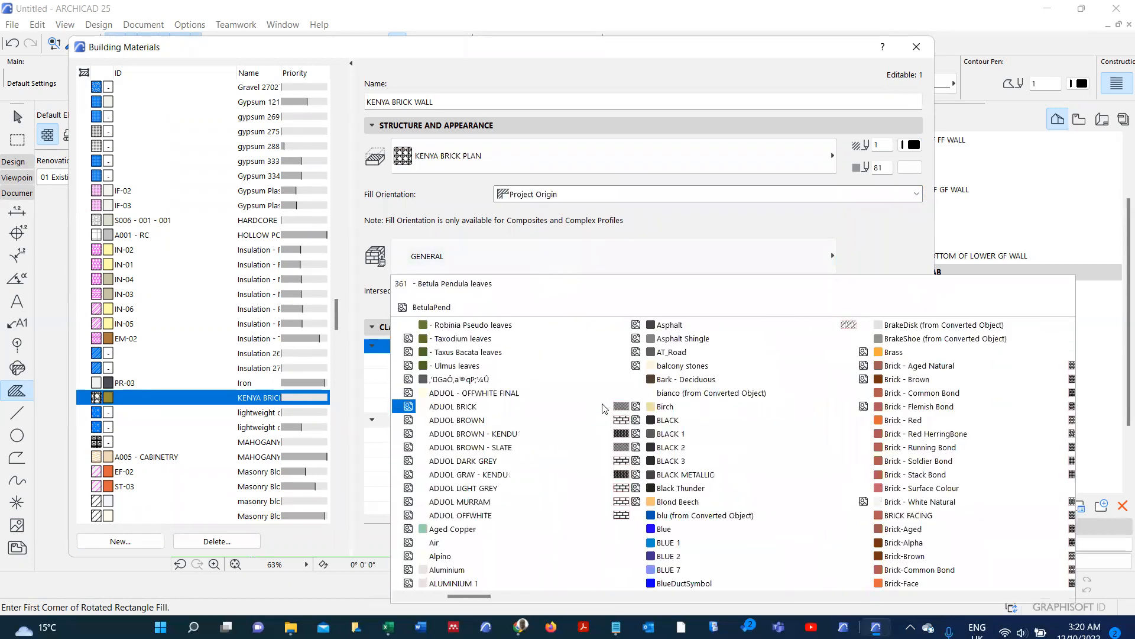
scroll(603, 408, "down", 5)
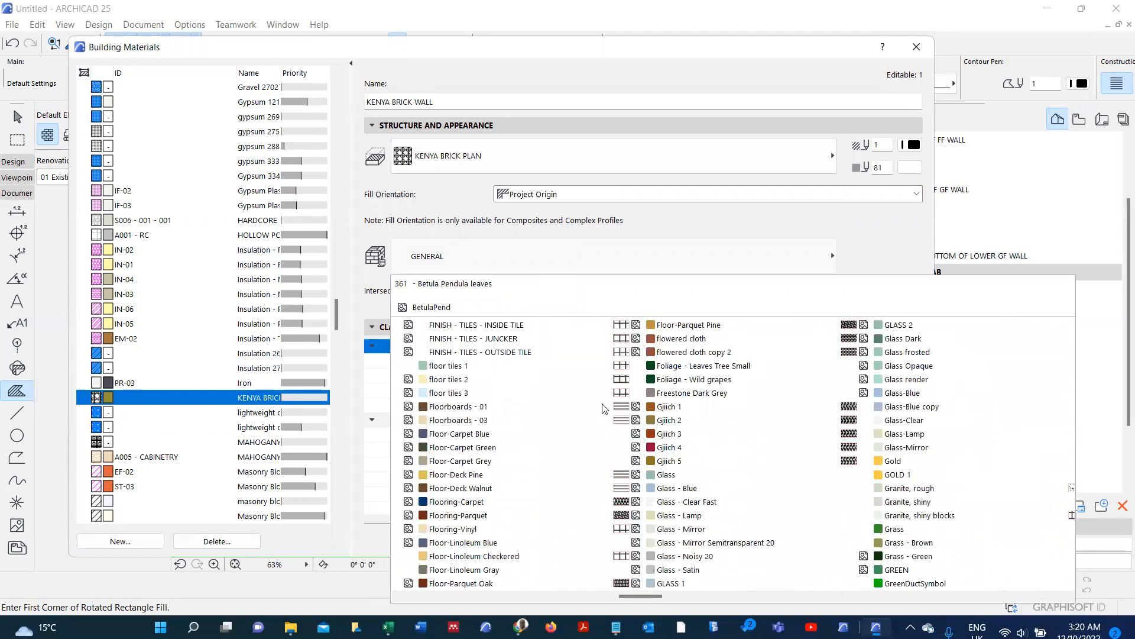
scroll(603, 408, "down", 2)
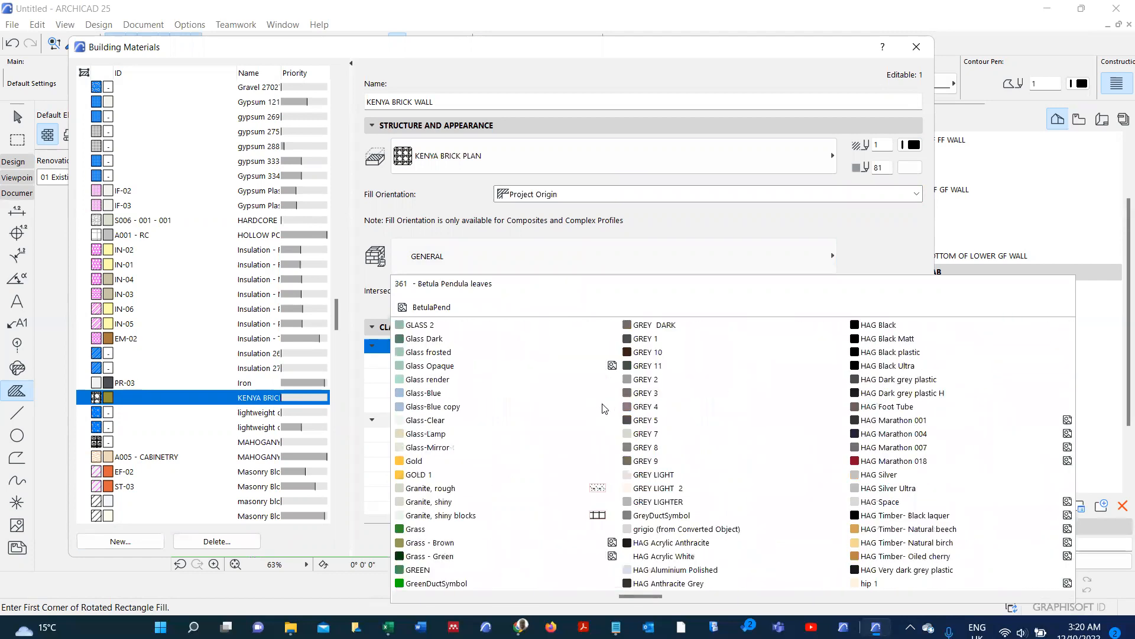
scroll(603, 408, "down", 4)
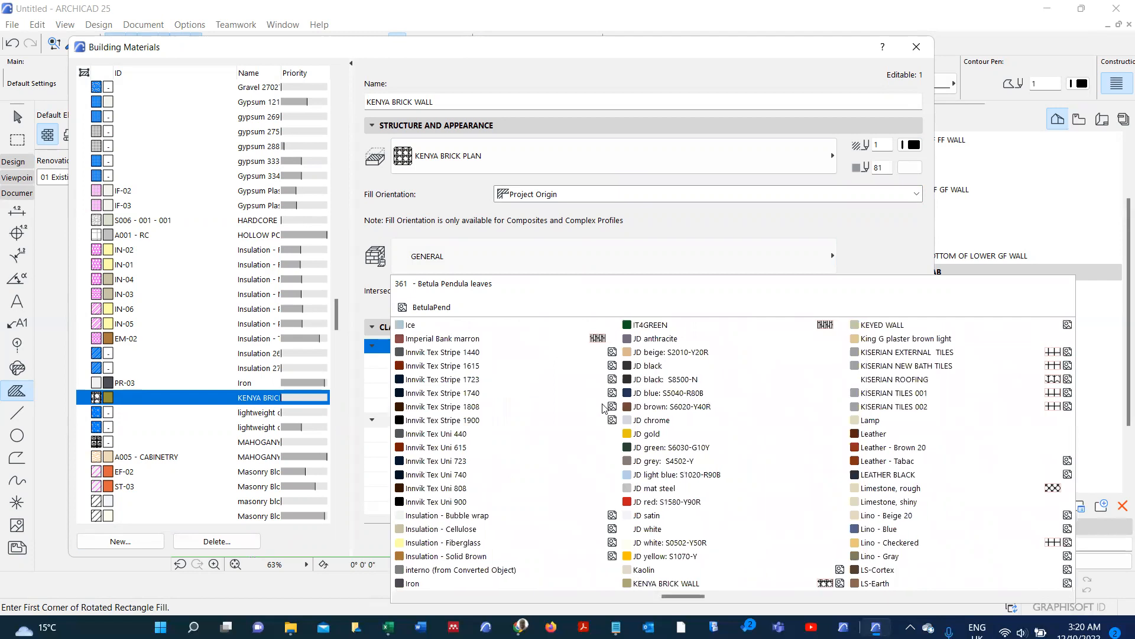
left_click(663, 583)
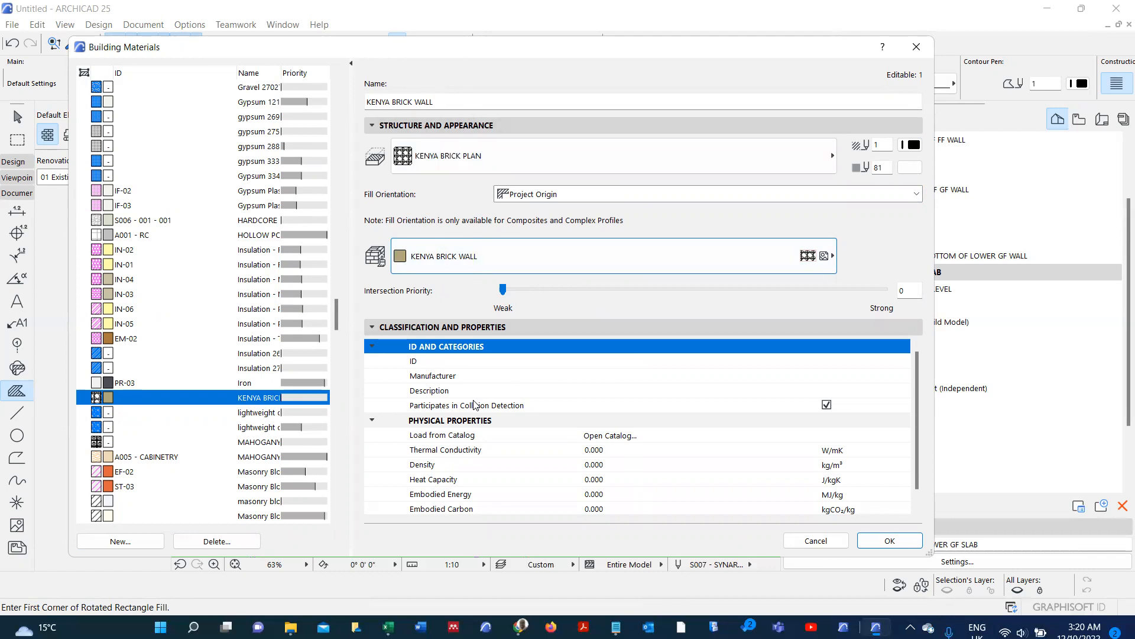
- Enter the author's surname followed by "- 001 - 001" as the material ID and KENYA CLAY PRODUCTS as the manufacturer
left_click(490, 361)
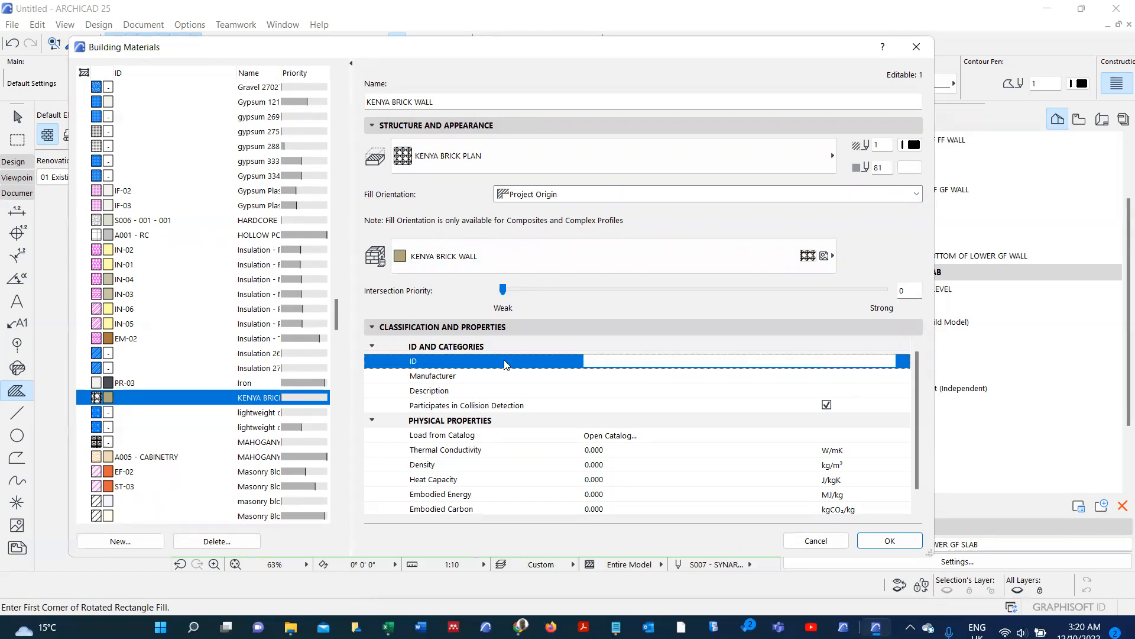
left_click(594, 357)
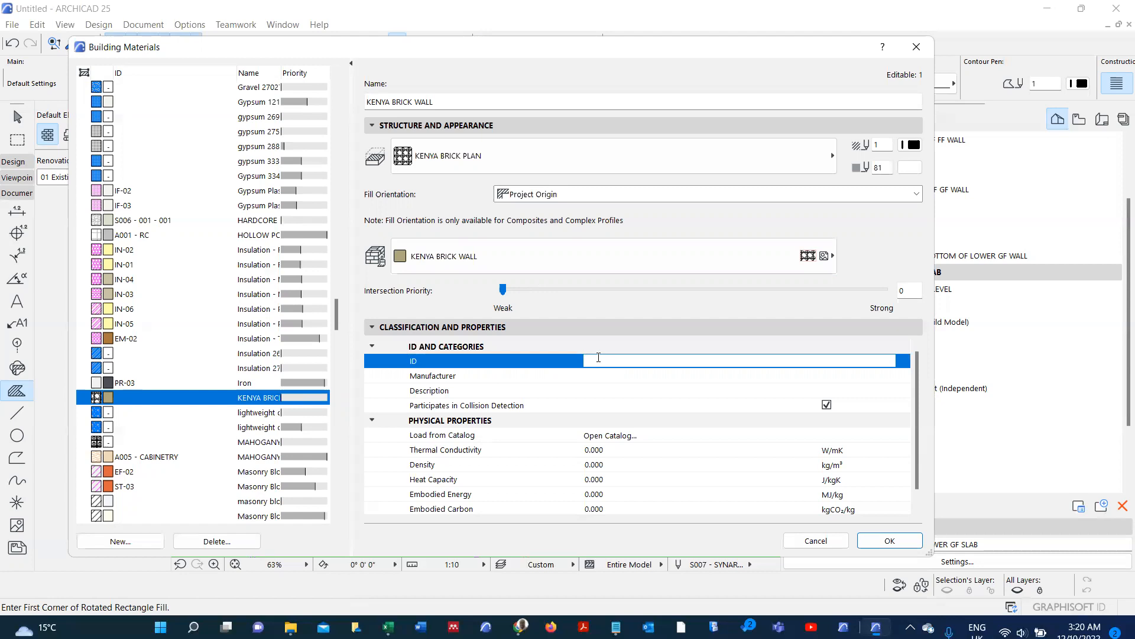
type("OYUGA - 001 - 001")
left_click(608, 377)
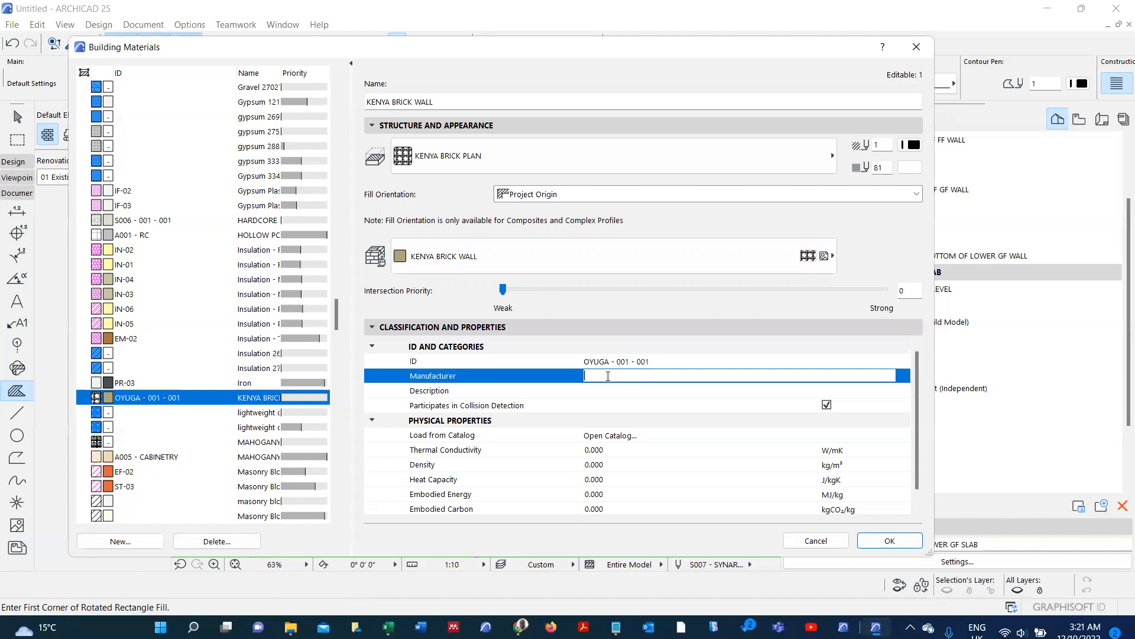
type("KENYA CLAY PRODUCTS")
- Set the material description to 225mm x 110mm x 75mm, checking the brick size in the Excel activity sheet
left_click(613, 391)
type("2")
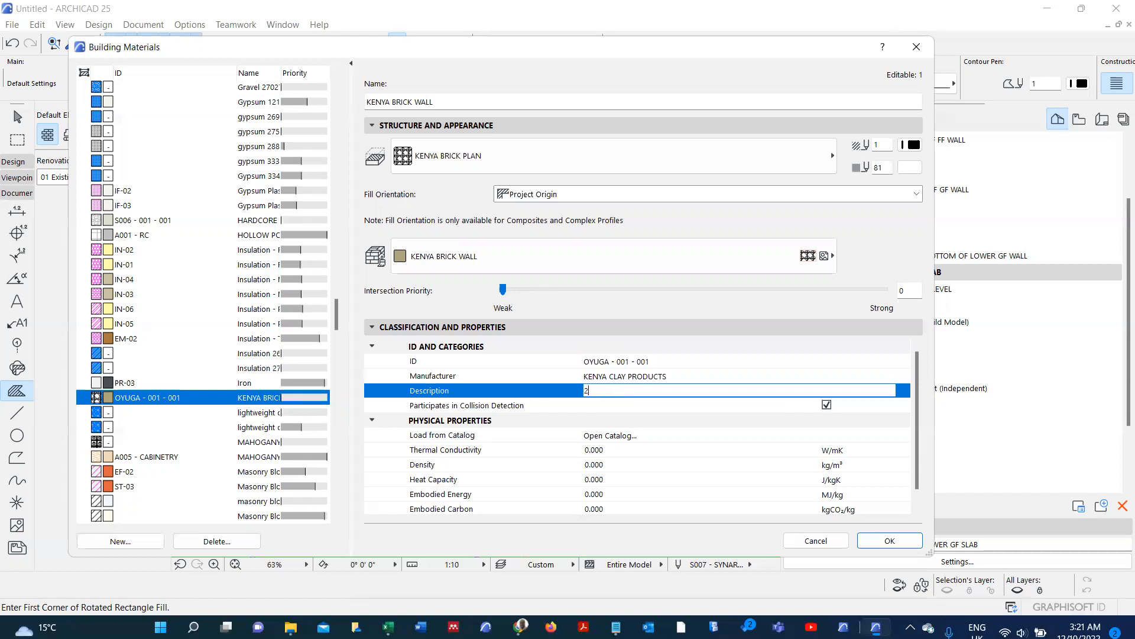
type("25mm x 75mm")
left_click(388, 627)
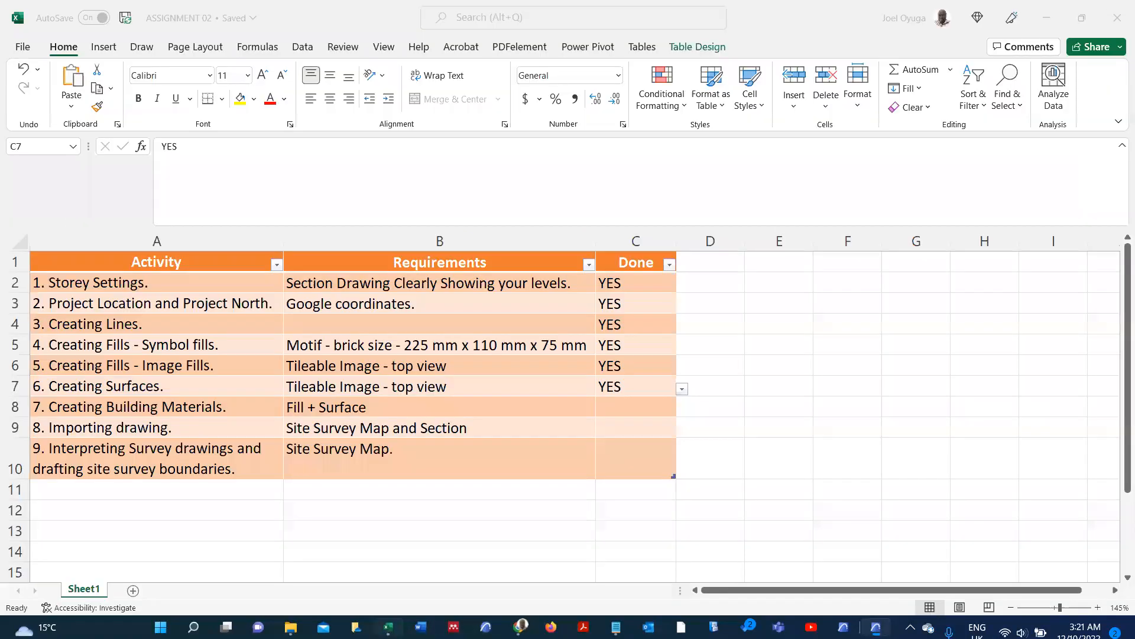
key("alt+Tab")
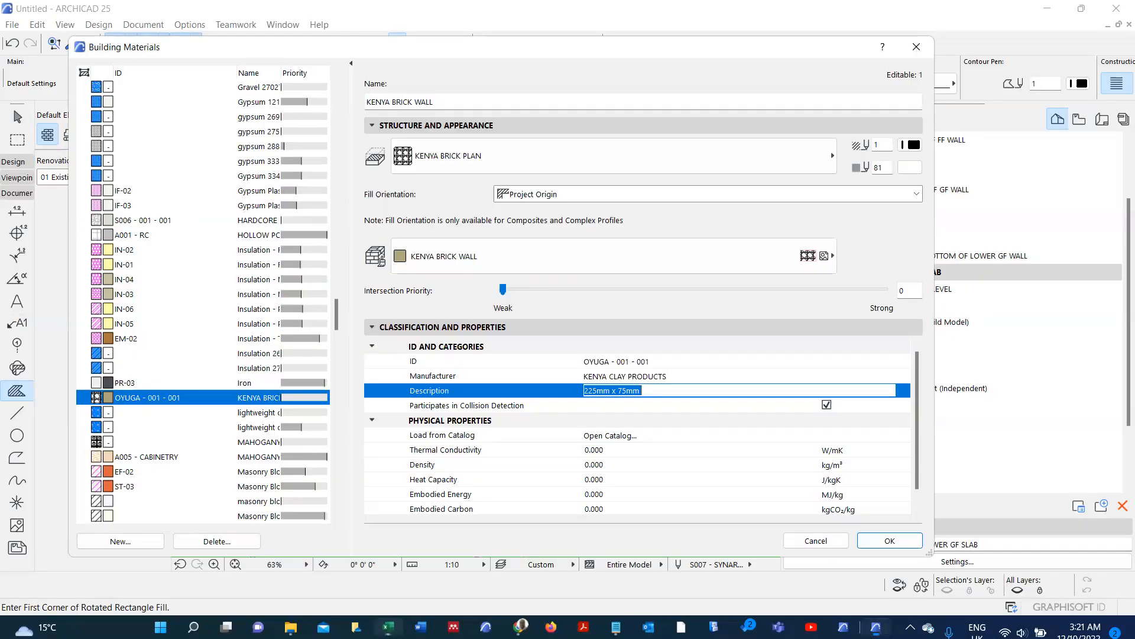
left_click(652, 390)
type("110mm x")
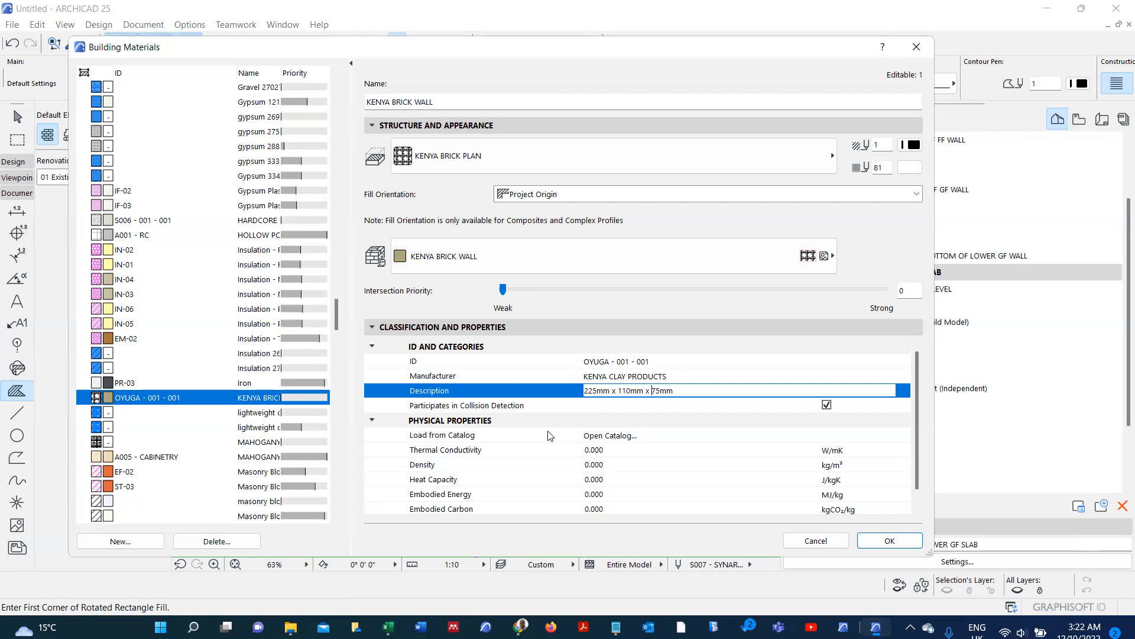
- Open the material catalog for the physical properties and examine its groups, including the items under STONES
scroll(539, 402, "down", 1)
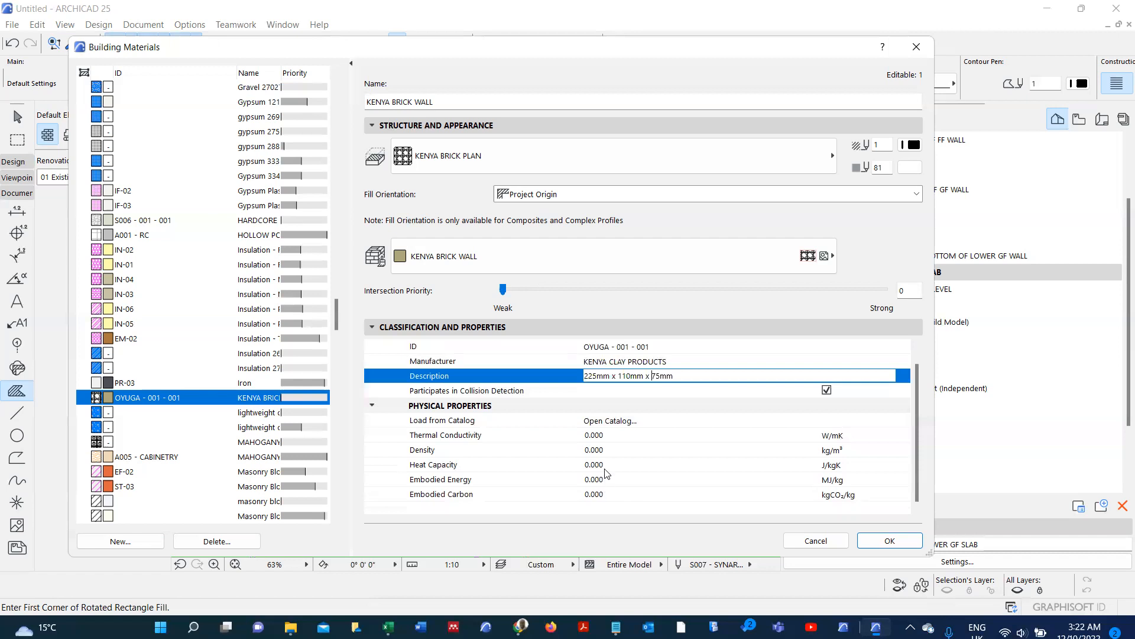
left_click(606, 422)
left_click(650, 419)
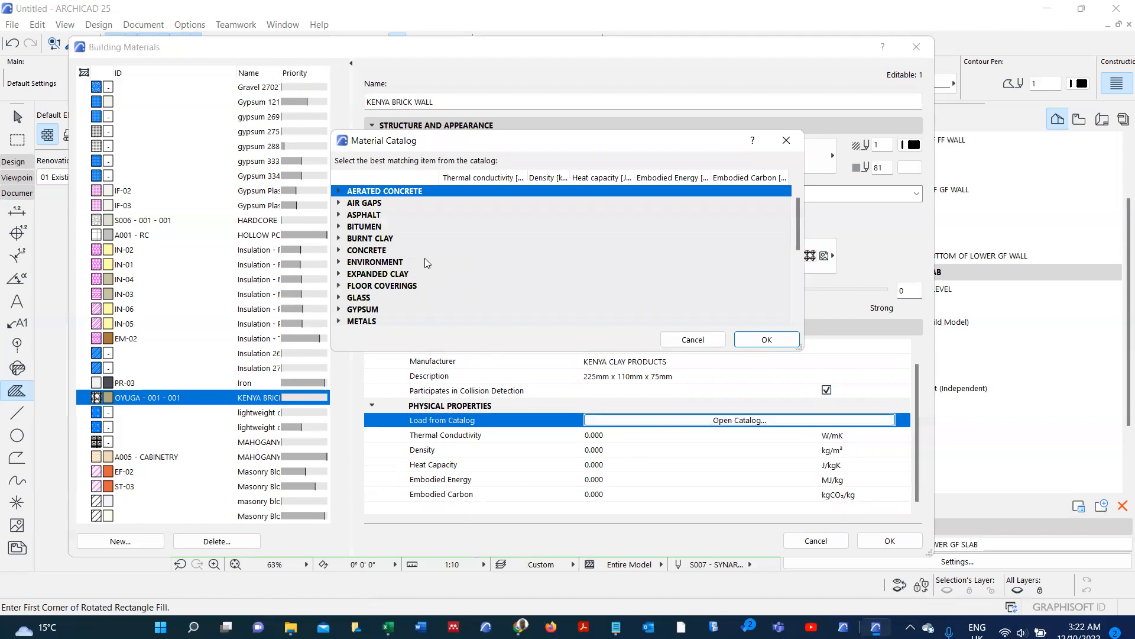
scroll(425, 258, "down", 1)
scroll(425, 258, "up", 1)
scroll(427, 260, "down", 3)
scroll(427, 259, "down", 2)
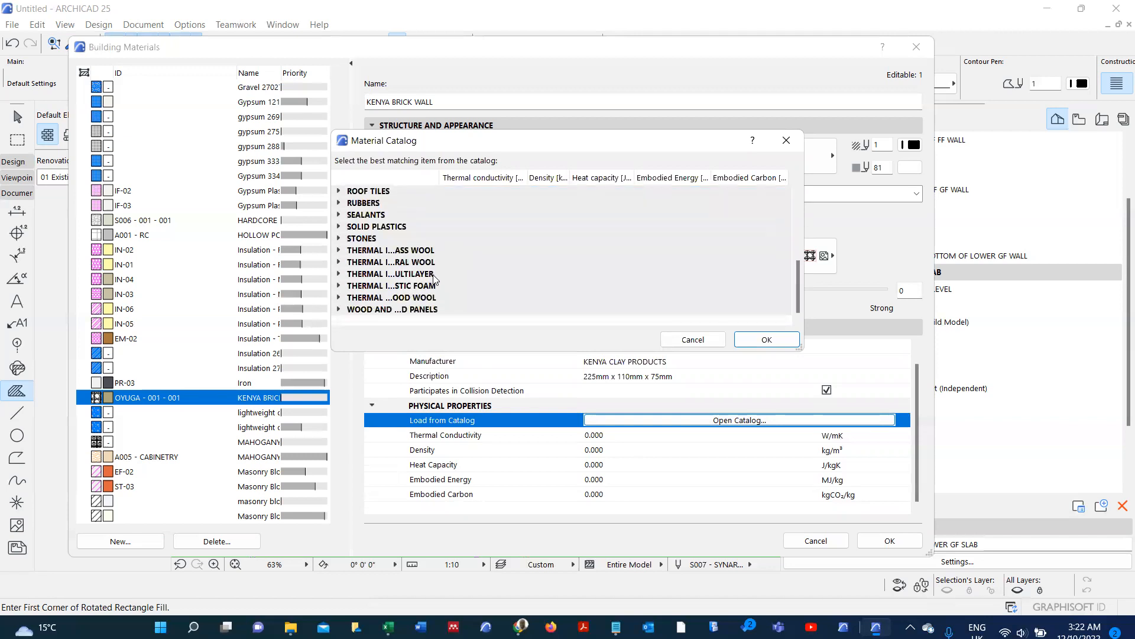
left_click(339, 239)
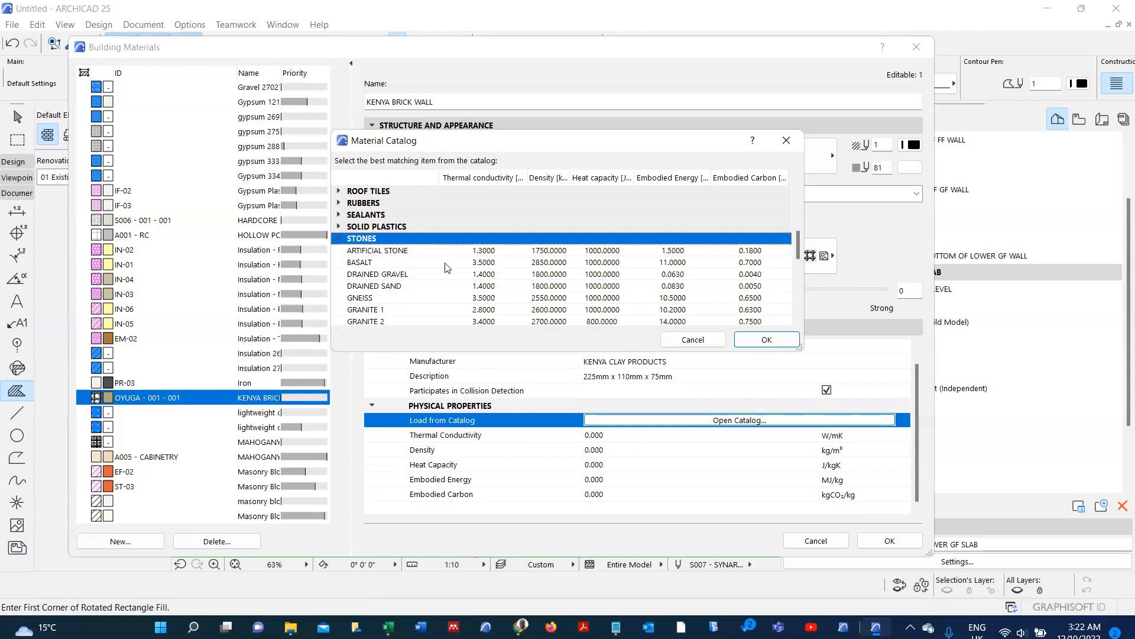
scroll(448, 267, "down", 4)
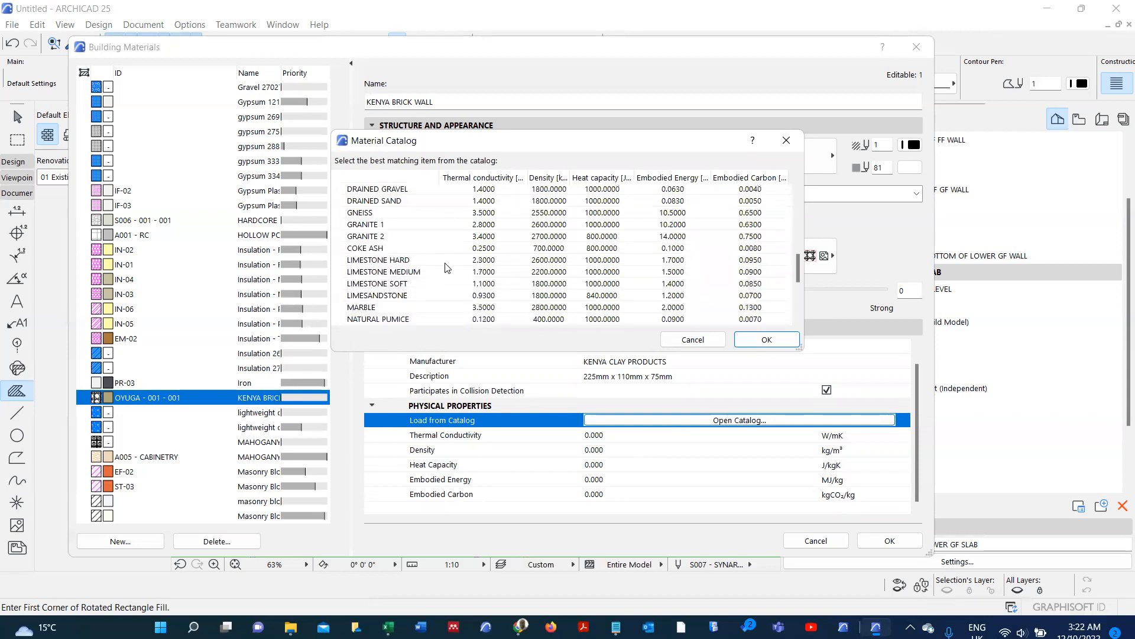
scroll(448, 268, "down", 3)
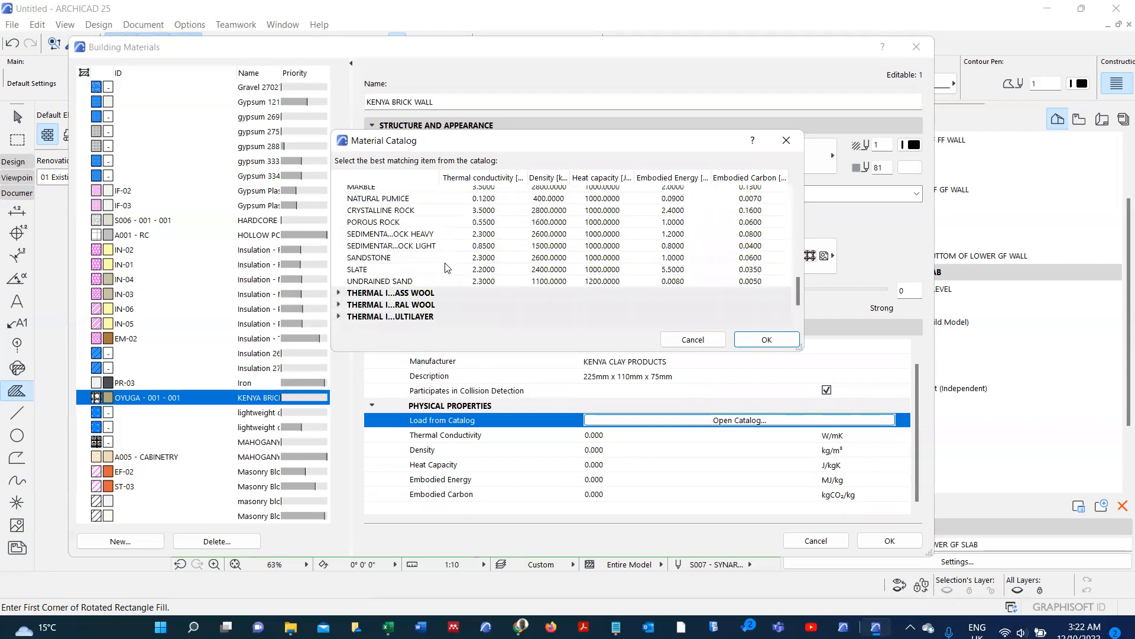
scroll(448, 267, "down", 1)
scroll(448, 267, "up", 10)
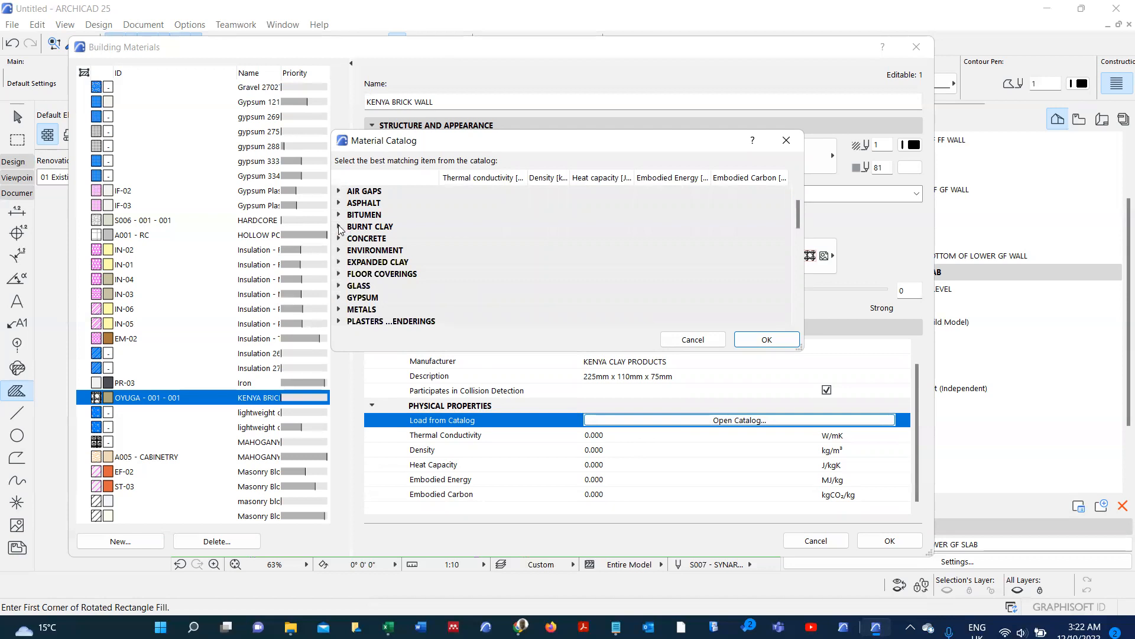
- Load the physical properties of SOLID BRICK 1 from the BURNT CLAY group and accept the building material settings
left_click(341, 227)
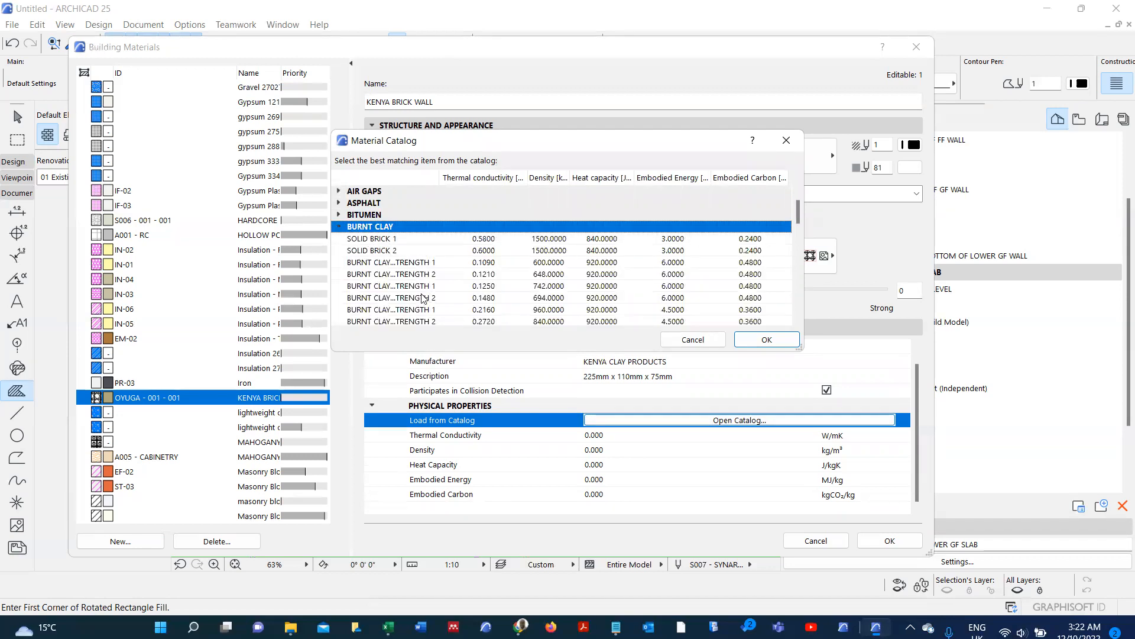
left_click(389, 239)
left_click(767, 339)
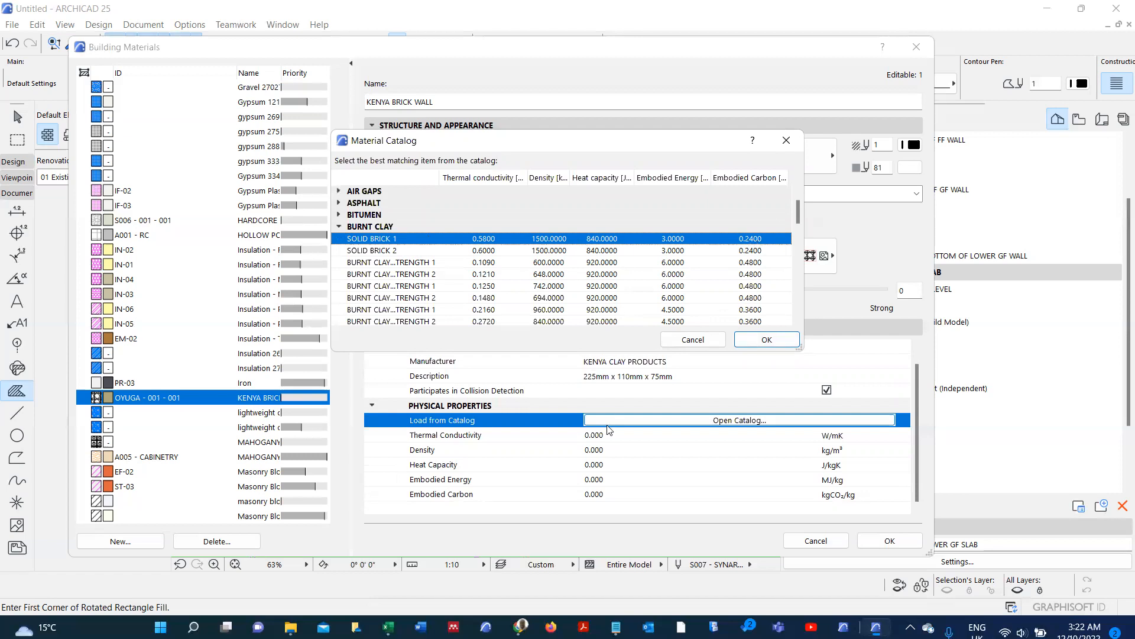
left_click(767, 338)
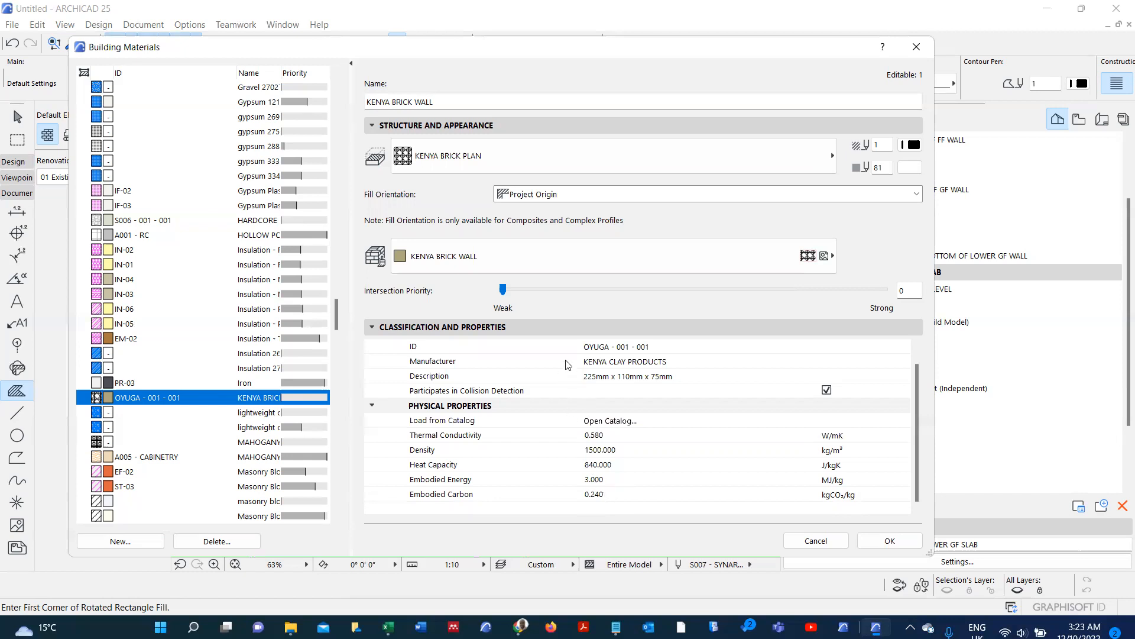
left_click(889, 541)
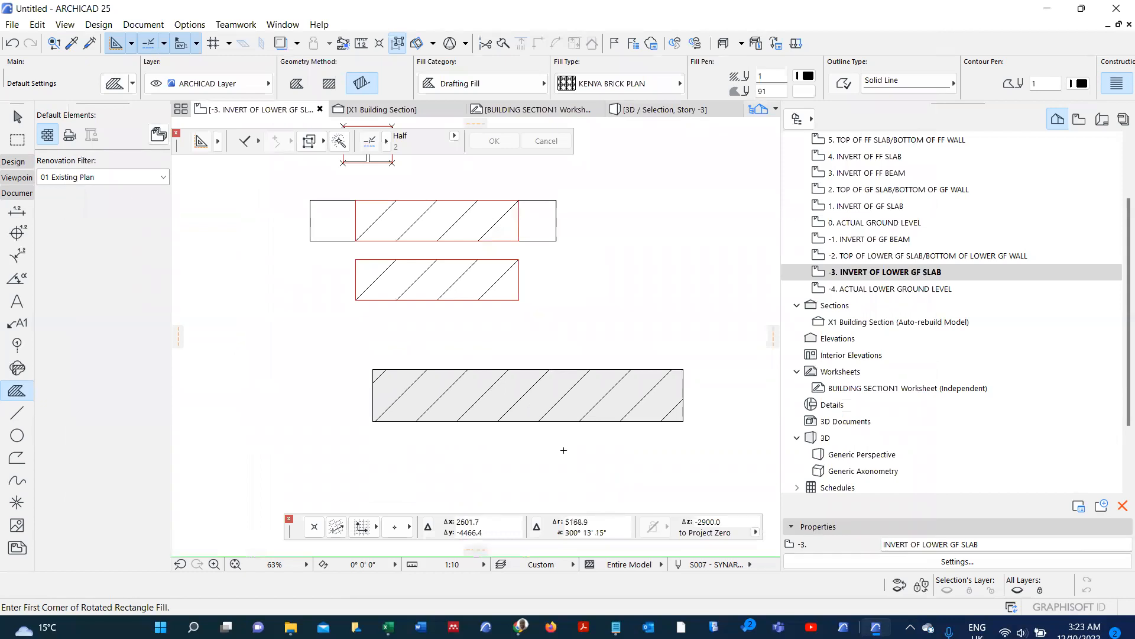
- Pick up the Morph settings from the empty rectangle below the large brick-textured rectangle
left_click(10, 166)
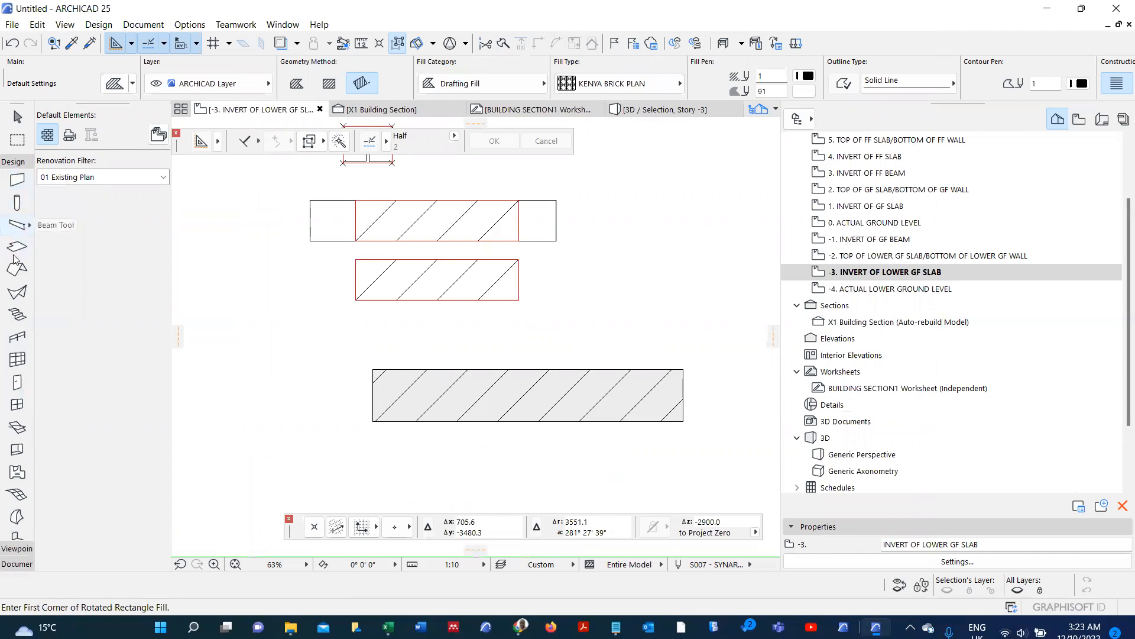
scroll(247, 322, "down", 1)
scroll(248, 323, "down", 8)
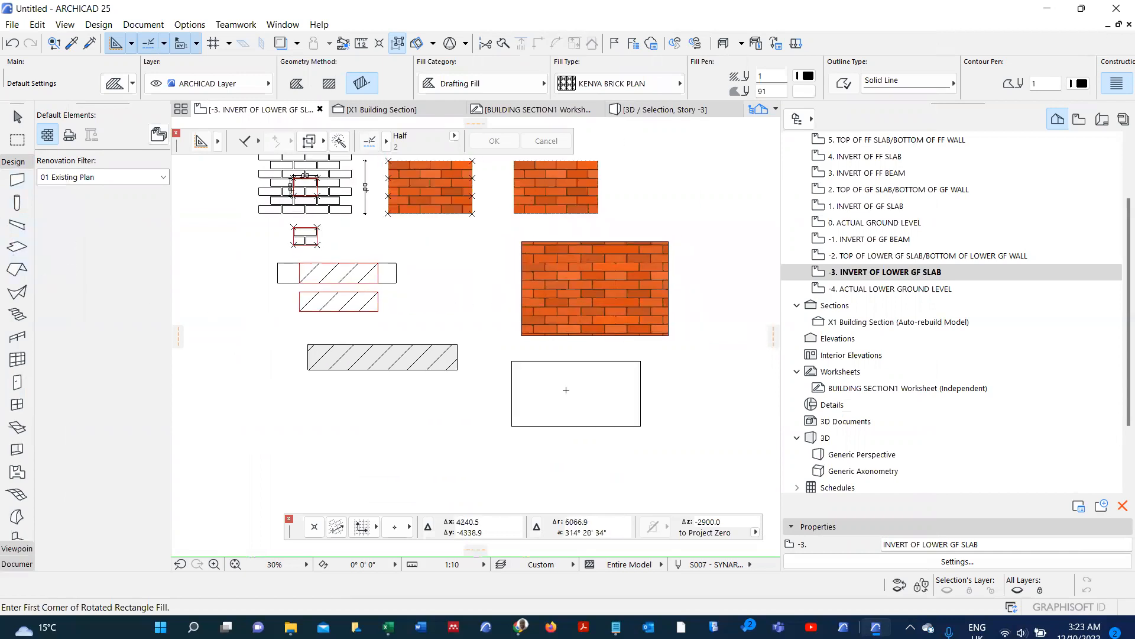
left_click(569, 398, "alt")
scroll(510, 398, "down", 3)
scroll(509, 424, "up", 2)
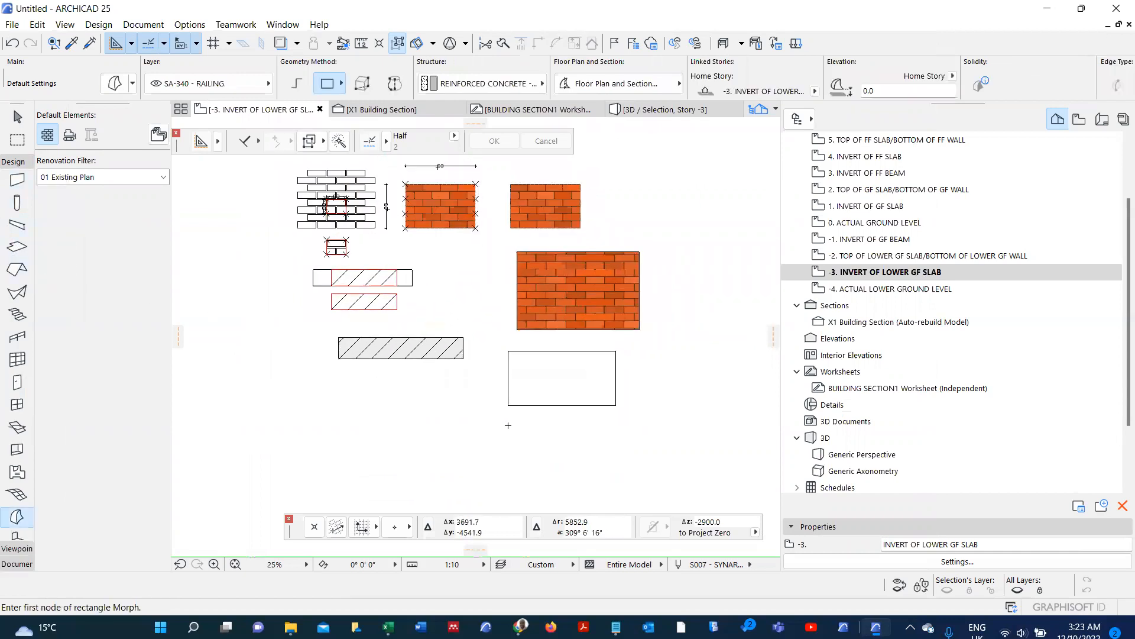
left_click(509, 425)
left_click(633, 425)
key("ctrl+z")
- Draw a rectangular morph in the free space below the empty rectangle and turn off its surface override
left_click(498, 433)
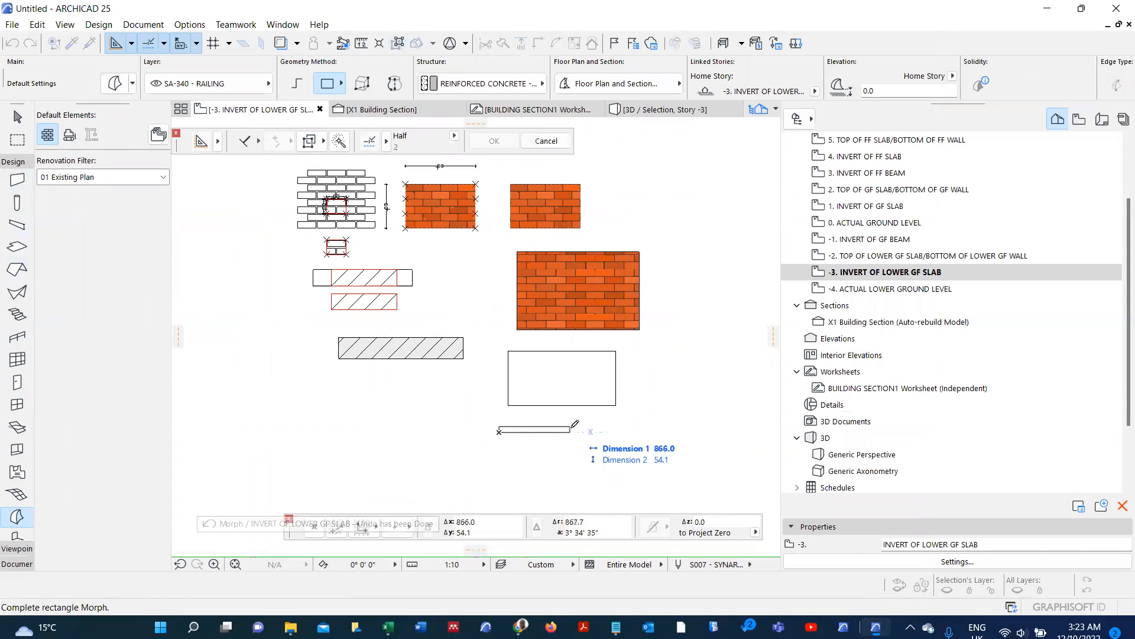
left_click(629, 485, "shift")
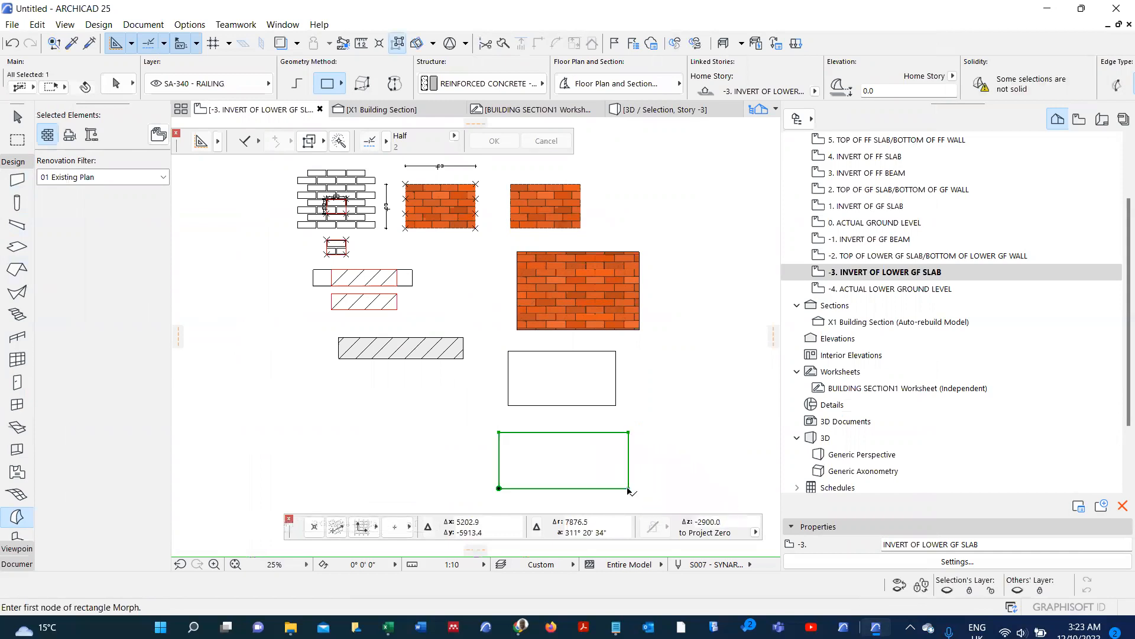
key("ctrl+t")
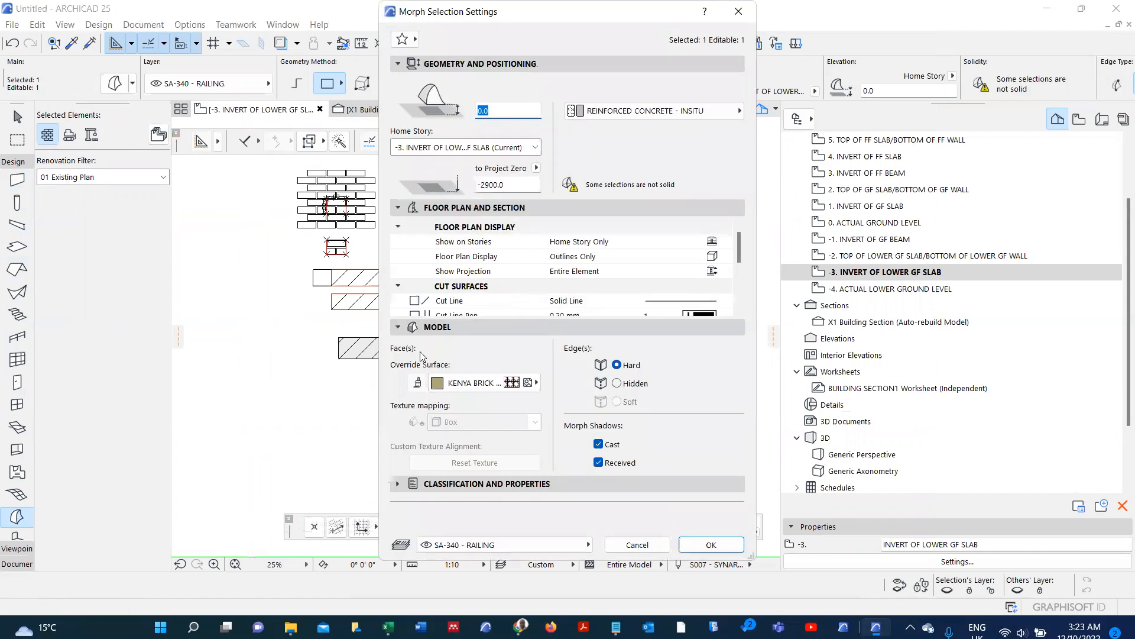
left_click(418, 383)
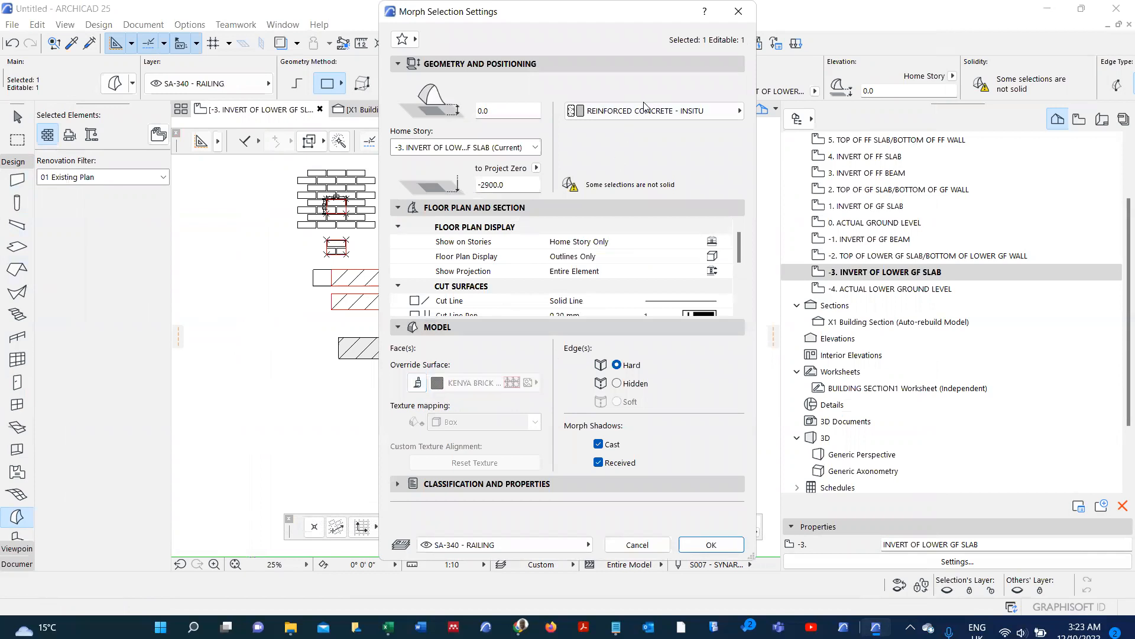
- Search the building materials available to the selected morph for KENYA BRICK WALL, and close the morph settings
left_click(642, 113)
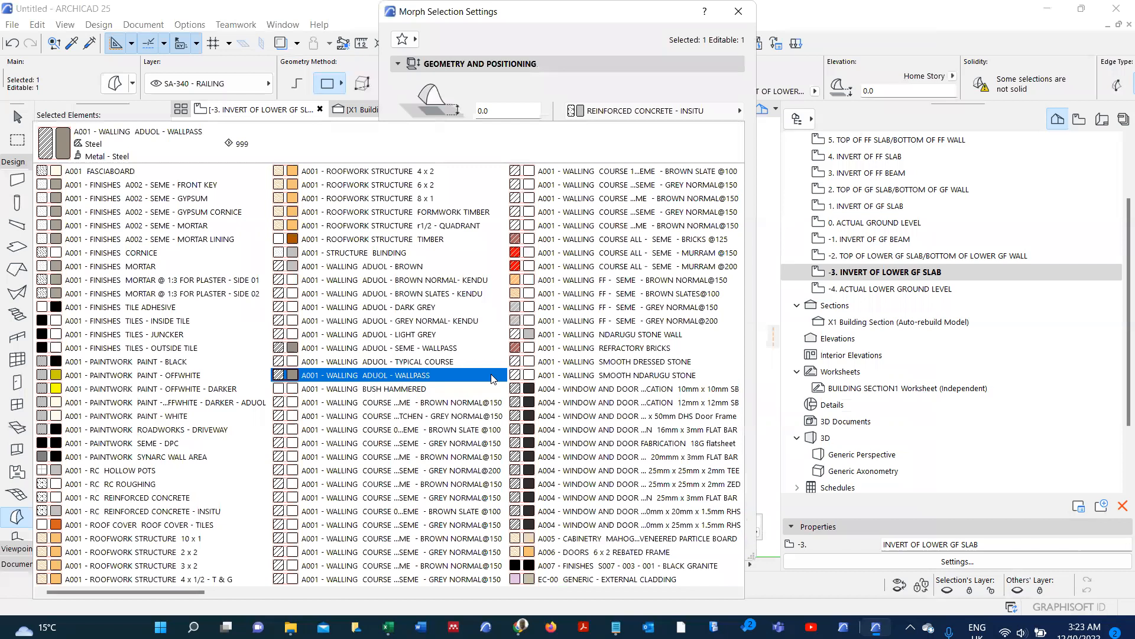
scroll(493, 379, "down", 5)
scroll(492, 379, "up", 5)
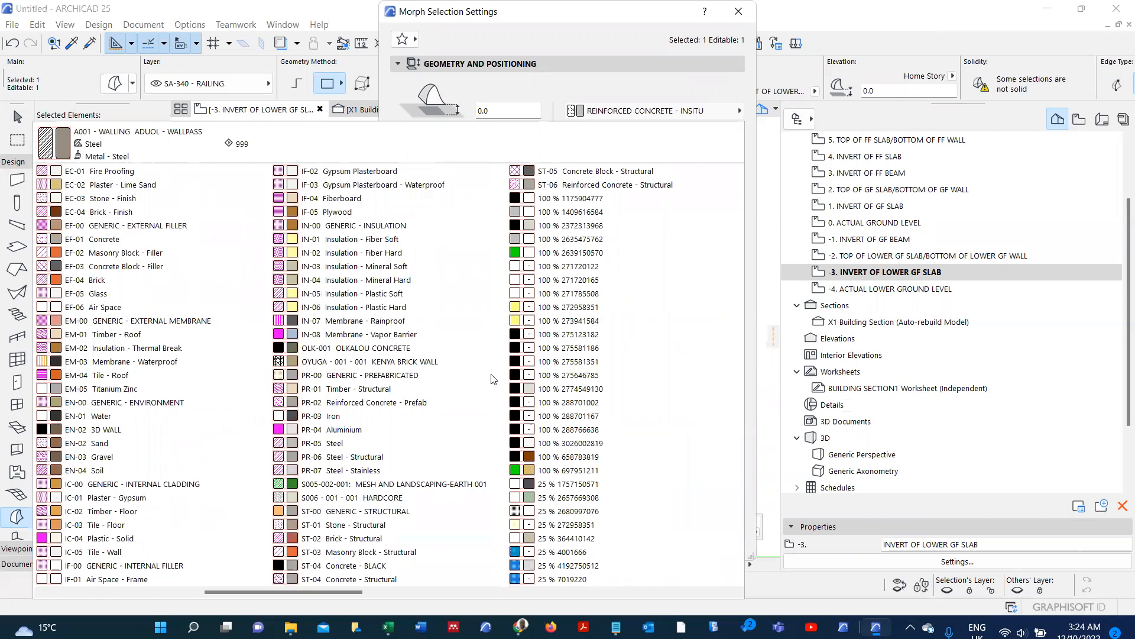
scroll(493, 378, "up", 5)
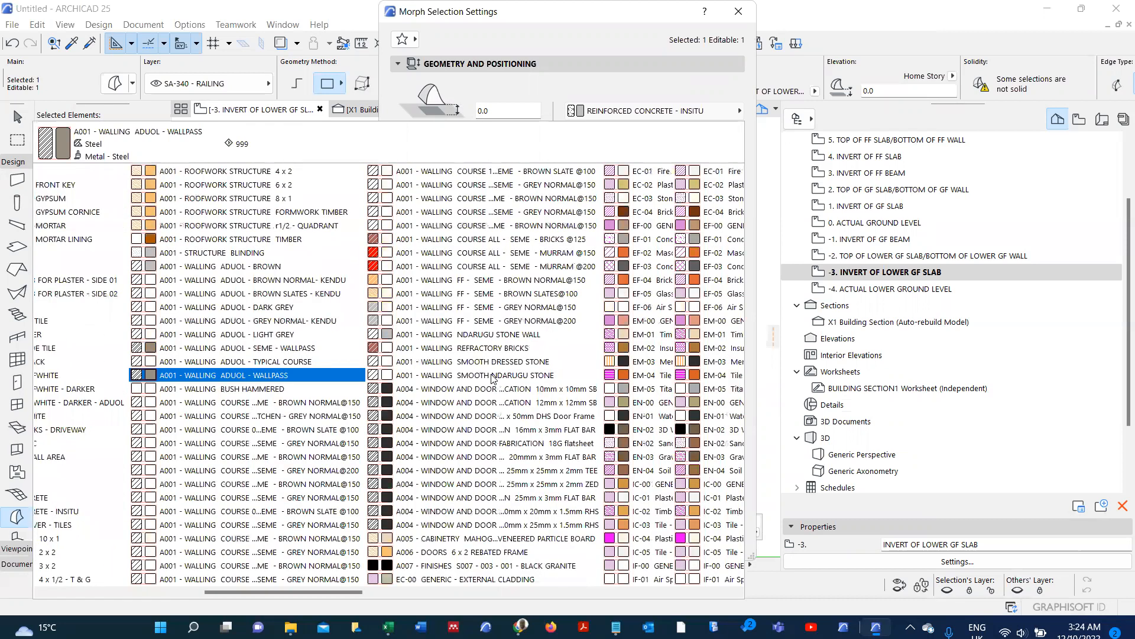
scroll(493, 378, "down", 8)
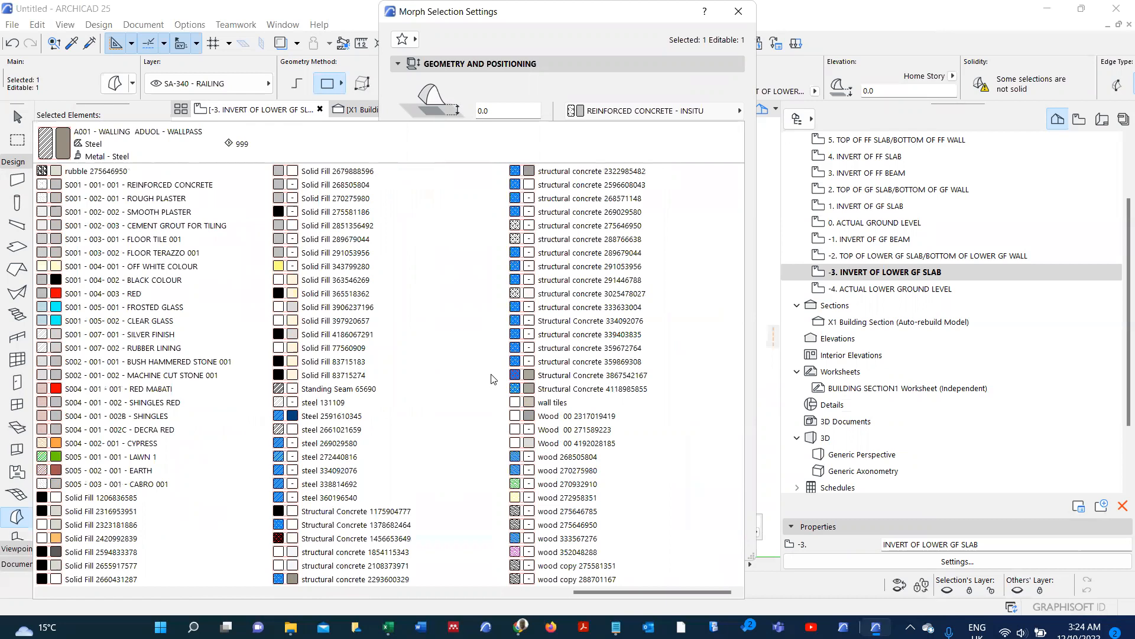
scroll(493, 378, "up", 1)
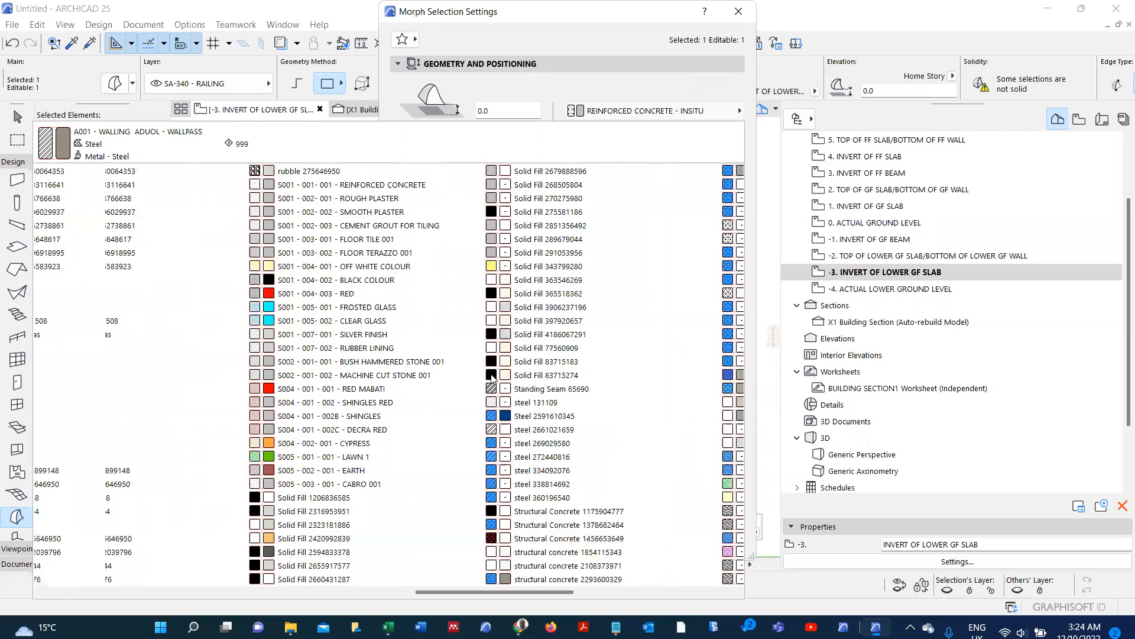
scroll(493, 379, "up", 3)
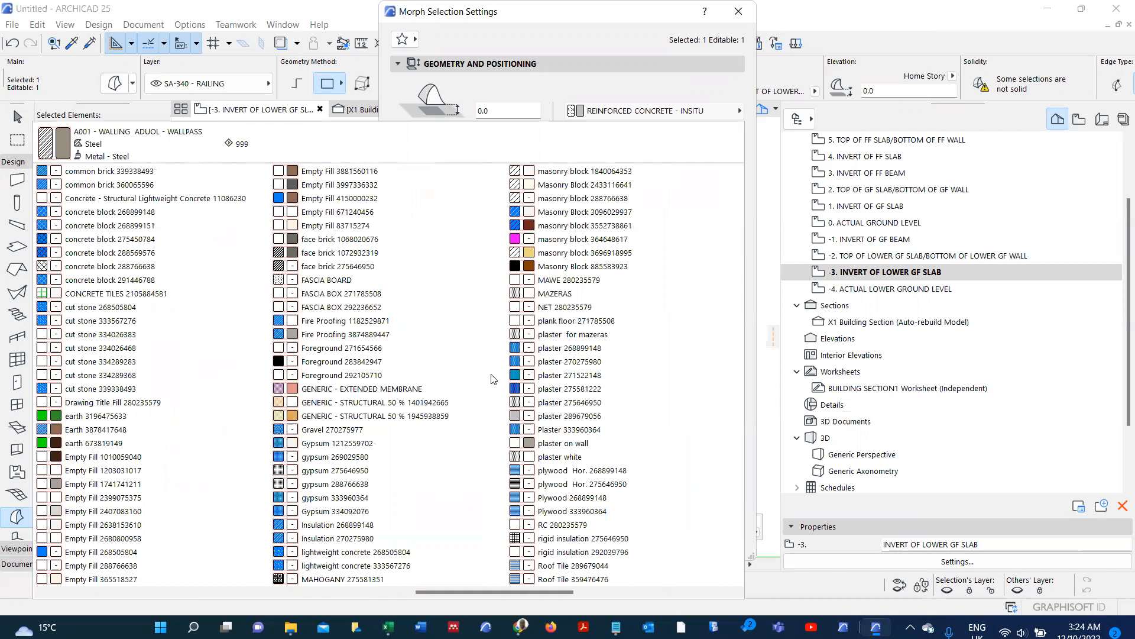
left_click(493, 378)
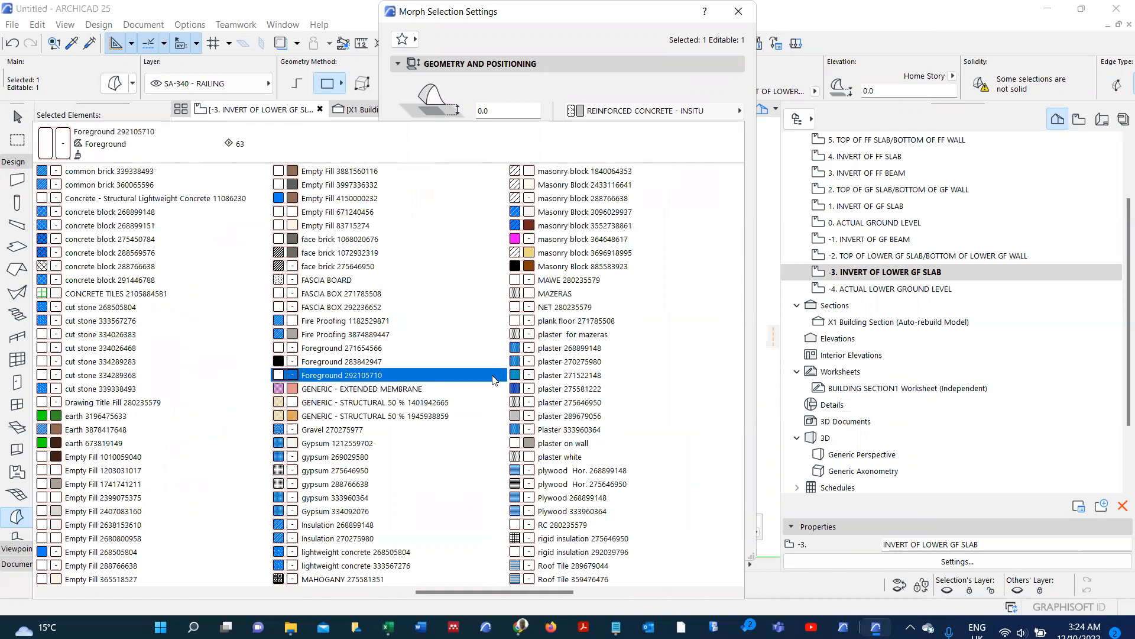
scroll(493, 379, "up", 1)
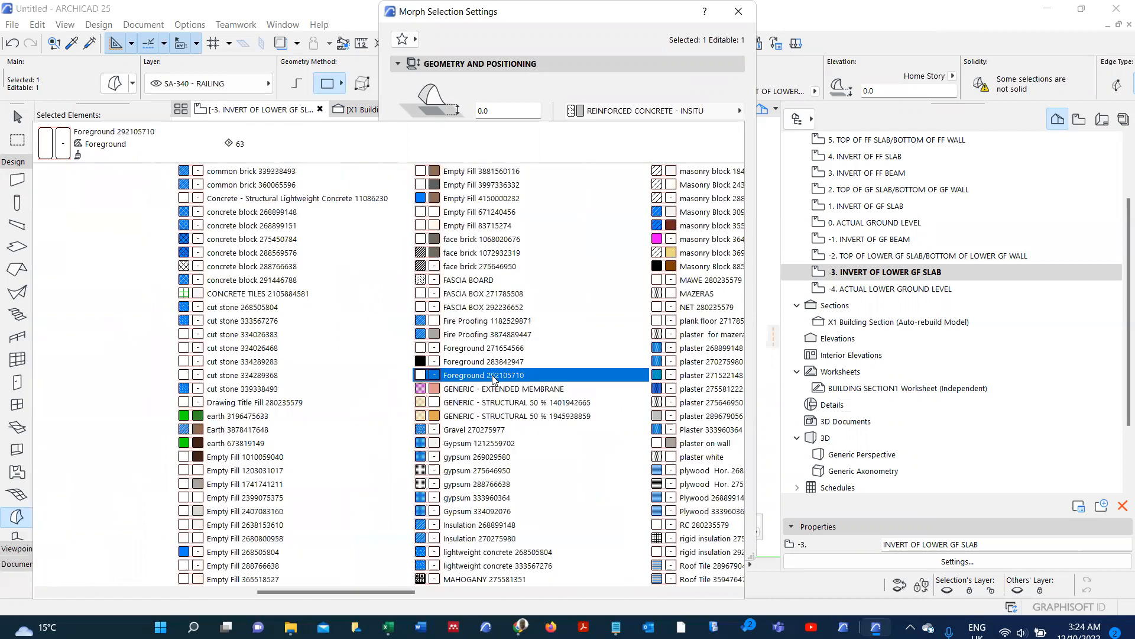
scroll(493, 379, "up", 2)
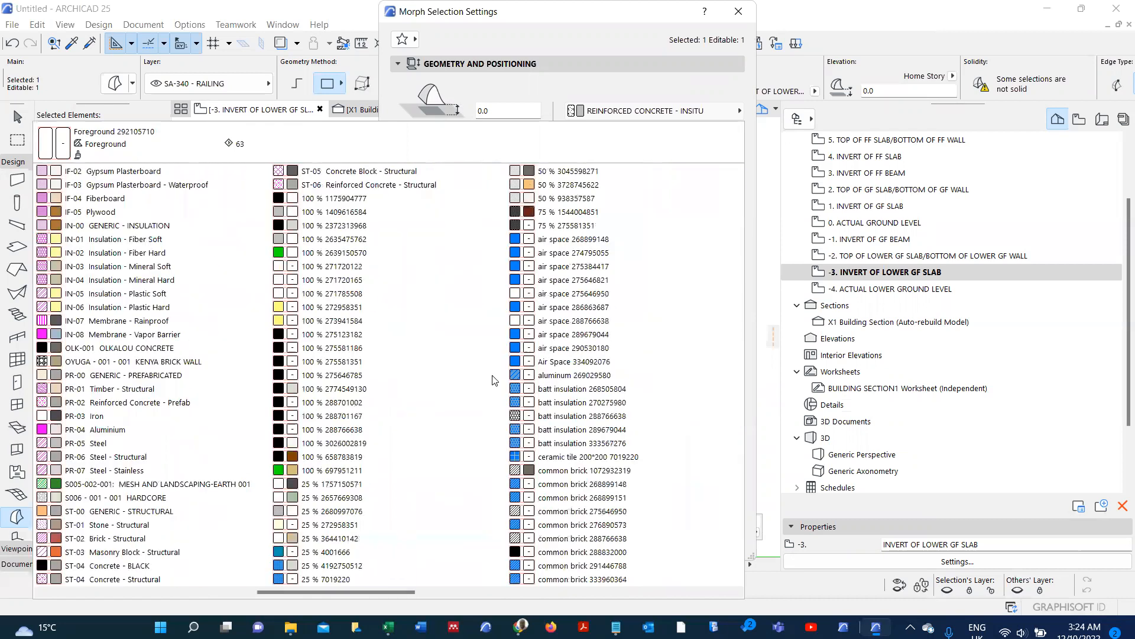
scroll(494, 380, "up", 3)
scroll(493, 380, "down", 3)
scroll(495, 380, "down", 3)
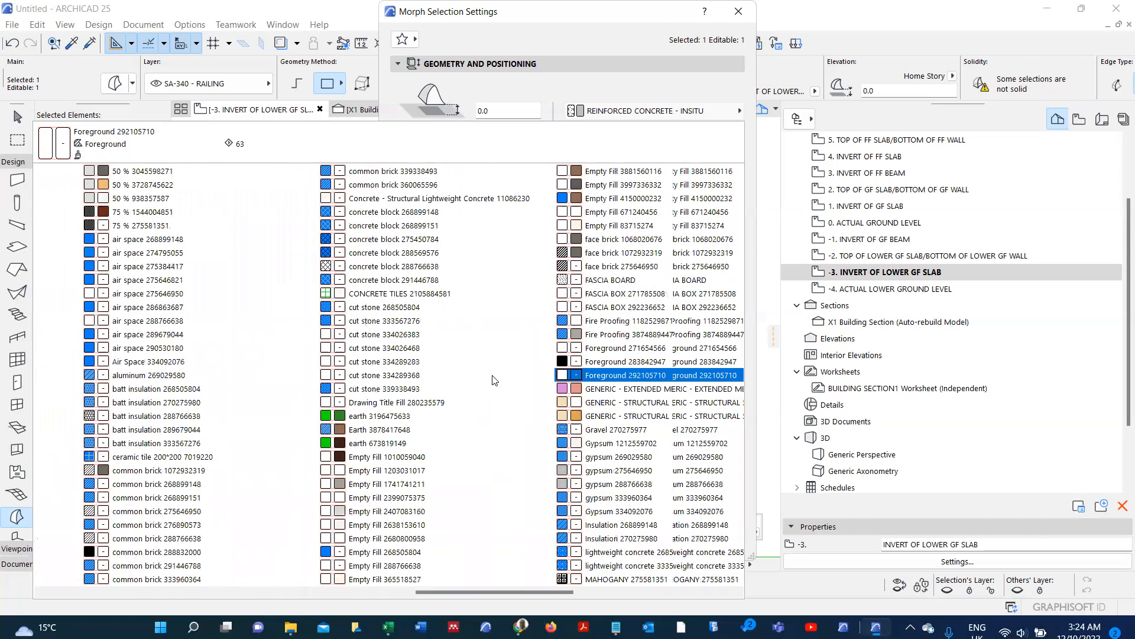
scroll(495, 380, "down", 3)
scroll(495, 380, "down", 3)
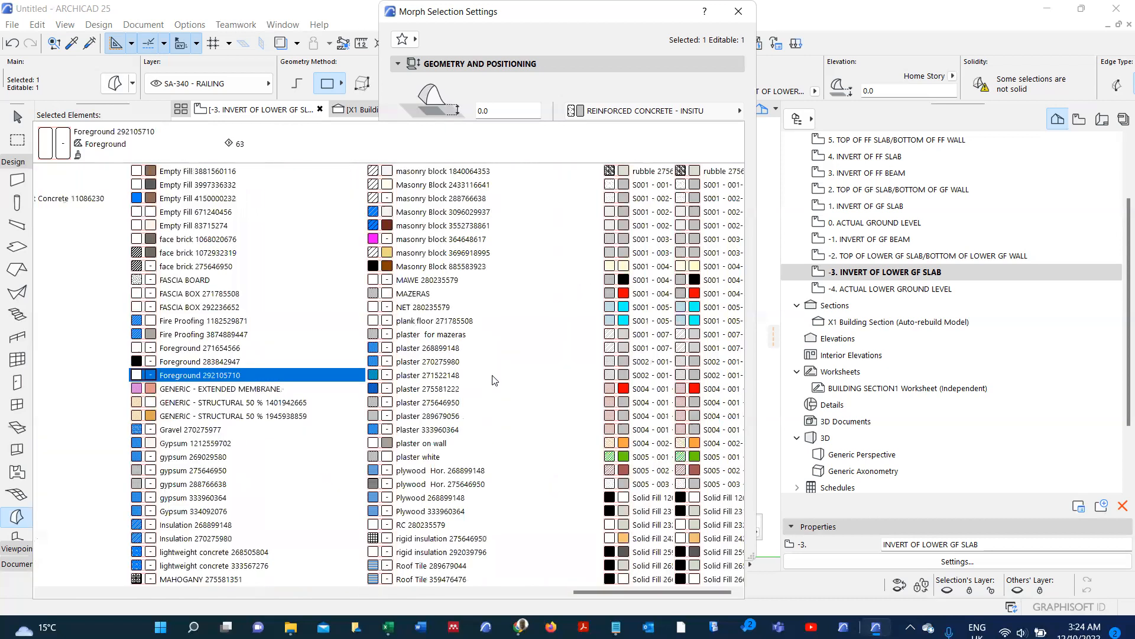
scroll(495, 379, "down", 3)
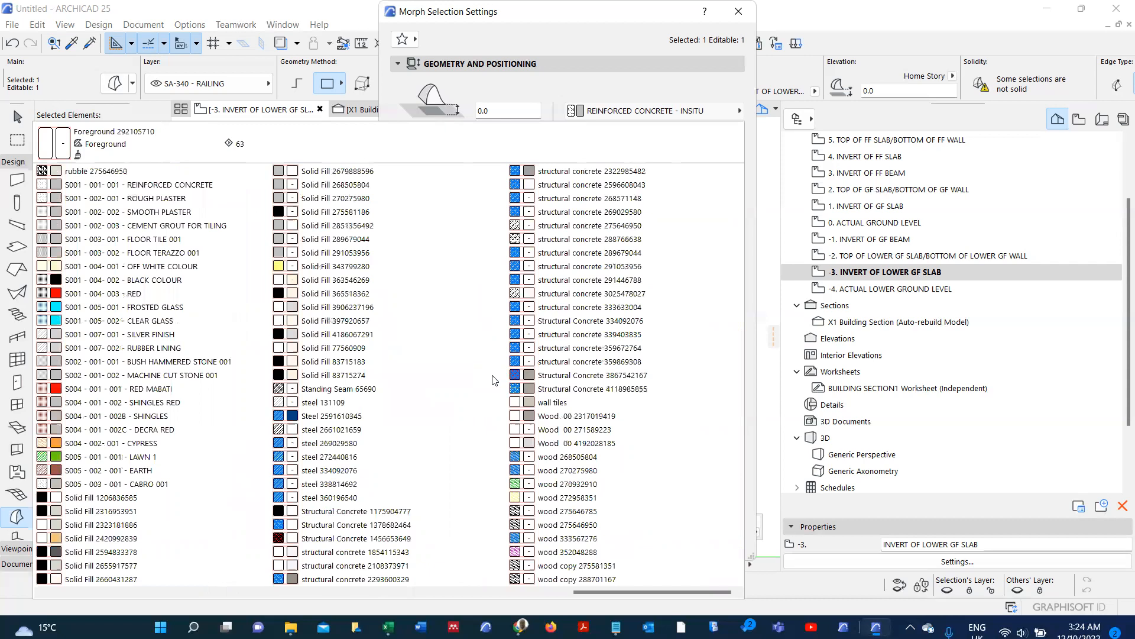
left_click(495, 382)
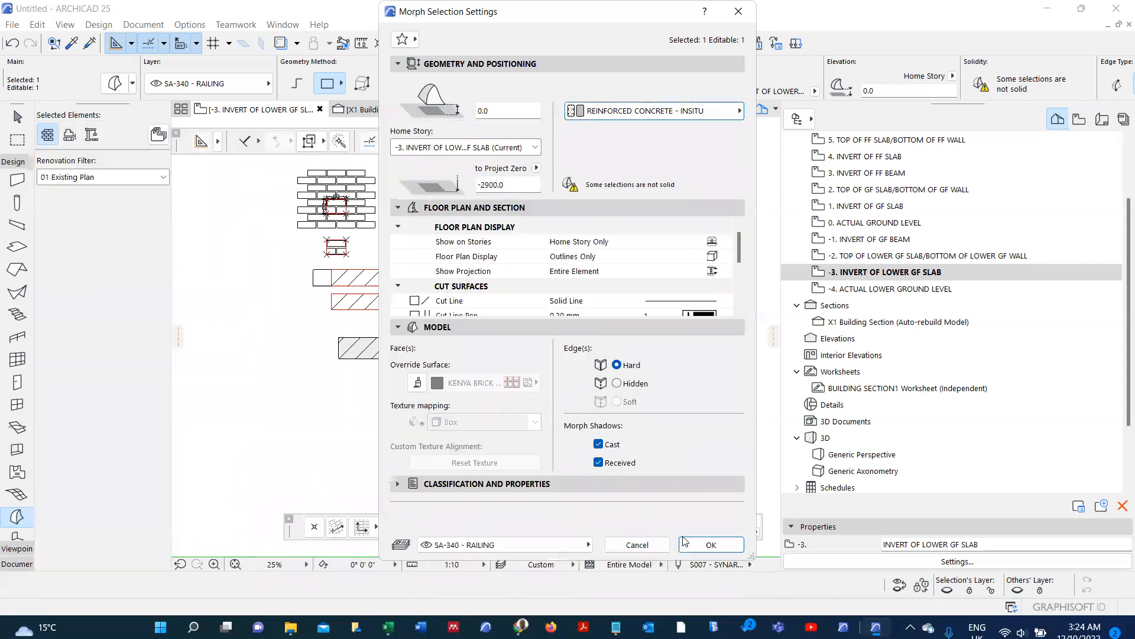
left_click(731, 545)
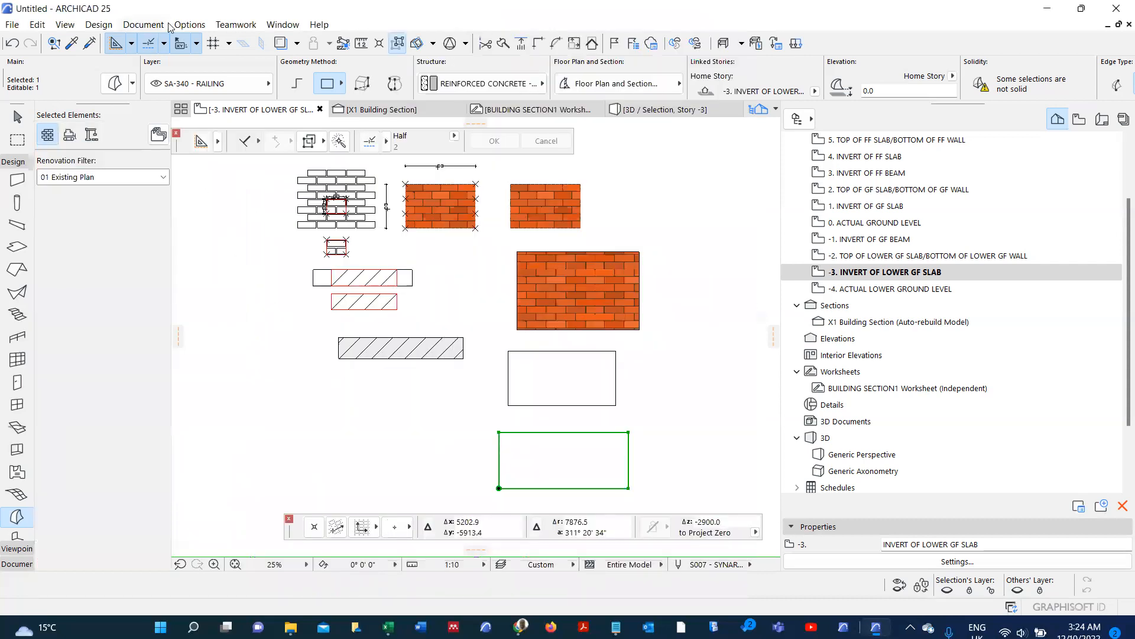
- Sort the project's building materials by ID and review the KENYA BRICK WALL entry with ID OYUGA - 001 - 001
left_click(188, 26)
mouse_move(289, 45)
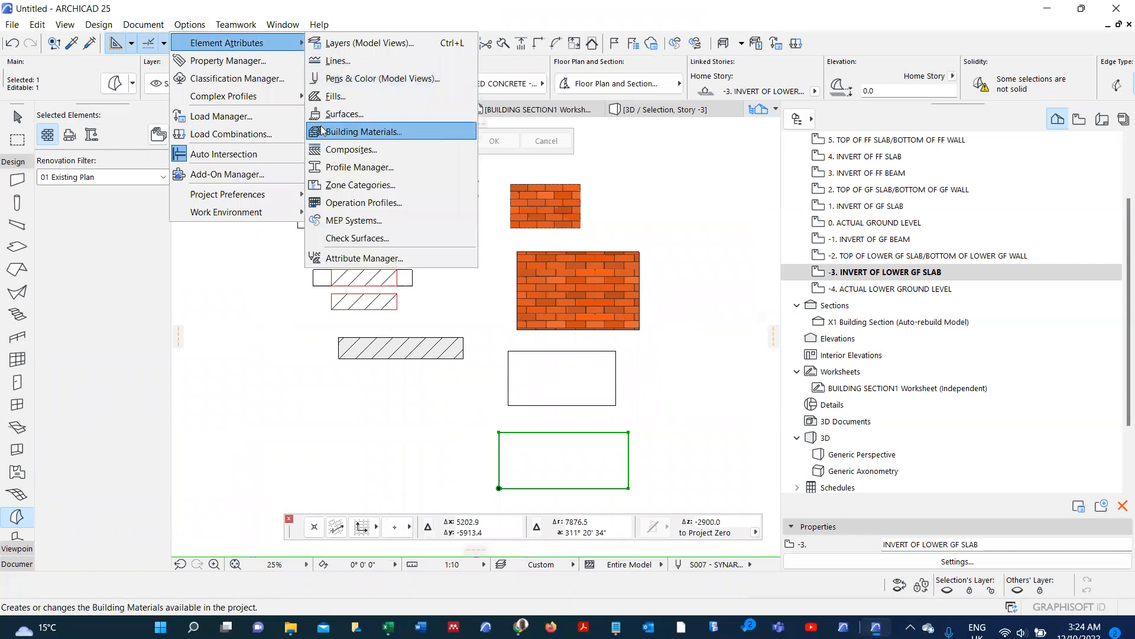
left_click(364, 132)
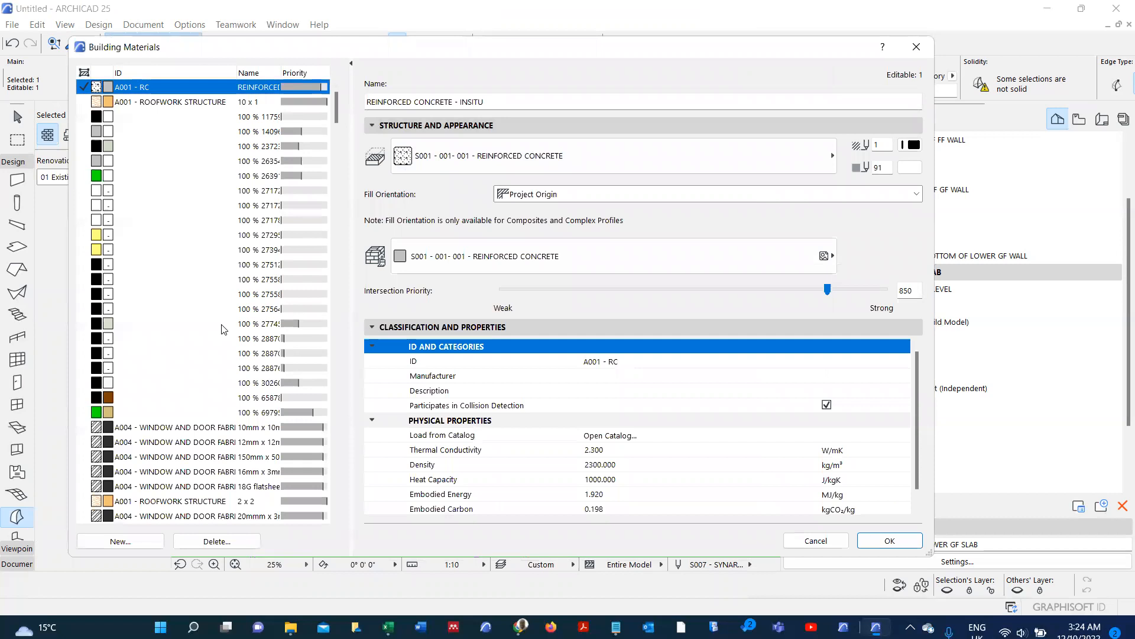
left_click(148, 73)
scroll(172, 260, "down", 8)
scroll(172, 270, "down", 6)
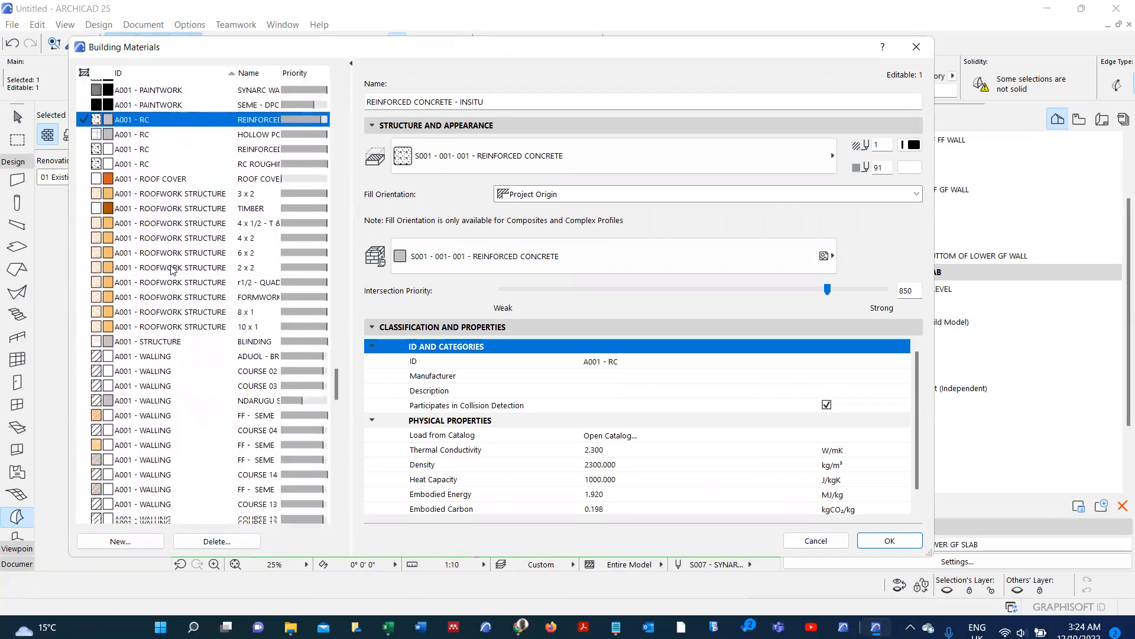
scroll(172, 269, "down", 12)
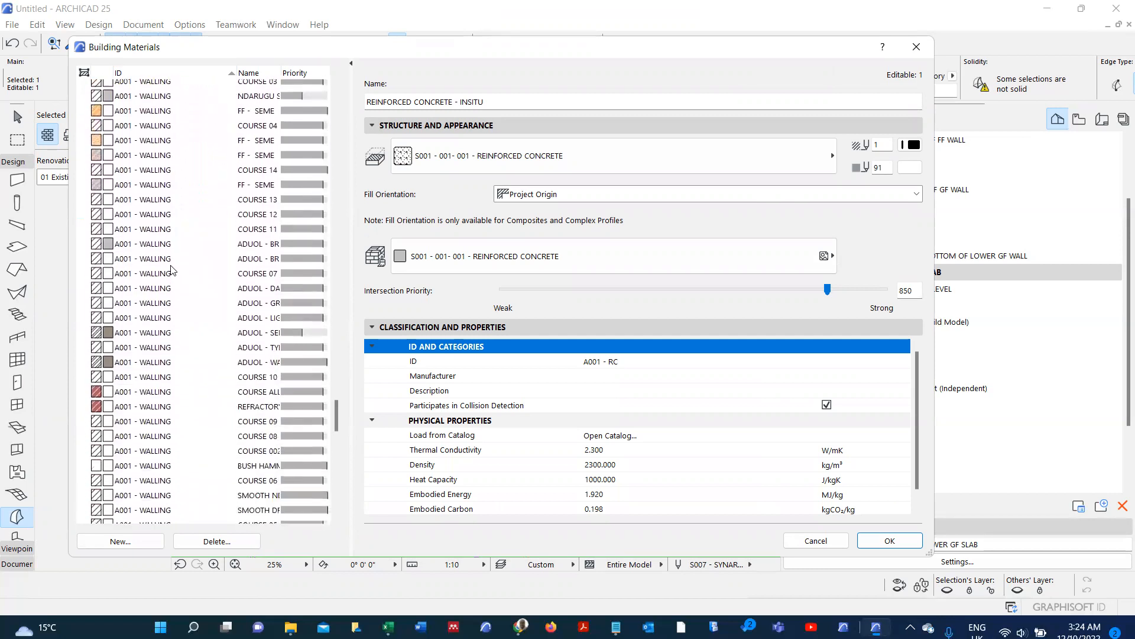
scroll(172, 270, "down", 15)
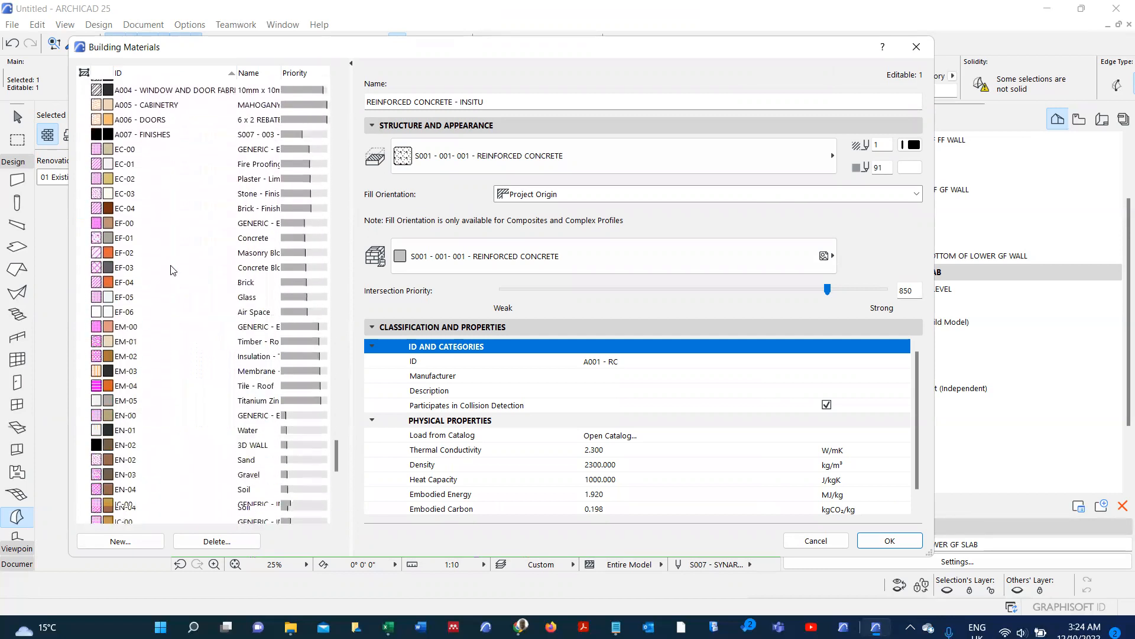
scroll(172, 270, "down", 2)
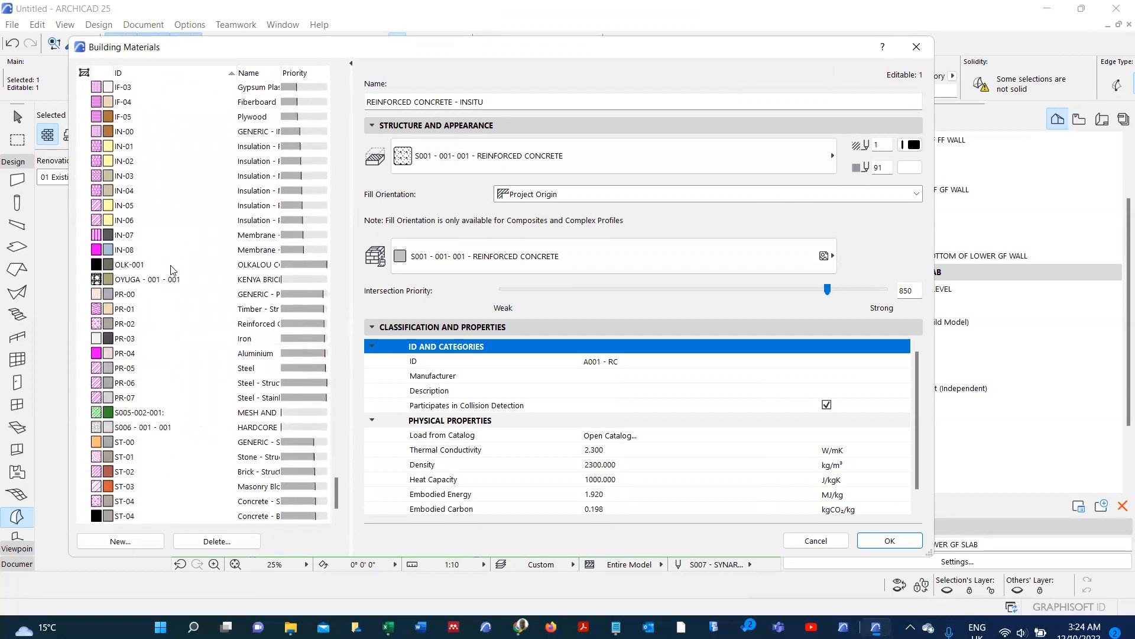
left_click(158, 280)
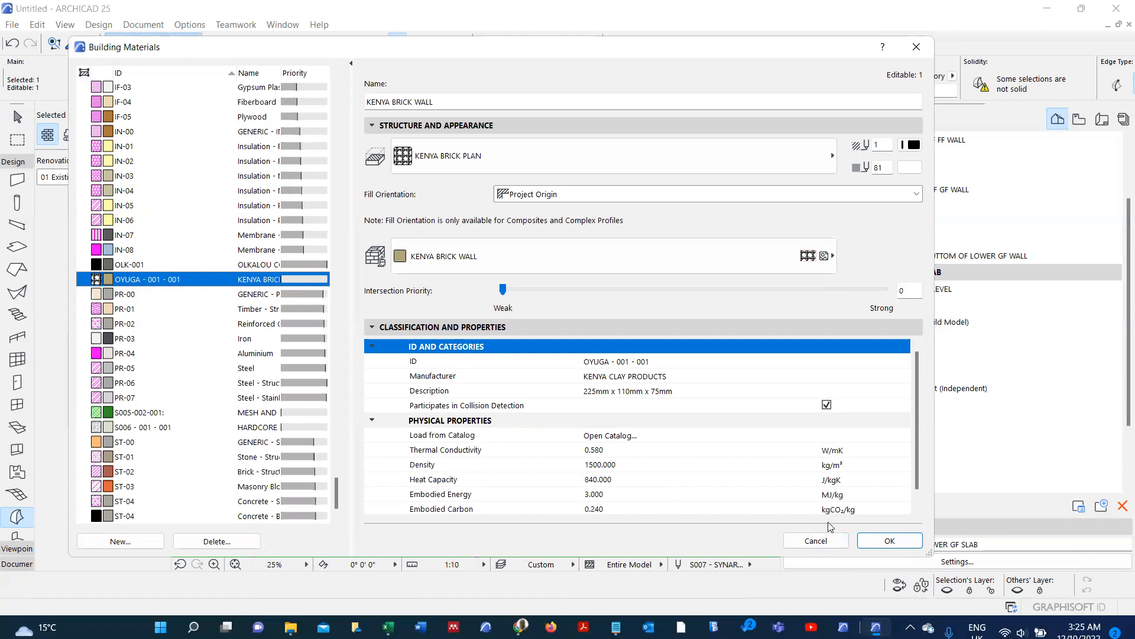
left_click(888, 541)
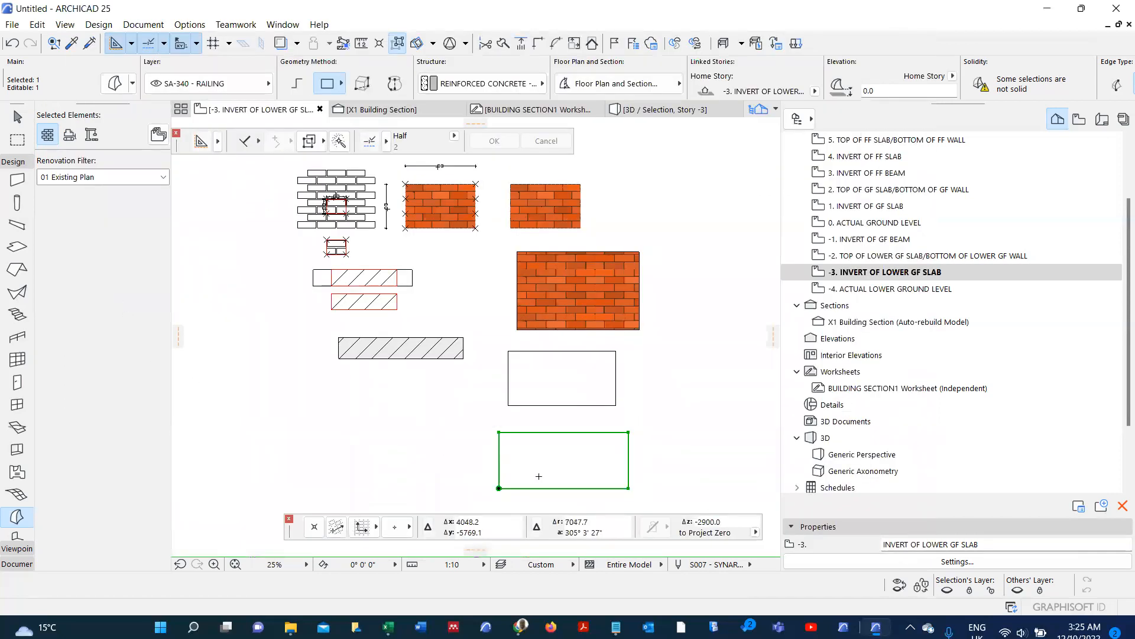
- Look through the morph's building material choices again for the OYUGA - 001 - 001 entry, and cancel the morph settings
double_click(519, 431)
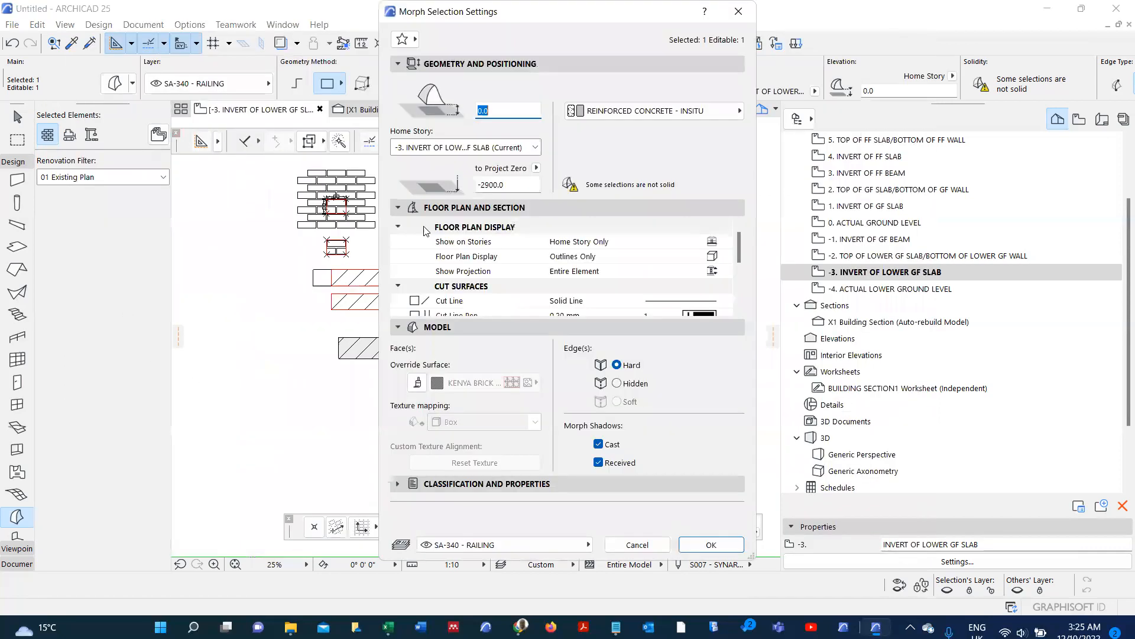
left_click(591, 110)
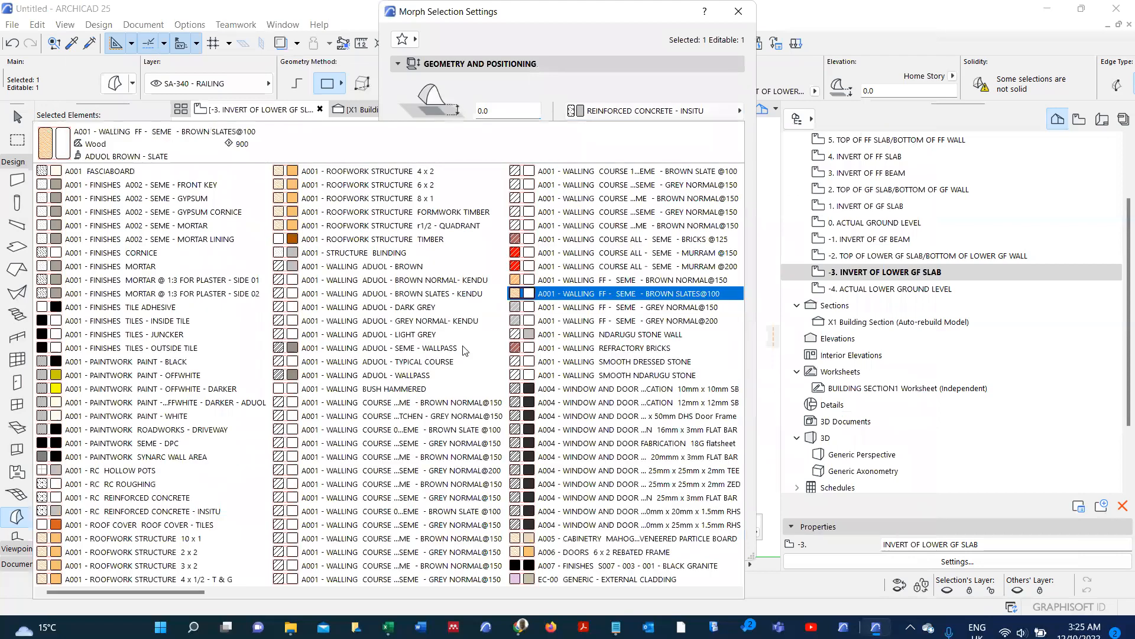
scroll(465, 351, "down", 5)
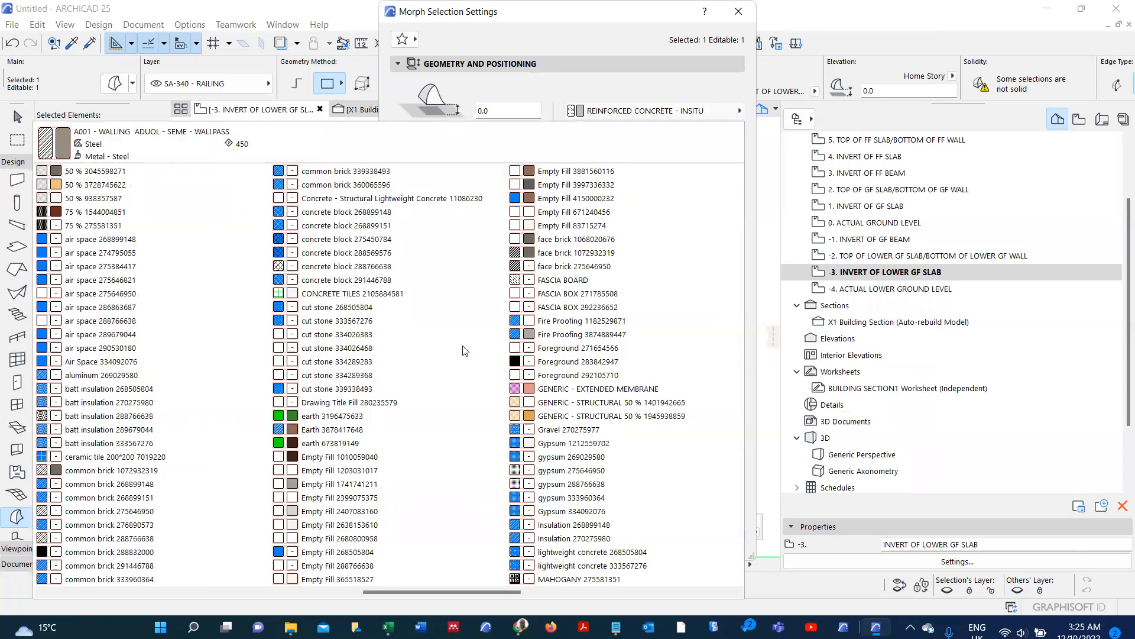
scroll(465, 351, "down", 5)
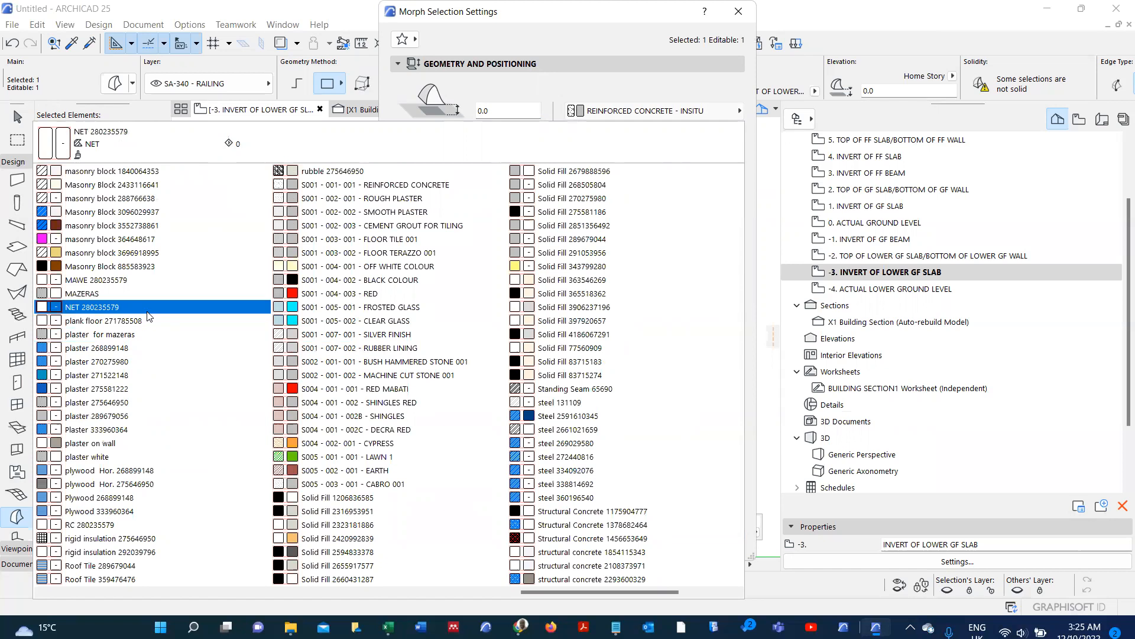
scroll(147, 316, "right", 2)
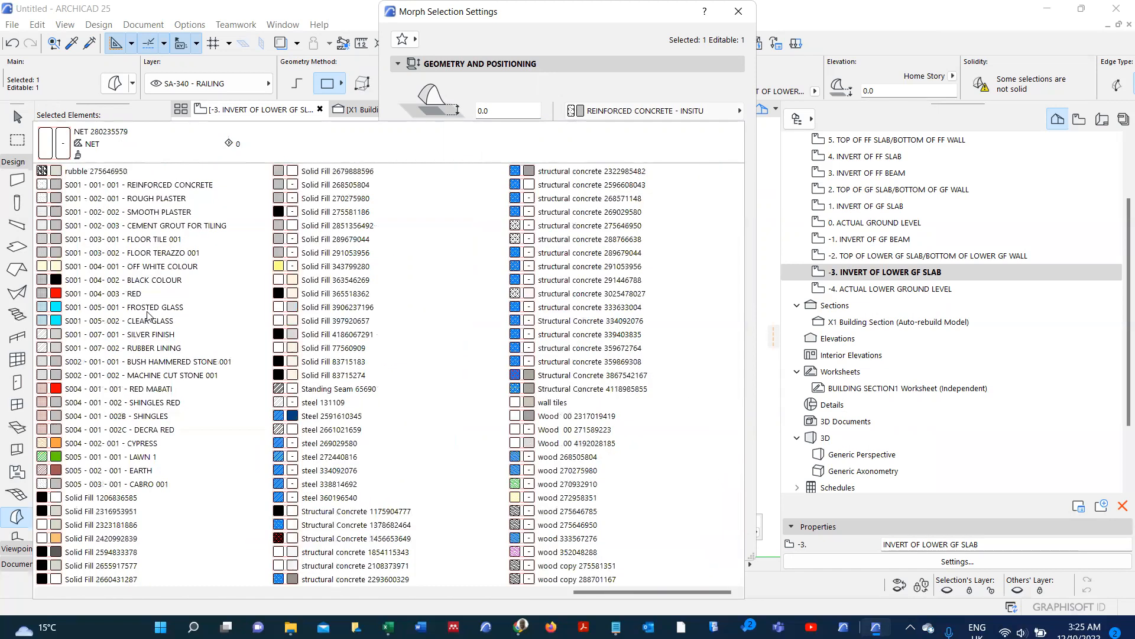
scroll(148, 317, "left", 2)
scroll(148, 317, "left", 10)
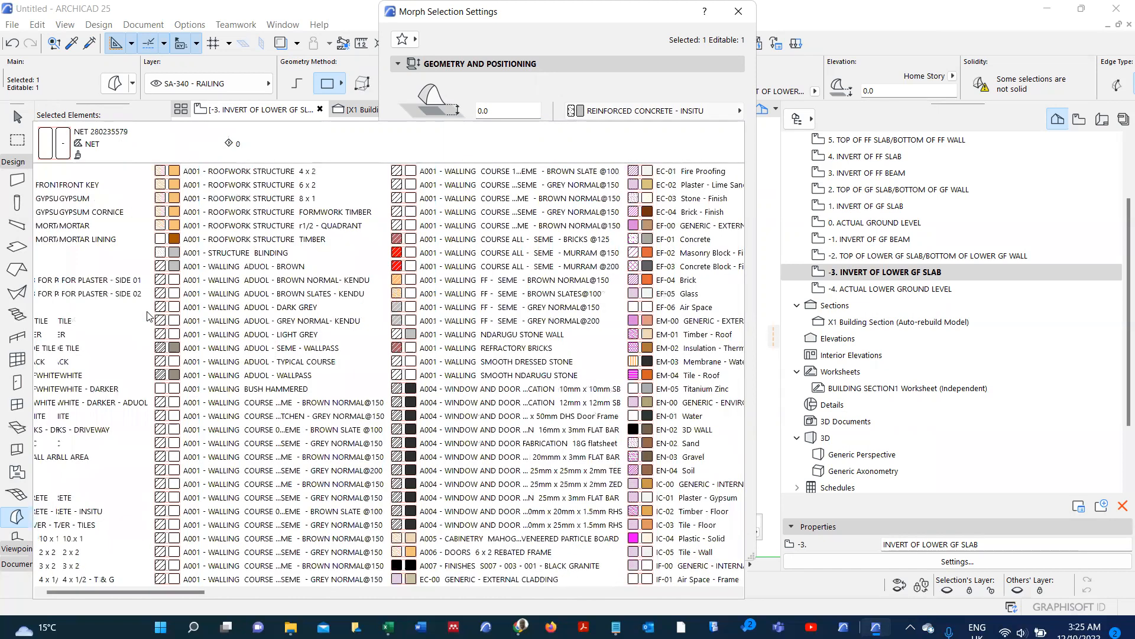
scroll(148, 317, "right", 2)
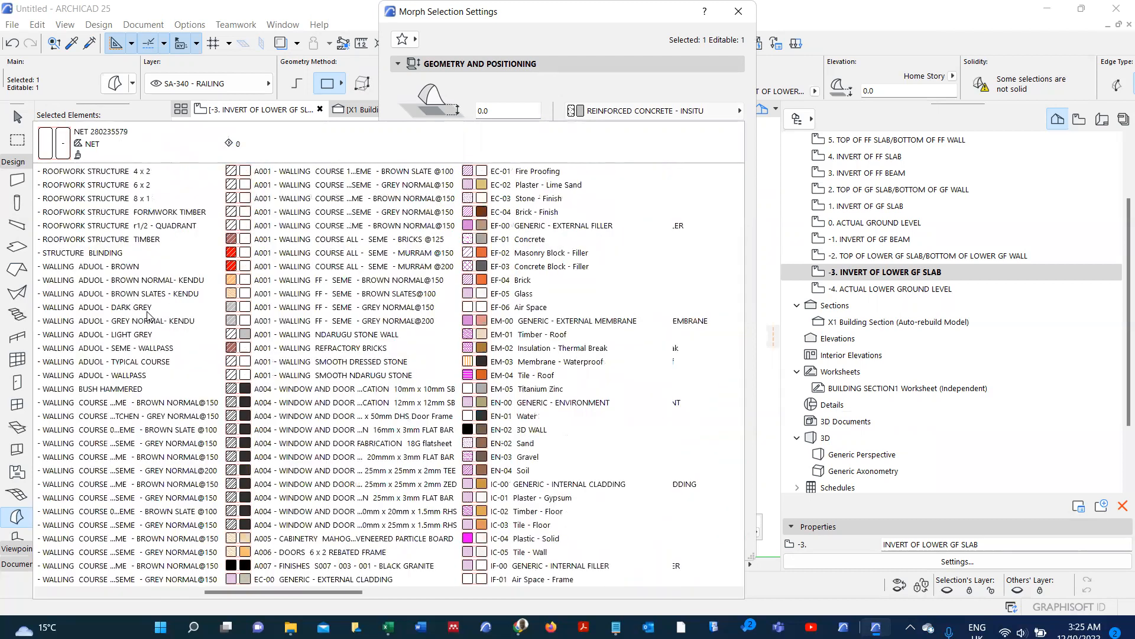
key("Escape")
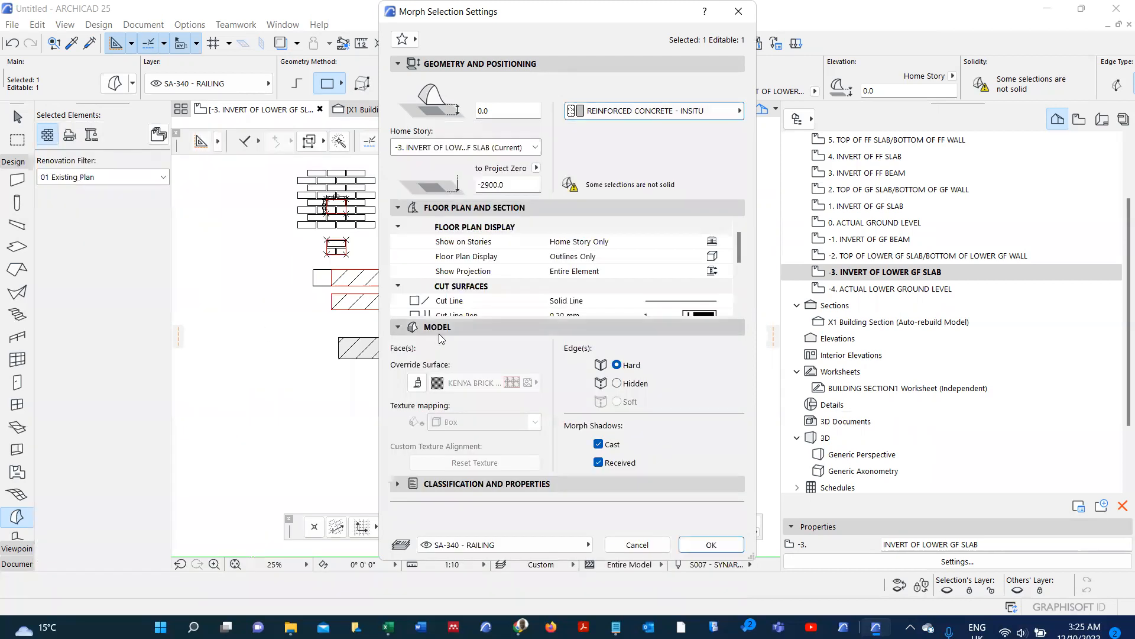
key("Escape")
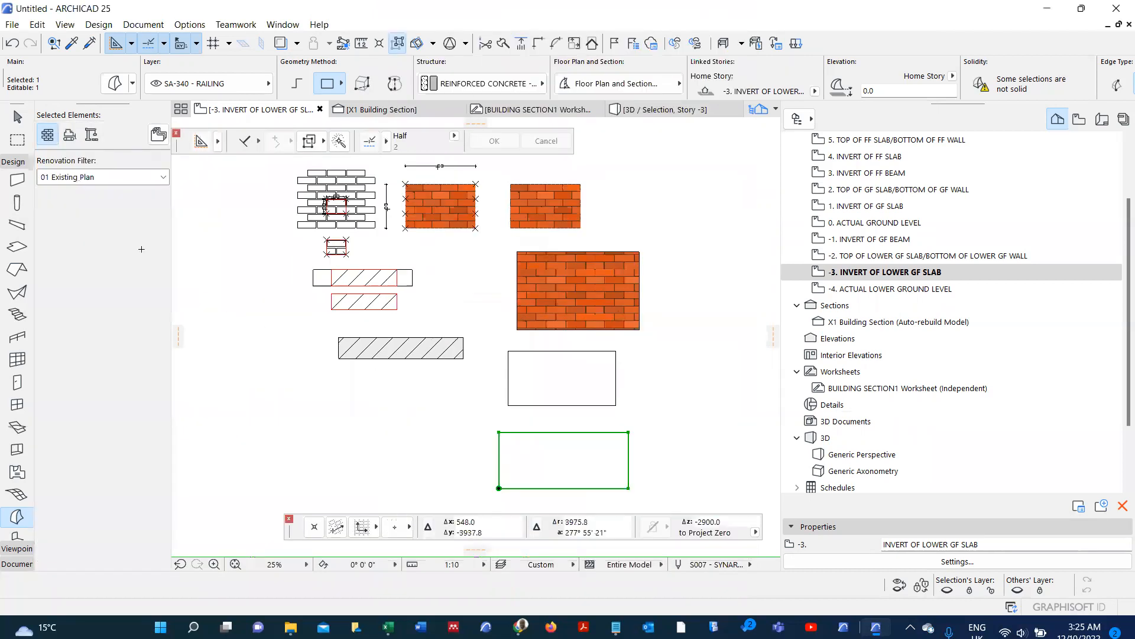
- Add the prefix "A - " to the ID of the KENYA BRICK WALL entry in the project's building materials
left_click(189, 24)
mouse_move(236, 43)
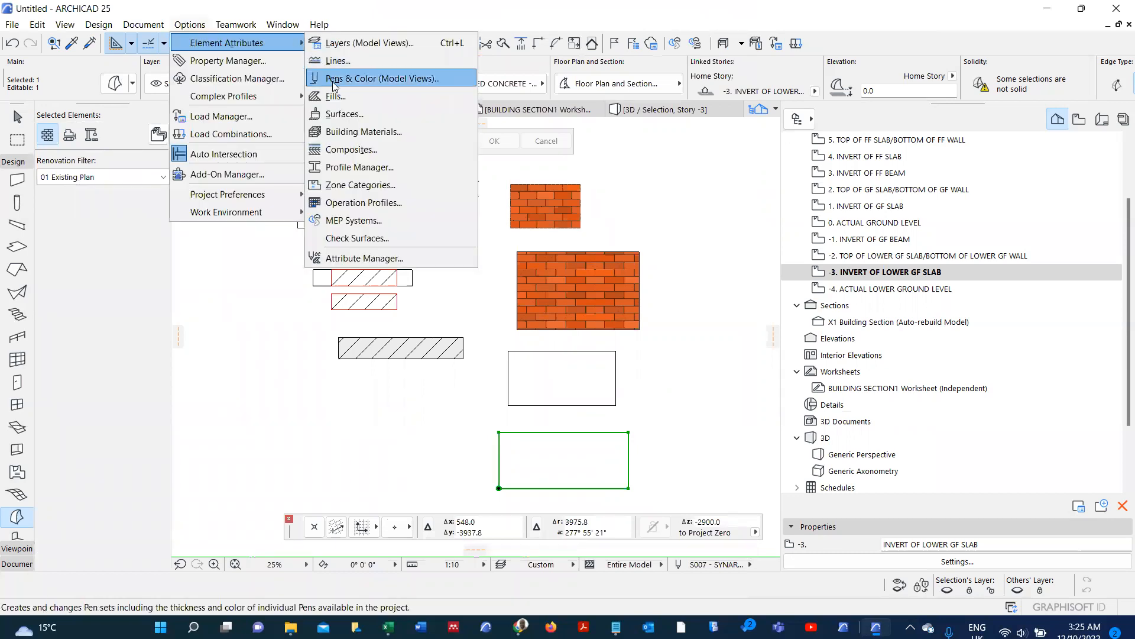
left_click(355, 132)
scroll(203, 297, "up", 10)
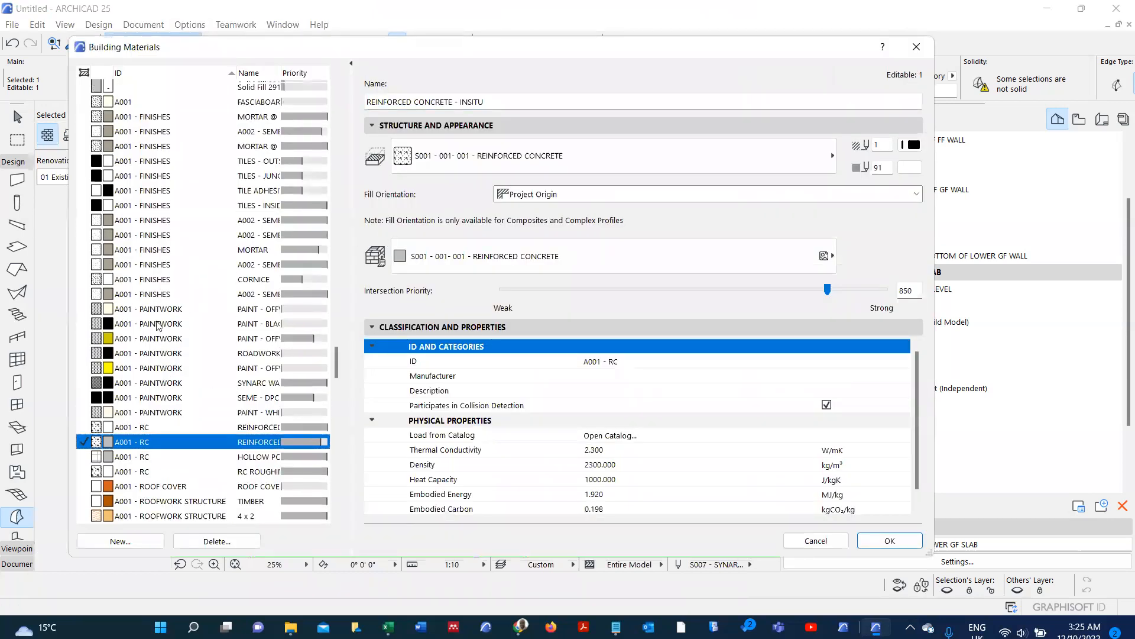
scroll(151, 273, "down", 4)
scroll(151, 274, "down", 15)
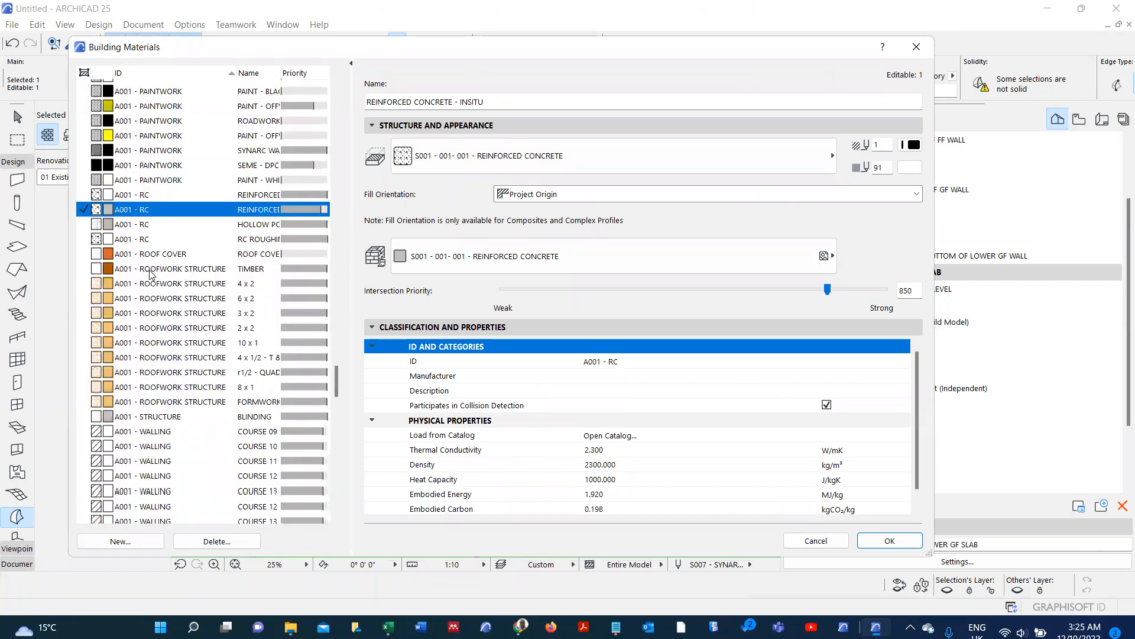
scroll(151, 273, "down", 12)
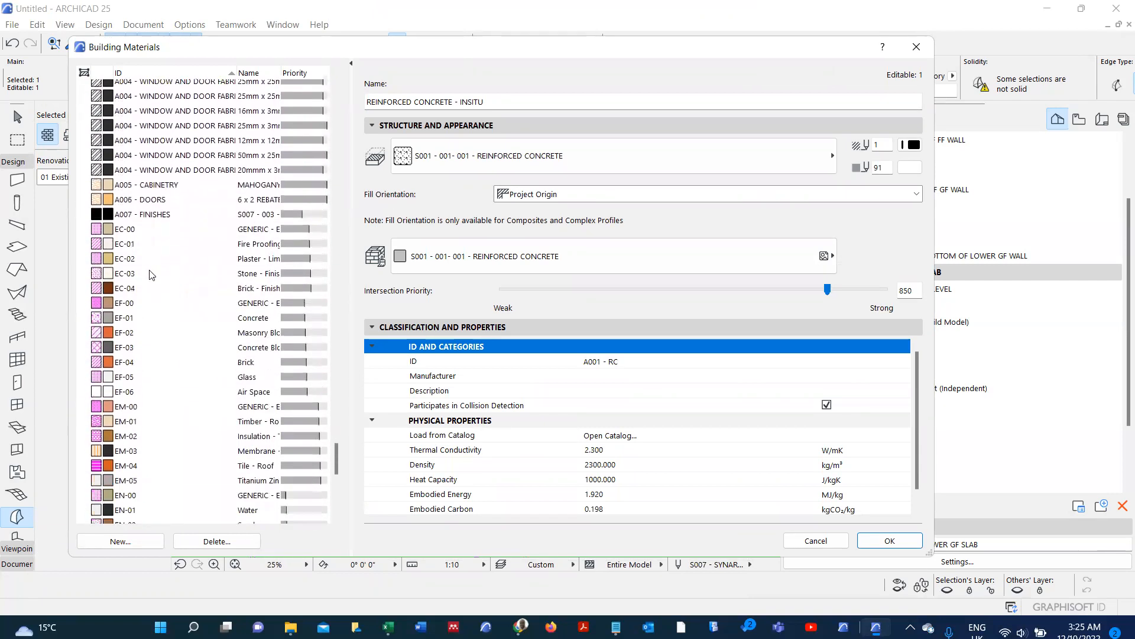
scroll(152, 274, "down", 4)
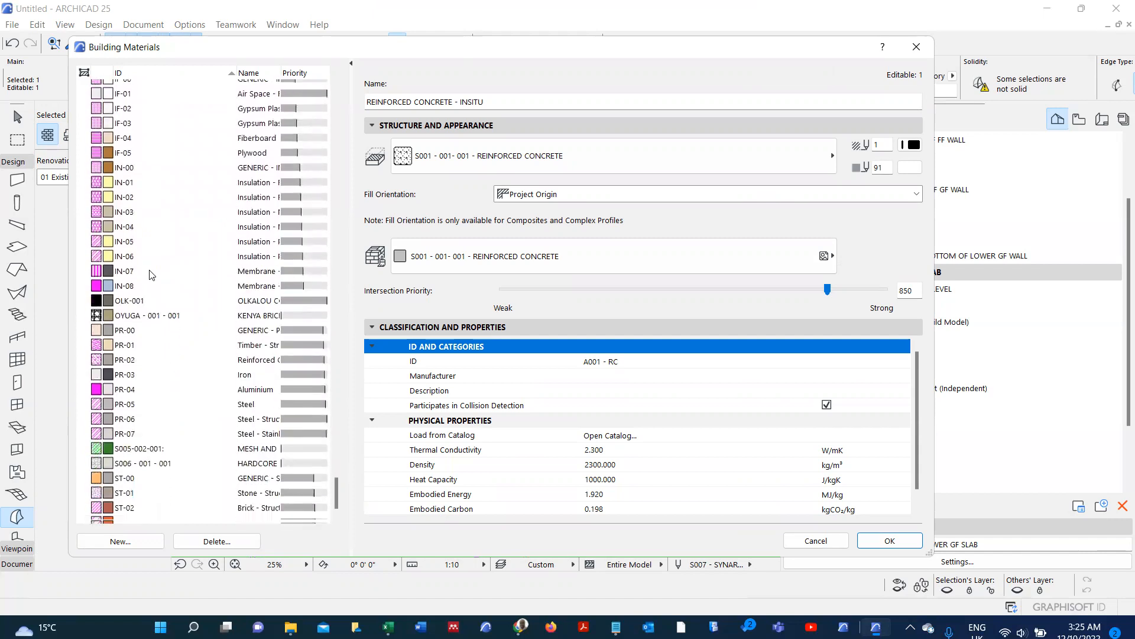
left_click(160, 325)
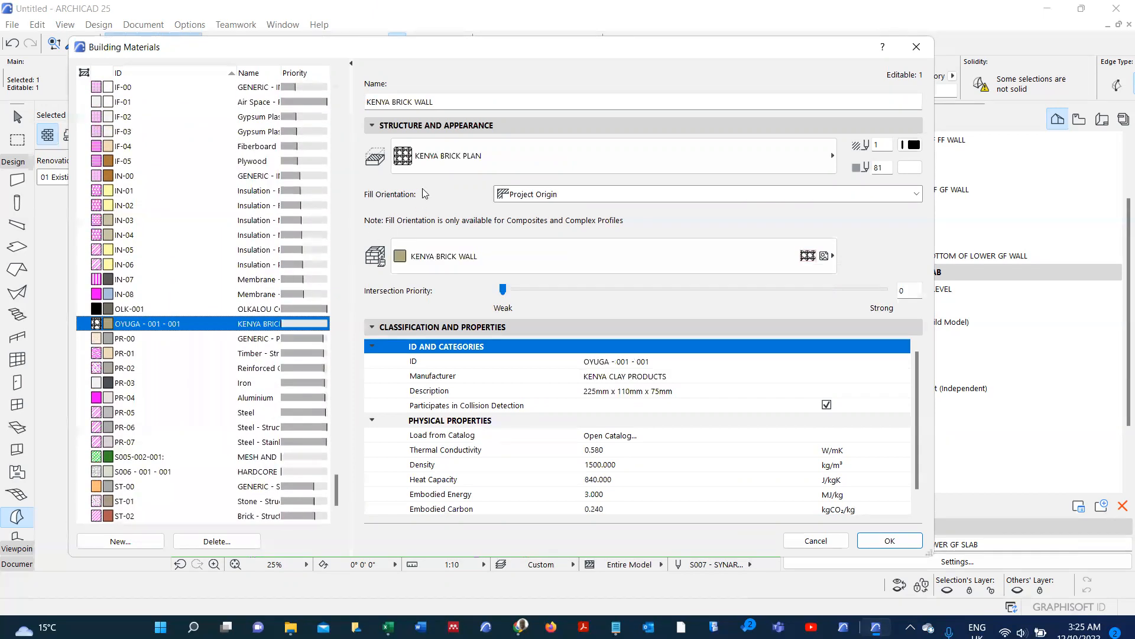
left_click(589, 361)
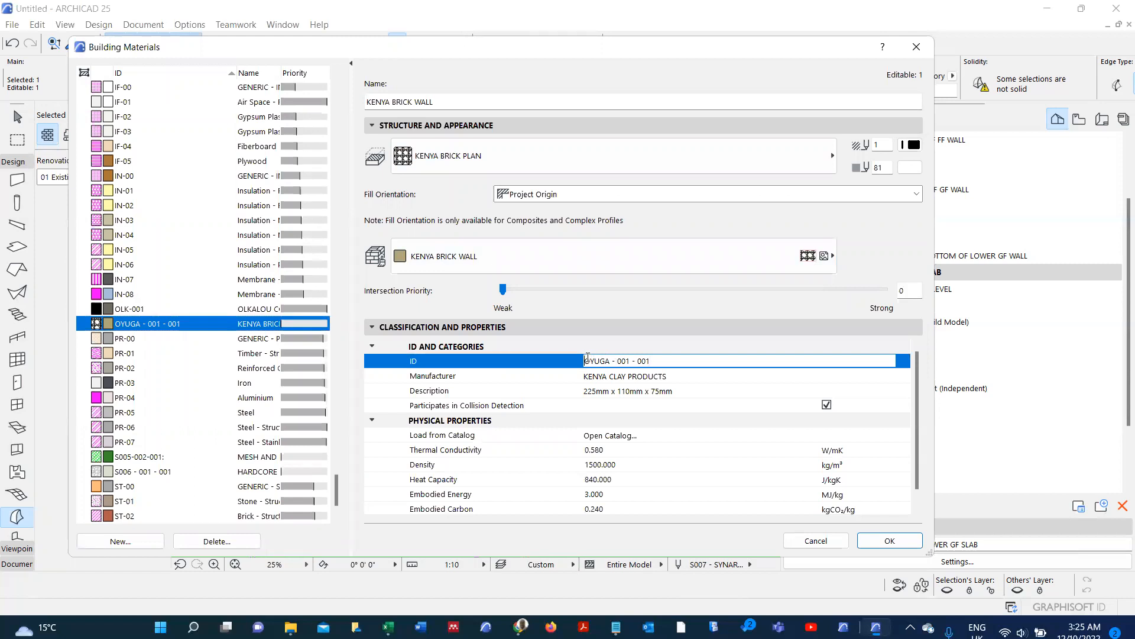
type("a-")
key("BackSpace")
key("BackSpace")
key("BackSpace")
type("A -")
- Copy the new ID in front of the building material's name, separated by a dash from KENYA BRICK WALL, and accept the changes
left_click_drag(663, 361, 579, 360)
key("ctrl+c")
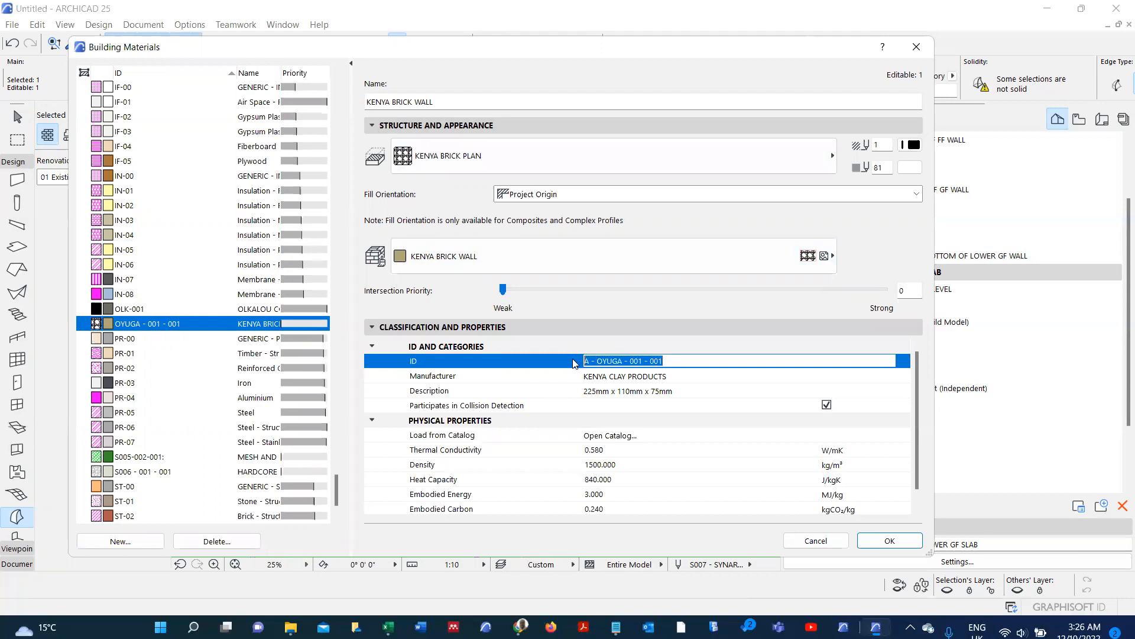
left_click(370, 108)
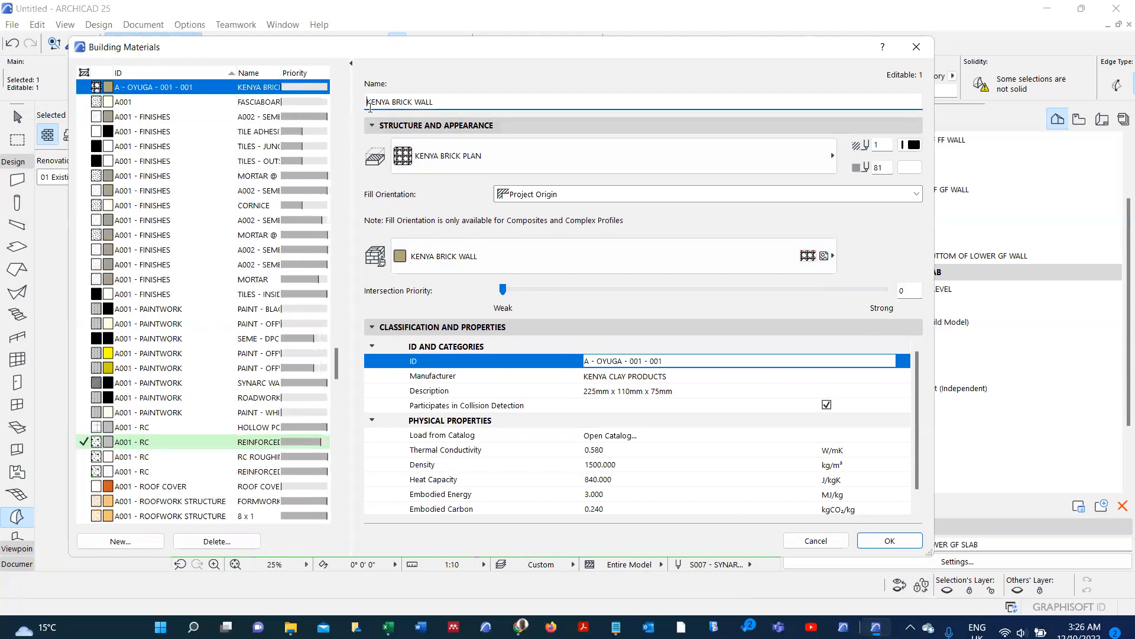
key("ctrl+v")
type("-")
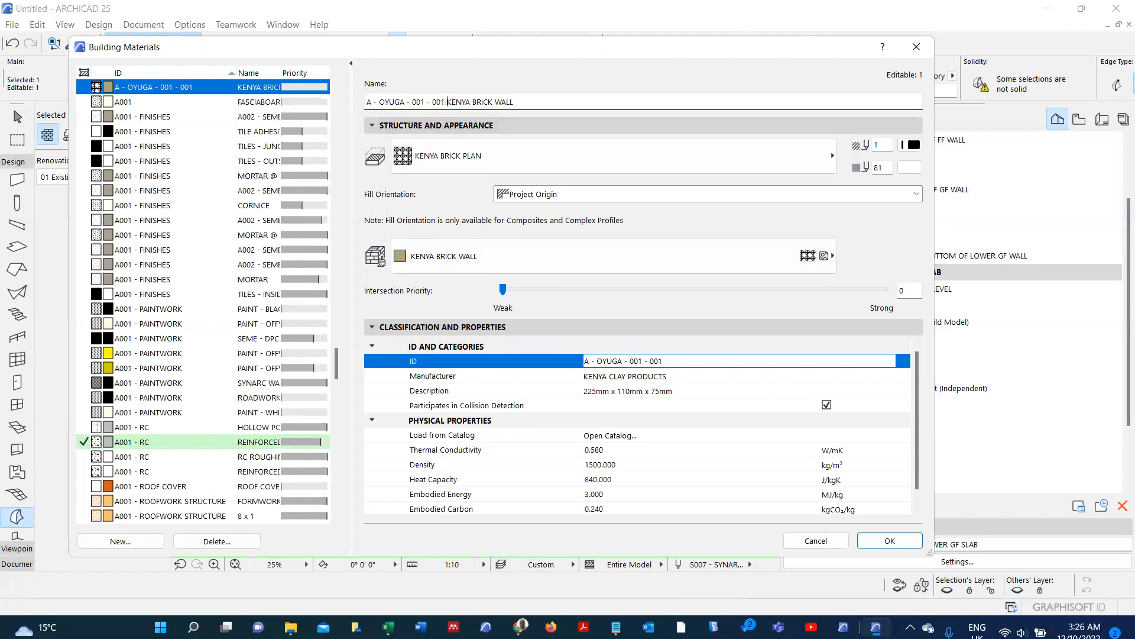
left_click(243, 5)
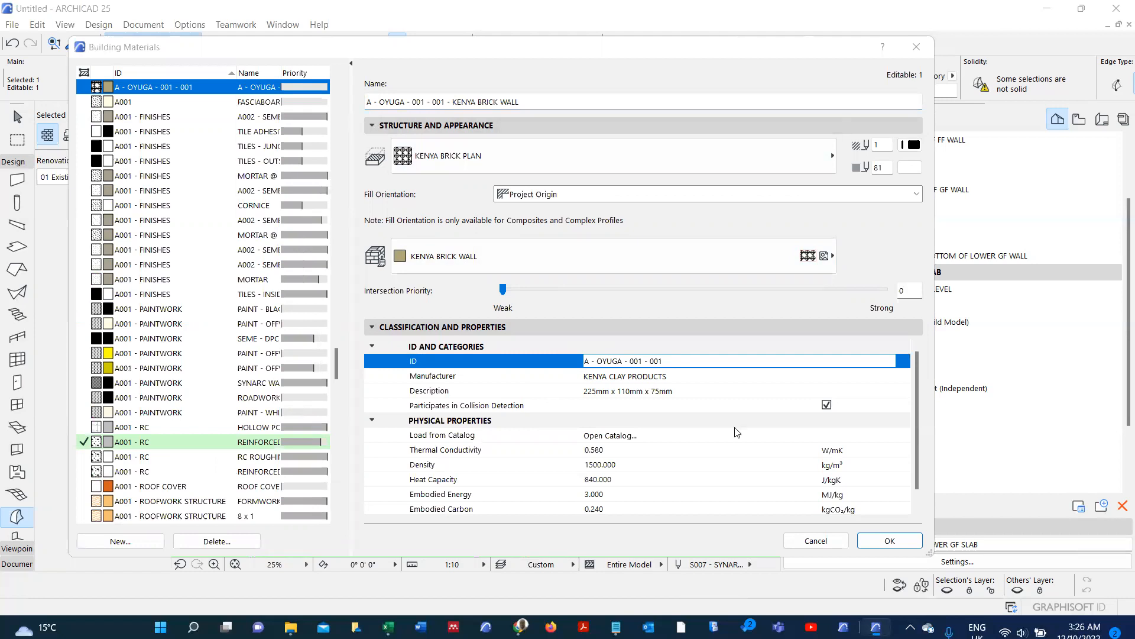
left_click(890, 541)
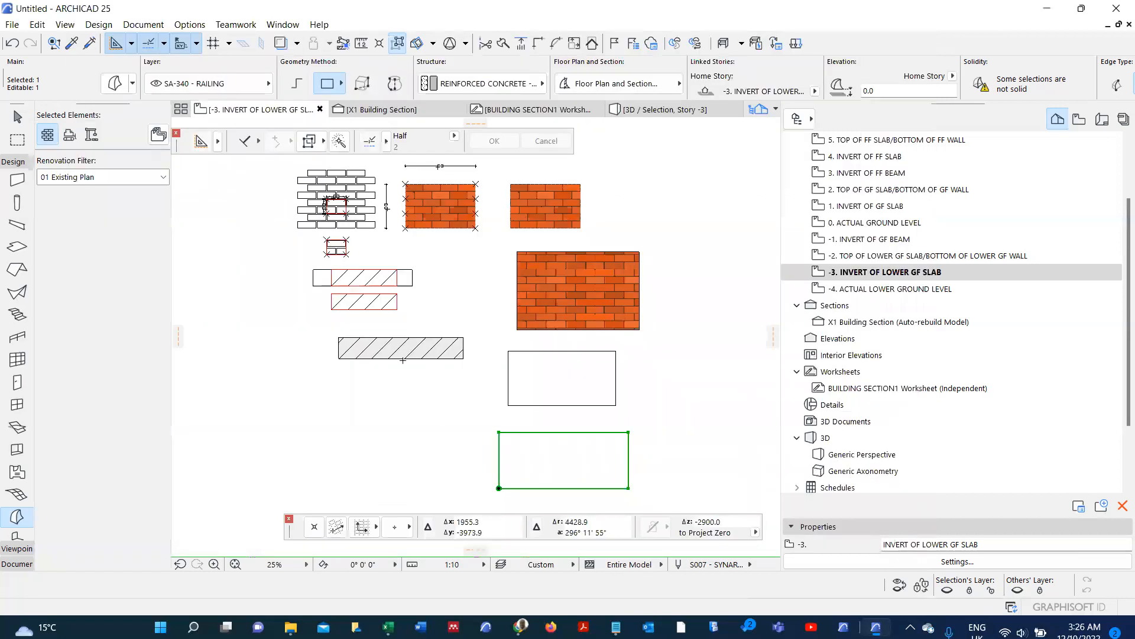
- Assign the prefixed KENYA BRICK WALL building material to the lower rectangular morph and accept its settings
key("Escape")
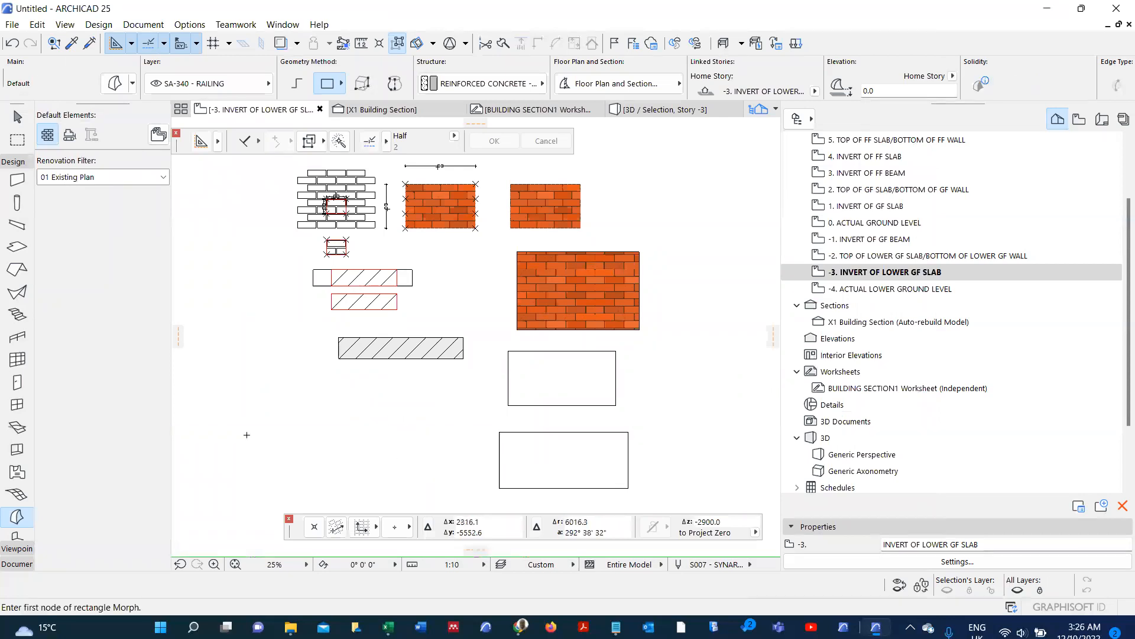
left_click(499, 487, "shift")
key("ctrl+t")
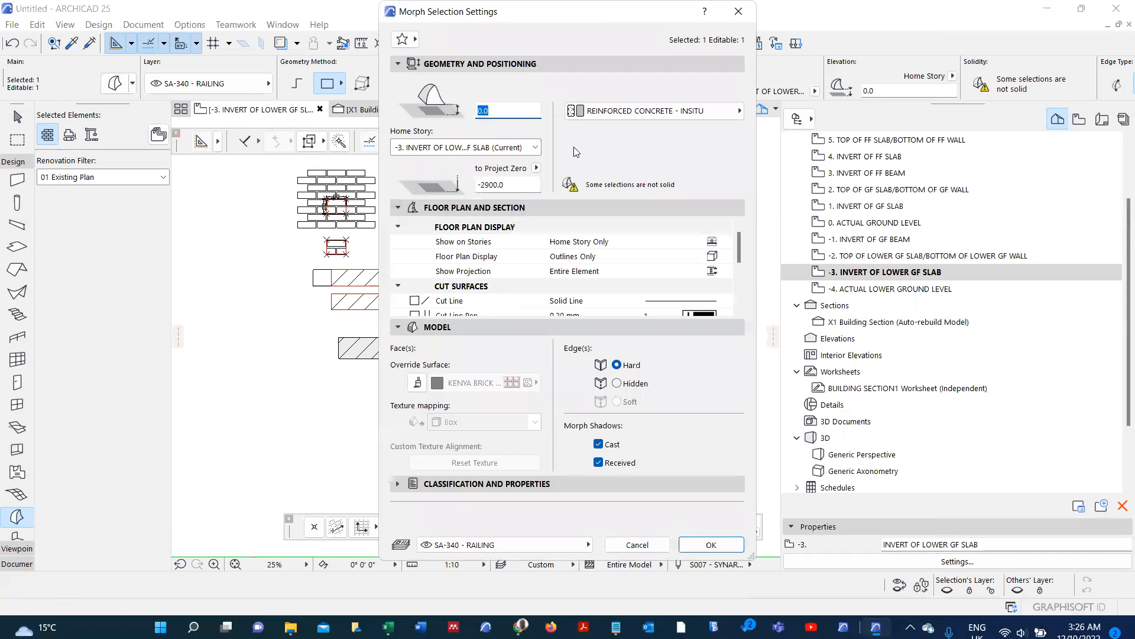
left_click(651, 111)
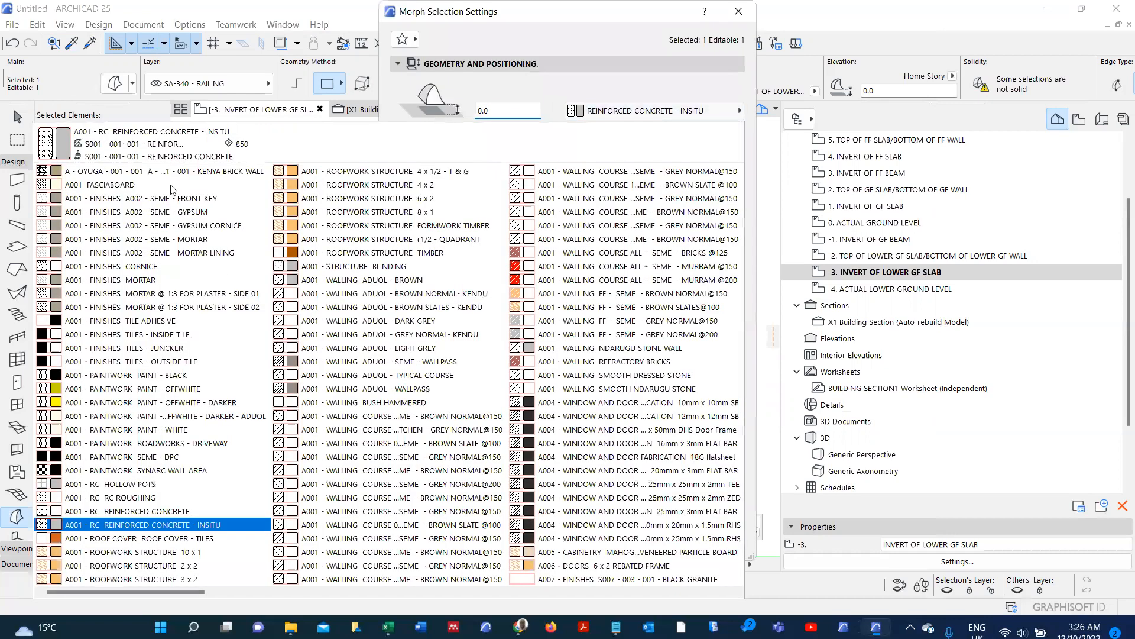
left_click(175, 169)
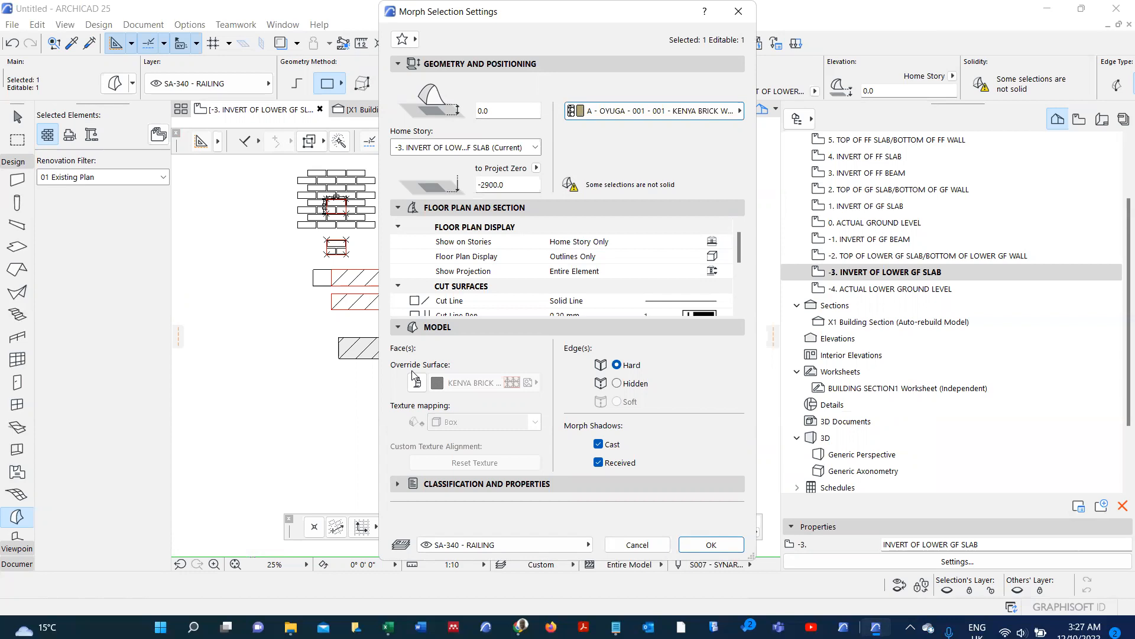
left_click(697, 552)
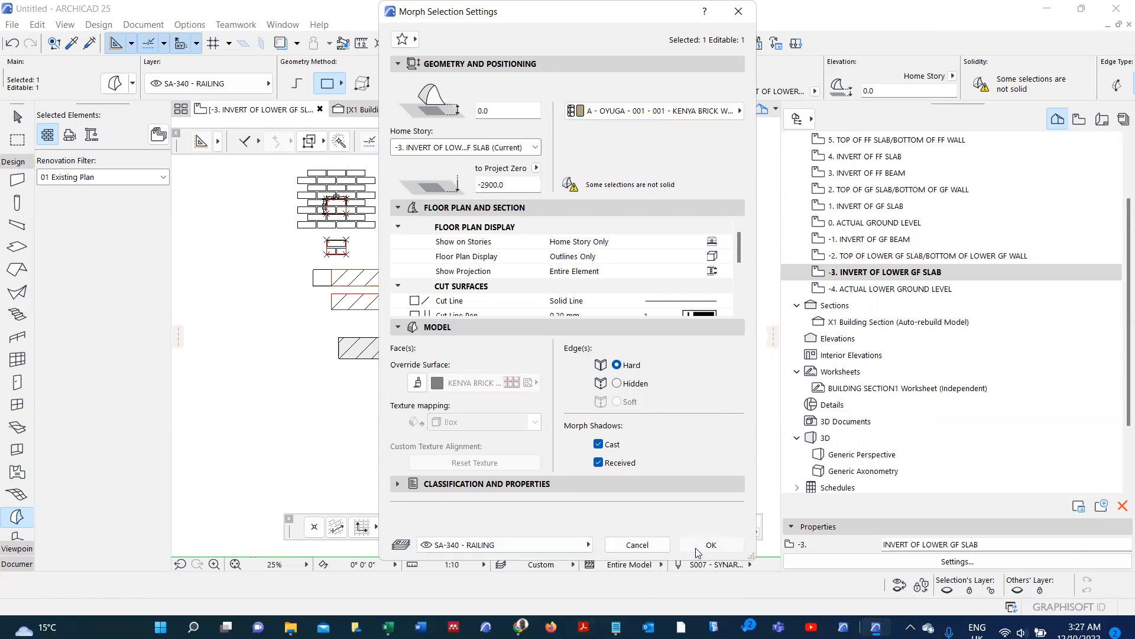
- Show only the lower rectangular morph in 3D to check its surface, and return to the floor plan
right_click(451, 419)
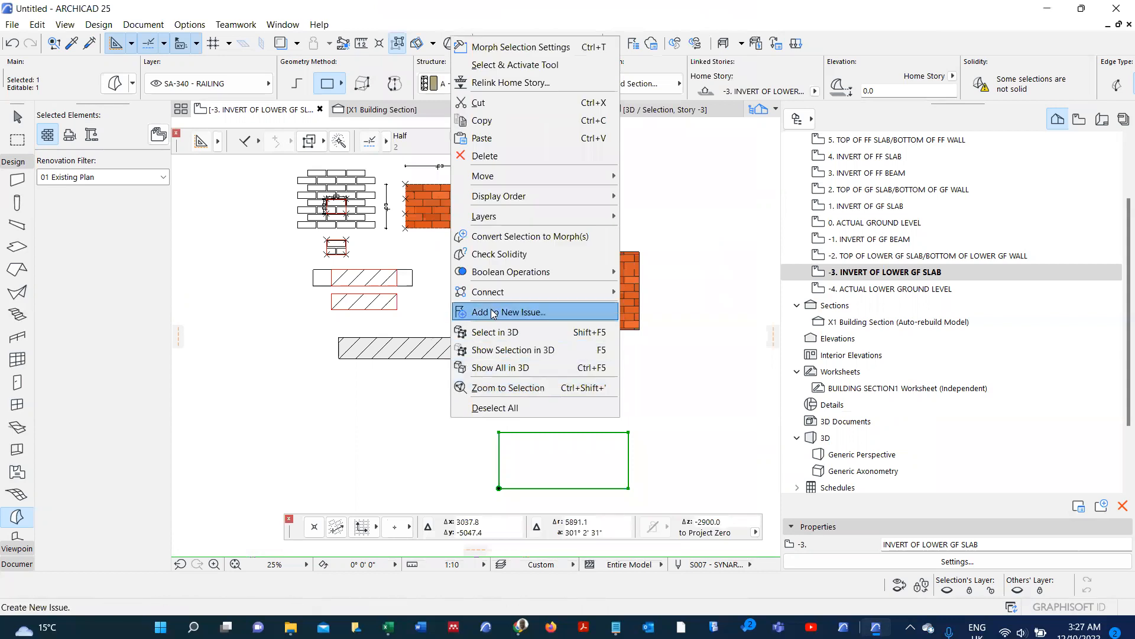
left_click(520, 349)
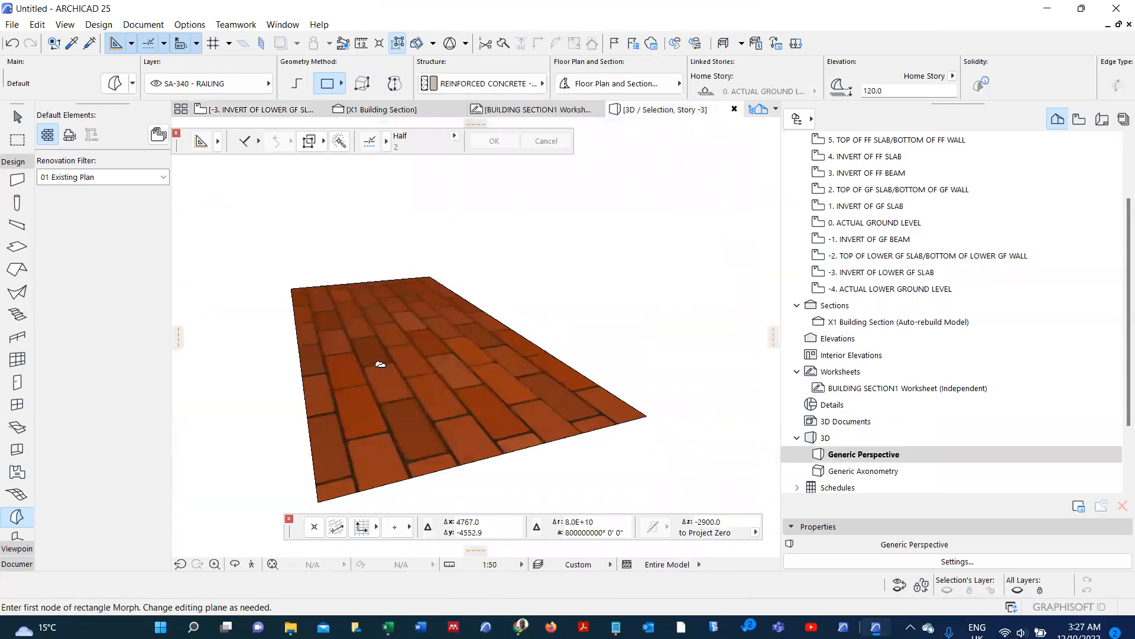
key("F2")
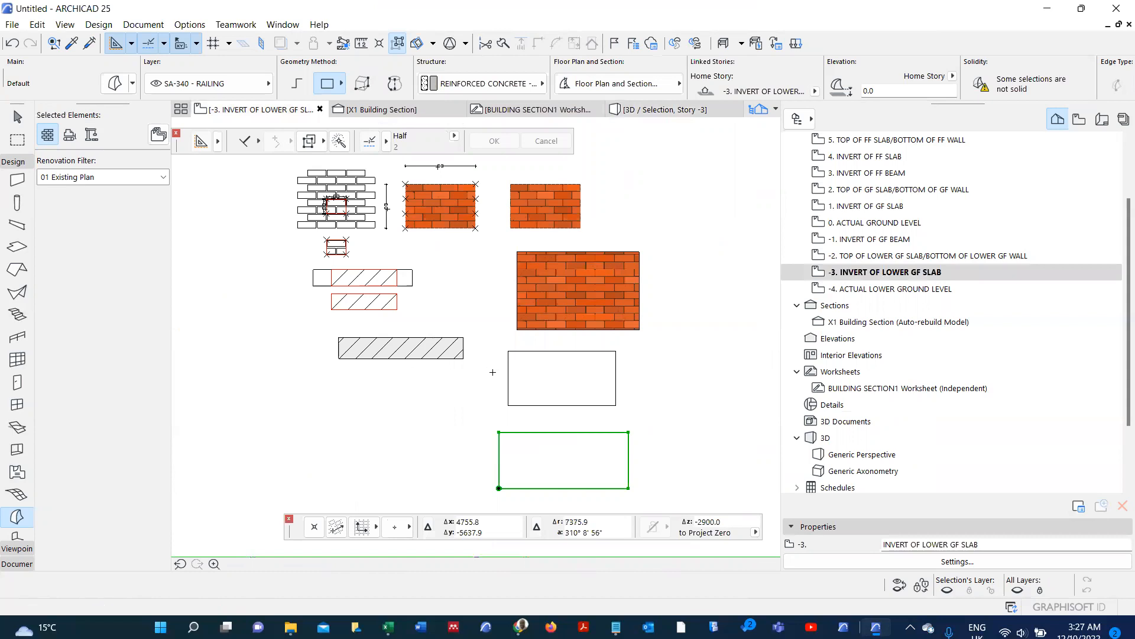
- Turn off the surface override on the upper empty rectangular morph, leaving its REINFORCED CONCRETE - INSITU building material
left_click(493, 388)
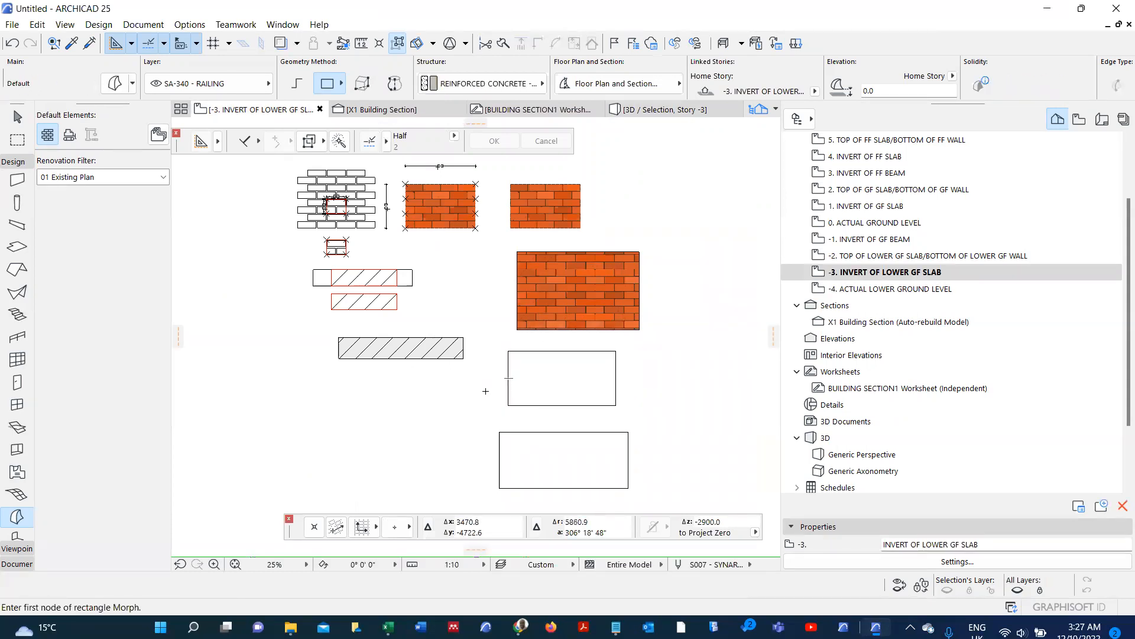
left_click(508, 388)
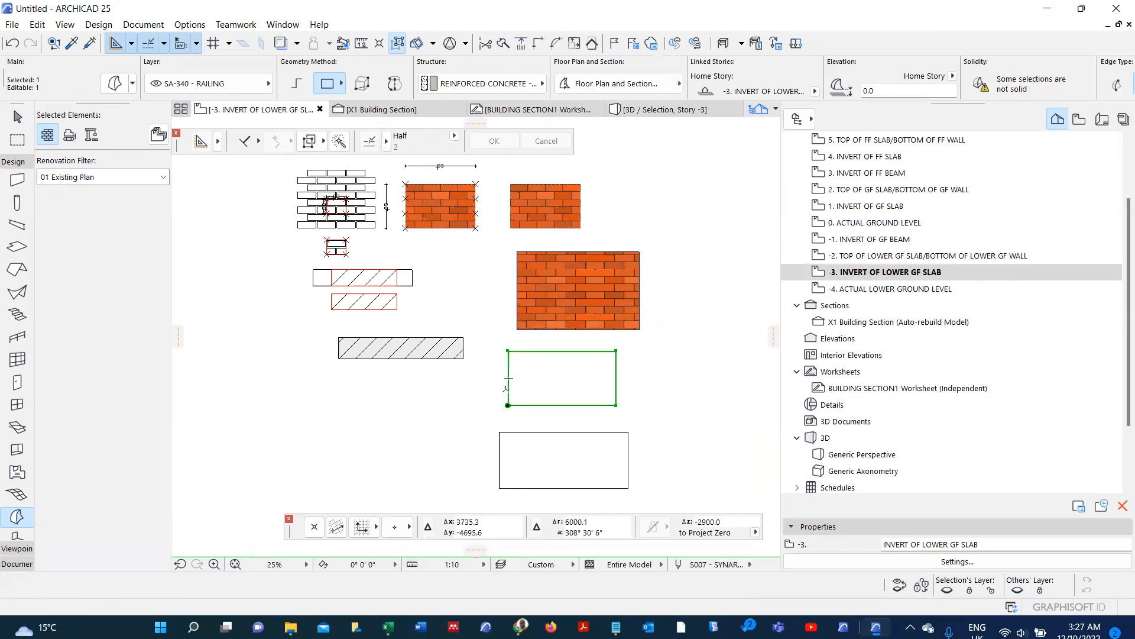
double_click(506, 388)
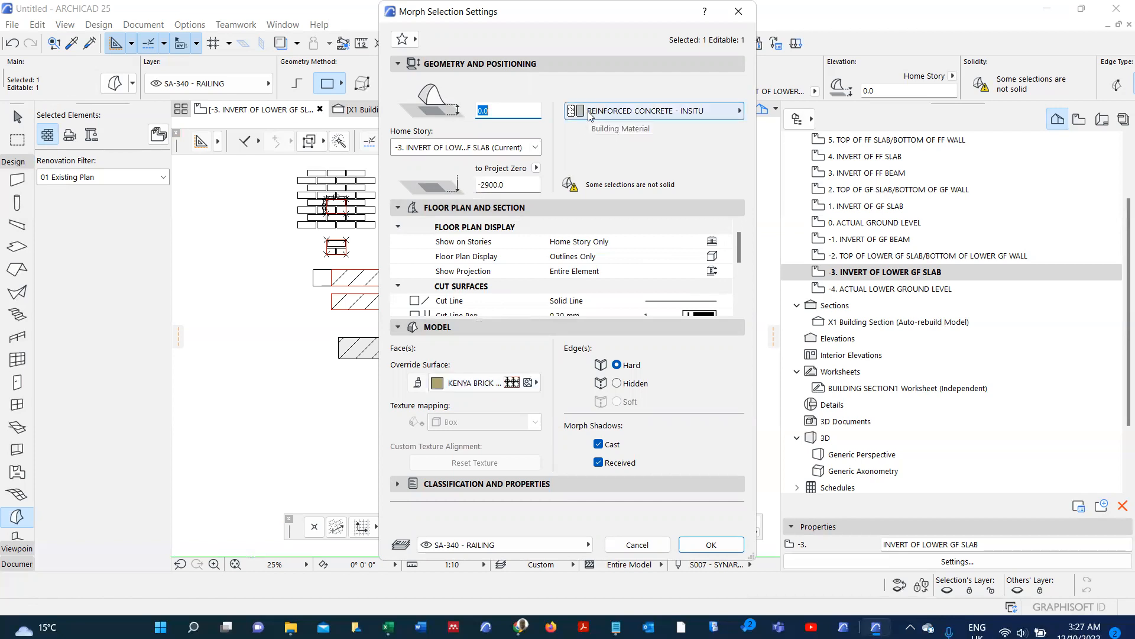
left_click(417, 383)
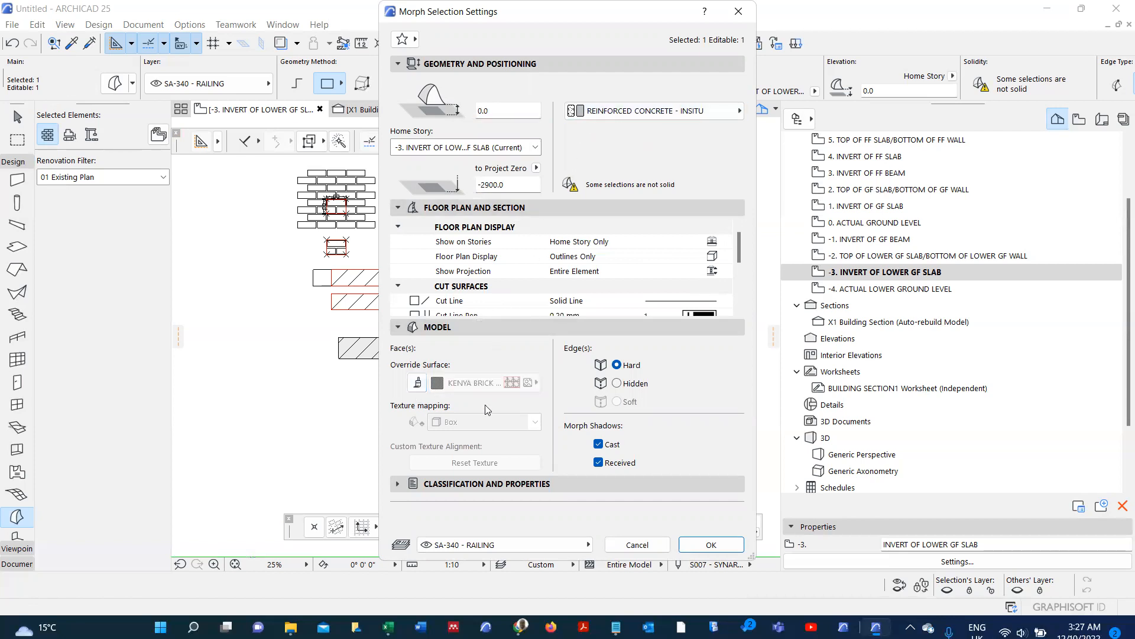
left_click(711, 544)
- Show both rectangular morphs together in 3D and inspect the concrete one for comparison
left_click(572, 433, "shift")
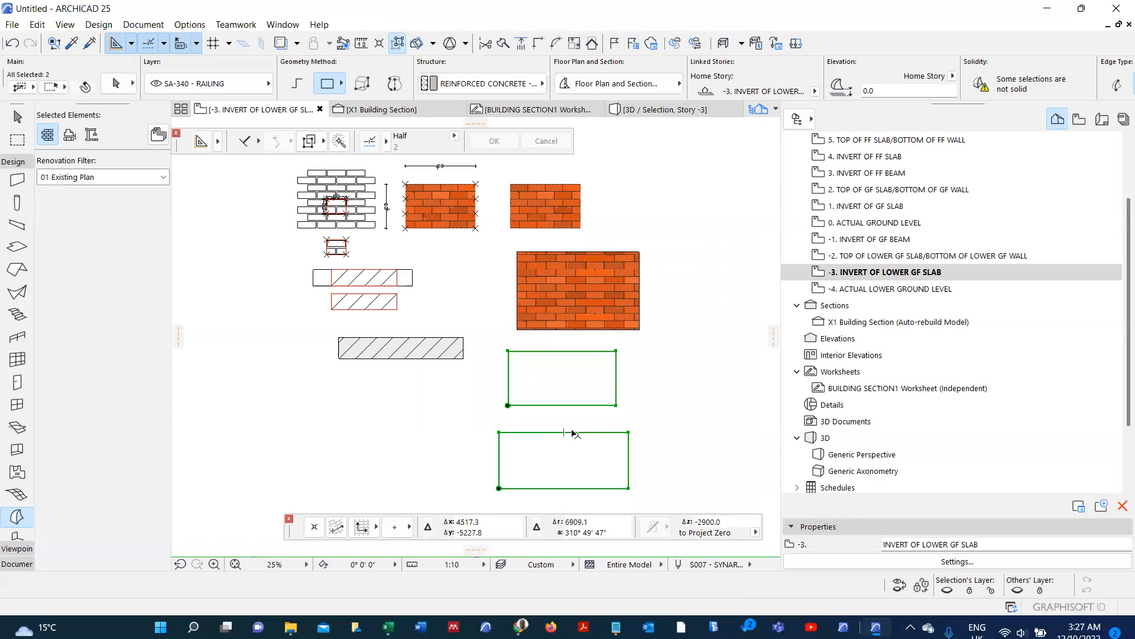
key("F5")
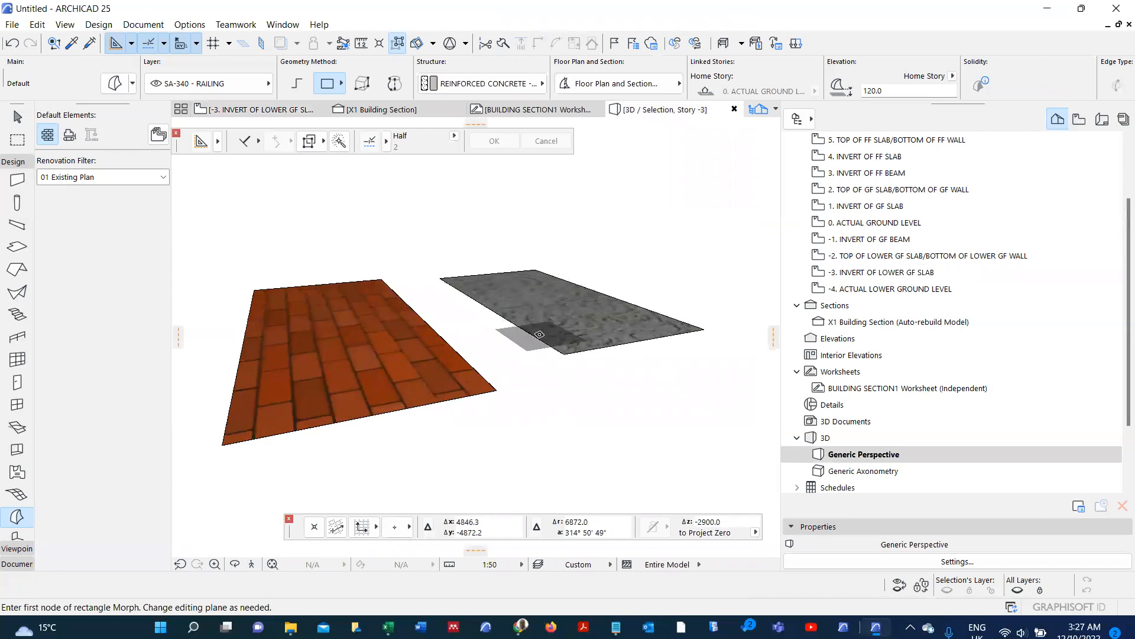
right_click(531, 357)
left_click(525, 369)
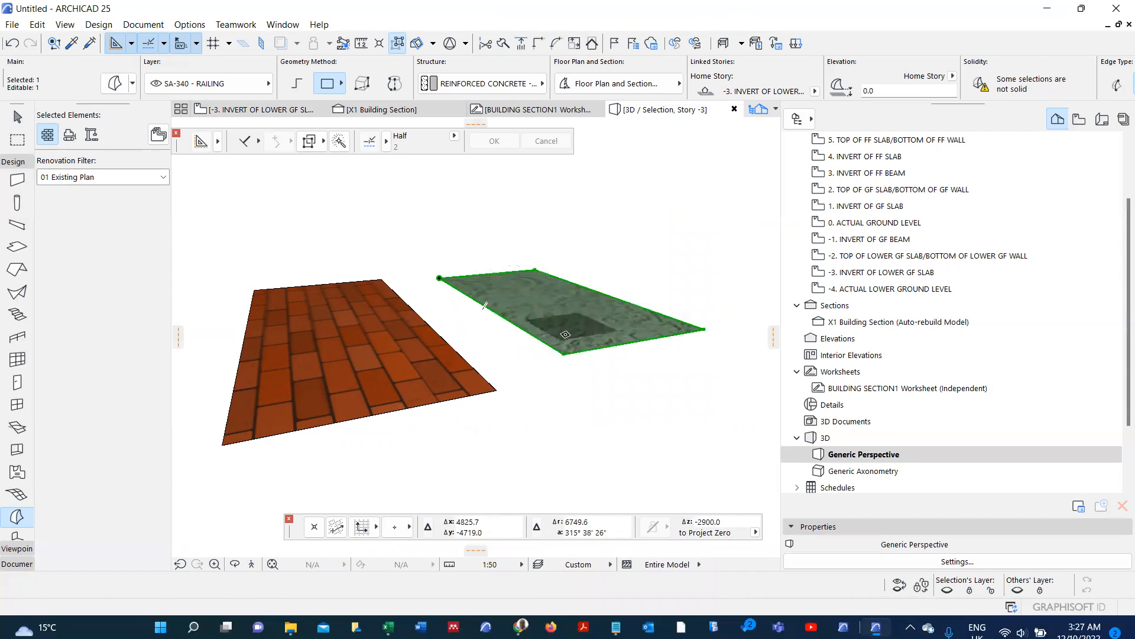
key("Escape")
- Check the building material in the brick morph's settings from the 3D view, and close them without changes
right_click(487, 393)
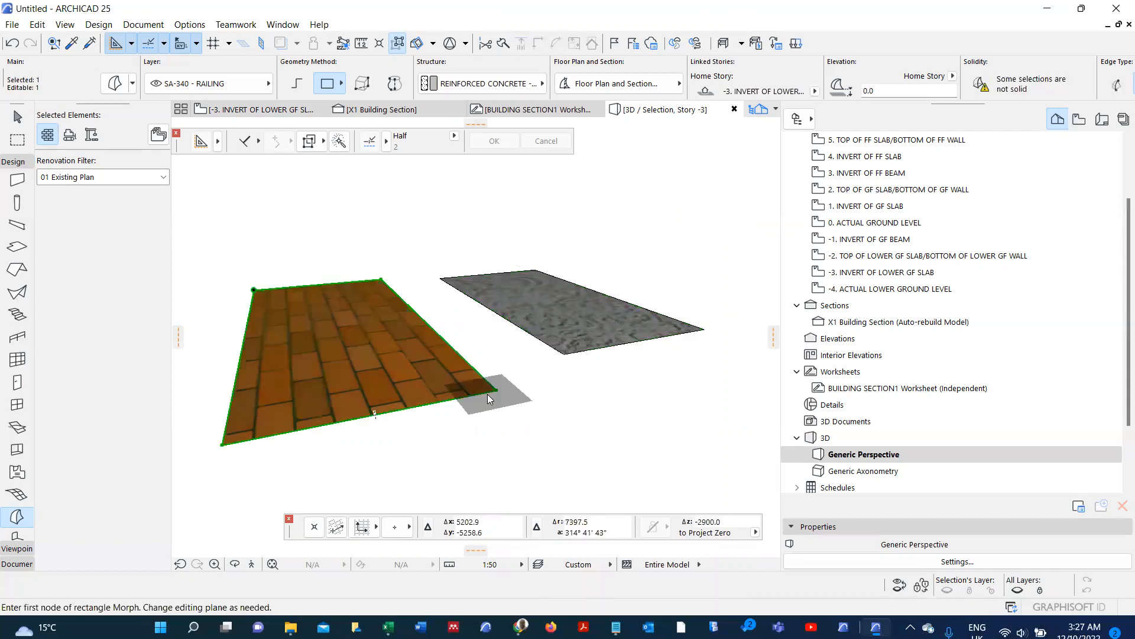
left_click(458, 420)
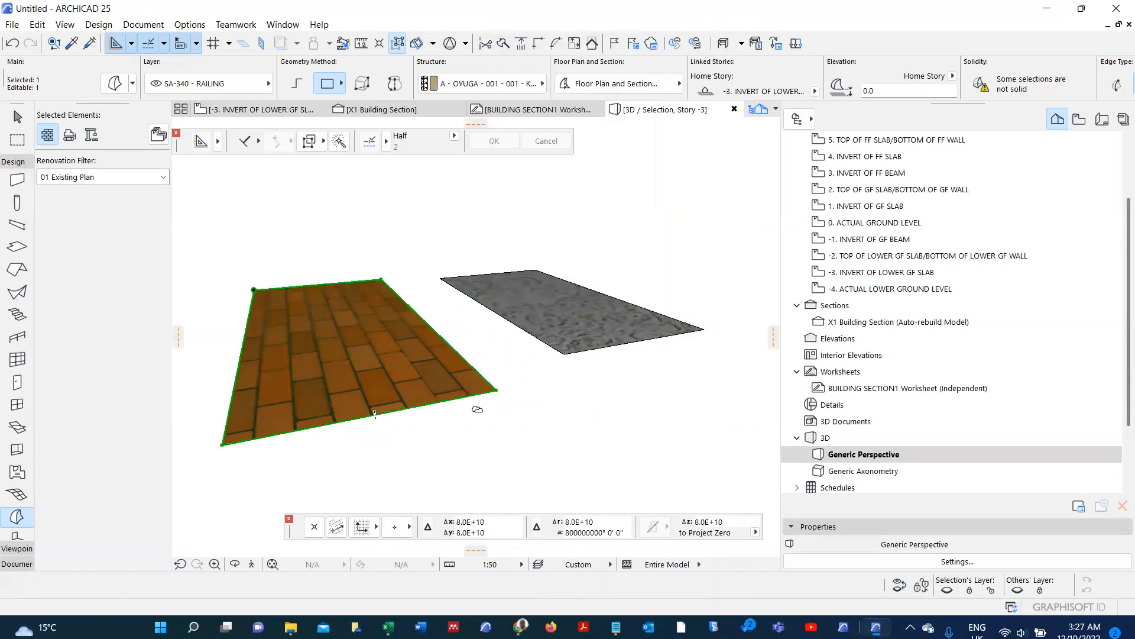
key("ctrl+t")
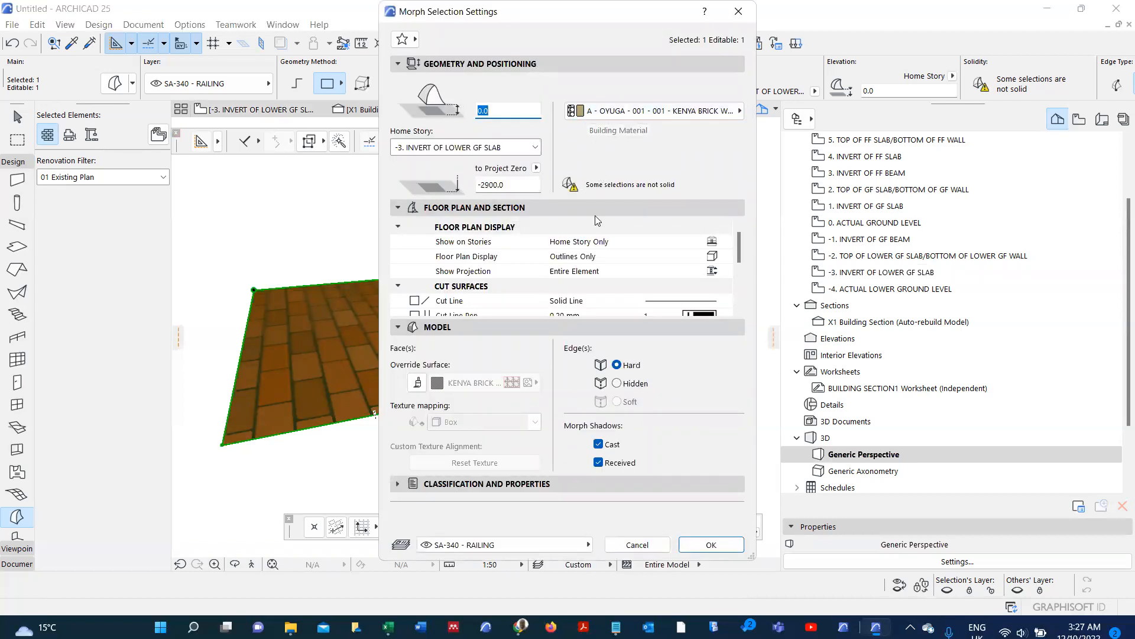
key("Escape")
key("Escape")
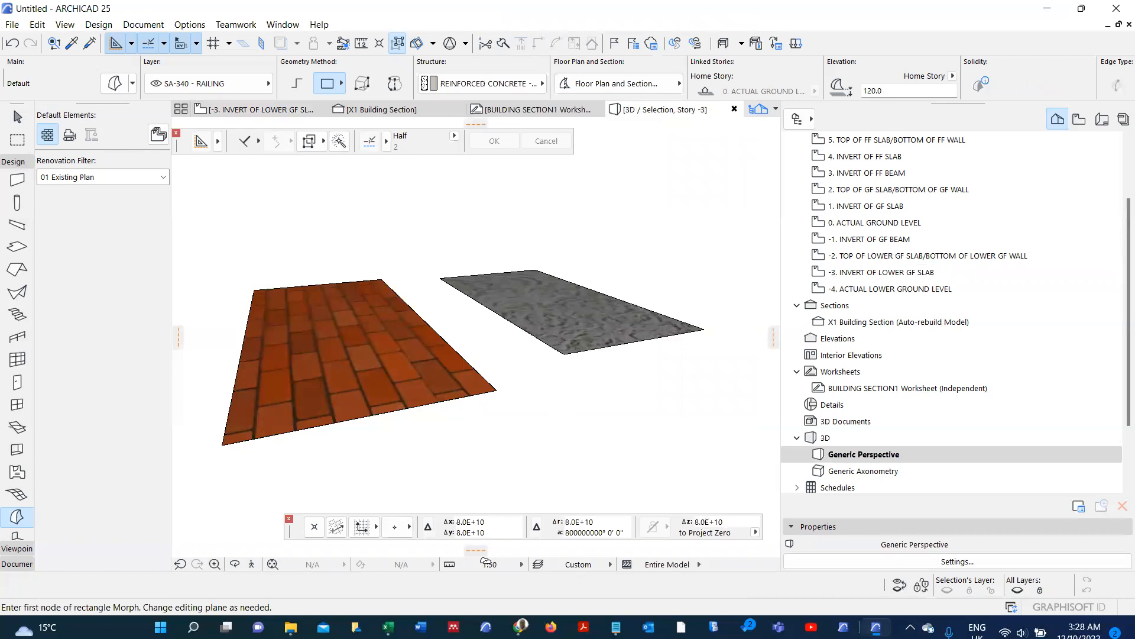
- Mark "7. Creating Building Materials." as YES in the Done column of the ASSIGNMENT 02 workbook in Excel, and return to ARCHICAD
left_click(388, 627)
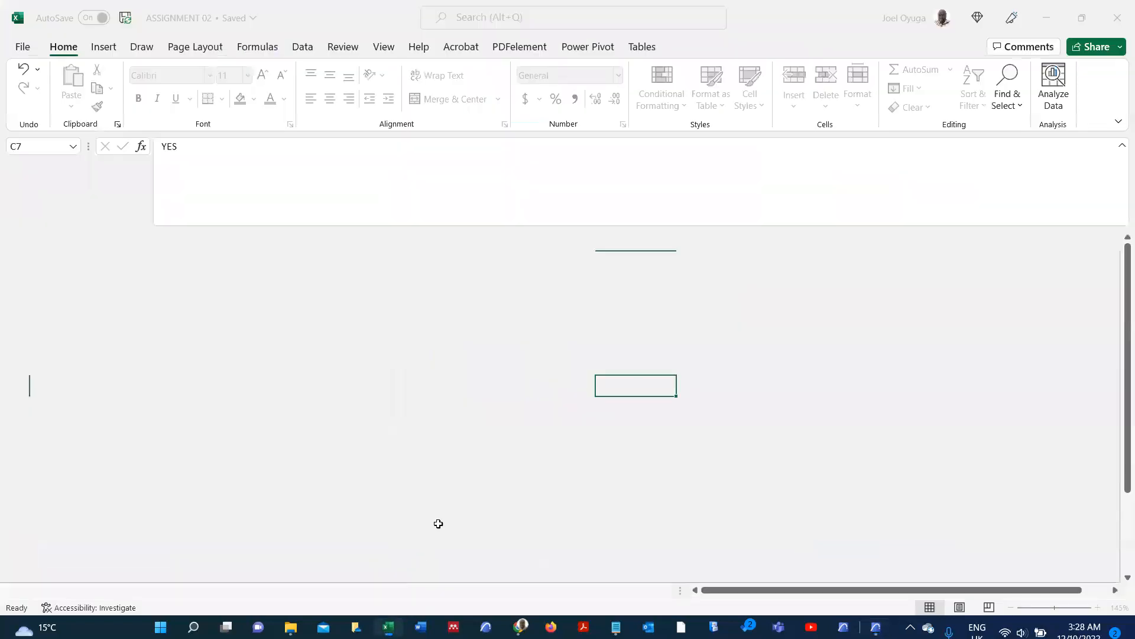
left_click(638, 406)
left_click(682, 409)
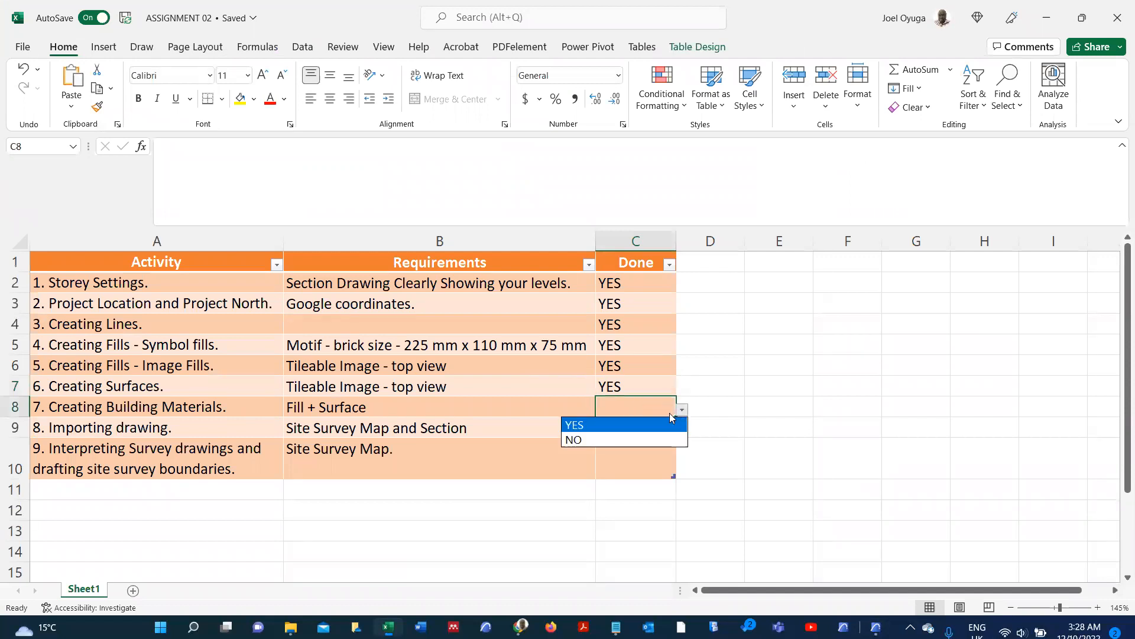
left_click(641, 425)
left_click(609, 433)
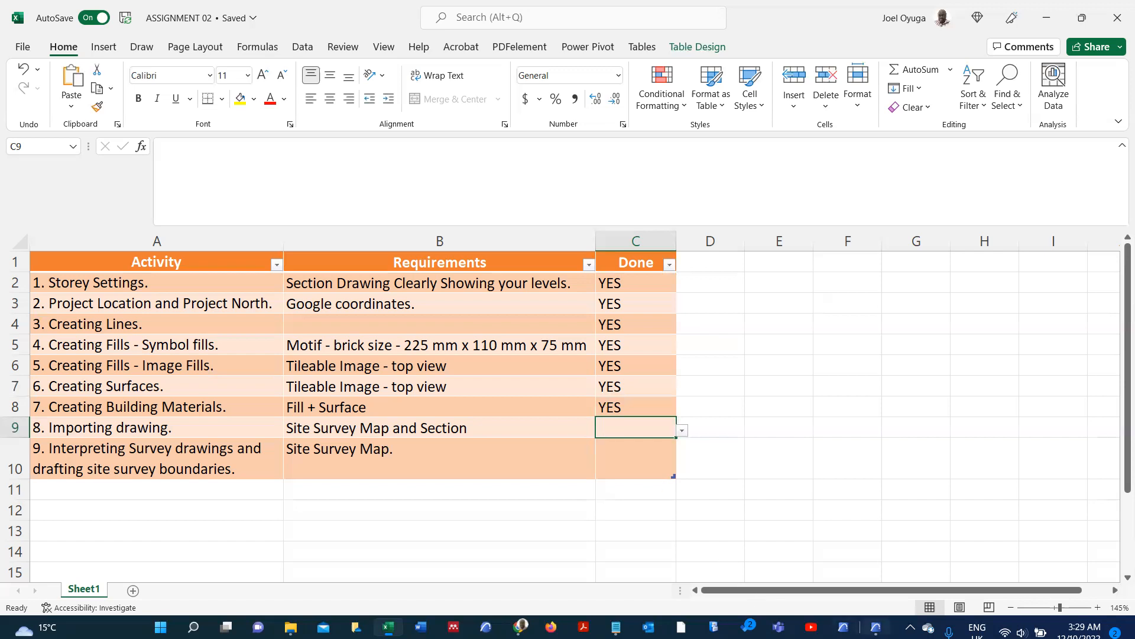
left_click(876, 627)
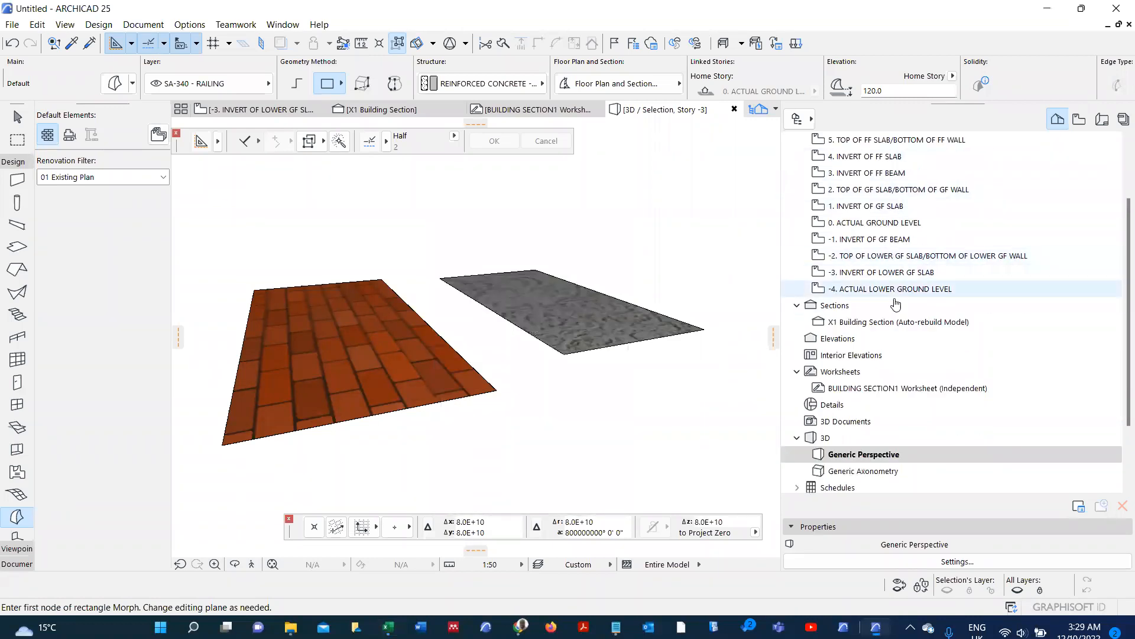
- Create a new independent worksheet with the reference ID SURVEY
right_click(852, 372)
left_click(885, 381)
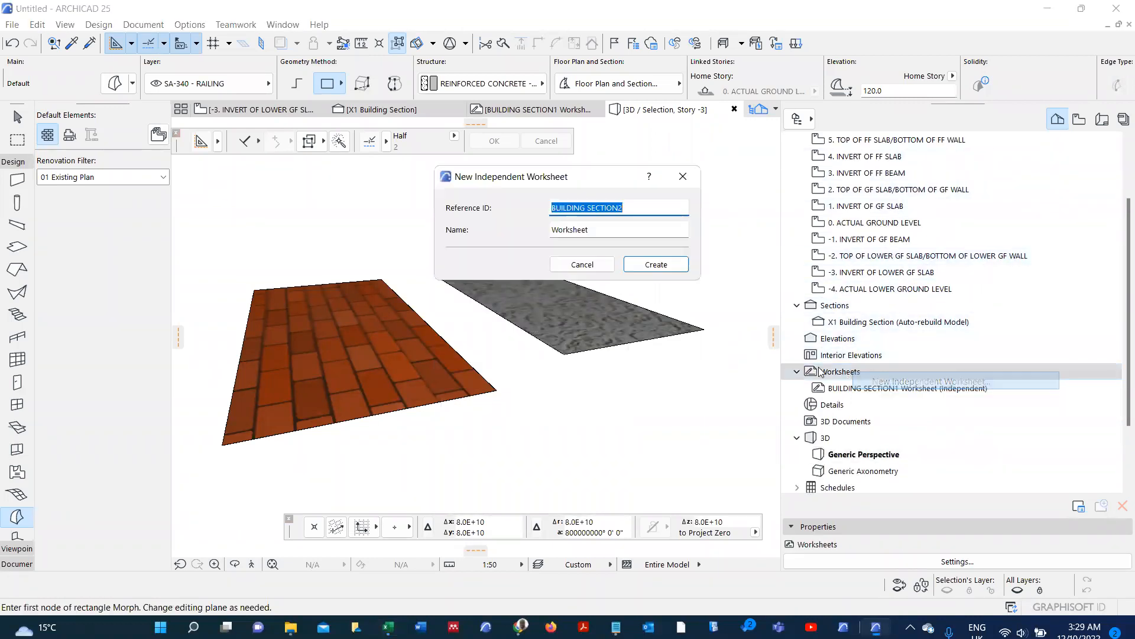
type("SU")
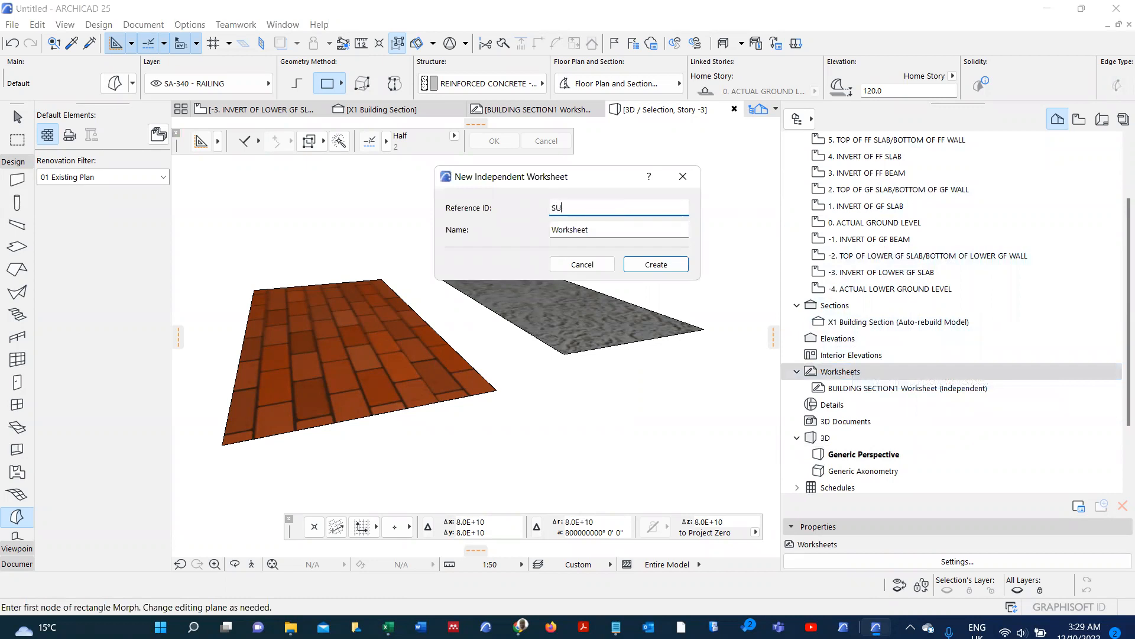
type("RVEY")
left_click(655, 268)
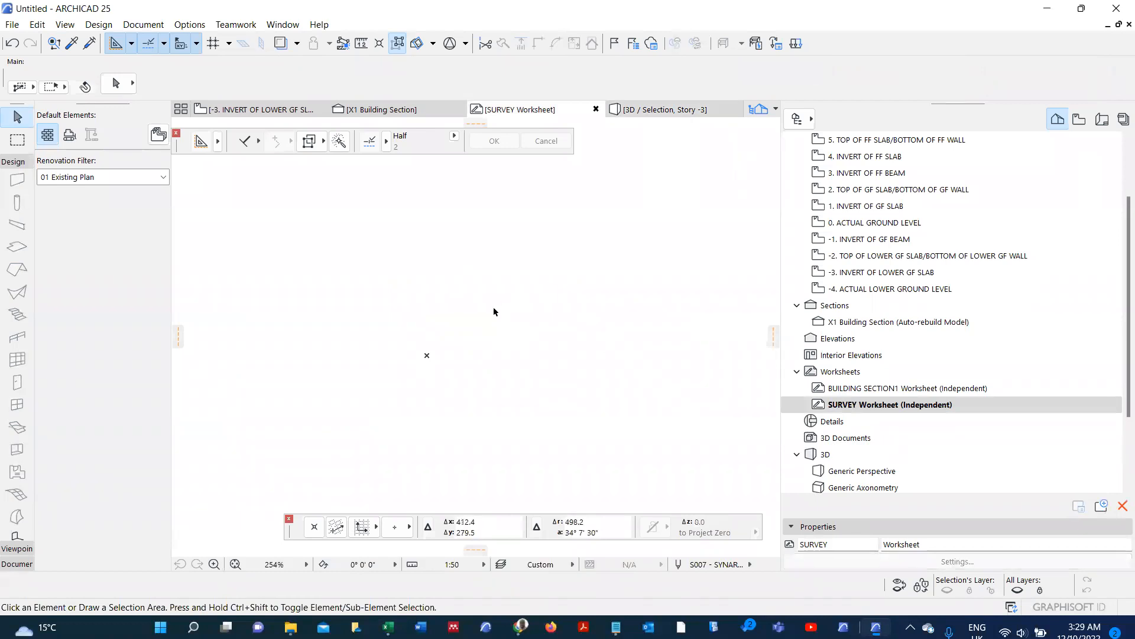
- Place the 04 - SURVEY MAP image from the ASSIGNMENT 02 folder as a drawing in the SURVEY worksheet
left_click(17, 564)
left_click(21, 552)
left_click(365, 324)
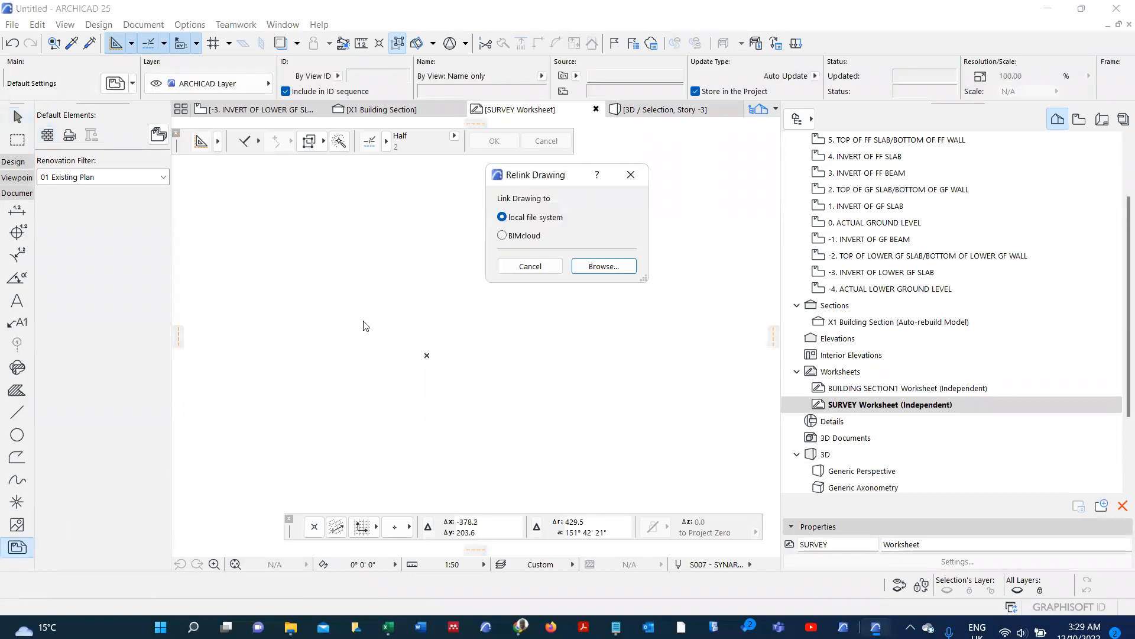
left_click(601, 266)
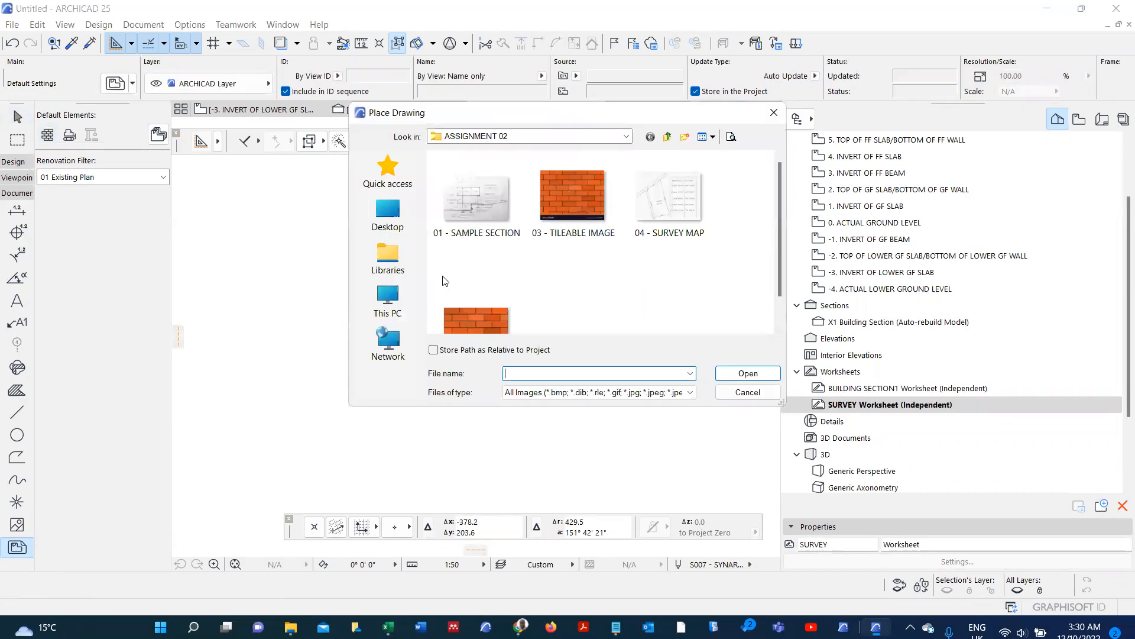
left_click(665, 228)
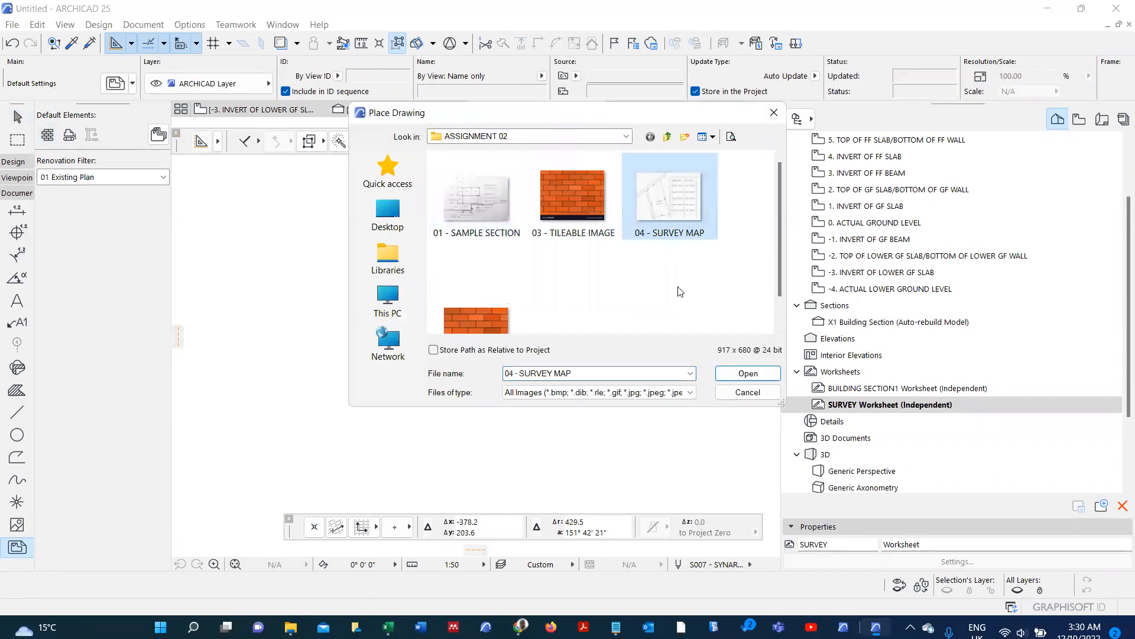
left_click(747, 373)
scroll(523, 325, "down", 5)
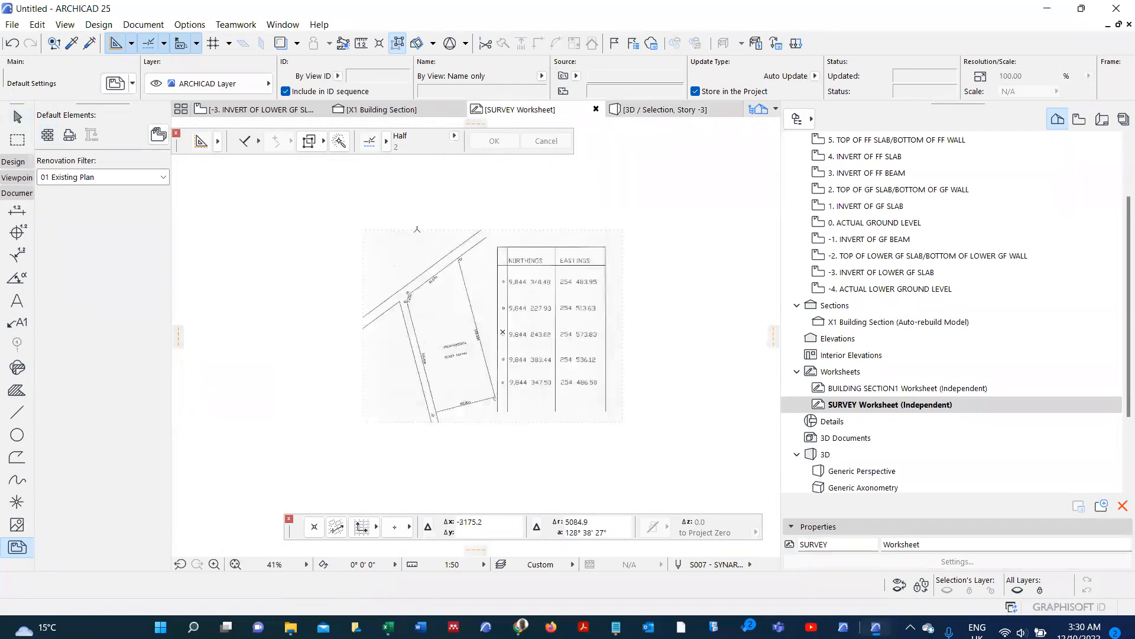
- Crop the survey map's right edge to just past corner c, cutting off the coordinates table, and its bottom edge to just below corner b
right_click(418, 229)
left_click(324, 257)
scroll(513, 242, "up", 3)
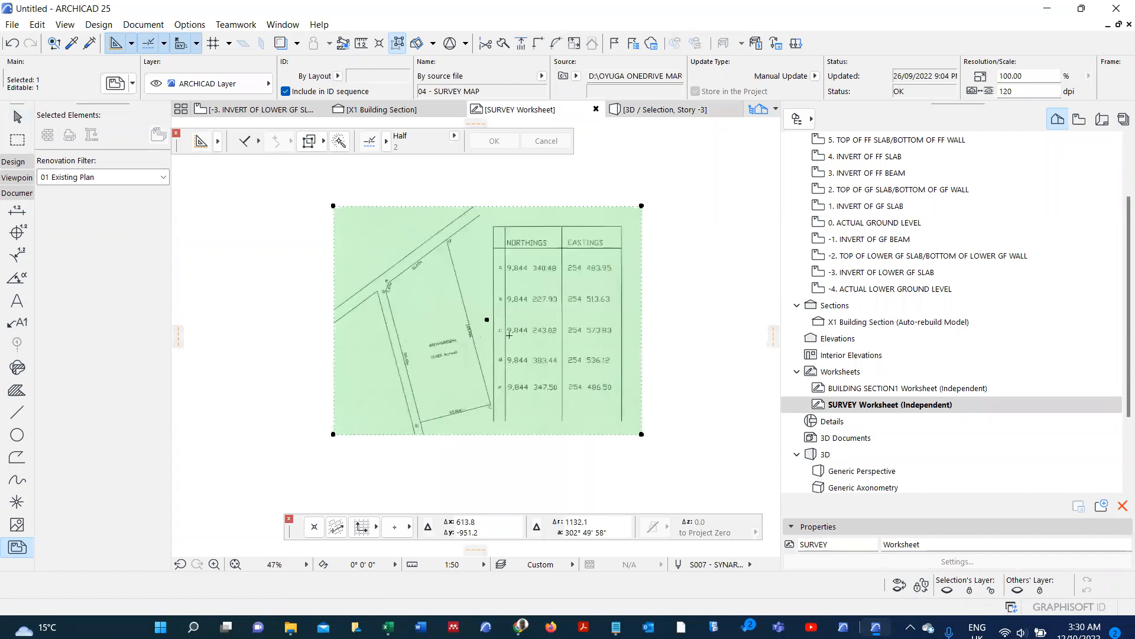
left_click(642, 289)
scroll(523, 337, "up", 5)
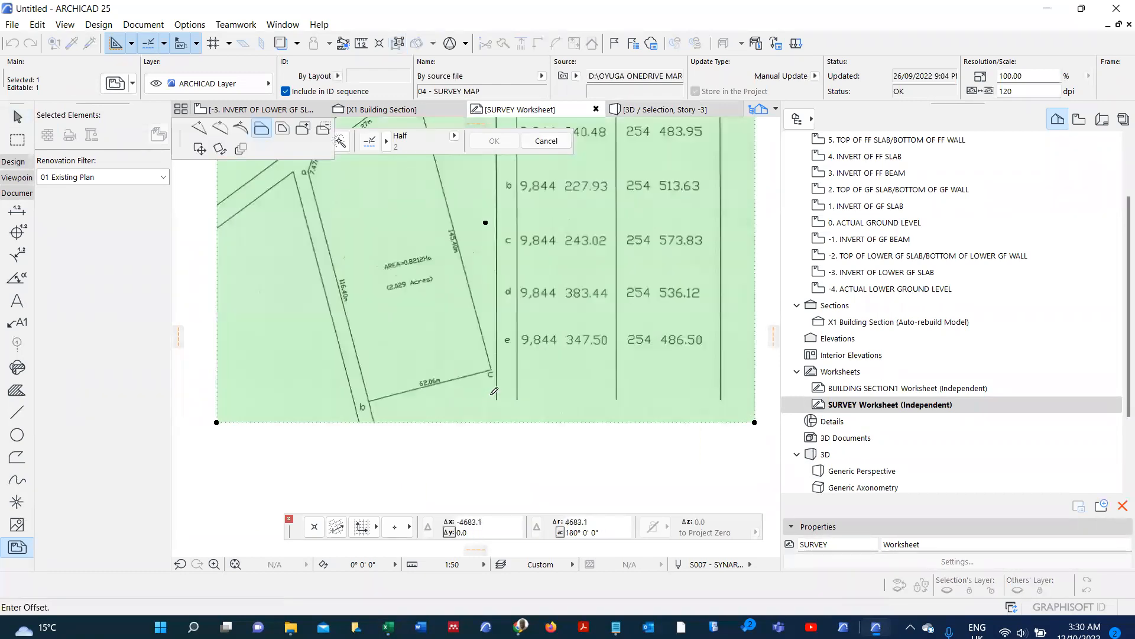
scroll(503, 386, "down", 5)
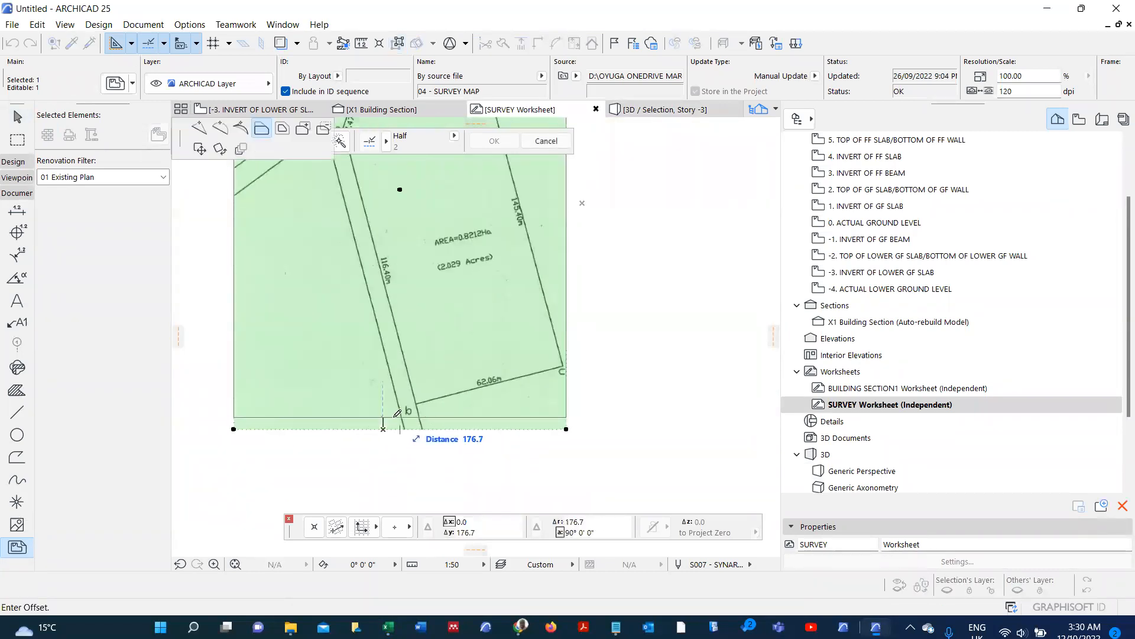
scroll(318, 345, "down", 3)
- Crop the survey map's left edge inward toward the plot and its top edge down to just above corner d
left_click(319, 344)
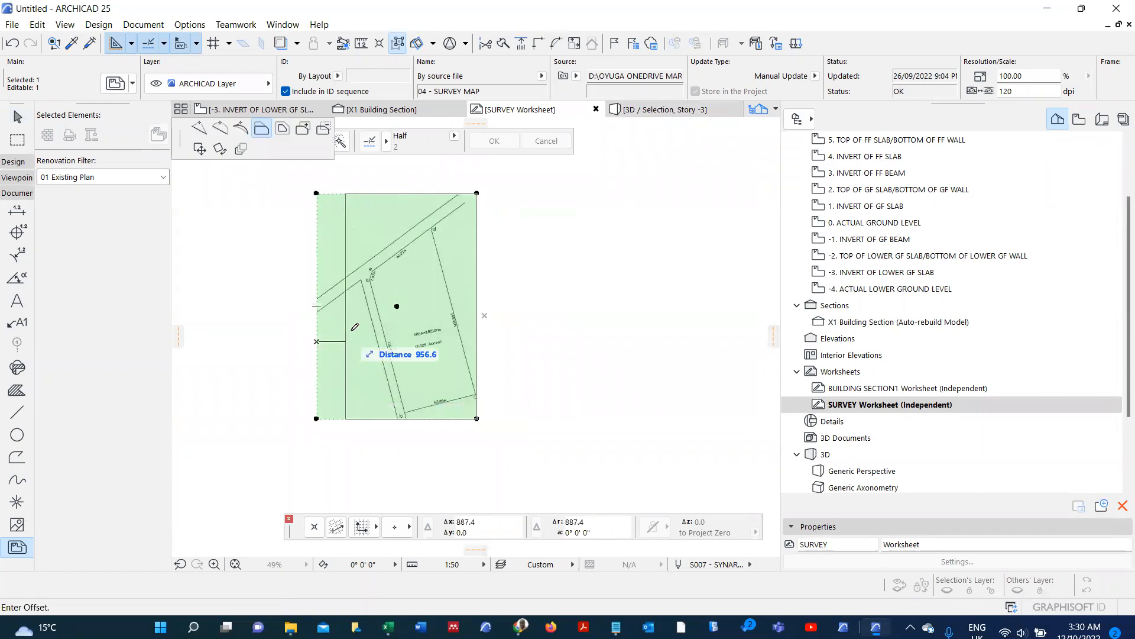
left_click(354, 331)
scroll(380, 215, "up", 3)
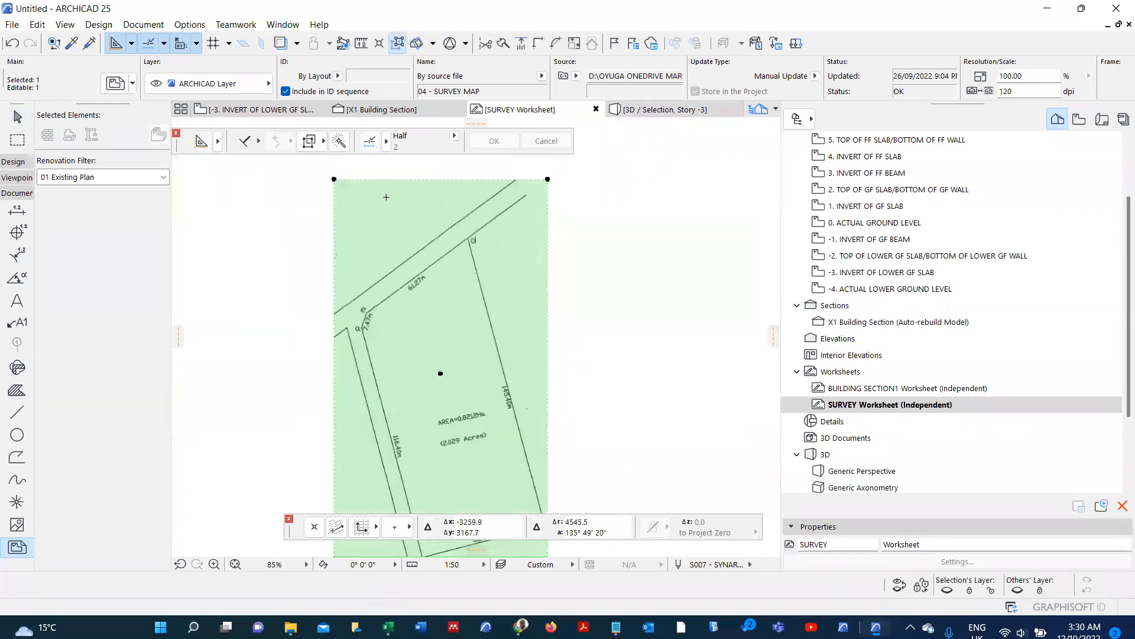
left_click(391, 181)
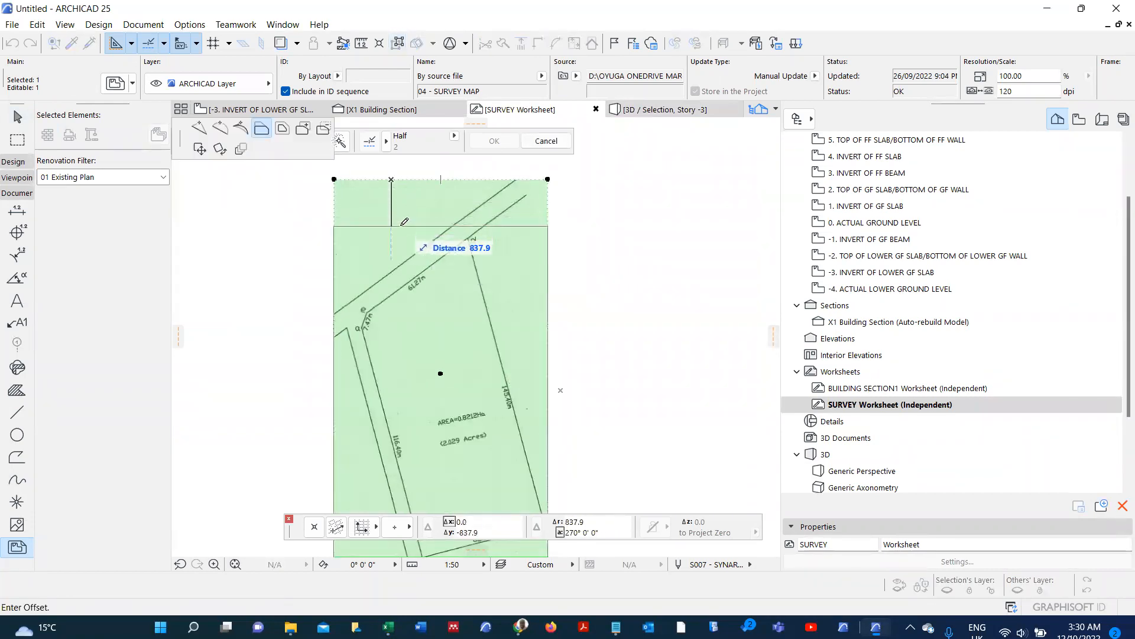
left_click(392, 234)
scroll(392, 234, "down", 3)
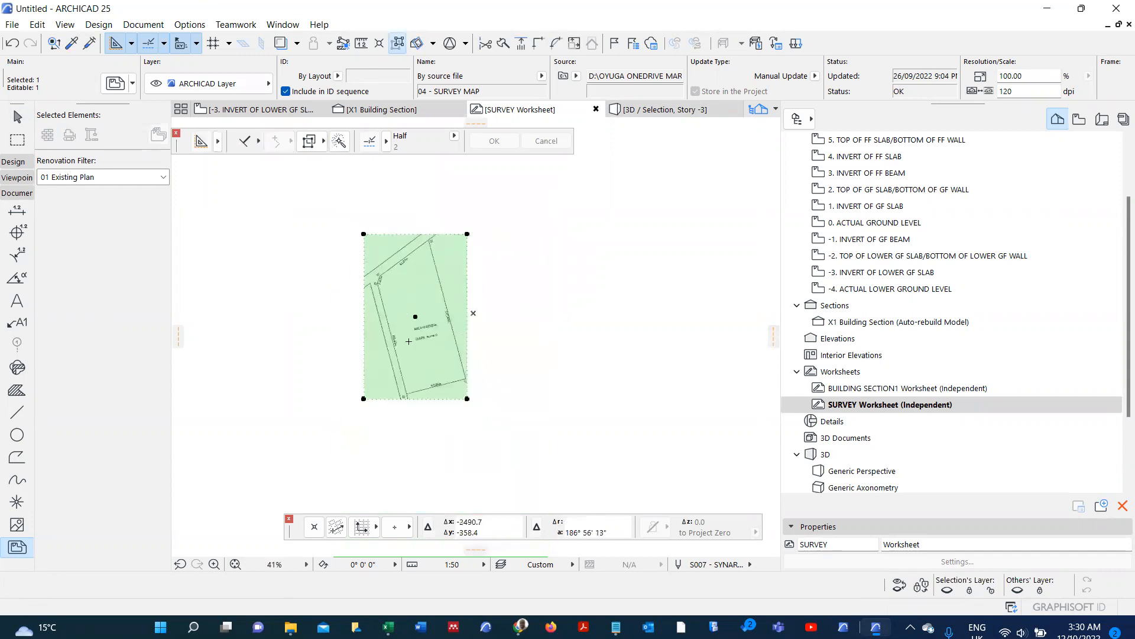
- Draw a single vertical line about 2151 long beside the left edge of the cropped survey map
scroll(414, 385, "up", 2)
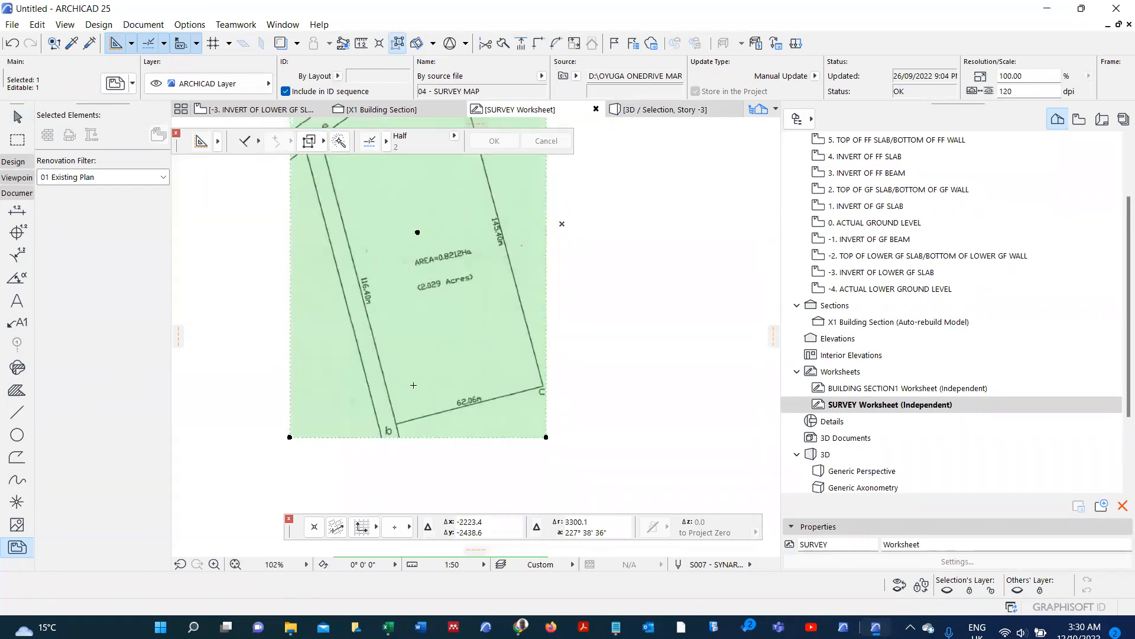
scroll(413, 389, "down", 2)
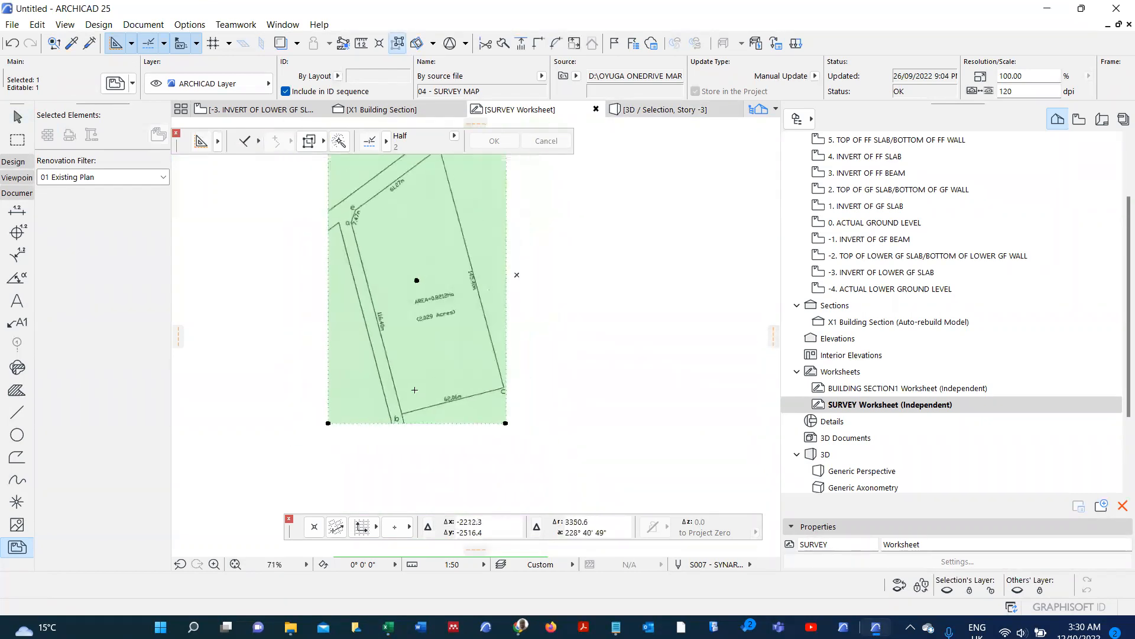
scroll(415, 389, "down", 1)
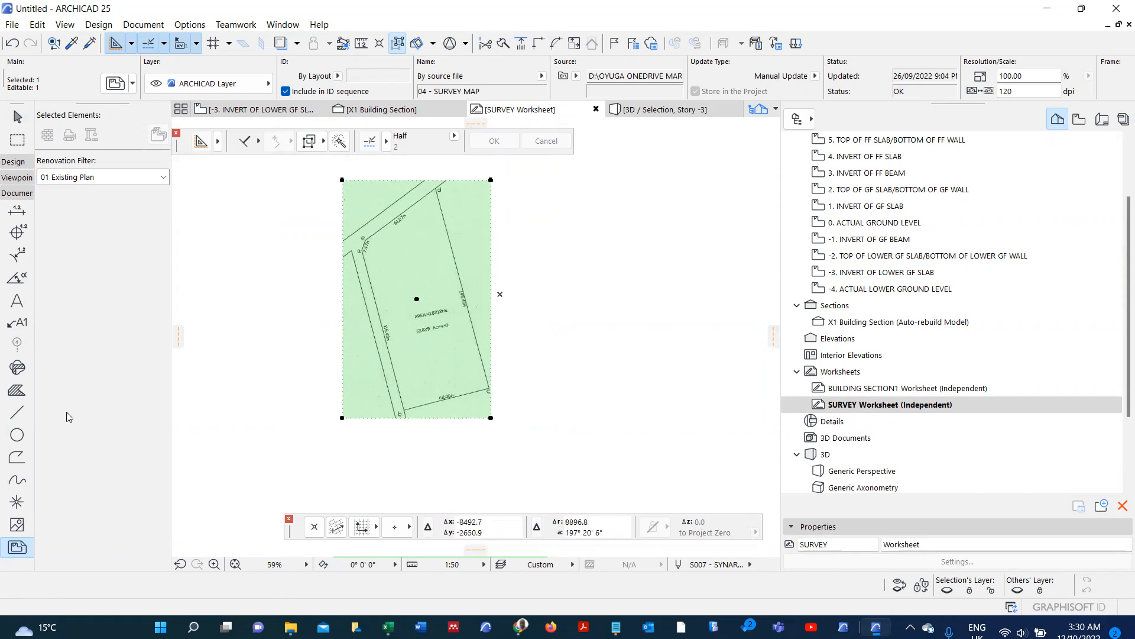
left_click(18, 412)
key("Escape")
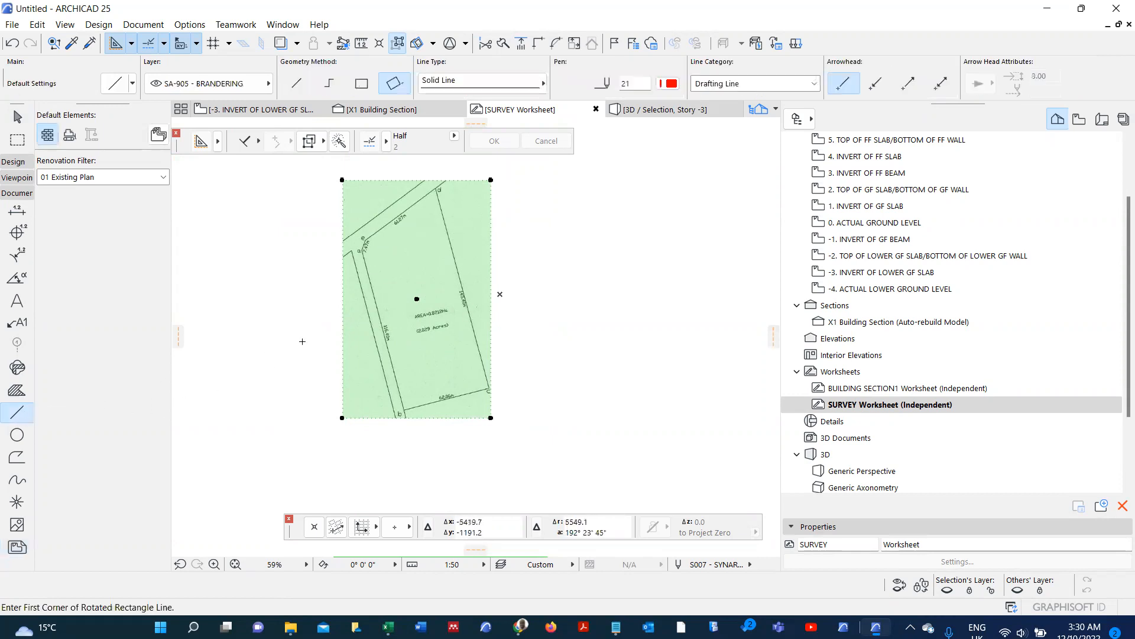
left_click(305, 346)
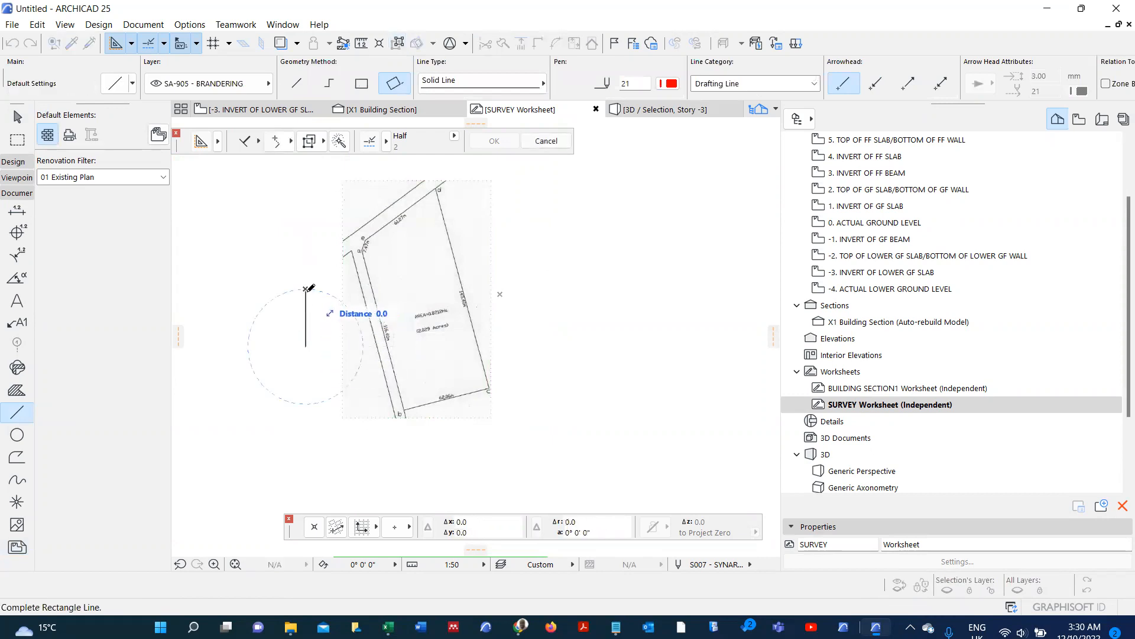
left_click(297, 83)
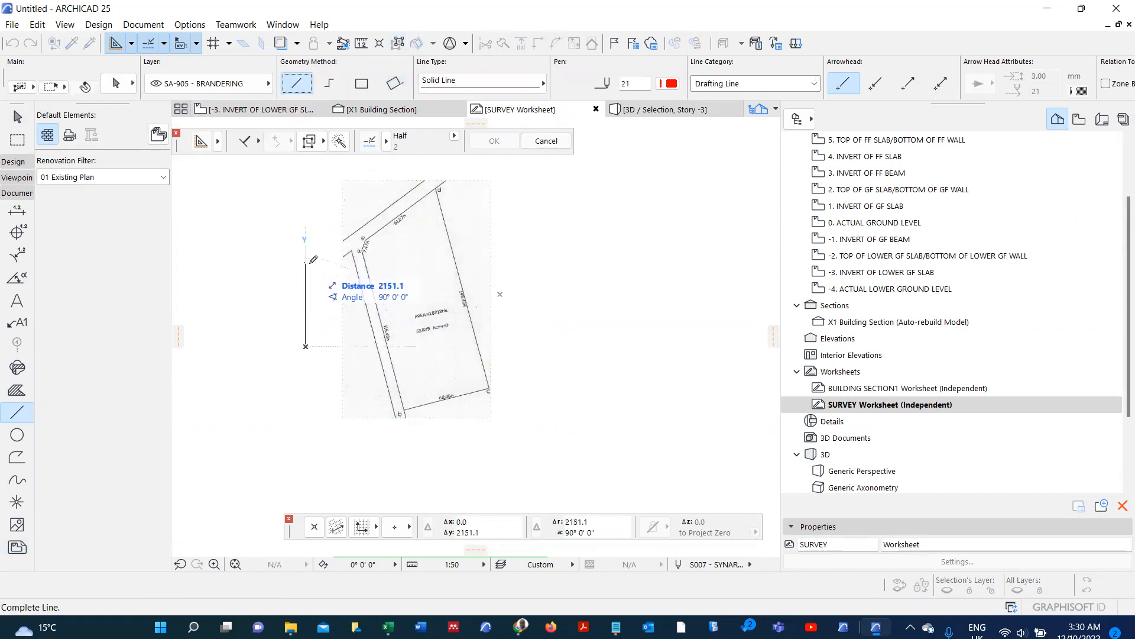
left_click(306, 263)
scroll(307, 271, "up", 3)
scroll(314, 296, "down", 2)
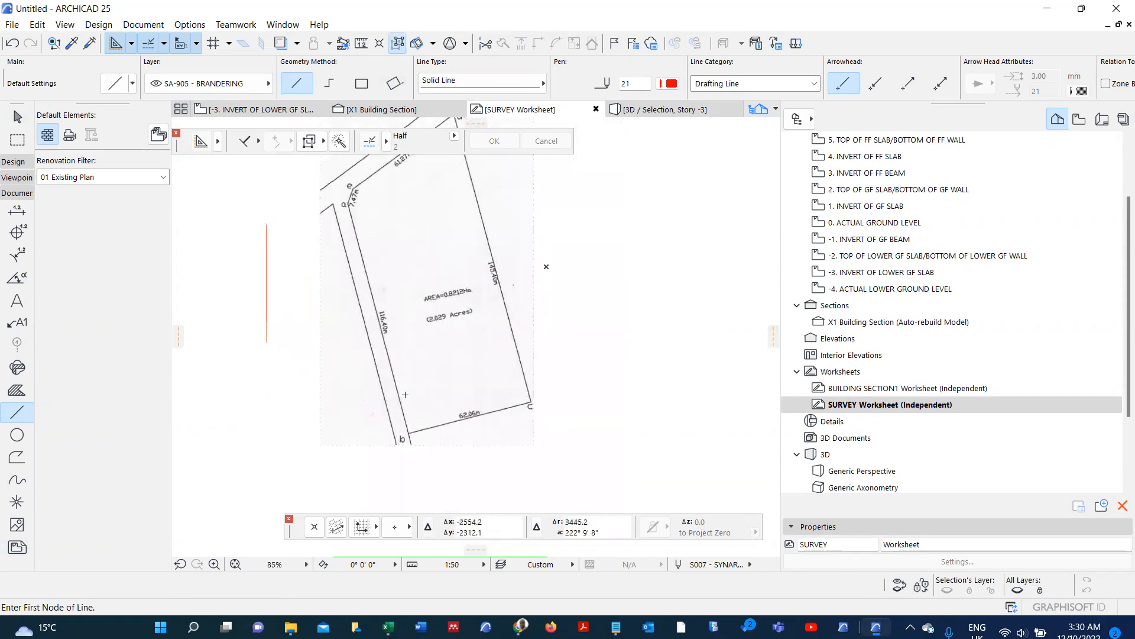
- Place hotspots exactly on plot corners c and d, at the two ends of the 145.40 m boundary
left_click(17, 503)
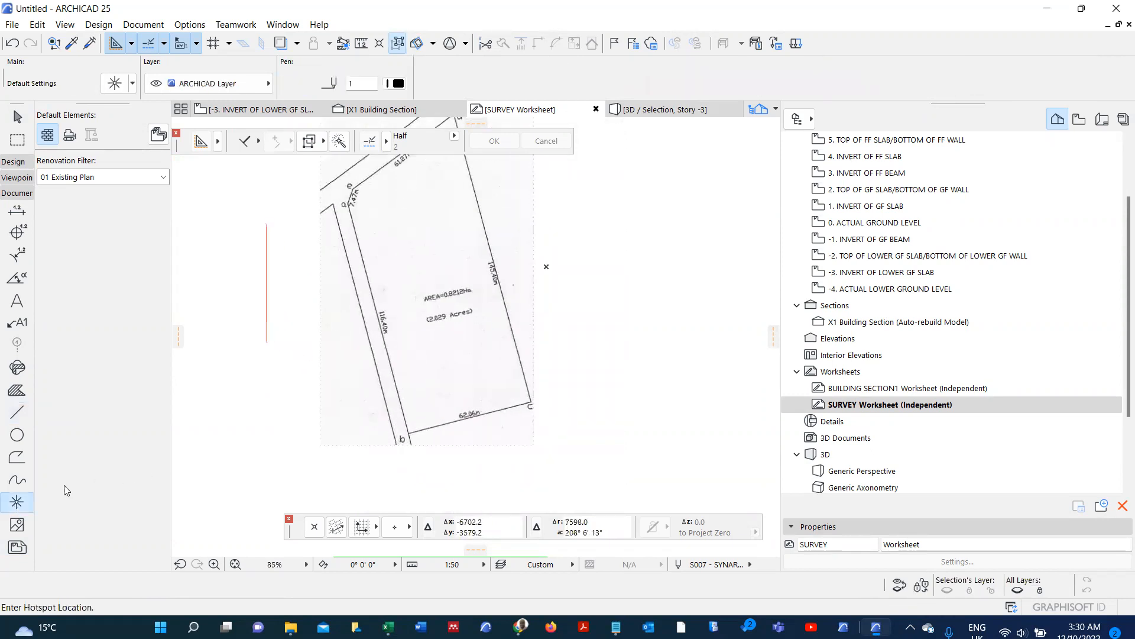
scroll(268, 450, "down", 2)
scroll(399, 395, "up", 2)
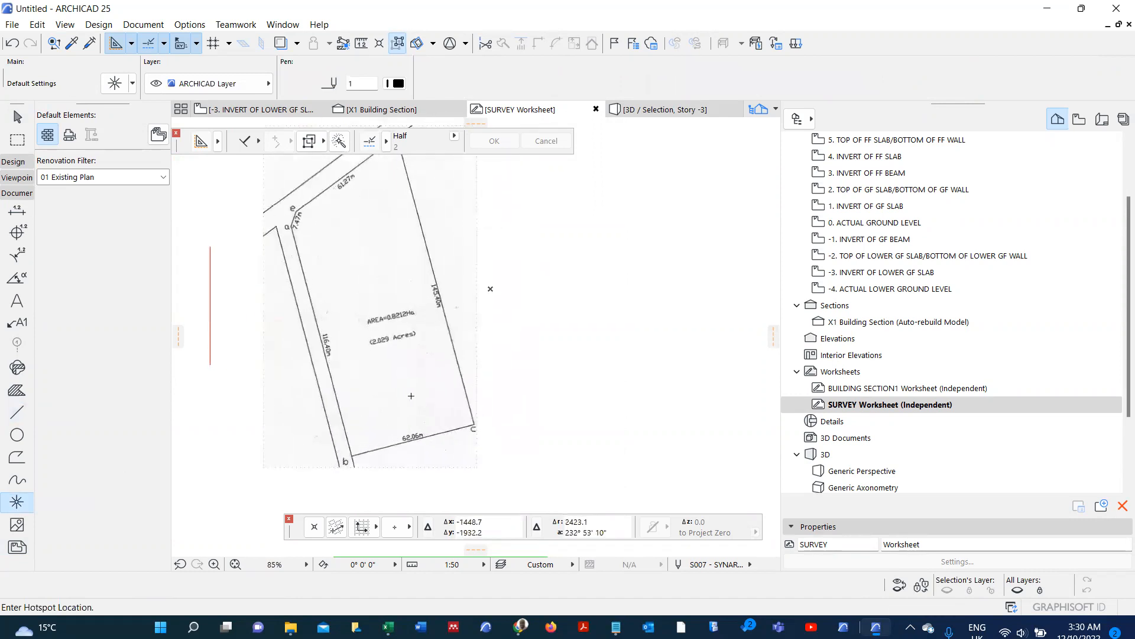
scroll(466, 420, "up", 10)
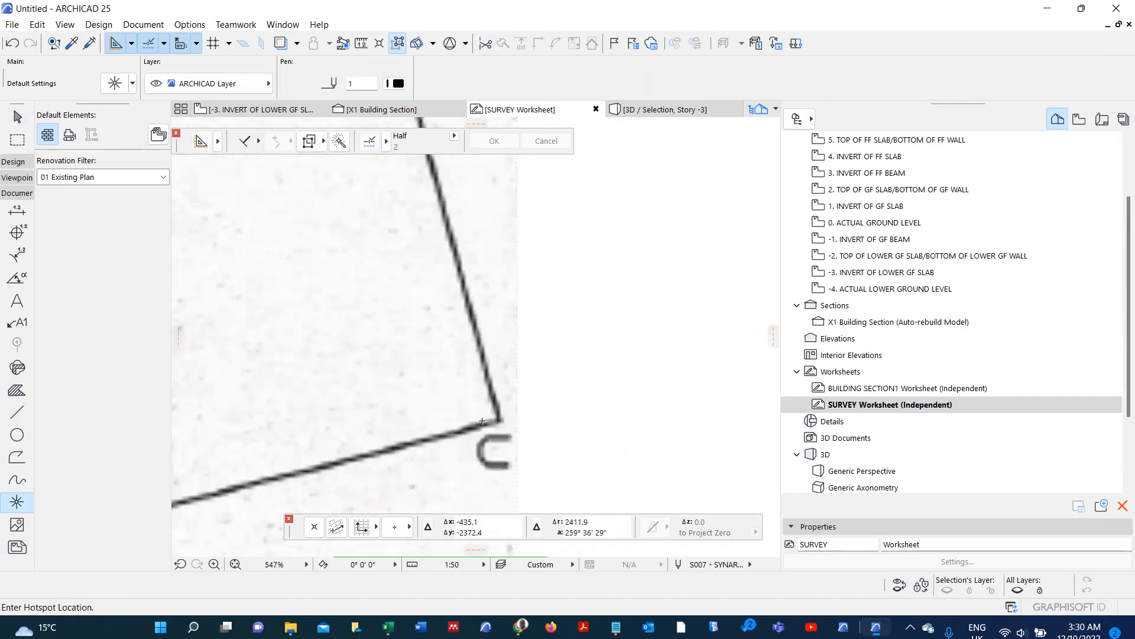
scroll(516, 417, "up", 4)
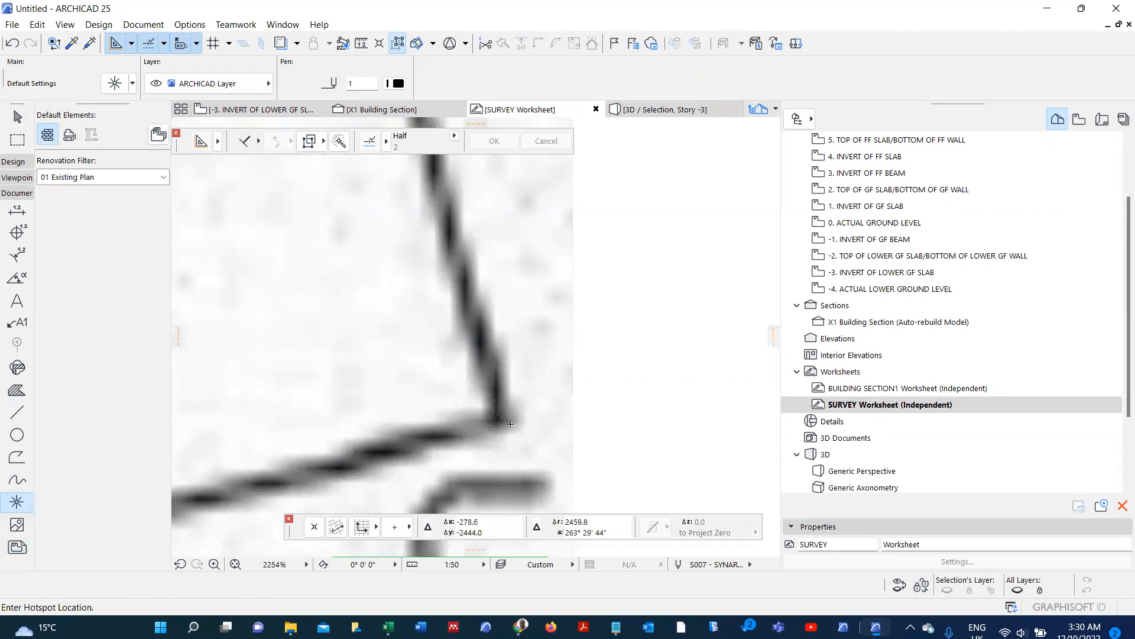
scroll(504, 421, "down", 13)
scroll(486, 239, "up", 6)
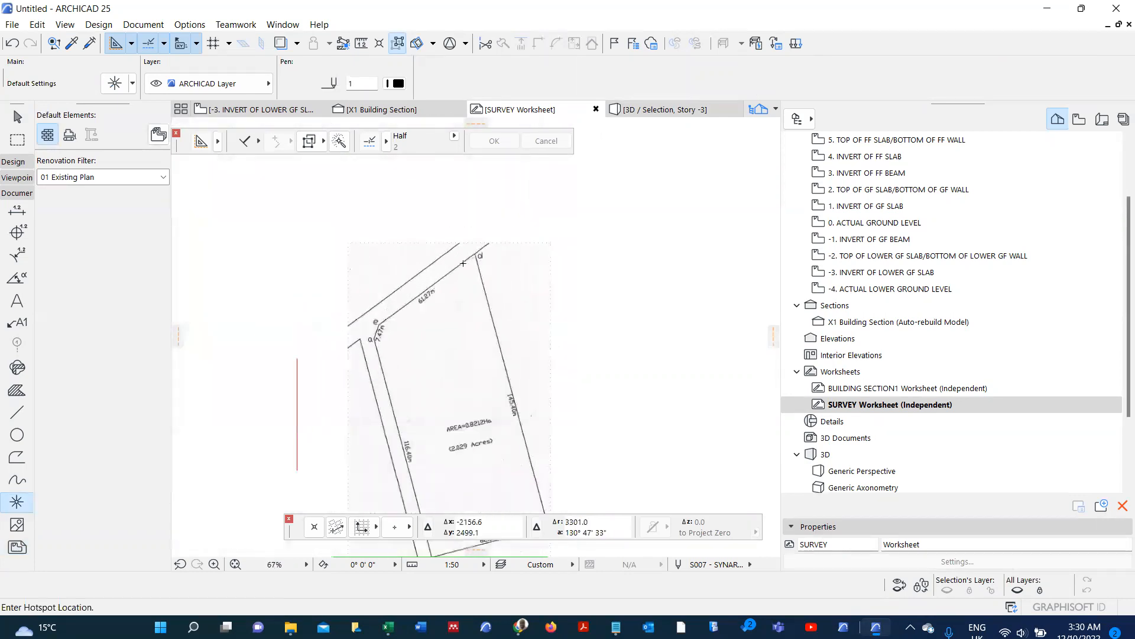
scroll(486, 238, "up", 13)
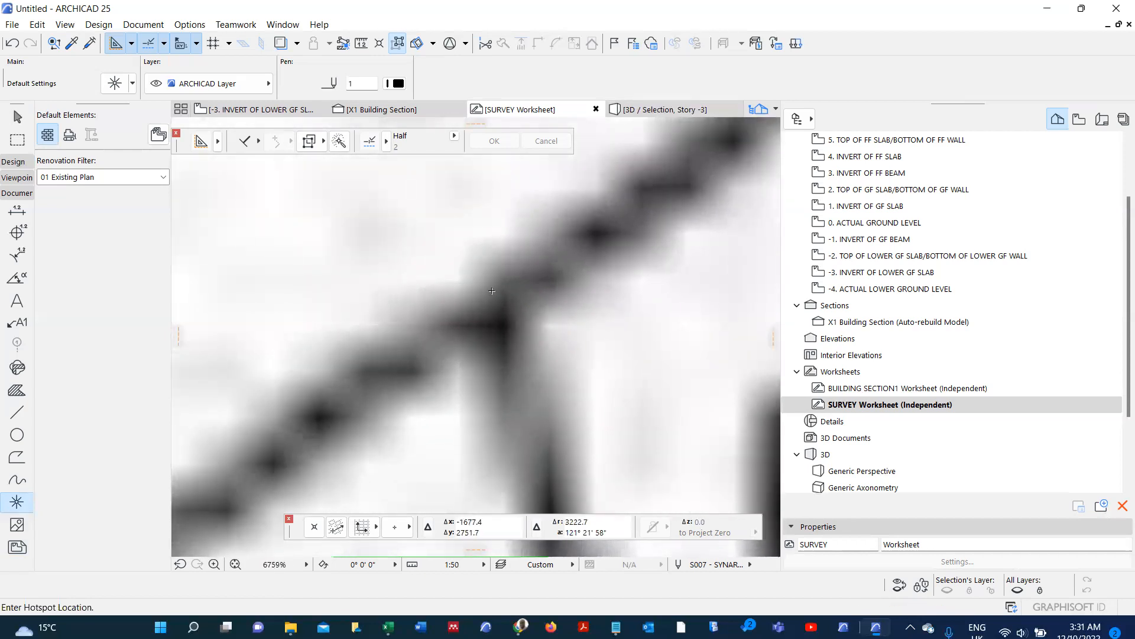
scroll(502, 324, "down", 20)
scroll(501, 389, "up", 4)
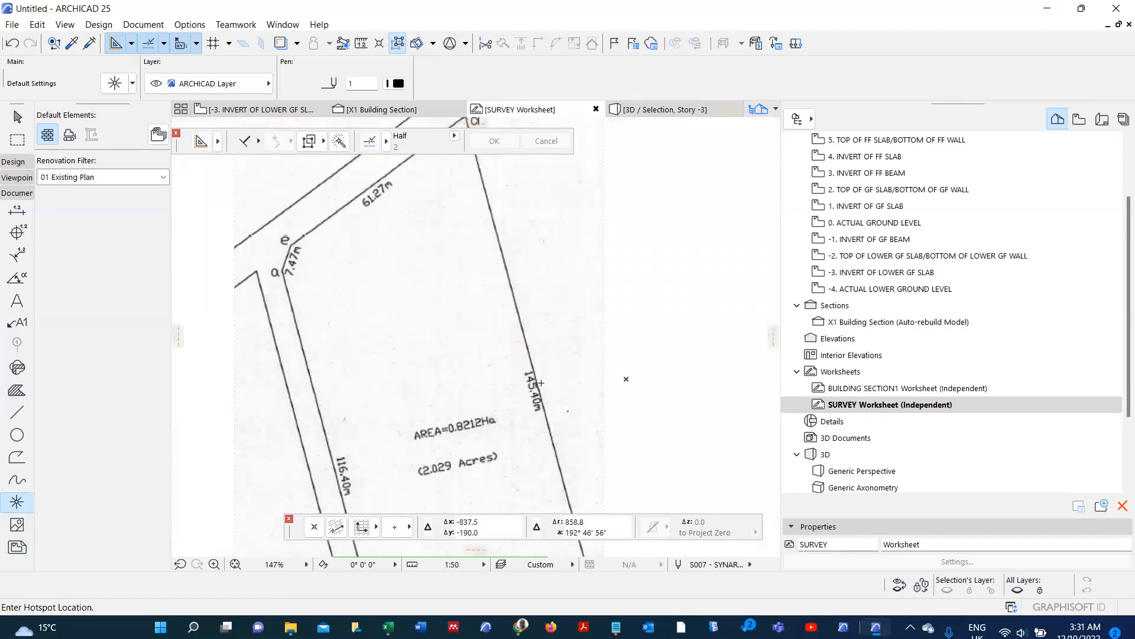
scroll(545, 397, "down", 3)
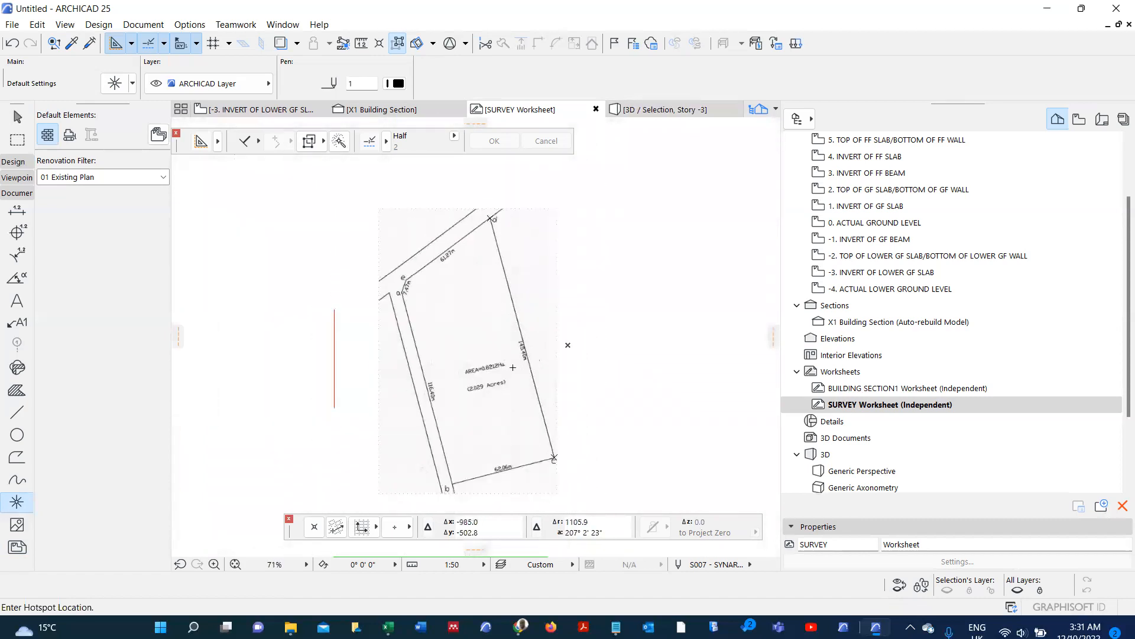
- Select the survey map and the hotspot at corner d, and start a graphically defined Resize on both
left_click(512, 368)
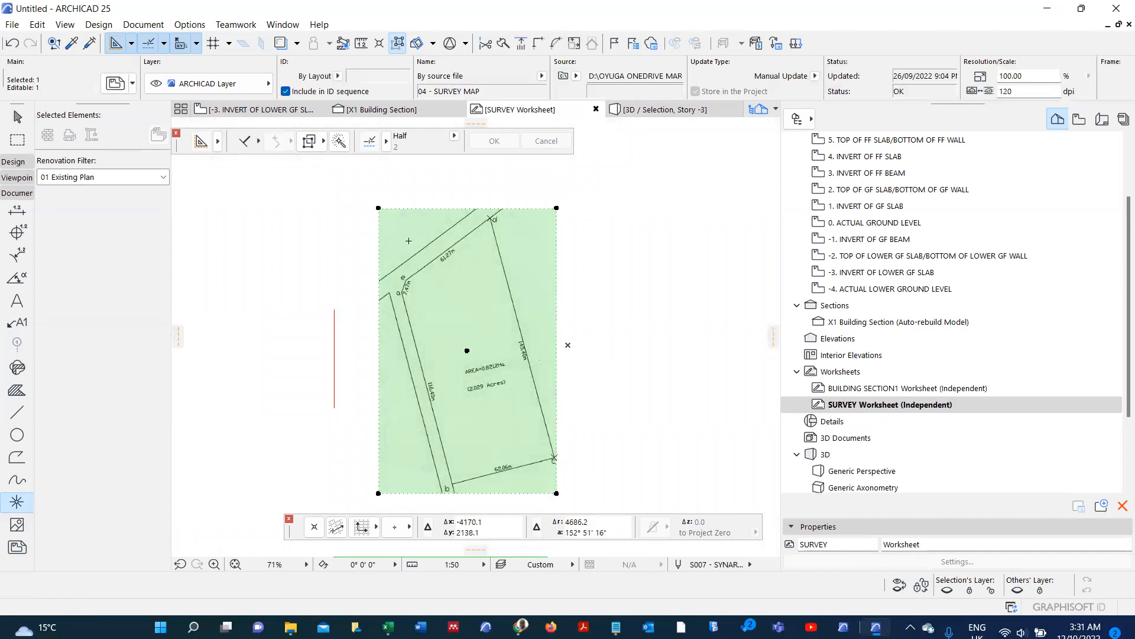
left_click(491, 218, "shift")
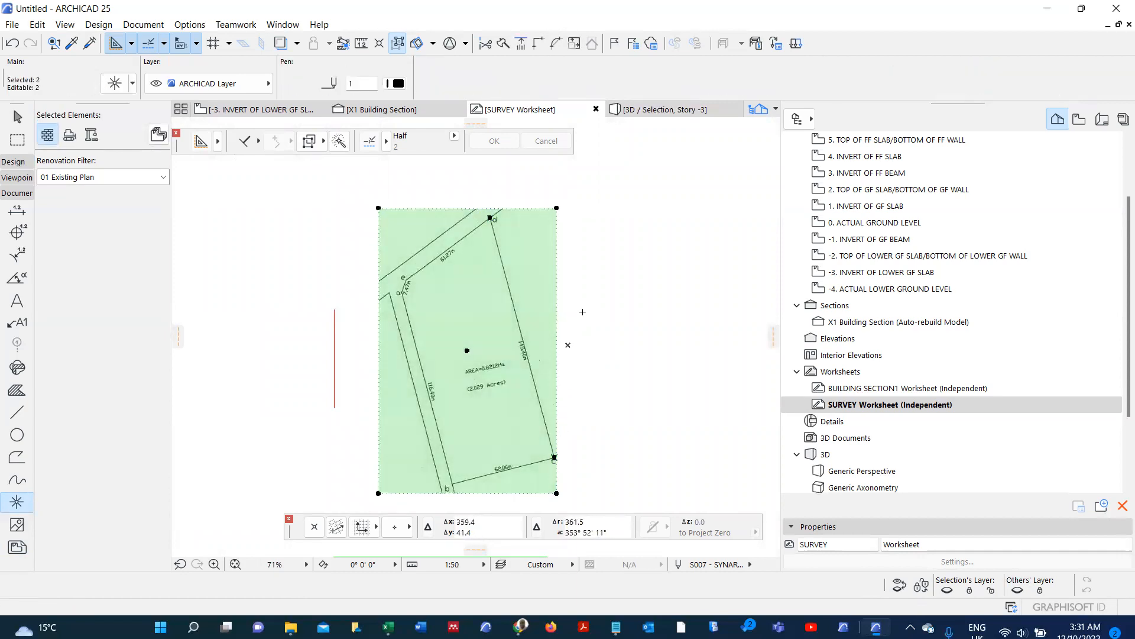
left_click(37, 26)
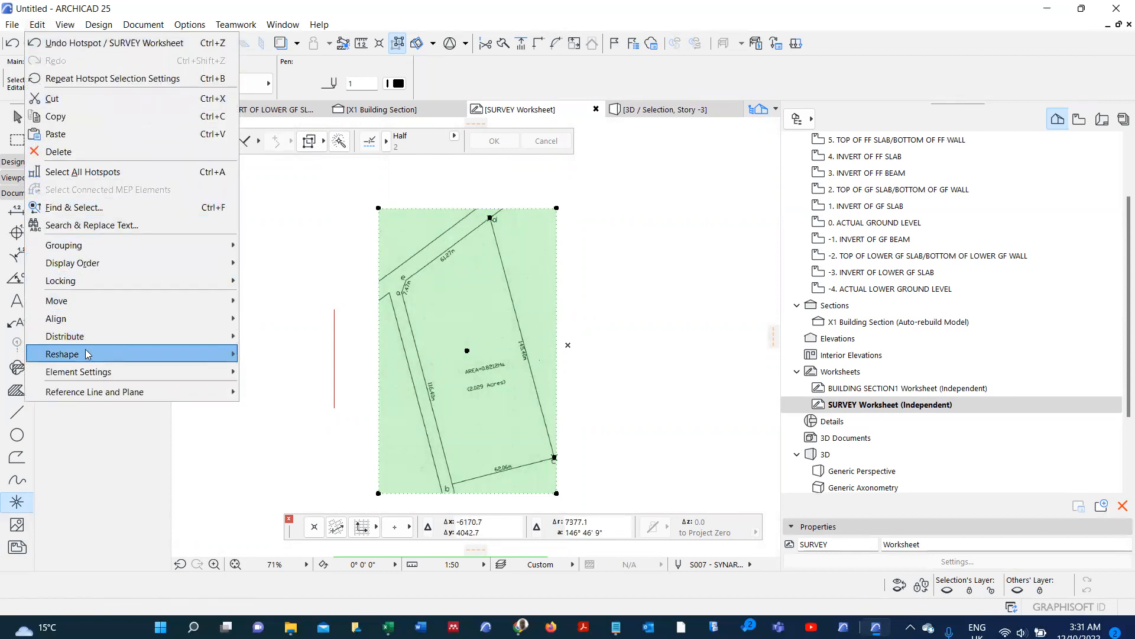
mouse_move(108, 356)
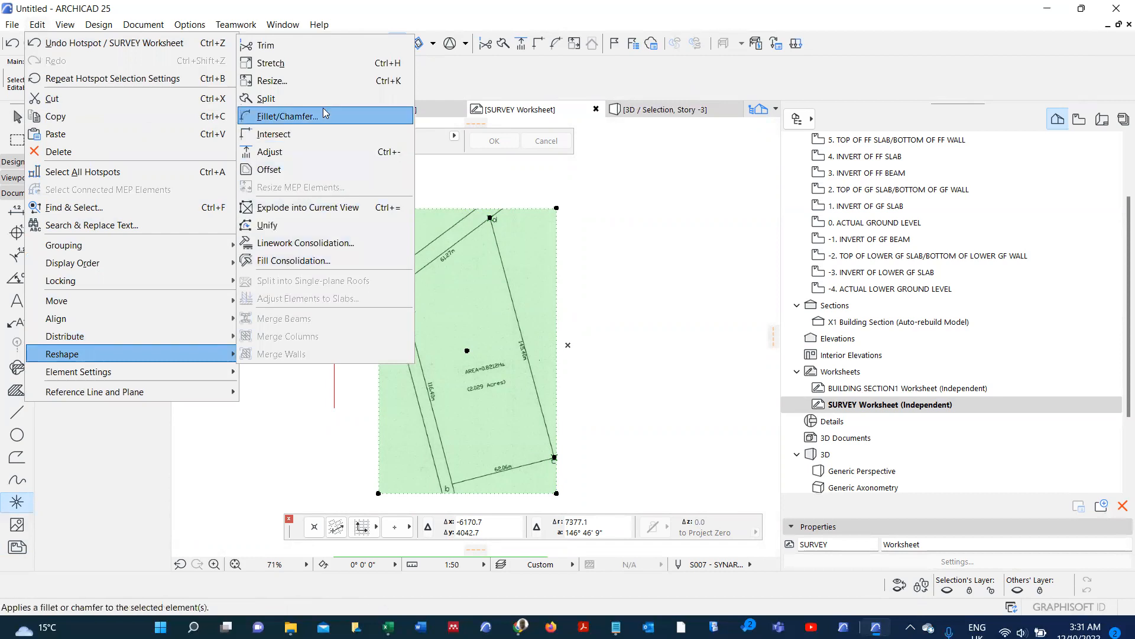
left_click(325, 82)
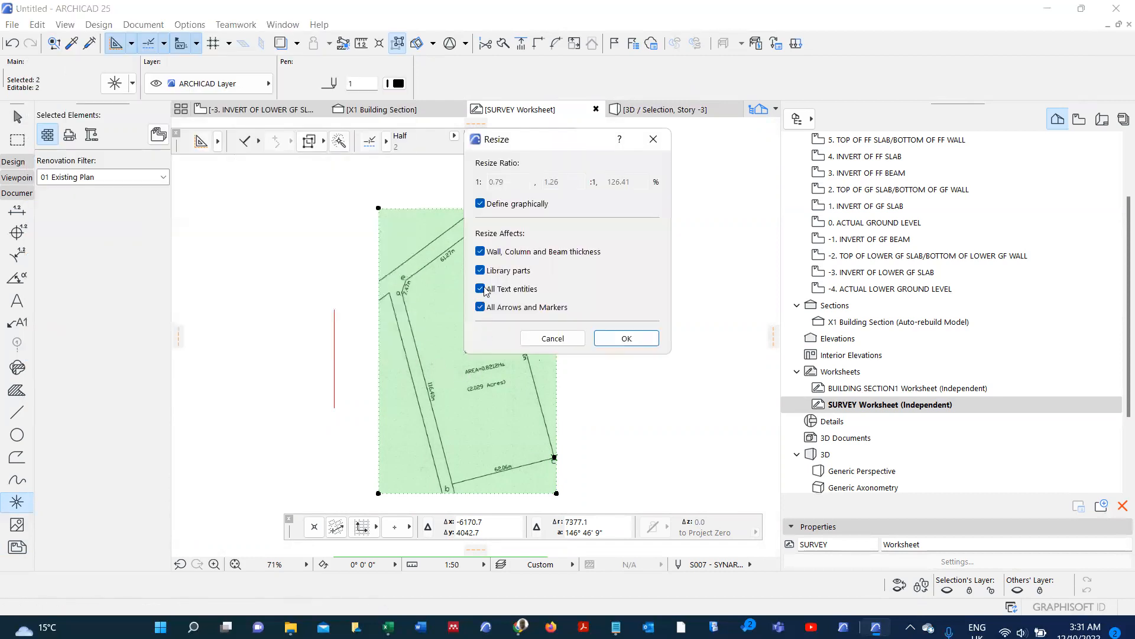
left_click(626, 339)
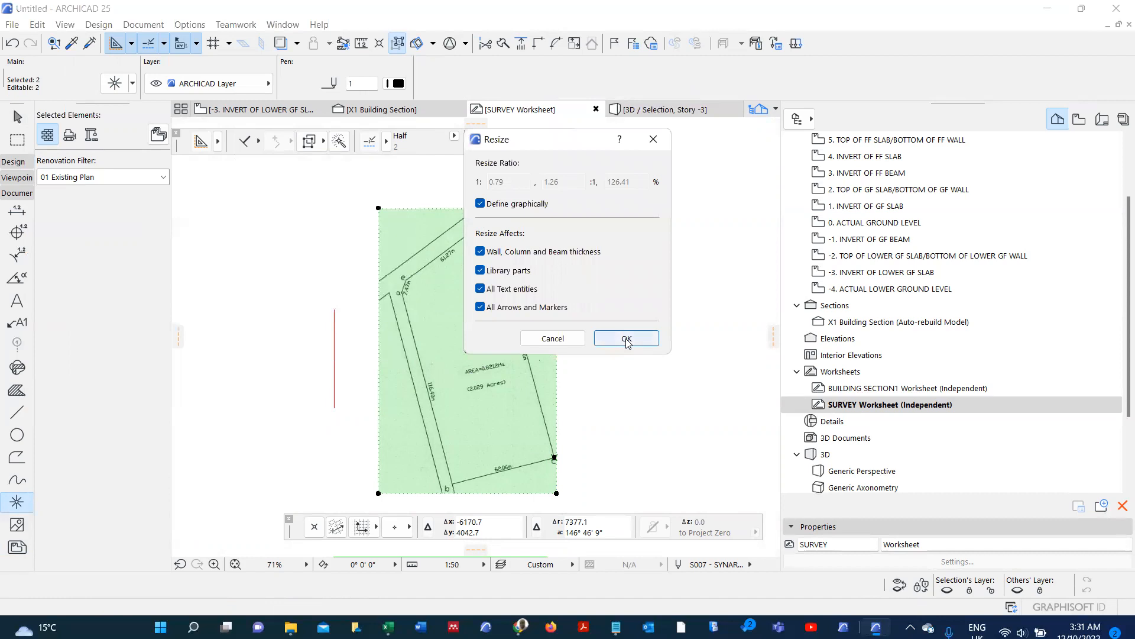
- Resize the selection from corner c, taking the line from c to d as reference and setting its new length to 145400
left_click(555, 457)
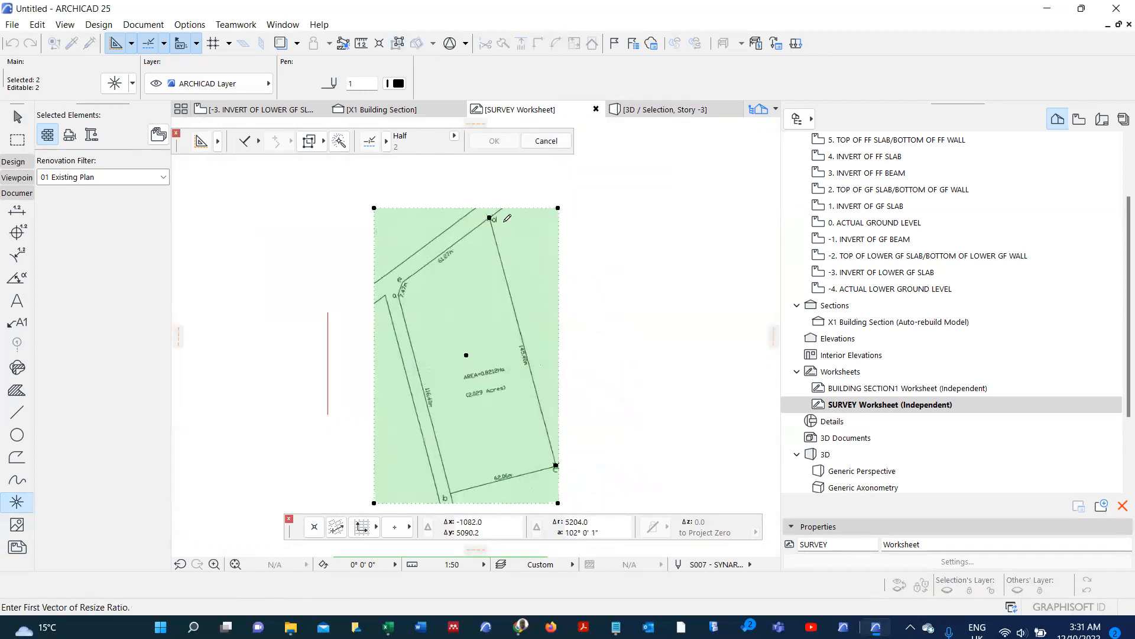
scroll(489, 216, "up", 3)
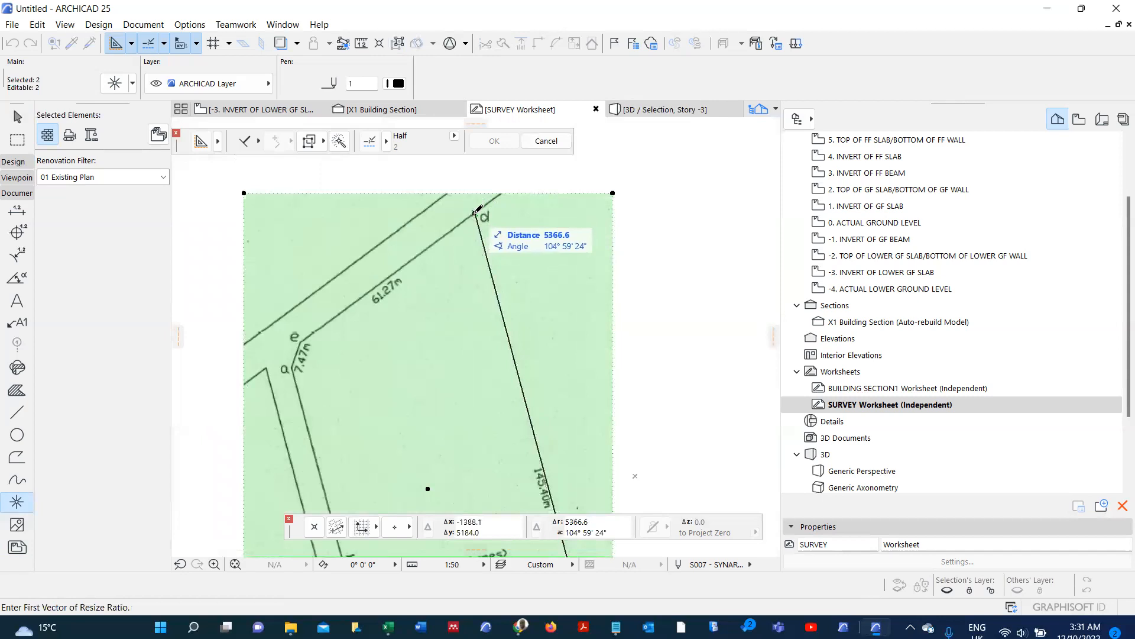
left_click(477, 211)
scroll(488, 258, "down", 3)
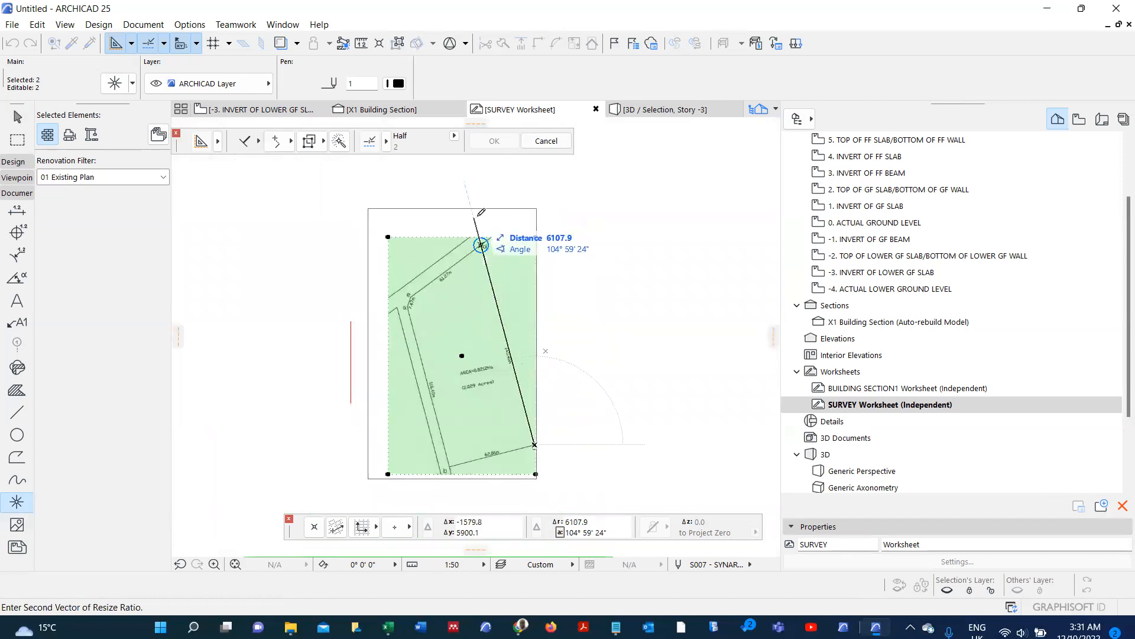
scroll(479, 207, "up", 2)
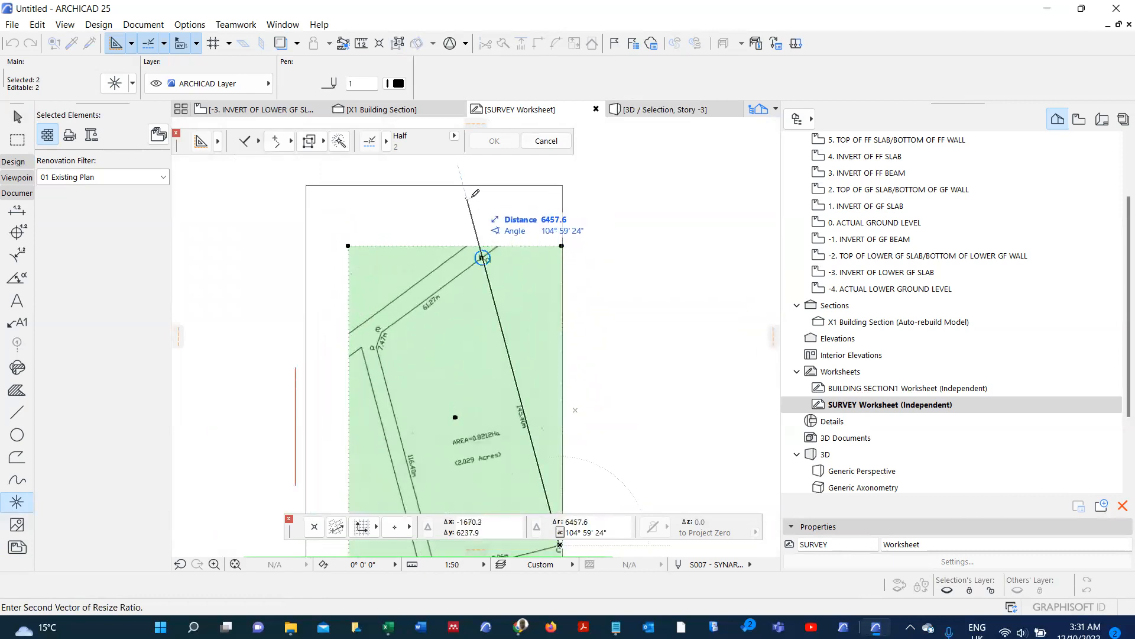
scroll(476, 193, "up", 1)
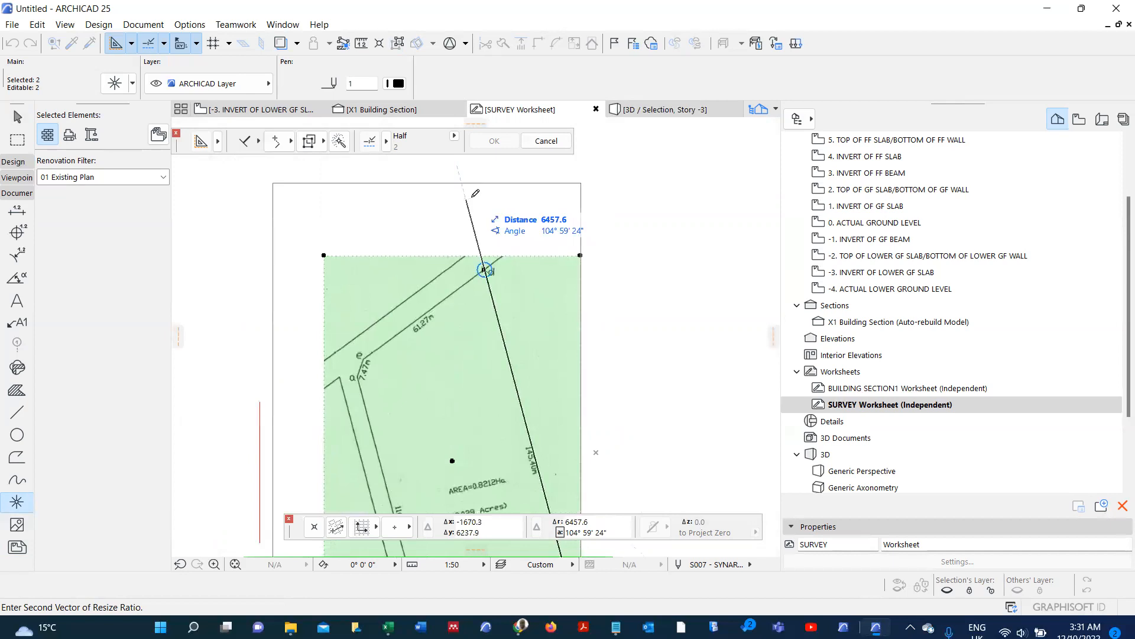
key("Tab")
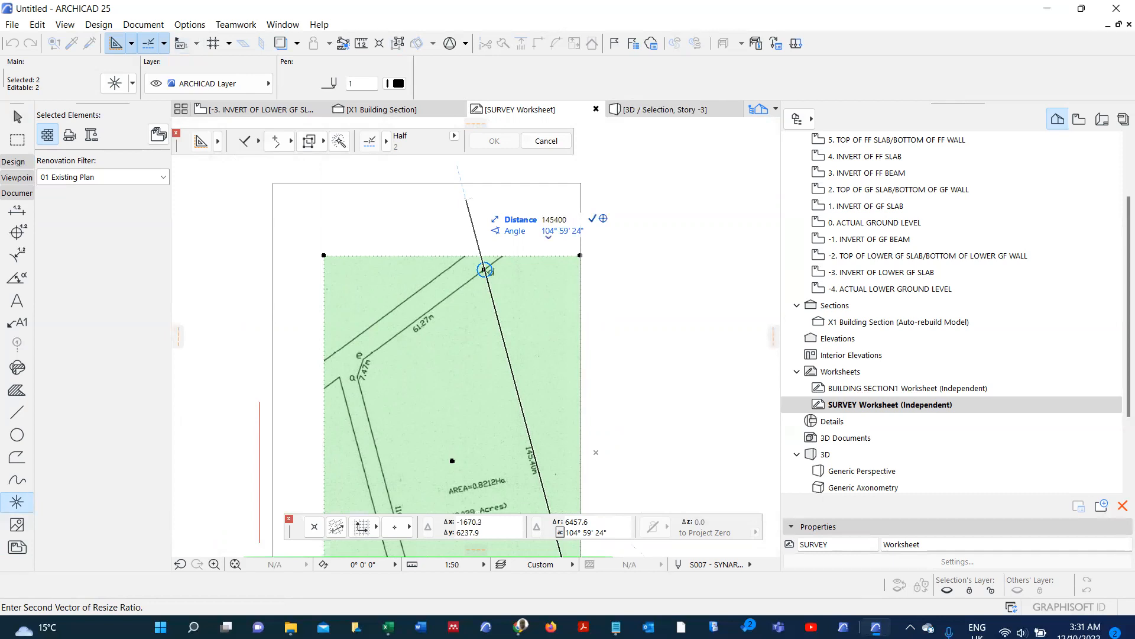
key("Return")
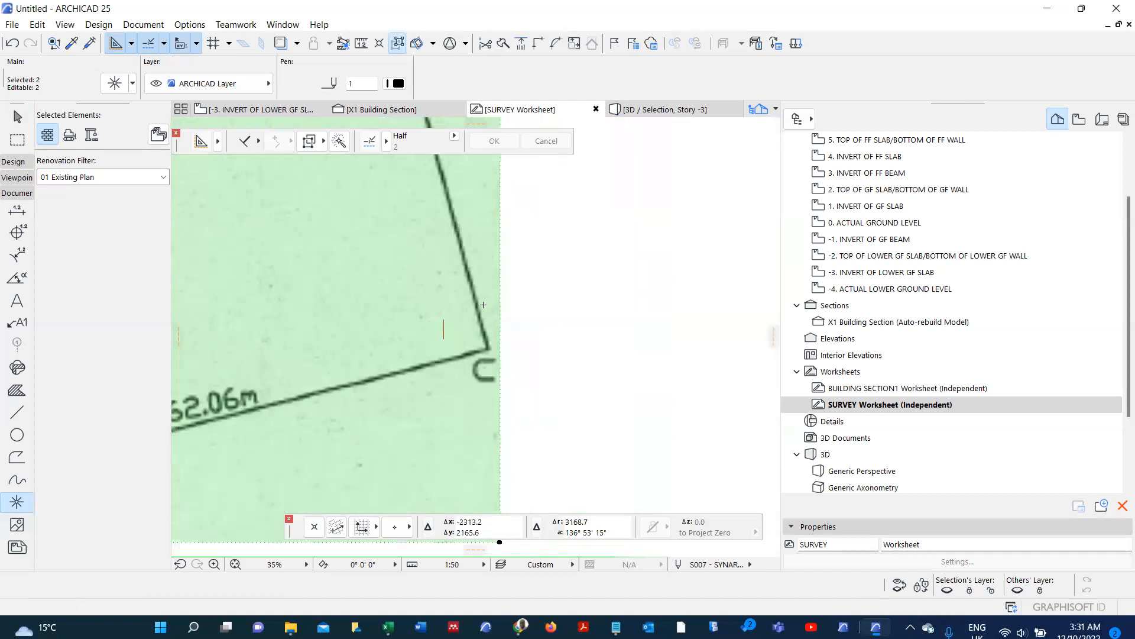
scroll(511, 379, "down", 8)
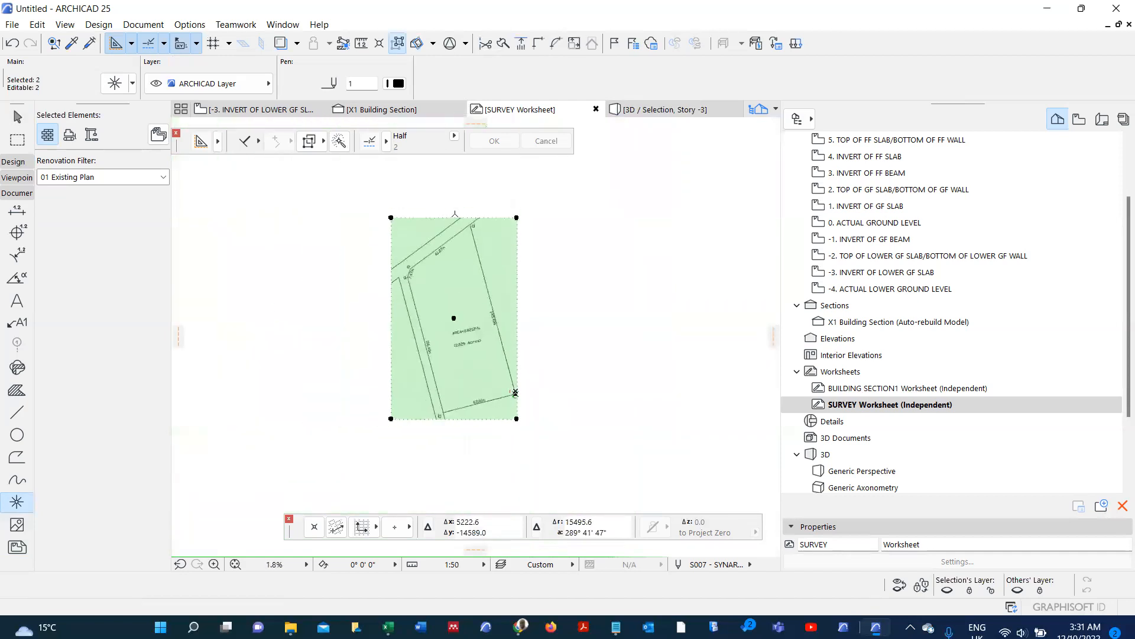
scroll(454, 216, "up", 1)
key("Escape")
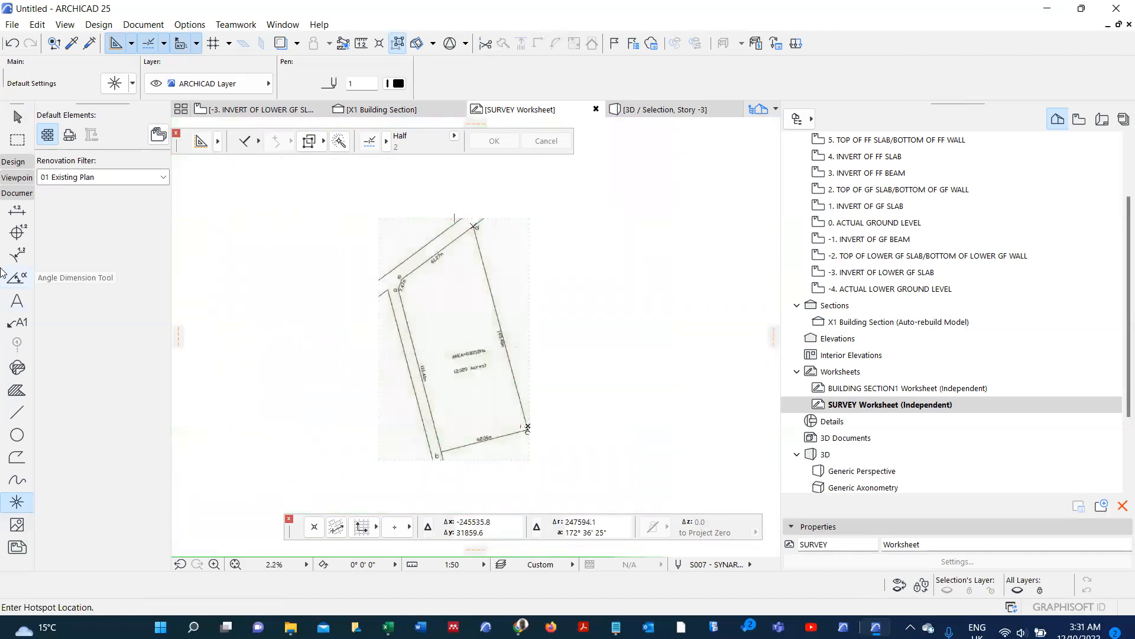
left_click(18, 212)
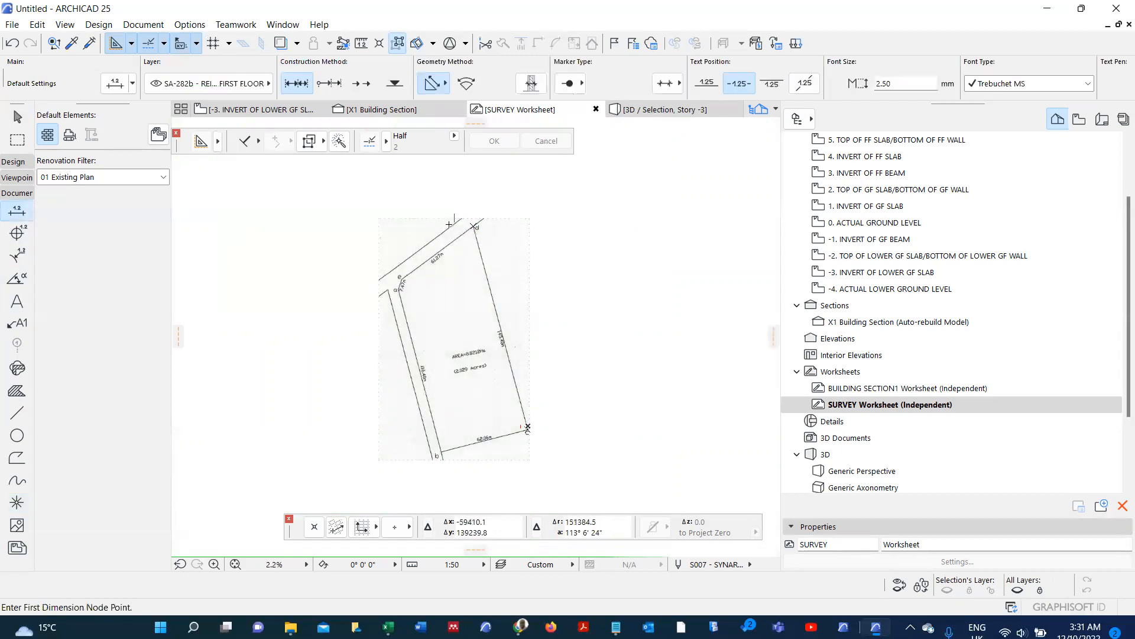
left_click(473, 226)
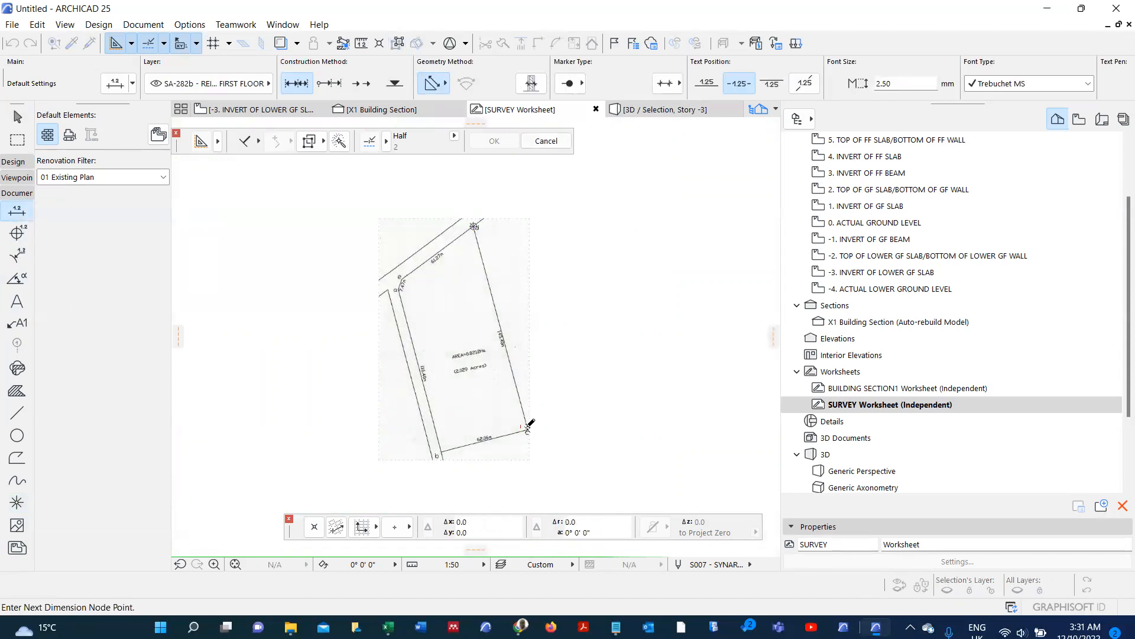
scroll(527, 425, "up", 6)
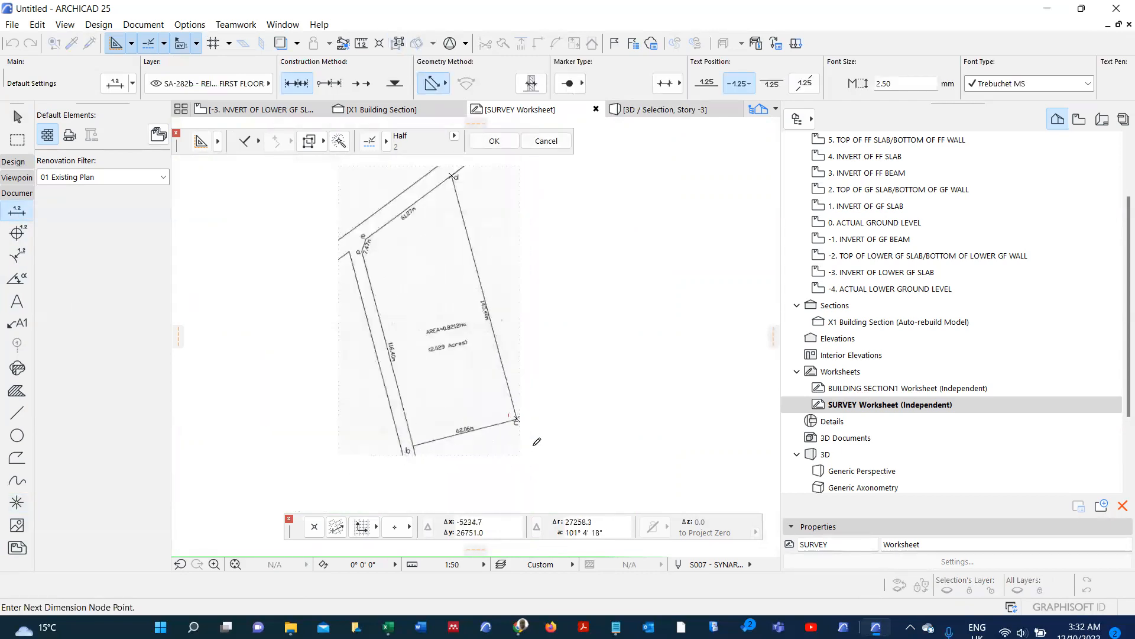
key("Escape")
key("Escape")
- Place a new hotspot exactly on corner c of the resized survey map
scroll(487, 367, "up", 4)
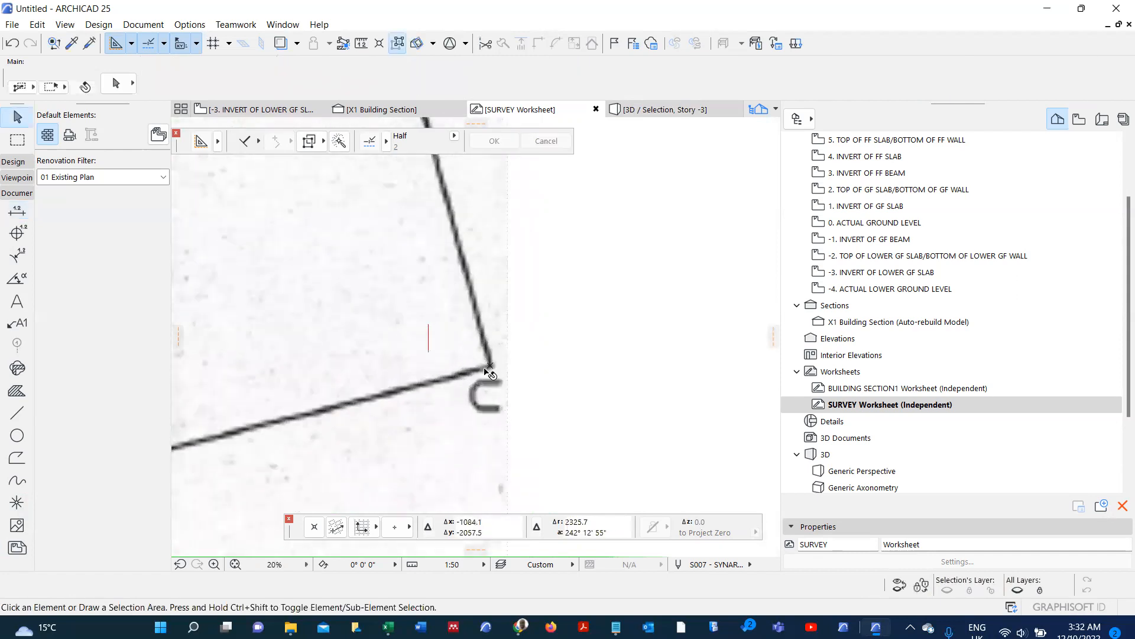
left_click(17, 502)
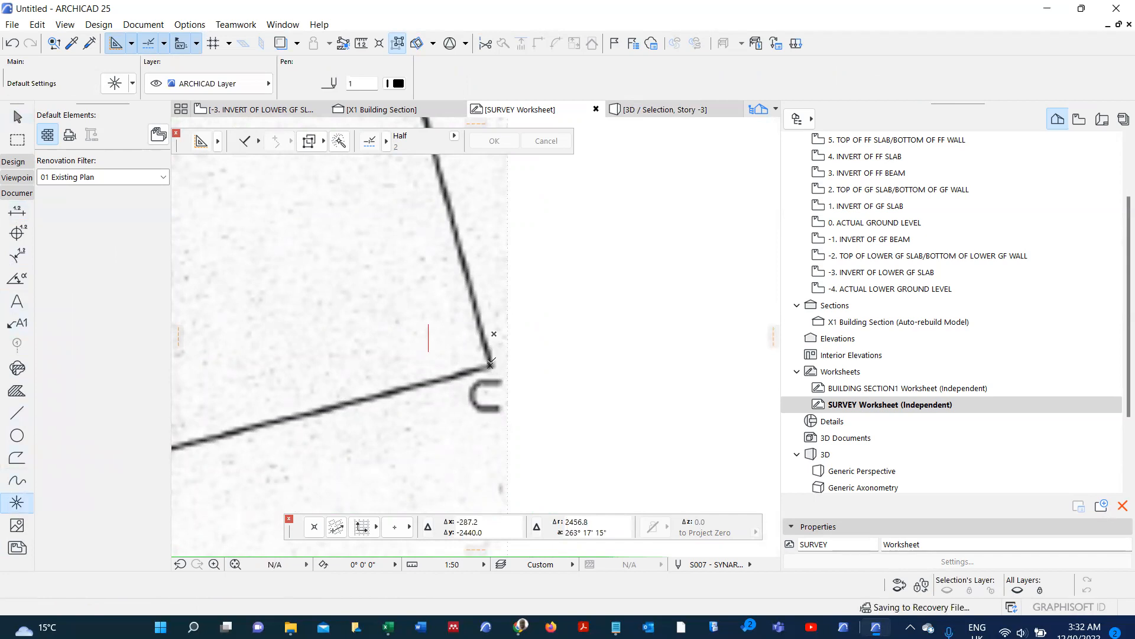
scroll(514, 438, "down", 3)
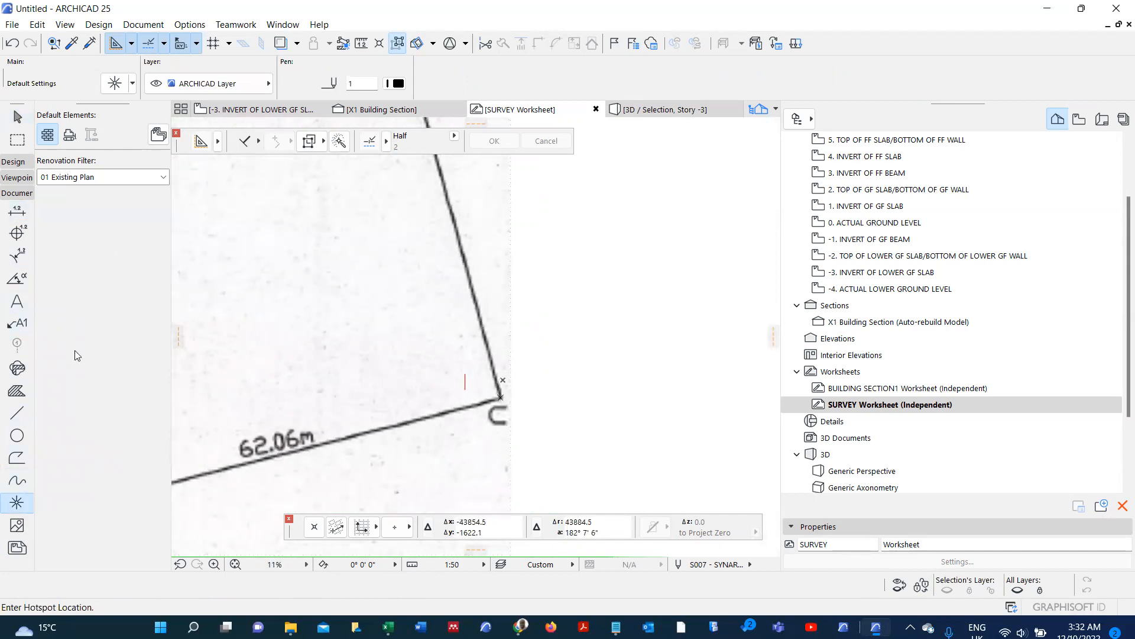
- Dimension the plot boundary between the hotspots at corners c and d, placing the dimension line parallel just outside the boundary
left_click(17, 210)
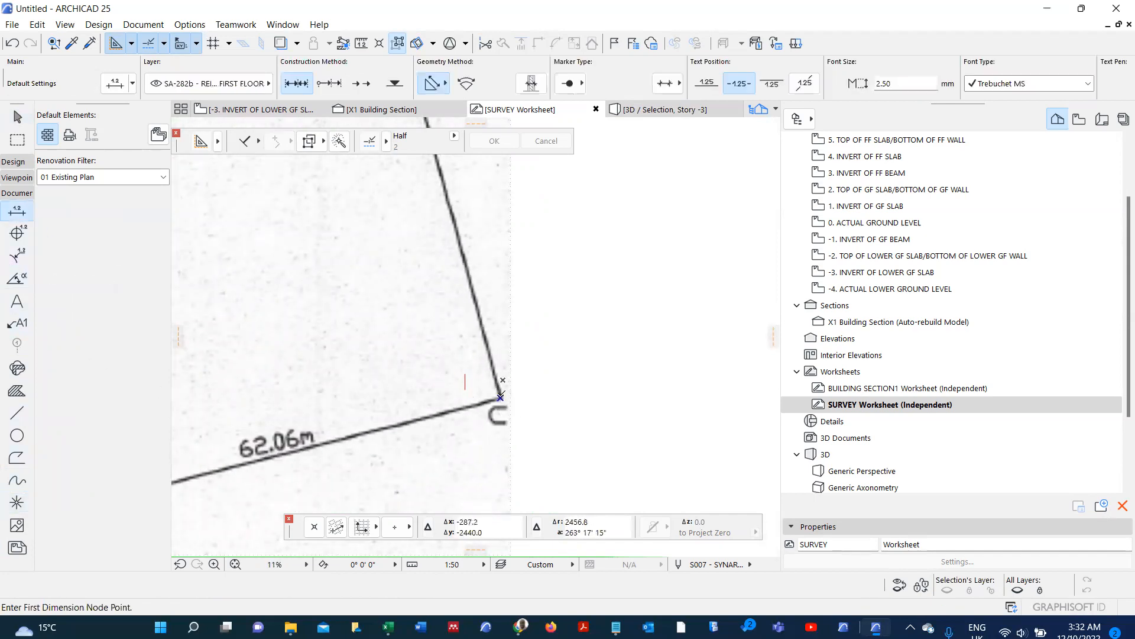
left_click(500, 397)
scroll(501, 397, "down", 3)
scroll(471, 307, "up", 3)
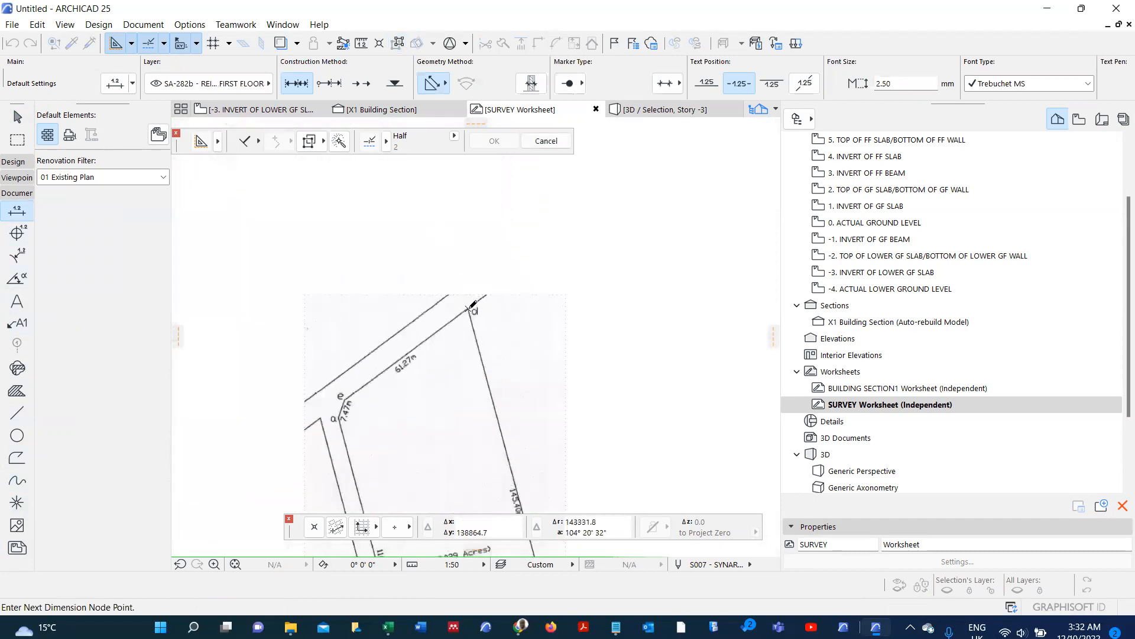
double_click(508, 347)
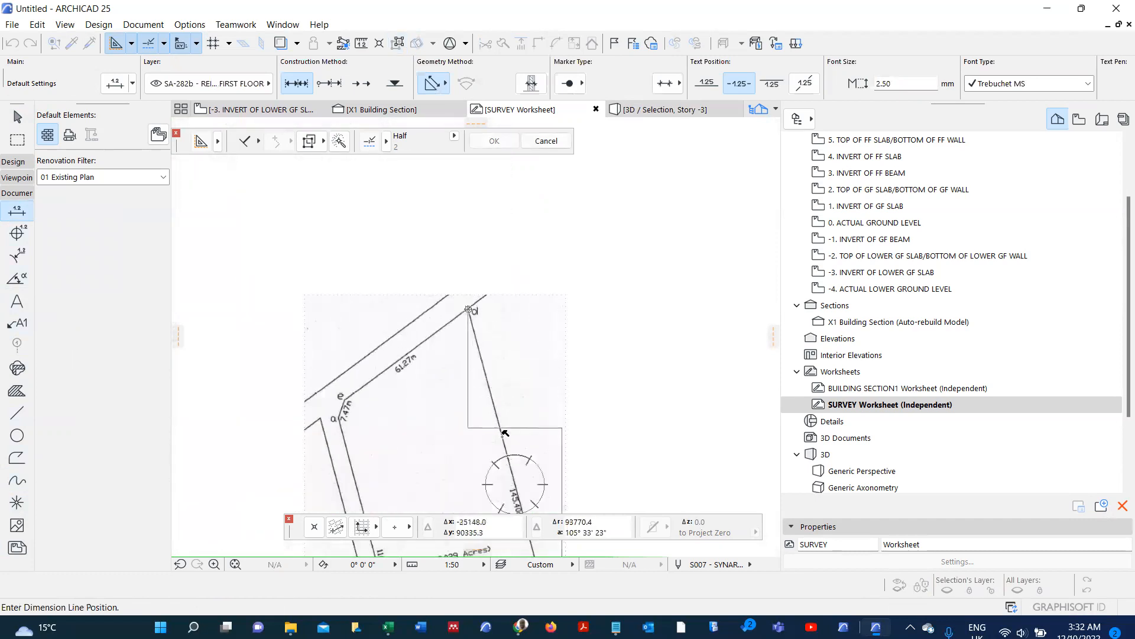
scroll(517, 486, "down", 2)
scroll(533, 425, "up", 1)
left_click(539, 387)
scroll(541, 367, "up", 5)
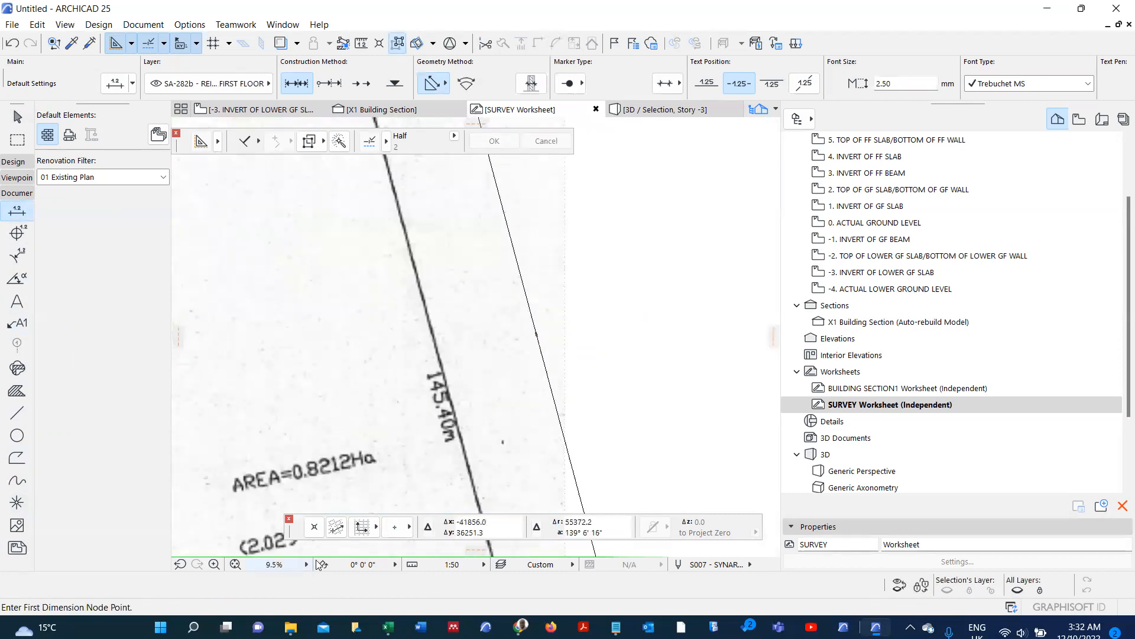
- Set the SURVEY worksheet's scale to 1:2000
left_click(463, 567)
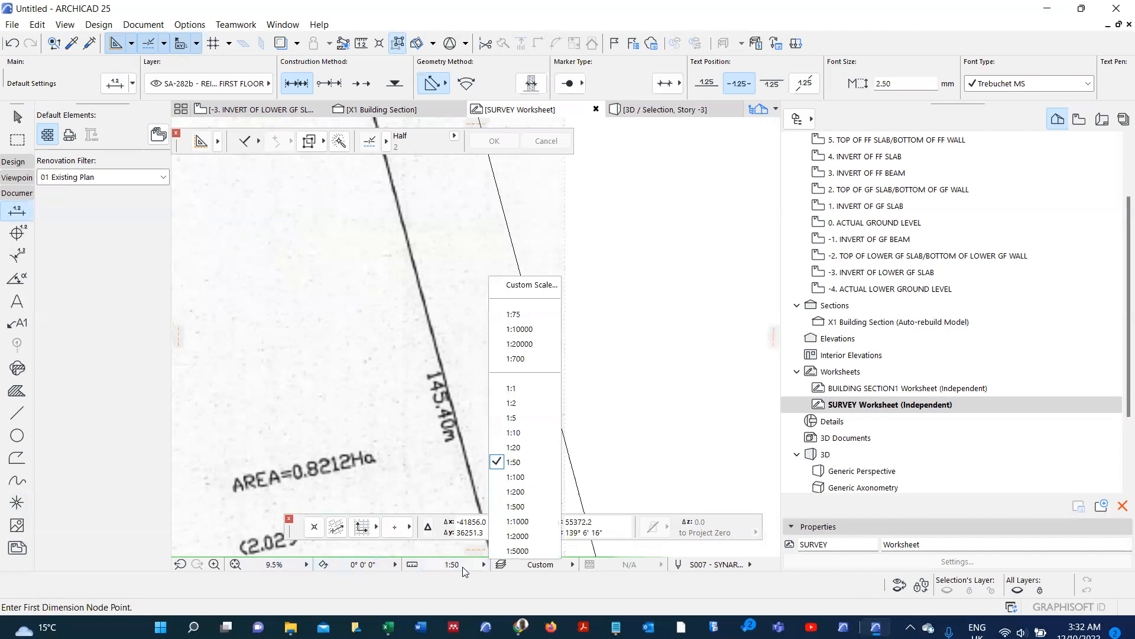
left_click(526, 538)
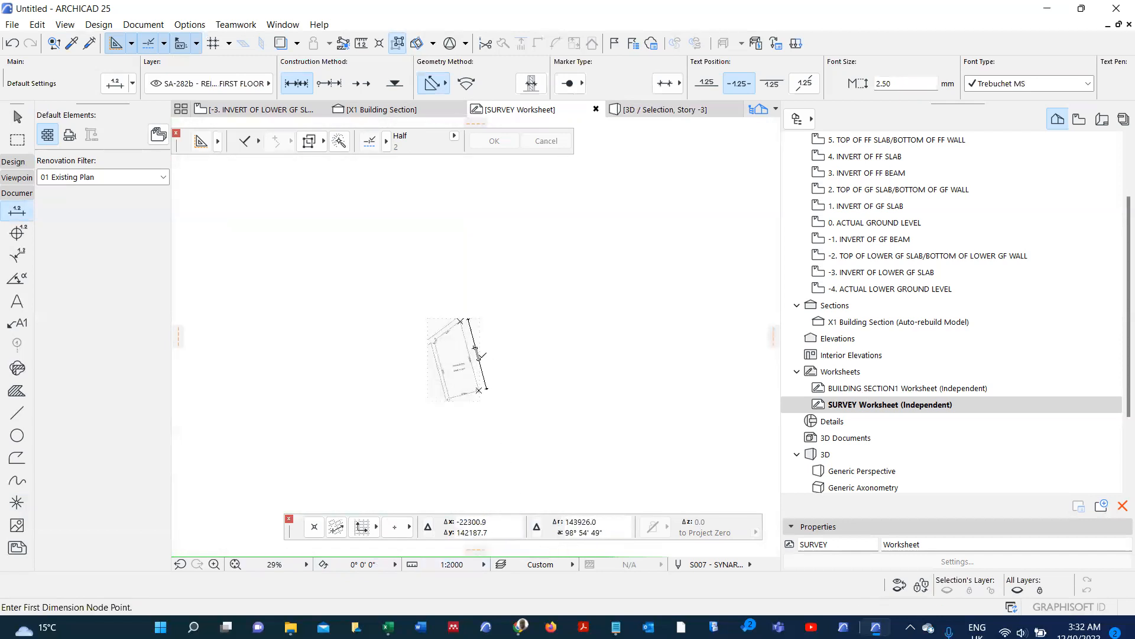
scroll(479, 373, "up", 3)
scroll(477, 317, "down", 3)
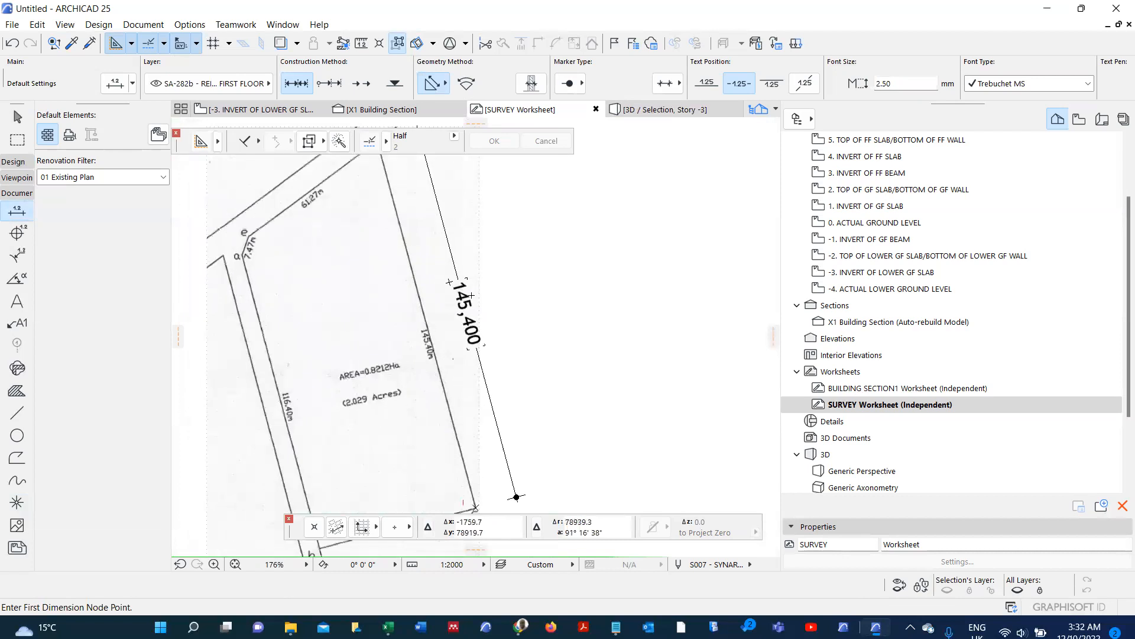
- Set the SURVEY worksheet's scale to 1:1000
left_click(467, 565)
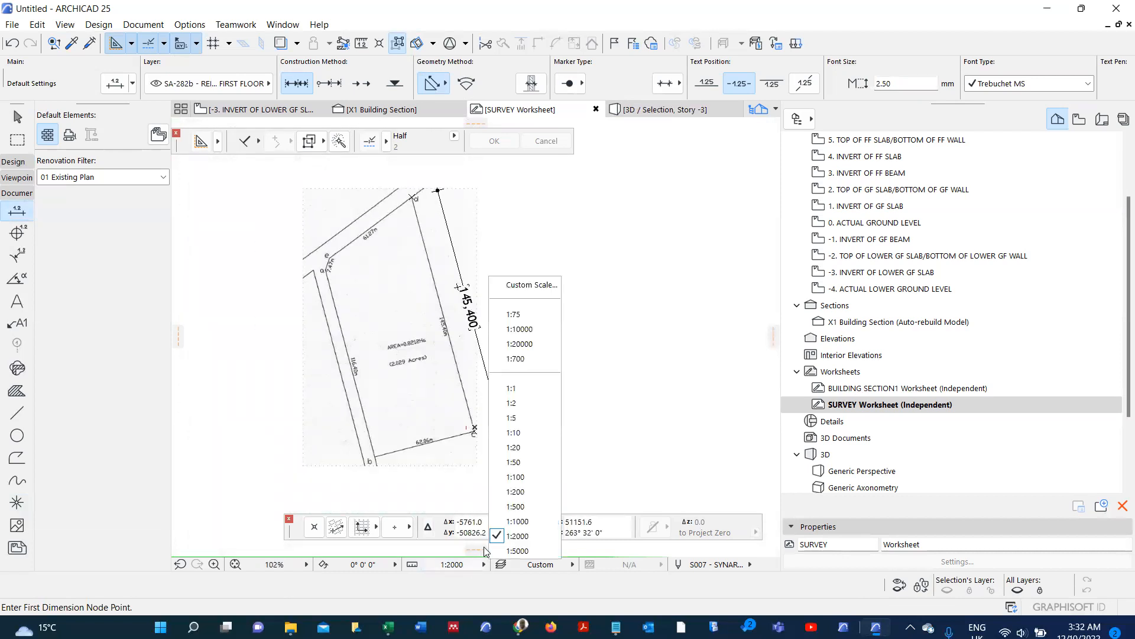
left_click(522, 519)
scroll(467, 283, "down", 3)
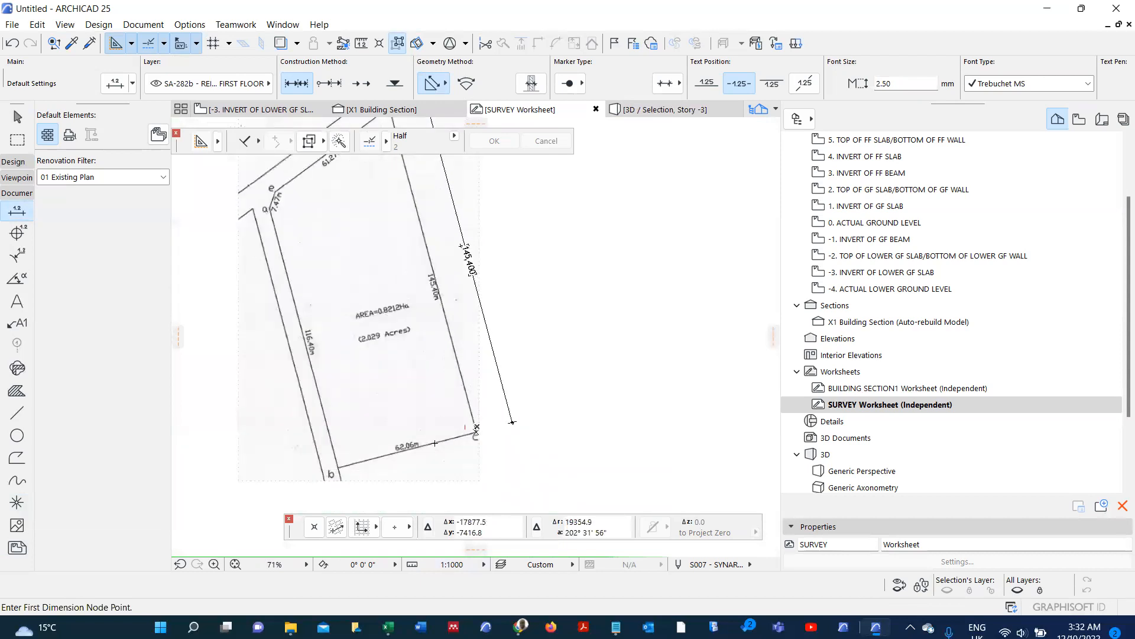
- Place hotspots exactly on the plot corners b, a and e of the survey map
scroll(527, 349, "down", 3)
left_click(16, 502)
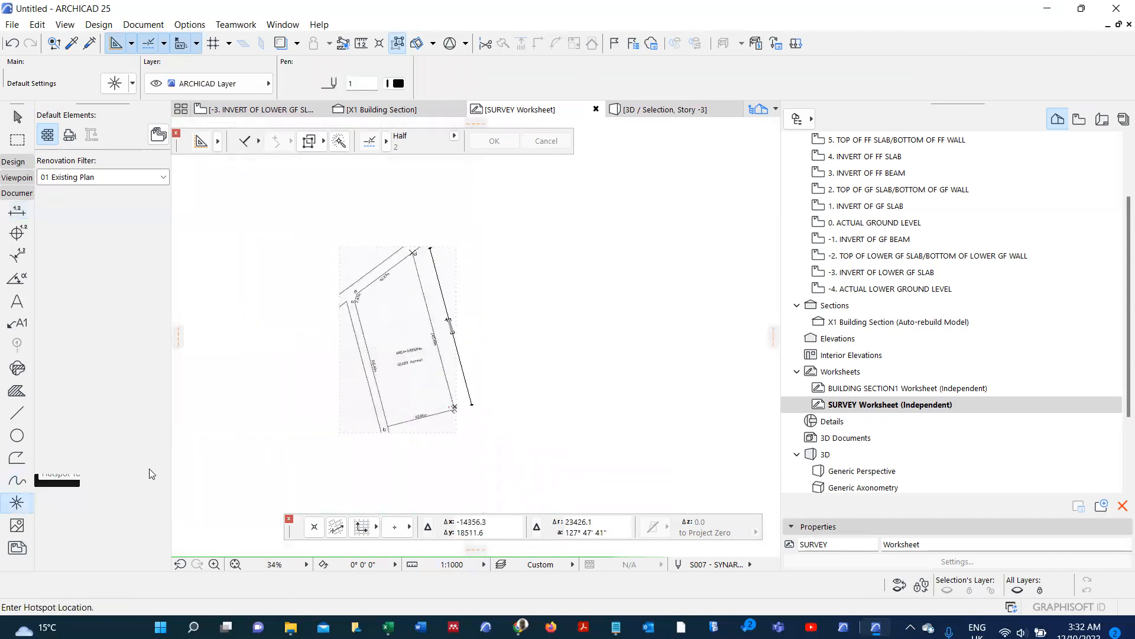
scroll(442, 387, "up", 10)
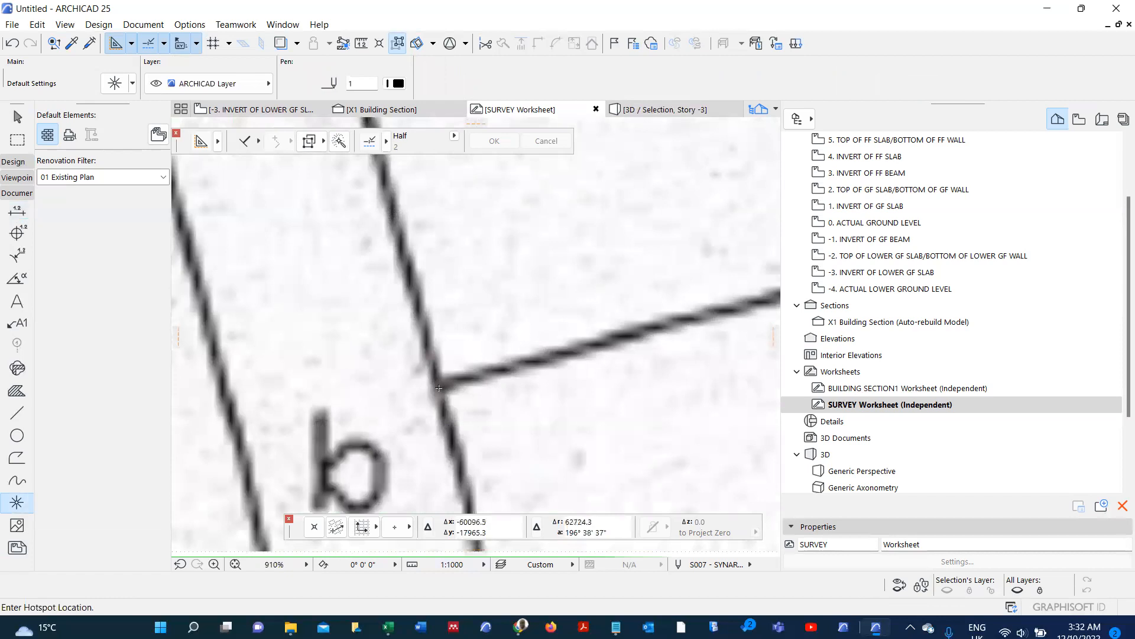
scroll(439, 388, "down", 10)
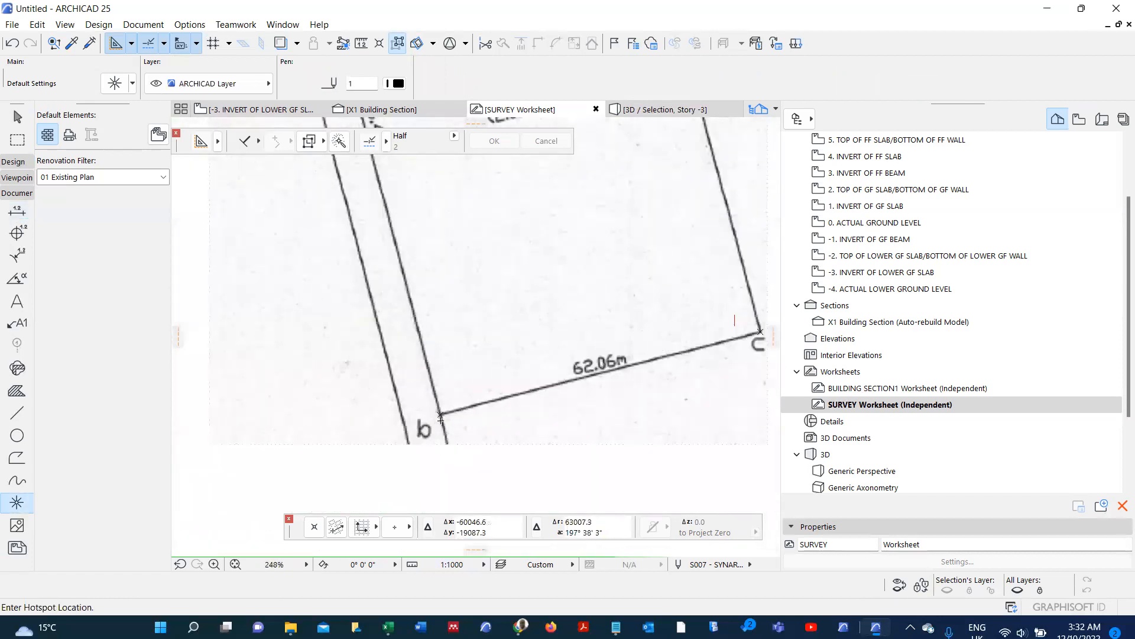
scroll(407, 304, "up", 10)
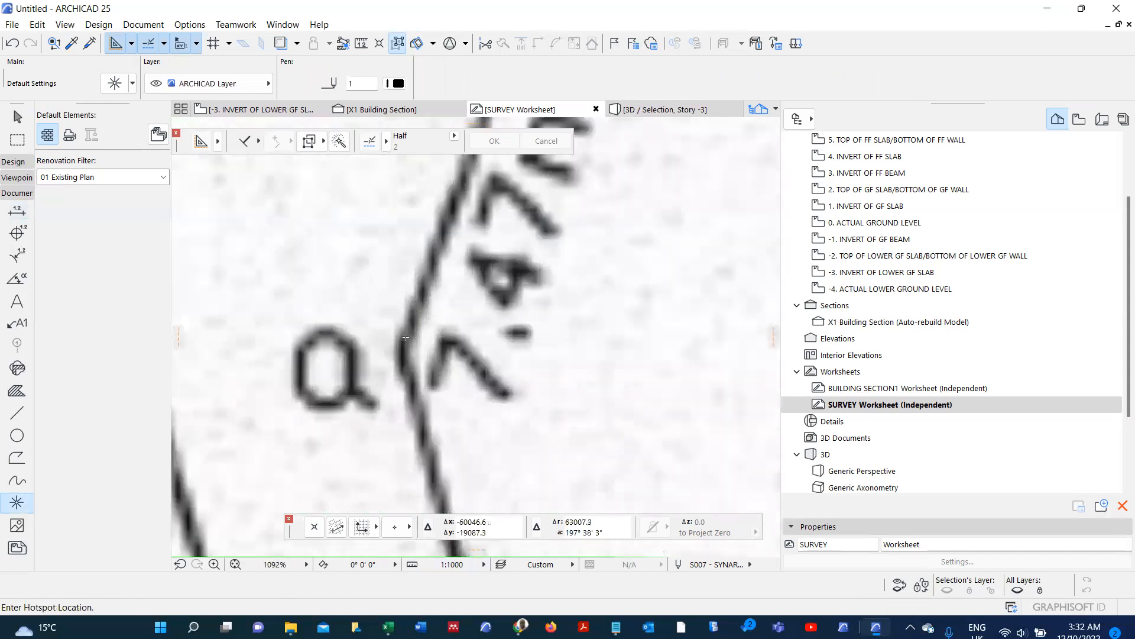
scroll(405, 346, "down", 3)
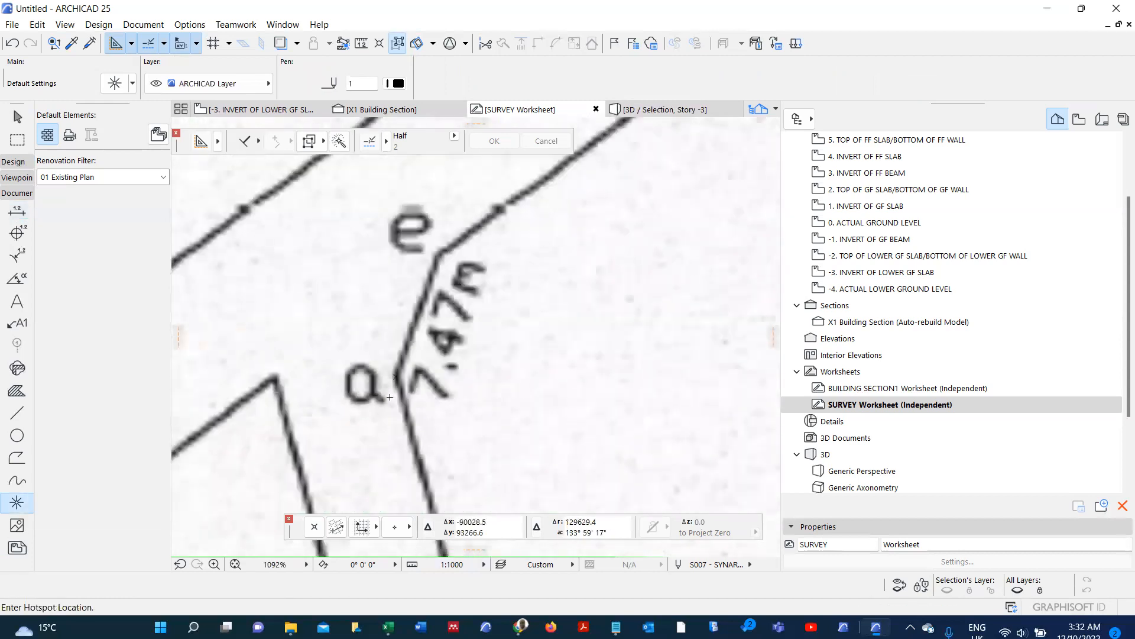
scroll(409, 330, "up", 3)
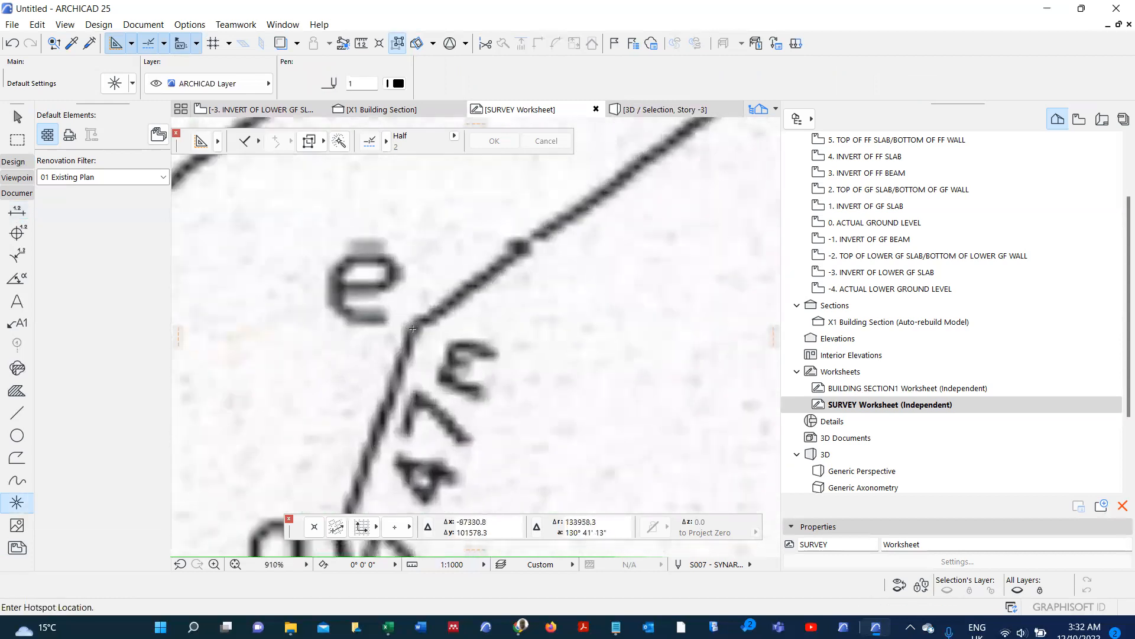
- Dimension the plot boundary between the hotspots at corners b and c, placing the dimension line parallel just outside the boundary
scroll(388, 358, "down", 10)
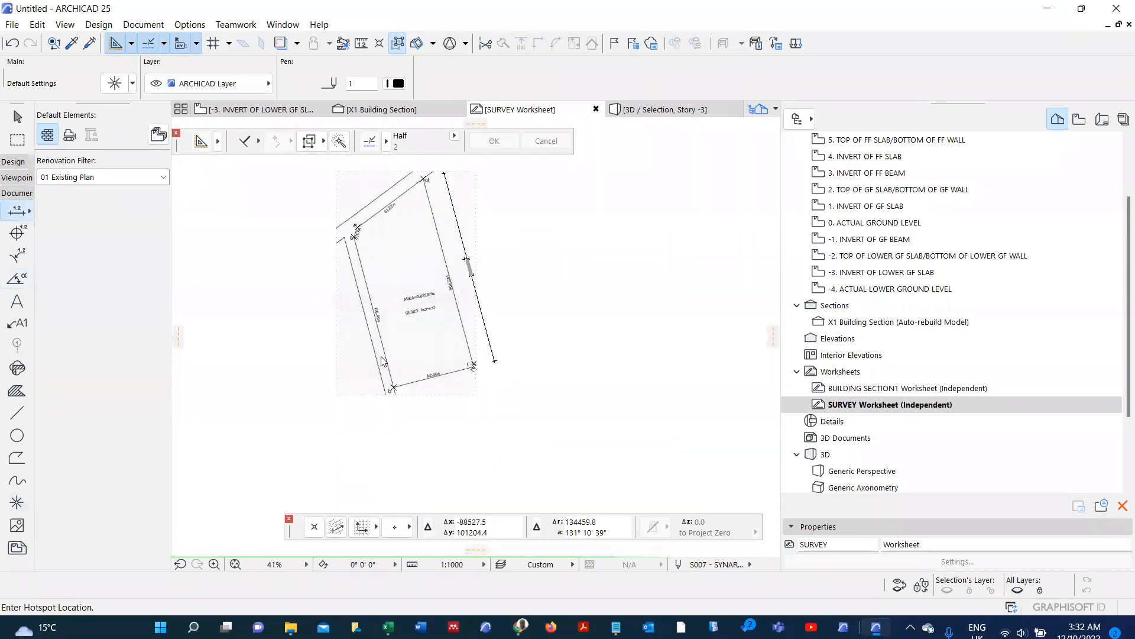
left_click(17, 210)
scroll(455, 381, "up", 3)
scroll(341, 403, "up", 2)
left_click(236, 404)
double_click(486, 360)
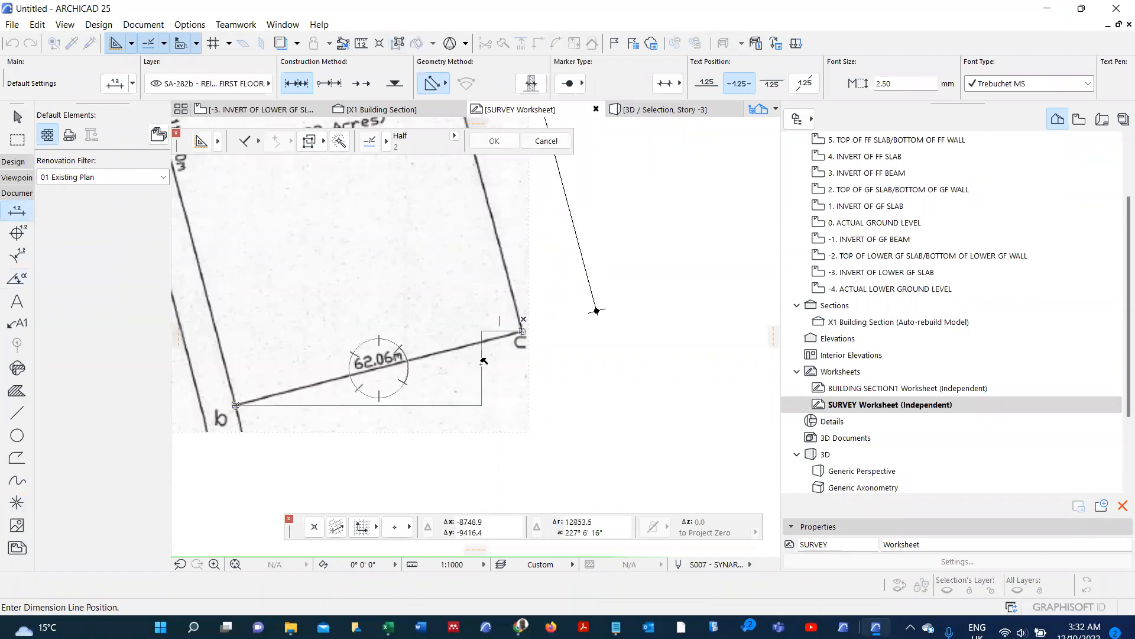
left_click(387, 402)
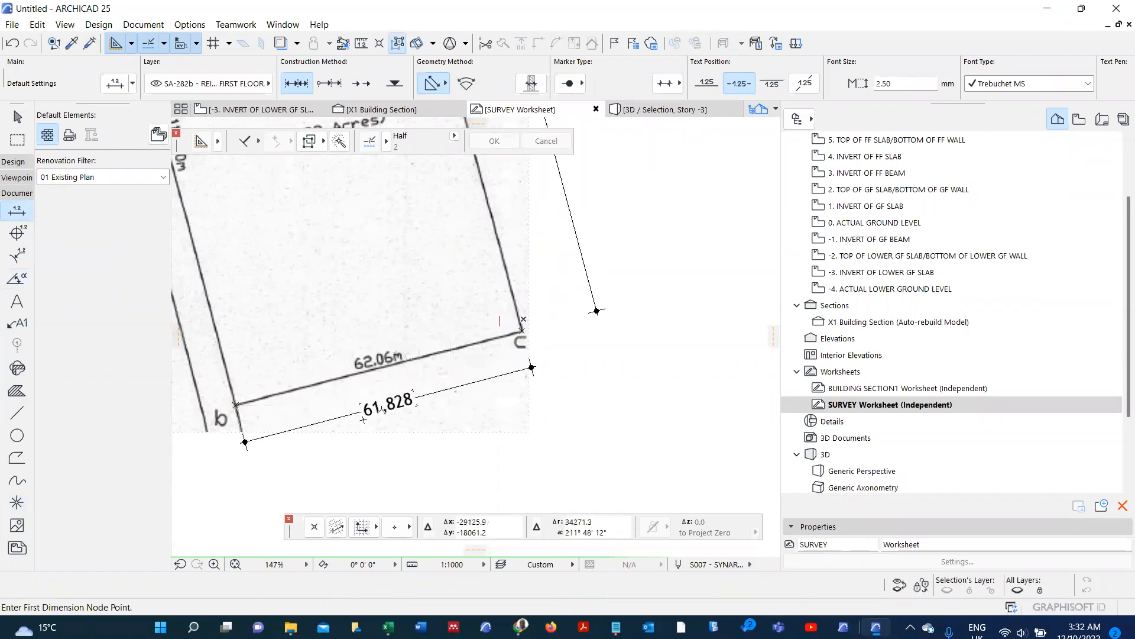
- Set the project's linear dimension unit to meter with 2 decimals in the dimension preferences
scroll(382, 402, "up", 3)
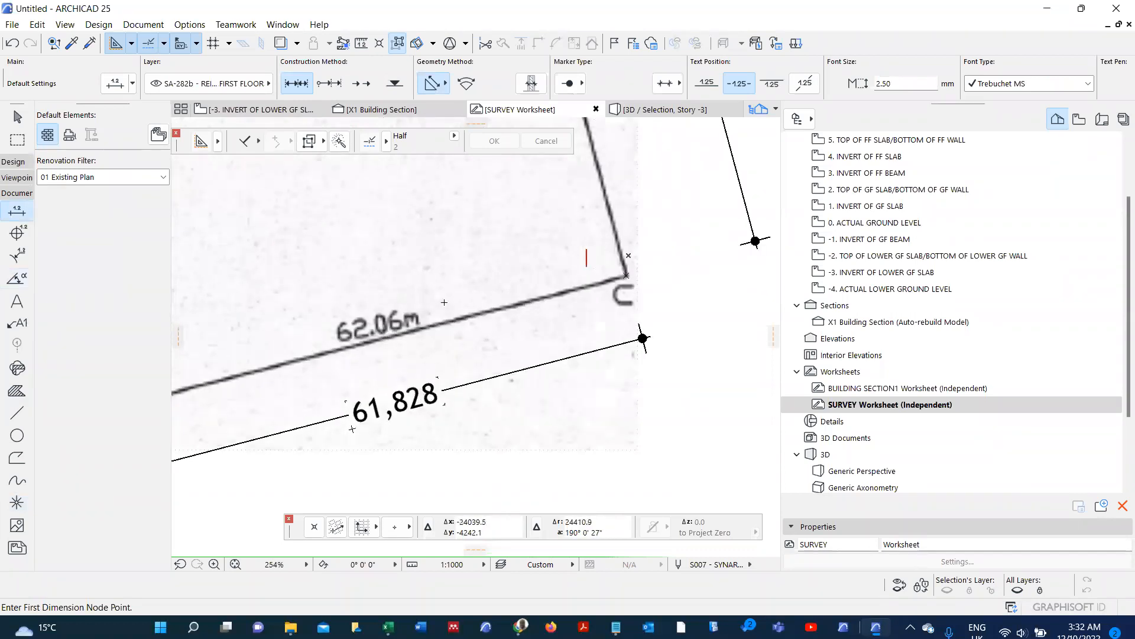
scroll(429, 289, "down", 3)
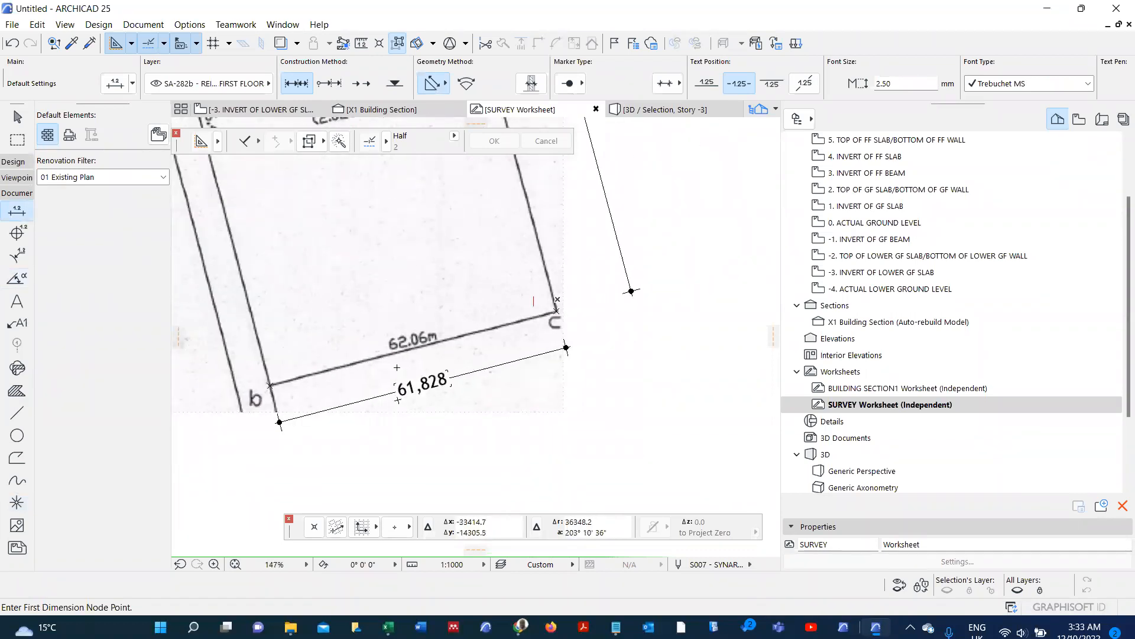
scroll(397, 370, "up", 3)
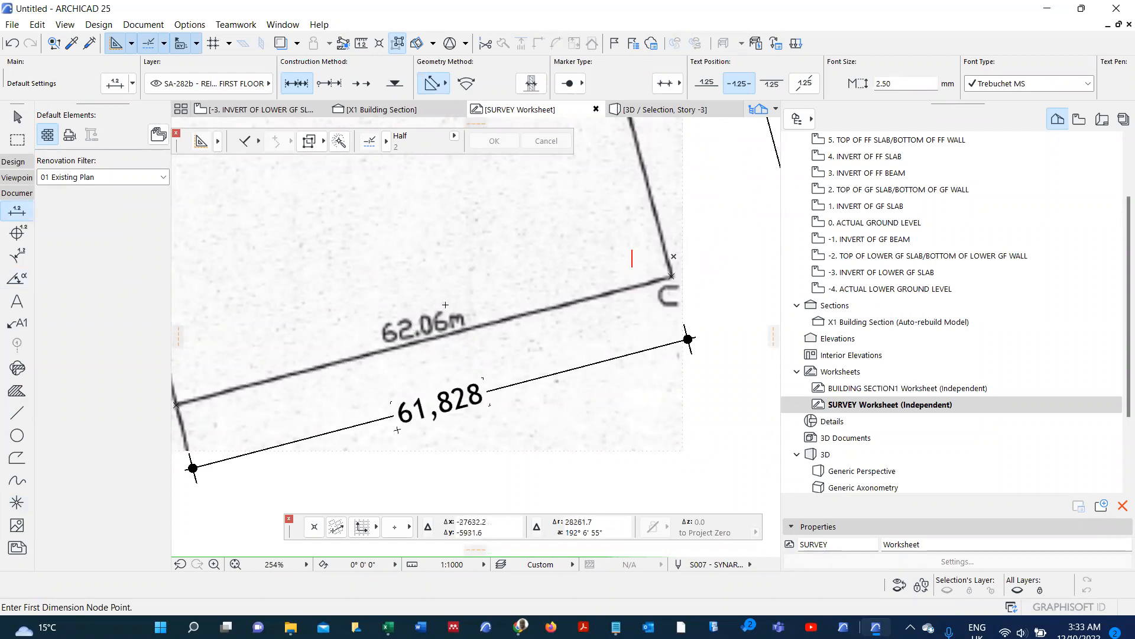
left_click(201, 28)
mouse_move(299, 194)
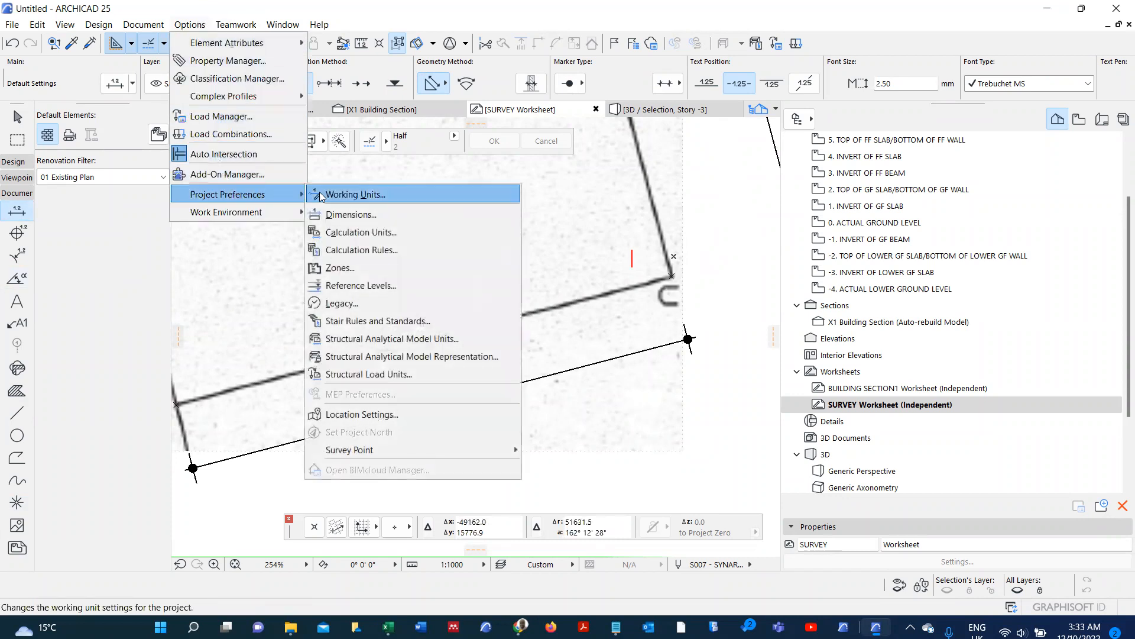
left_click(368, 213)
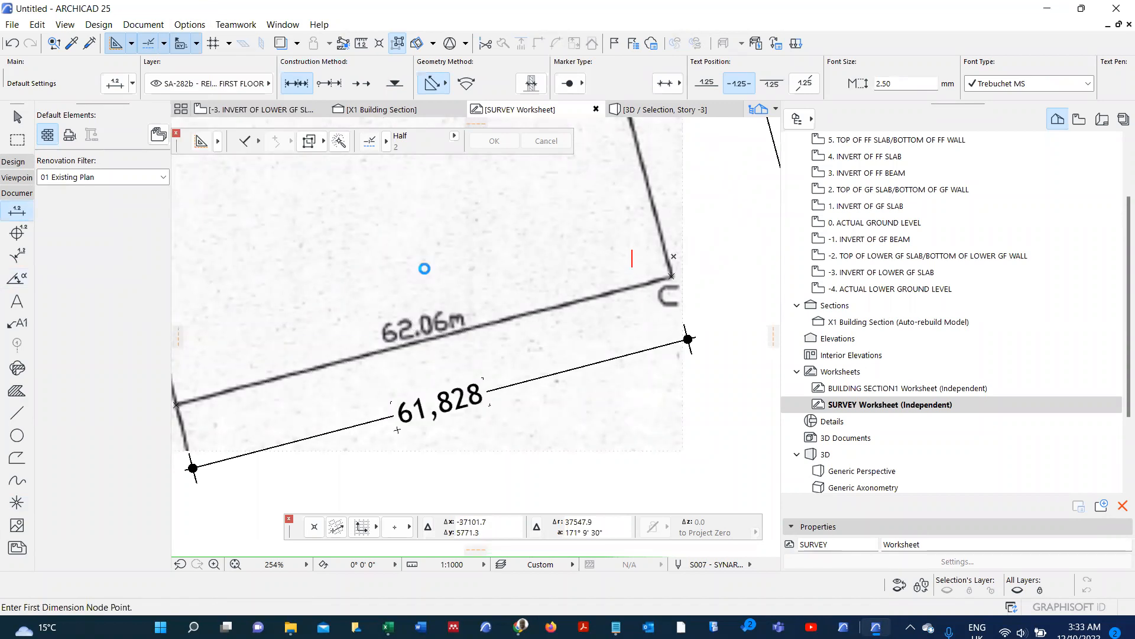
left_click(529, 287)
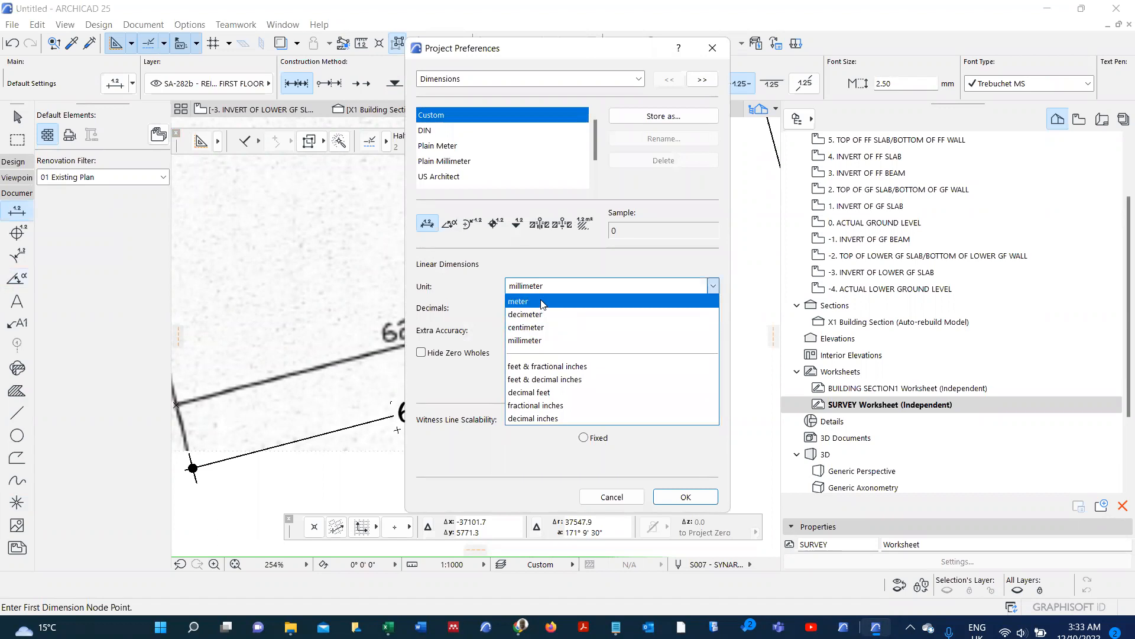
left_click(543, 303)
left_click(546, 318)
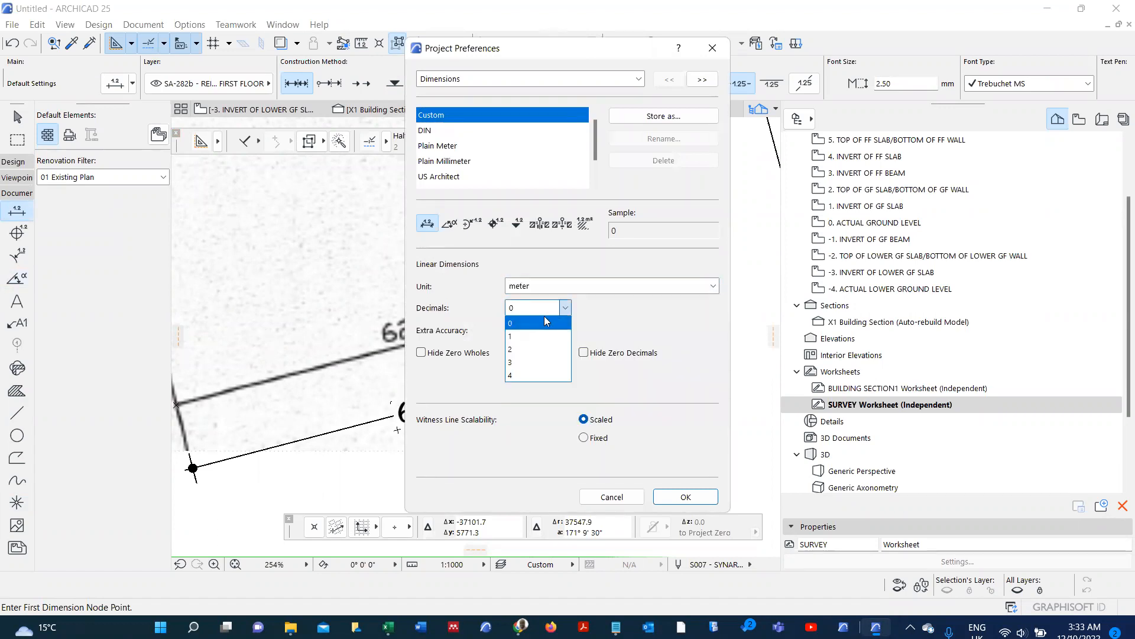
left_click(544, 348)
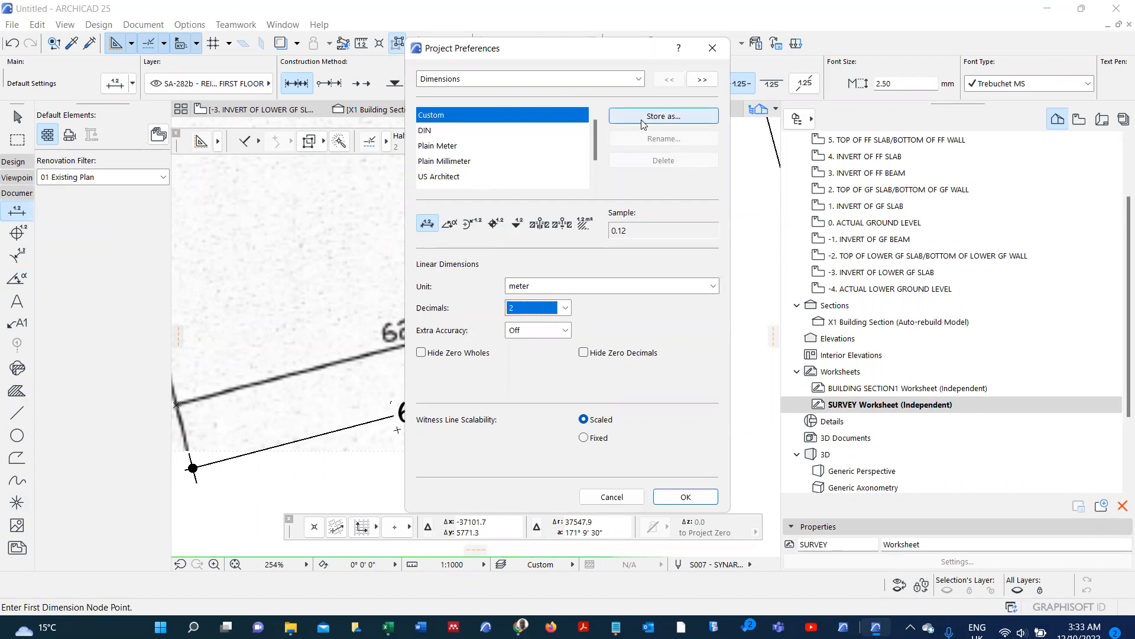
- Store the dimension settings as a new standard named with the owner's surname followed by METRES, and apply it to the project
left_click(680, 117)
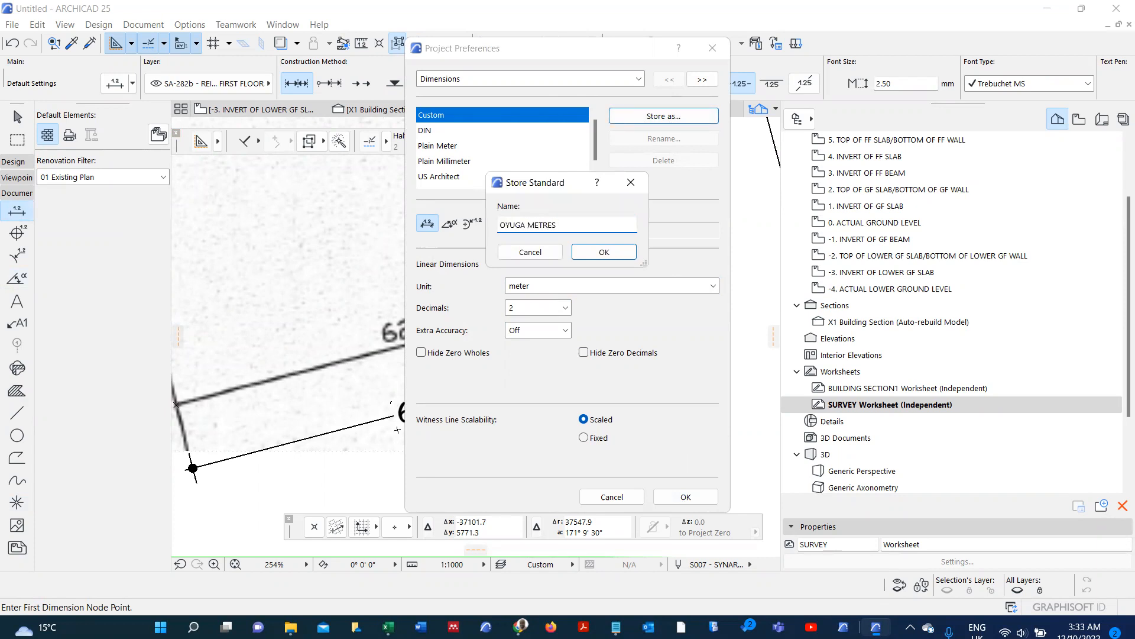
left_click(604, 251)
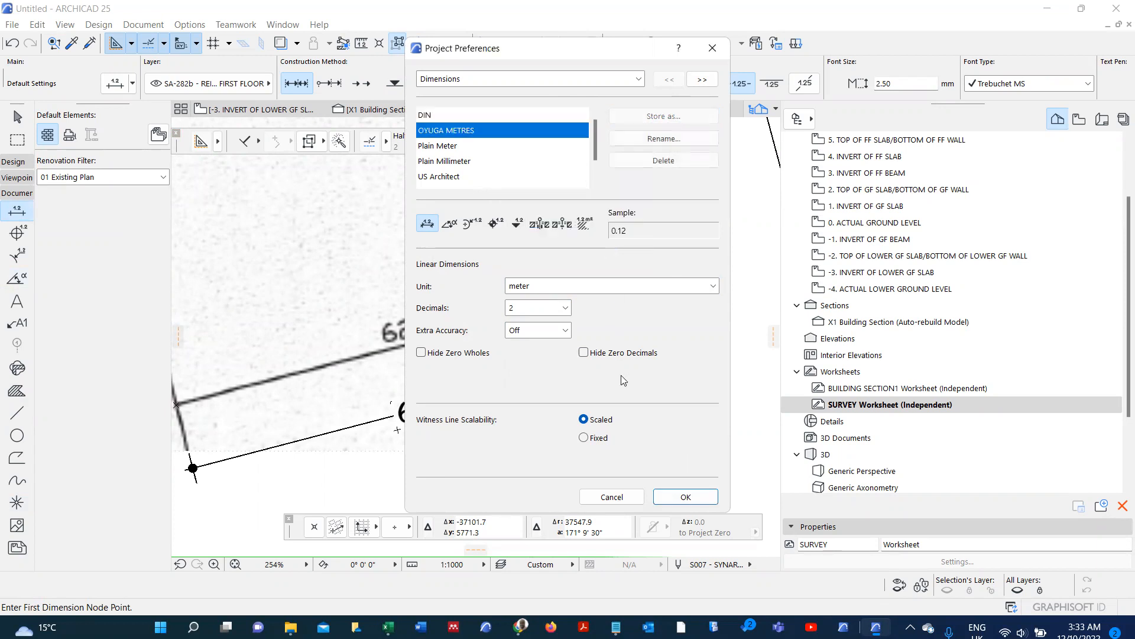
left_click(684, 497)
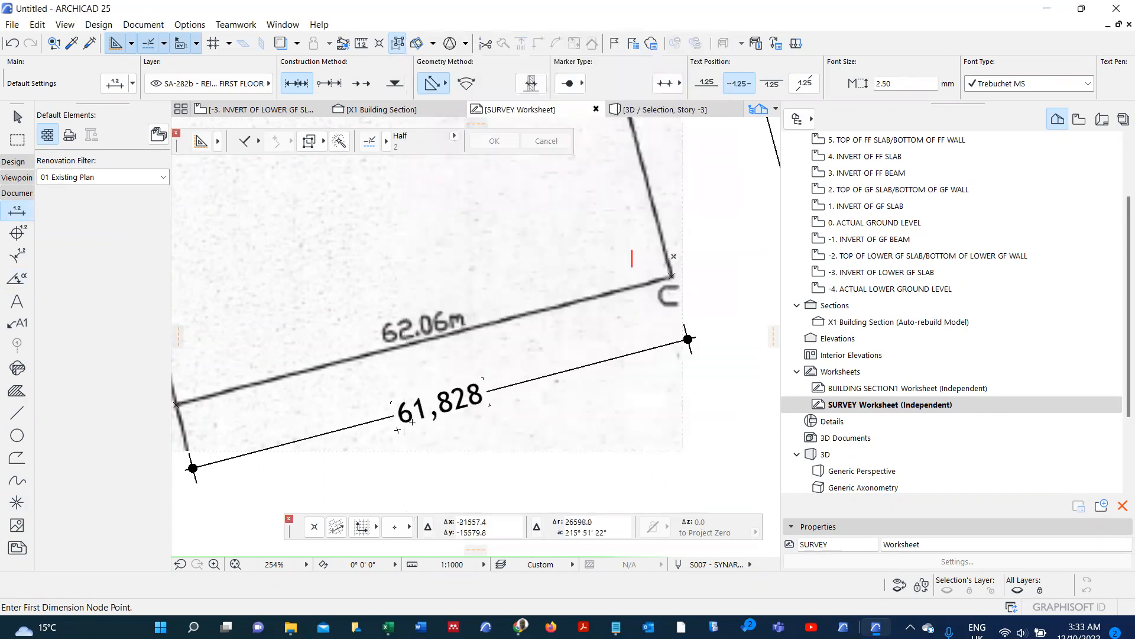
scroll(398, 430, "up", 2)
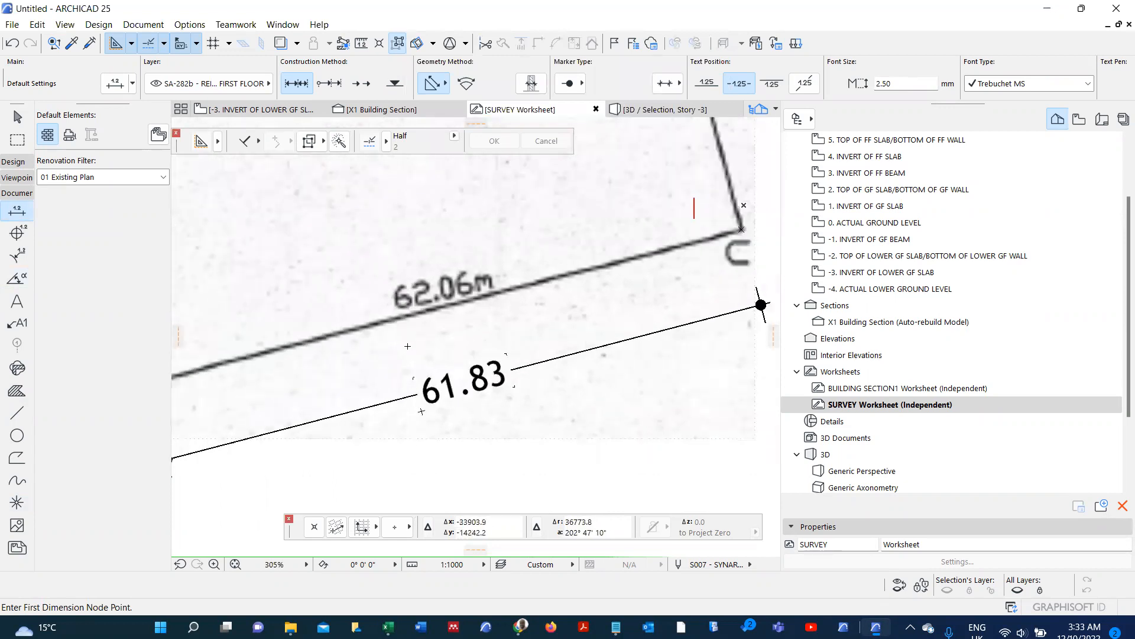
scroll(431, 358, "down", 2)
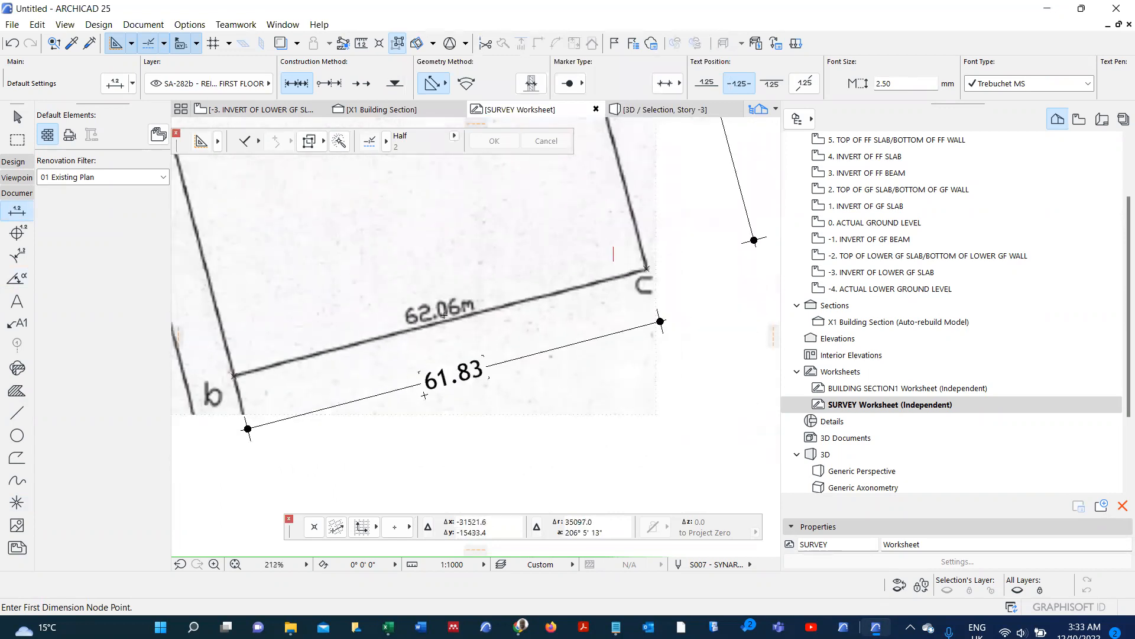
- Create a folder named SITE PLAN under the project in the View Map
left_click(1080, 120)
right_click(852, 145)
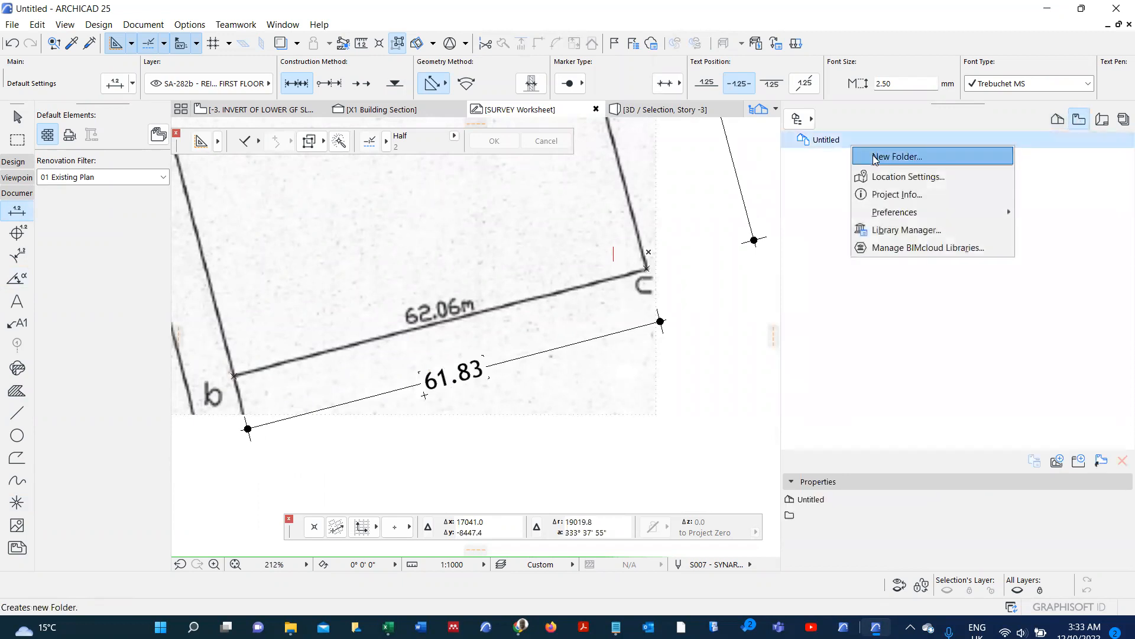
left_click(897, 156)
type("SU")
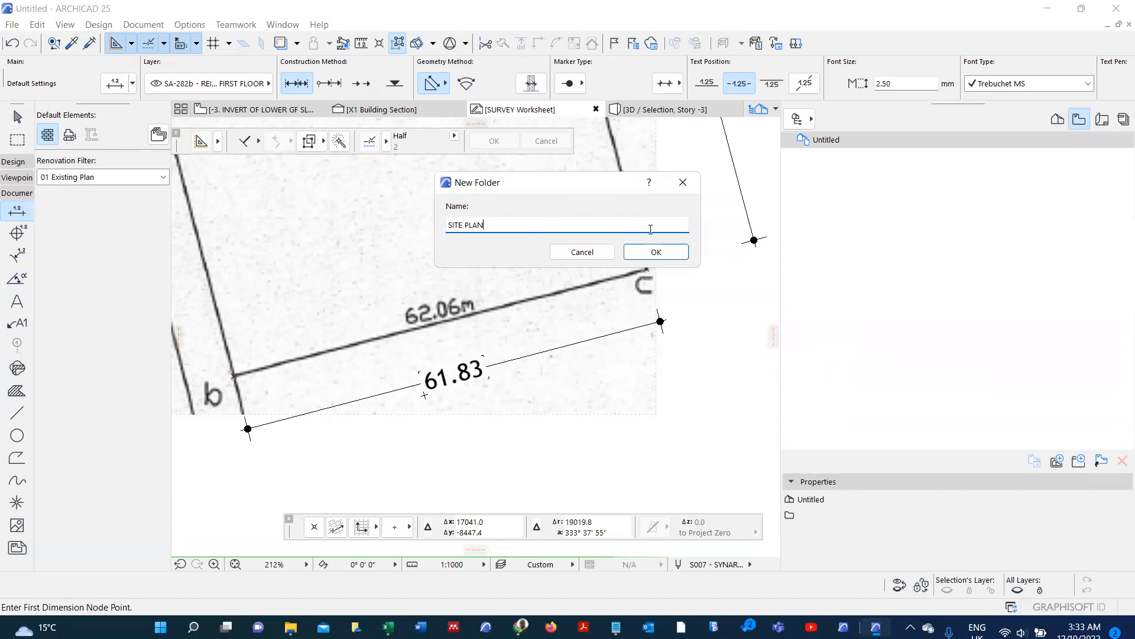
left_click(655, 251)
- Save the current SURVEY worksheet view into the SITE PLAN folder with its existing view settings at scale 1:1000
right_click(836, 162)
left_click(860, 172)
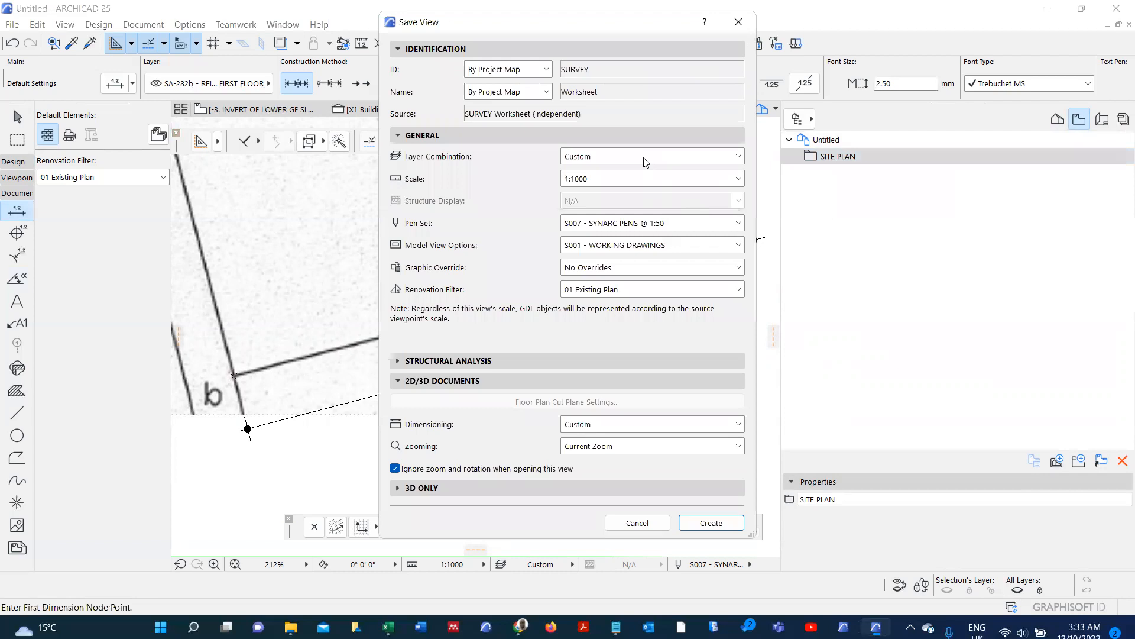
left_click(711, 523)
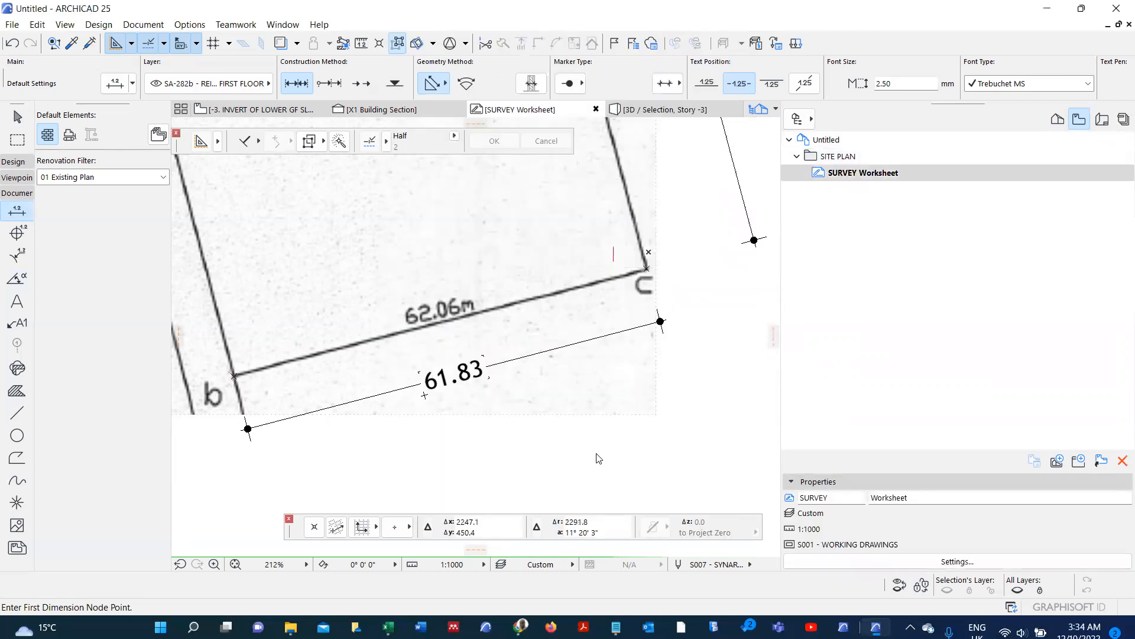
- Examine the survey map's plot boundaries, comparing the placed dimensions with the lengths printed along sides b-c and c-d
scroll(521, 432, "down", 4)
scroll(516, 438, "down", 1)
scroll(491, 422, "up", 4)
scroll(481, 426, "down", 3)
scroll(481, 426, "up", 6)
scroll(397, 414, "down", 9)
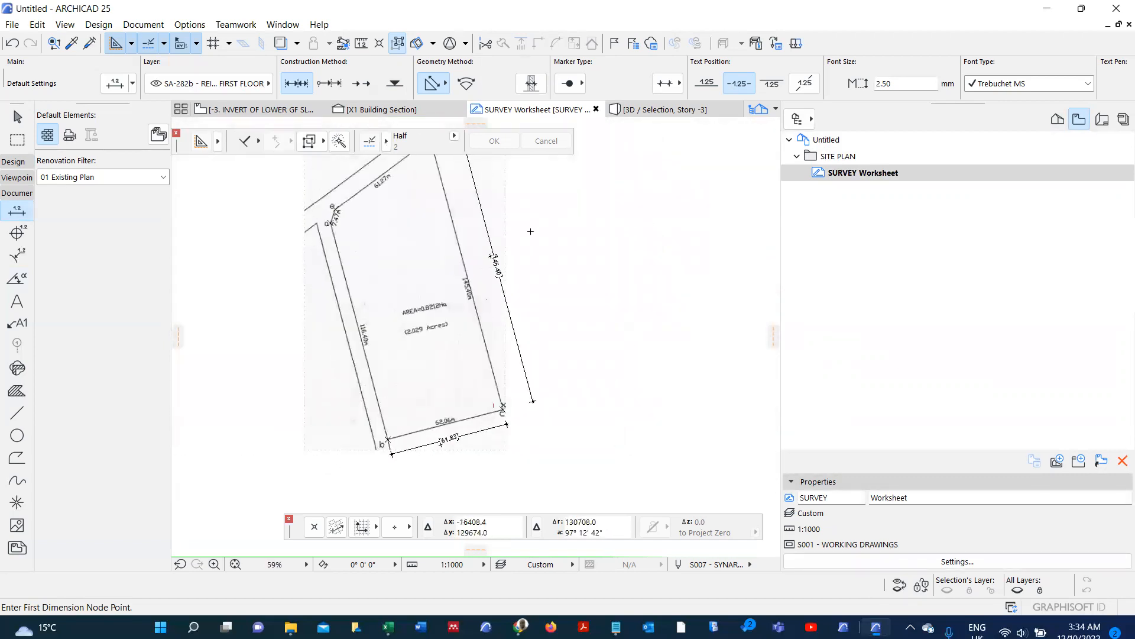
scroll(474, 402, "up", 2)
scroll(444, 417, "down", 1)
scroll(418, 432, "up", 1)
scroll(419, 432, "up", 1)
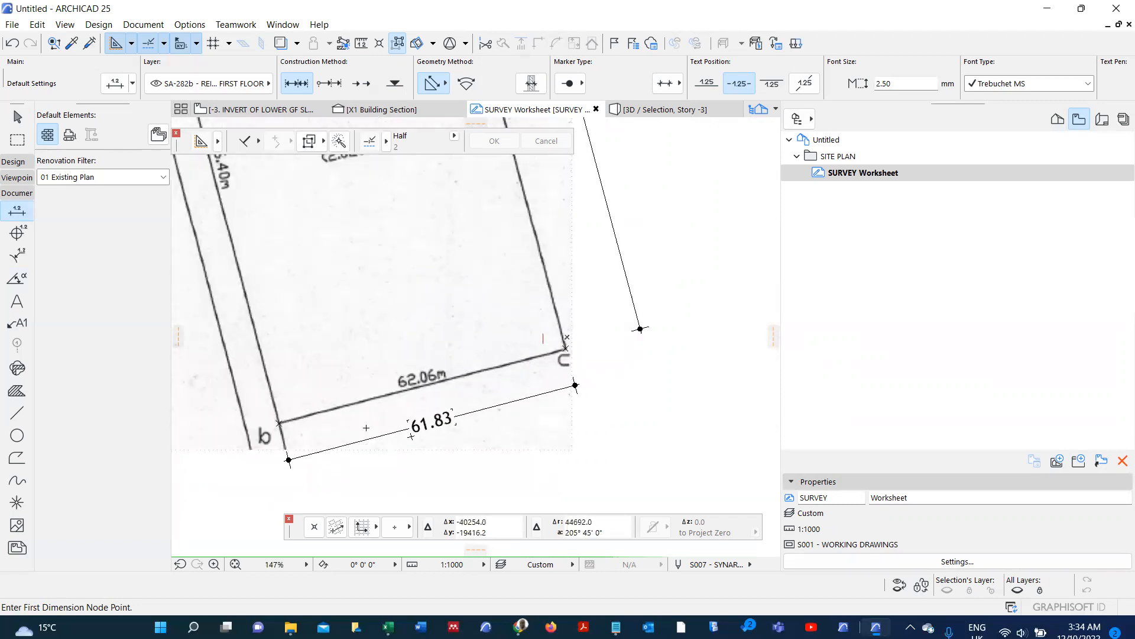
scroll(337, 362, "down", 1)
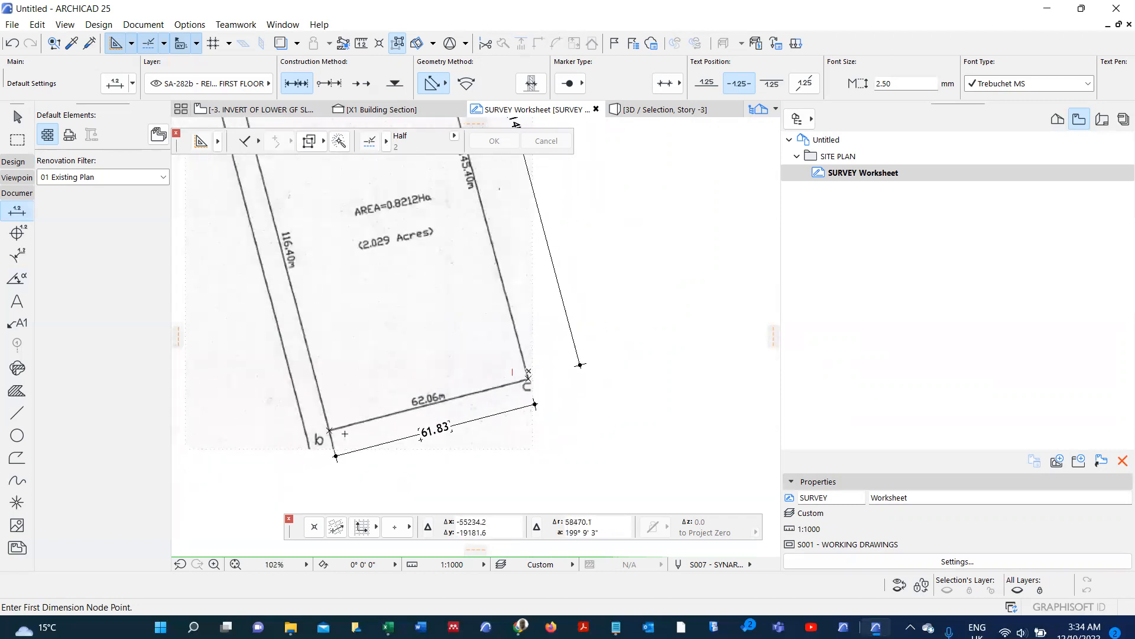
scroll(334, 432, "up", 3)
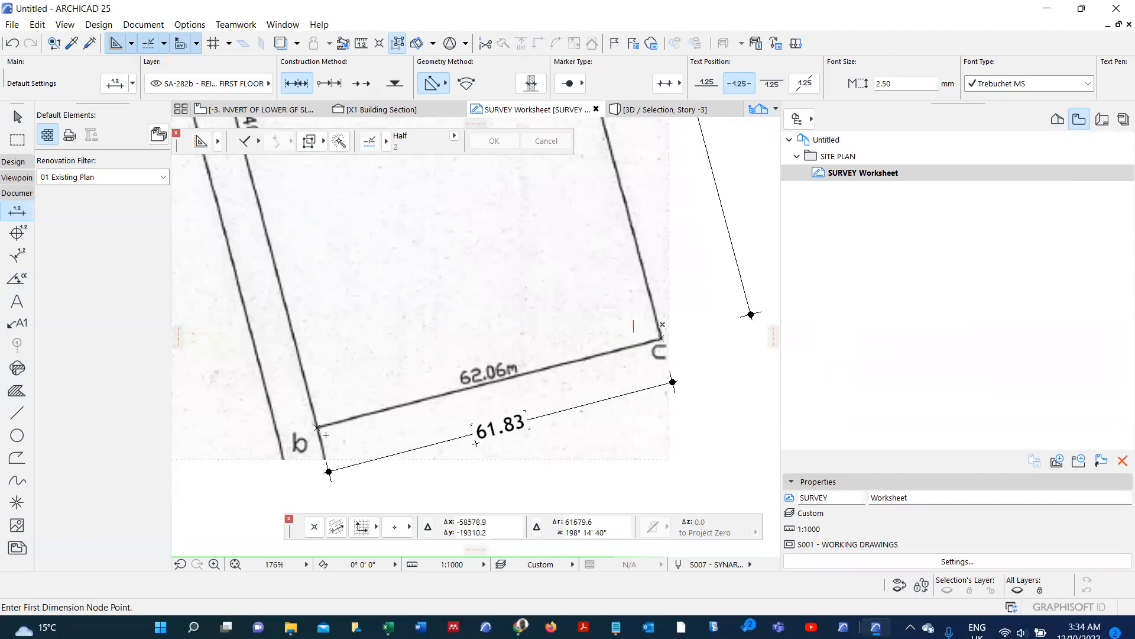
scroll(326, 435, "down", 2)
scroll(324, 434, "down", 4)
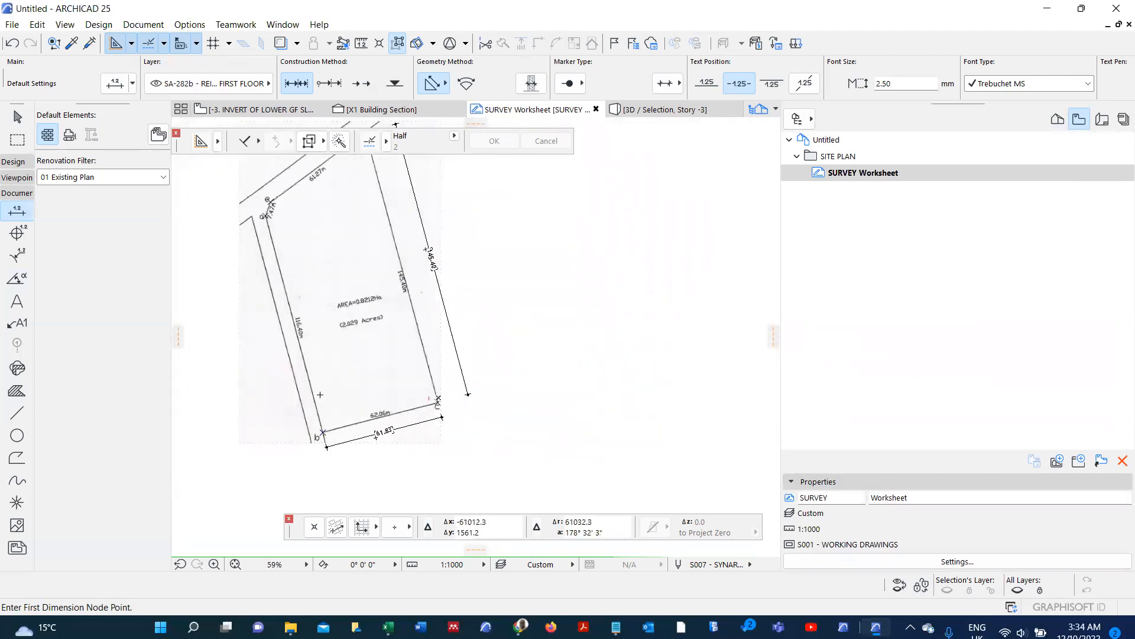
scroll(349, 403, "down", 2)
scroll(315, 328, "up", 5)
scroll(399, 293, "down", 3)
scroll(411, 464, "up", 3)
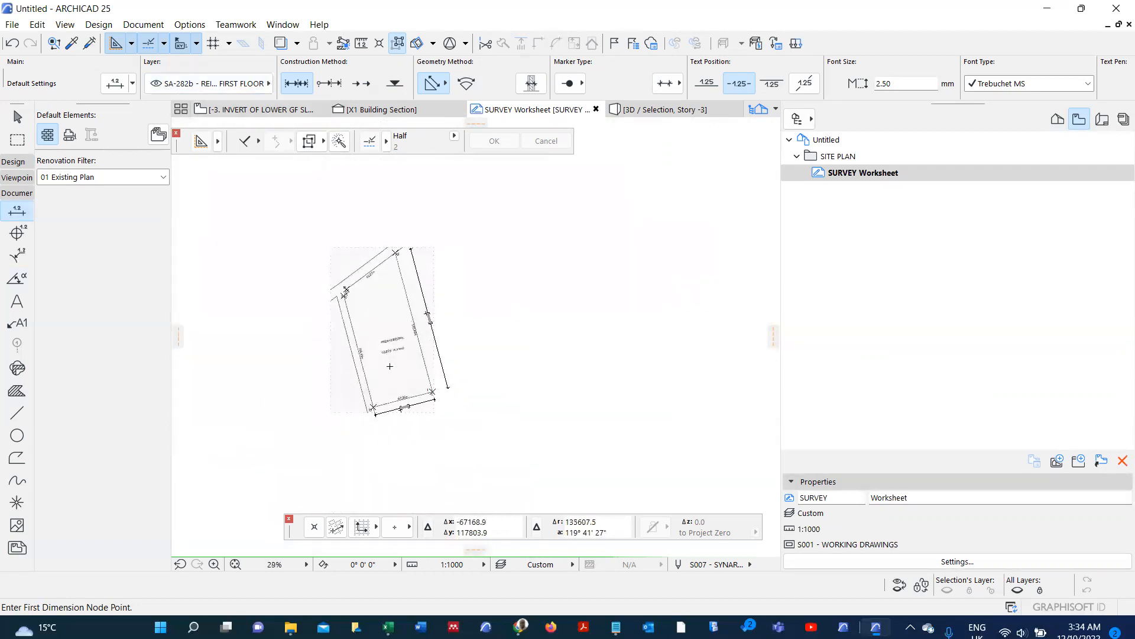
scroll(391, 384, "down", 2)
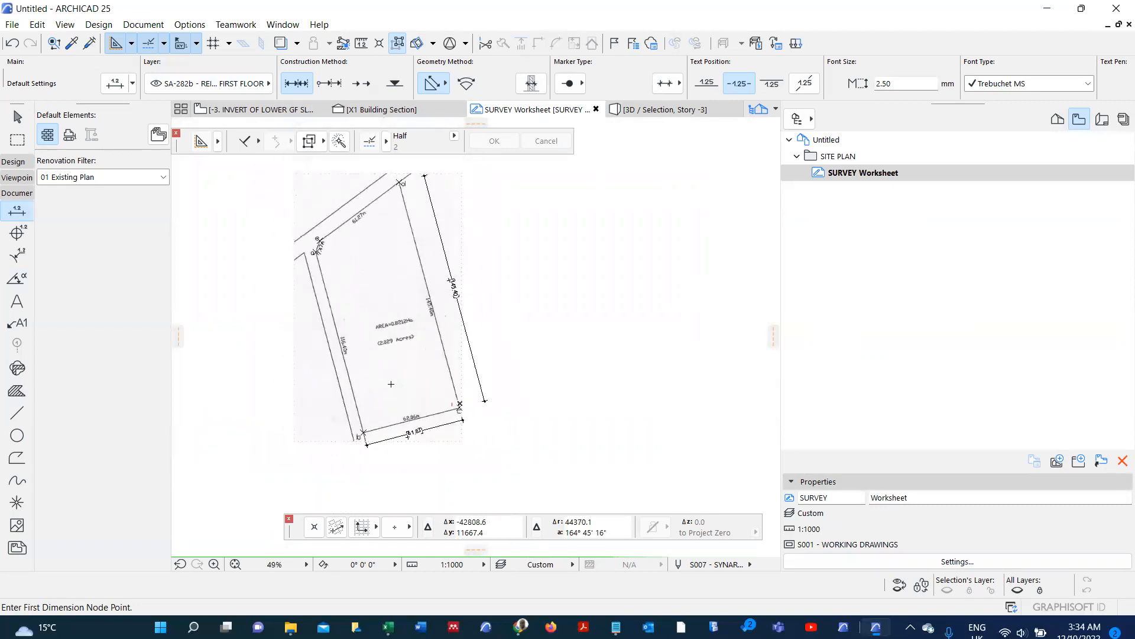
scroll(341, 358, "up", 4)
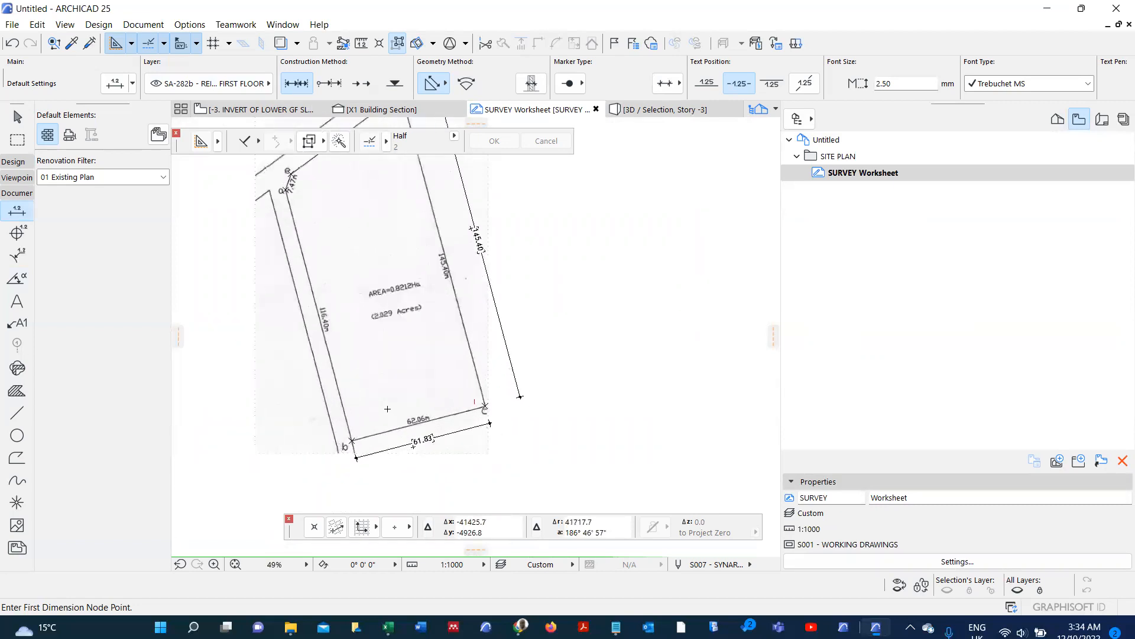
scroll(341, 358, "down", 4)
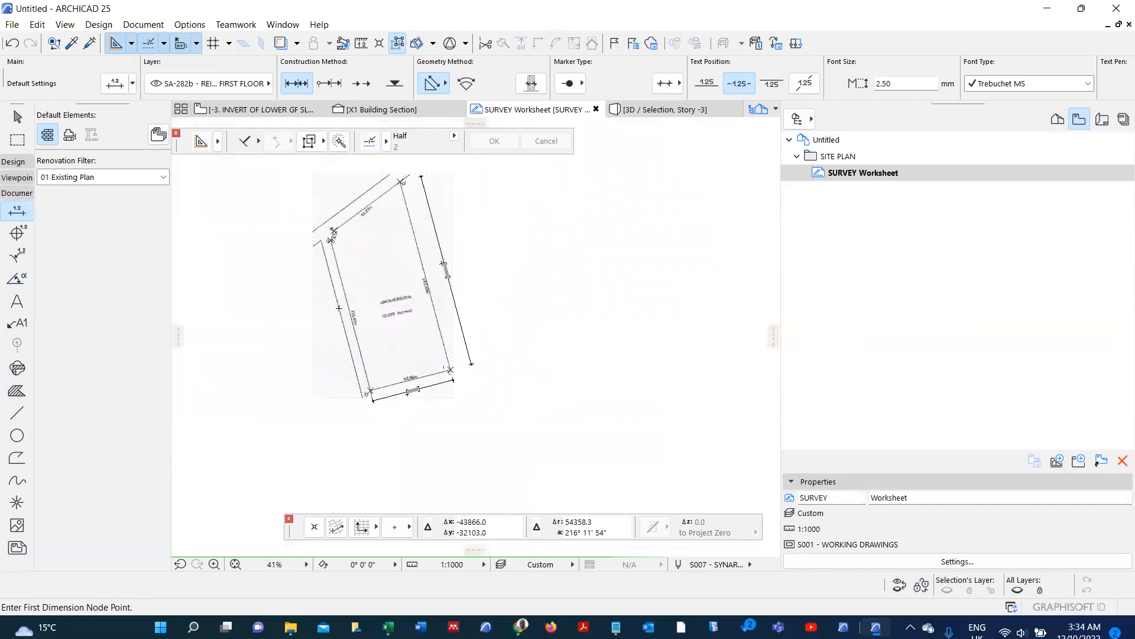
- Place a North Symbol 25 object with its default settings inside the survey plot, above the printed area text
scroll(395, 296, "up", 2)
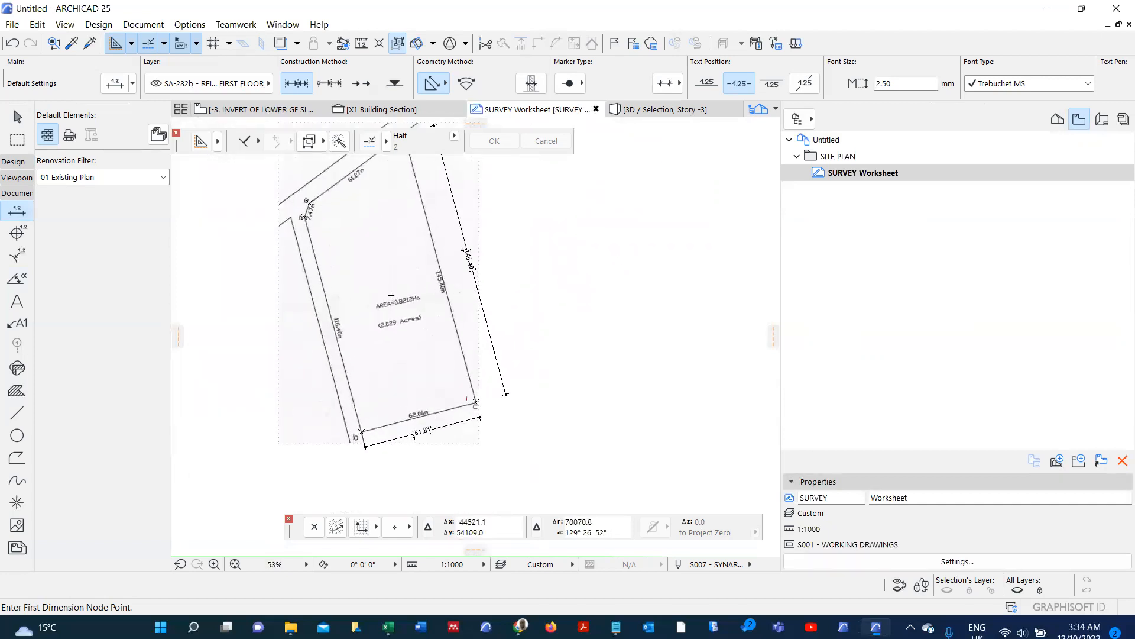
left_click(12, 163)
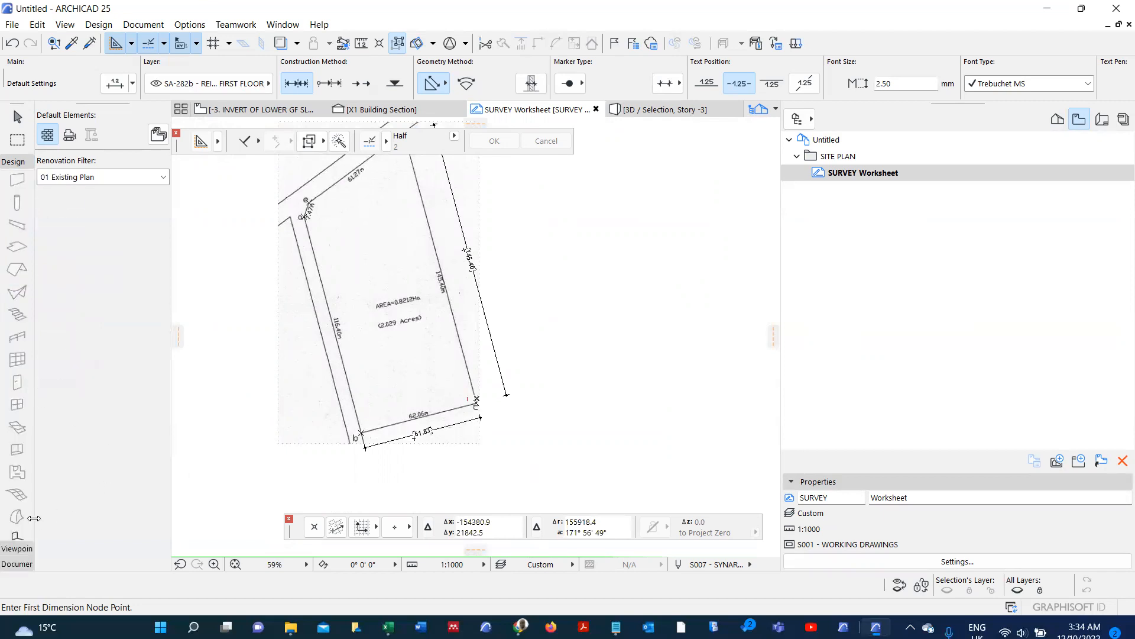
left_click(17, 535)
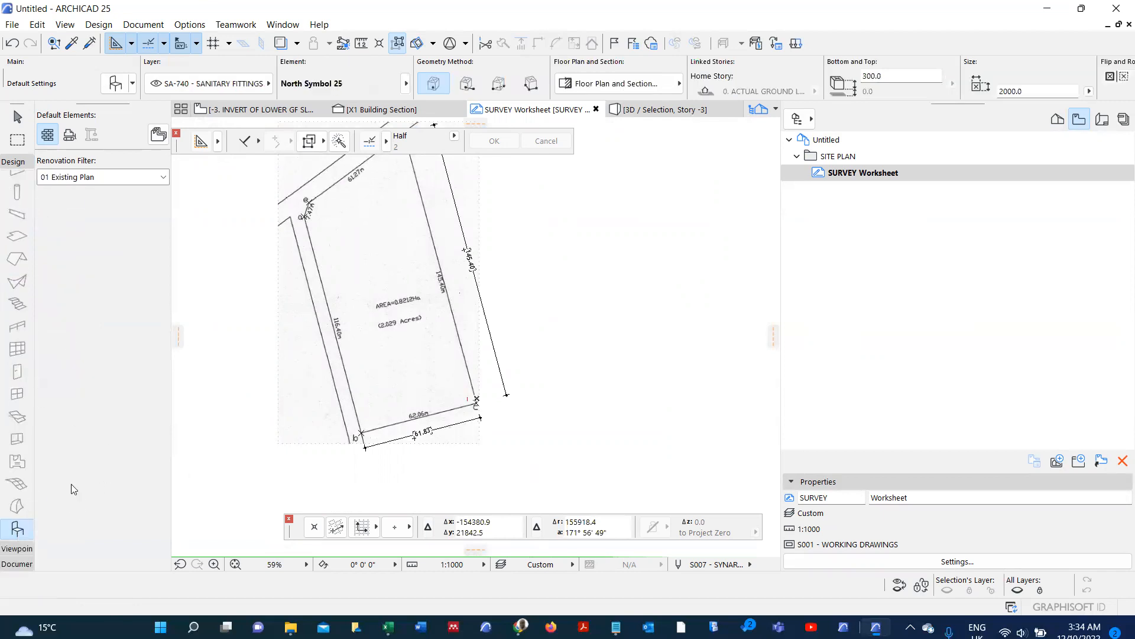
key("ctrl+t")
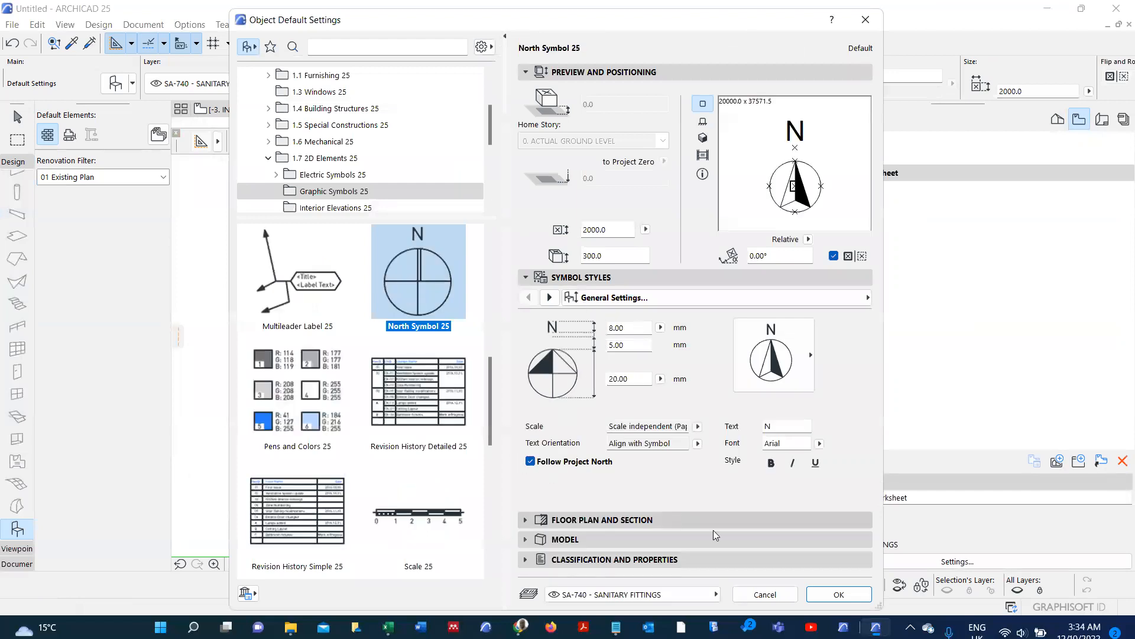
left_click(840, 595)
scroll(379, 293, "up", 3)
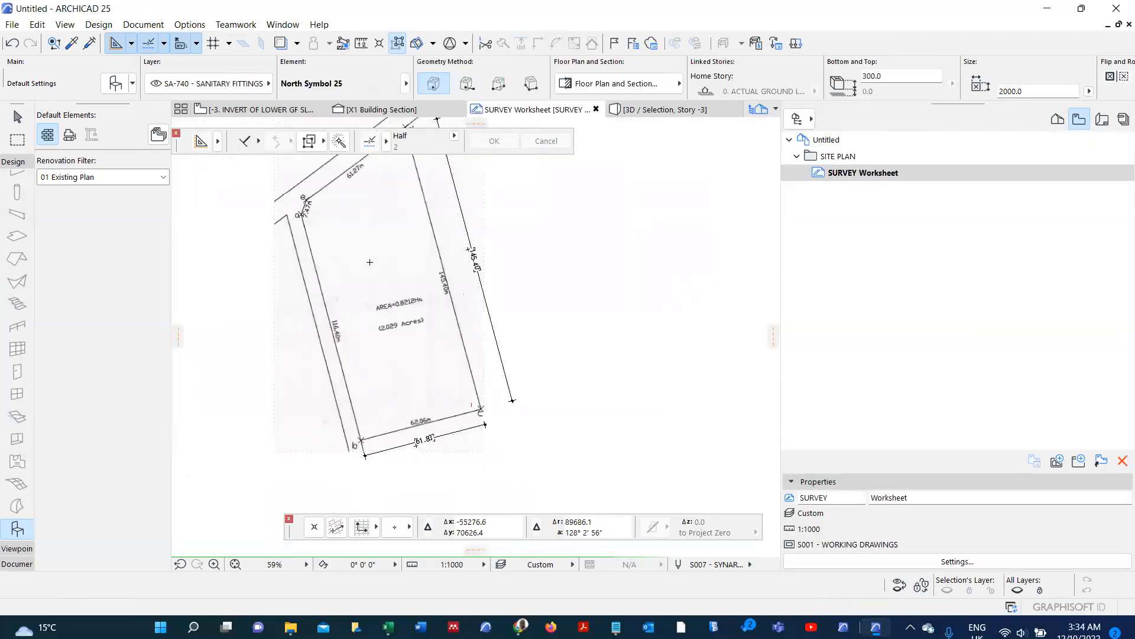
left_click(380, 293)
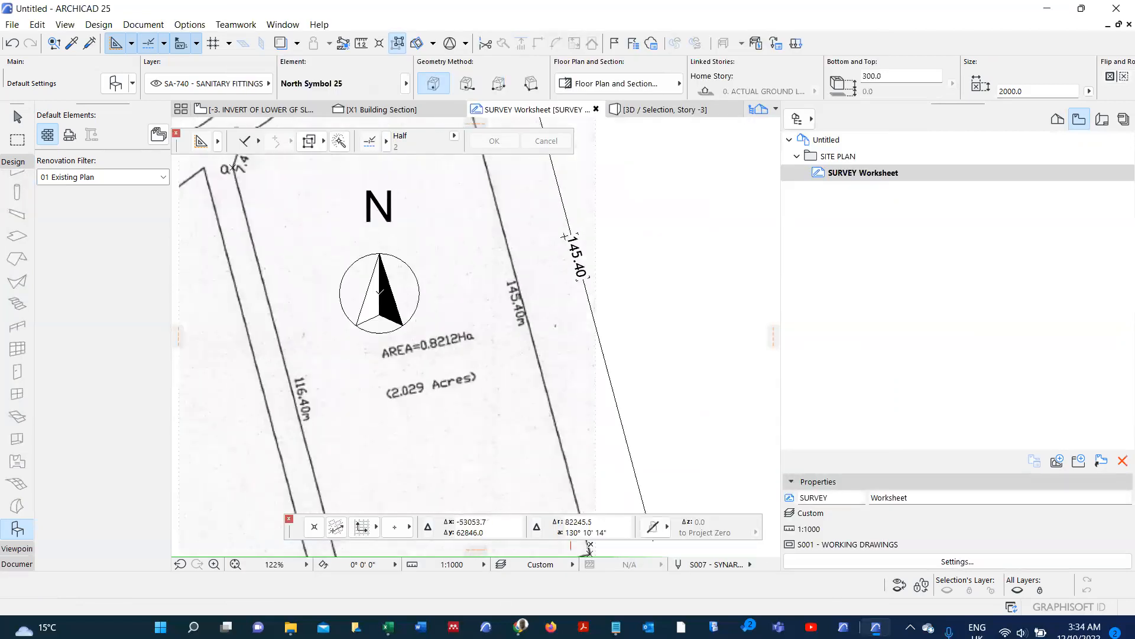
scroll(379, 292, "down", 4)
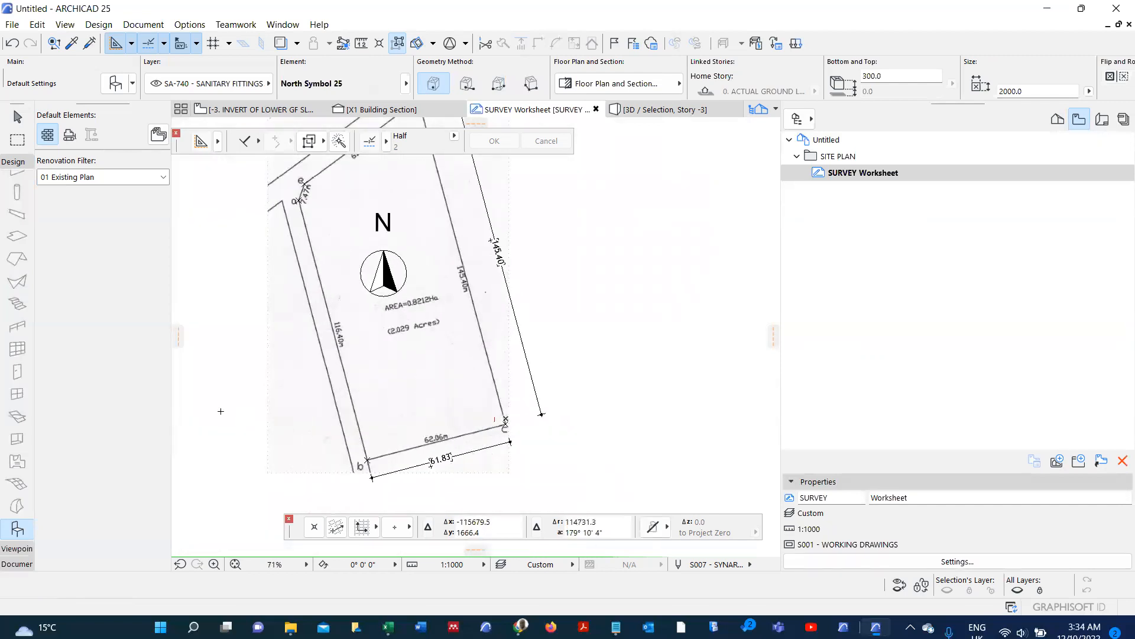
scroll(387, 394, "down", 4)
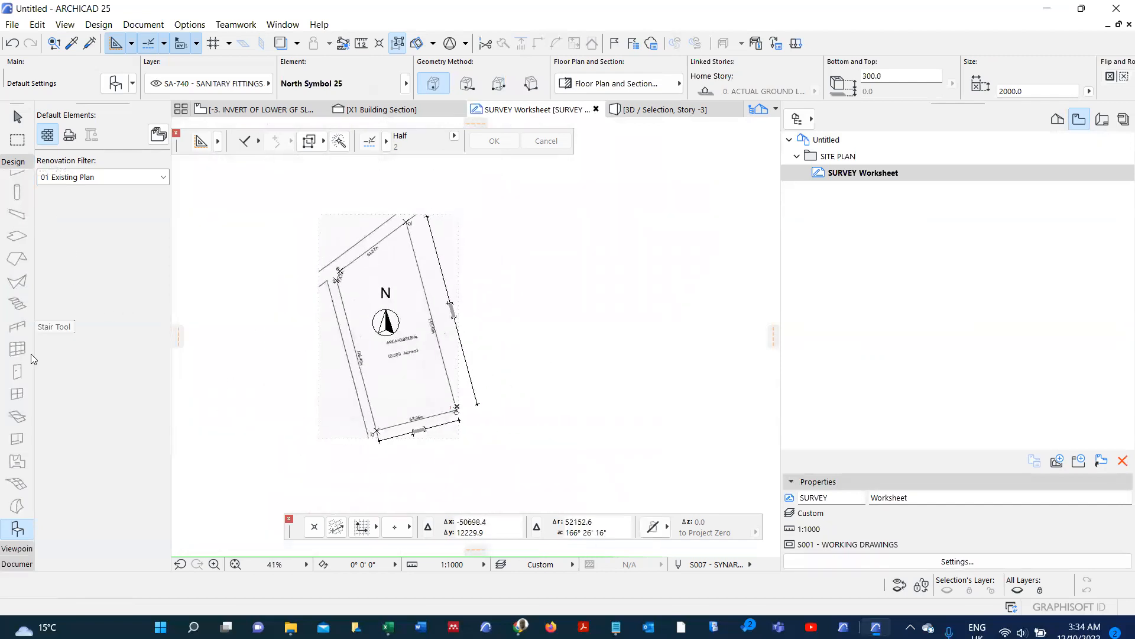
- Assign the survey map drawing to the layer 000 - IMPORTED PDF DRAWINGS AND IMAGES
left_click(19, 564)
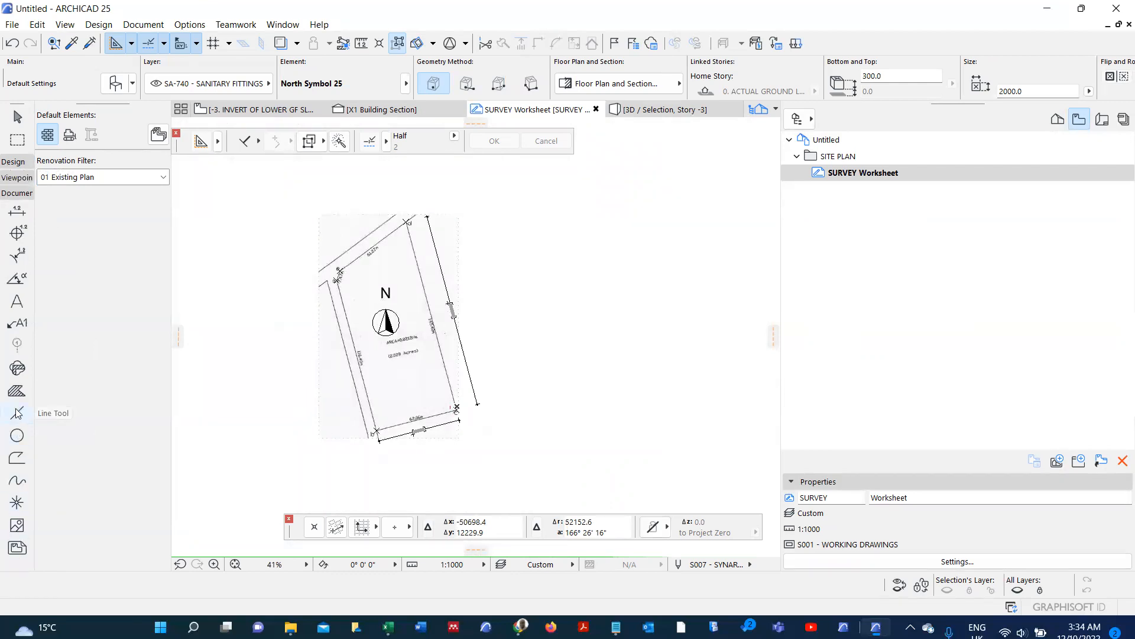
left_click(16, 413)
scroll(300, 226, "up", 3)
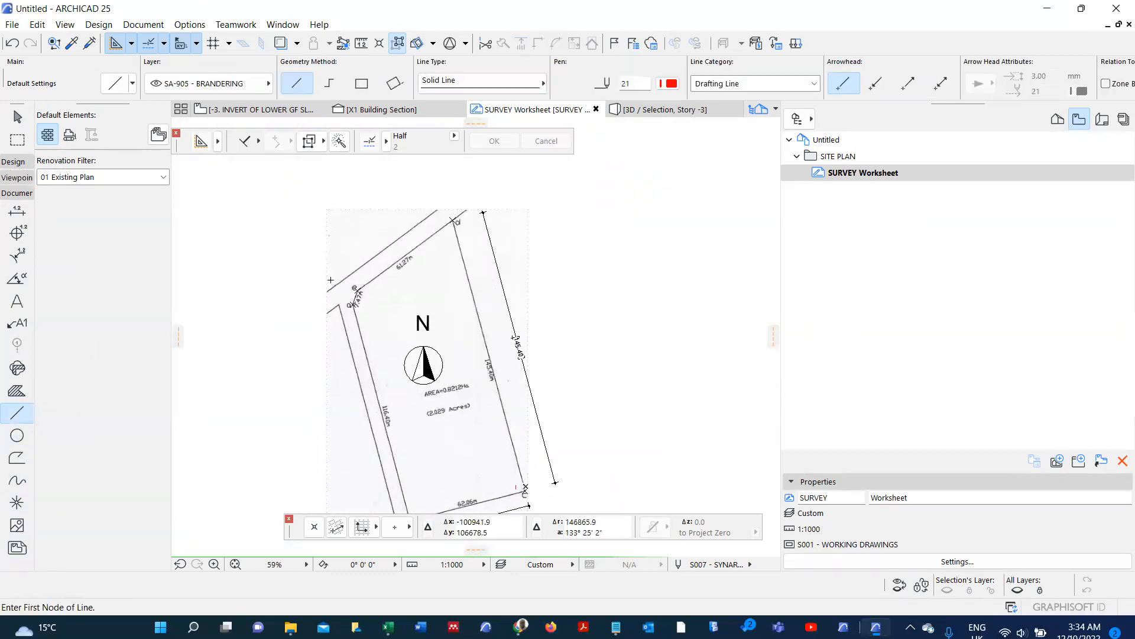
right_click(329, 275)
key("Escape")
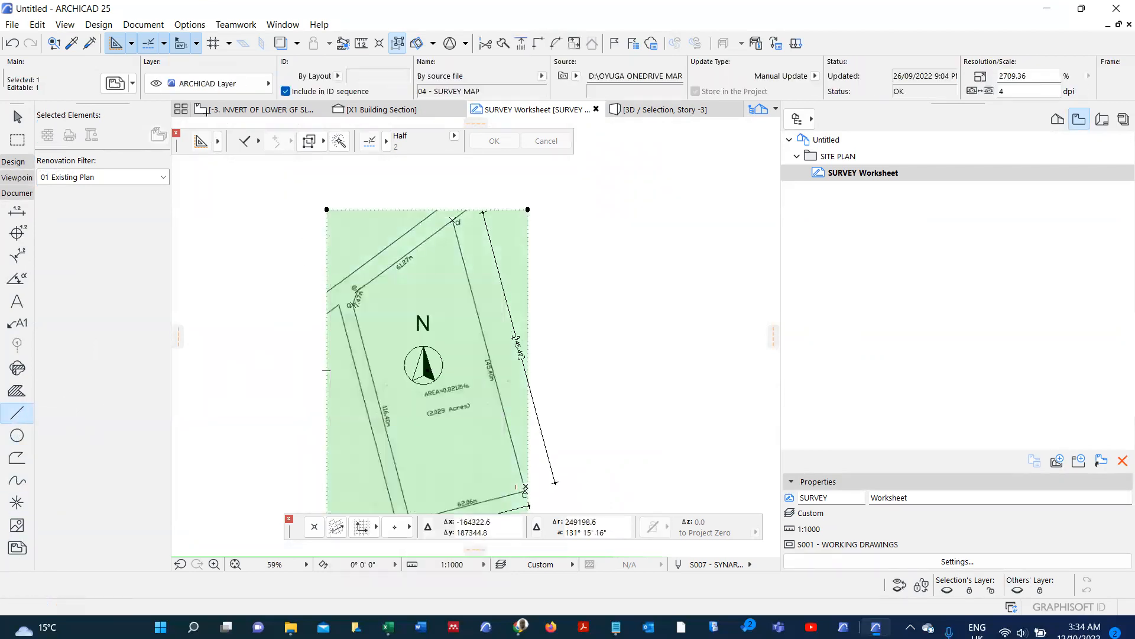
left_click(212, 84)
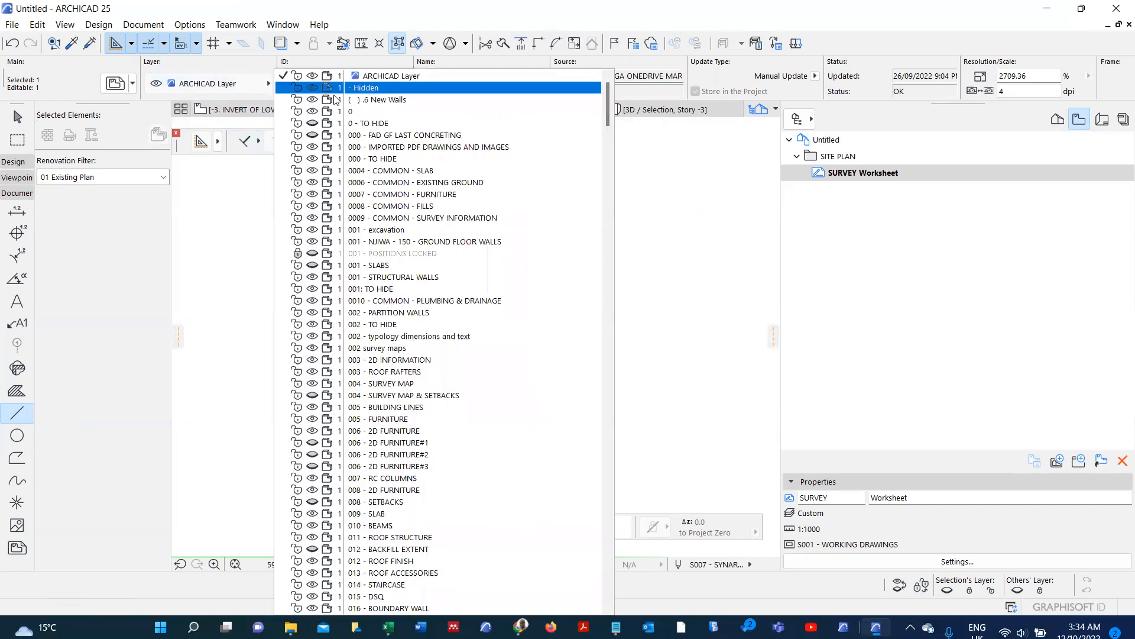
left_click(408, 147)
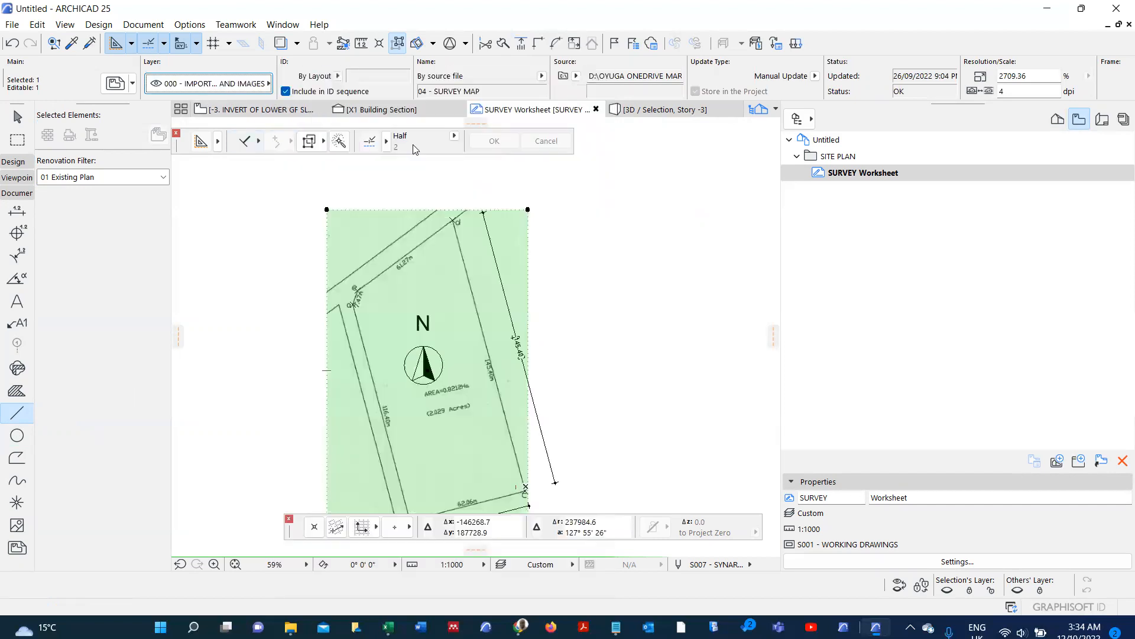
key("Escape")
key("Escape")
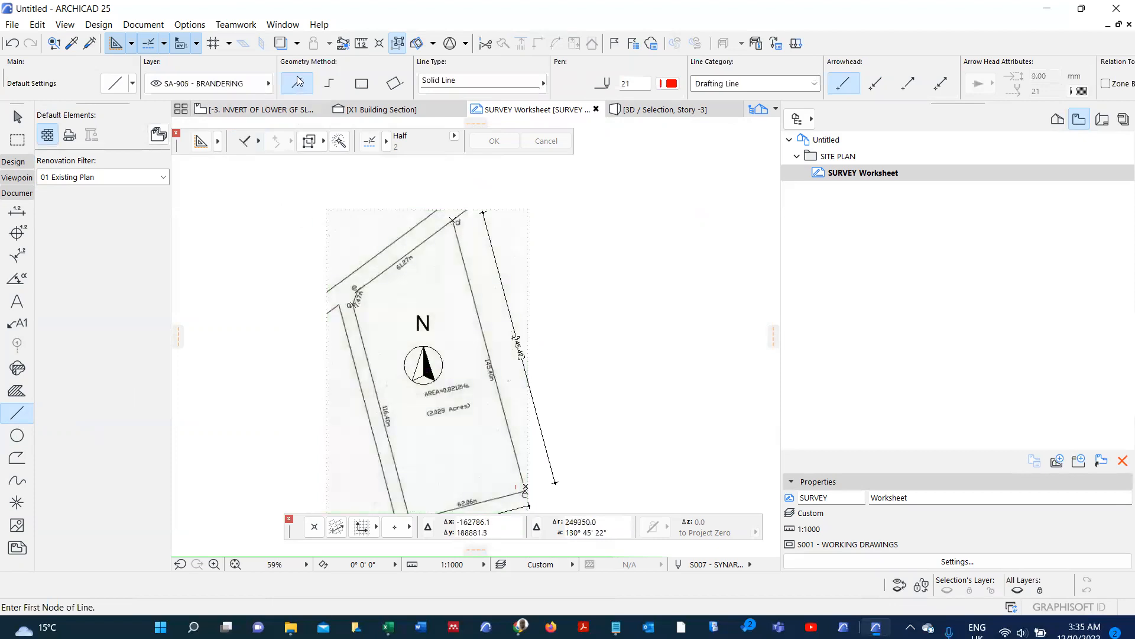
- Start a polyline tracing the plot boundary from corner b through corners a and e
left_click(332, 83)
scroll(403, 352, "up", 1)
scroll(403, 352, "down", 3)
middle_click_drag(403, 352, 383, 297)
scroll(389, 403, "up", 4)
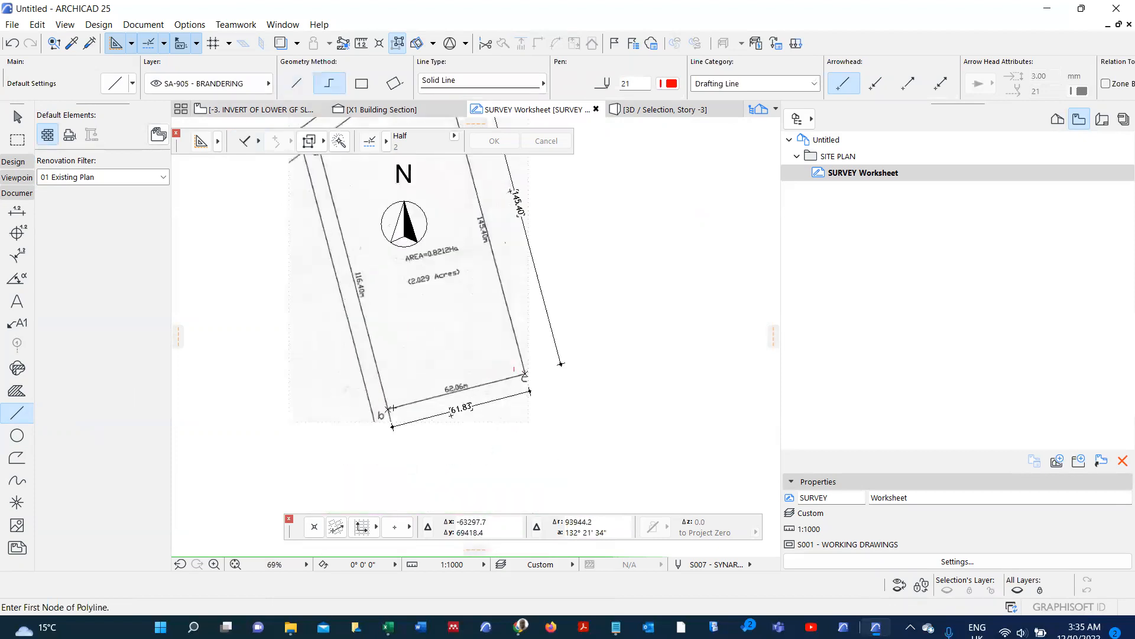
left_click(388, 409)
scroll(379, 353, "down", 2)
scroll(335, 290, "up", 5)
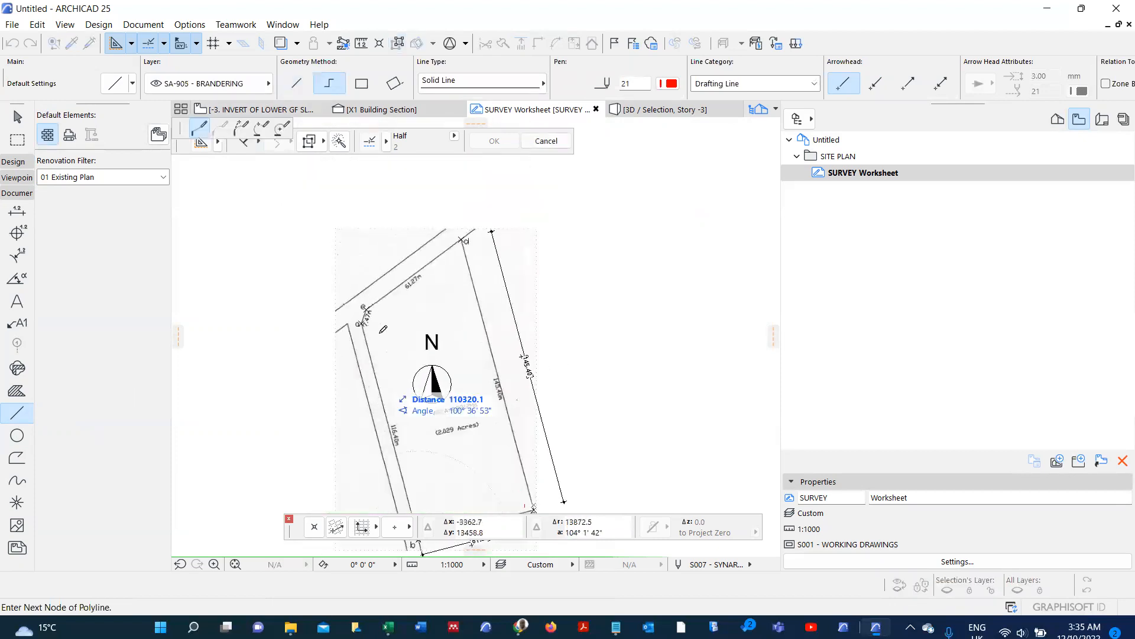
scroll(384, 340, "up", 1)
left_click(322, 293)
left_click(336, 251)
- Continue the boundary polyline through corners d and c and close it at corner b
scroll(337, 251, "down", 3)
middle_click_drag(414, 201, 351, 251)
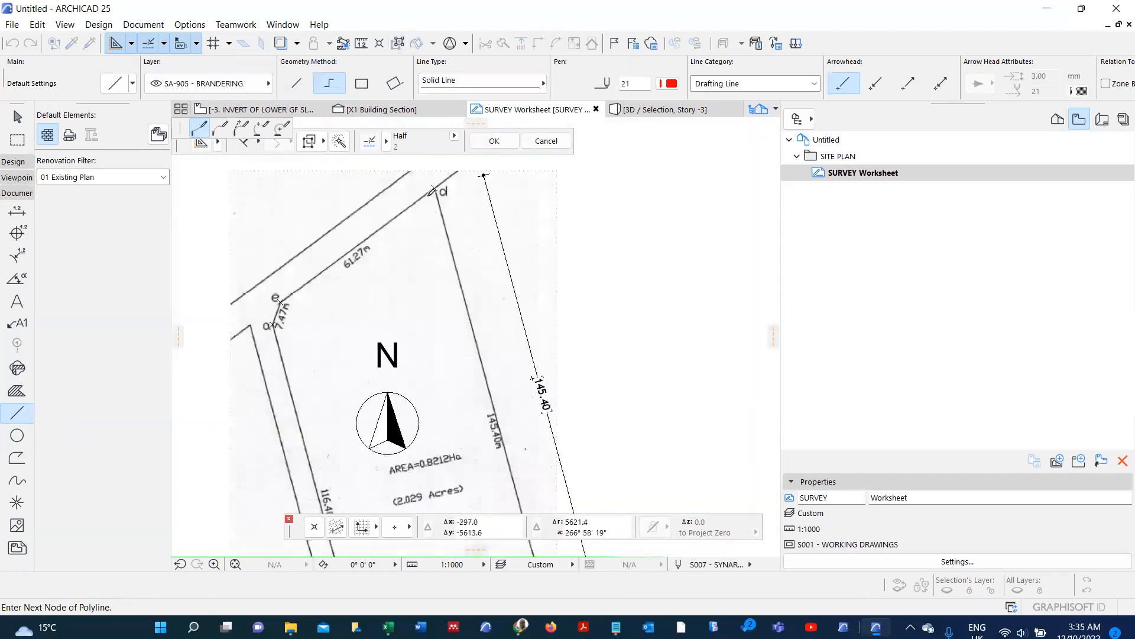
scroll(437, 179, "up", 1)
left_click(439, 174)
scroll(439, 174, "down", 3)
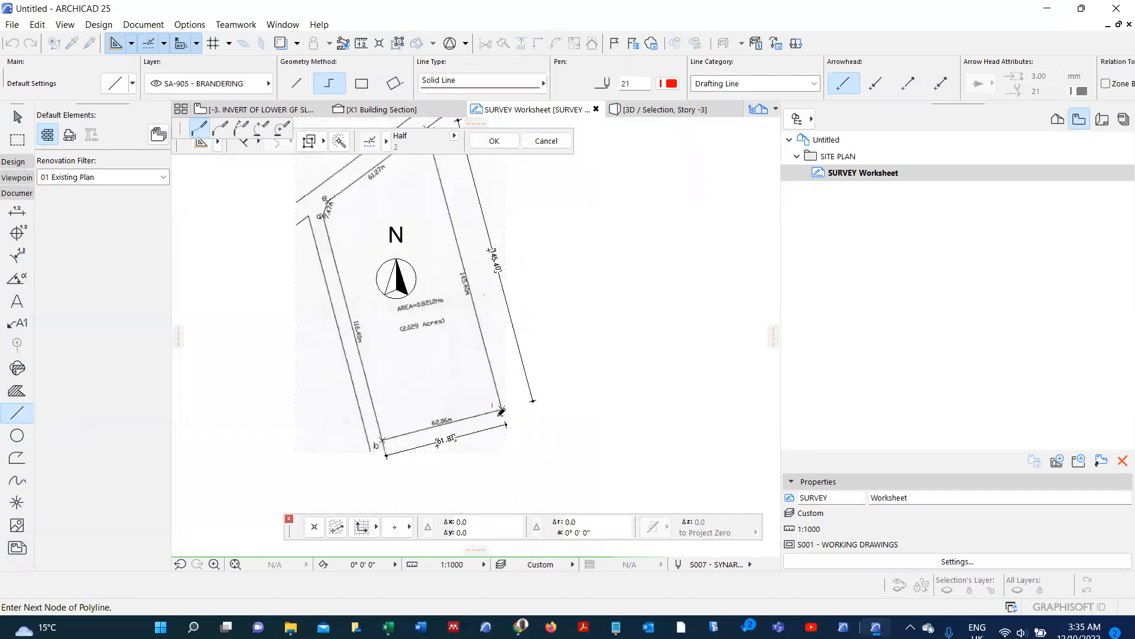
scroll(507, 406, "up", 1)
left_click(505, 414)
scroll(328, 454, "up", 2)
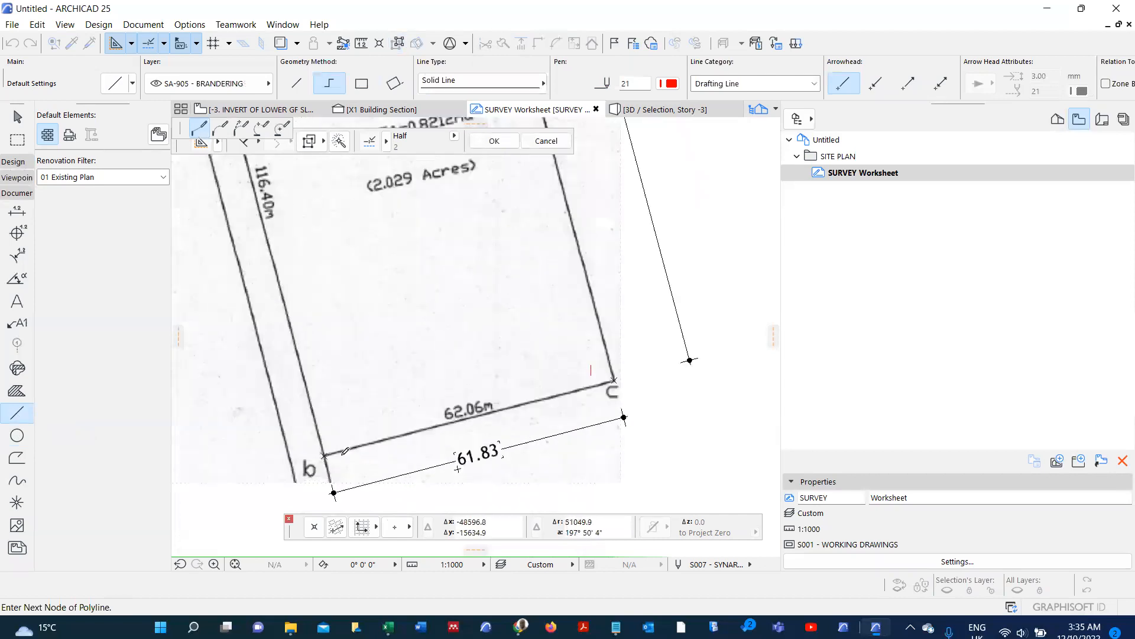
left_click(320, 451)
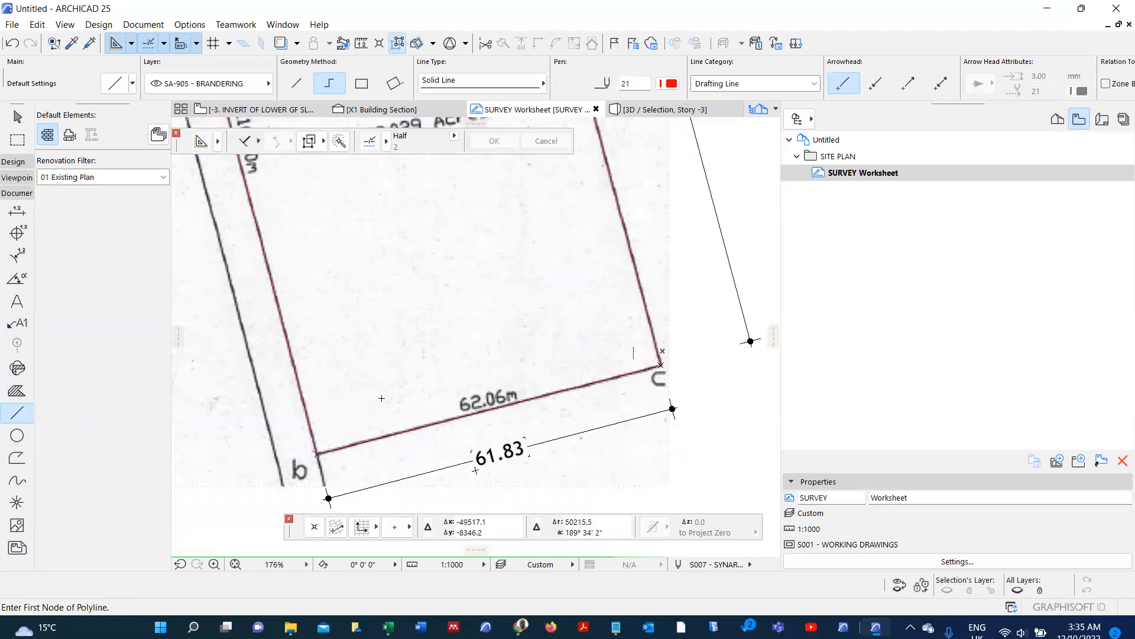
- Select all five traced boundary lines and set their pen to black pen 1
scroll(375, 398, "down", 2)
right_click(347, 405)
left_click(291, 405)
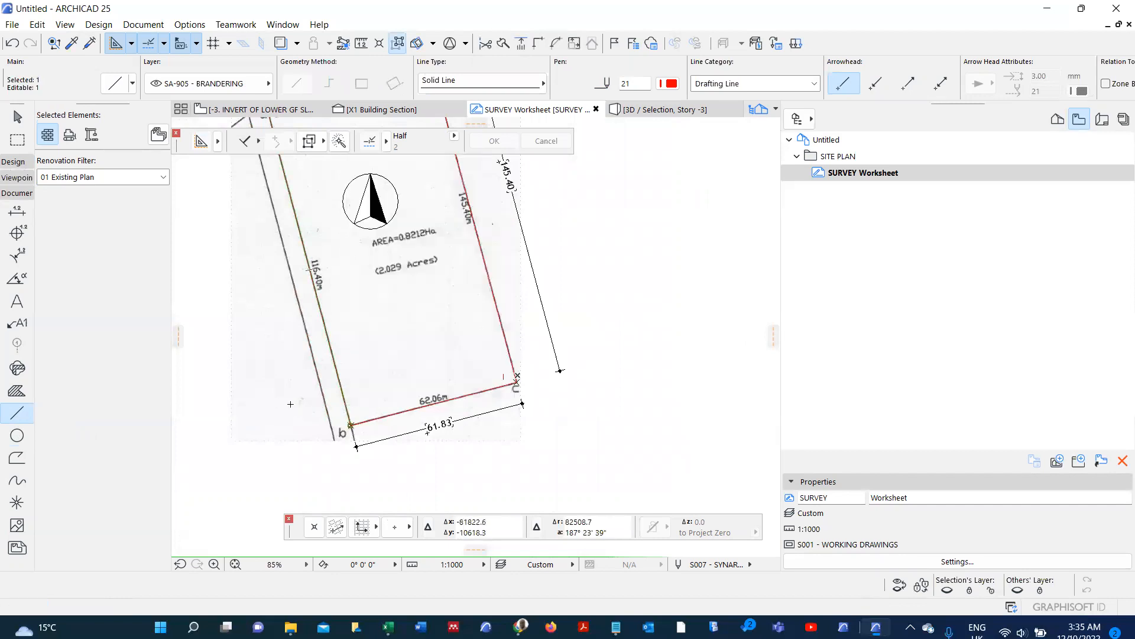
scroll(361, 385, "down", 2)
scroll(372, 244, "up", 1)
key("ctrl+a")
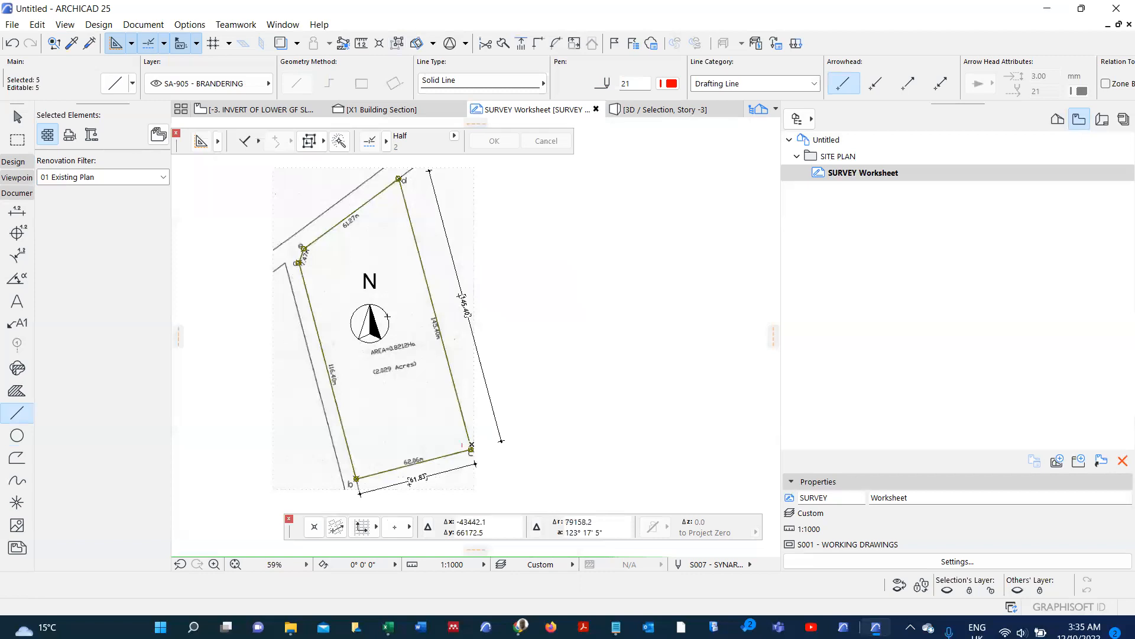
left_click(675, 85)
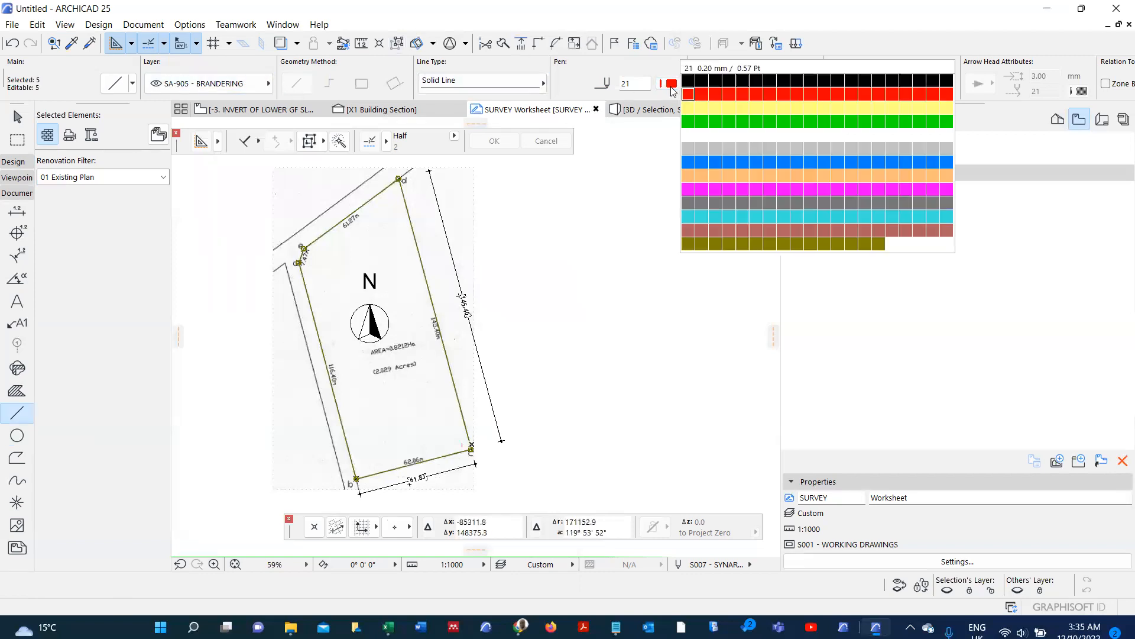
left_click(686, 83)
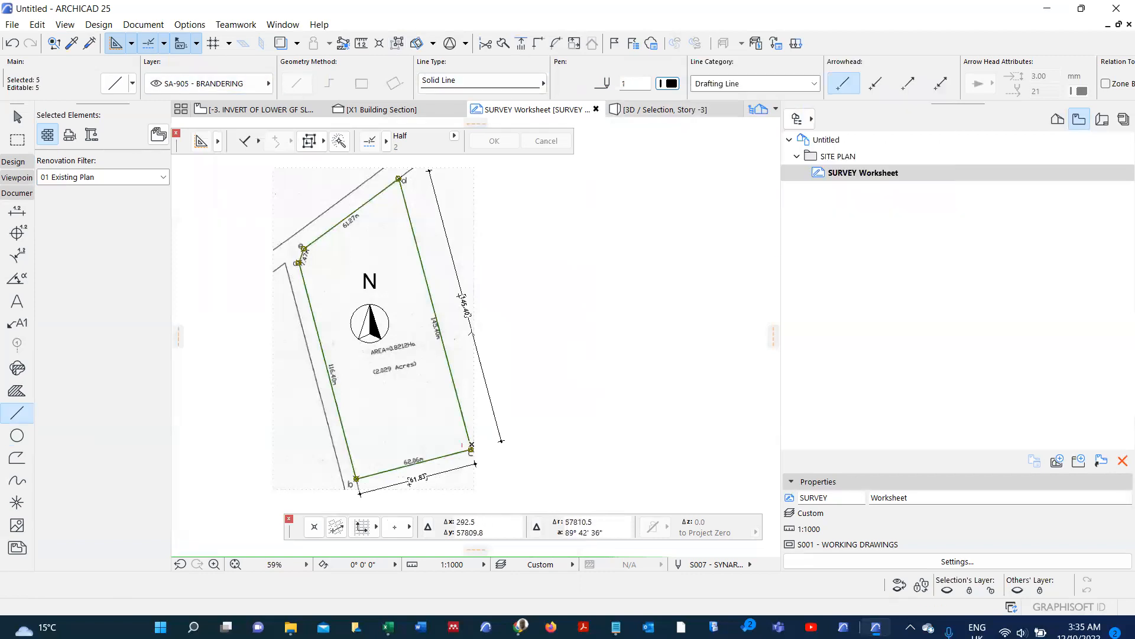
key("Escape")
- Examine the traced plot boundary against the survey map's side lengths and the placed dimensions
scroll(459, 300, "down", 1)
scroll(457, 298, "down", 2)
scroll(451, 421, "up", 5)
scroll(428, 411, "down", 2)
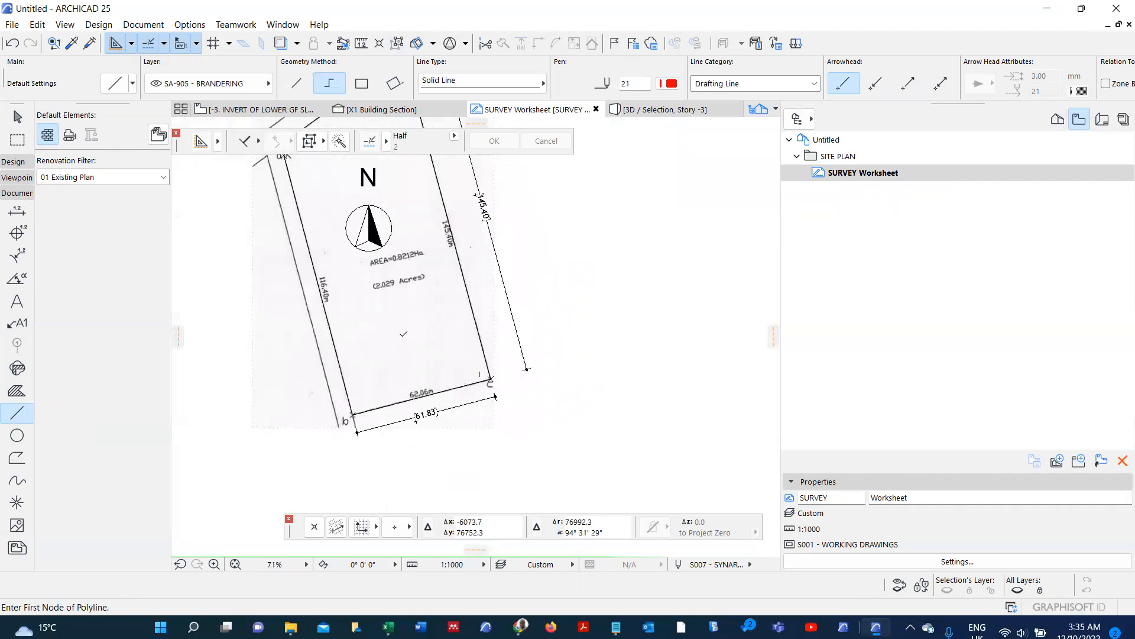
scroll(456, 355, "up", 2)
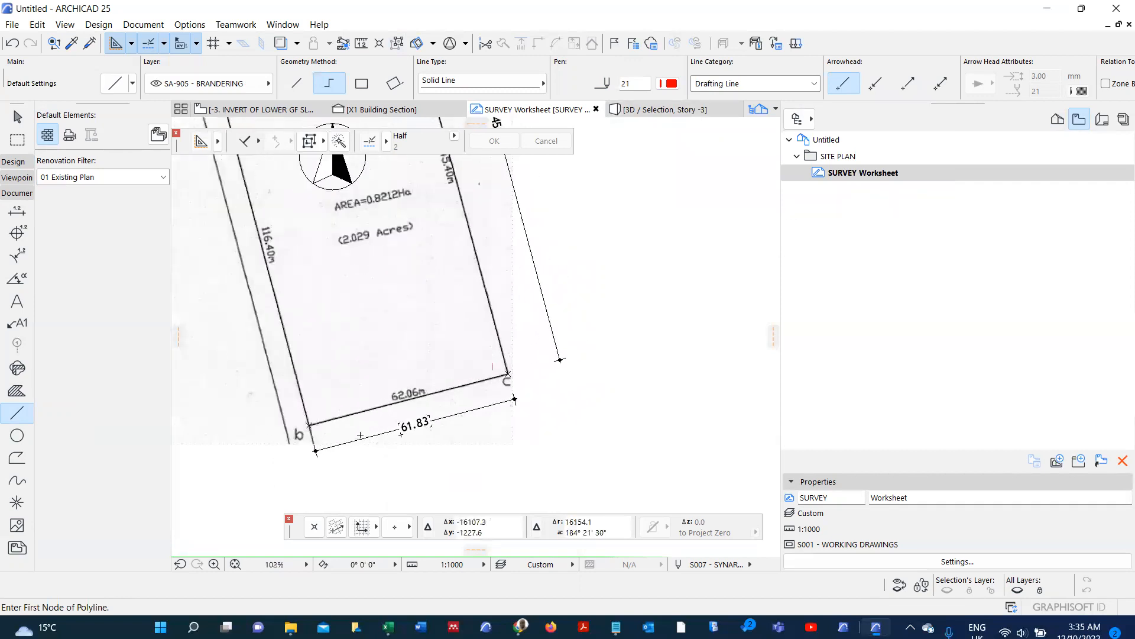
scroll(448, 396, "down", 4)
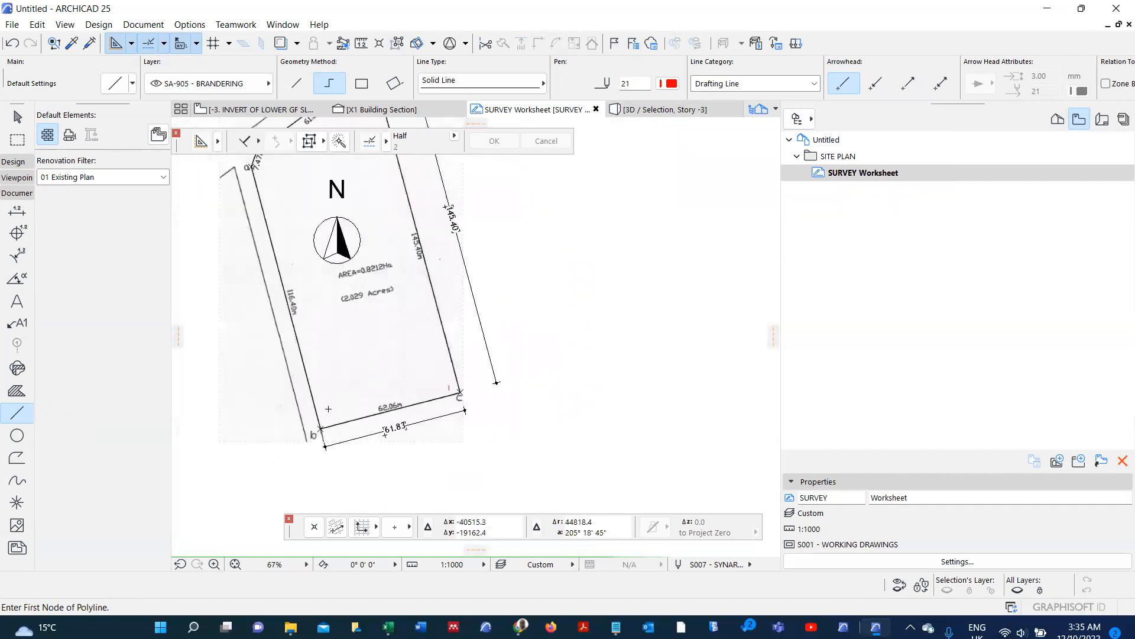
scroll(318, 445, "up", 4)
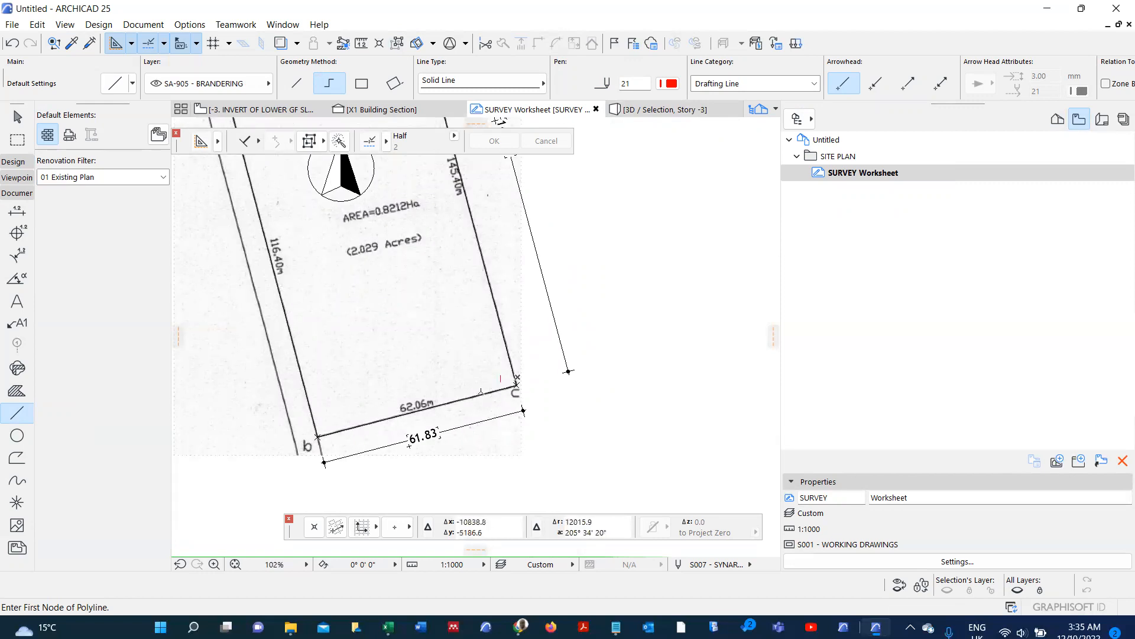
scroll(478, 391, "down", 4)
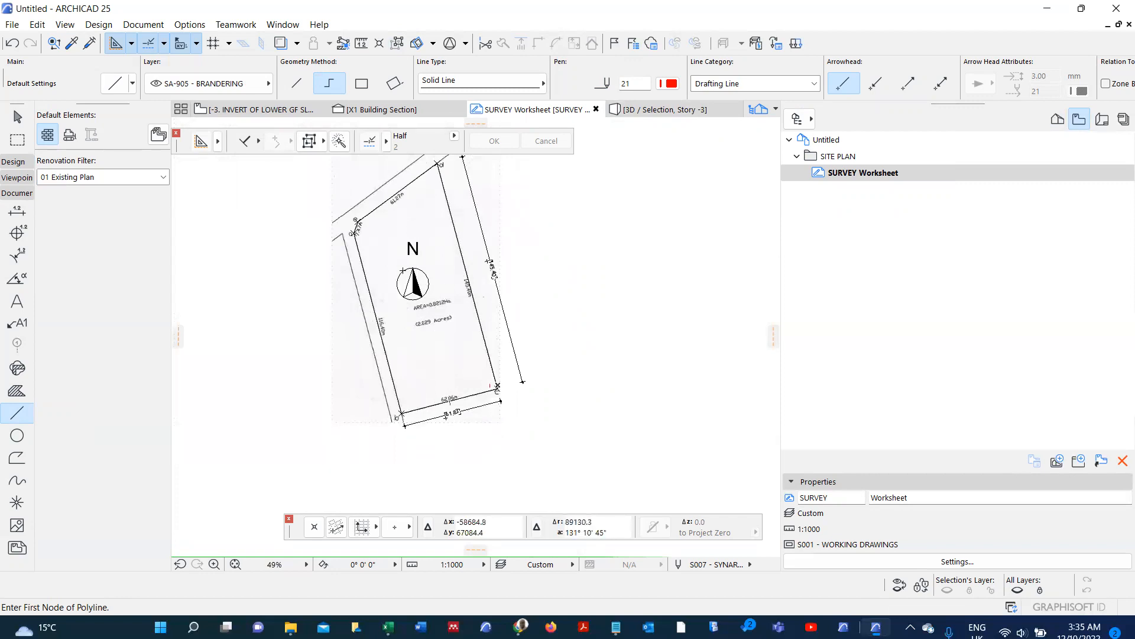
- Set the view orientation graphically, rotating about corner b so that side b-c lies horizontal
scroll(458, 440, "up", 3)
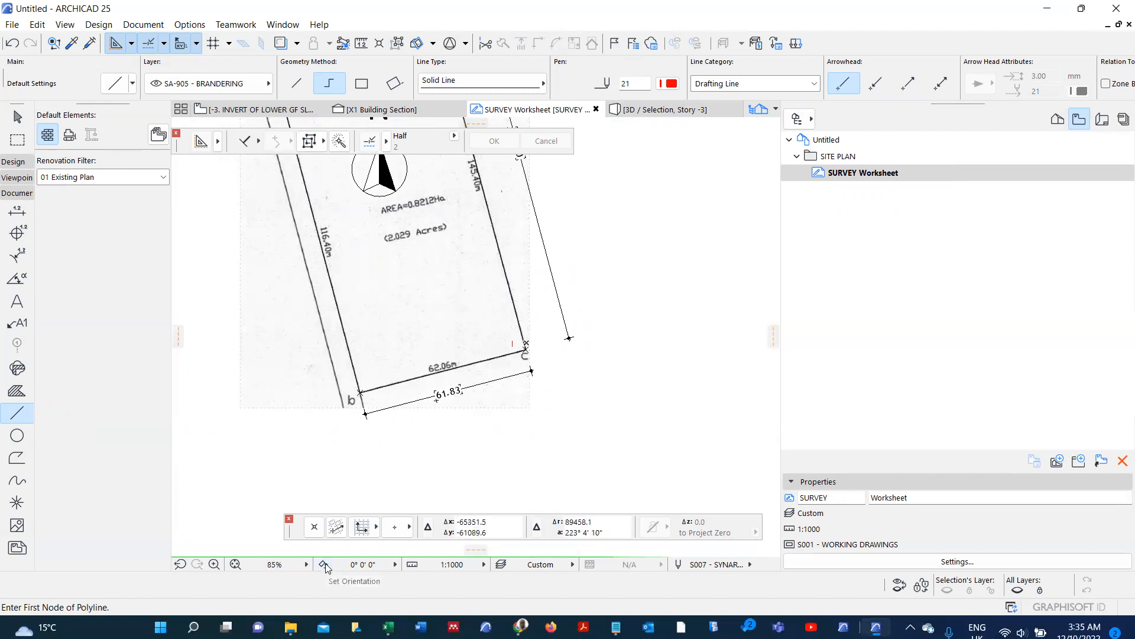
left_click(324, 565)
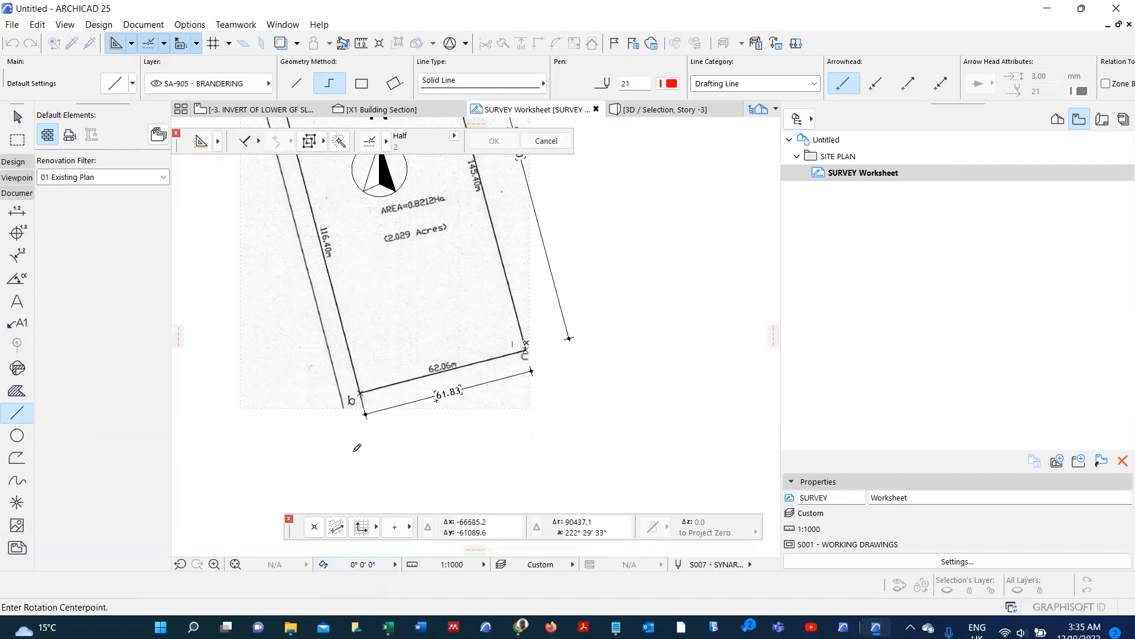
left_click(363, 390)
scroll(526, 349, "up", 5)
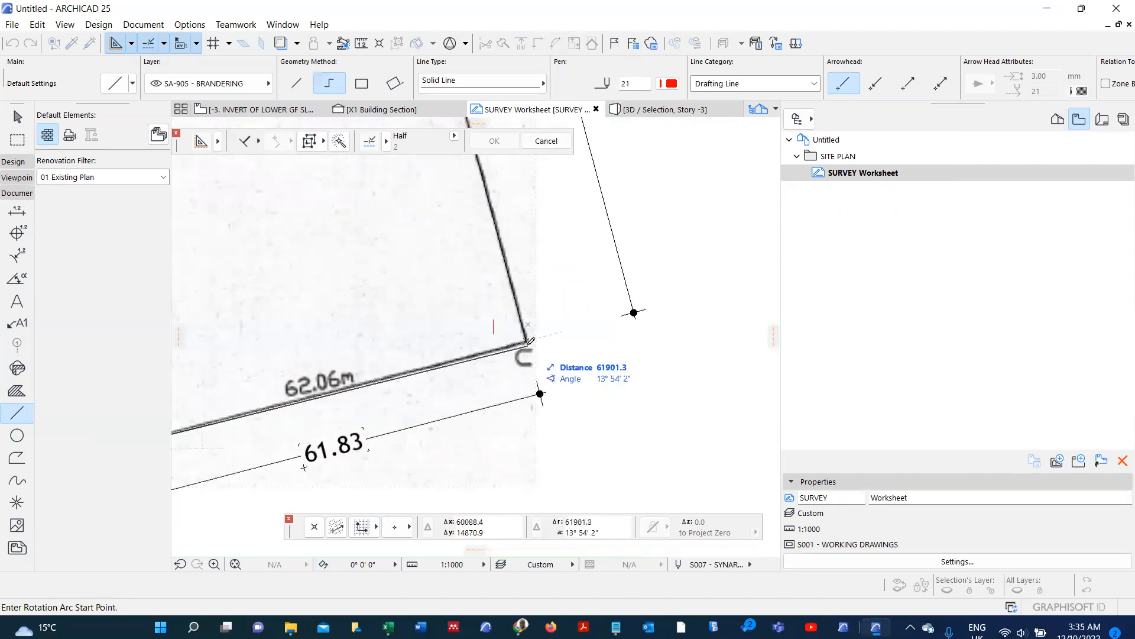
left_click(529, 342)
scroll(528, 340, "down", 5)
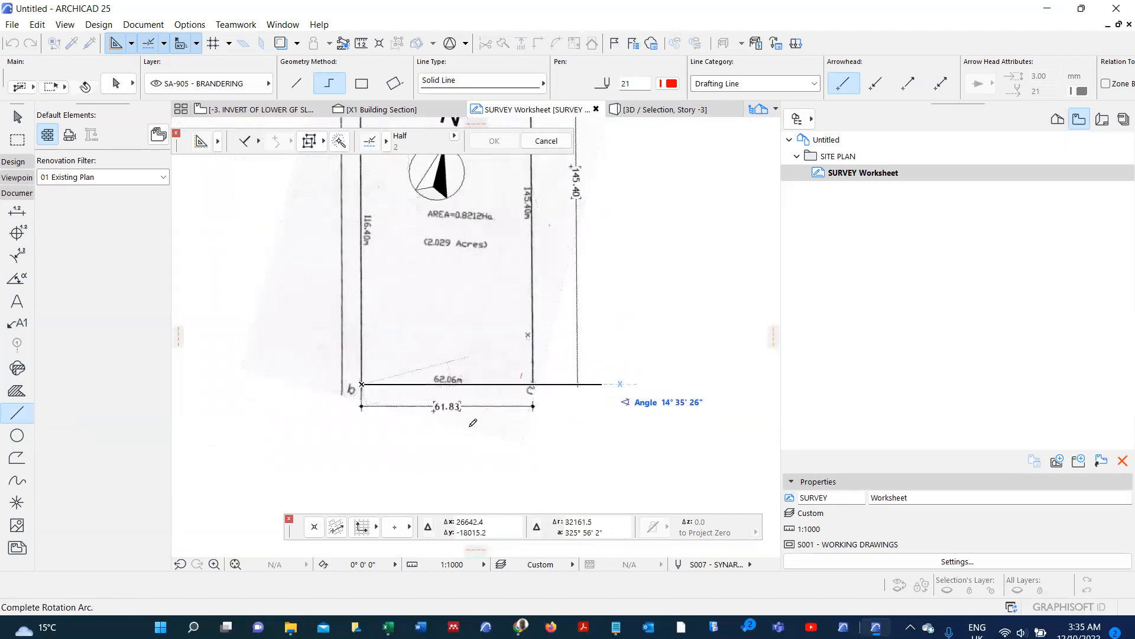
left_click(481, 419)
scroll(467, 429, "down", 4)
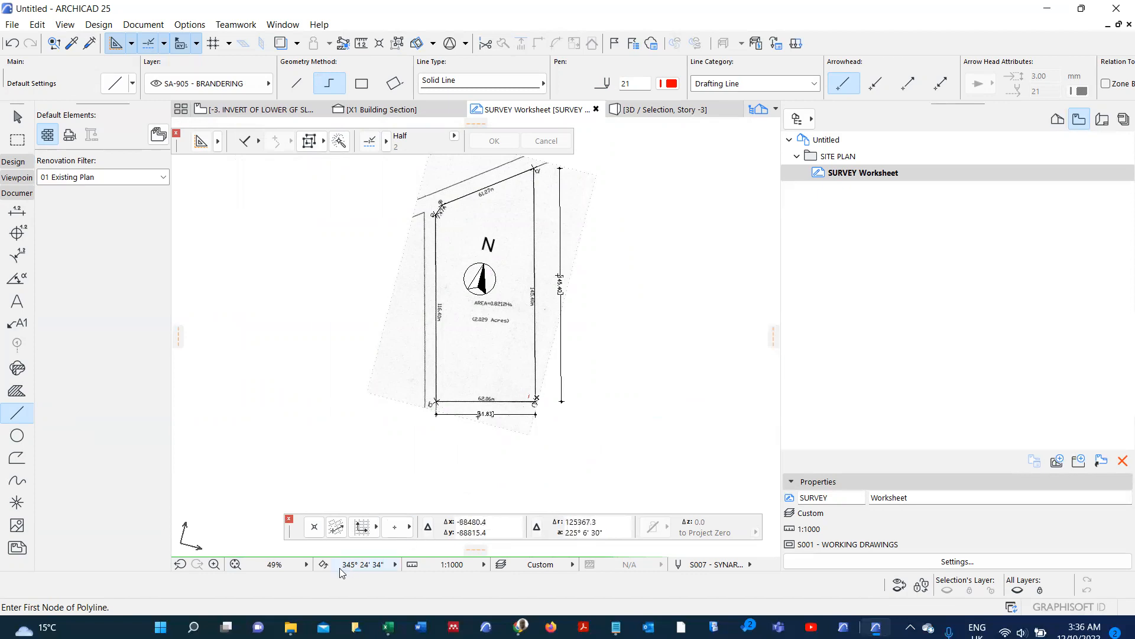
- Redefine the saved SURVEY Worksheet view with the current window settings to store its rotated orientation
left_click(394, 564)
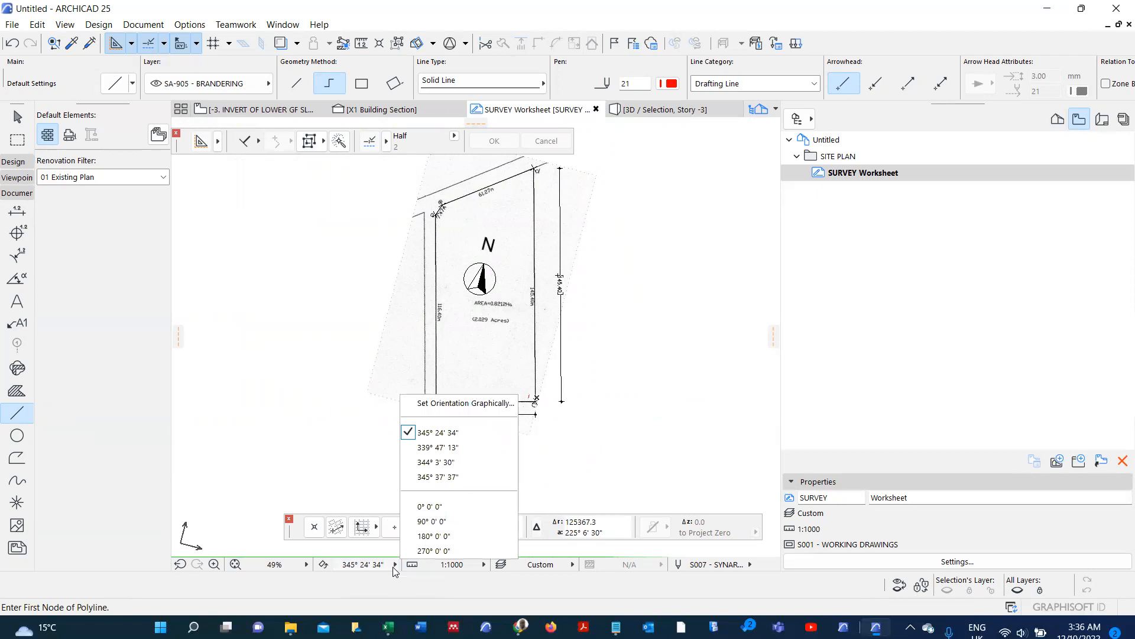
left_click(395, 571)
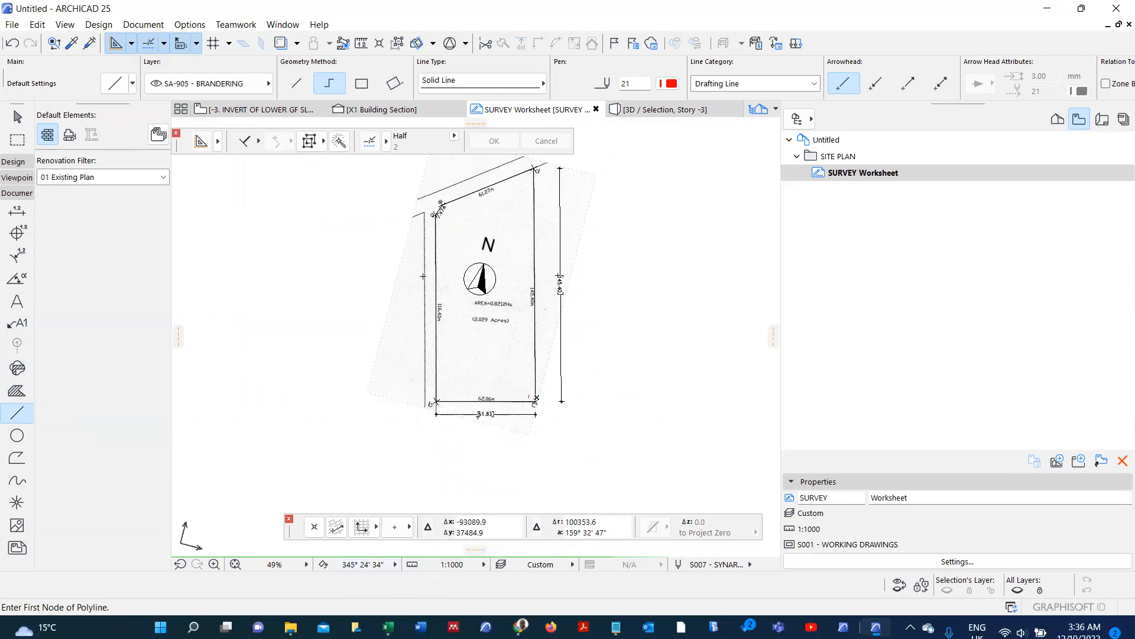
right_click(845, 175)
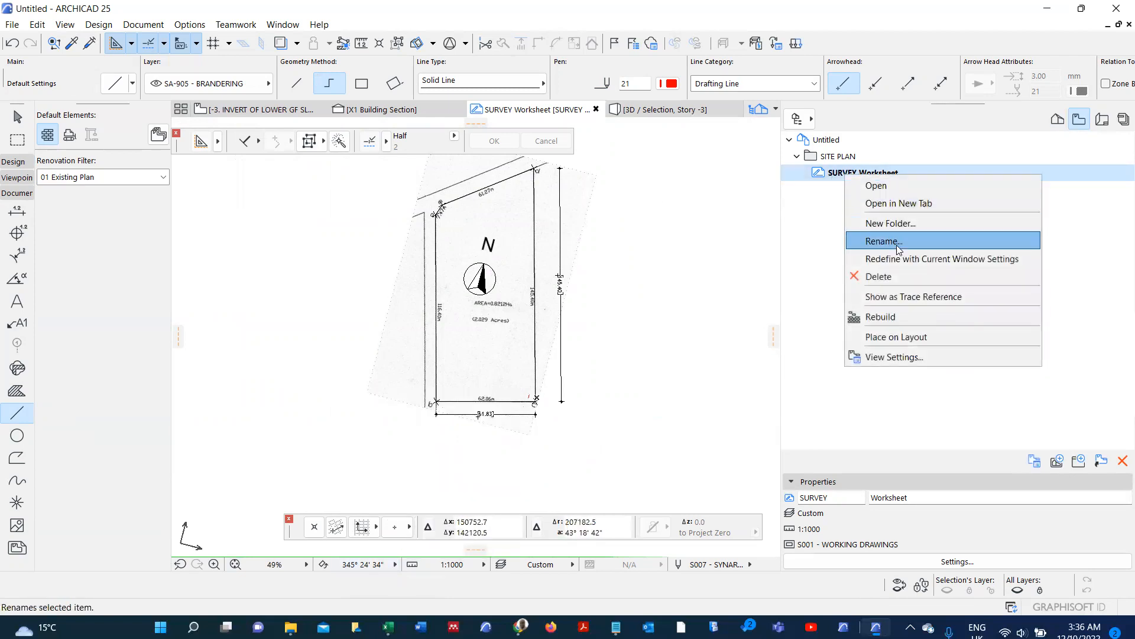
left_click(905, 260)
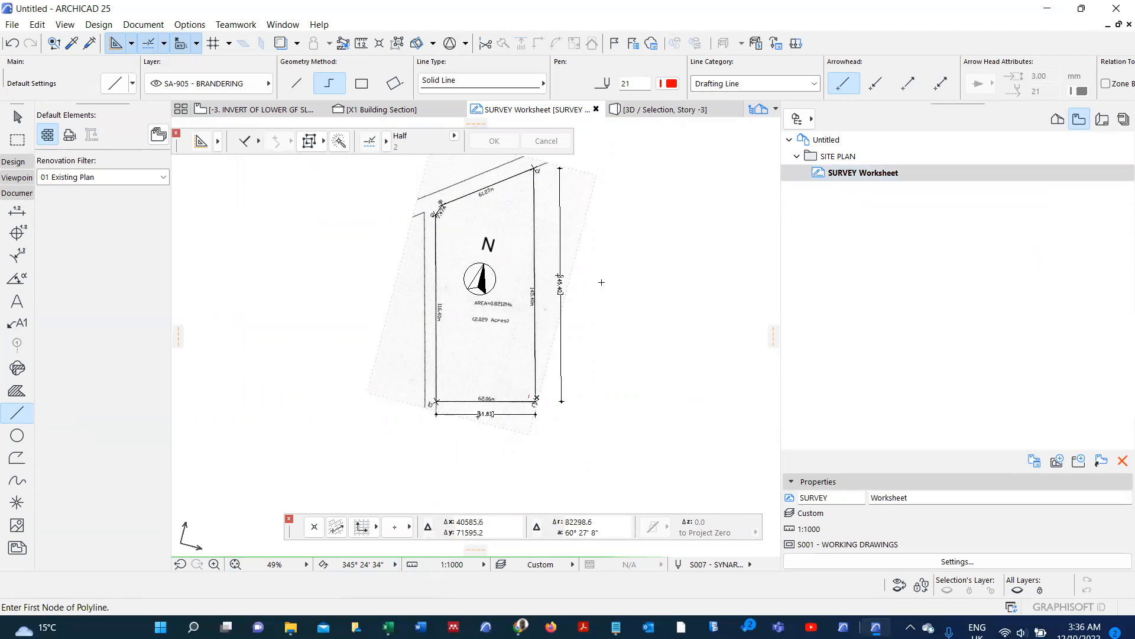
- Switch to the INVERT OF LOWER GF plan, reopen the saved SURVEY Worksheet view and set its orientation to 0°
left_click(296, 111)
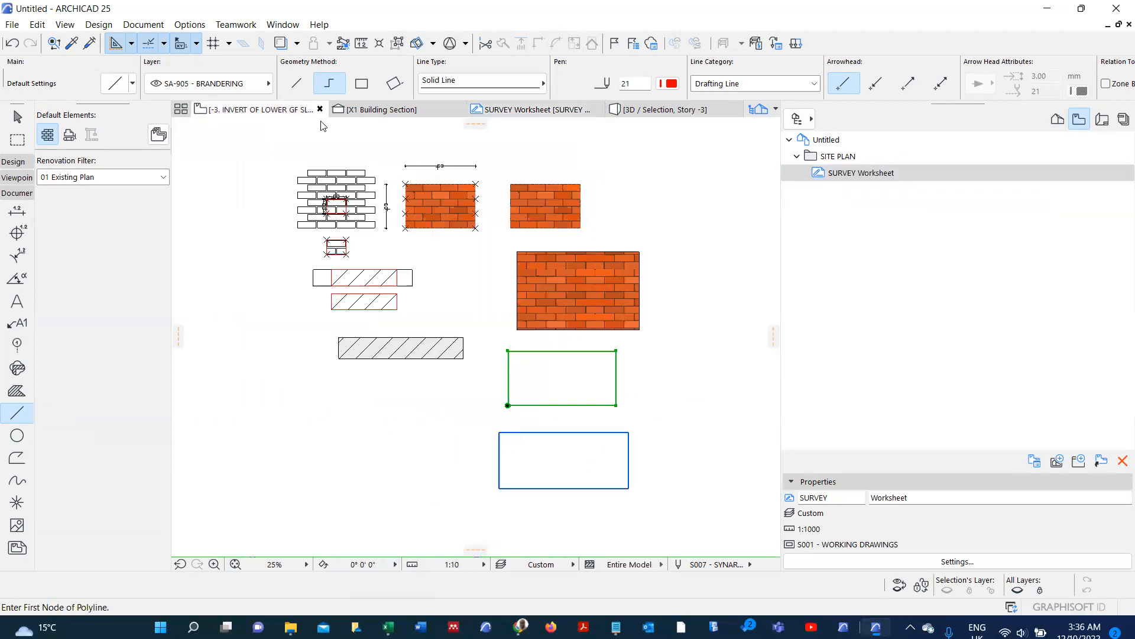
double_click(880, 175)
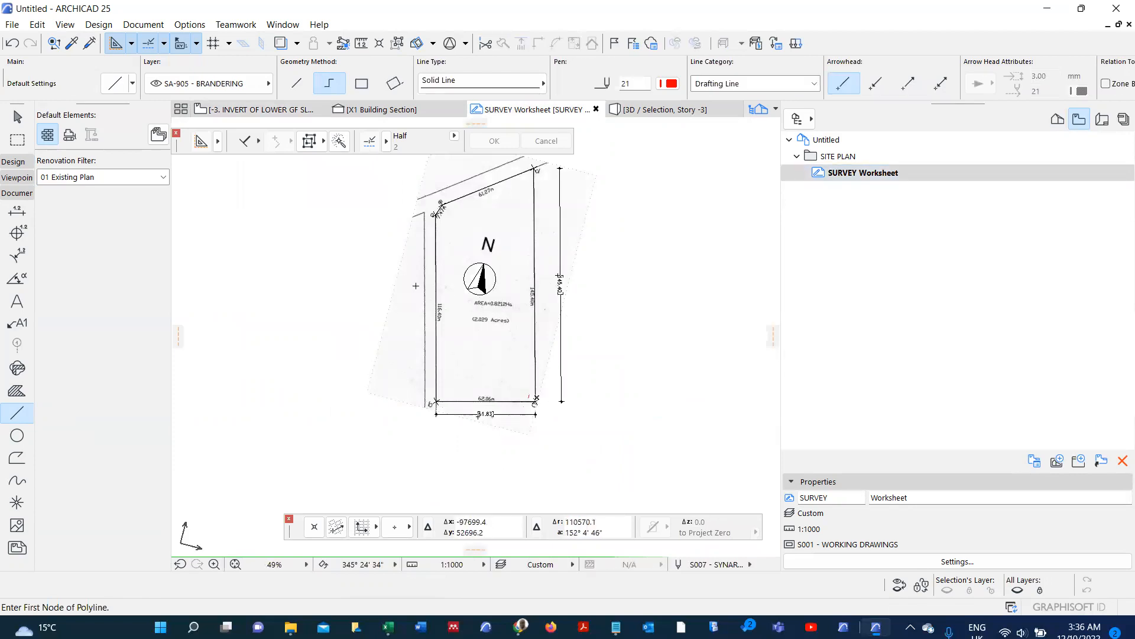
left_click(379, 567)
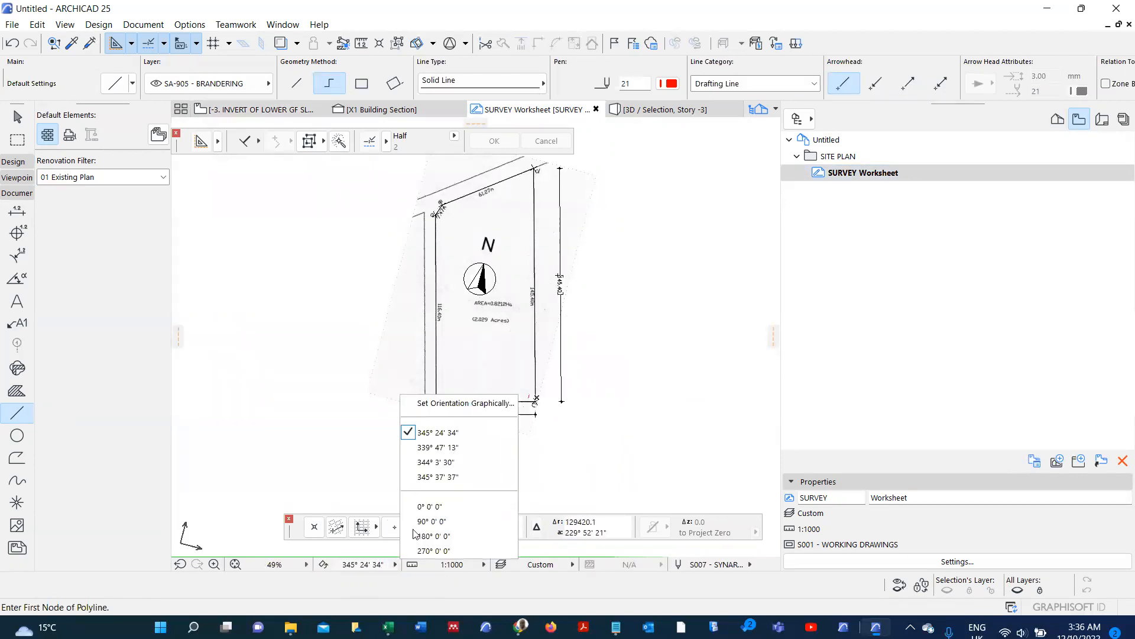
left_click(426, 514)
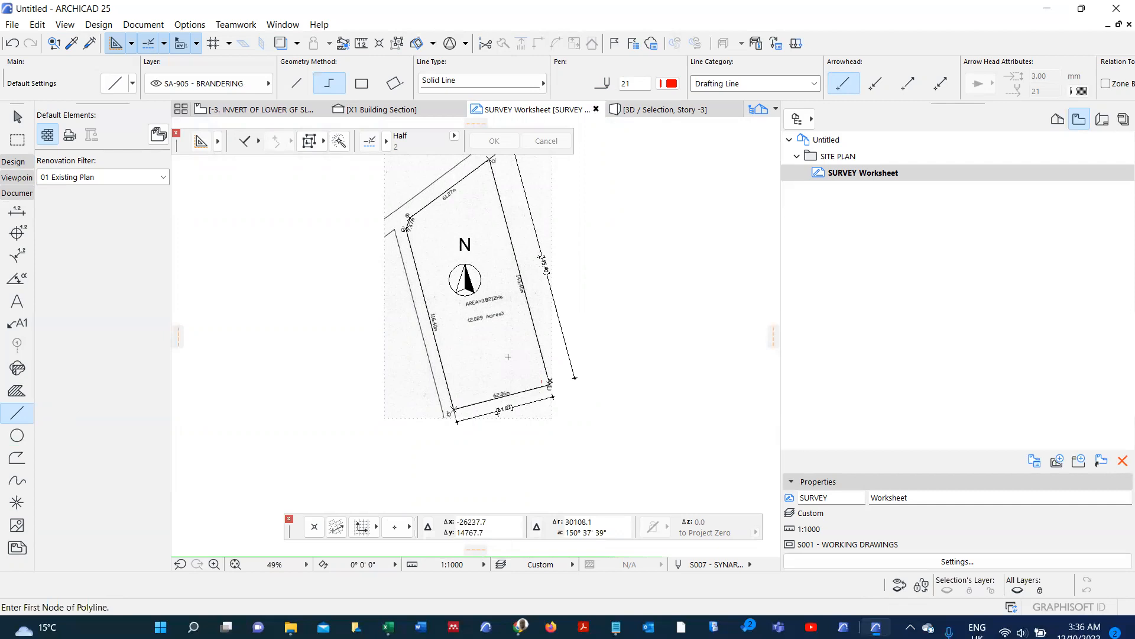
- Switch to the ASSIGNMENT 02 workbook in Excel and mark activities 8, Importing drawing, and 9, Interpreting Survey drawings, as done with YES
left_click(388, 627)
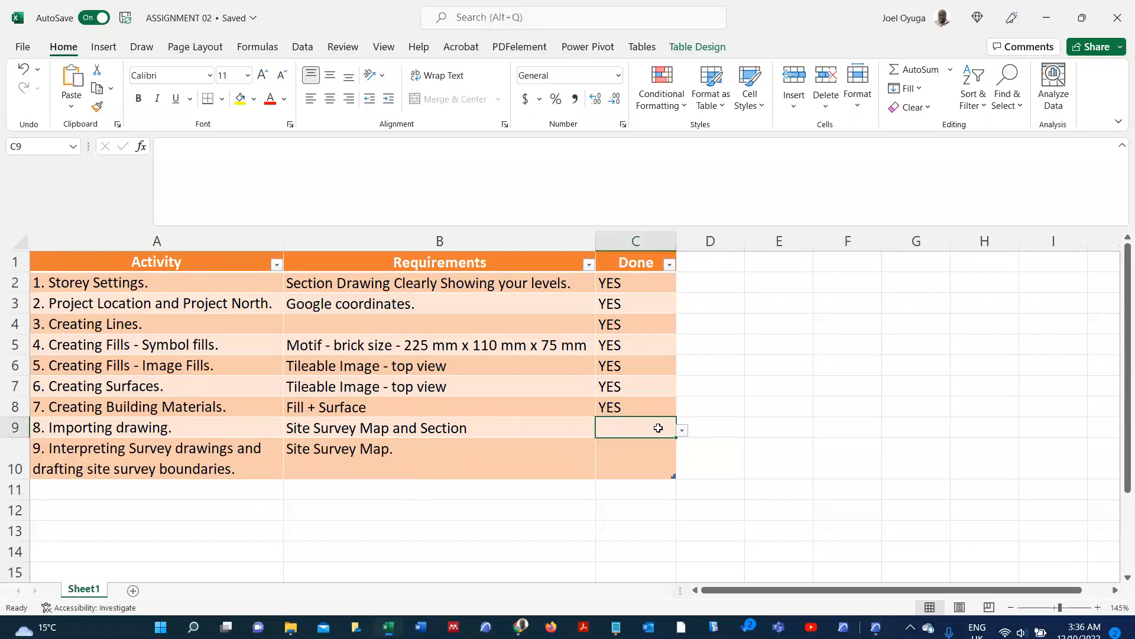
left_click(681, 430)
left_click(631, 441)
left_click(182, 457)
left_click(672, 459)
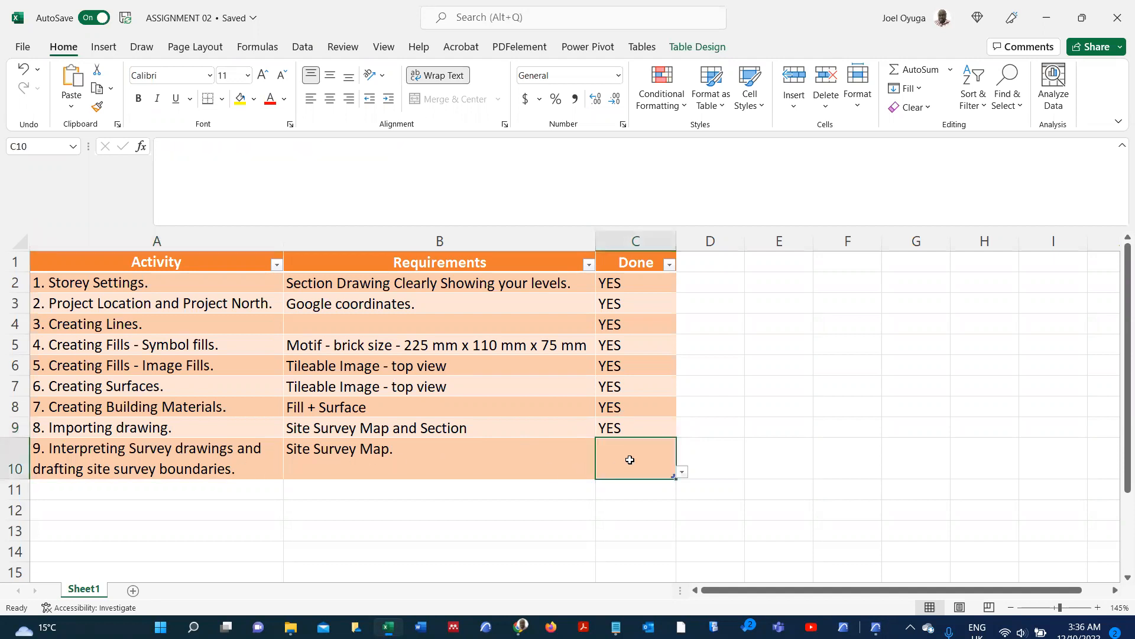
left_click(682, 471)
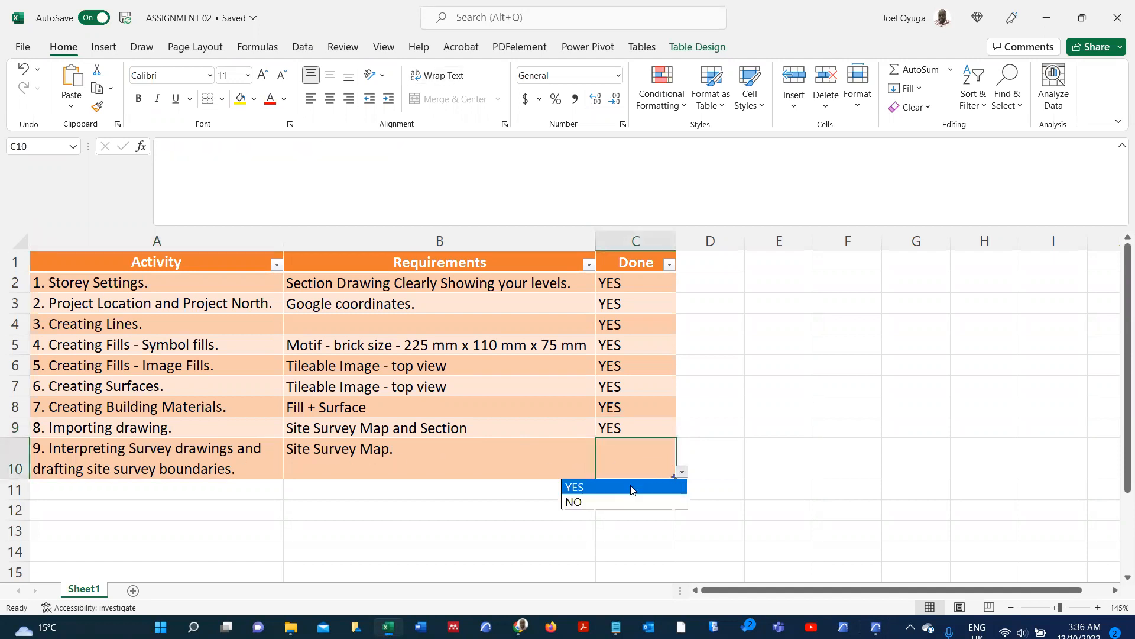
left_click(632, 489)
left_click(513, 529)
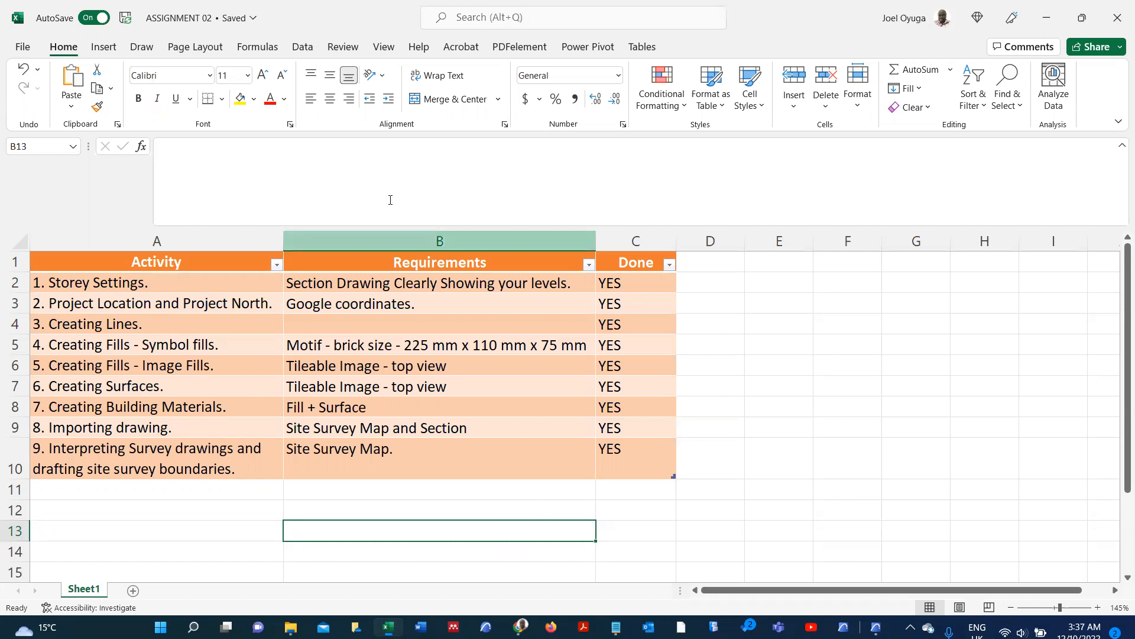
key("alt+Tab")
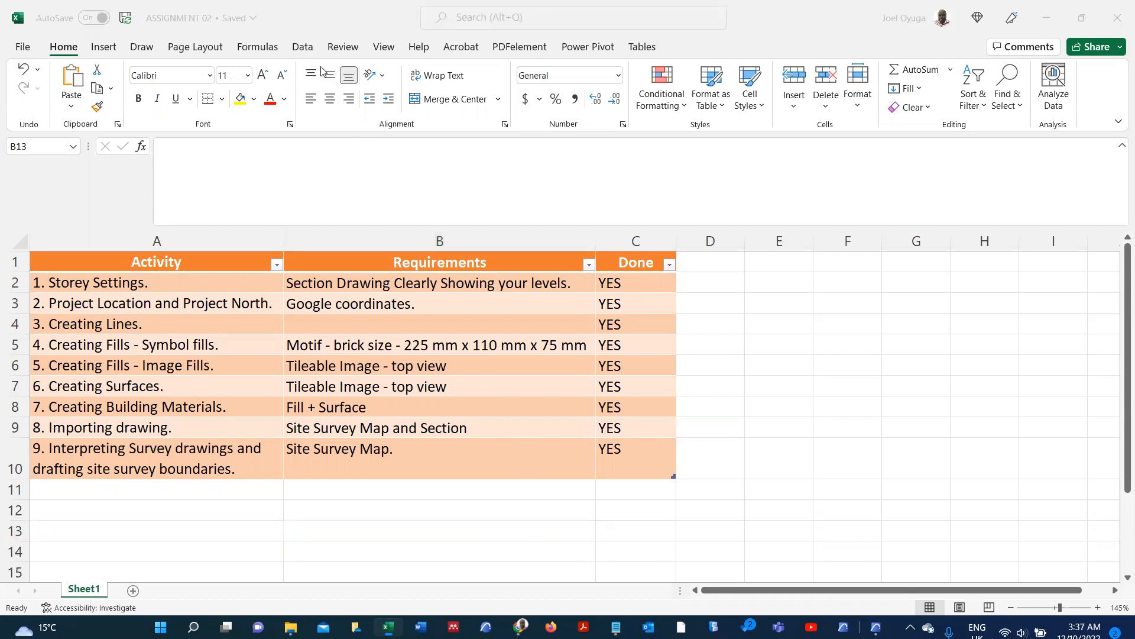